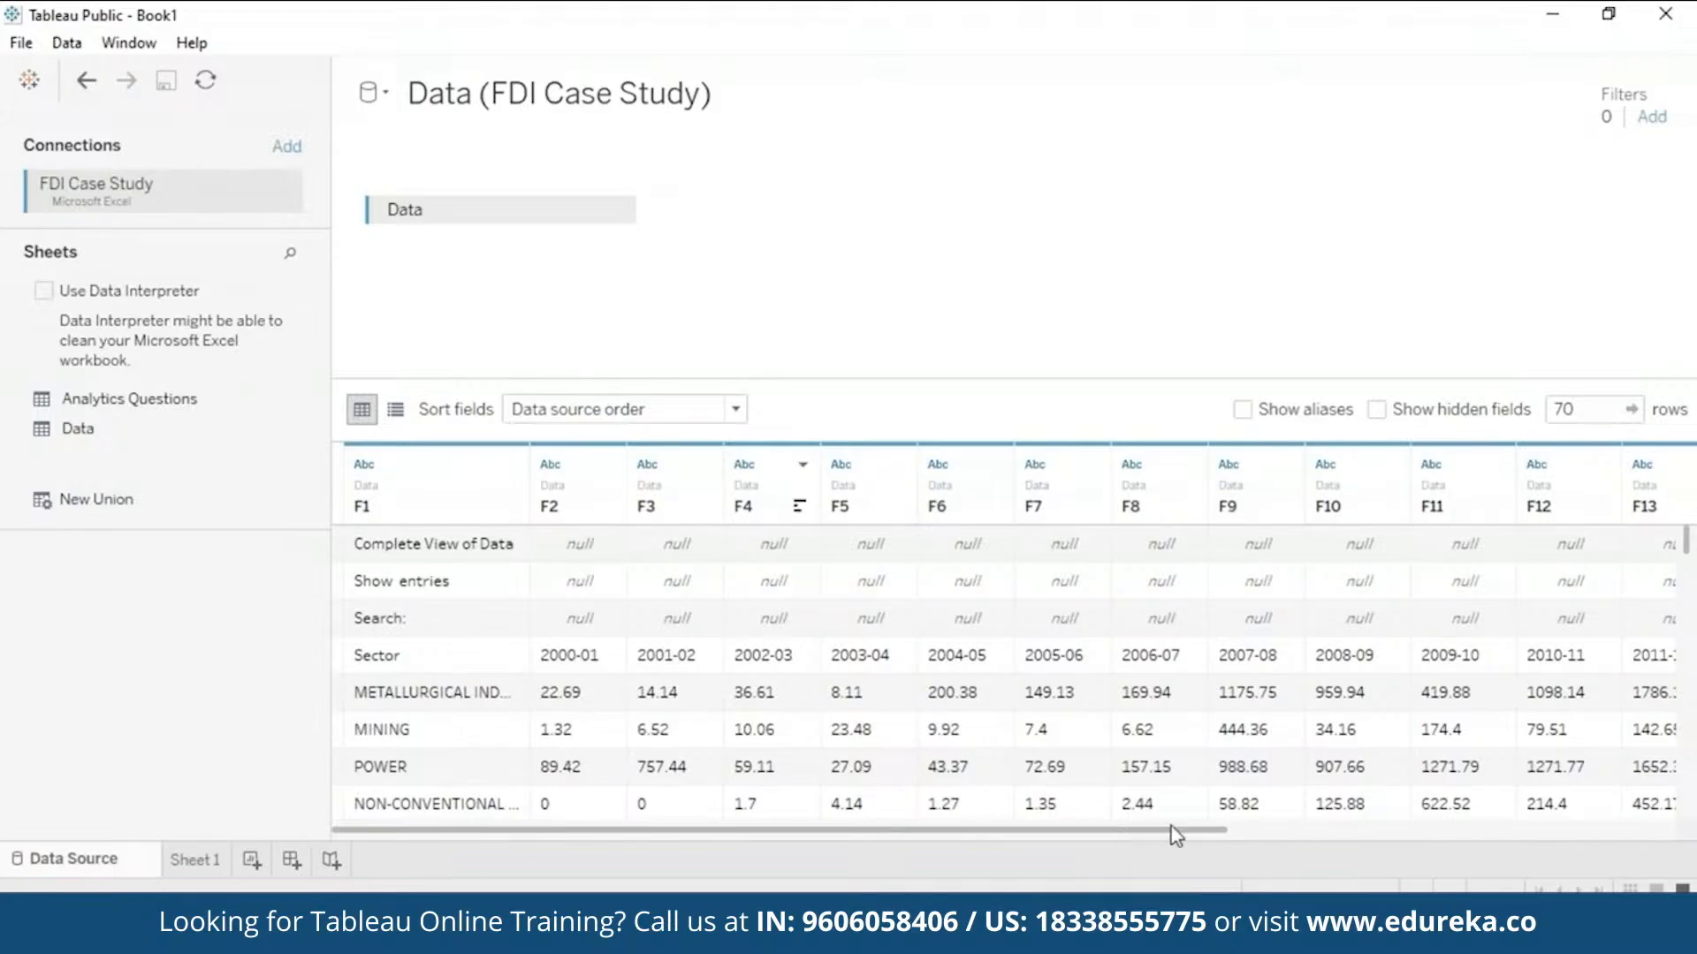
pyautogui.moveTo(1169, 831); pyautogui.dragTo(939, 795)
pyautogui.scroll(-3, 1694, 769)
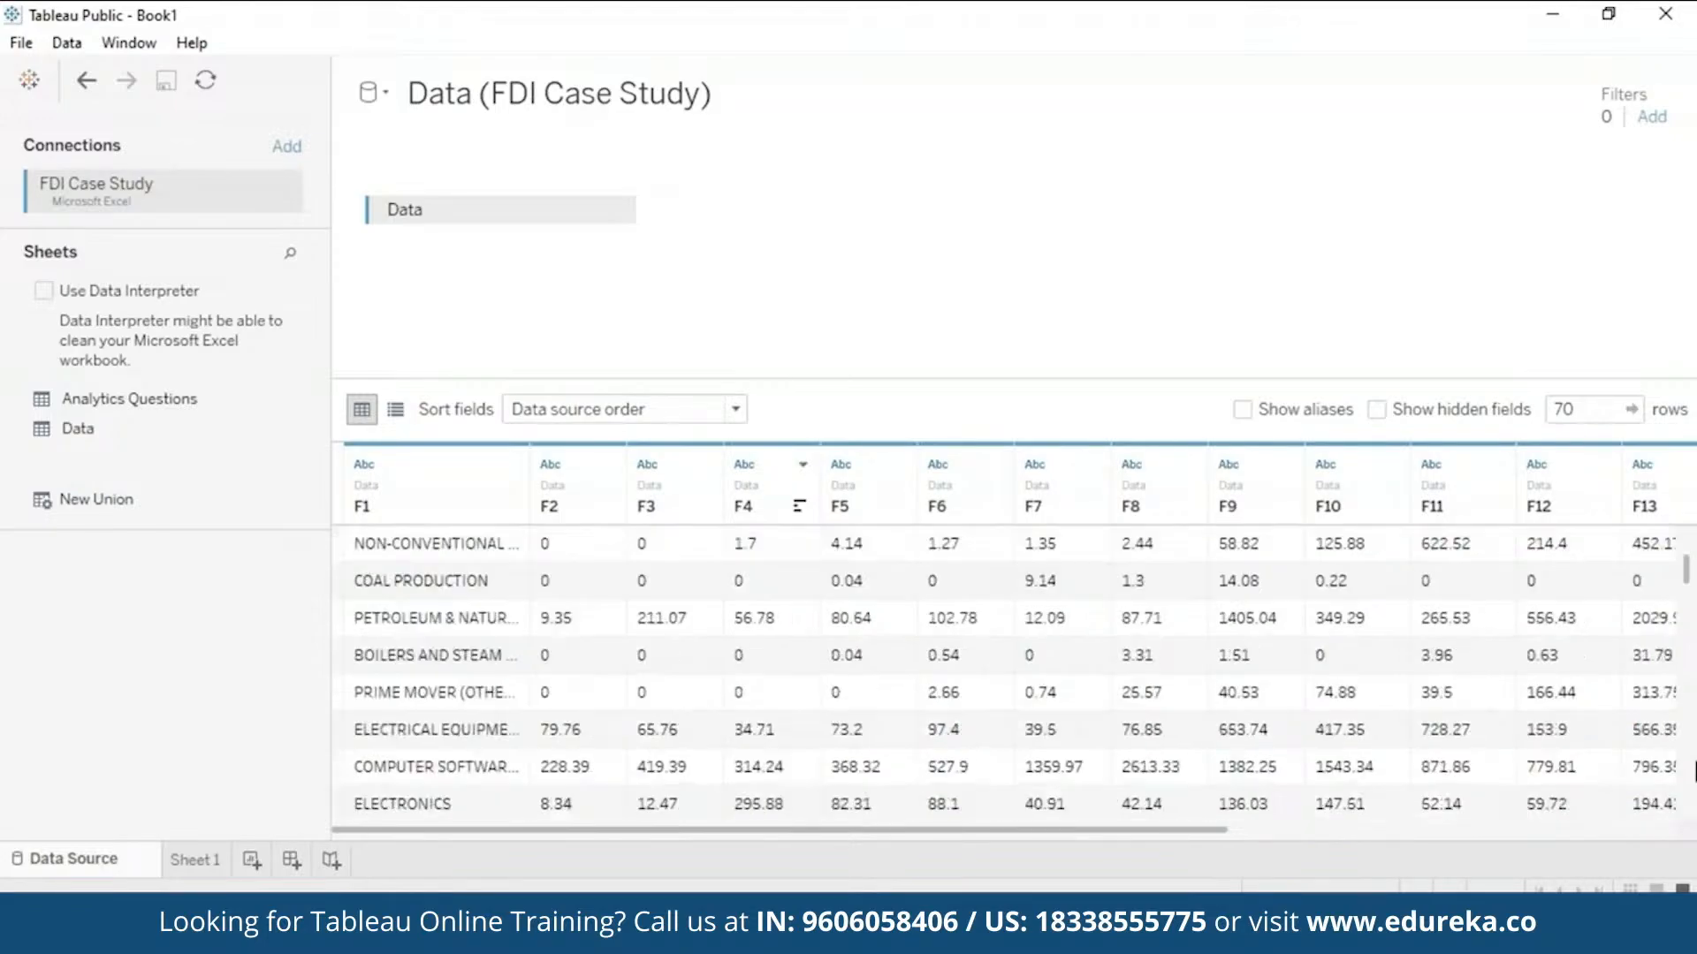
pyautogui.scroll(-10, 1694, 769)
pyautogui.scroll(-3, 1694, 786)
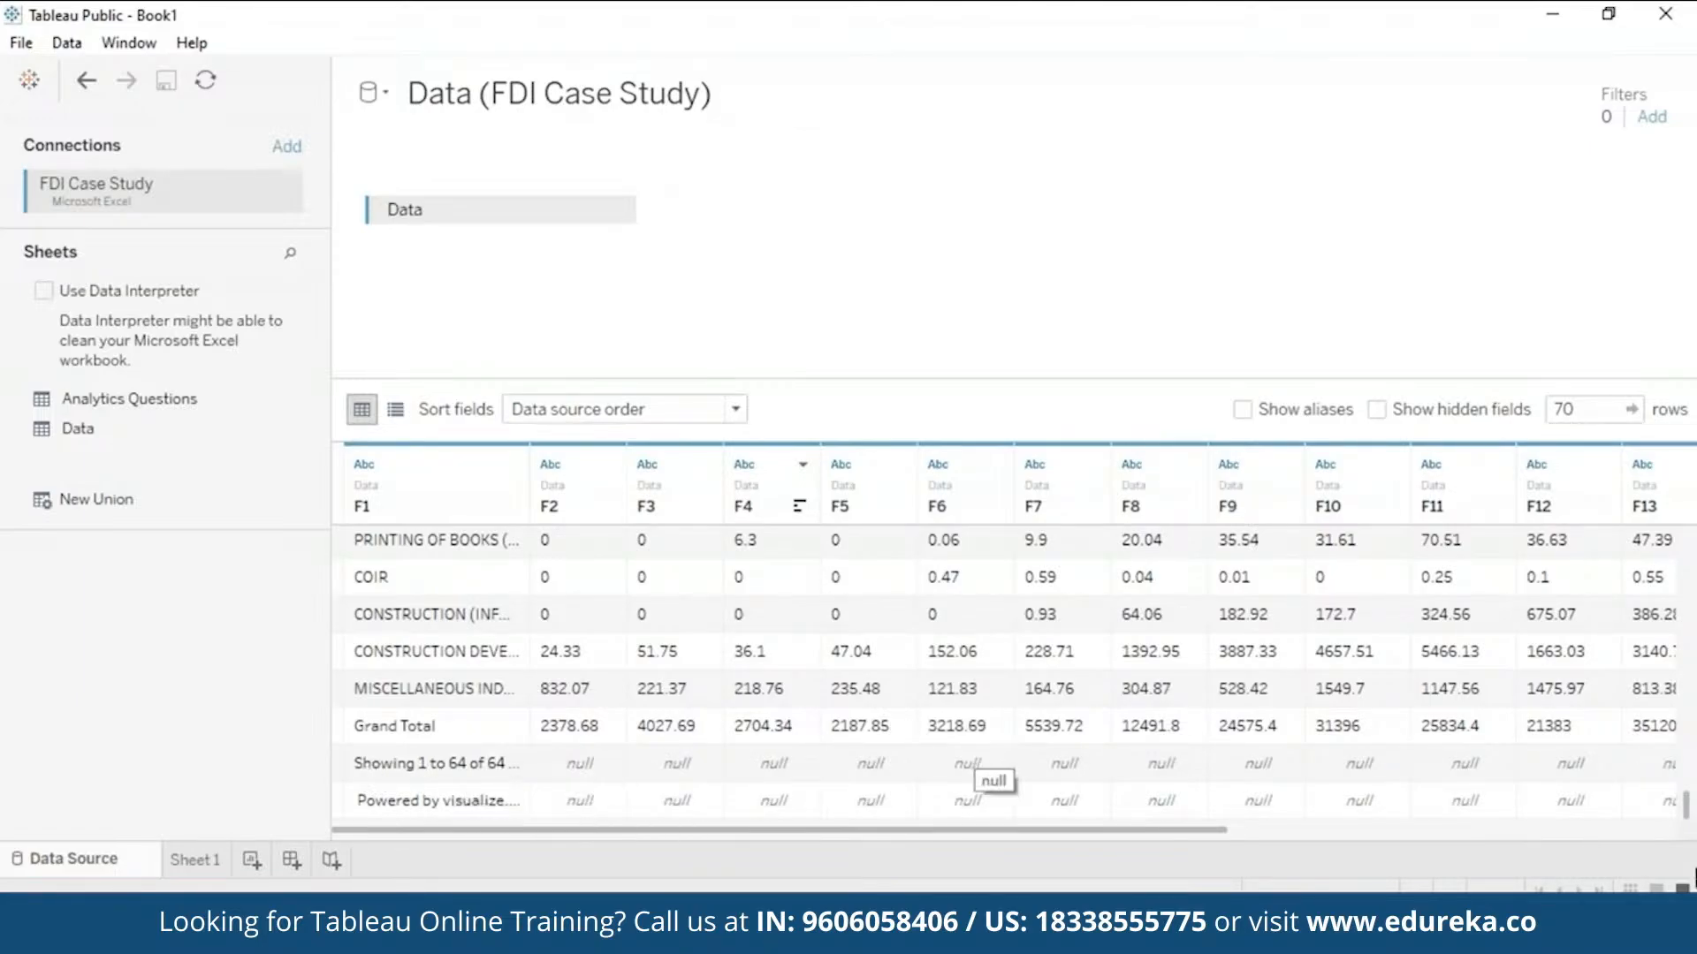
pyautogui.moveTo(1688, 806); pyautogui.dragTo(1688, 416)
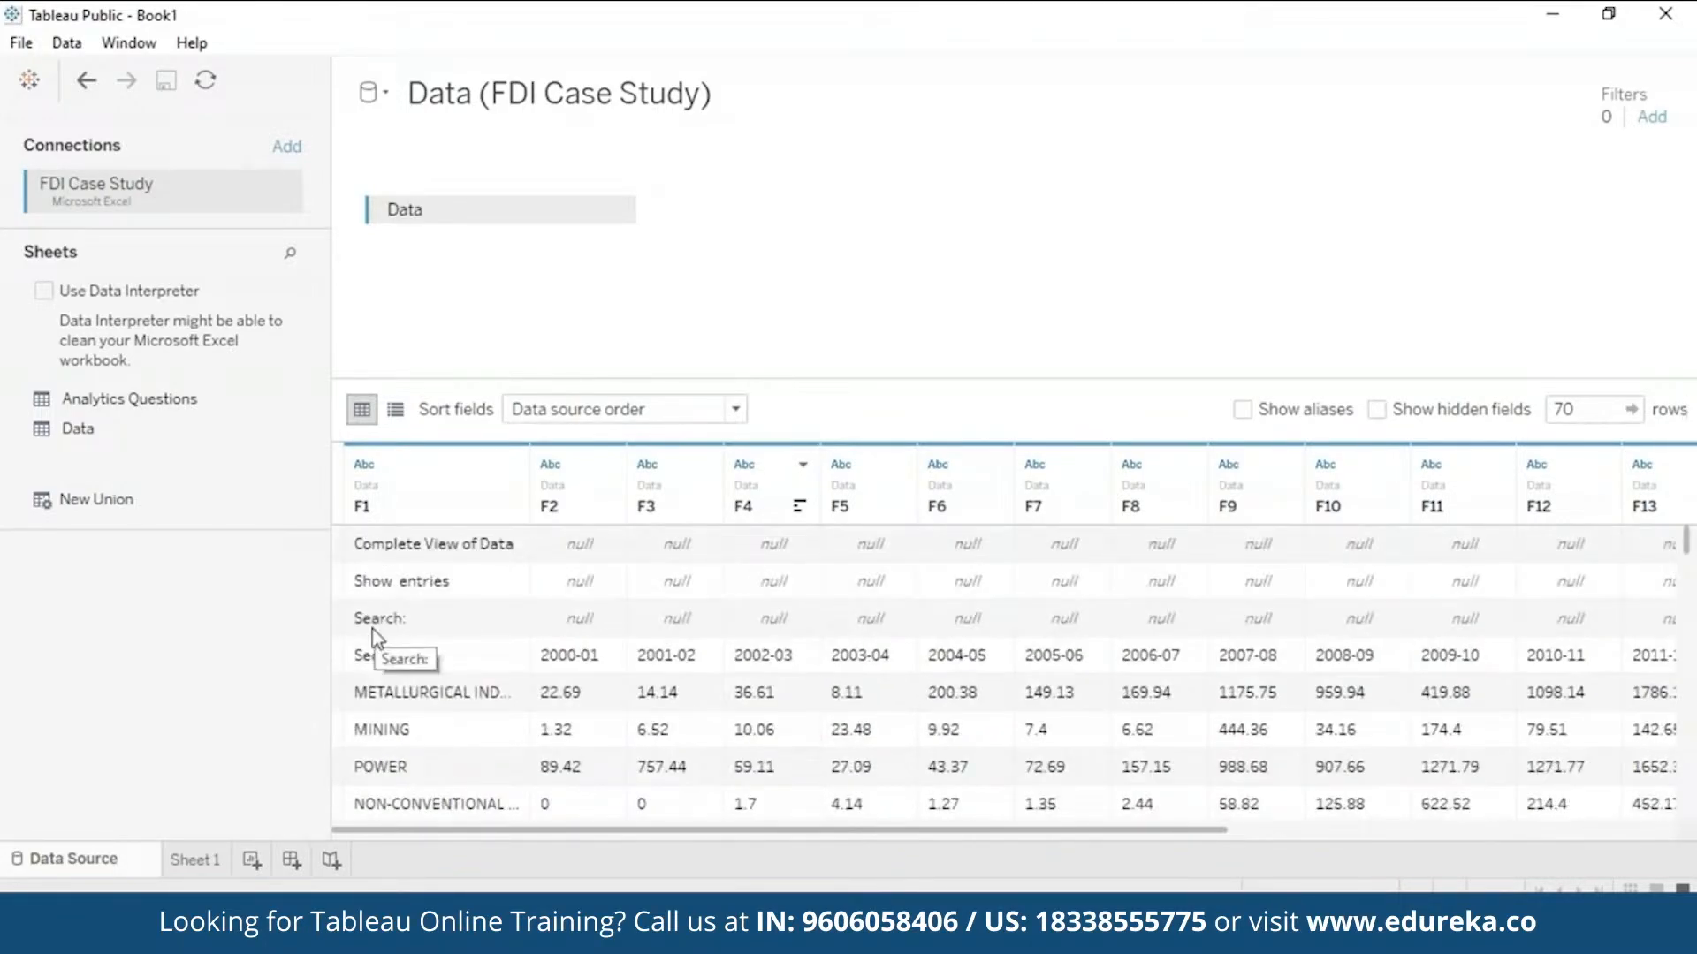
# - Apply the Data Interpreter to the FDI sheet and scroll through the cleaned Sector and year columns
pyautogui.click(43, 292)
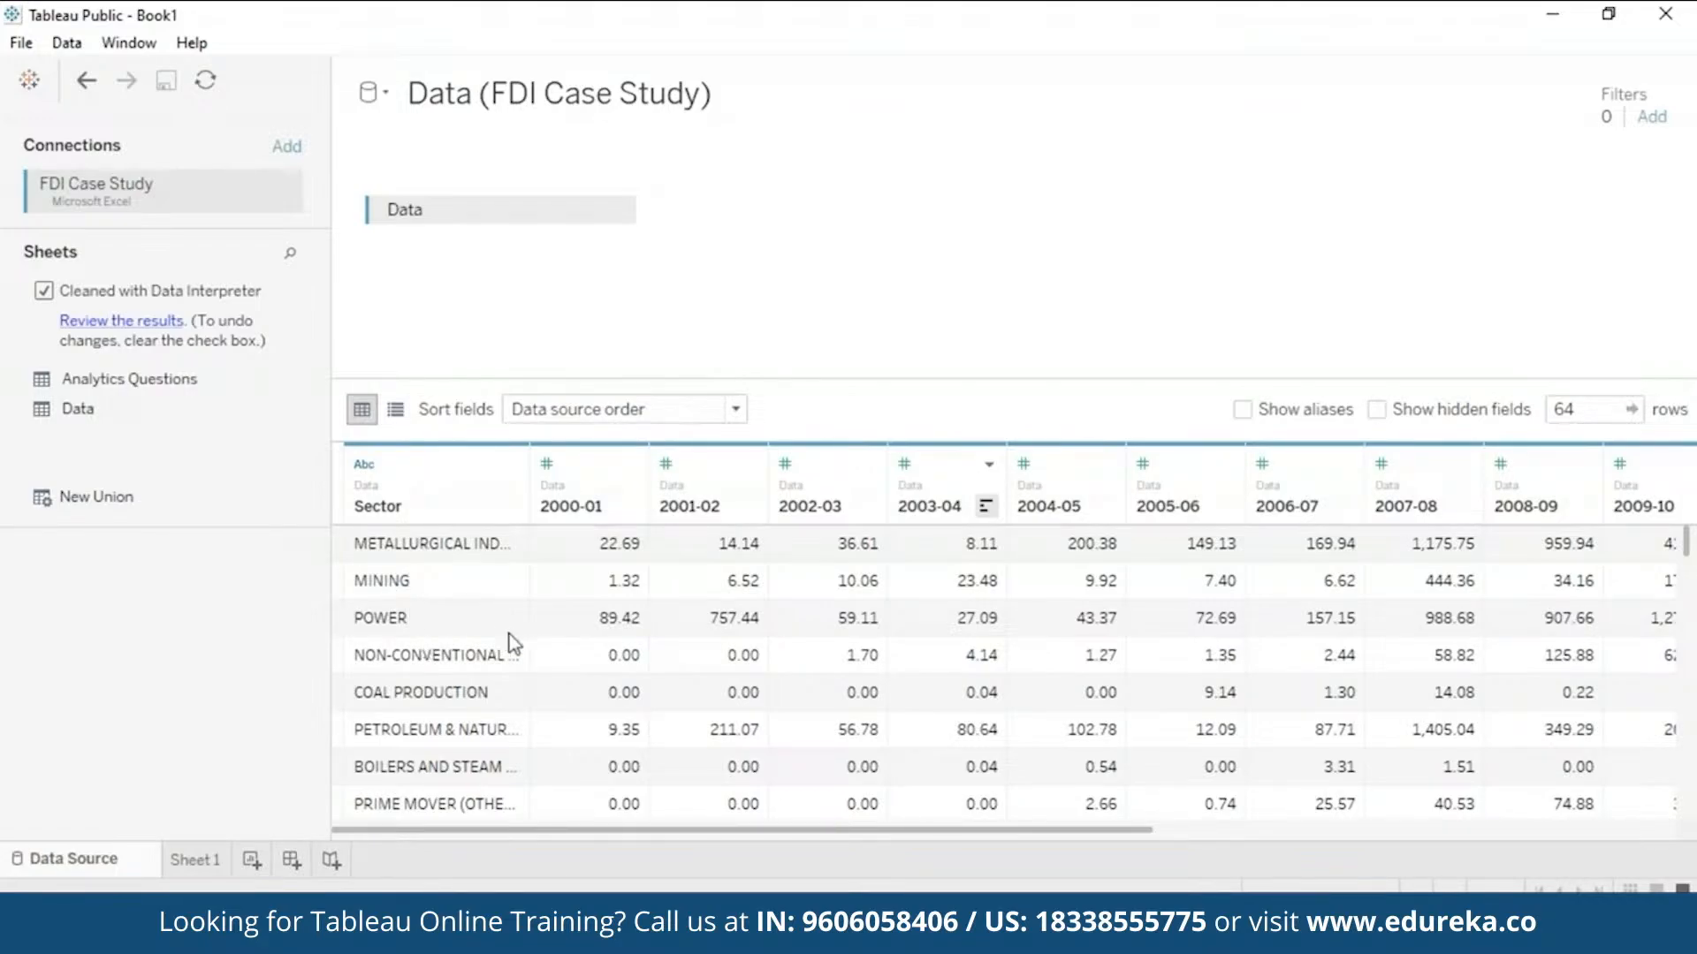
pyautogui.scroll(-15, 1688, 787)
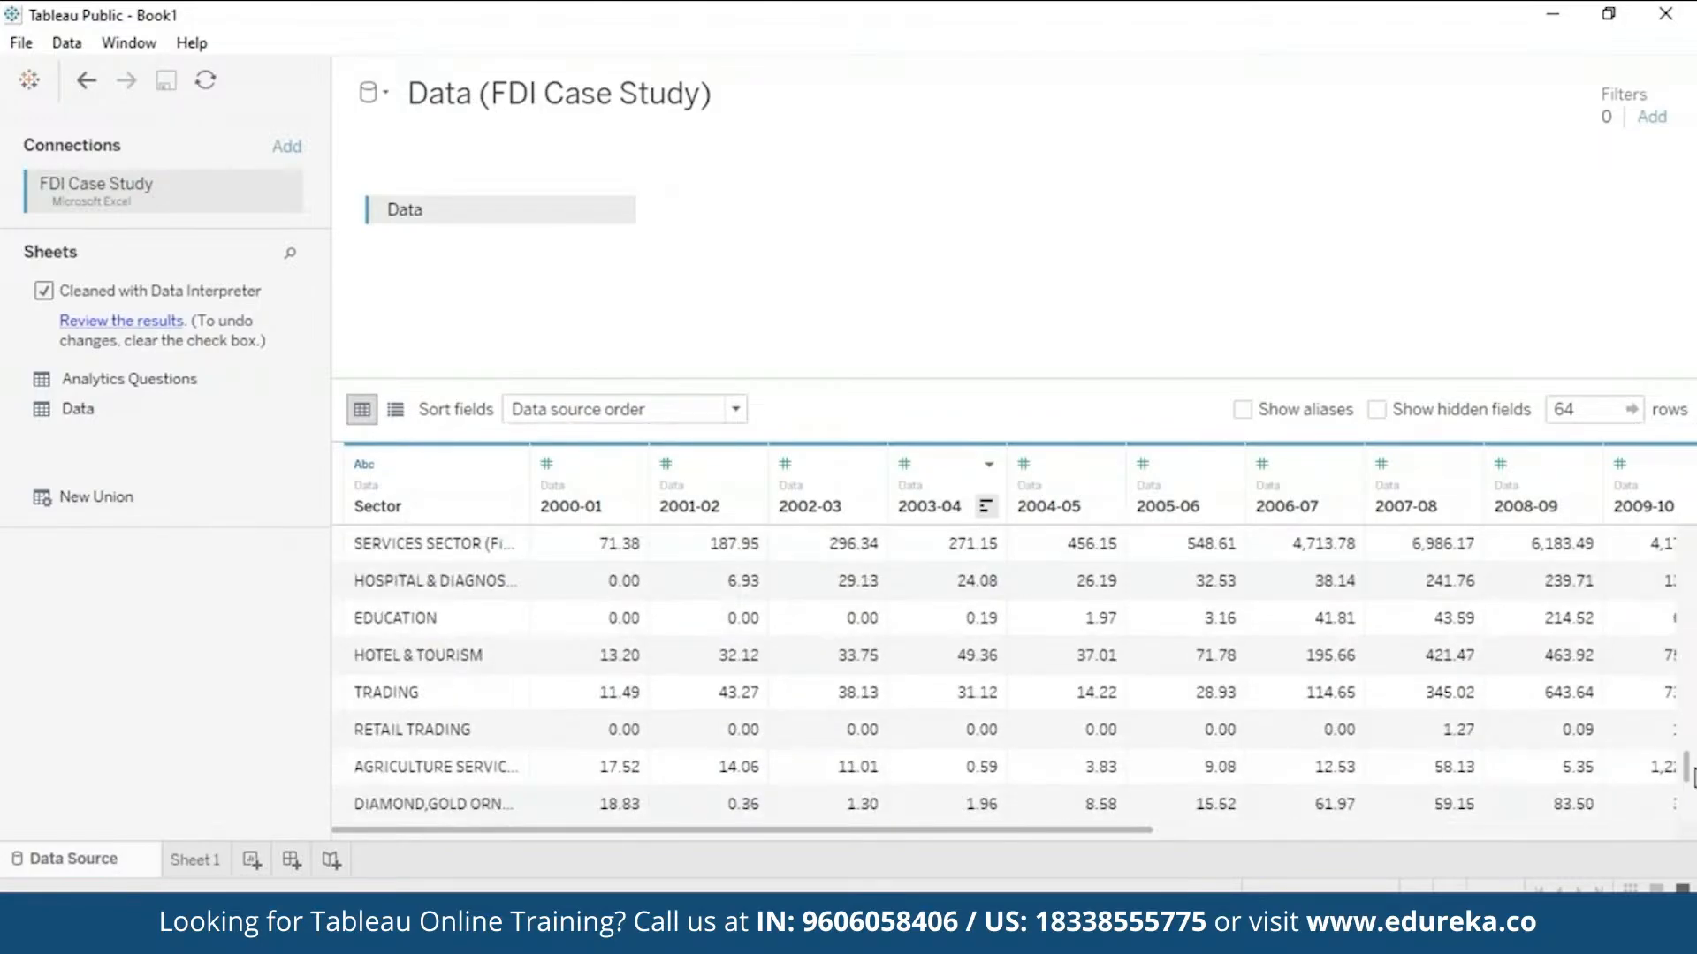
pyautogui.scroll(-1, 1692, 776)
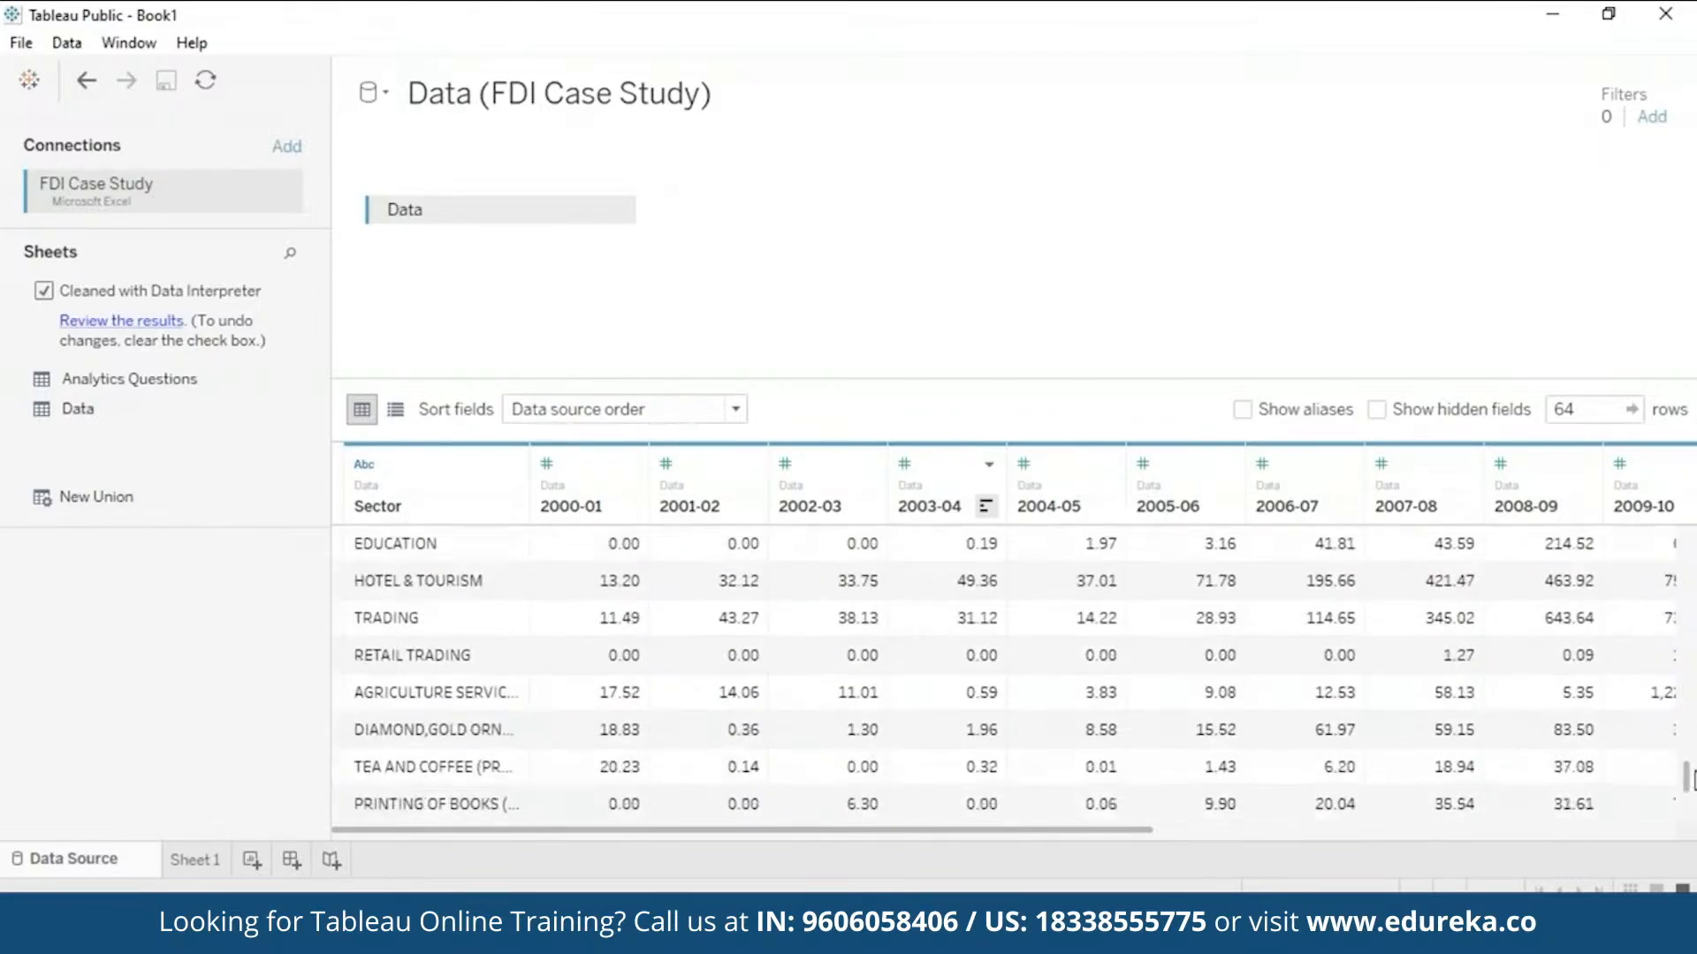
pyautogui.scroll(-3, 1692, 778)
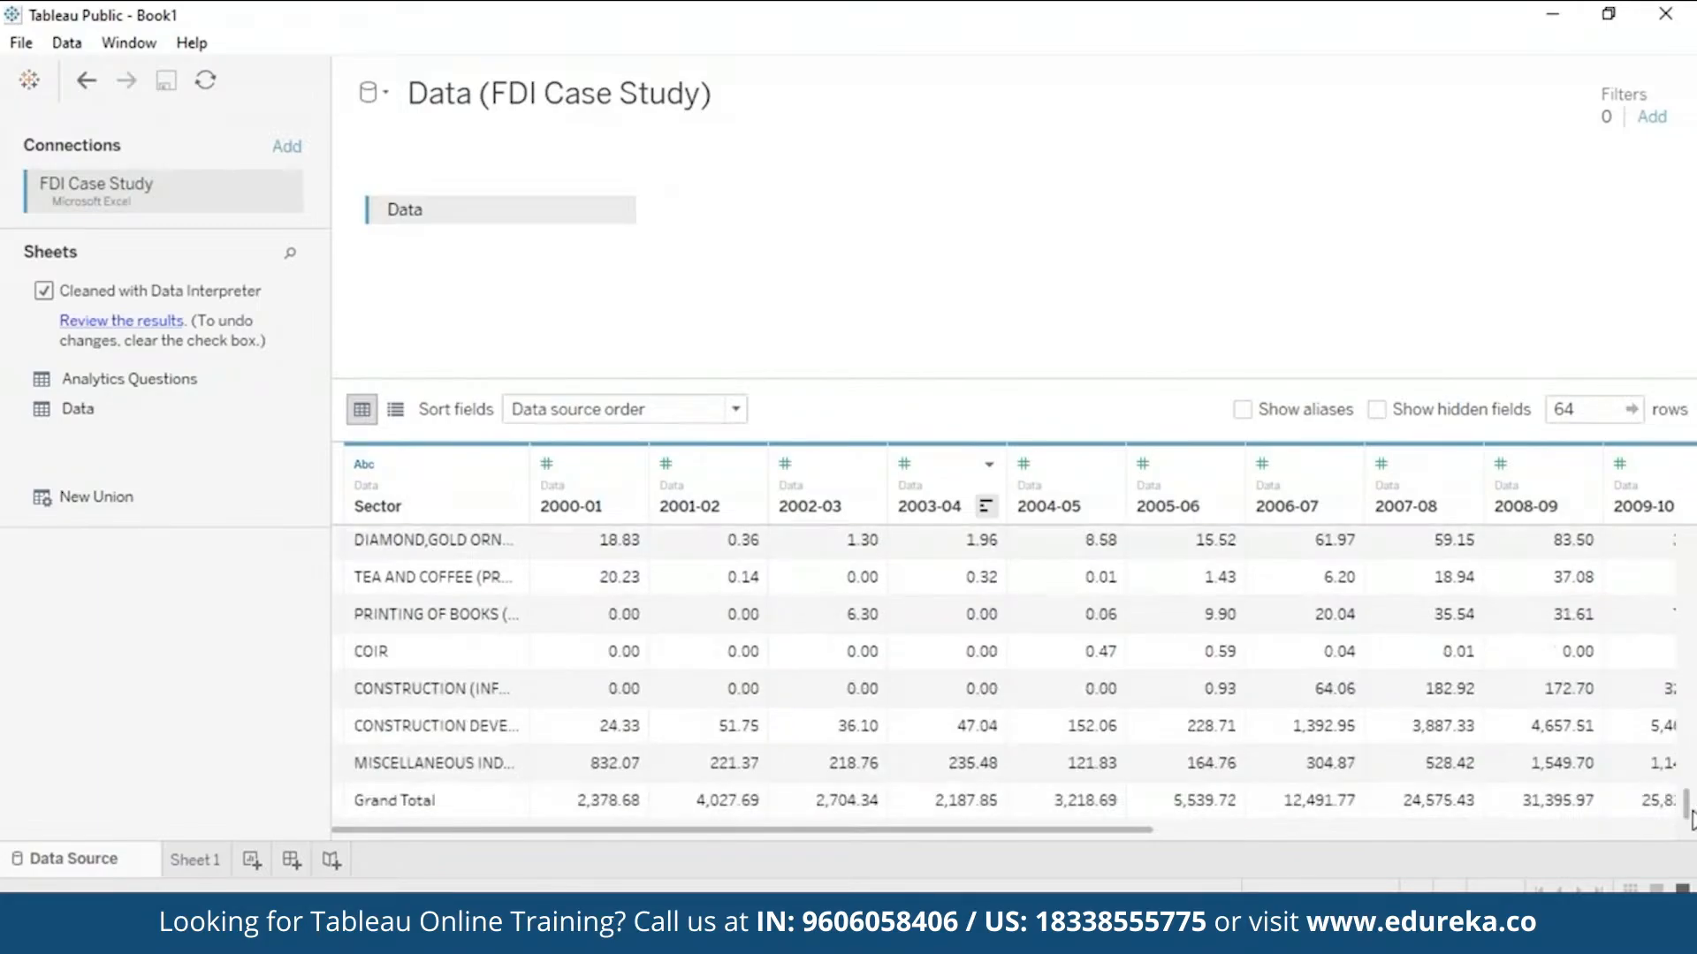
pyautogui.moveTo(1691, 820); pyautogui.dragTo(1691, 601)
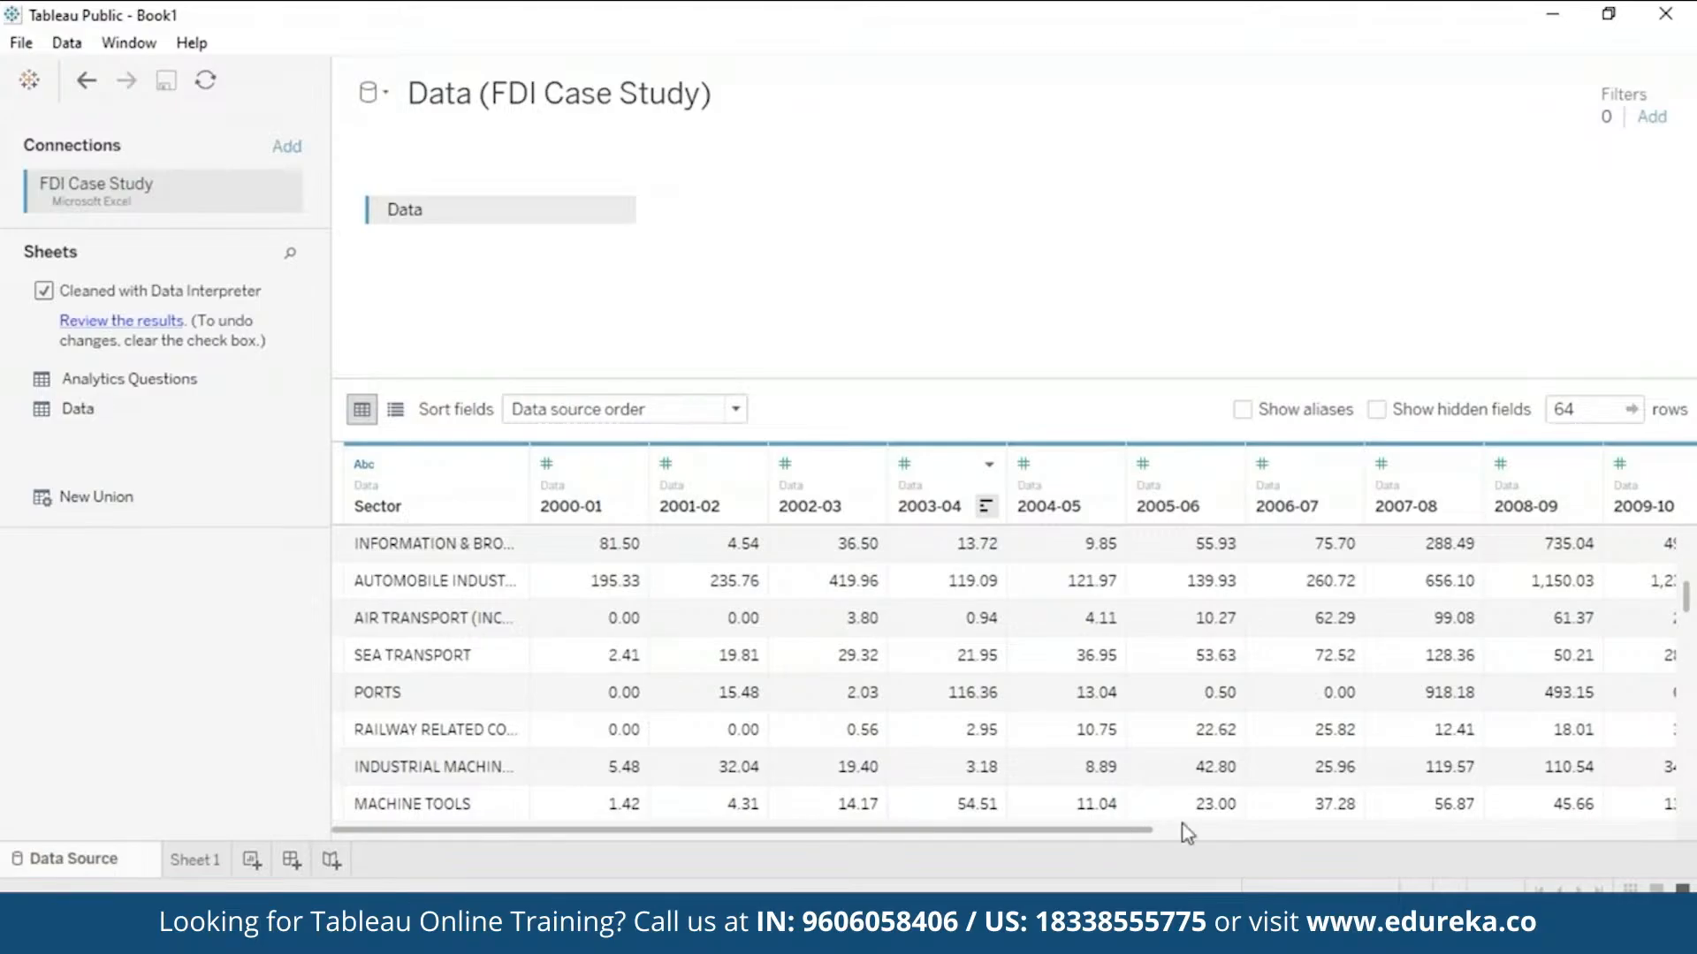
pyautogui.moveTo(1184, 831); pyautogui.dragTo(1149, 835)
pyautogui.scroll(-15, 1694, 782)
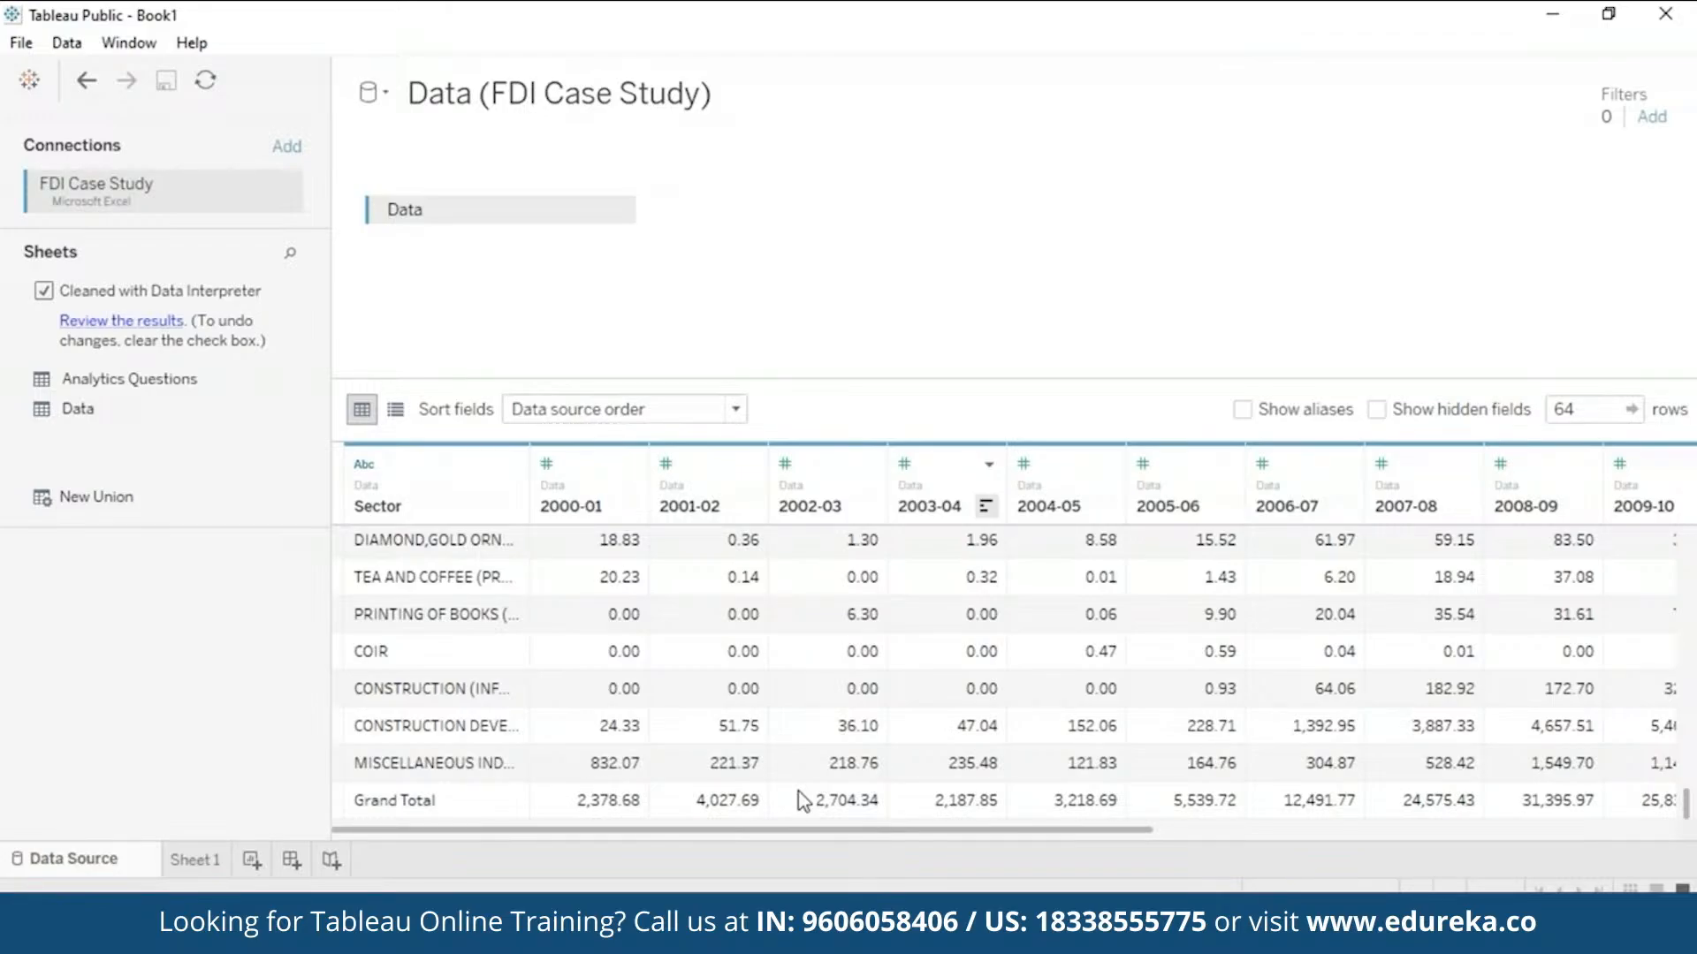
# - Add a data source filter on Sector that excludes Grand Total, leaving 63 rows
pyautogui.click(1650, 119)
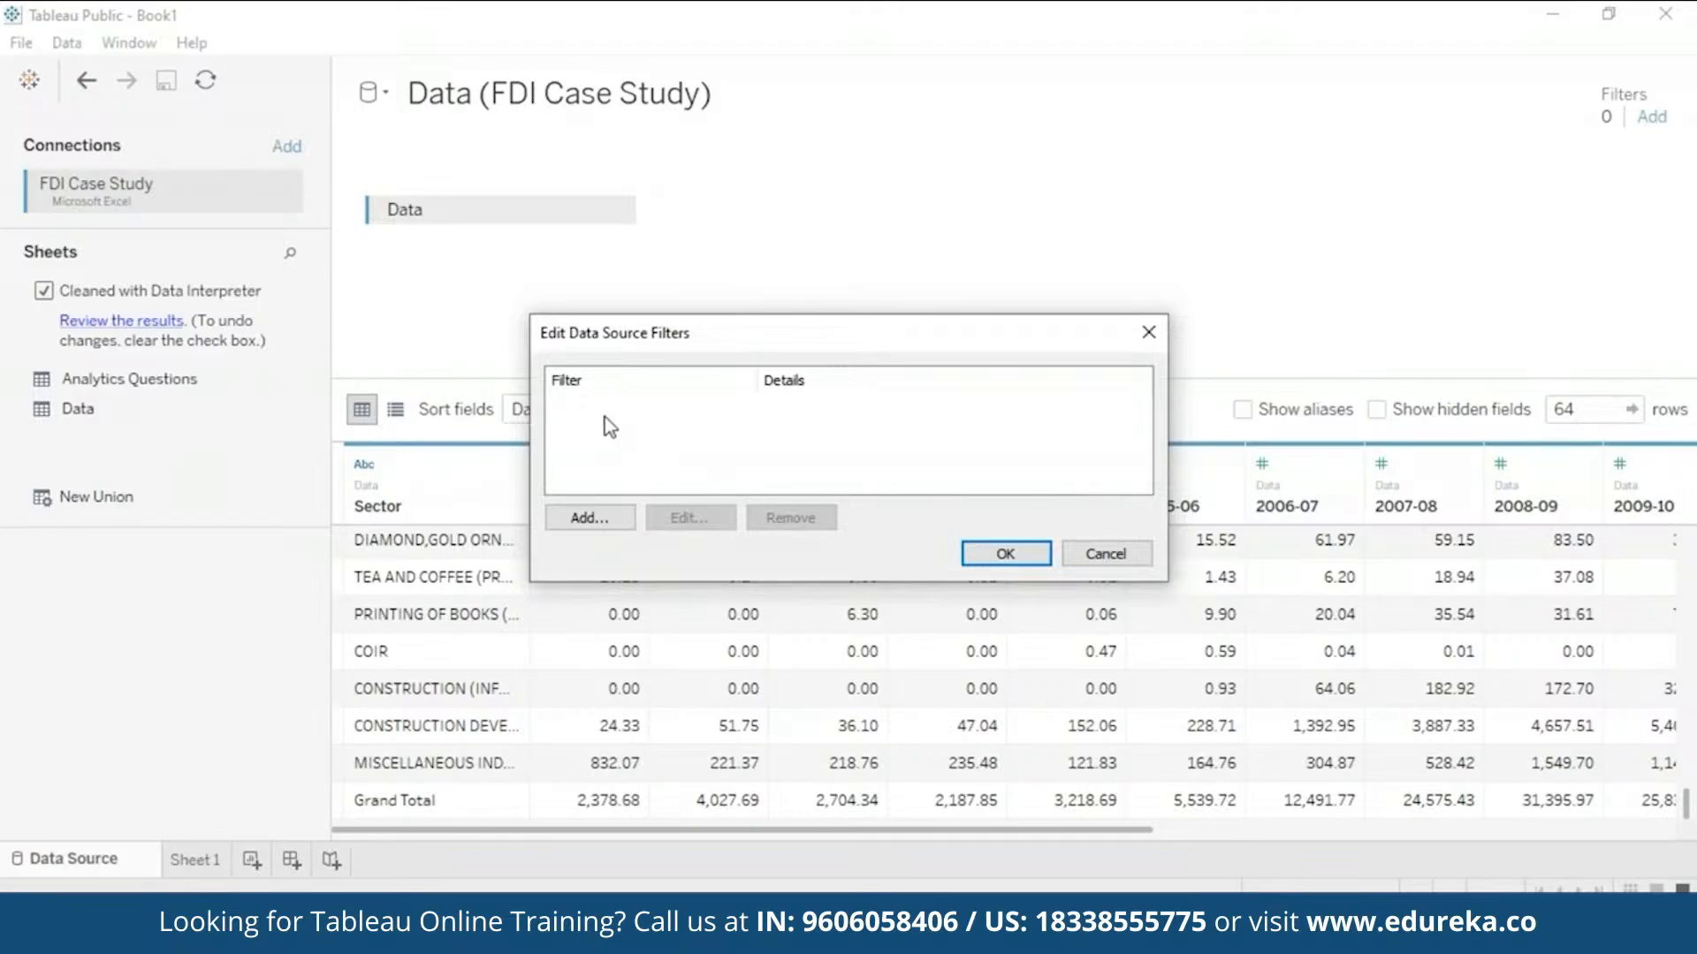
pyautogui.click(589, 518)
pyautogui.doubleClick(636, 604)
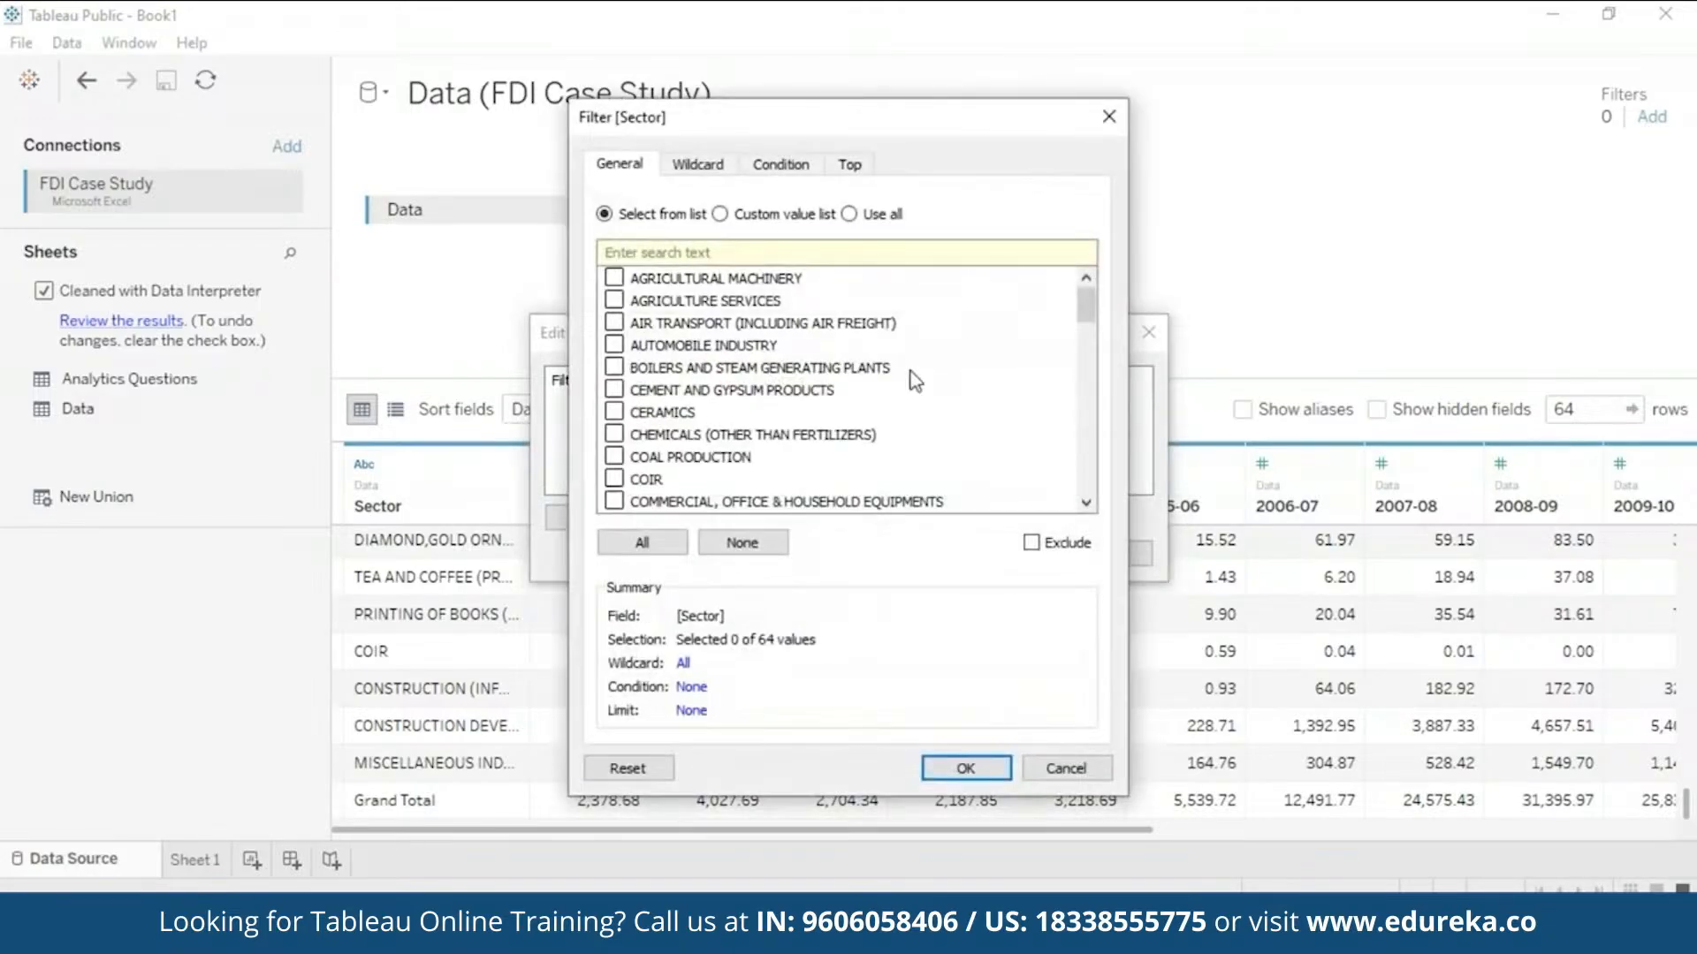
pyautogui.click(1032, 543)
pyautogui.moveTo(1088, 317); pyautogui.dragTo(1105, 382)
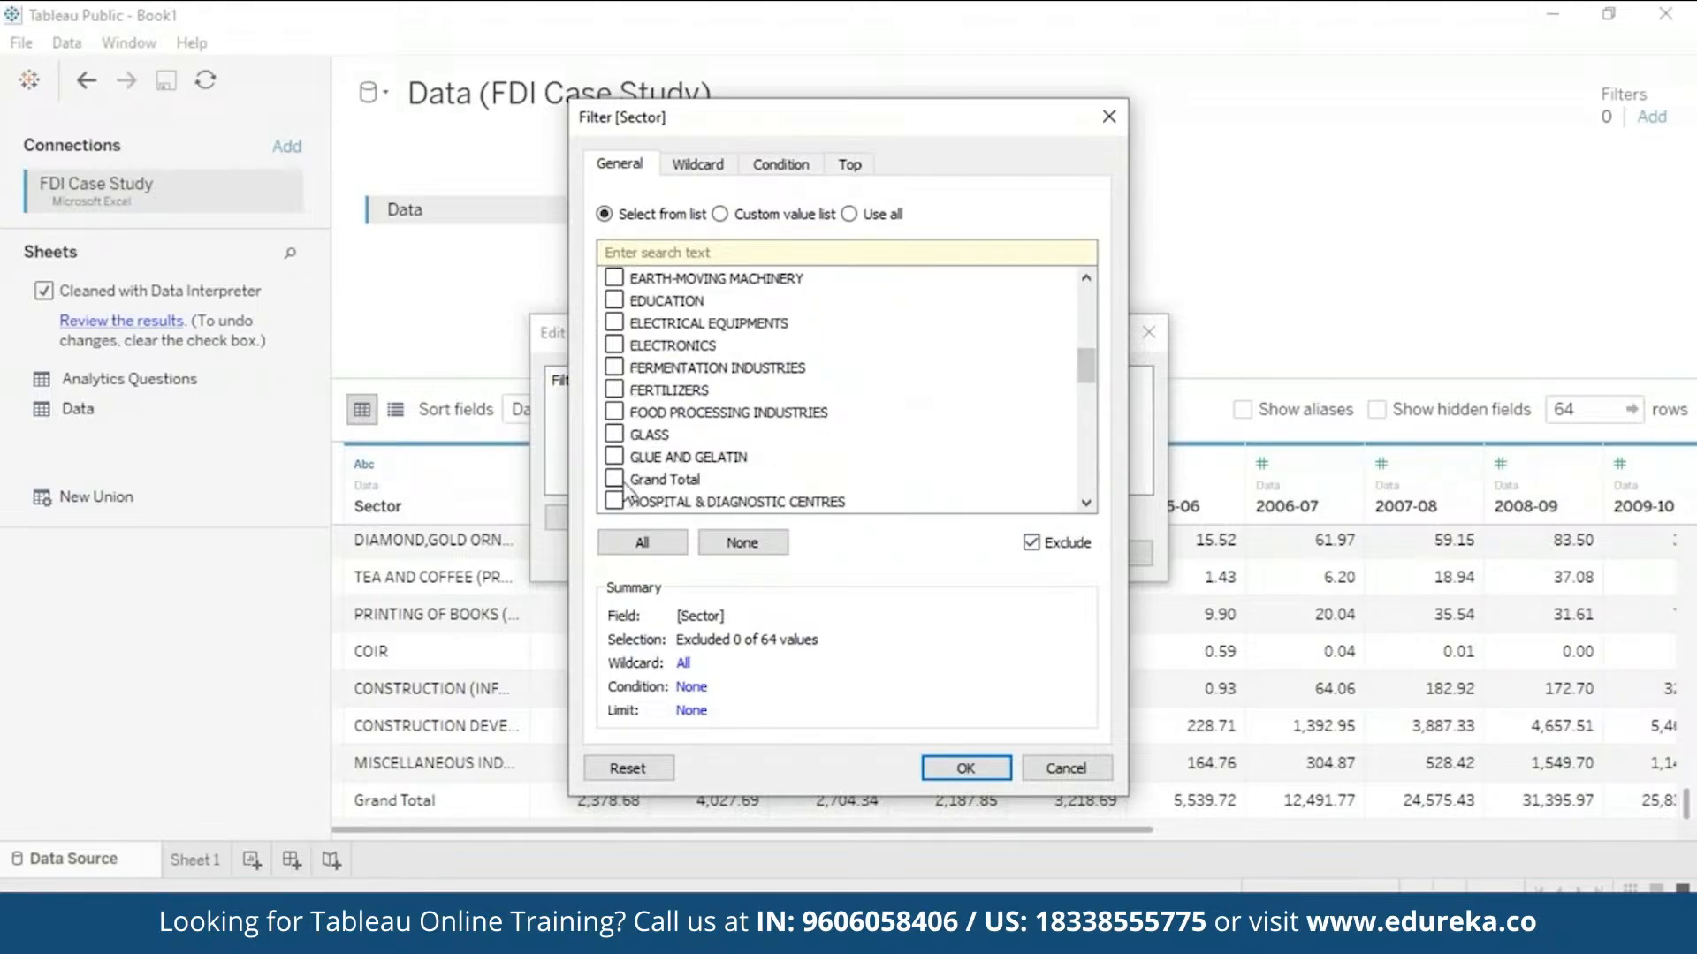
pyautogui.click(613, 478)
pyautogui.click(969, 774)
pyautogui.click(982, 552)
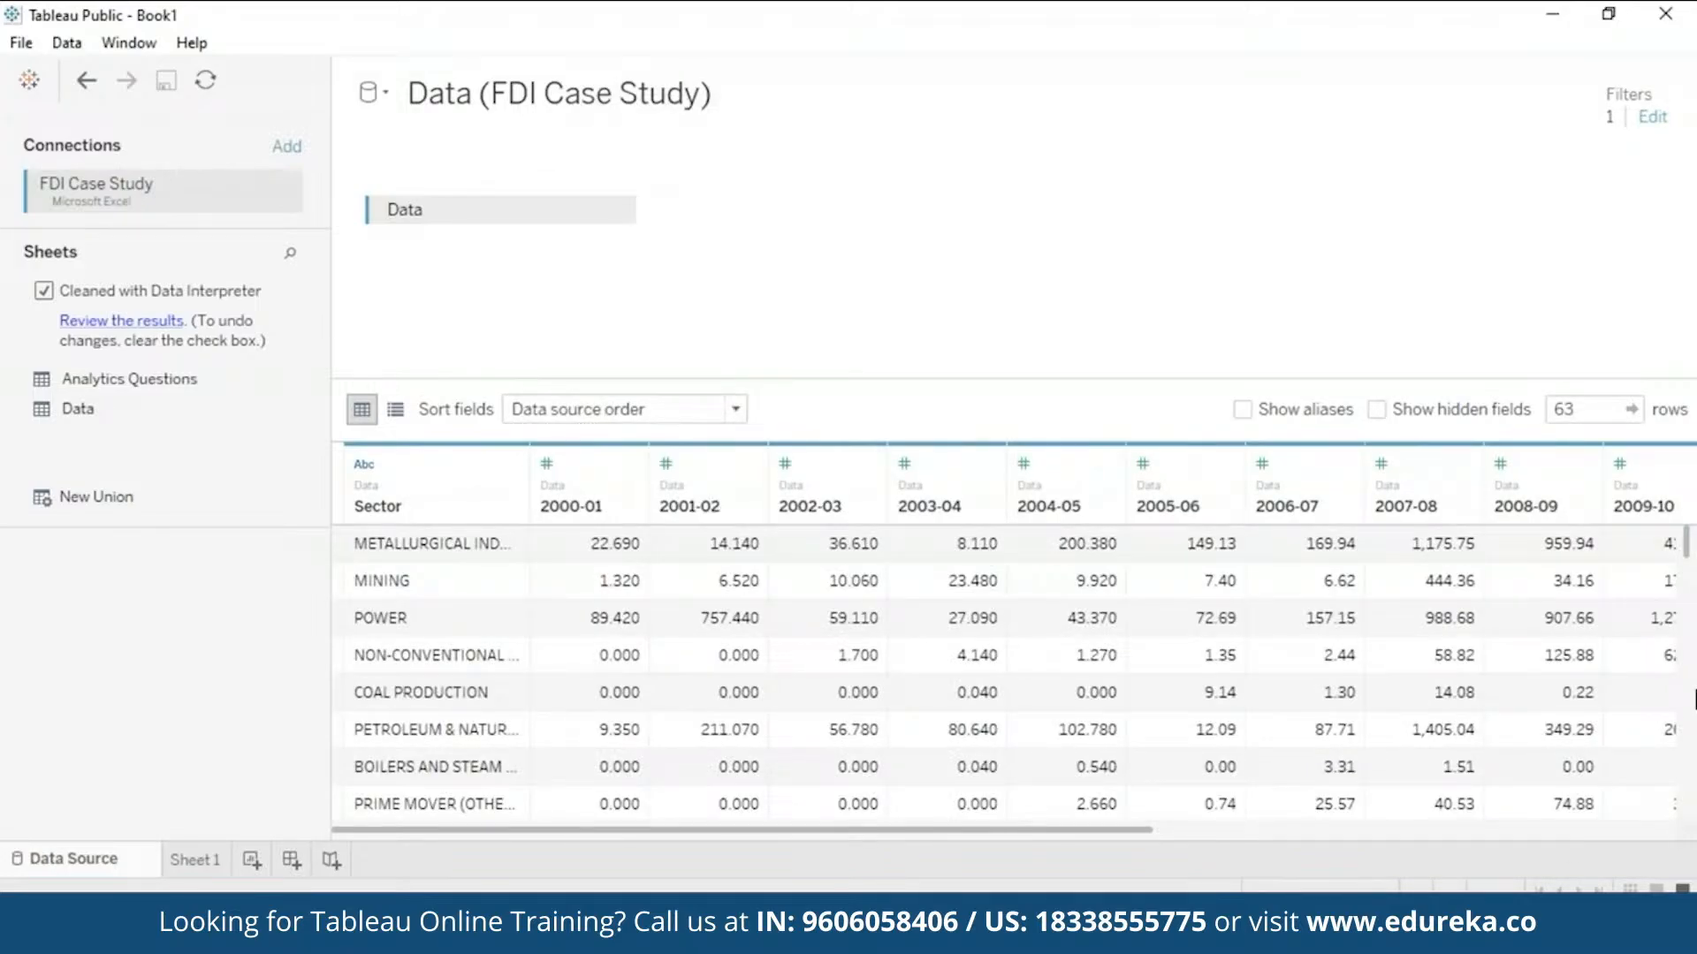
# - Review the interpreter's Key, Data, Data_subtables and A03_R71 sheets in Excel, then close without saving
pyautogui.click(107, 324)
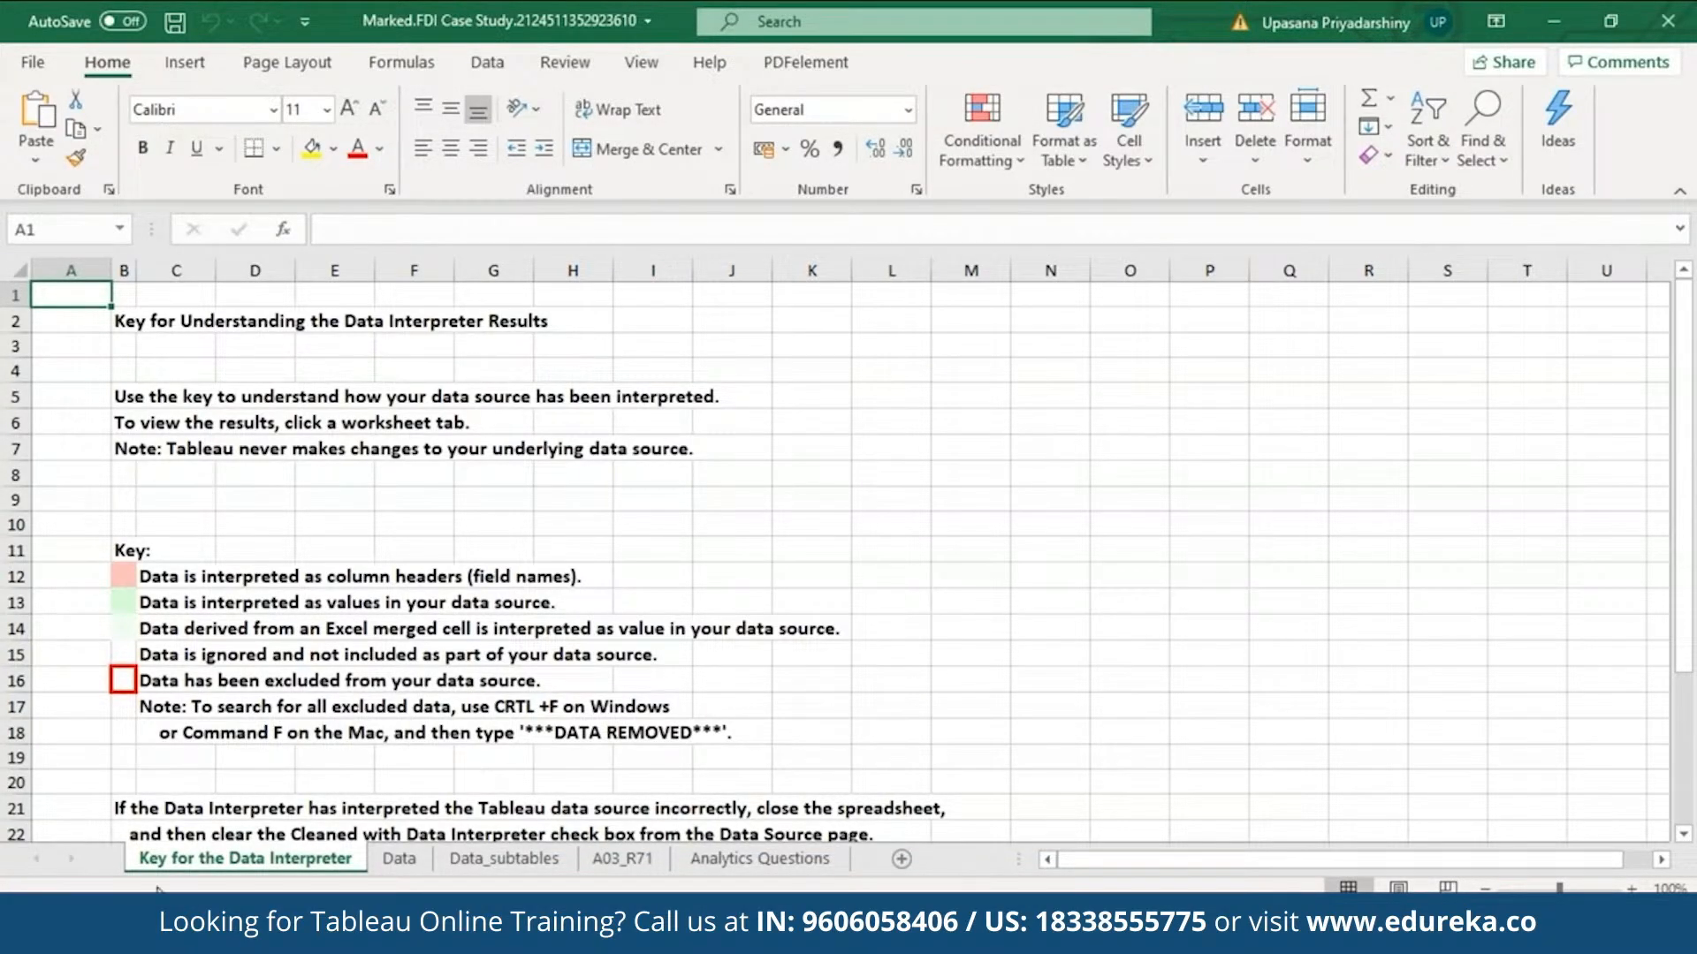
pyautogui.click(400, 859)
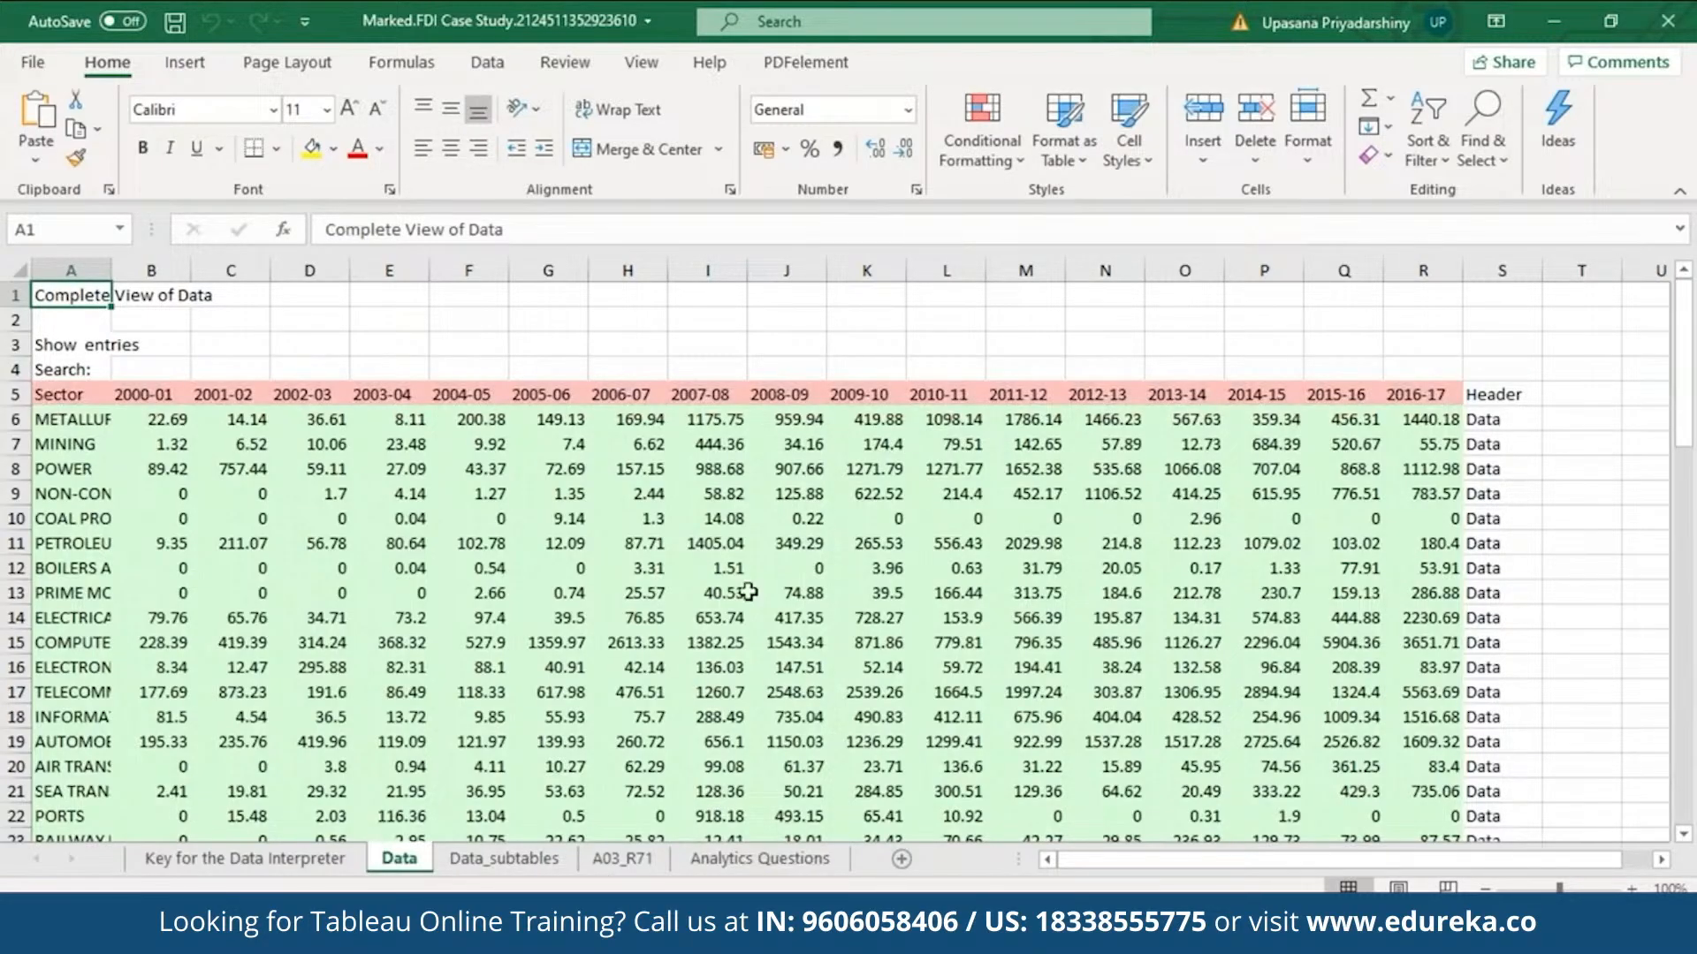
pyautogui.click(522, 862)
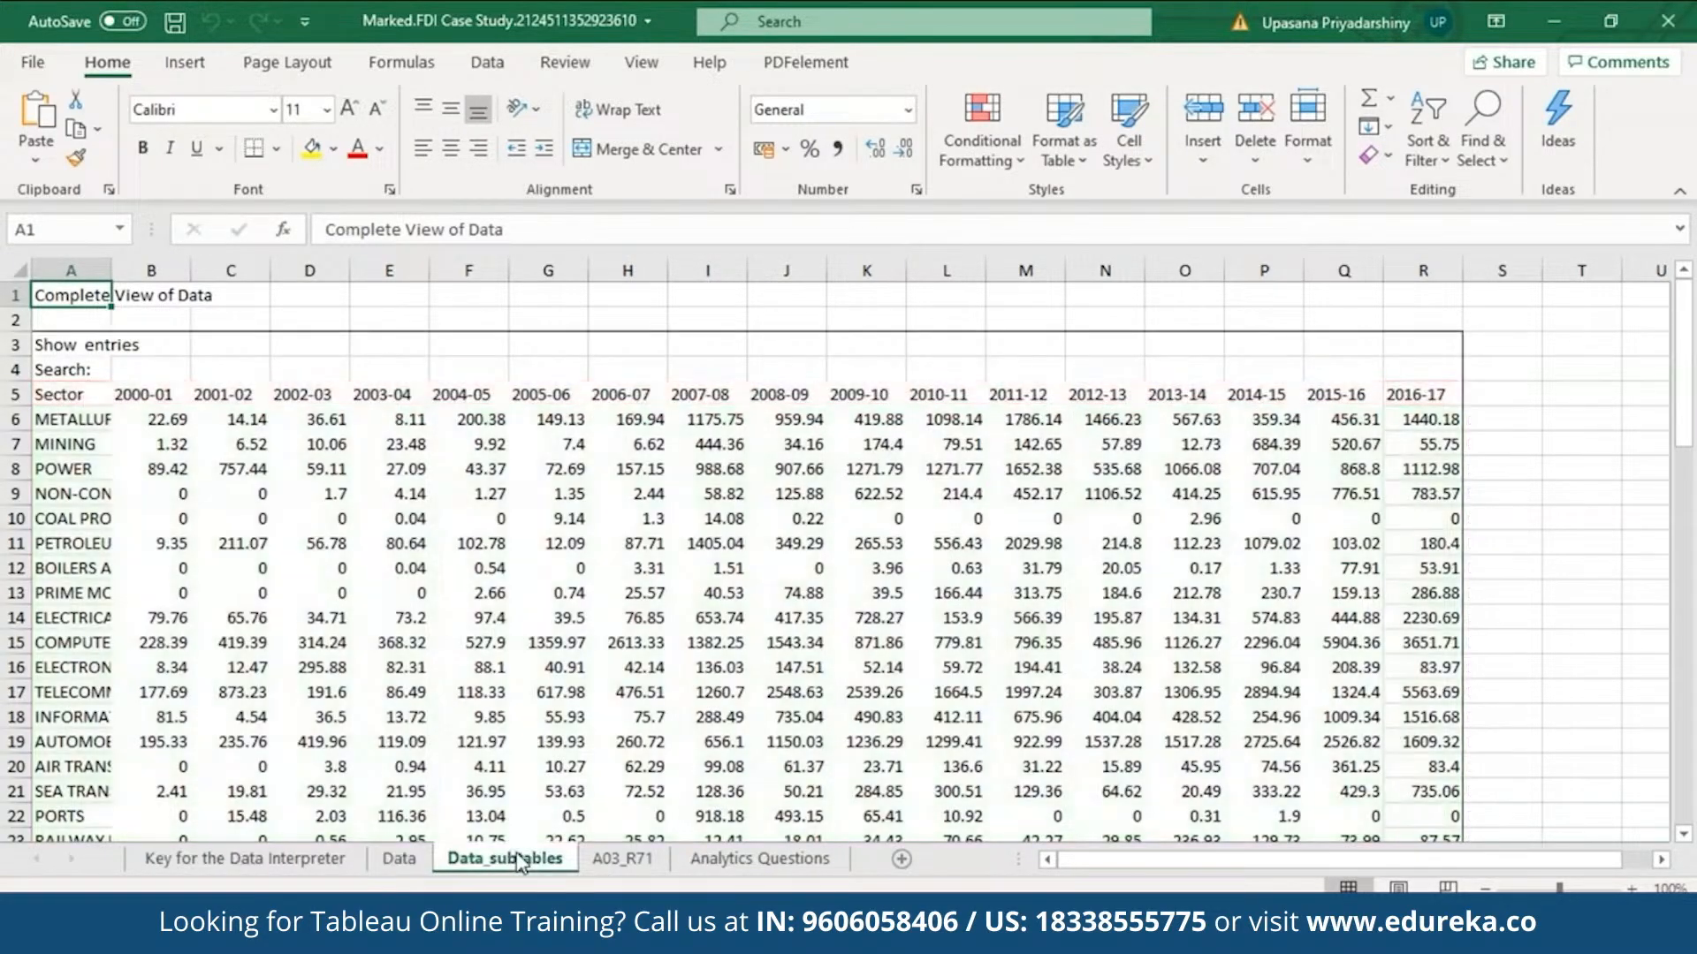
pyautogui.click(624, 860)
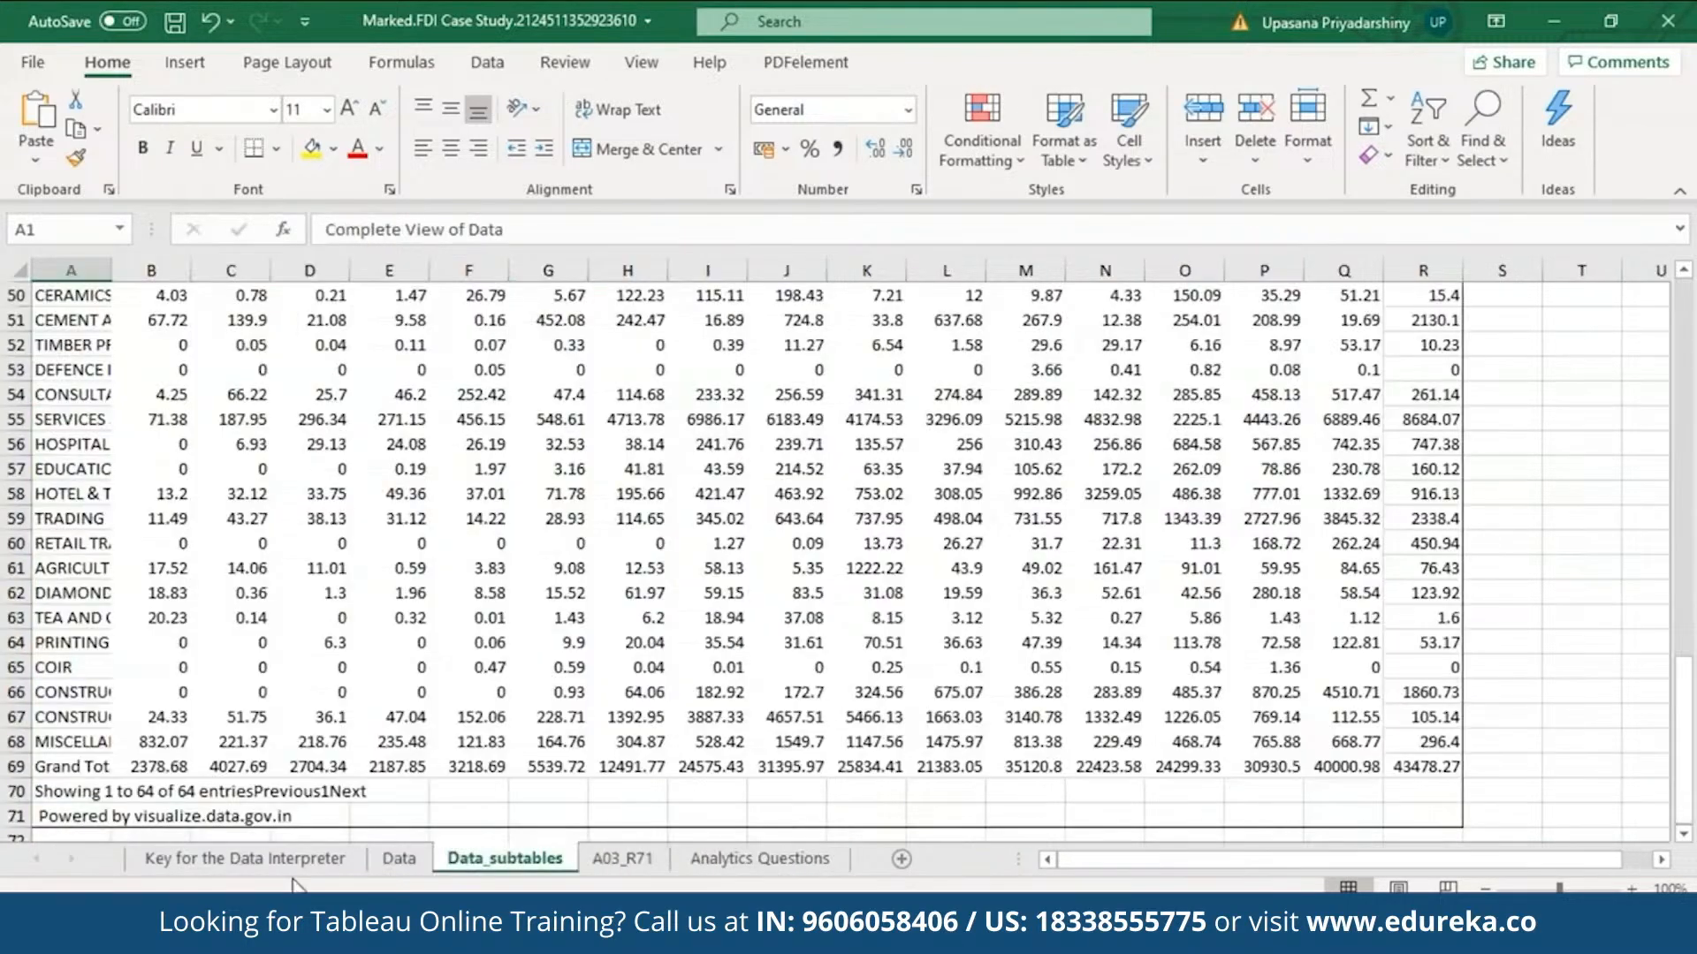
pyautogui.click(283, 864)
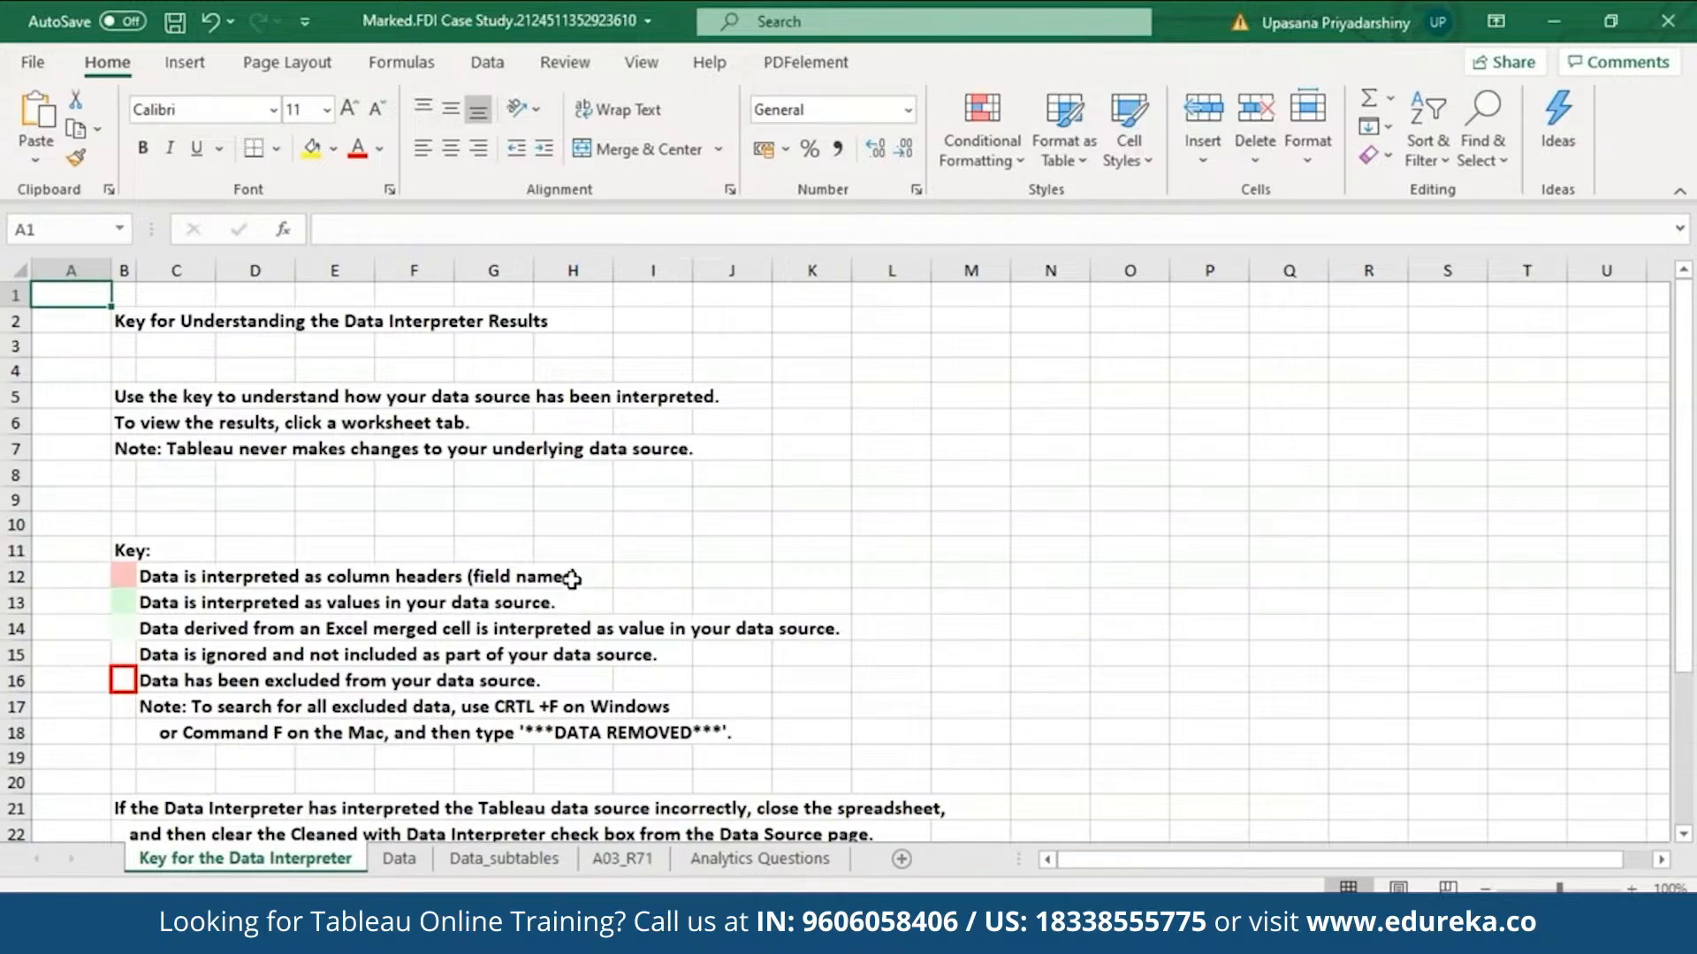
pyautogui.click(421, 862)
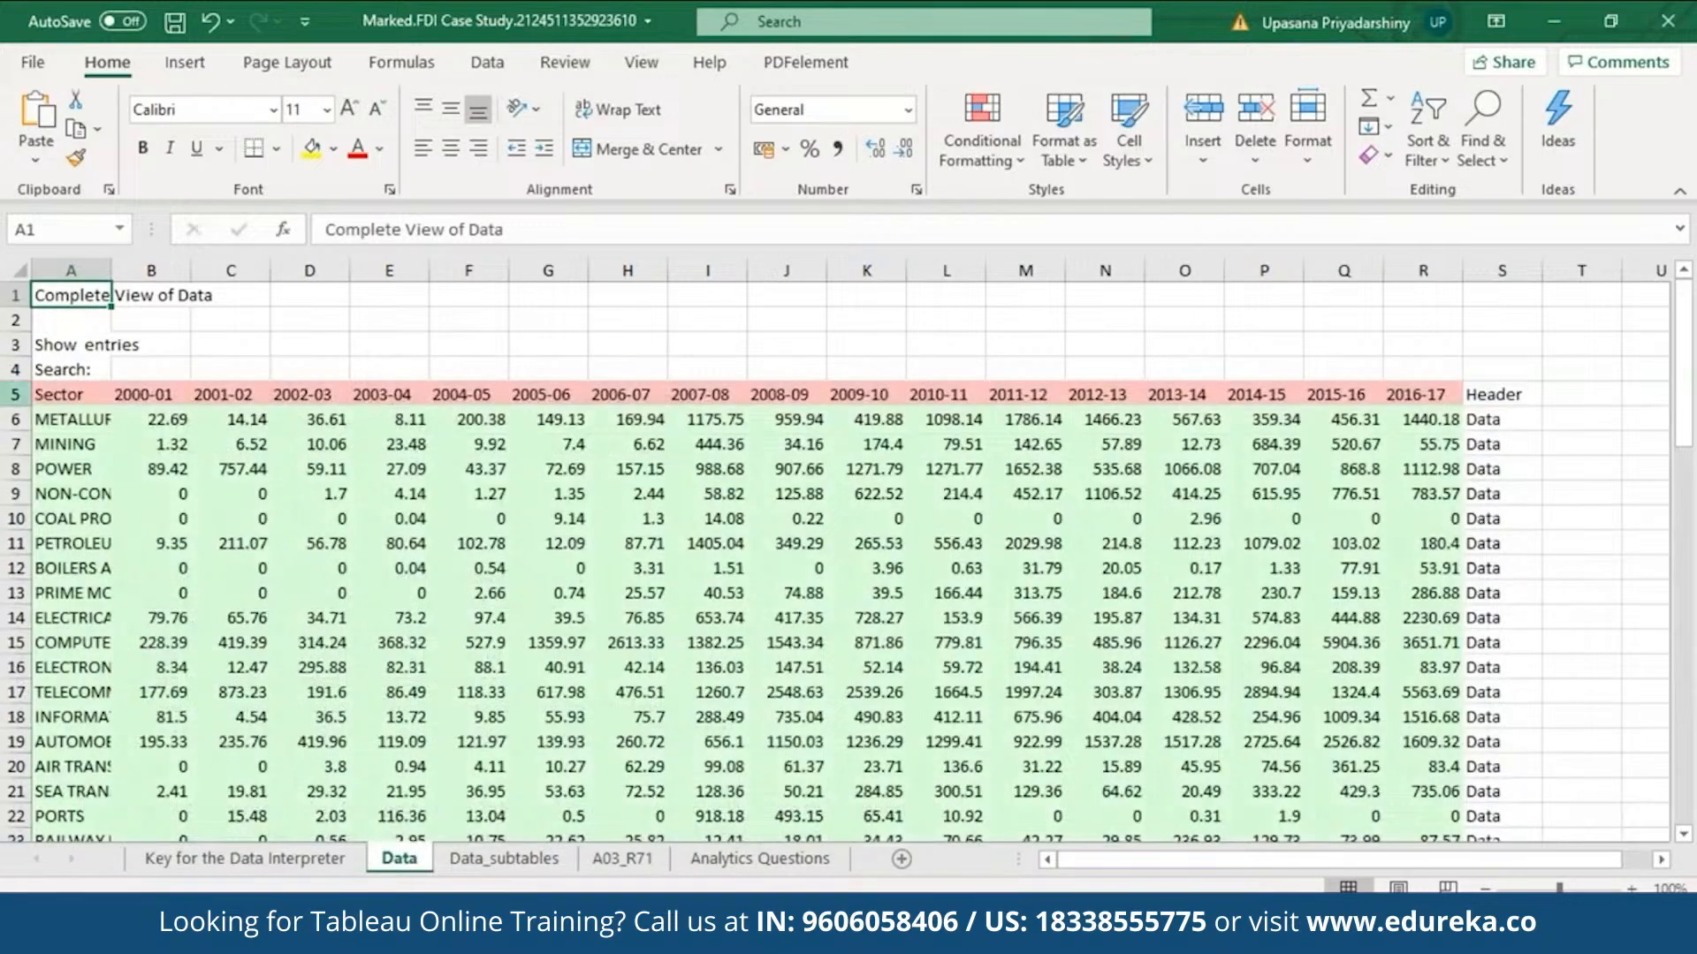
pyautogui.click(16, 394)
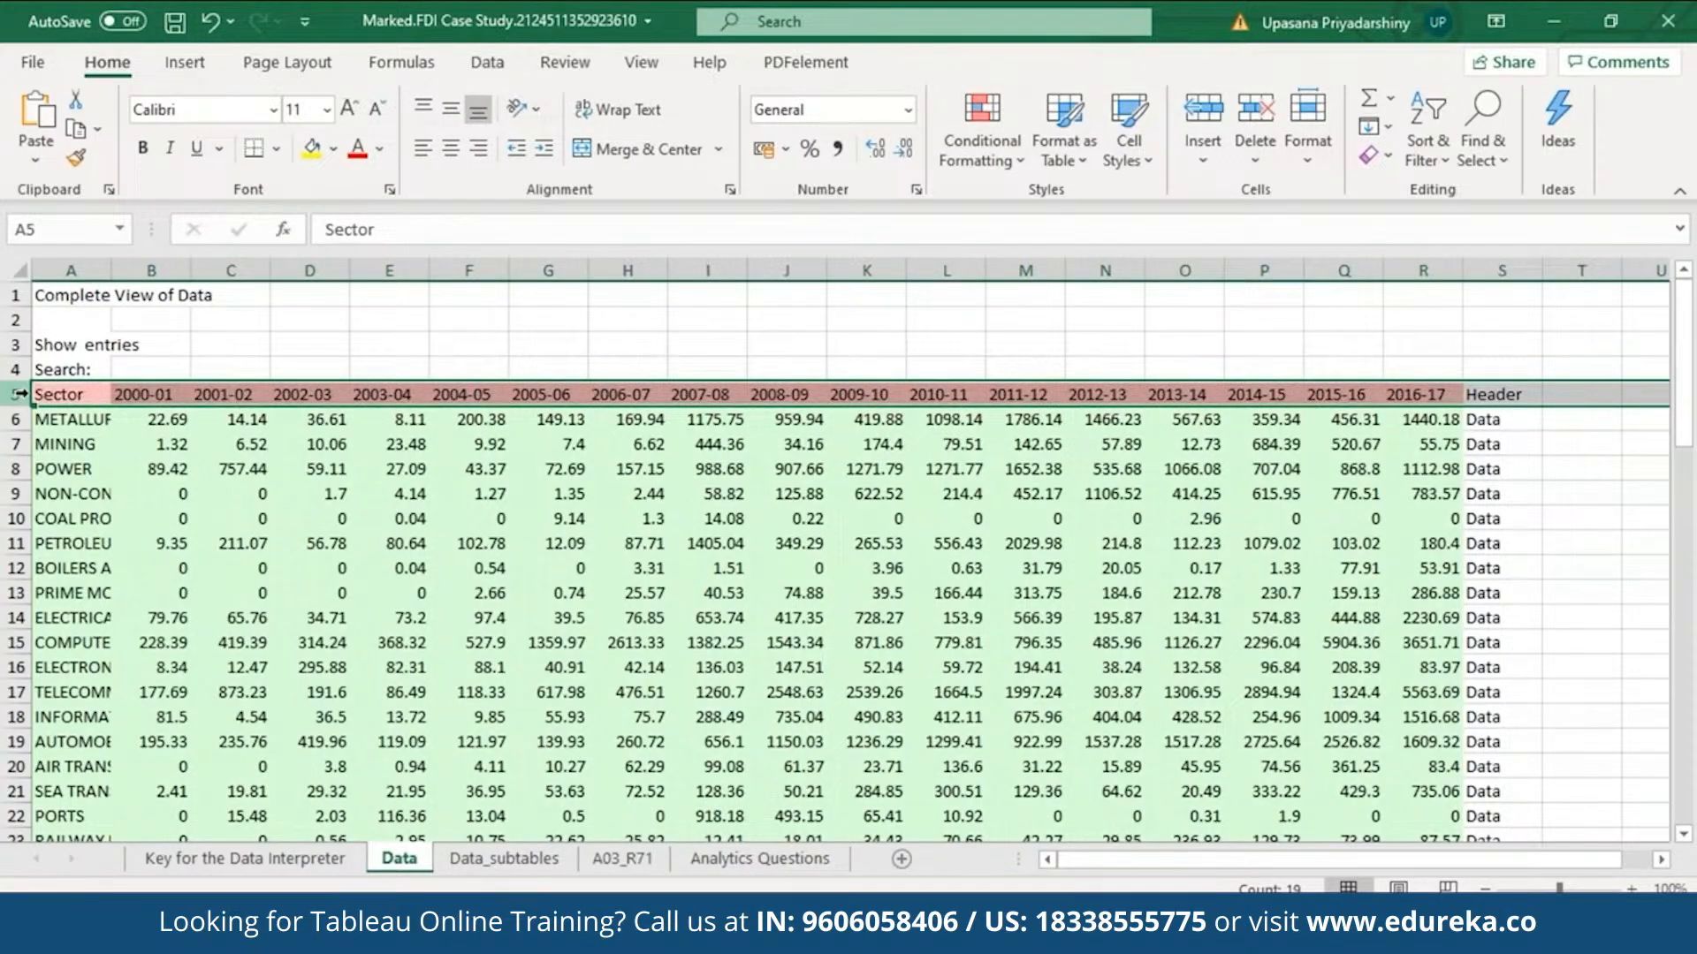
pyautogui.click(208, 859)
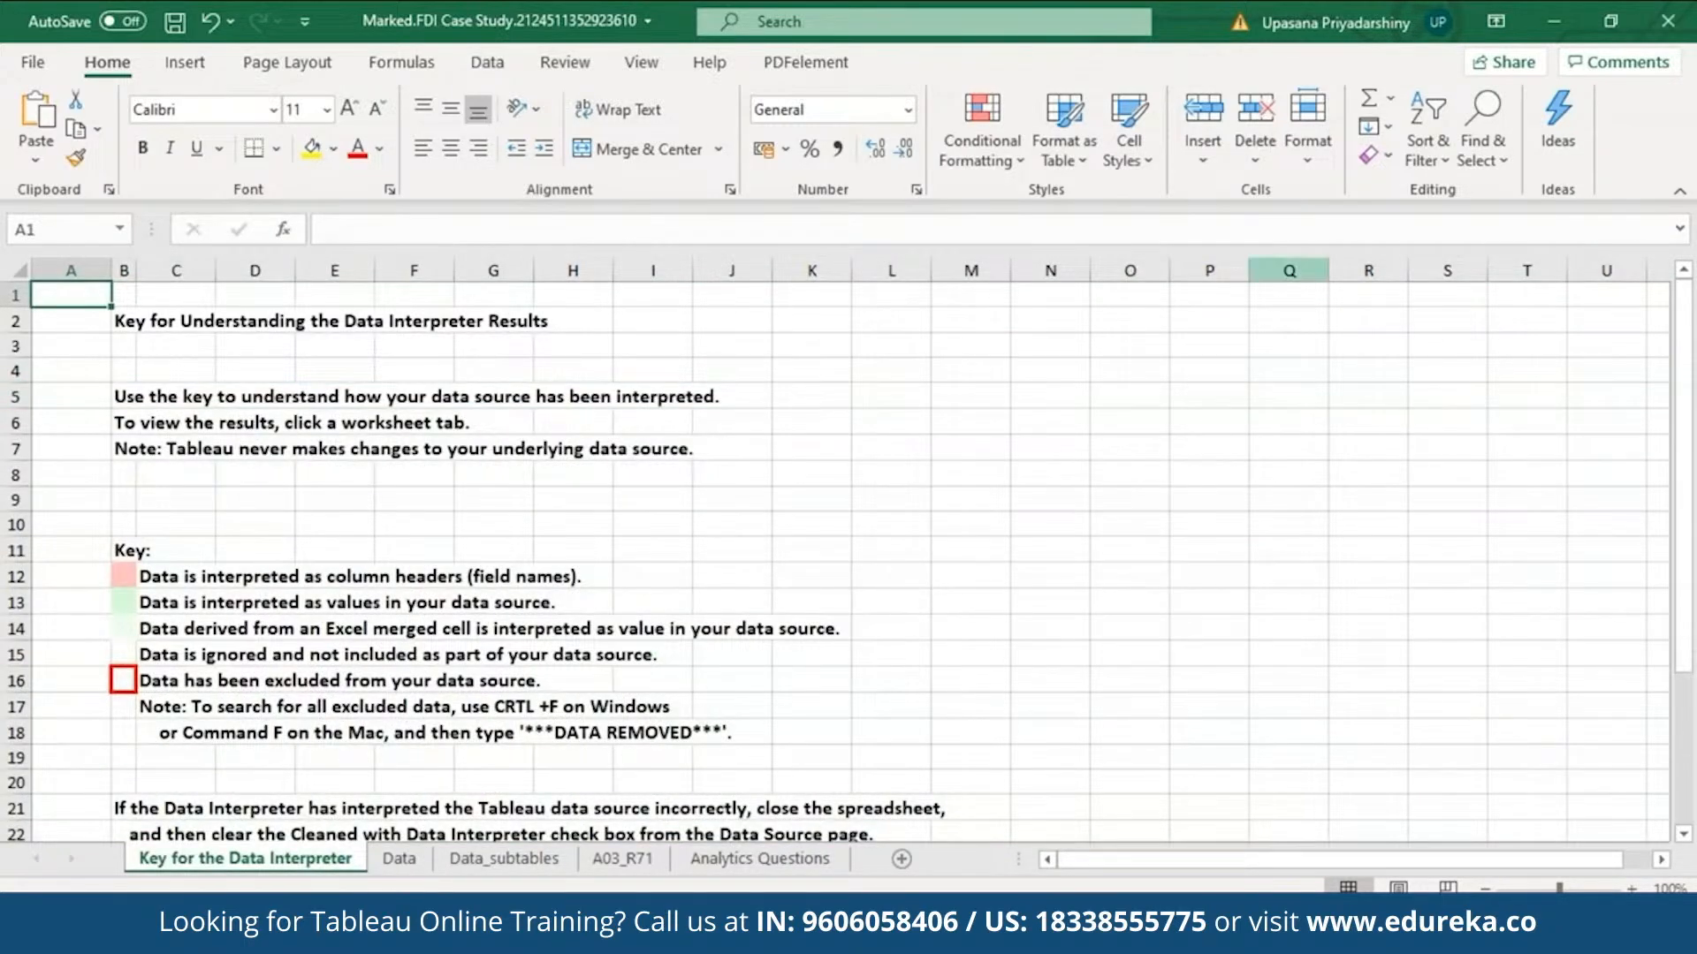
pyautogui.click(1667, 21)
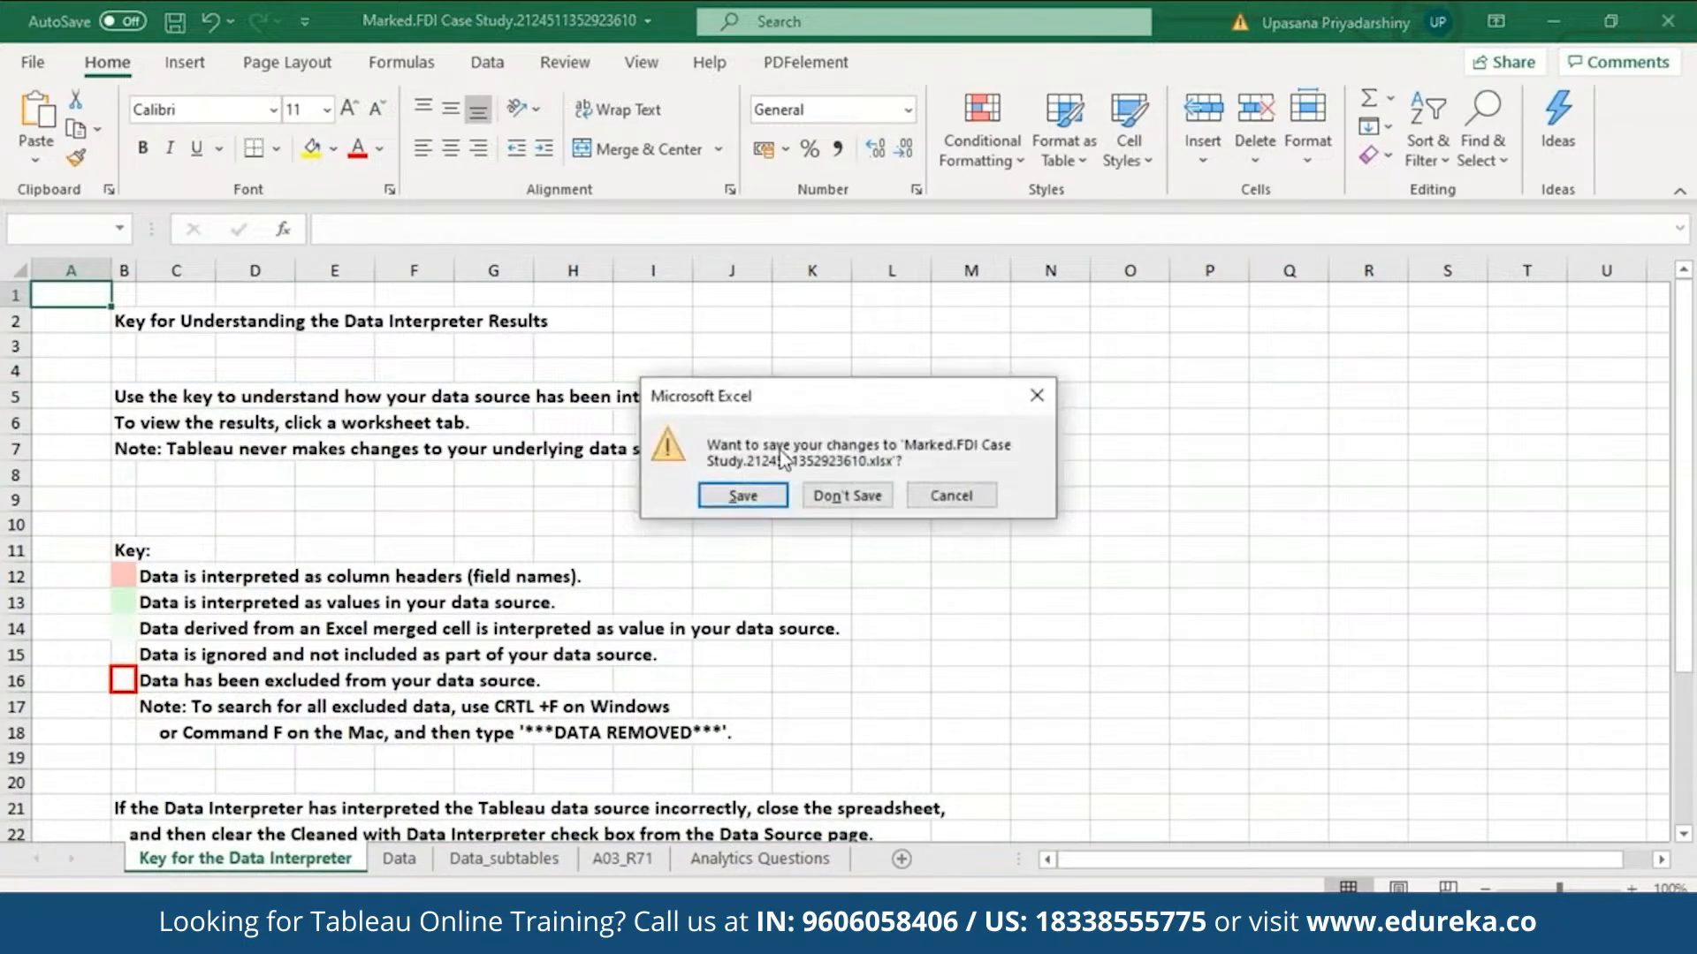
pyautogui.click(831, 496)
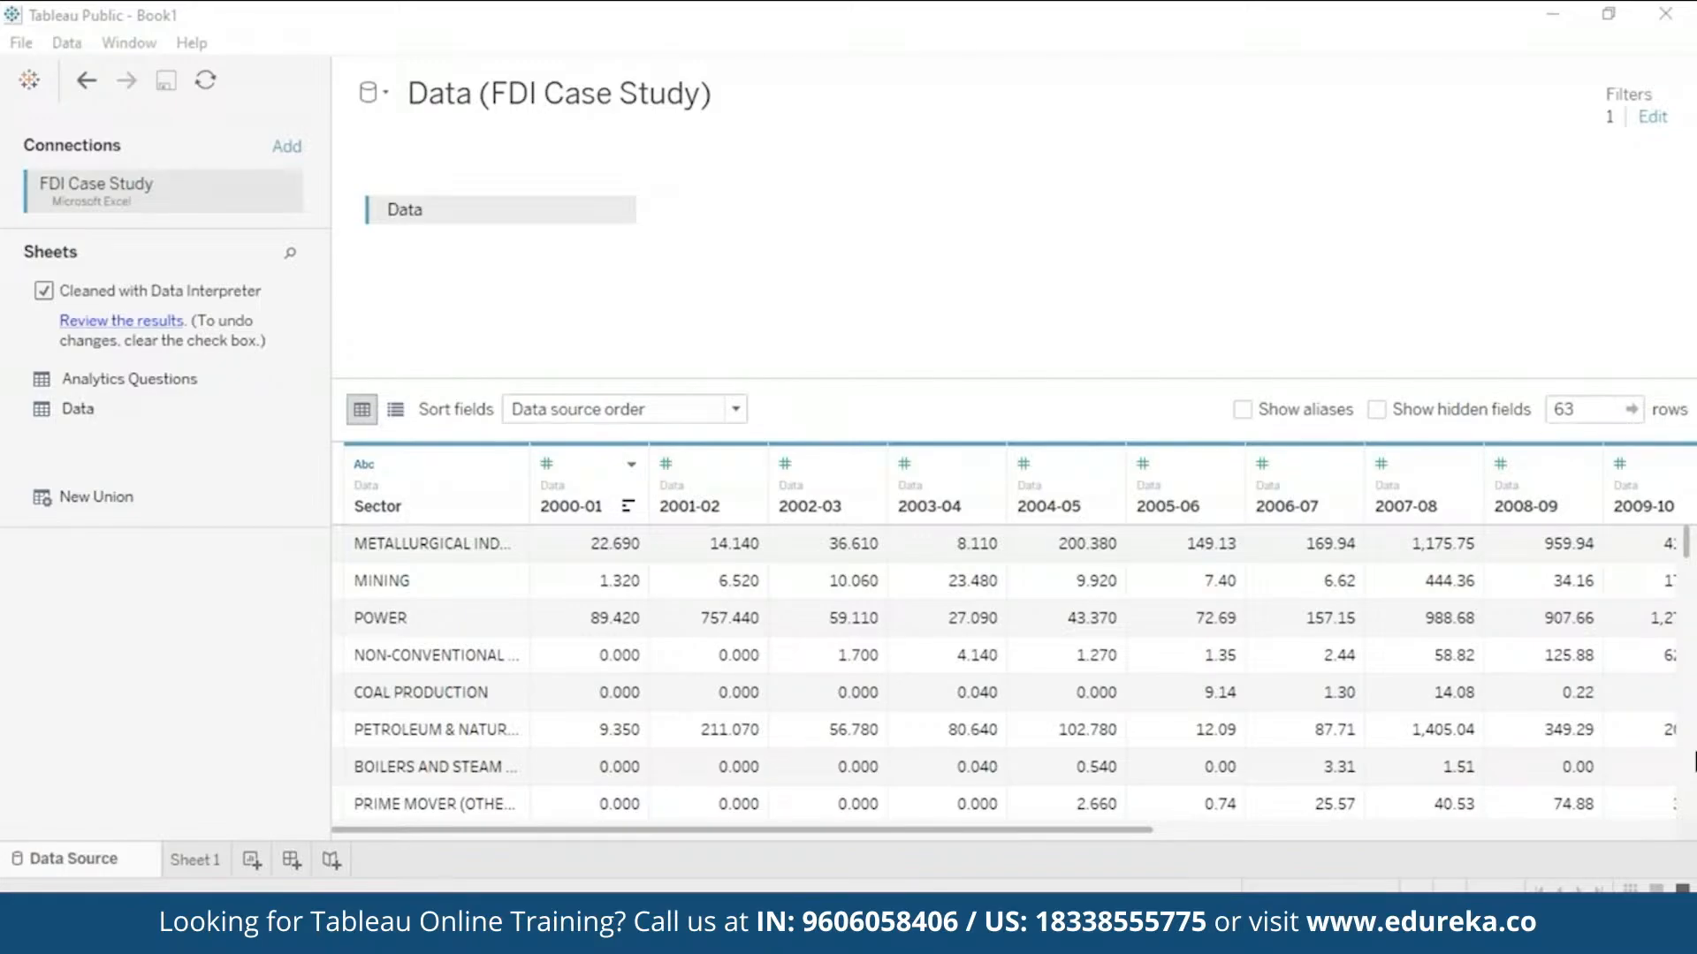
# - Pivot the 2000-01 through 2016-17 year columns into Pivot Field Names and Pivot Field Values
pyautogui.click(1154, 829)
pyautogui.moveTo(1154, 829); pyautogui.dragTo(932, 835)
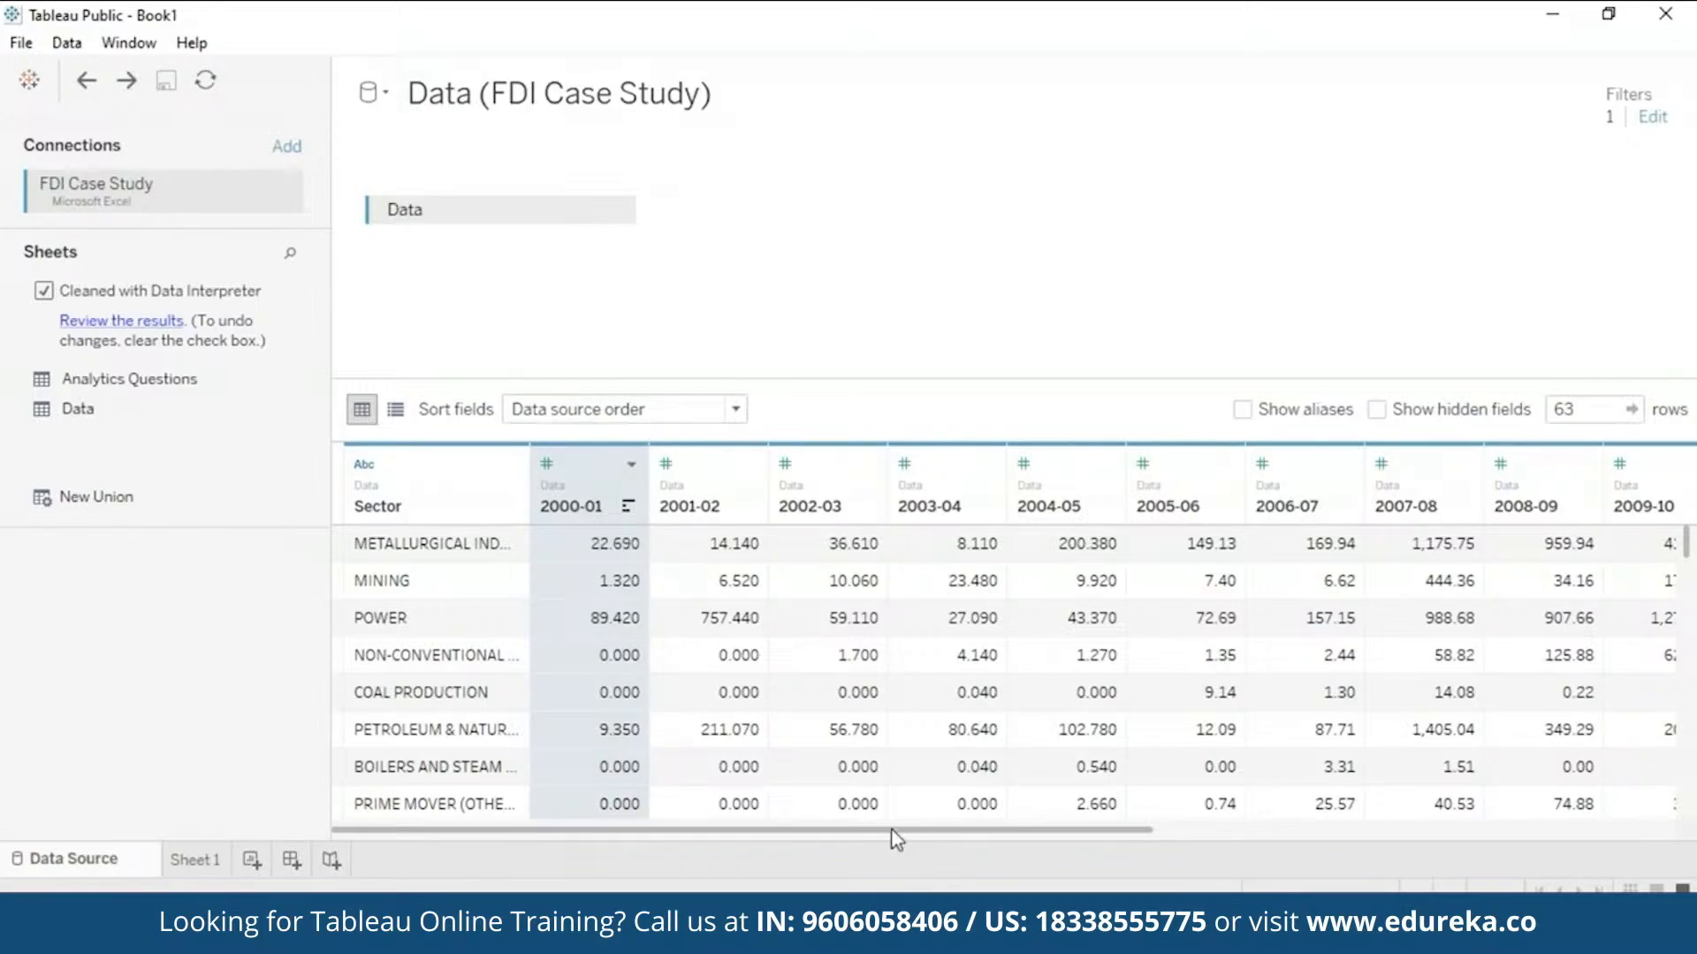
pyautogui.moveTo(896, 831); pyautogui.dragTo(1418, 857)
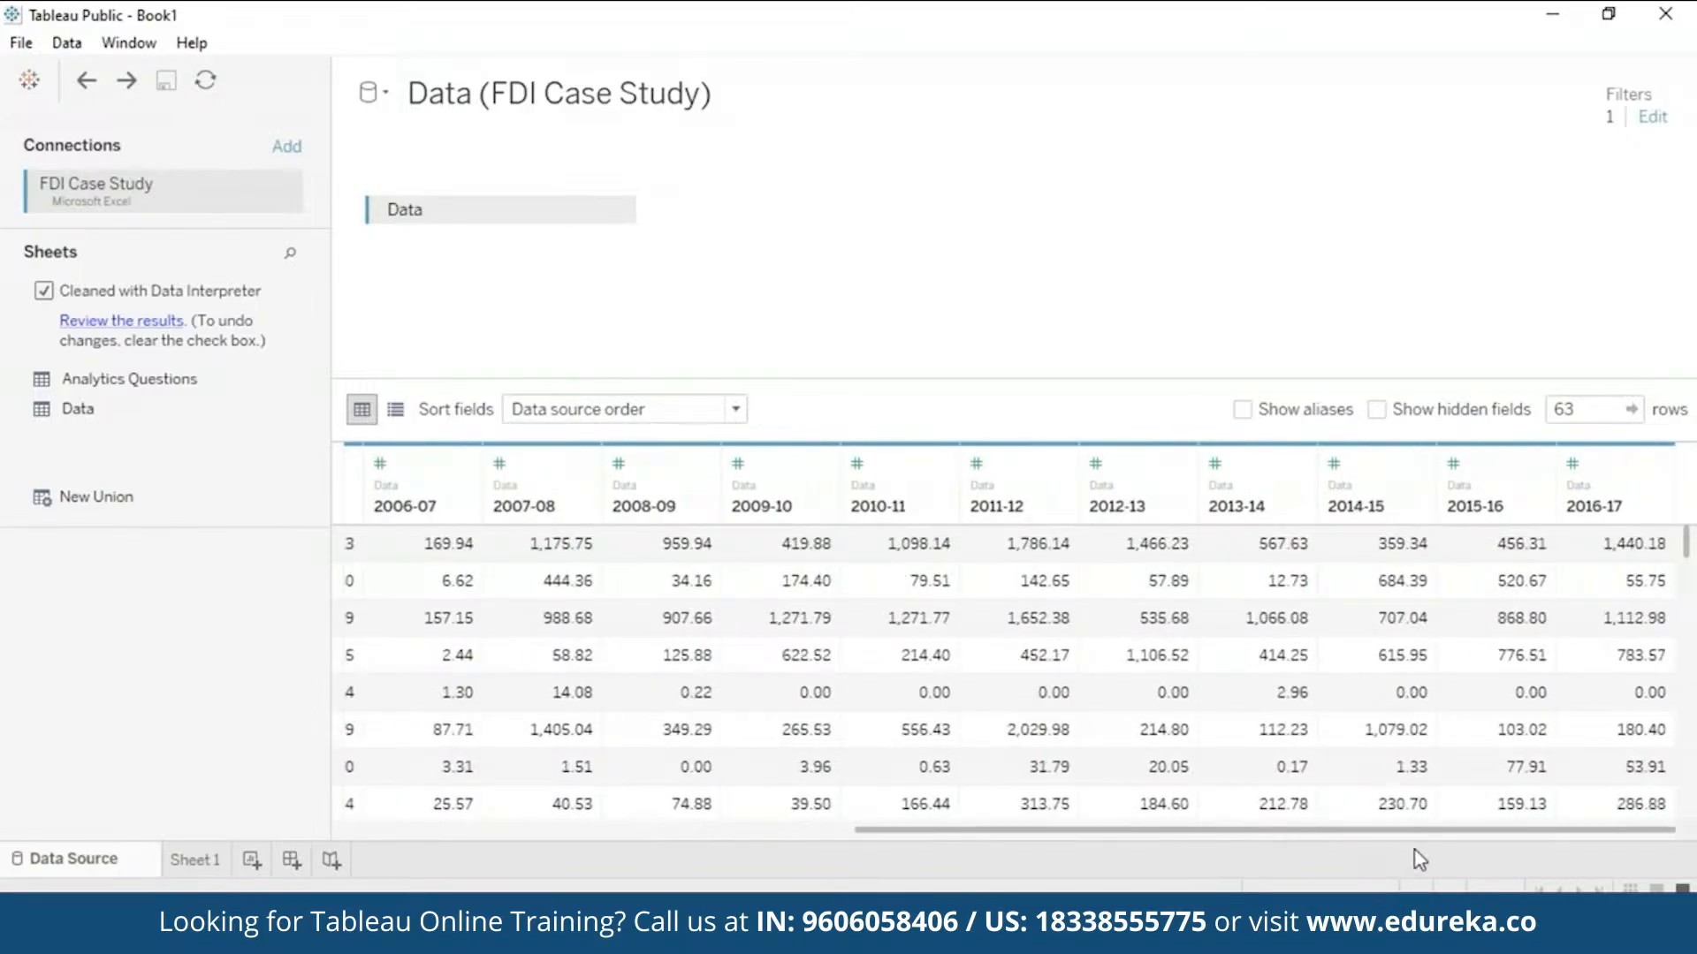
pyautogui.keyDown('shift'); pyautogui.click(1572, 503); pyautogui.keyUp('shift')
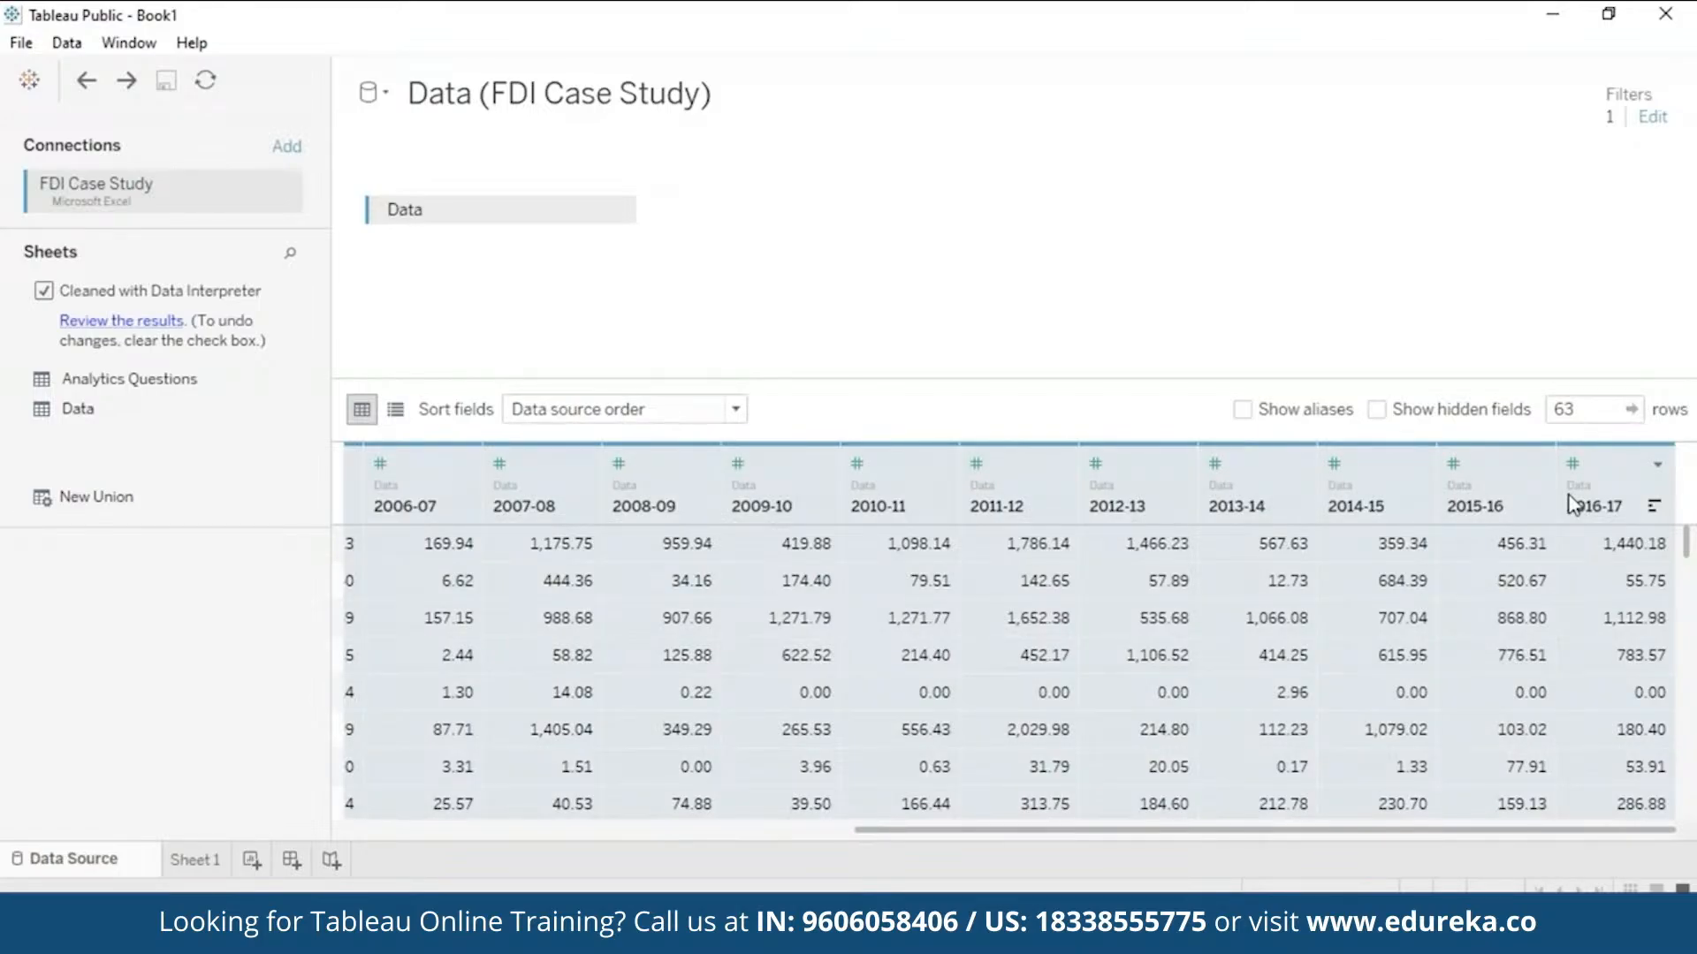
pyautogui.rightClick(1572, 504)
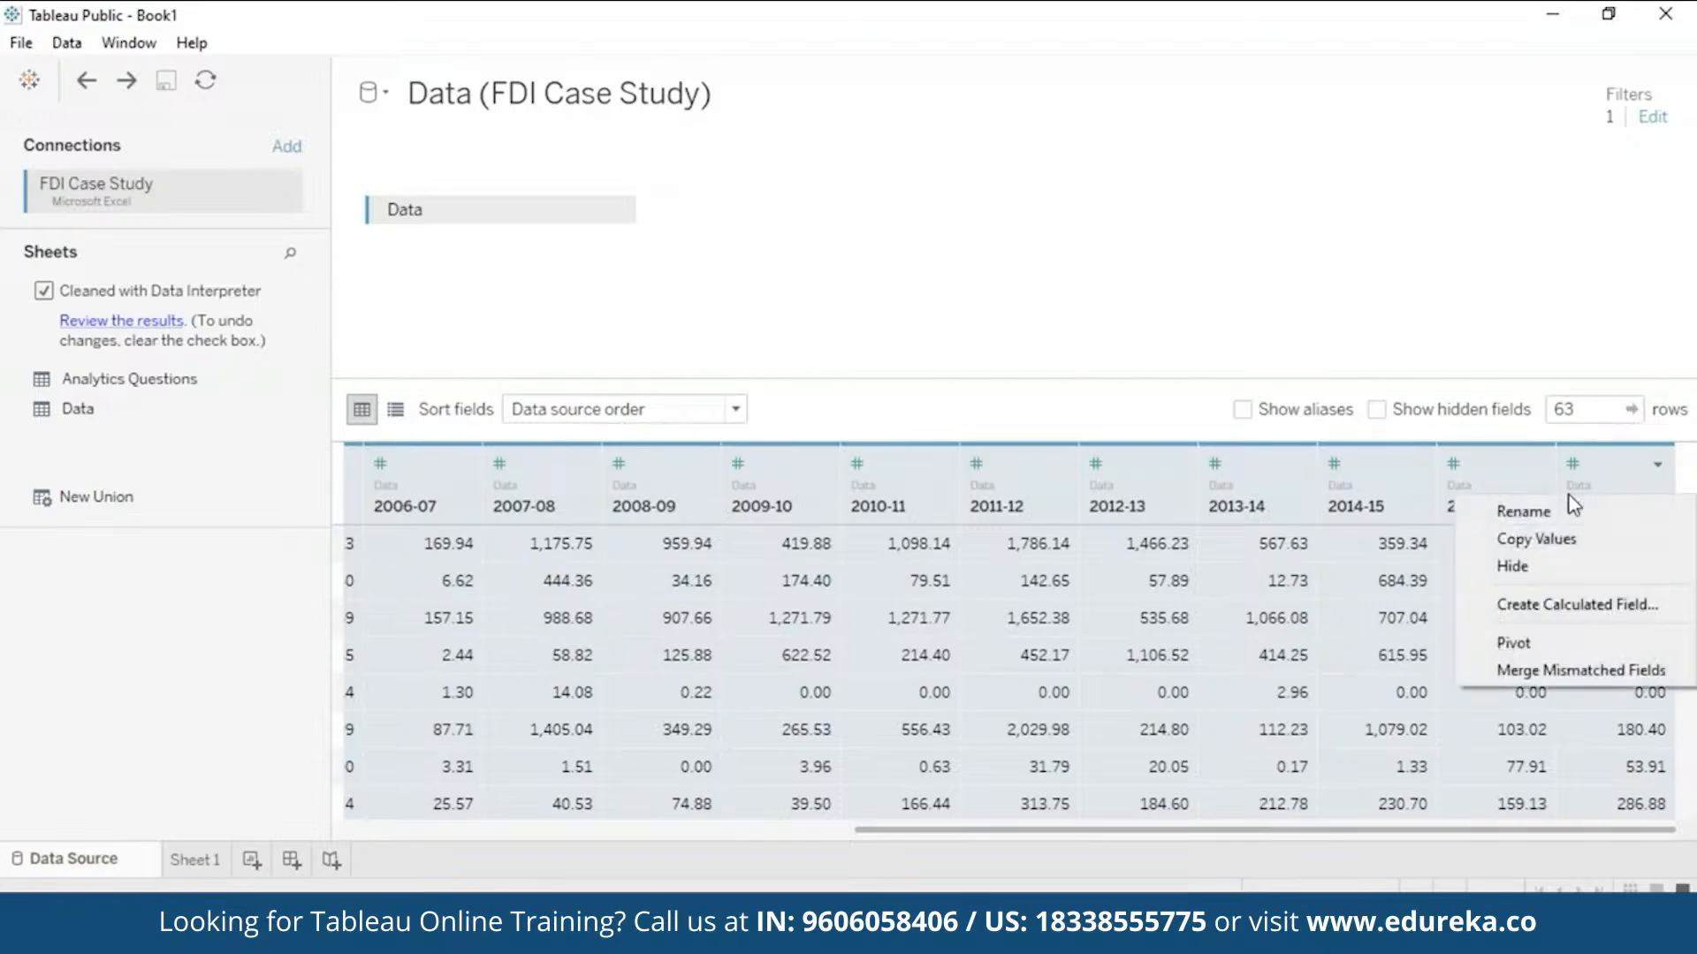
pyautogui.click(1561, 643)
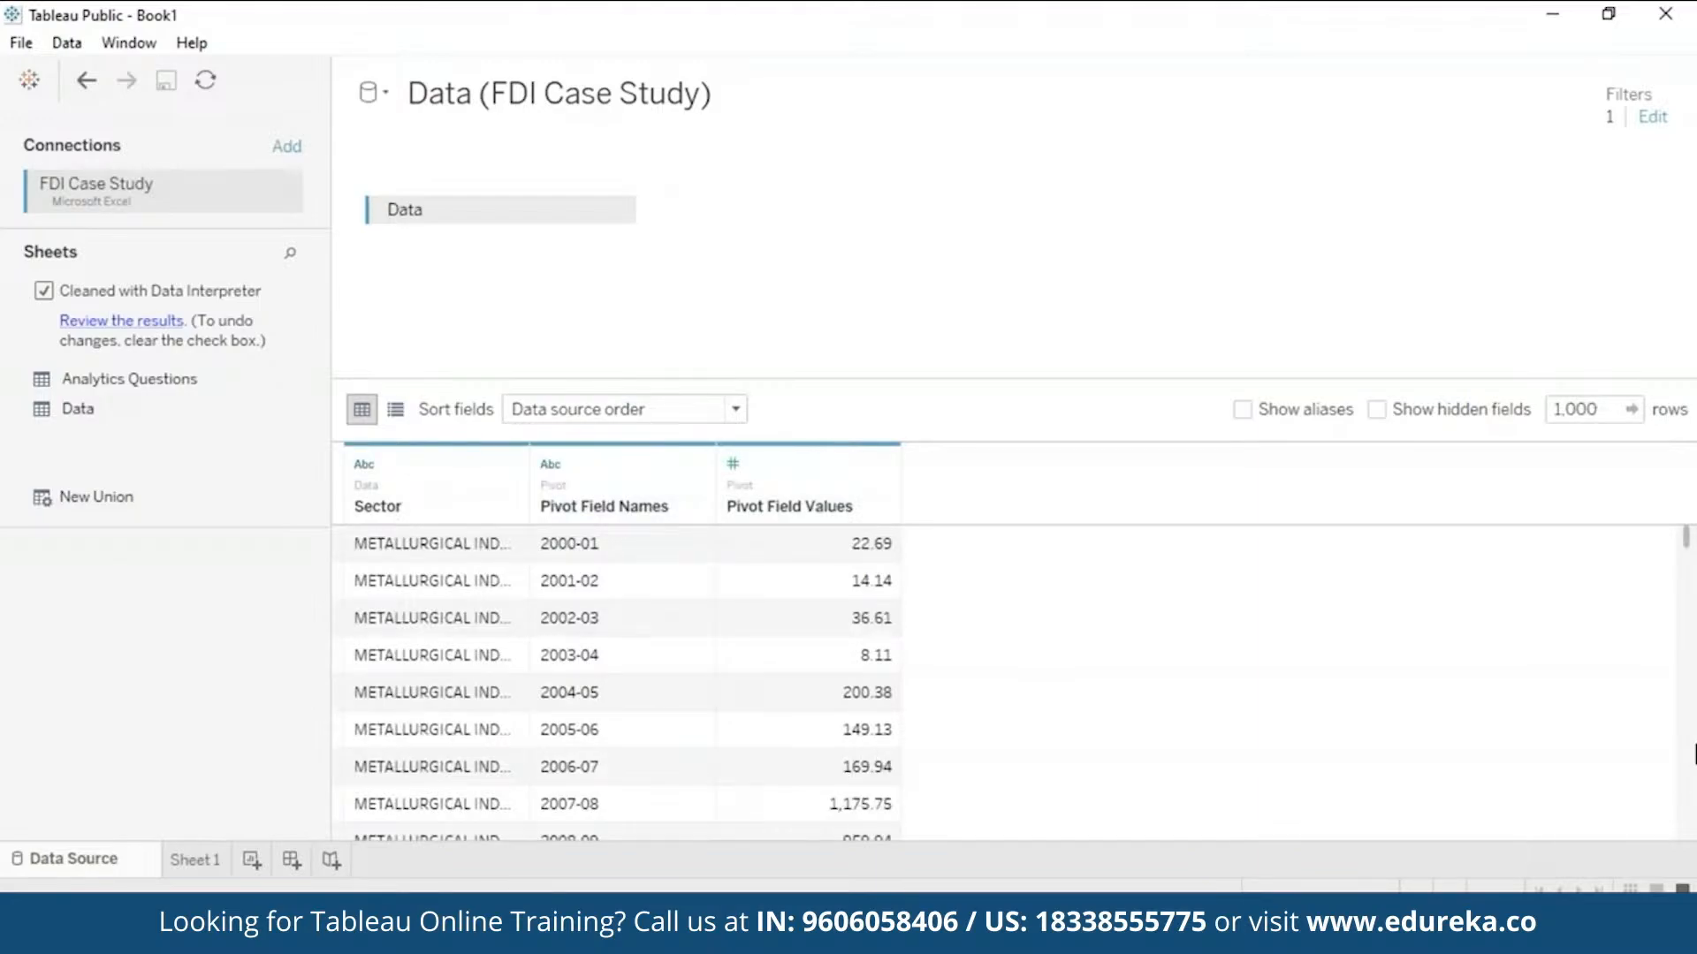
# - Rename the Pivot Field Names column to Year
pyautogui.scroll(-10, 1692, 751)
pyautogui.scroll(-5, 1694, 753)
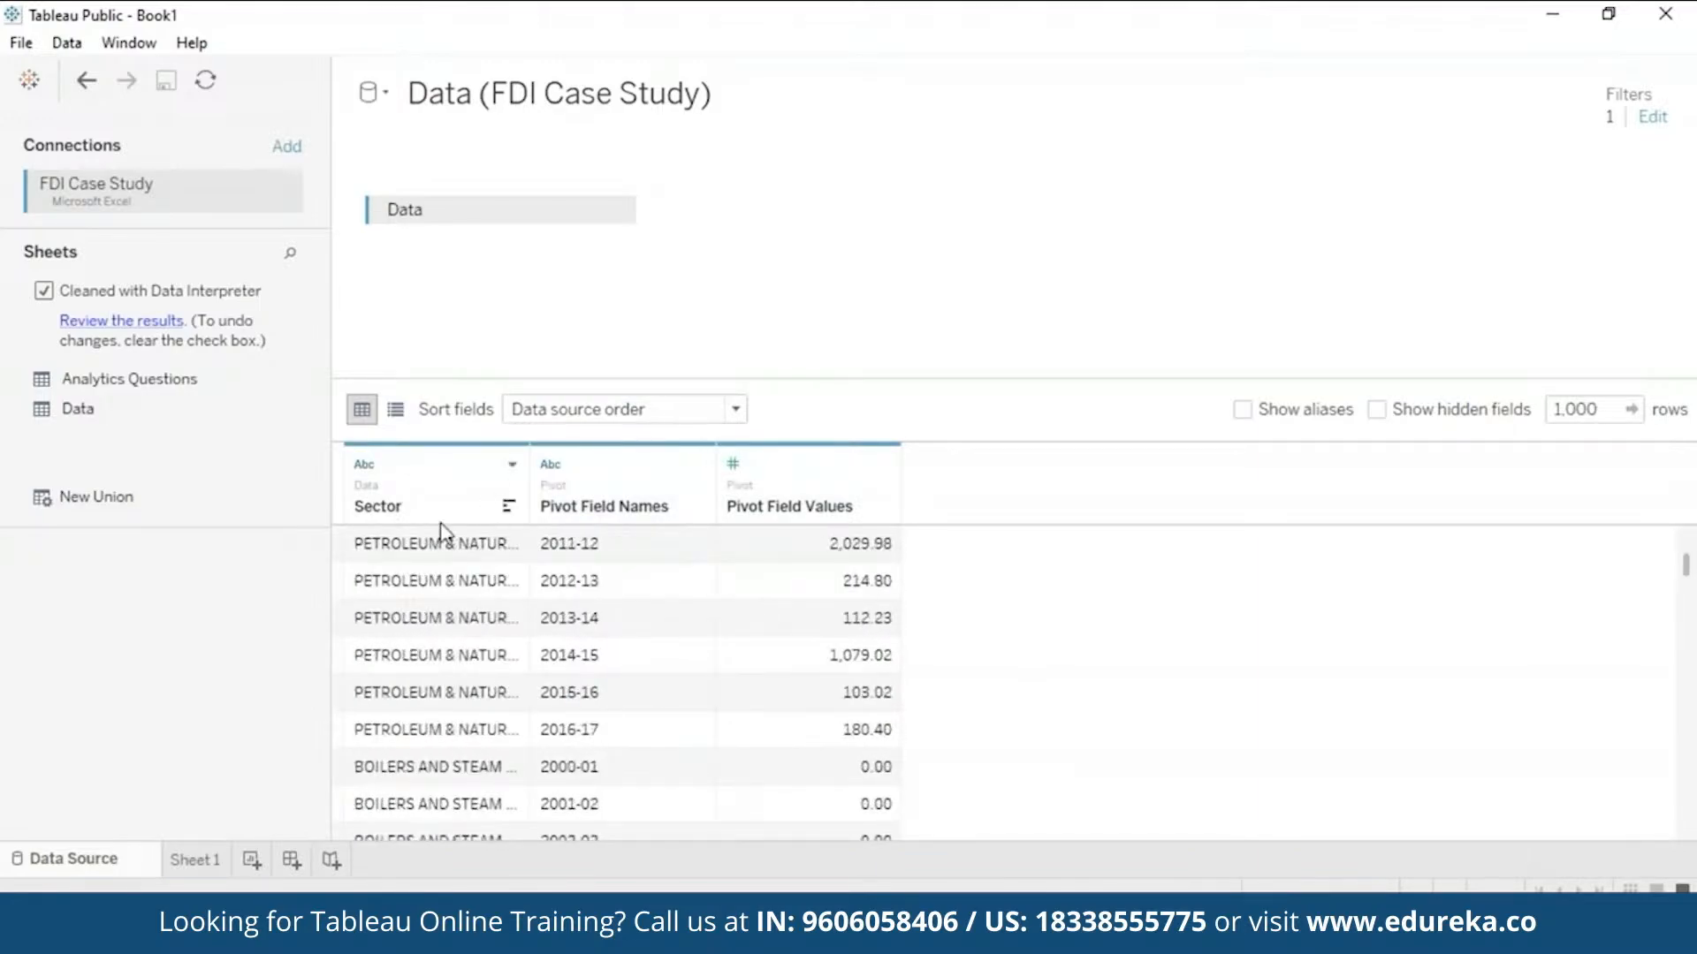
pyautogui.rightClick(641, 512)
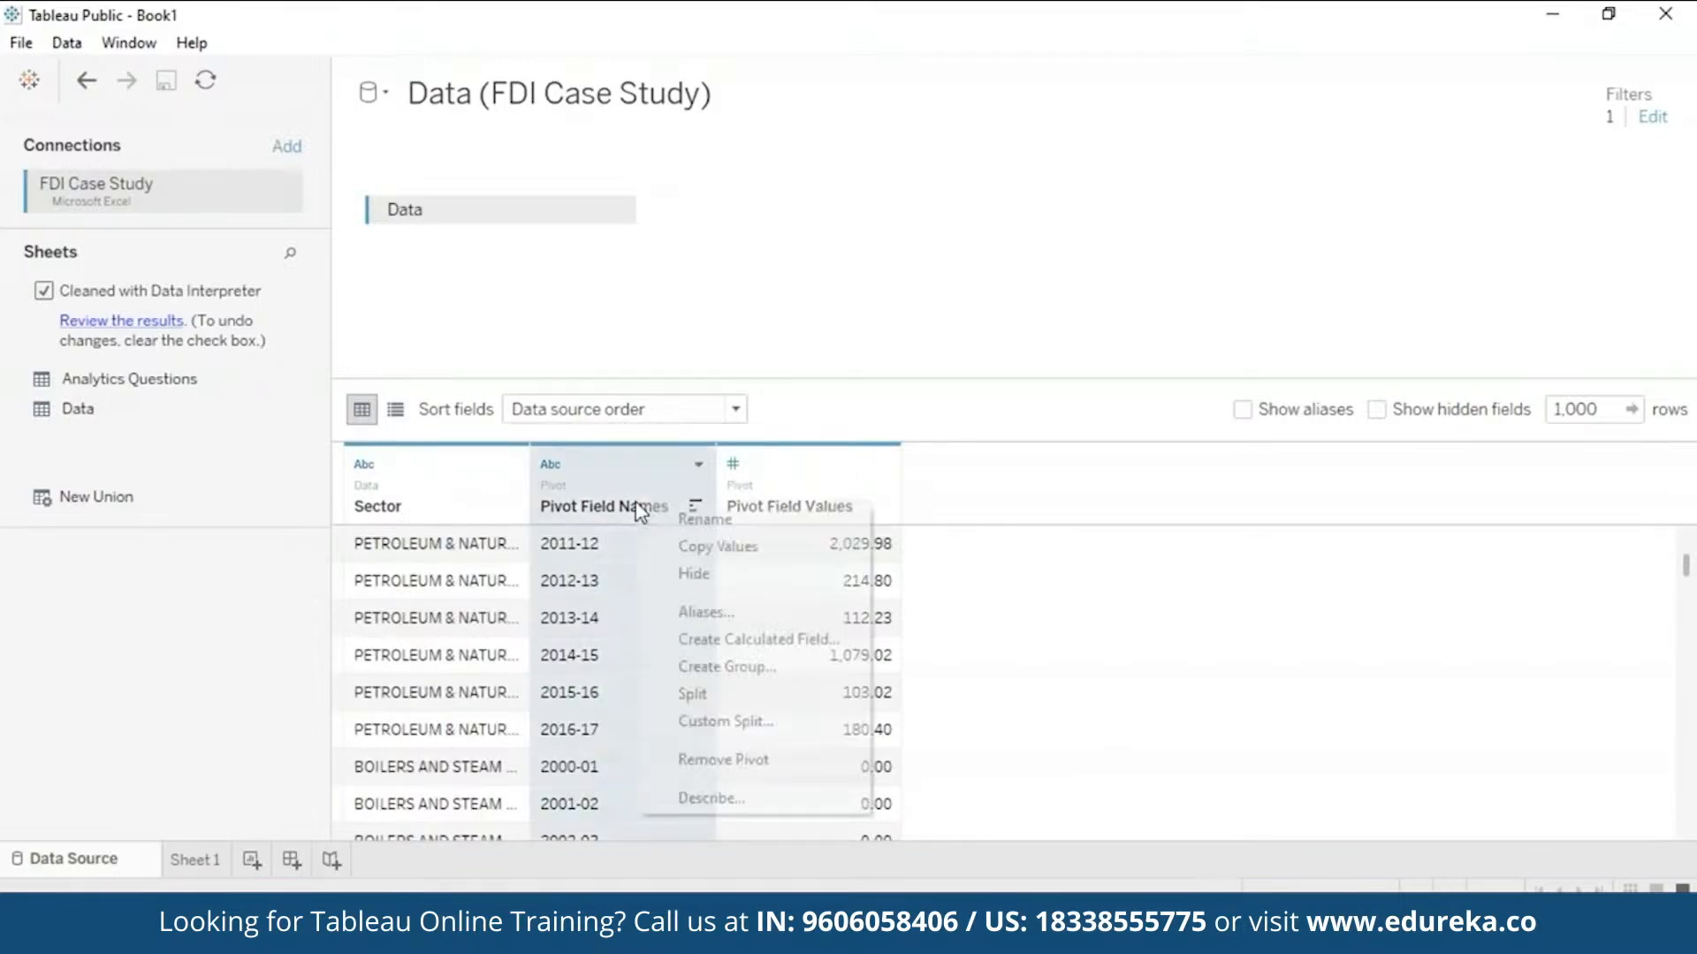
pyautogui.click(677, 520)
pyautogui.press('BackSpace')
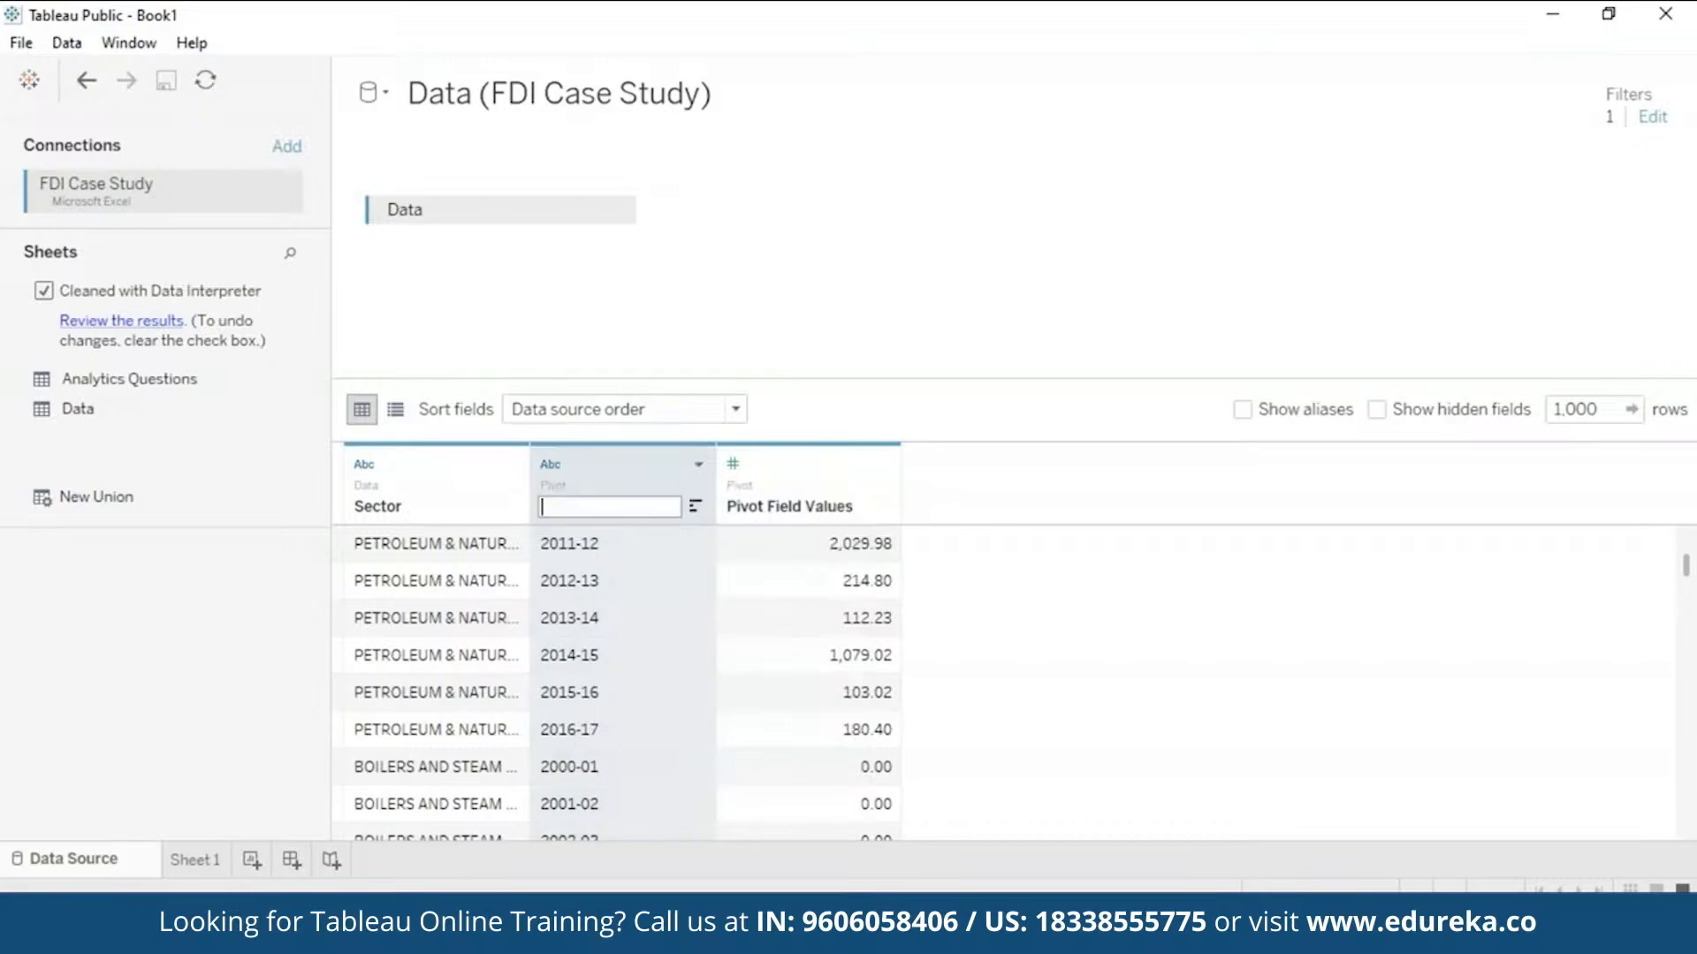
pyautogui.write('Year')
pyautogui.press('Return')
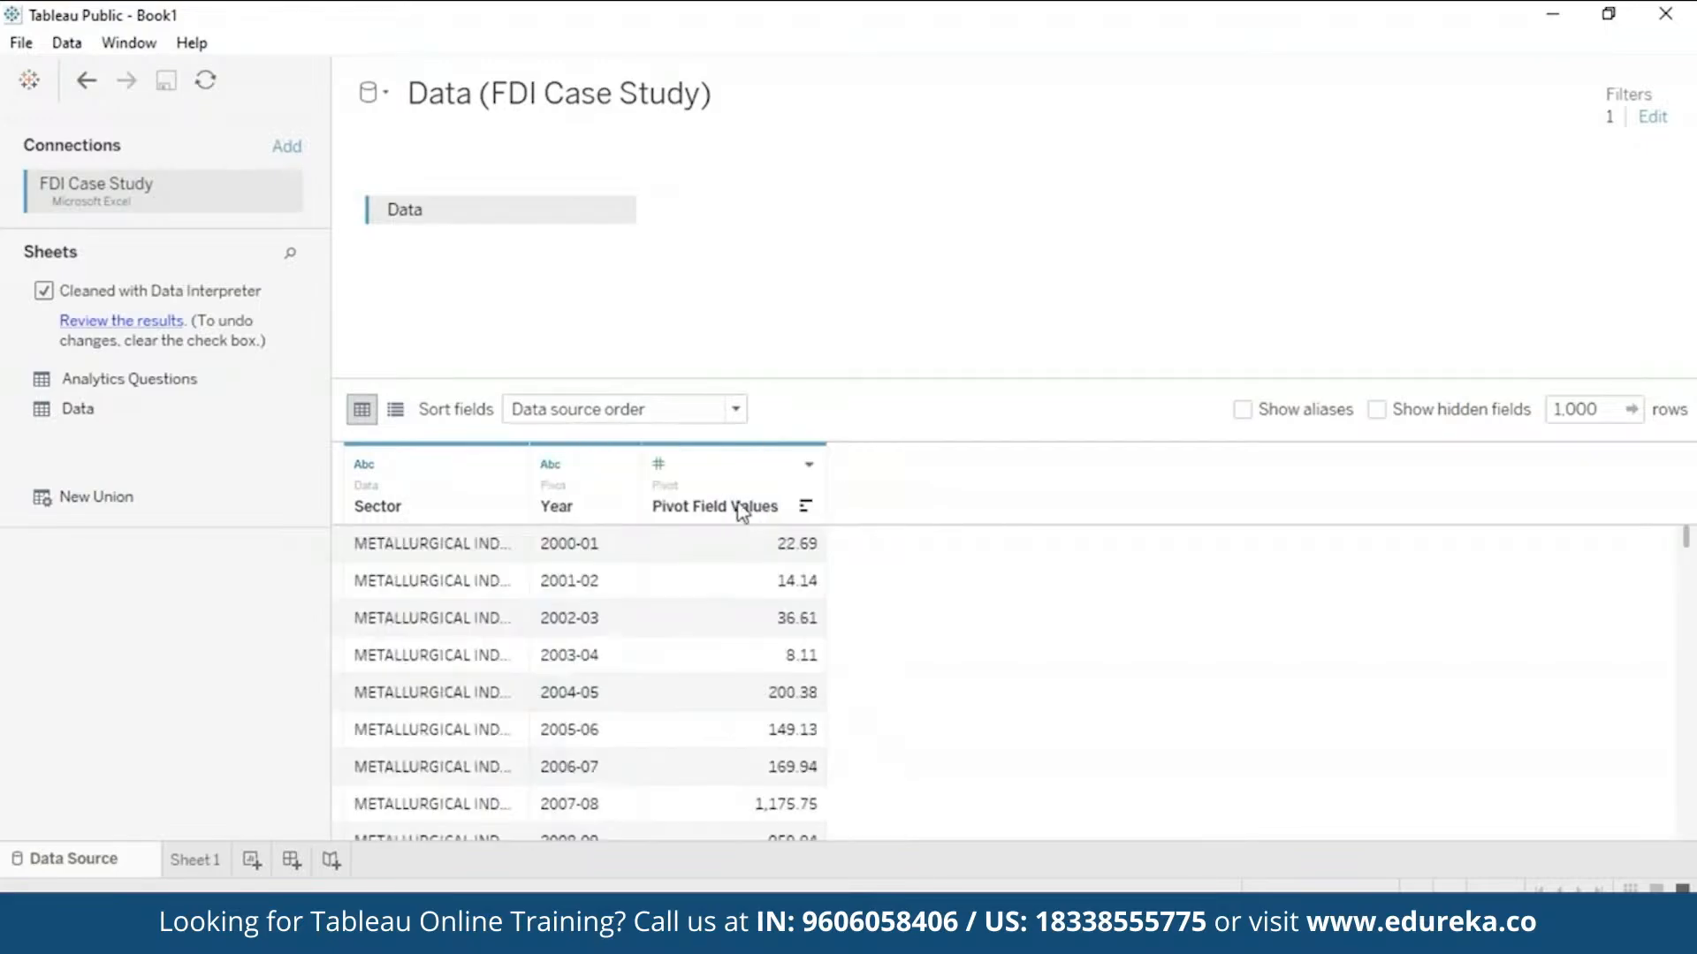
# - Rename the Pivot Field Values column to FDI Value
pyautogui.rightClick(742, 513)
pyautogui.click(818, 521)
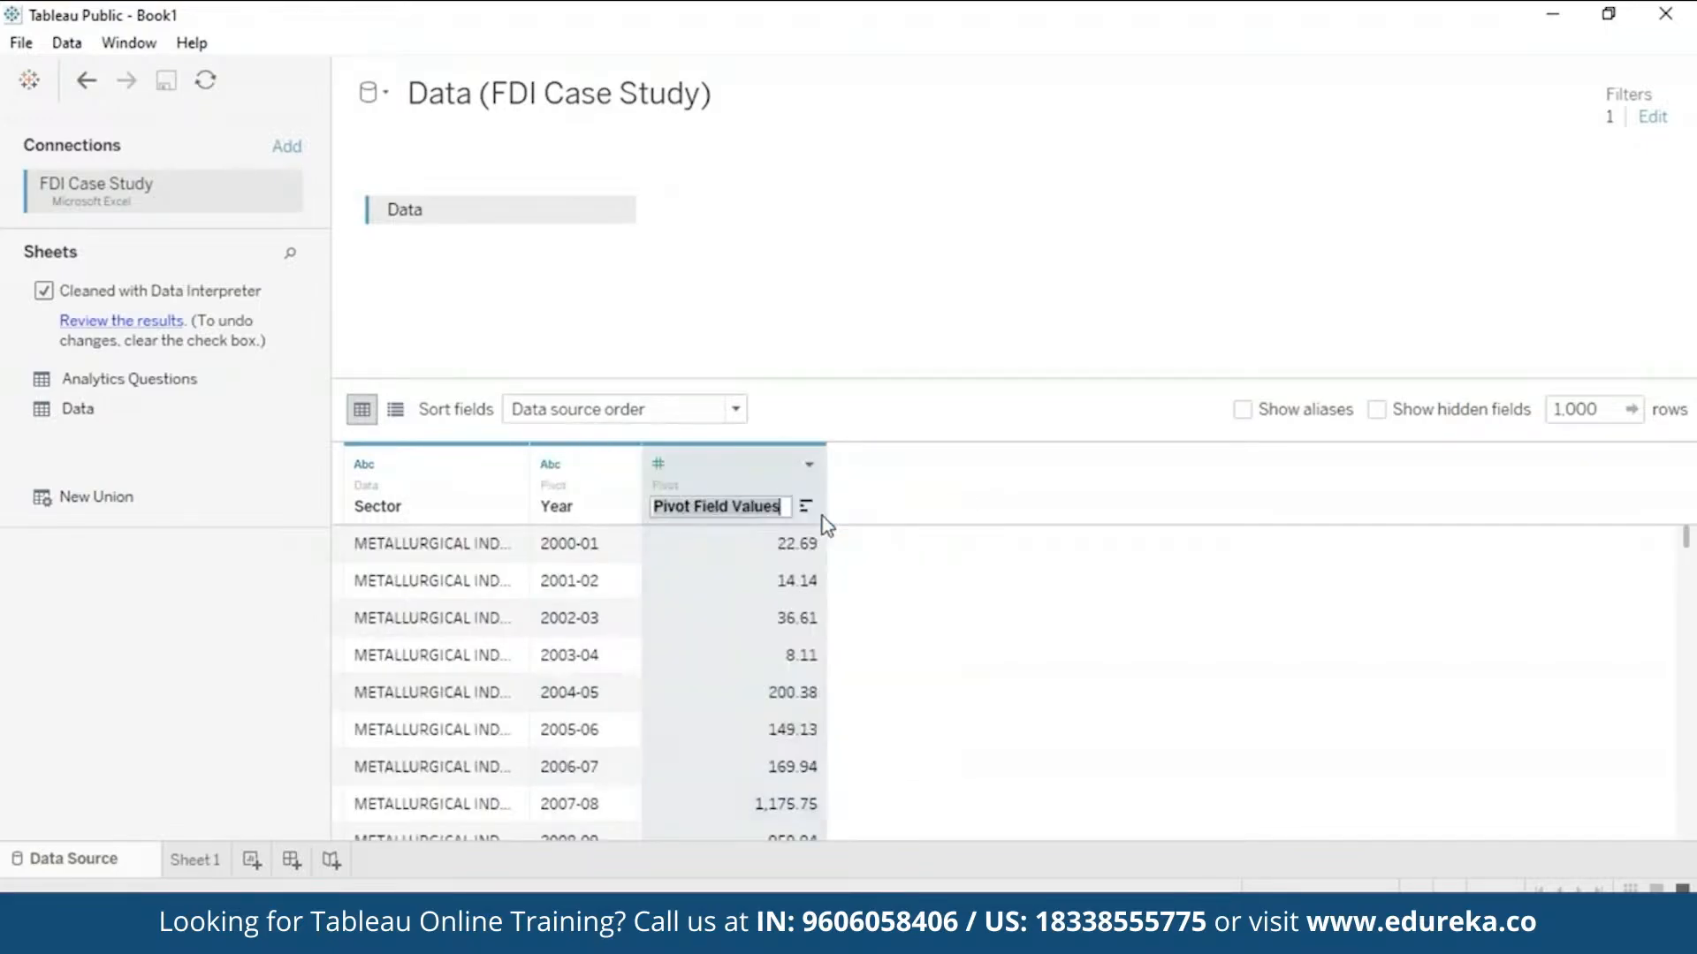
pyautogui.write('FDI')
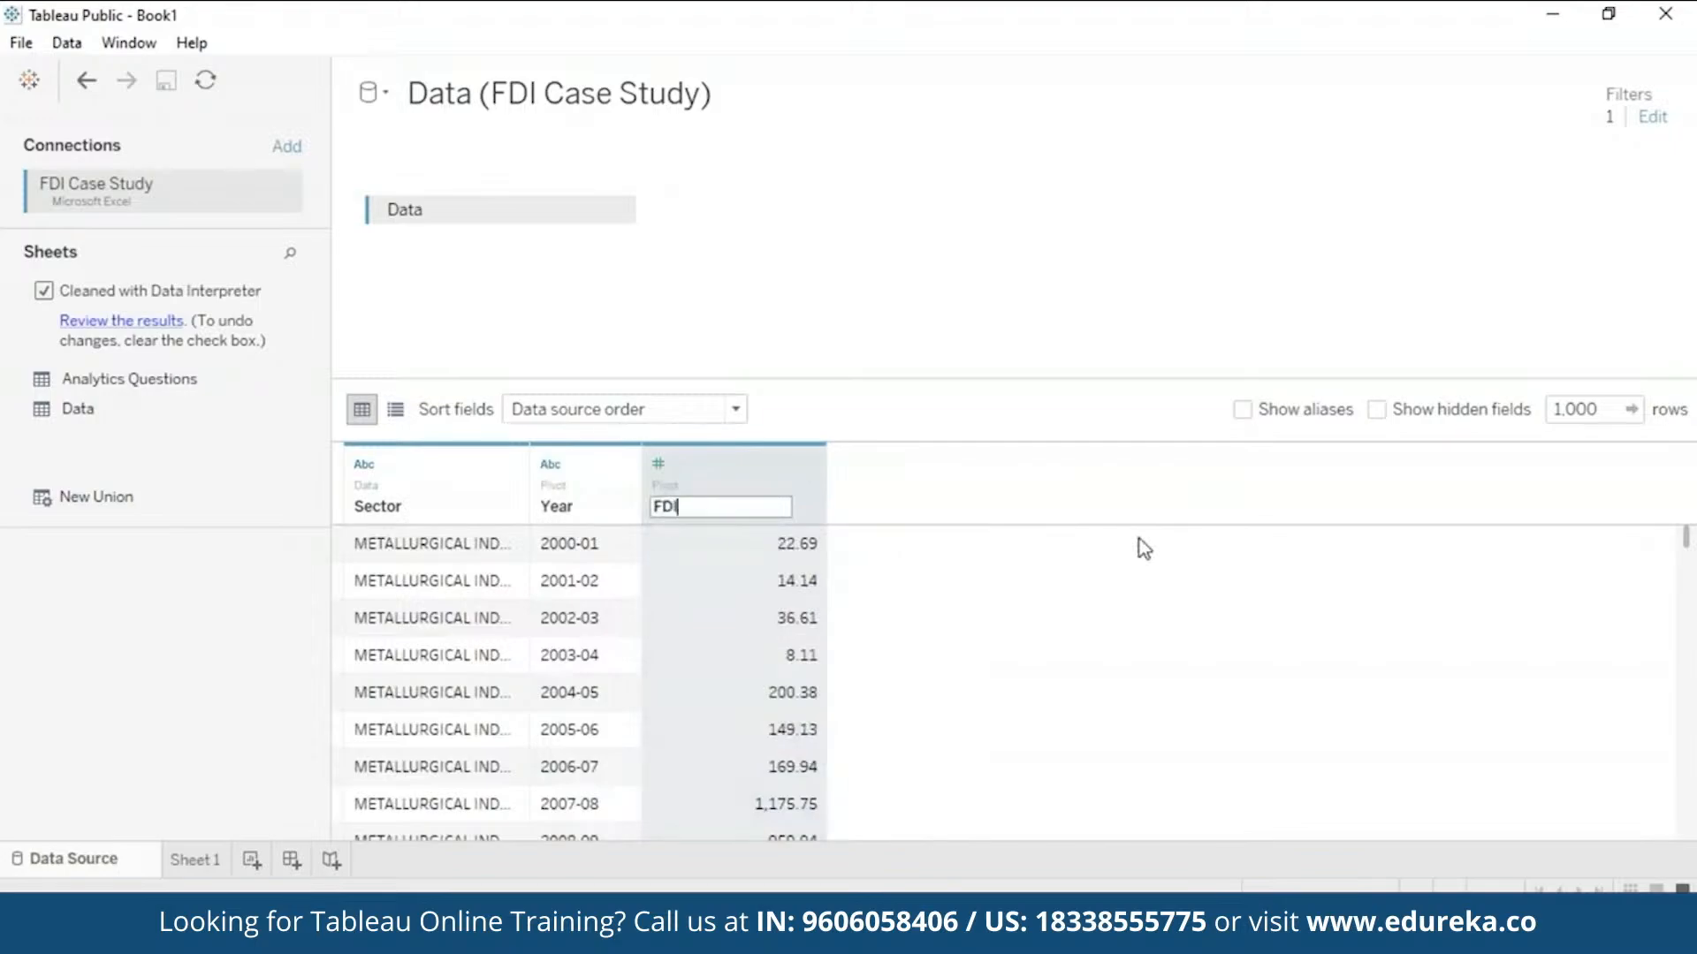
pyautogui.write(' Value')
pyautogui.press('Return')
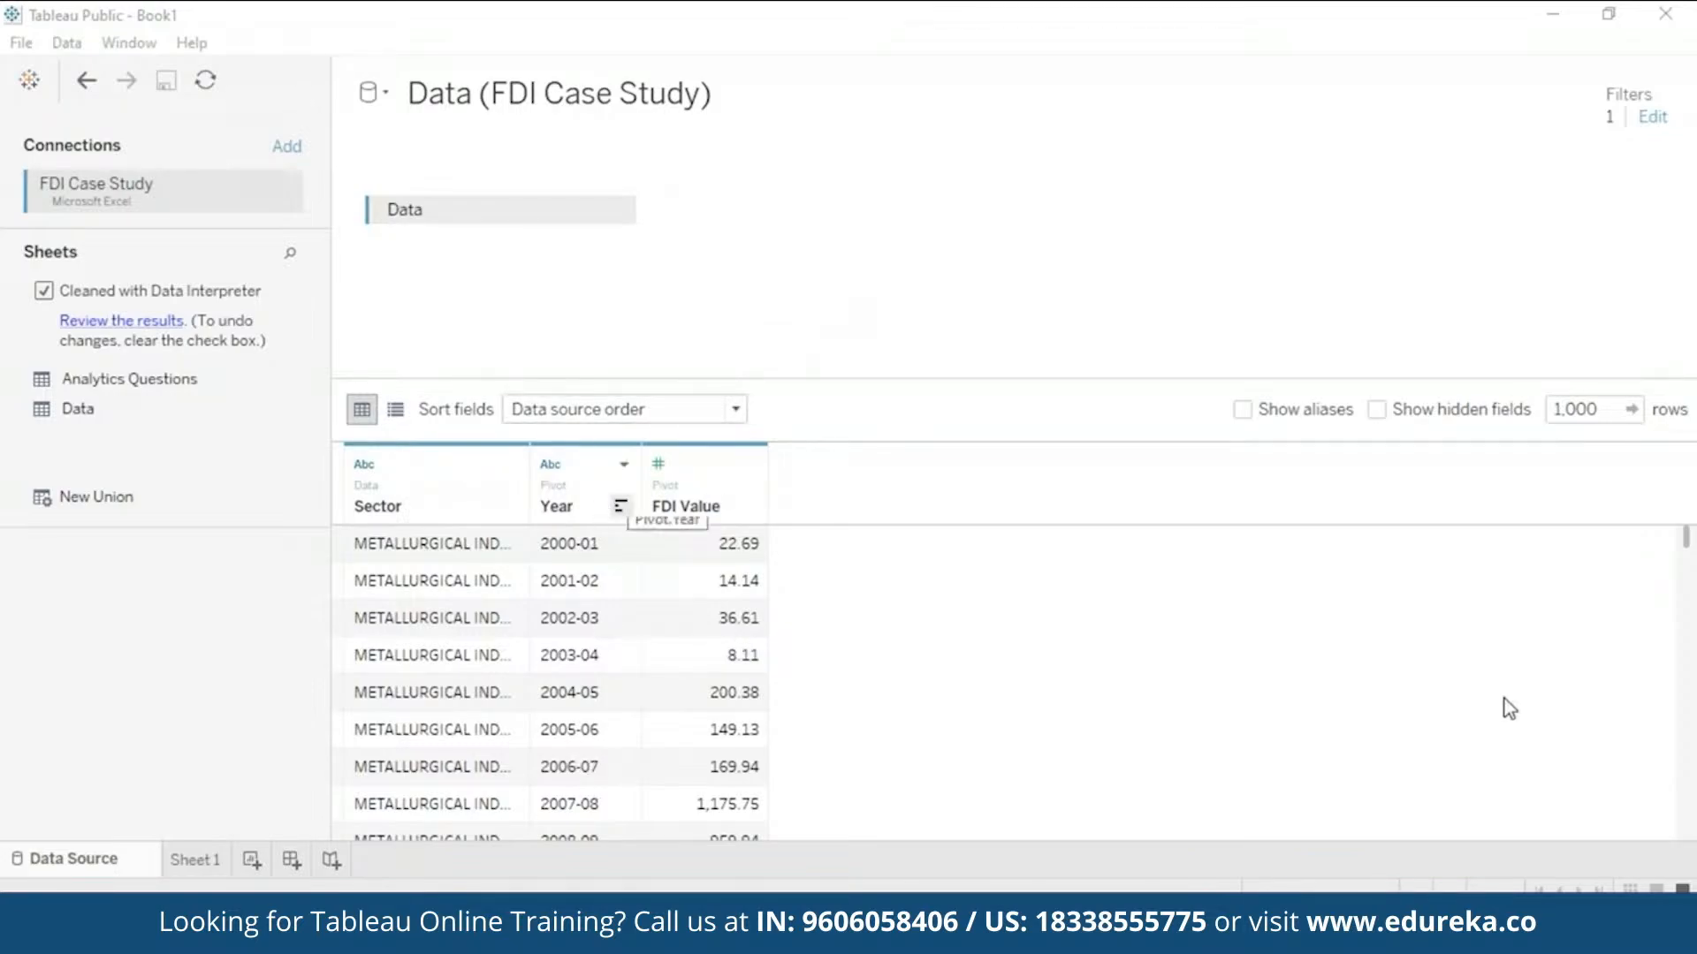
pyautogui.moveTo(1687, 536)
pyautogui.mouseDown()
pyautogui.moveTo(1689, 569)
pyautogui.moveTo(1689, 532)
pyautogui.mouseUp()
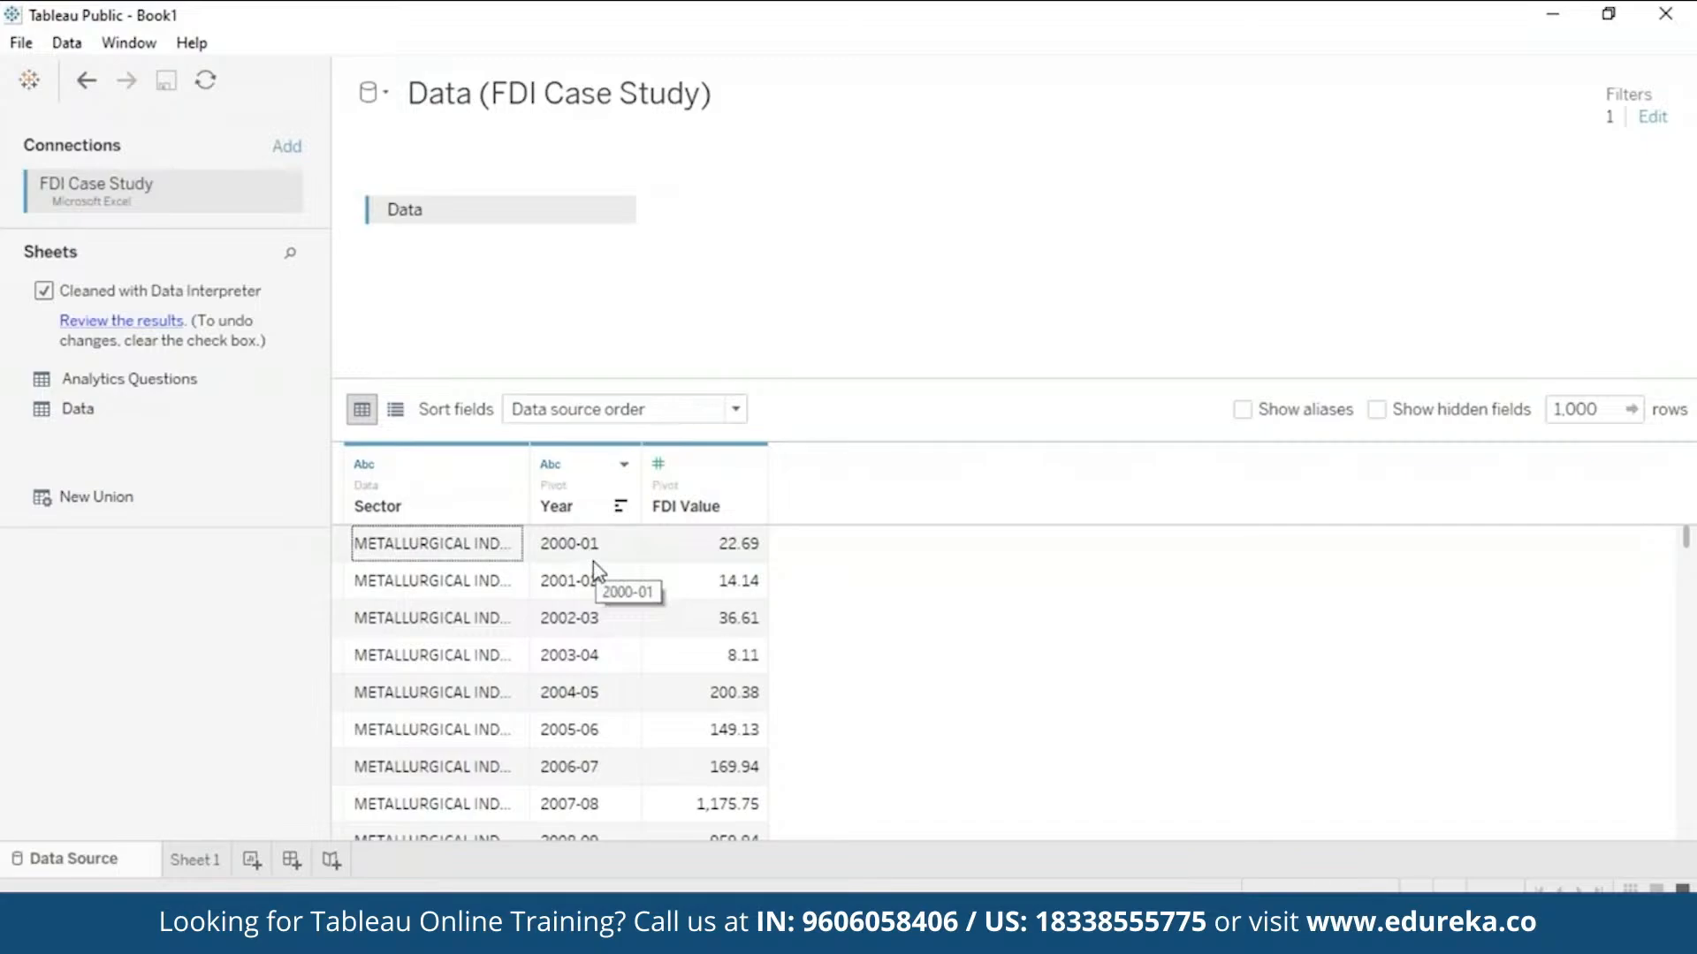
# - Create a calculated field from the Year column named Fiscal Year
pyautogui.rightClick(579, 516)
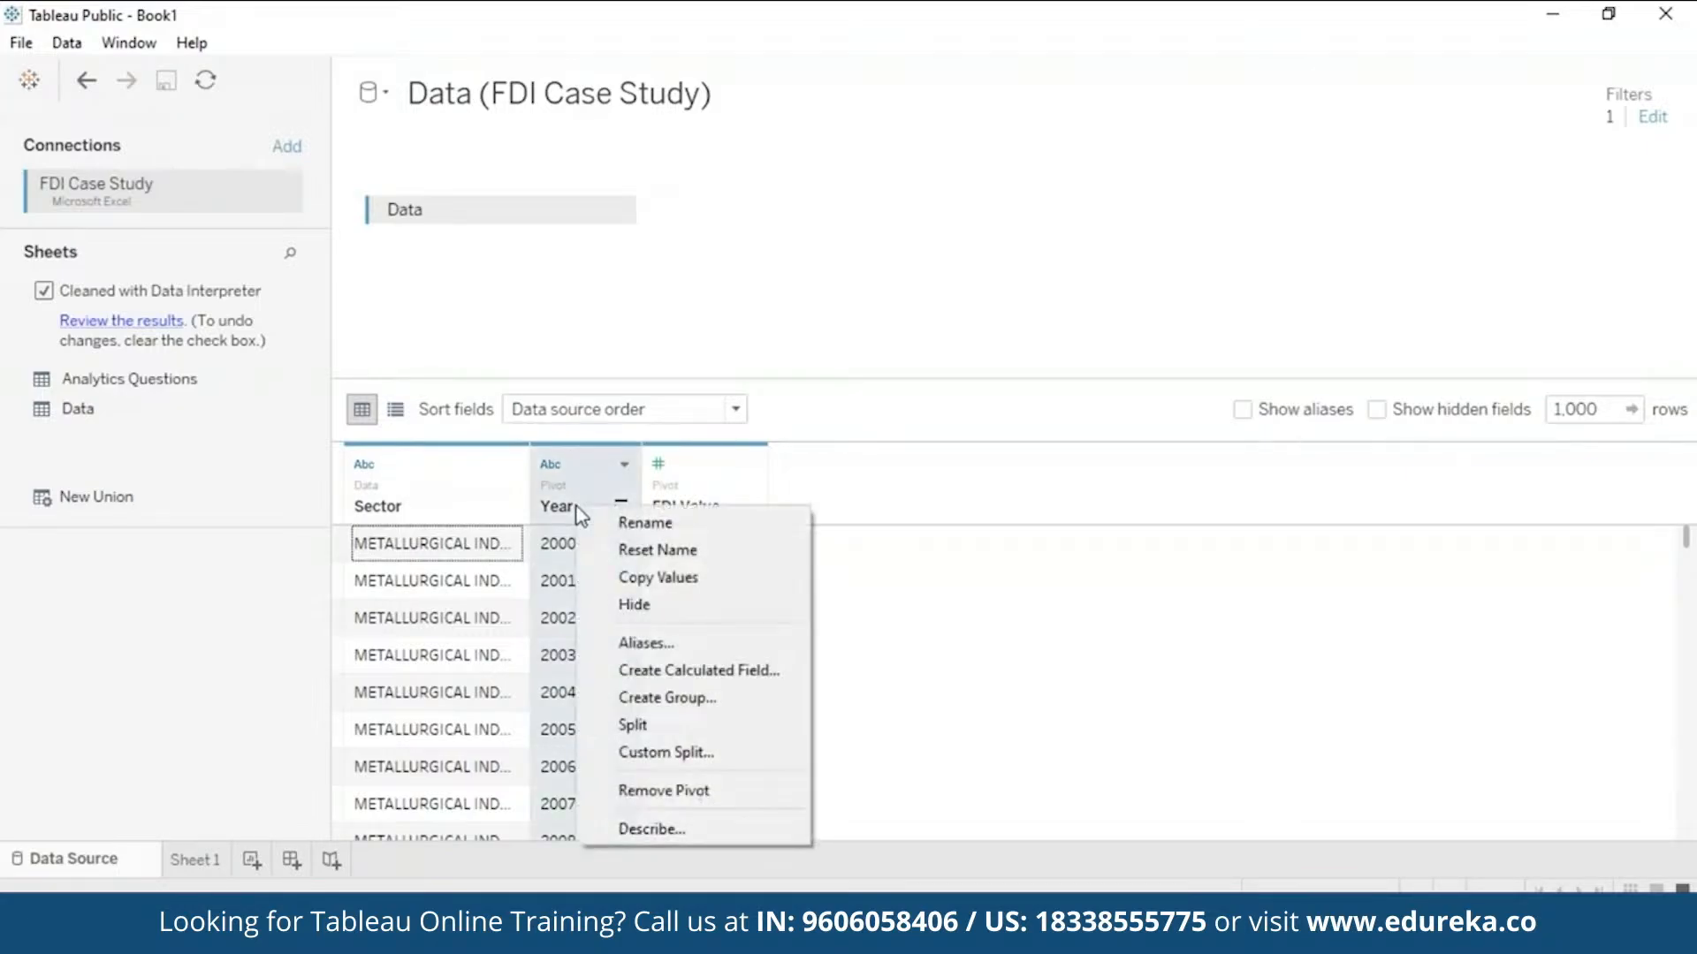
pyautogui.click(741, 672)
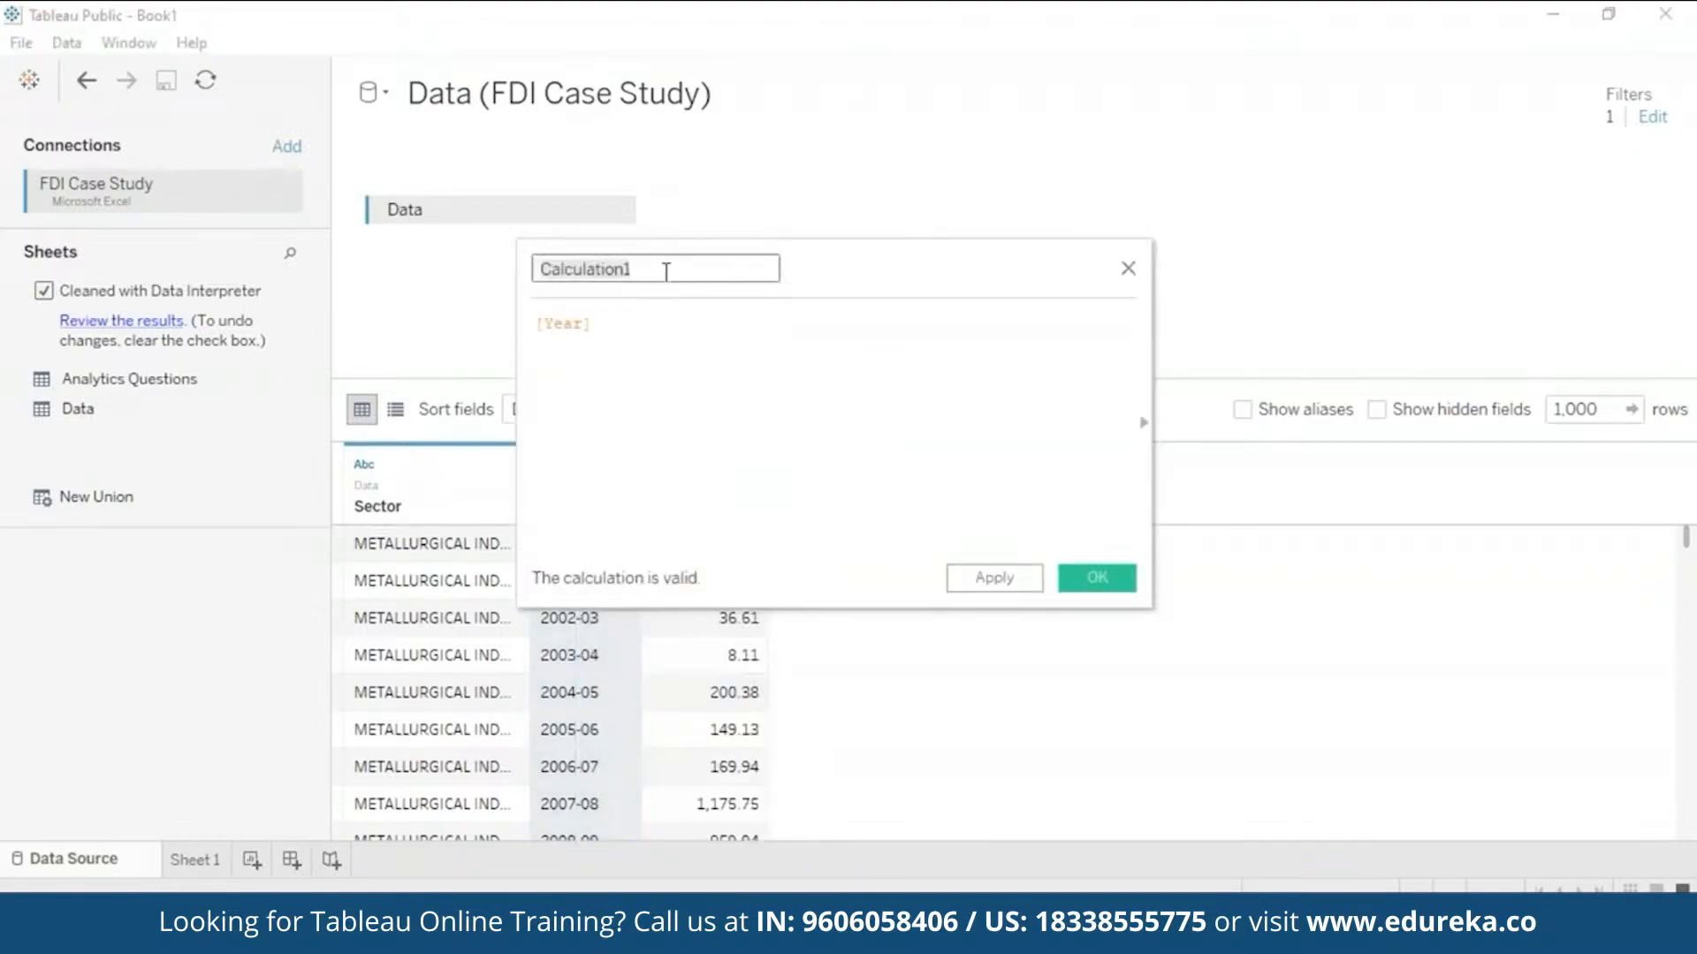
pyautogui.press('BackSpace')
pyautogui.write('F')
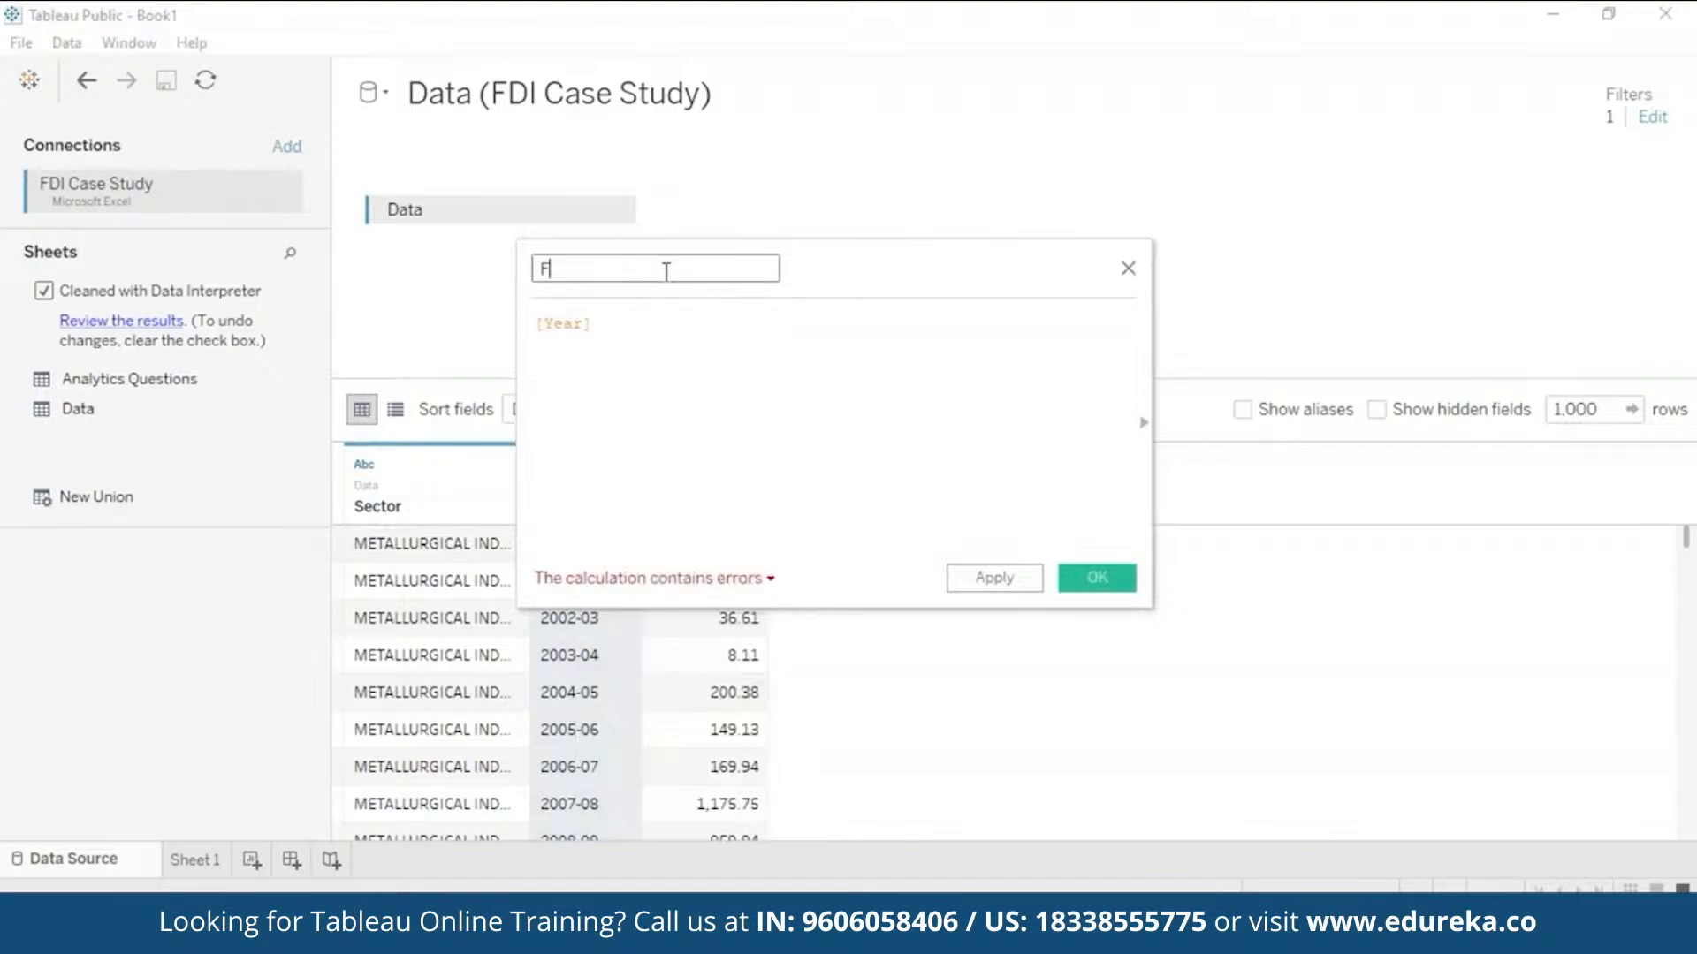
pyautogui.write('isca')
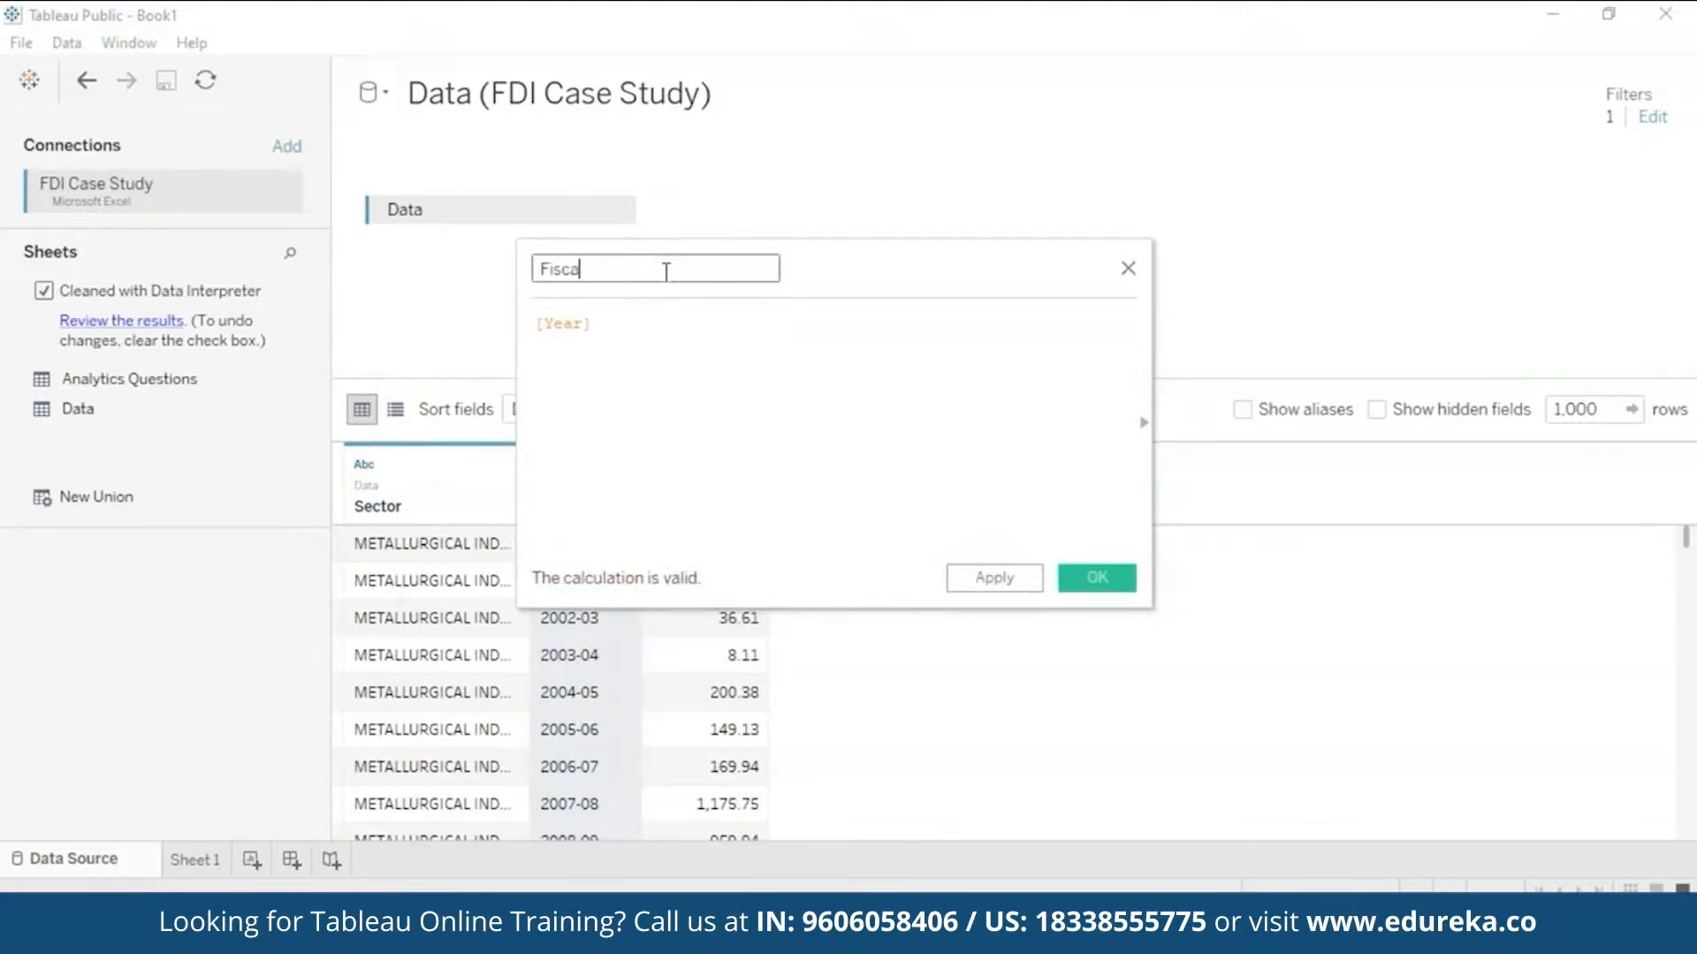
pyautogui.write('l Year')
# - Set the Fiscal Year formula to LEFT([Year], 4) and apply it
pyautogui.click(624, 320)
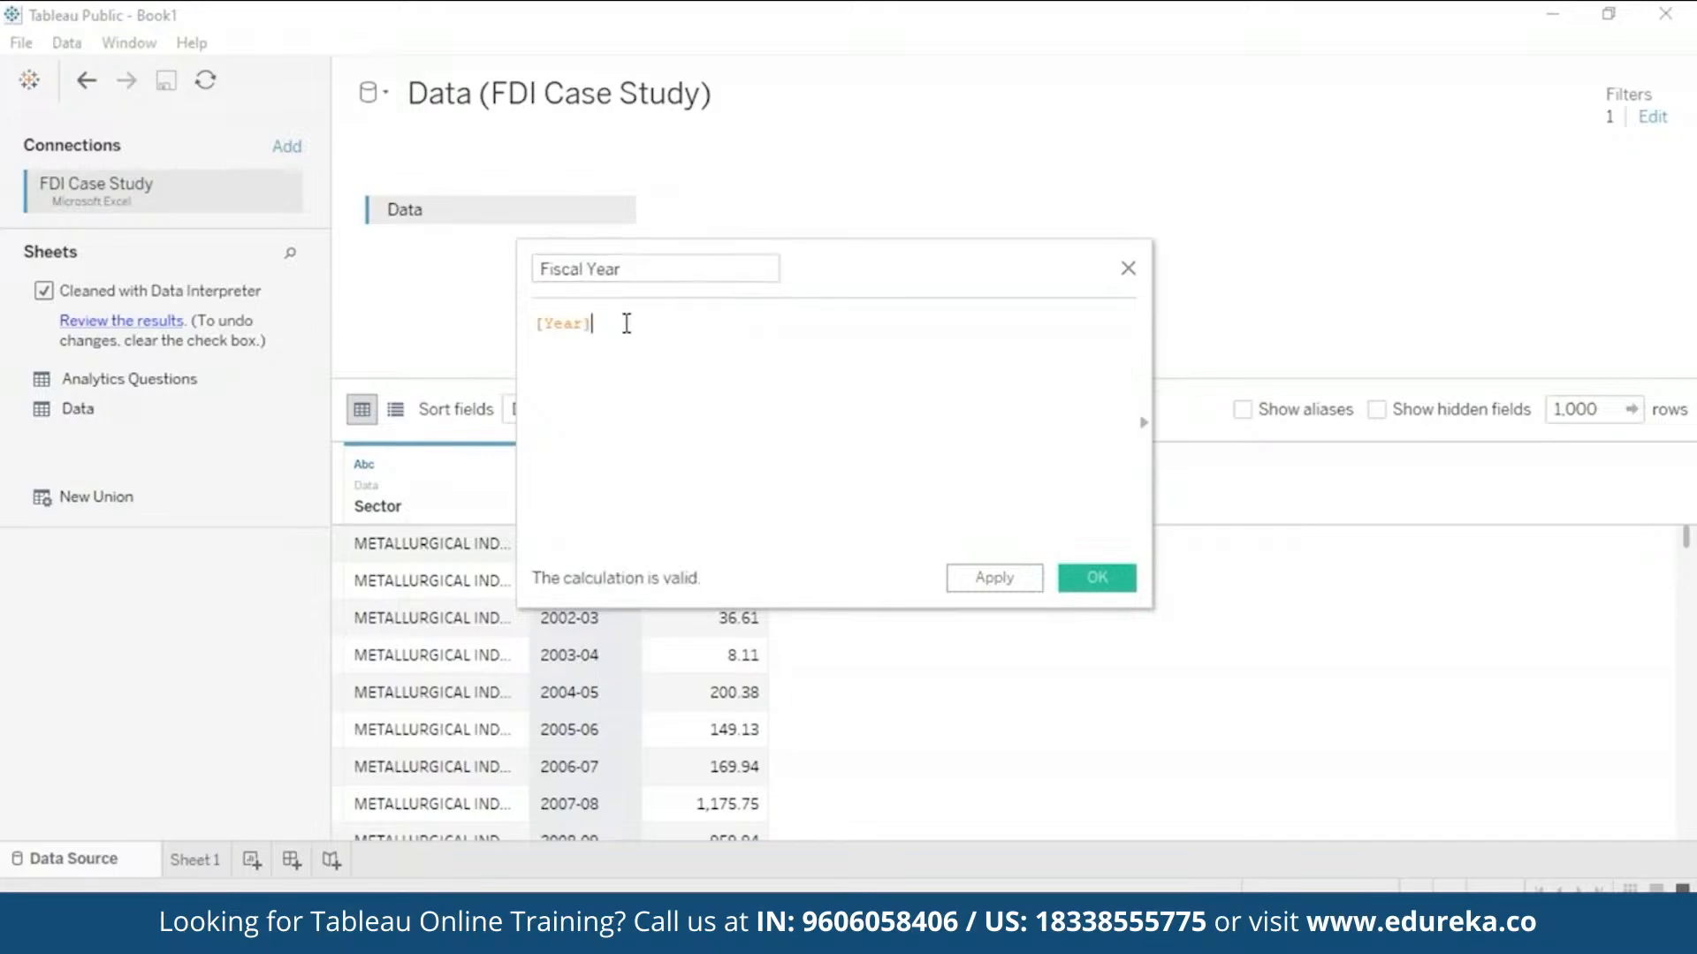
pyautogui.click(539, 324)
pyautogui.write('L')
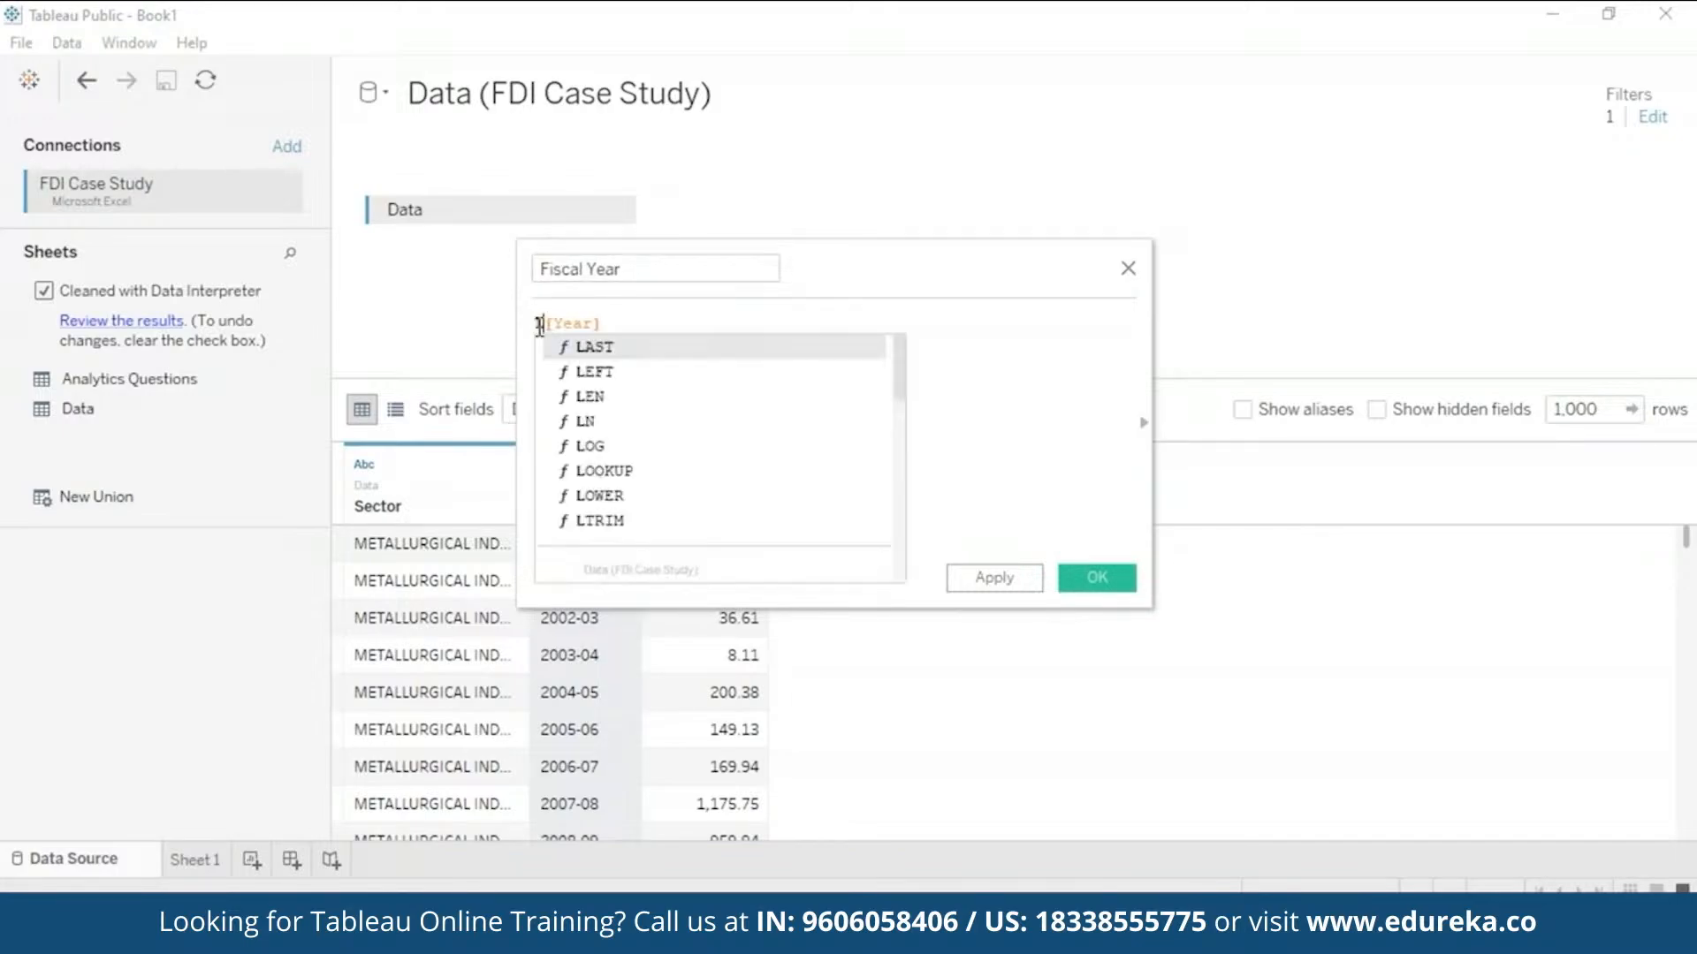
pyautogui.doubleClick(584, 372)
pyautogui.write(')')
pyautogui.moveTo(598, 323); pyautogui.dragTo(649, 328)
pyautogui.hotkey('ctrl', 'x')
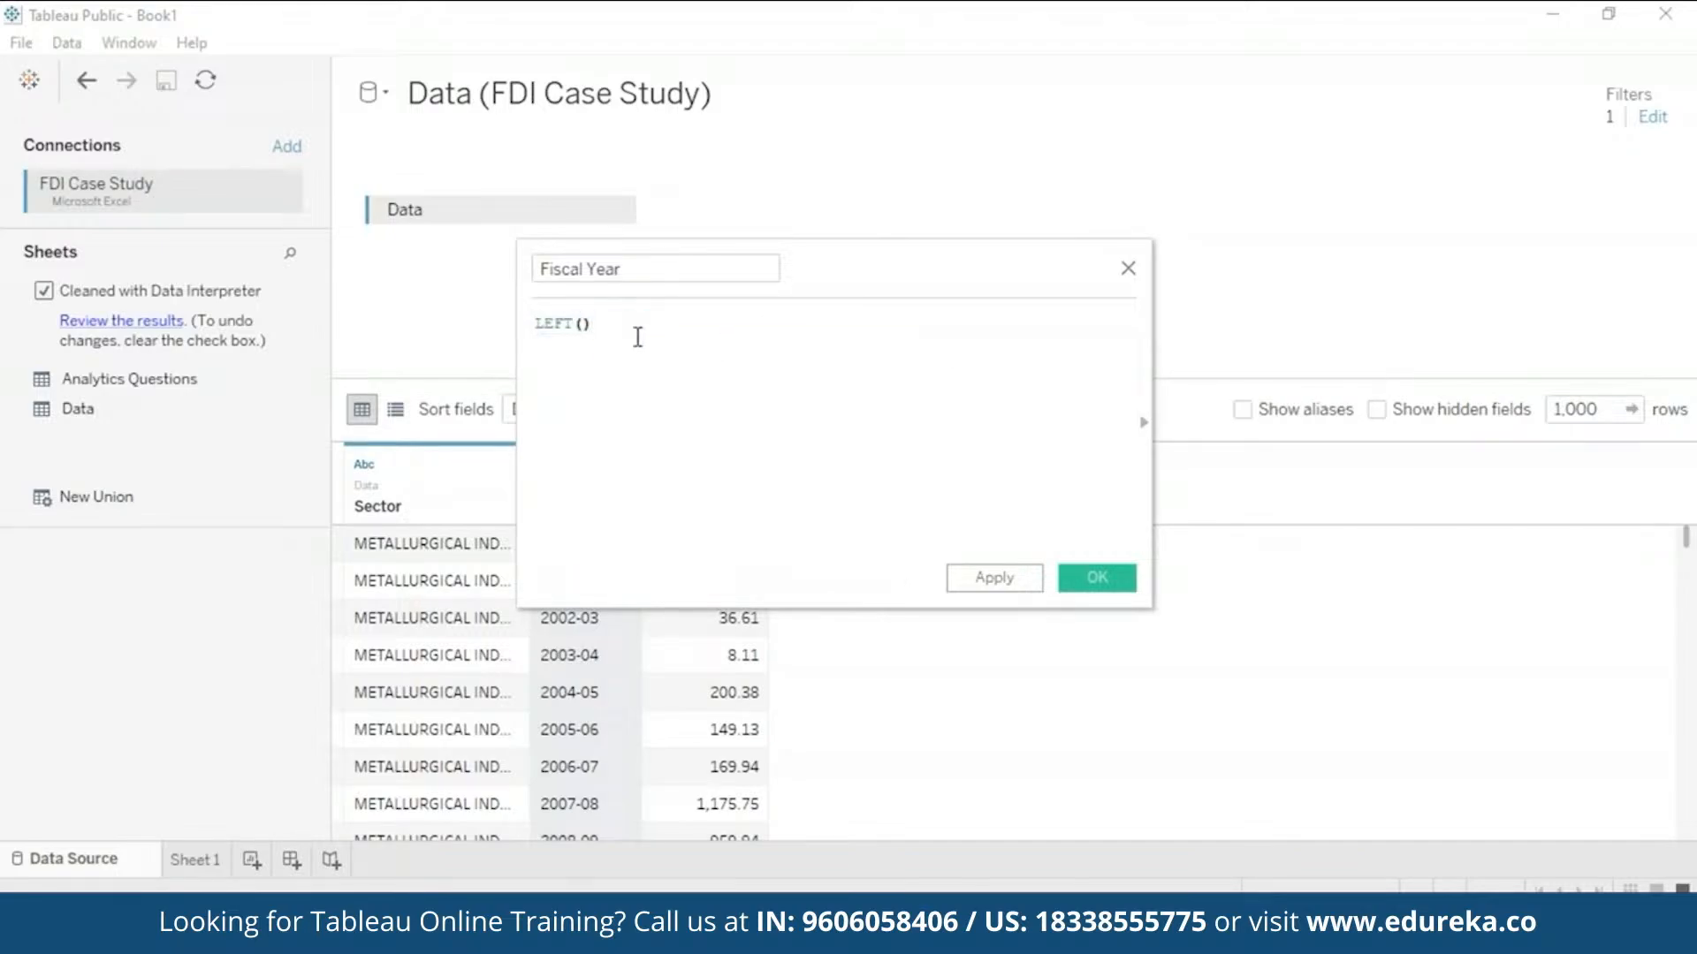
pyautogui.click(583, 329)
pyautogui.hotkey('ctrl', 'v')
pyautogui.write(',')
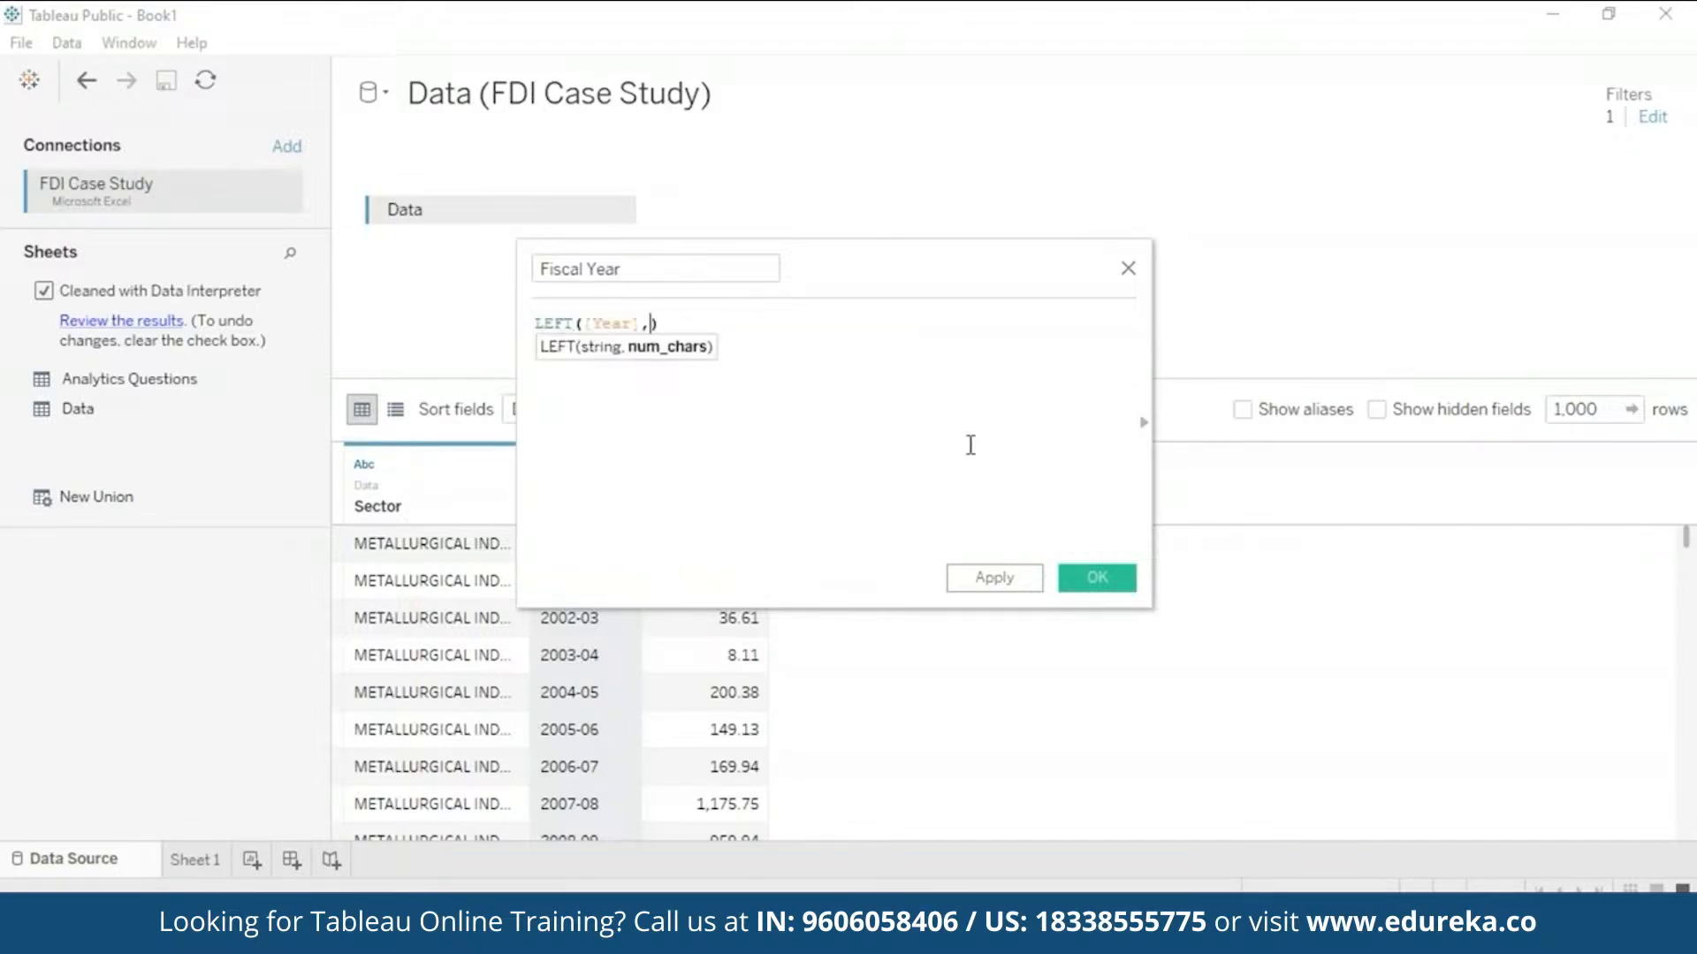
pyautogui.write(' 4')
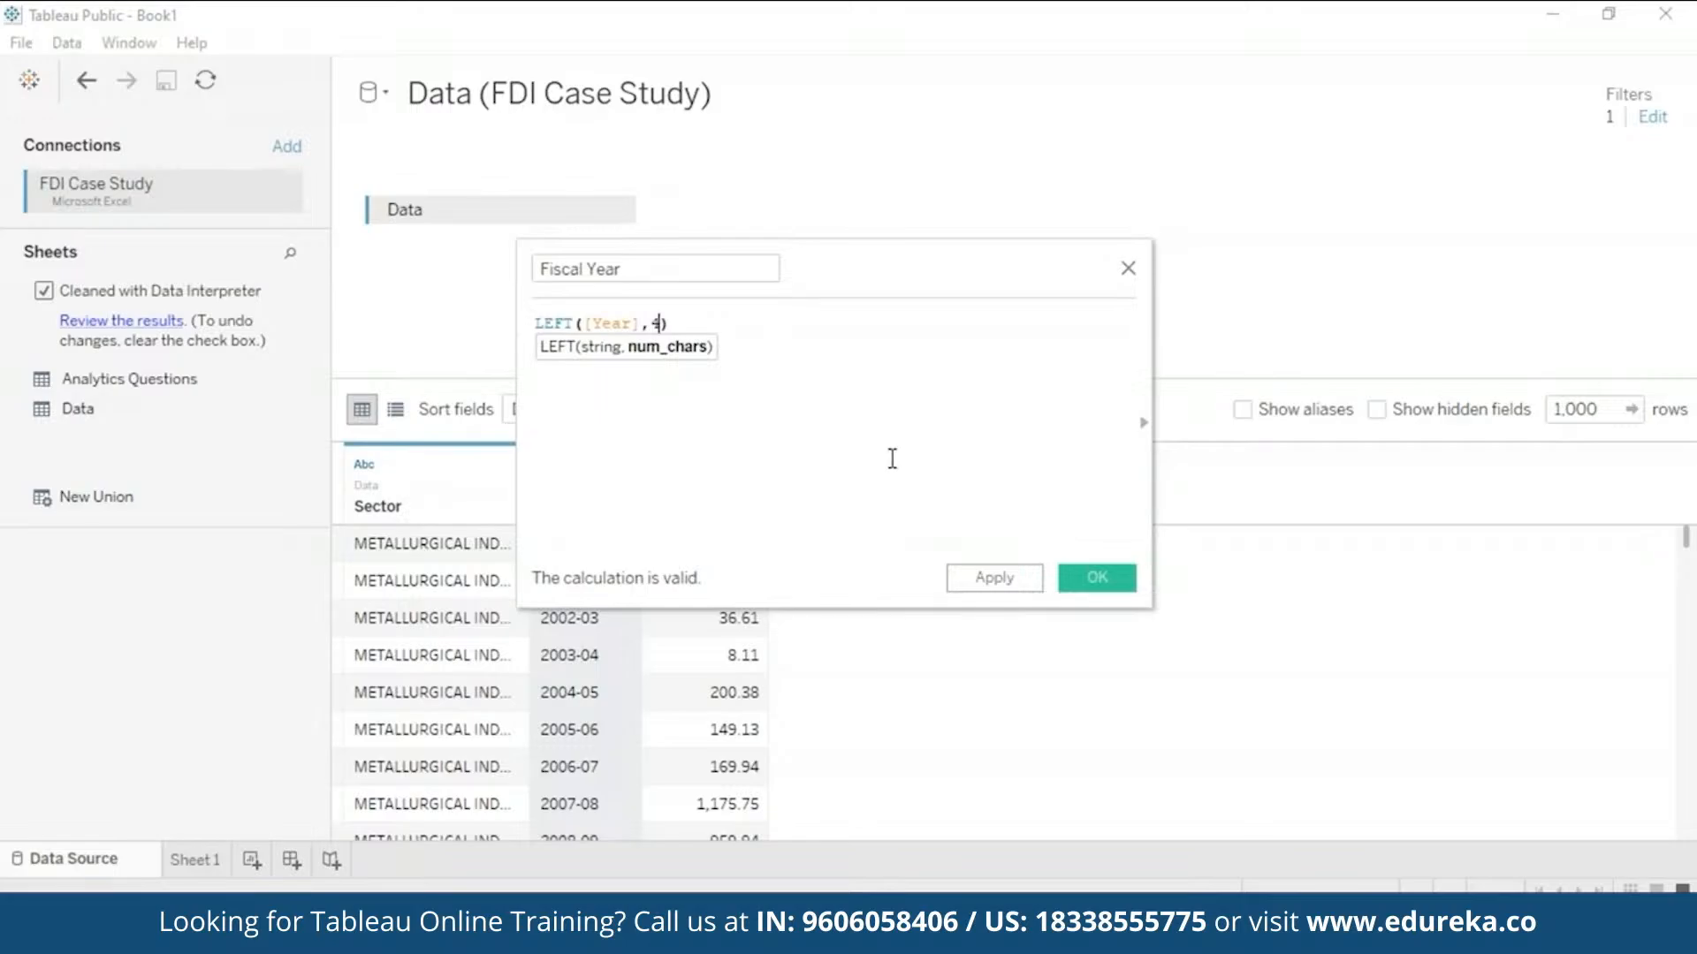
pyautogui.click(1011, 579)
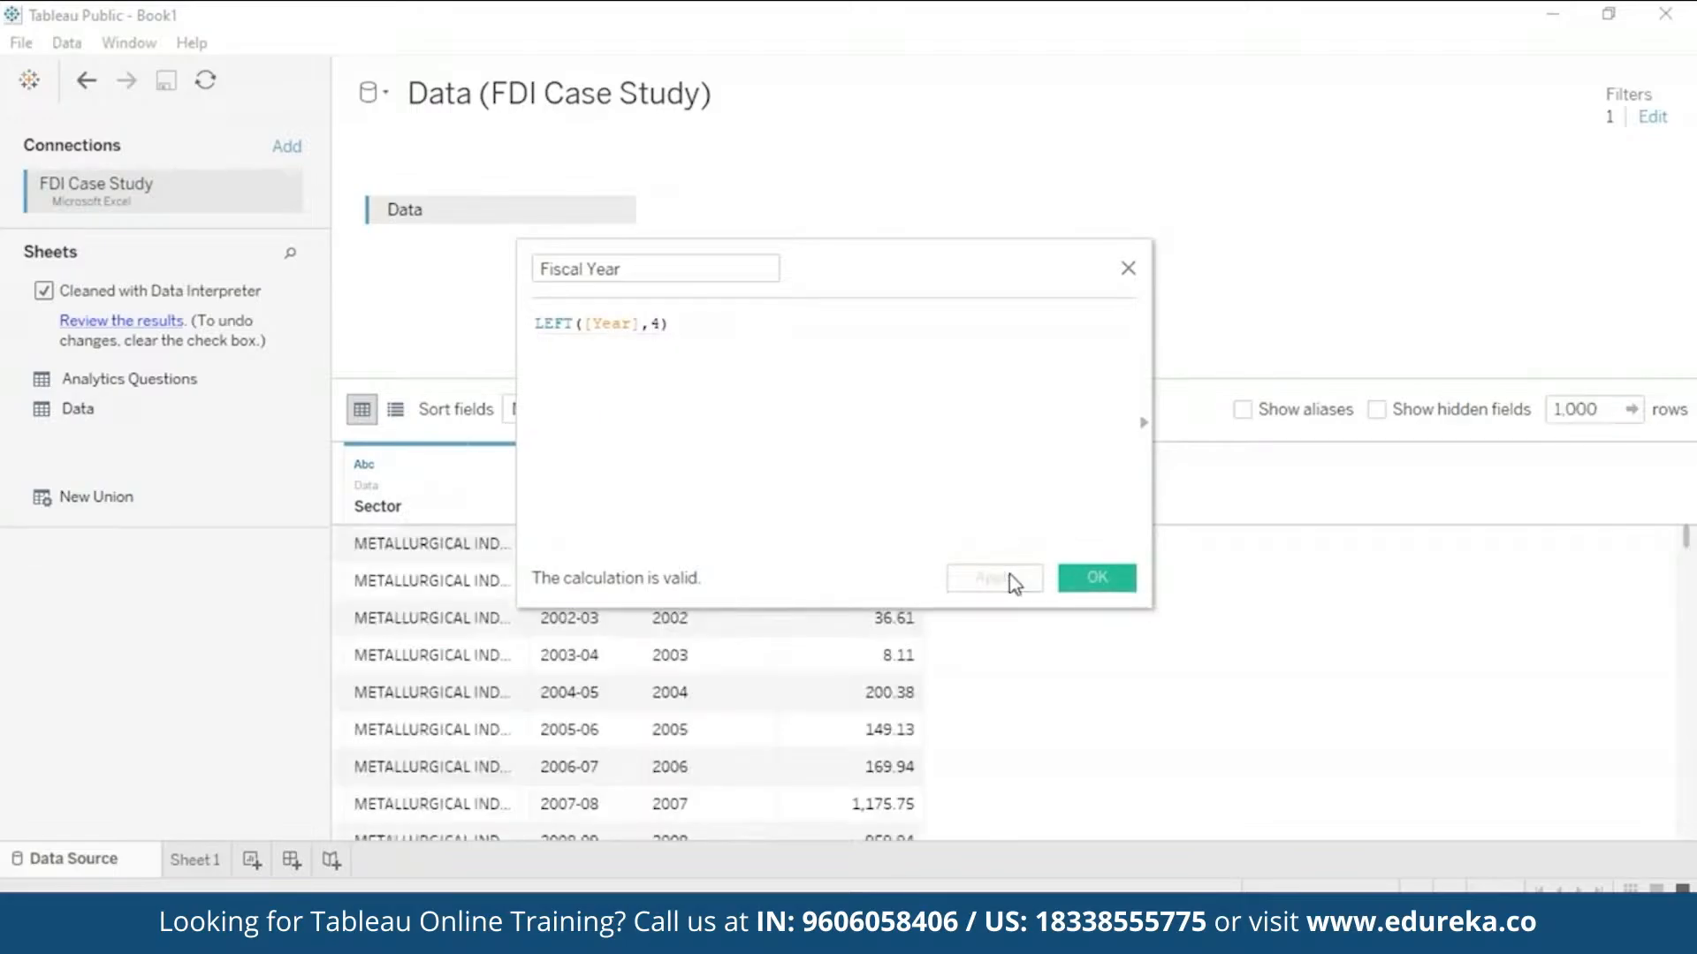
pyautogui.click(1116, 579)
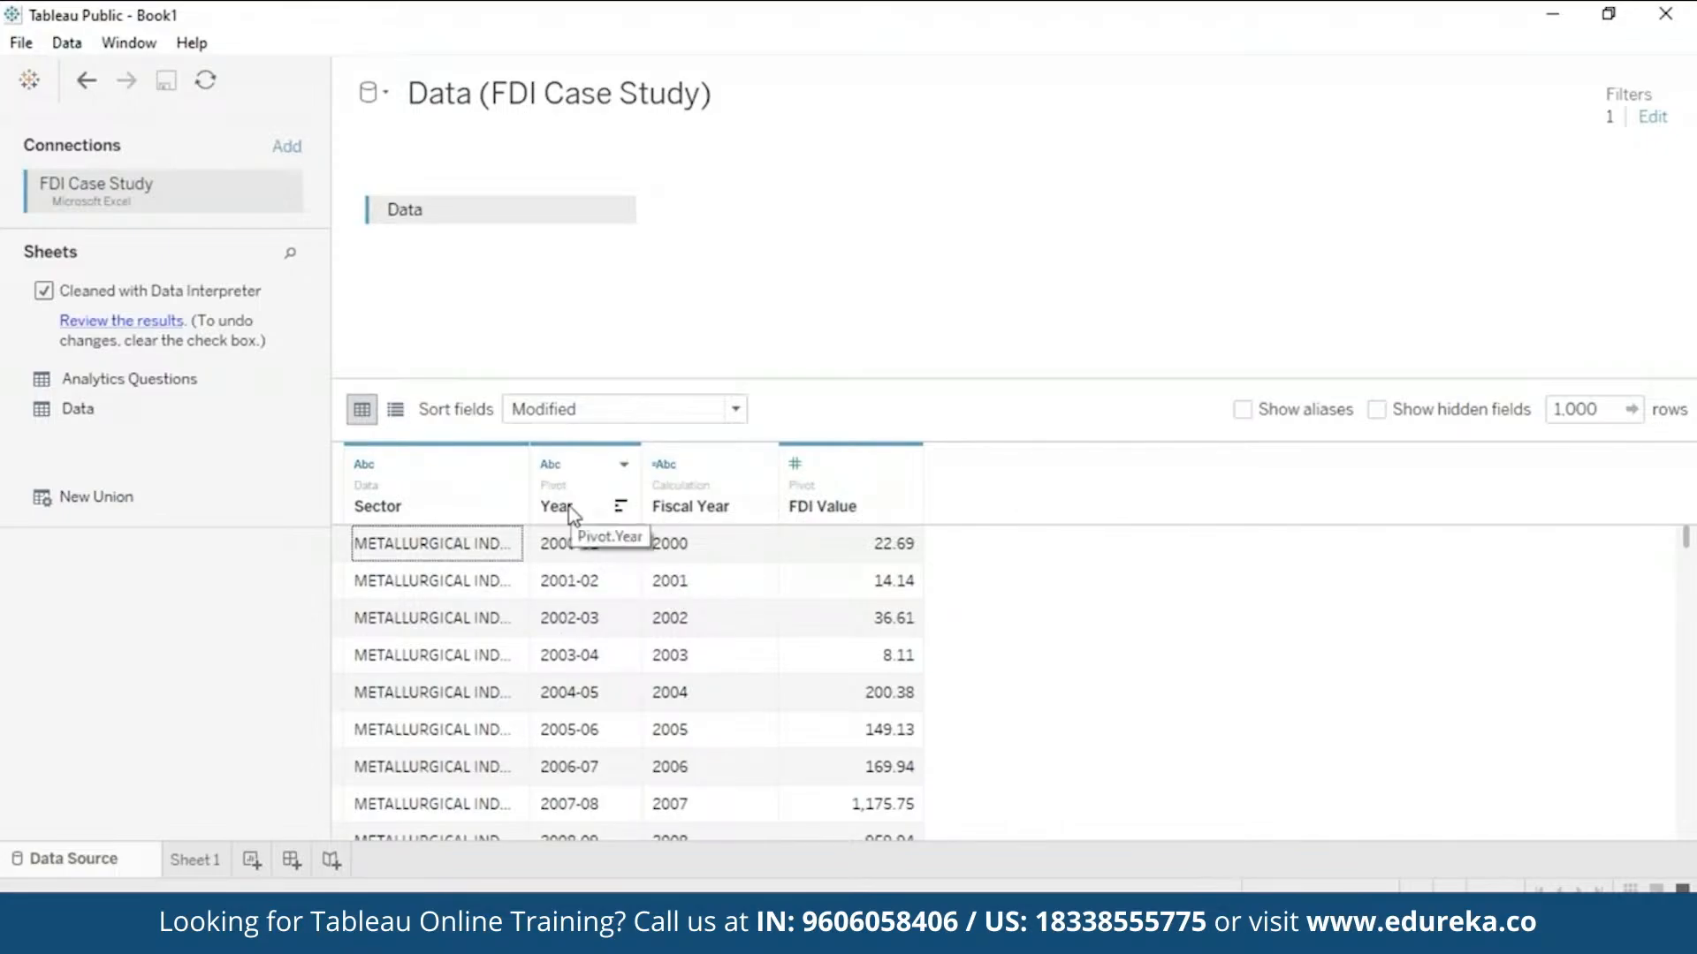
# - Hide the original Year column, leaving Sector, Fiscal Year and FDI Value visible
pyautogui.rightClick(609, 476)
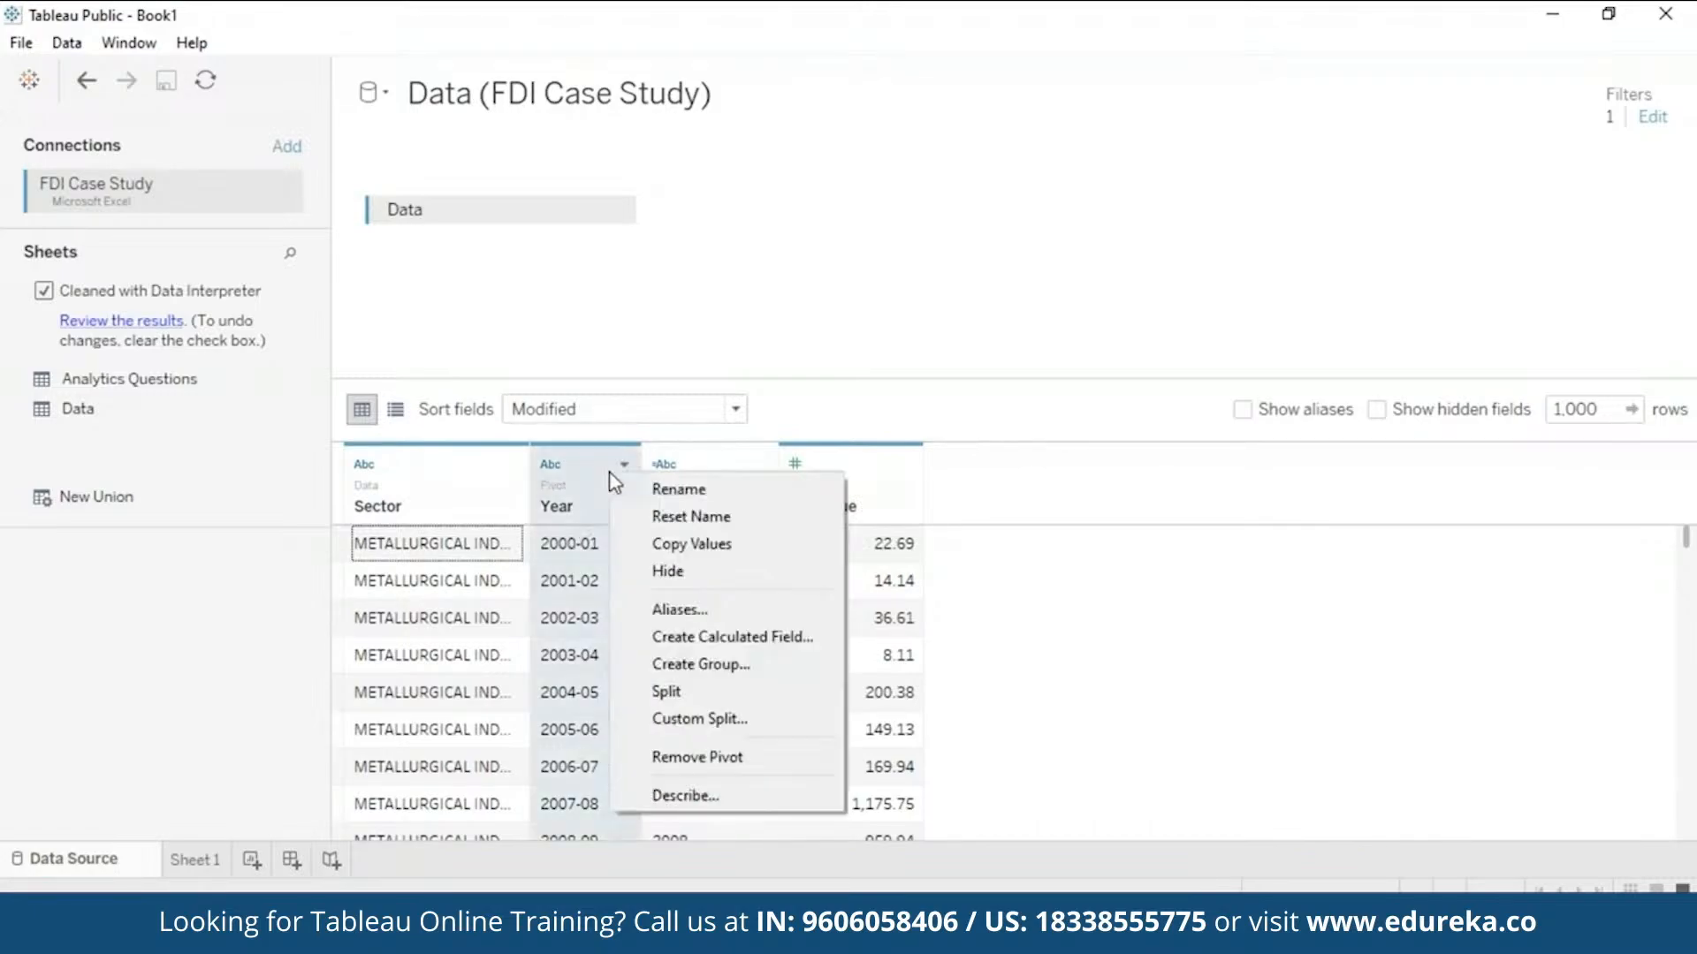
pyautogui.click(686, 573)
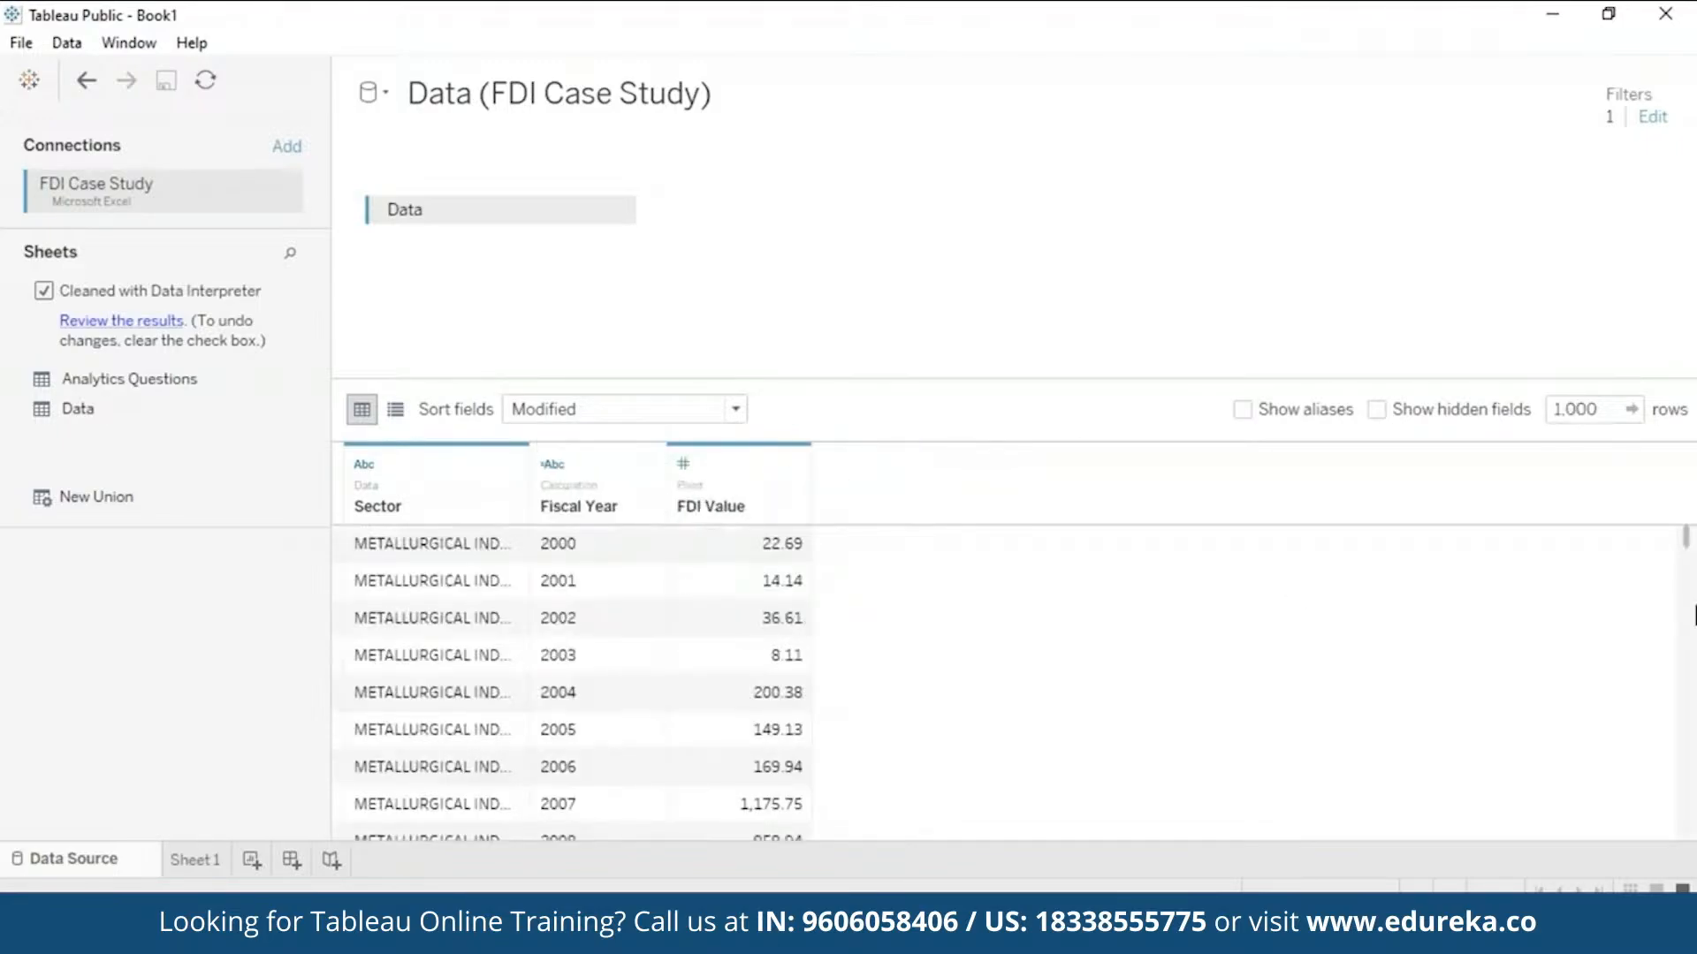
pyautogui.scroll(-5, 1694, 619)
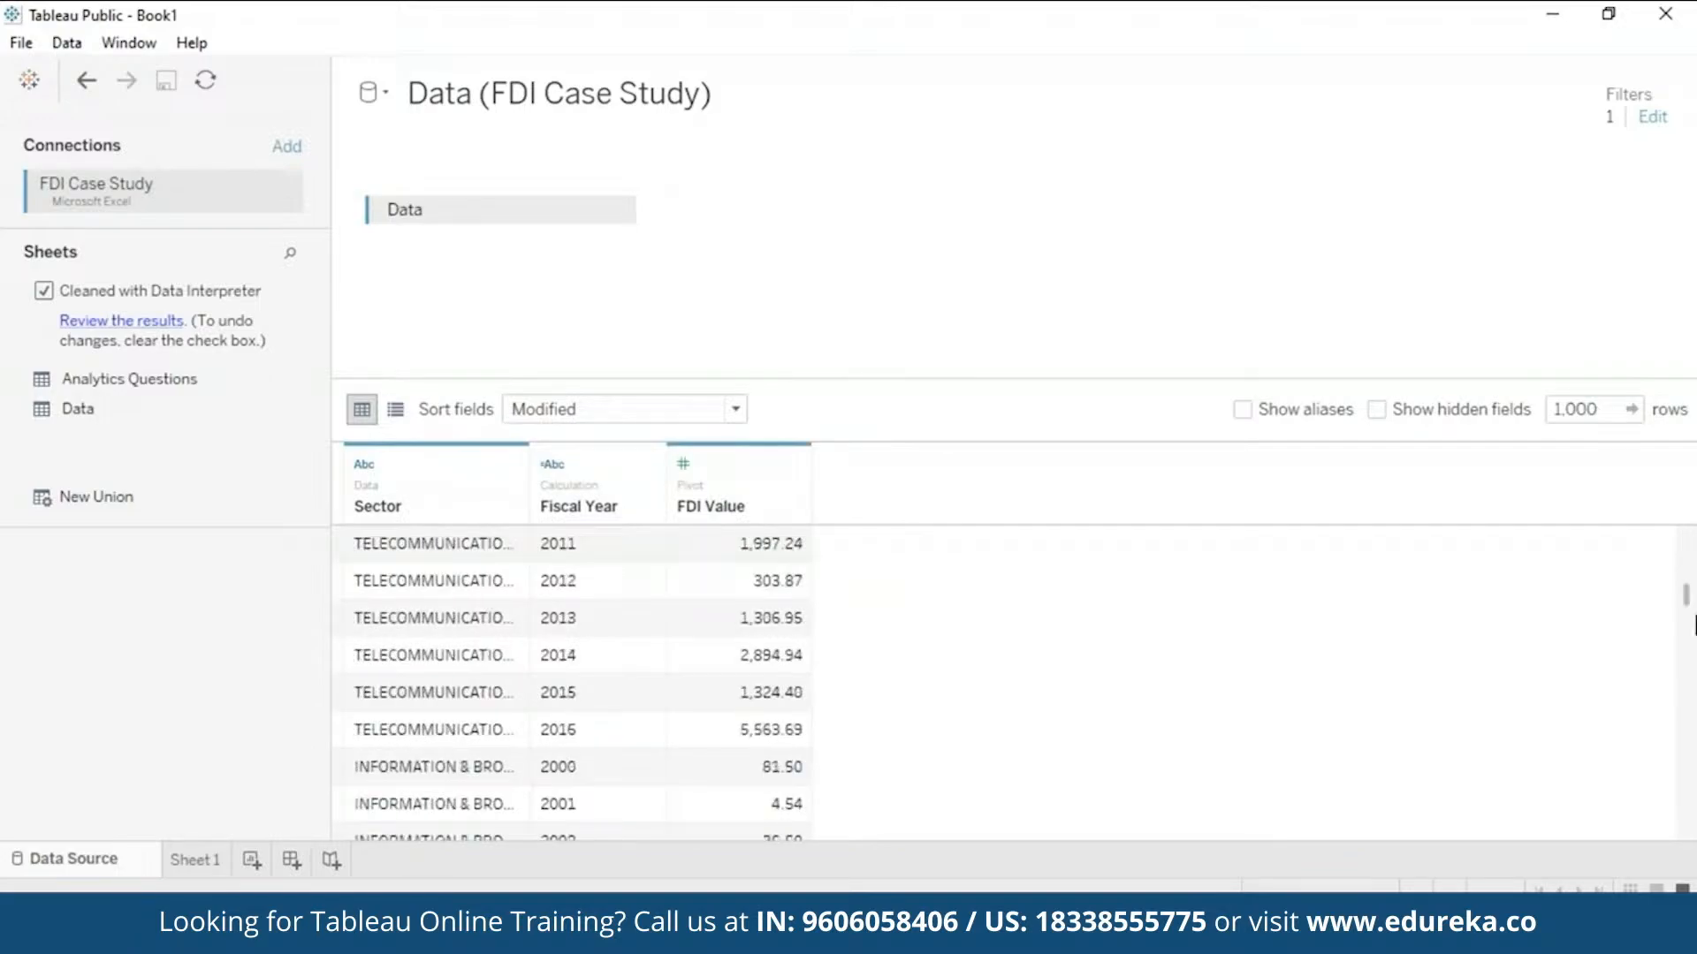
pyautogui.scroll(5, 1695, 624)
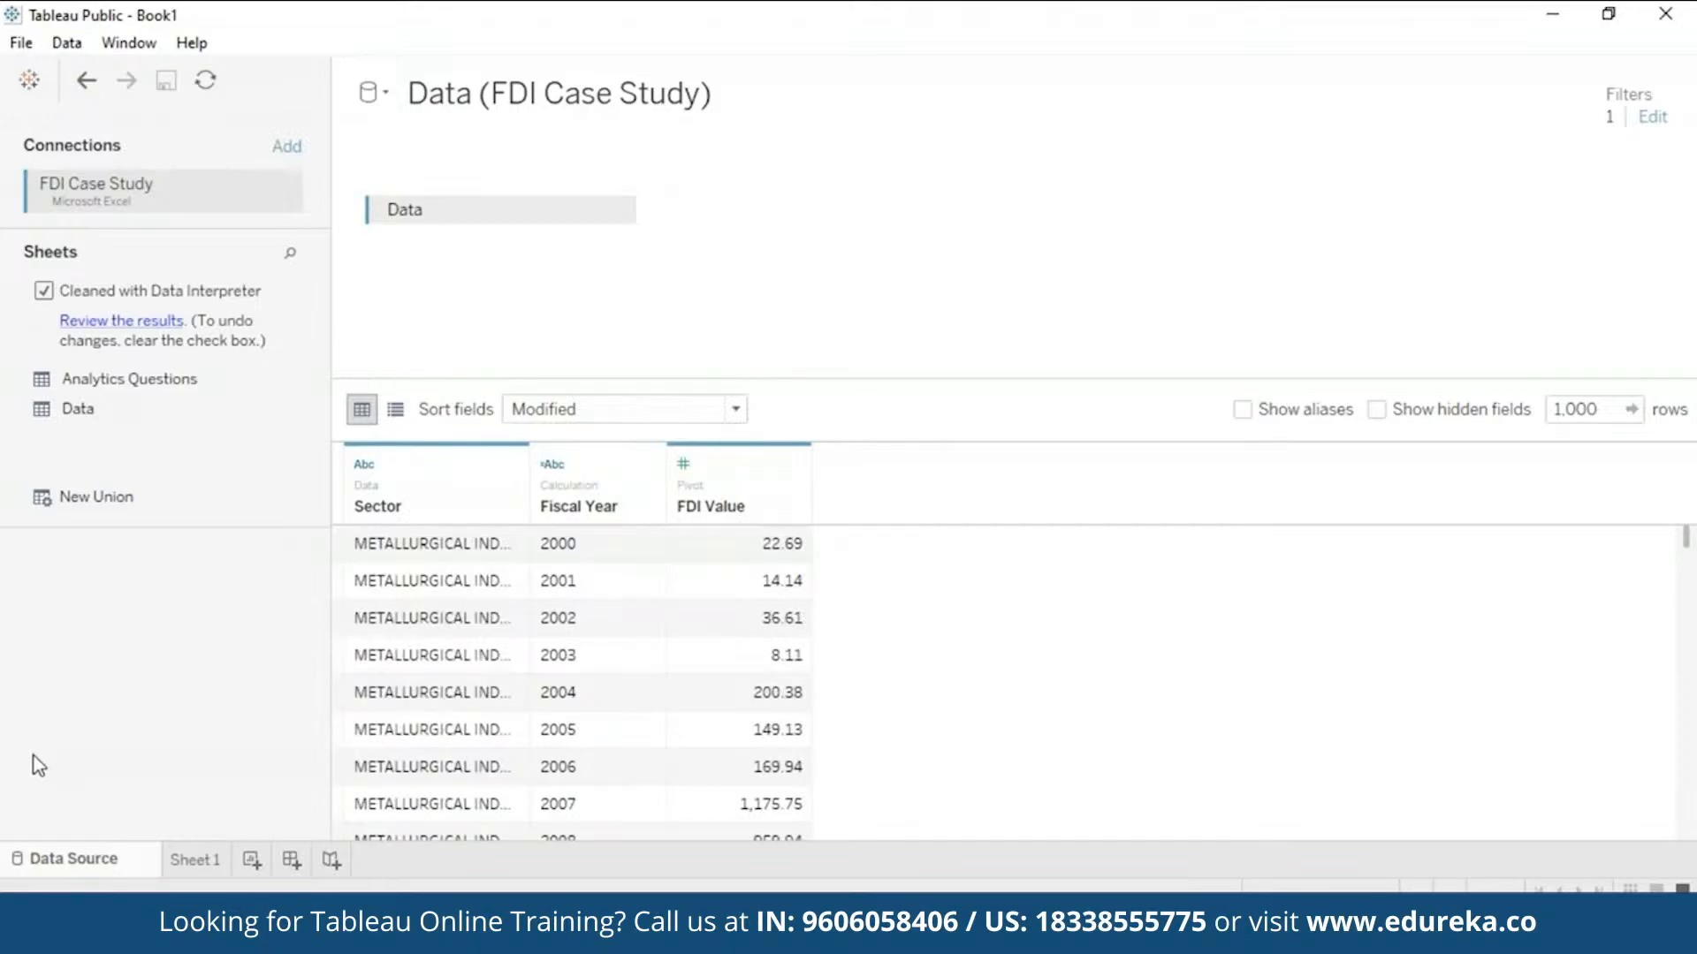
# - Switch to the empty Sheet 1 worksheet and select the Number of Records measure
pyautogui.click(196, 861)
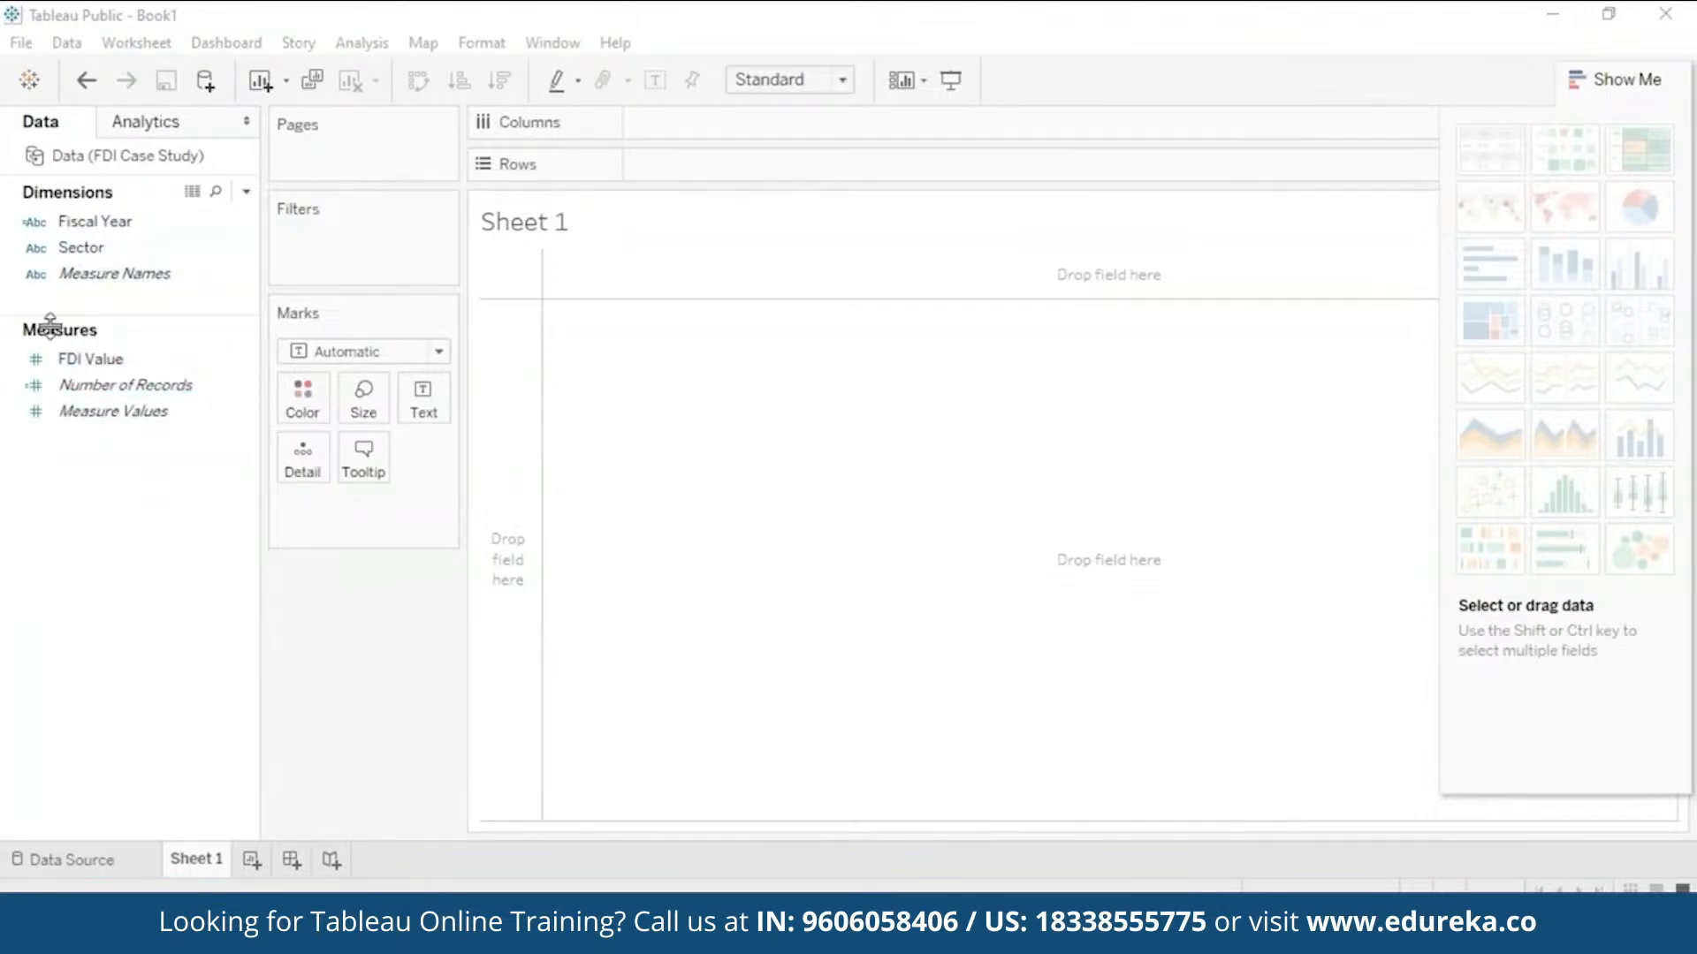
pyautogui.click(189, 129)
pyautogui.click(1615, 81)
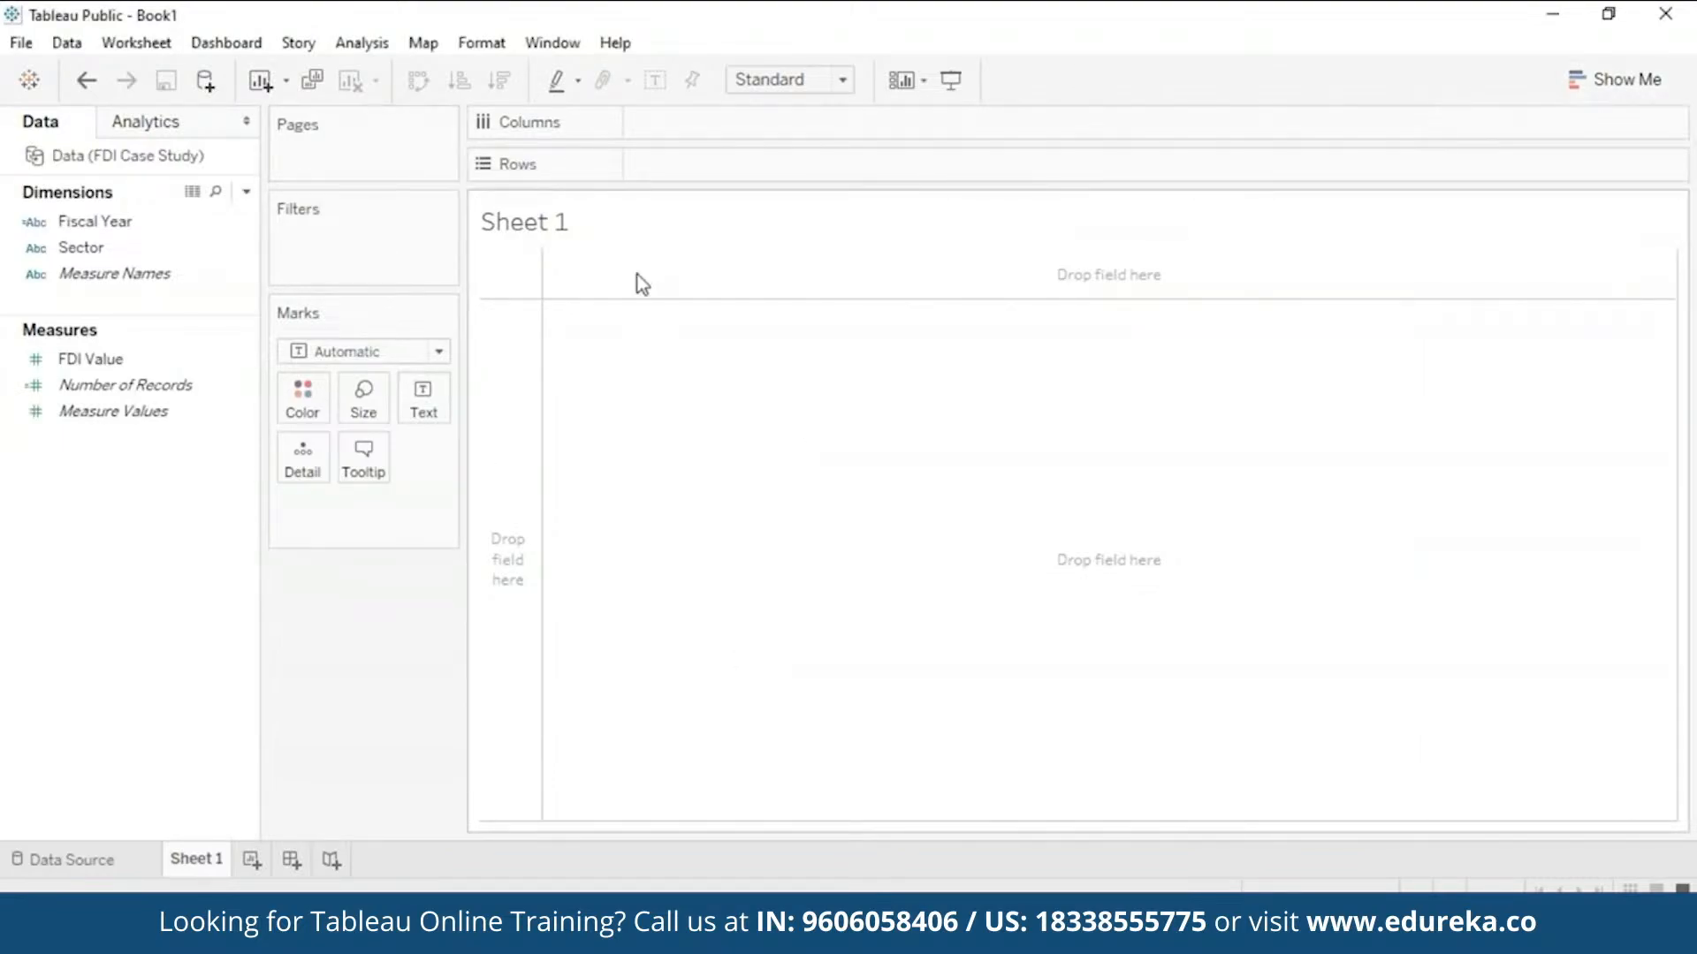
pyautogui.click(113, 387)
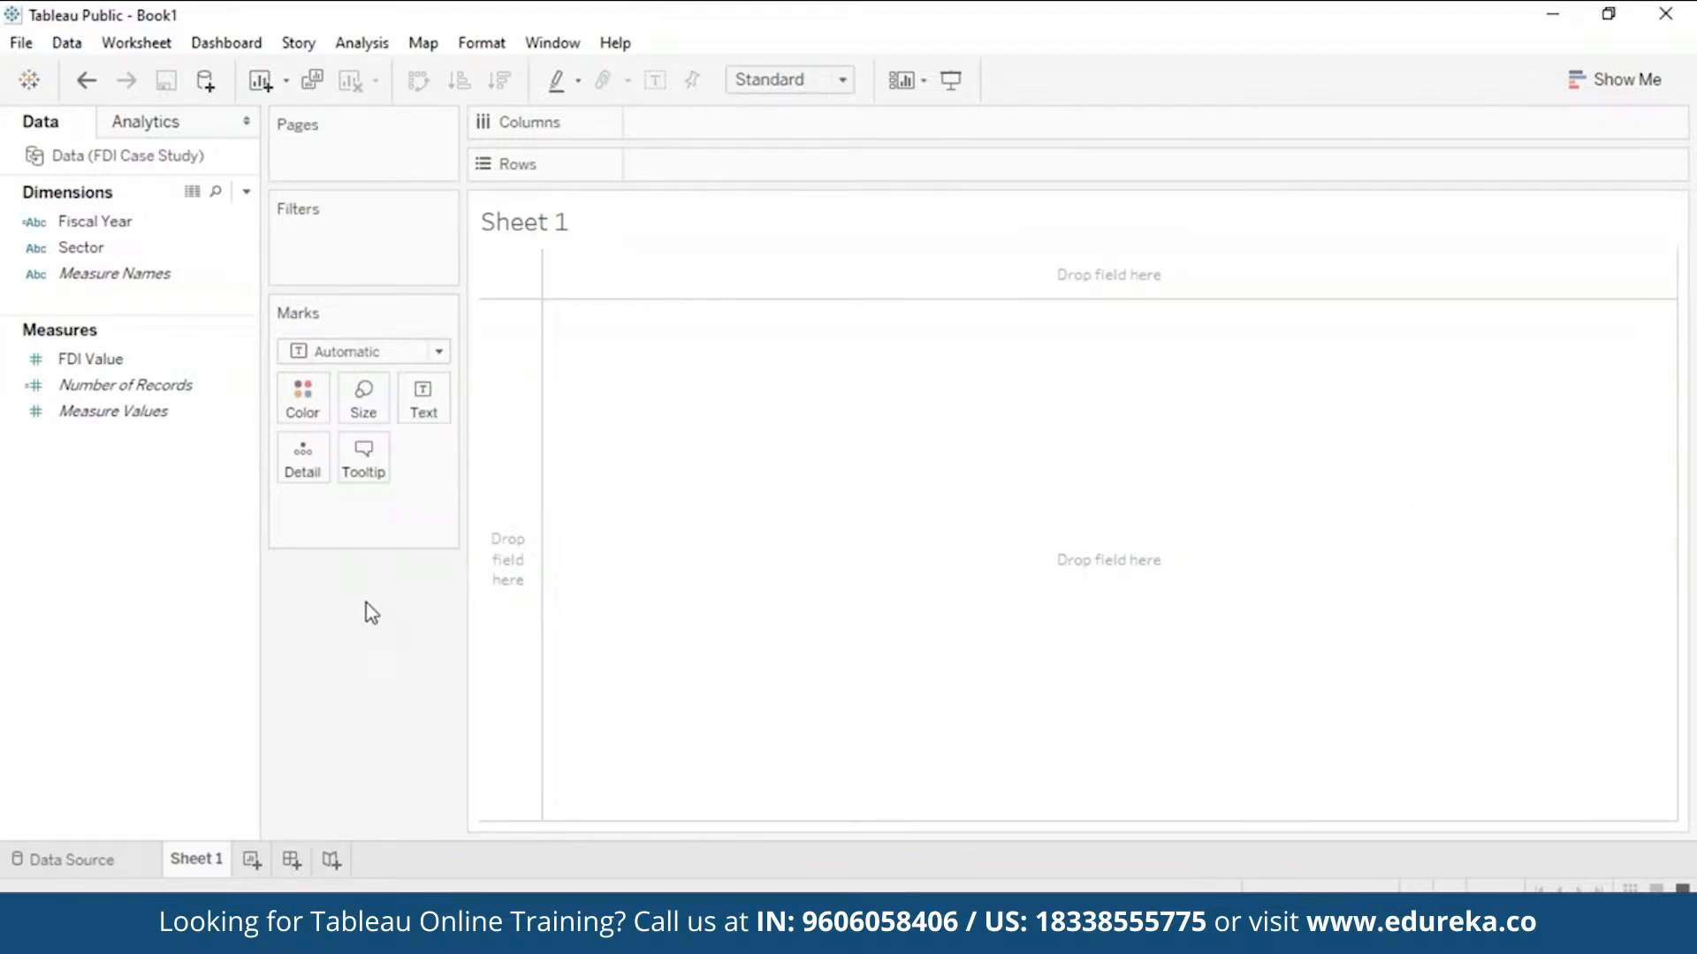
pyautogui.click(1596, 84)
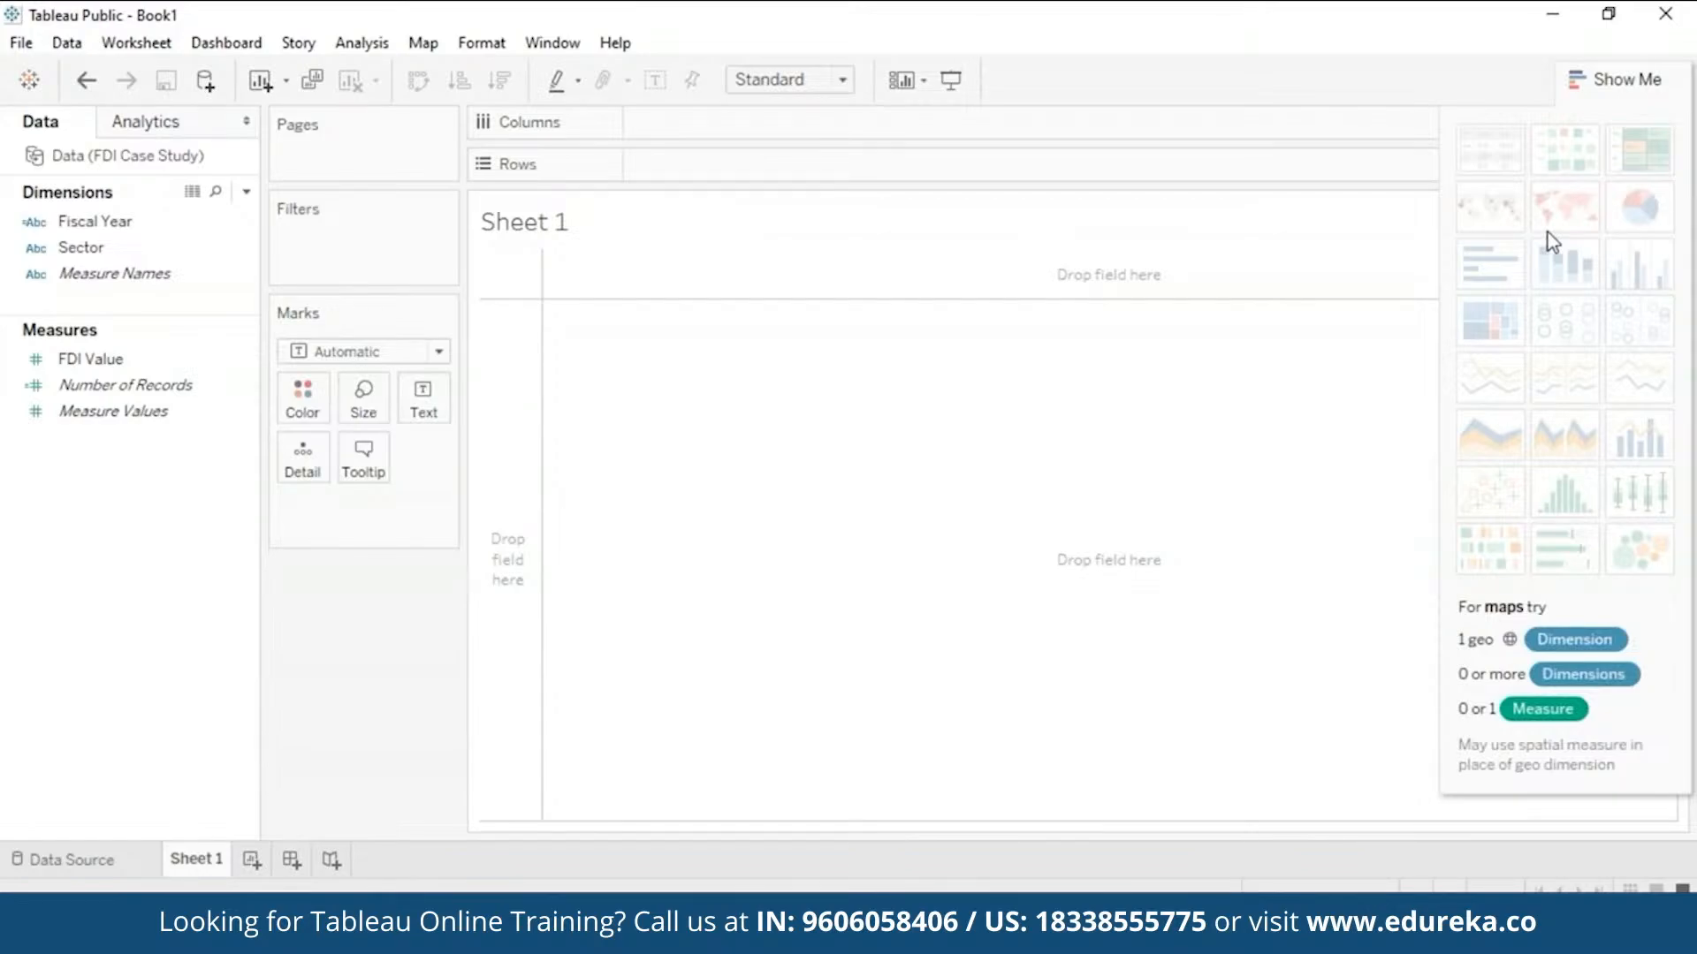
# - Hide the Show Me panel to widen the empty Sheet 1 canvas
pyautogui.click(1615, 79)
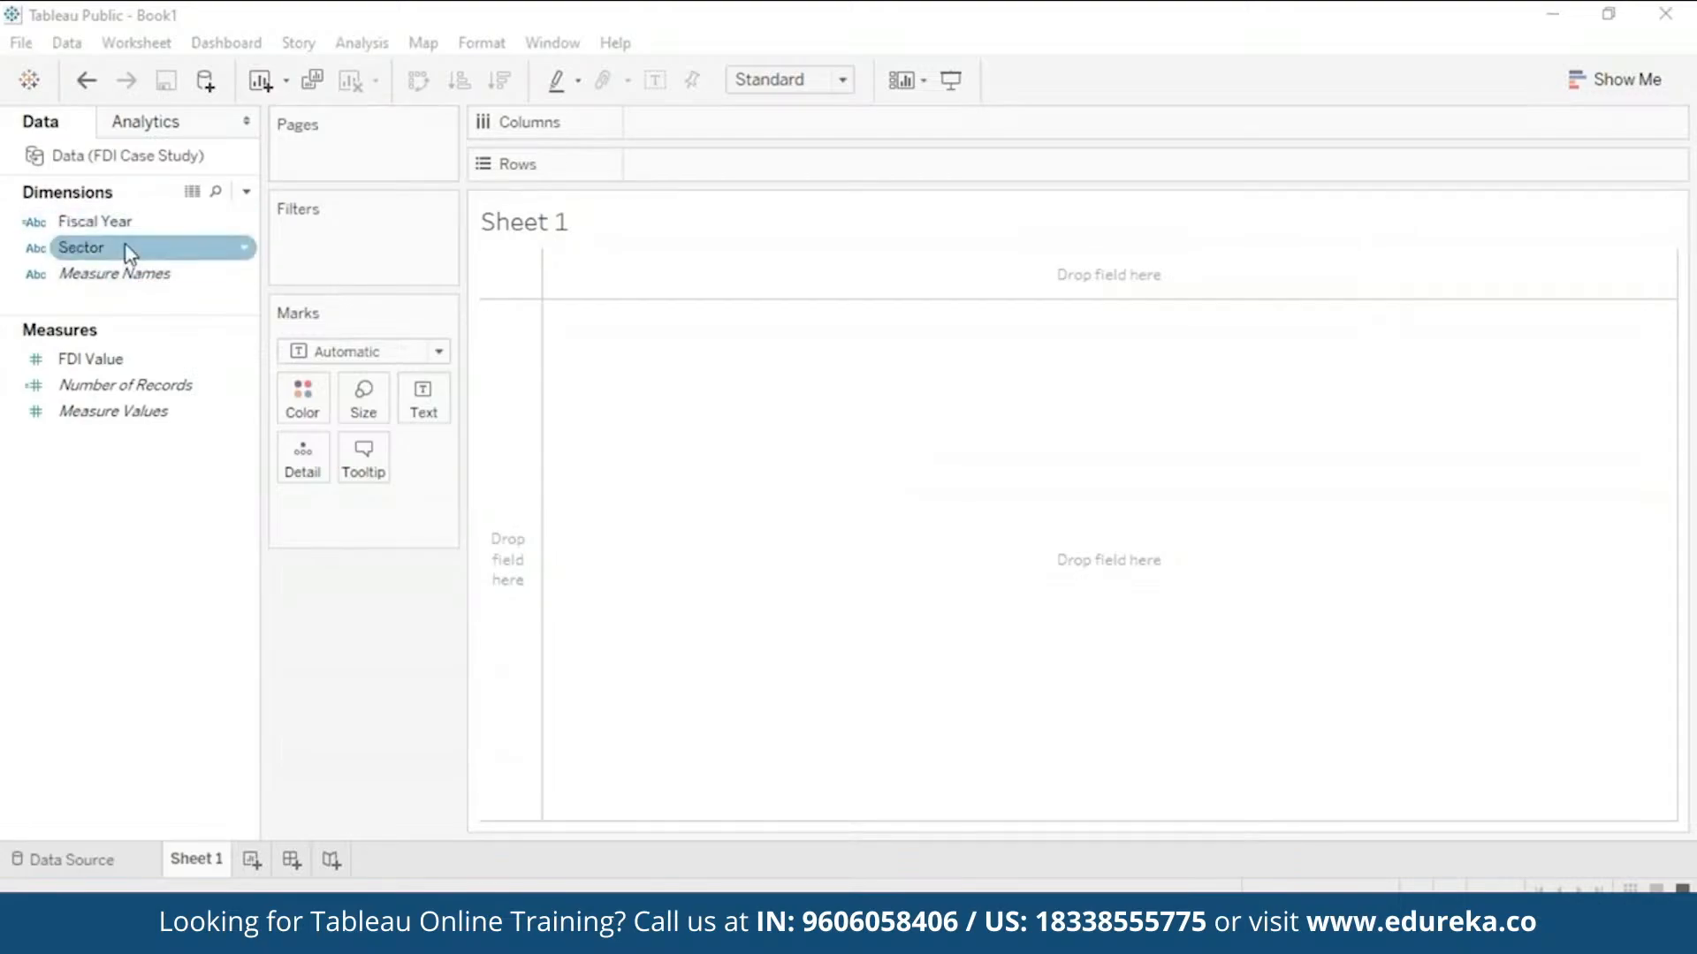
pyautogui.moveTo(131, 254); pyautogui.dragTo(709, 161)
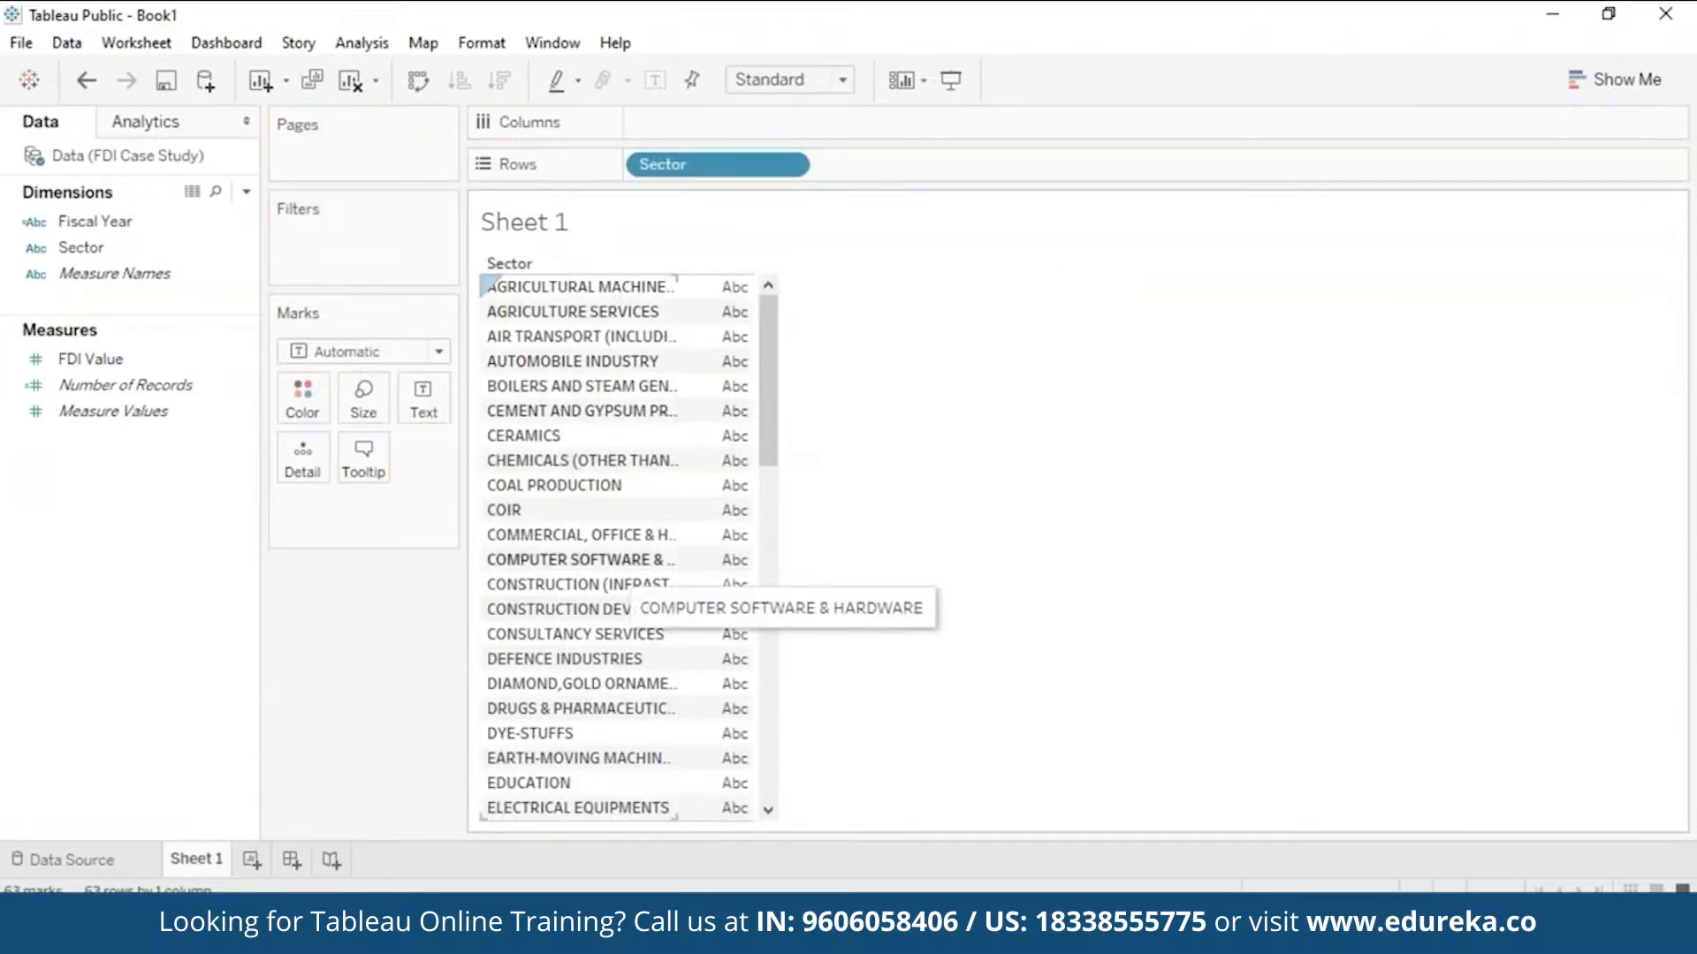
pyautogui.moveTo(777, 443); pyautogui.dragTo(679, 255)
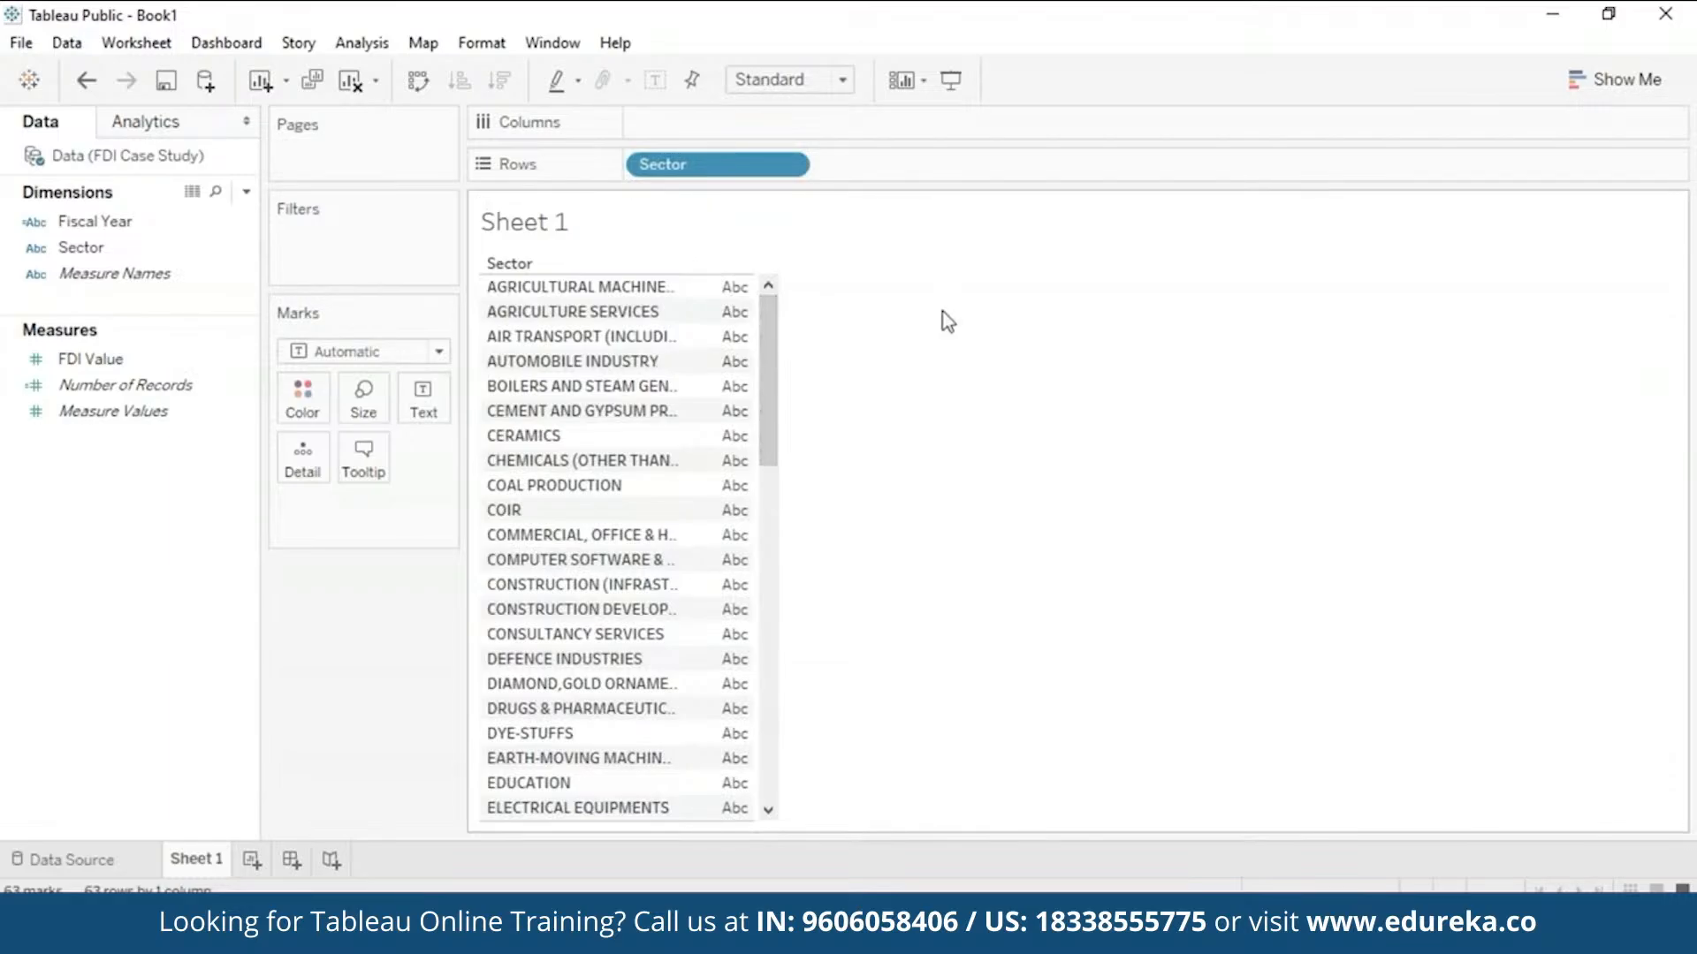
pyautogui.click(175, 362)
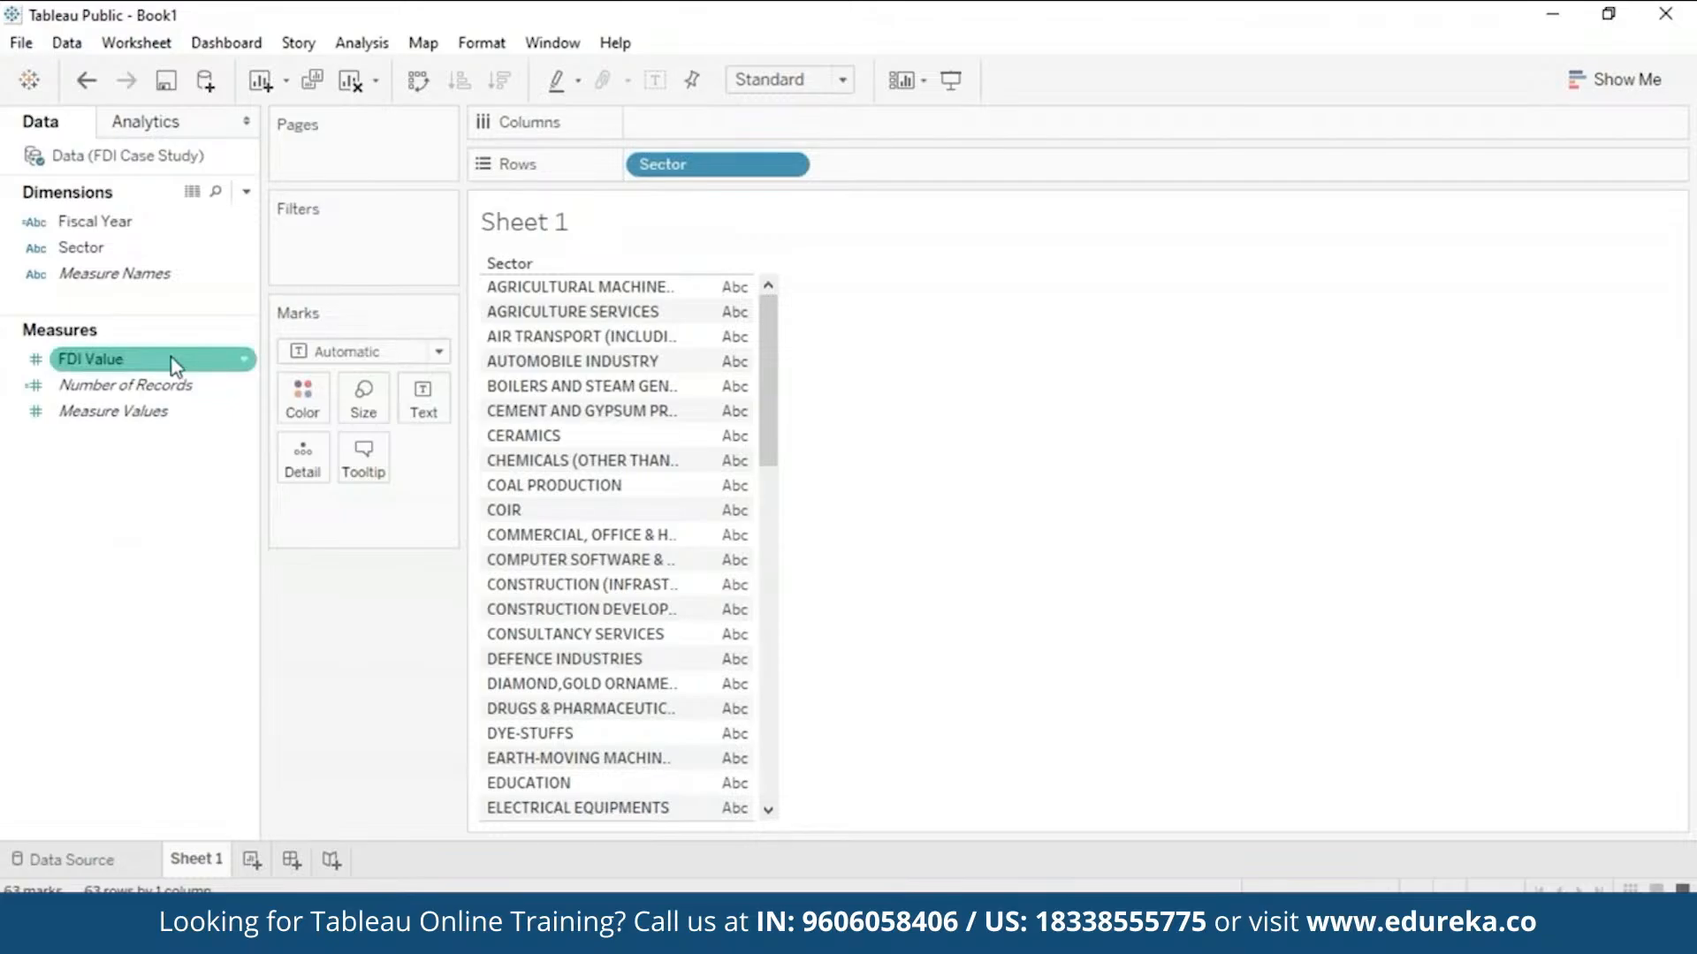
pyautogui.moveTo(175, 362); pyautogui.dragTo(423, 399)
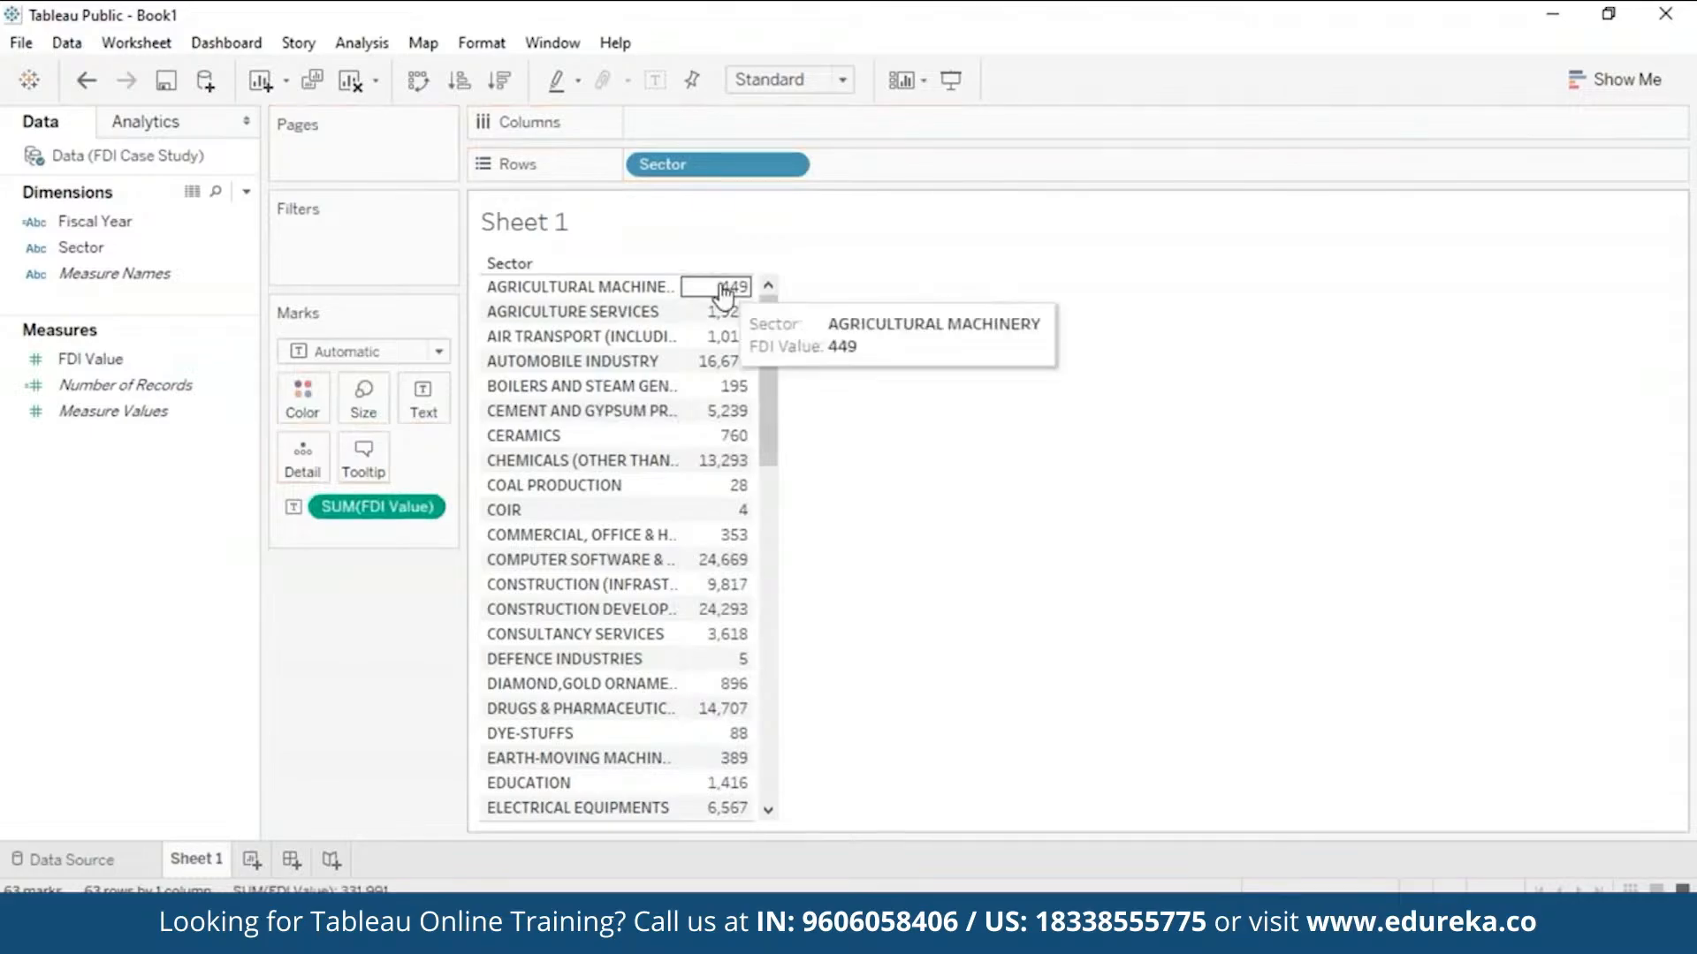
pyautogui.moveTo(727, 574)
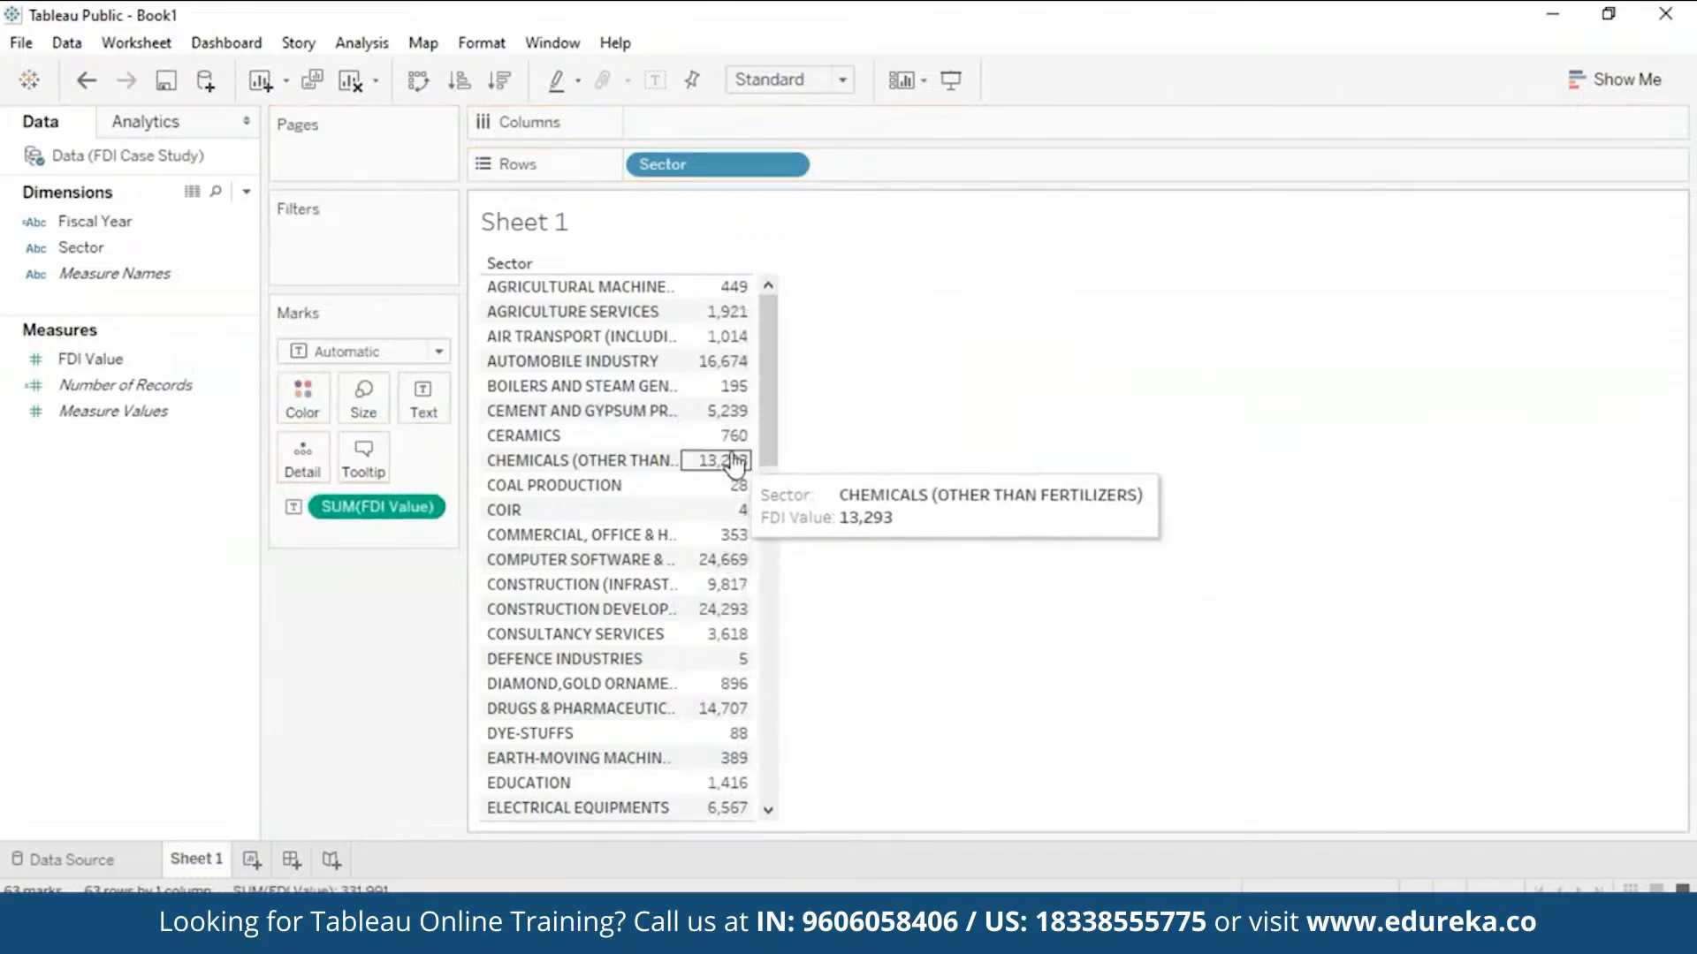
pyautogui.moveTo(741, 344)
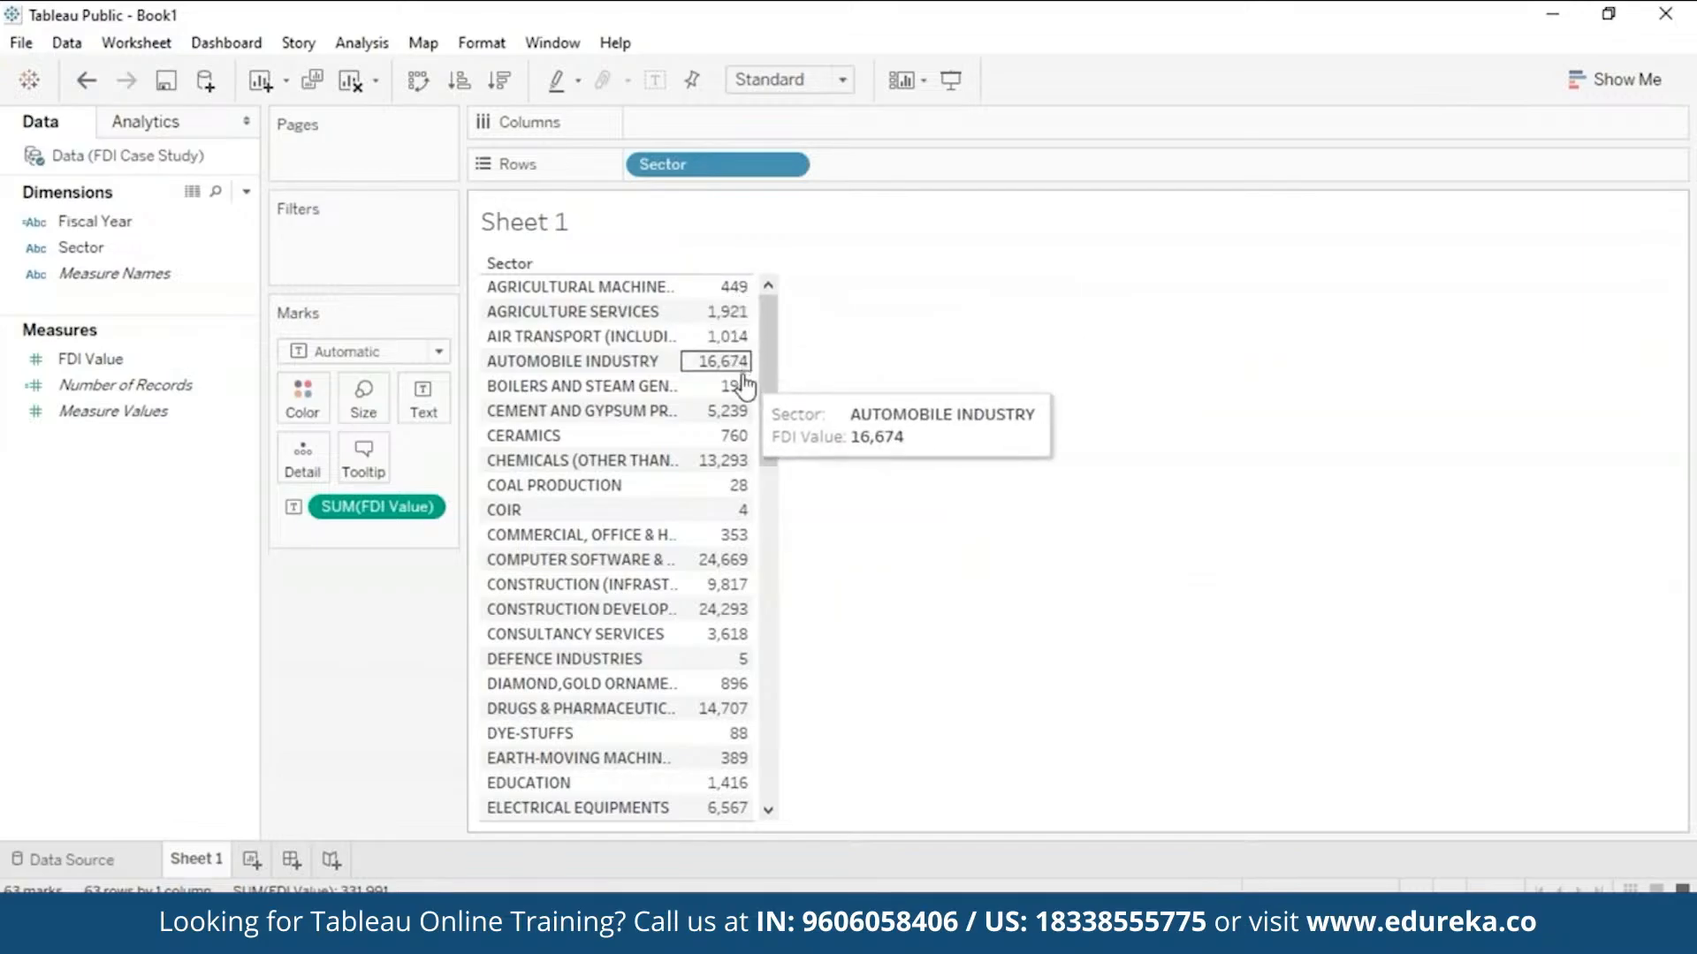
pyautogui.moveTo(724, 292)
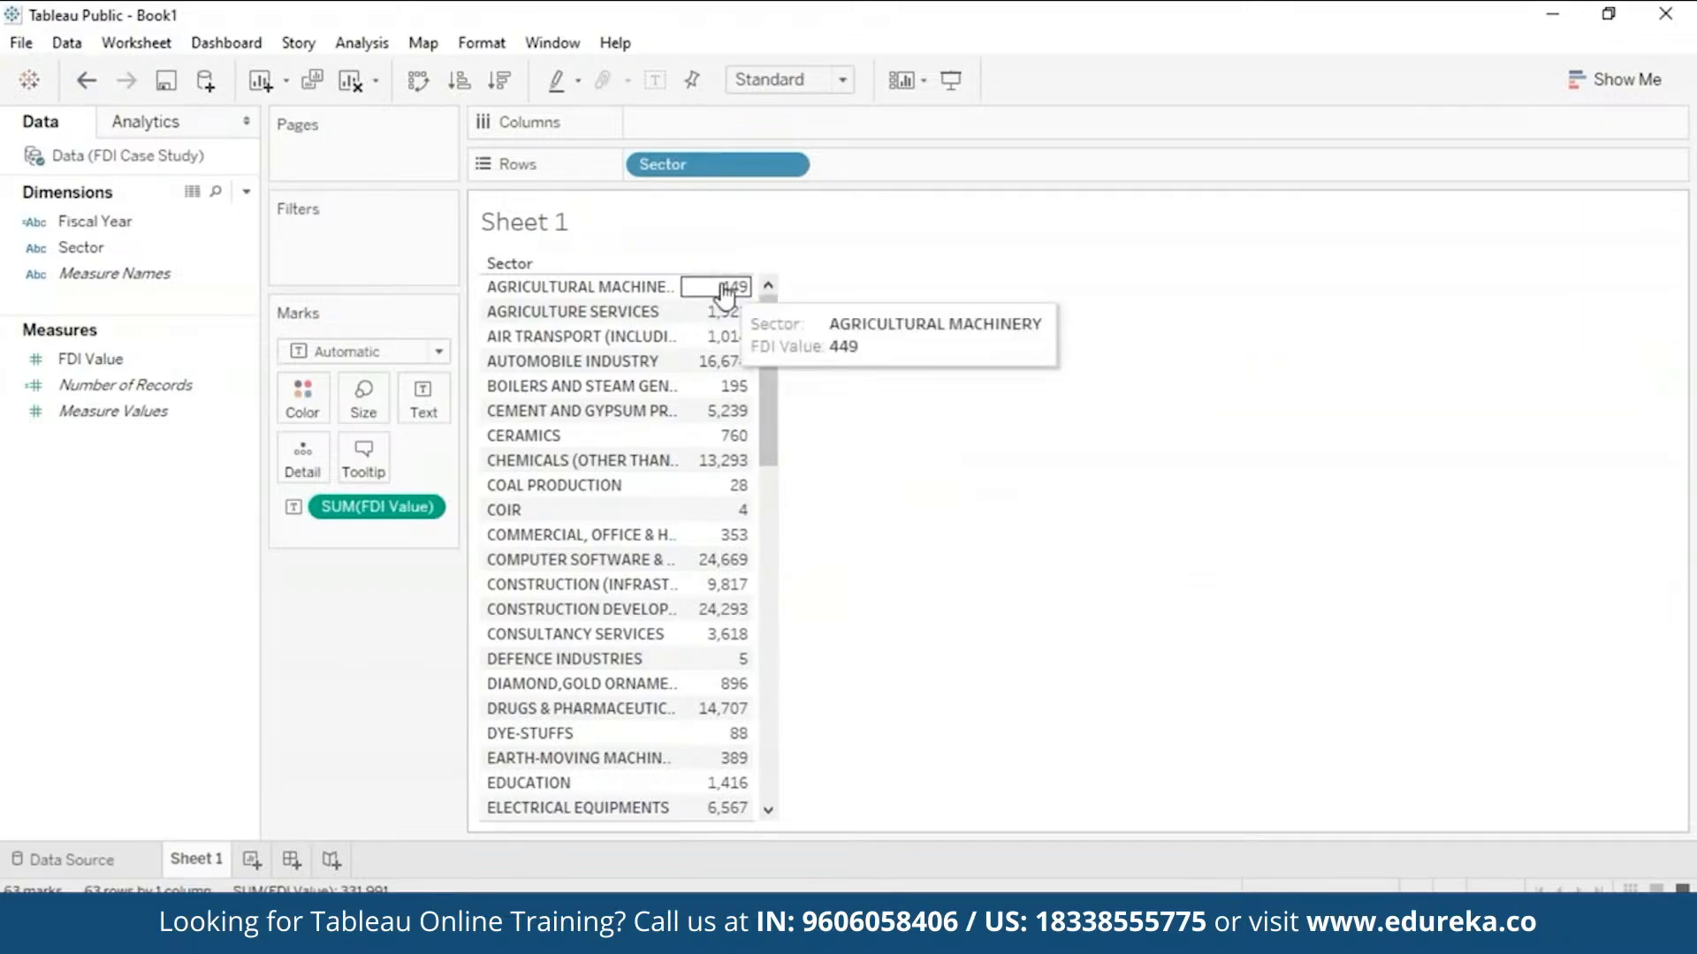
pyautogui.moveTo(741, 536)
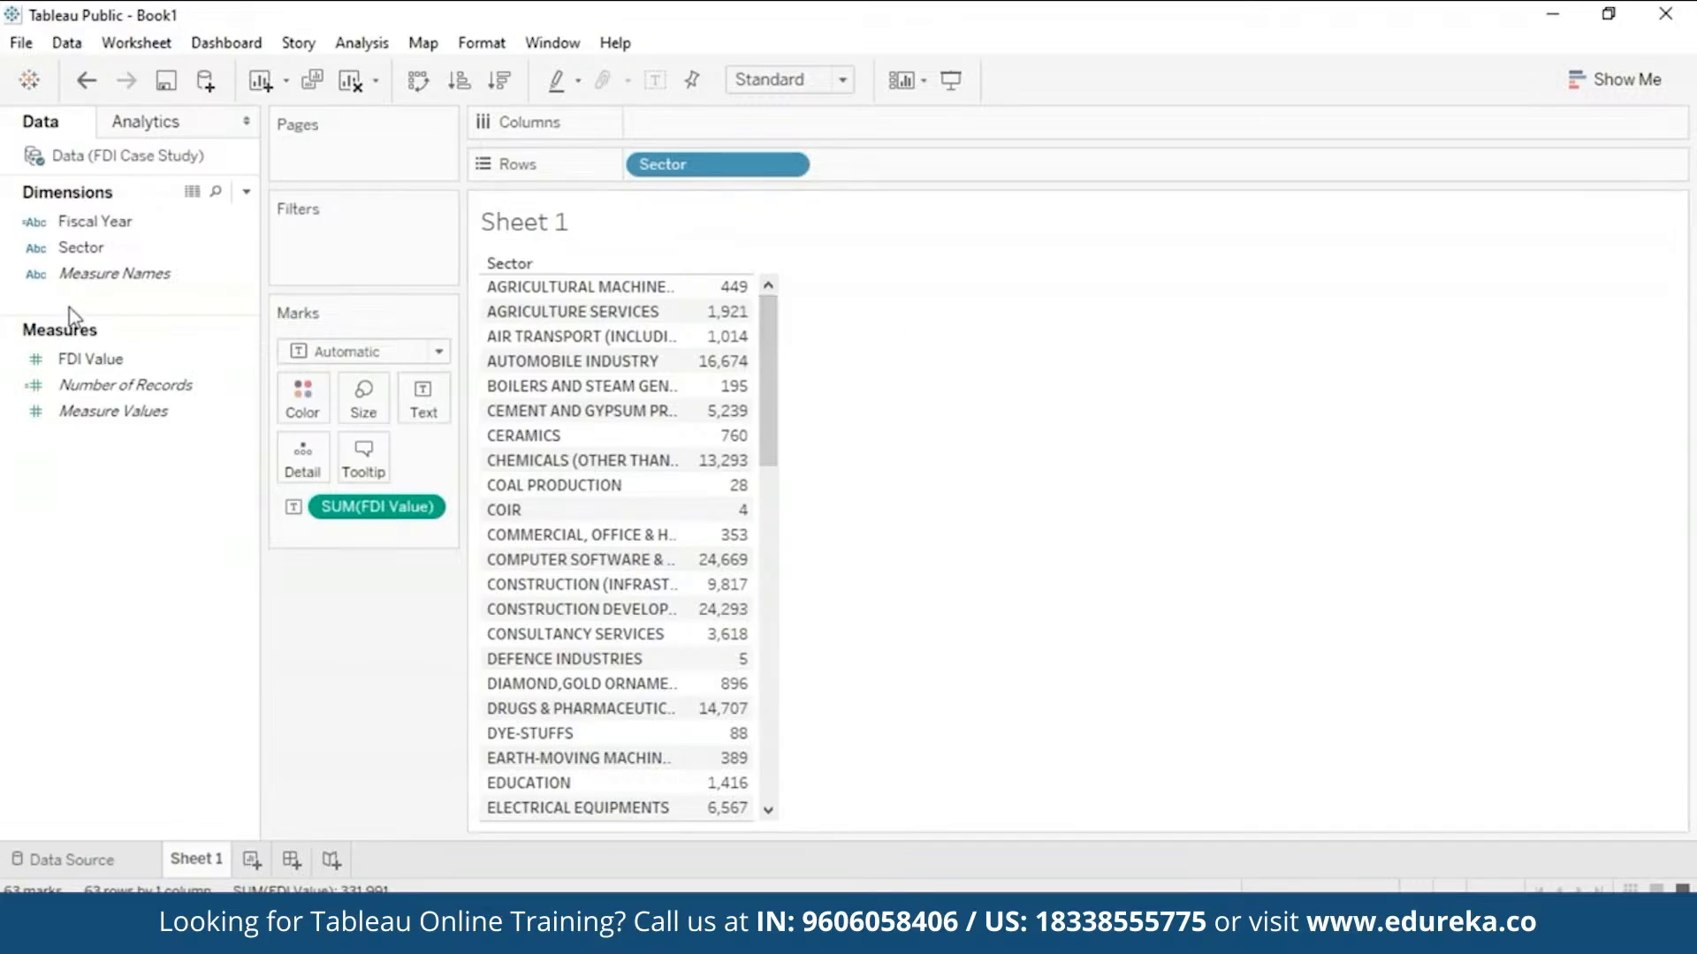
# - Filter the Sector table by Fiscal Year, keeping only 2016
pyautogui.click(107, 360)
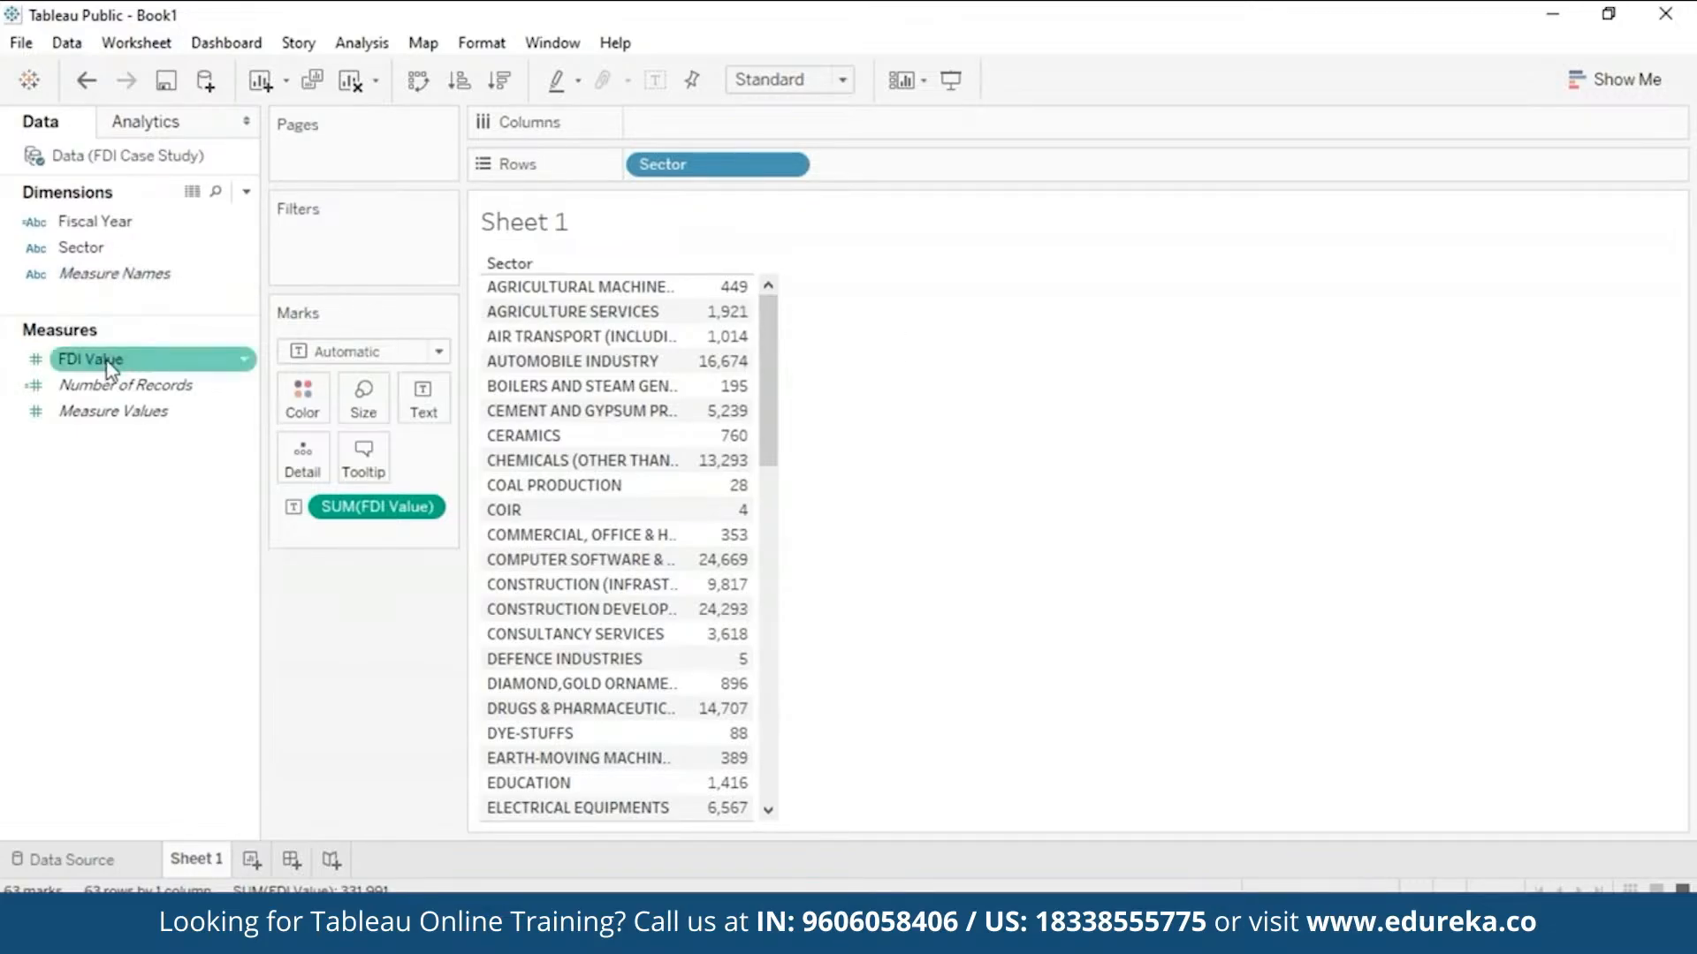
pyautogui.moveTo(115, 224); pyautogui.dragTo(346, 232)
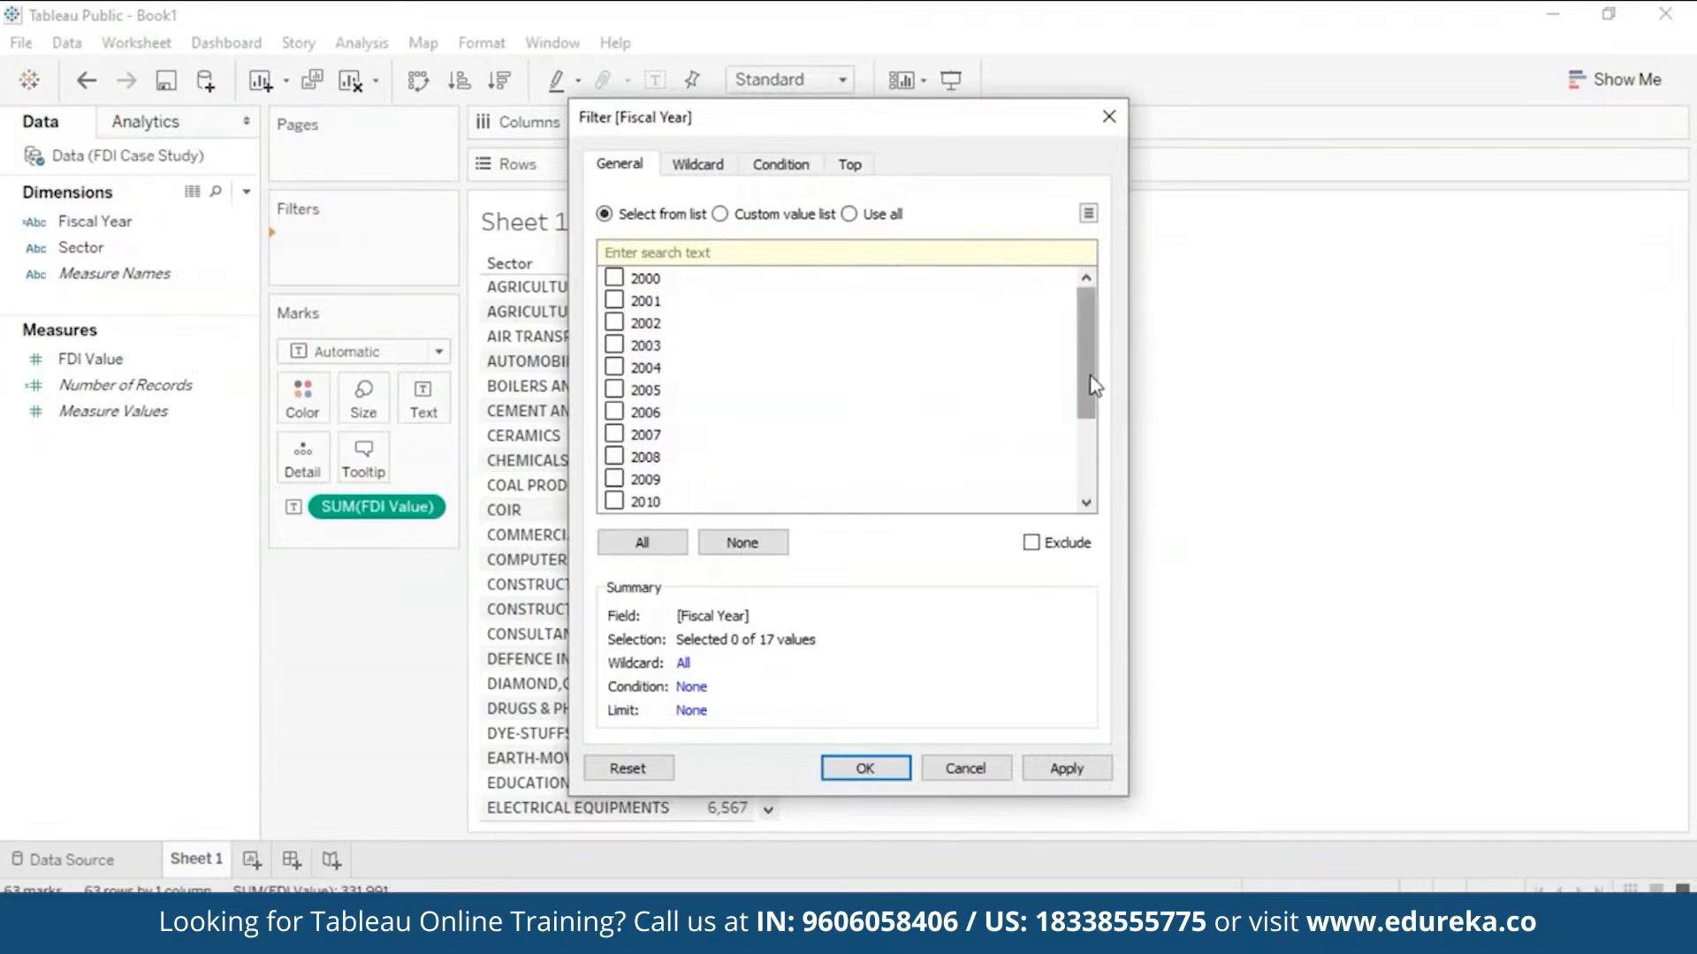
pyautogui.moveTo(1087, 385); pyautogui.dragTo(1091, 526)
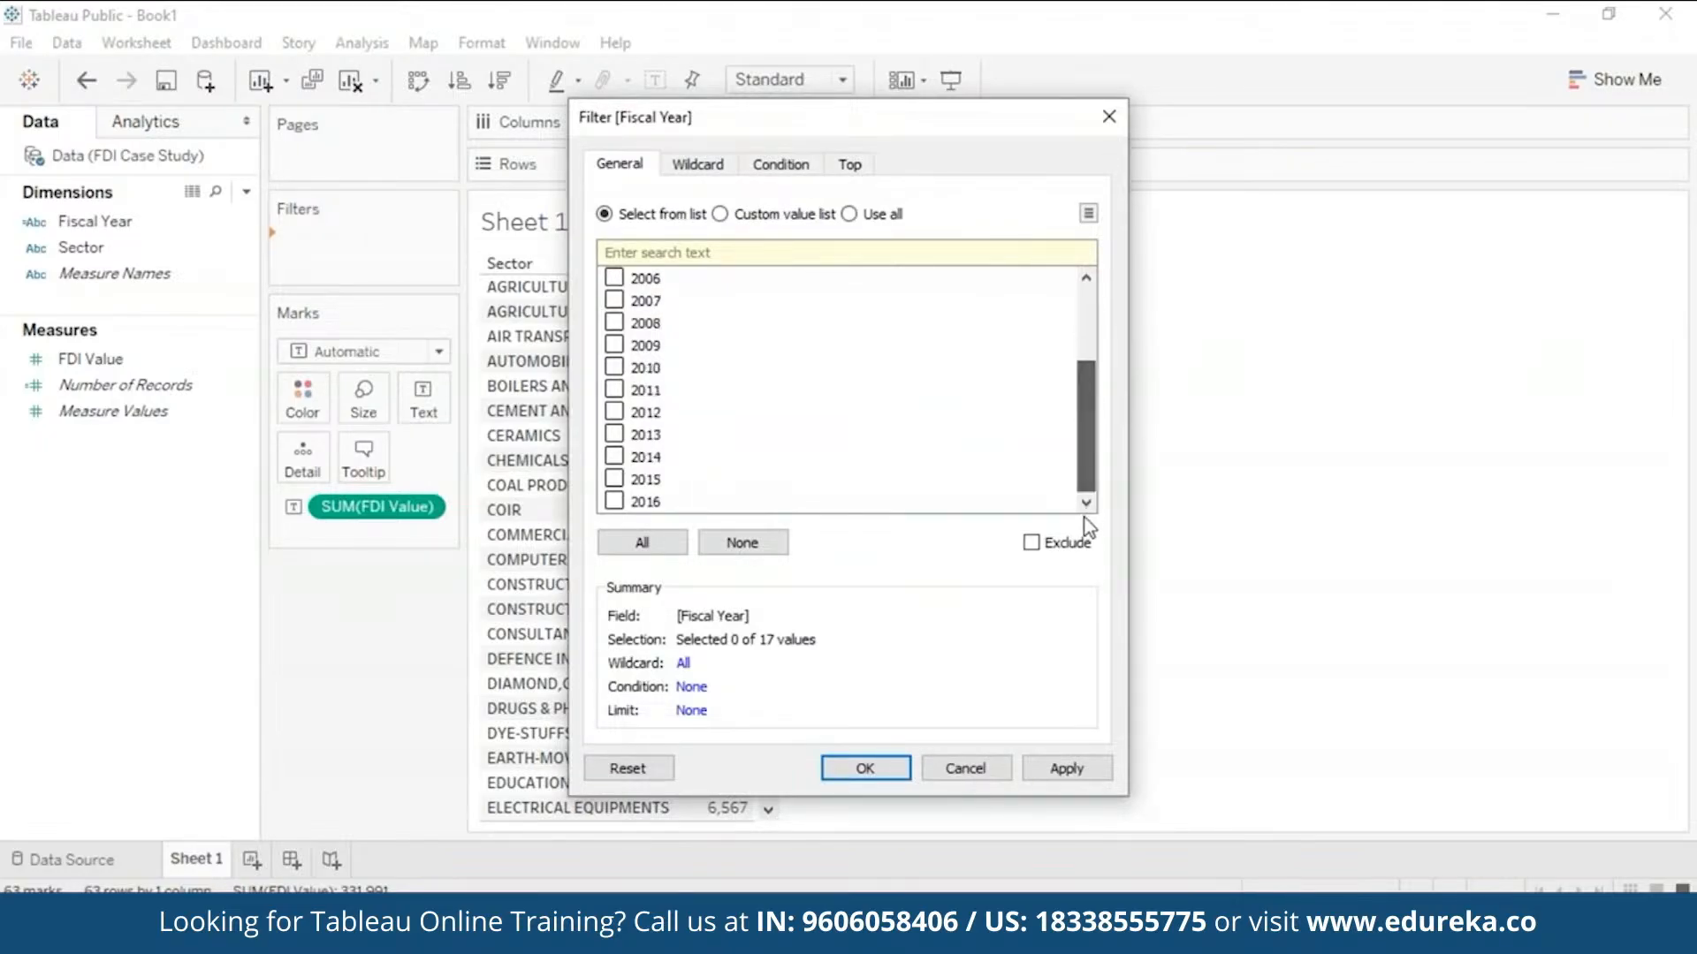
pyautogui.click(618, 505)
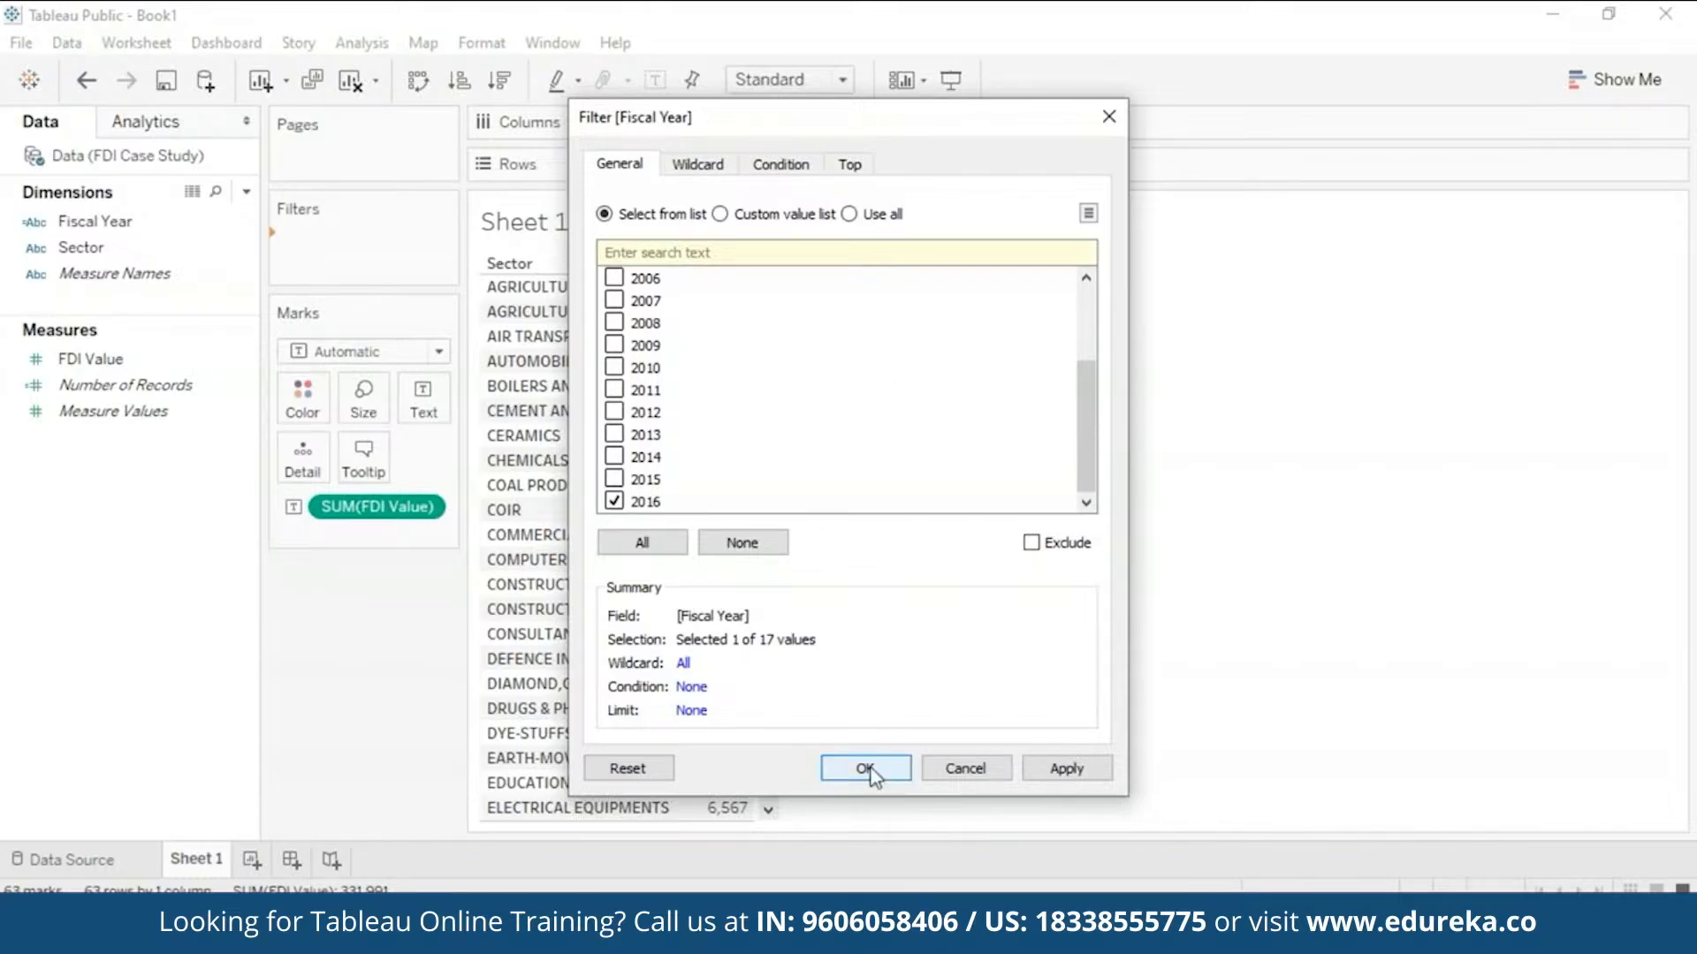
pyautogui.click(1066, 768)
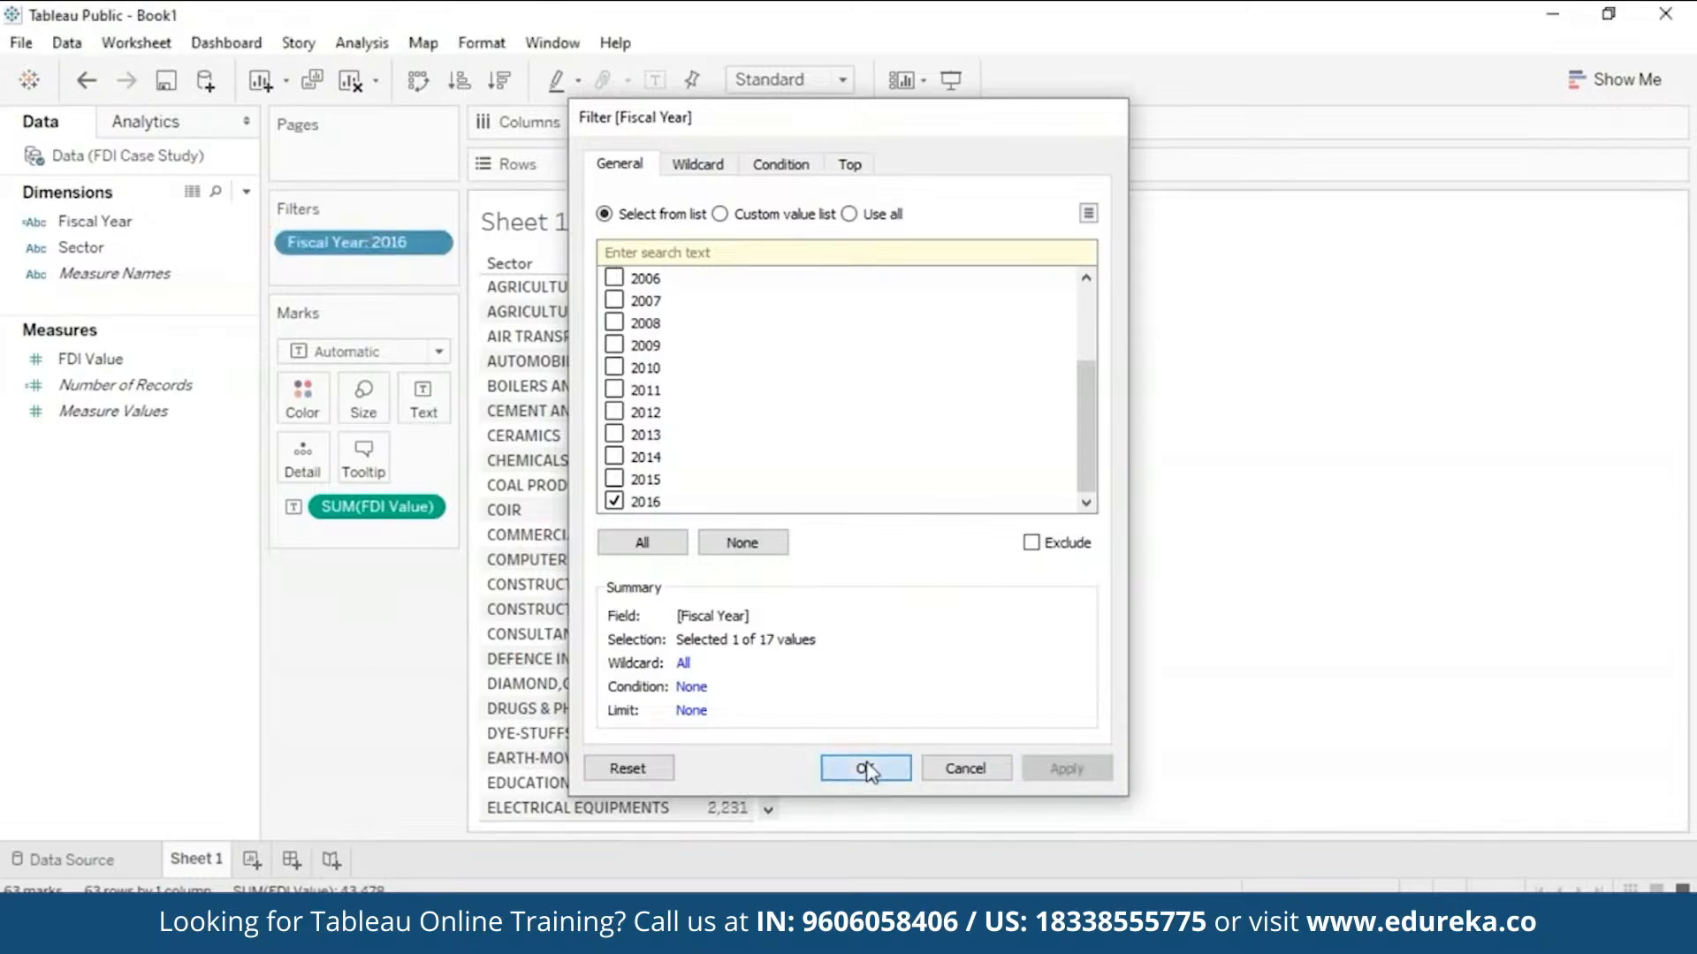
pyautogui.click(866, 769)
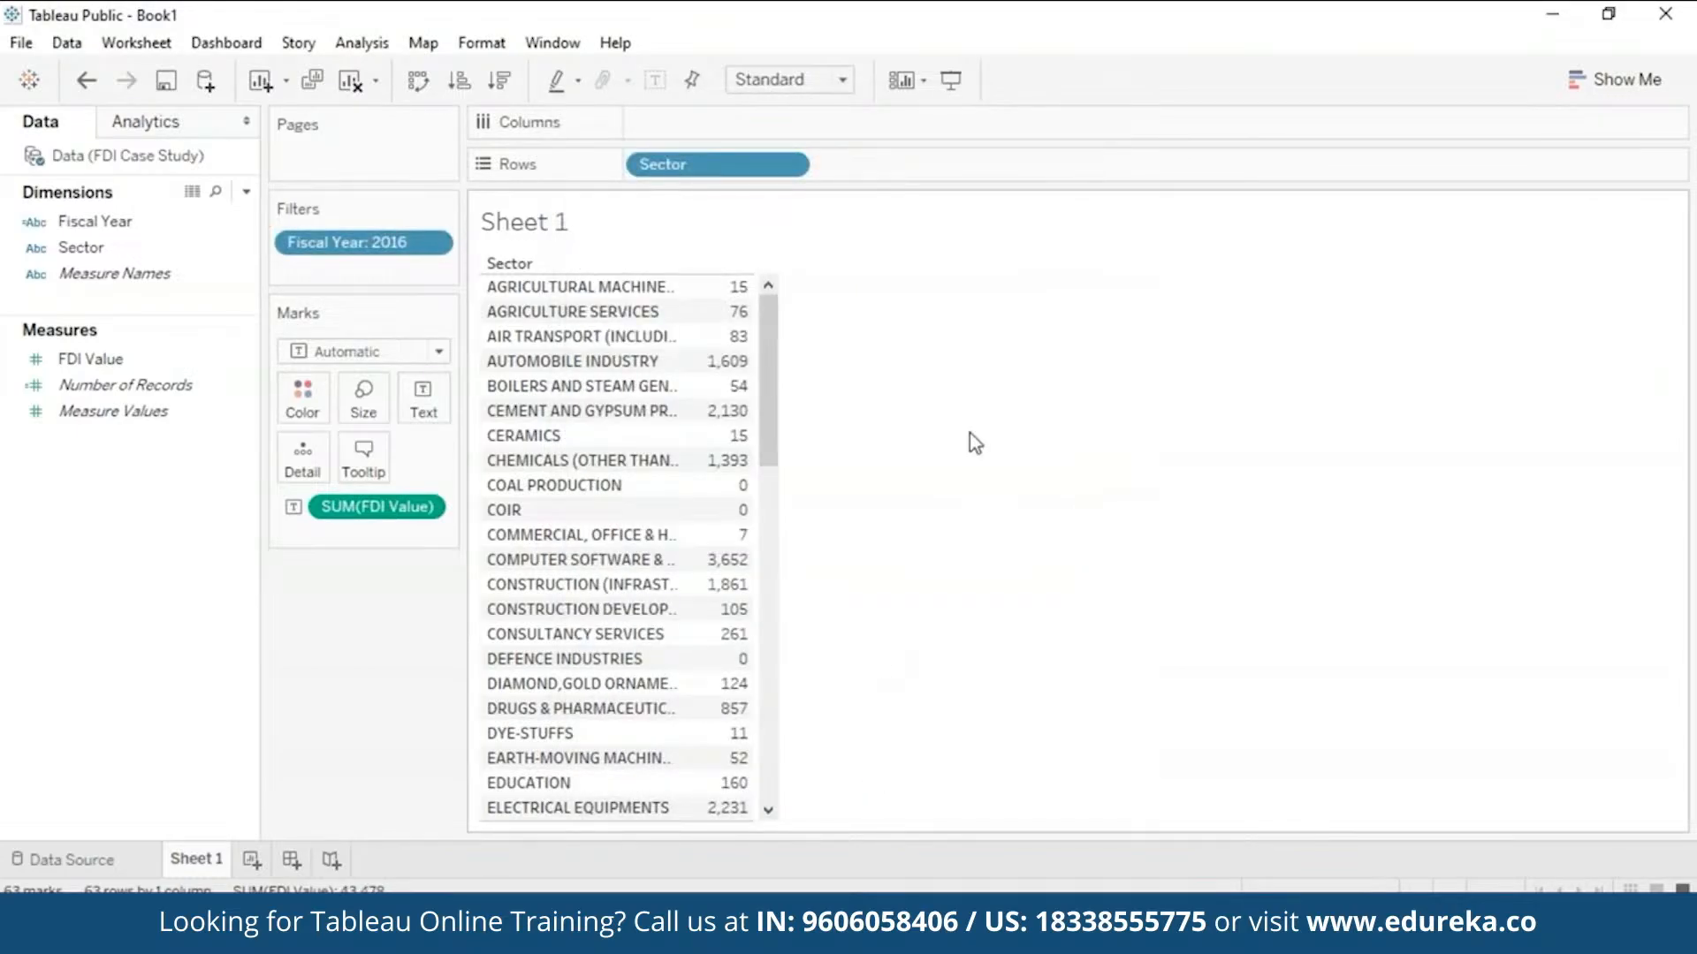
# - Sort the 2016 sector table by FDI Value descending and widen the Sector column to show full names
pyautogui.click(496, 84)
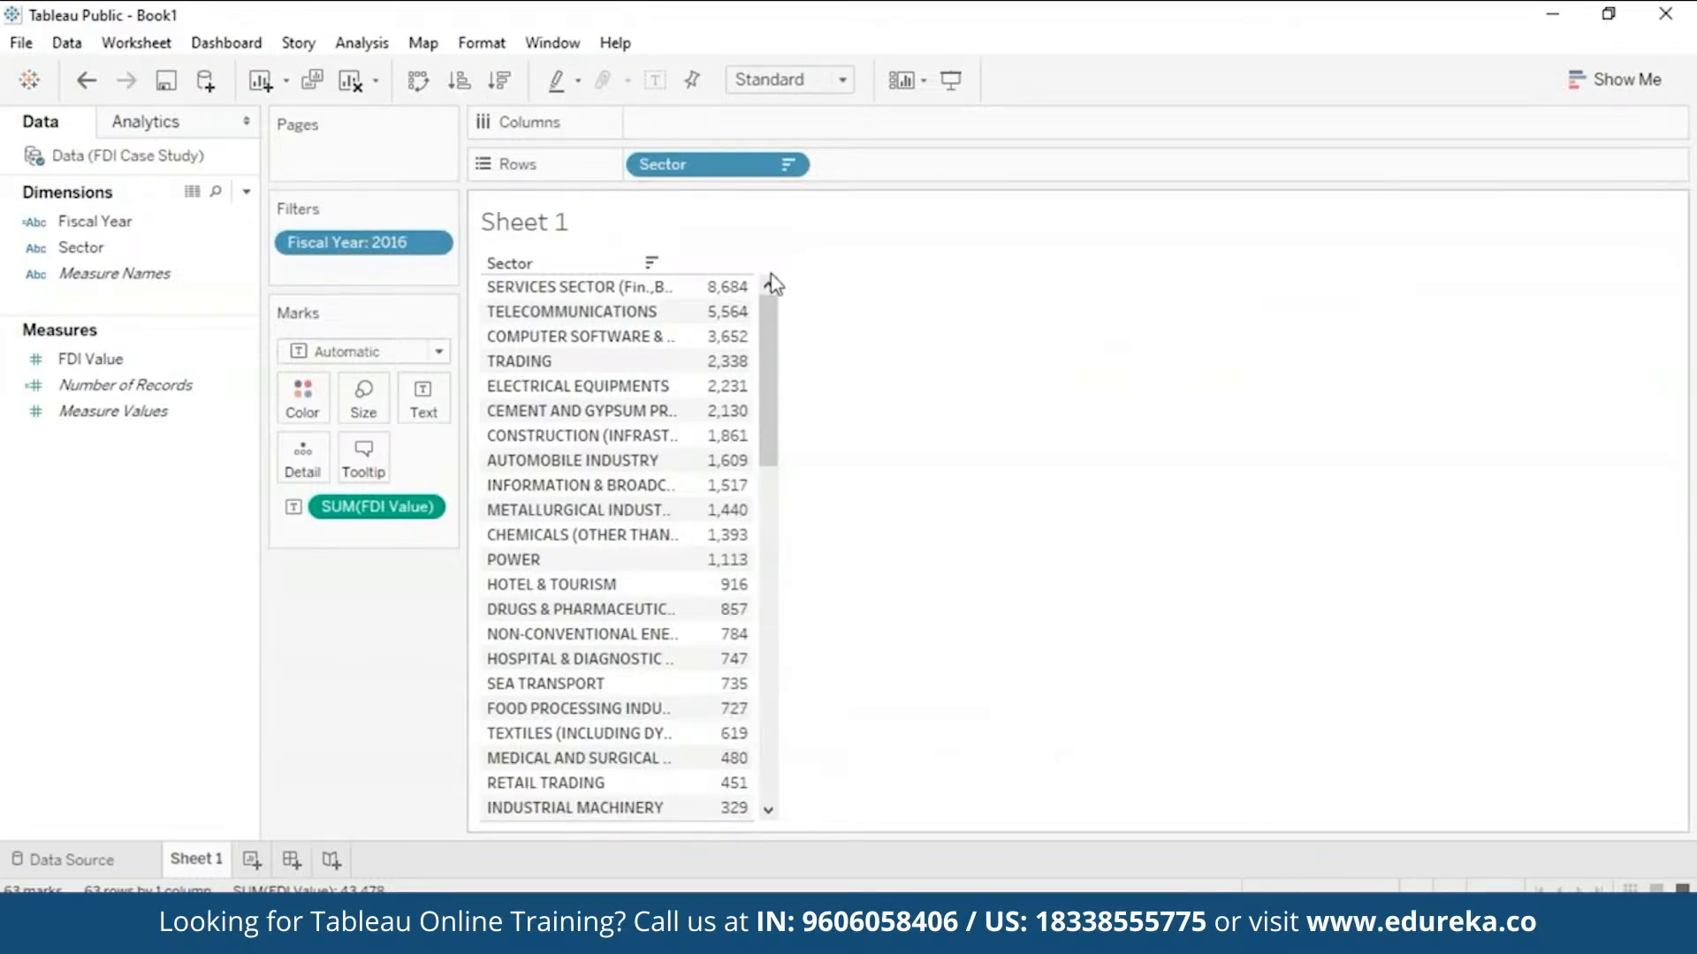
pyautogui.moveTo(685, 301); pyautogui.dragTo(871, 287)
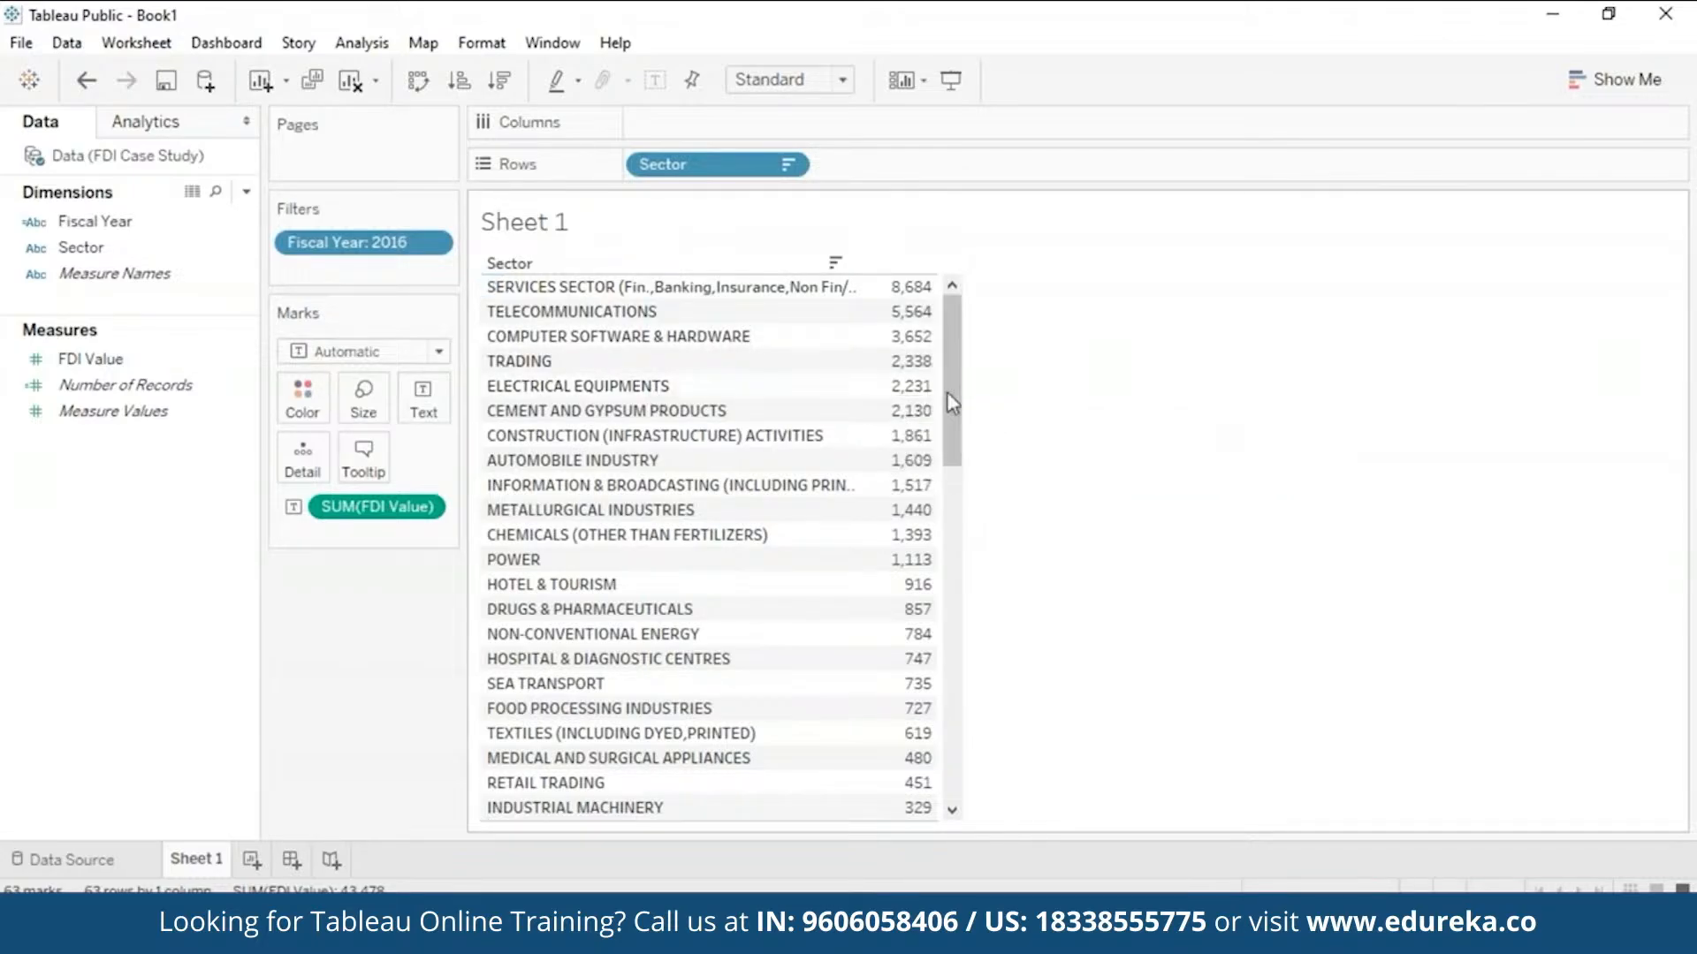
pyautogui.moveTo(946, 391); pyautogui.dragTo(962, 809)
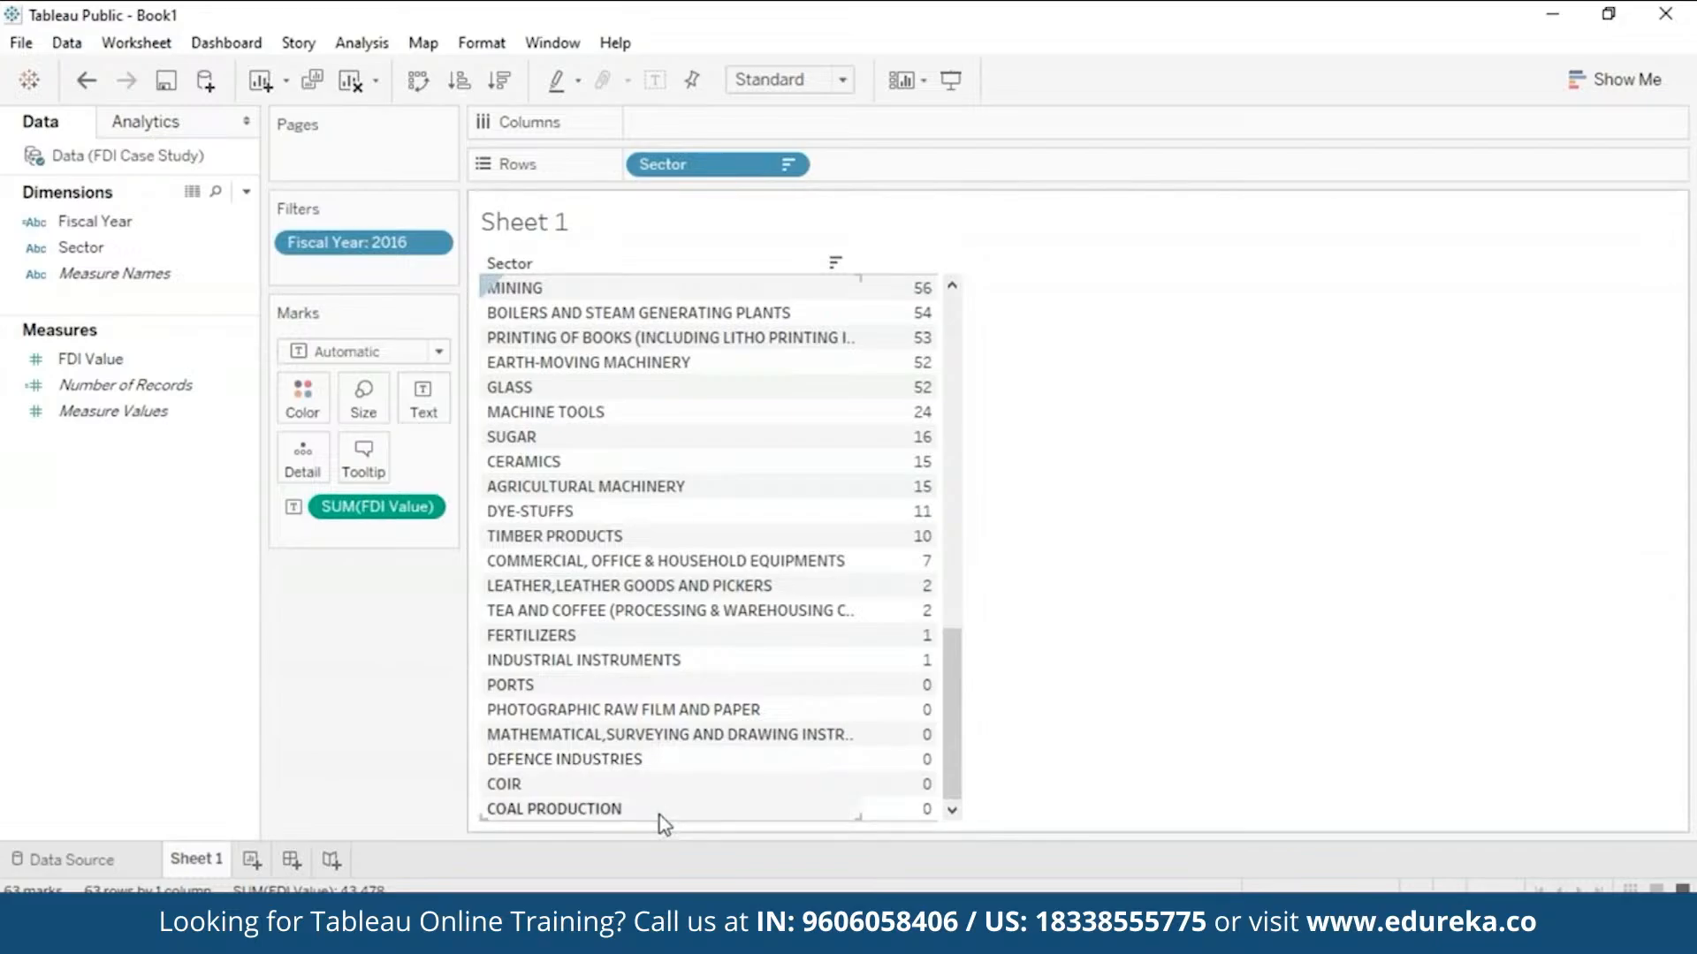
pyautogui.moveTo(954, 698); pyautogui.dragTo(984, 333)
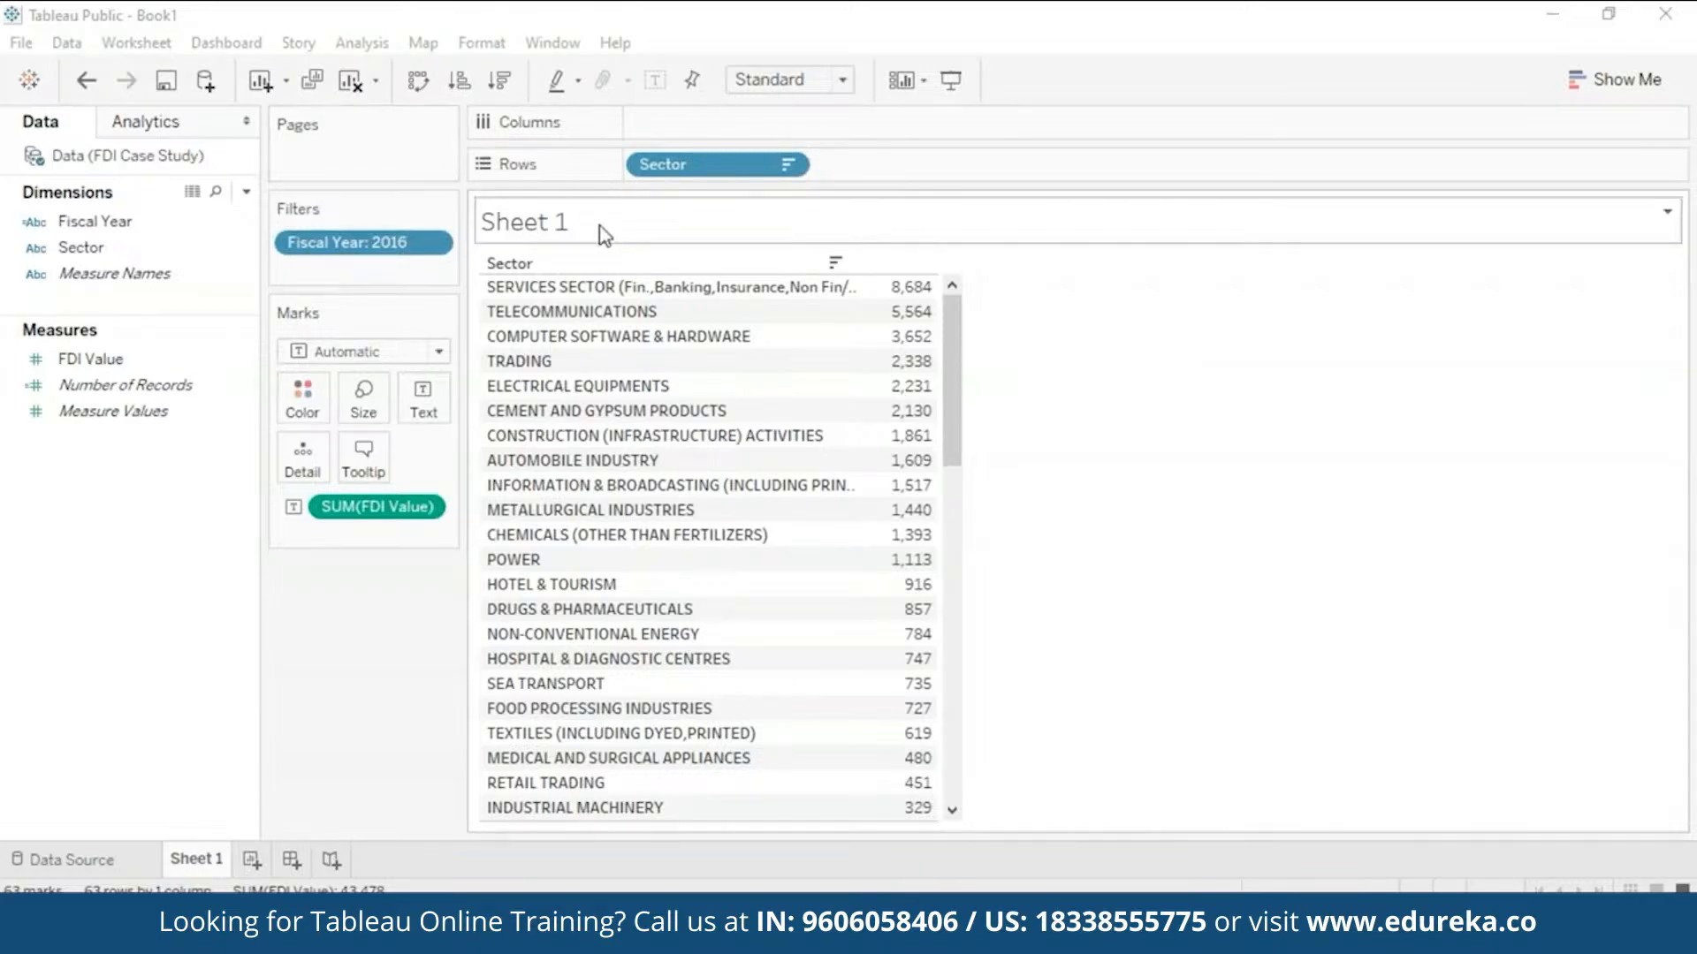
# - Edit the Fiscal Year: 2016 filter and select all 17 years on the General tab
pyautogui.click(432, 243)
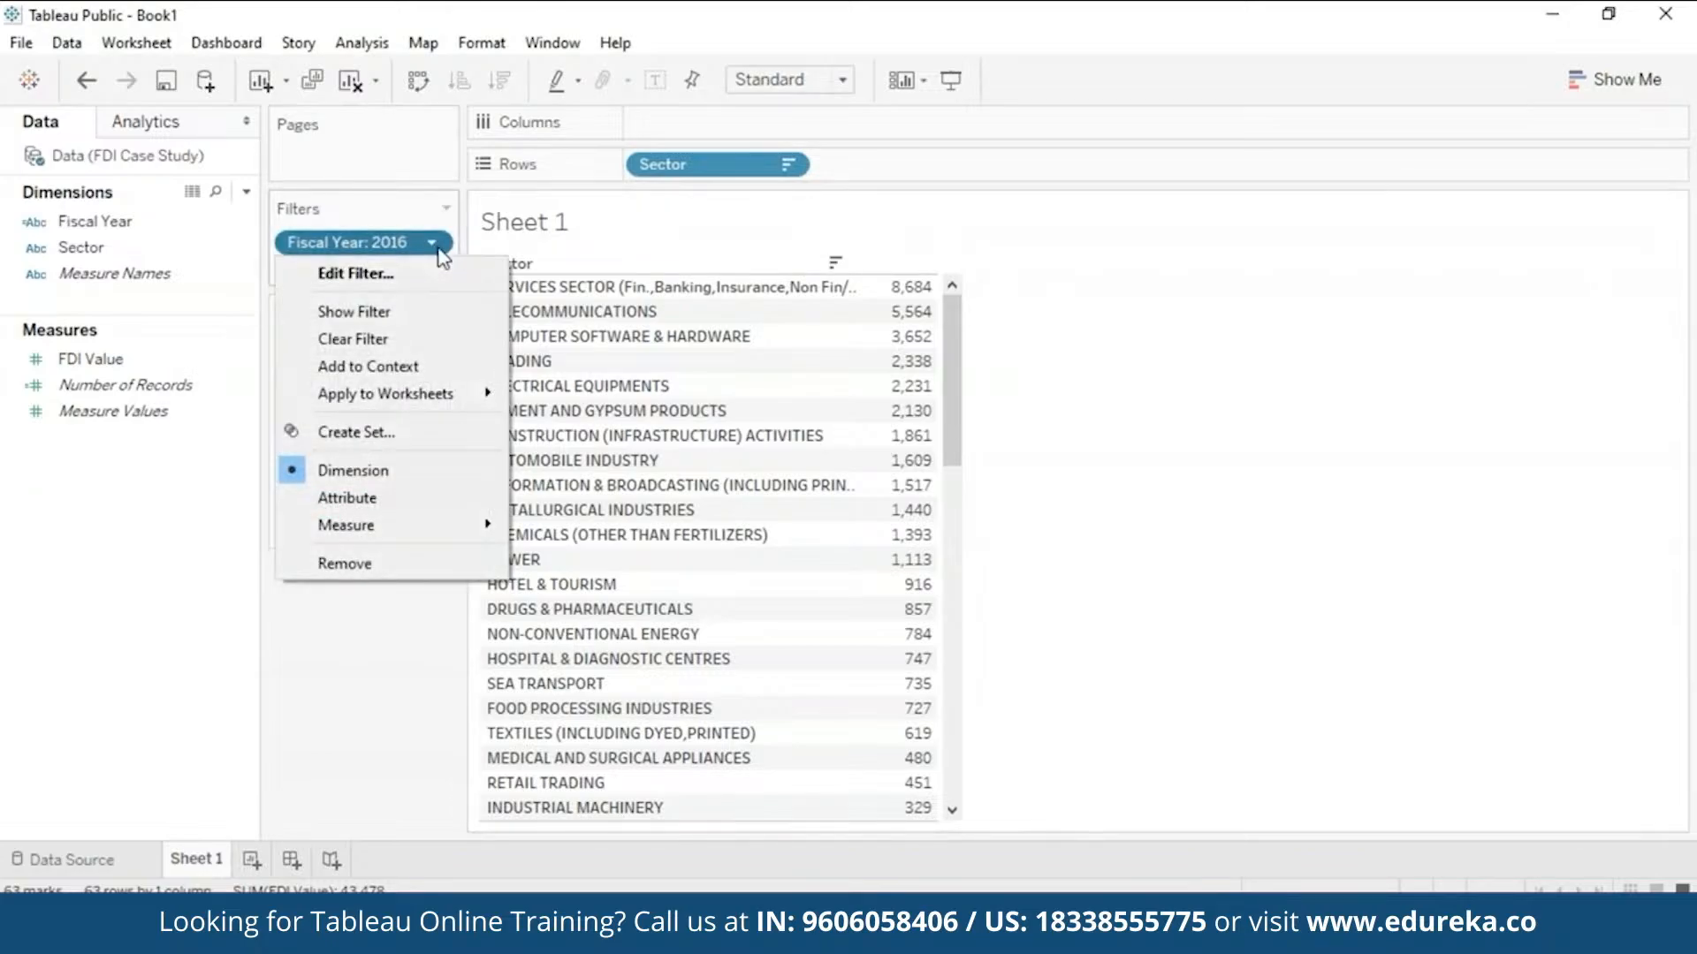
pyautogui.click(425, 272)
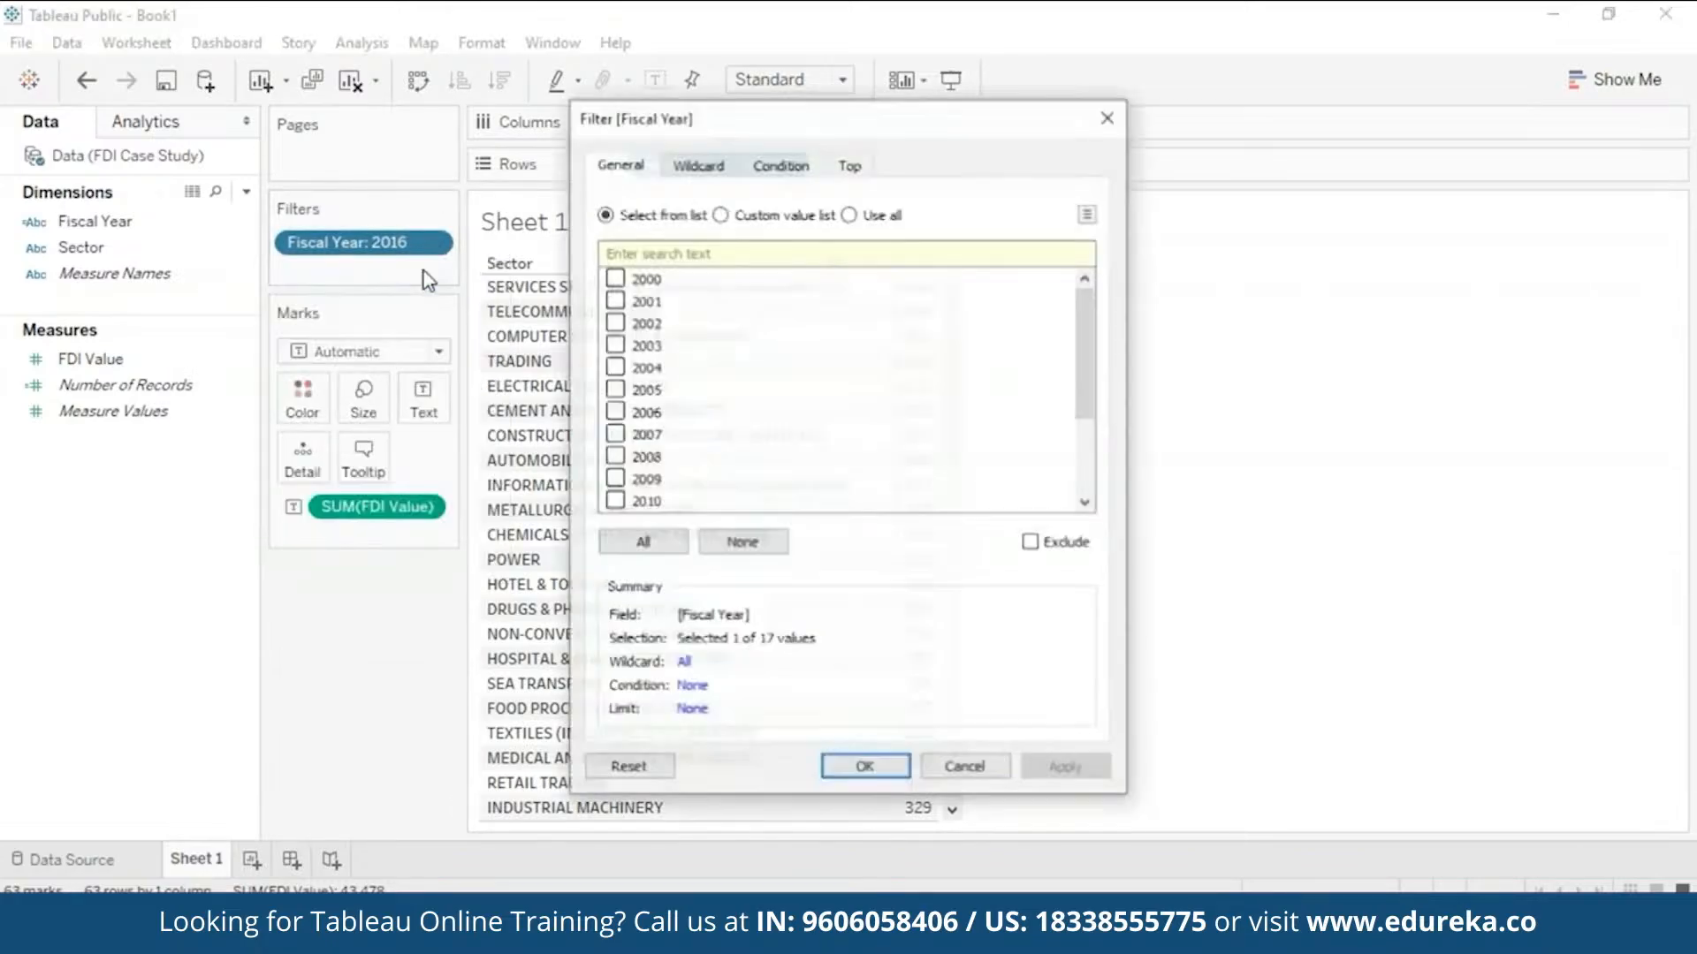
pyautogui.click(661, 541)
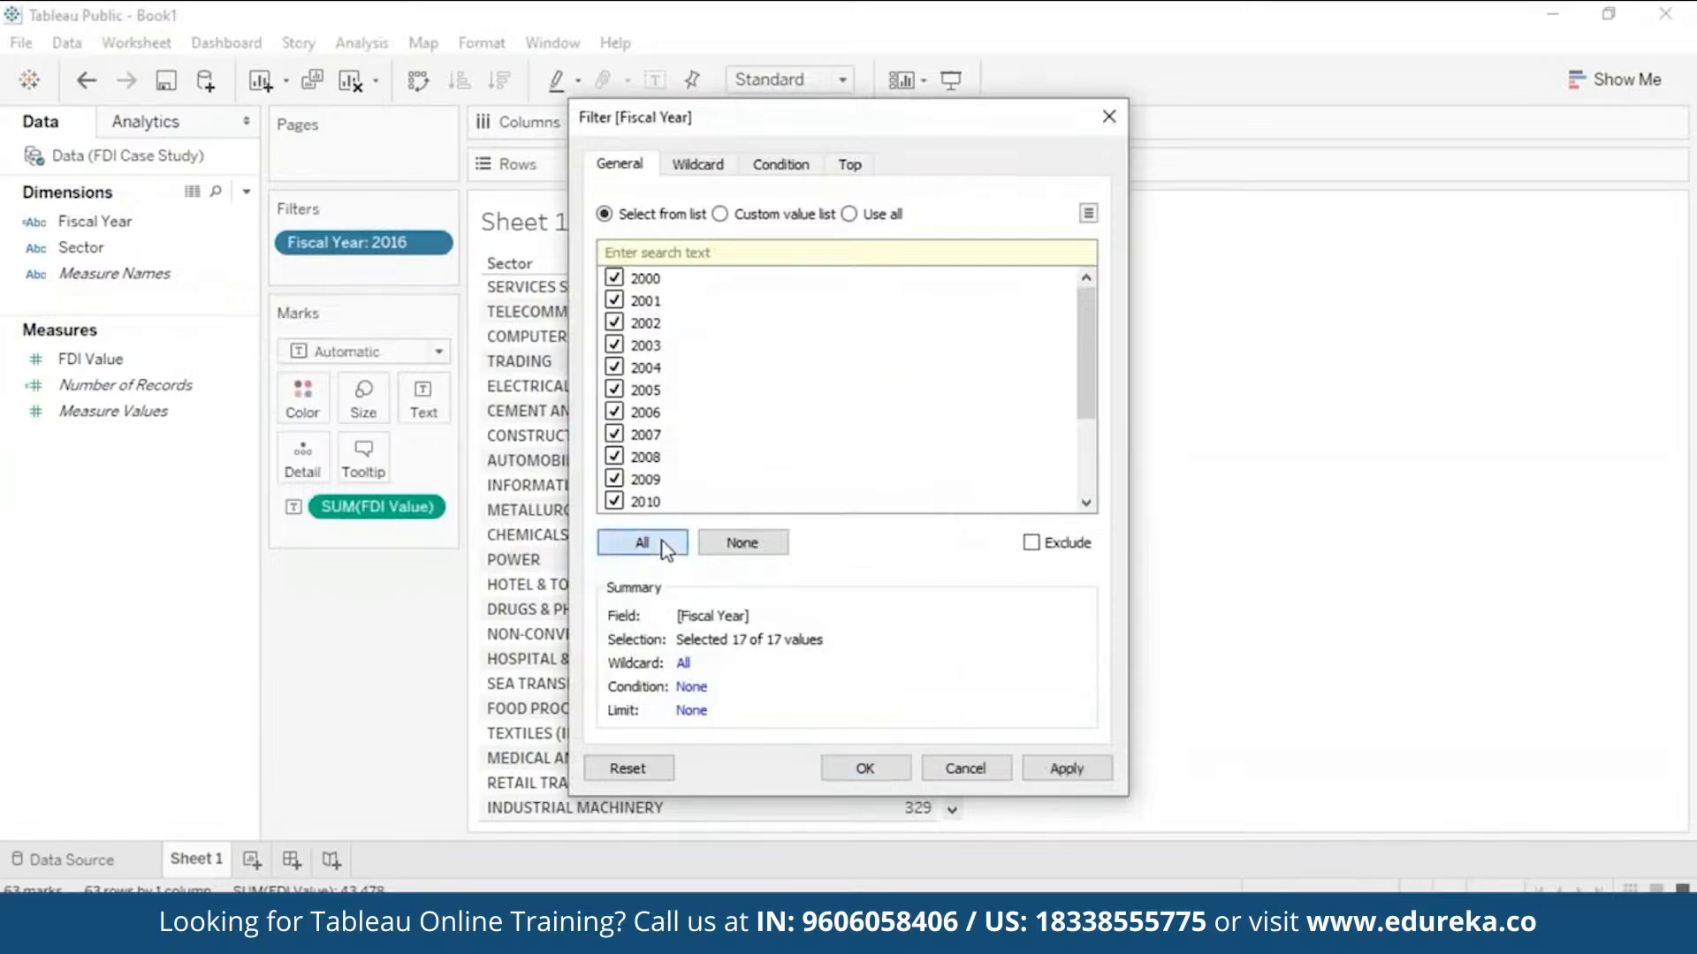
pyautogui.moveTo(1086, 353); pyautogui.dragTo(870, 155)
# - Filter Fiscal Year to the Top 5 years by maximum FDI Value instead of 2016 only
pyautogui.click(853, 162)
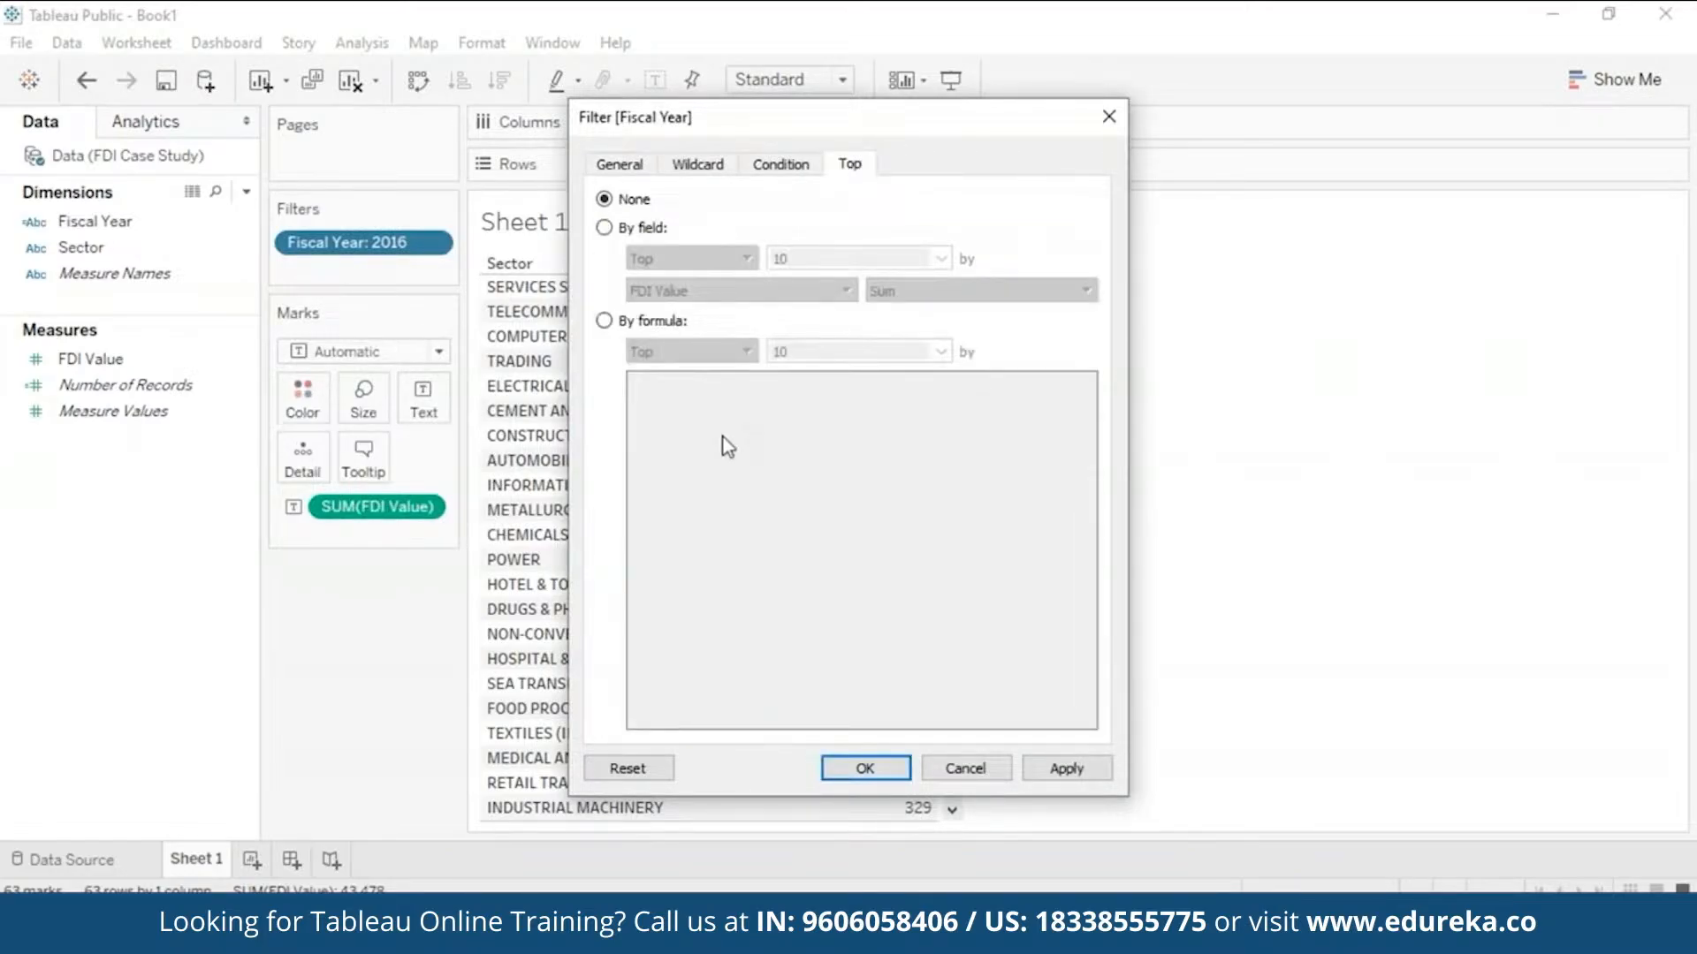
pyautogui.click(605, 228)
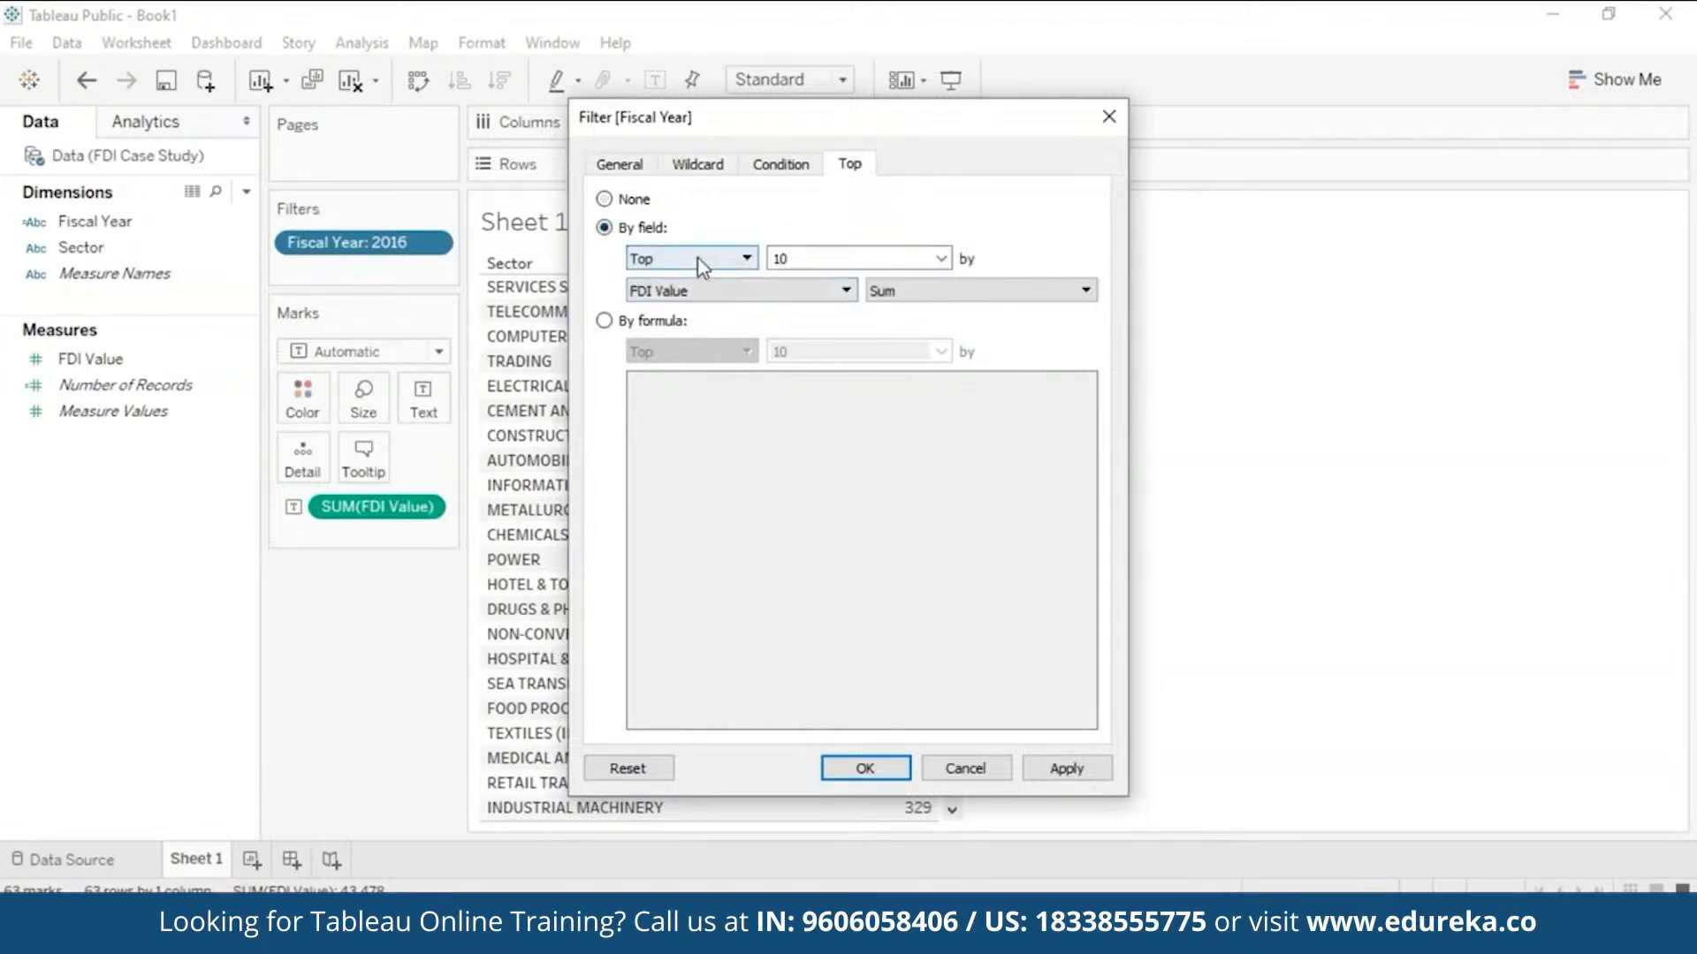
pyautogui.click(778, 259)
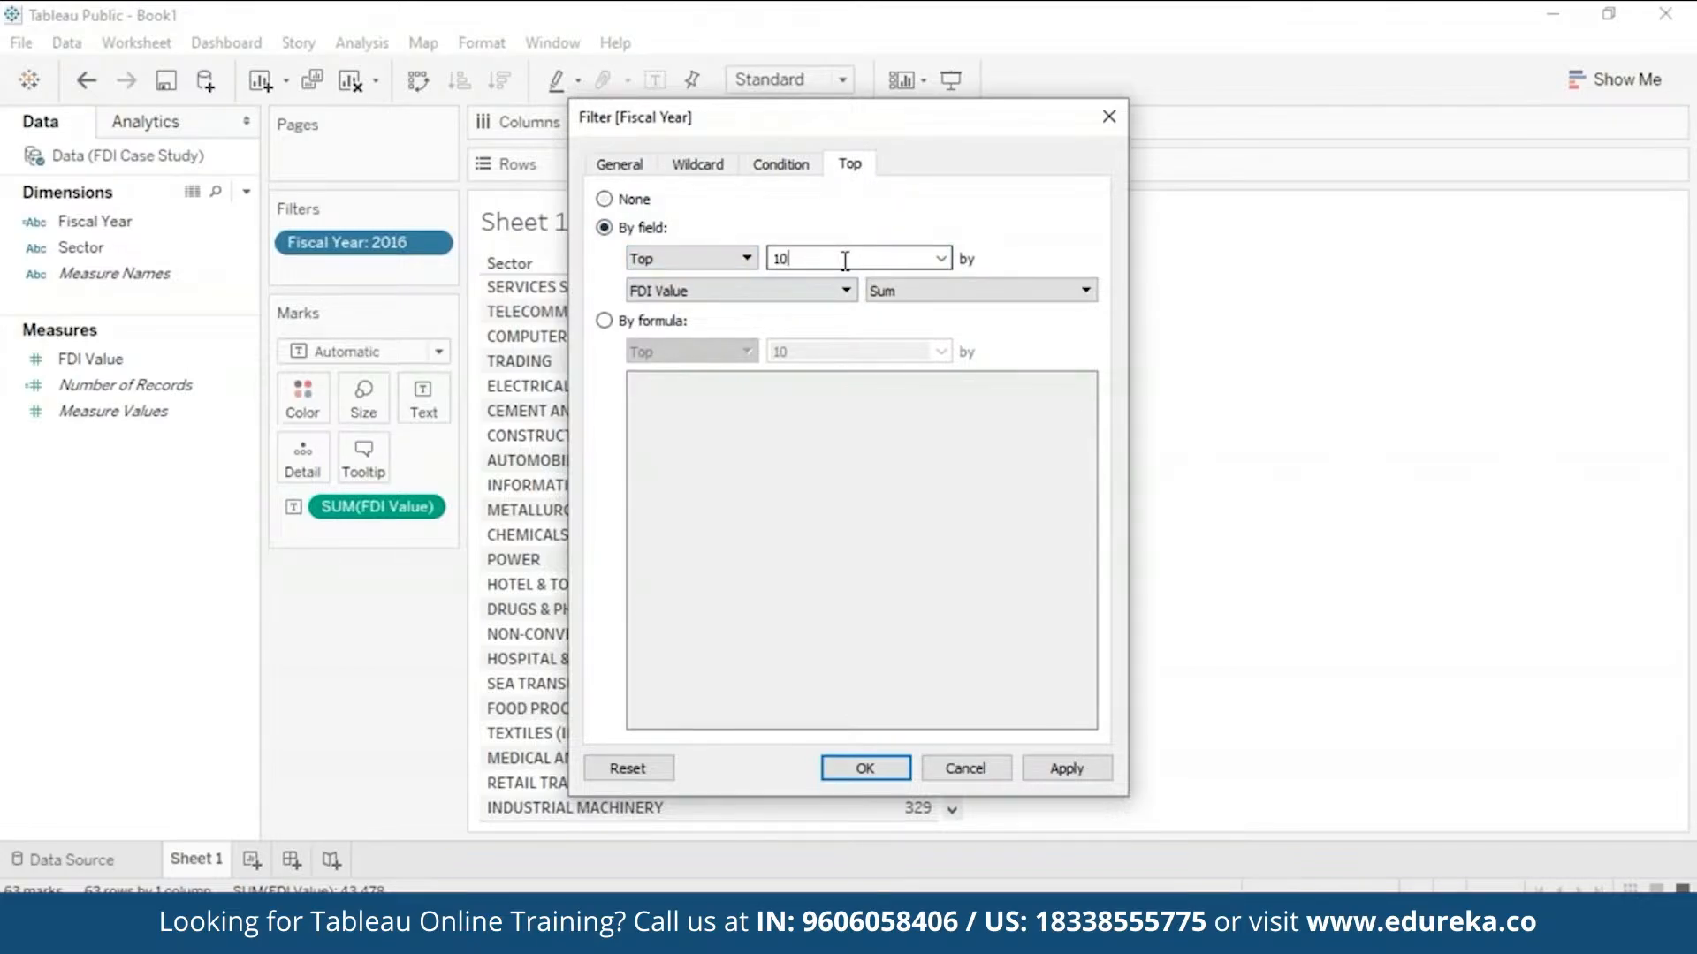
pyautogui.press('BackSpace')
pyautogui.press('BackSpace')
pyautogui.write('5')
pyautogui.click(1069, 291)
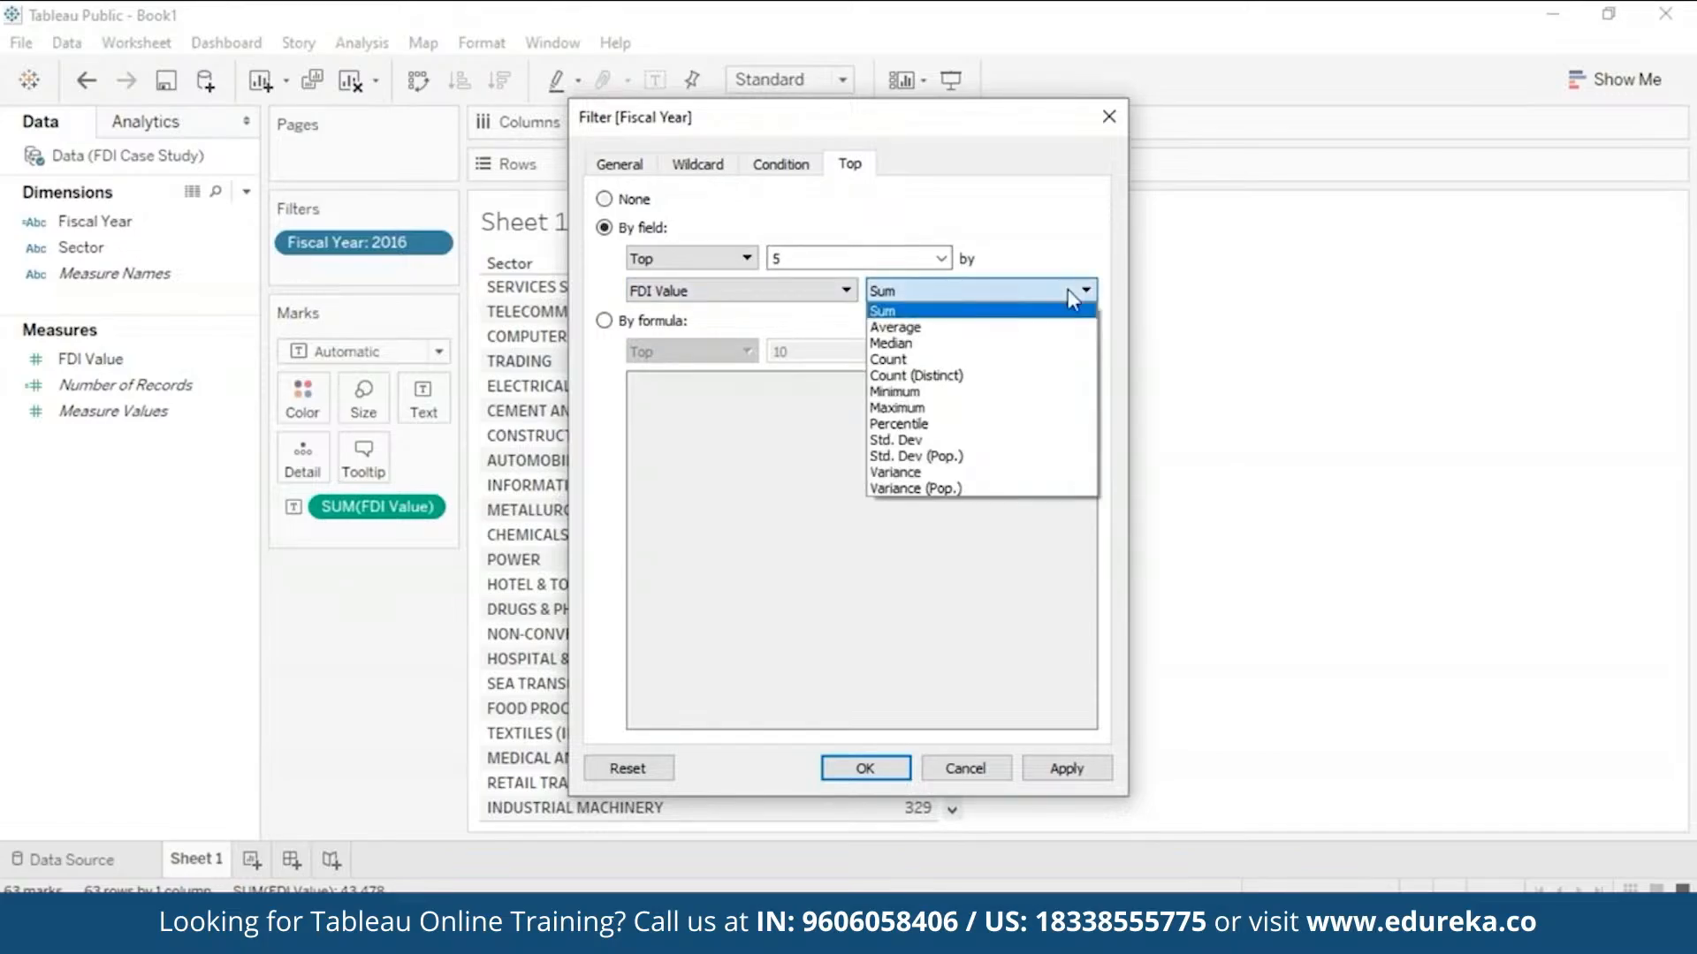
pyautogui.click(1062, 408)
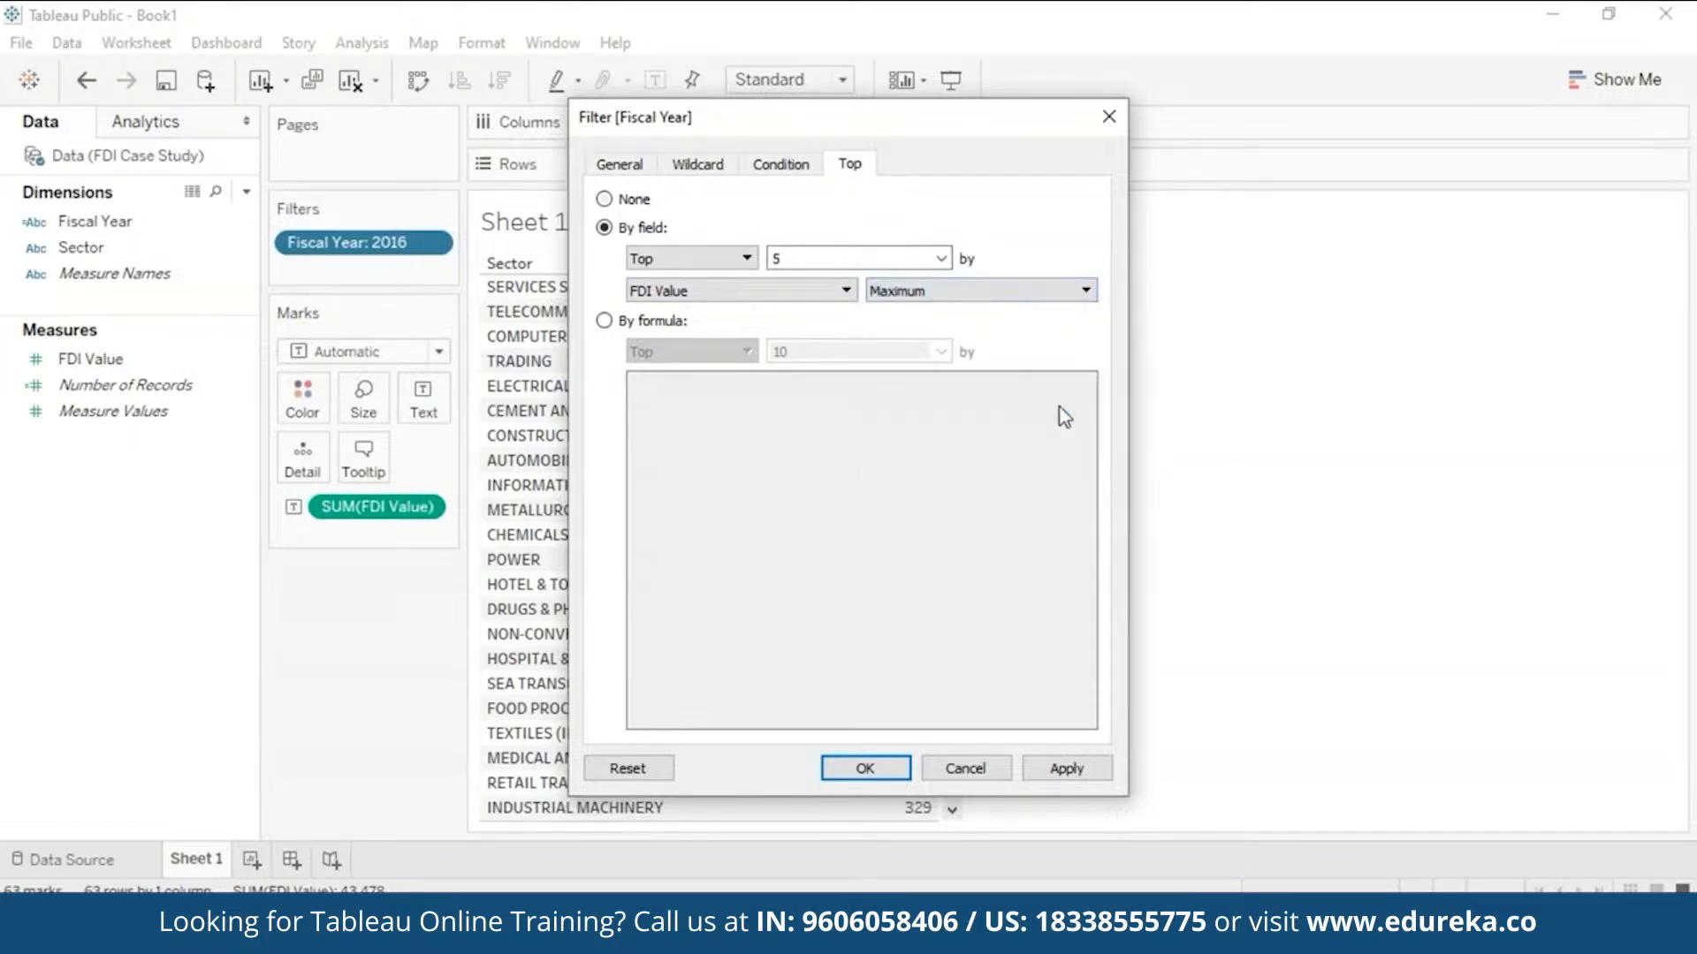
pyautogui.moveTo(975, 130); pyautogui.dragTo(1298, 141)
pyautogui.click(1414, 786)
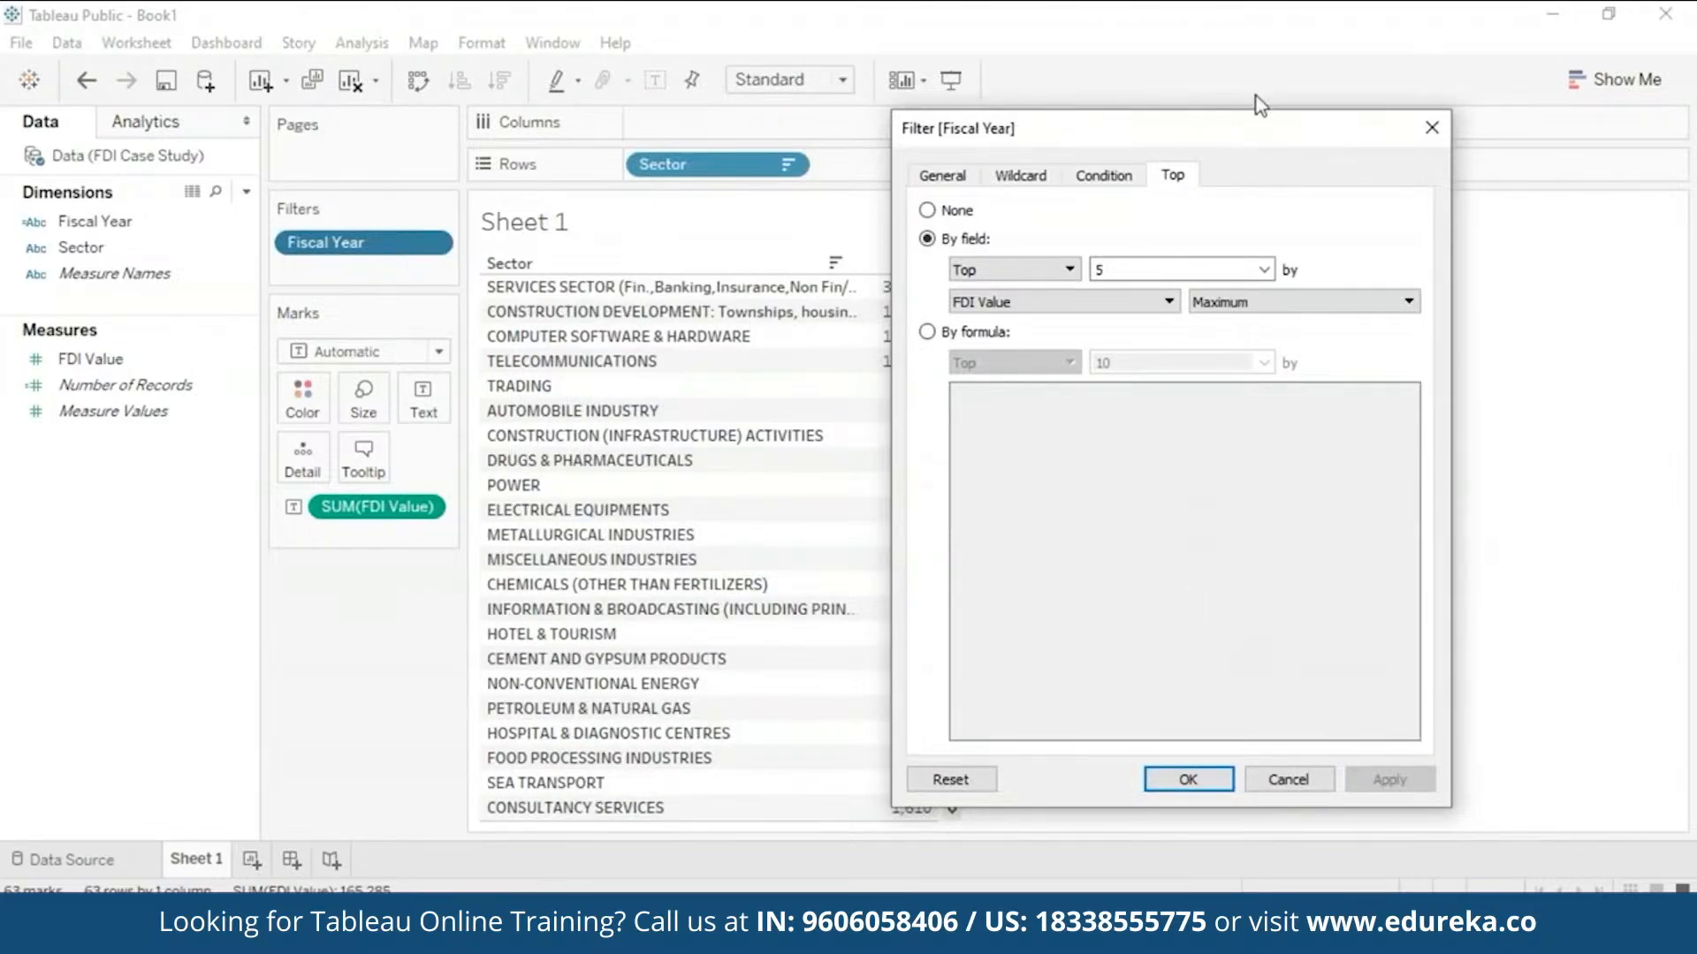
pyautogui.moveTo(1242, 141); pyautogui.dragTo(1340, 52)
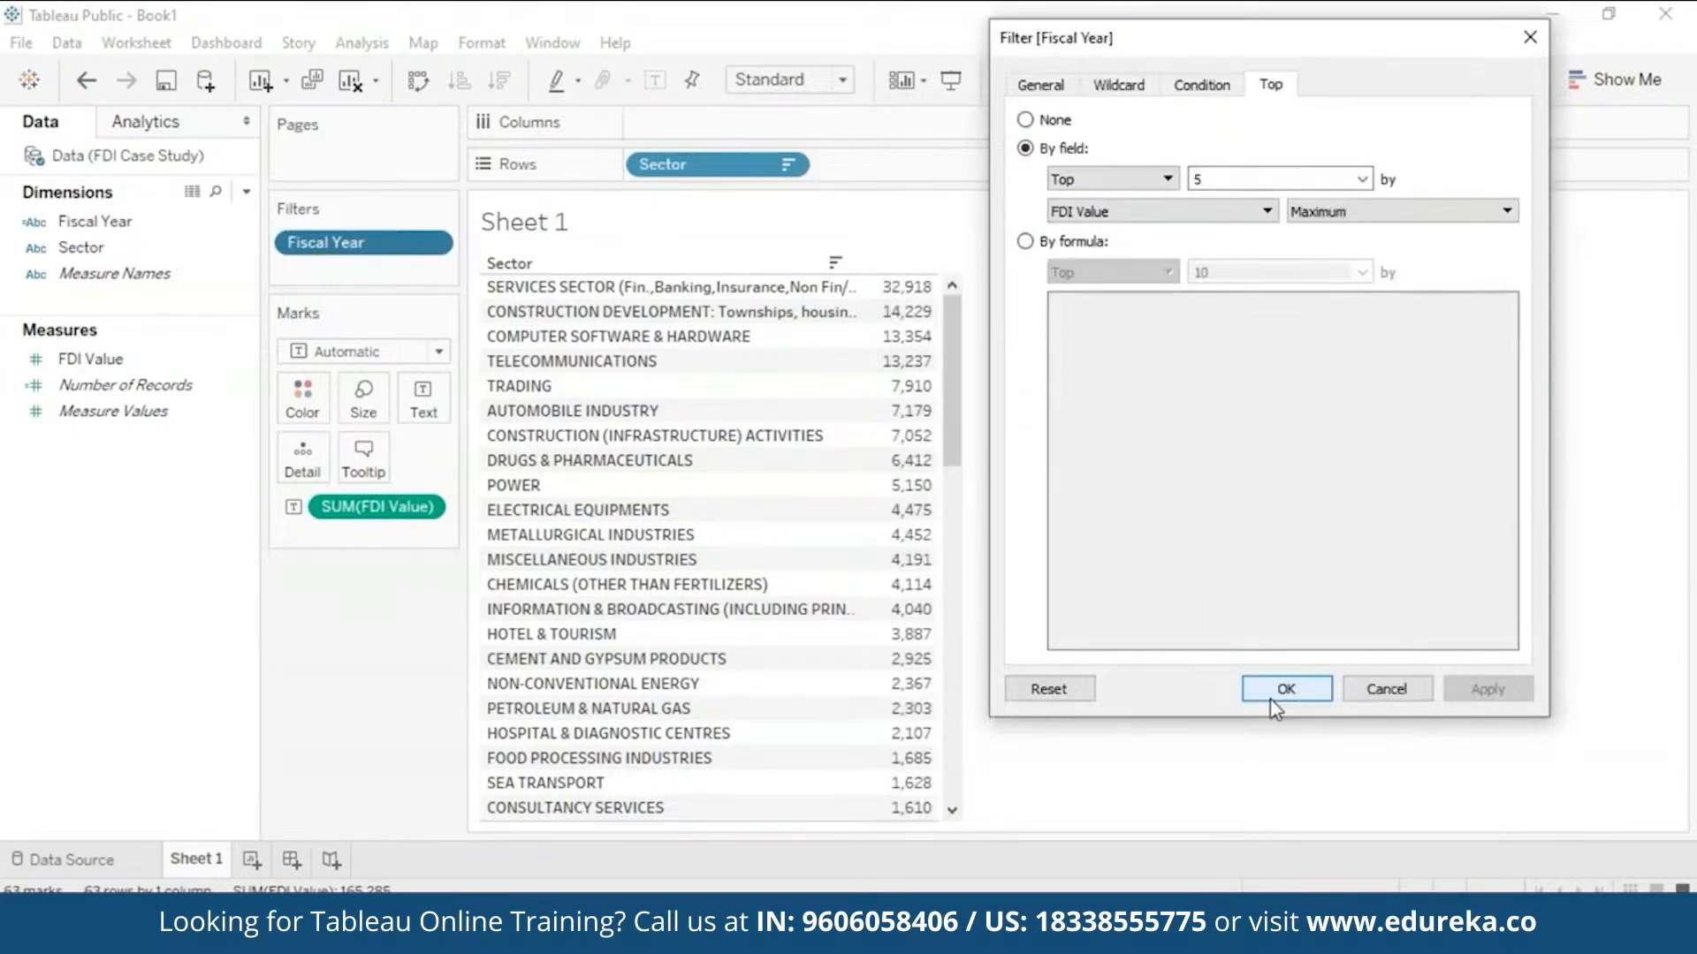
pyautogui.click(1276, 694)
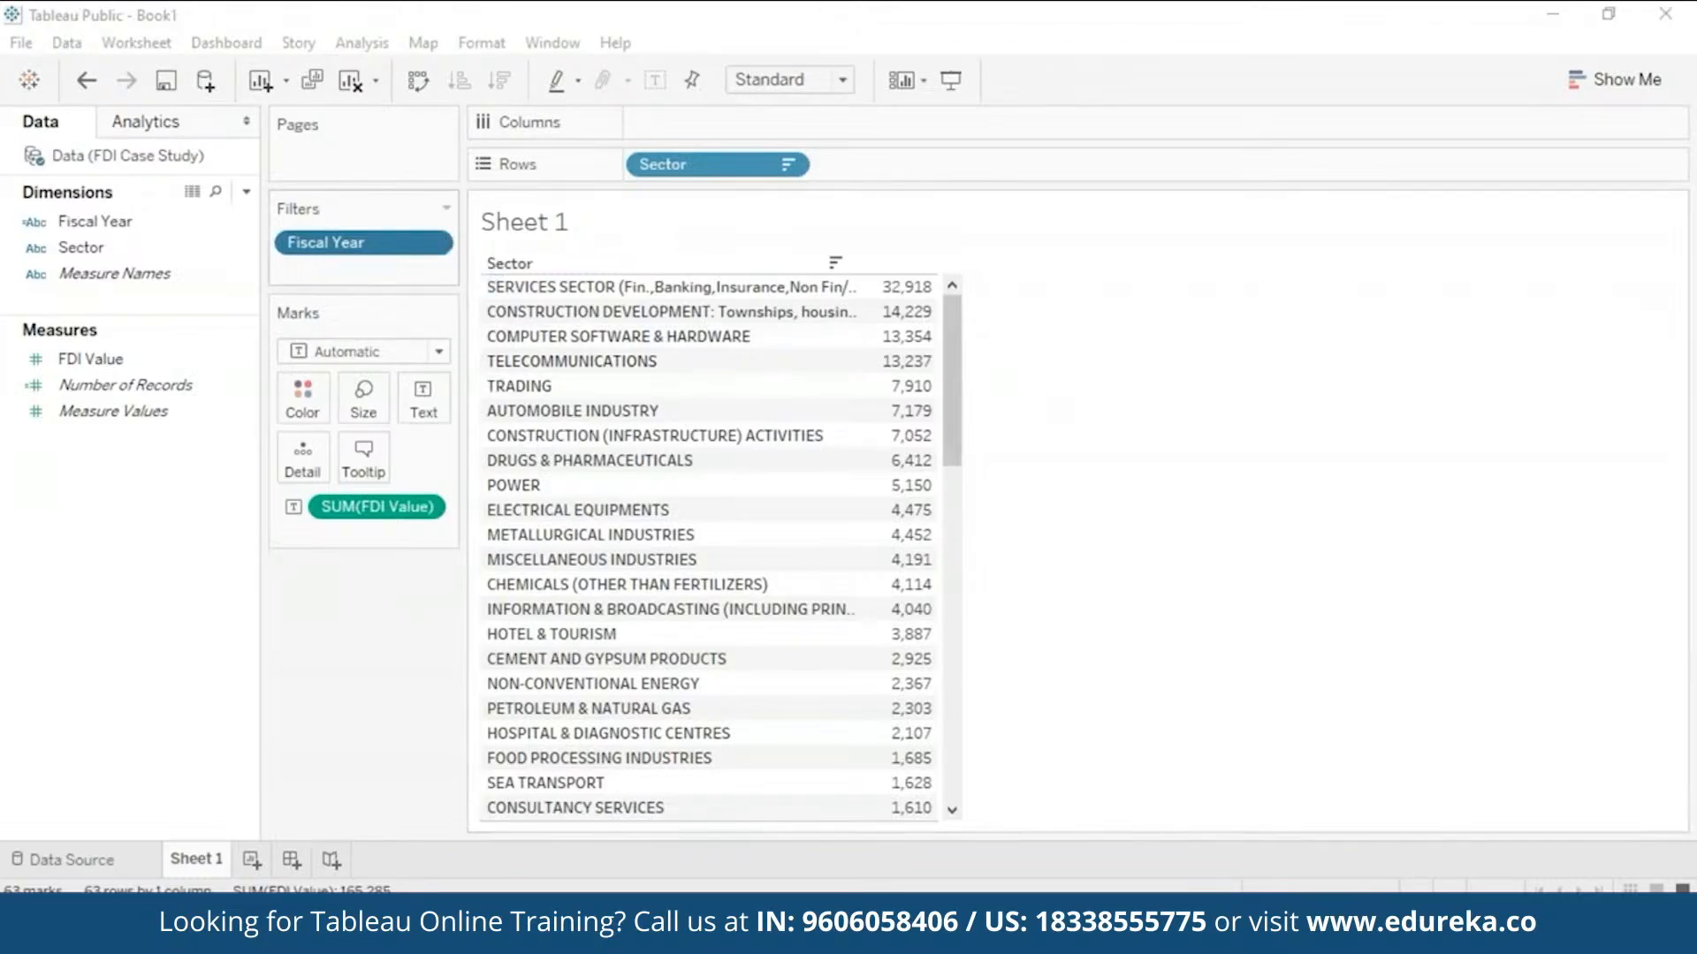
pyautogui.click(174, 261)
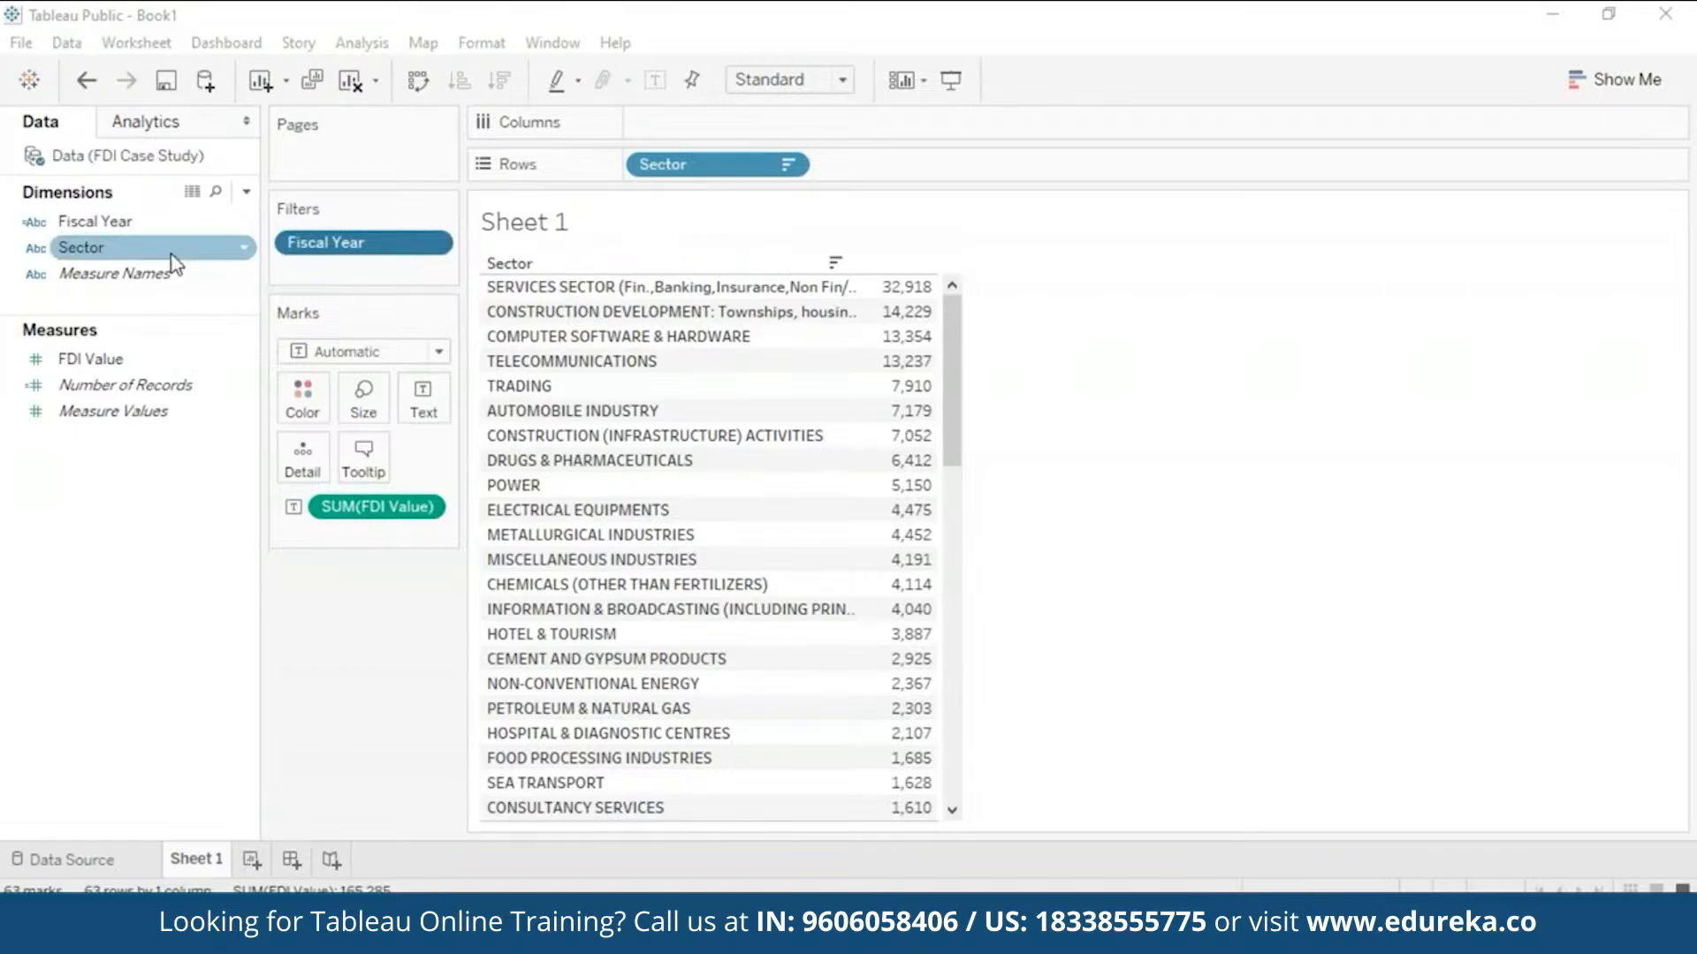
# - Add a Sector filter keeping the Top 5 sectors ranked by maximum FDI Value
pyautogui.moveTo(177, 265); pyautogui.dragTo(395, 288)
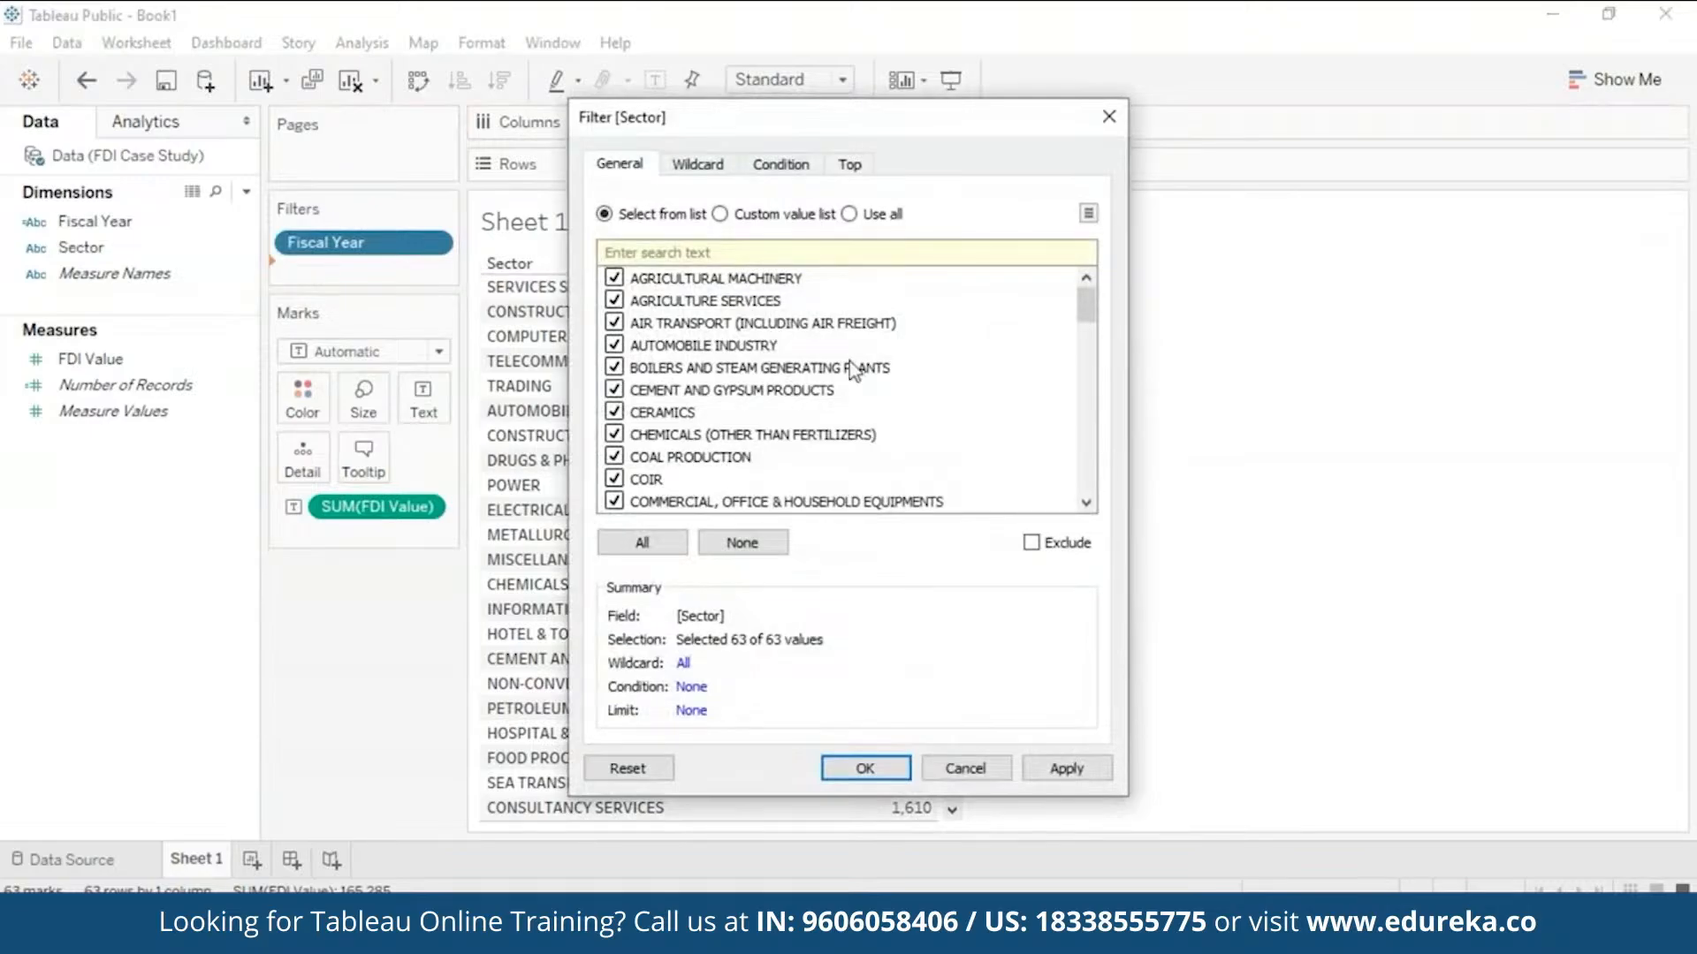
pyautogui.click(851, 164)
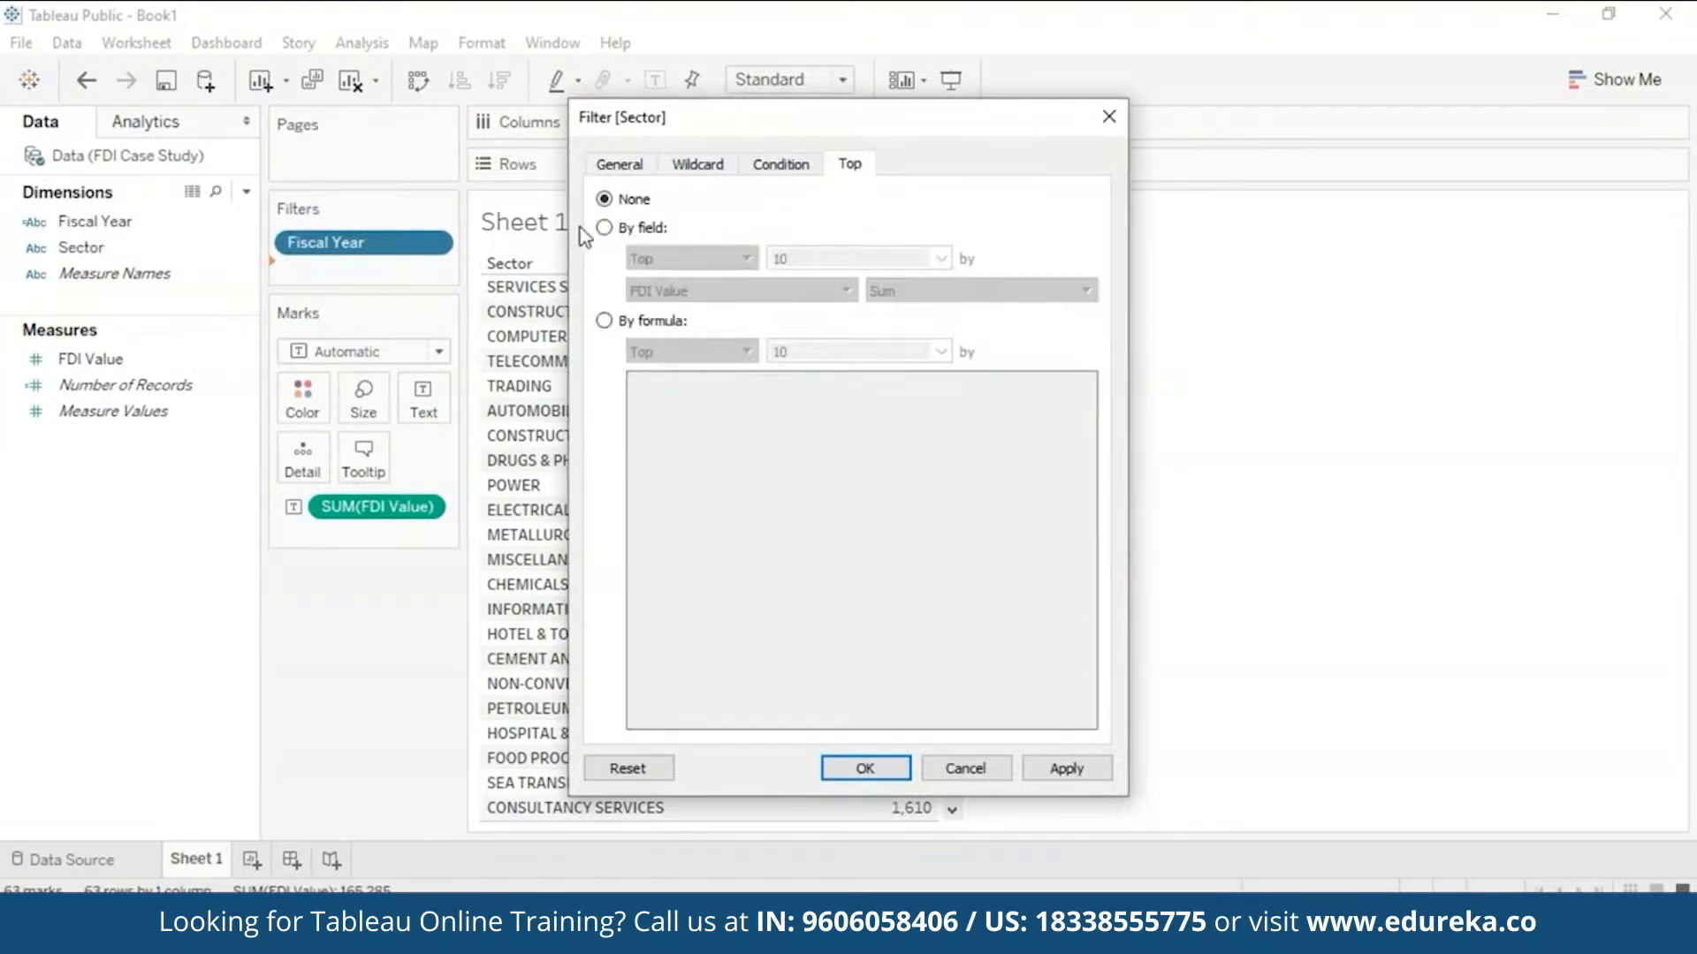
pyautogui.click(605, 228)
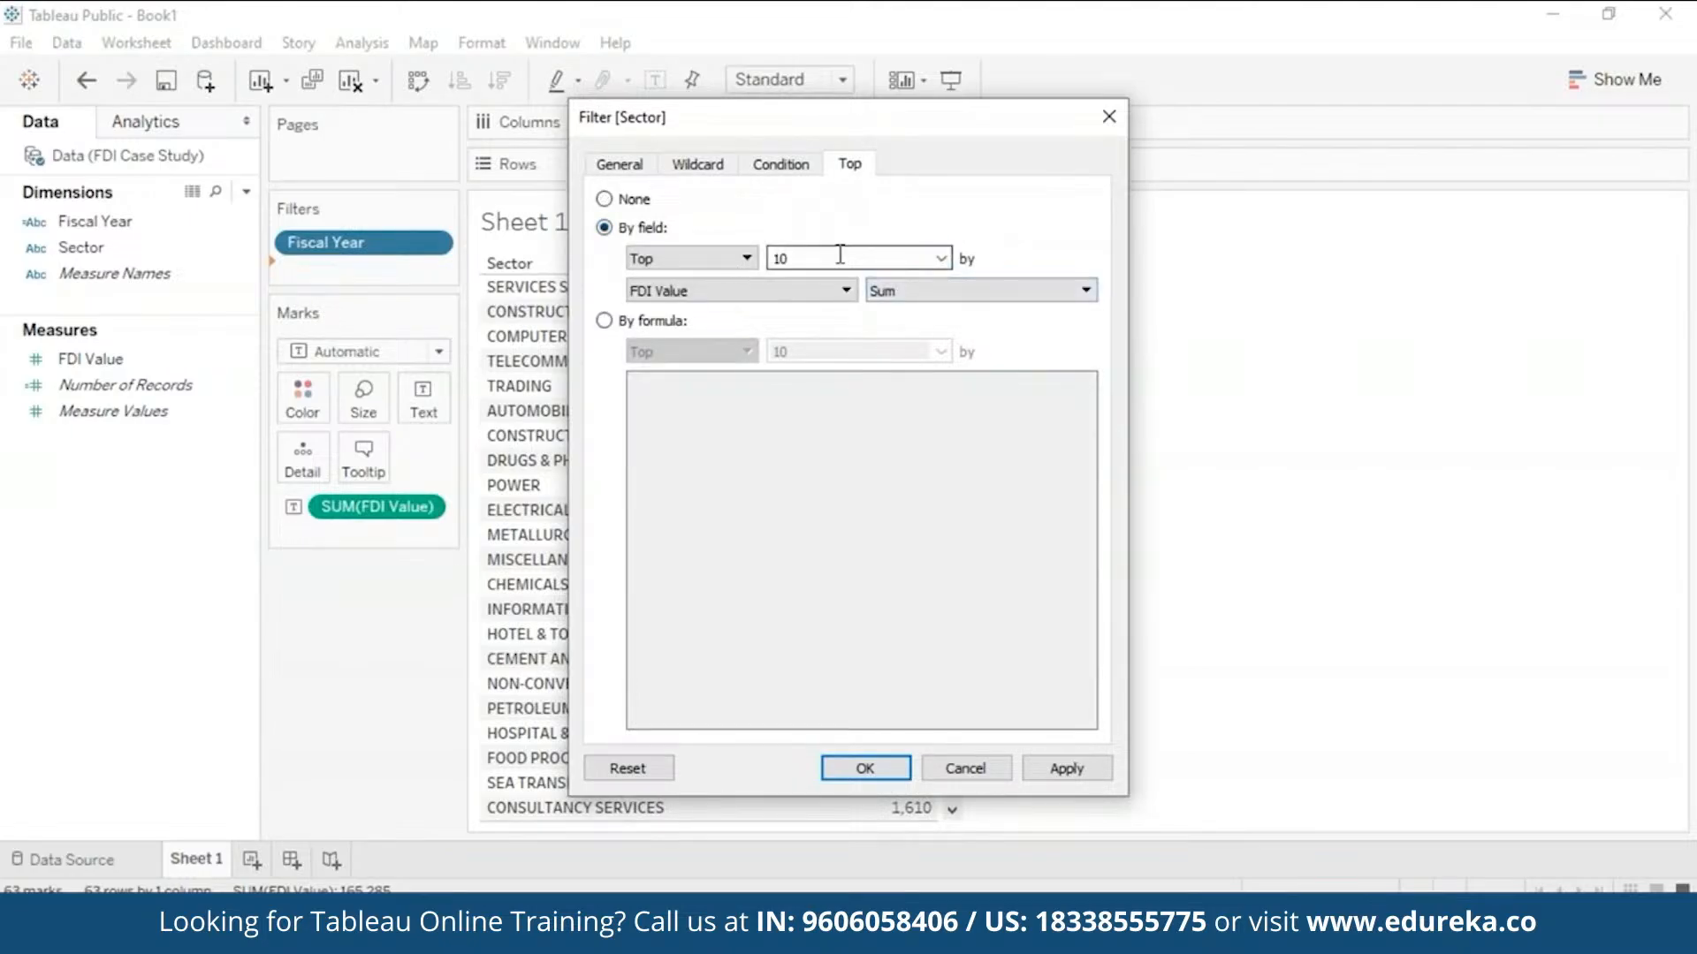
pyautogui.press('BackSpace')
pyautogui.press('BackSpace')
pyautogui.write('5')
pyautogui.click(942, 283)
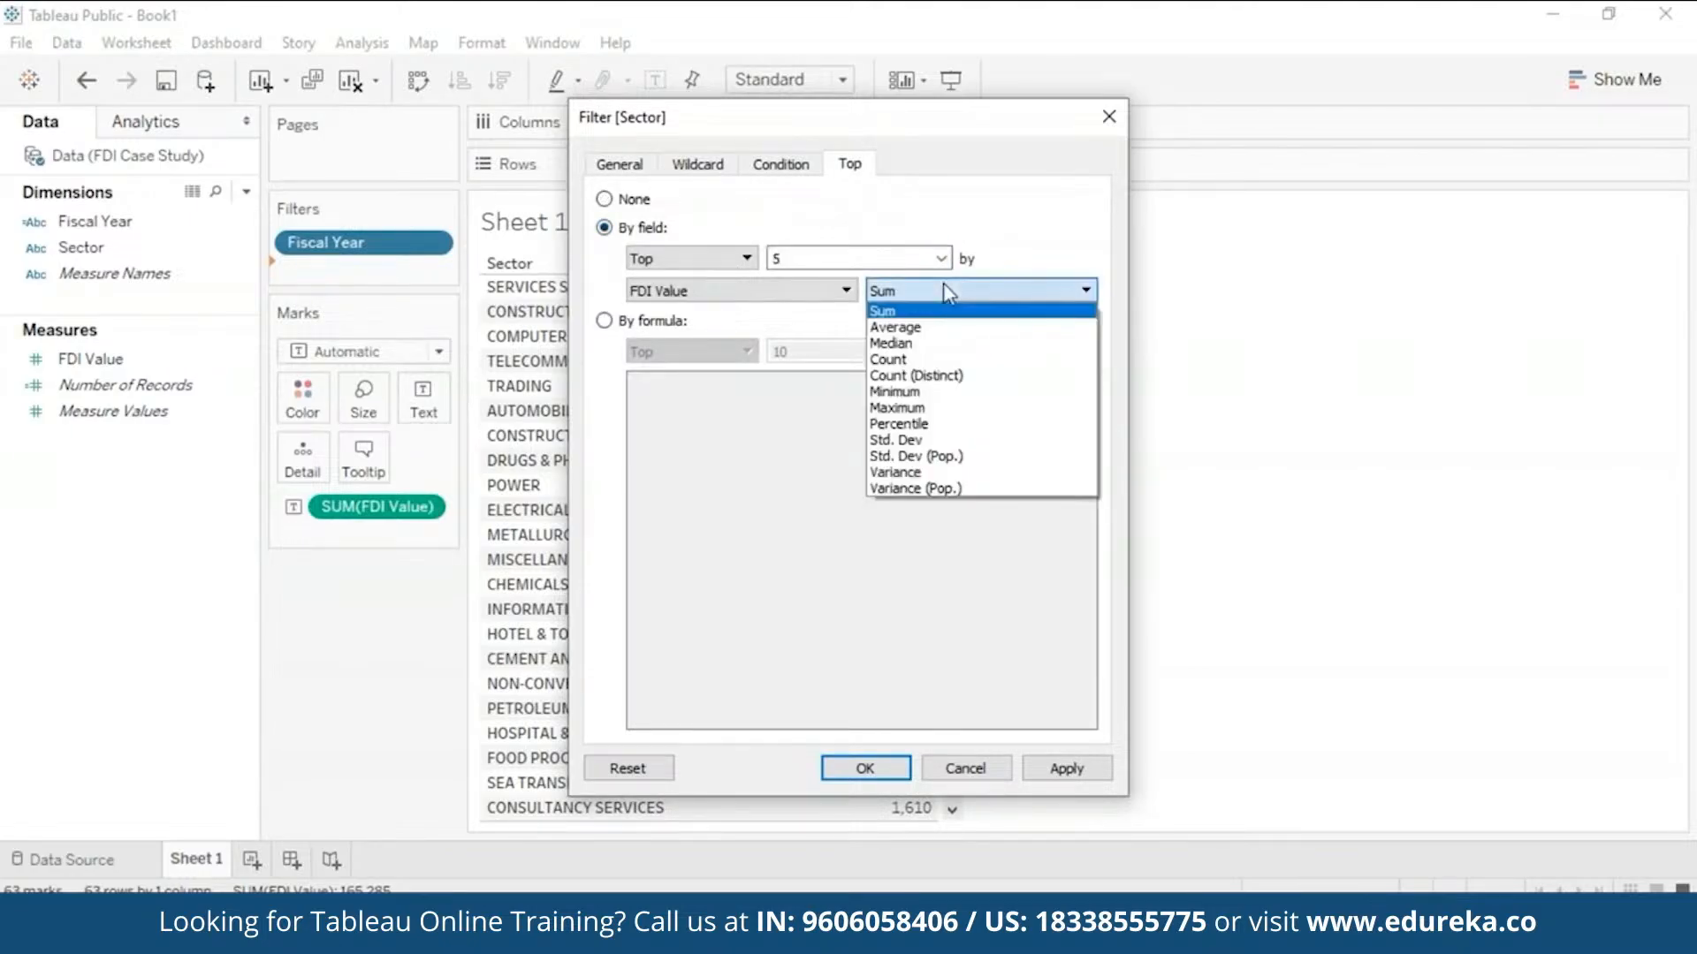
pyautogui.click(935, 397)
pyautogui.moveTo(1016, 117); pyautogui.dragTo(1323, 62)
pyautogui.click(1373, 714)
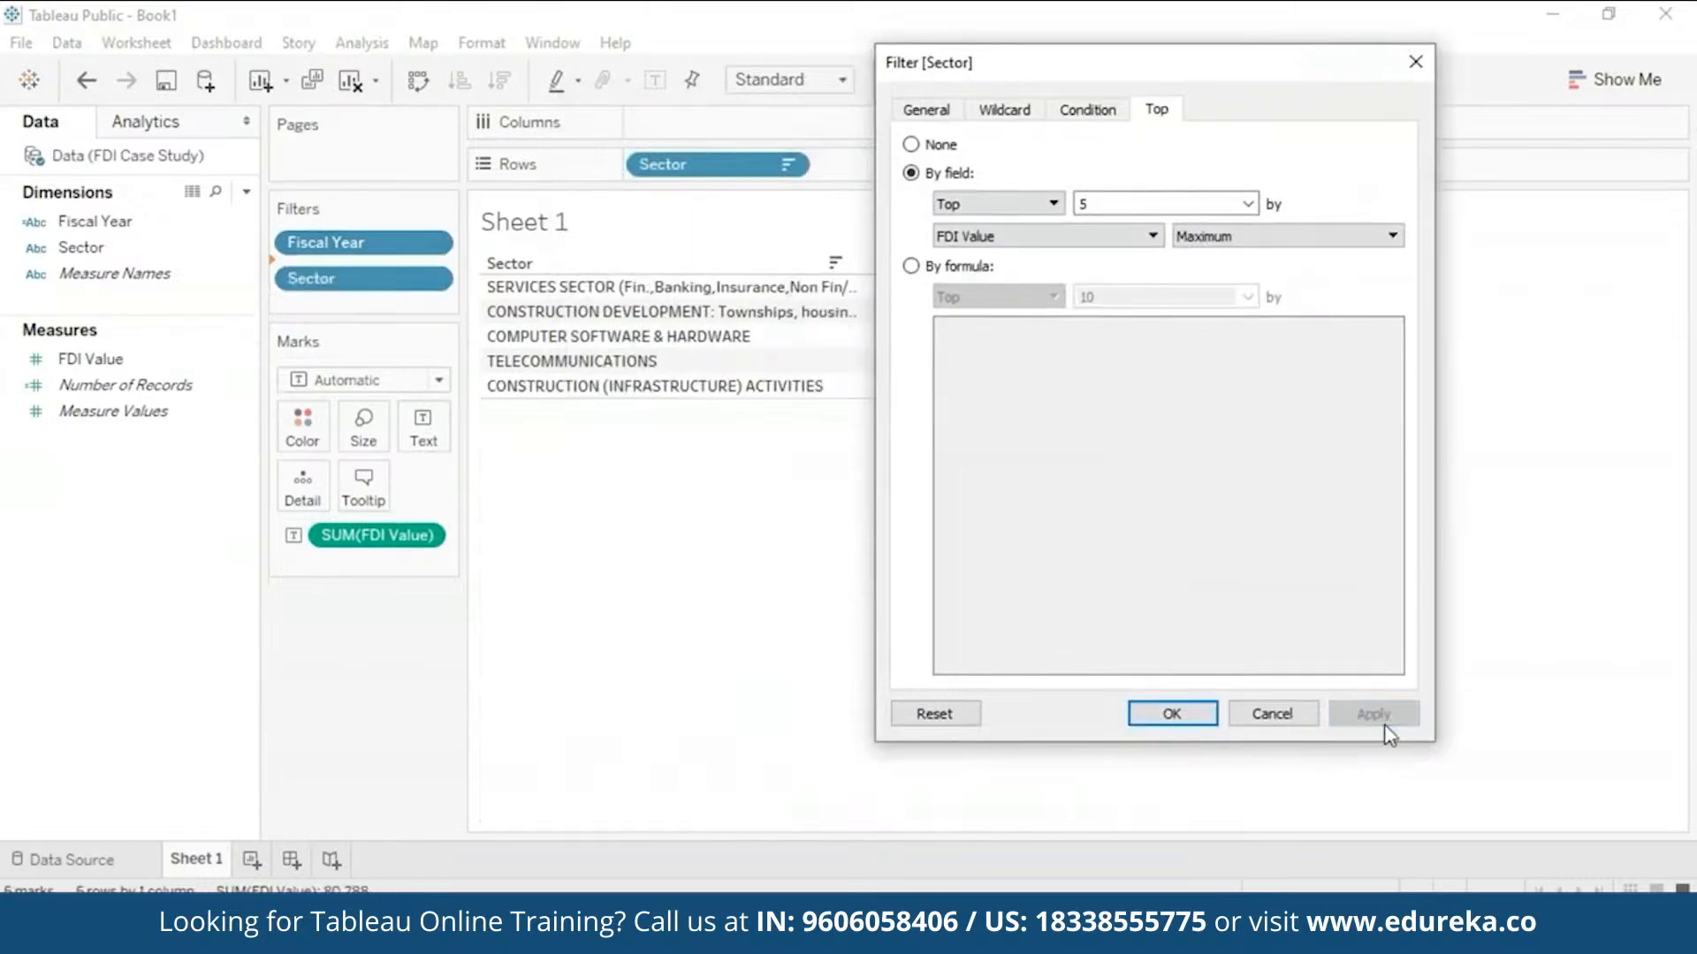
pyautogui.click(1170, 712)
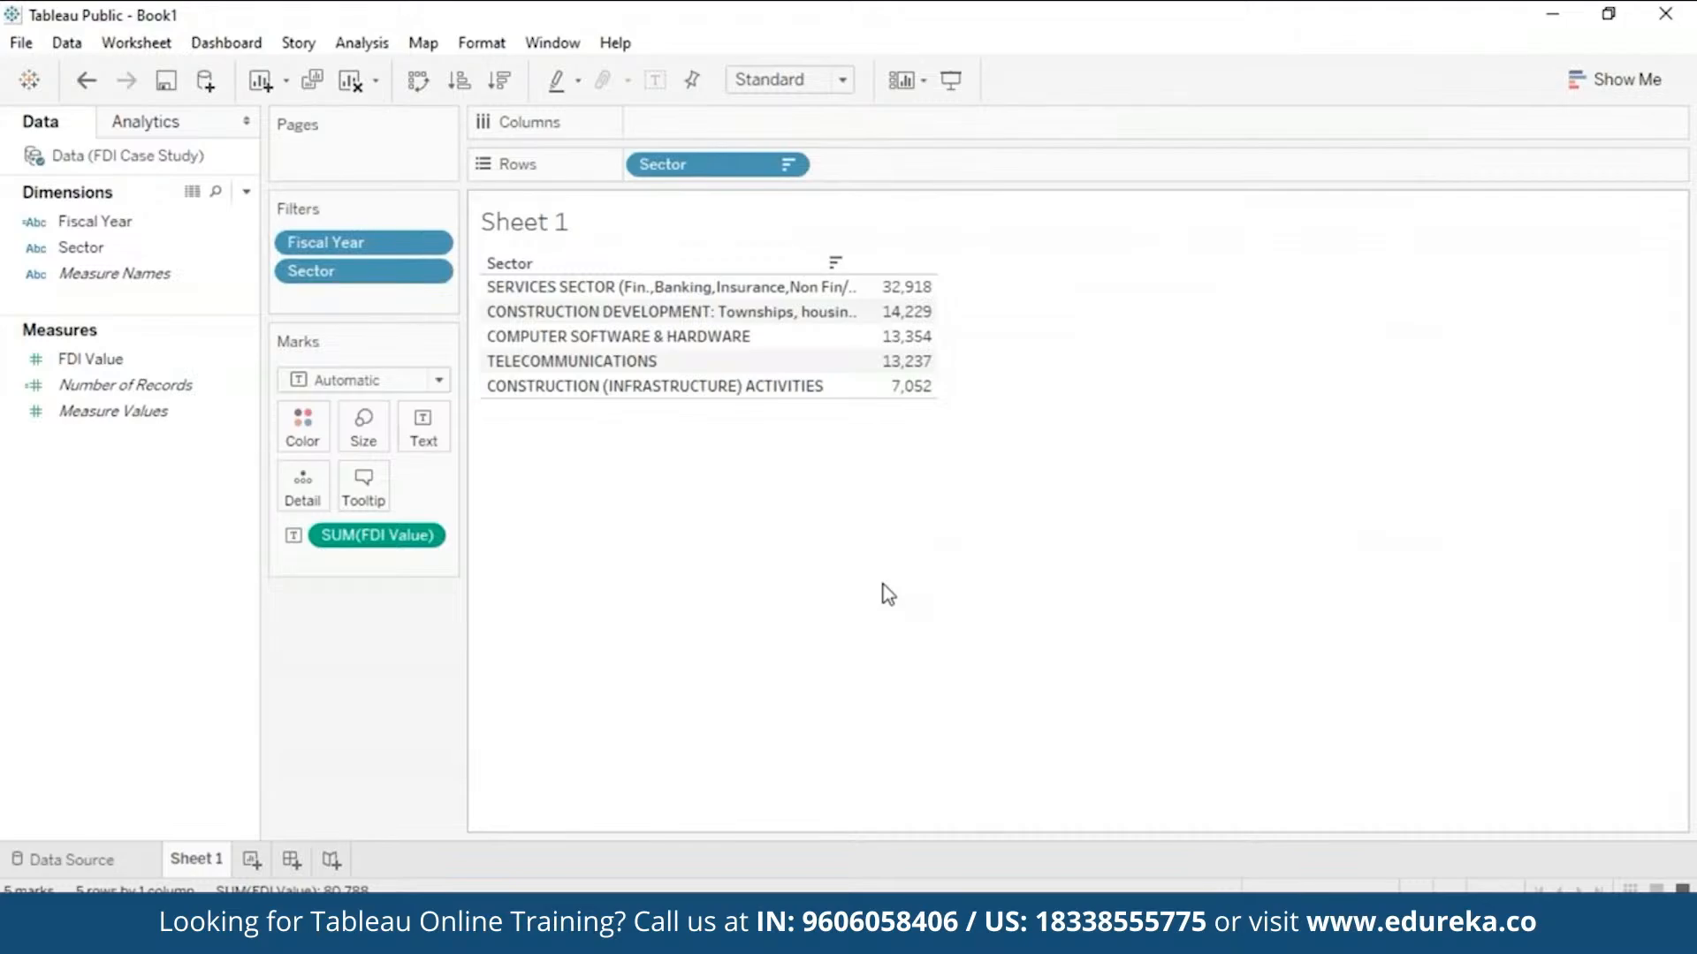
# - Rename Sheet 1 to 'MAX FDI'
pyautogui.rightClick(198, 871)
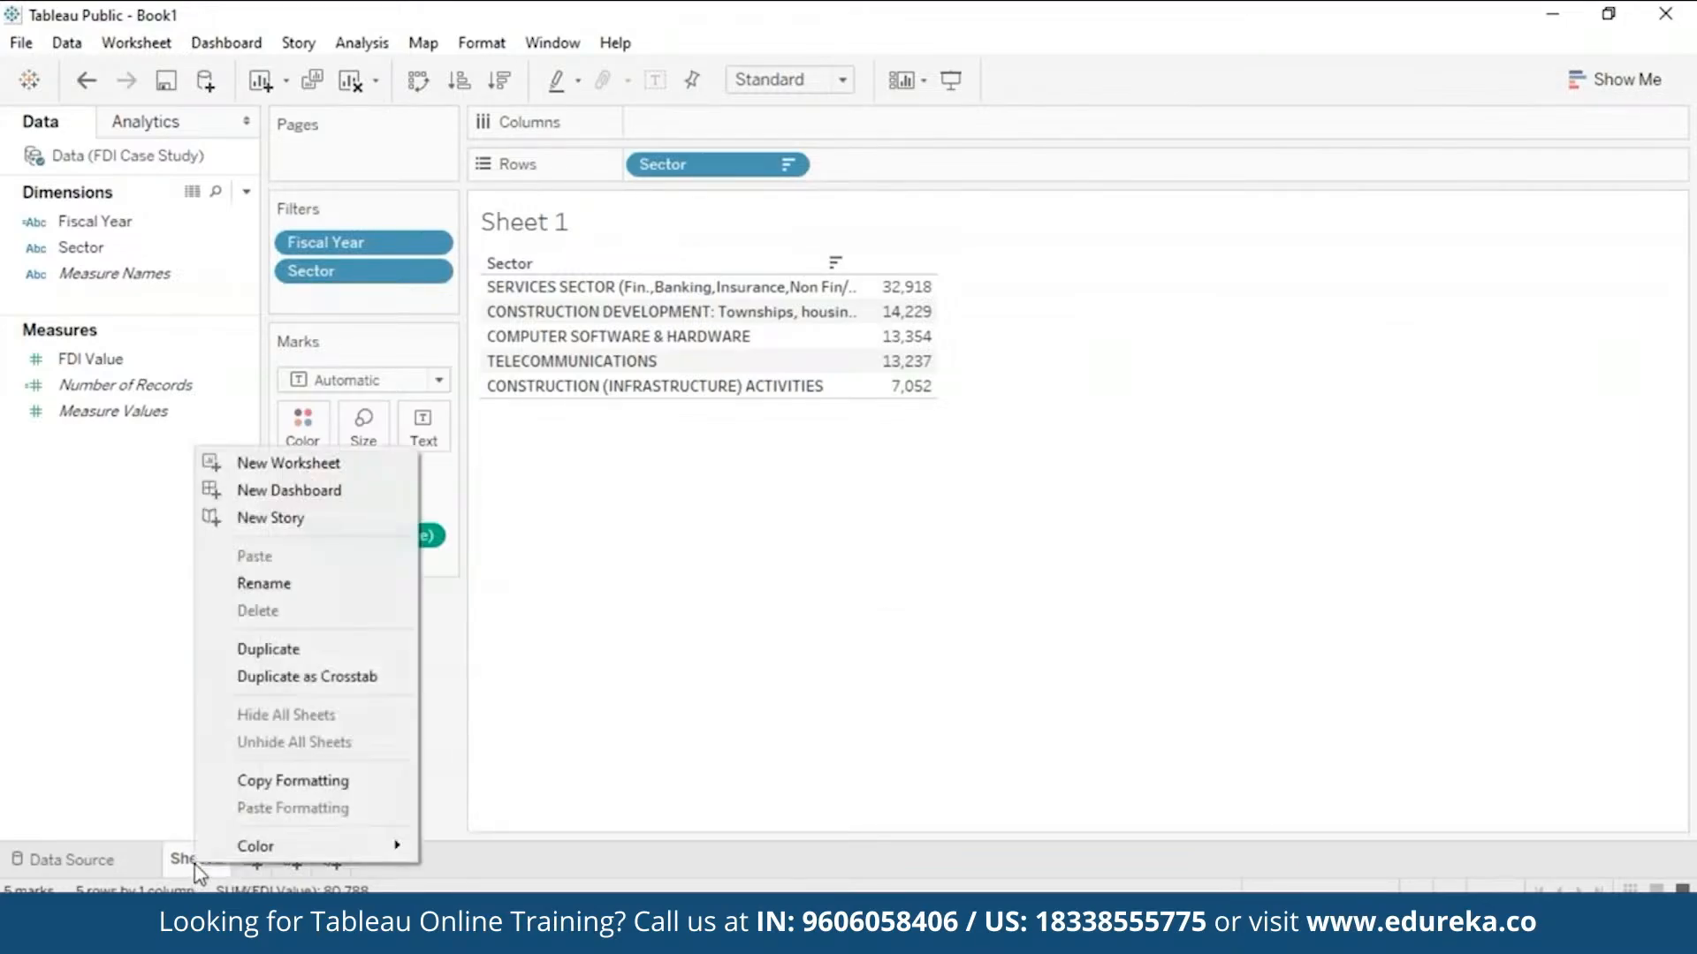
pyautogui.click(301, 586)
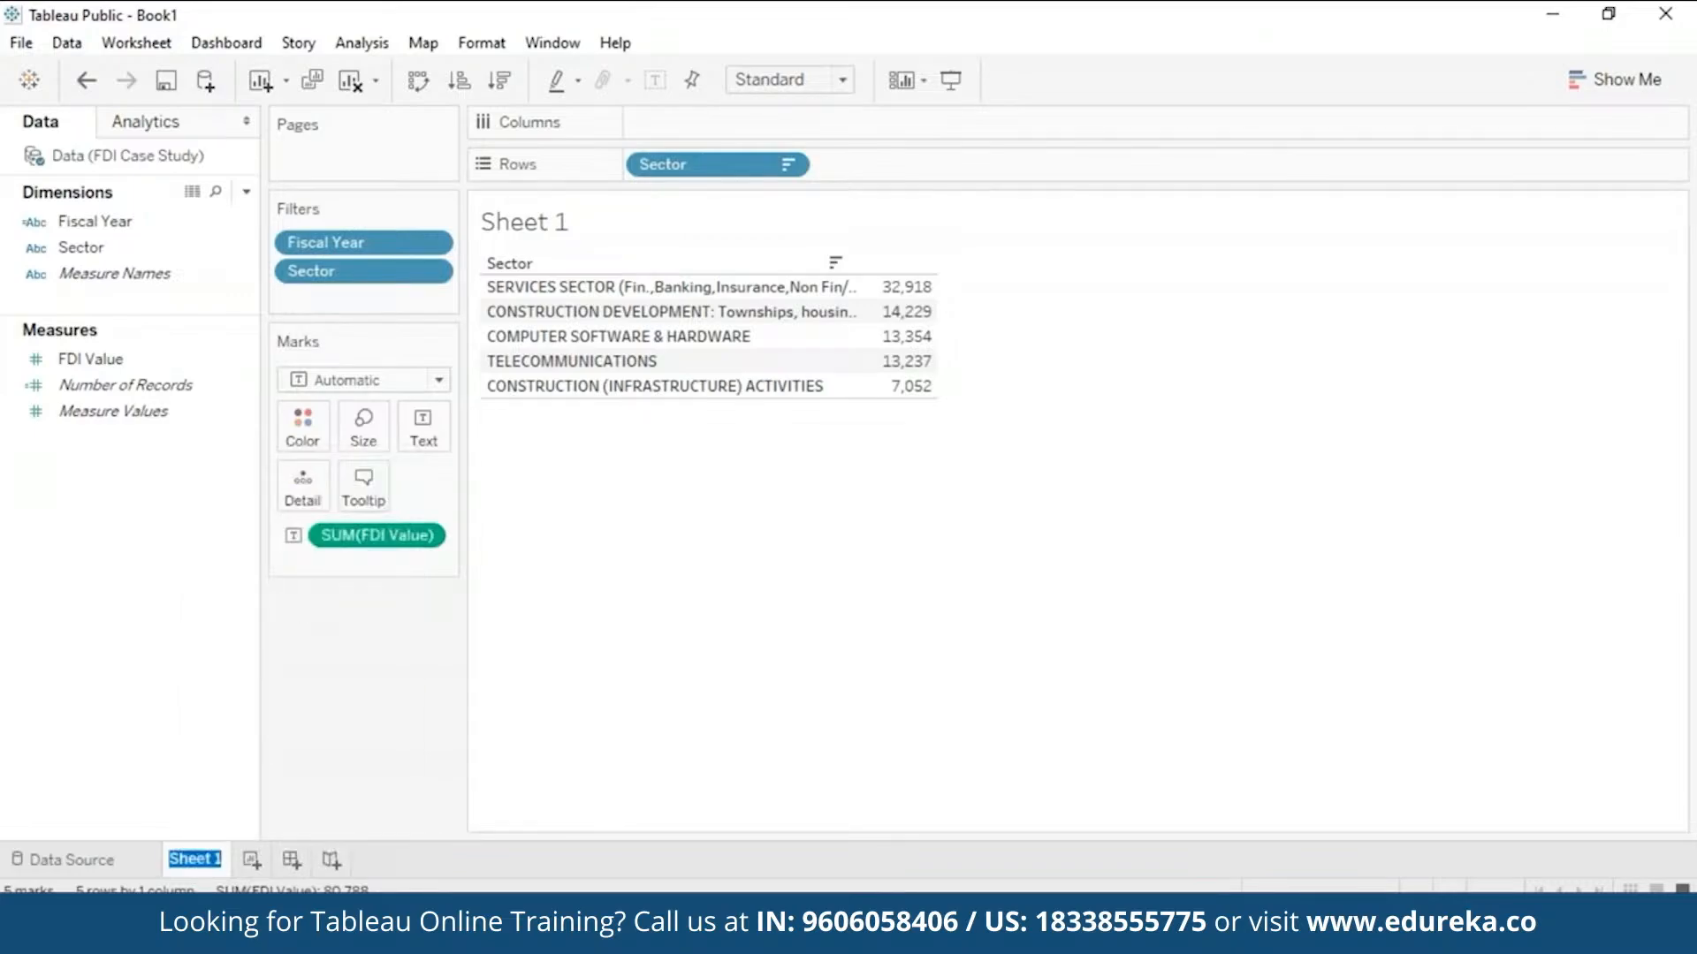
pyautogui.write('MAX FDI')
pyautogui.click(813, 606)
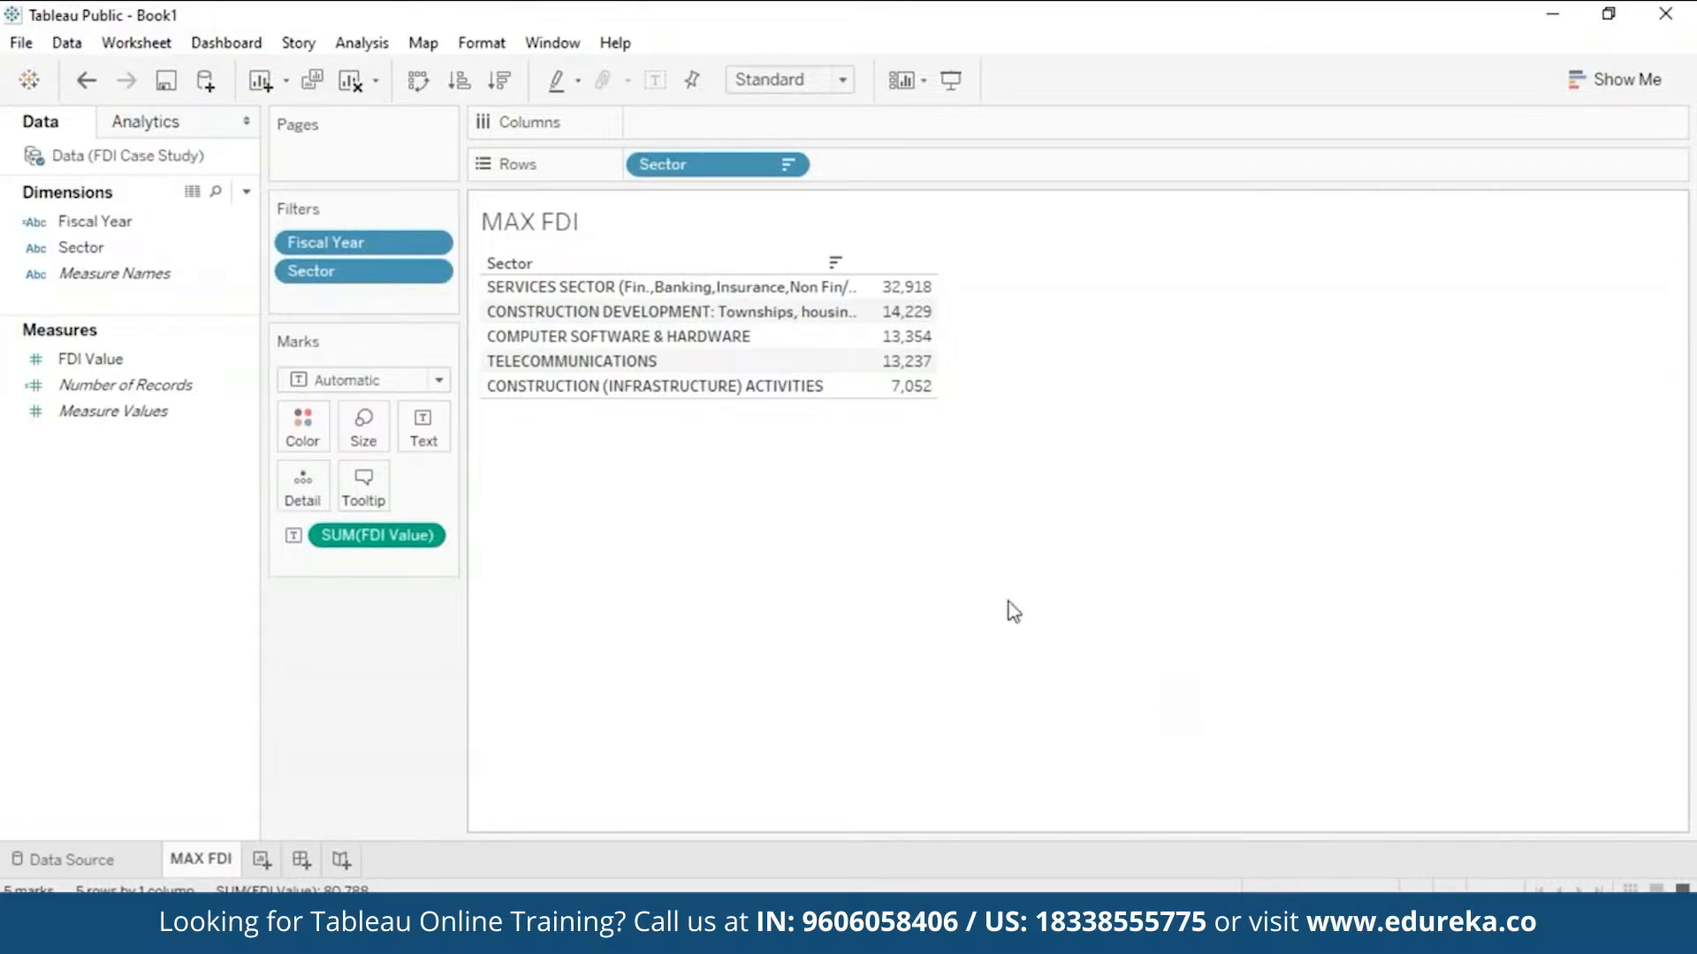
# - Add a blank Sheet 2 and duplicate the MAX FDI sheet
pyautogui.click(261, 860)
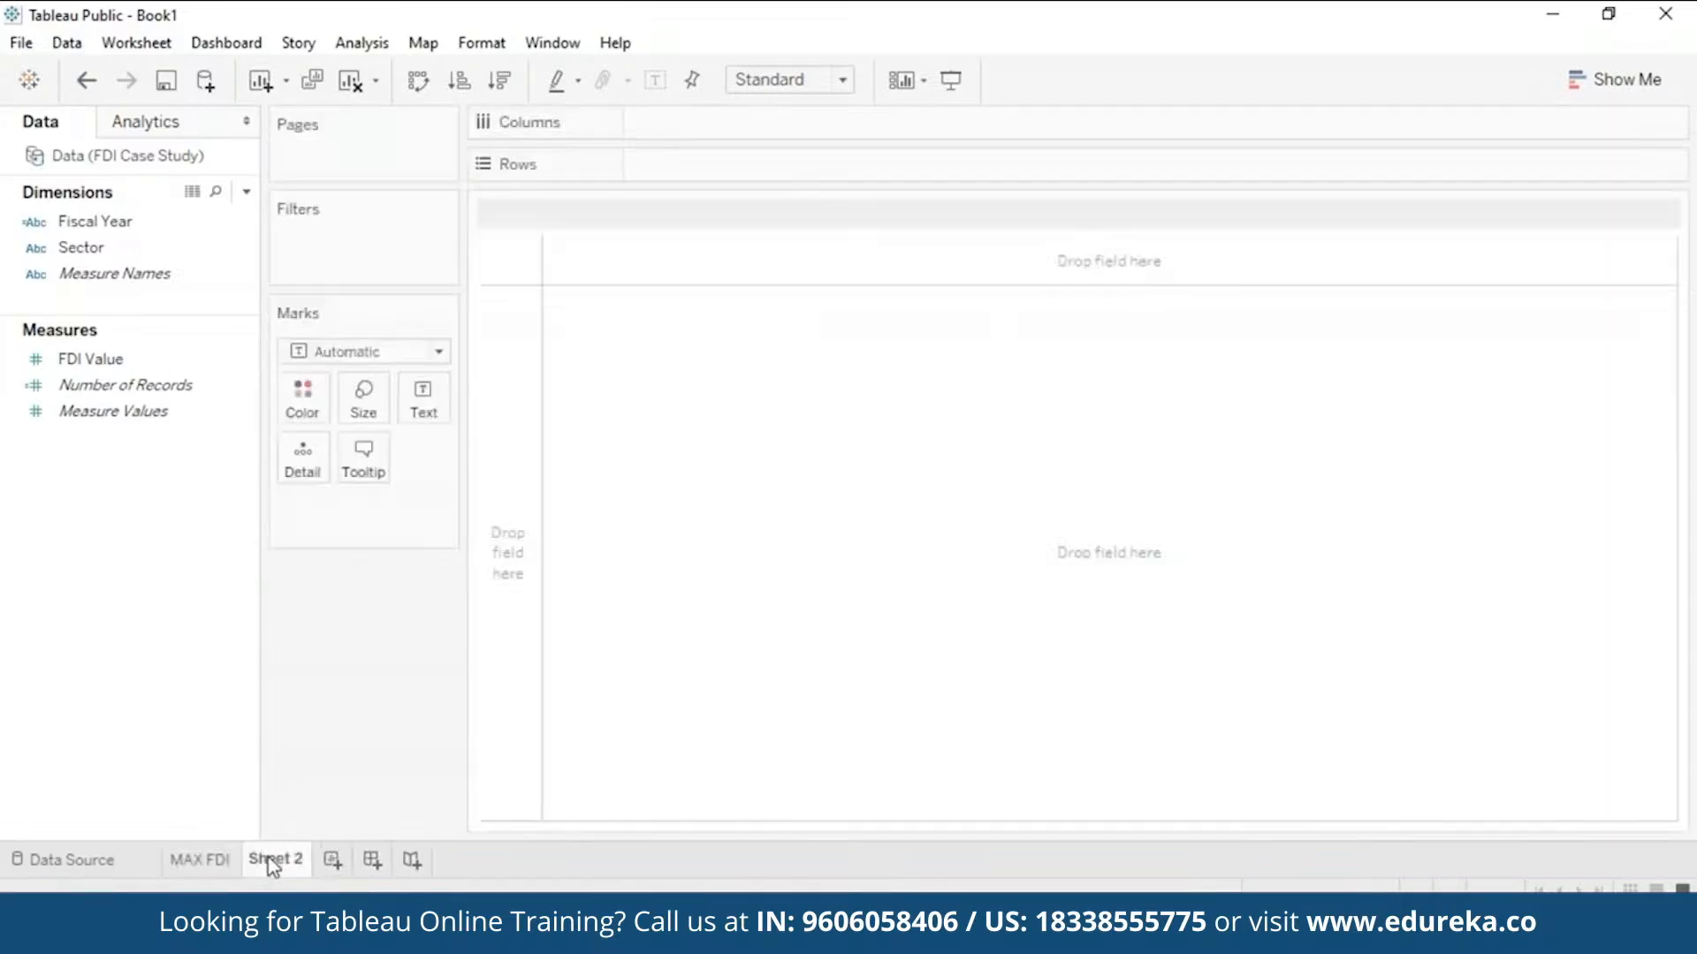
pyautogui.click(200, 862)
pyautogui.rightClick(201, 861)
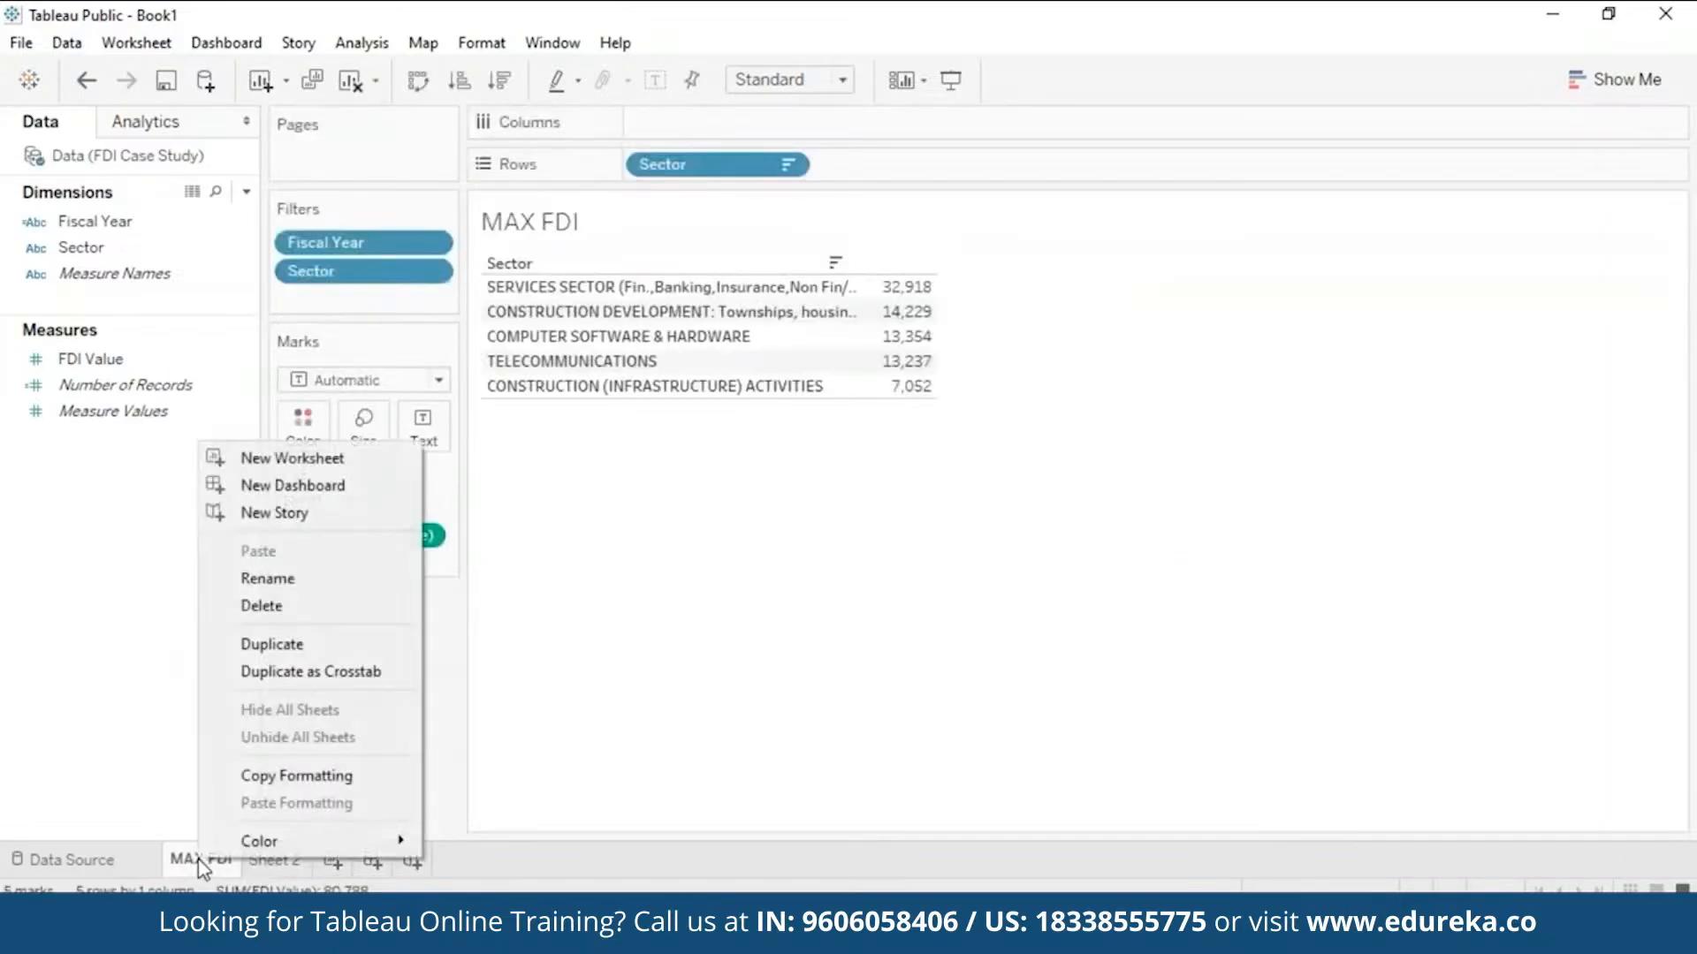
pyautogui.click(309, 641)
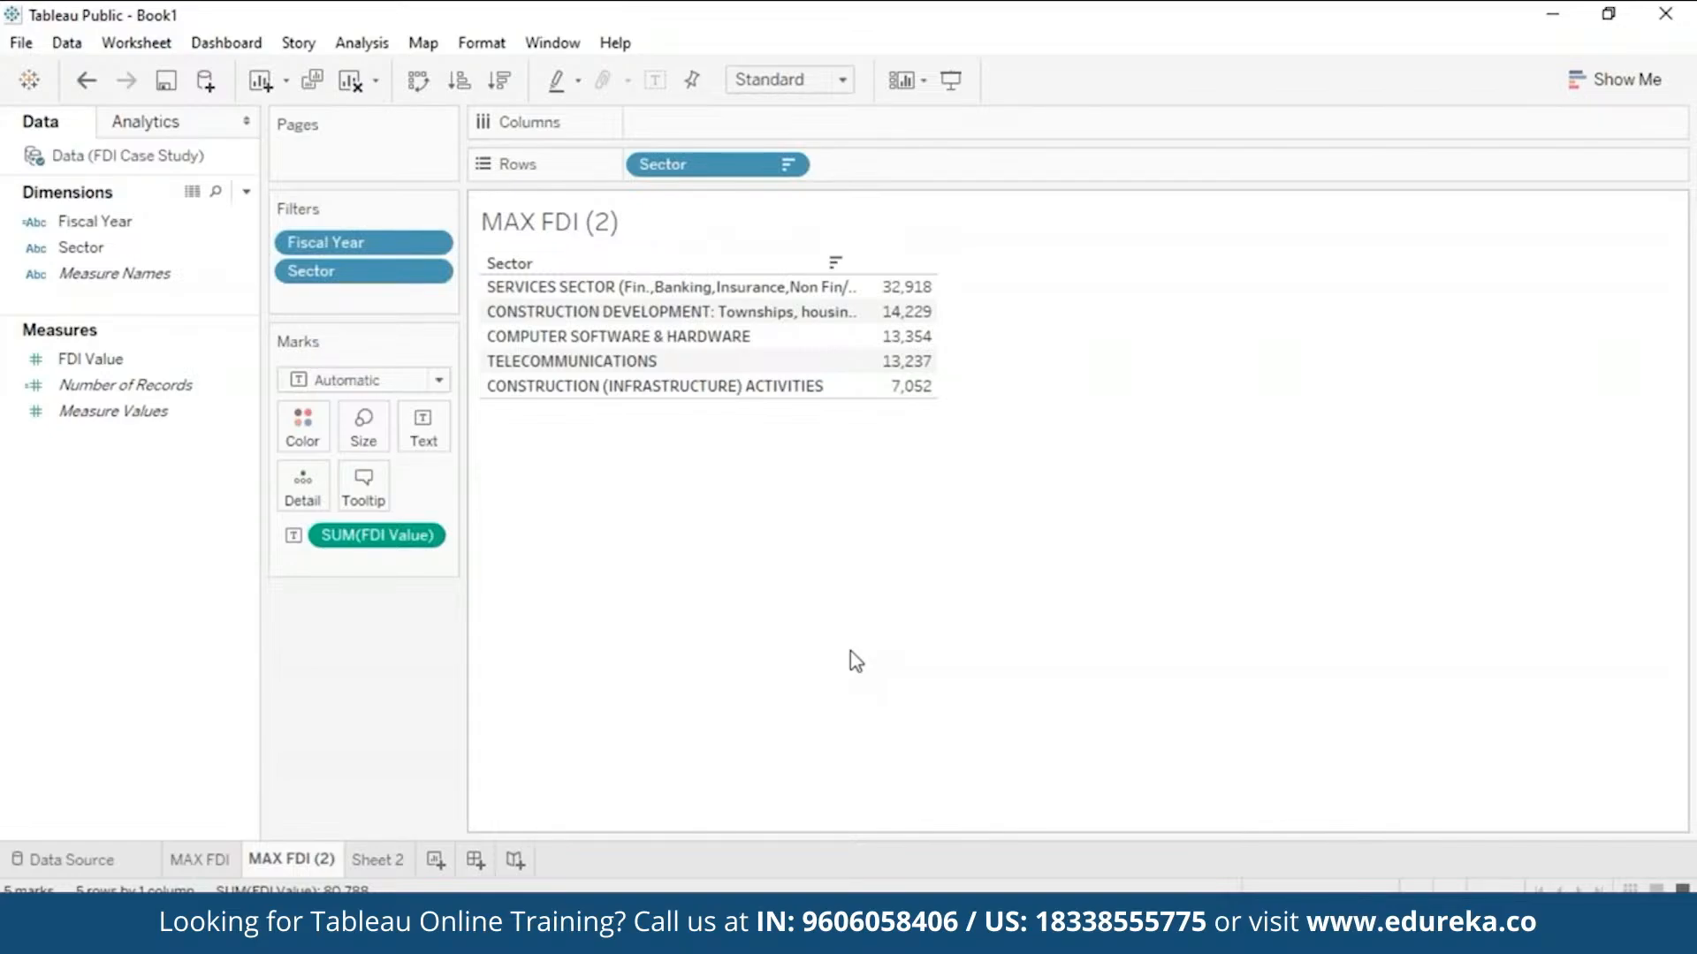
# - Rename the duplicated sheet from 'MAX FDI (2)' to 'MIN FDI'
pyautogui.rightClick(309, 862)
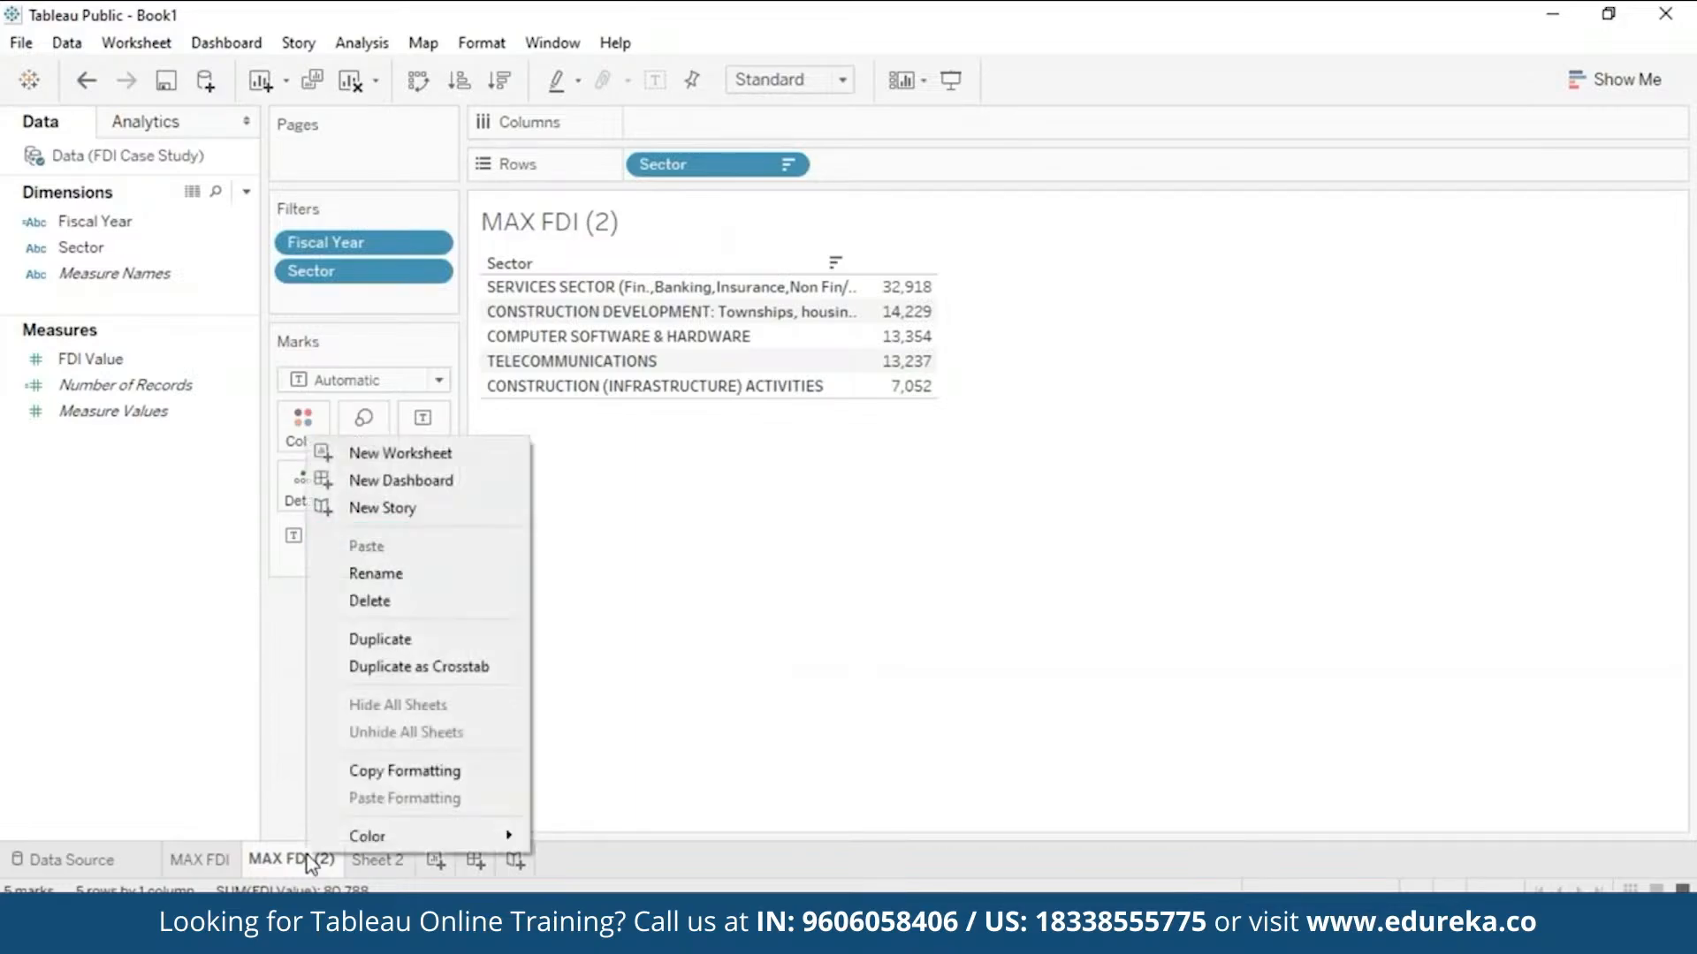
pyautogui.click(463, 587)
pyautogui.click(274, 850)
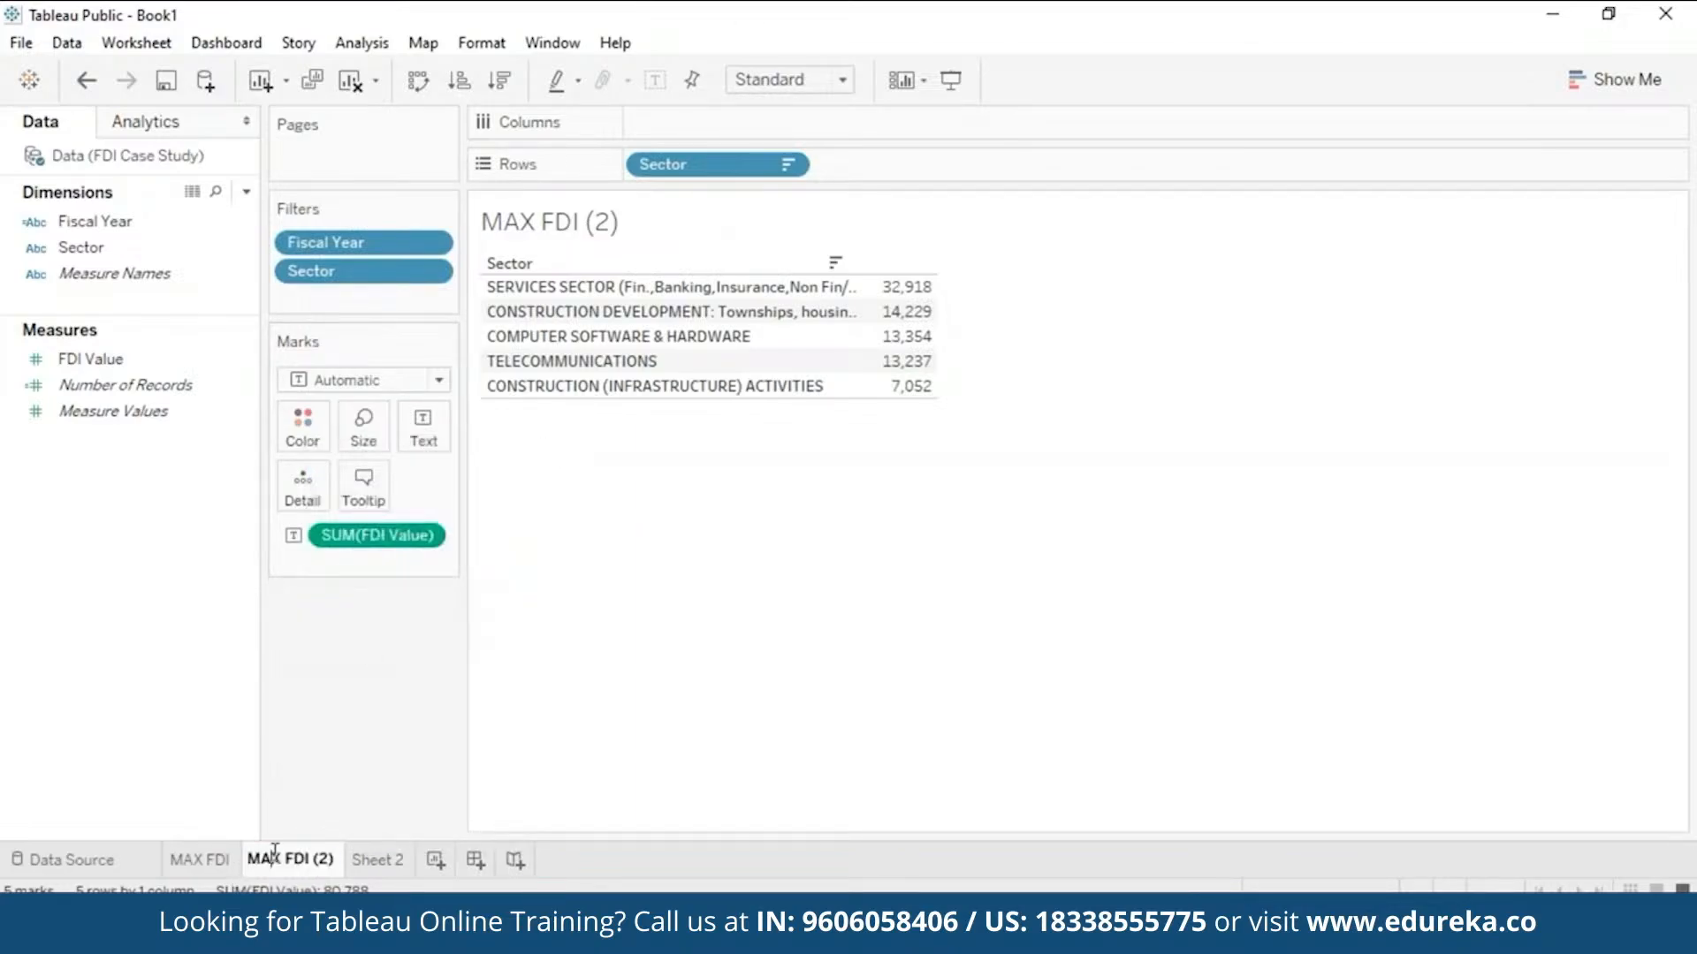
pyautogui.press('Right')
pyautogui.press('BackSpace')
pyautogui.press('BackSpace')
pyautogui.write('IN')
pyautogui.press('Right')
pyautogui.press('Right')
pyautogui.press('Right')
pyautogui.press('Right')
pyautogui.press('Right')
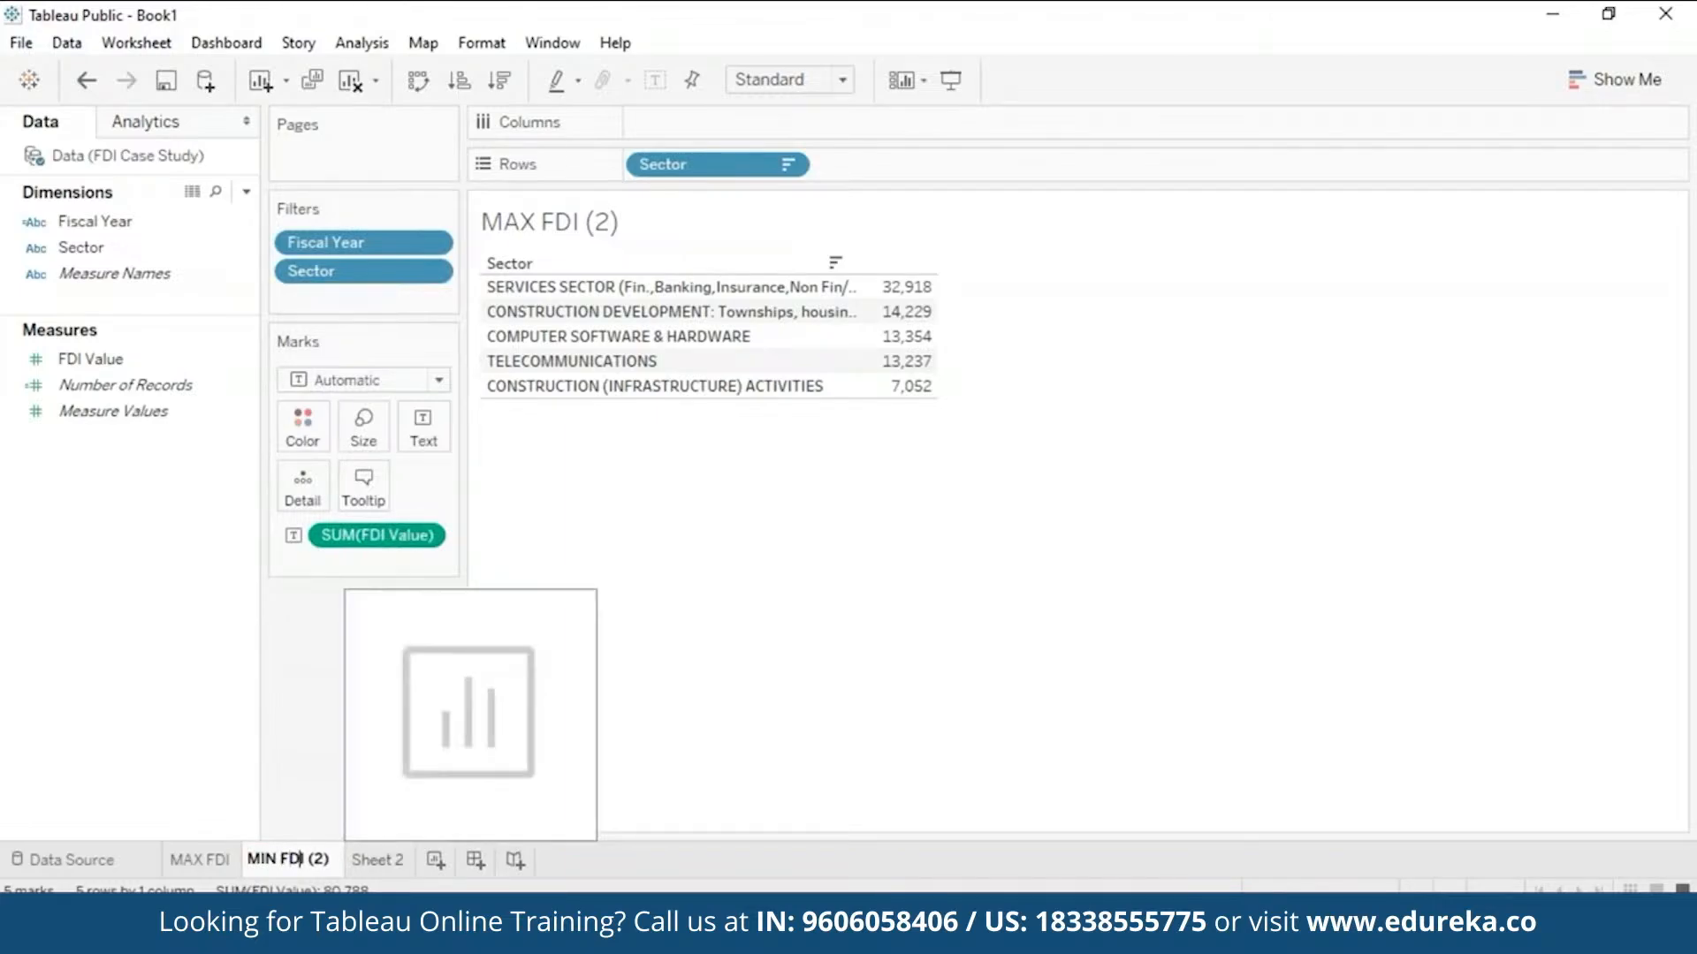
pyautogui.press('Delete')
pyautogui.press('Delete')
pyautogui.press('Delete')
pyautogui.press('Return')
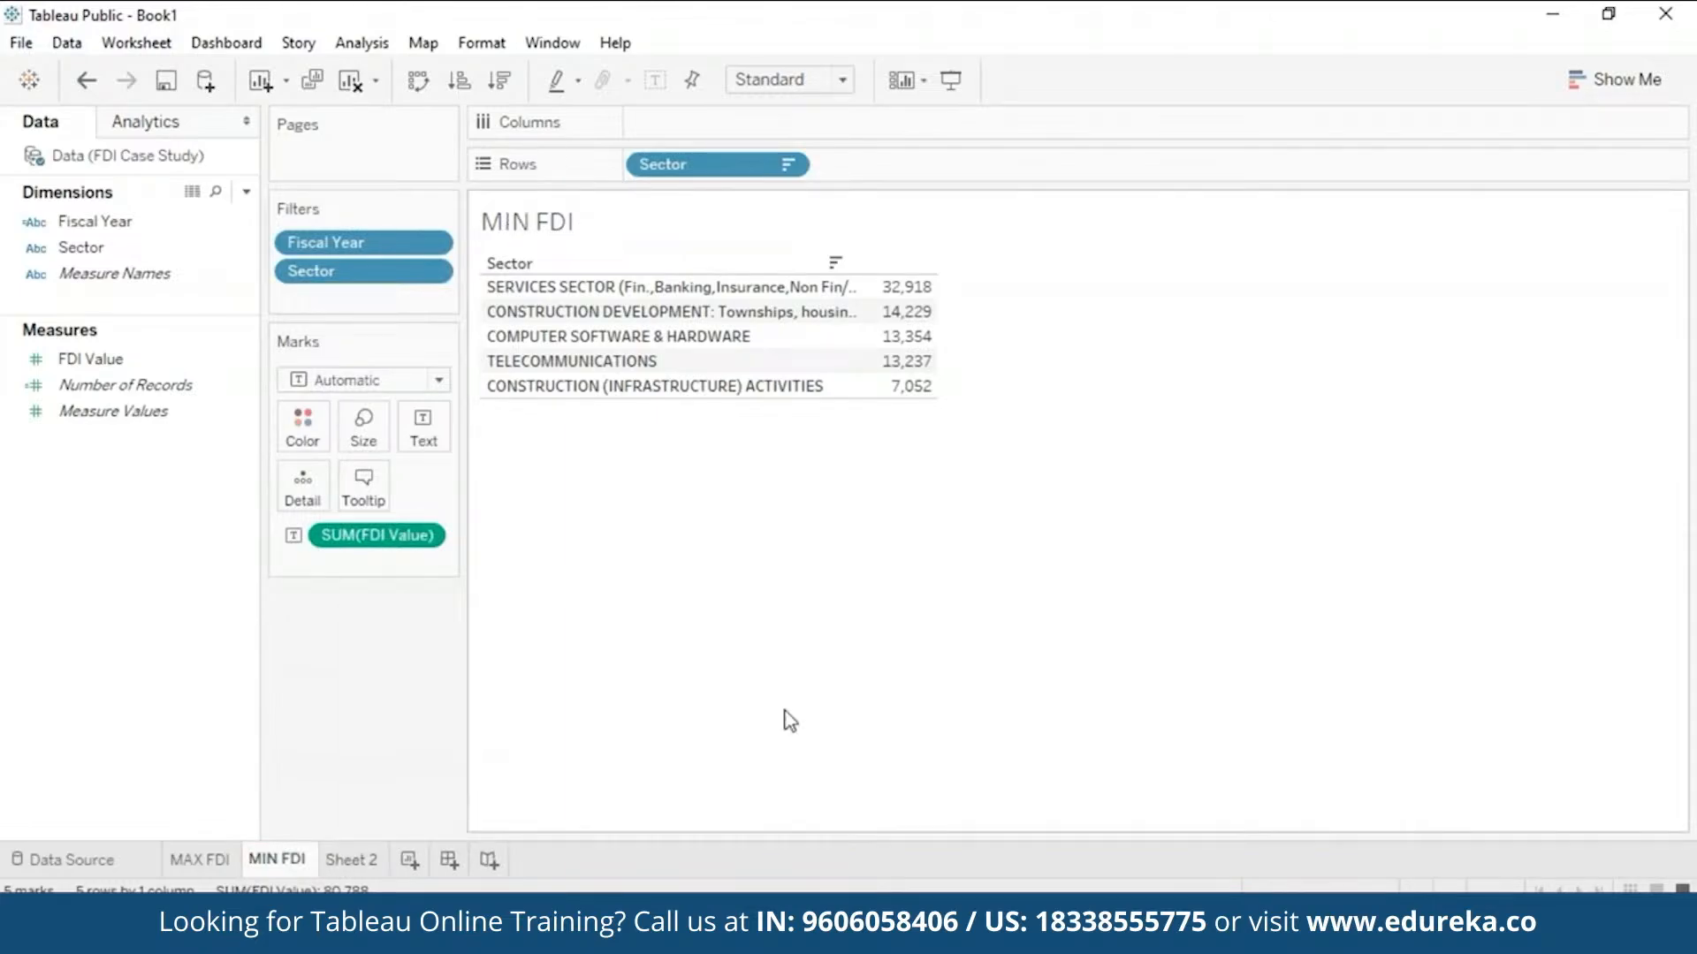
# - Switch the MIN FDI sheet's Sector filter from Top 5 to Bottom 5 by FDI Value
pyautogui.click(432, 272)
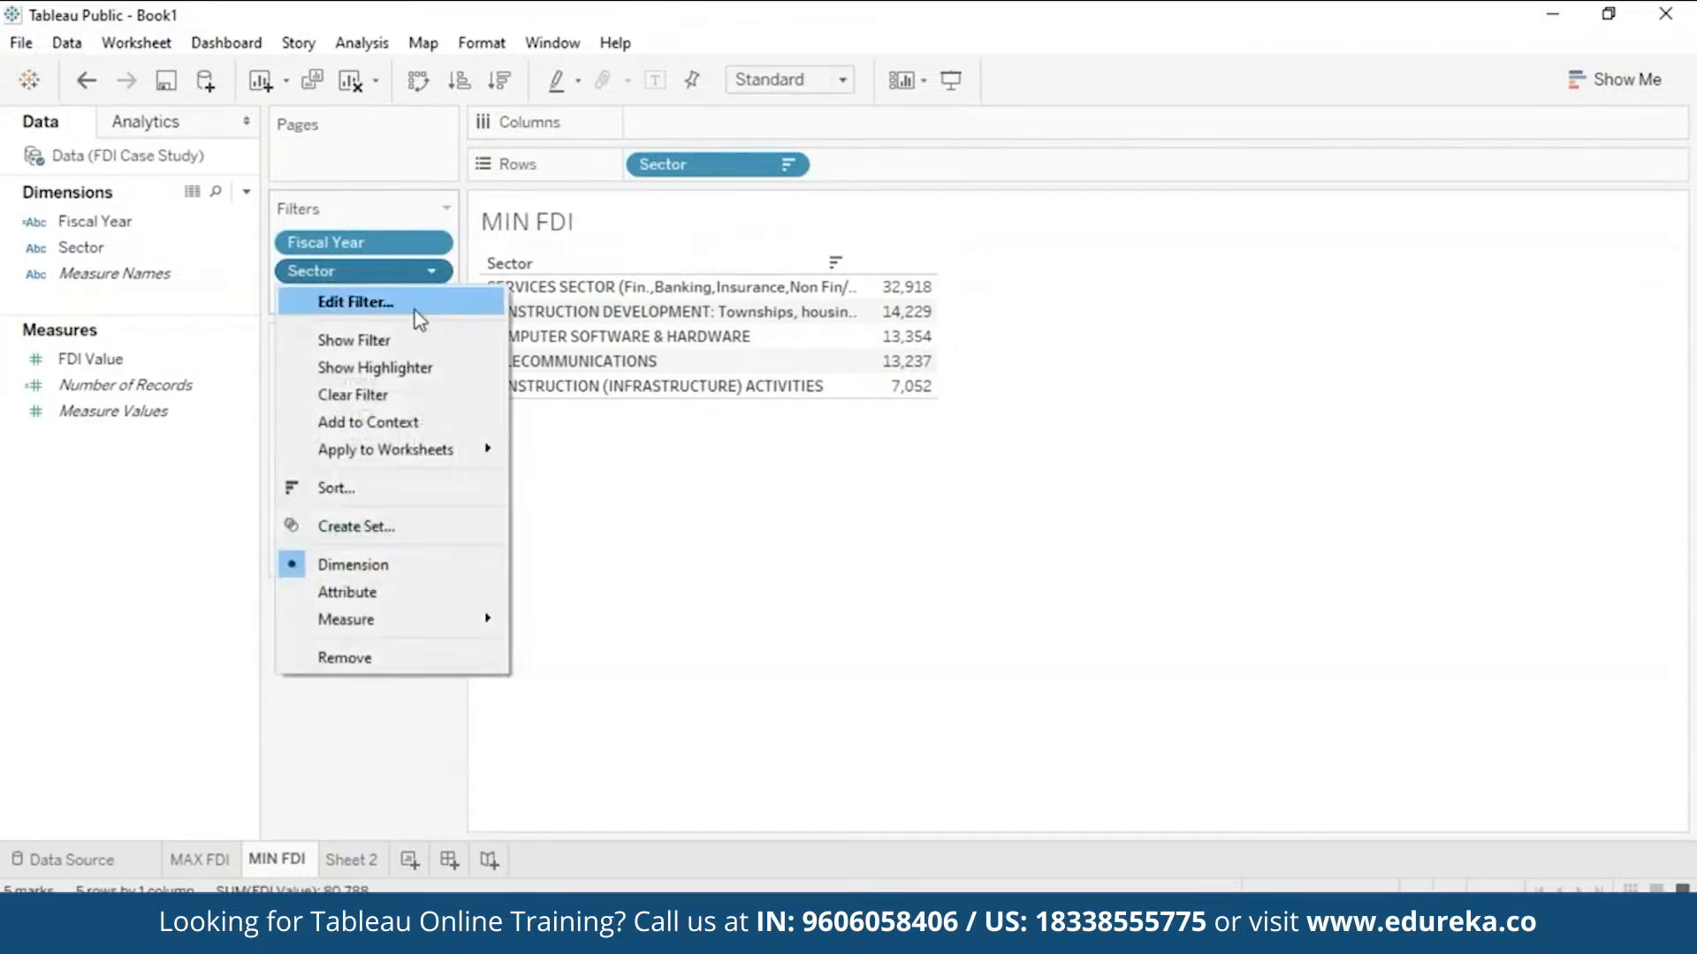
pyautogui.click(419, 320)
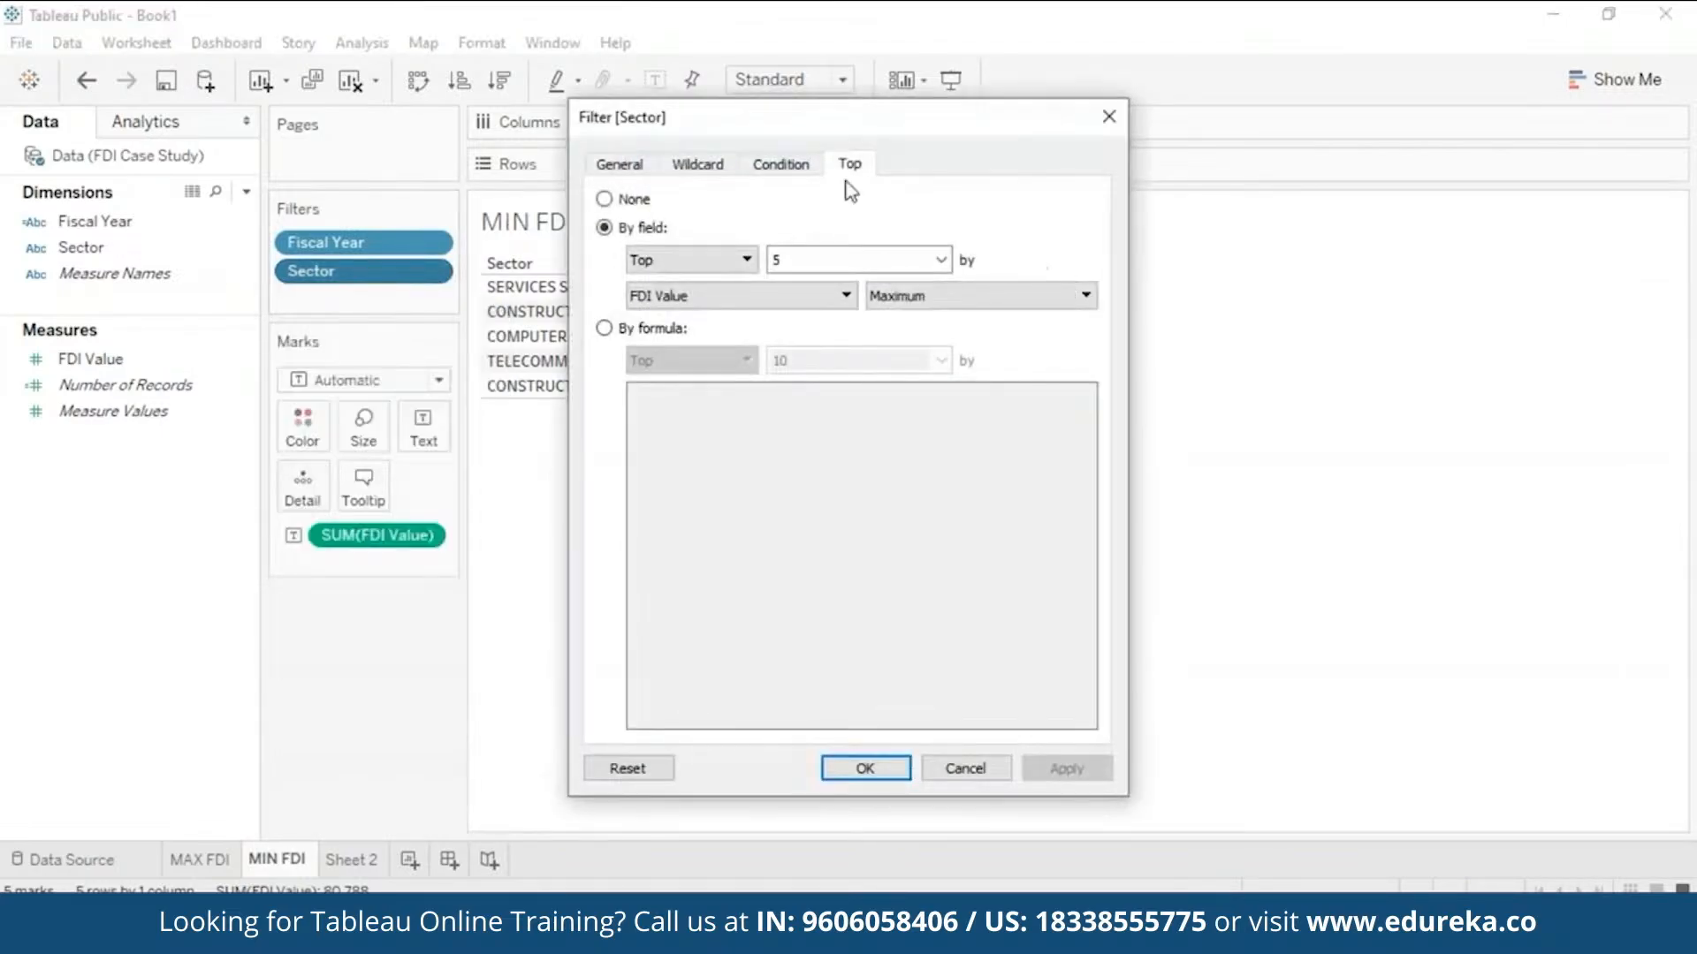
pyautogui.click(747, 260)
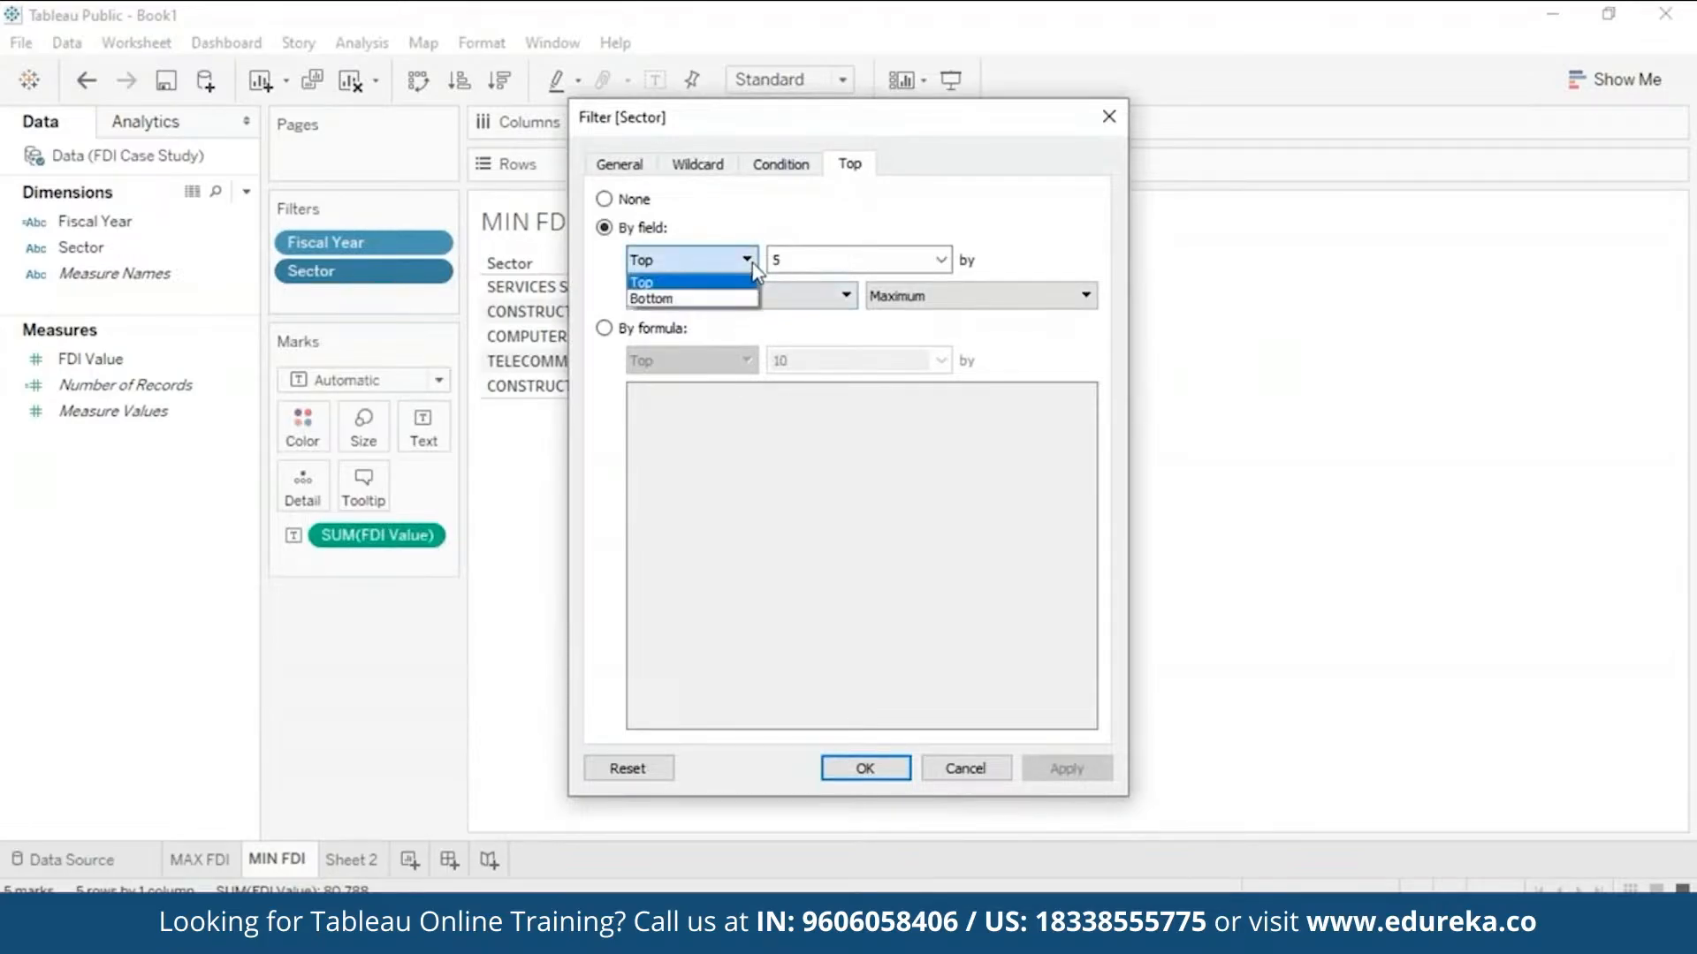
pyautogui.click(738, 305)
pyautogui.moveTo(985, 119); pyautogui.dragTo(1411, 84)
pyautogui.click(1286, 721)
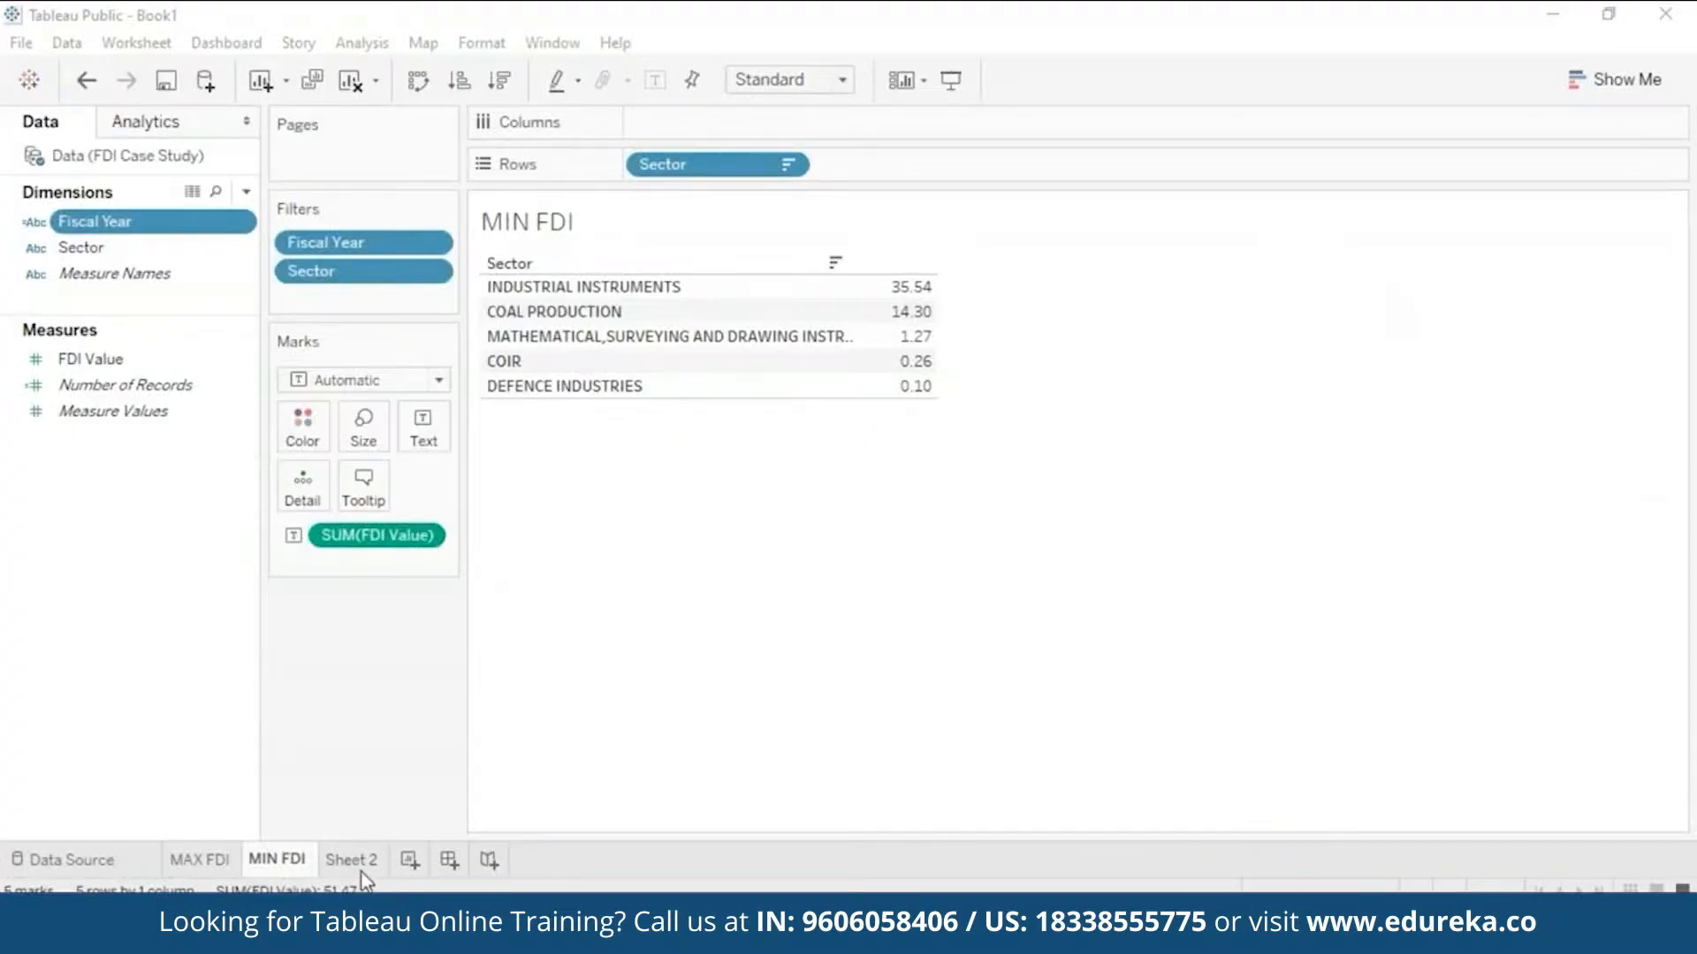
# - Rename Sheet 2 to 'Overall Trends'
pyautogui.click(366, 861)
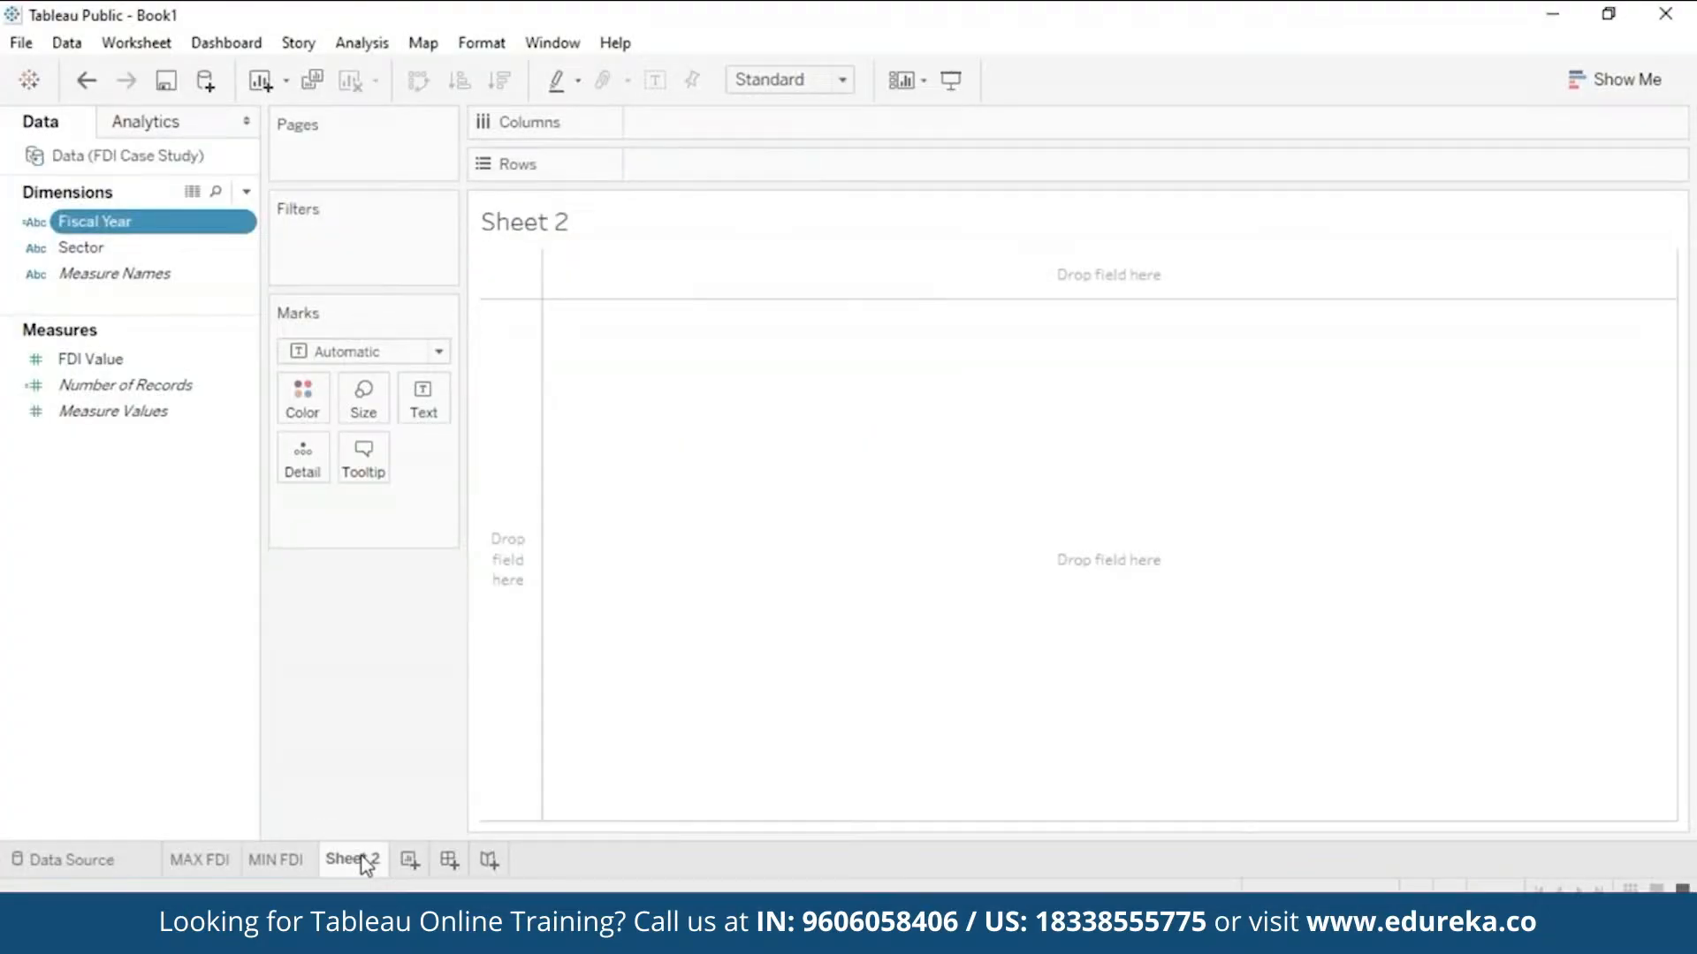
pyautogui.rightClick(366, 864)
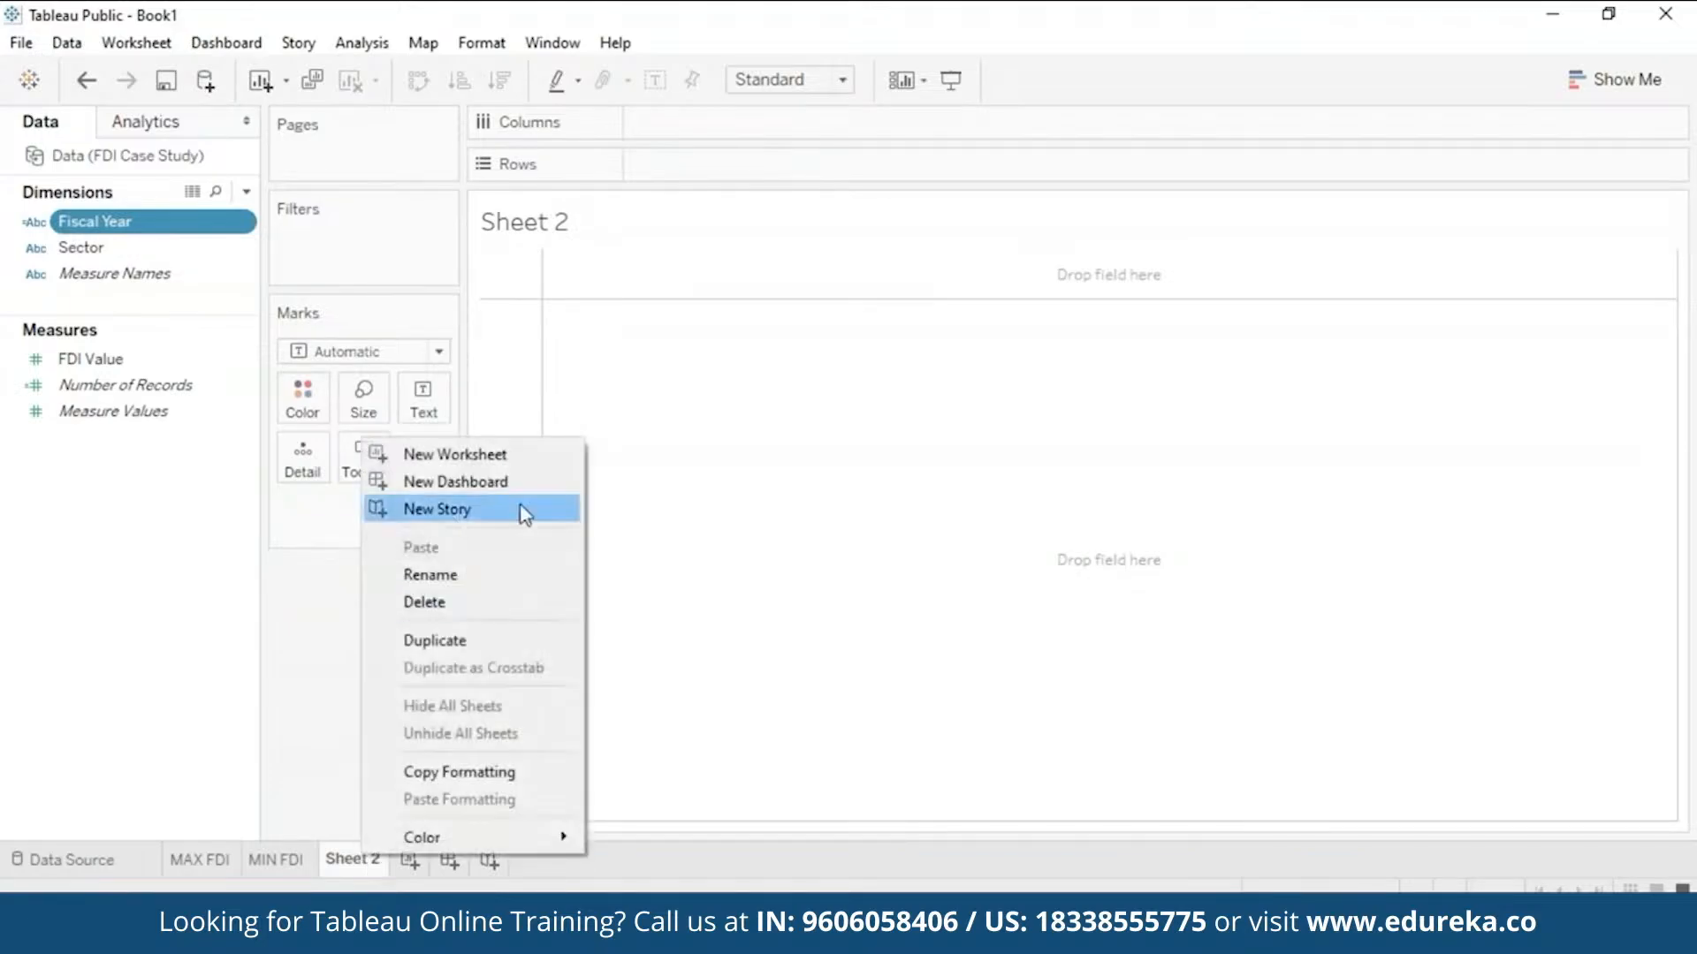
pyautogui.click(496, 572)
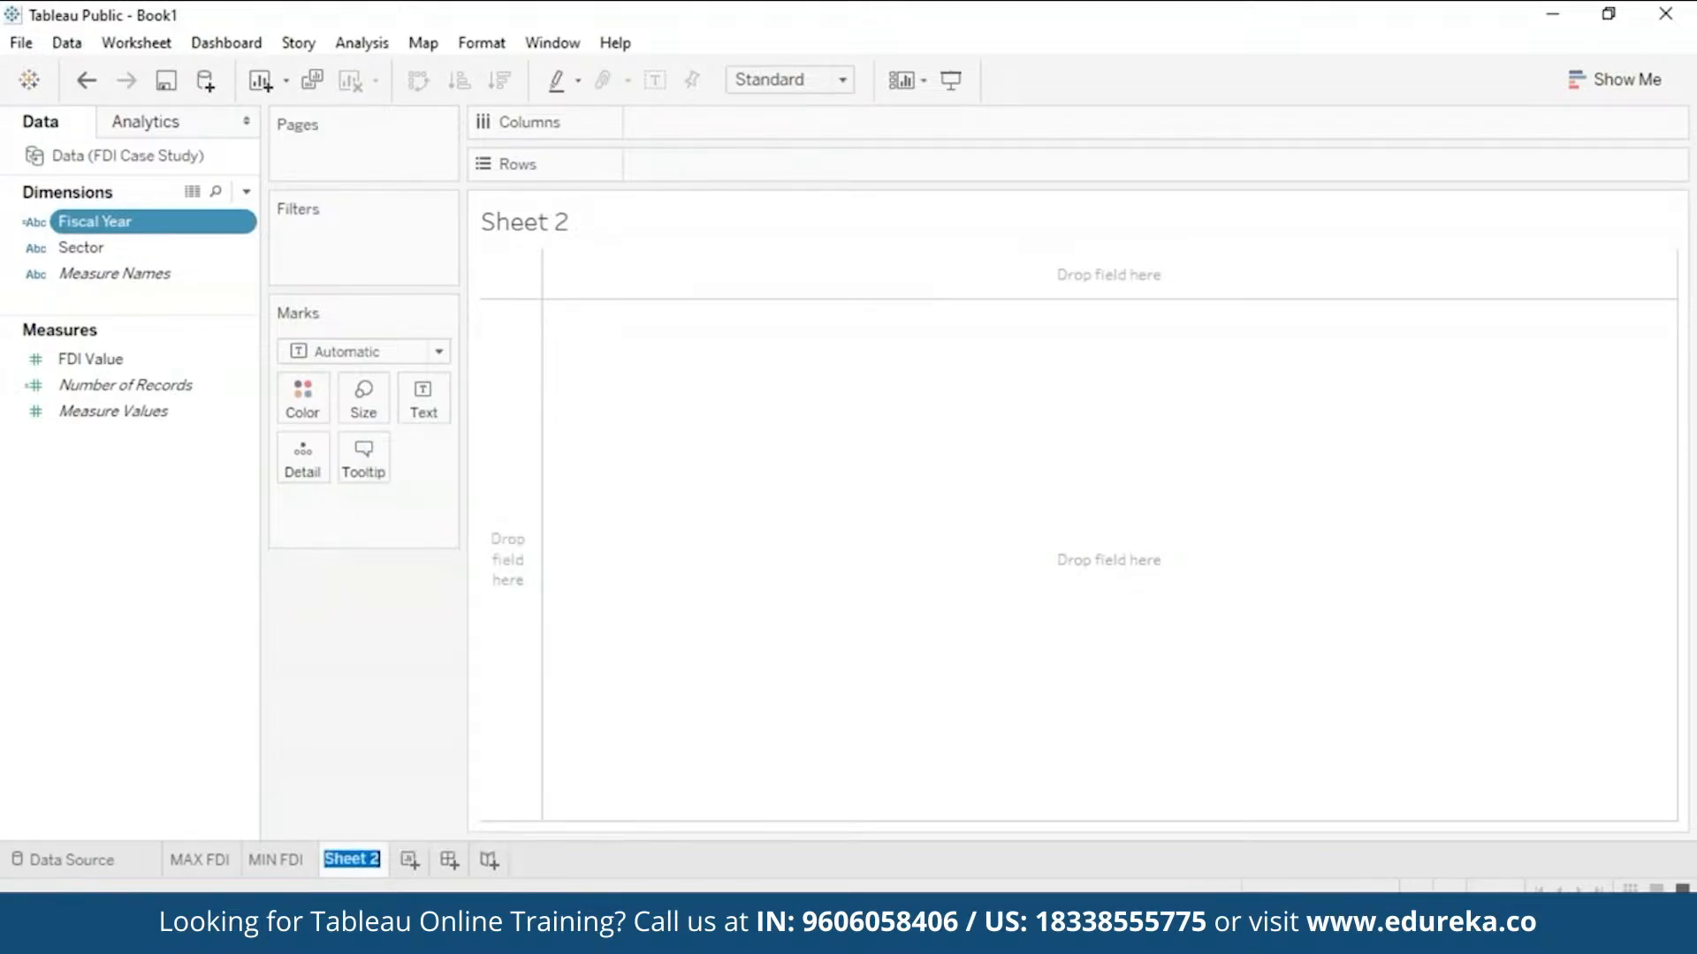
pyautogui.write('Overall Trends')
pyautogui.press('Return')
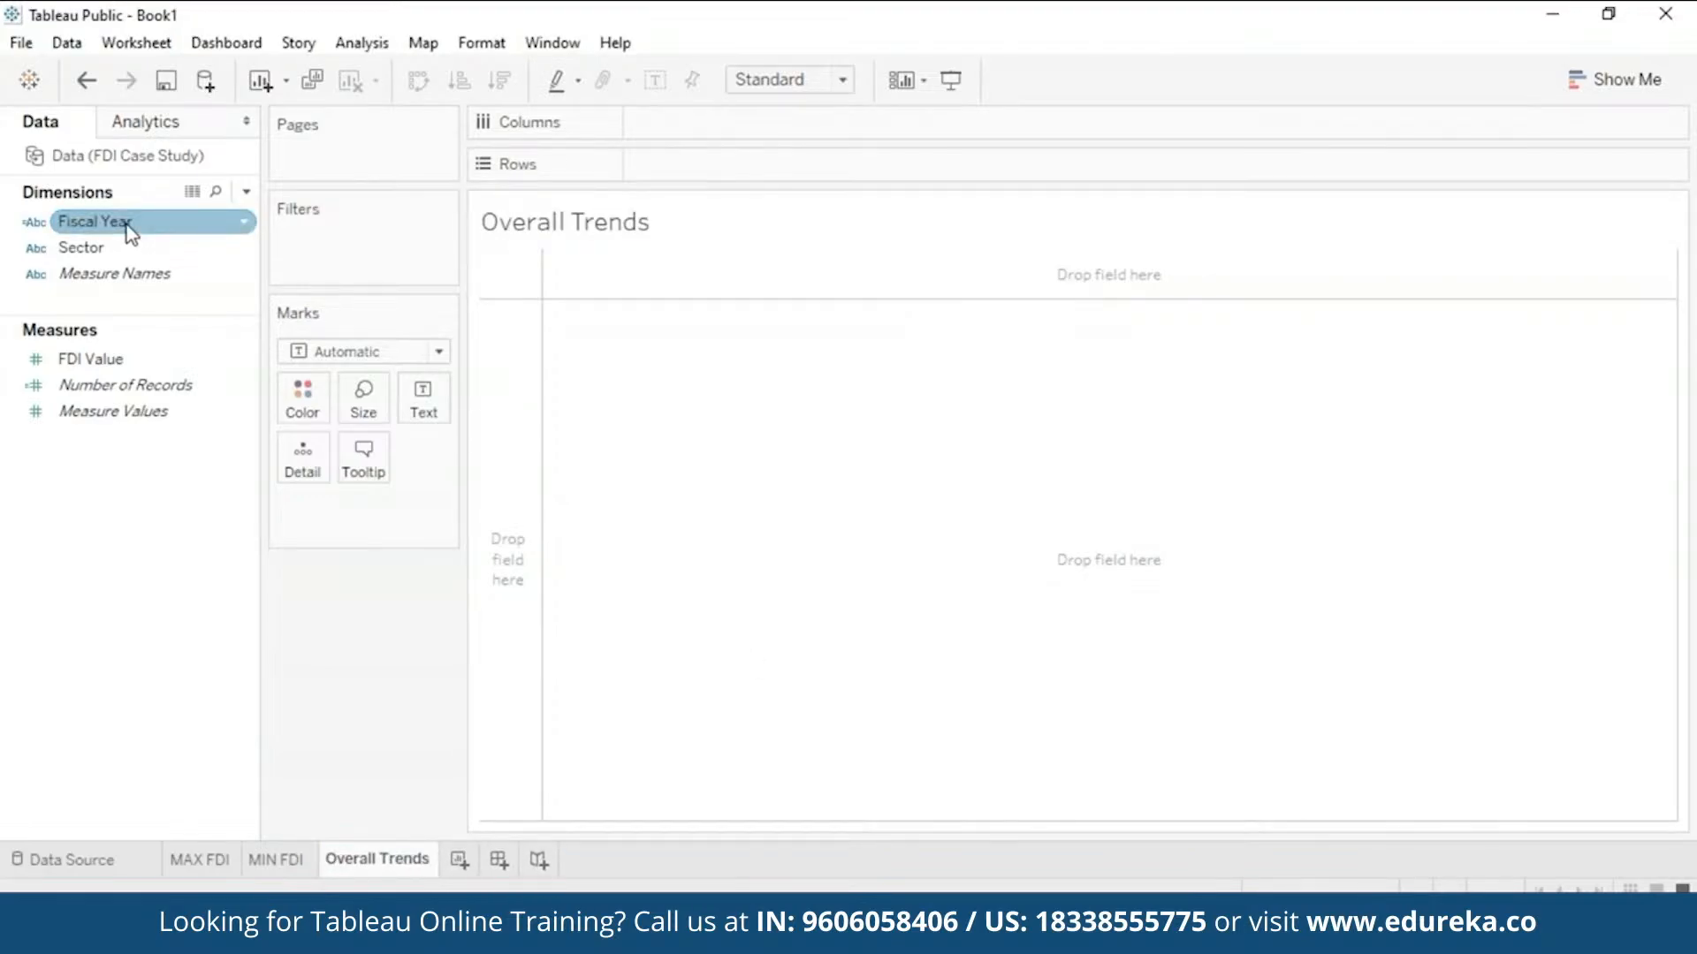
# - Put Fiscal Year on Columns and FDI Value on Rows to chart summed FDI as bars
pyautogui.moveTo(131, 232); pyautogui.dragTo(726, 126)
pyautogui.click(152, 367)
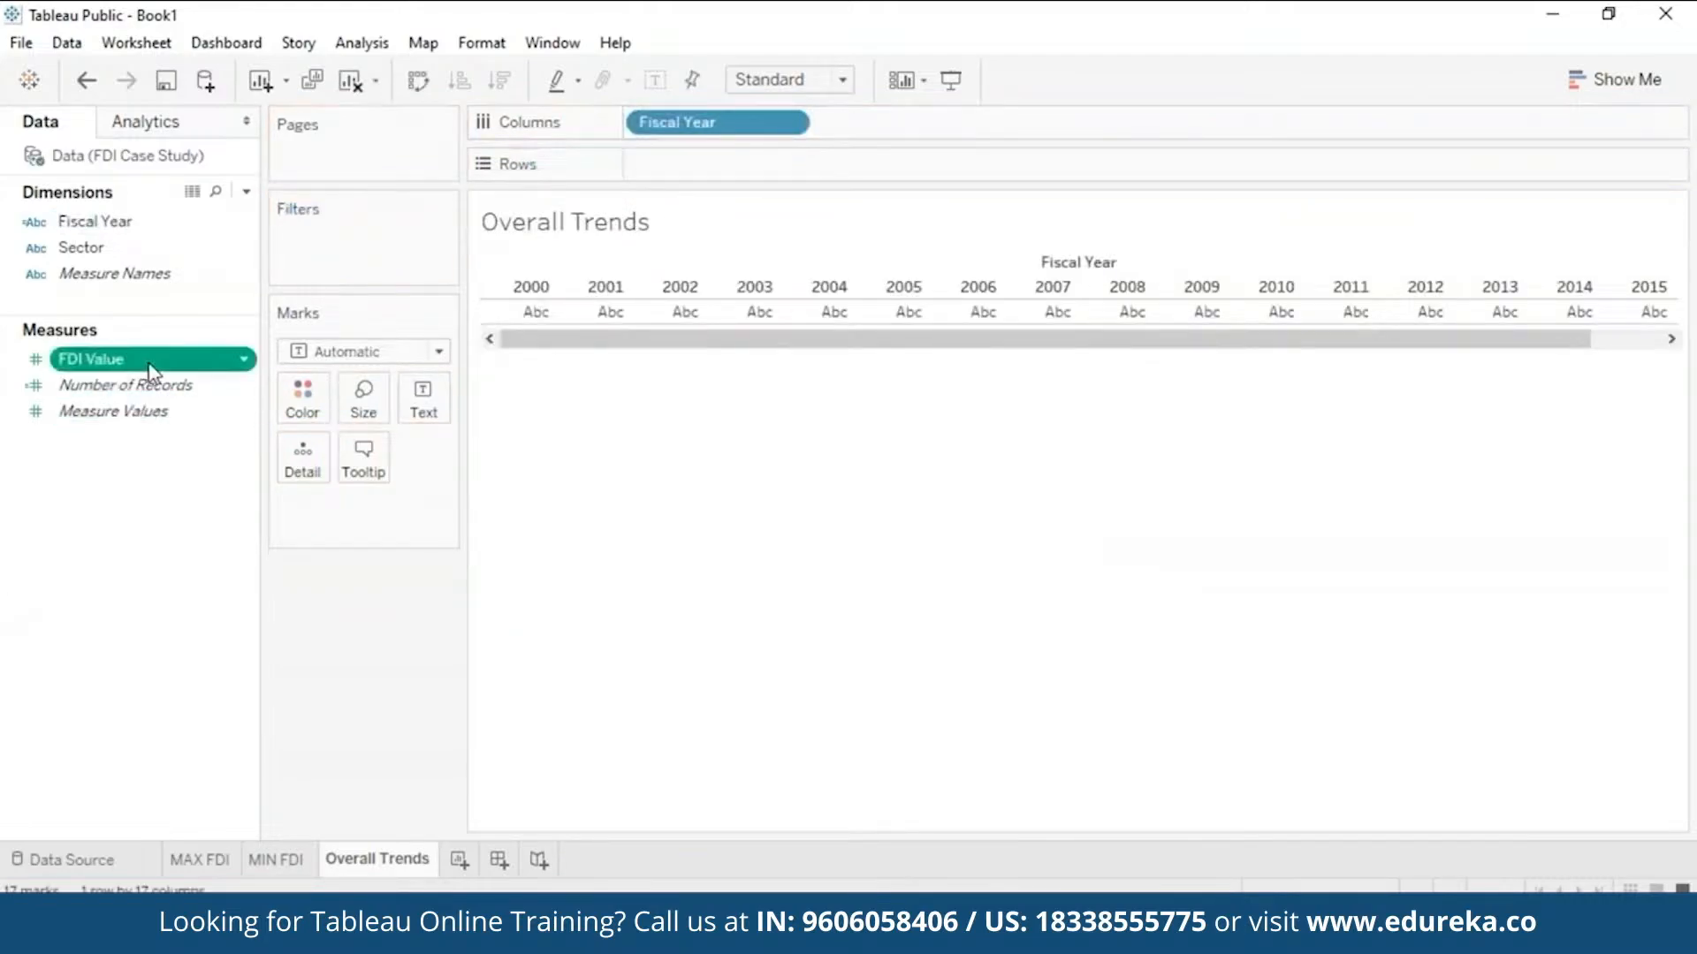
pyautogui.moveTo(151, 369); pyautogui.dragTo(727, 164)
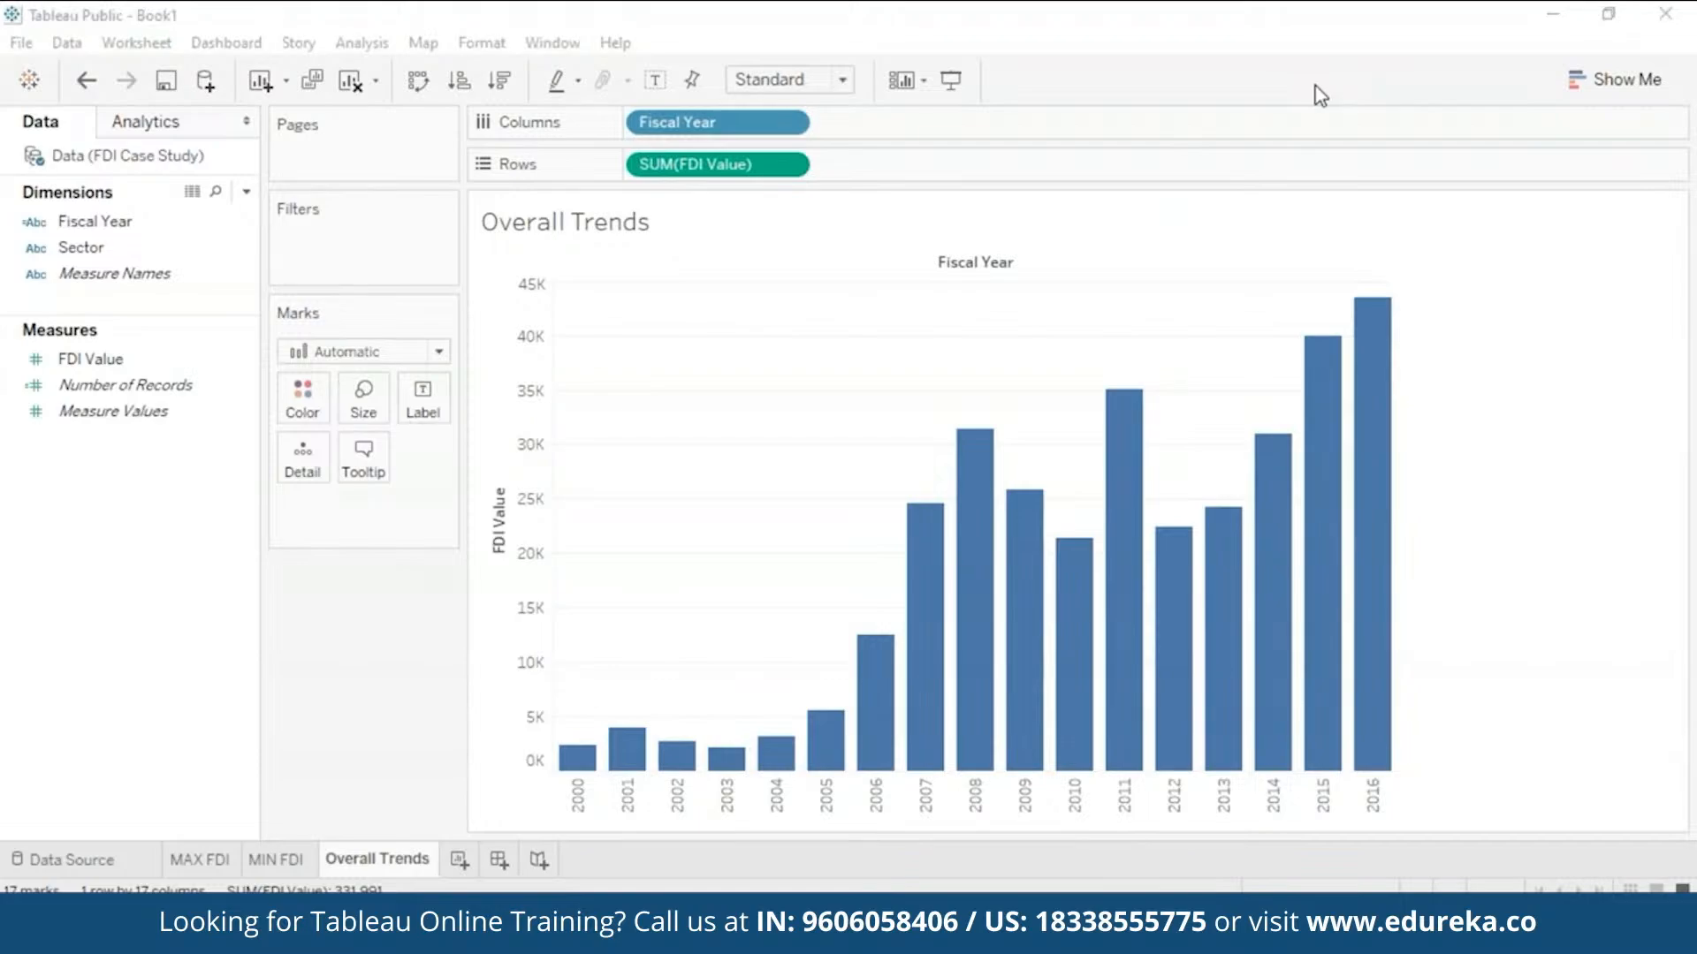
# - Change Fiscal Year's data type to Date so Overall Trends becomes a line of FDI Value
pyautogui.click(1568, 80)
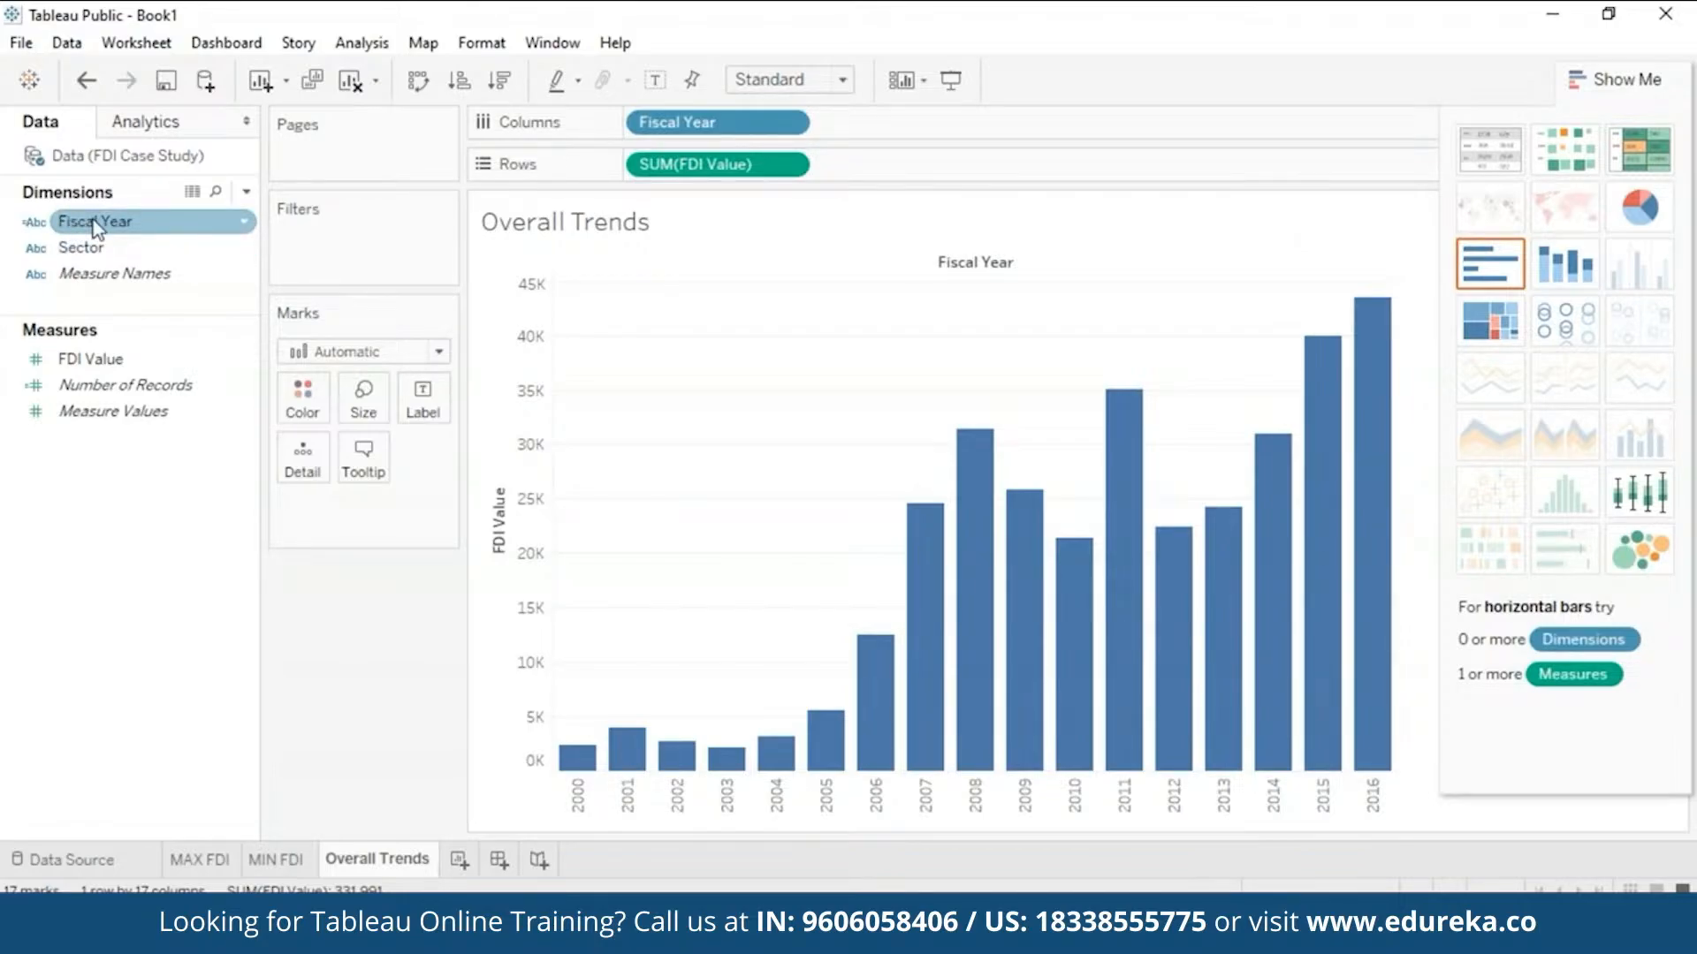
pyautogui.click(242, 234)
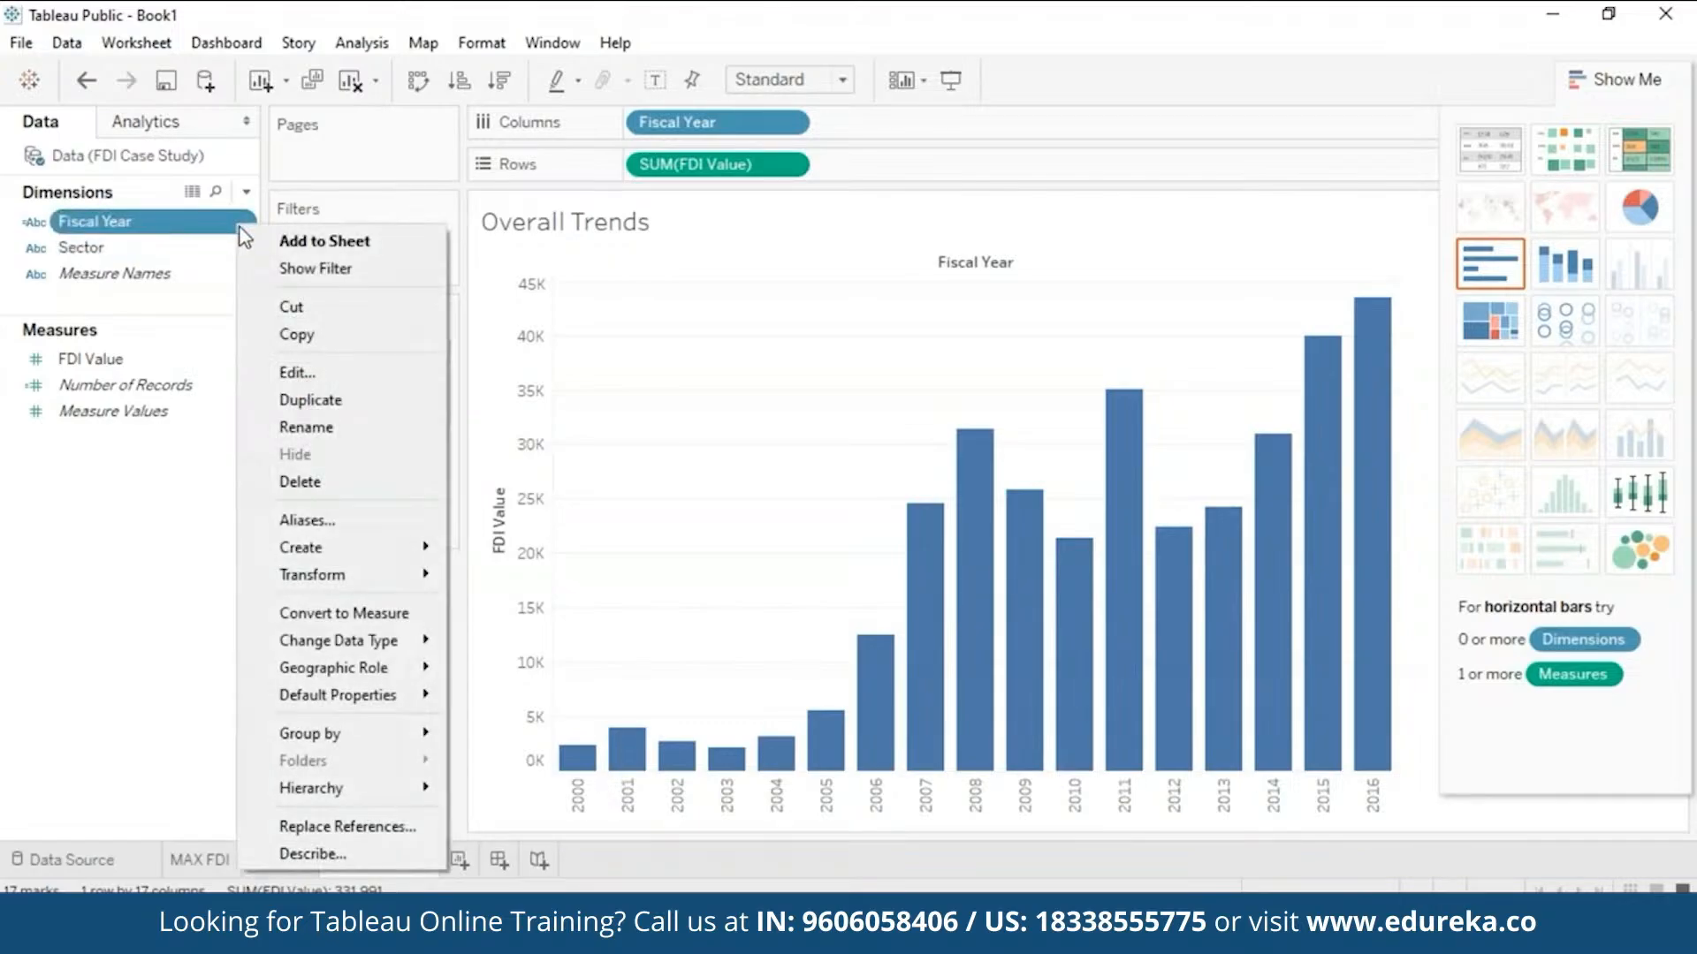
pyautogui.moveTo(382, 648)
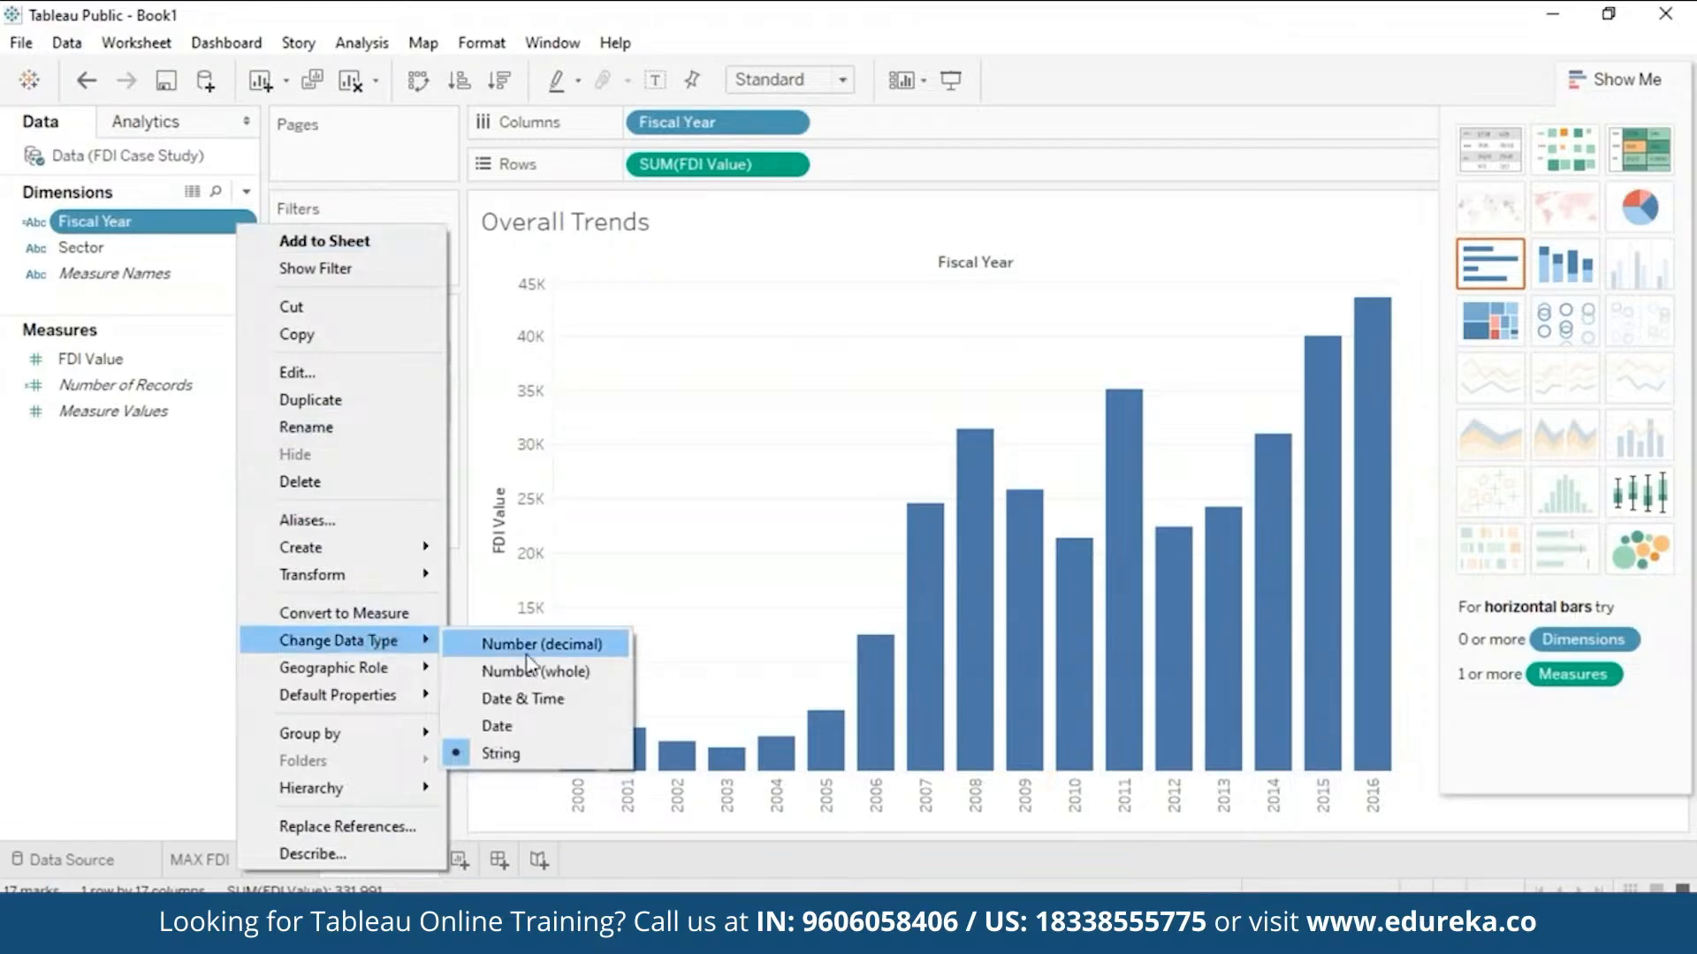
pyautogui.click(497, 727)
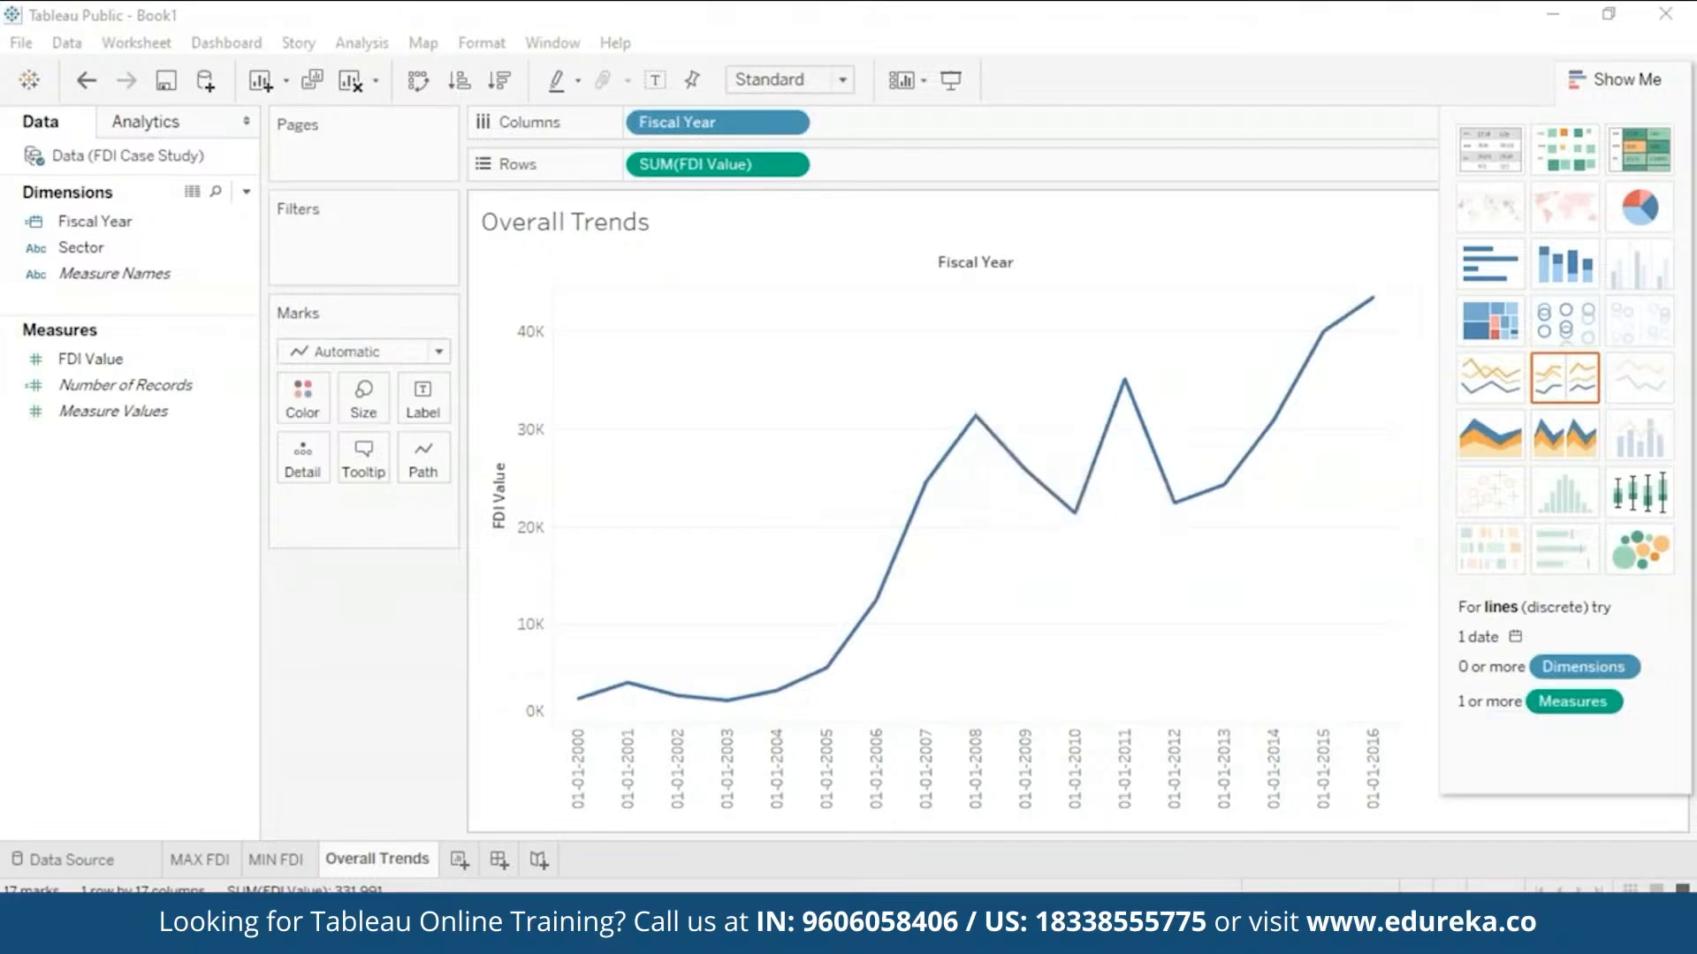
pyautogui.moveTo(979, 417)
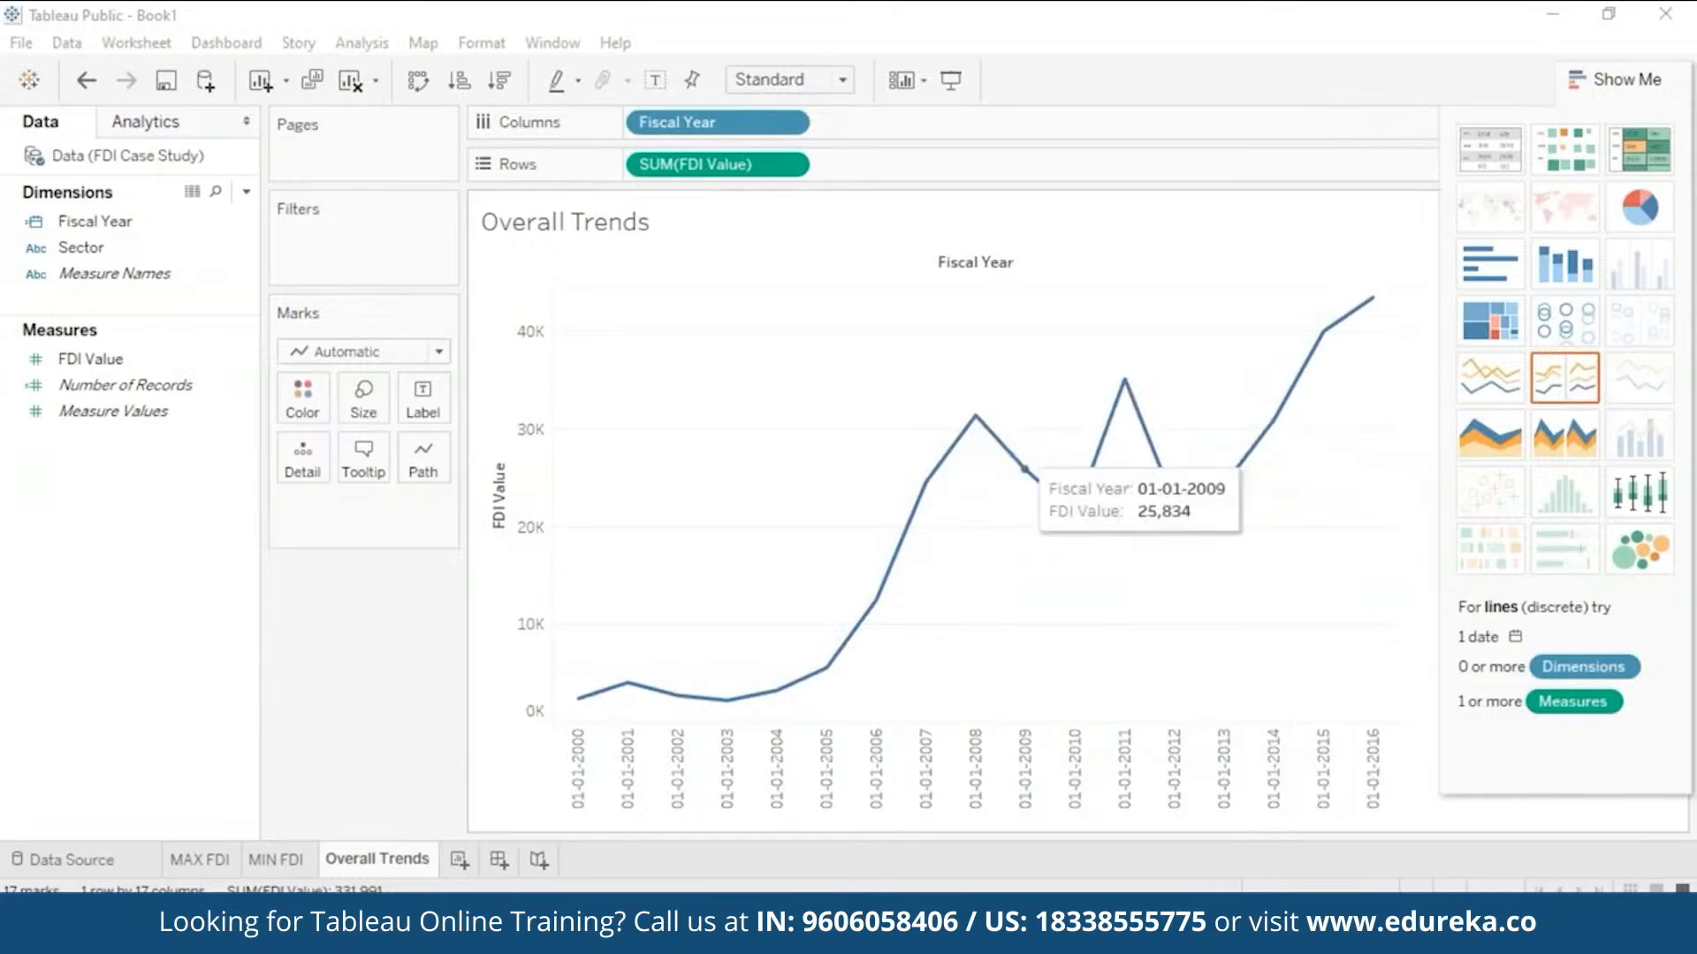
pyautogui.moveTo(1072, 517)
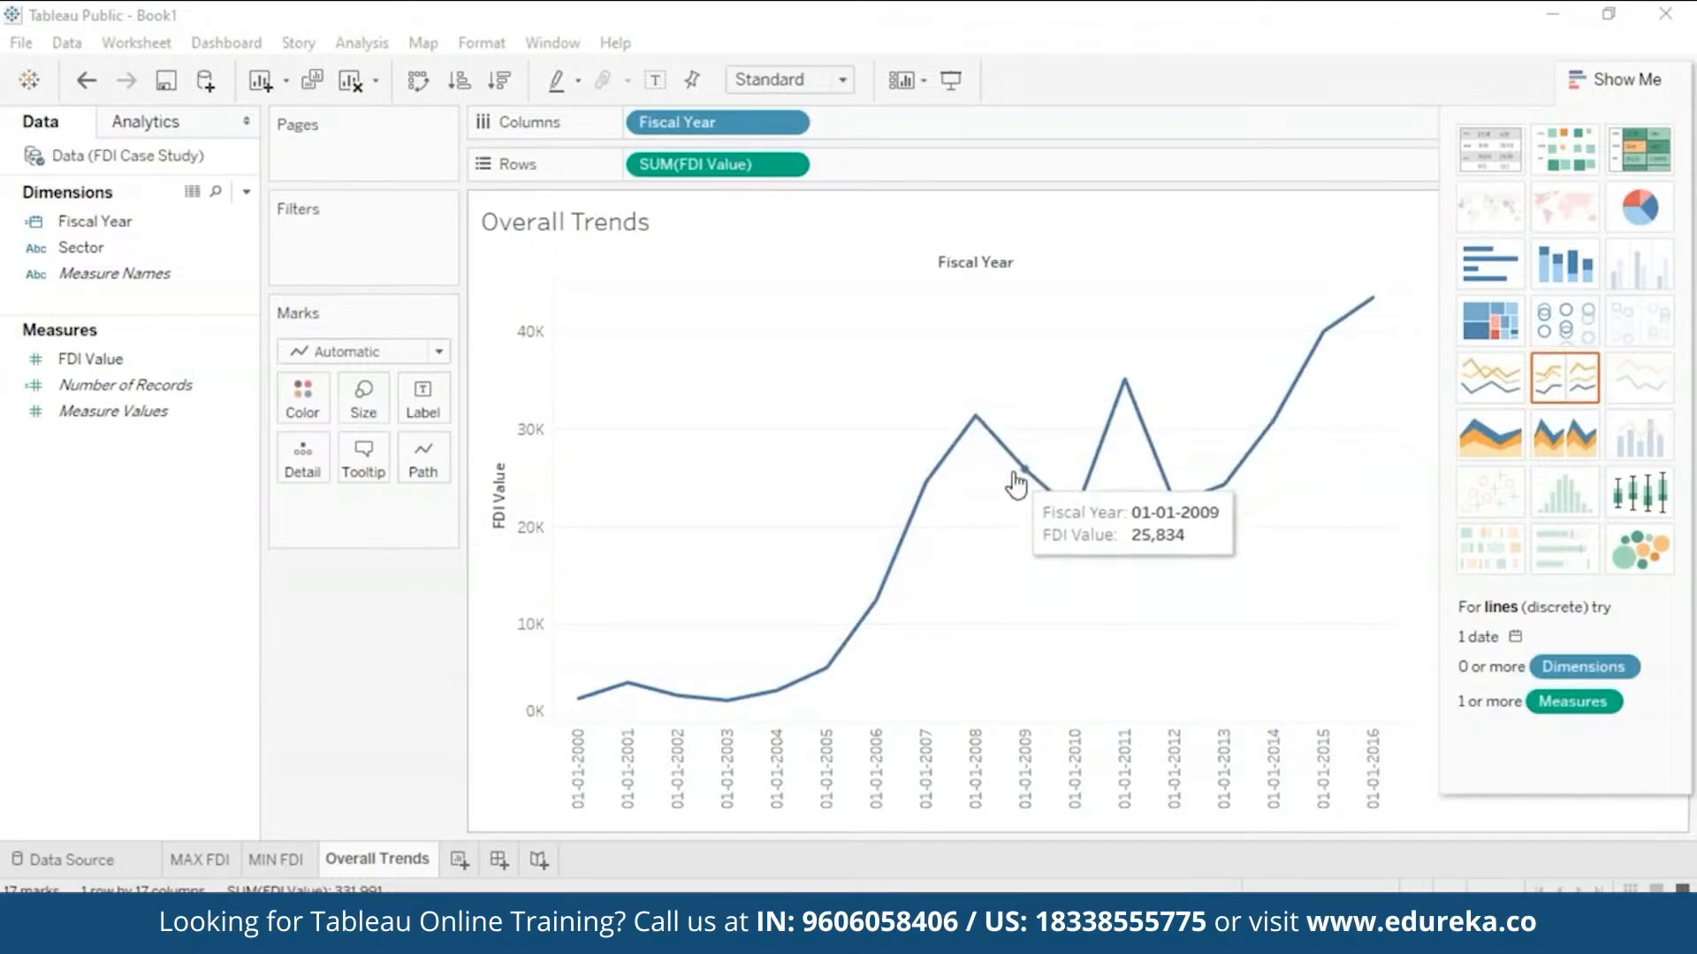
pyautogui.moveTo(1021, 474)
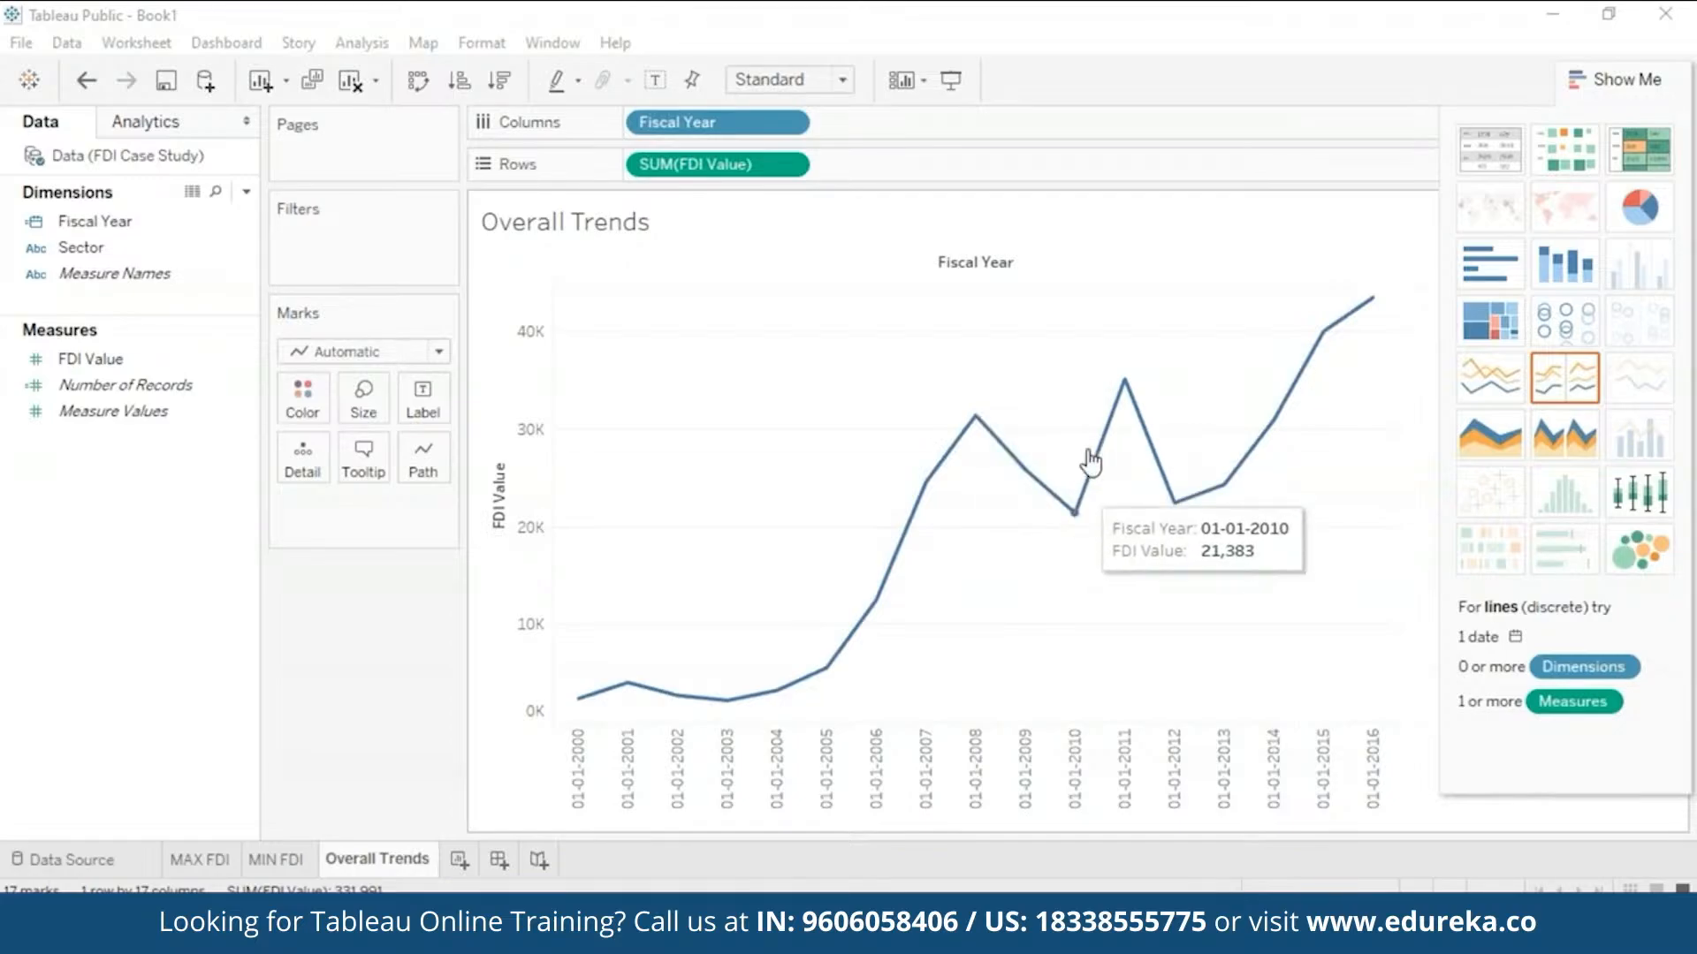
pyautogui.moveTo(1125, 391)
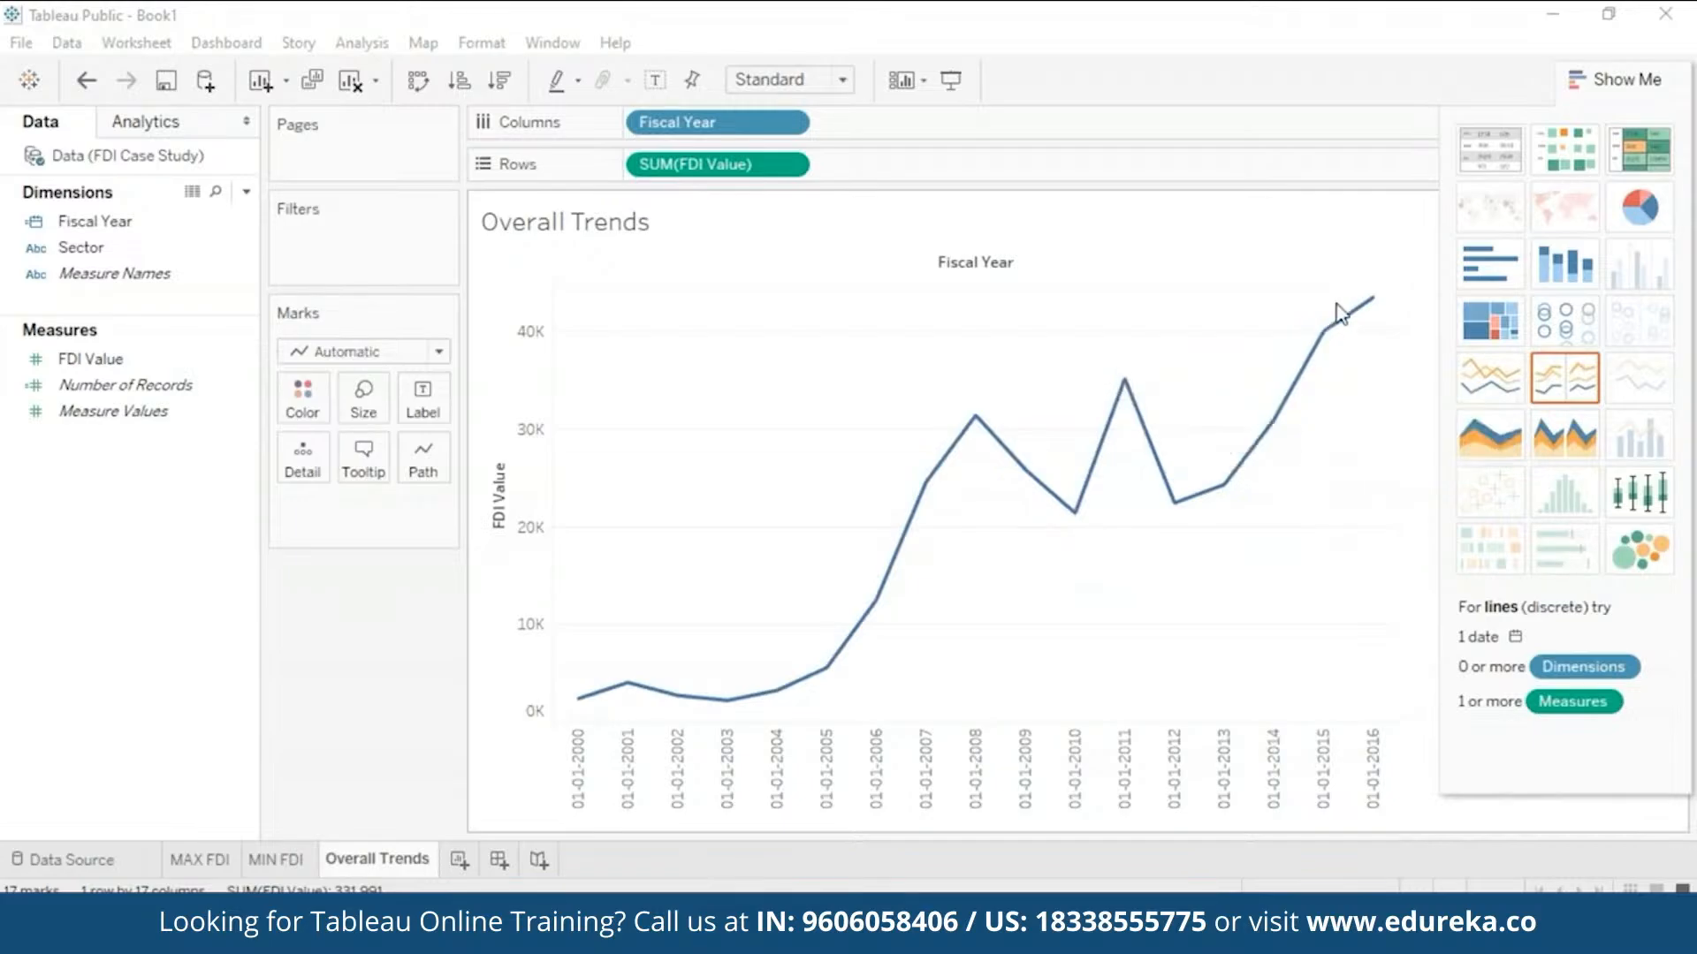
# - Add FDI Value to Label so each Overall Trends line point shows its value
pyautogui.moveTo(1371, 305)
pyautogui.click(103, 359)
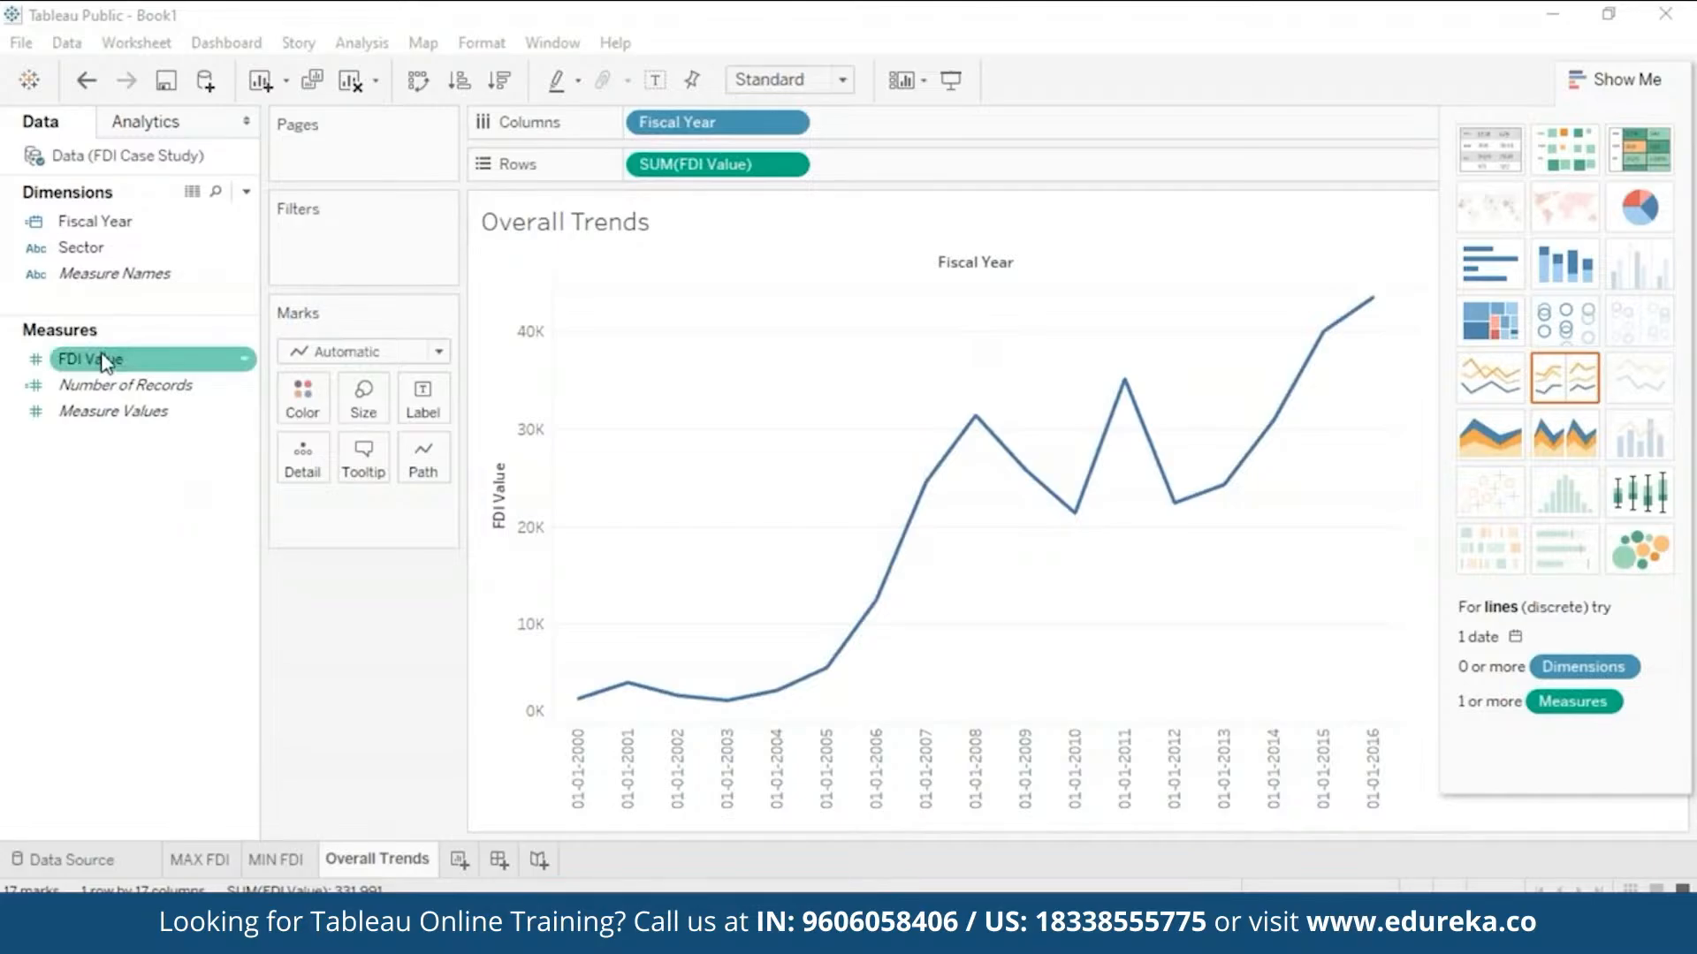
pyautogui.moveTo(105, 360); pyautogui.dragTo(419, 398)
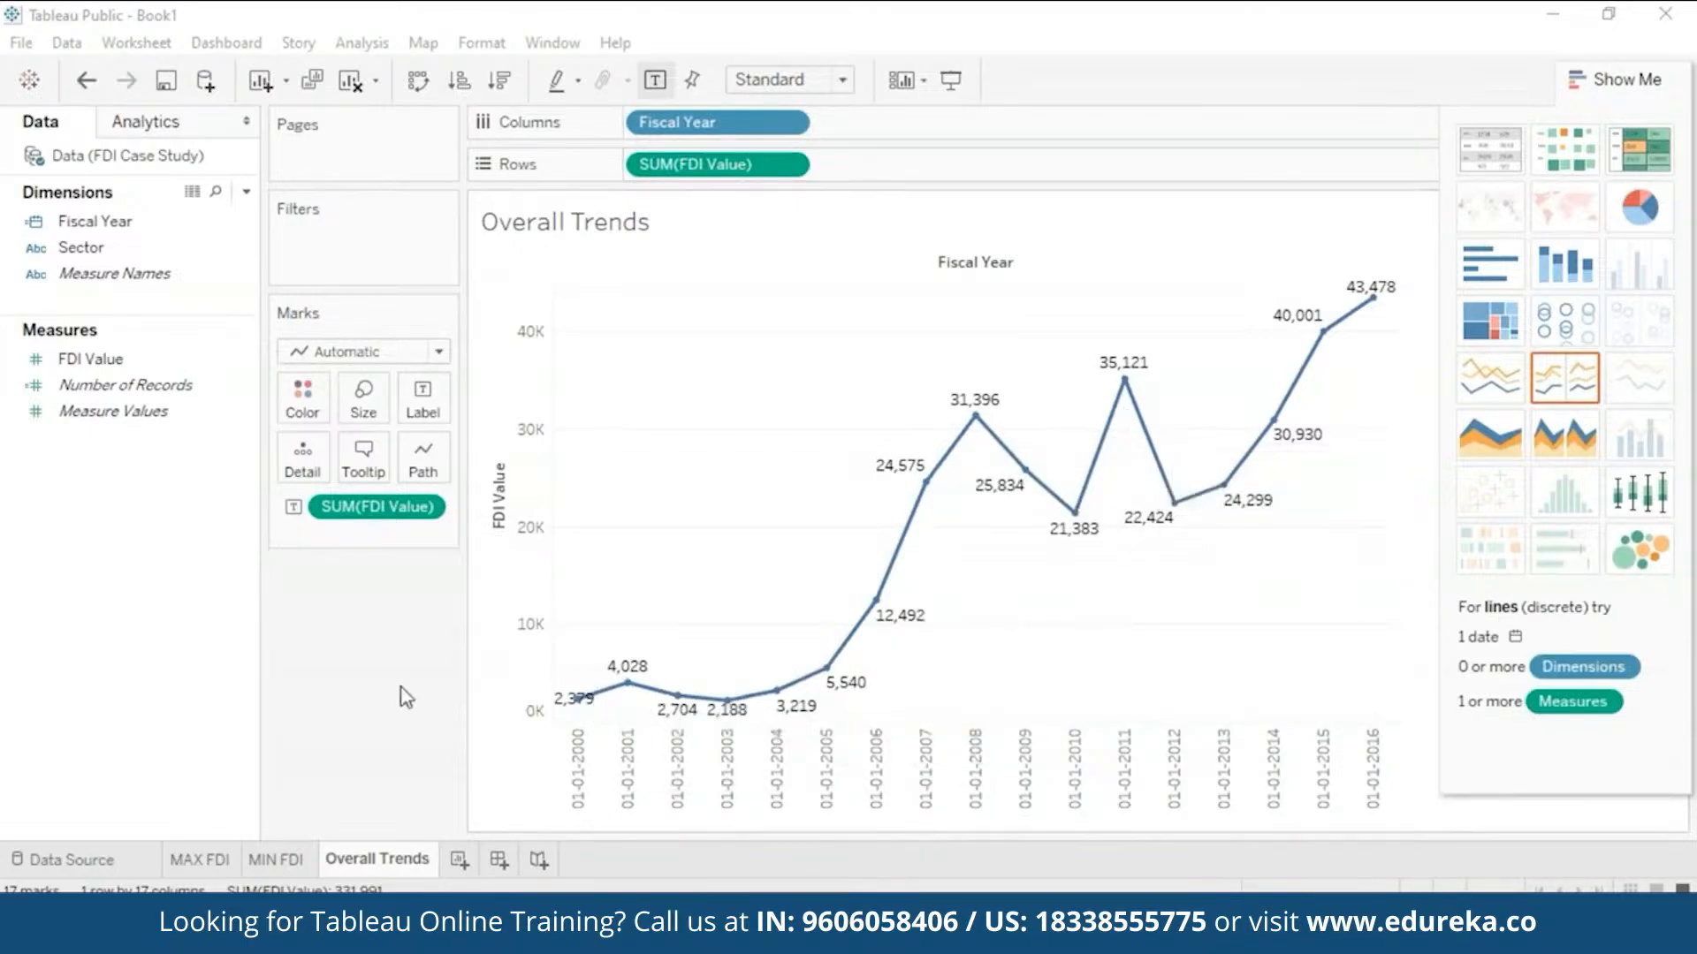
pyautogui.moveTo(576, 704)
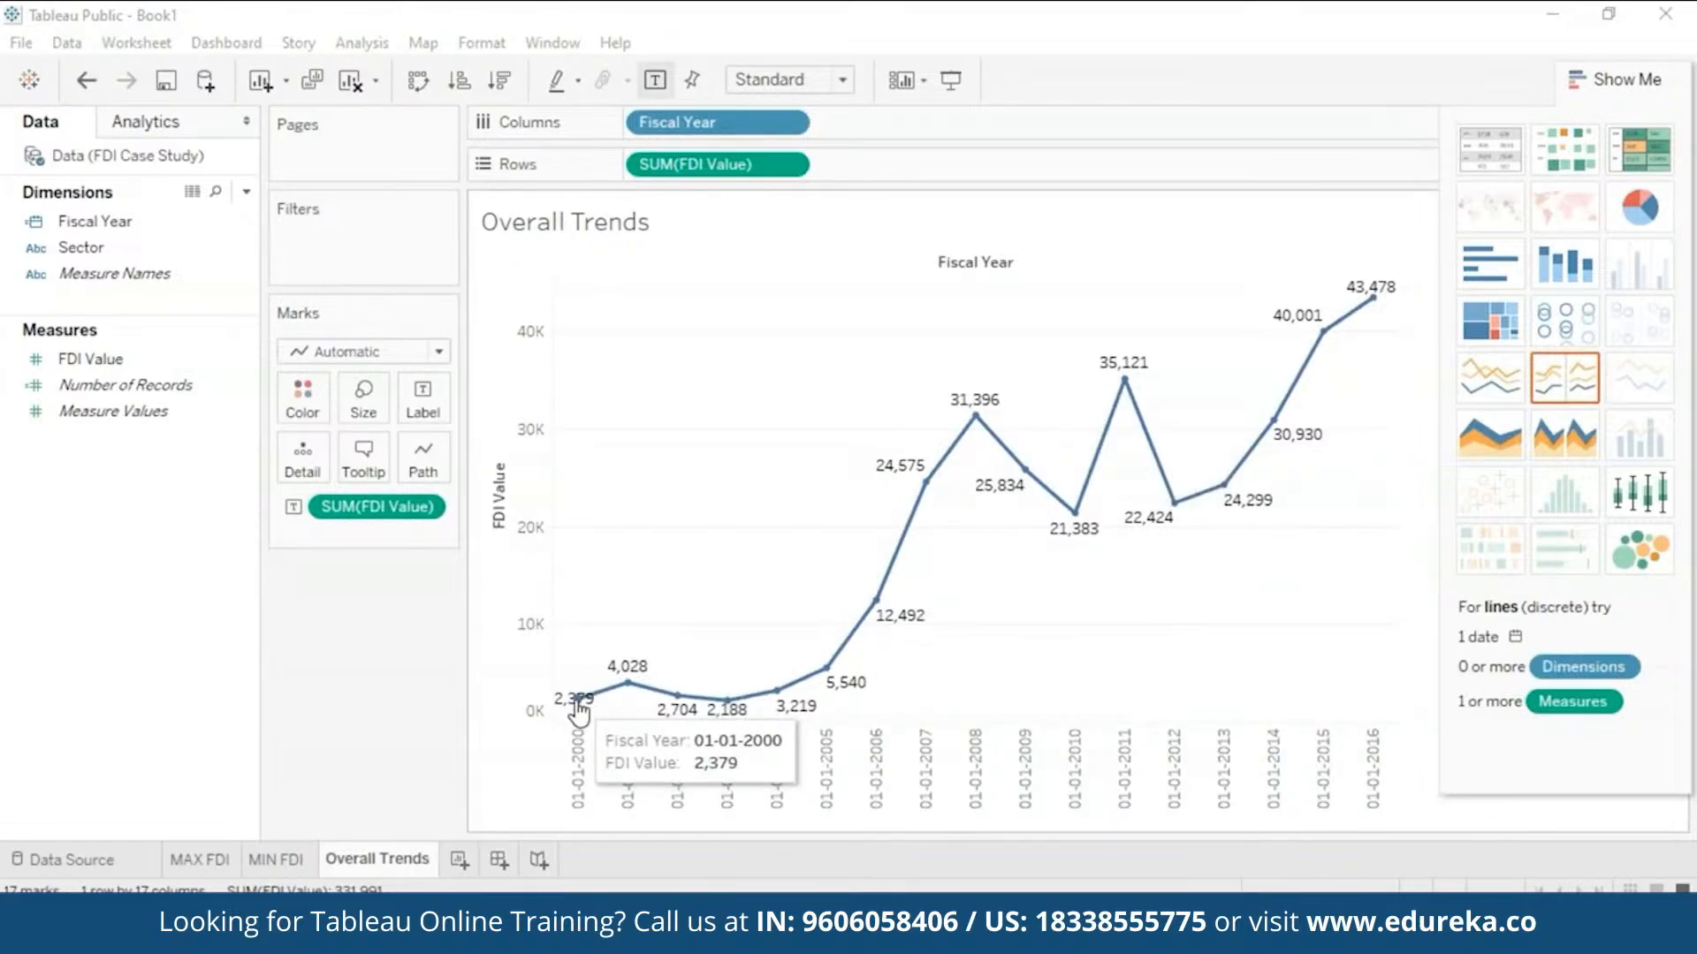
pyautogui.moveTo(1376, 301)
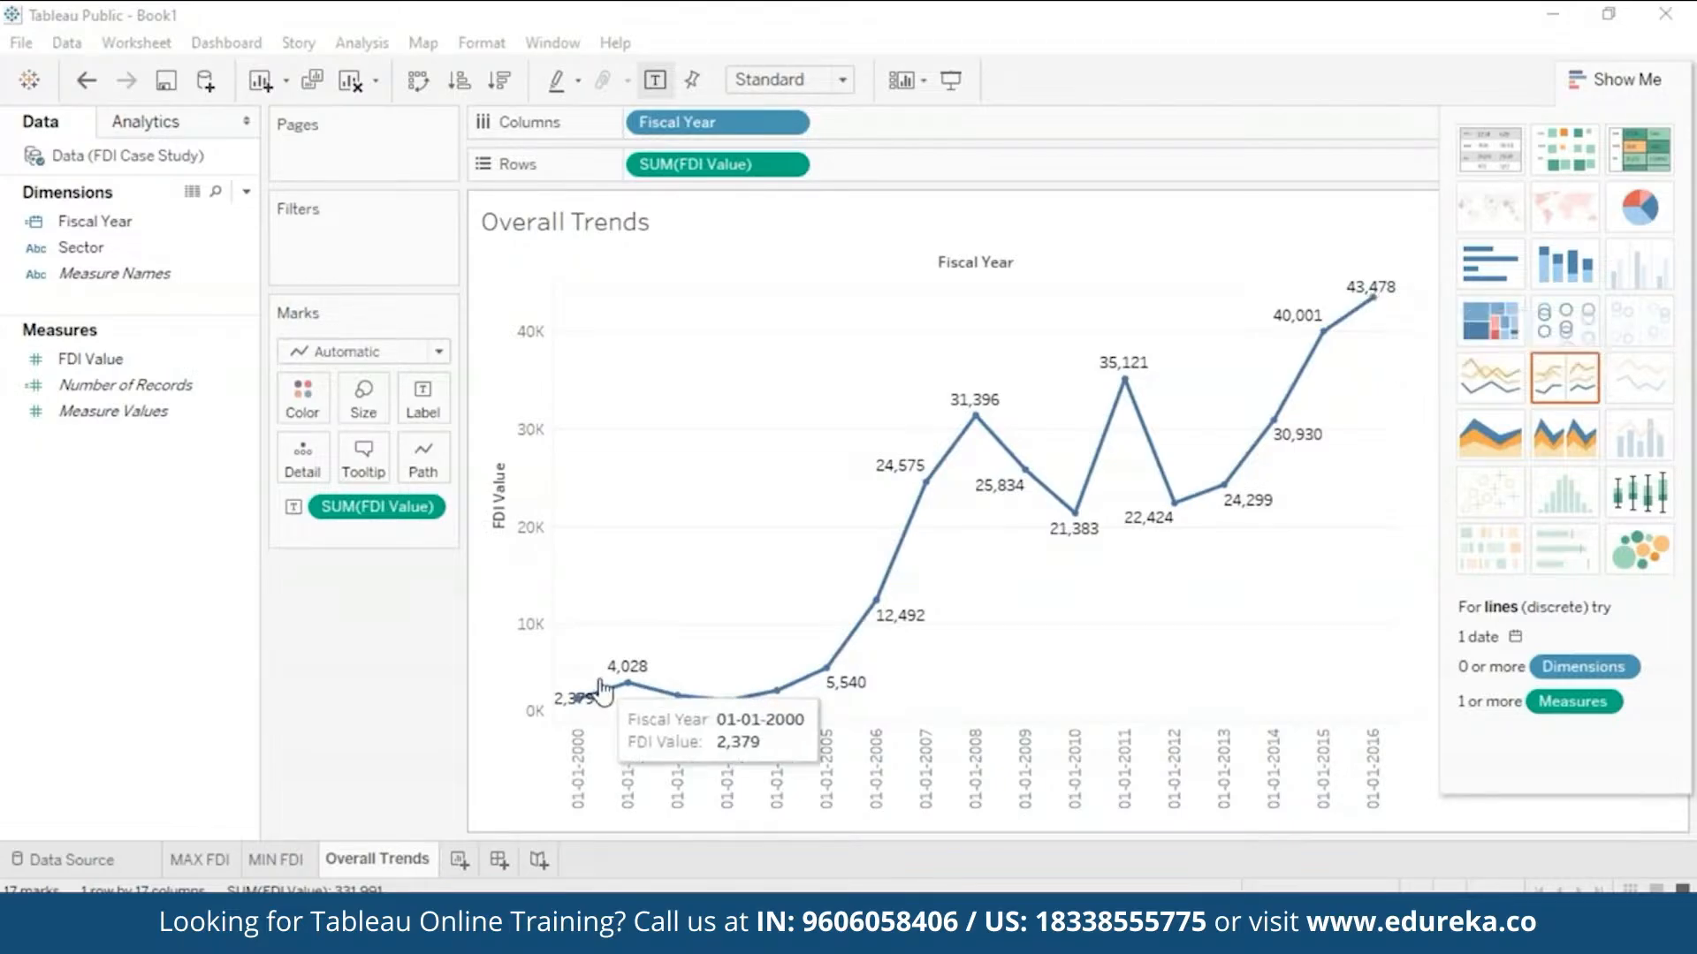
pyautogui.moveTo(992, 431)
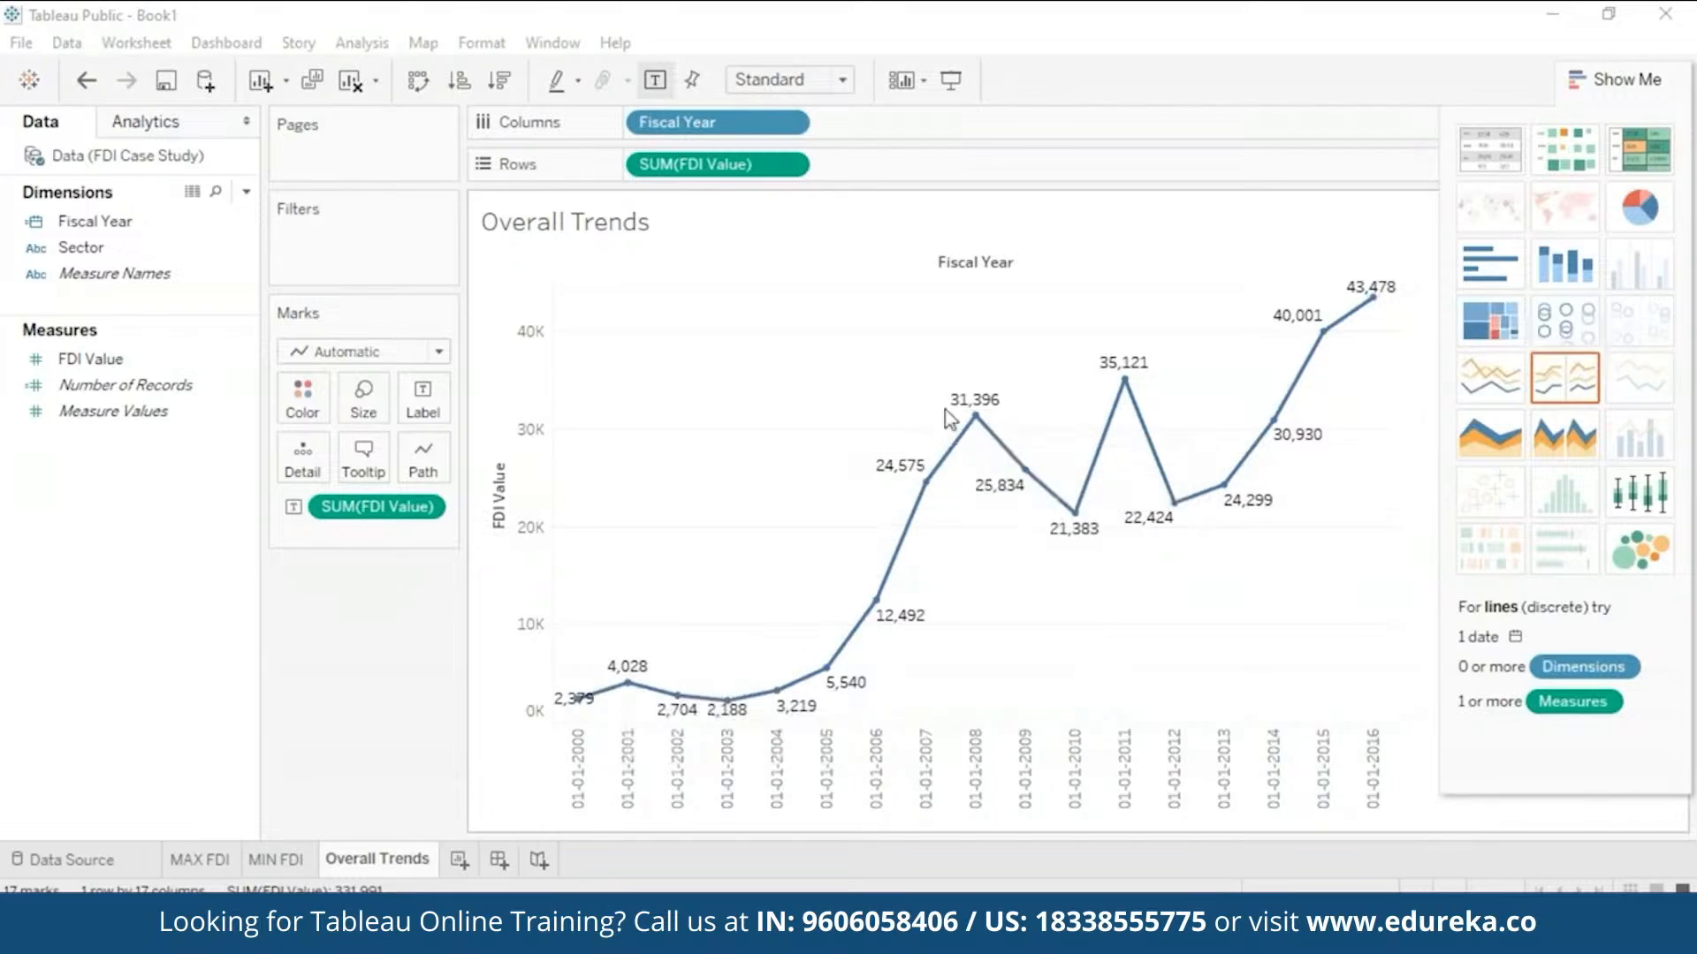
pyautogui.moveTo(1223, 502)
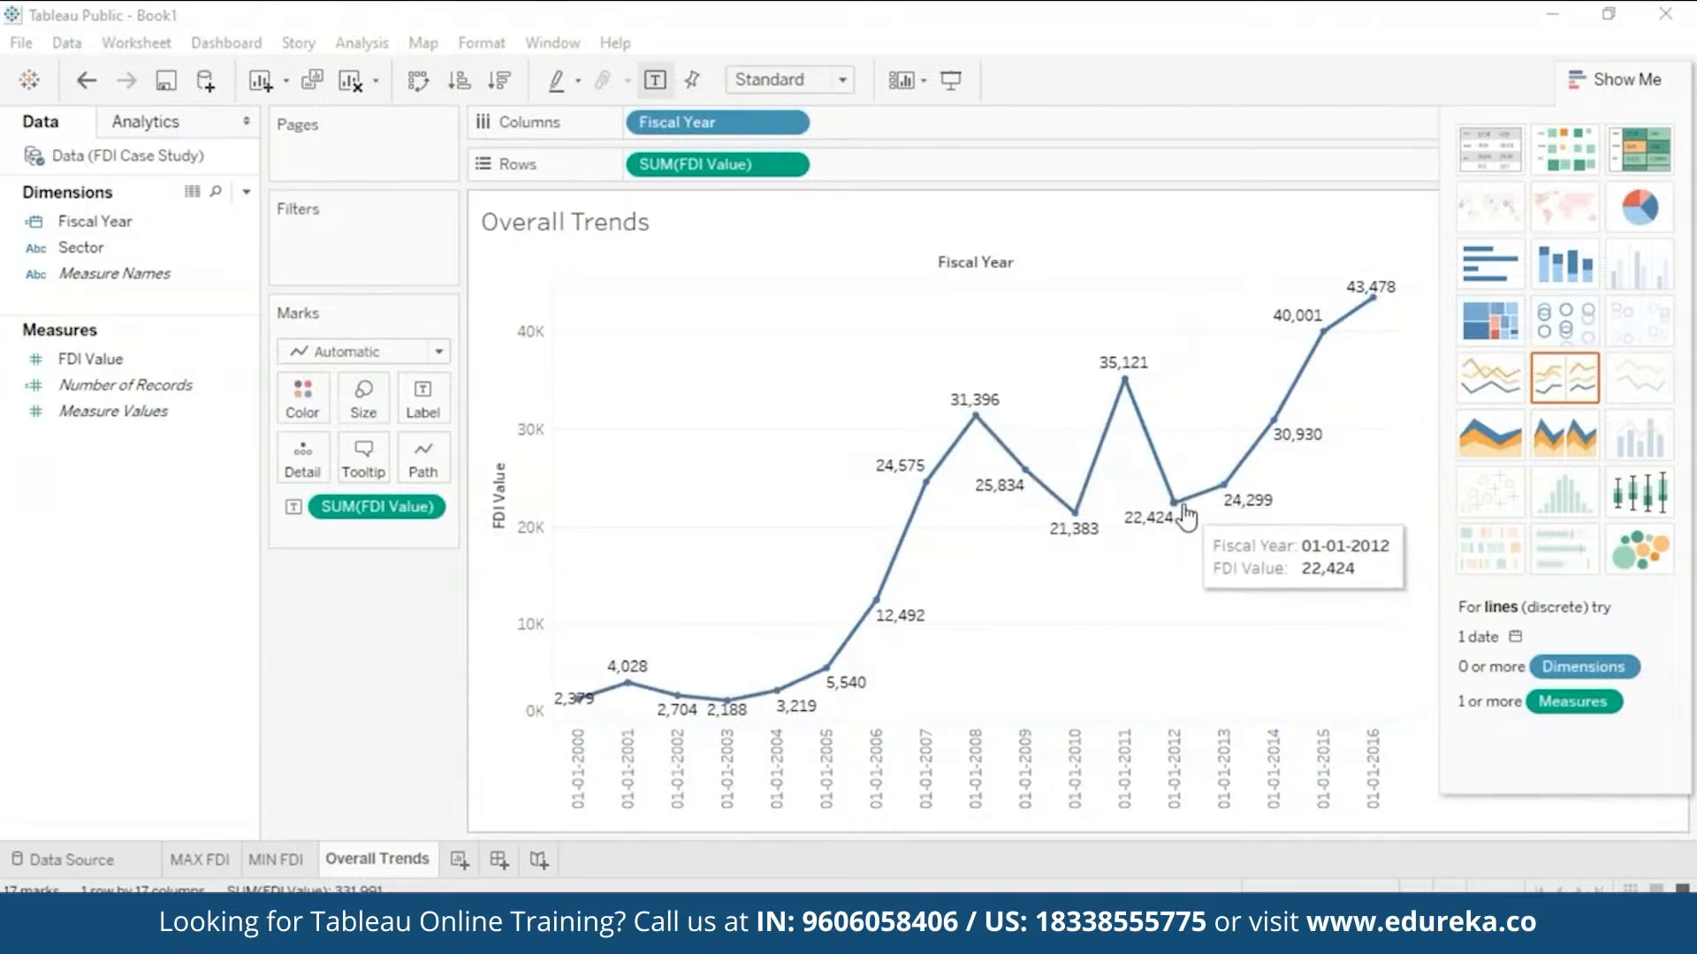
pyautogui.moveTo(1075, 516)
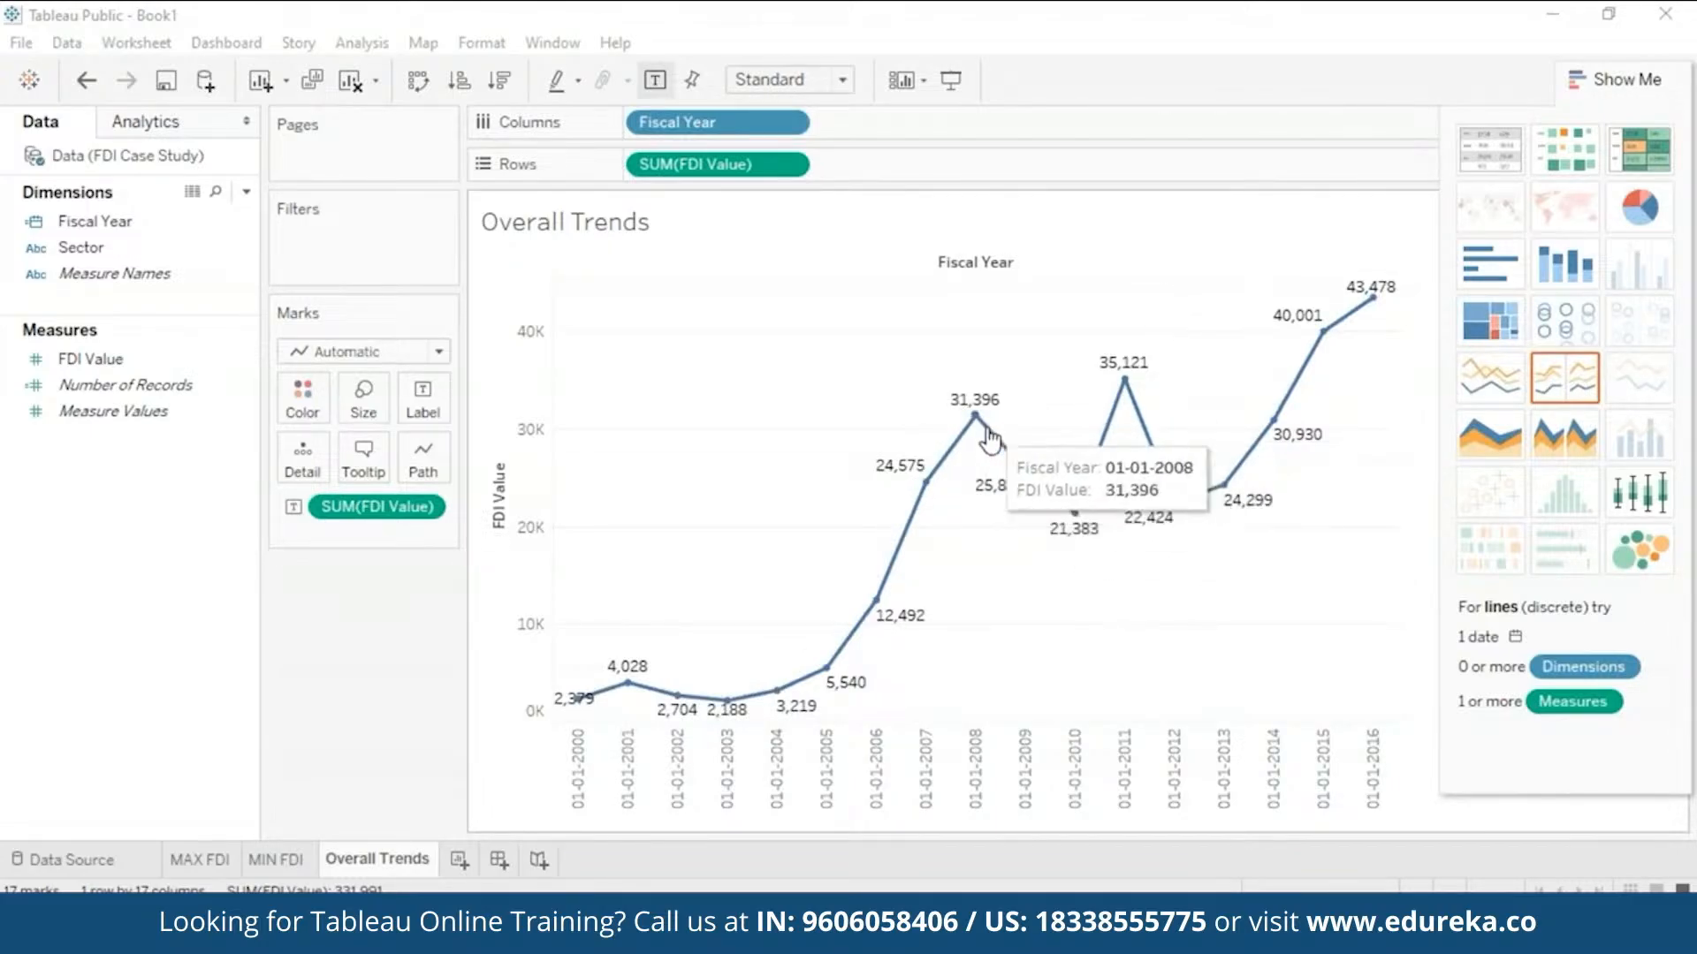
pyautogui.moveTo(1146, 415)
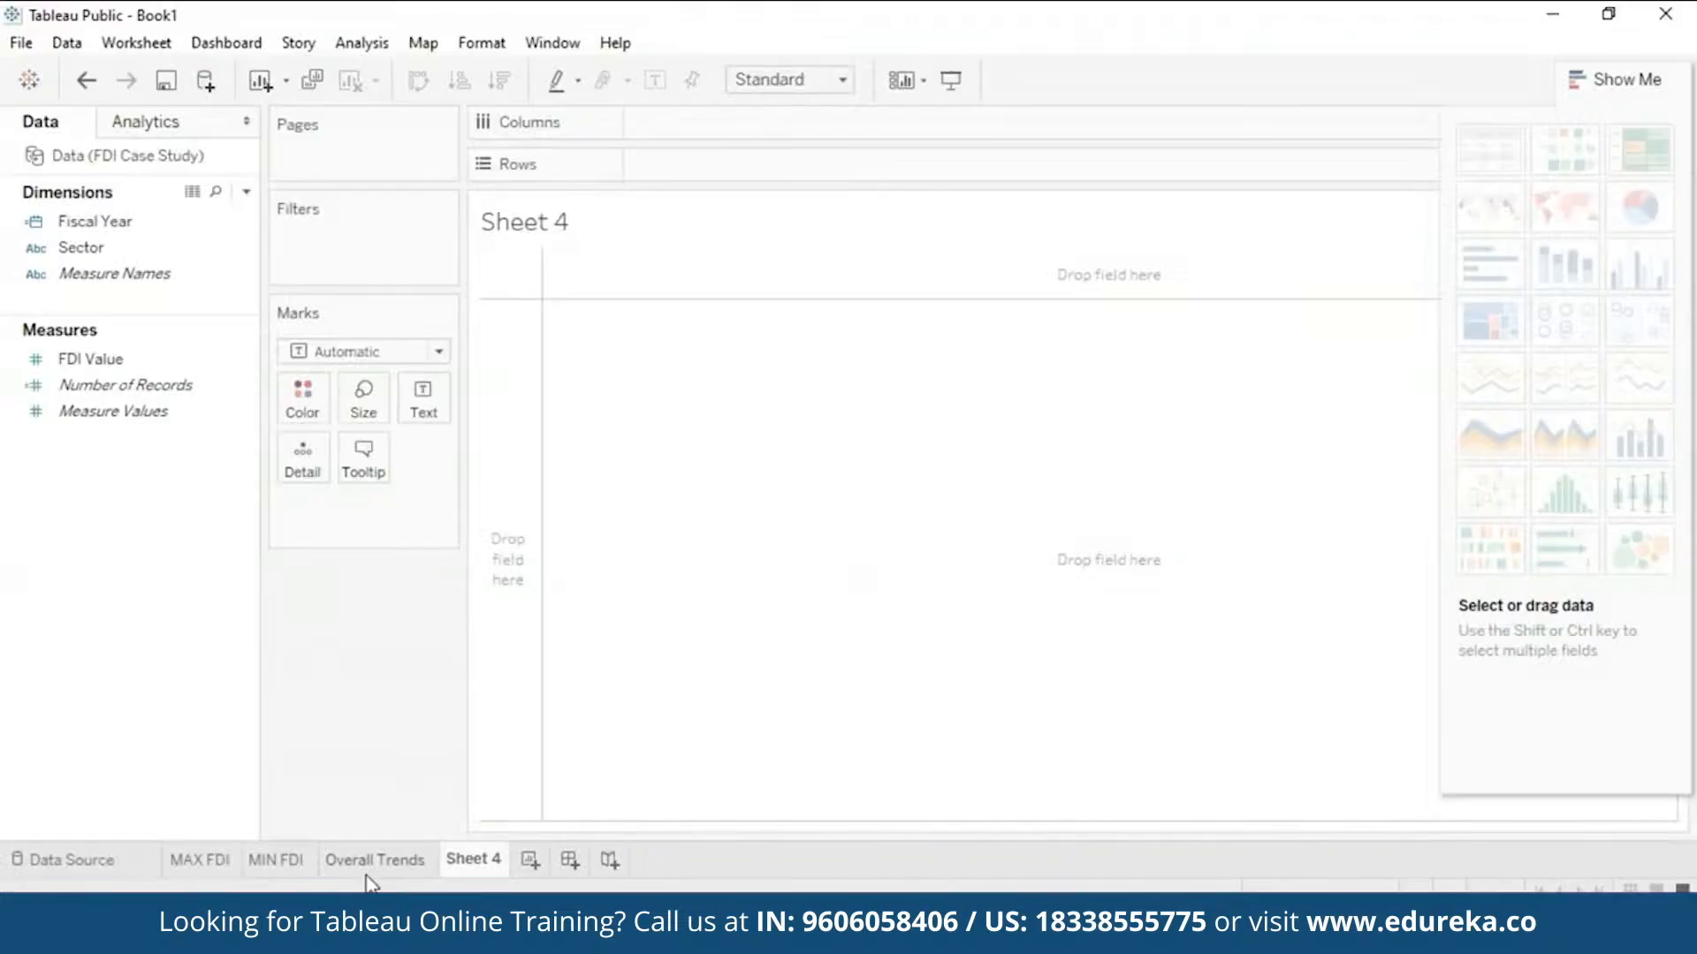
# - On Overall Trends, add a Sector filter with all 63 sectors selected
pyautogui.click(372, 861)
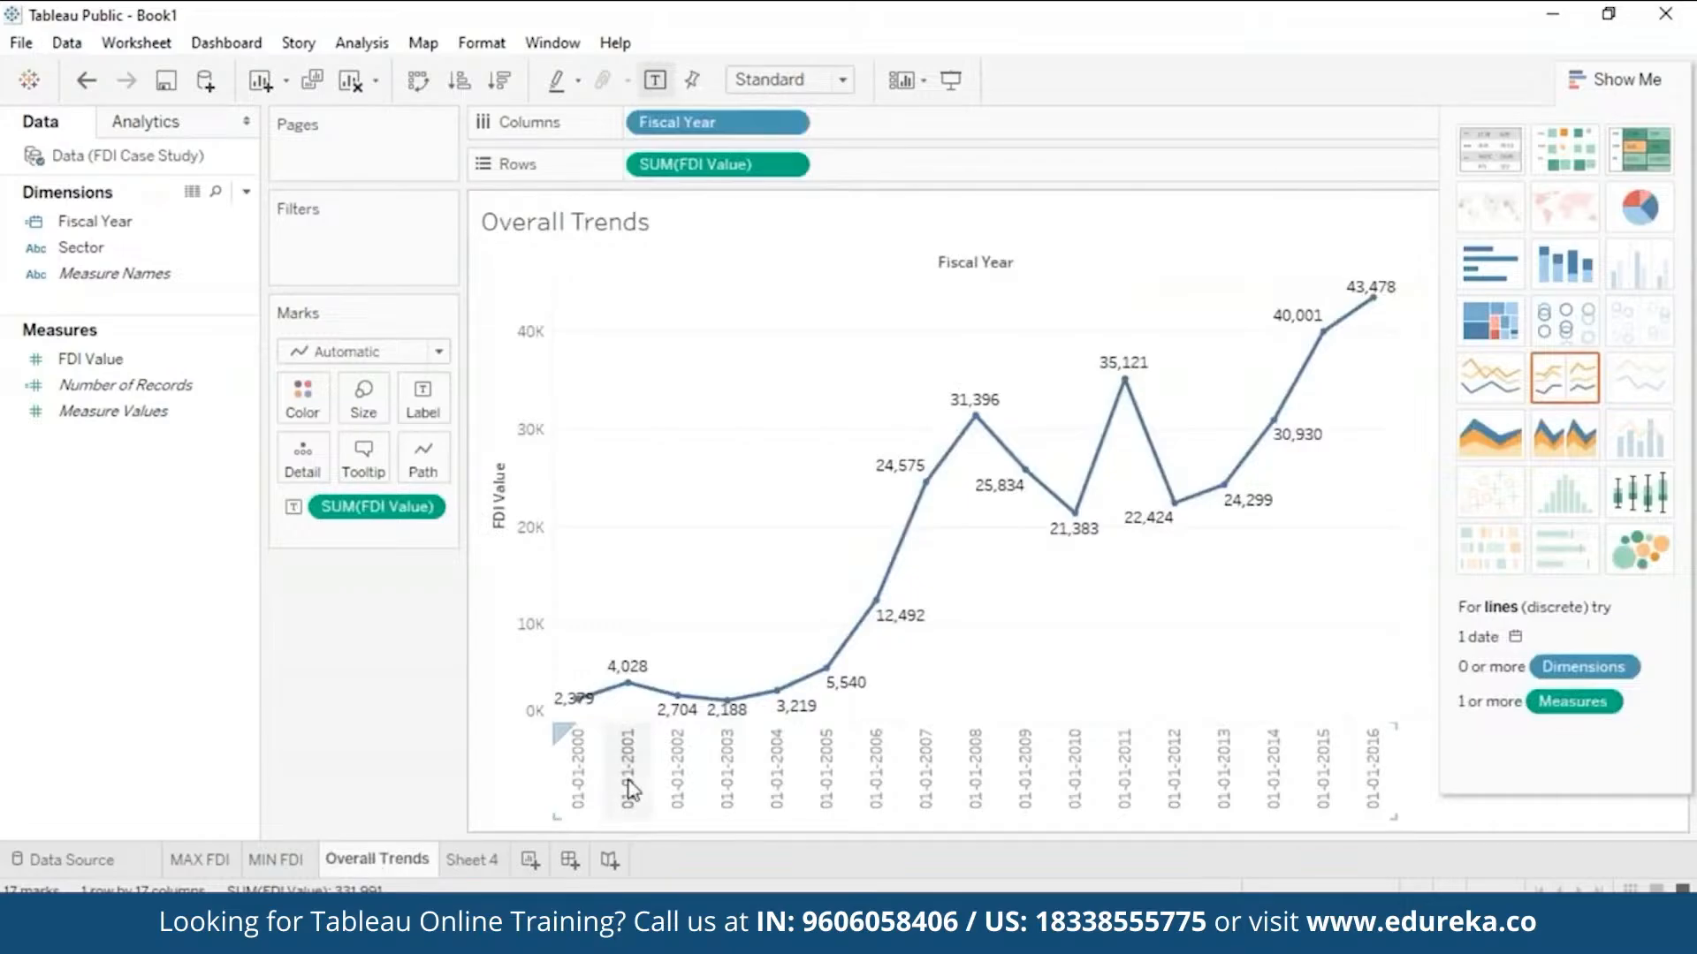
pyautogui.click(146, 252)
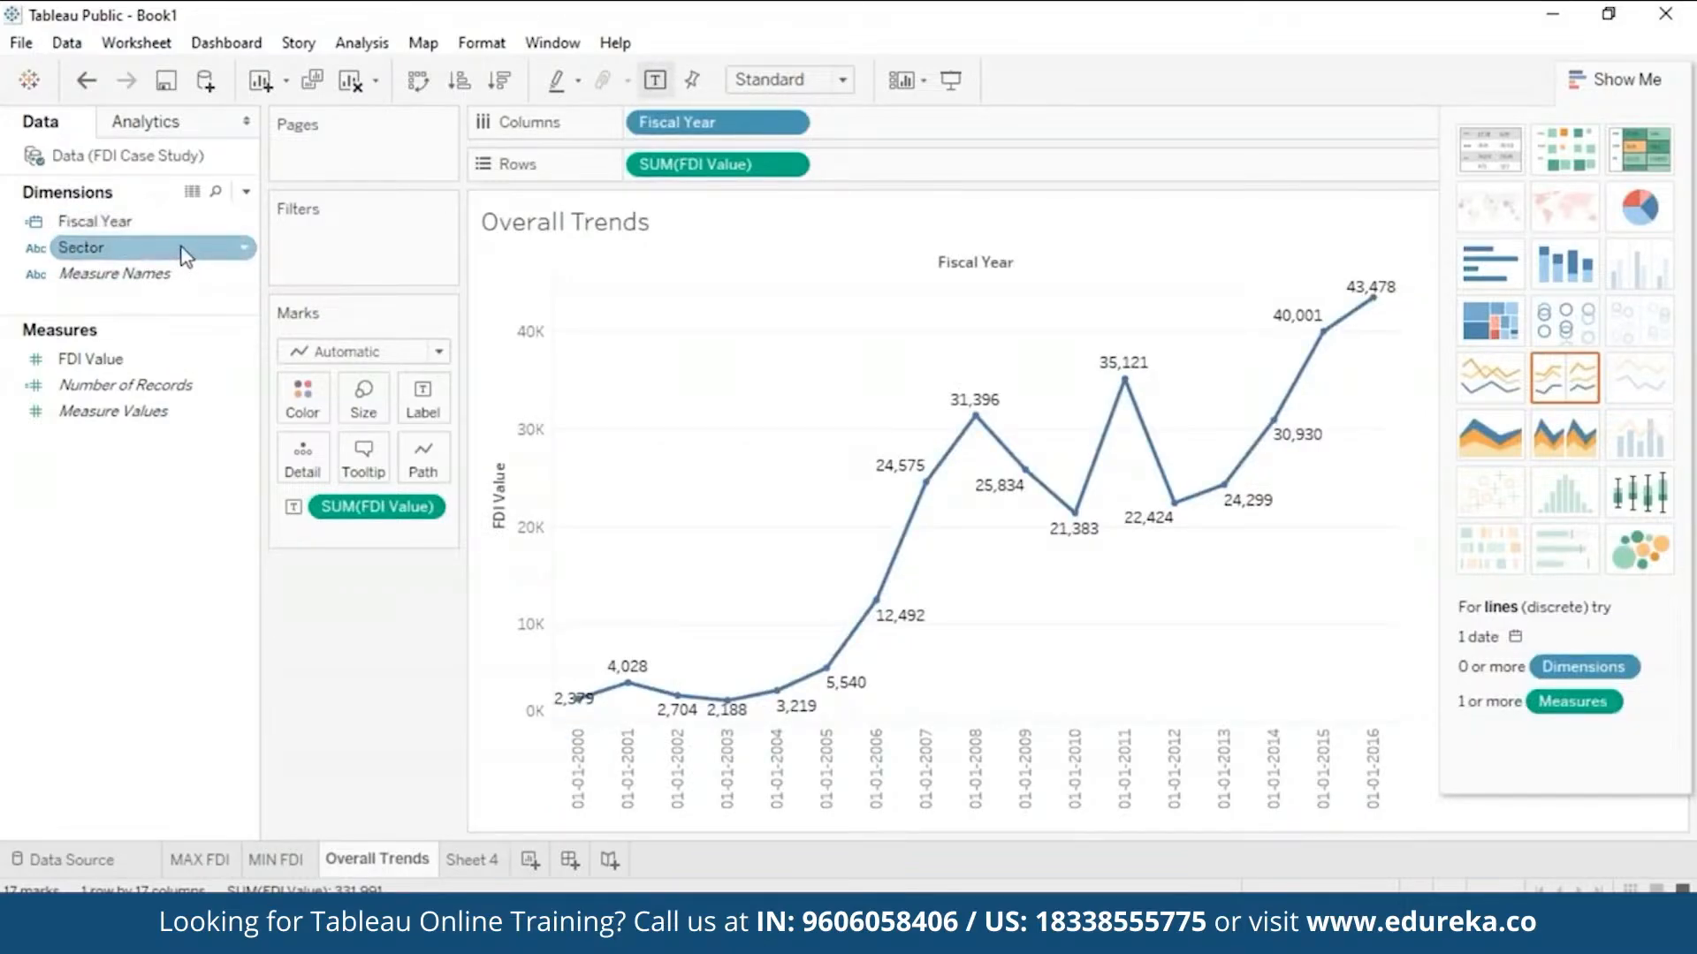
pyautogui.moveTo(184, 255); pyautogui.dragTo(382, 219)
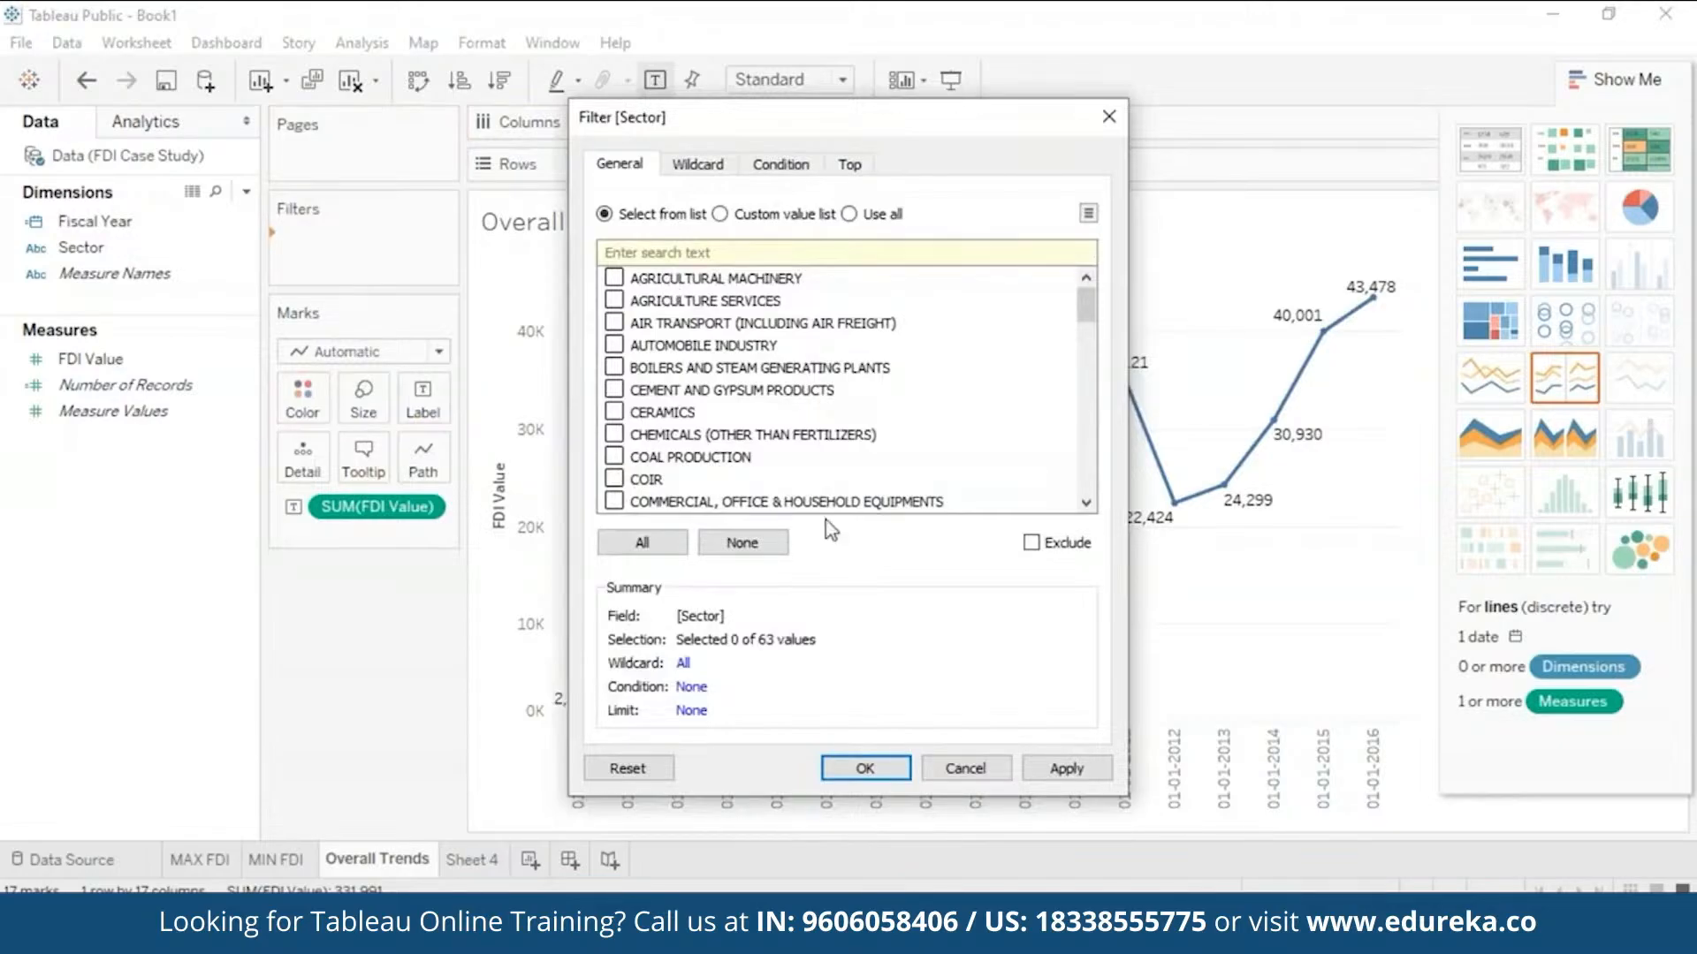
pyautogui.click(643, 542)
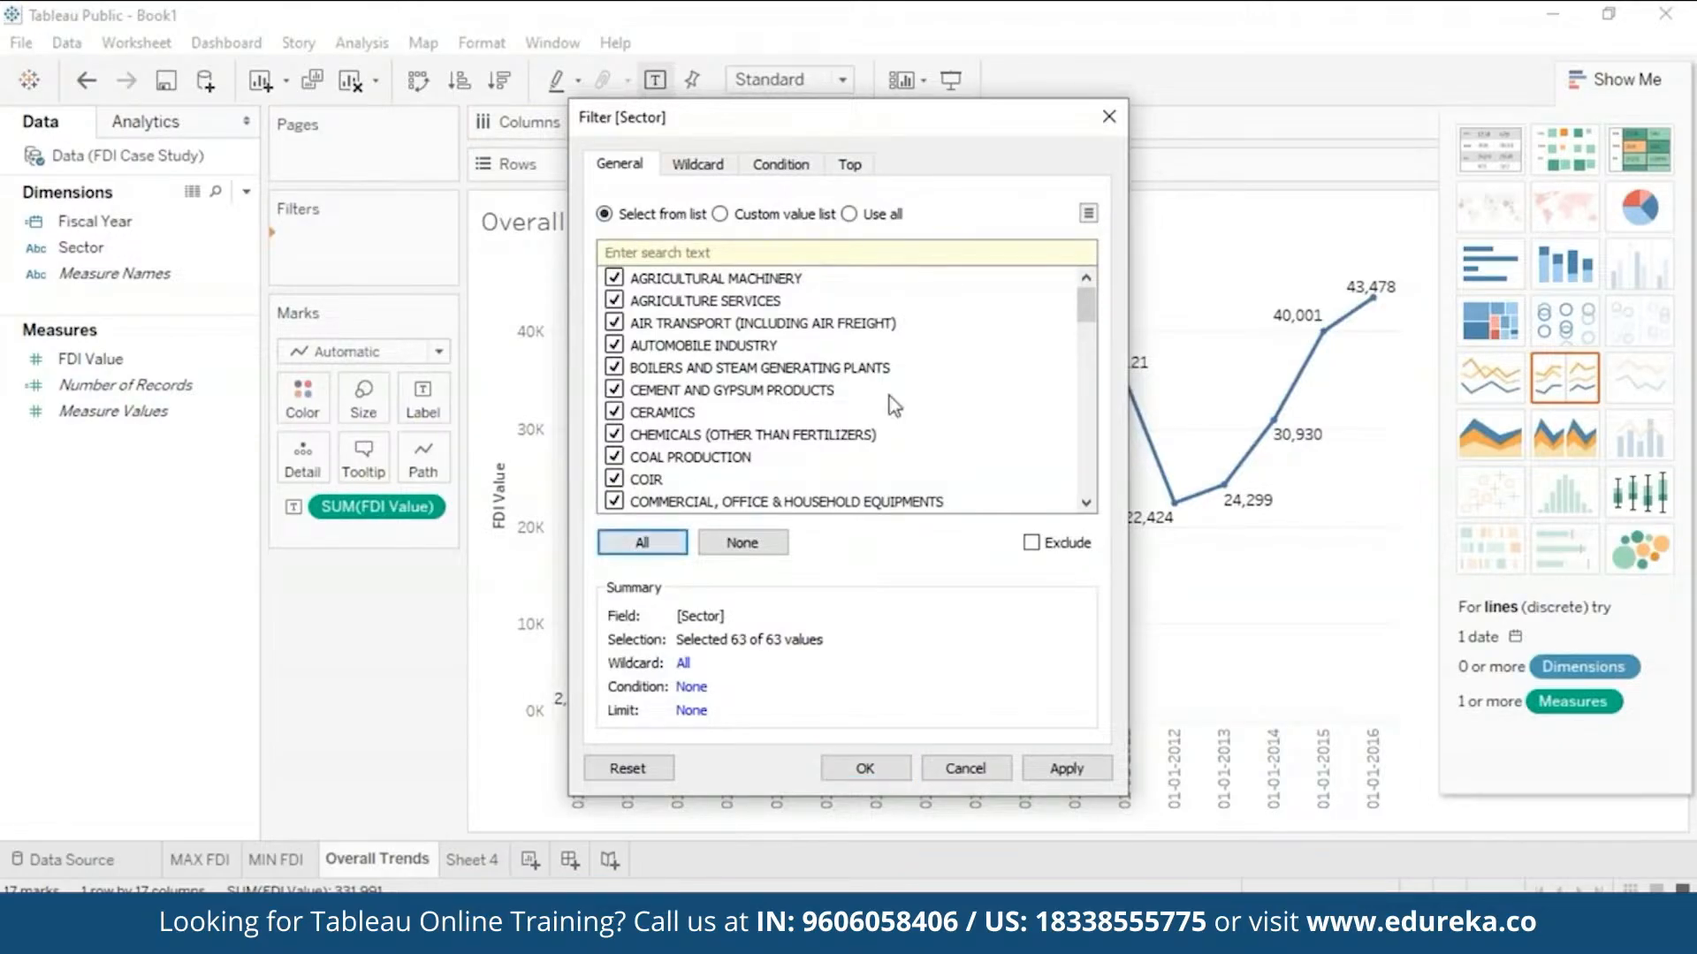
pyautogui.click(1066, 768)
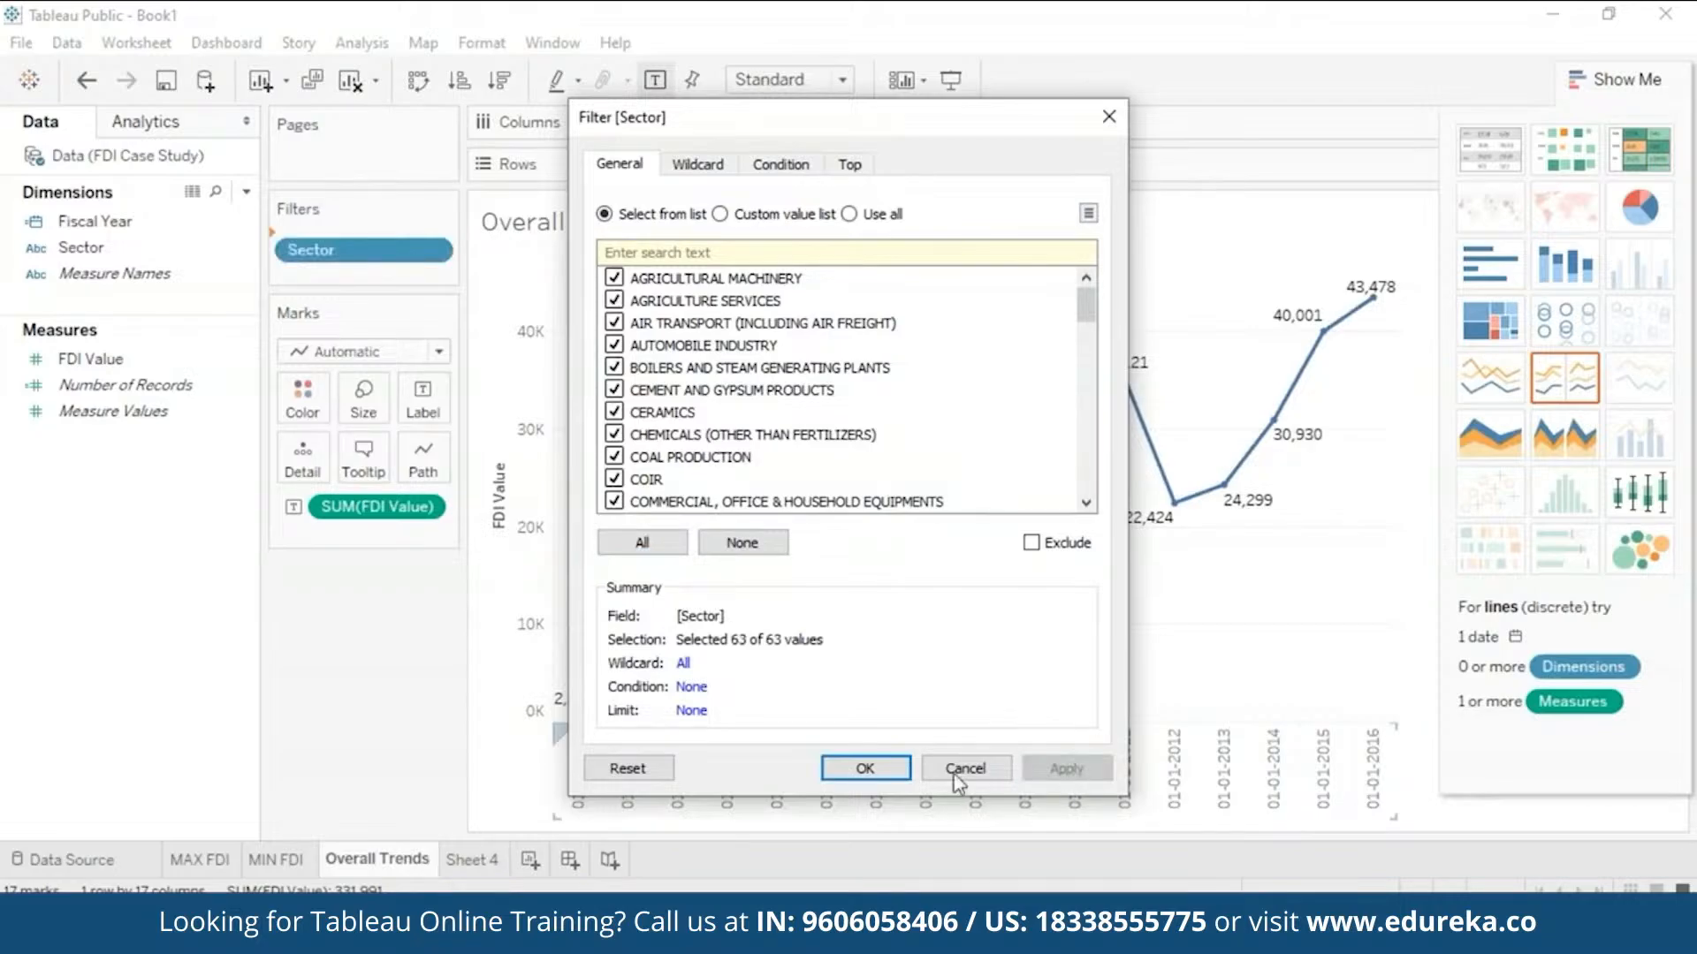
pyautogui.click(857, 769)
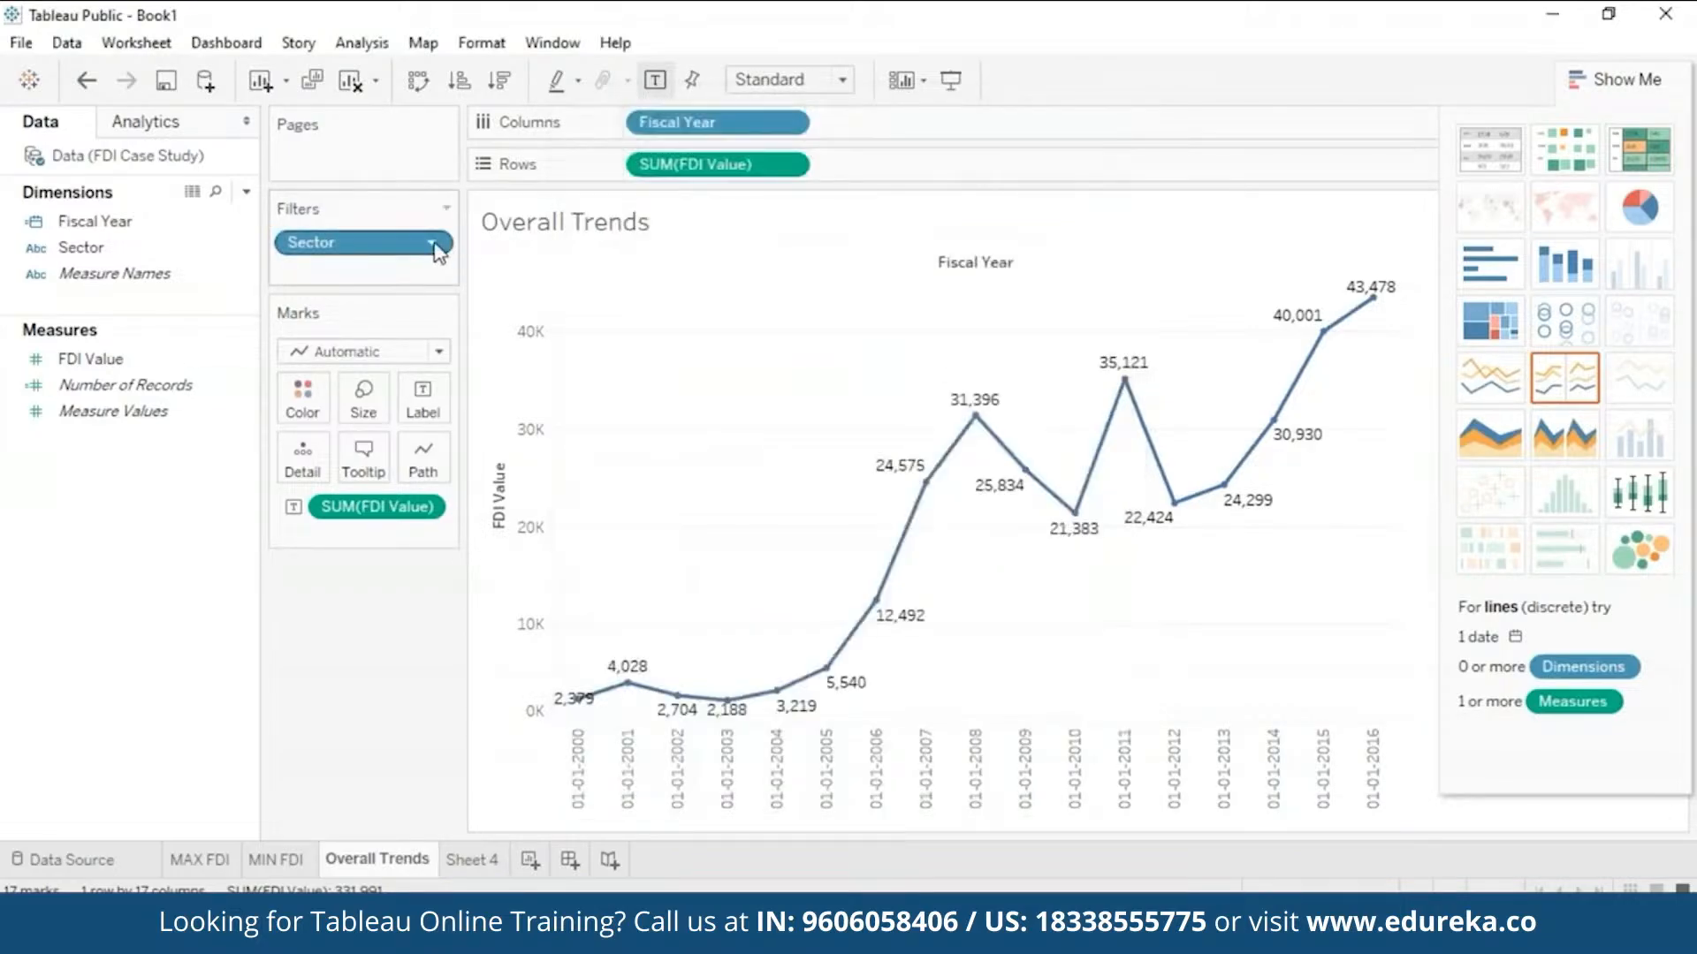
# - Display the Sector field as a checkbox filter card beside the Overall Trends line chart
pyautogui.click(432, 244)
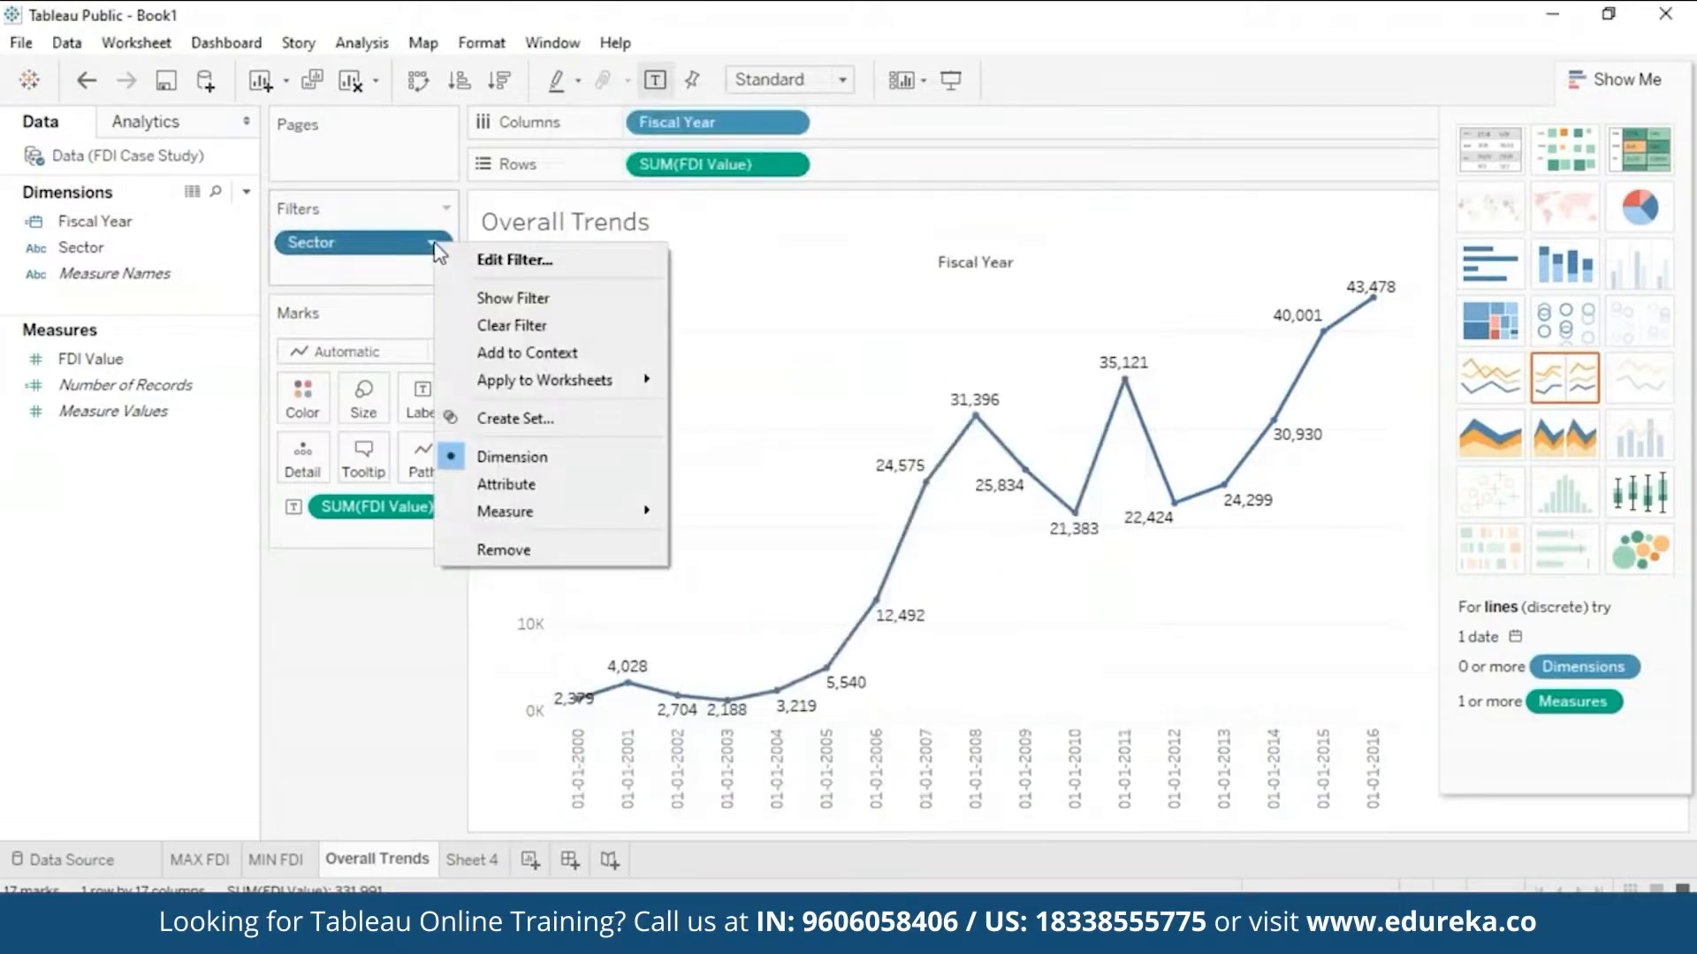
pyautogui.click(500, 300)
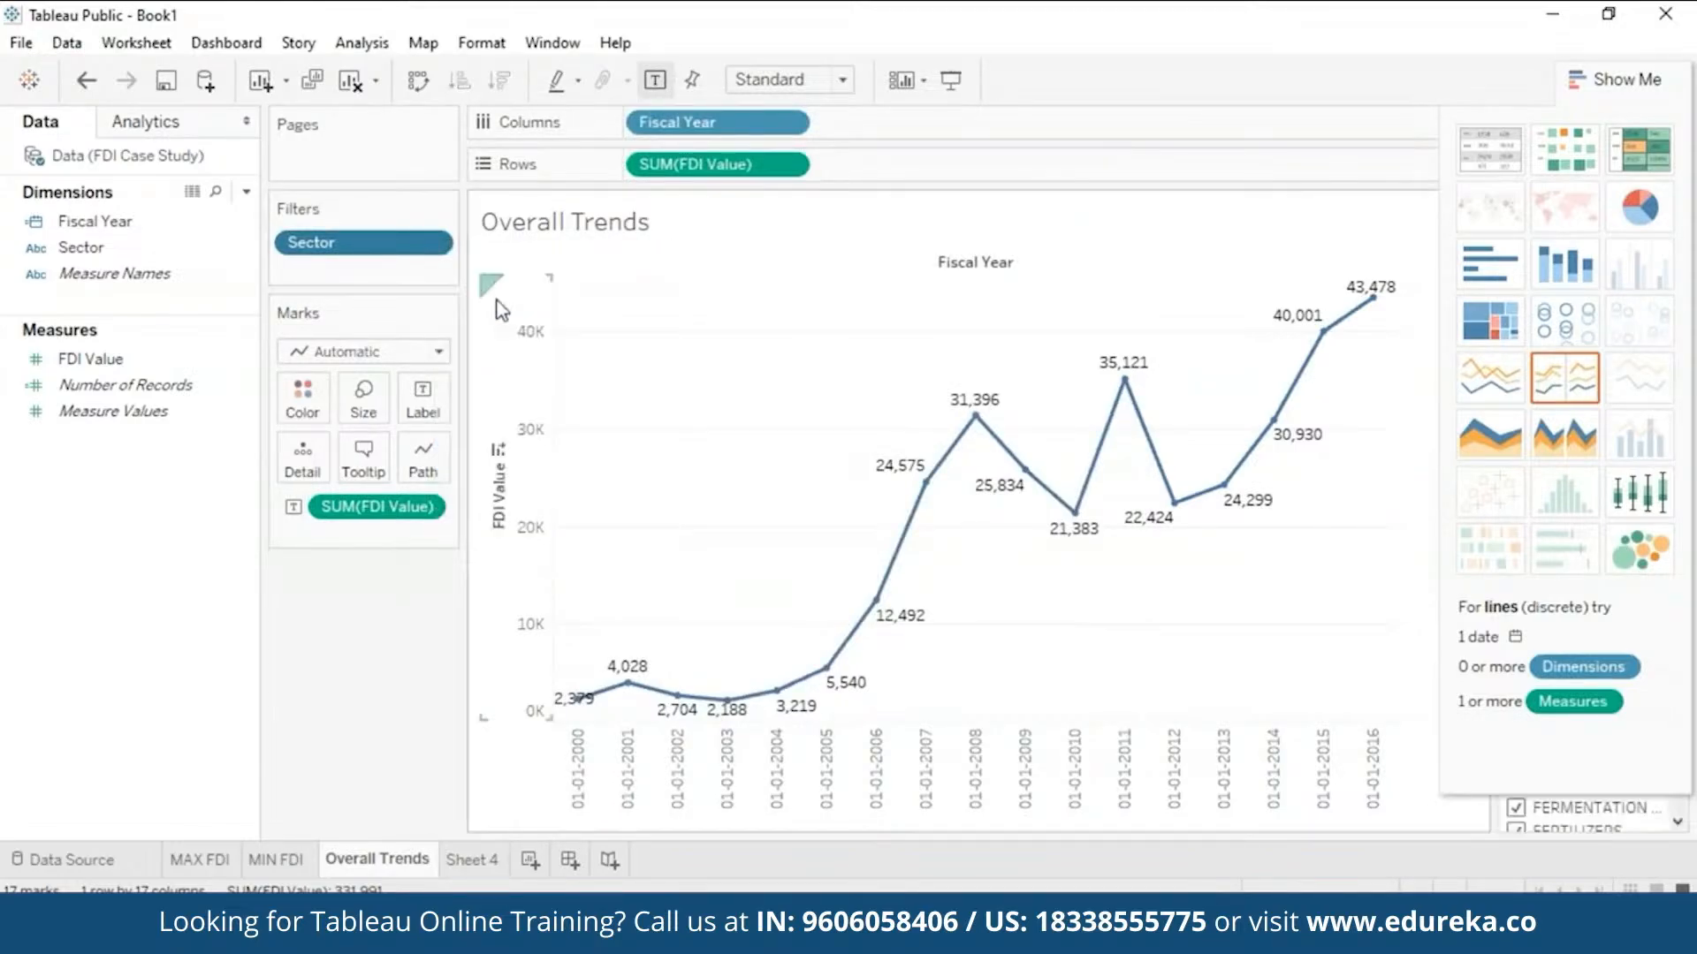
pyautogui.click(1610, 80)
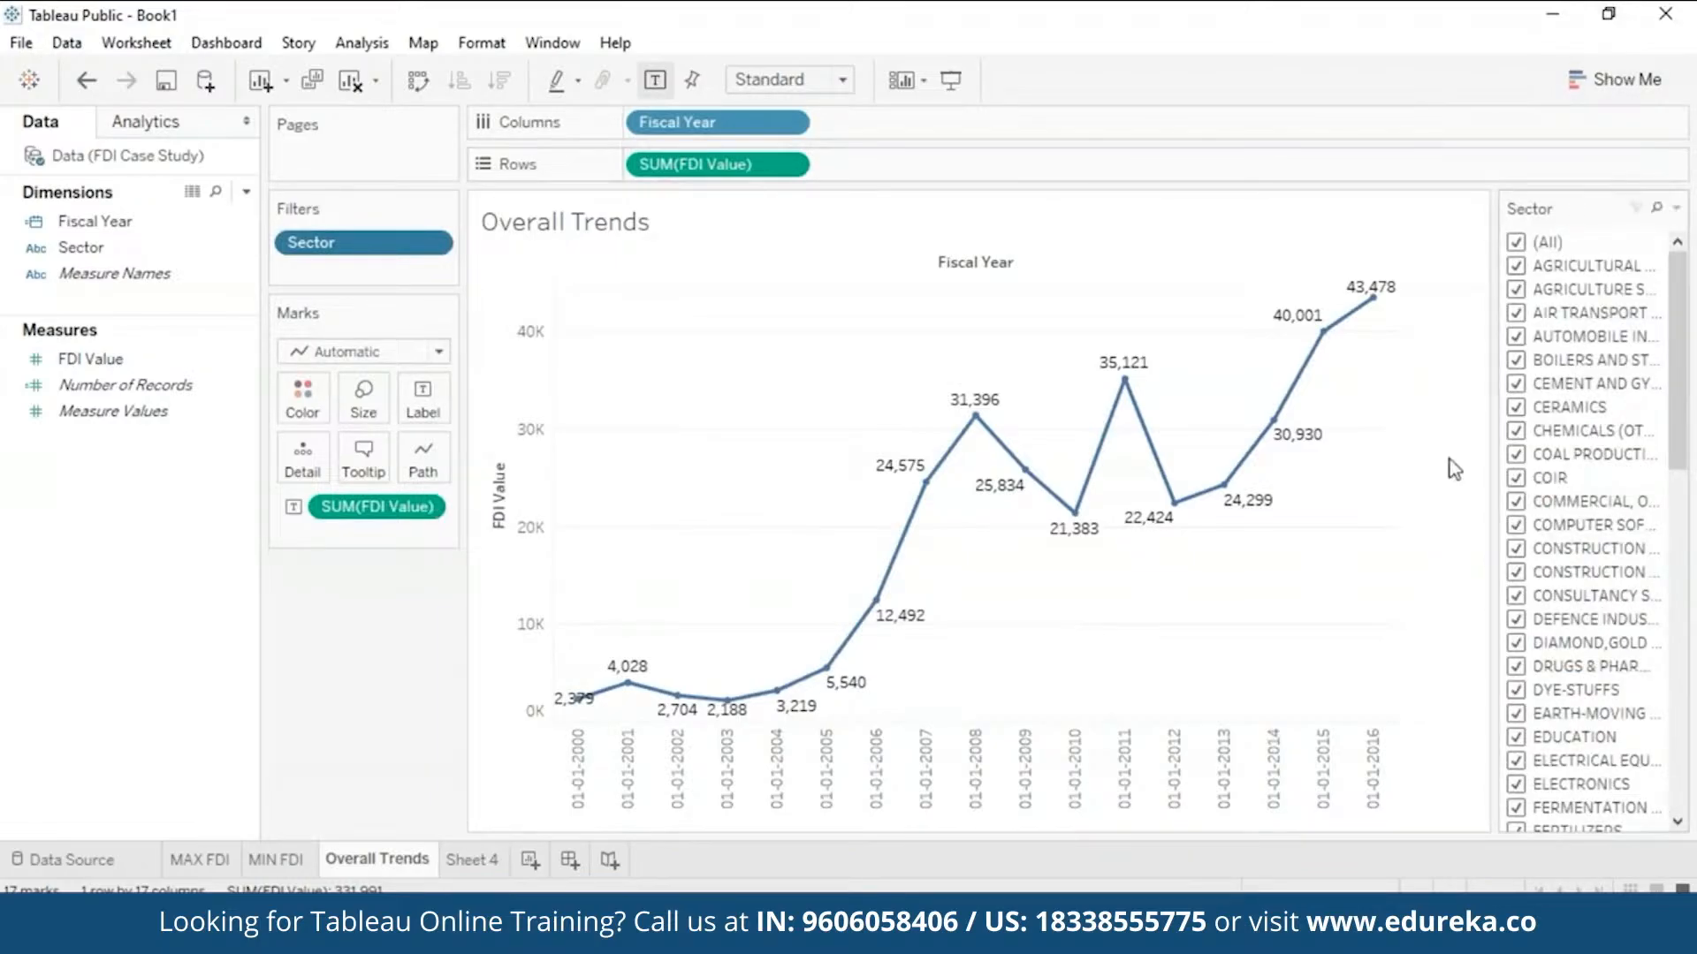
pyautogui.click(431, 243)
pyautogui.click(345, 564)
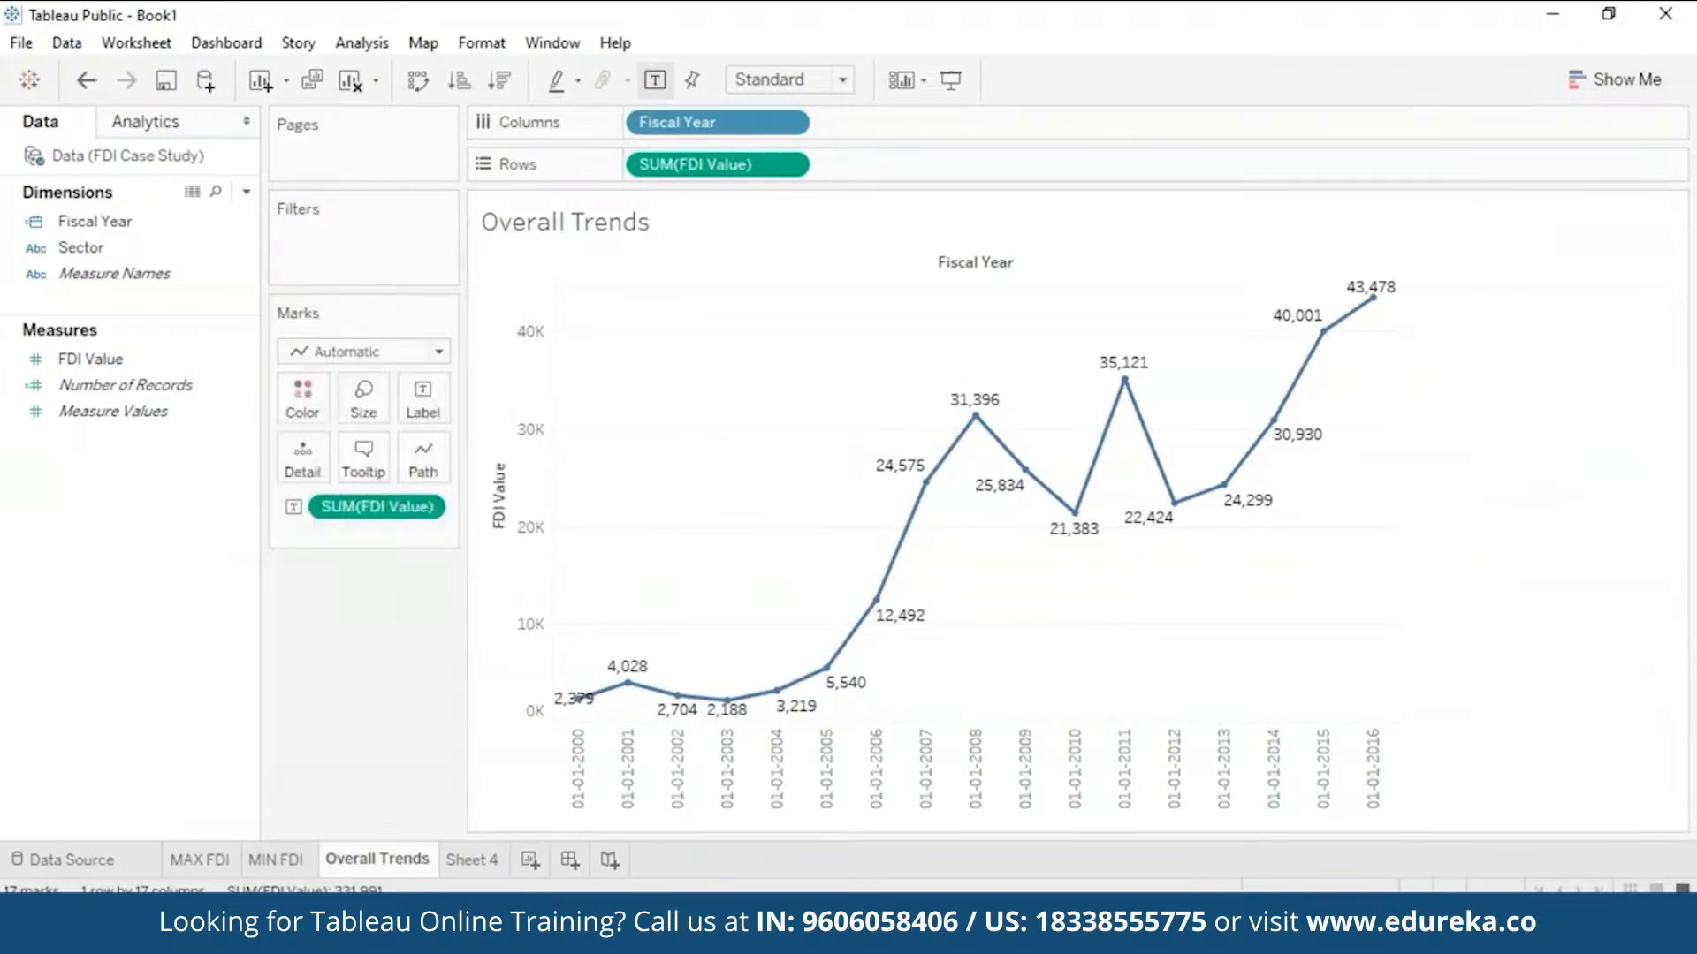
pyautogui.click(240, 251)
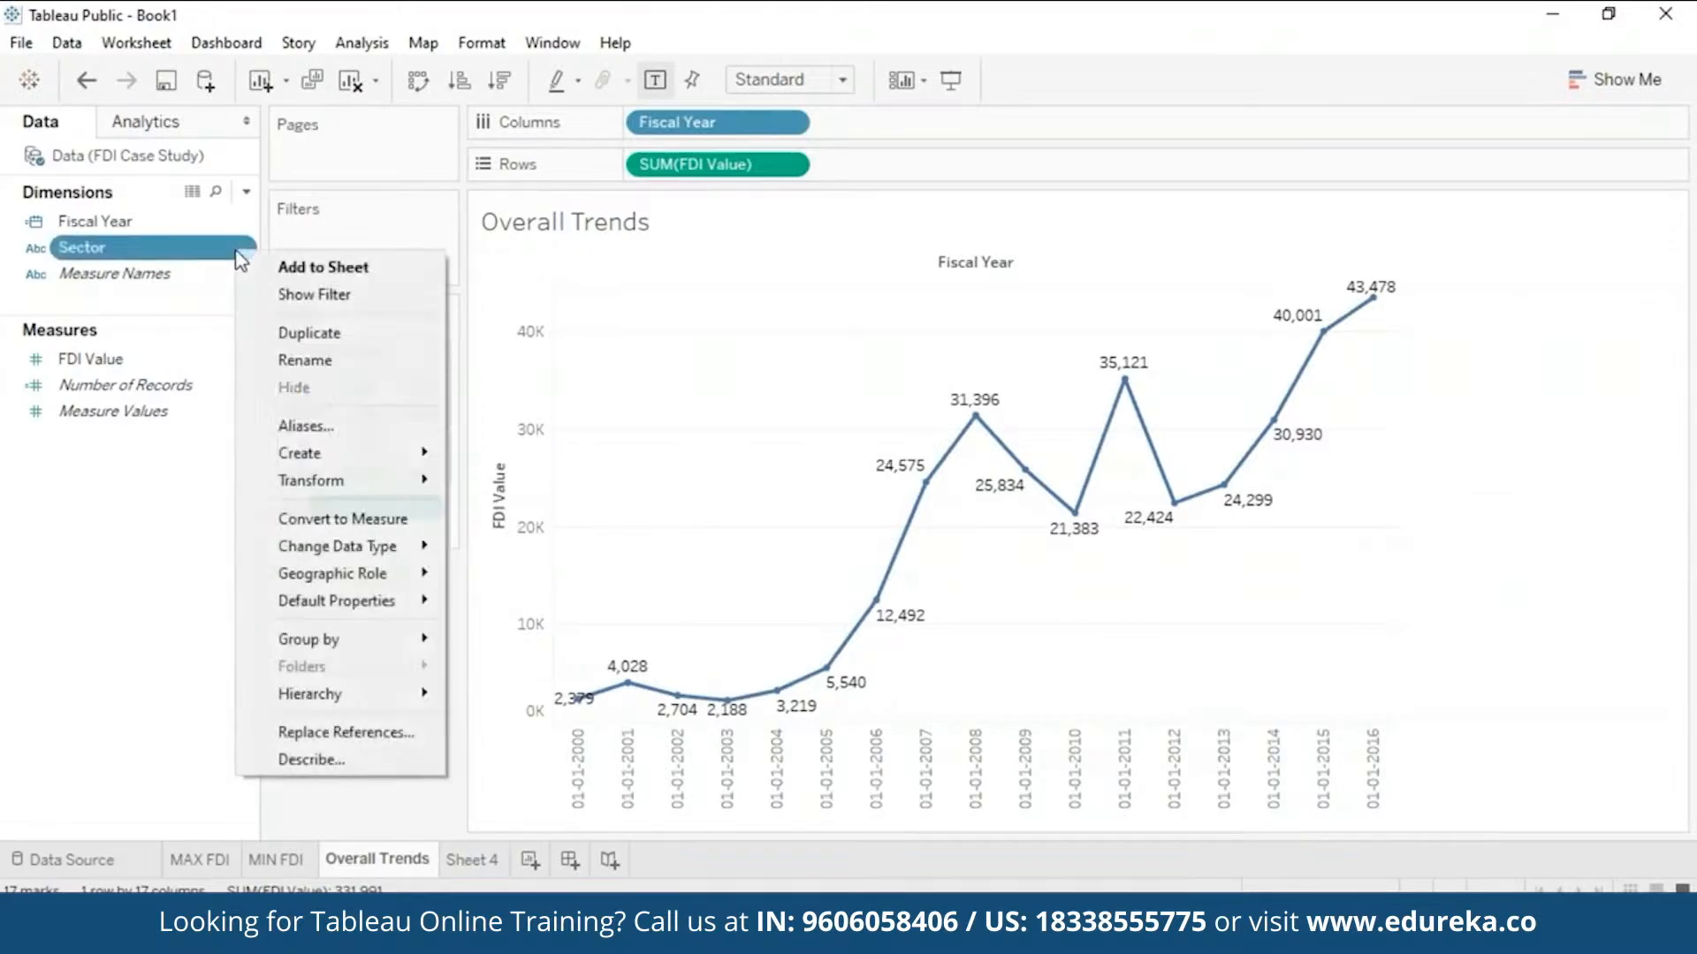
pyautogui.click(352, 299)
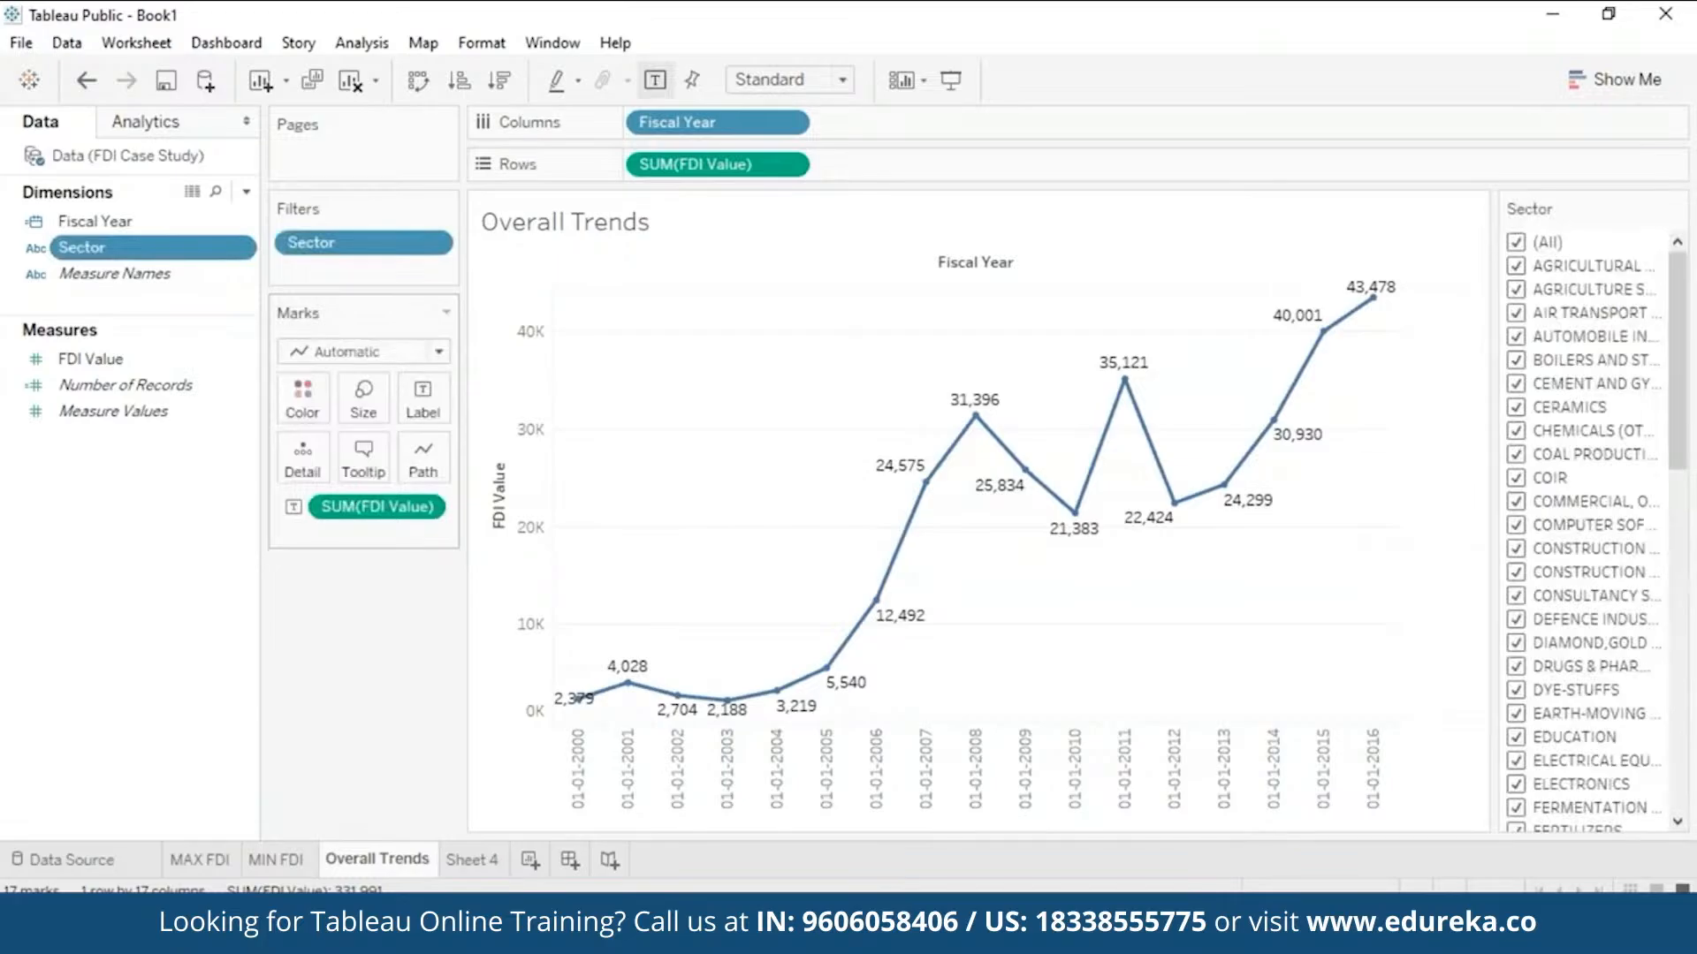
# - Untick (All) in the Sector filter and tick only EDUCATION
pyautogui.click(1518, 243)
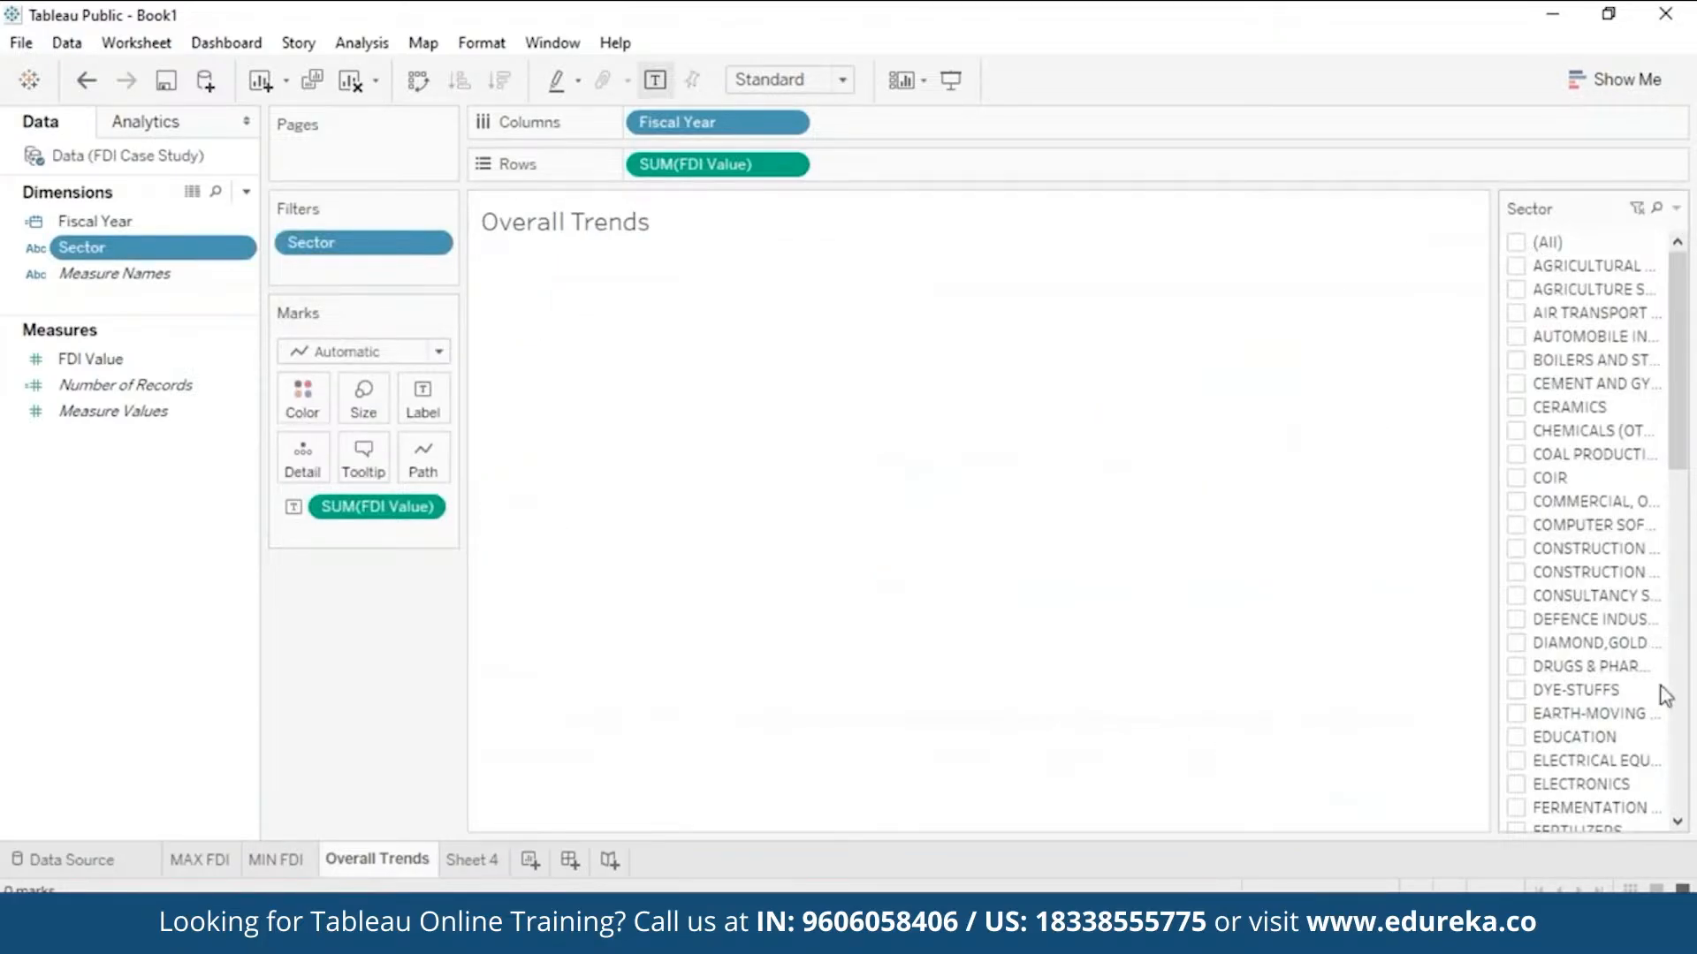
pyautogui.moveTo(1681, 462); pyautogui.dragTo(1682, 502)
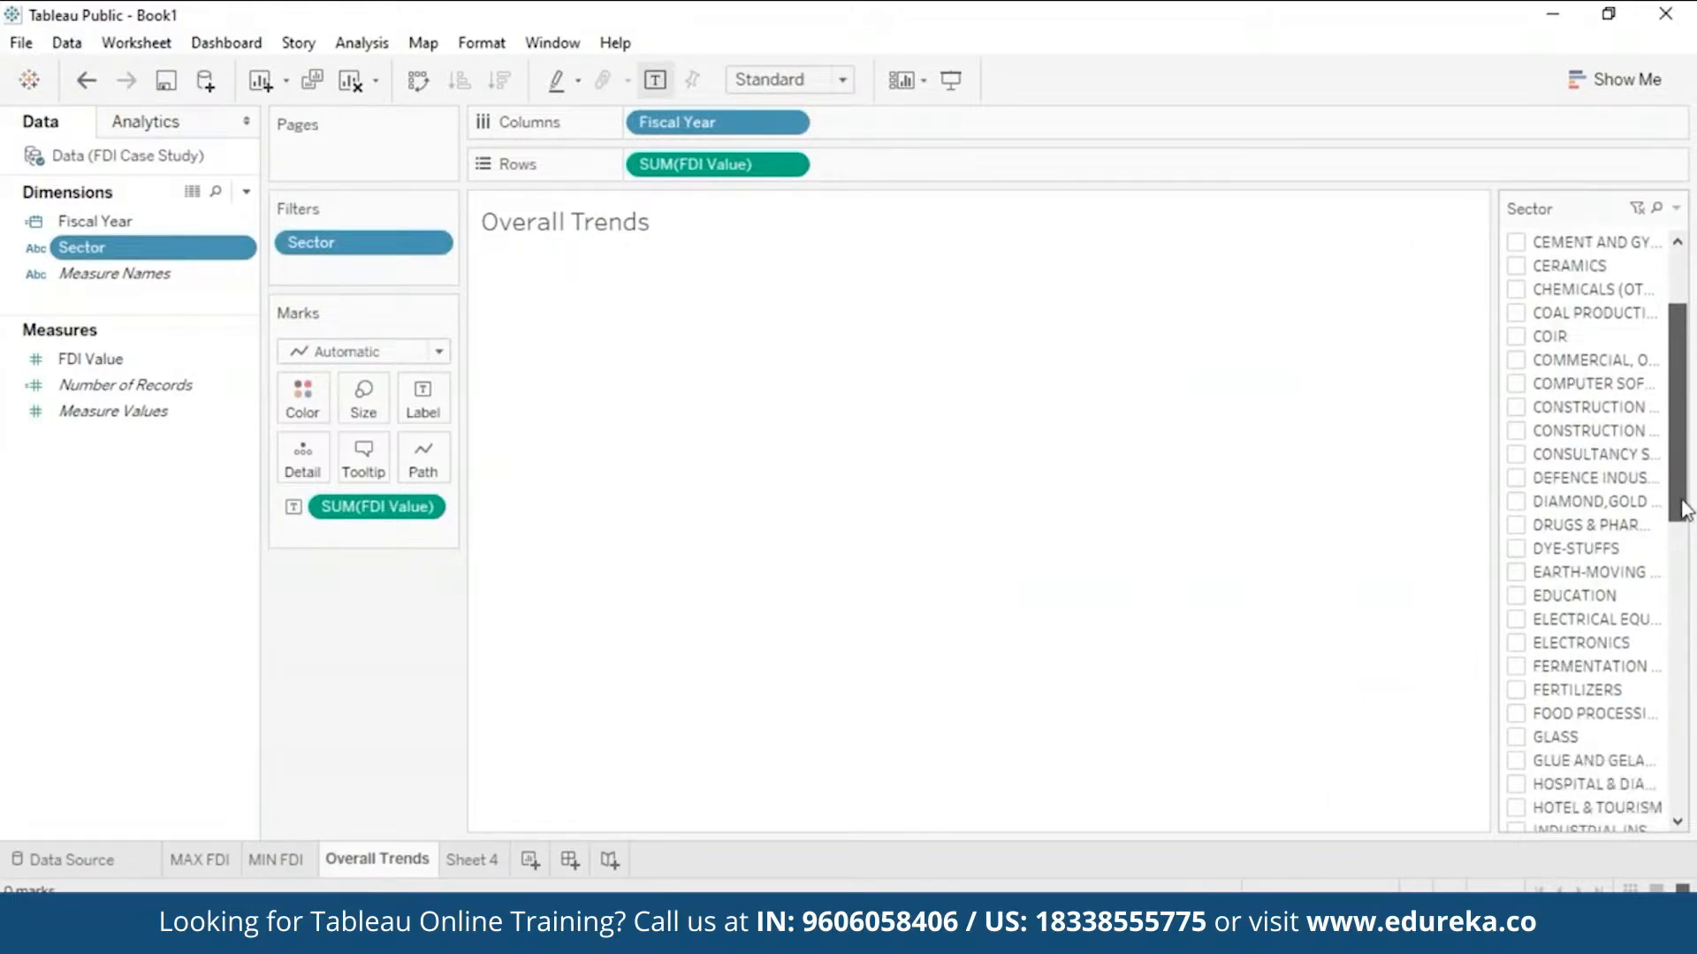
pyautogui.click(1516, 597)
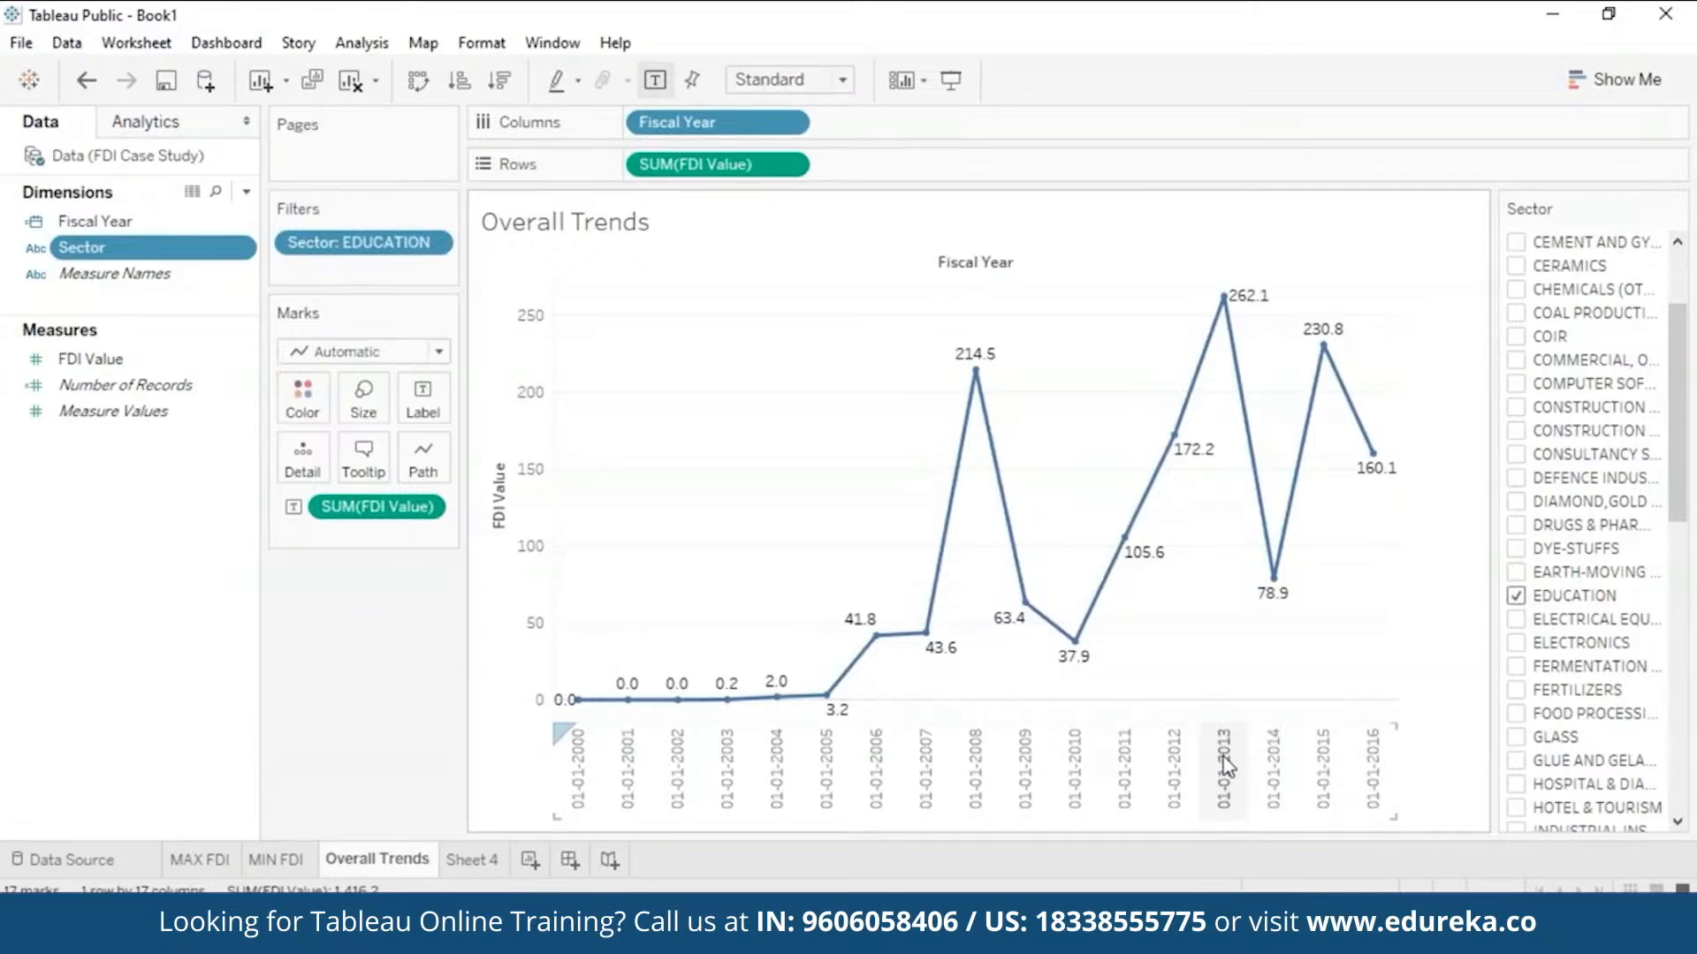
pyautogui.moveTo(1219, 302)
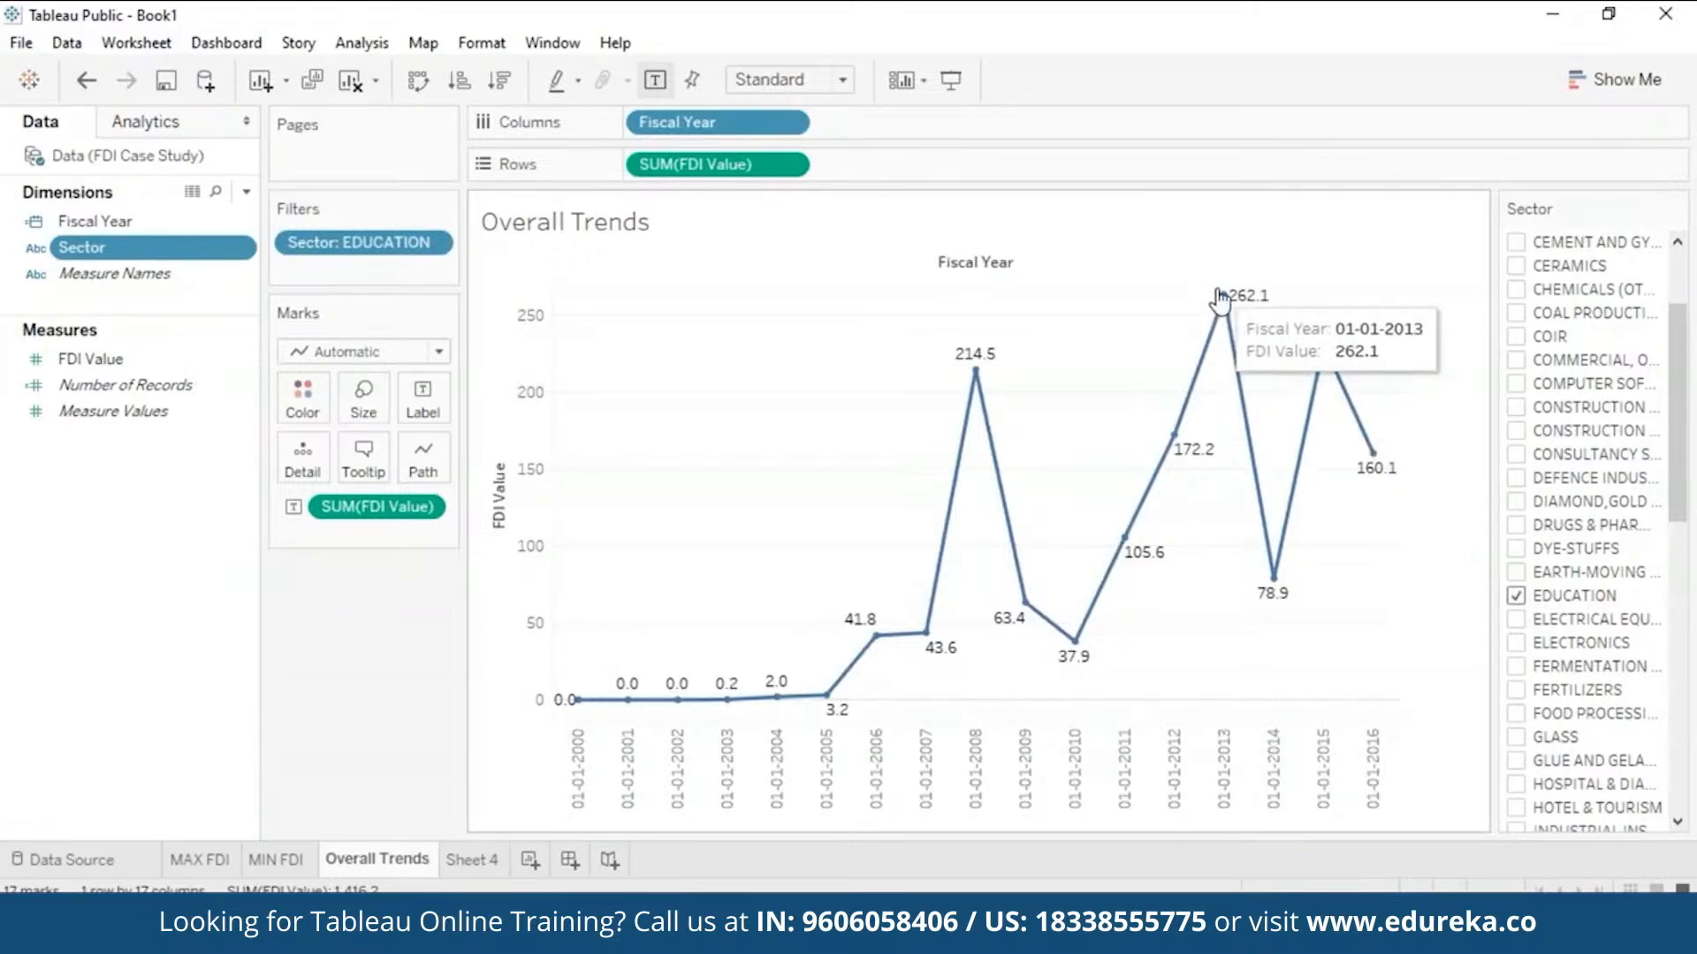
pyautogui.moveTo(1316, 343)
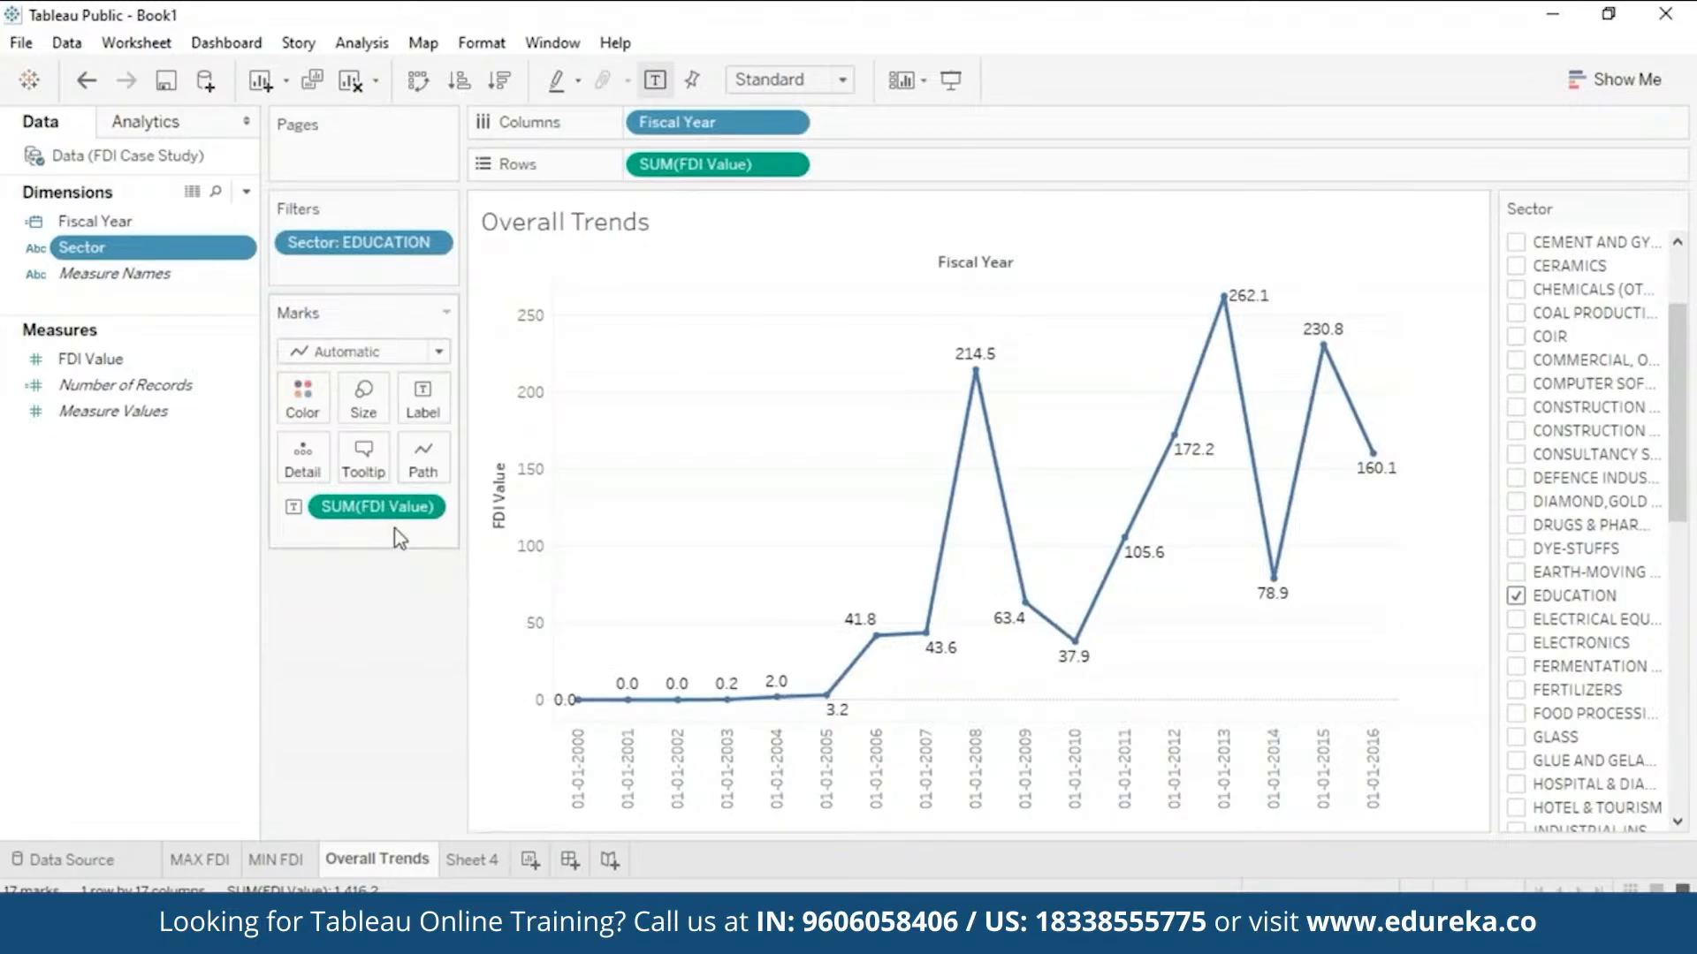
# - Set the Education trend's path line type to Step, after briefly trying Jump
pyautogui.click(426, 476)
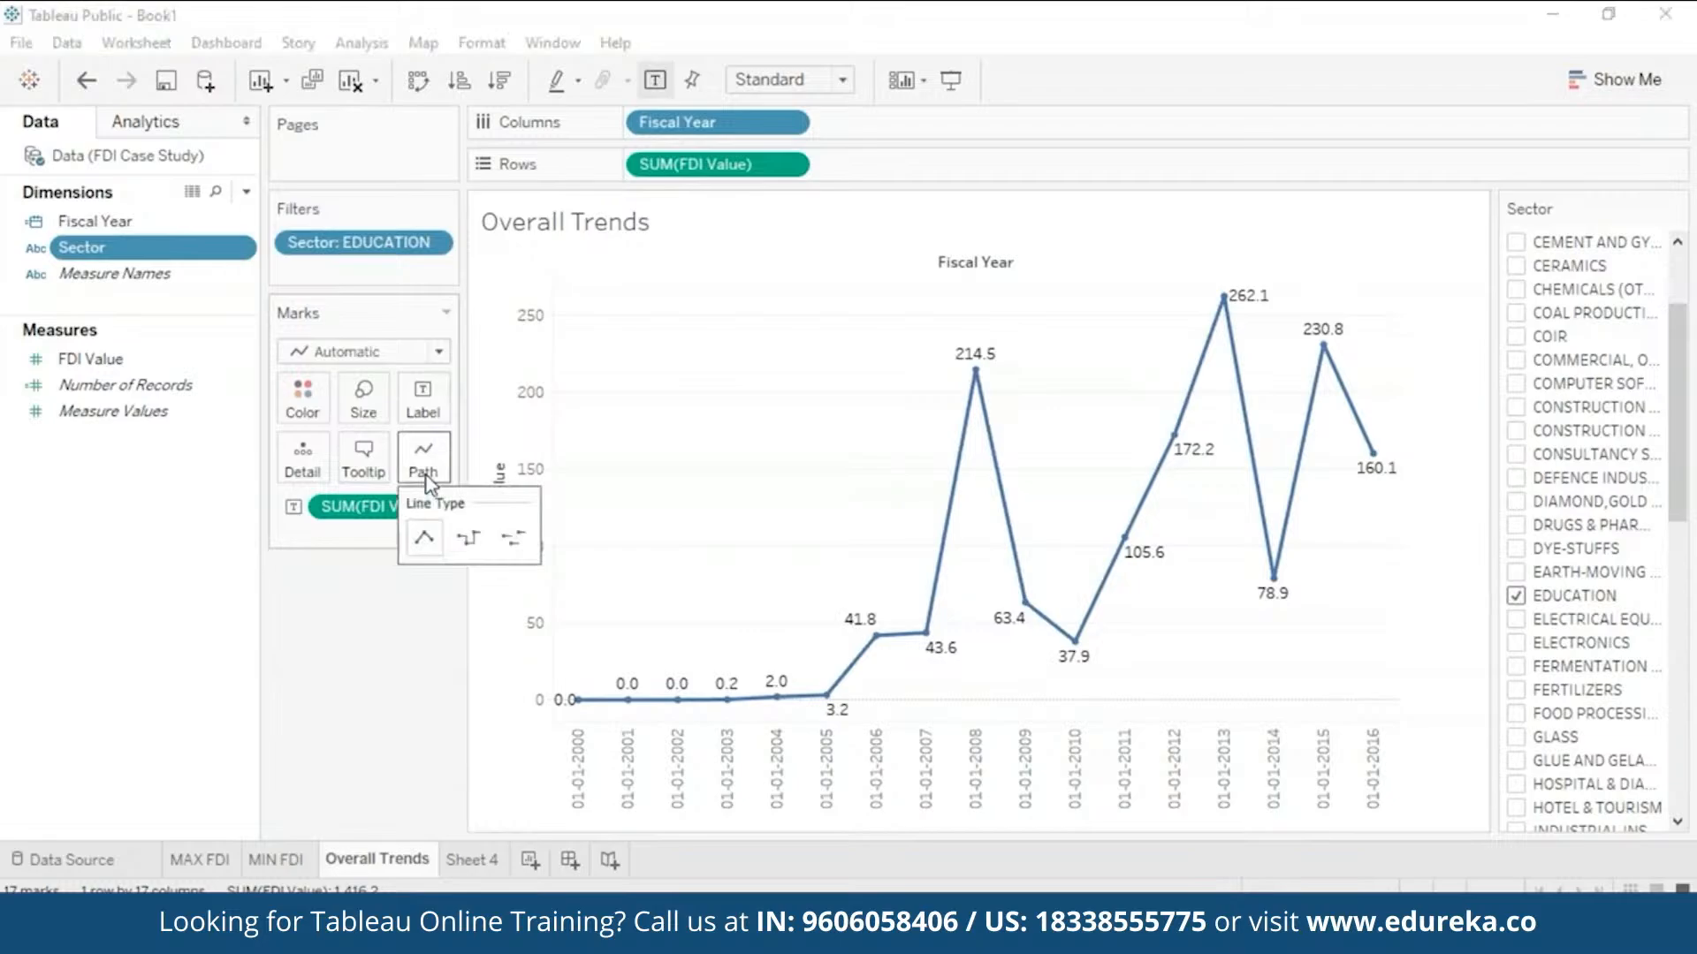
pyautogui.click(515, 541)
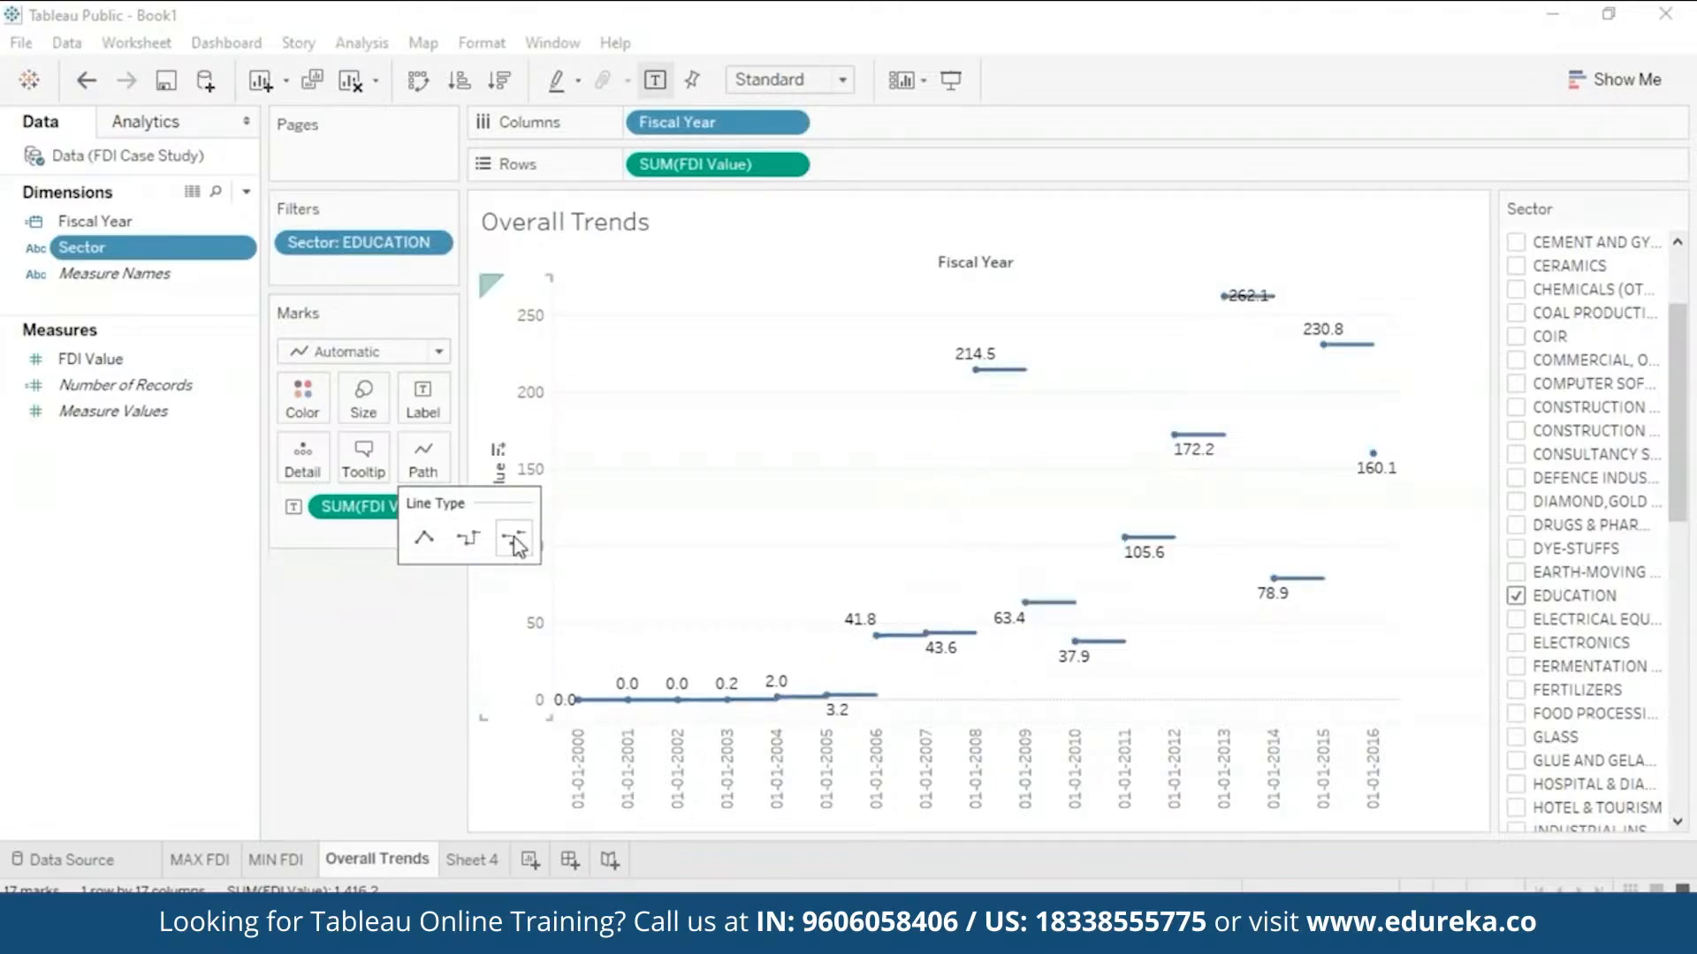
pyautogui.click(466, 541)
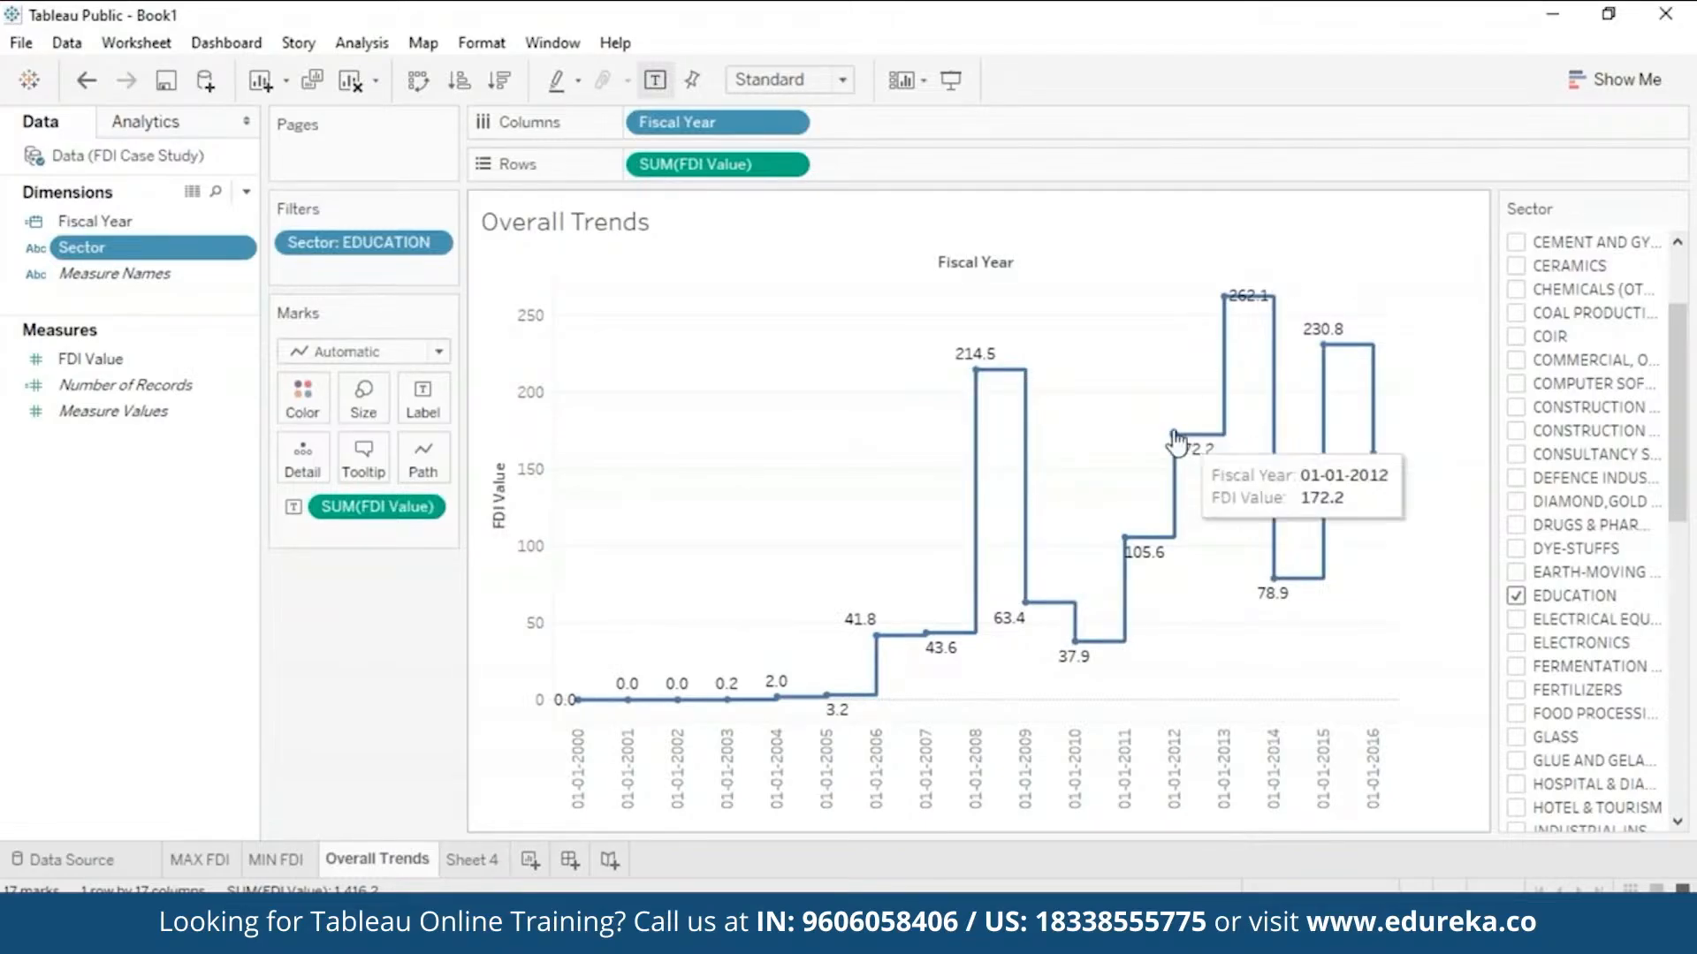
pyautogui.click(1517, 596)
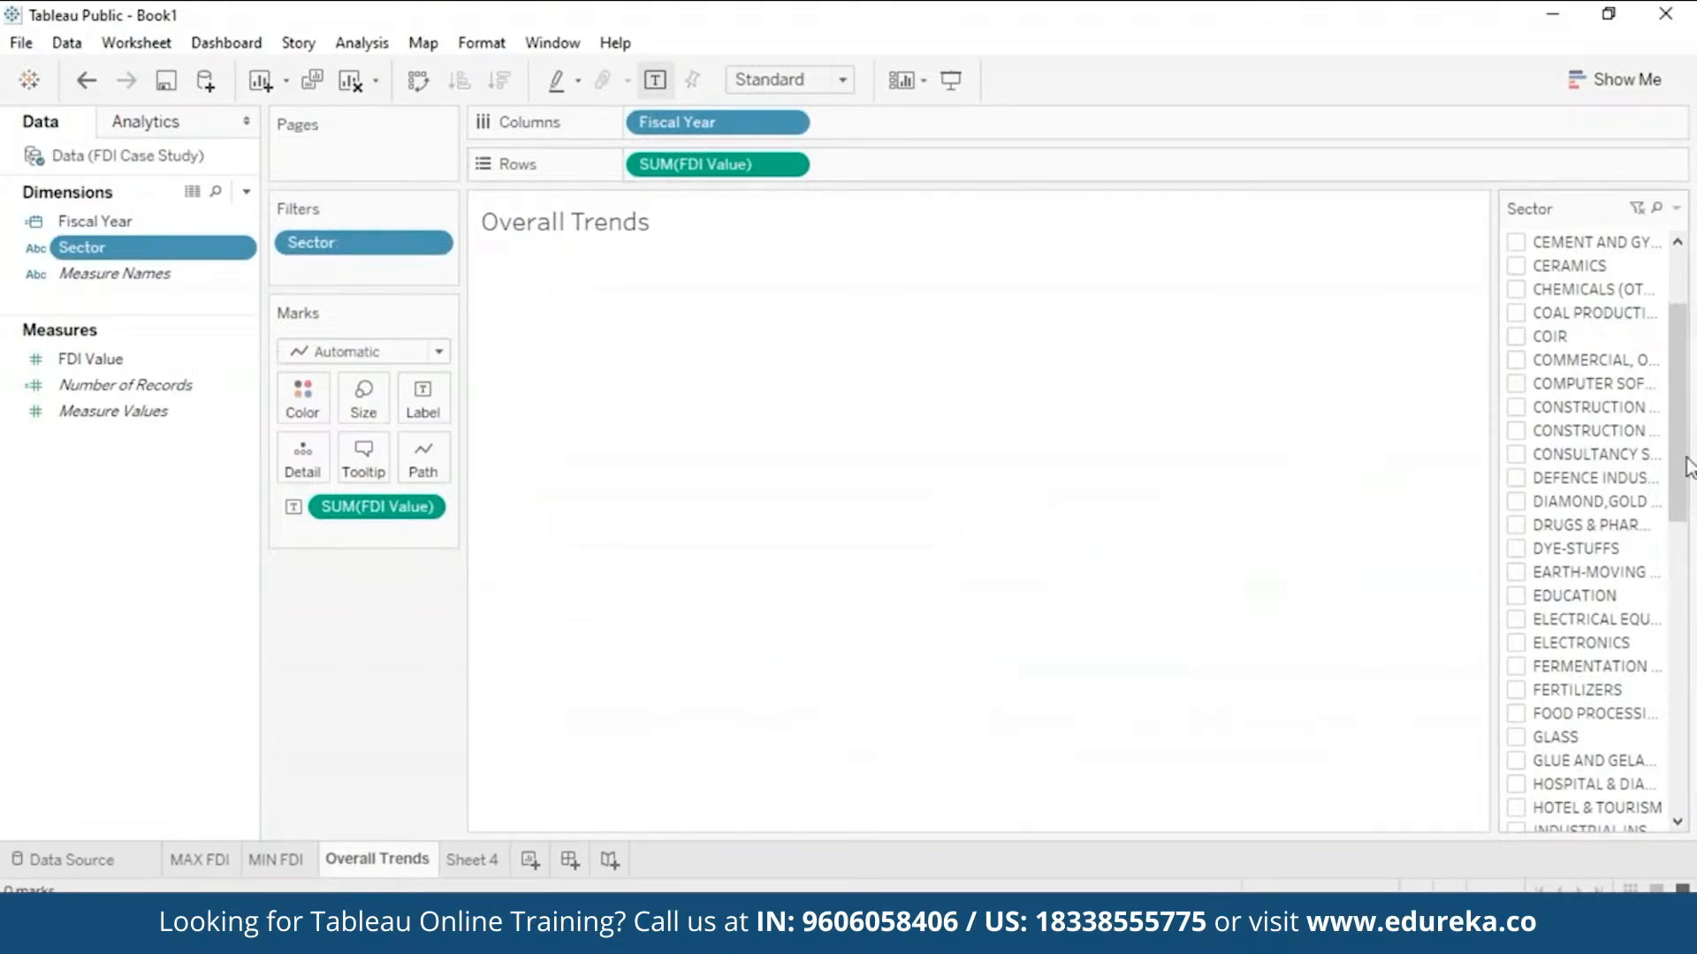
pyautogui.click(1657, 209)
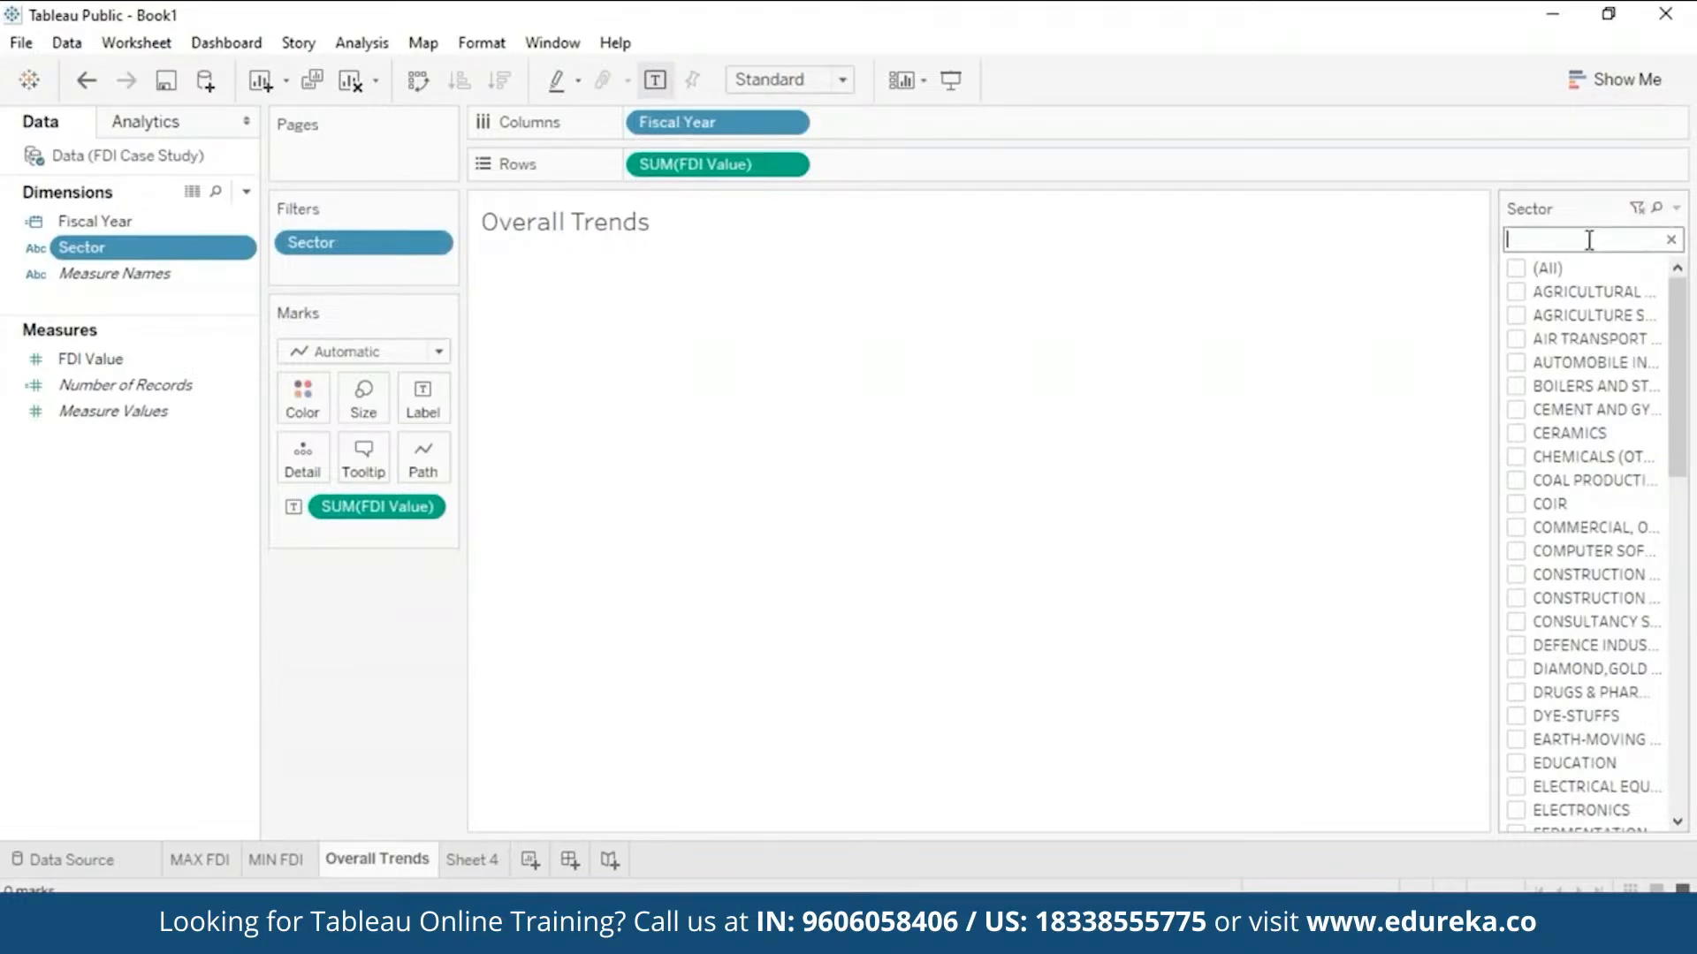
pyautogui.write('railway')
pyautogui.click(1517, 269)
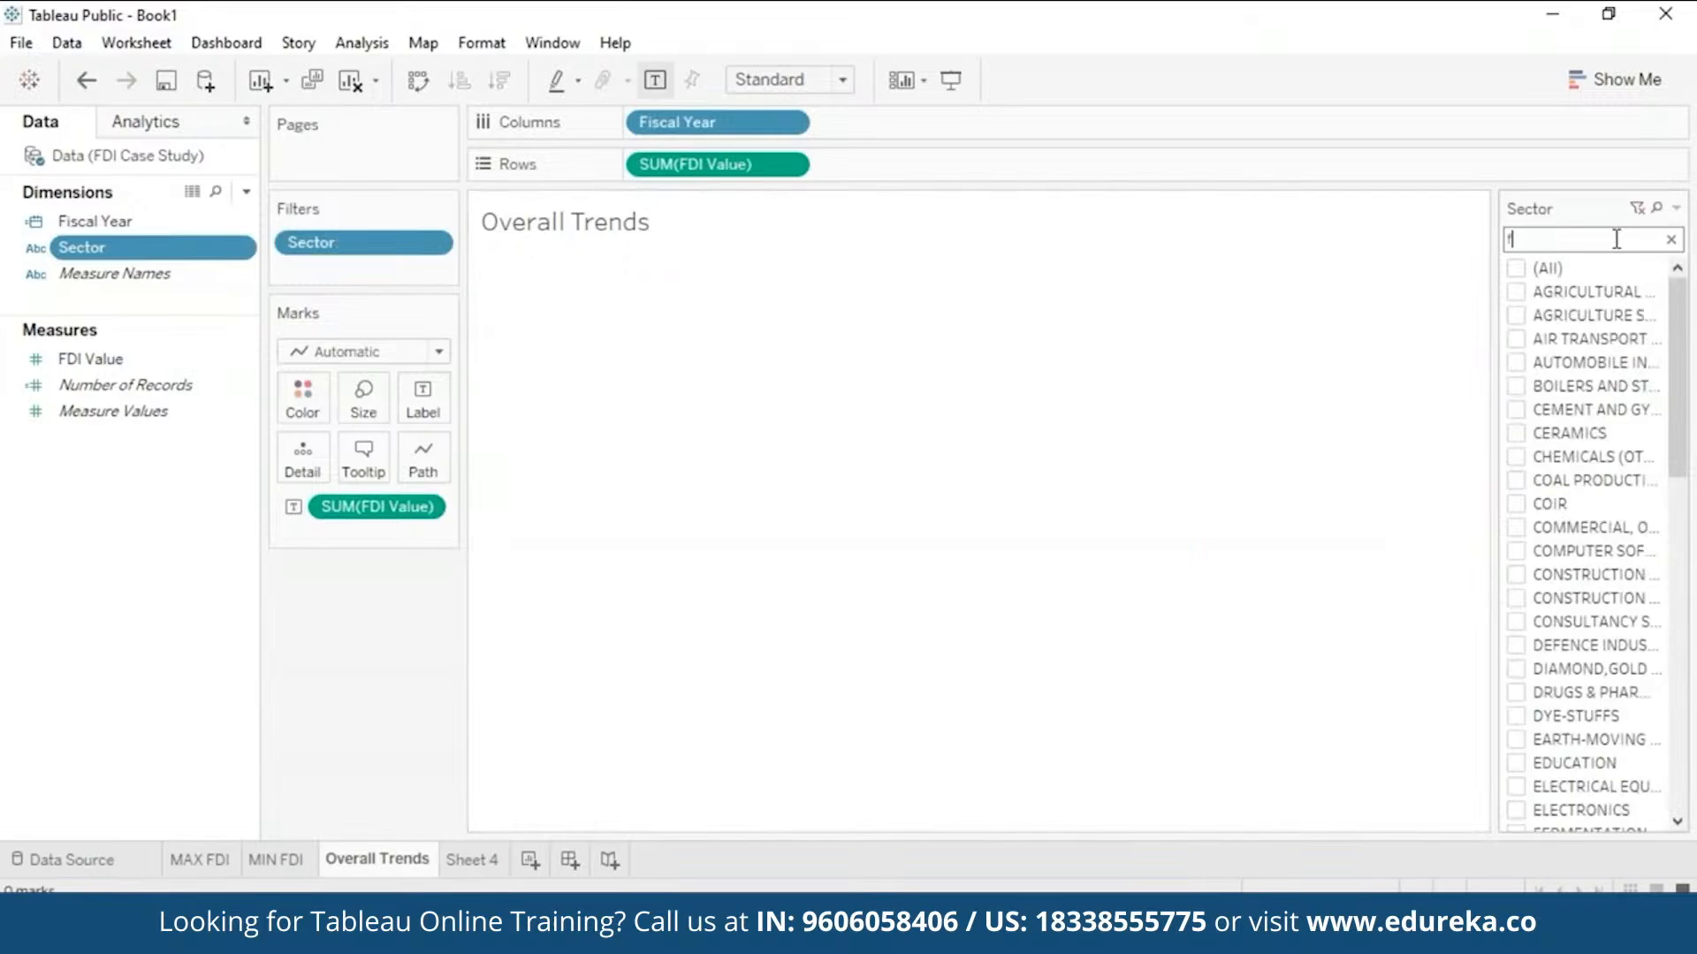
pyautogui.write('ood')
pyautogui.click(1516, 270)
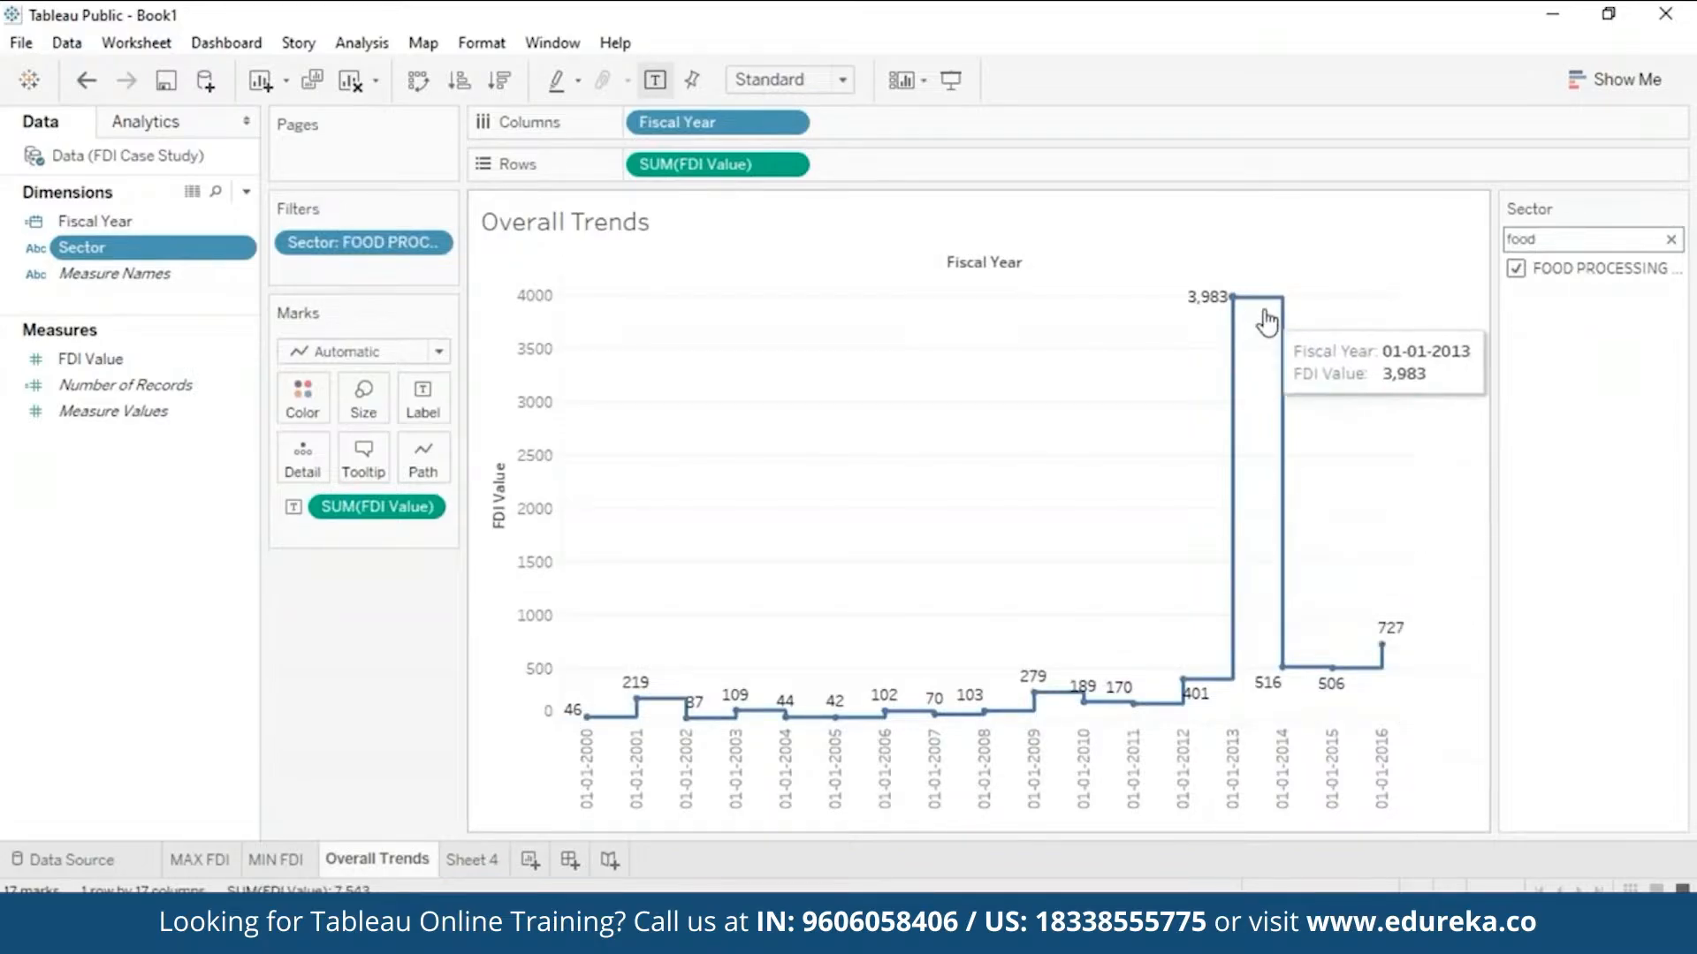
pyautogui.moveTo(1279, 669)
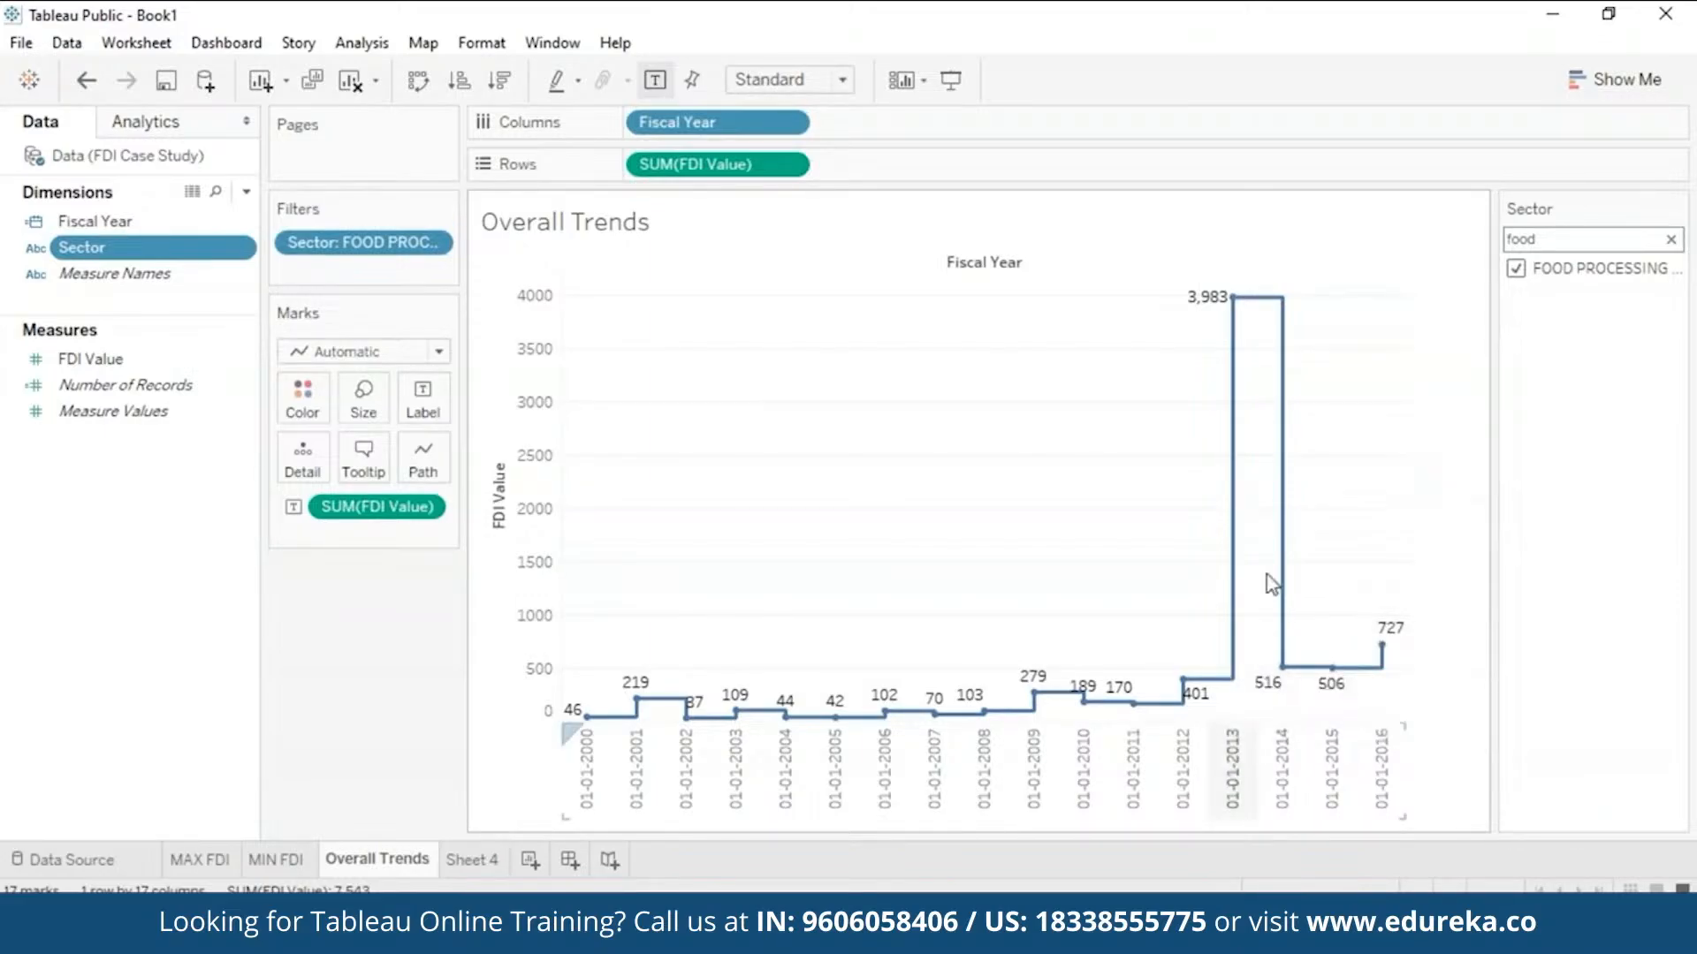
# - Clear the sector search and re-tick (All) so every sector shows again
pyautogui.click(1517, 269)
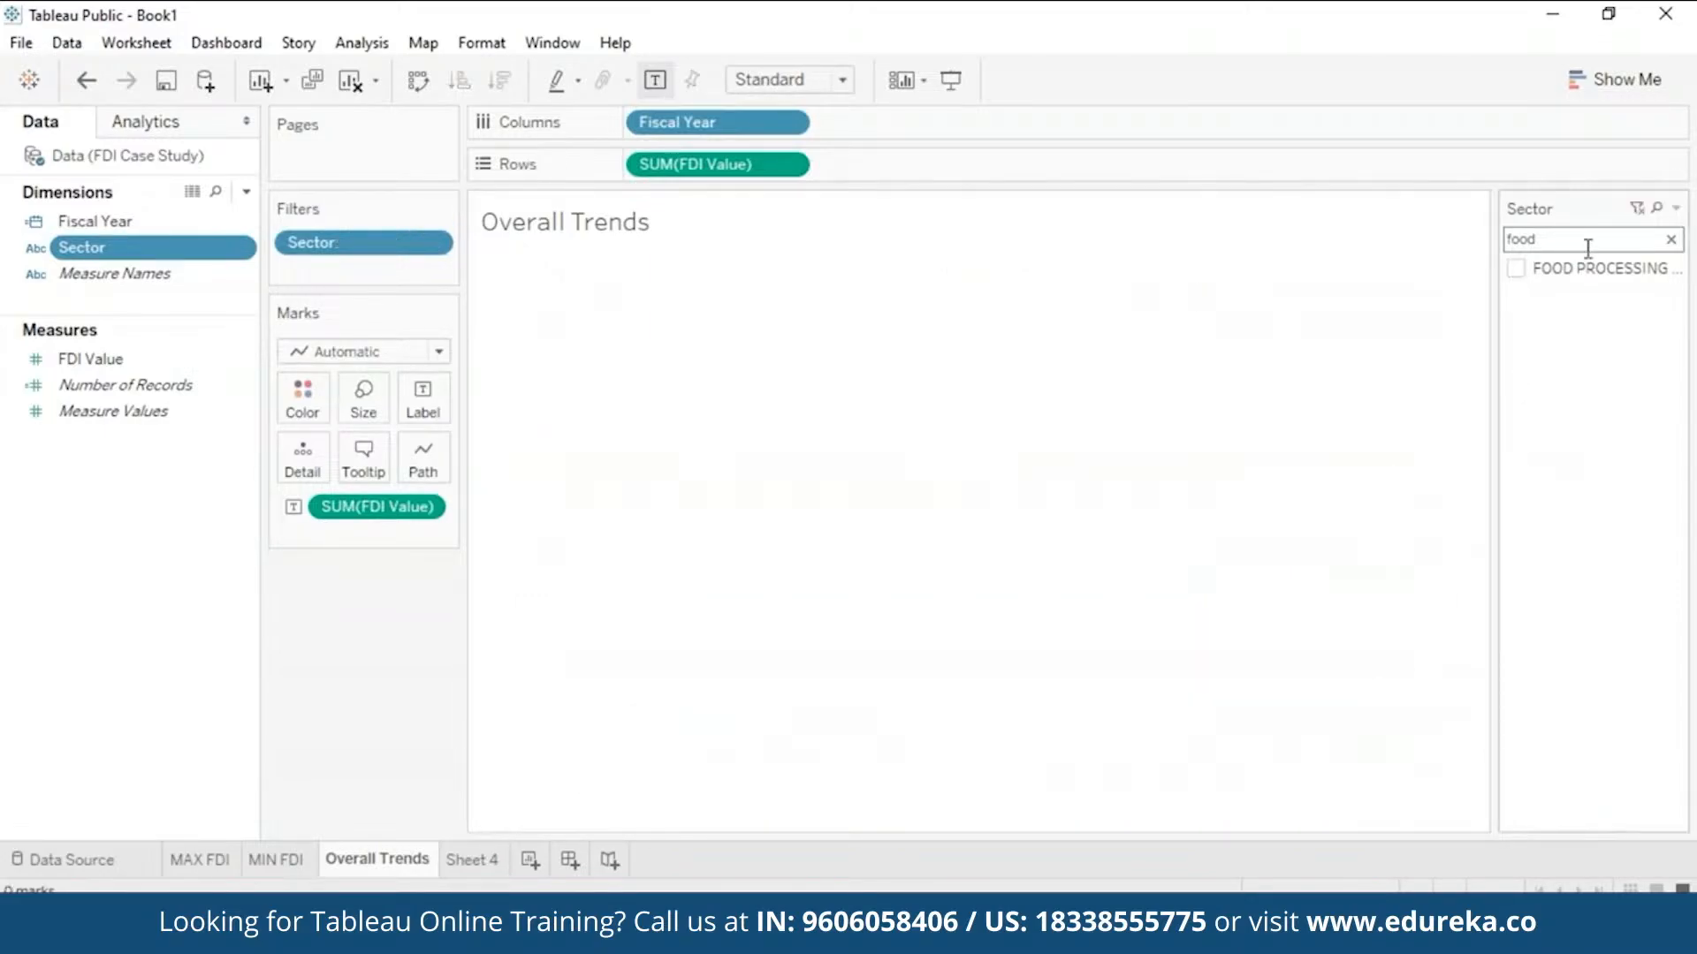
pyautogui.click(1670, 239)
pyautogui.click(1517, 270)
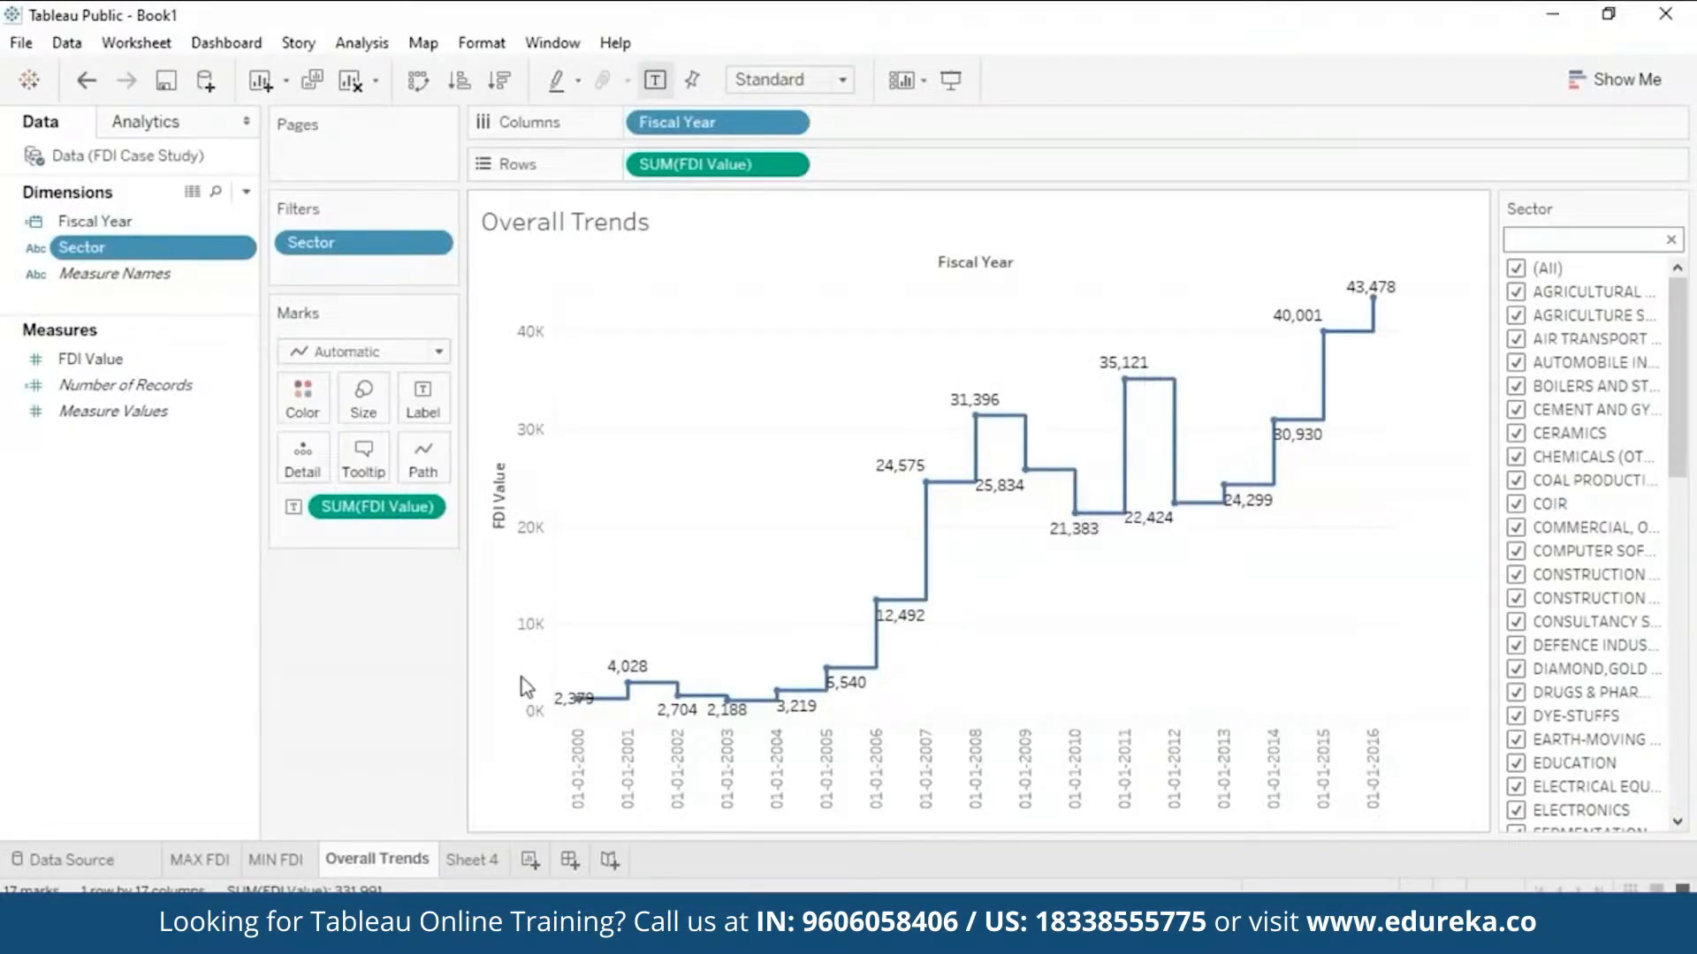
# - On Sheet 4, place Sector on the Rows shelf
pyautogui.click(496, 871)
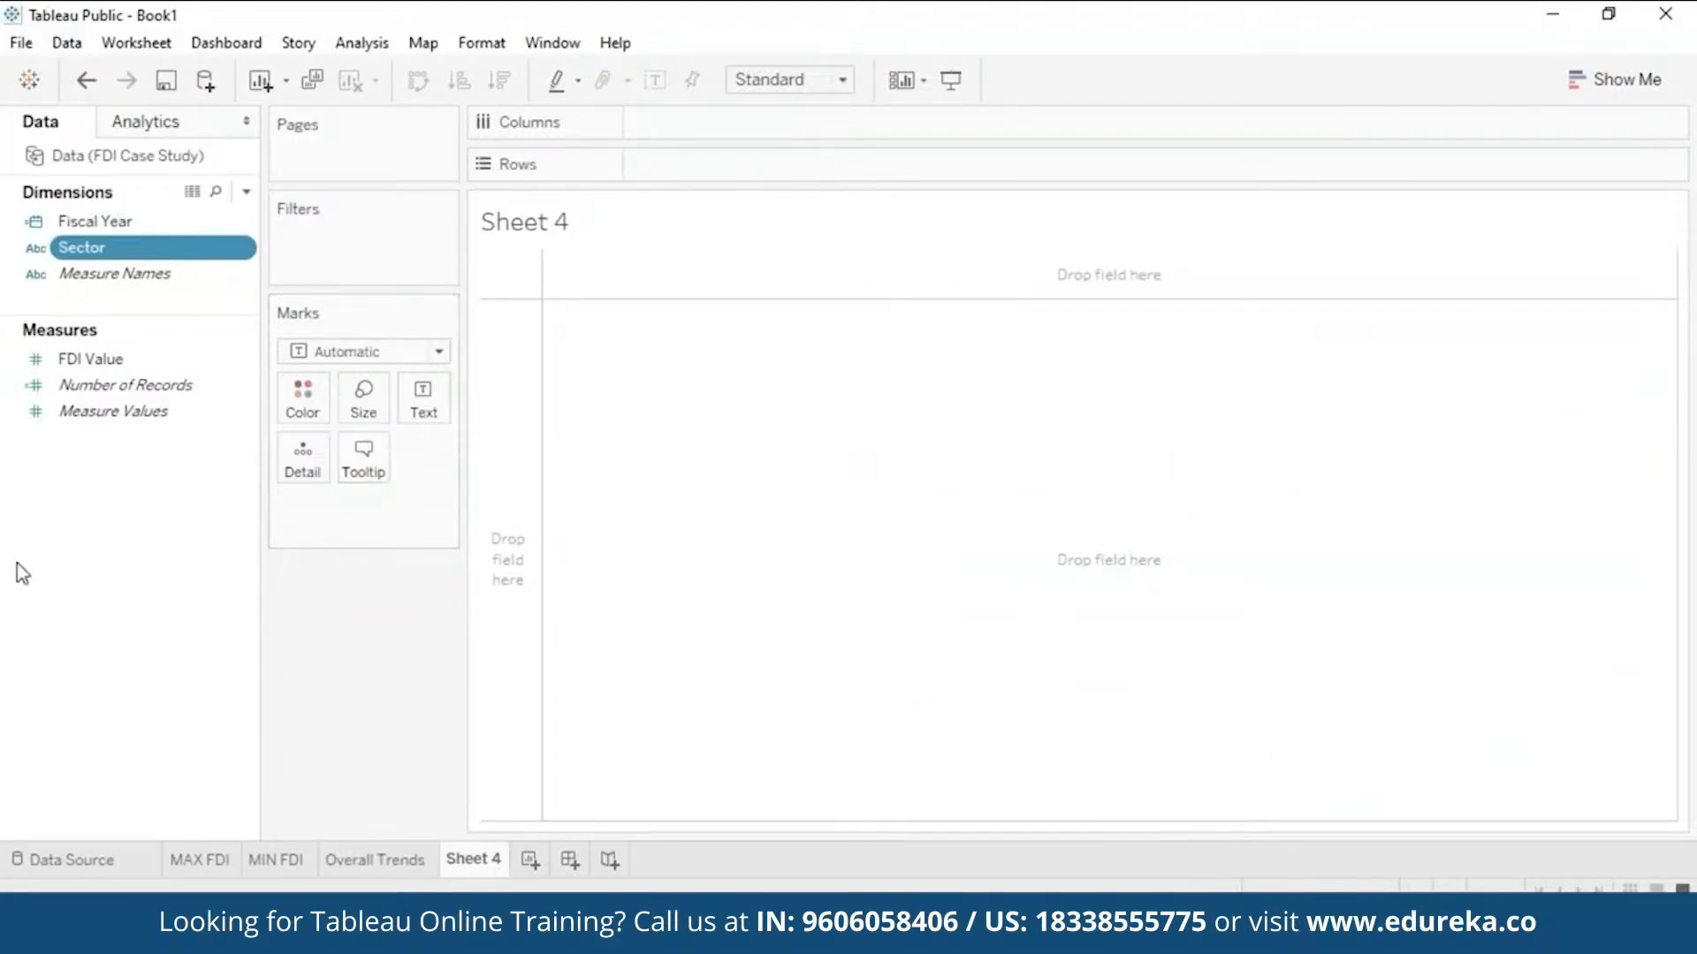
pyautogui.moveTo(165, 251); pyautogui.dragTo(754, 173)
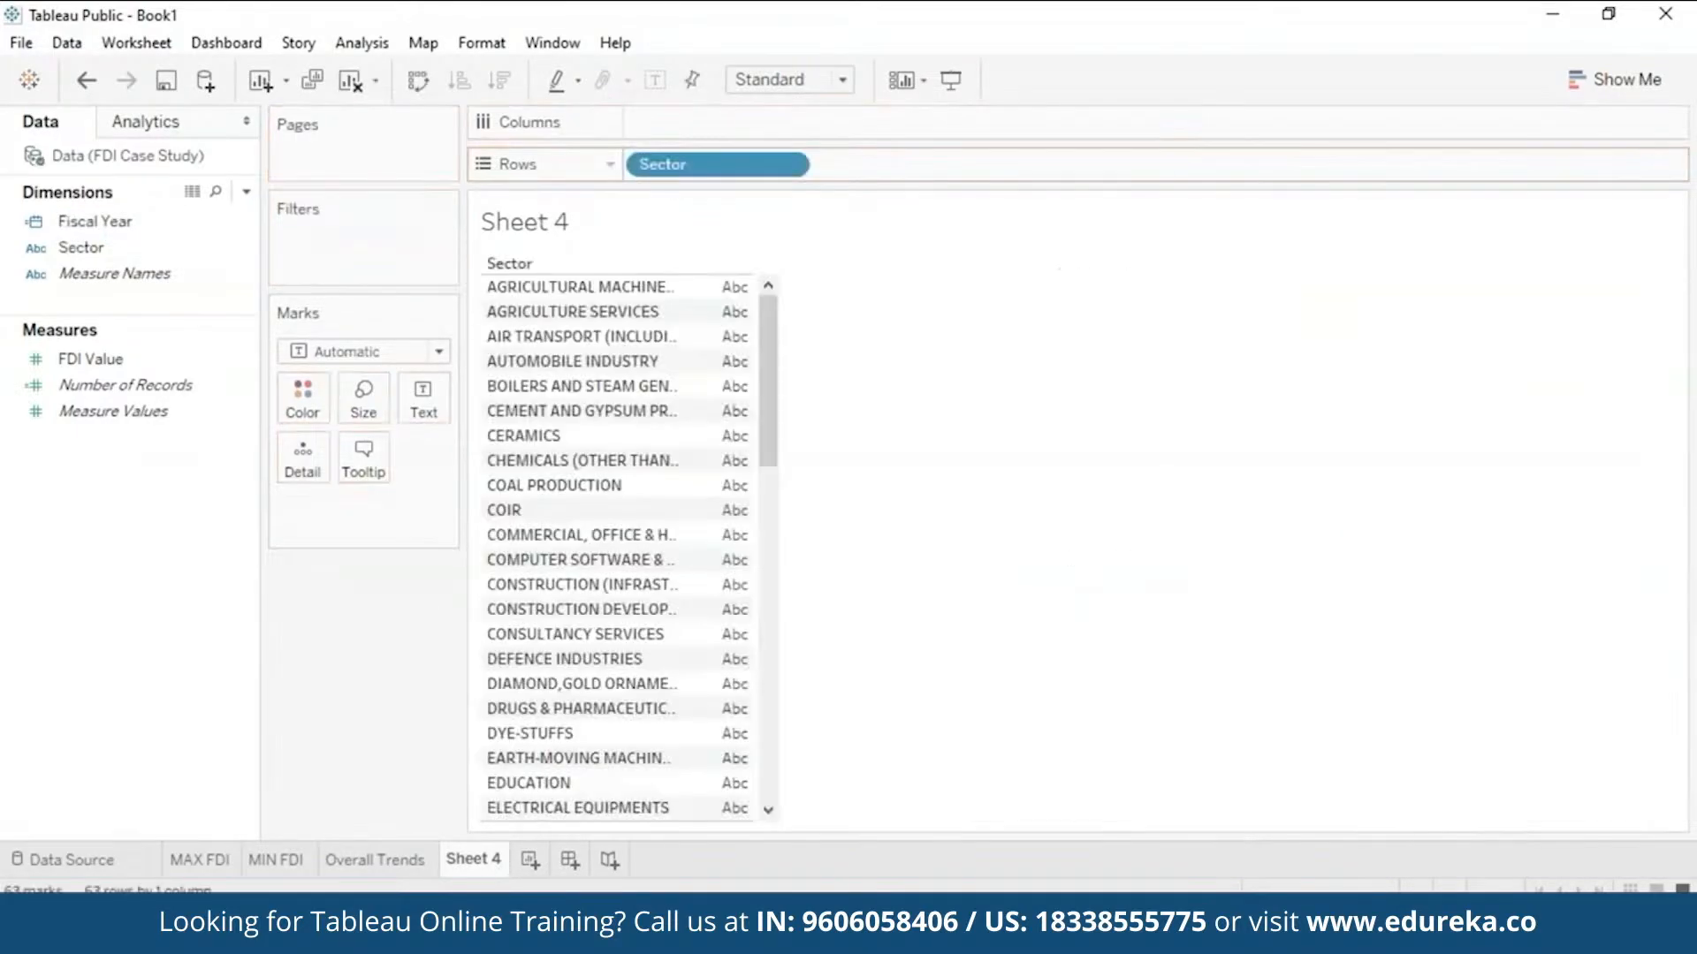
pyautogui.press('F2')
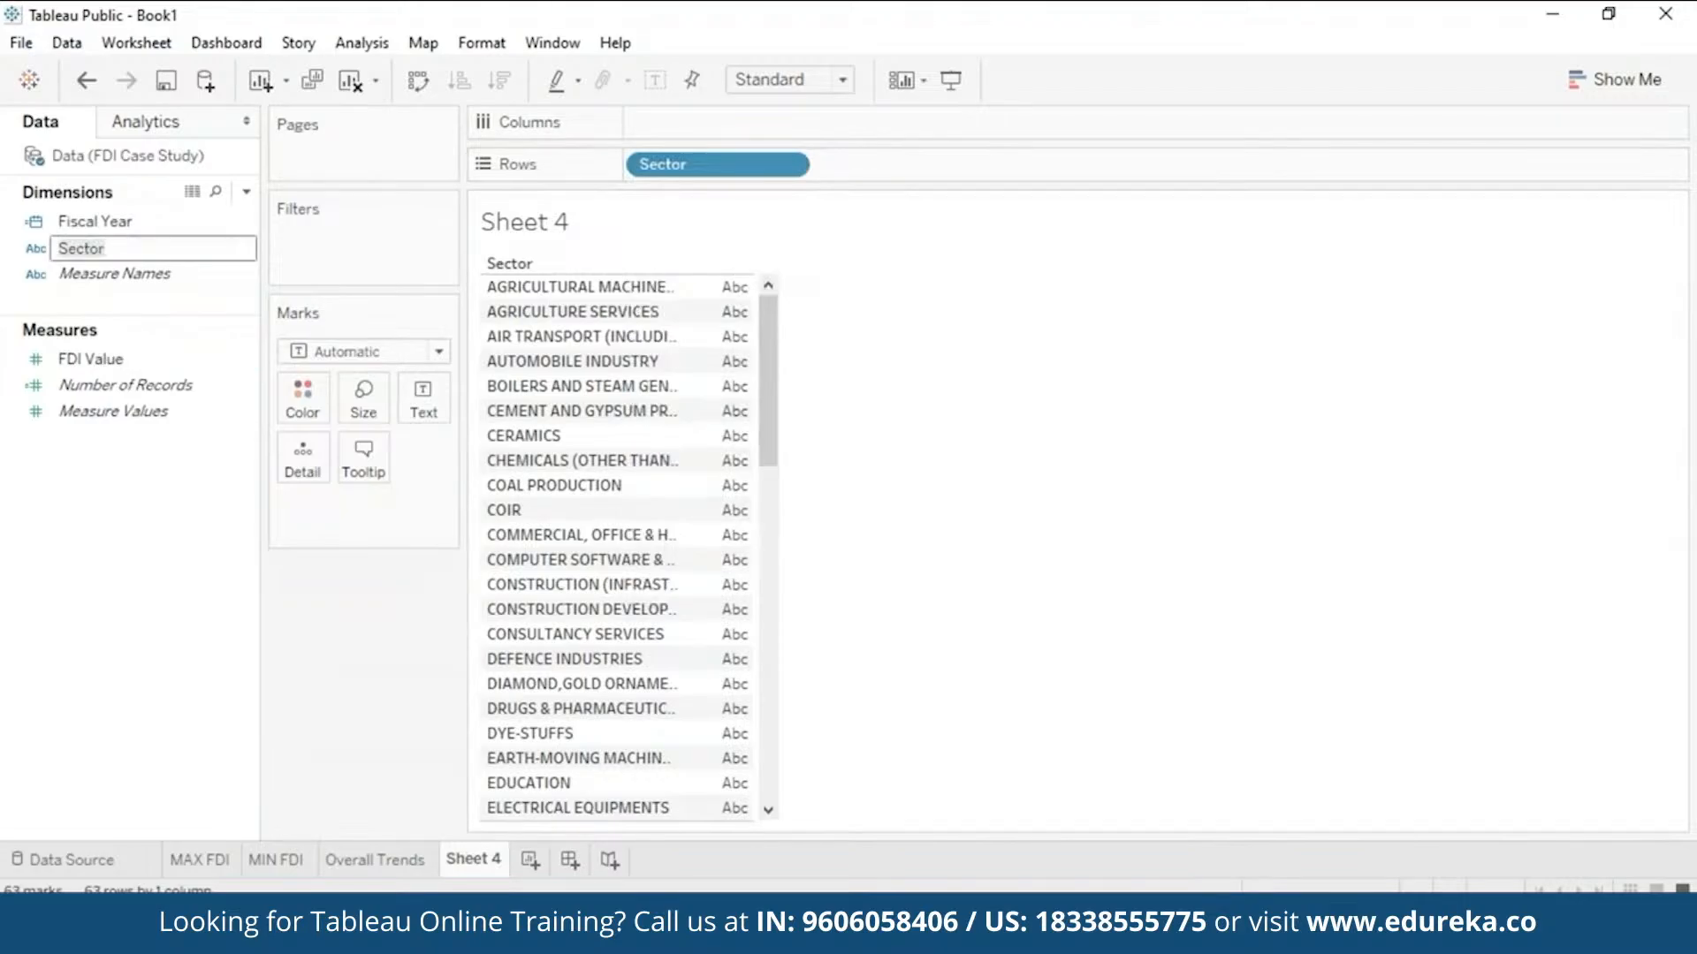
# - Start a Sector group and combine Agricultural Machinery and Agriculture Services as AGRICULTURE
pyautogui.click(148, 648)
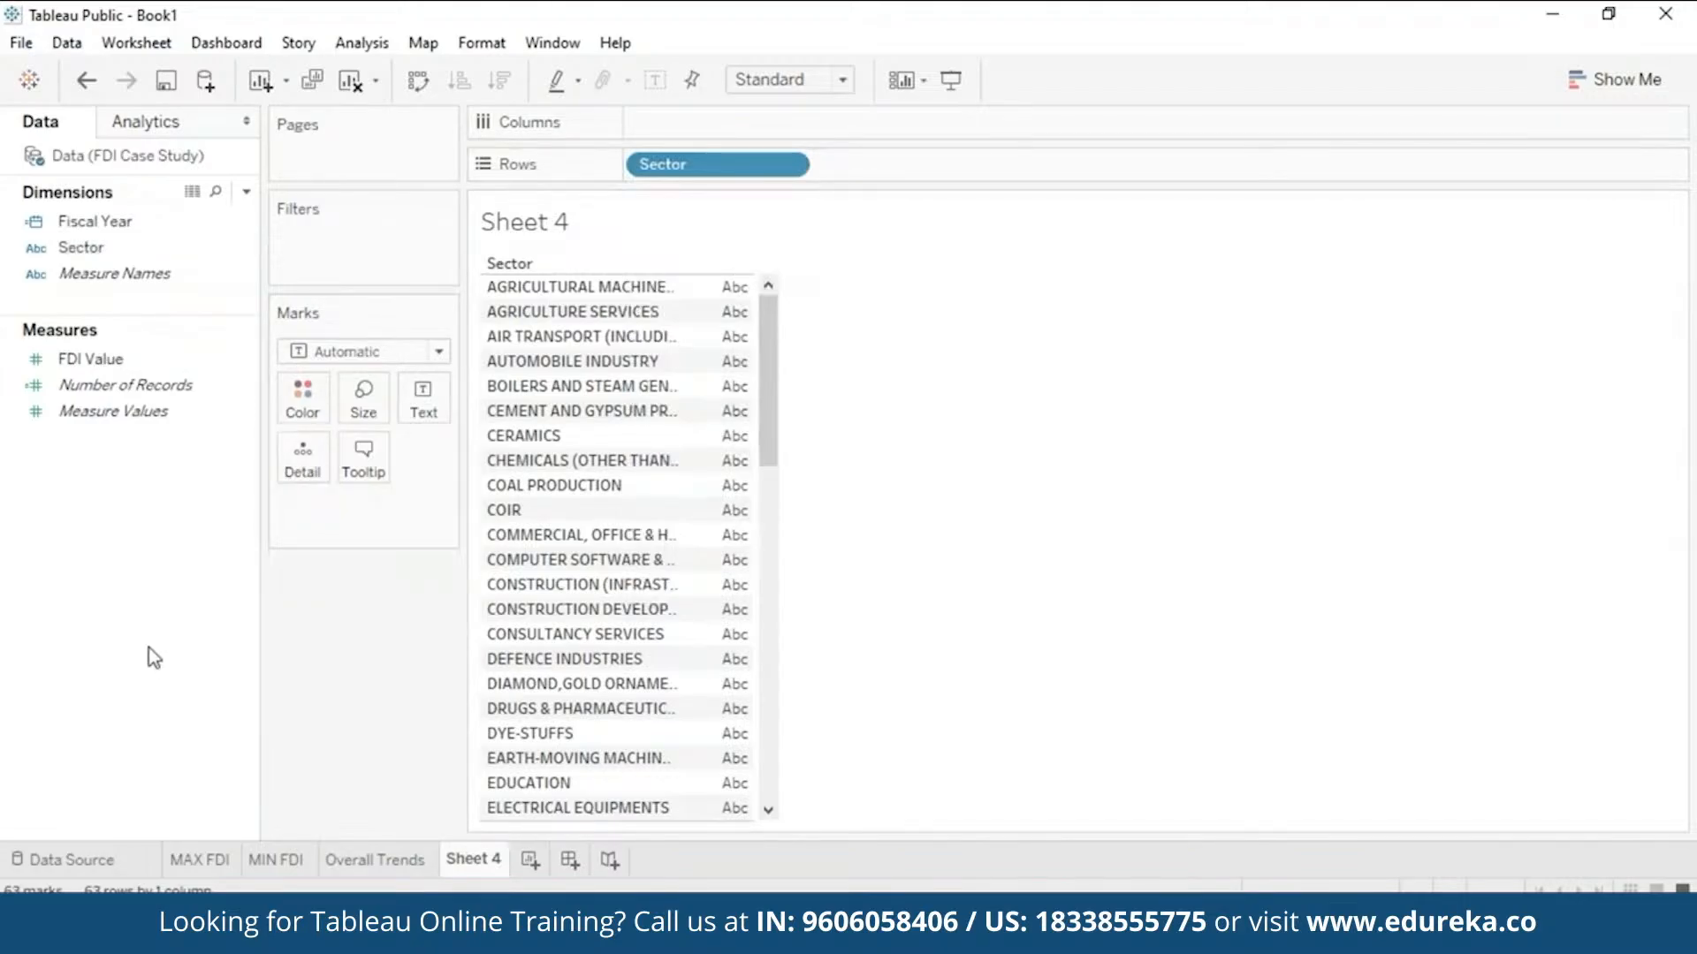
pyautogui.rightClick(145, 239)
pyautogui.moveTo(234, 442)
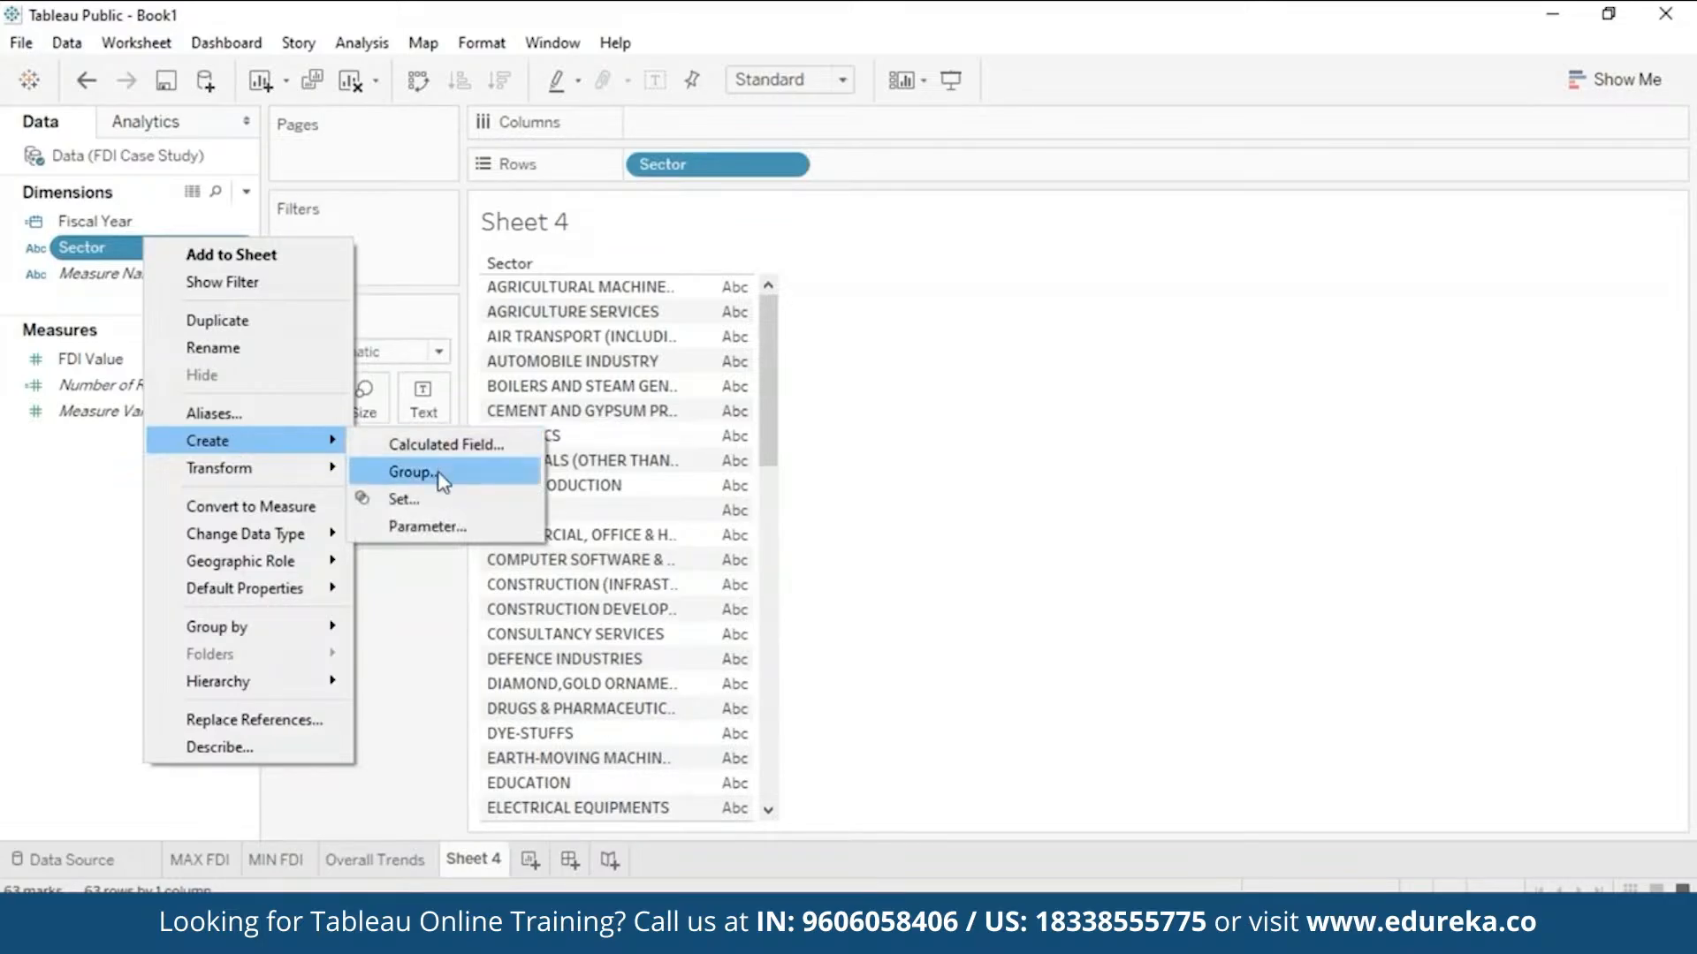
pyautogui.click(439, 473)
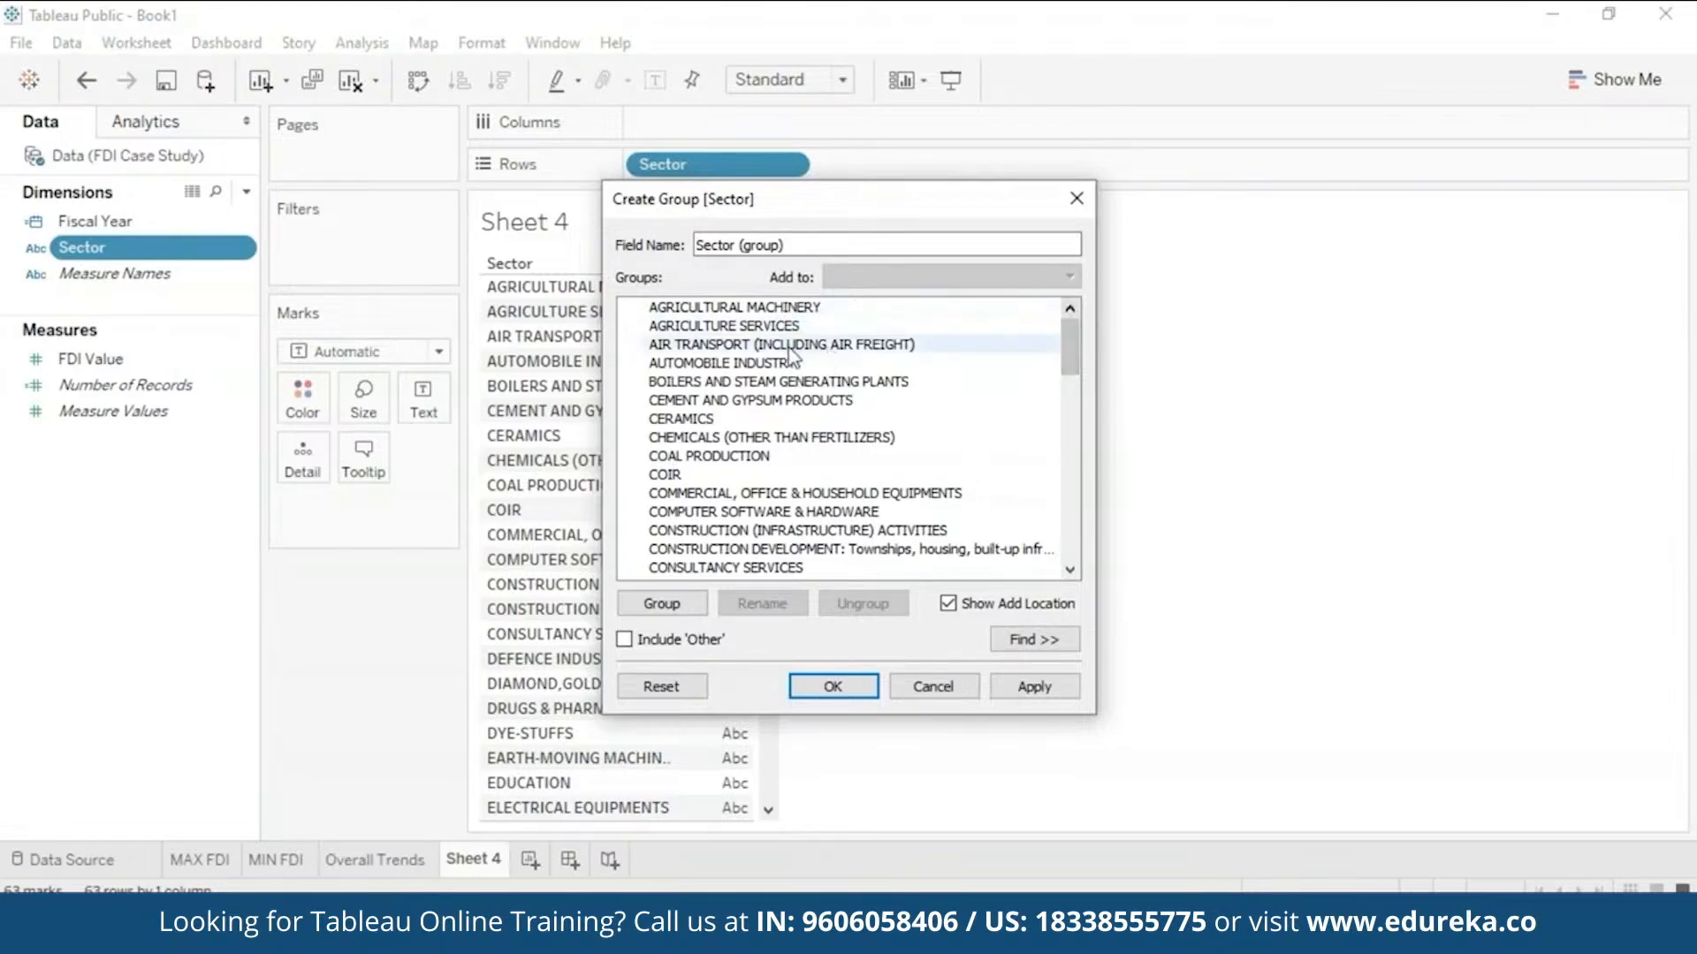
pyautogui.click(664, 309)
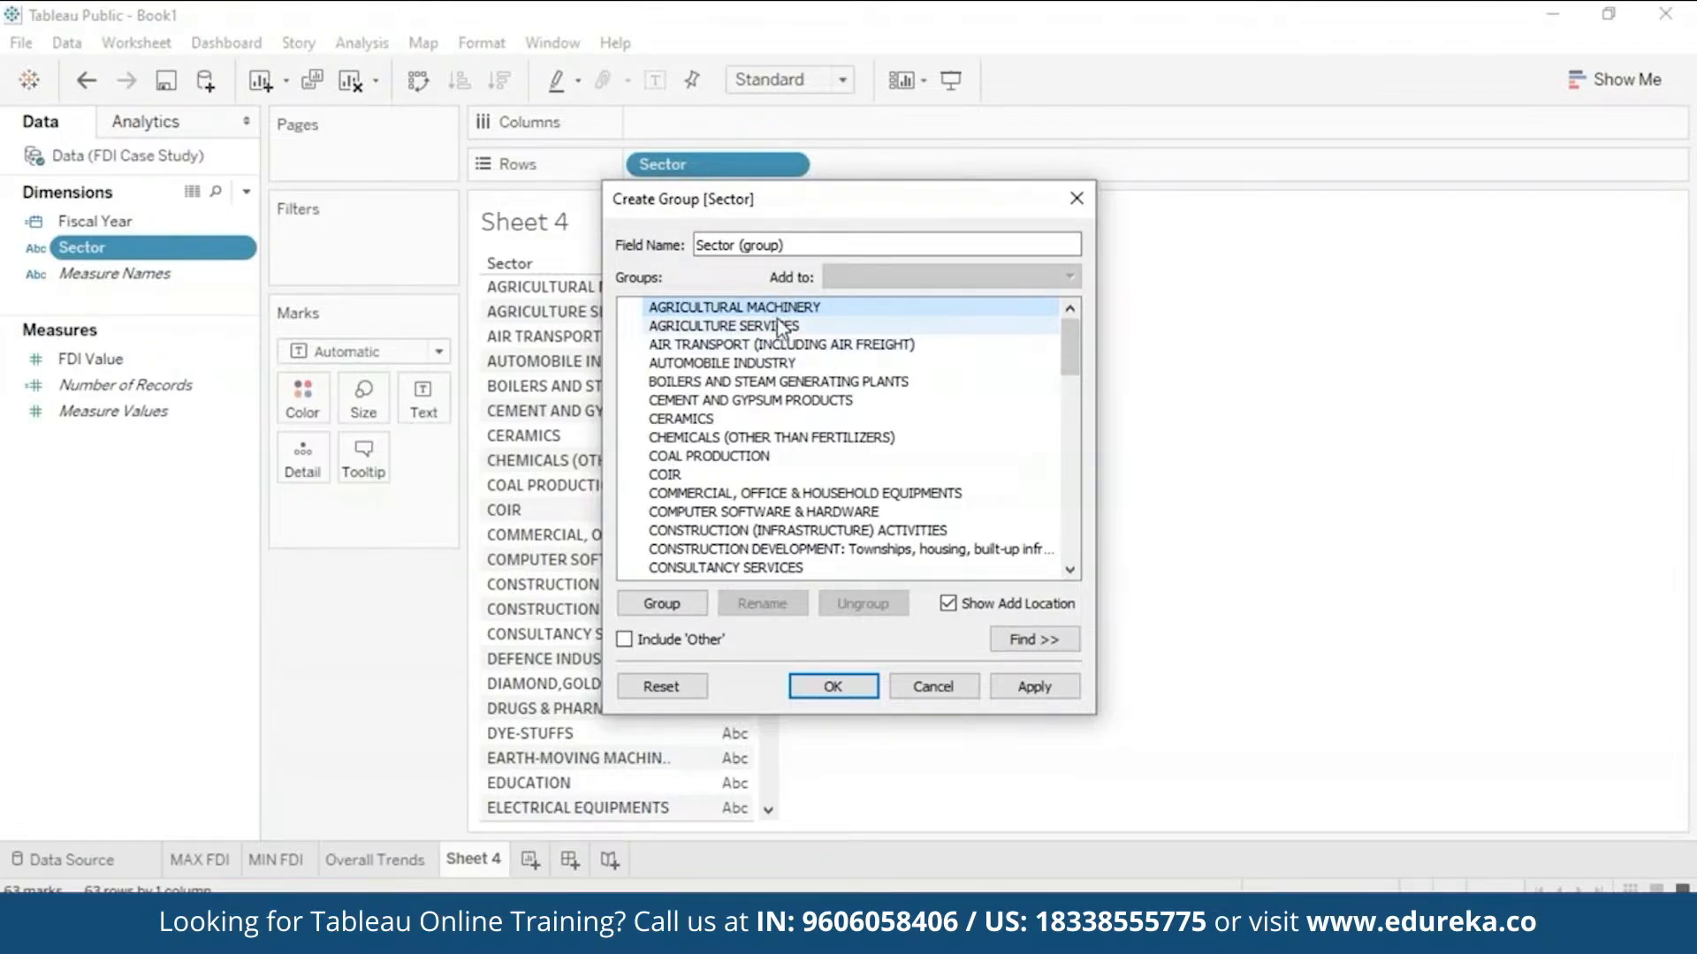
pyautogui.keyDown('ctrl'); pyautogui.click(777, 325); pyautogui.keyUp('ctrl')
pyautogui.click(672, 605)
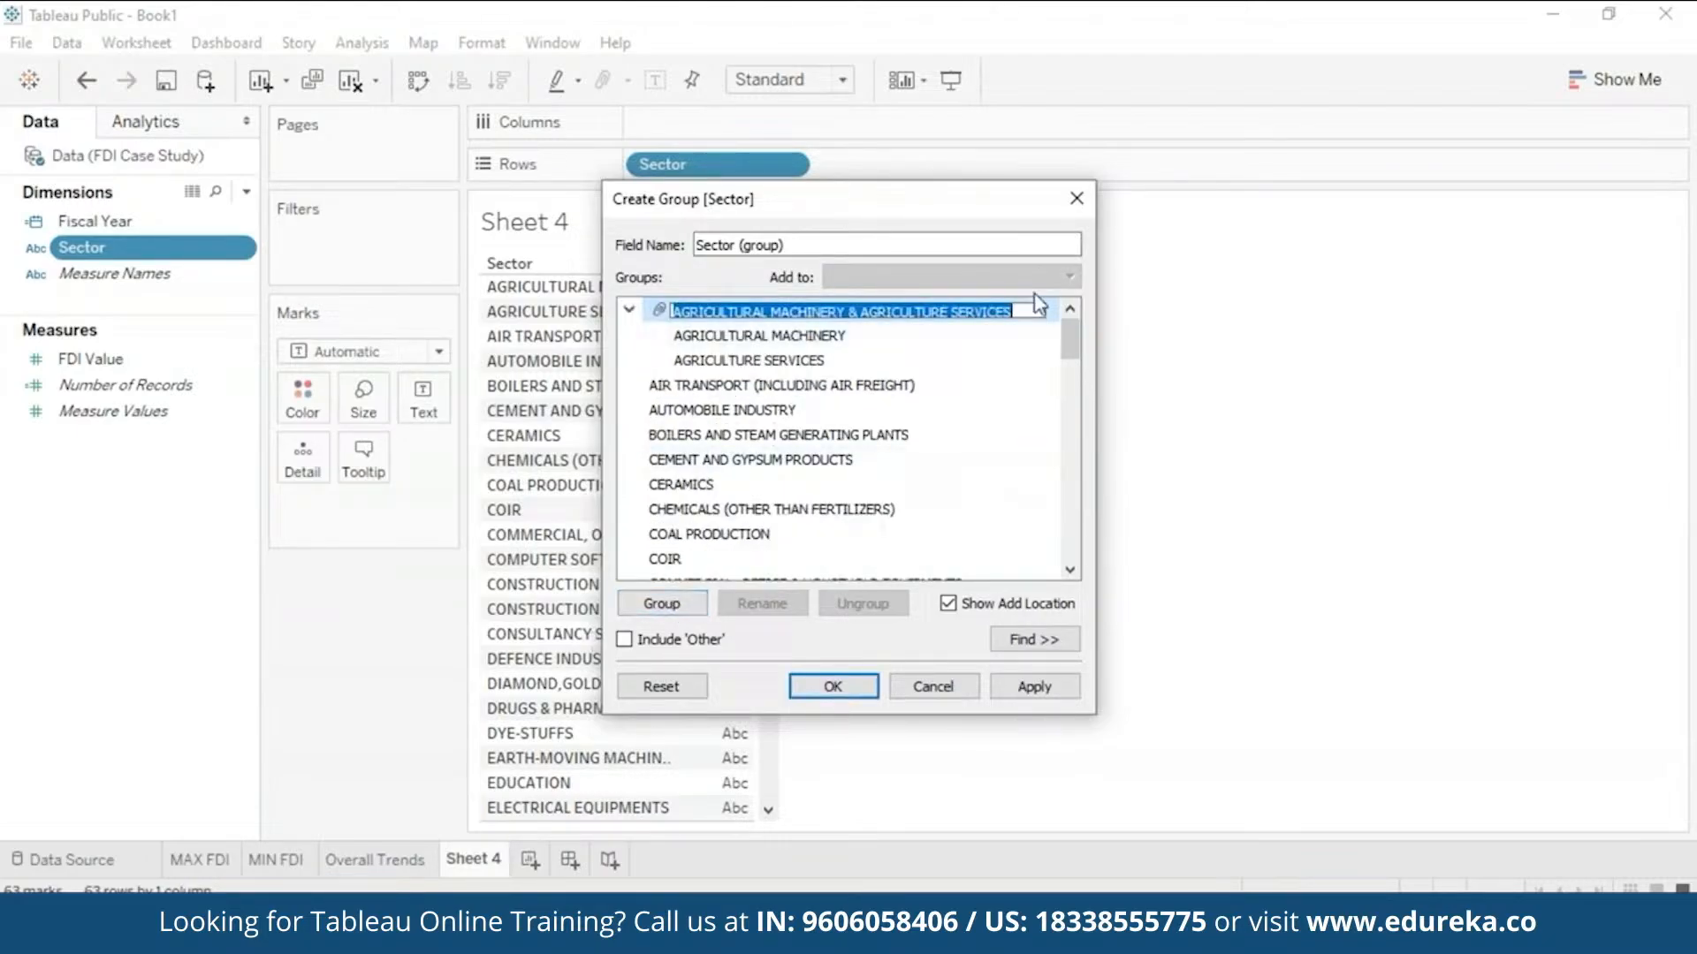
pyautogui.press('BackSpace')
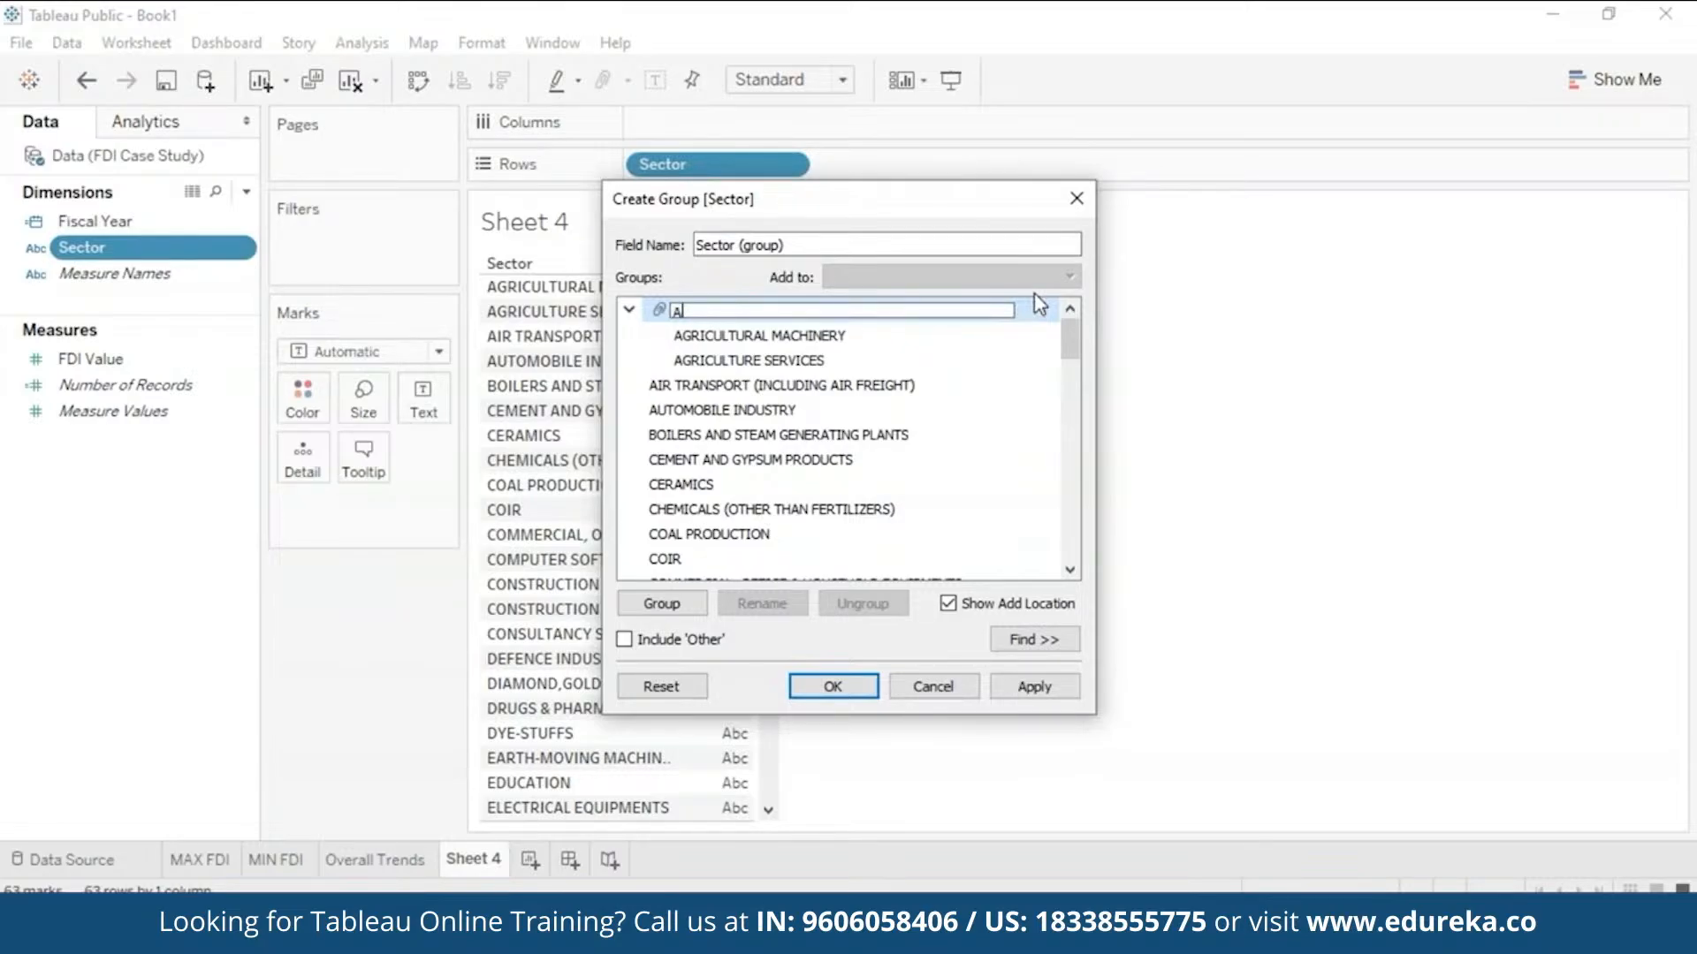
pyautogui.write('AGRICULTURE')
pyautogui.press('Return')
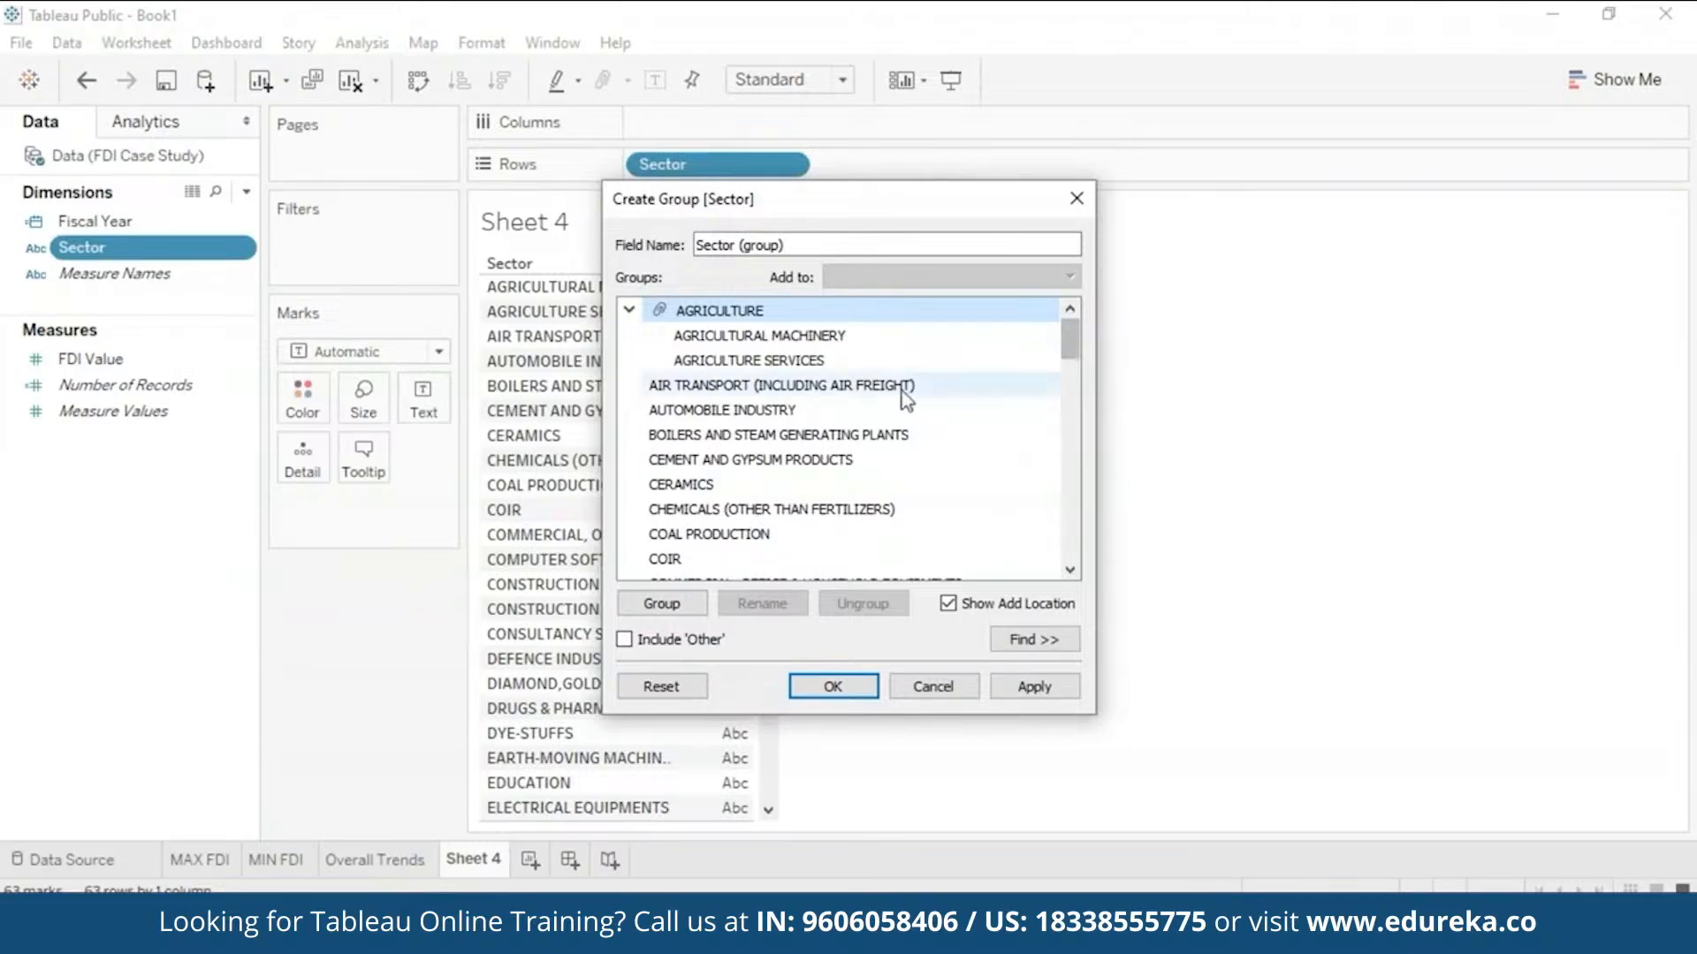
# - Group Air Transport and Automobile Industry and name the group TRANSPORT
pyautogui.click(844, 385)
pyautogui.keyDown('ctrl'); pyautogui.click(844, 415); pyautogui.keyUp('ctrl')
pyautogui.click(662, 603)
pyautogui.doubleClick(789, 382)
pyautogui.moveTo(765, 385); pyautogui.dragTo(1227, 398)
pyautogui.press('BackSpace')
pyautogui.write('TRANSPORT')
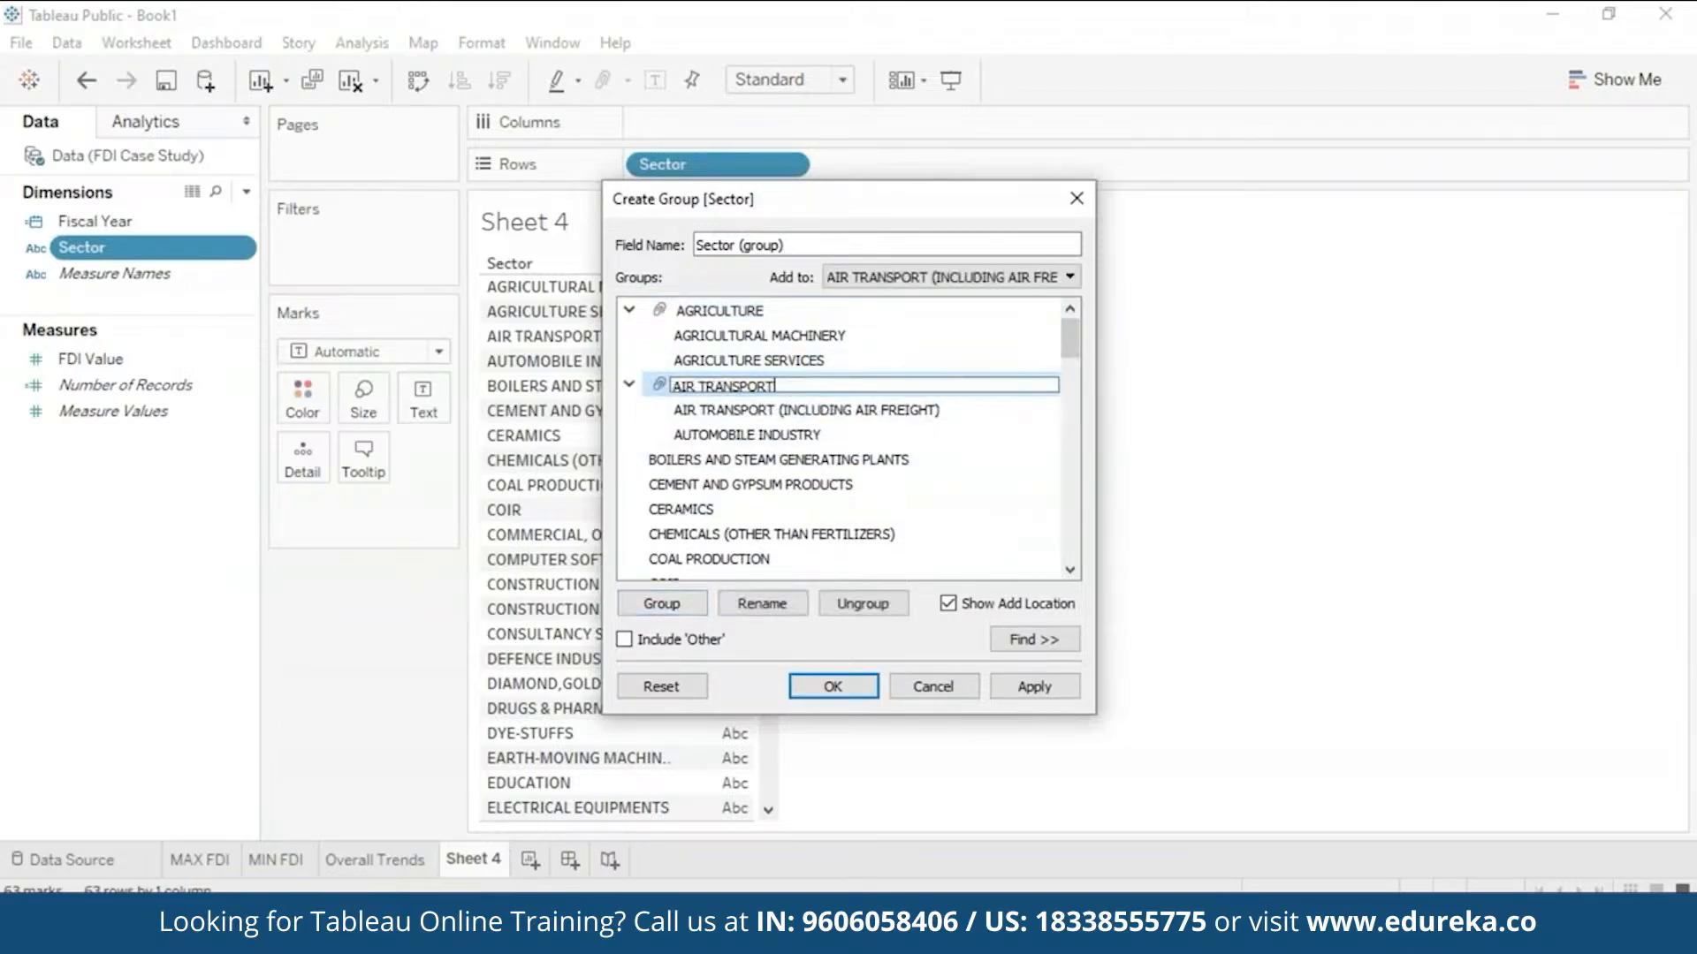
pyautogui.hotkey('ctrl', 'Left')
pyautogui.press('BackSpace')
pyautogui.press('BackSpace')
pyautogui.press('BackSpace')
pyautogui.press('BackSpace')
pyautogui.click(959, 412)
# - Group Construction (Infrastructure) Activities and Construction Development as CONSTRUCTION
pyautogui.moveTo(1071, 341); pyautogui.dragTo(1077, 368)
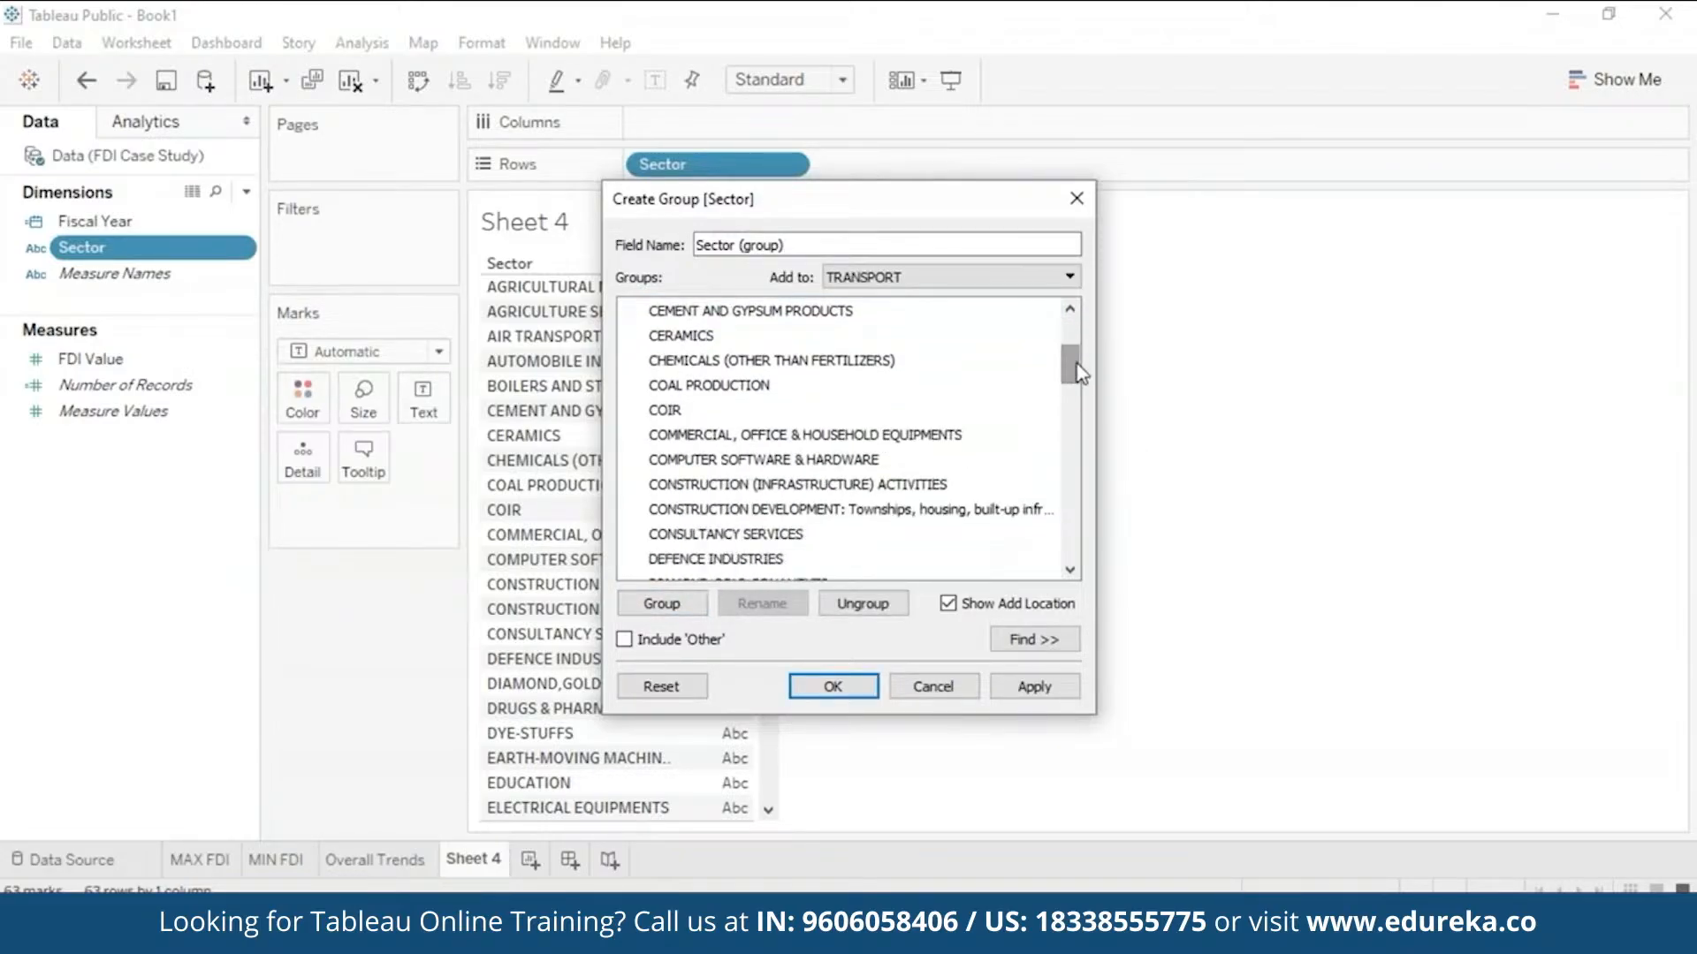
pyautogui.click(809, 485)
pyautogui.keyDown('ctrl'); pyautogui.click(720, 510); pyautogui.keyUp('ctrl')
pyautogui.click(662, 603)
pyautogui.write('CONSTRUCTION')
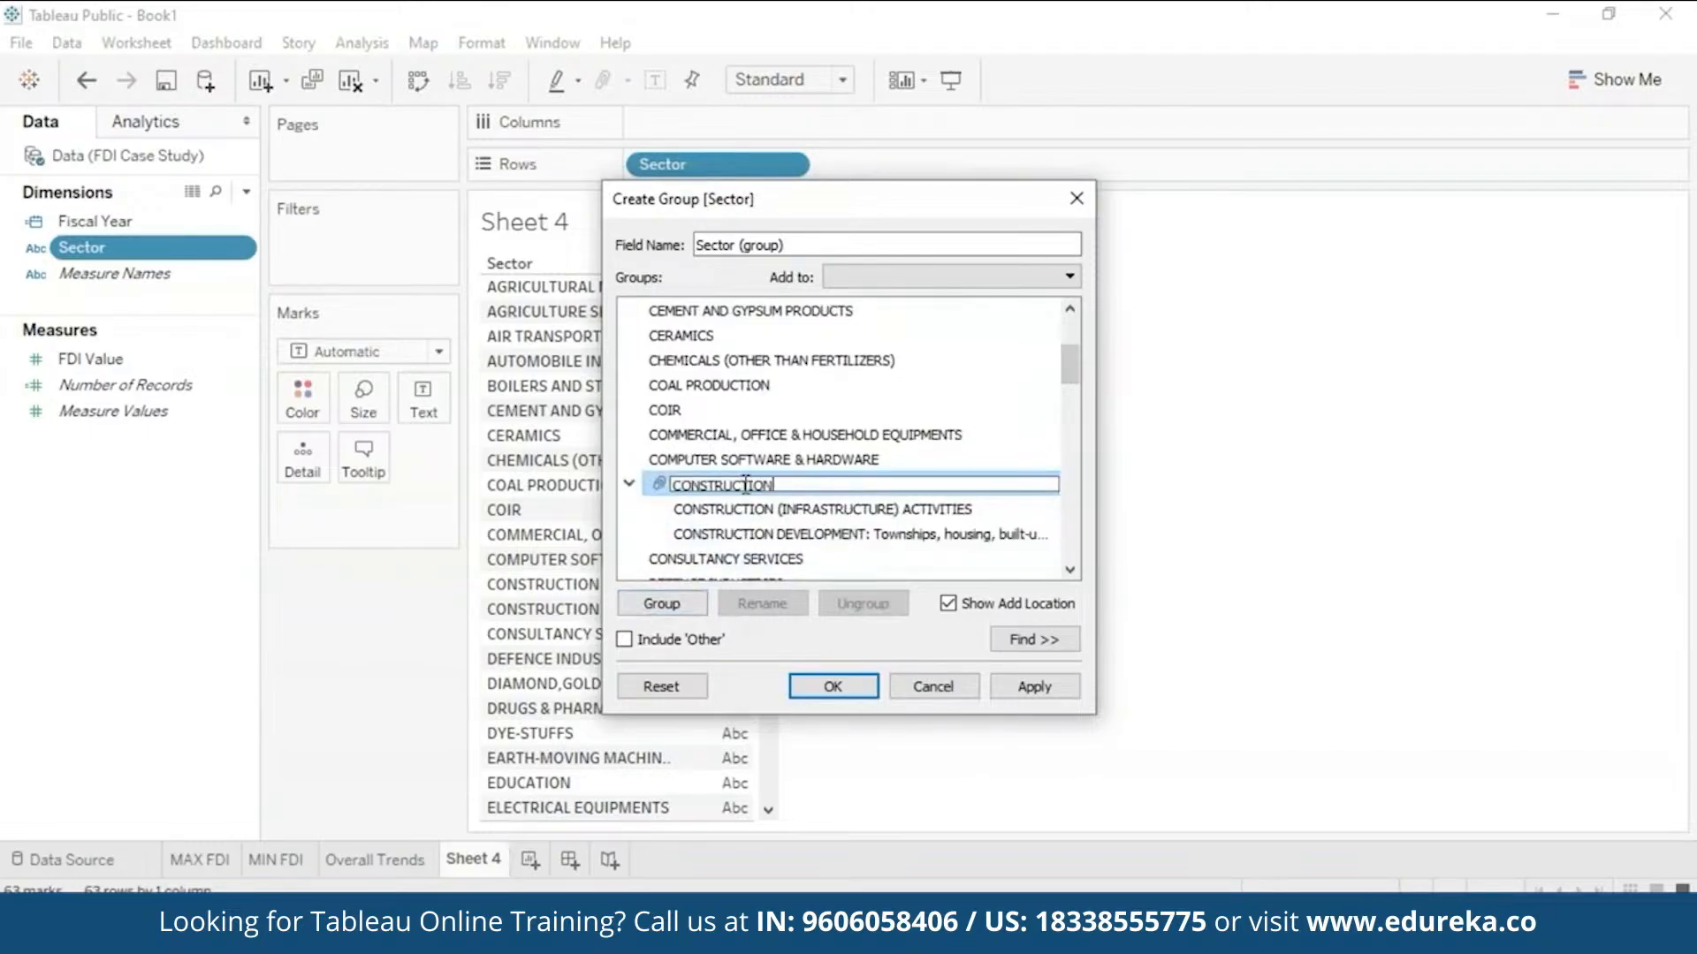
pyautogui.press('Return')
# - Group Industrial Instruments, Industrial Machinery, Machine Tools and Prime Mover as MACHINERY
pyautogui.moveTo(1089, 396); pyautogui.dragTo(1081, 553)
pyautogui.click(726, 488)
pyautogui.keyDown('ctrl'); pyautogui.click(787, 411); pyautogui.keyUp('ctrl')
pyautogui.keyDown('ctrl'); pyautogui.click(802, 388); pyautogui.keyUp('ctrl')
pyautogui.click(662, 604)
pyautogui.write('MACHINERY')
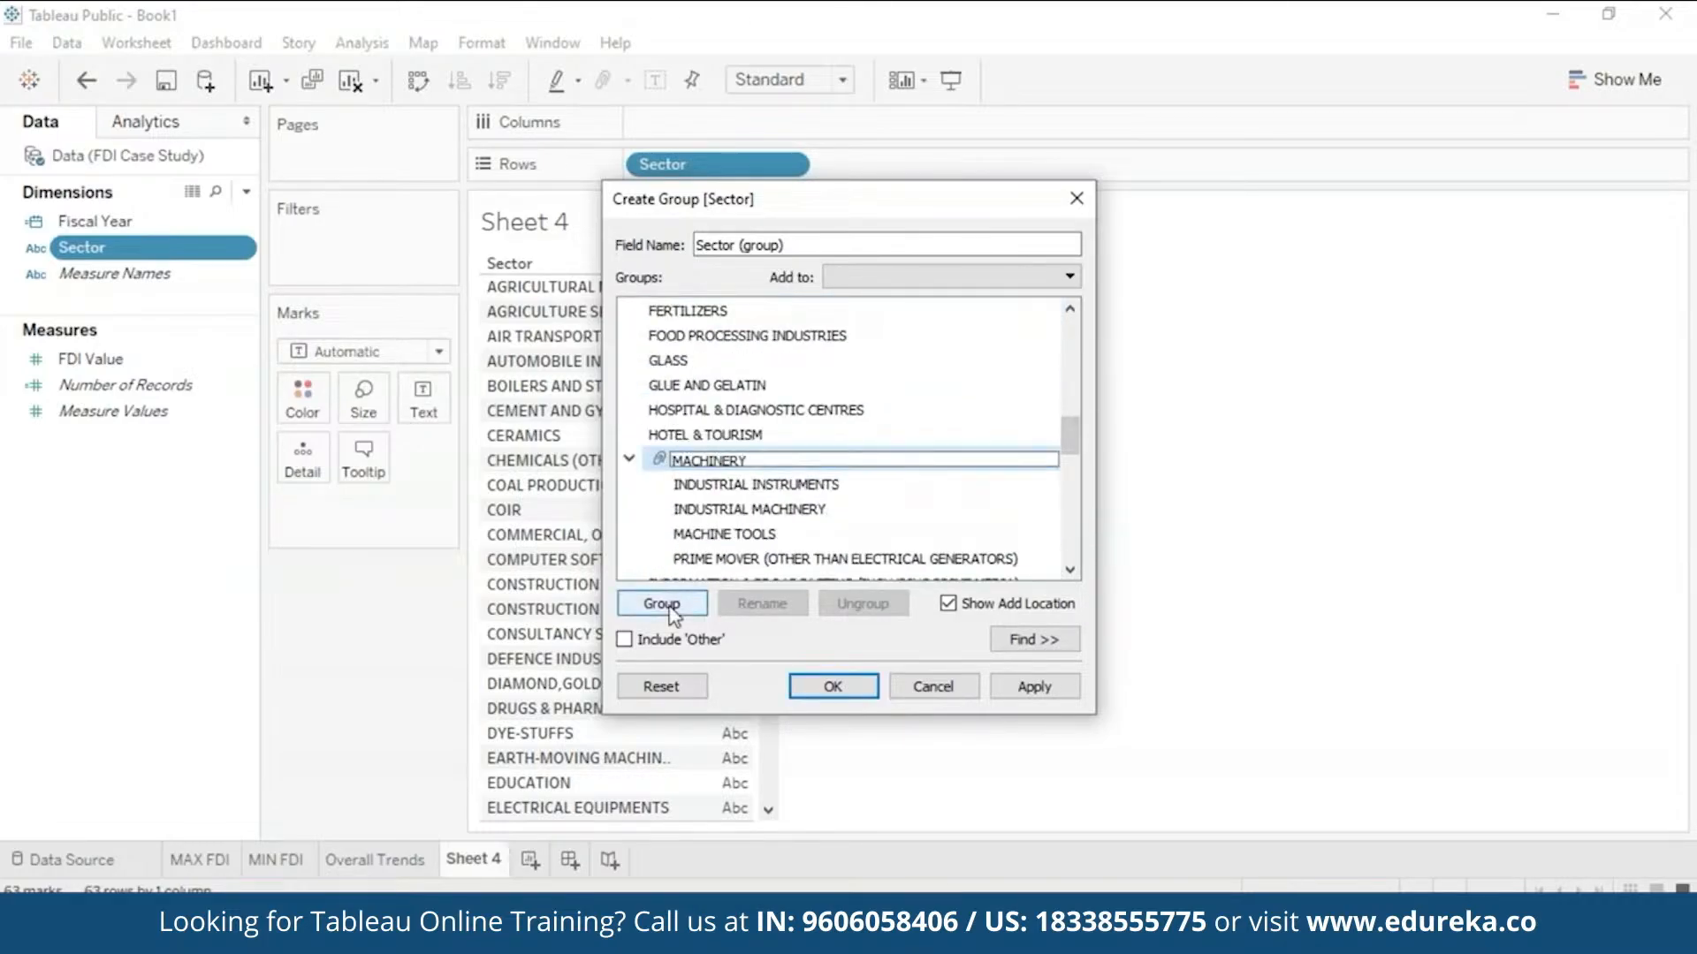
pyautogui.press('Return')
# - Name the group field GROUPS, apply it and close the group editor
pyautogui.click(1052, 687)
pyautogui.write('GROUPS')
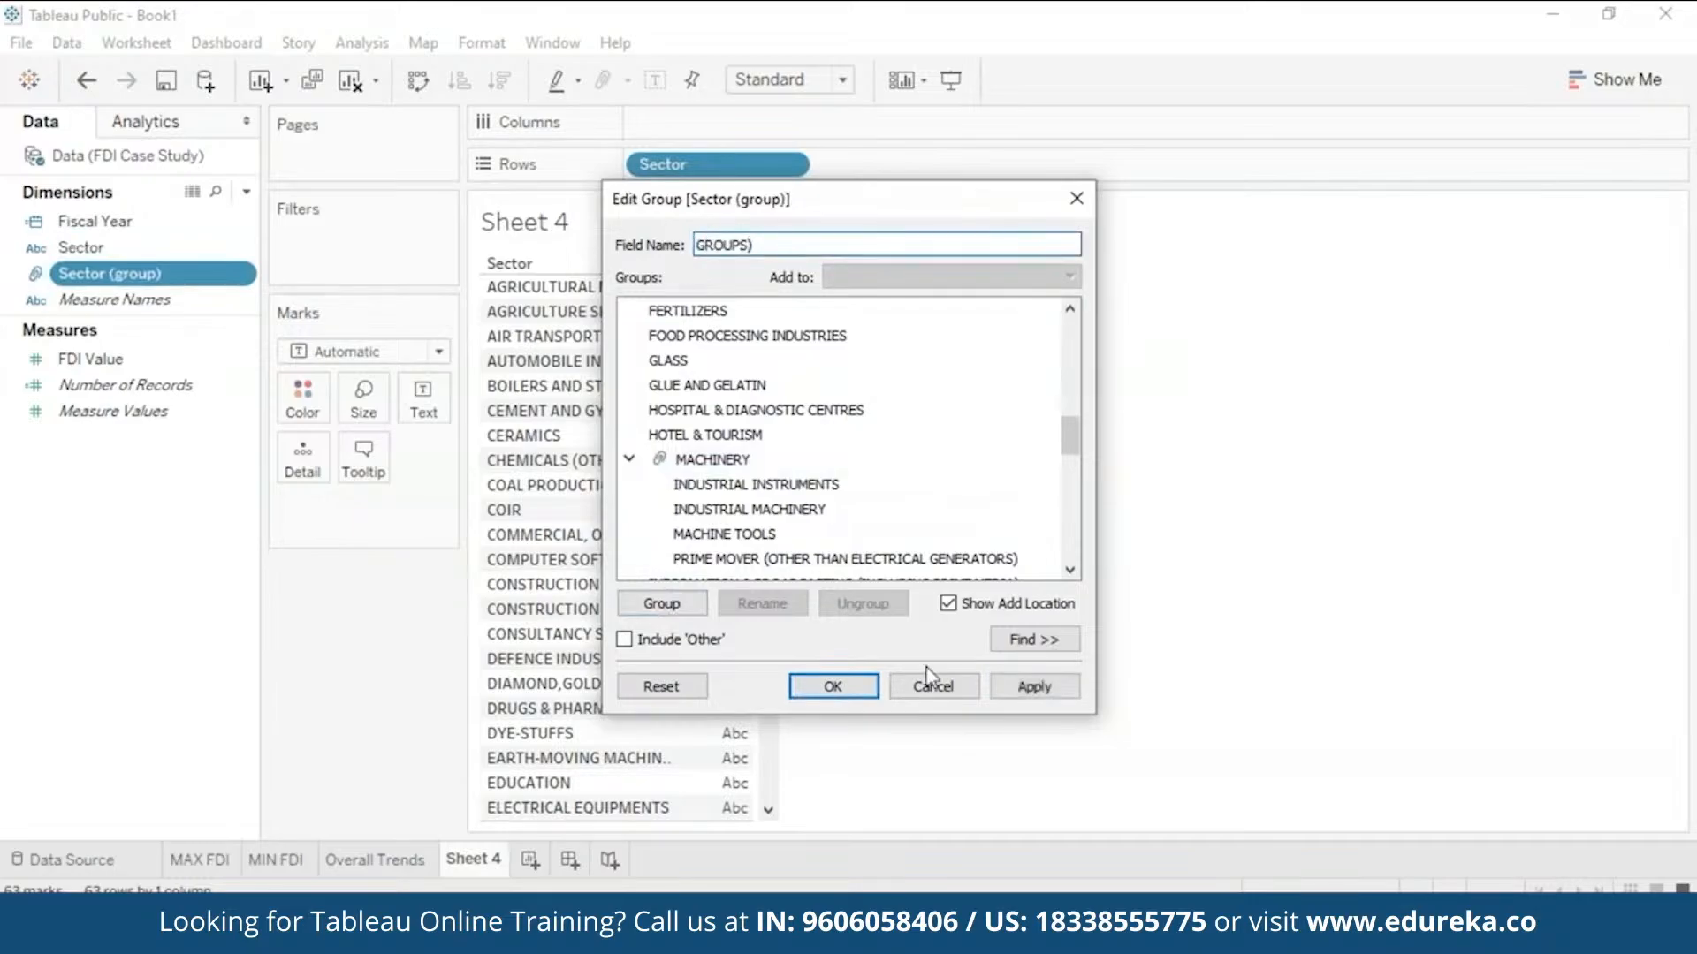
pyautogui.click(1022, 691)
pyautogui.moveTo(987, 206); pyautogui.dragTo(1271, 178)
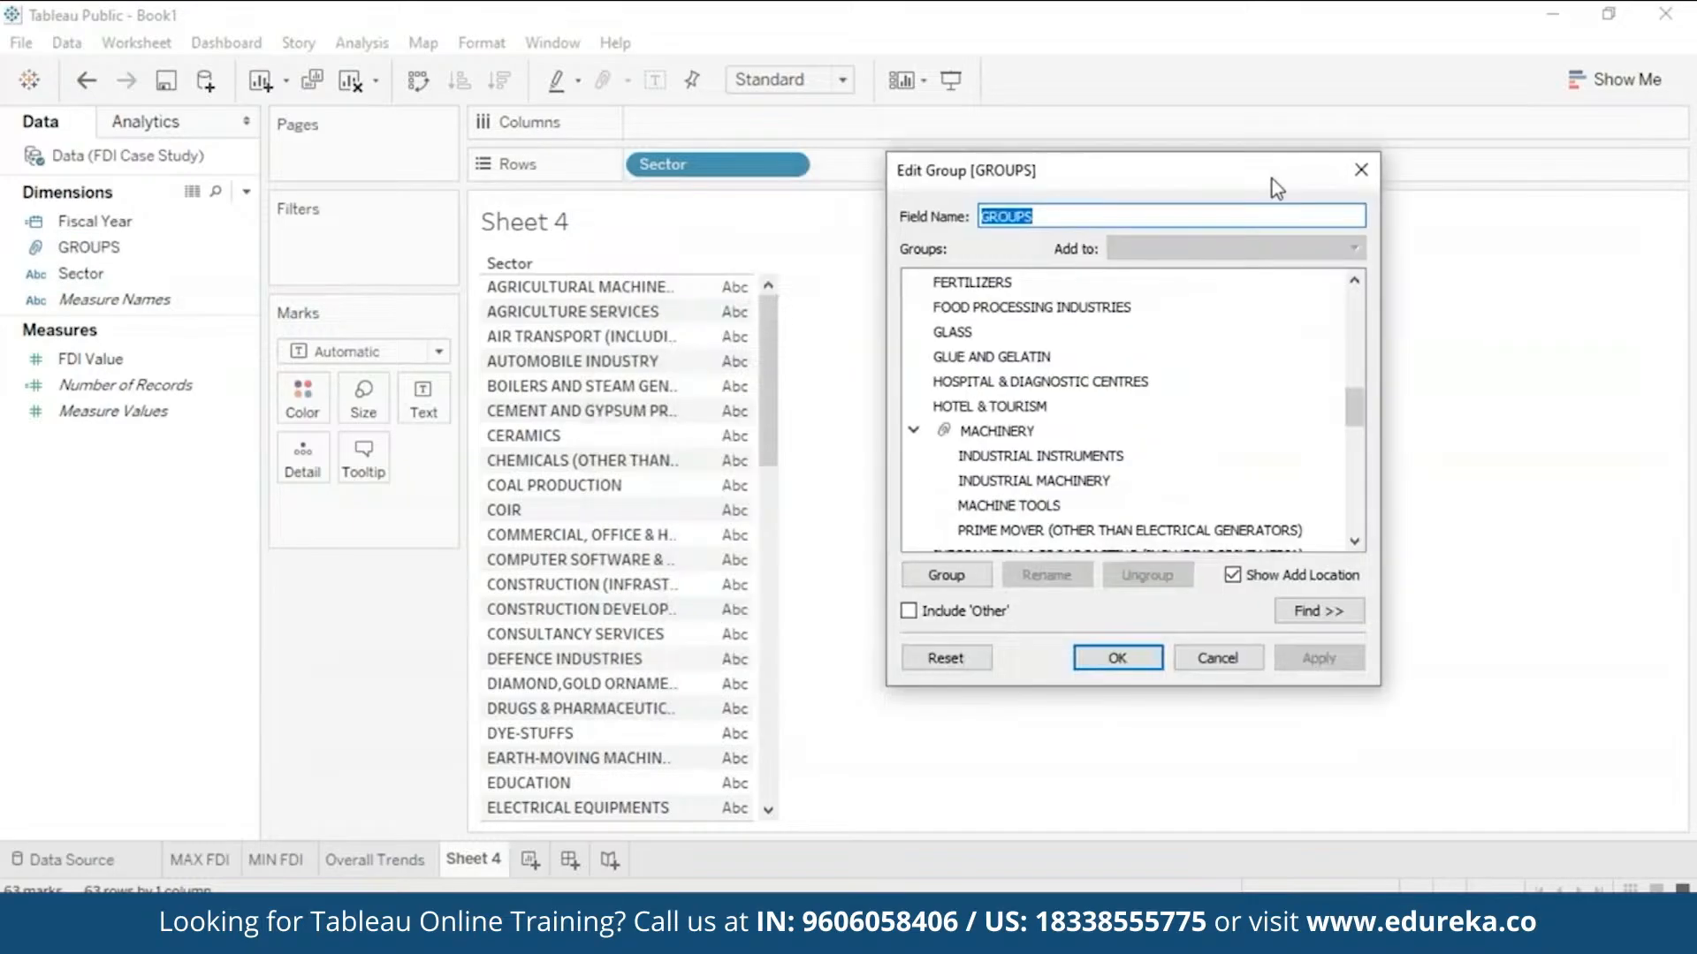
pyautogui.click(1117, 657)
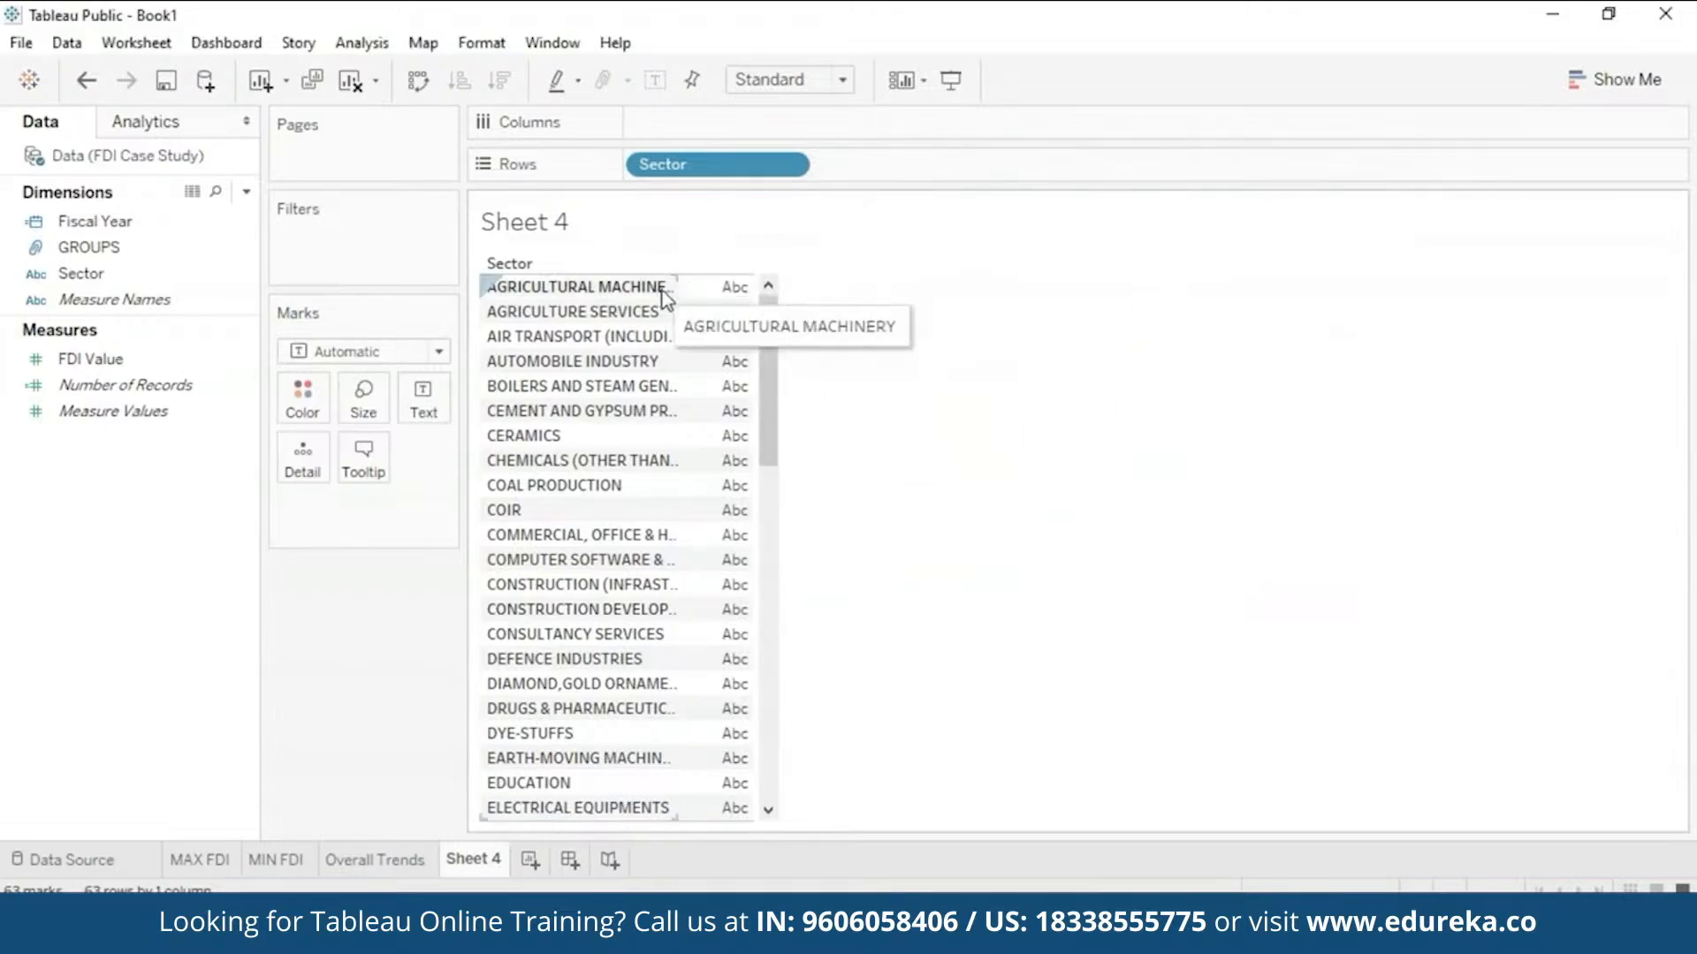
# - Widen the Sector column to full names and add summed FDI Value per sector
pyautogui.doubleClick(679, 331)
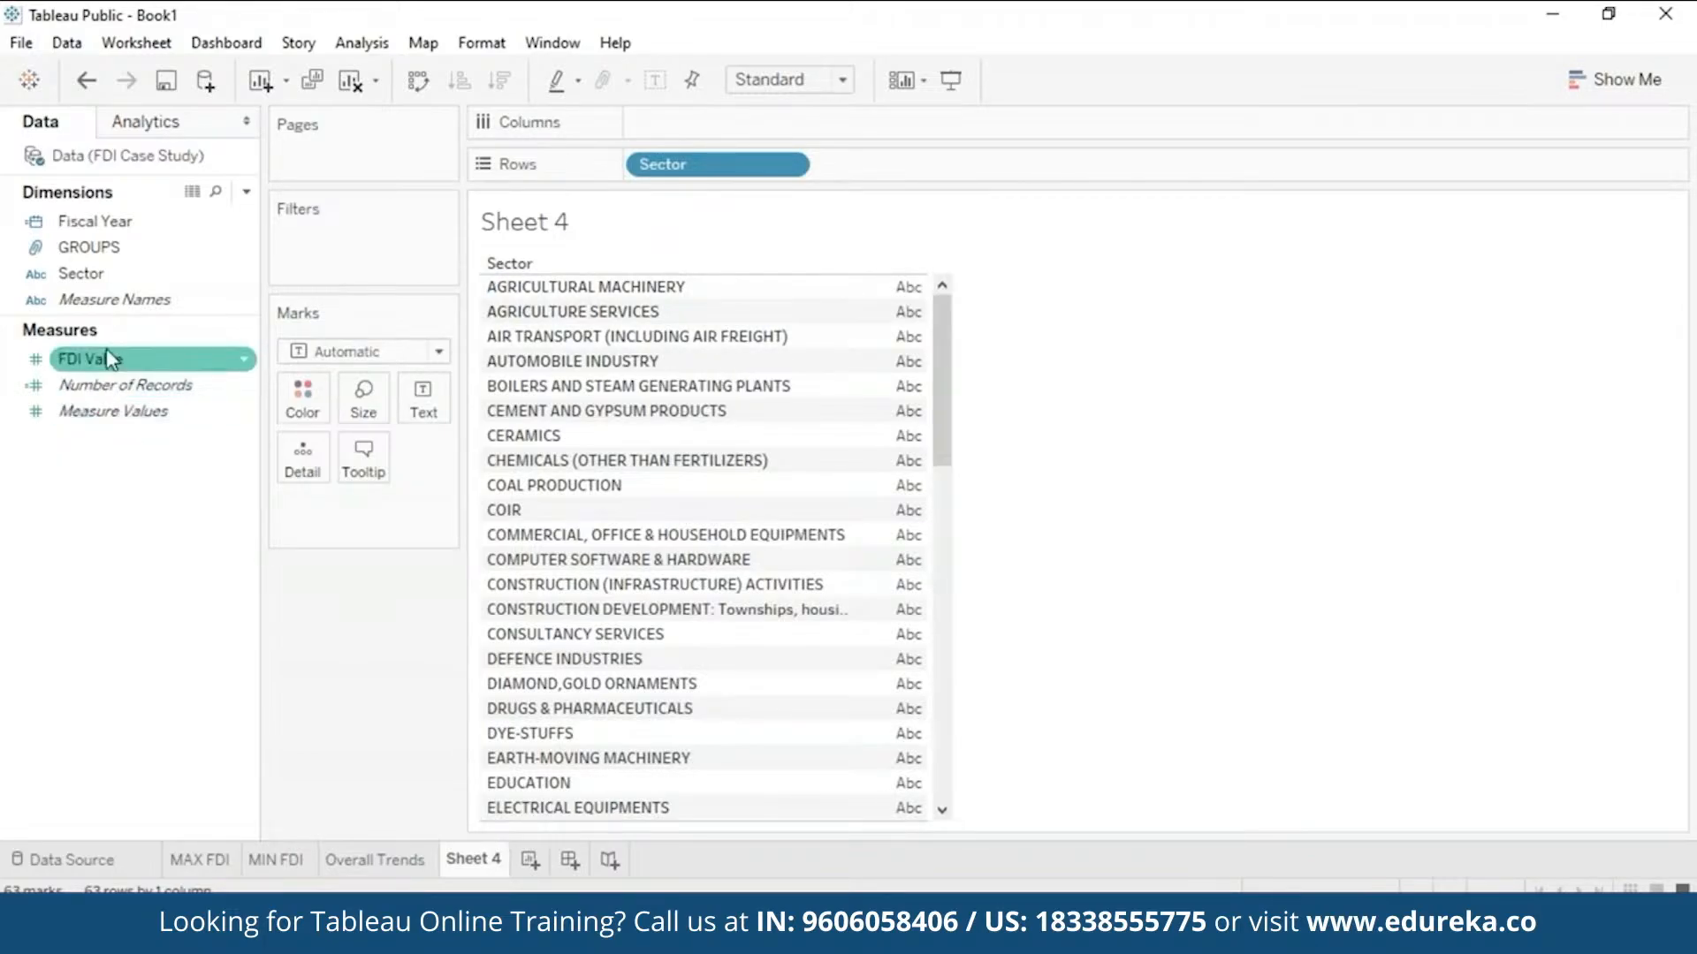
pyautogui.moveTo(107, 354); pyautogui.dragTo(1041, 395)
pyautogui.doubleClick(117, 360)
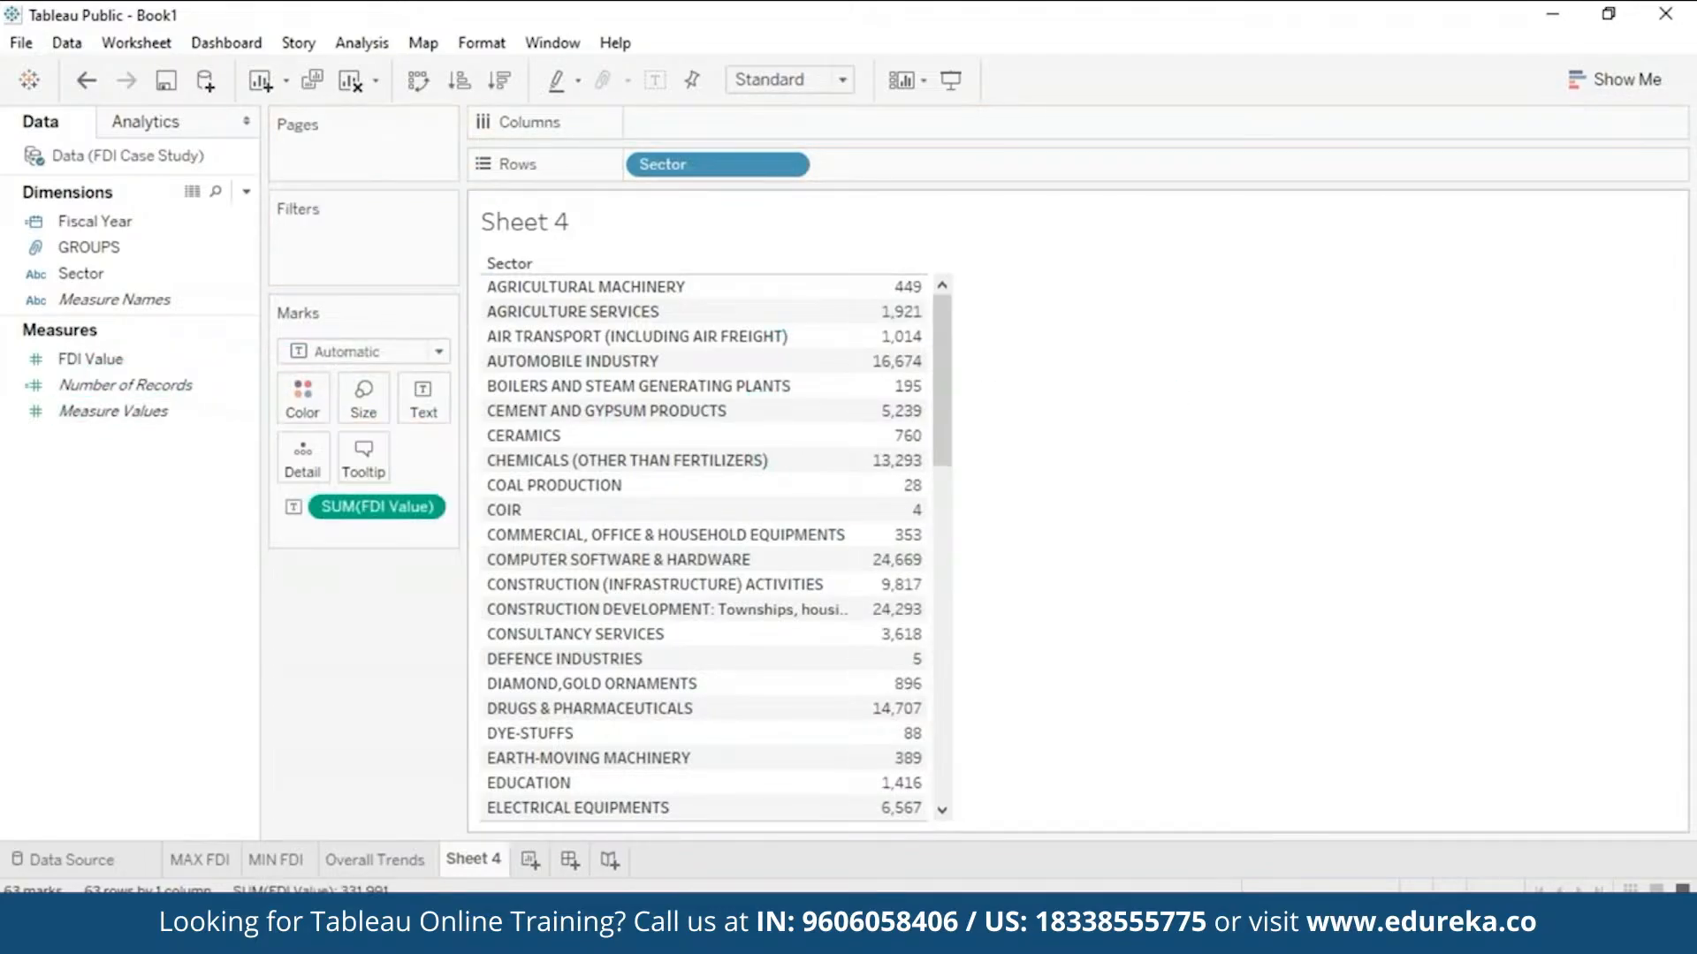
pyautogui.moveTo(886, 327)
# - Rename the Sheet 4 tab to Groups
pyautogui.rightClick(480, 862)
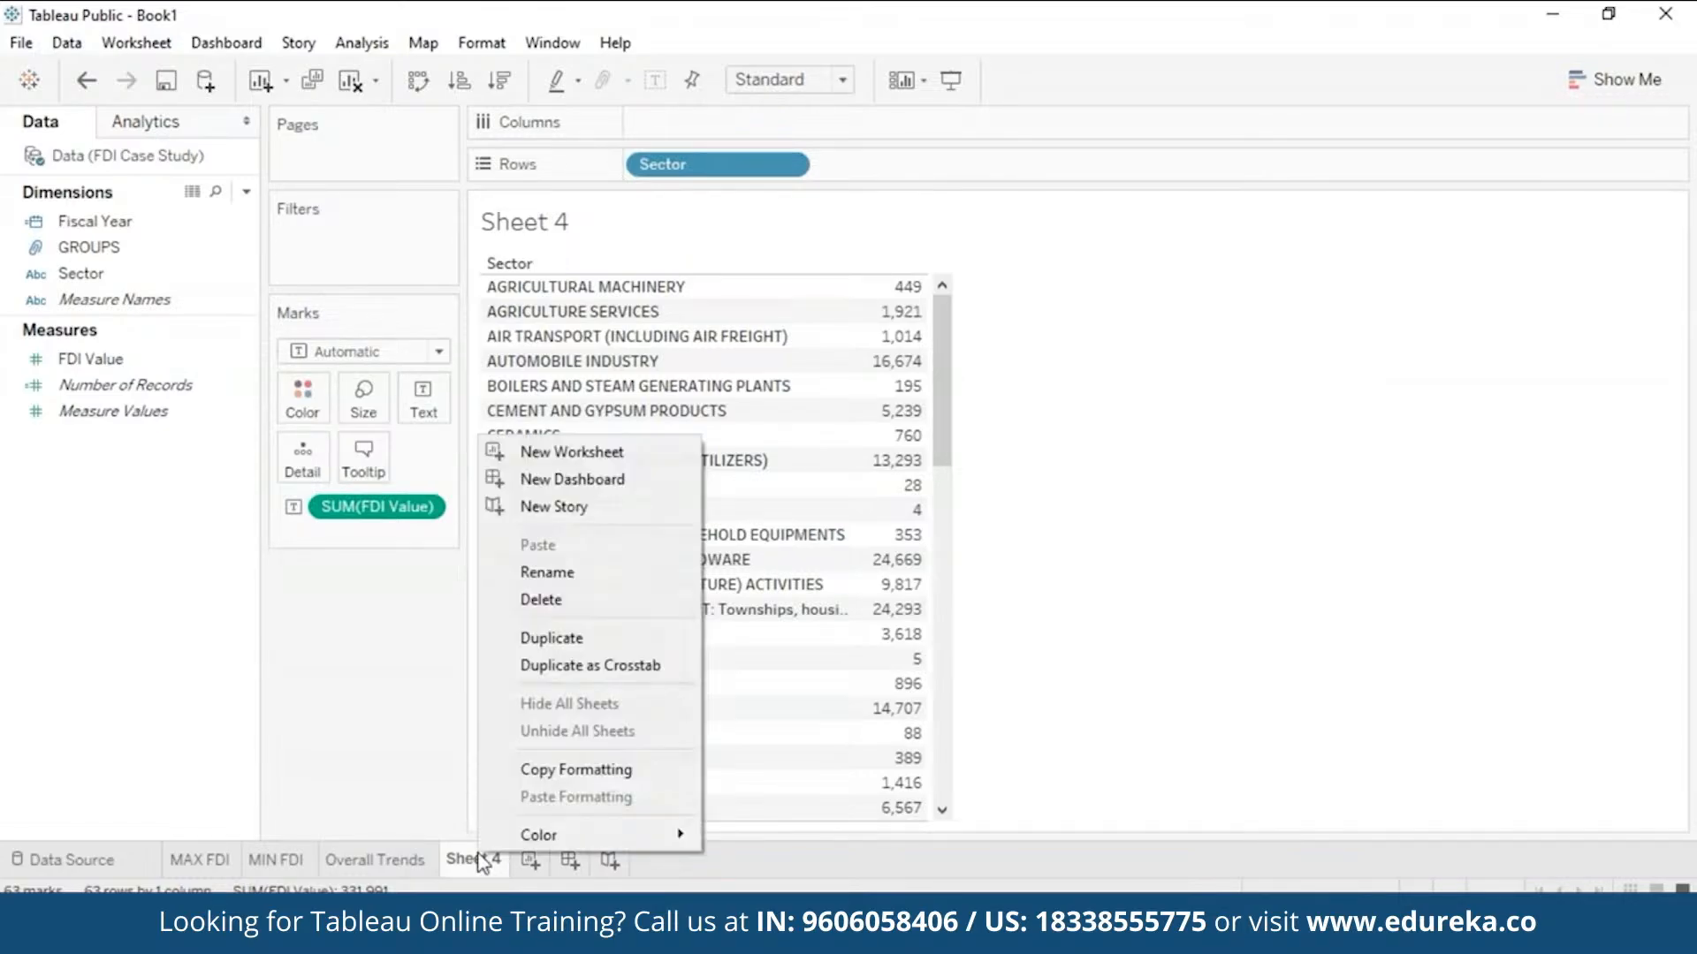
pyautogui.click(622, 587)
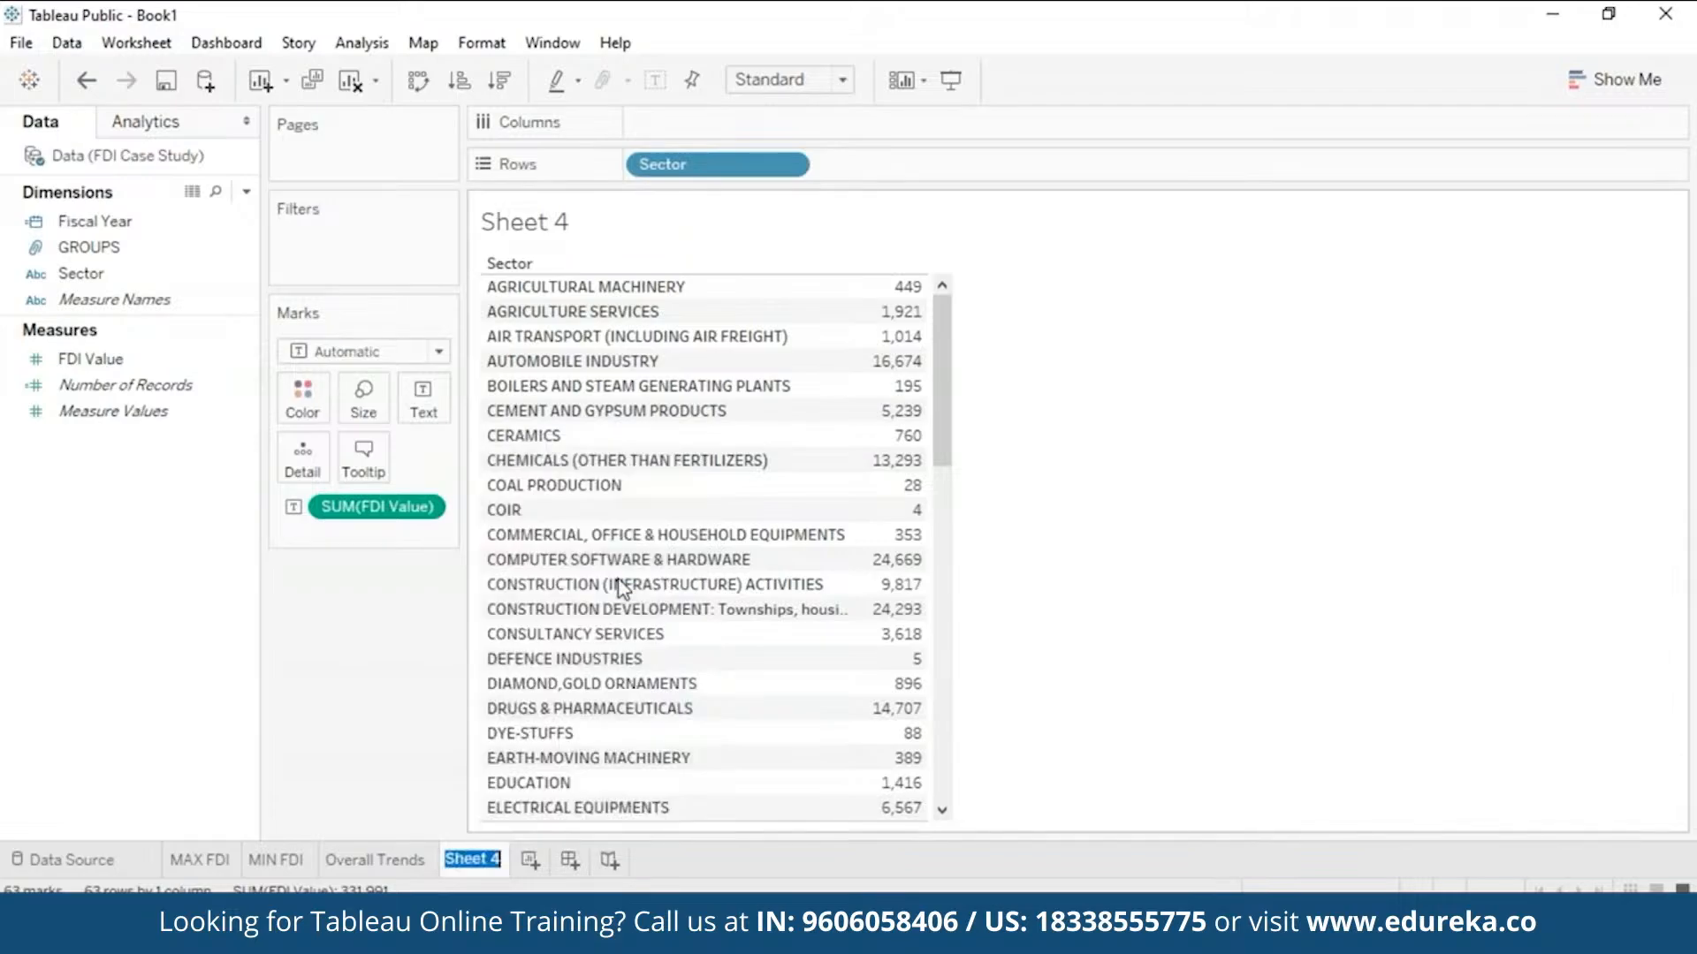
pyautogui.write('Groups')
pyautogui.press('Return')
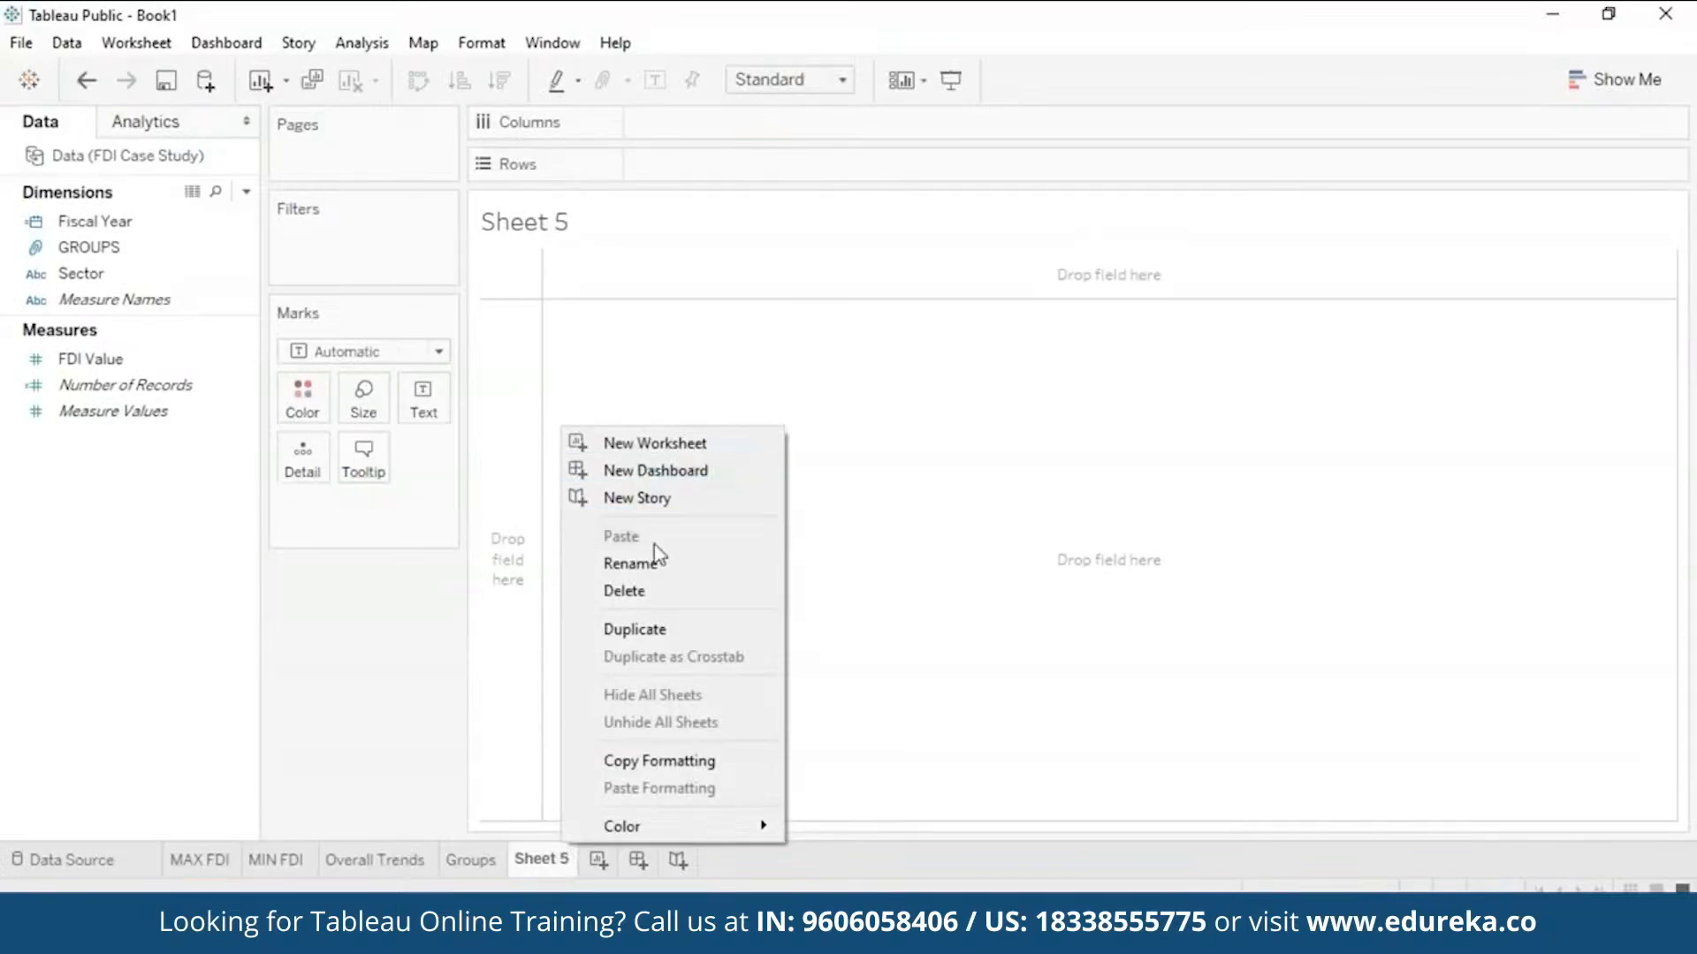
# - Start renaming the new blank Sheet 5 tab
pyautogui.click(610, 560)
# - Name the sheet Highest Growth and place Sector on Rows
pyautogui.write('Highest Growth')
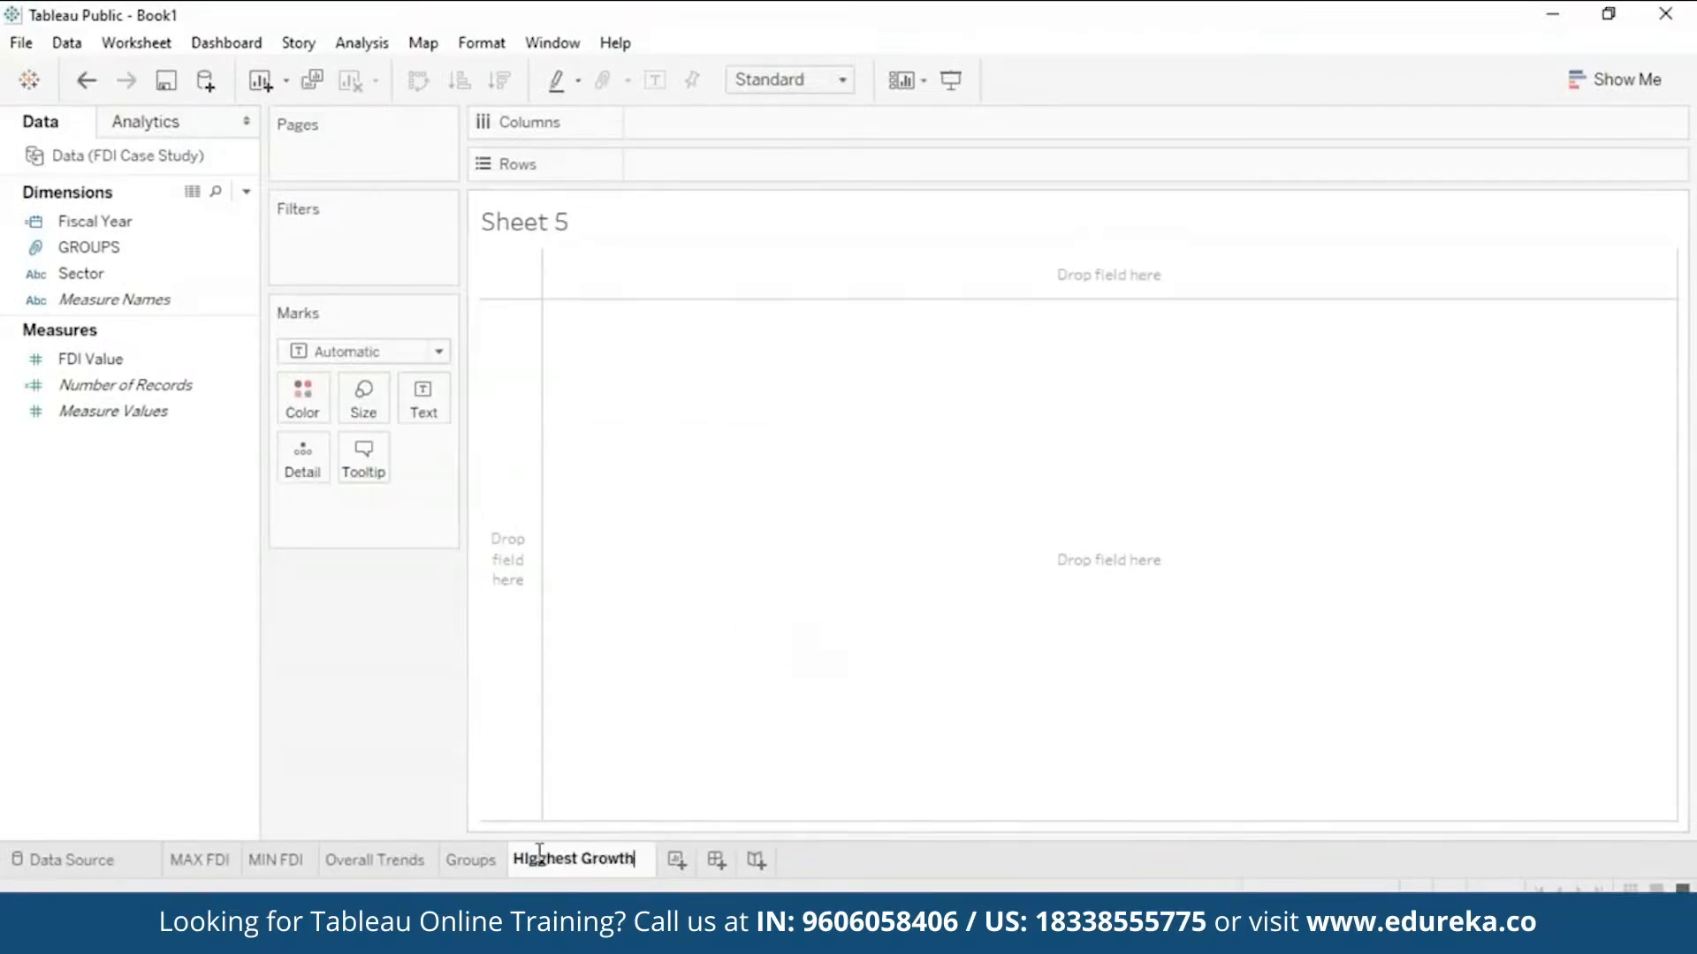
pyautogui.click(644, 719)
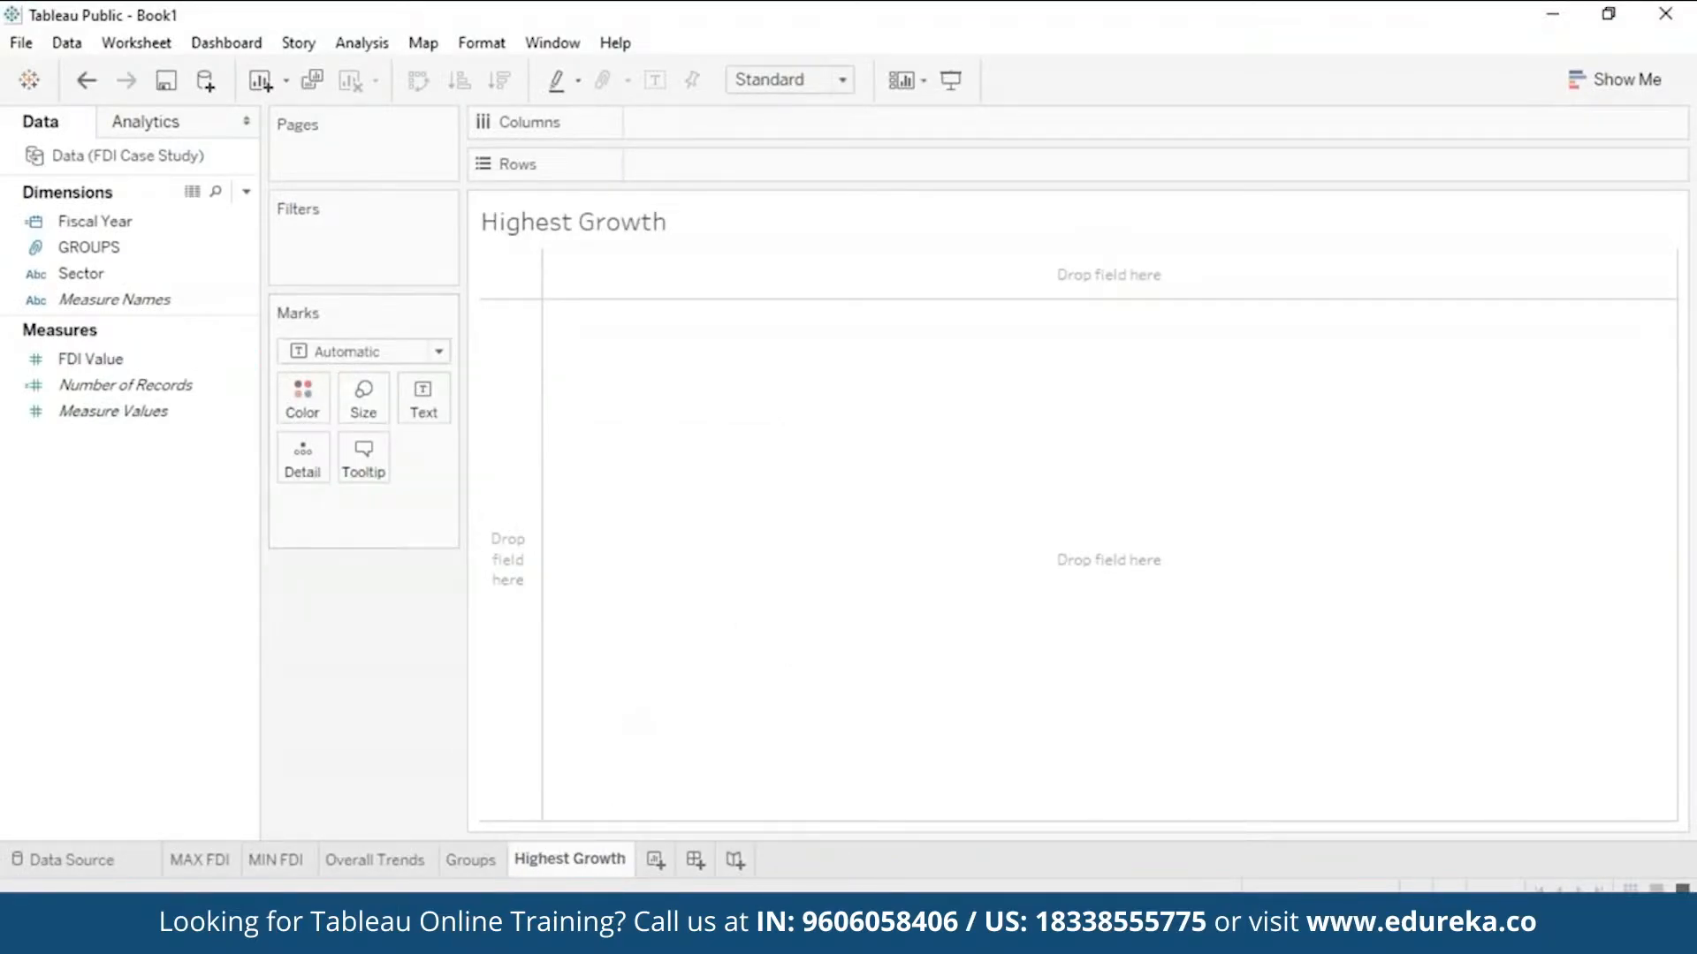
pyautogui.moveTo(136, 272); pyautogui.dragTo(753, 152)
pyautogui.click(131, 411)
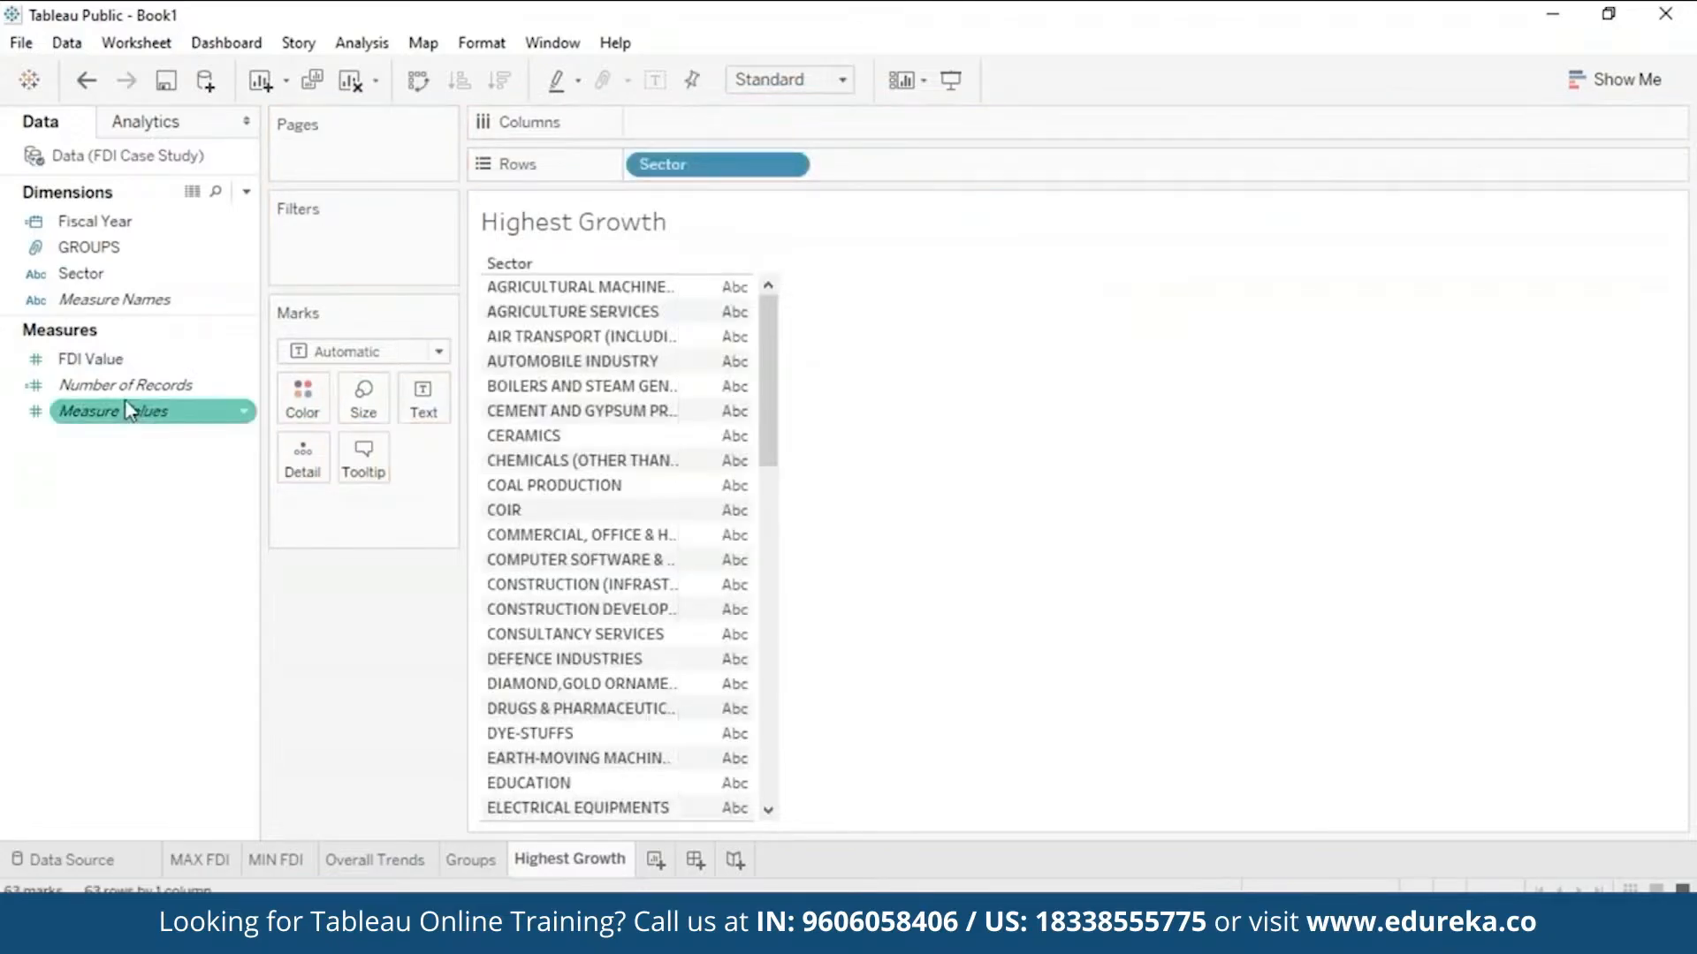
# - Put Fiscal Year on Columns and fill the table with summed FDI Value as text
pyautogui.moveTo(146, 221); pyautogui.dragTo(739, 113)
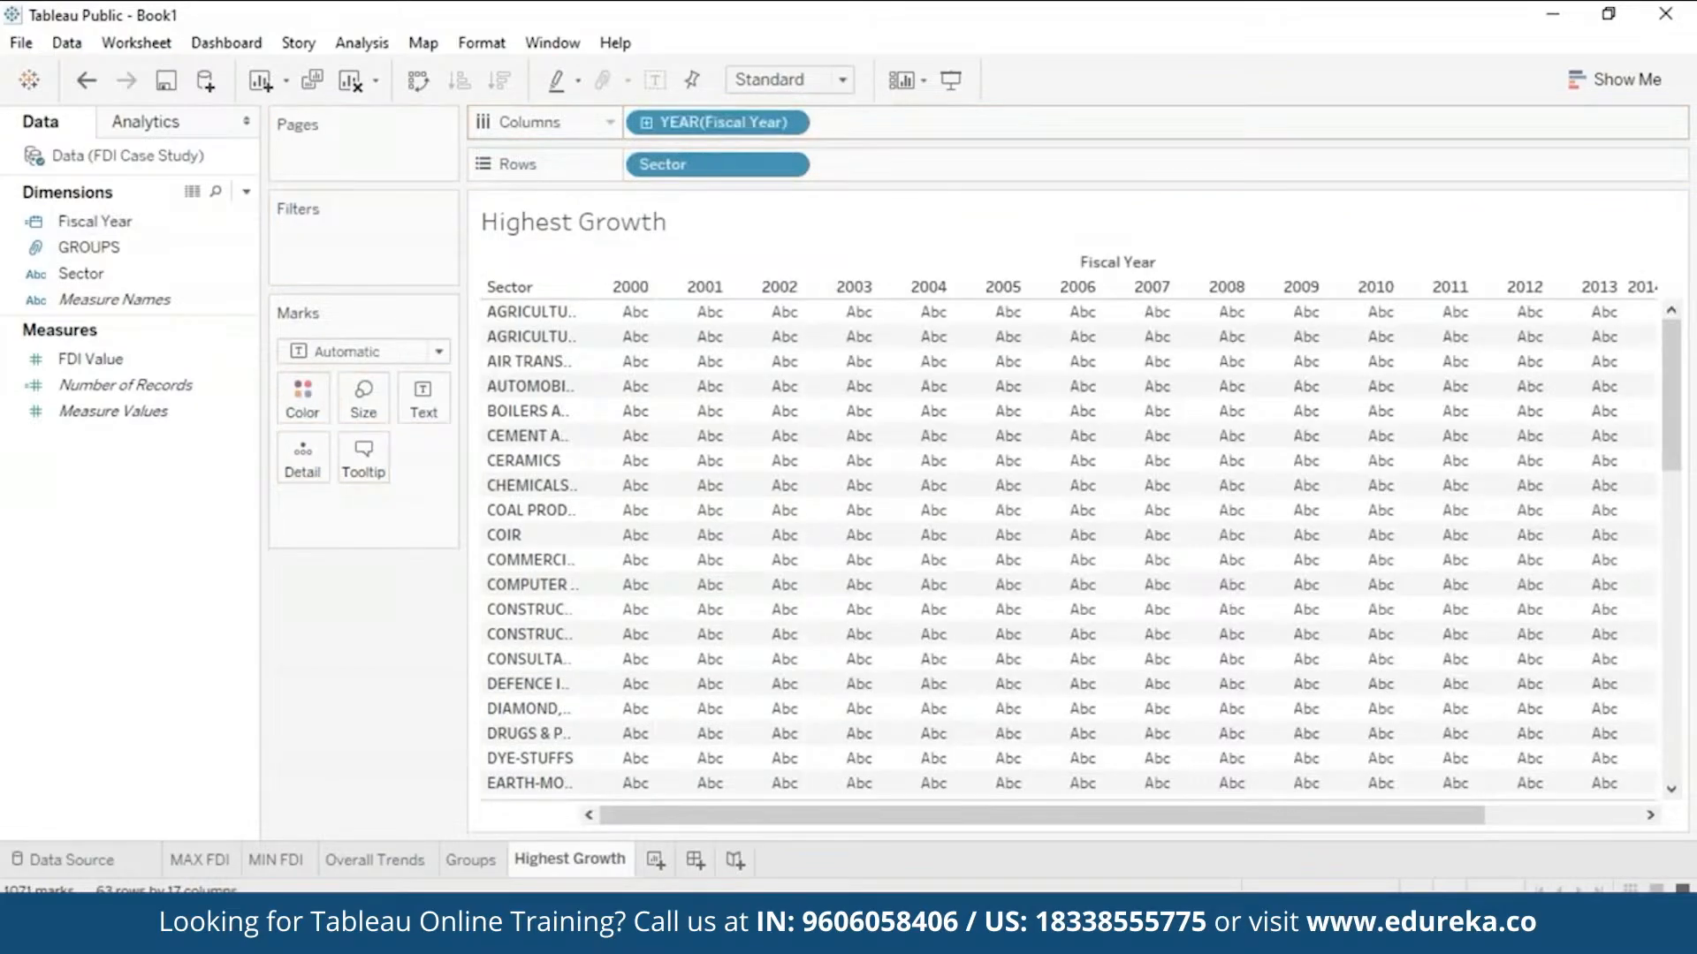
pyautogui.click(163, 365)
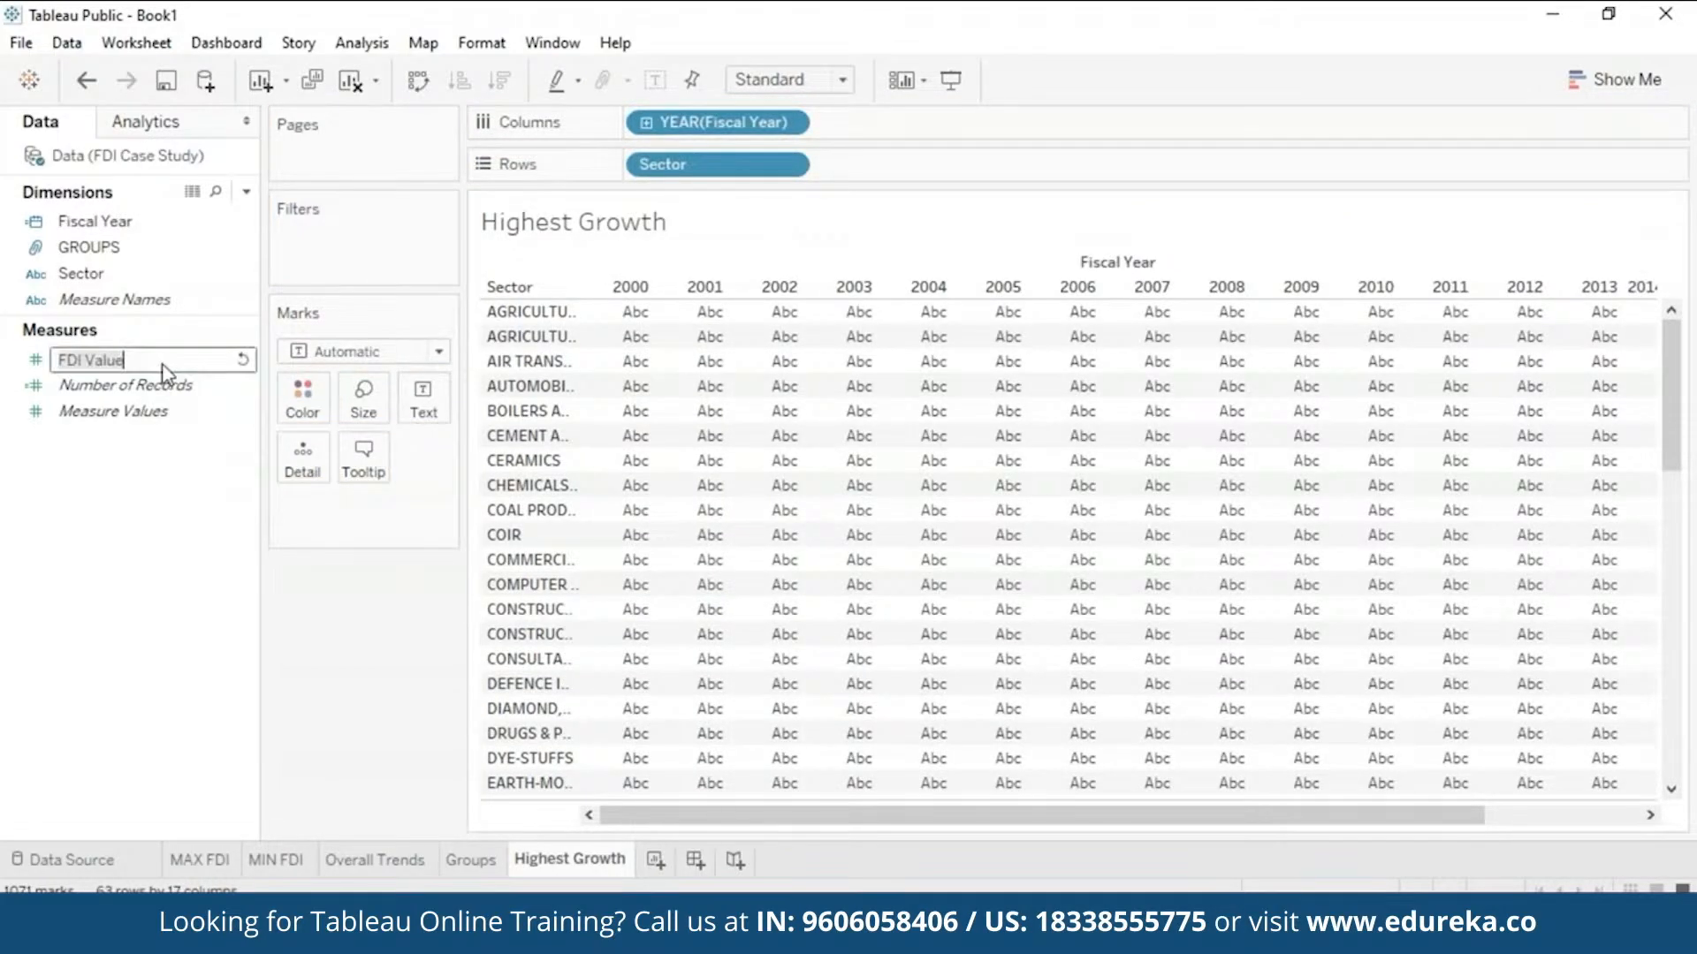
pyautogui.click(191, 260)
pyautogui.moveTo(163, 365); pyautogui.dragTo(795, 424)
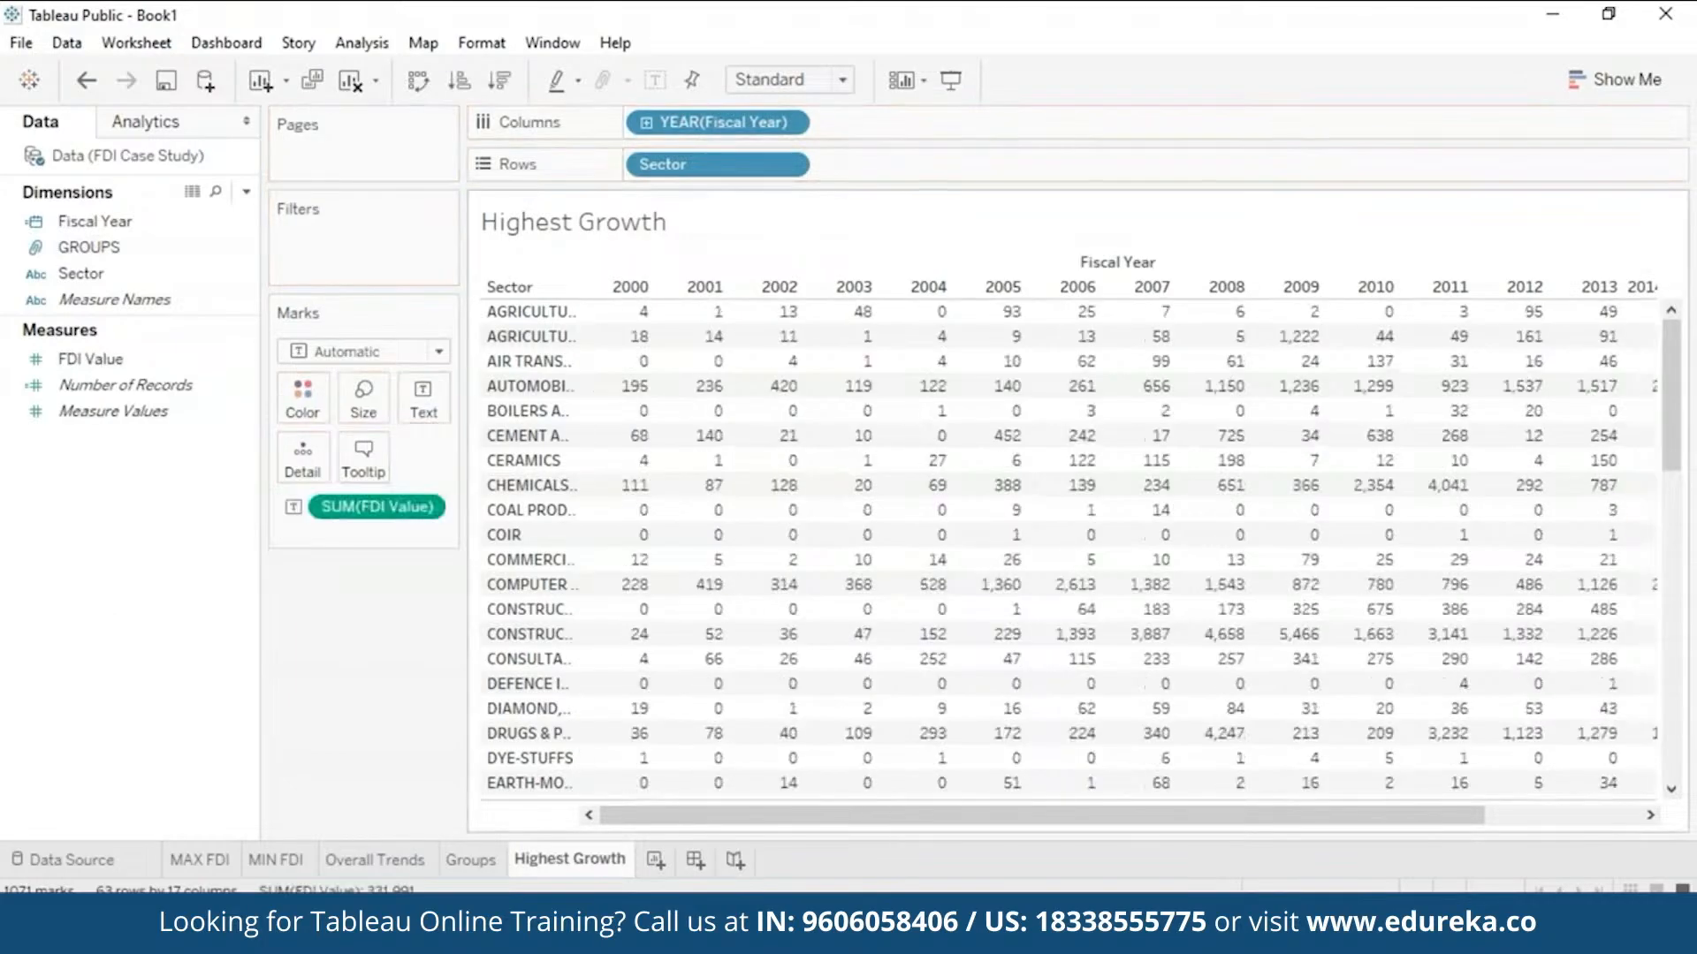
pyautogui.moveTo(636, 346)
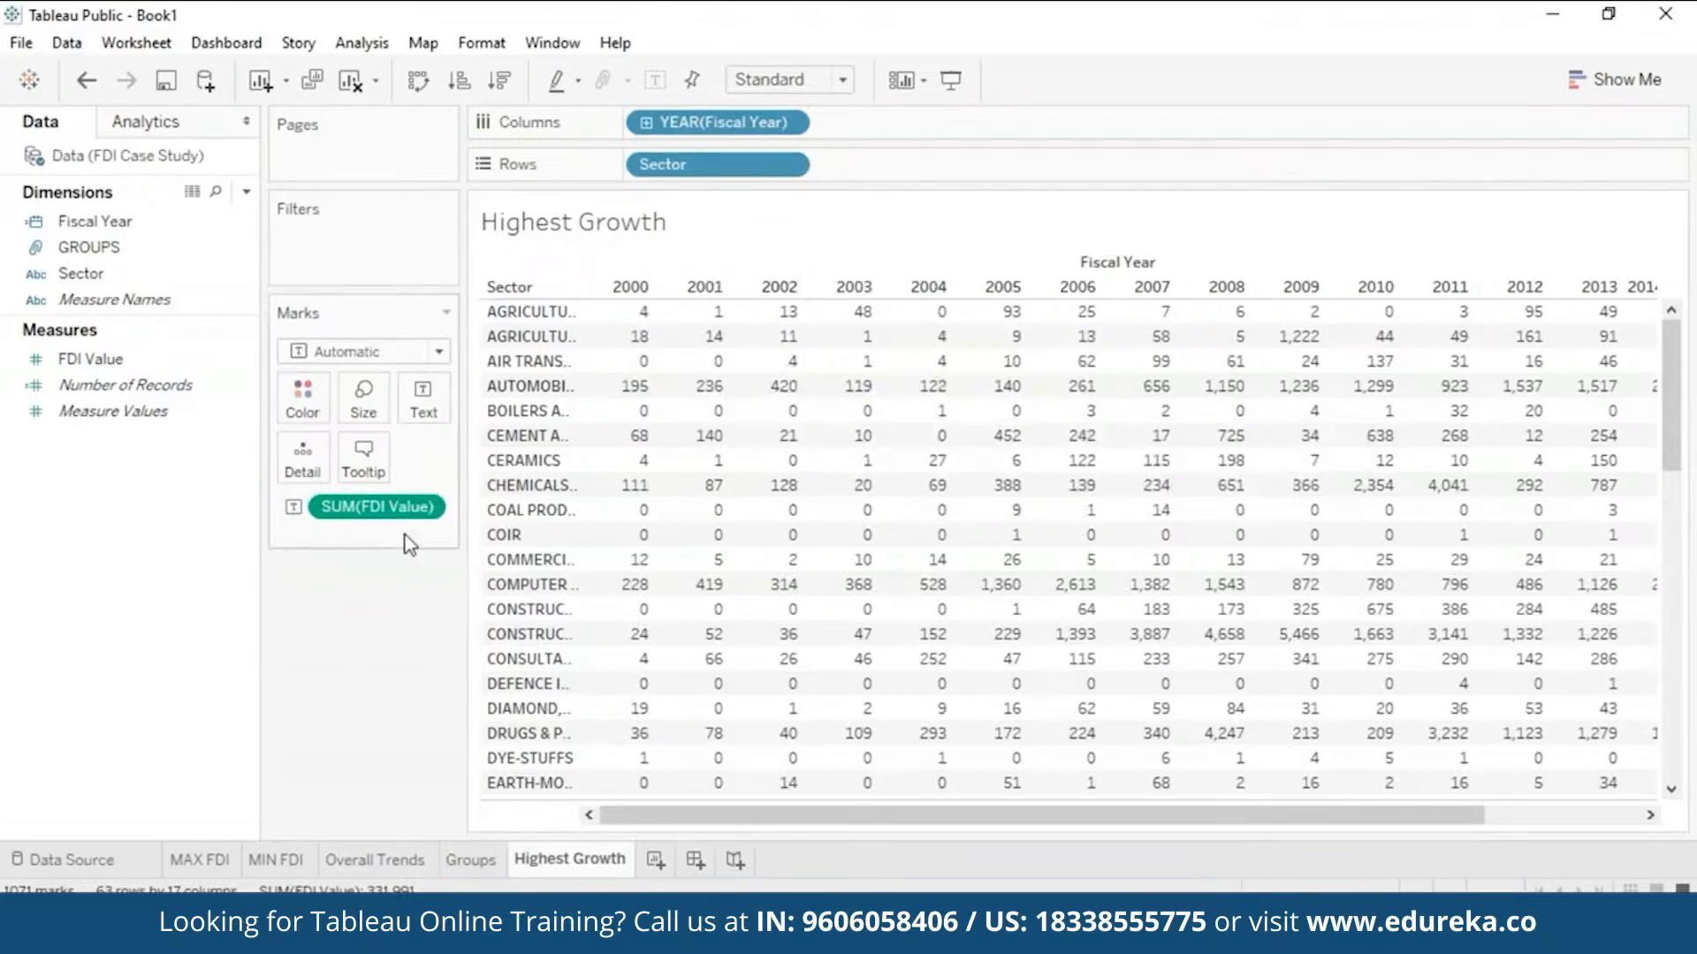
# - Apply a Percent Difference quick table calculation to SUM(FDI Value)
pyautogui.click(425, 508)
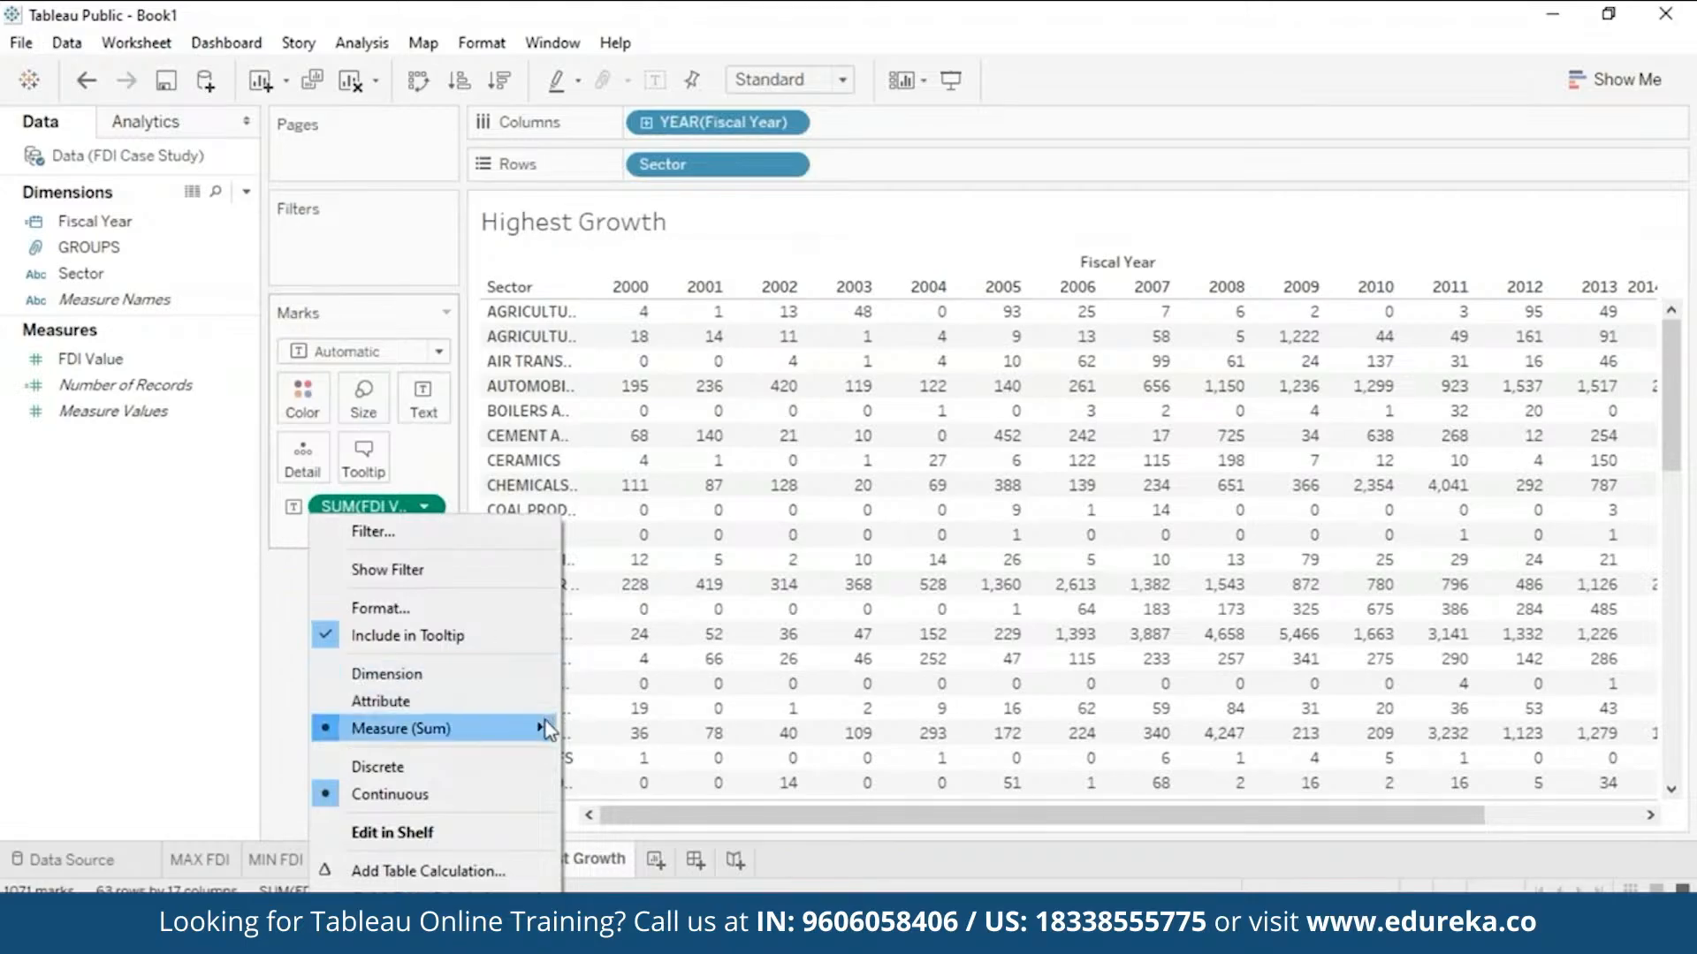
pyautogui.moveTo(548, 729)
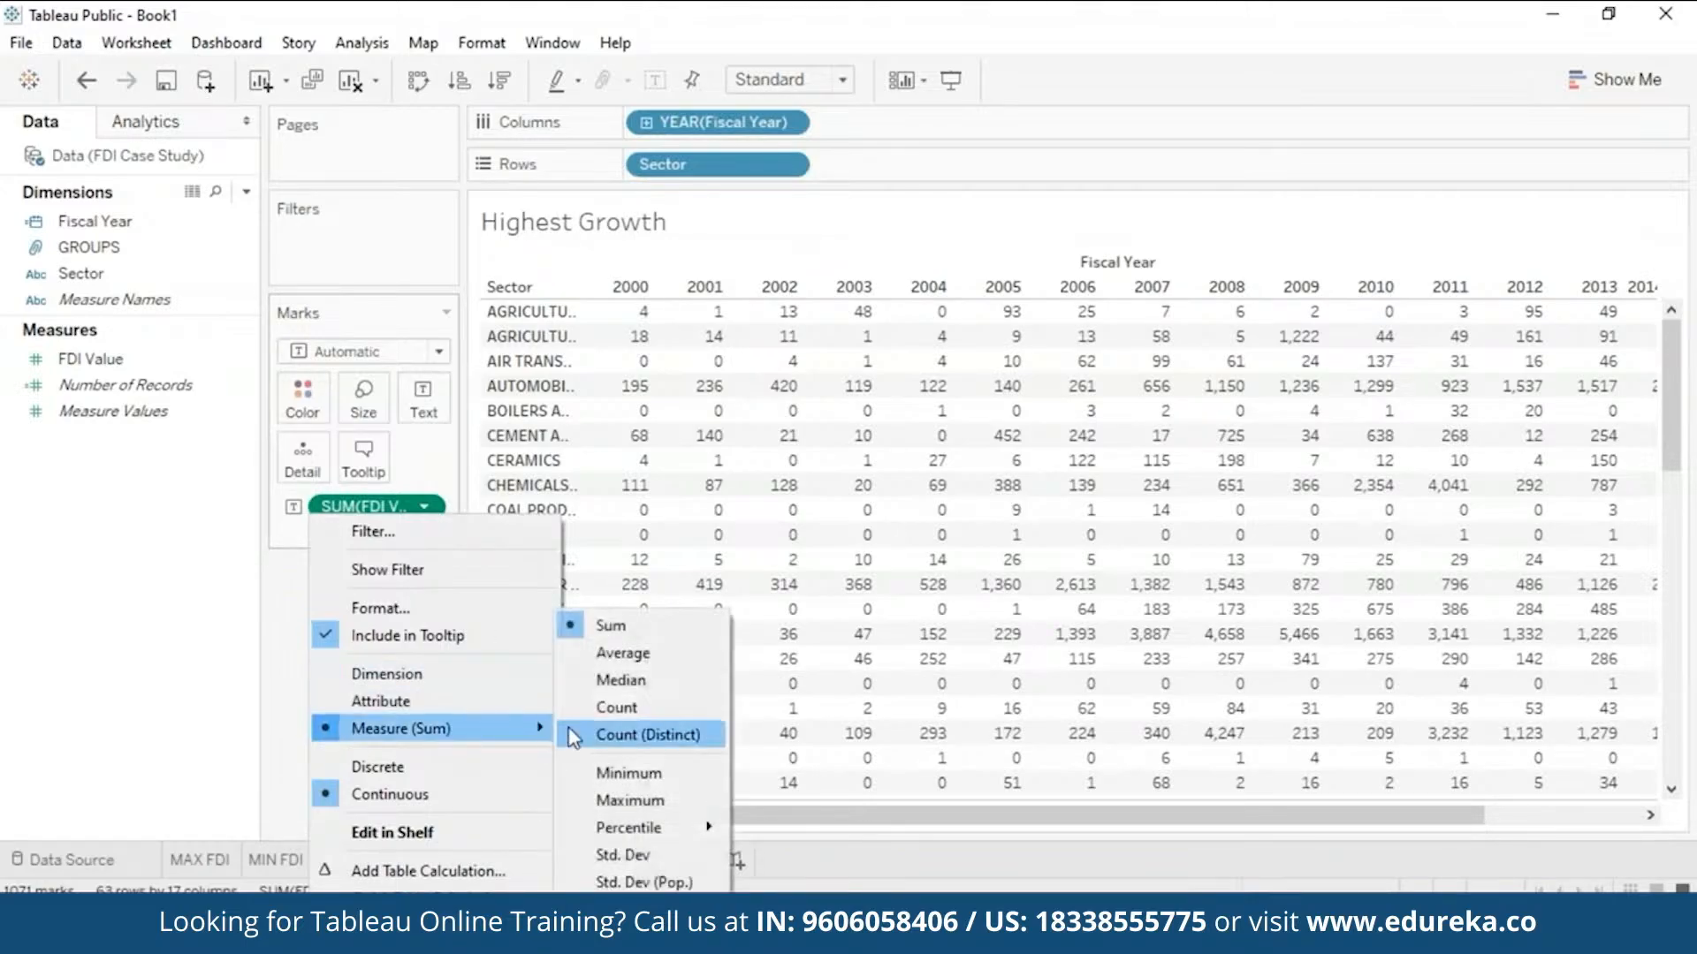
pyautogui.moveTo(533, 889)
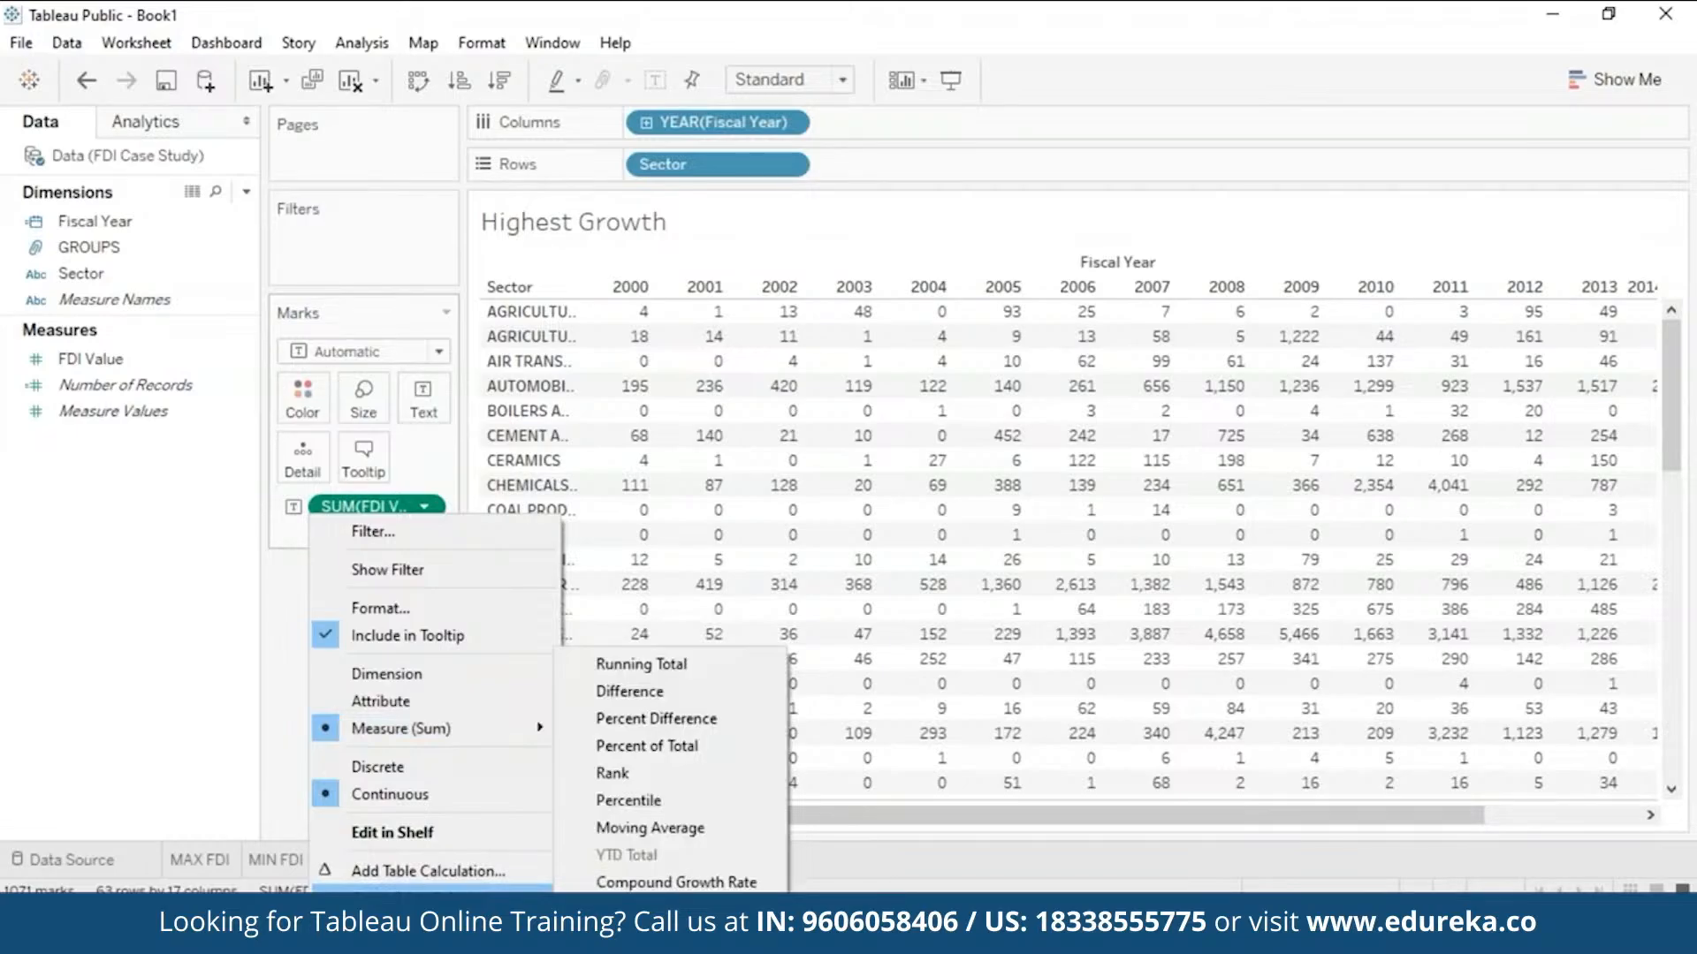
pyautogui.click(656, 718)
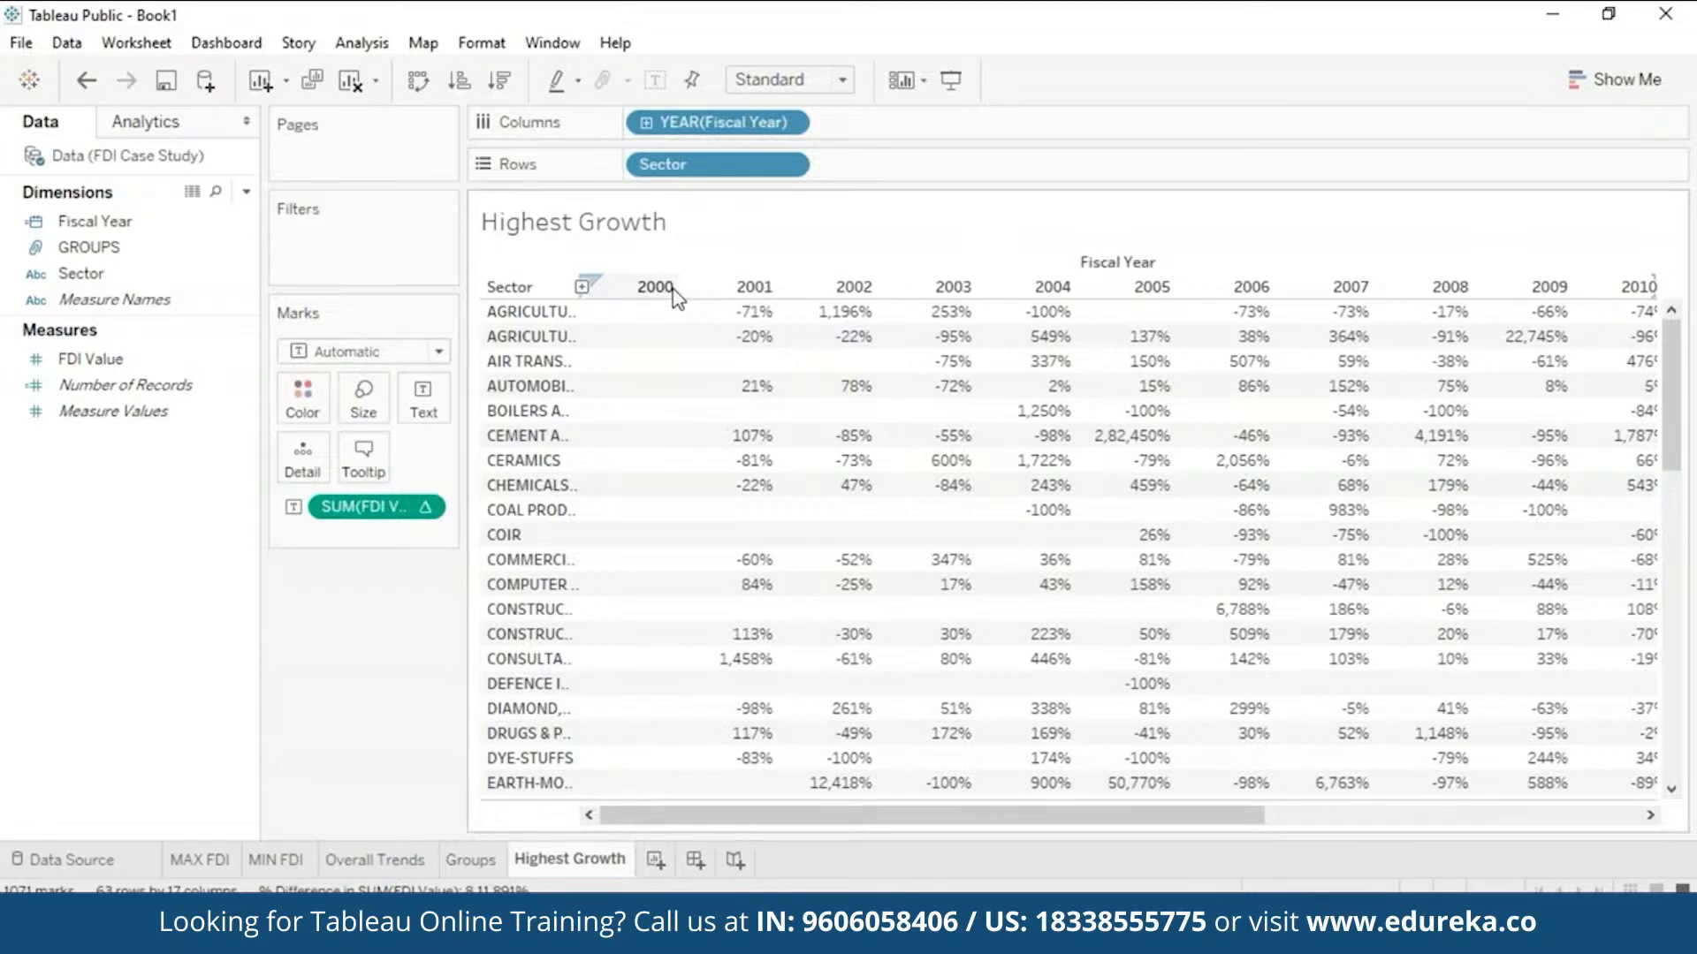
# - Add Fiscal Year as a Years filter with all 17 years selected
pyautogui.click(155, 225)
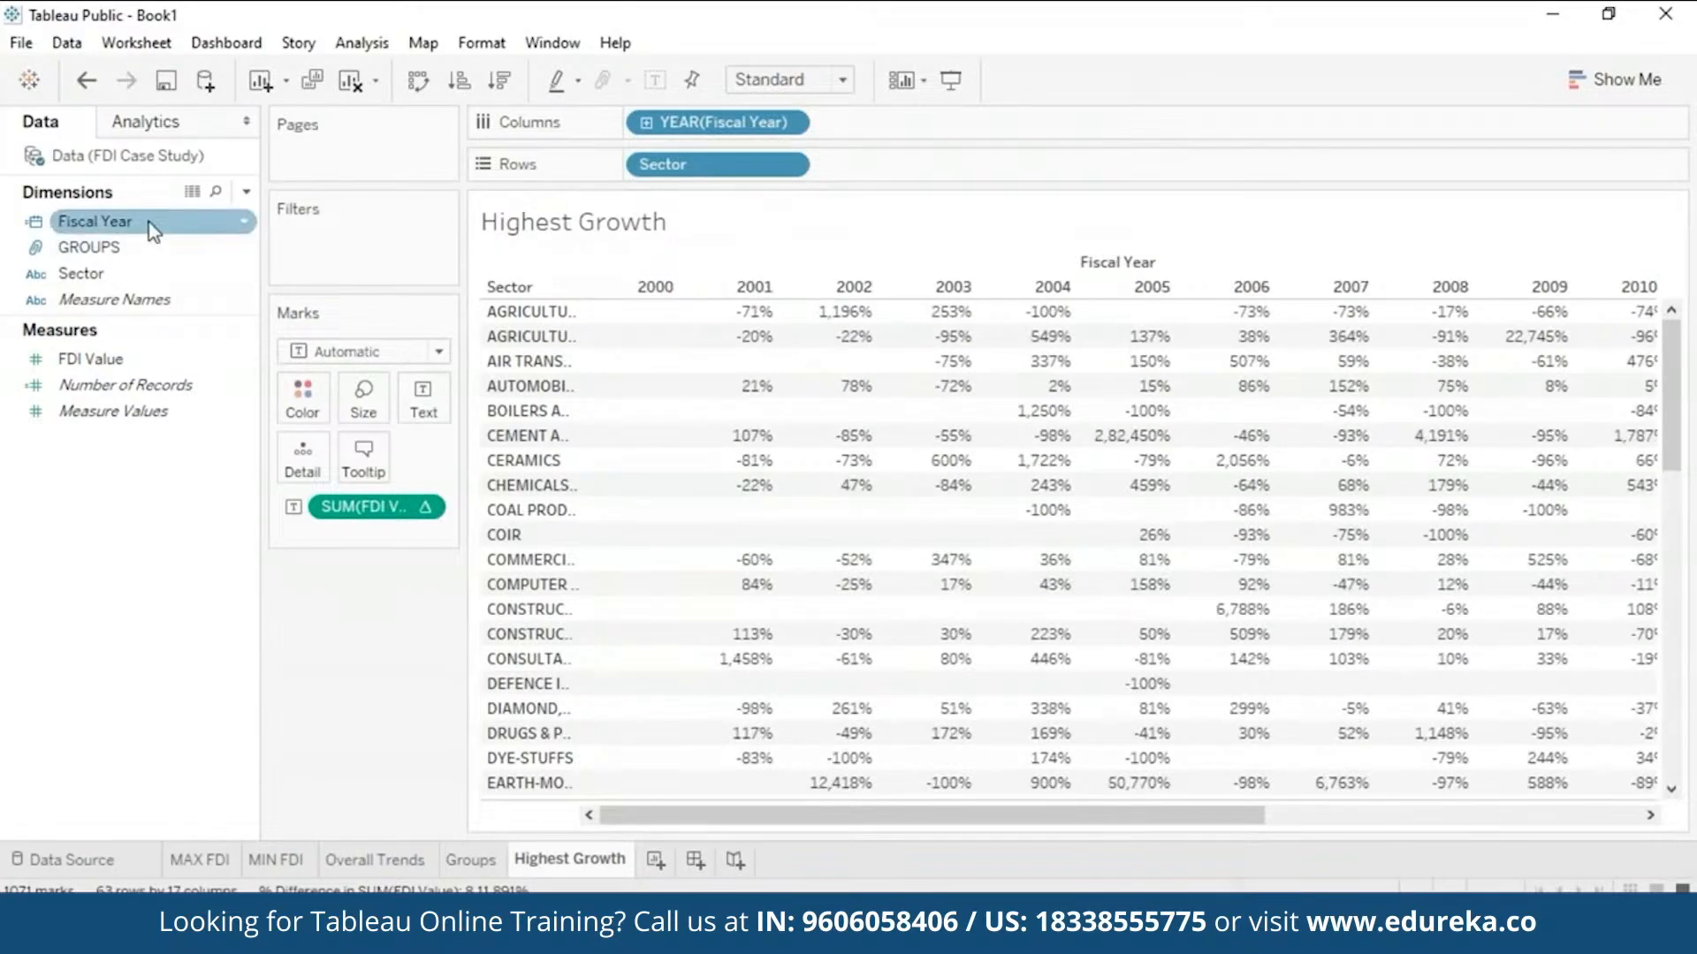
pyautogui.moveTo(154, 228); pyautogui.dragTo(378, 251)
pyautogui.click(820, 313)
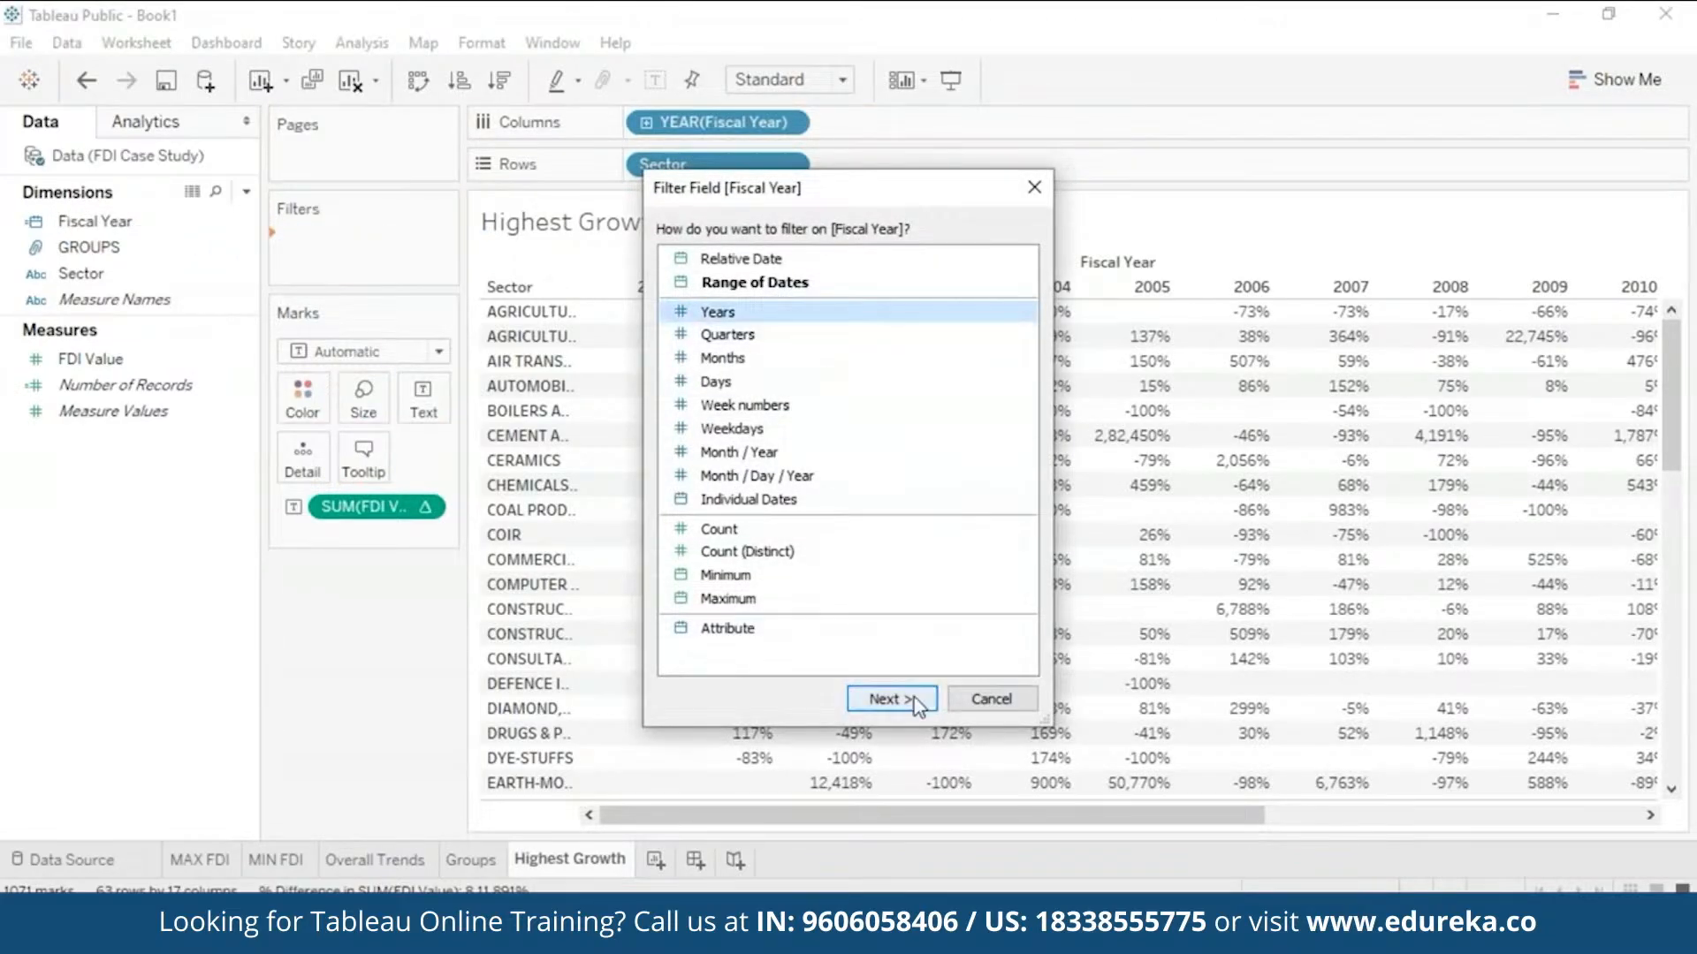
pyautogui.click(891, 698)
pyautogui.moveTo(1086, 389); pyautogui.dragTo(1106, 495)
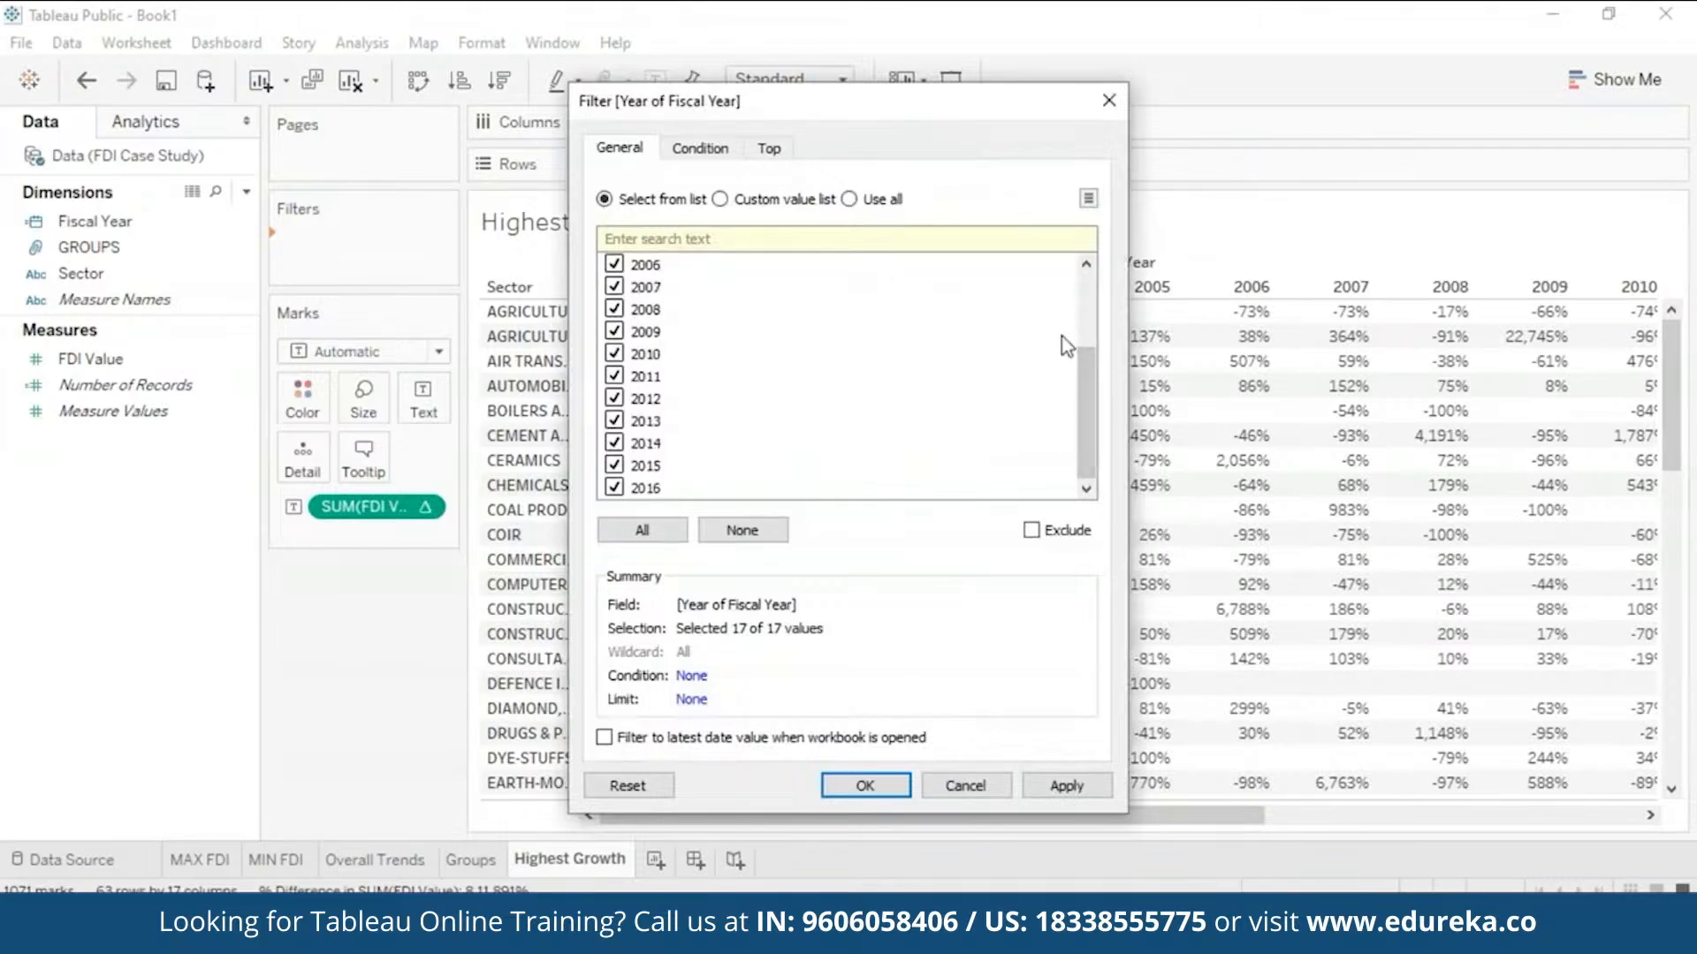
pyautogui.click(608, 741)
pyautogui.click(608, 741)
pyautogui.moveTo(1093, 361); pyautogui.dragTo(1092, 274)
pyautogui.click(645, 530)
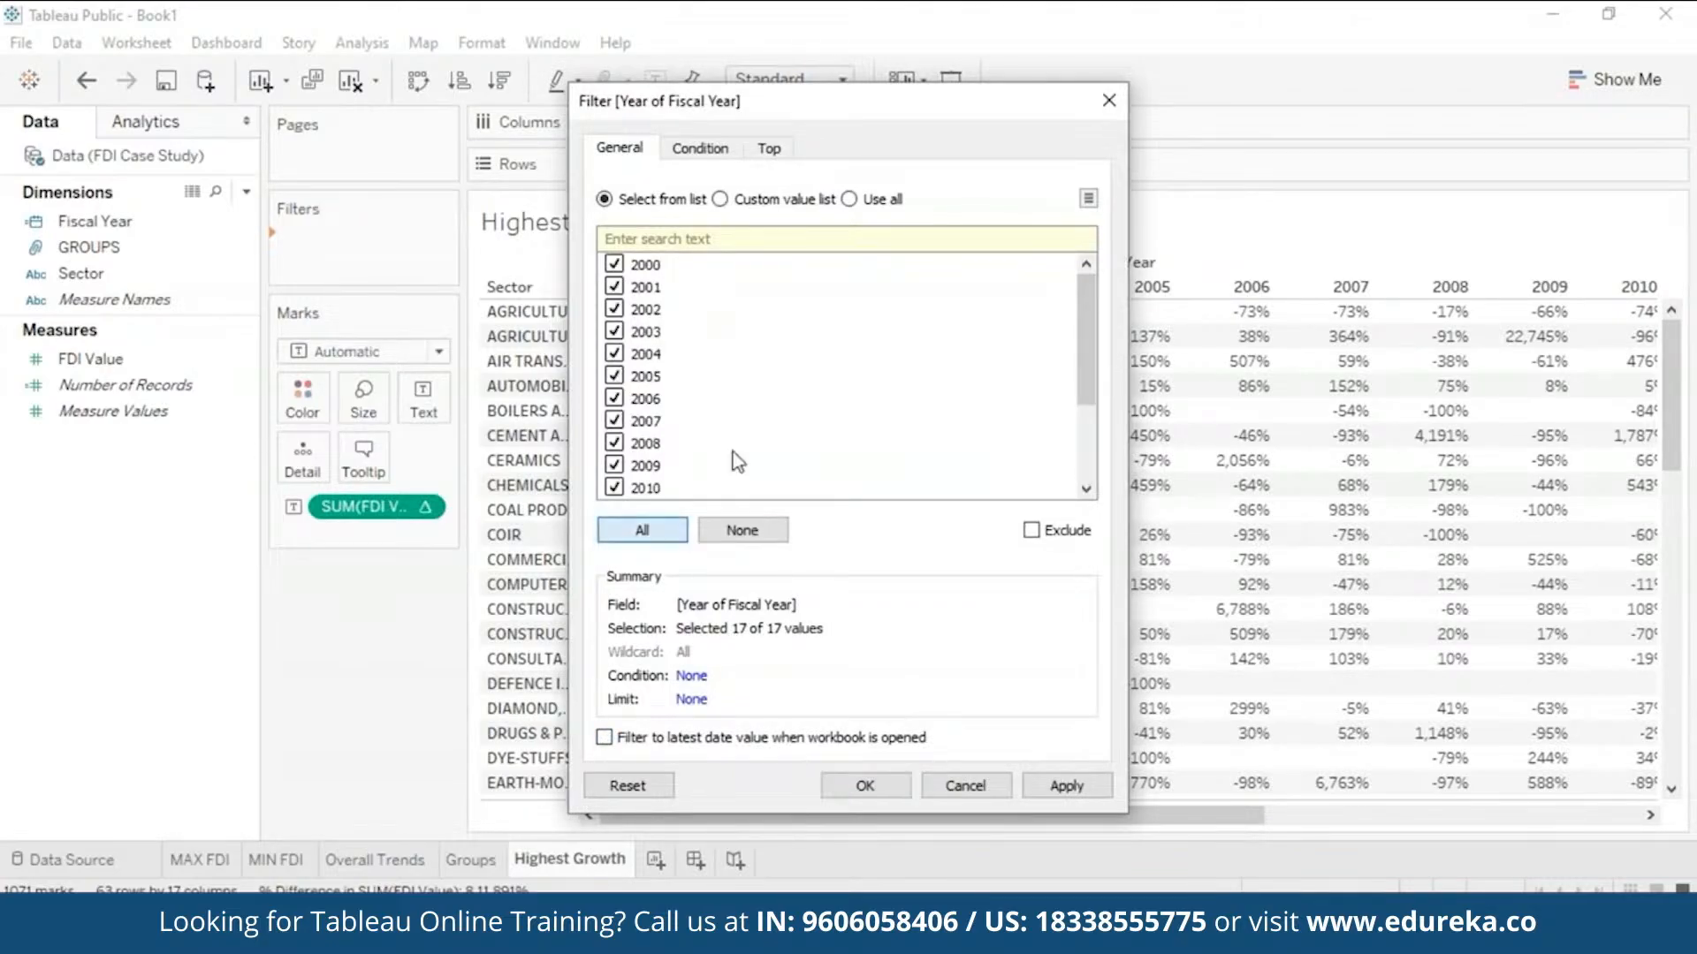
# - Set the filter's Top tab to Top 5 by Fiscal Year Minimum and apply
pyautogui.click(781, 147)
pyautogui.click(603, 211)
pyautogui.click(741, 274)
pyautogui.click(659, 341)
pyautogui.click(981, 274)
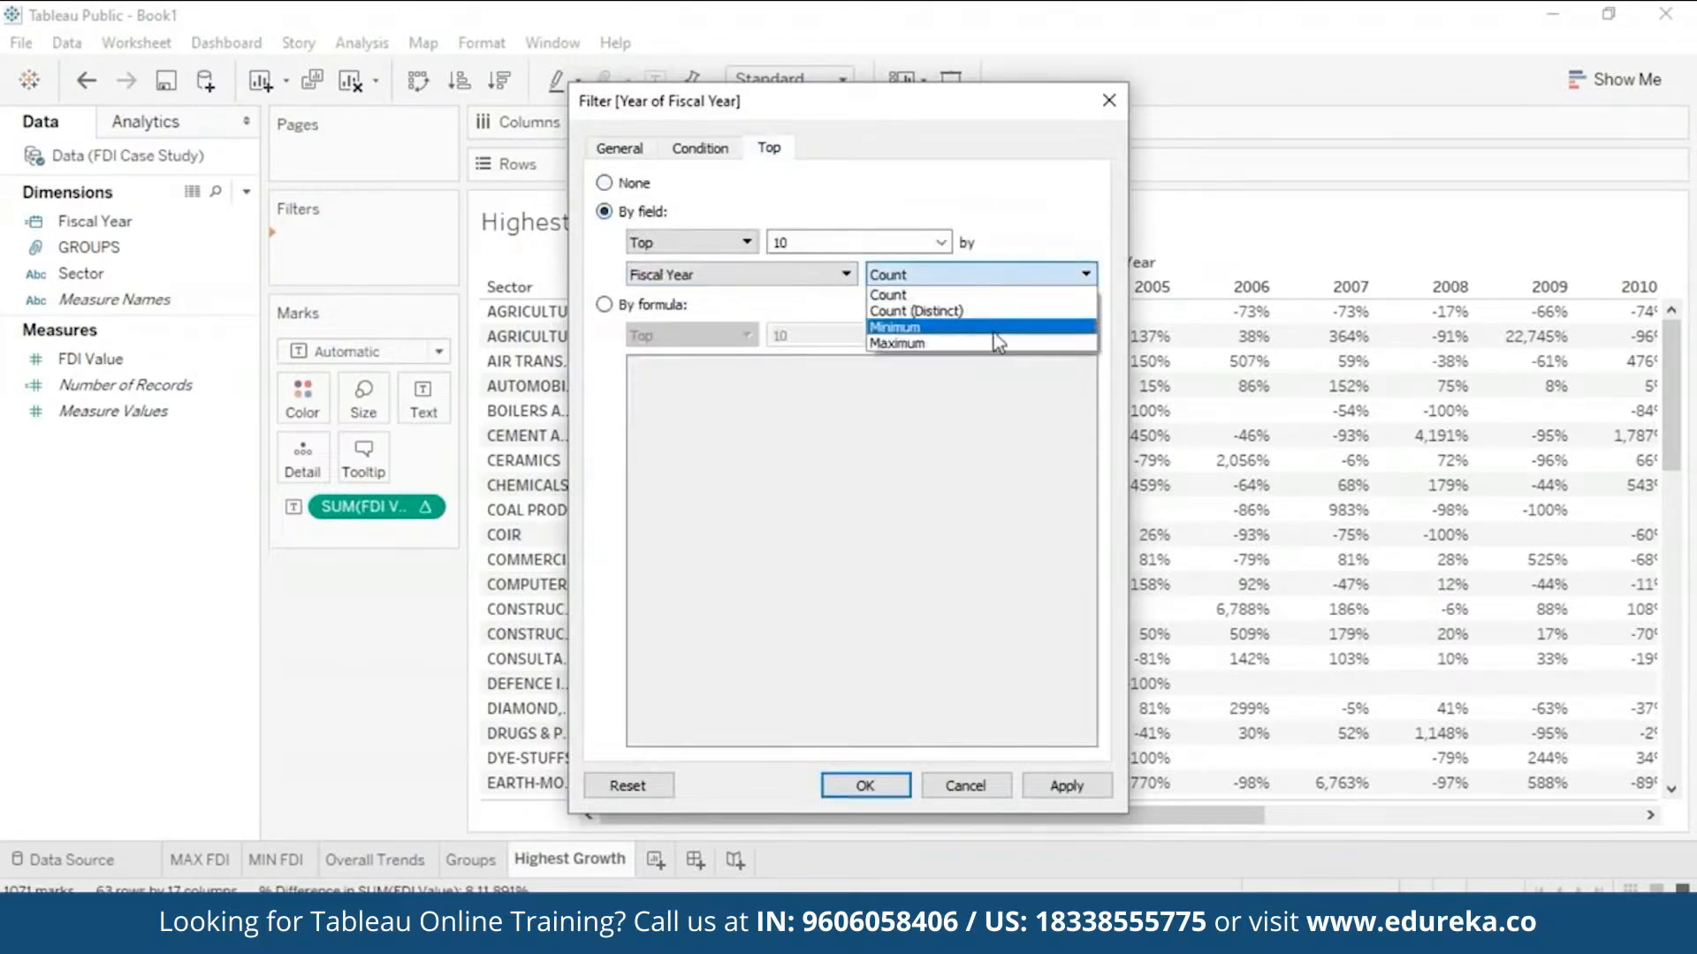
pyautogui.click(910, 332)
pyautogui.doubleClick(825, 241)
pyautogui.write('5')
pyautogui.click(1067, 785)
pyautogui.moveTo(964, 99); pyautogui.dragTo(1483, 48)
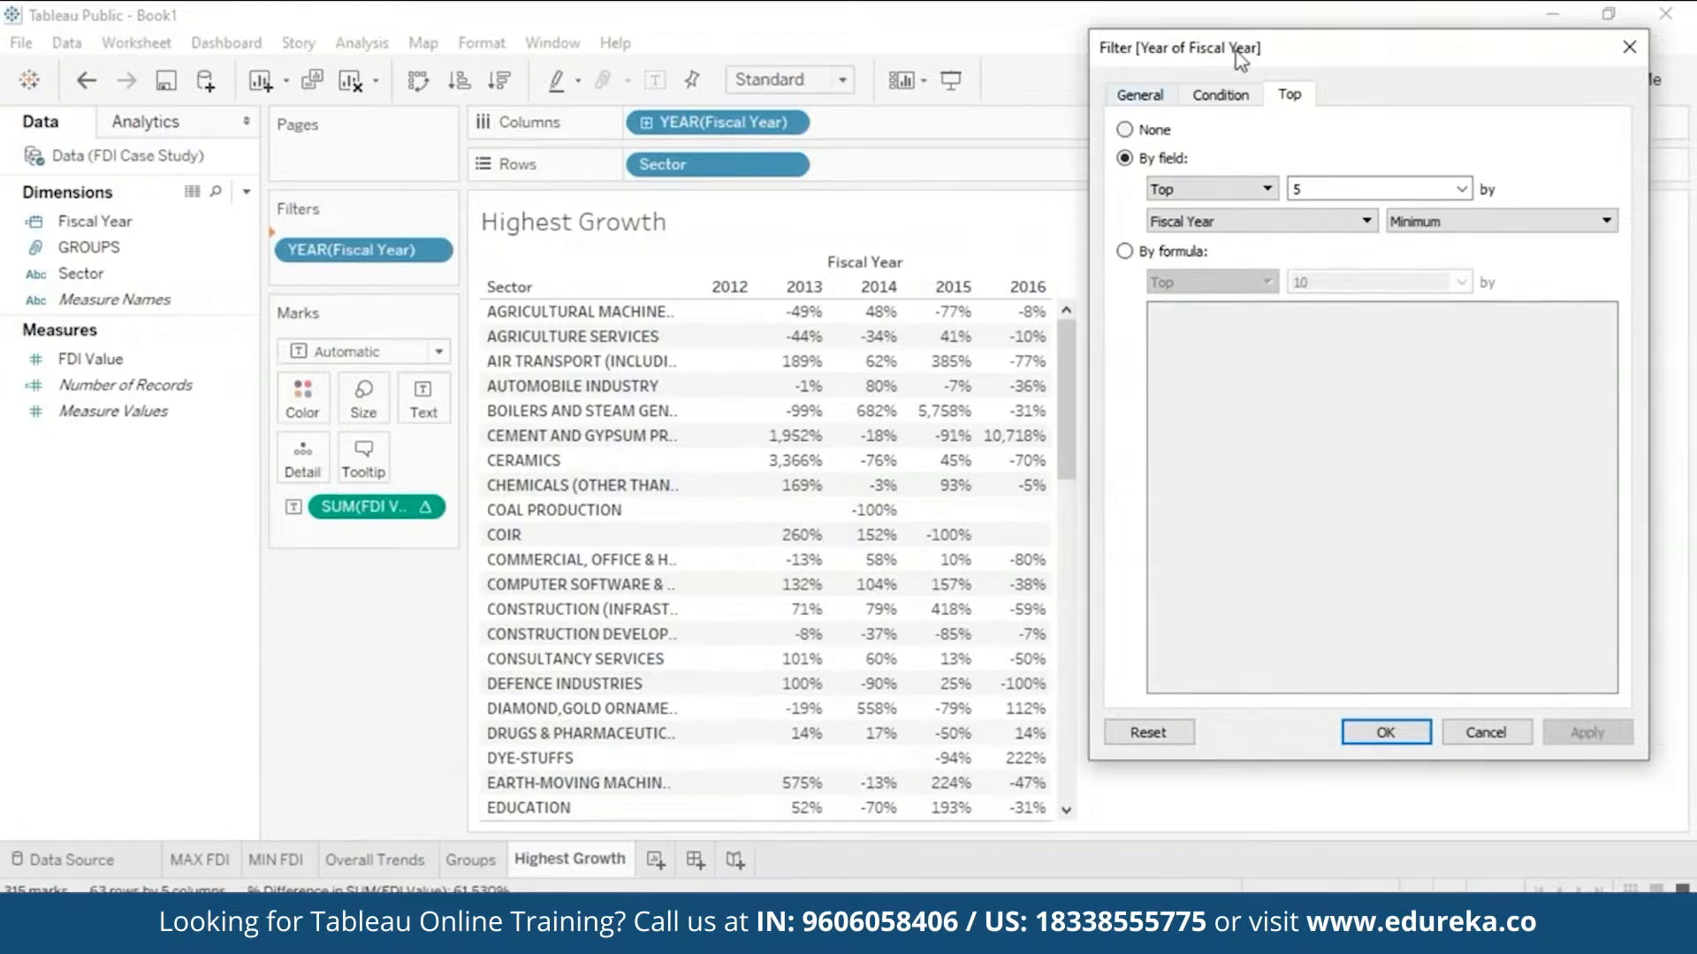
# - Change the count to Top 6 to keep 2011–2016, confirm, and select the 2016 column
pyautogui.moveTo(1311, 40); pyautogui.dragTo(966, 51)
pyautogui.click(962, 202)
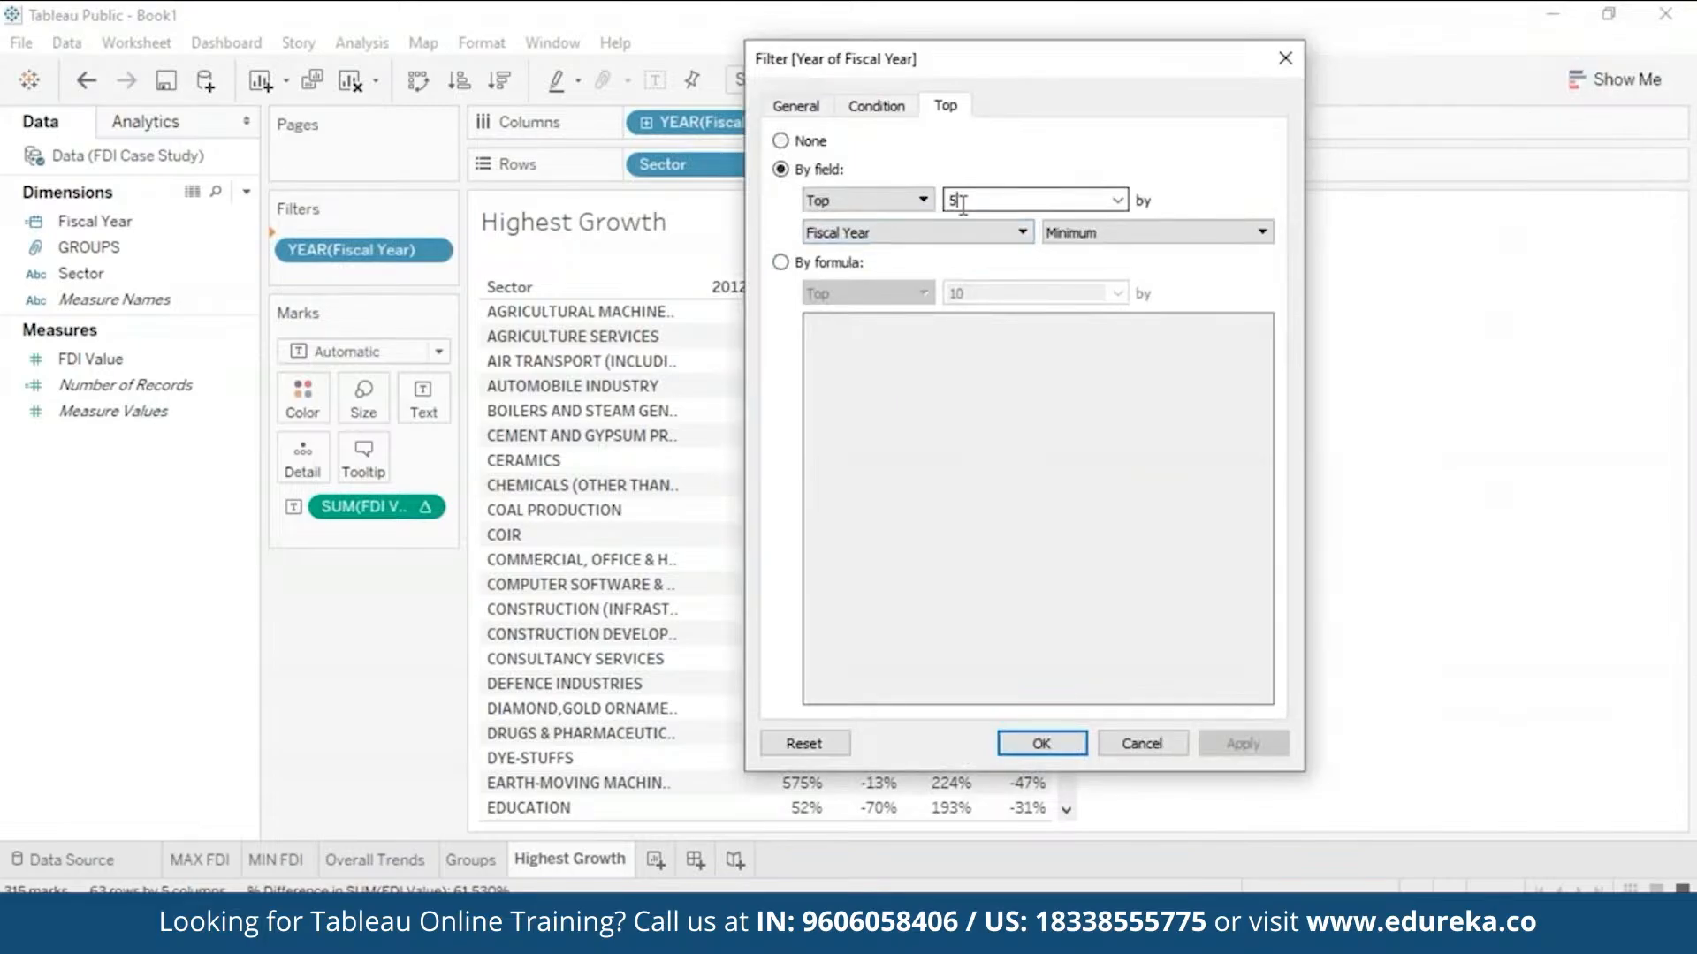
pyautogui.press('BackSpace')
pyautogui.write('6')
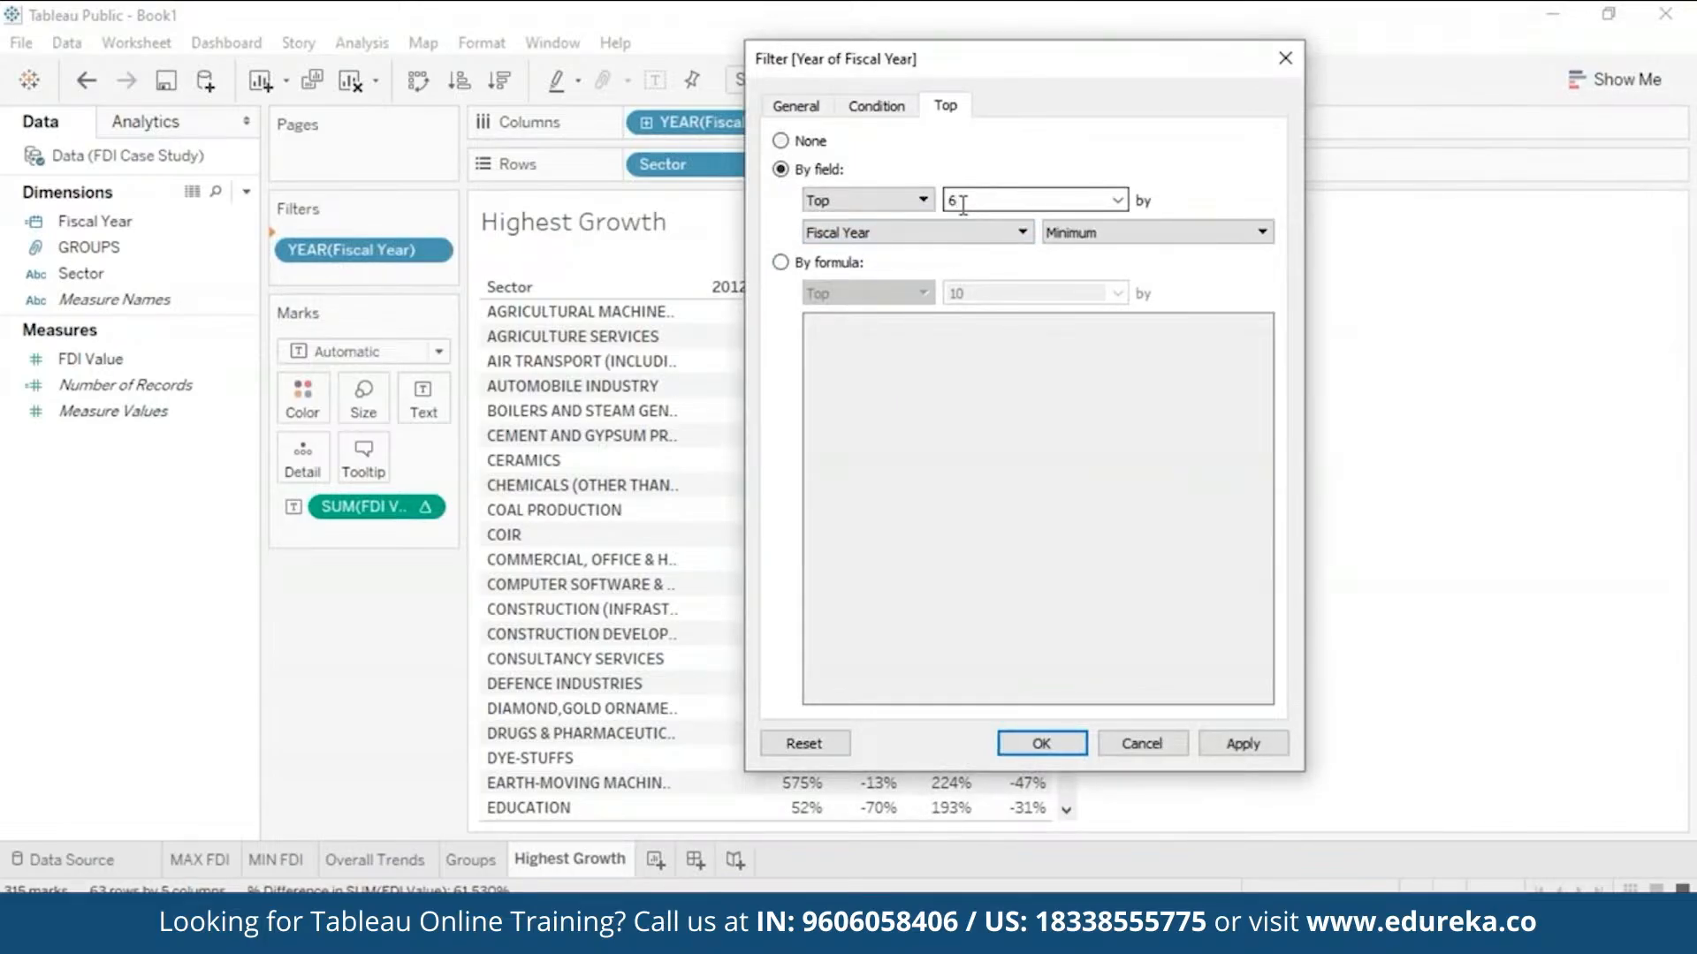
pyautogui.click(1236, 750)
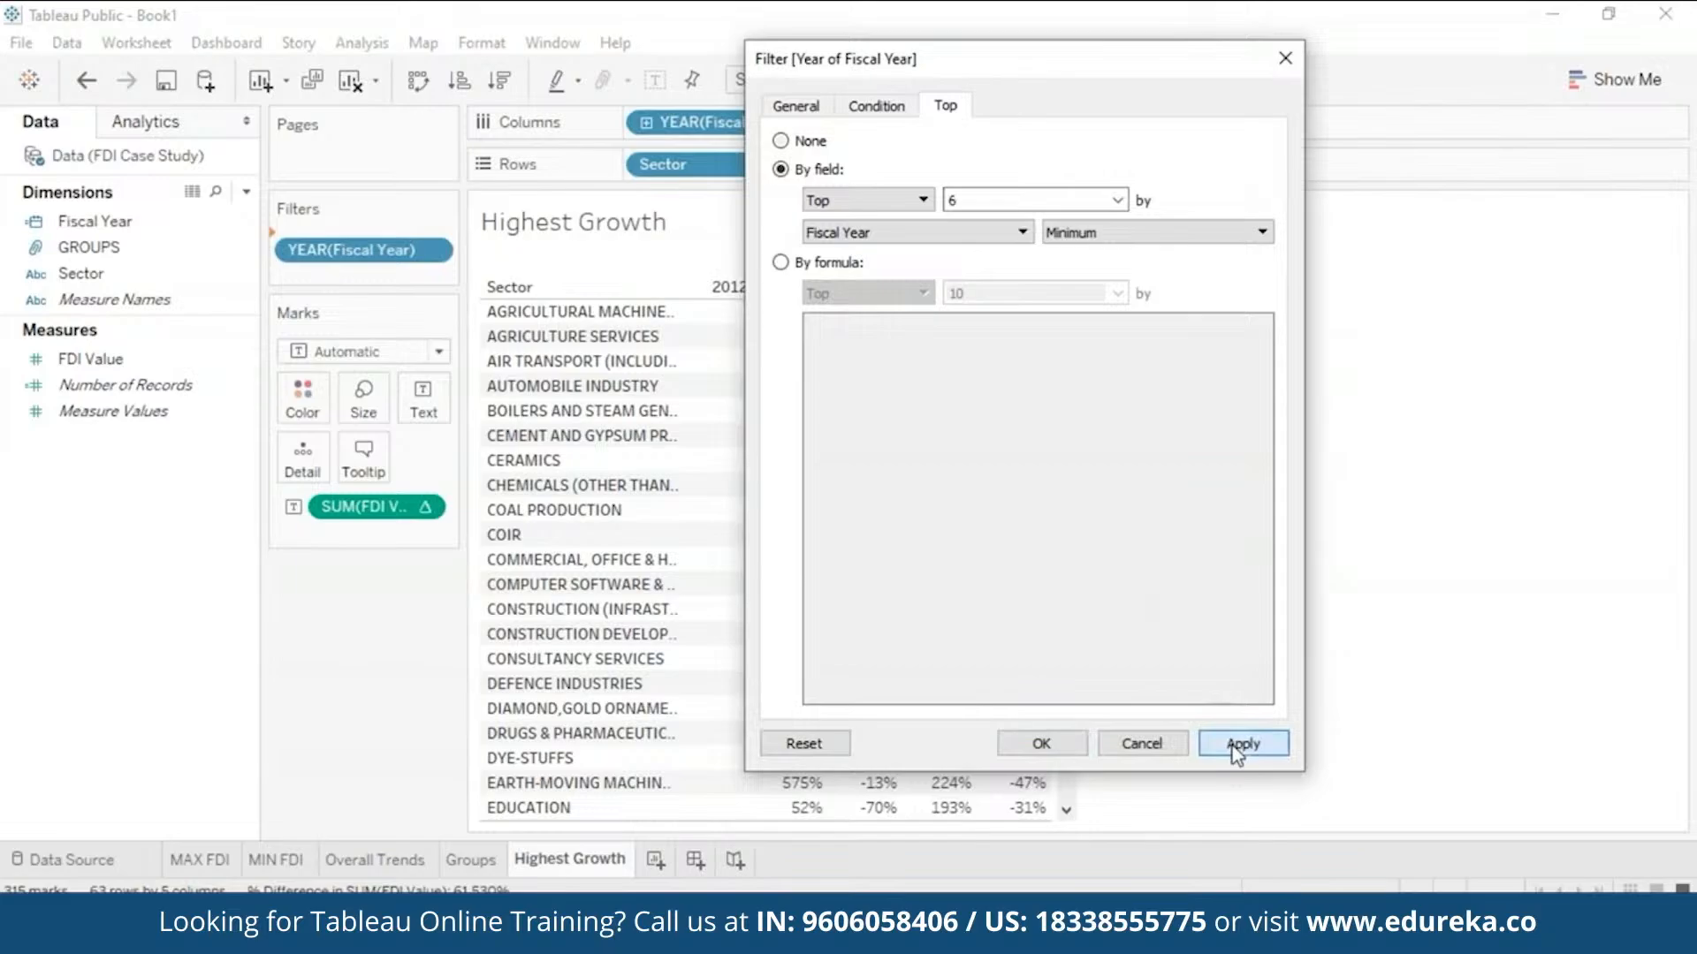
pyautogui.click(1036, 744)
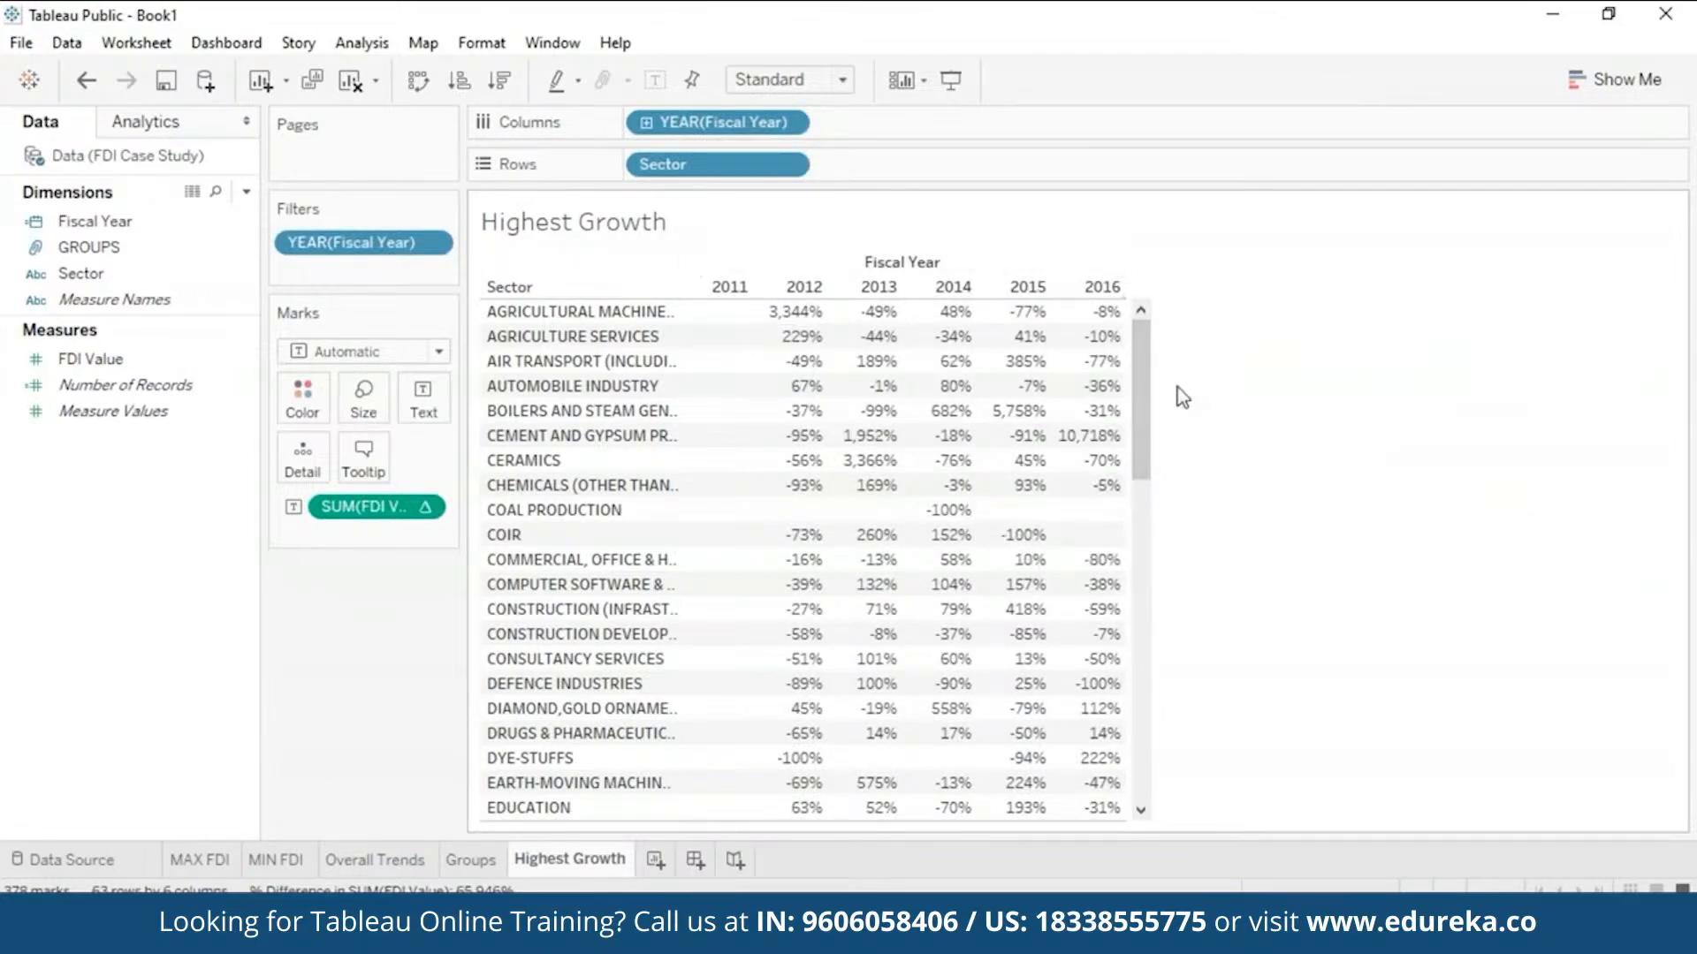
pyautogui.click(1101, 287)
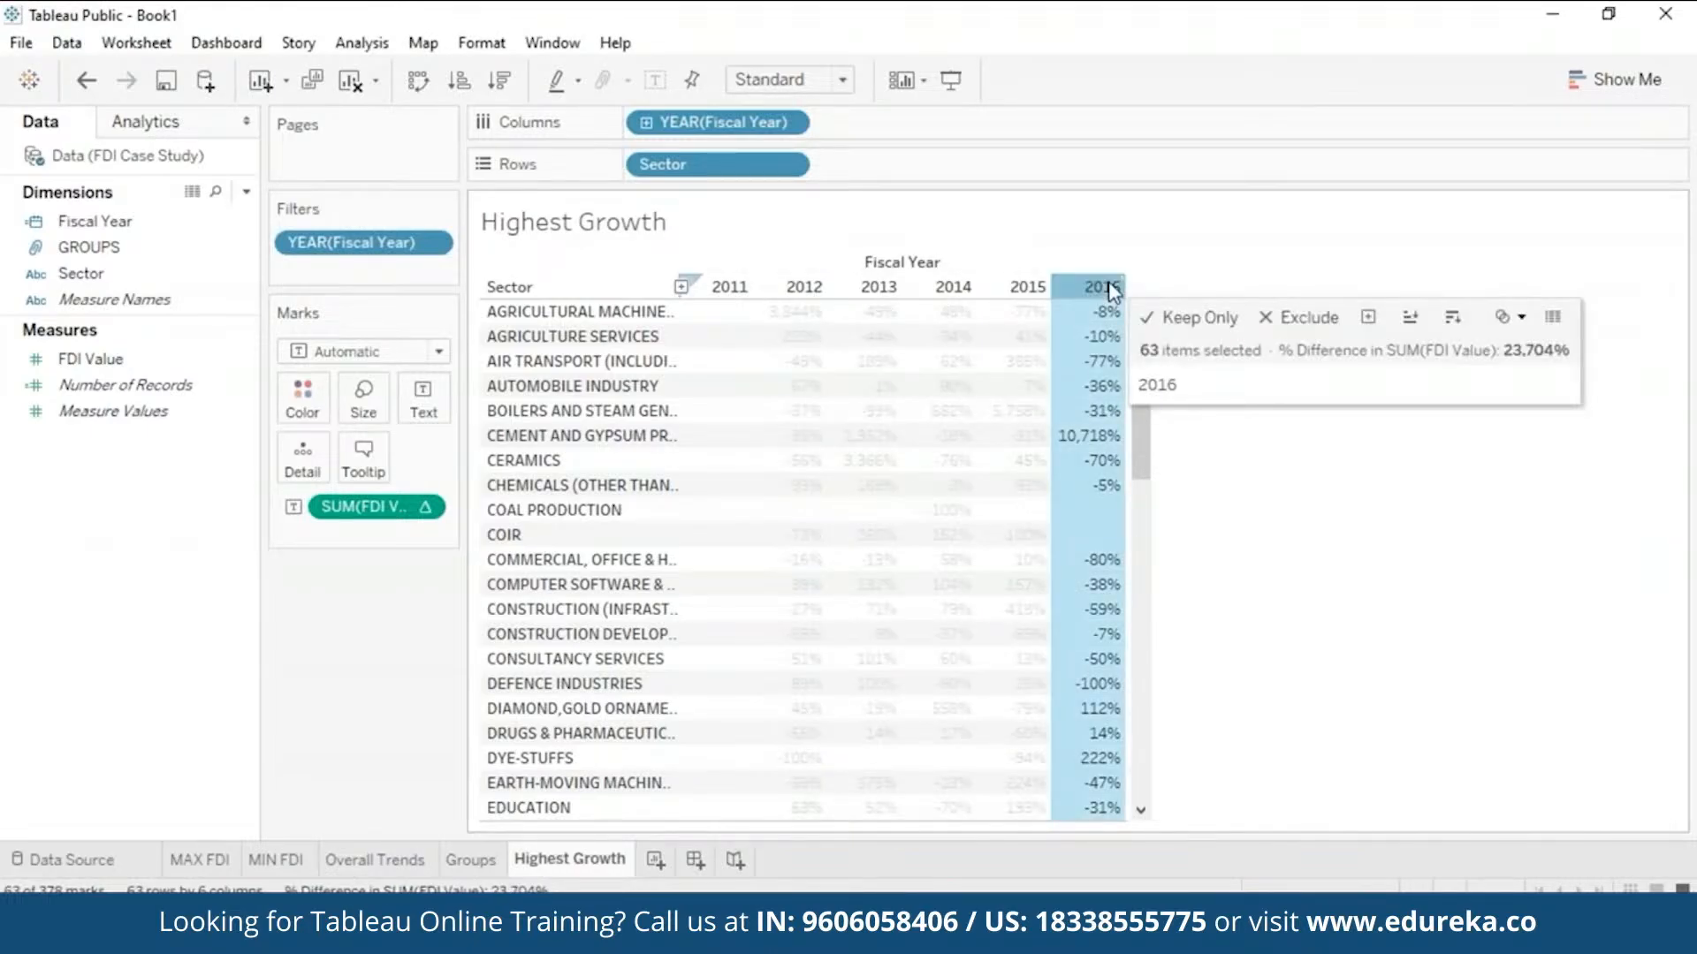
# - Sort sectors descending by 2016 growth and filter Sector to the top 5 by summed FDI Value
pyautogui.click(1450, 320)
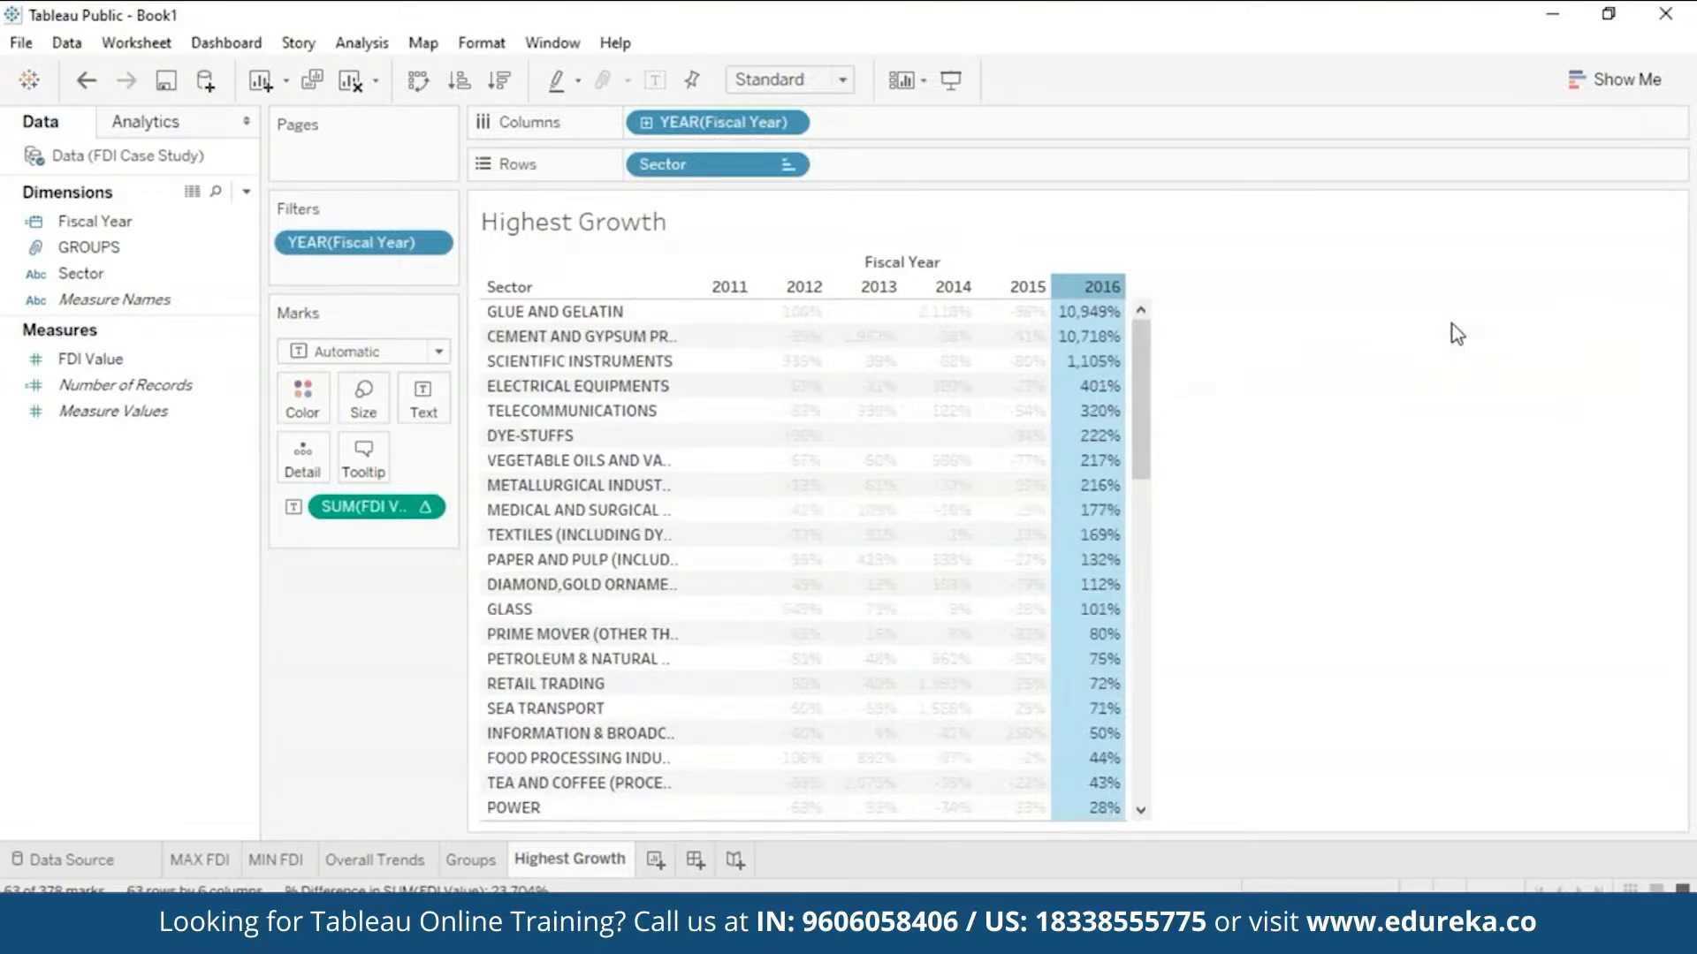
pyautogui.click(1274, 301)
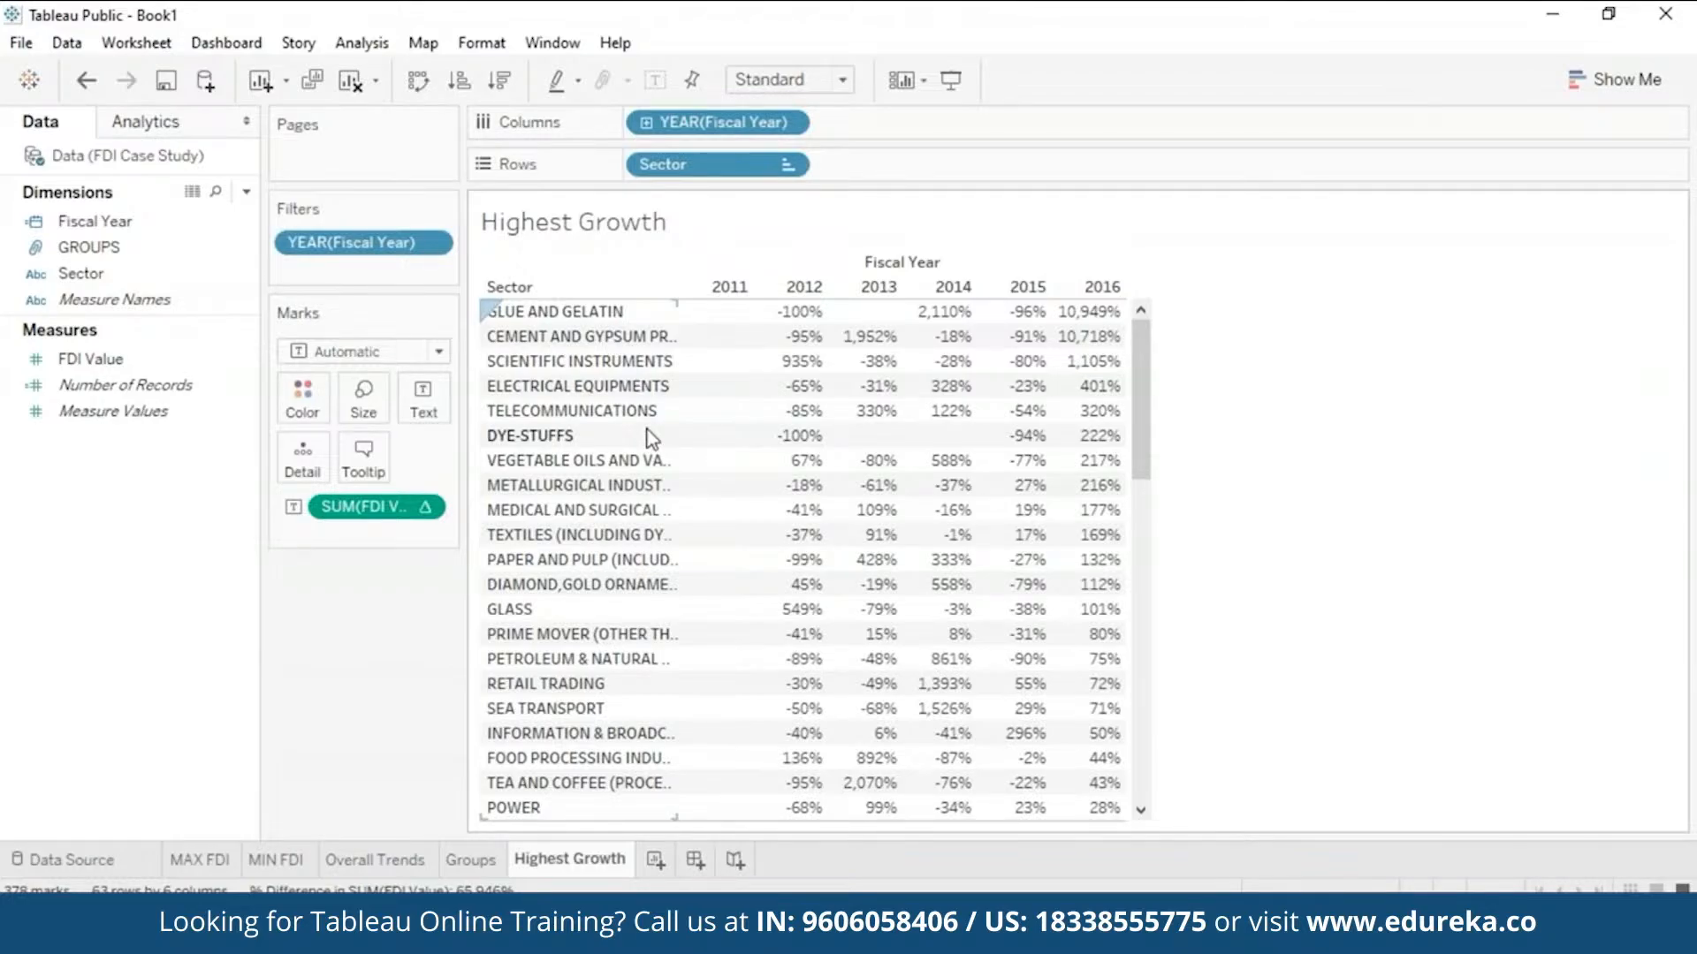
pyautogui.click(787, 165)
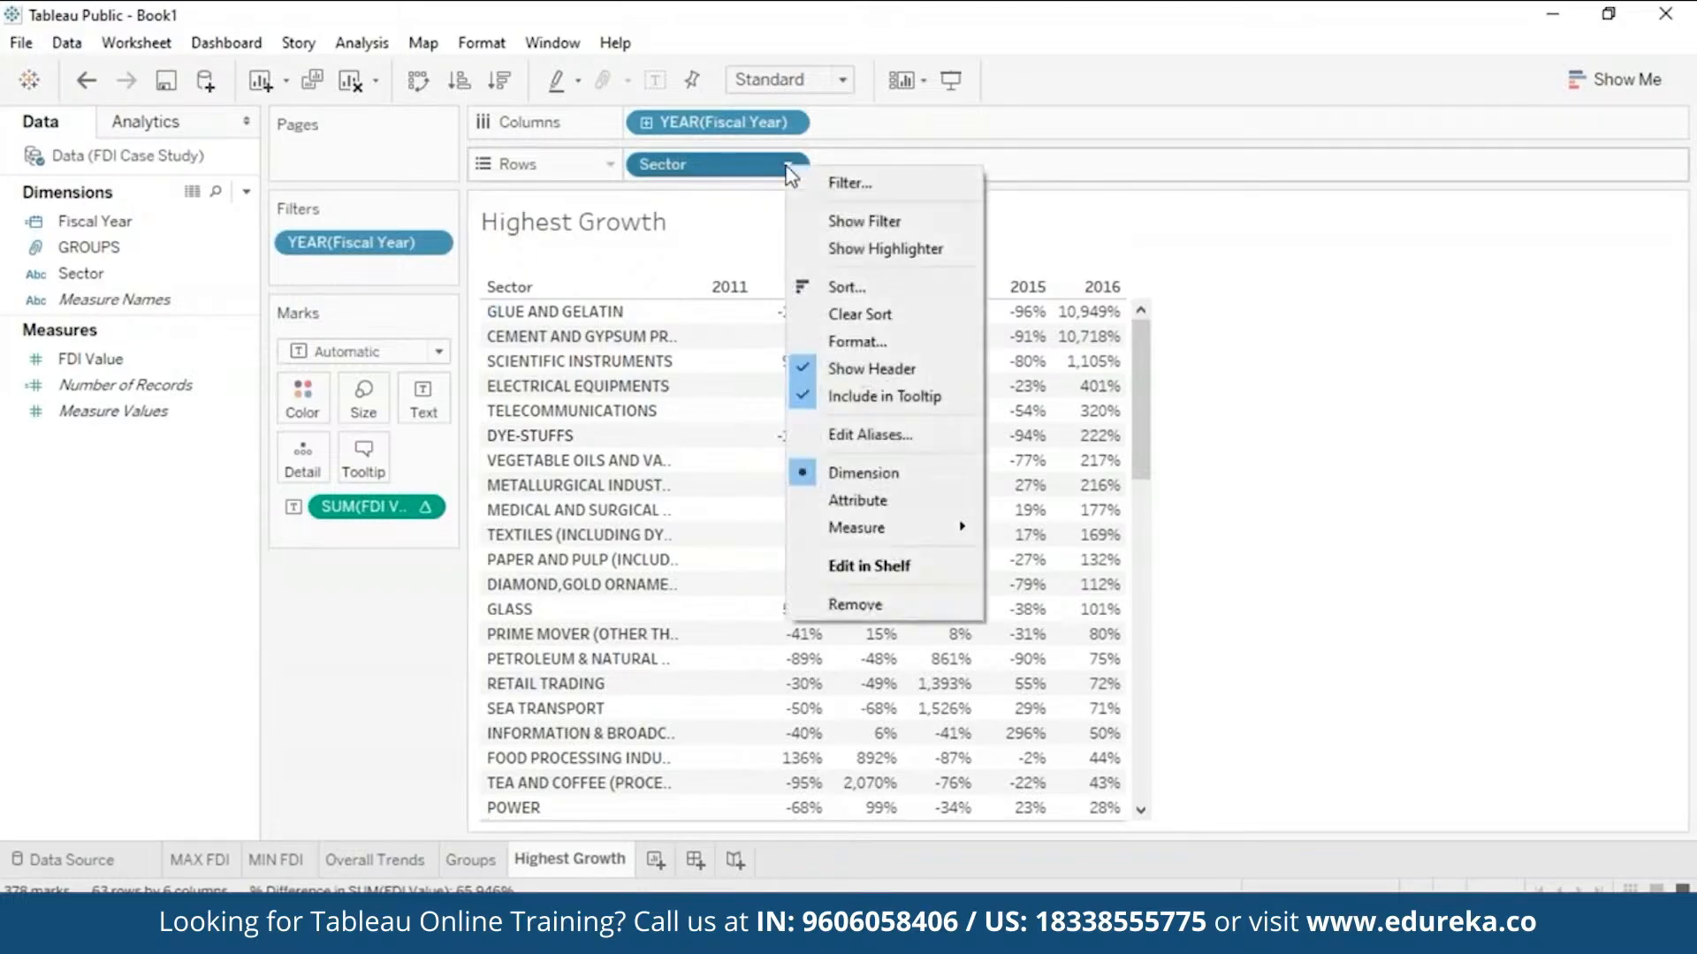
pyautogui.click(827, 183)
pyautogui.click(847, 164)
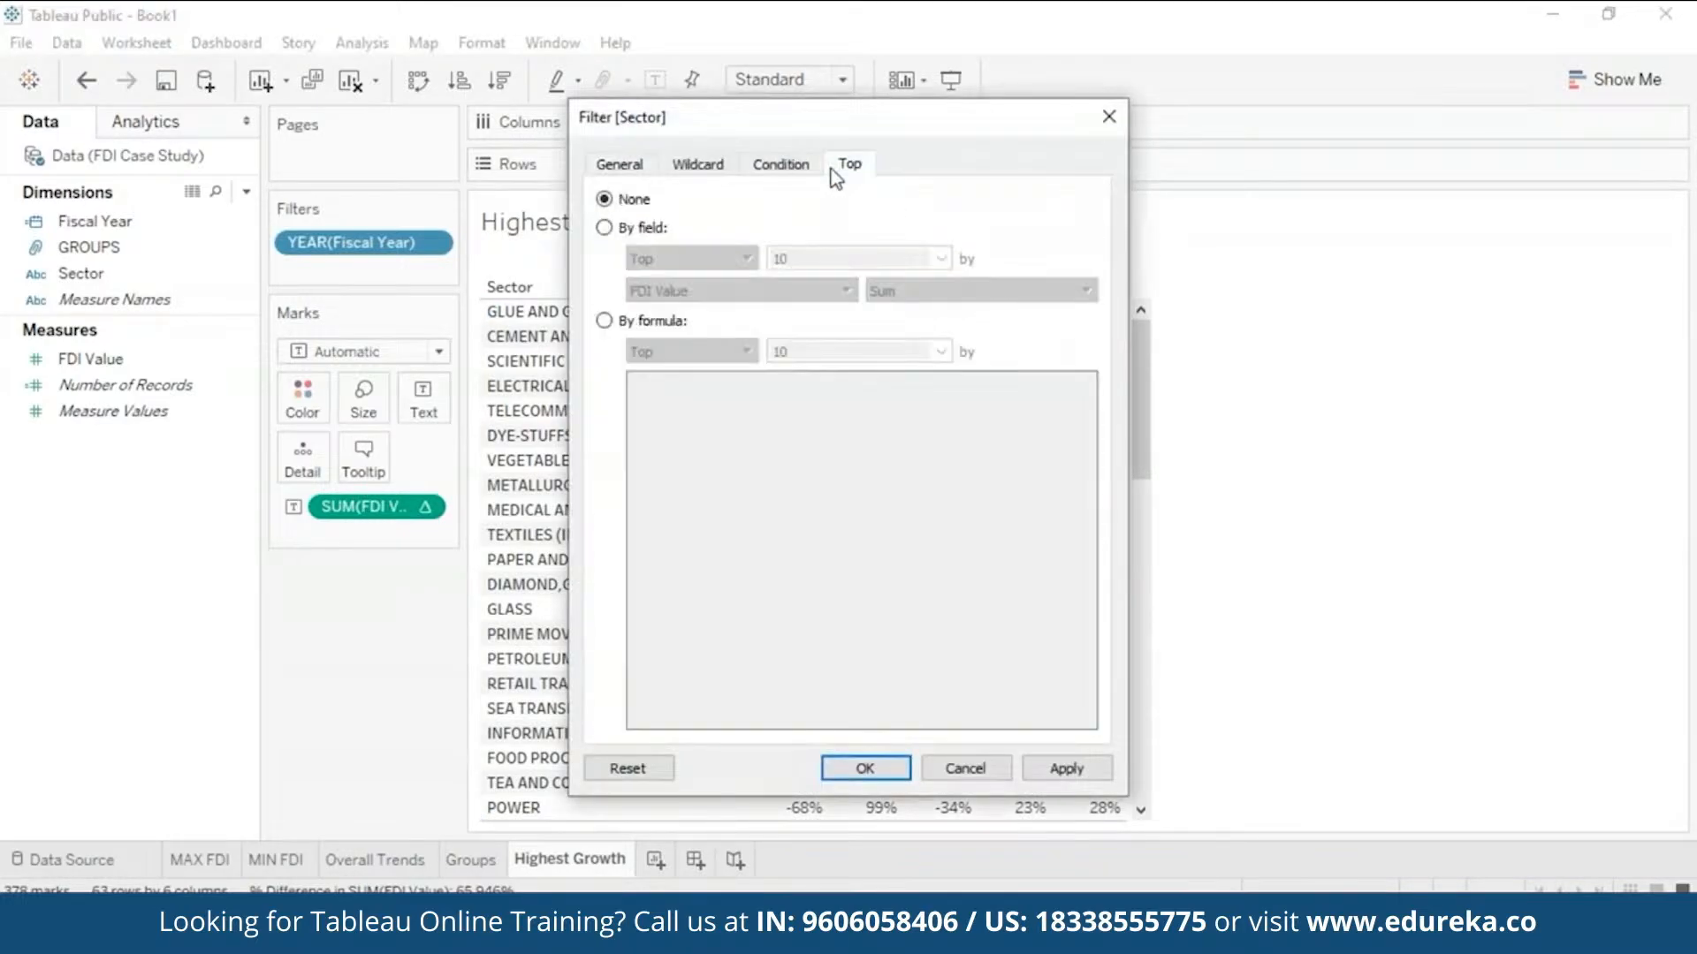
pyautogui.click(604, 227)
pyautogui.click(815, 258)
pyautogui.write('5')
pyautogui.click(1064, 768)
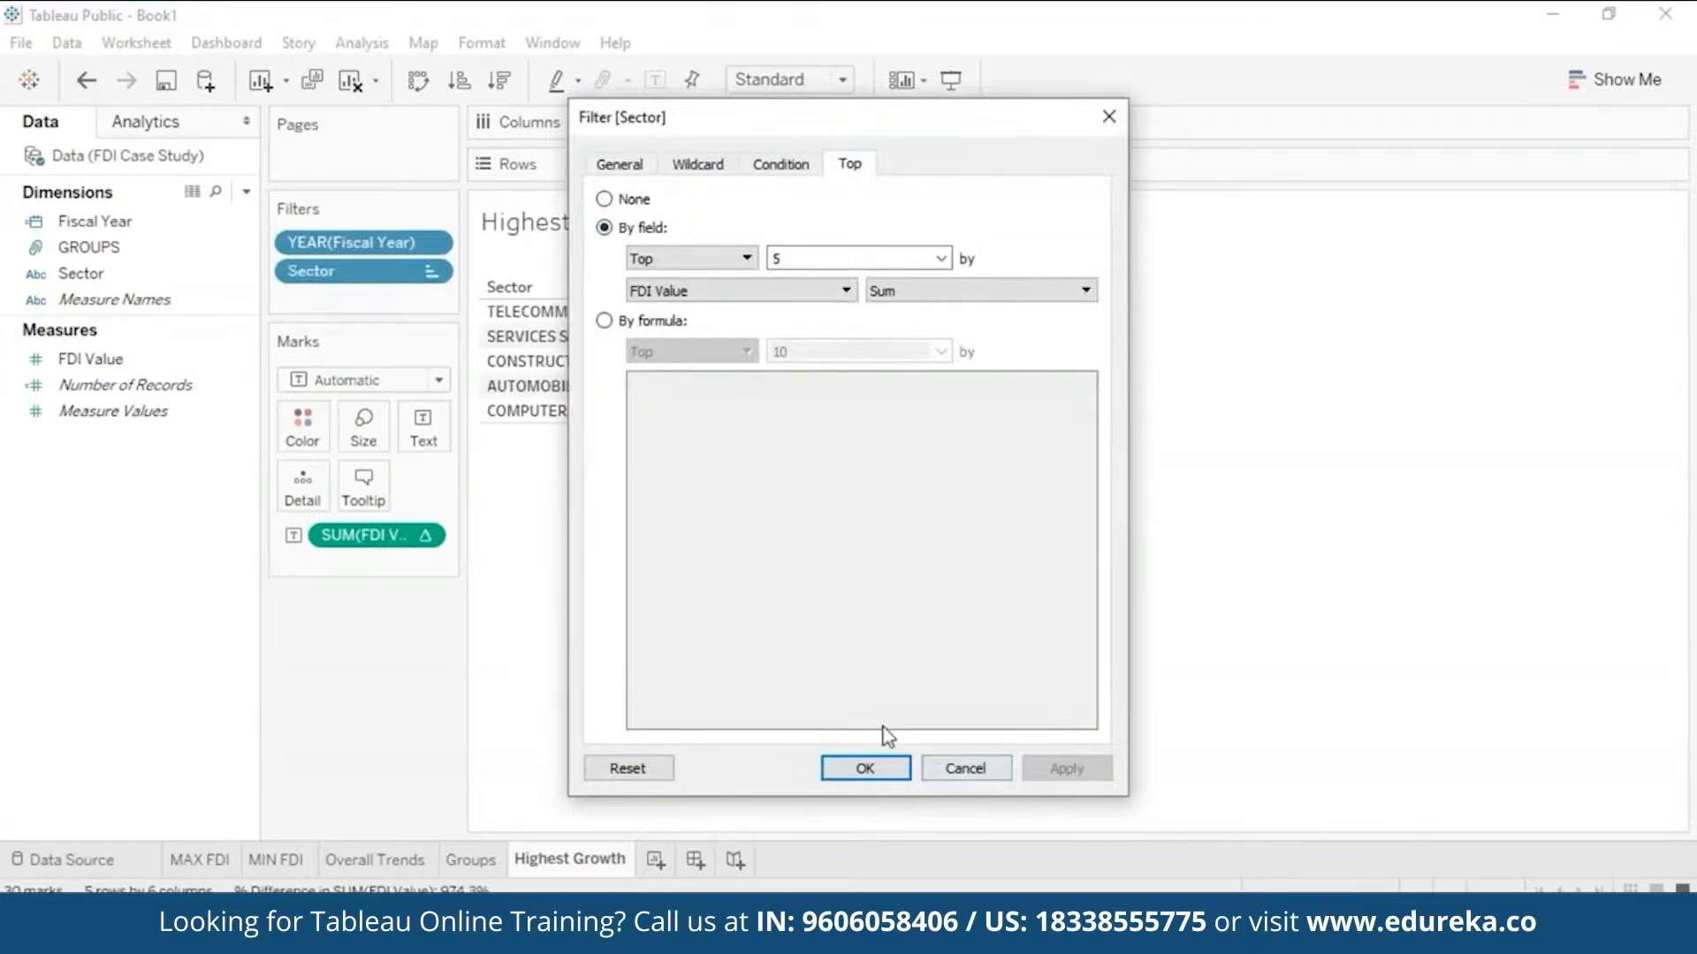
pyautogui.click(866, 768)
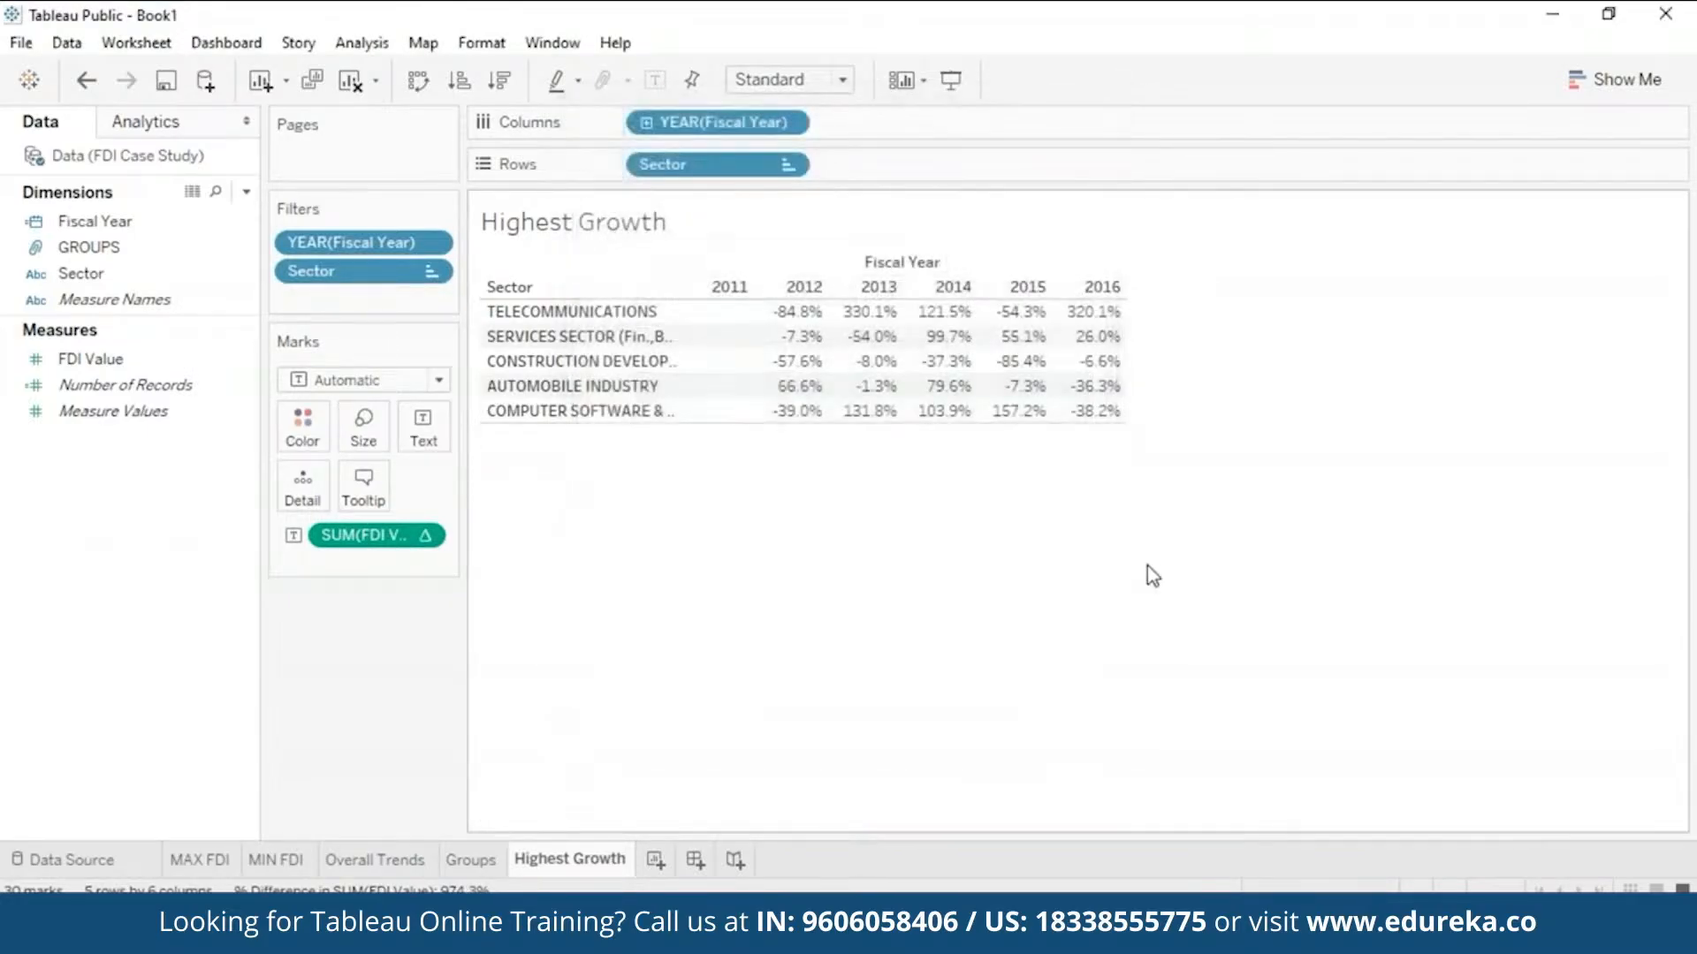
# - Reorder the five remaining sectors so Telecommunications comes first
pyautogui.click(788, 165)
pyautogui.click(687, 300)
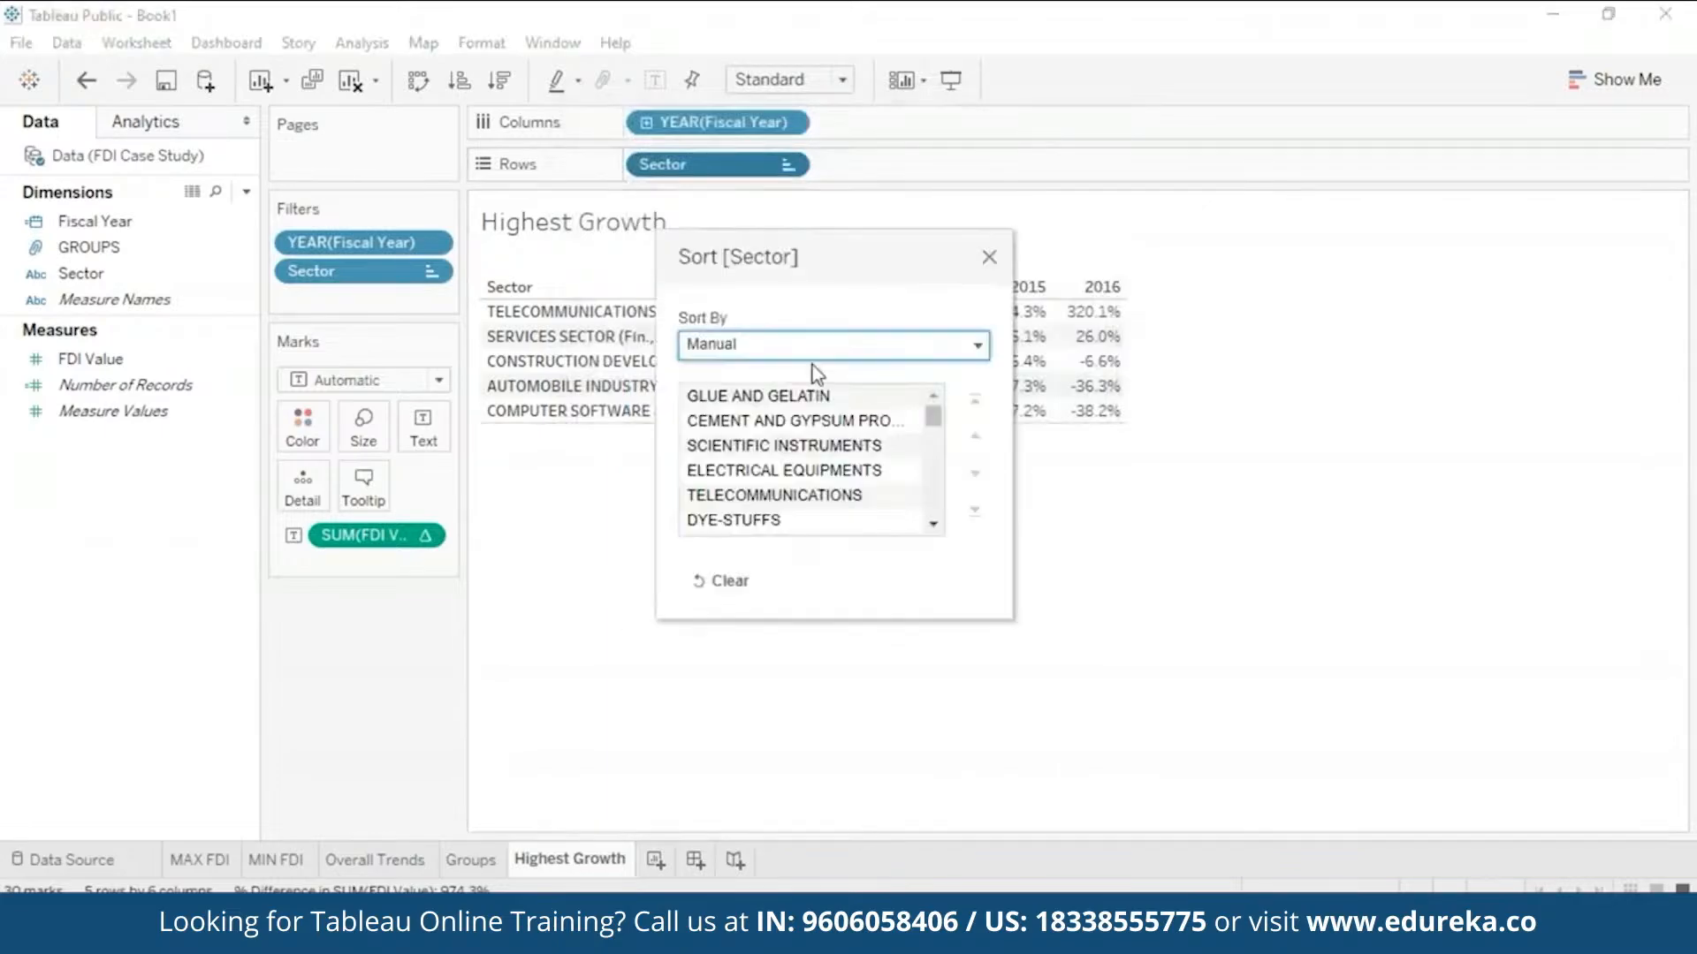
pyautogui.click(989, 257)
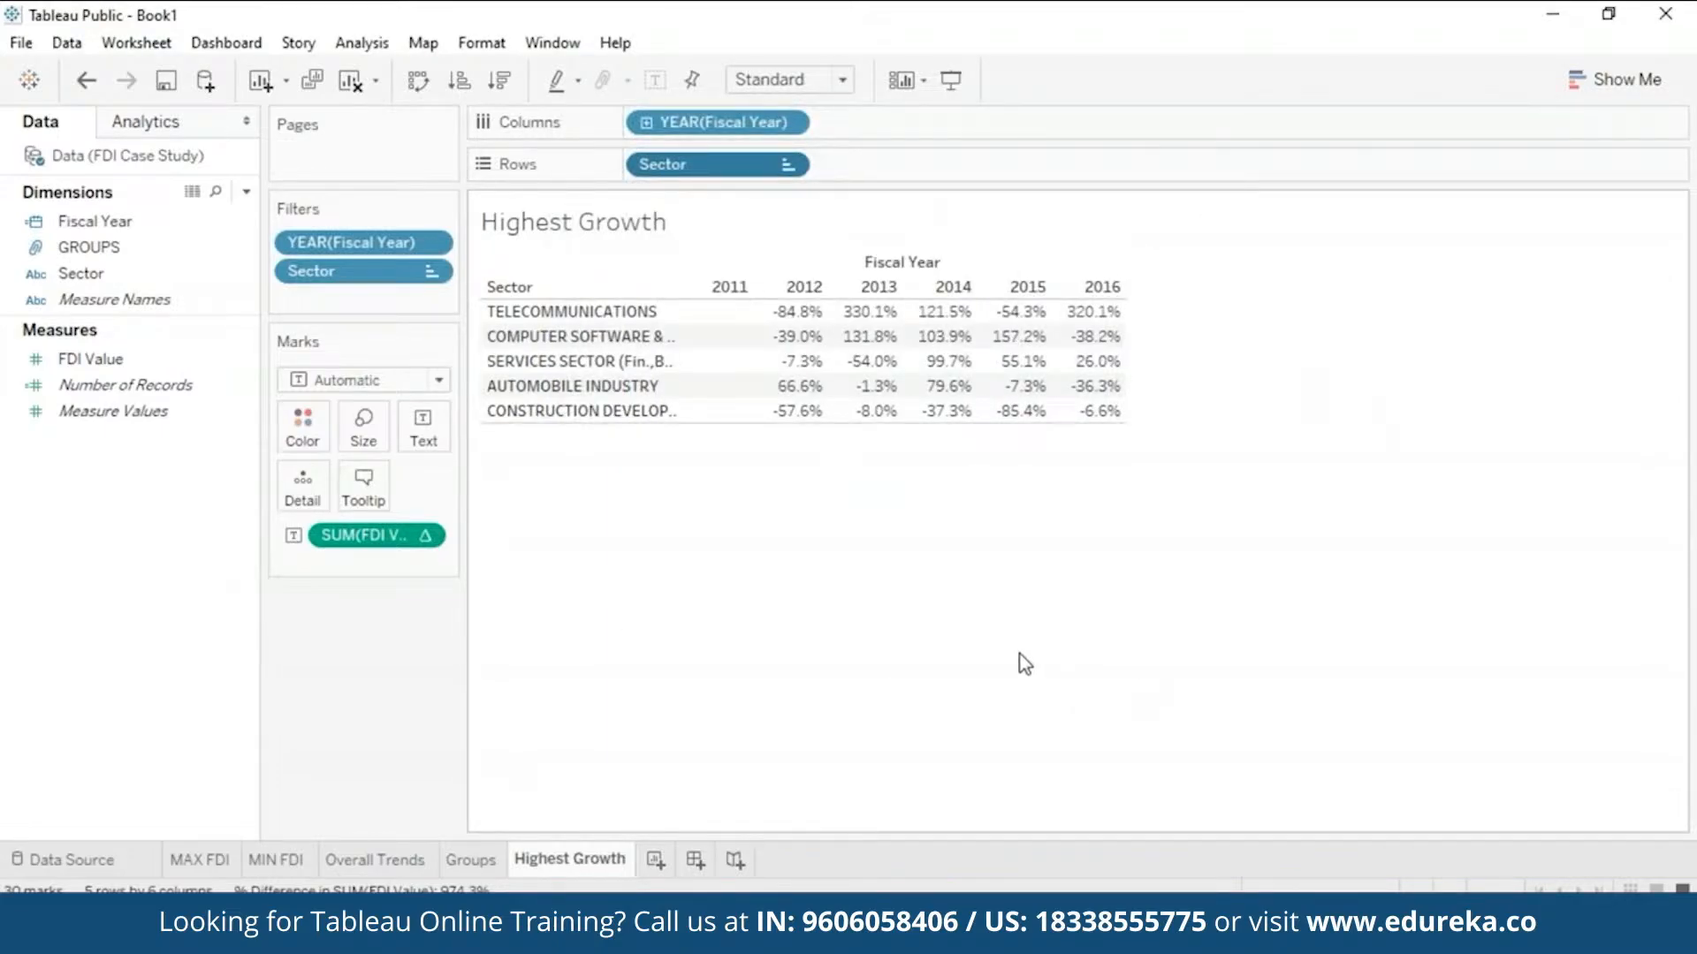
# - Rename the copied Highest Growth (2) sheet to 'Highest Decline'
pyautogui.rightClick(589, 870)
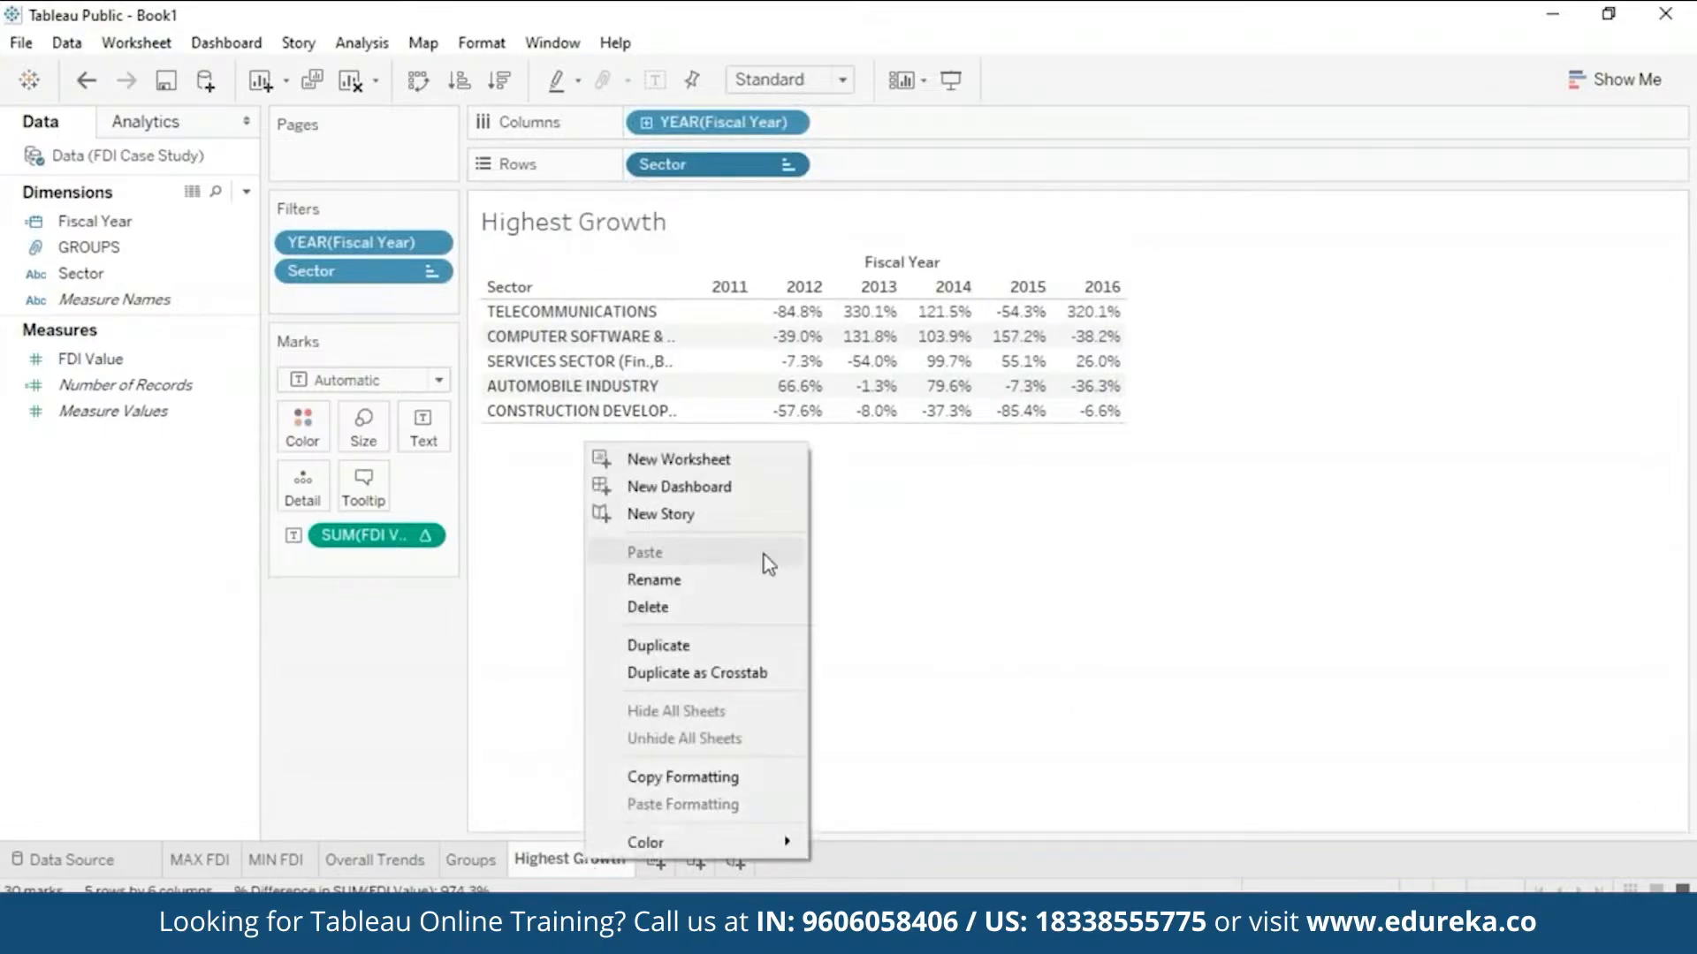
pyautogui.click(724, 660)
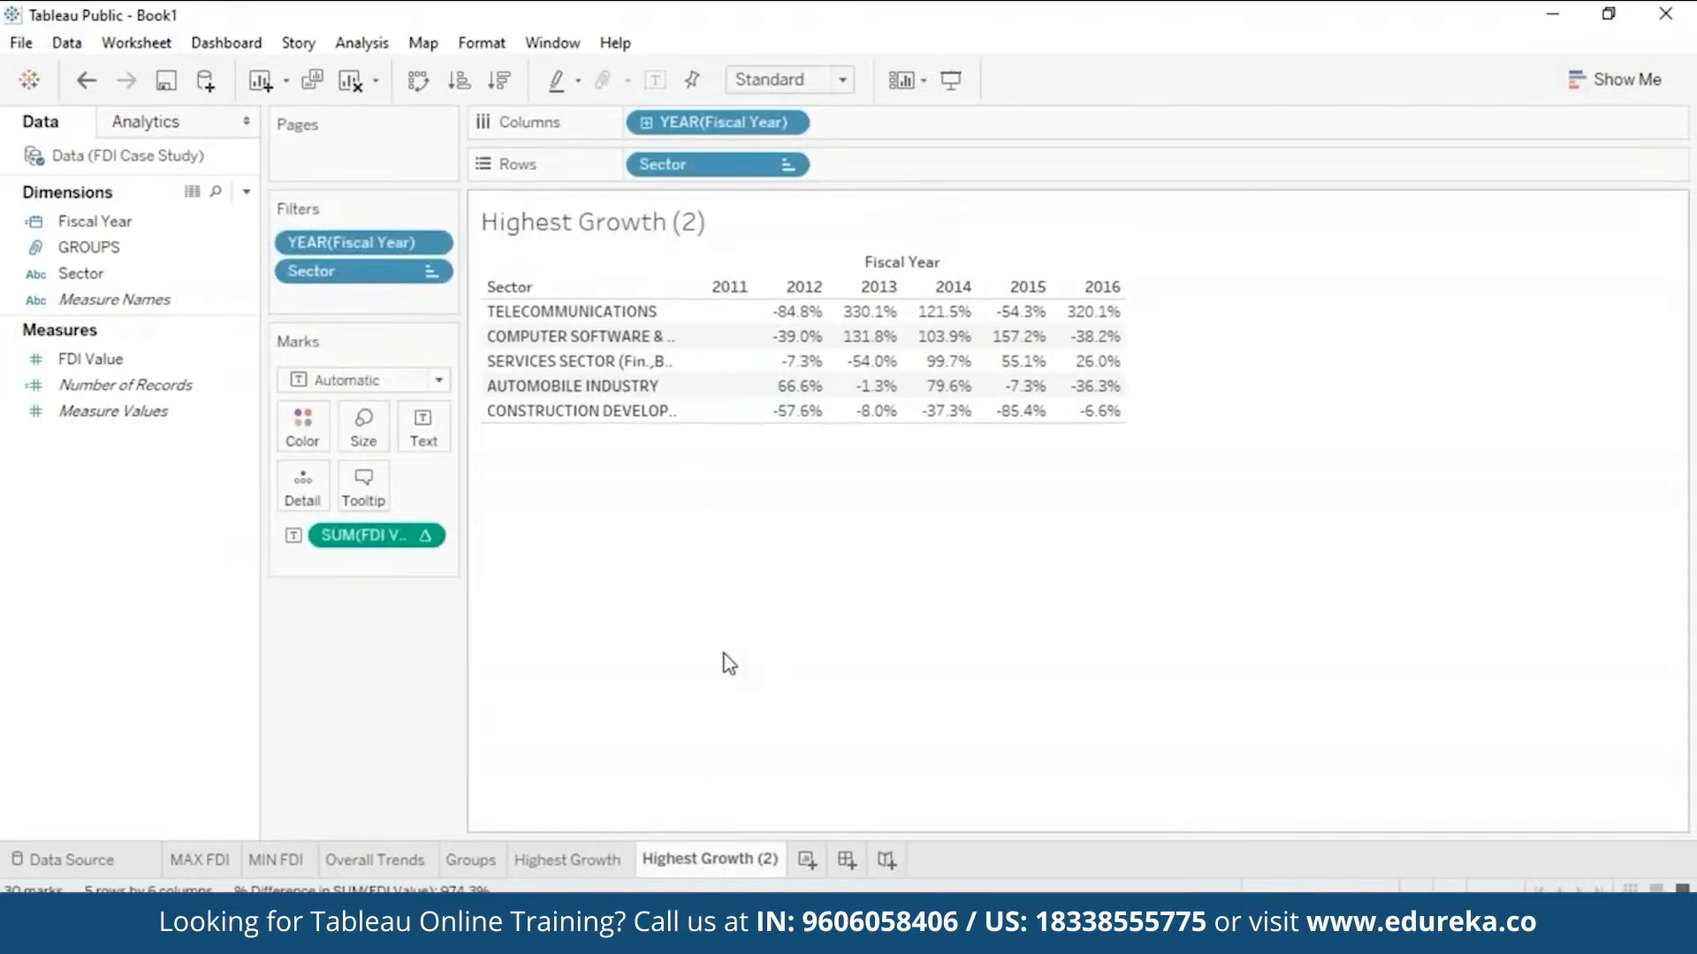
pyautogui.rightClick(723, 861)
pyautogui.click(834, 577)
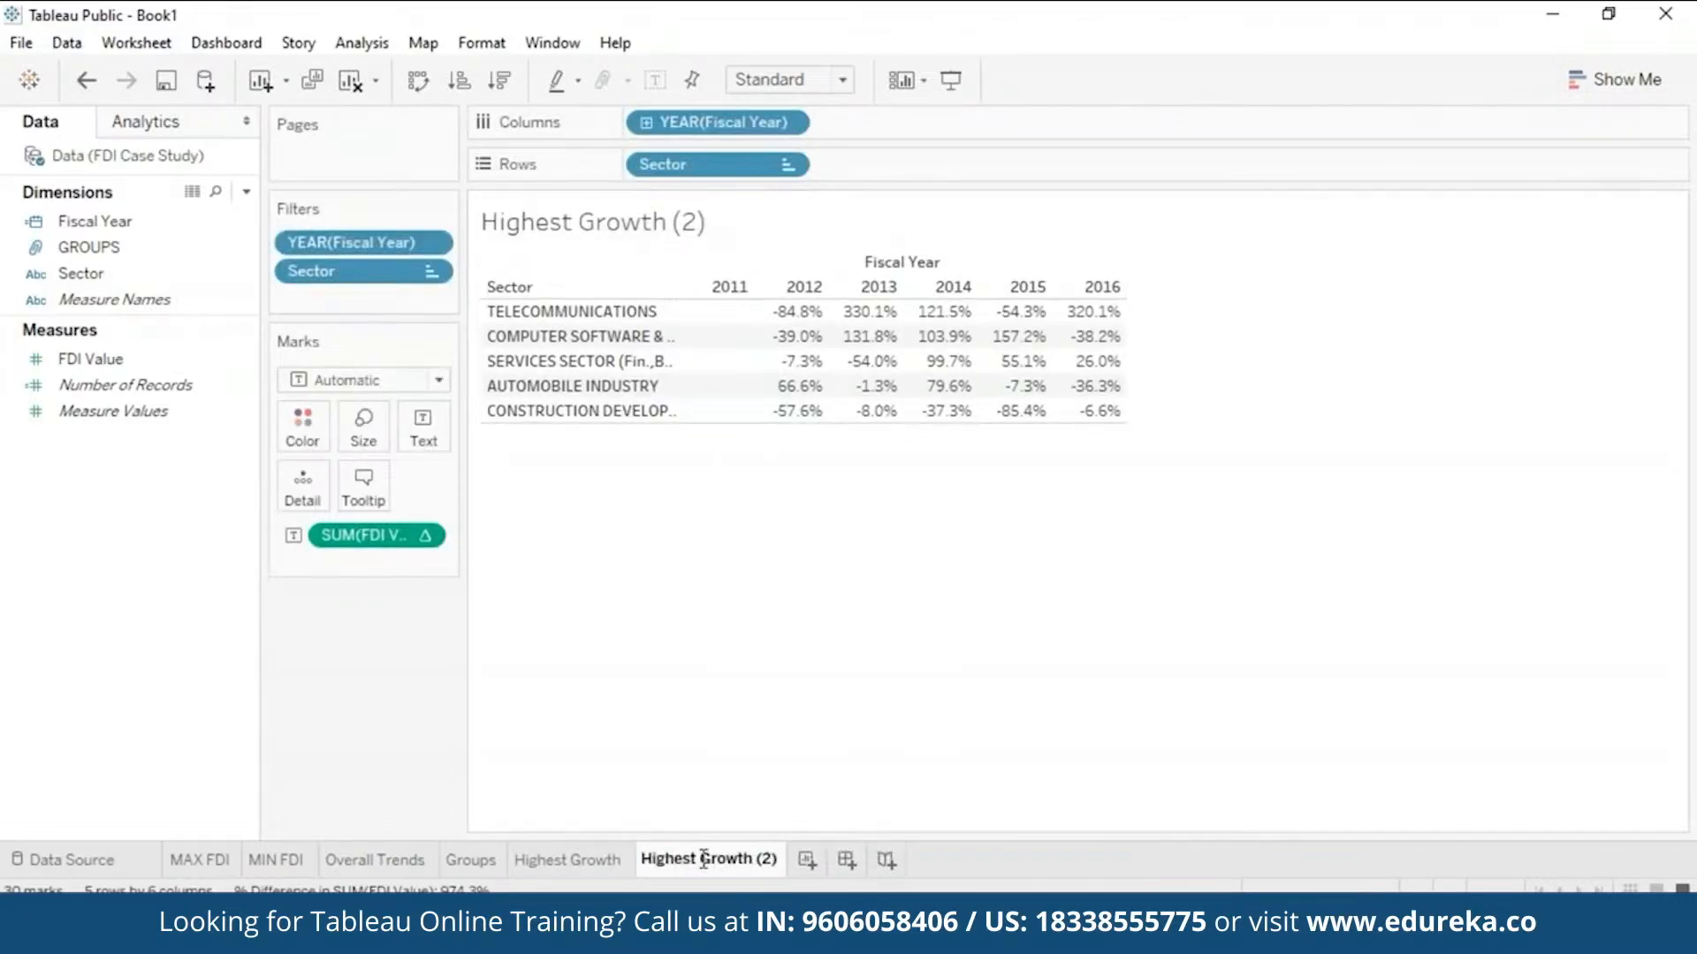
pyautogui.write('Highest Decline')
pyautogui.press('Return')
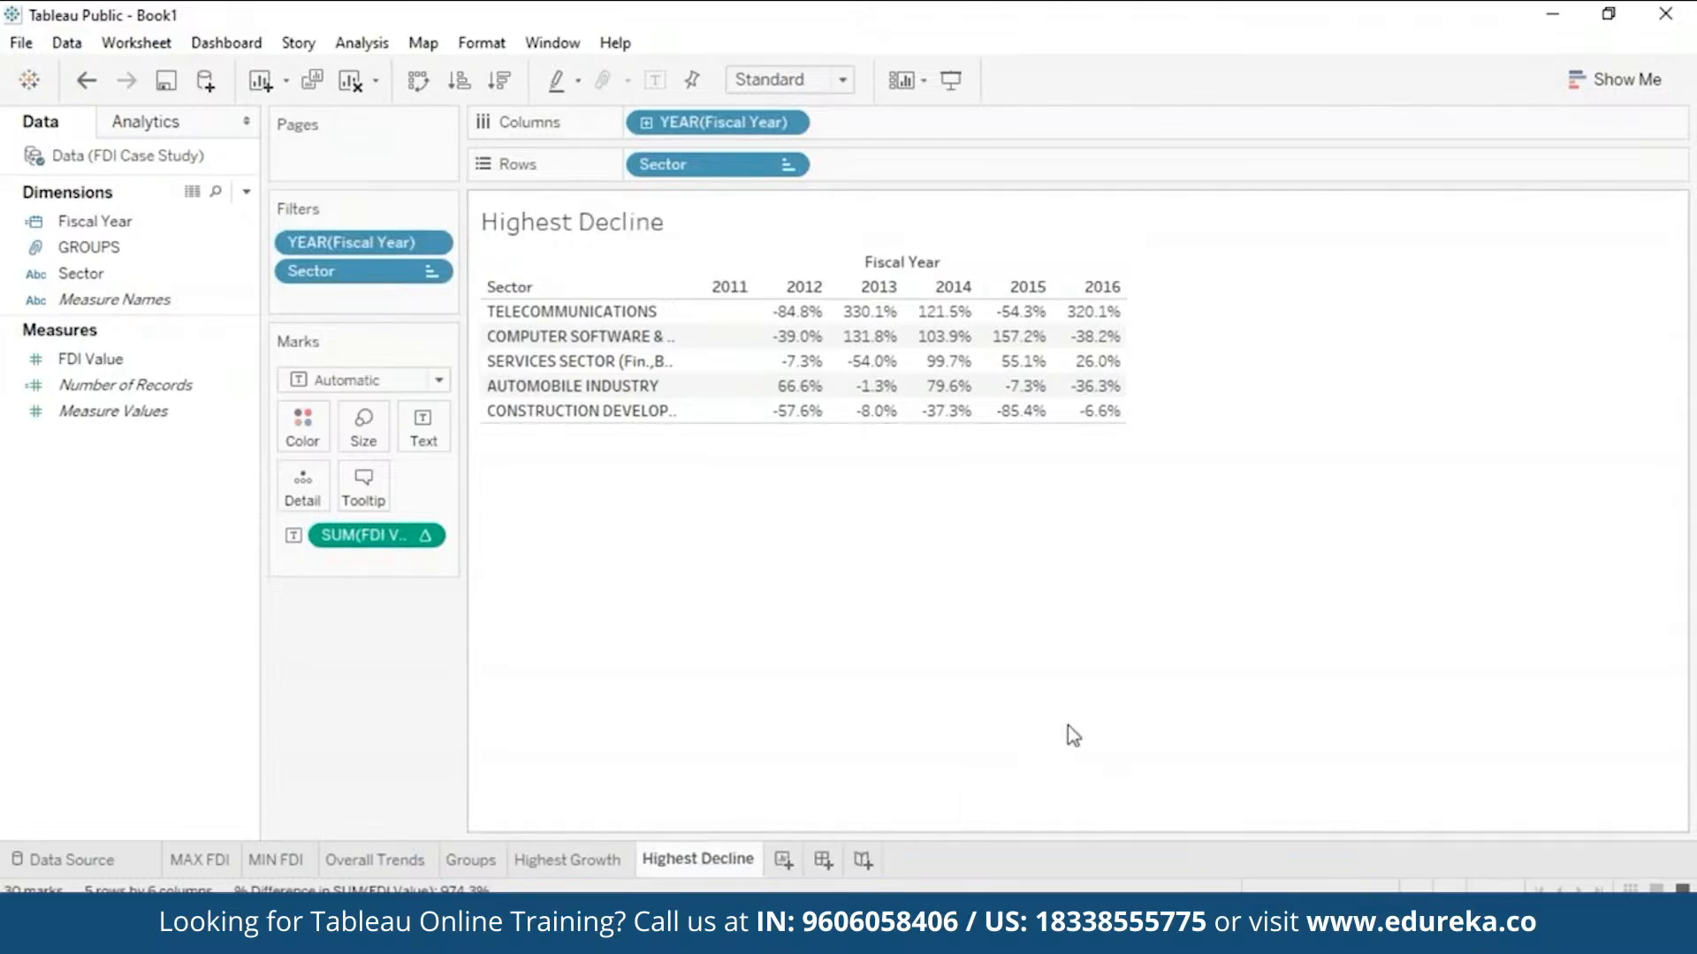
# - Change the Sector filter from Top 5 to Bottom 5 by FDI Value
pyautogui.click(431, 274)
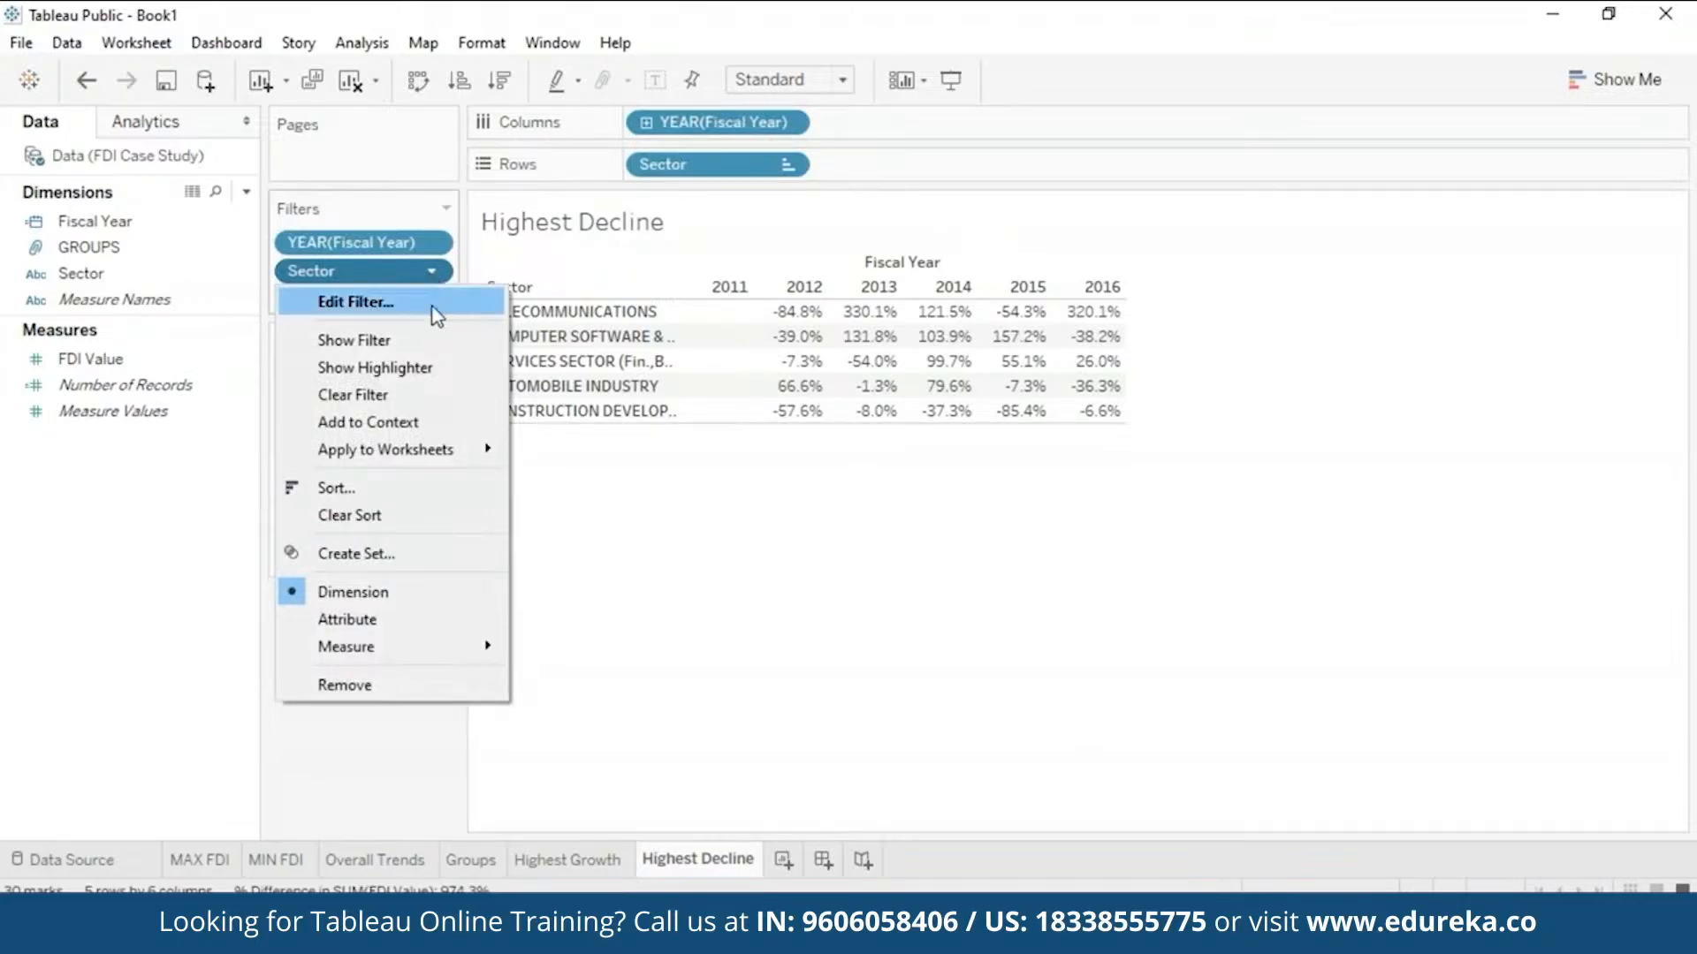
pyautogui.click(436, 304)
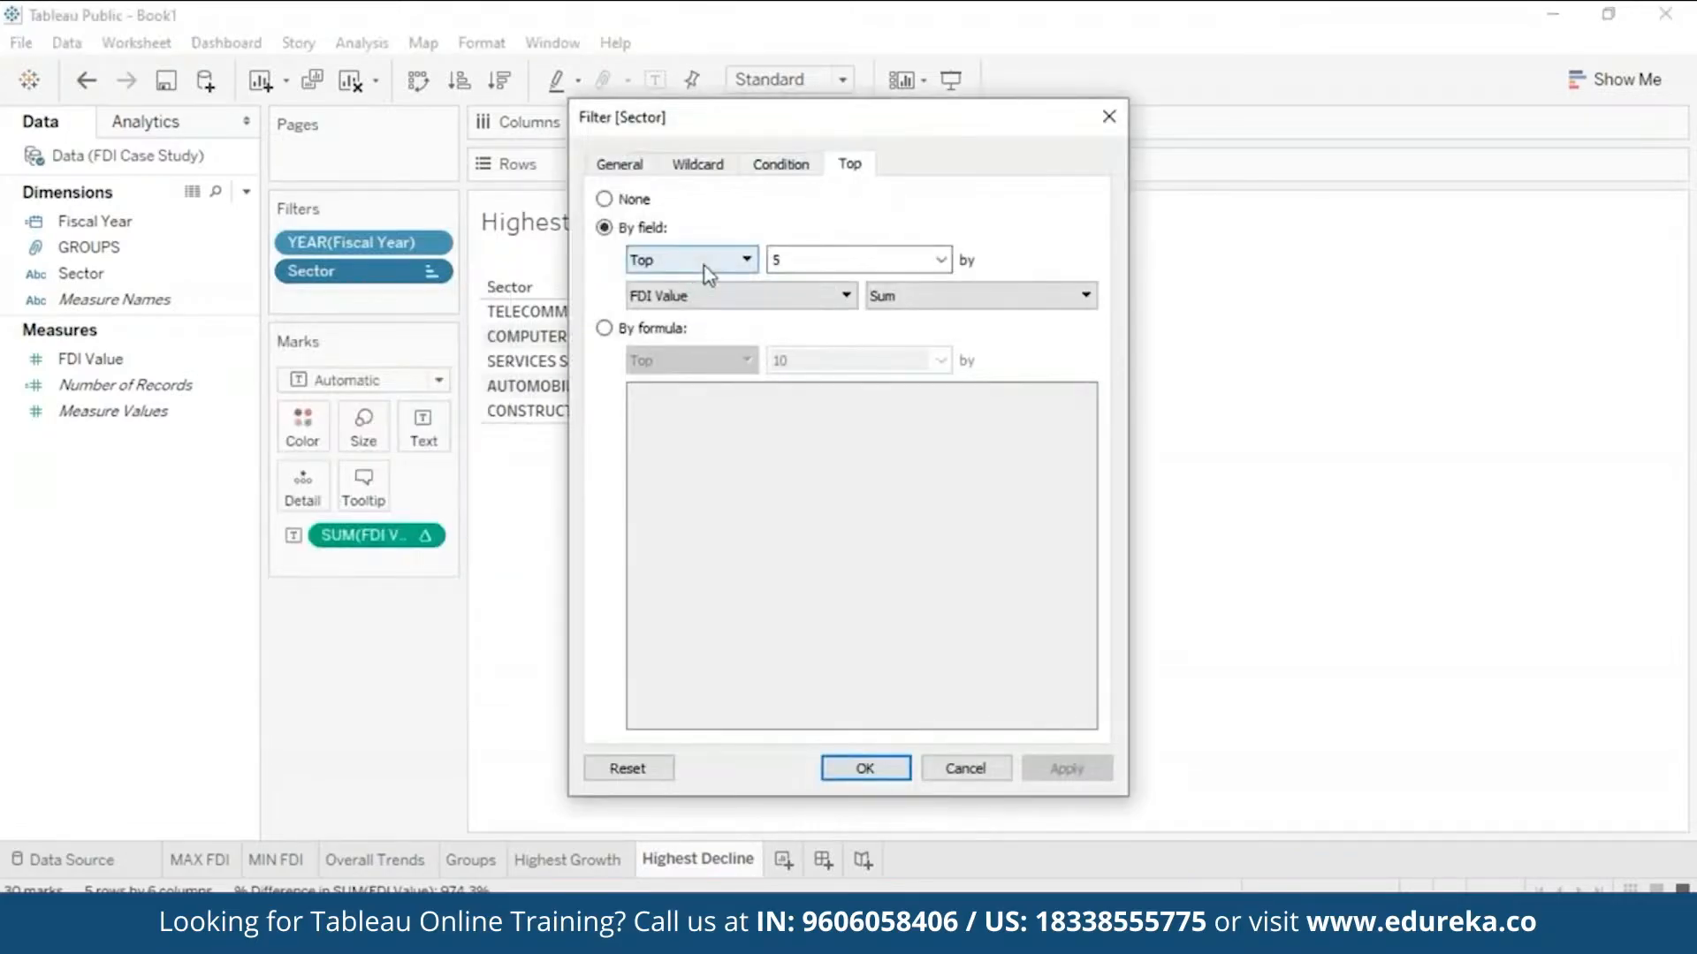
pyautogui.click(739, 259)
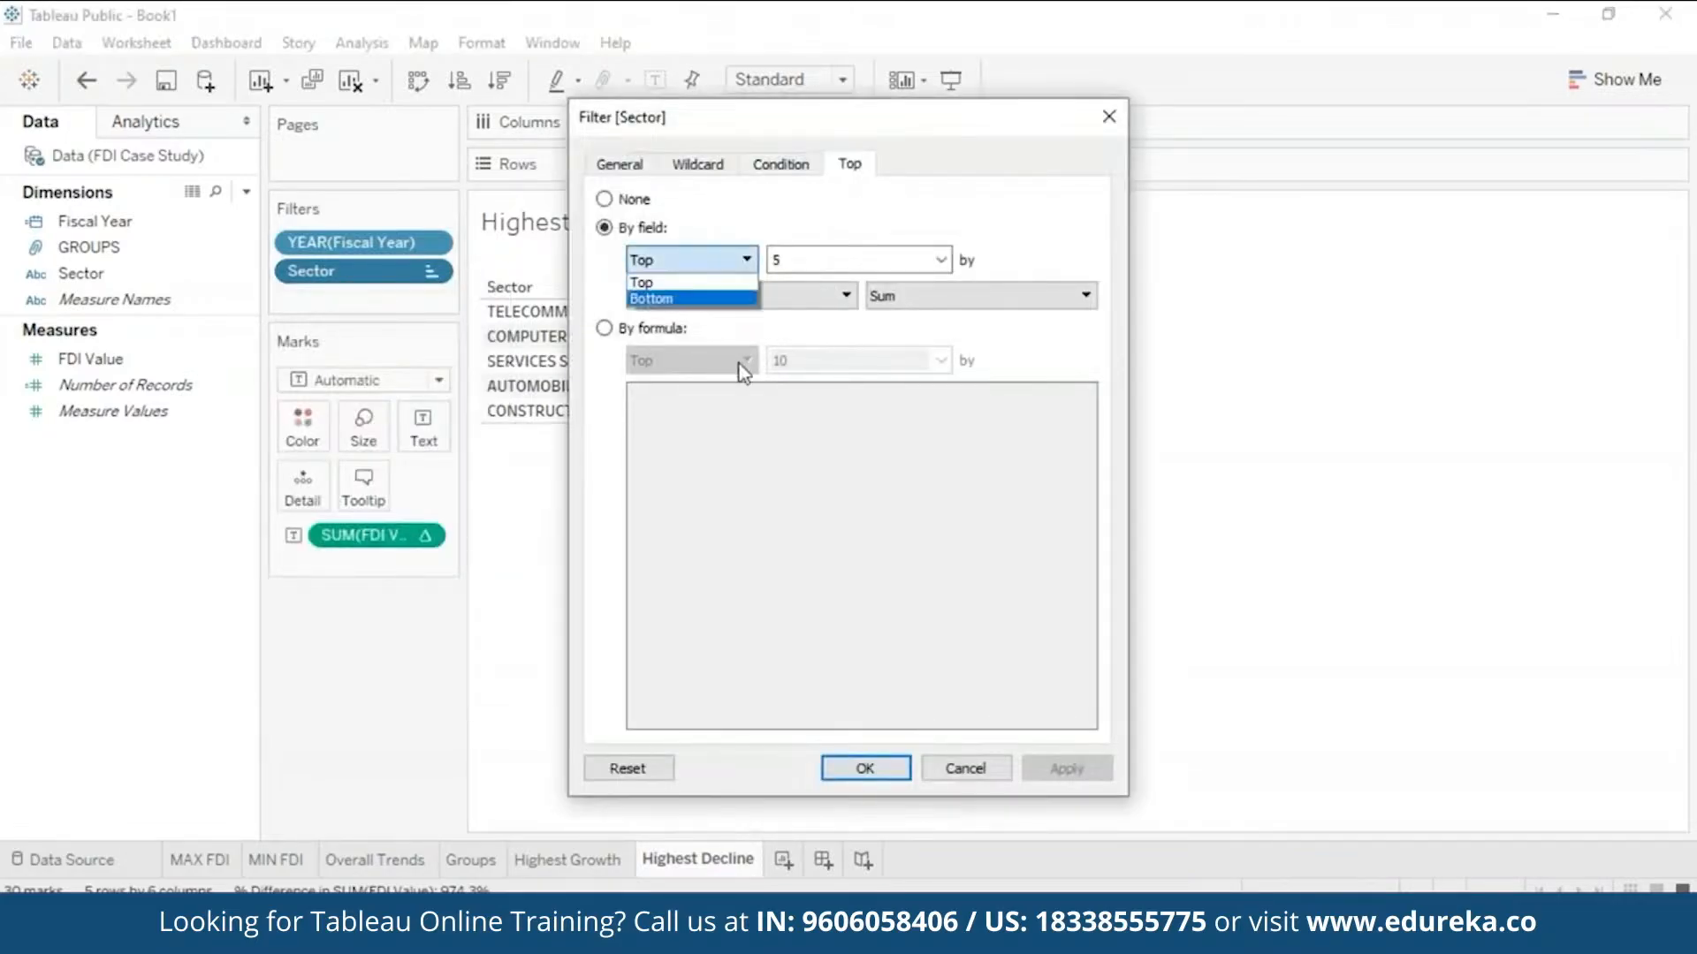
pyautogui.click(741, 299)
pyautogui.click(1054, 770)
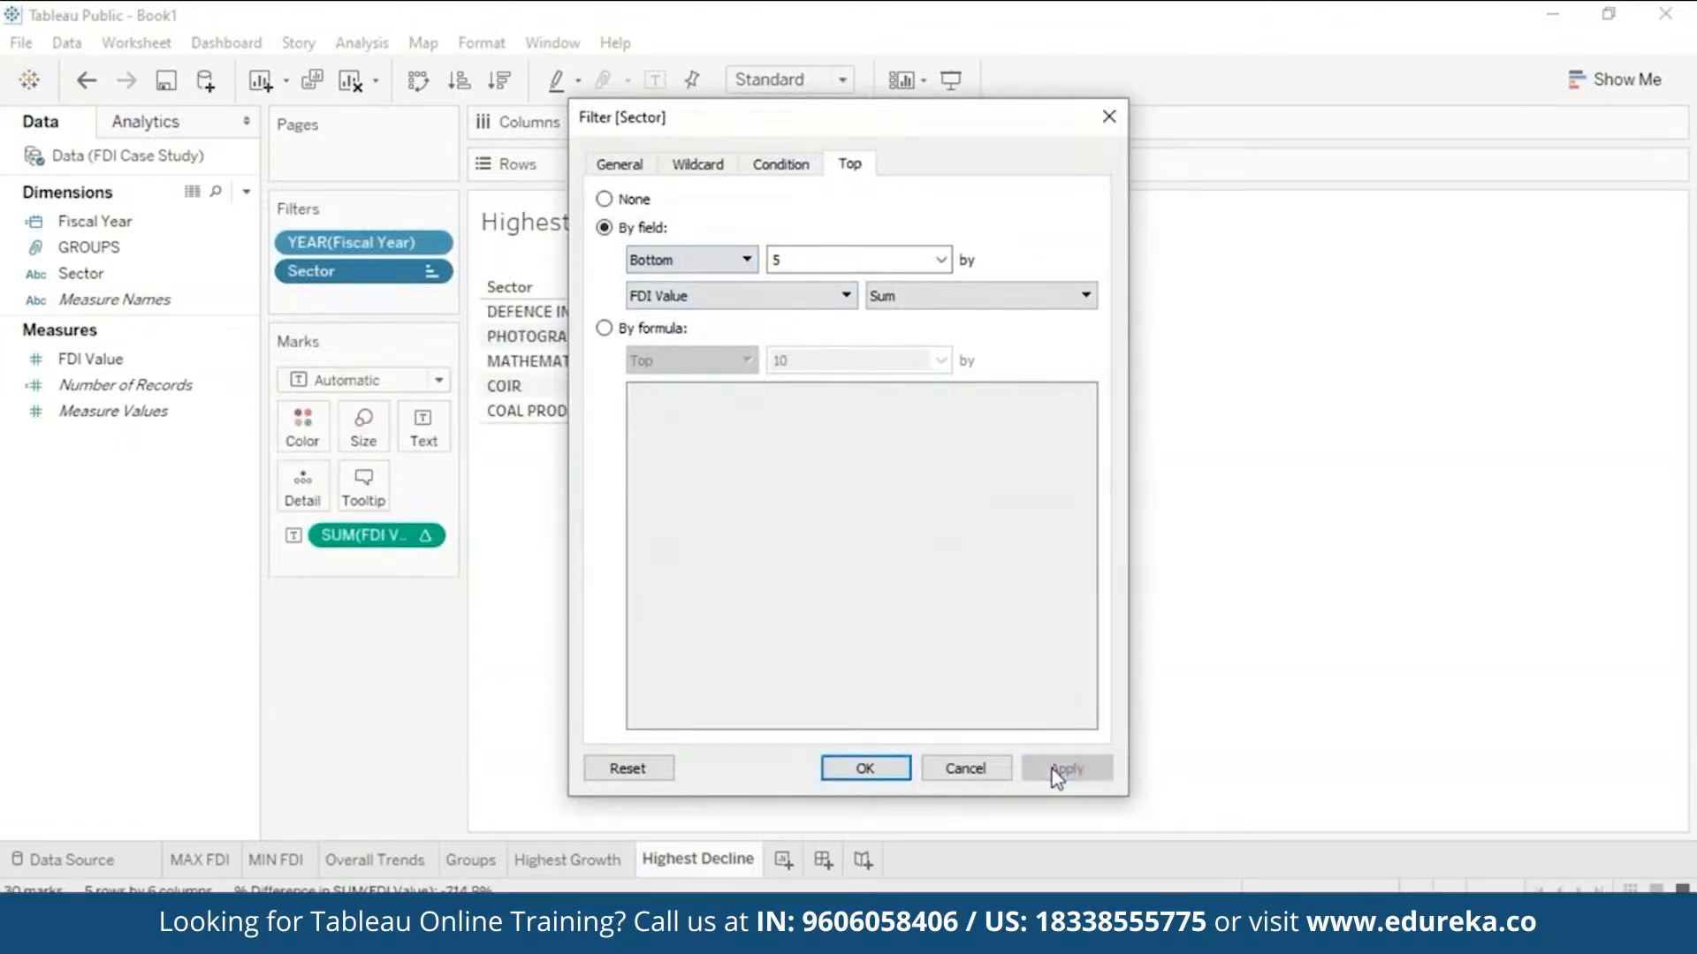
pyautogui.click(865, 768)
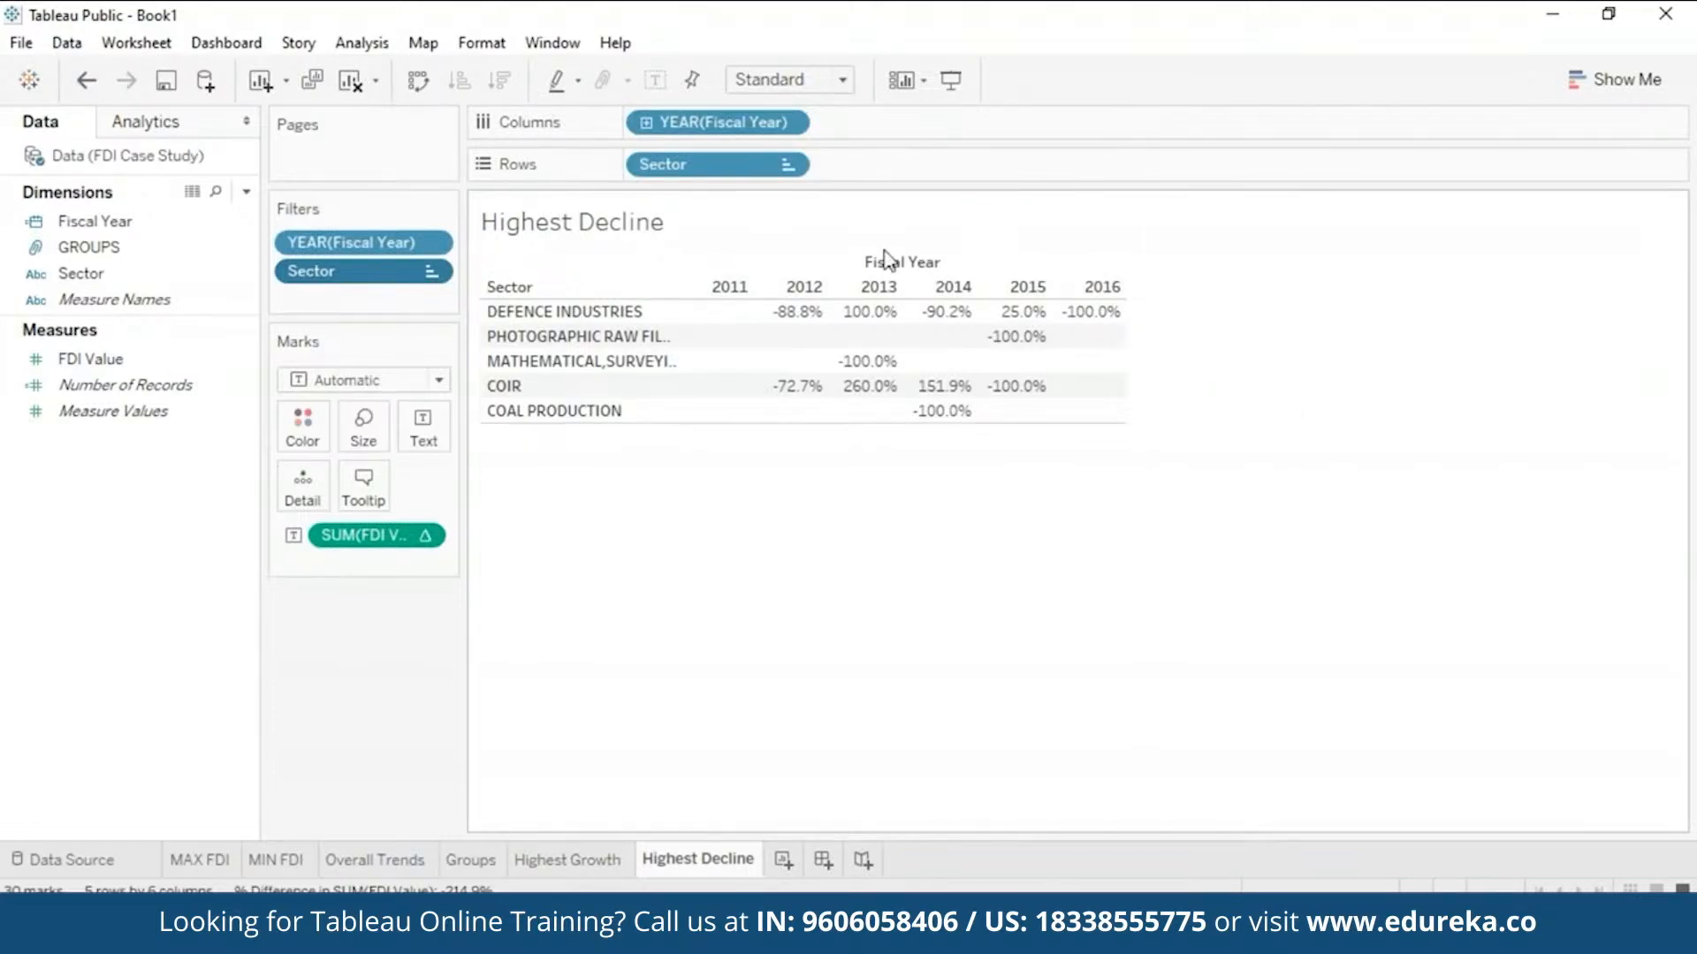
pyautogui.moveTo(698, 337)
pyautogui.click(570, 860)
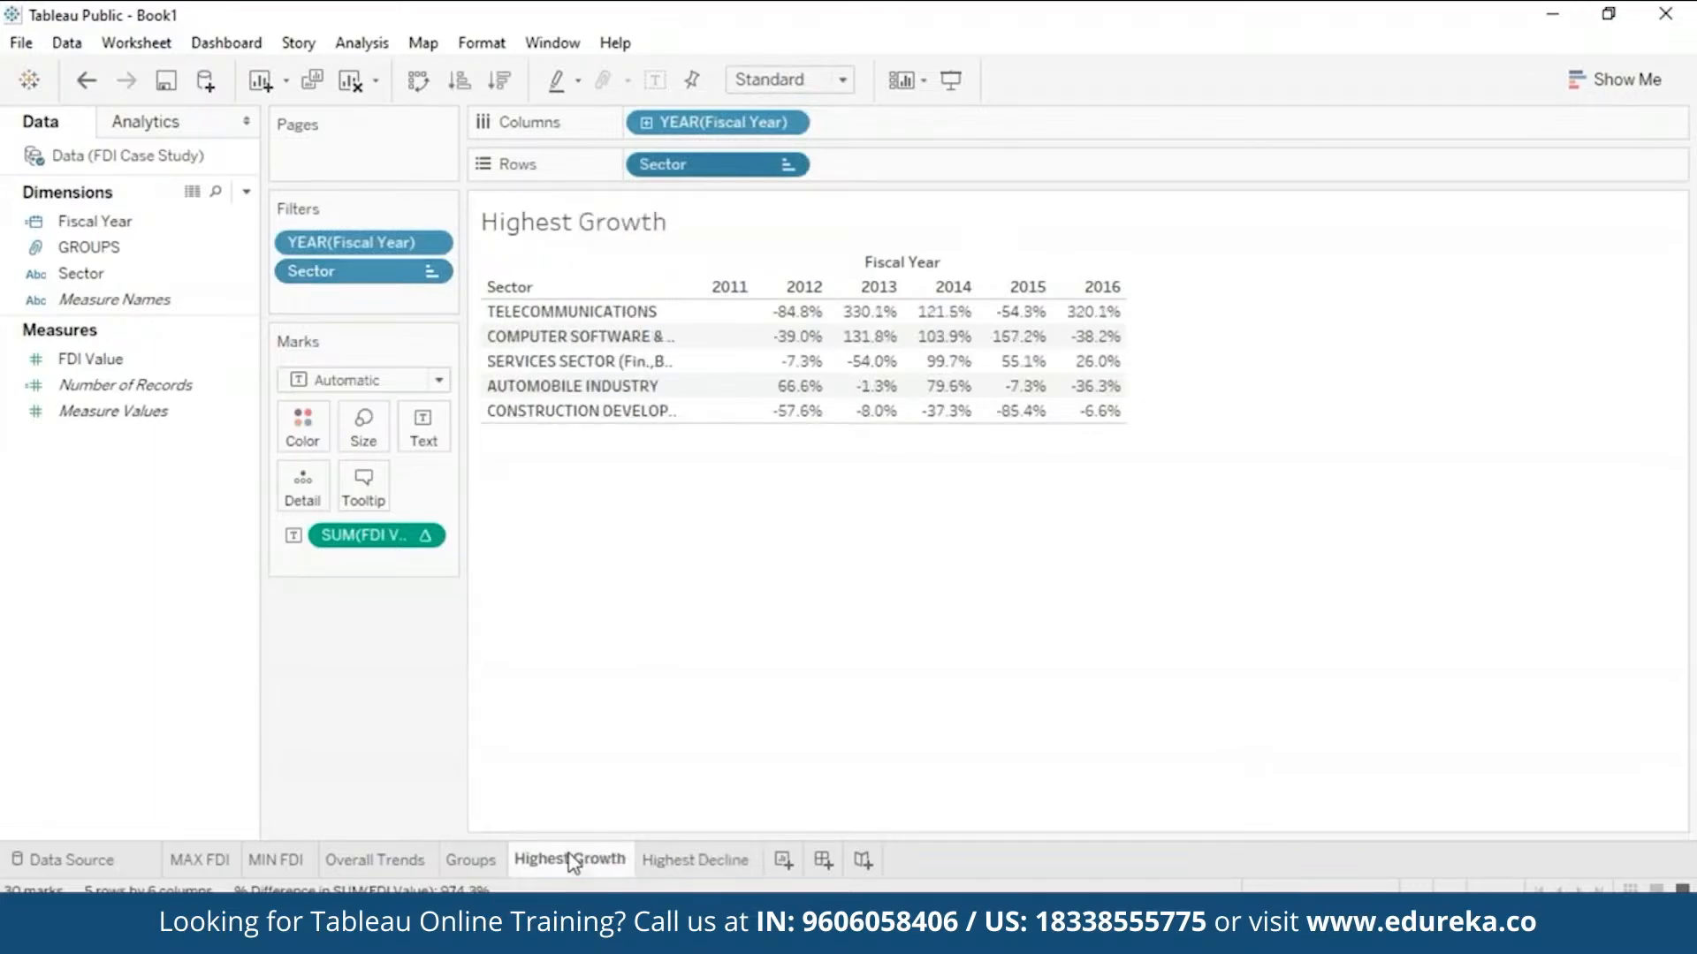
pyautogui.click(690, 870)
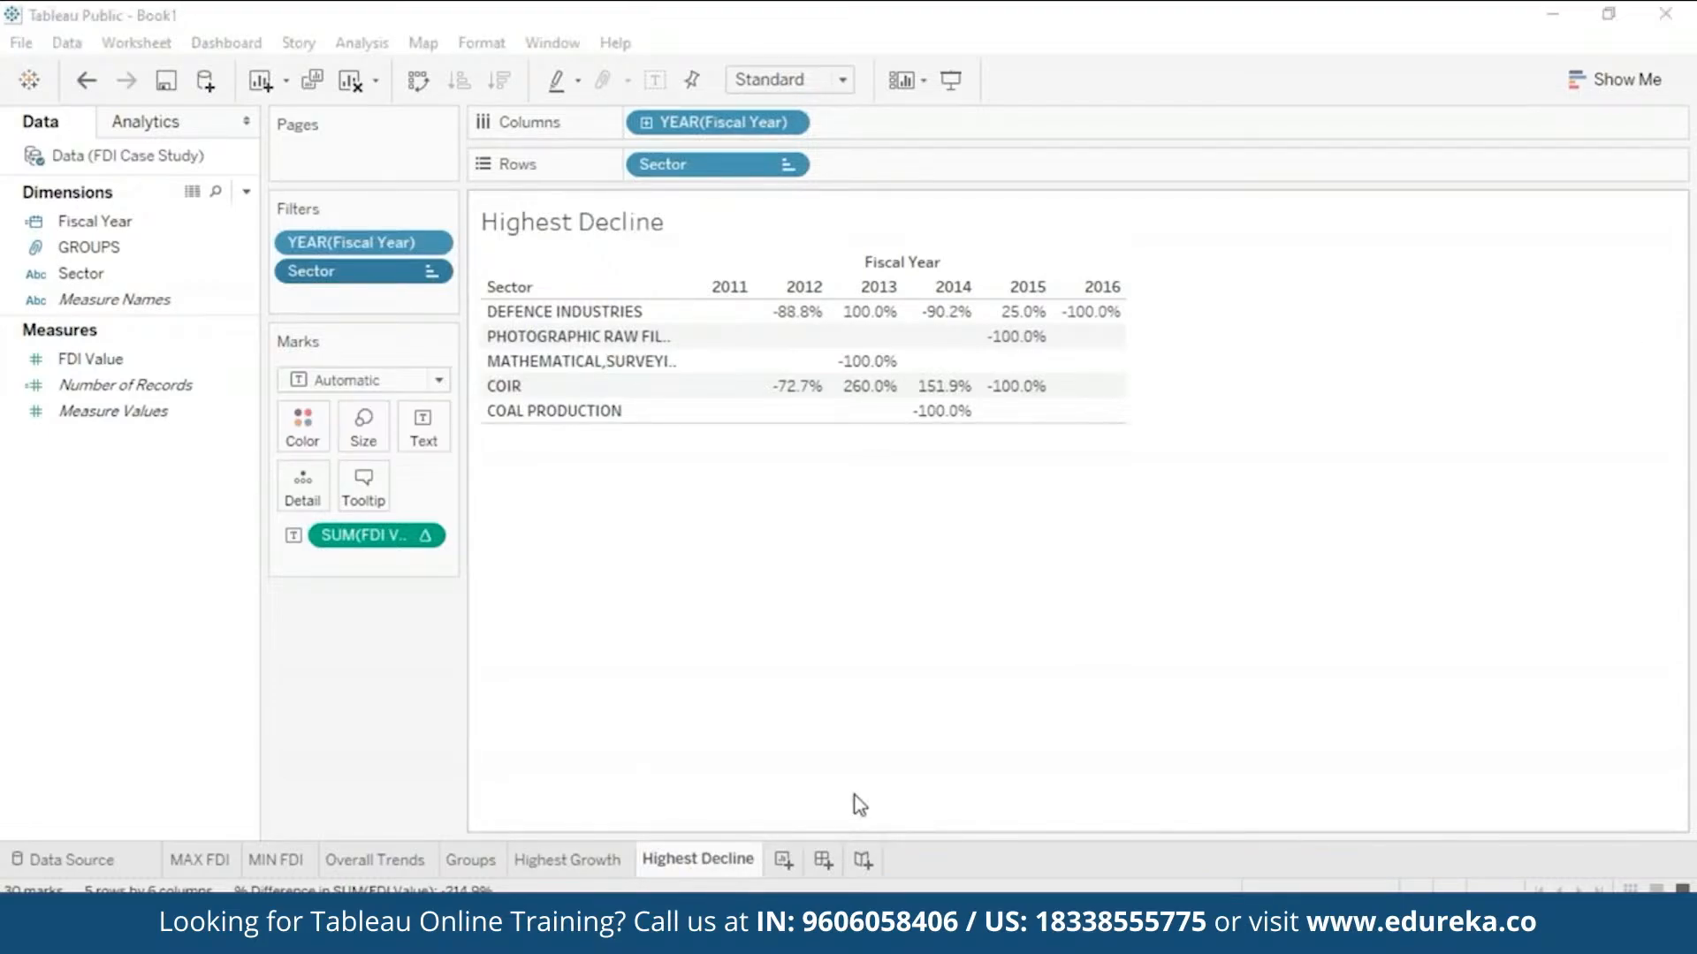
# - Add new blank worksheets Sheet 7 and Sheet 8
pyautogui.click(781, 866)
pyautogui.click(783, 864)
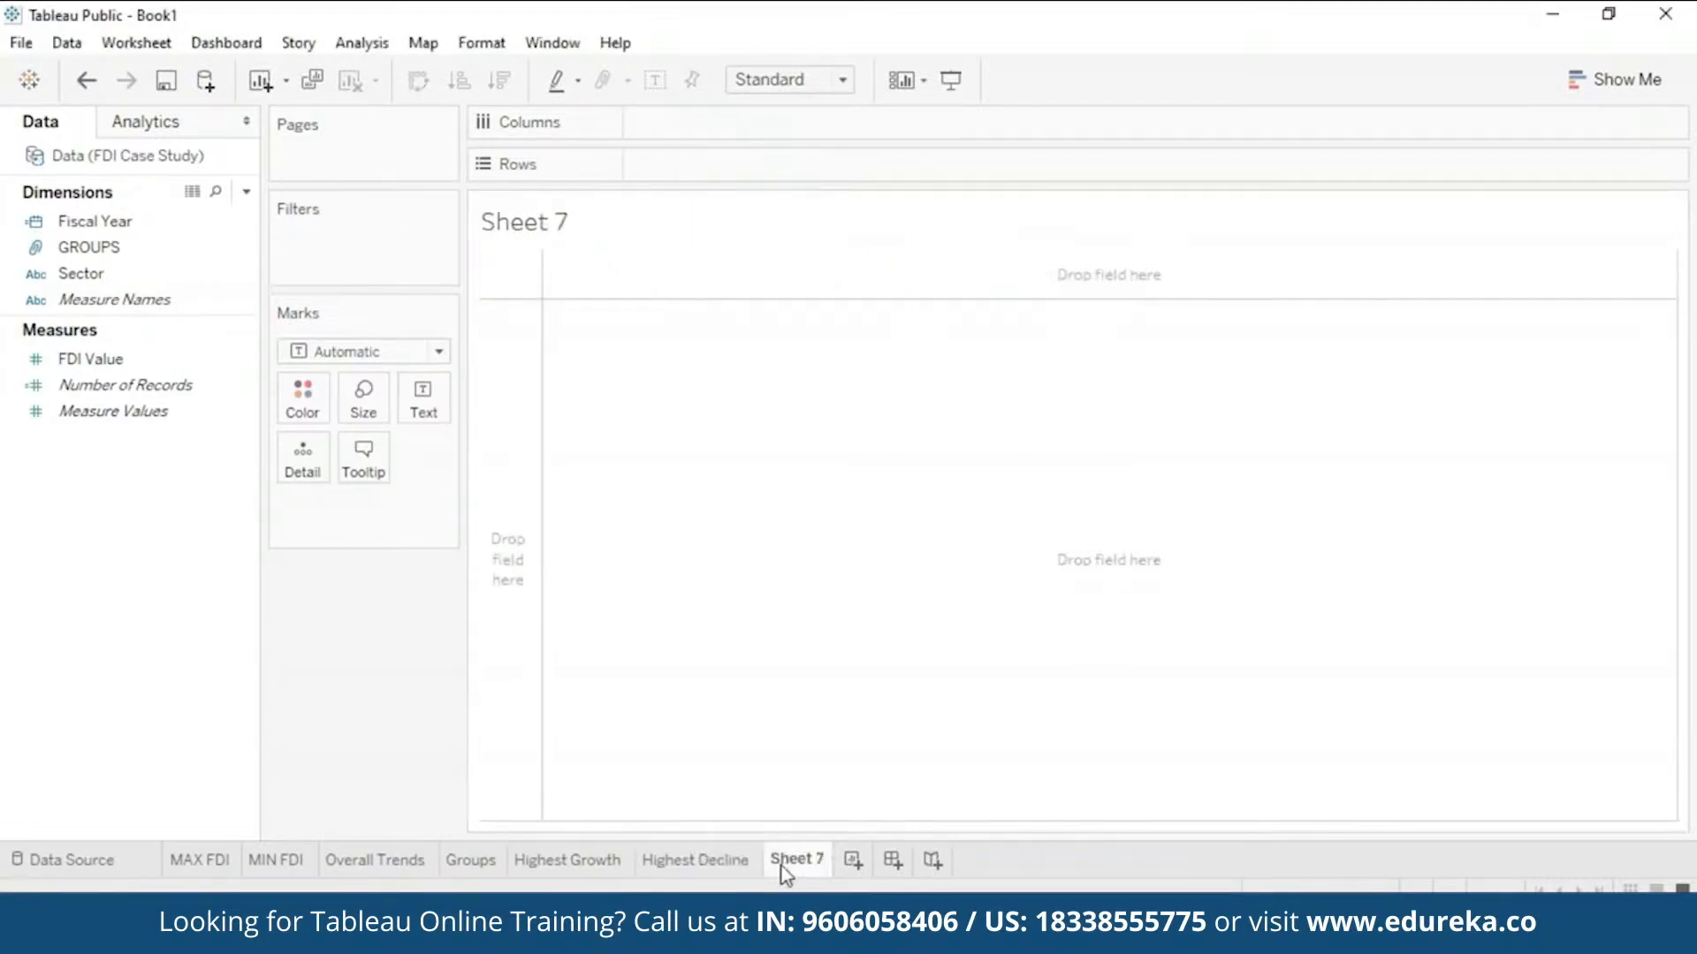
pyautogui.rightClick(781, 866)
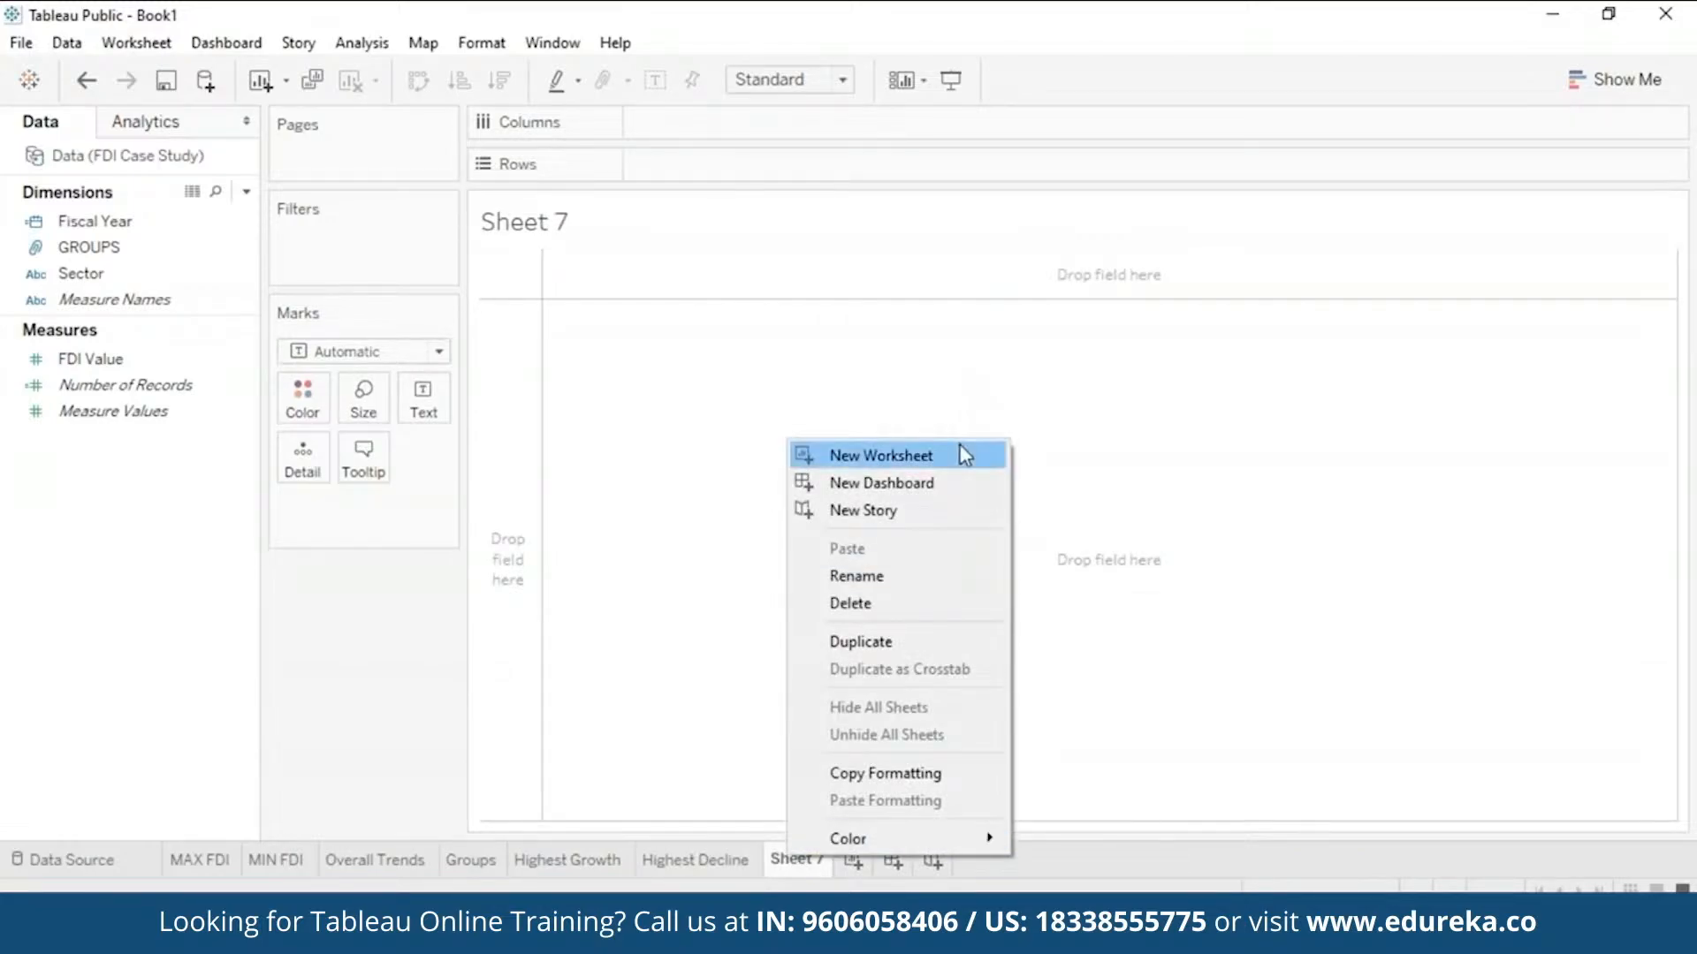
pyautogui.click(959, 447)
# - Rename Sheet 7 to 'Variation' and display the Show Me chart suggestions
pyautogui.rightClick(800, 861)
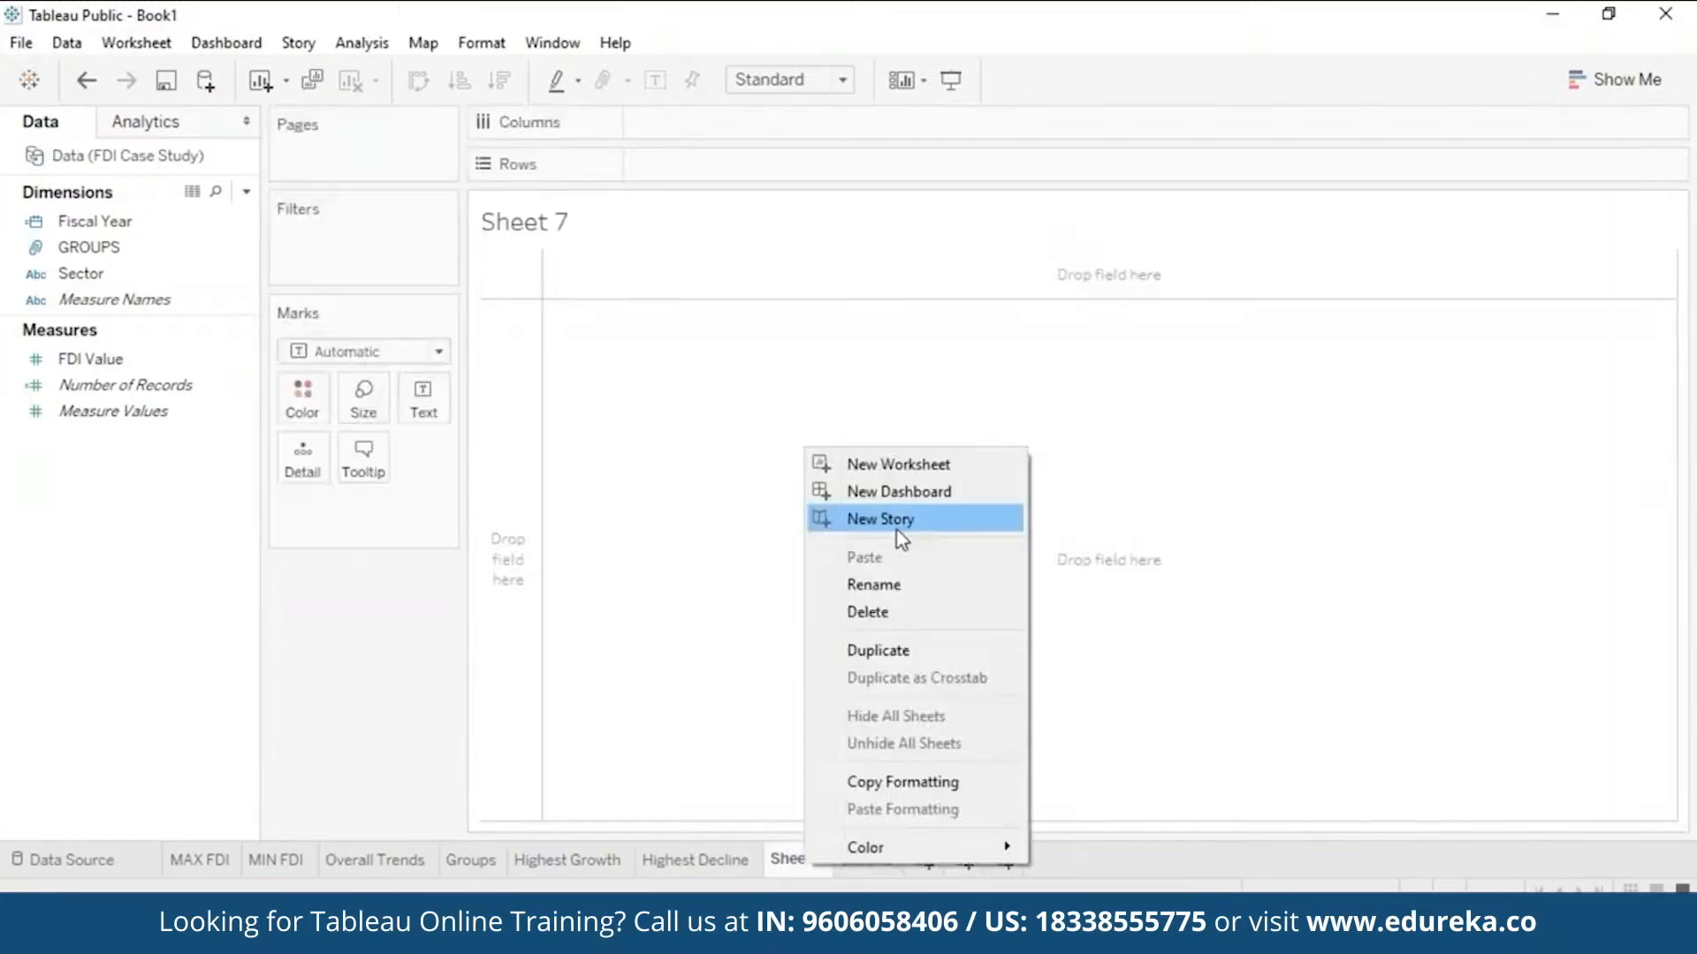
pyautogui.click(896, 583)
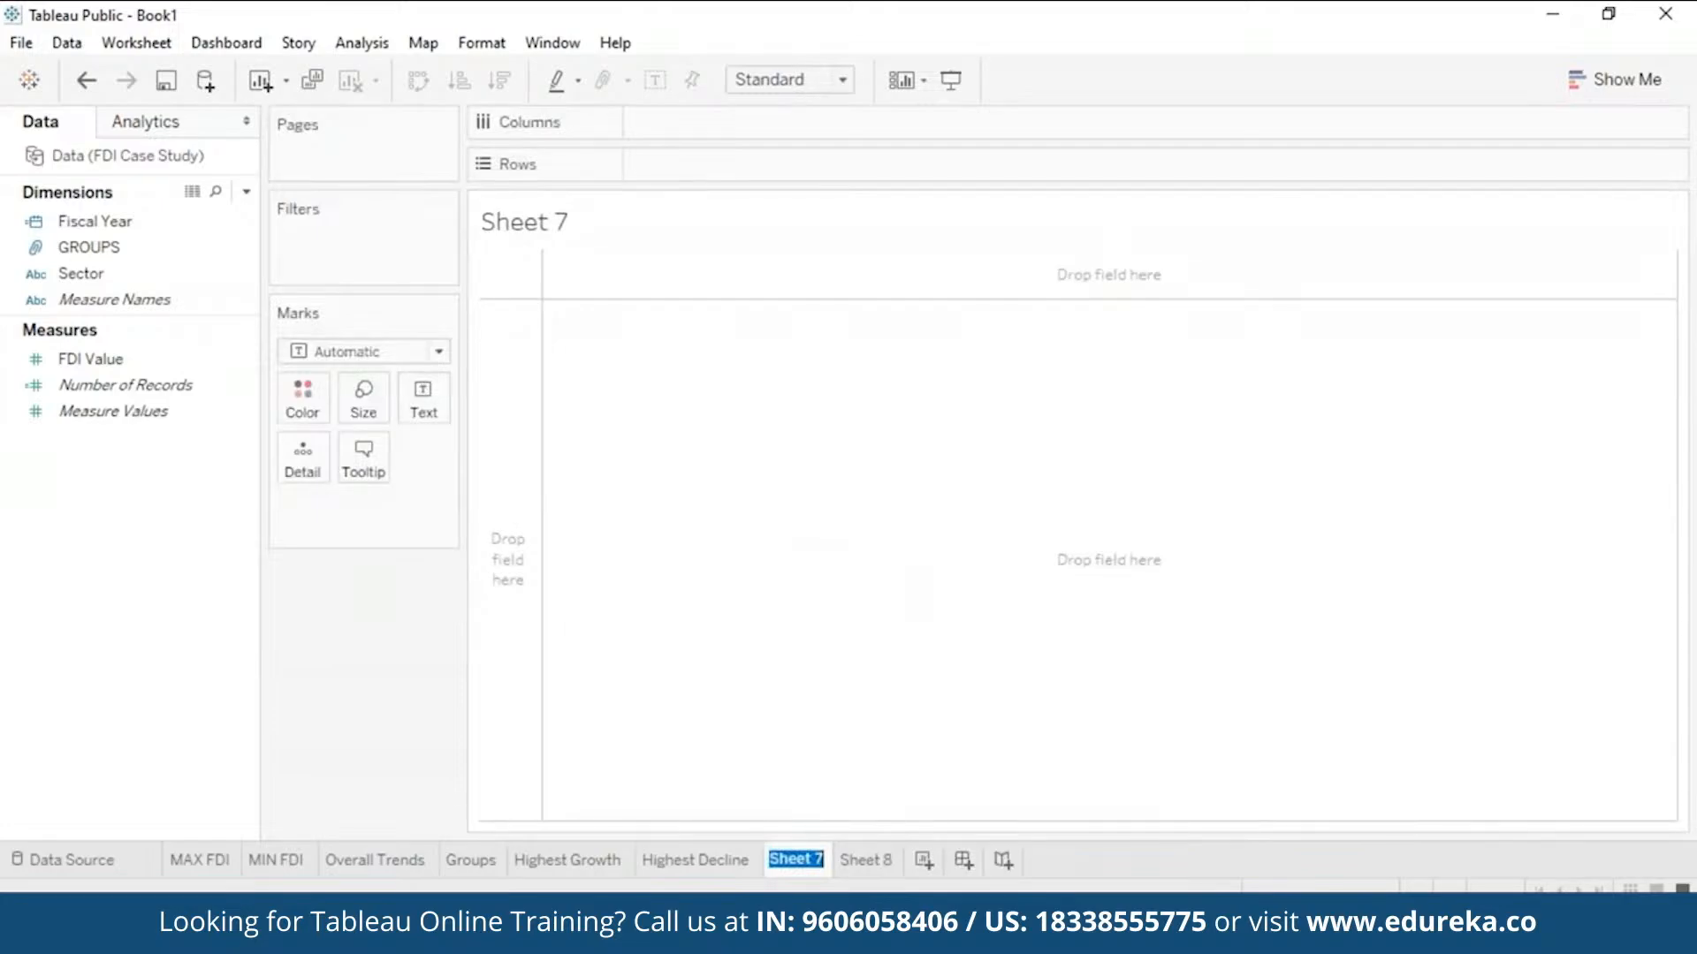
pyautogui.press('BackSpace')
pyautogui.write('Variation')
pyautogui.press('Return')
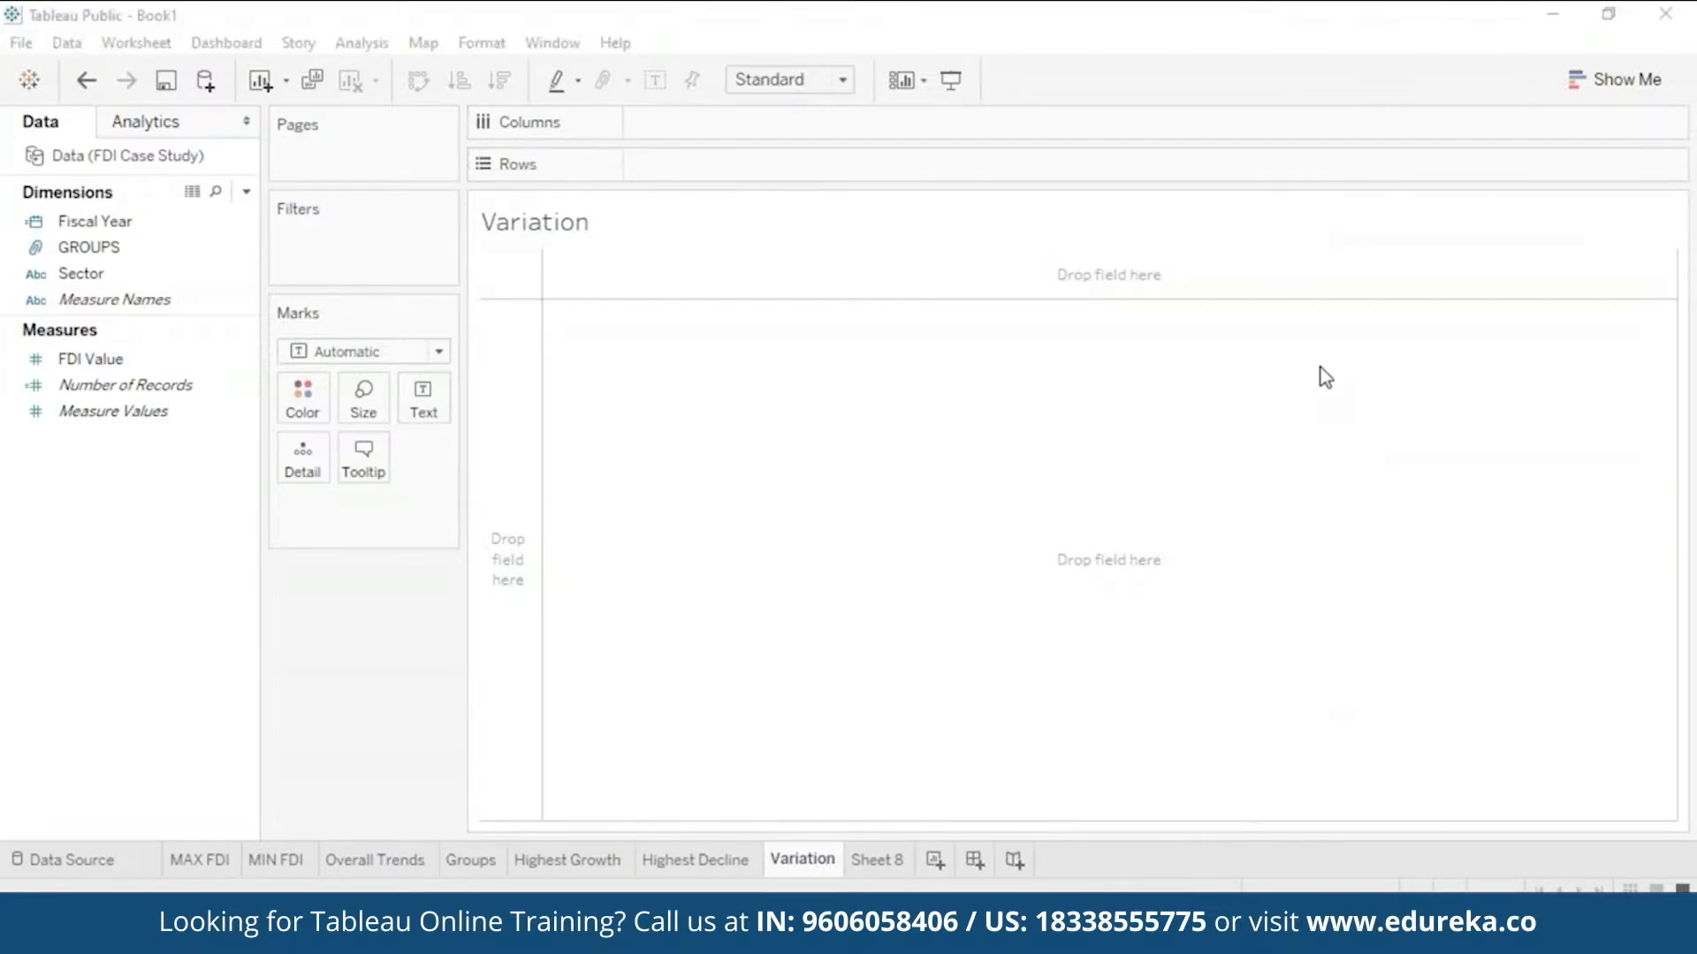
pyautogui.click(1597, 81)
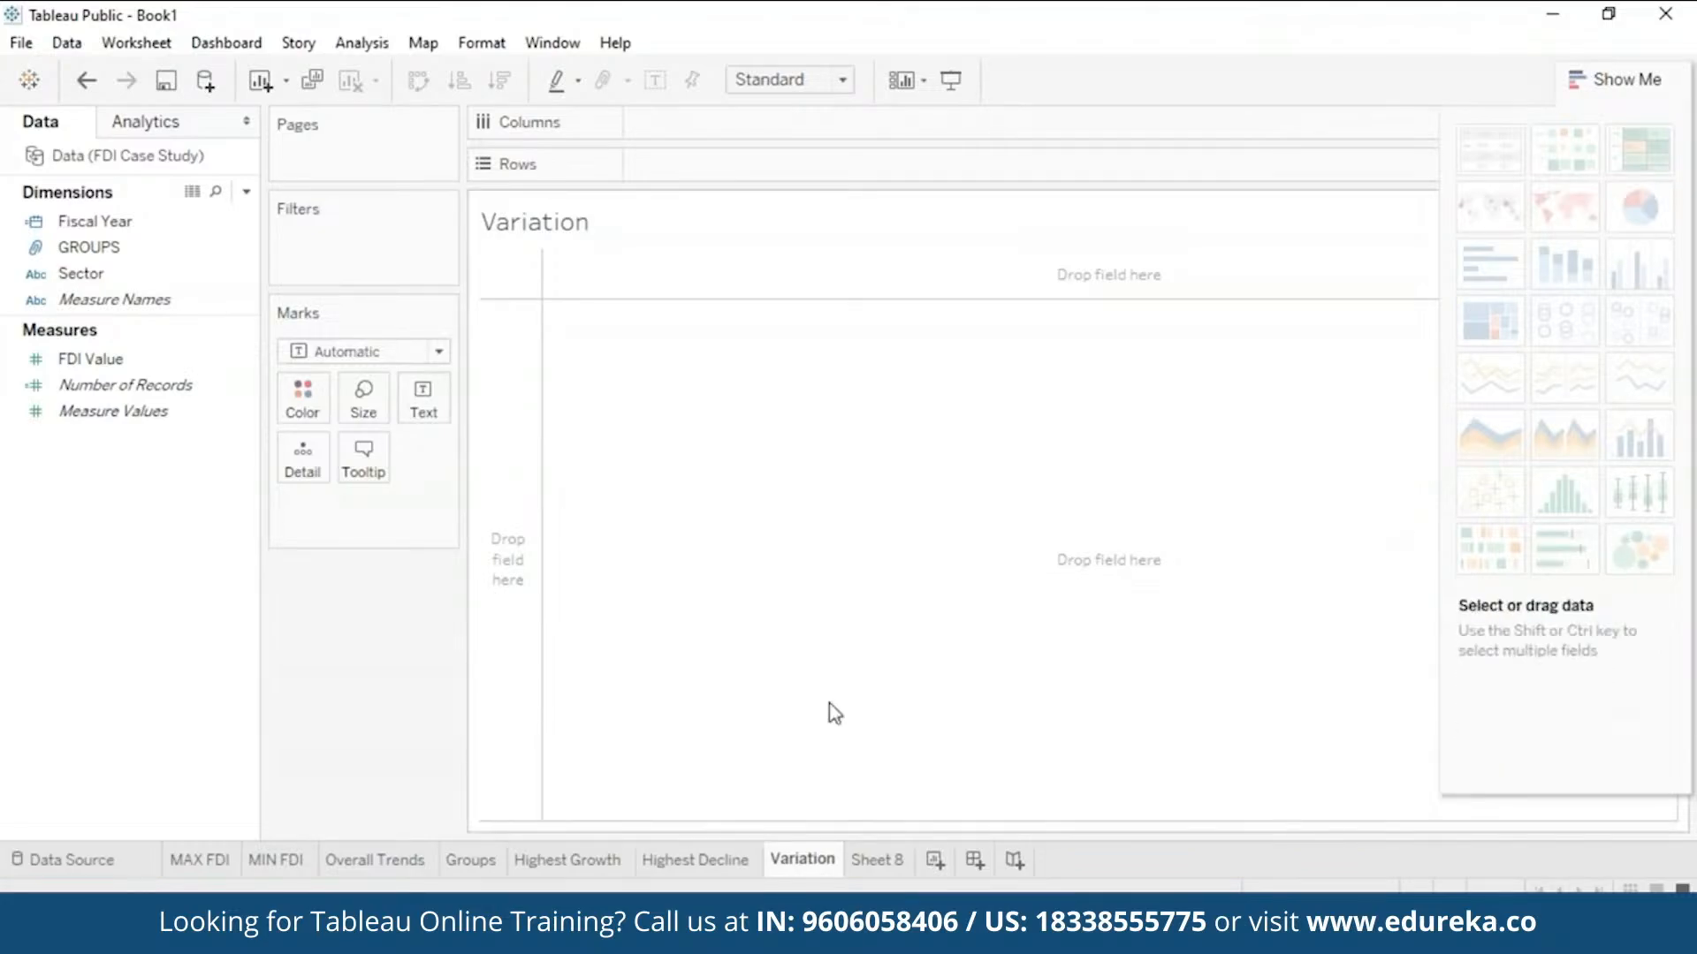
# - Plot Sector on Columns and FDI Value on Rows as a box-and-whisker chart with Aggregate Measures off
pyautogui.click(184, 280)
pyautogui.moveTo(185, 281); pyautogui.dragTo(757, 131)
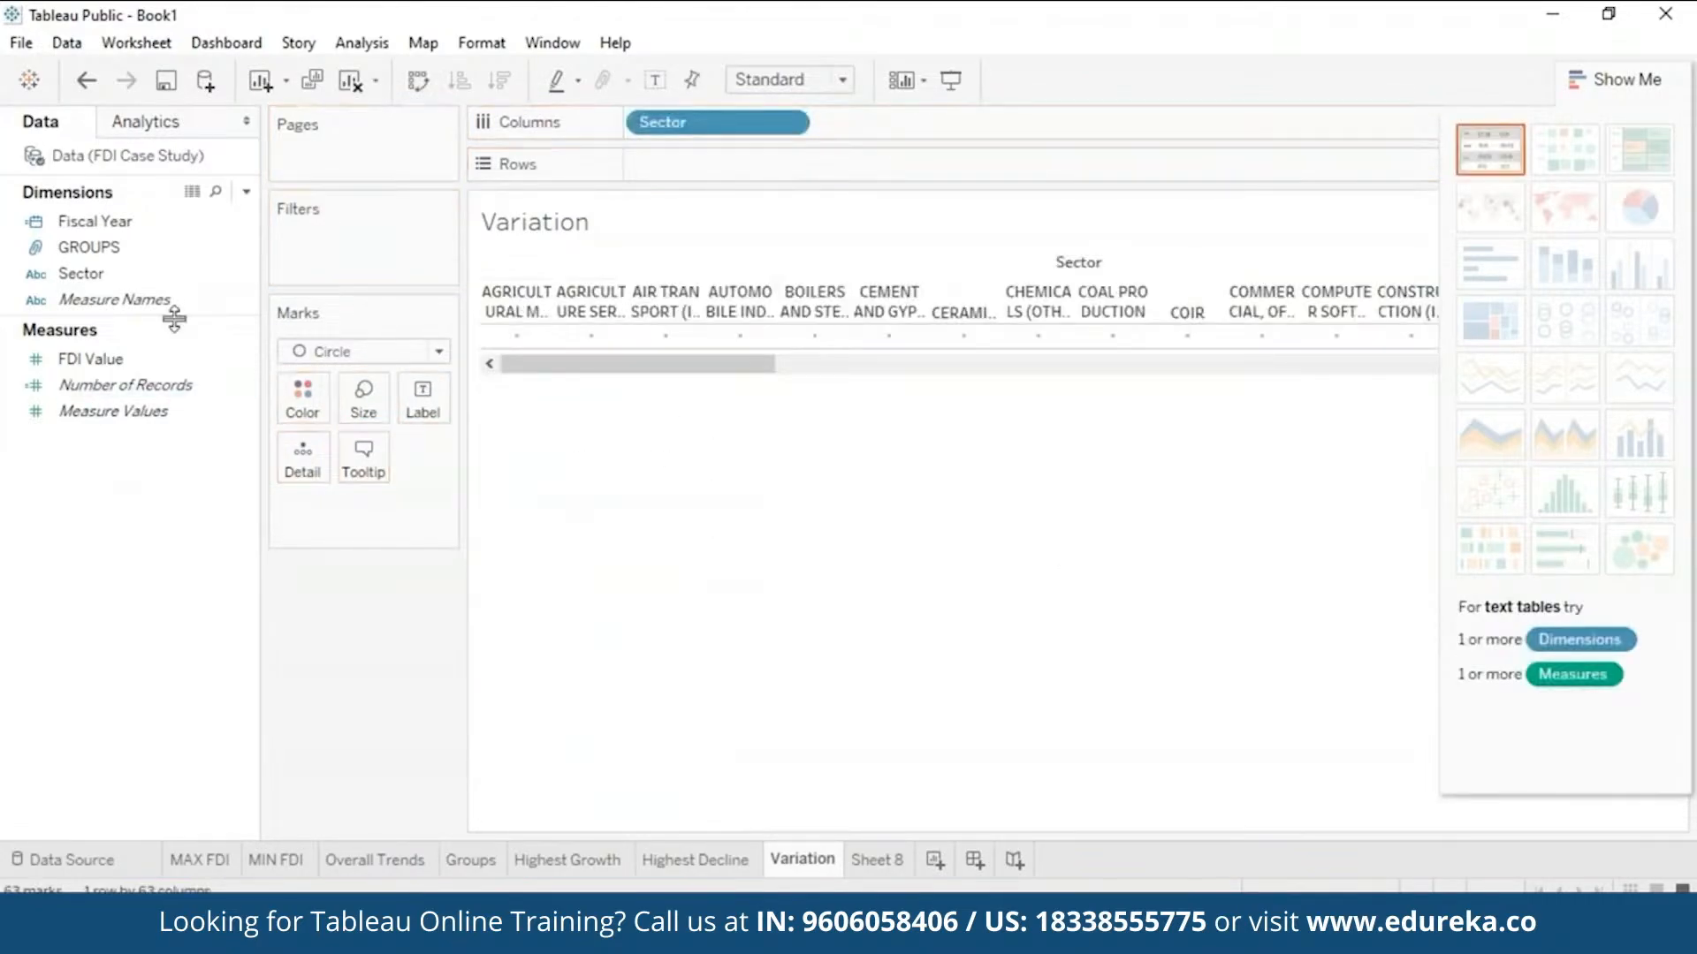
pyautogui.moveTo(138, 362); pyautogui.dragTo(793, 201)
pyautogui.moveTo(106, 361); pyautogui.dragTo(692, 161)
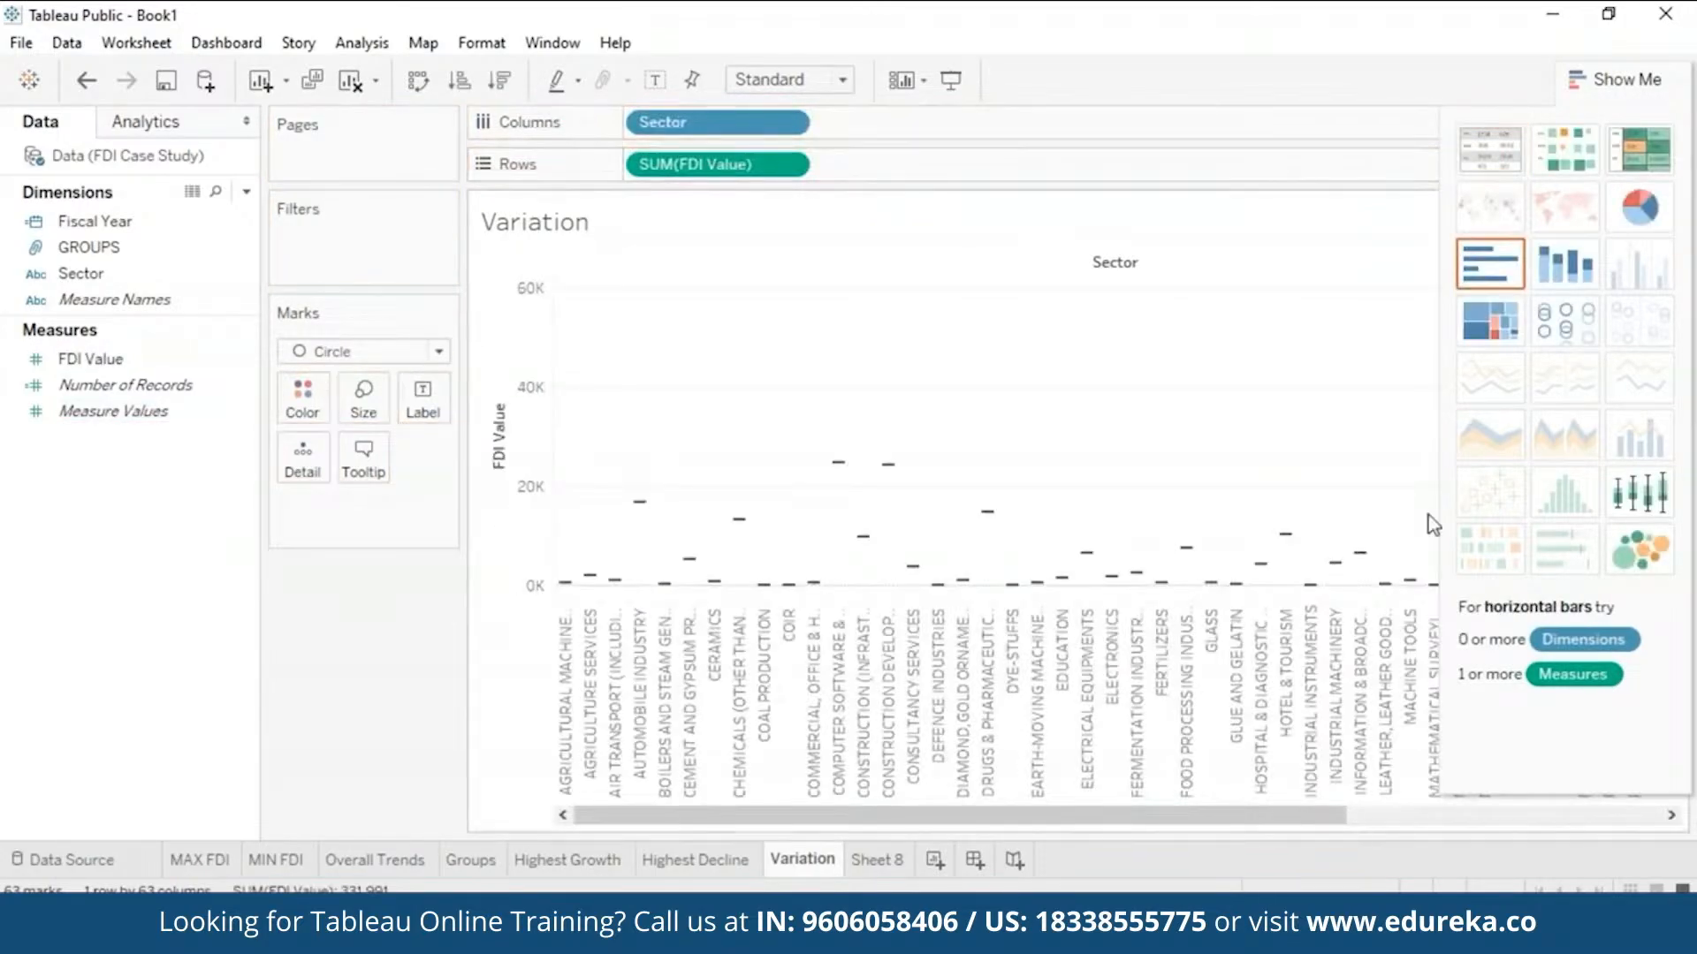
pyautogui.click(1639, 504)
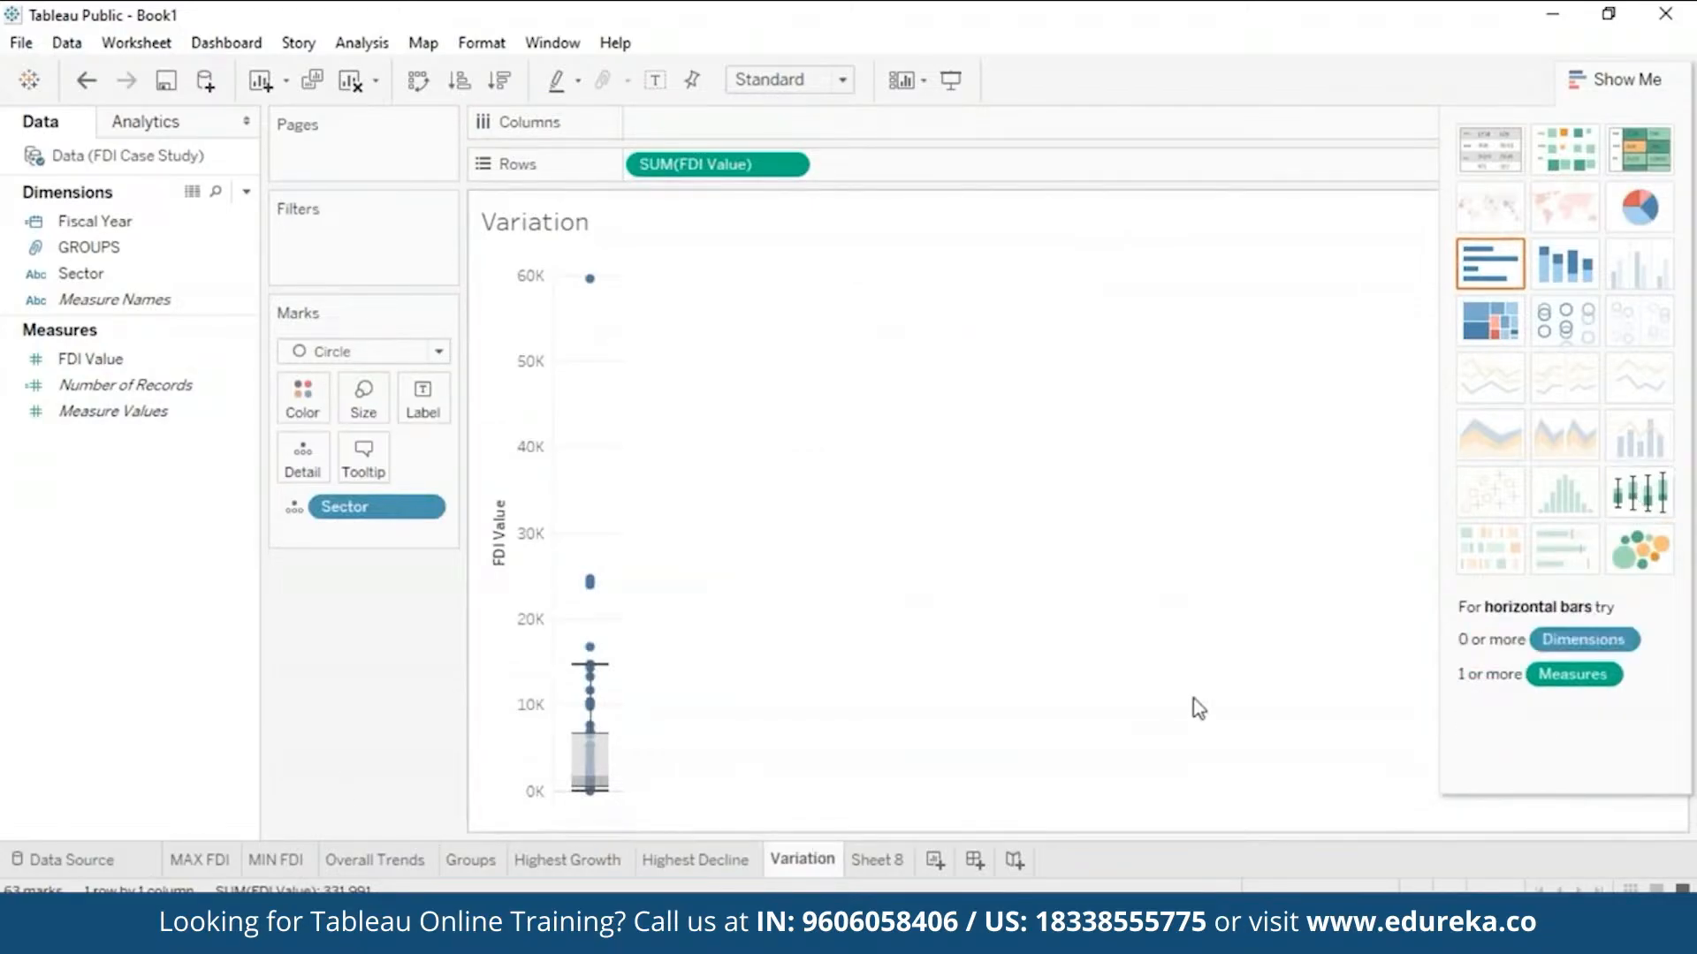
pyautogui.click(364, 44)
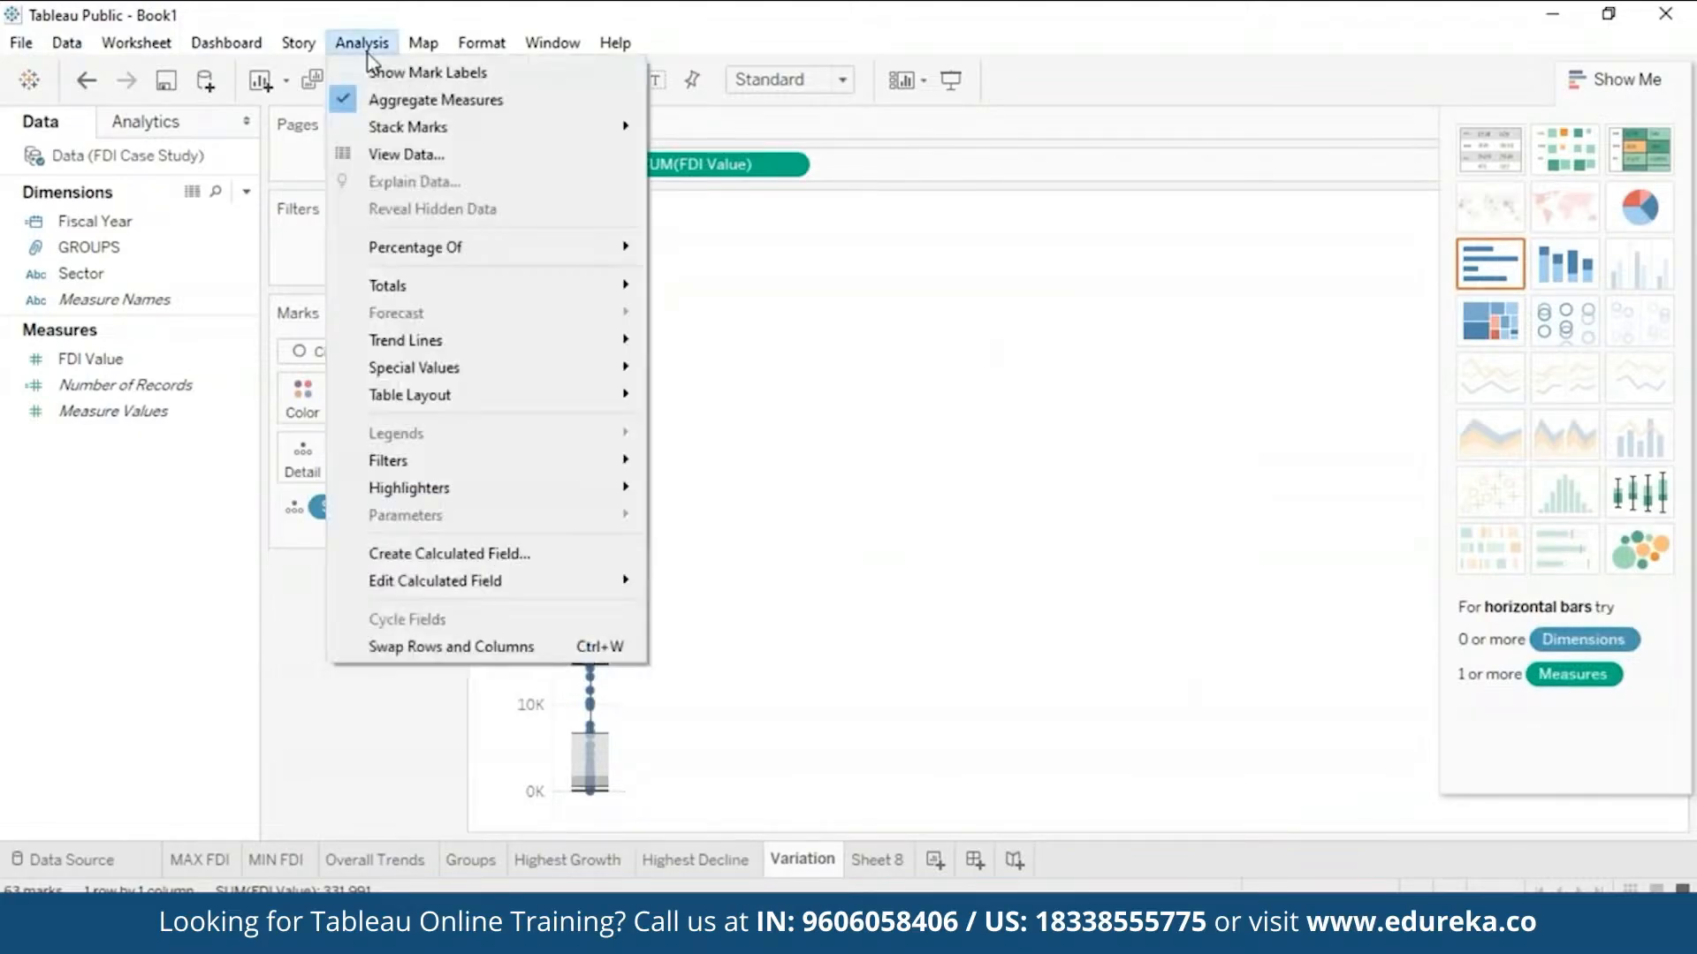
pyautogui.click(351, 101)
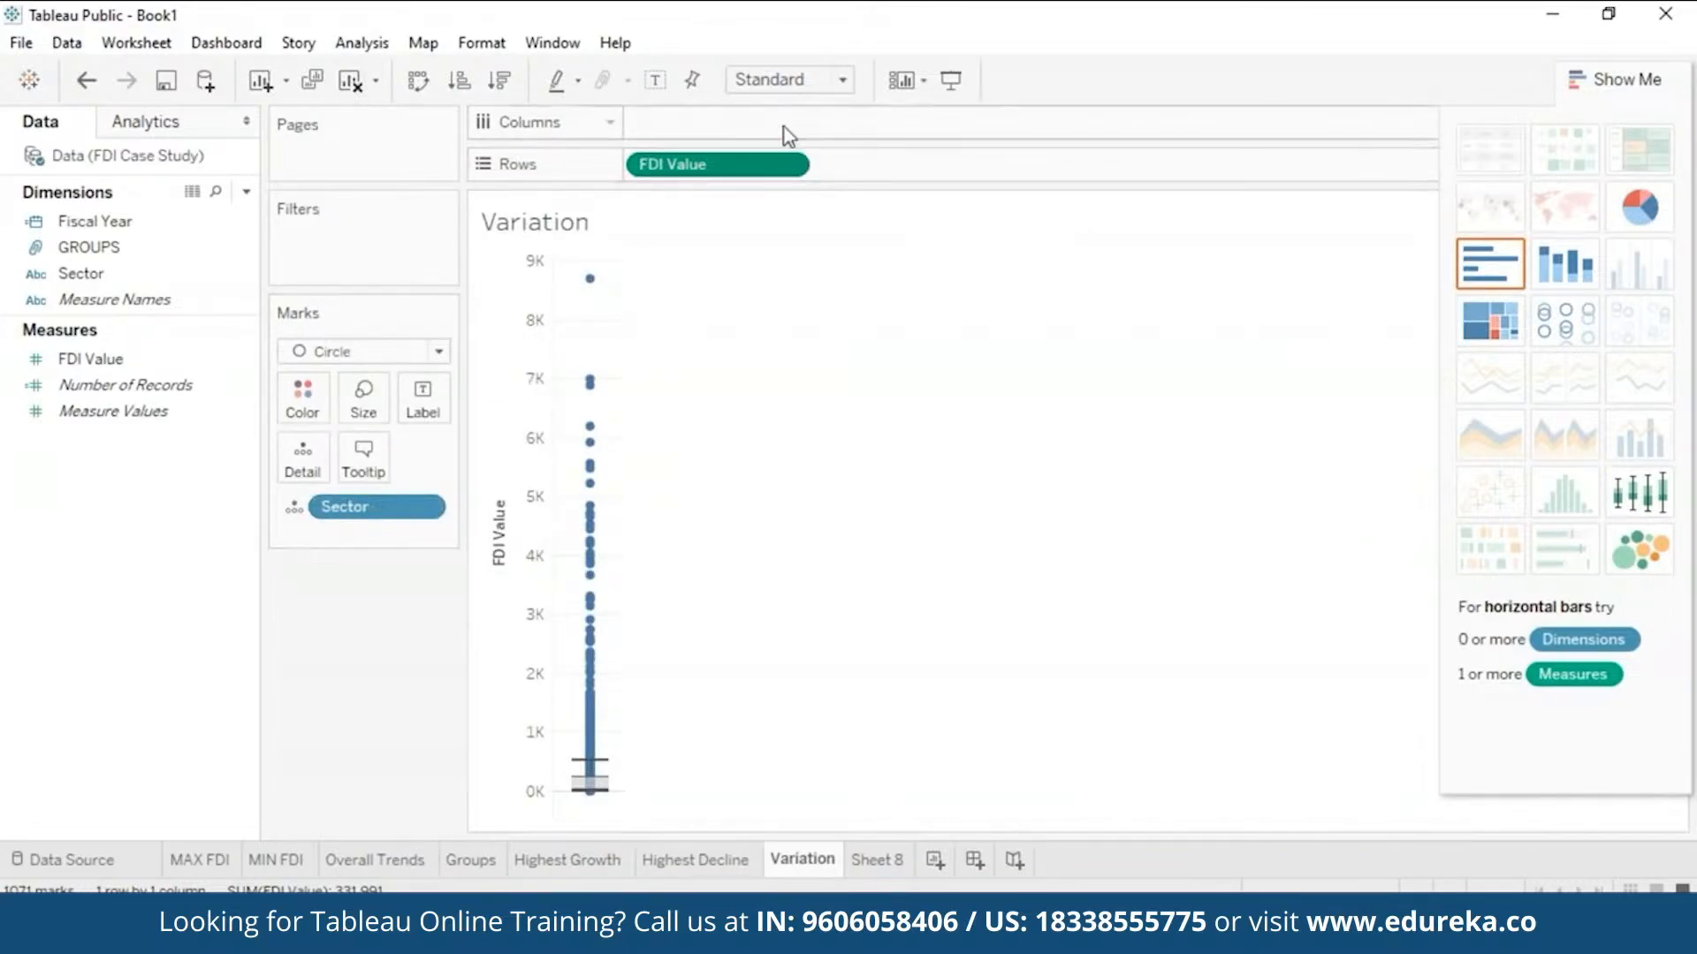
# - Swap axes so each sector has a vertical FDI Value box plot, sorted descending, led by Services Sector
pyautogui.moveTo(758, 166); pyautogui.dragTo(758, 124)
pyautogui.moveTo(352, 506); pyautogui.dragTo(700, 172)
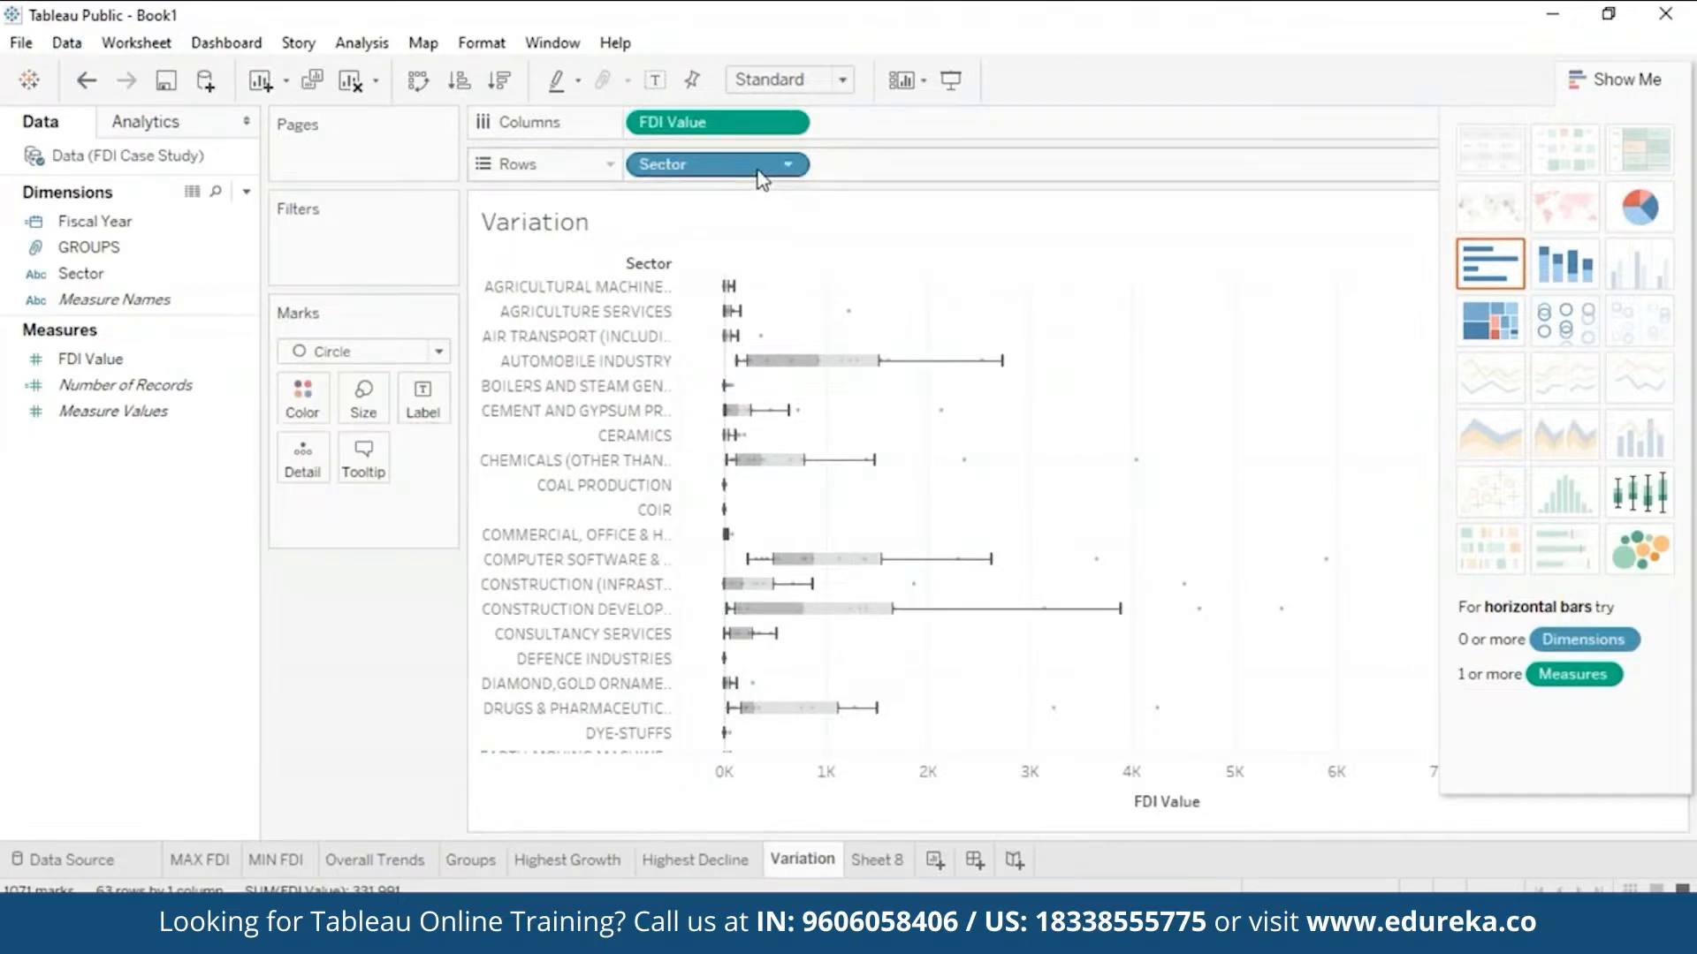
pyautogui.hotkey('ctrl', 'w')
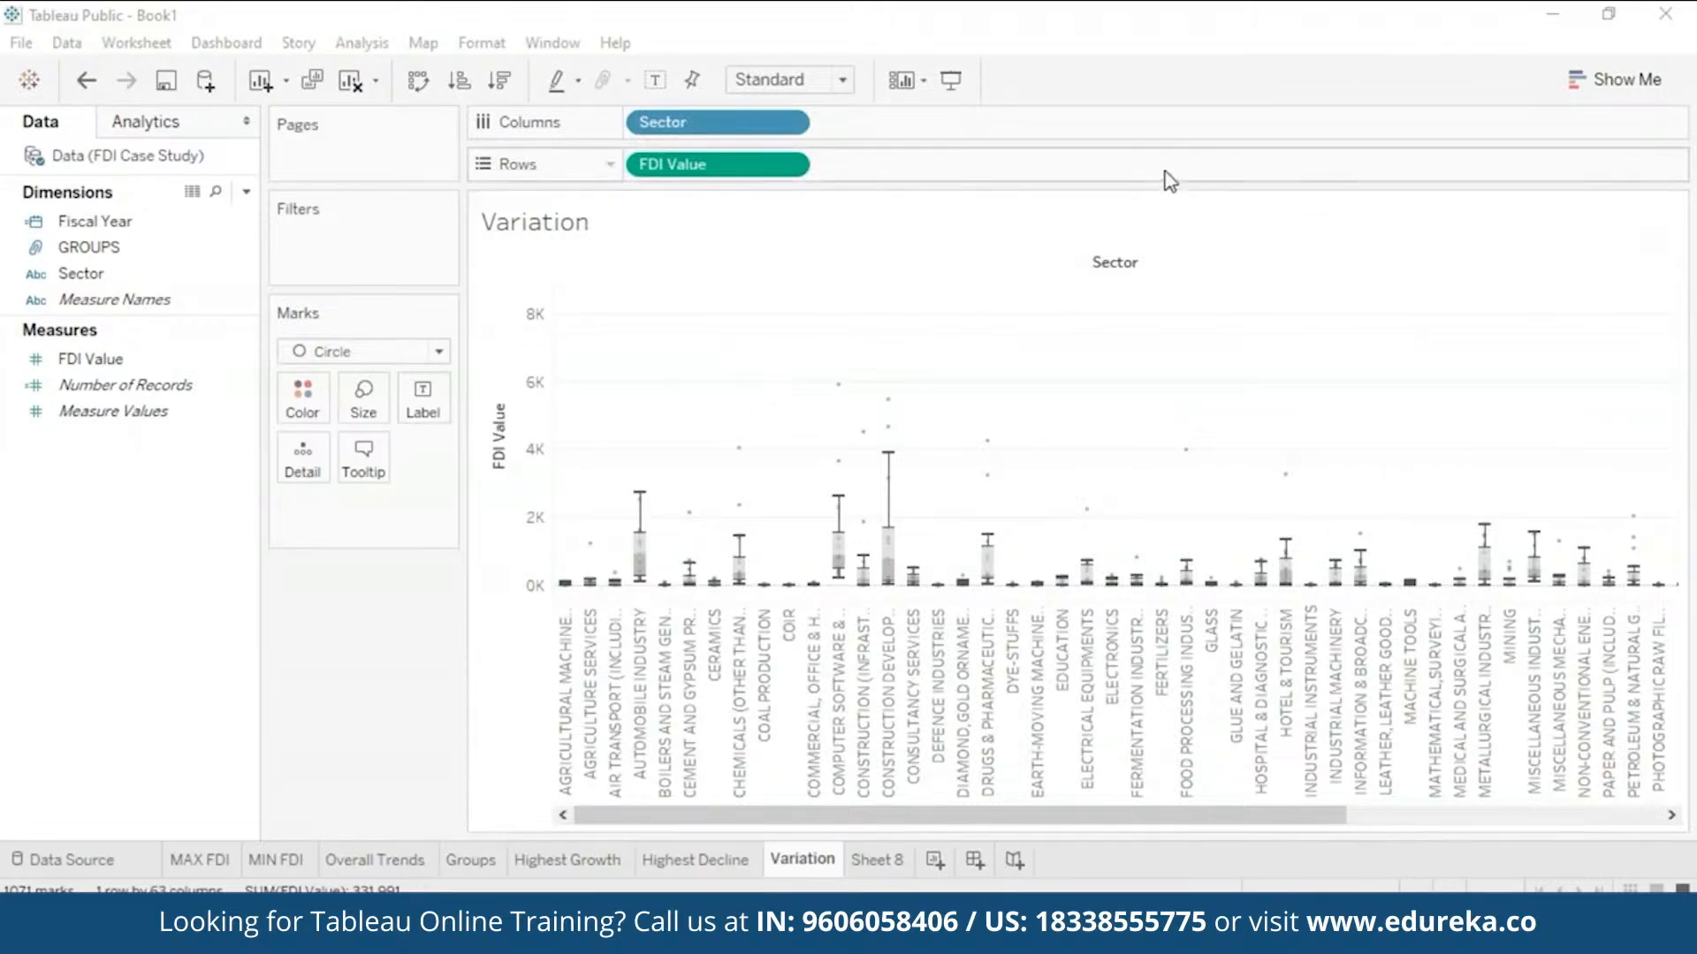
pyautogui.click(500, 82)
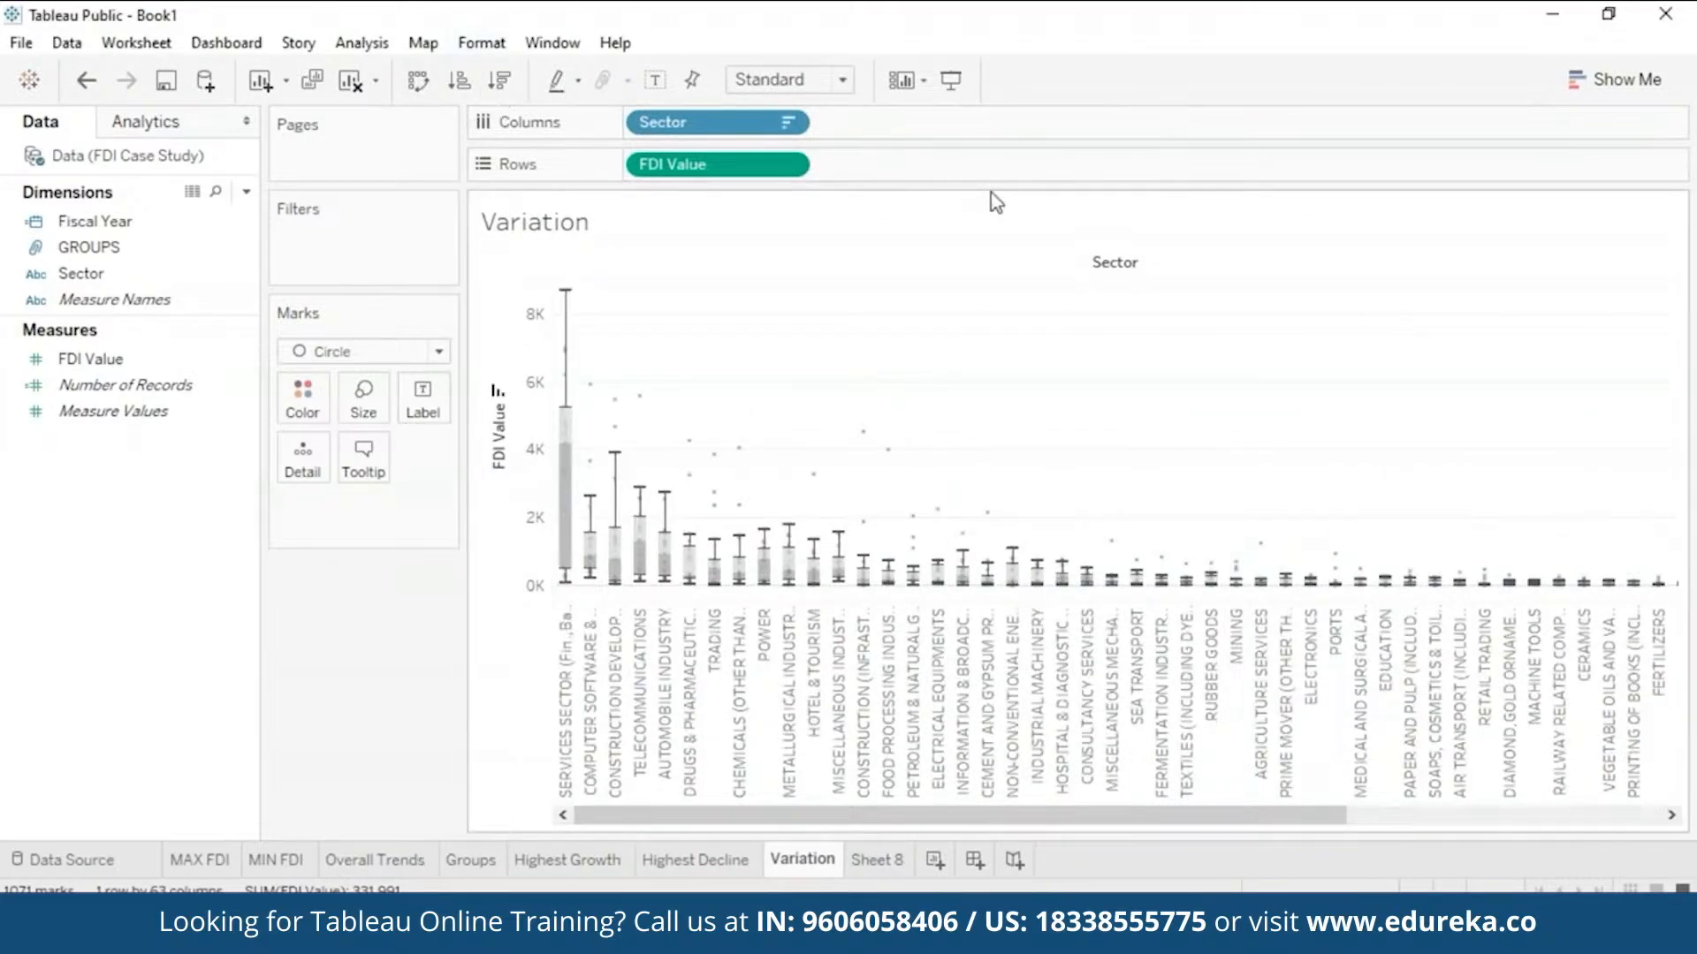
pyautogui.moveTo(562, 423)
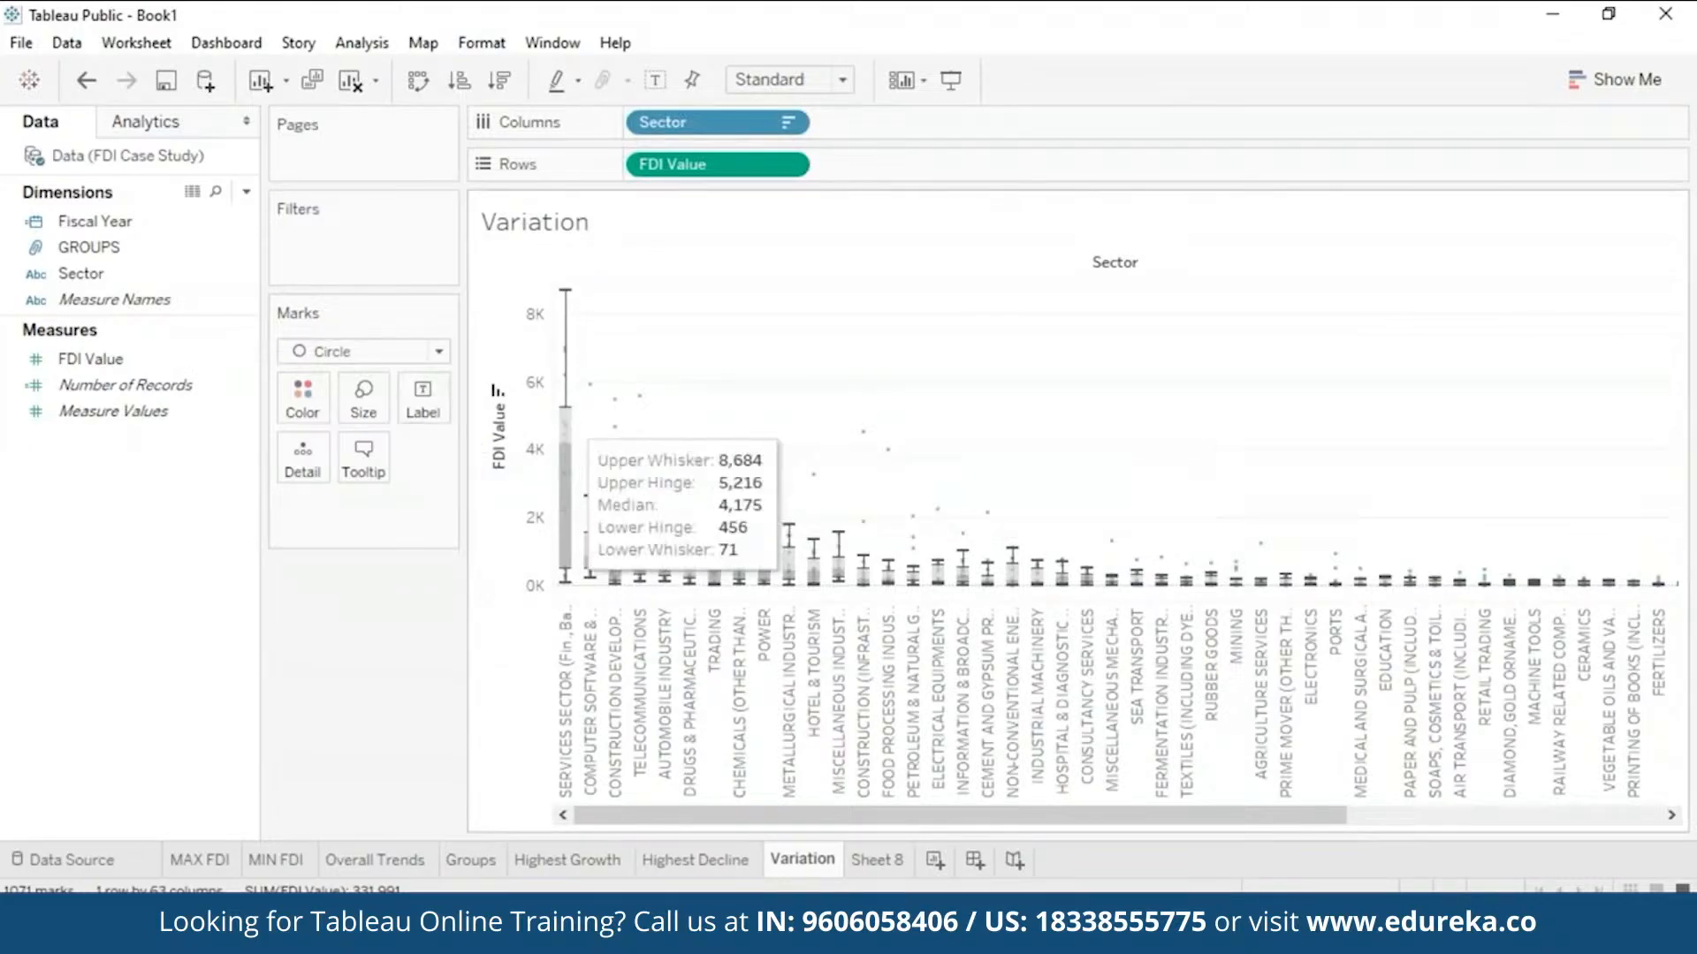
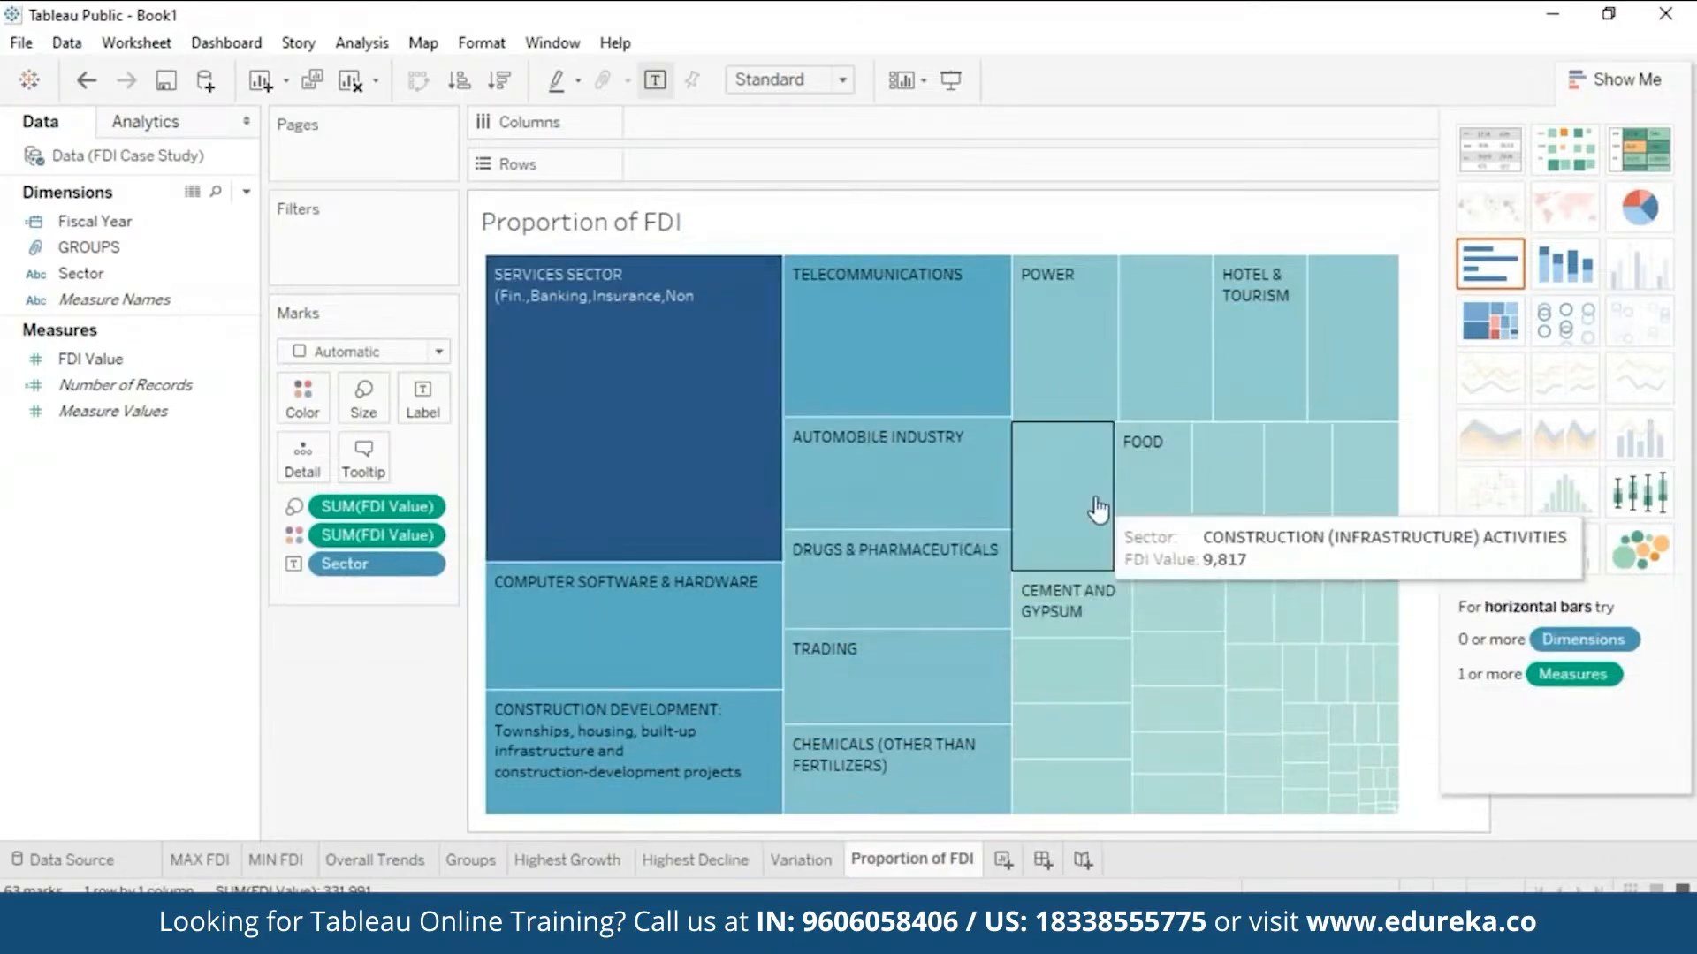
# - Drag the Fiscal Year field toward the Filters shelf to filter the treemap
pyautogui.moveTo(177, 222); pyautogui.dragTo(399, 234)
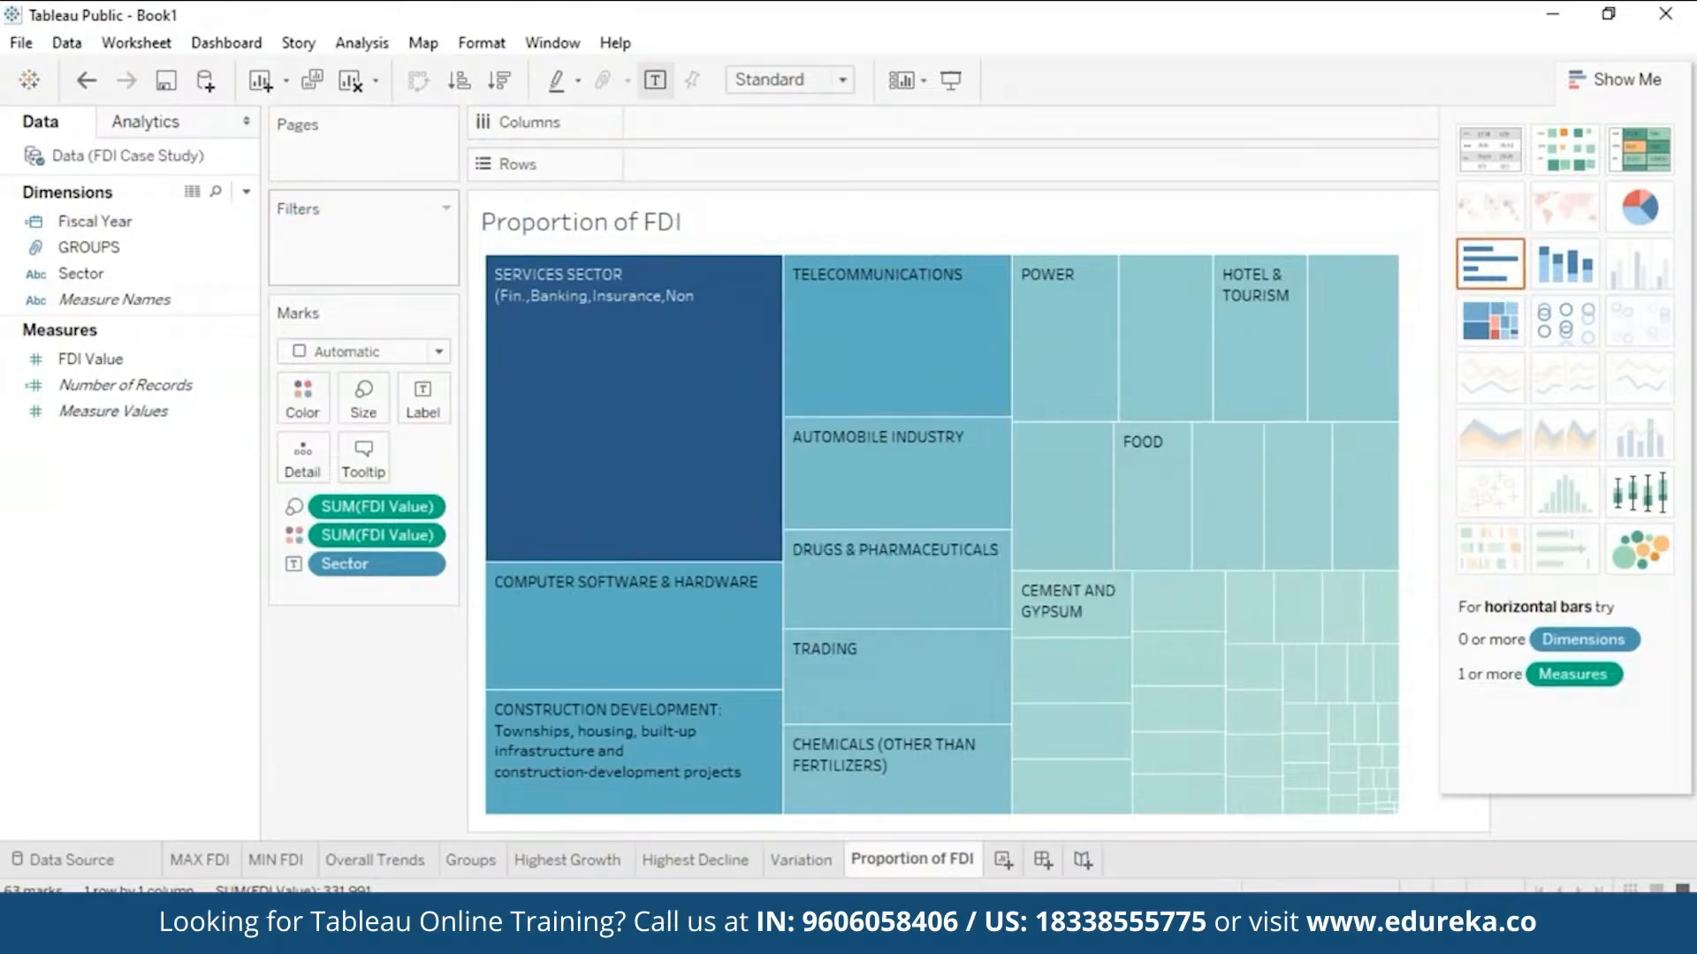
# - Show a Fiscal Year filter card on the Proportion of FDI sheet and hide Show Me
pyautogui.rightClick(246, 222)
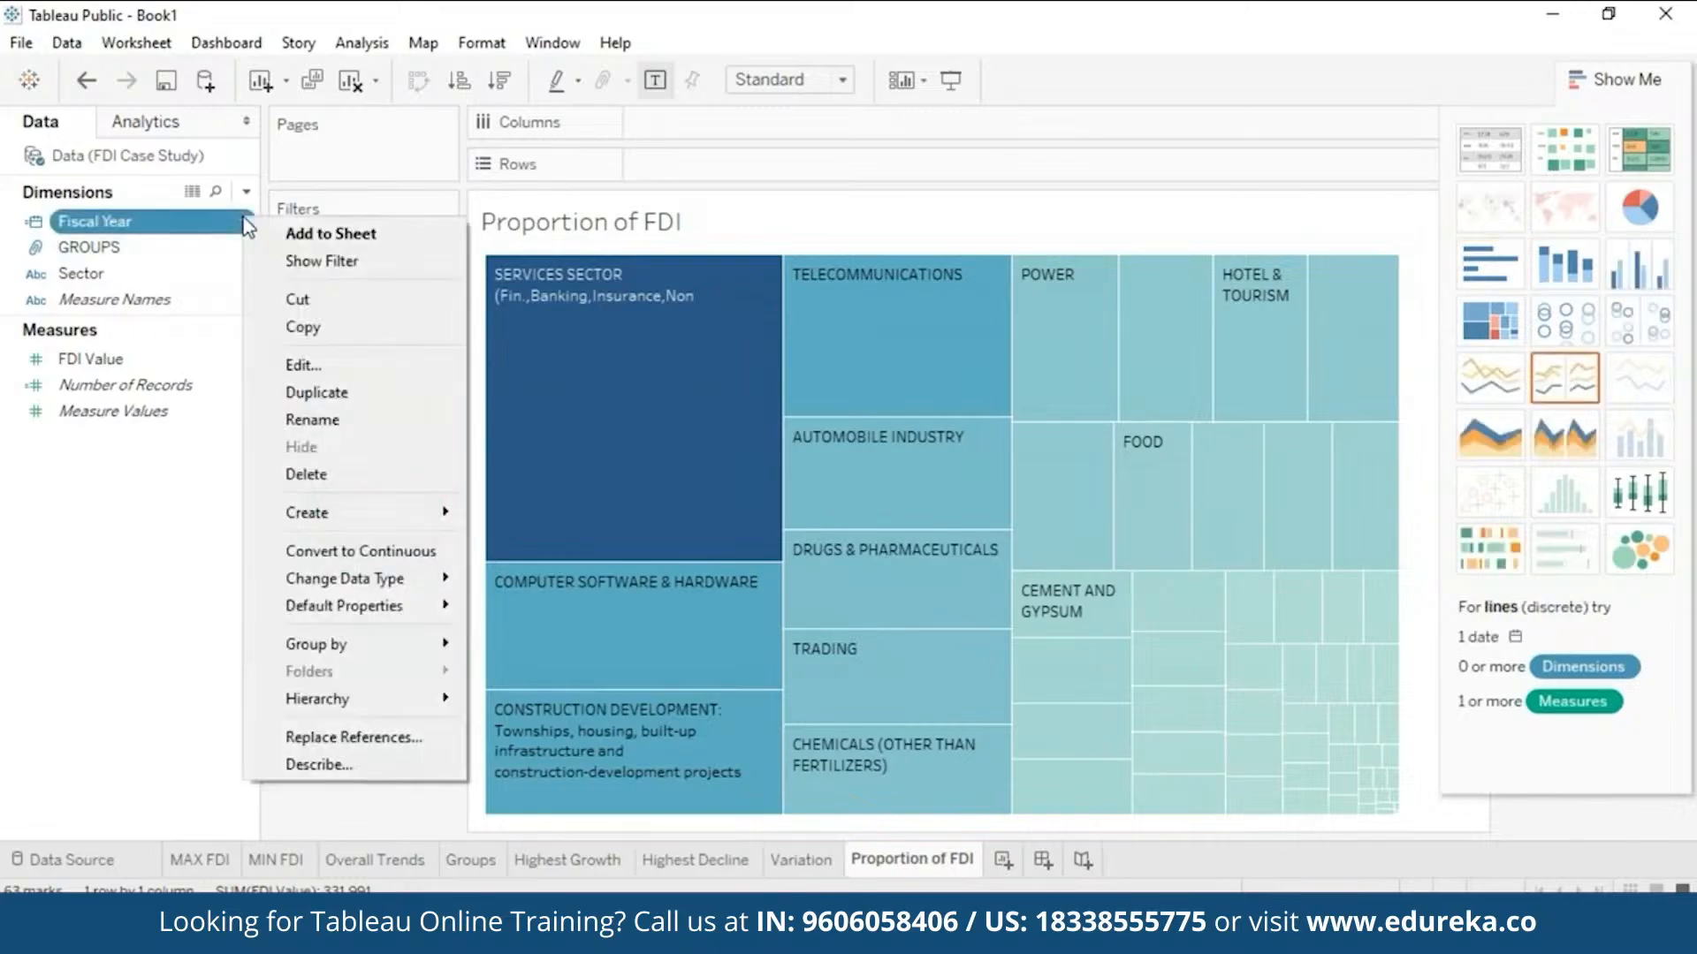
pyautogui.click(301, 260)
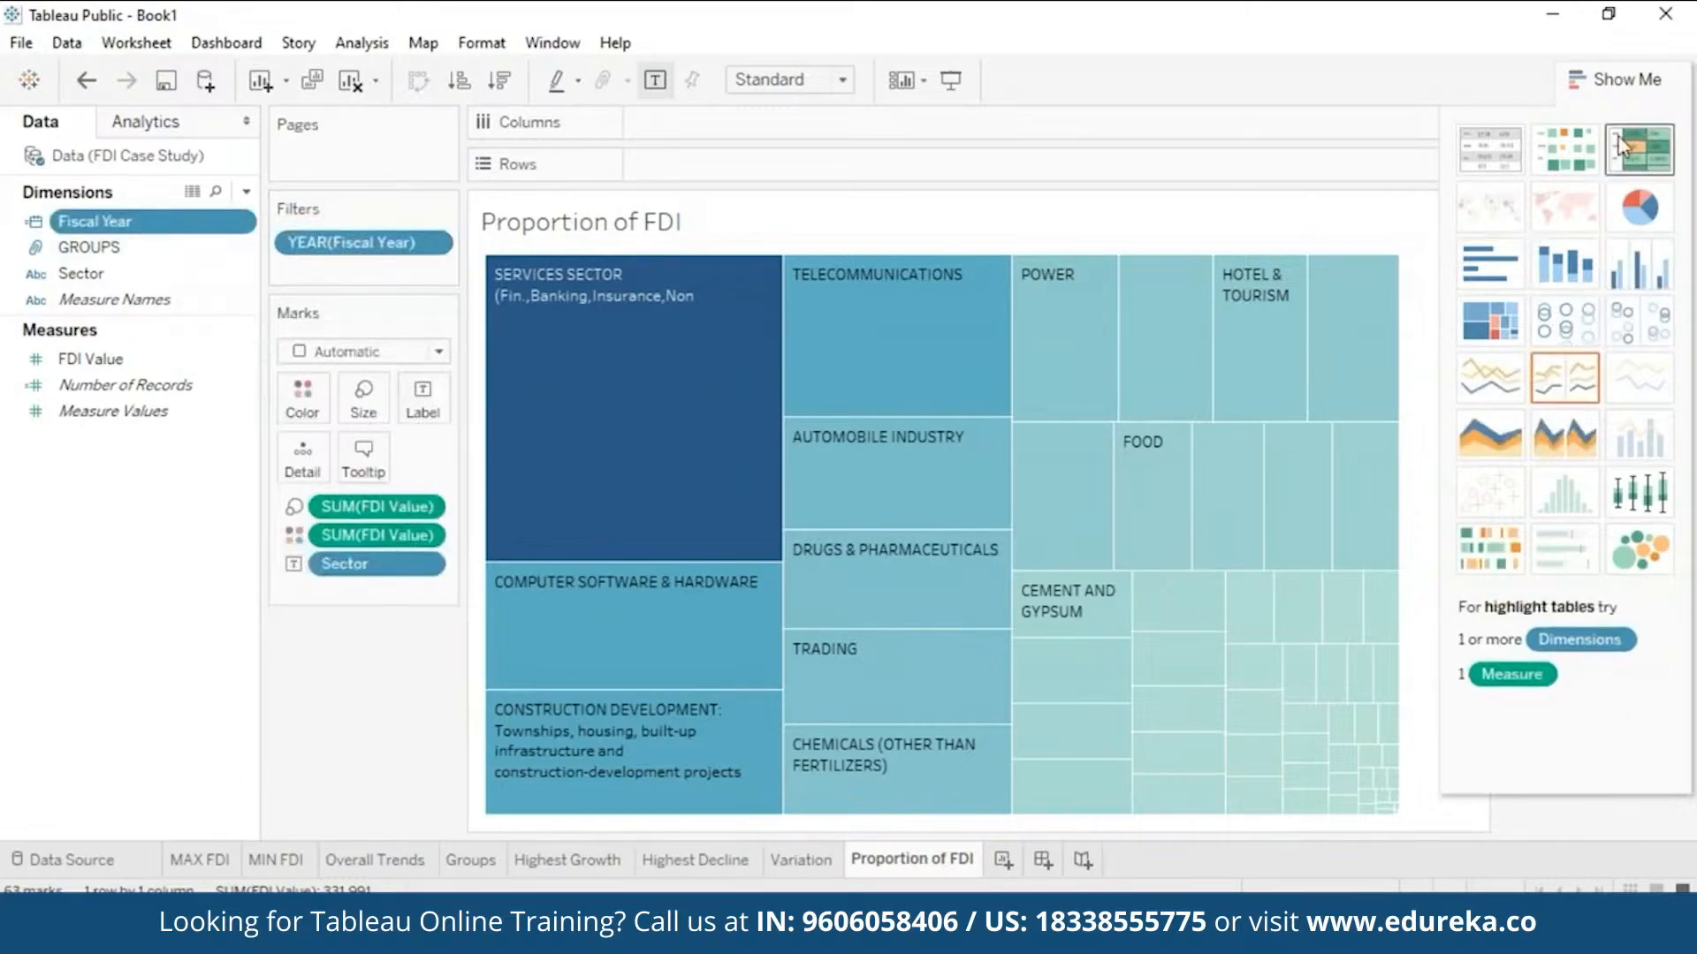
pyautogui.click(1590, 80)
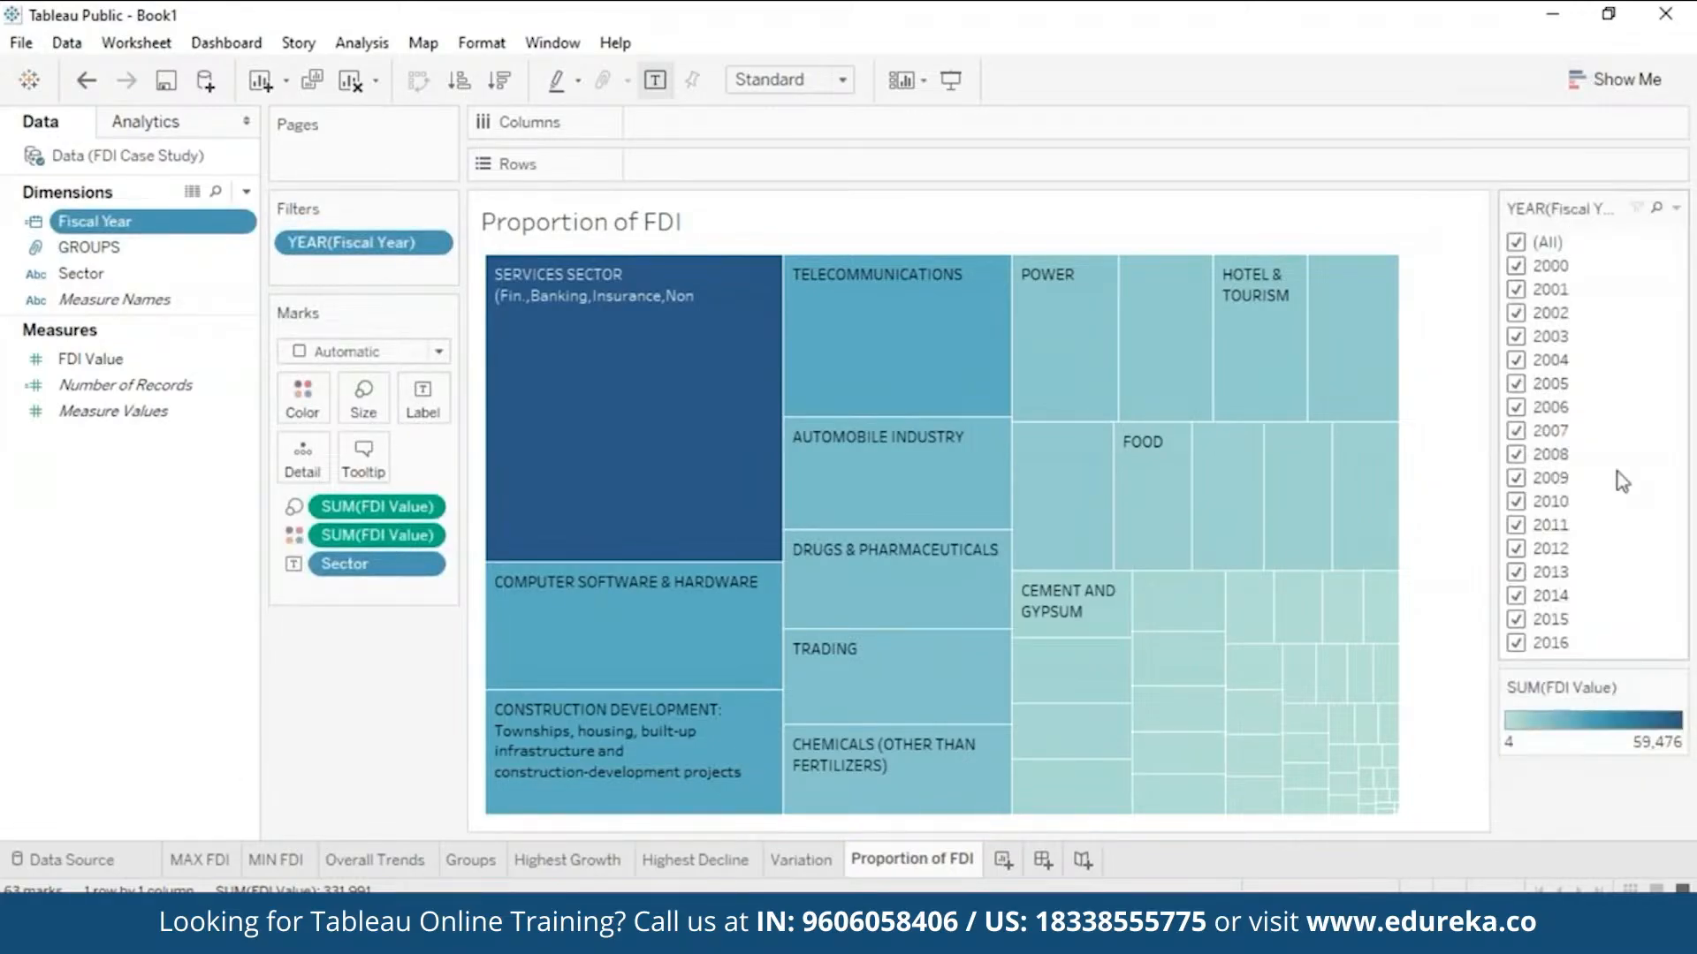
# - Try single years 2000, 2002 and 2005 in the year filter, ending with only 2016 selected
pyautogui.click(1517, 242)
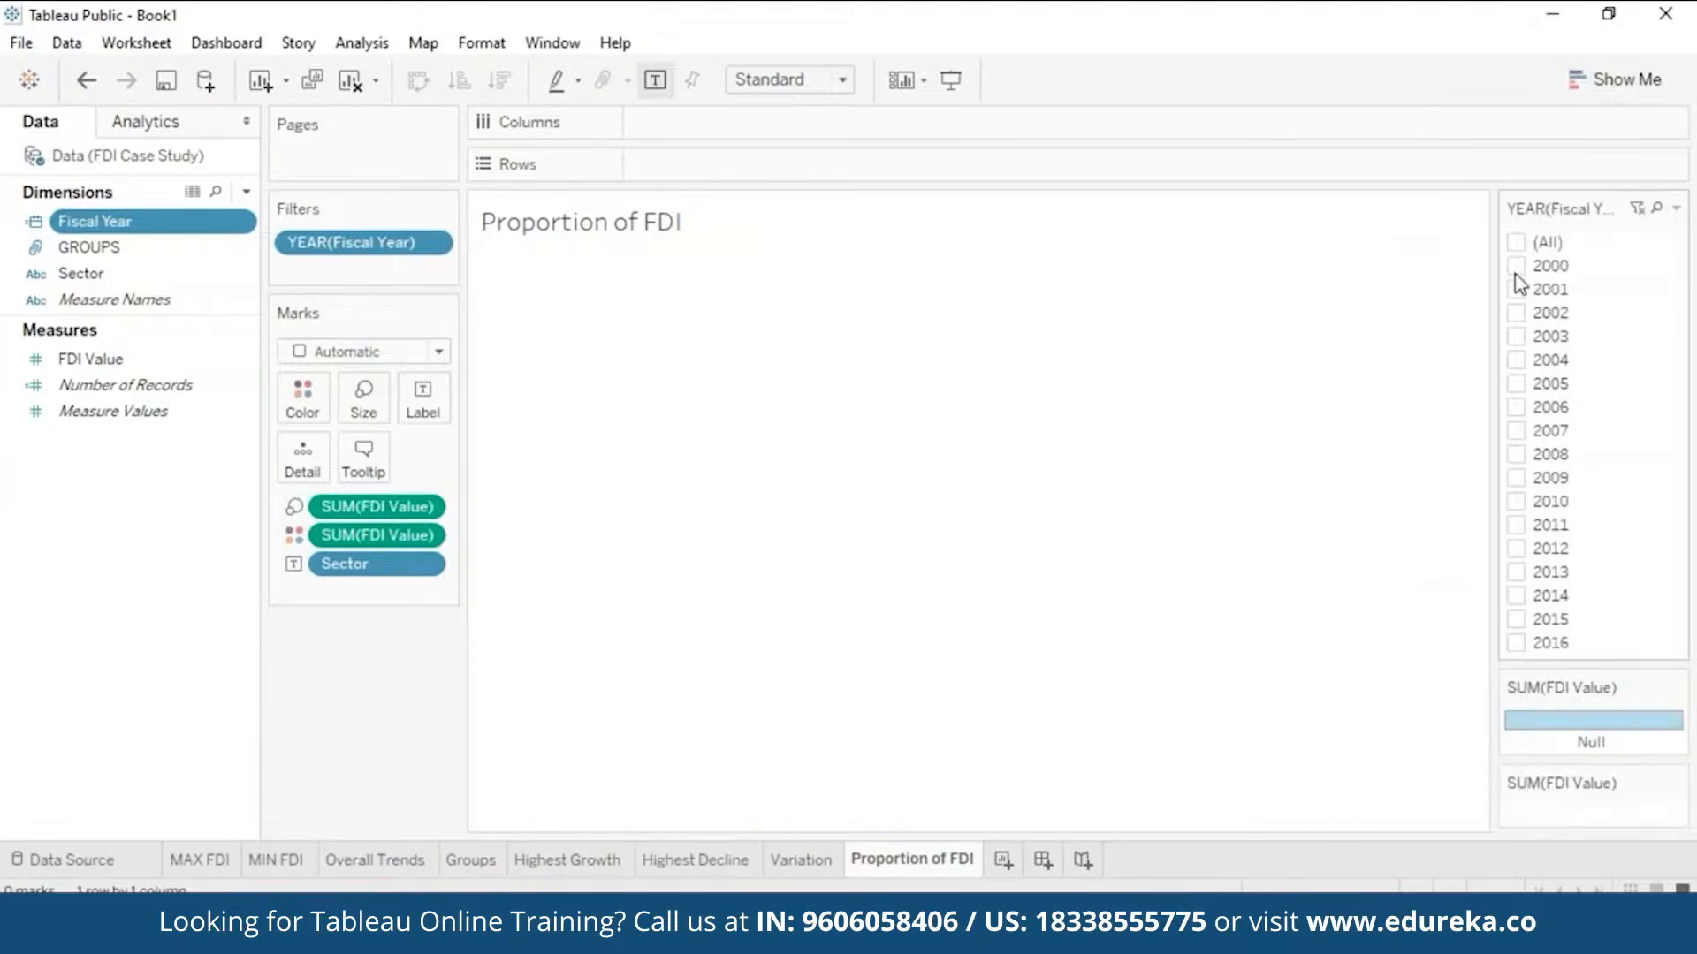
pyautogui.click(1516, 267)
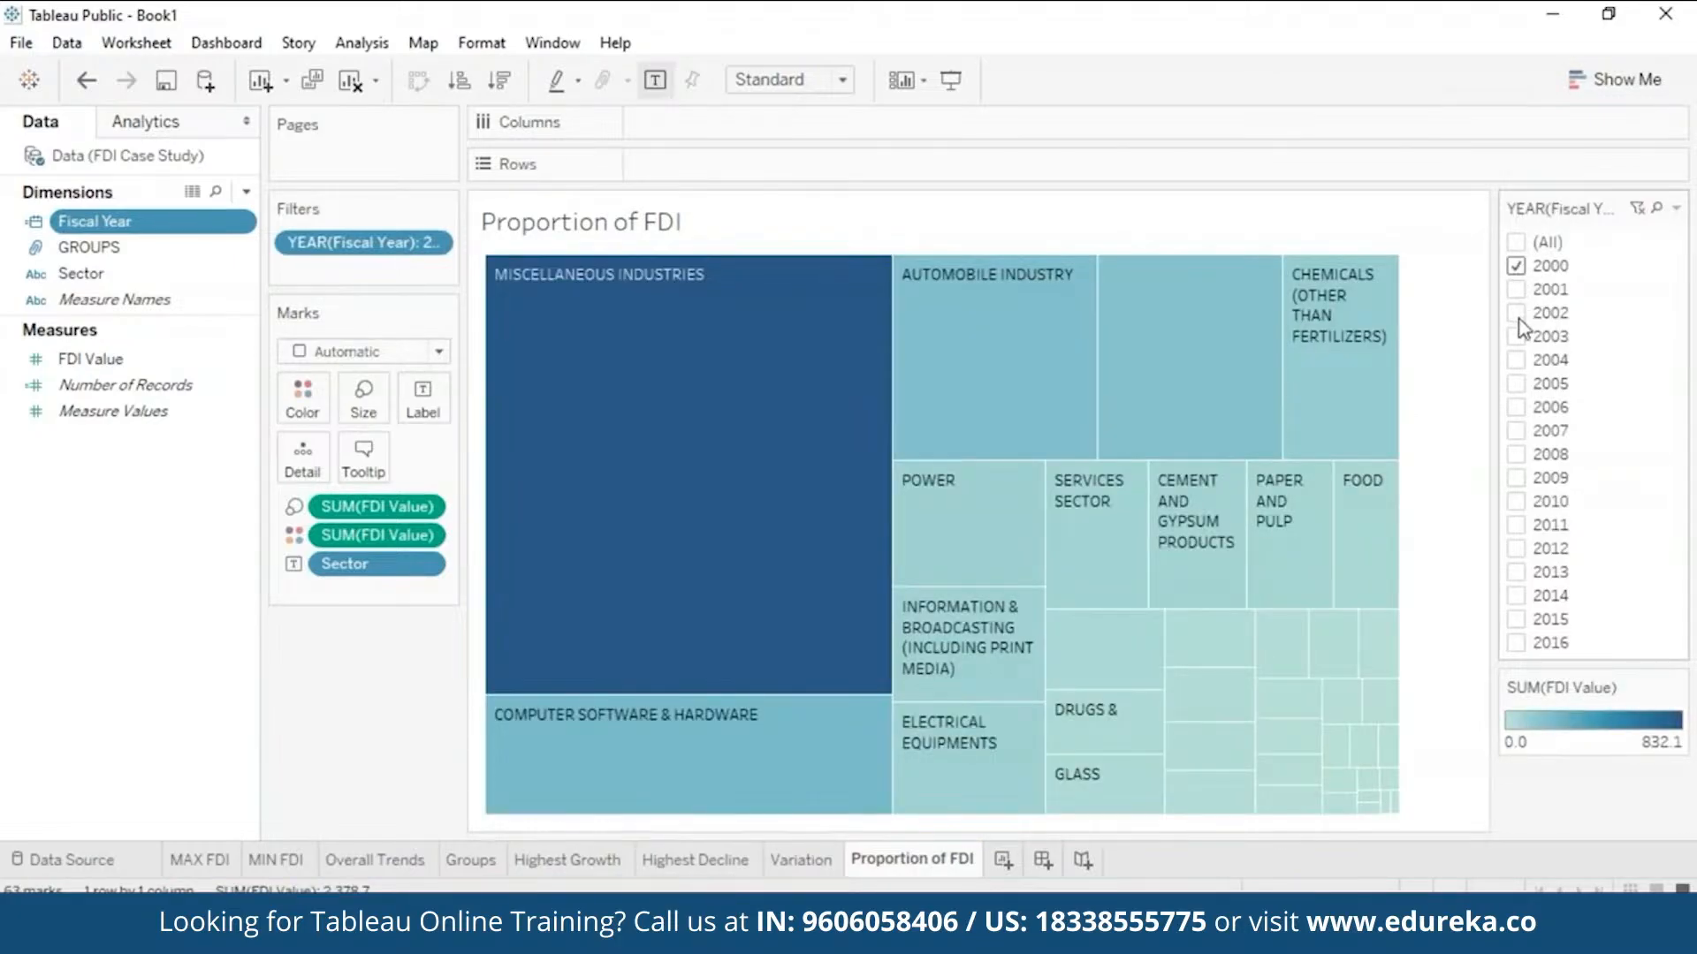
pyautogui.click(1517, 315)
pyautogui.click(1516, 266)
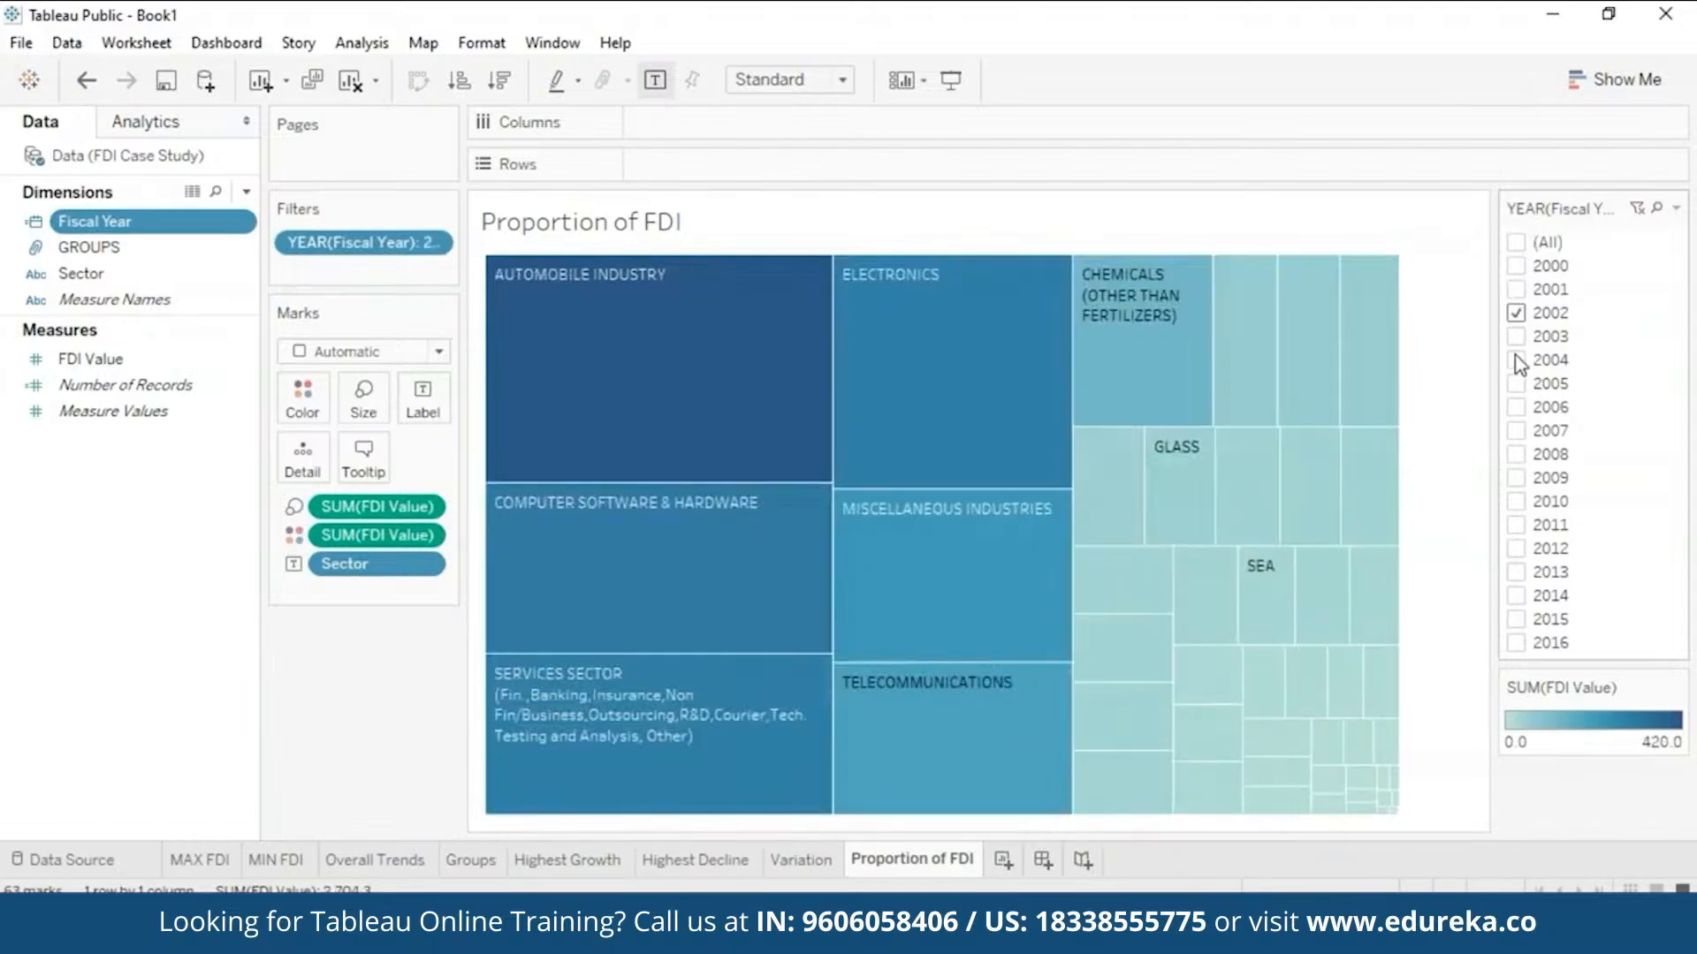
pyautogui.click(1516, 315)
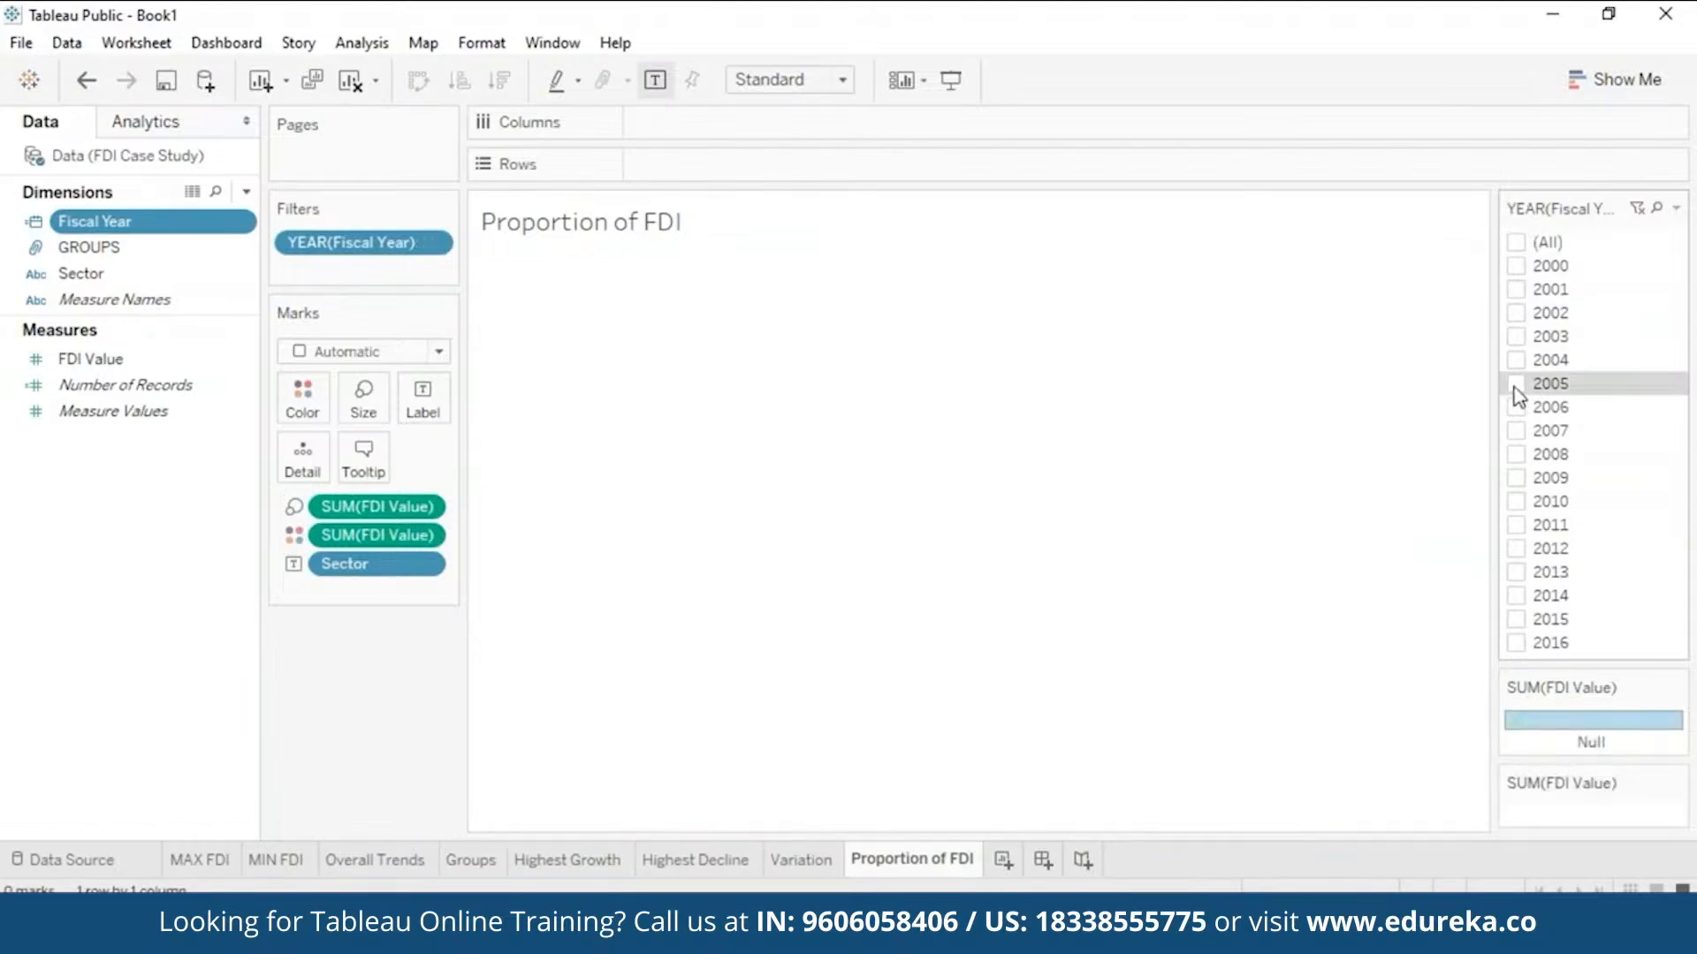
pyautogui.click(1516, 384)
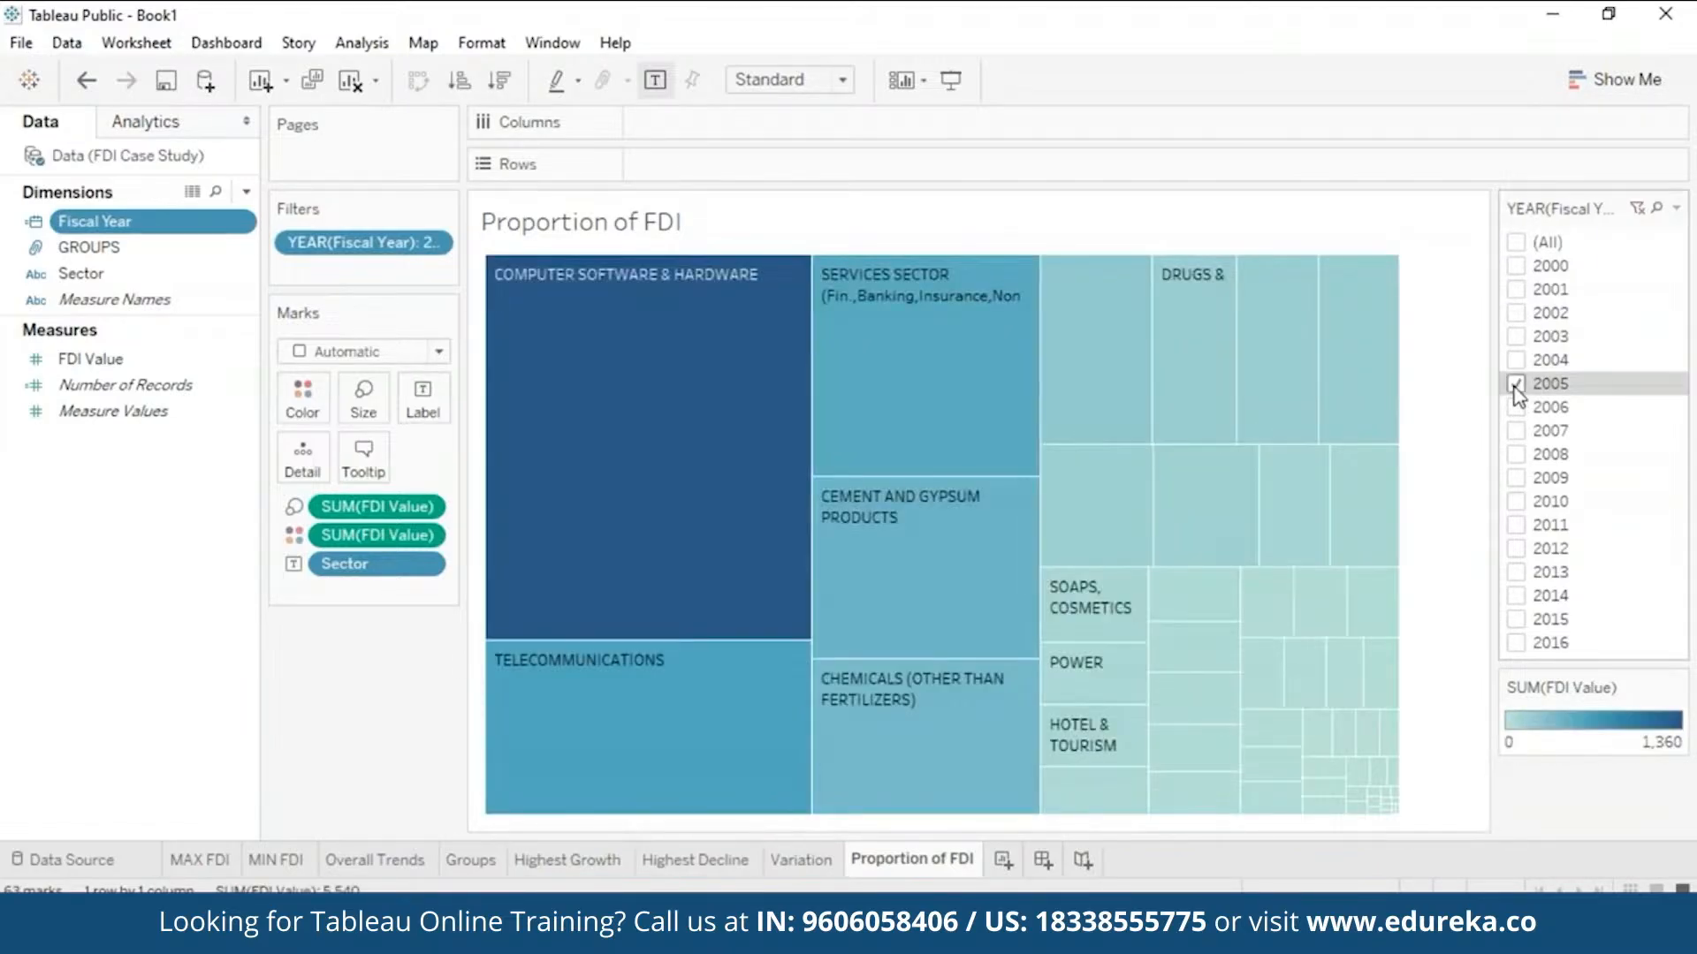
pyautogui.moveTo(734, 512)
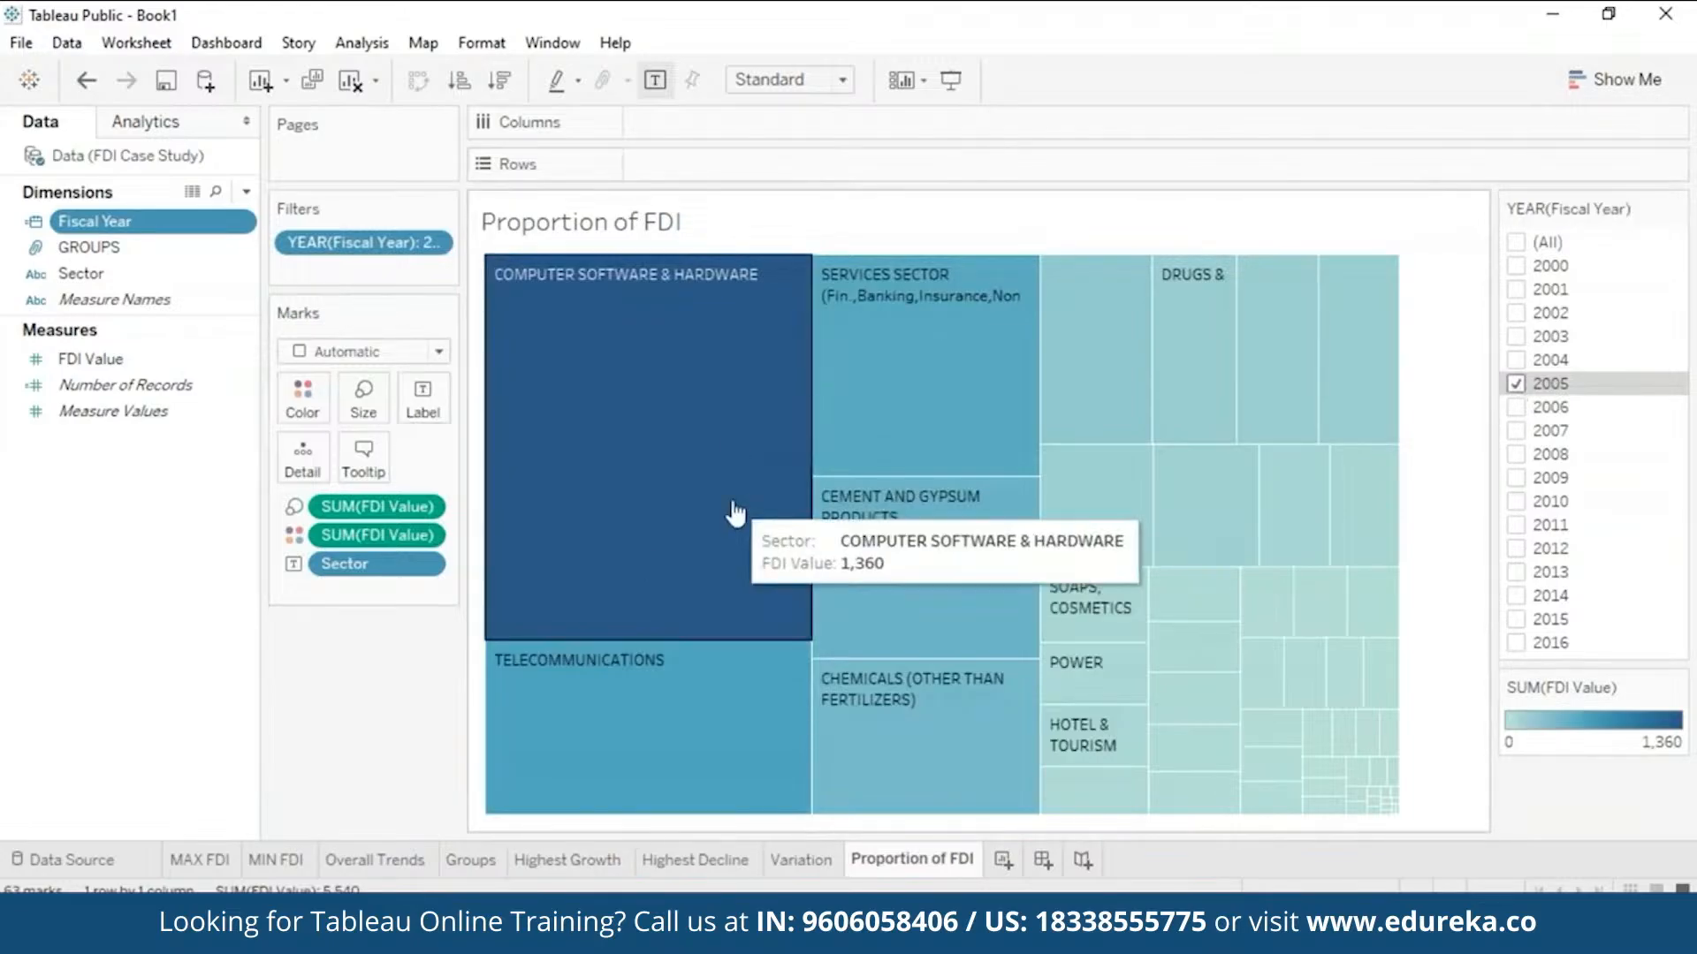
pyautogui.click(1516, 384)
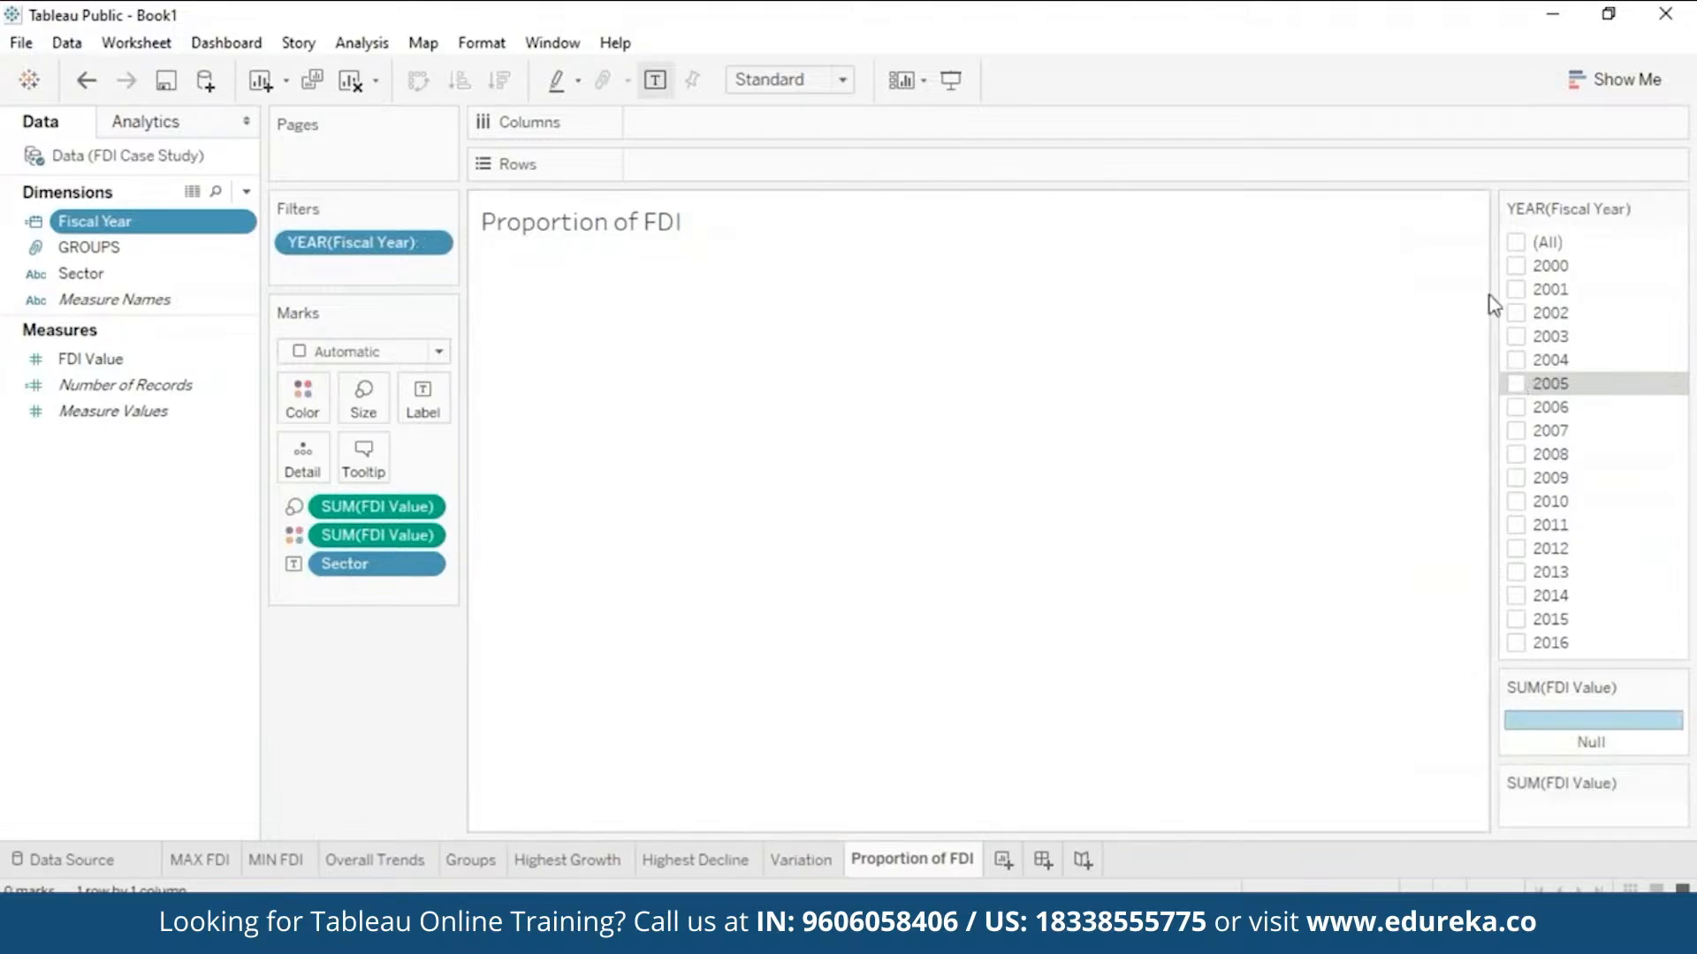
pyautogui.click(1517, 644)
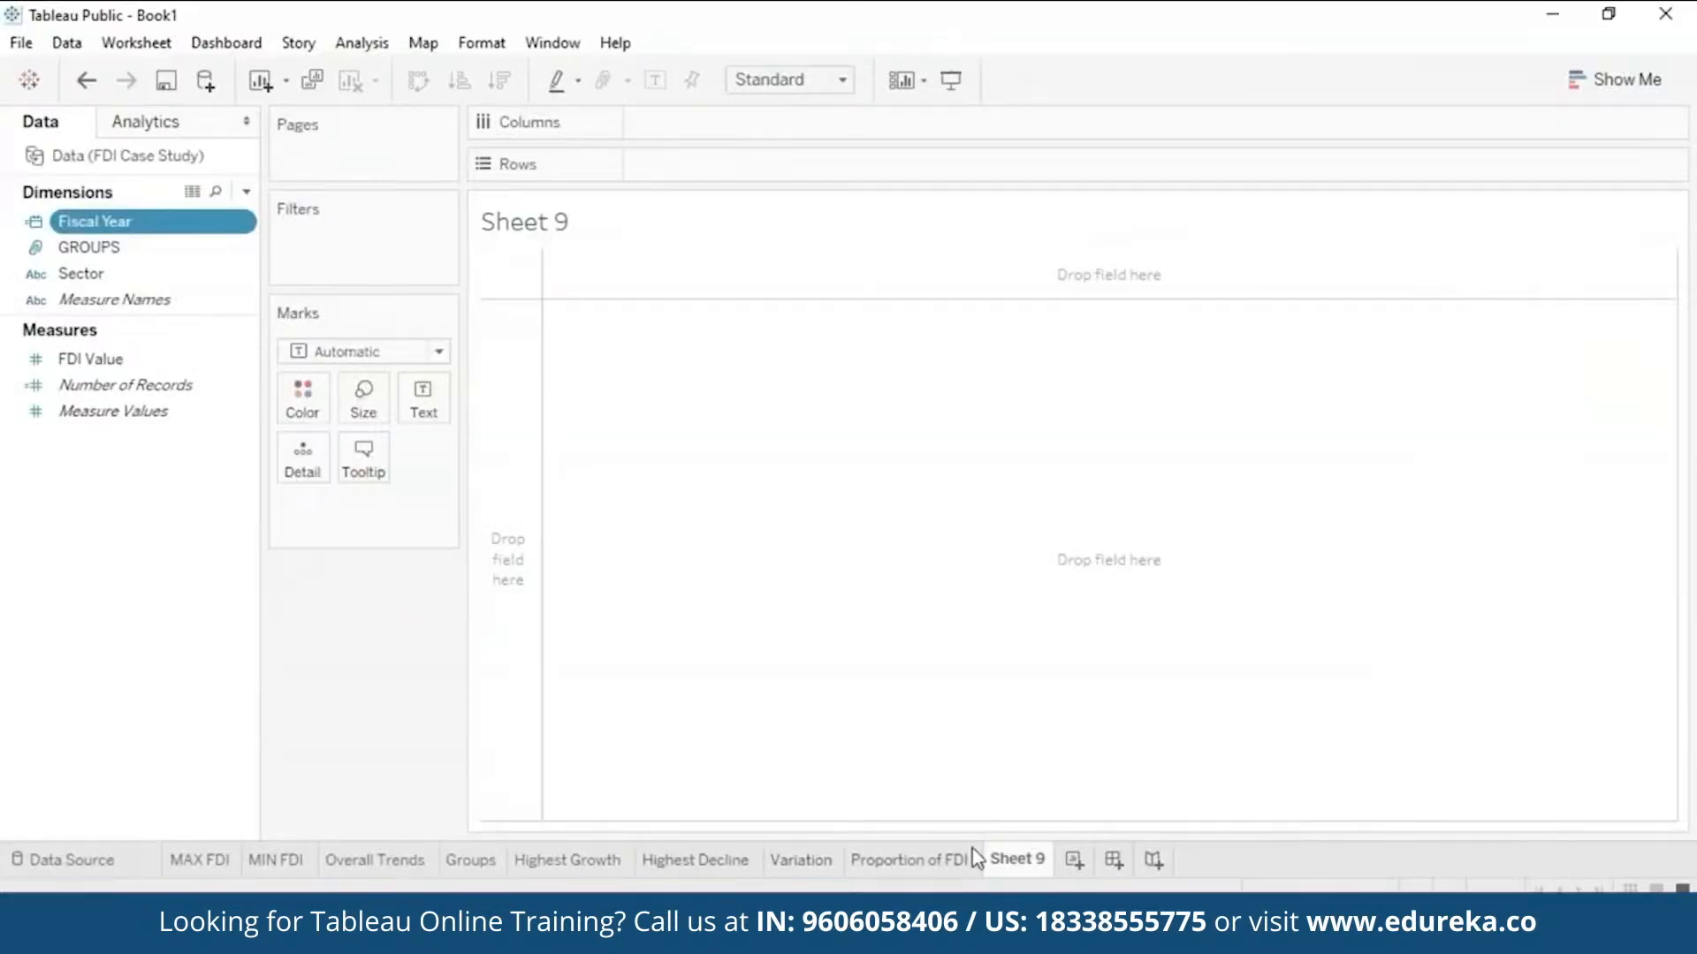
# - Rename the new sheet to 'Clusters'
pyautogui.rightClick(1017, 857)
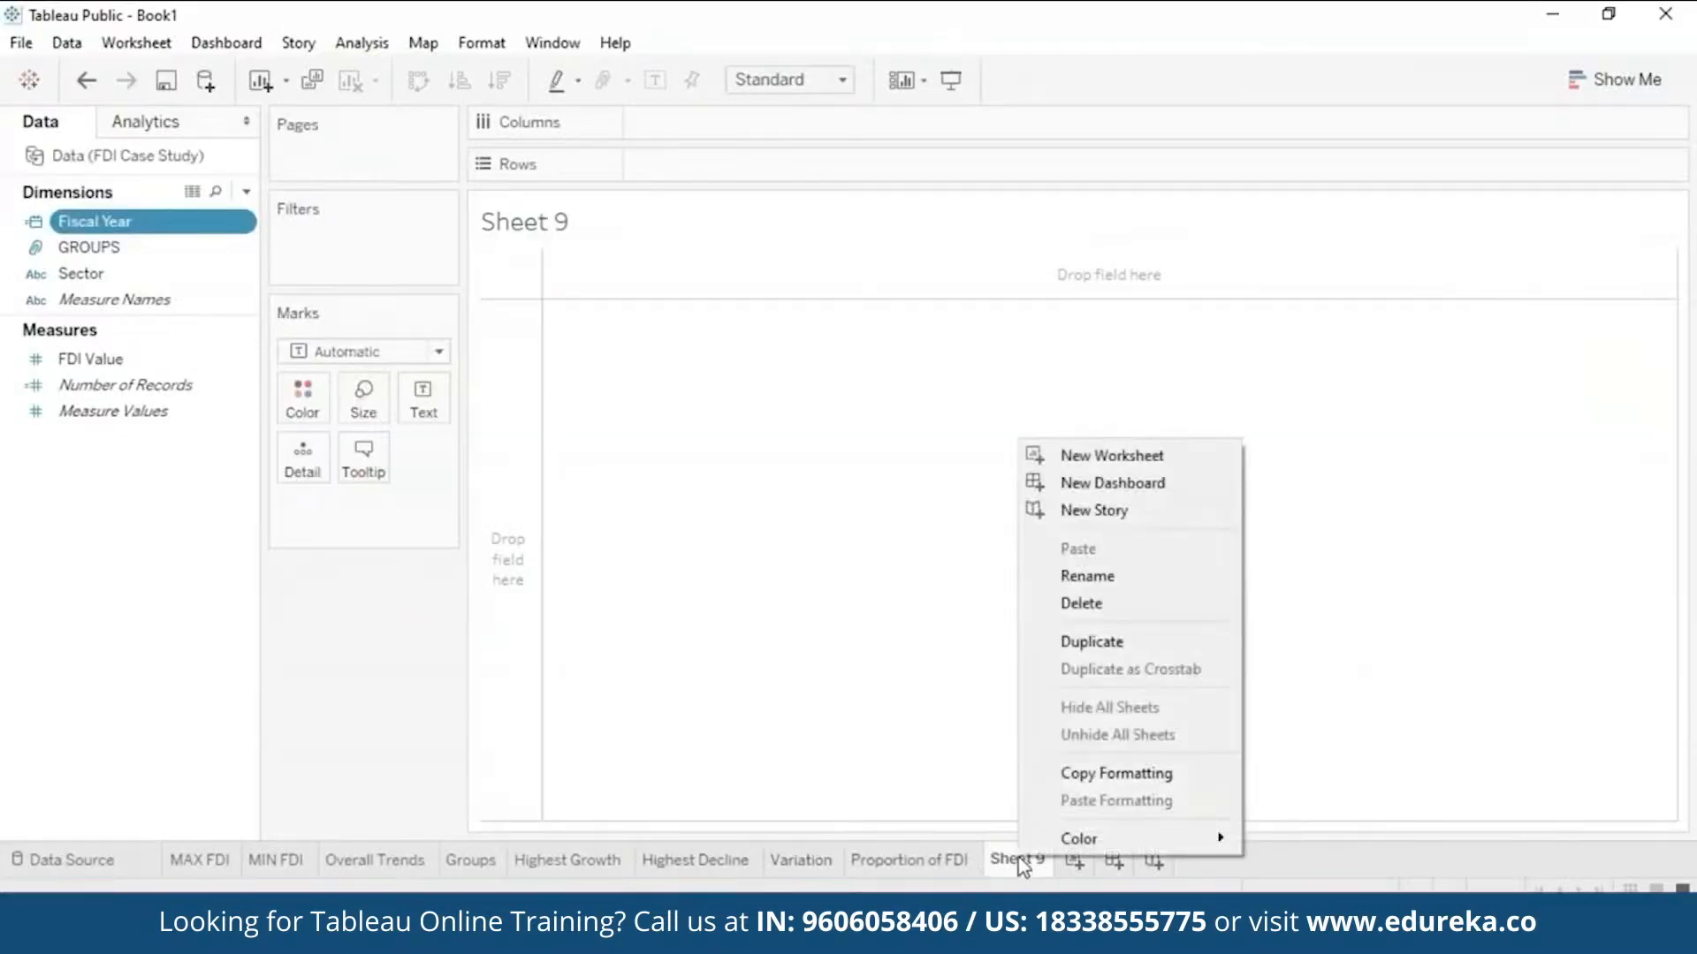
pyautogui.click(1171, 575)
pyautogui.write('Clusters')
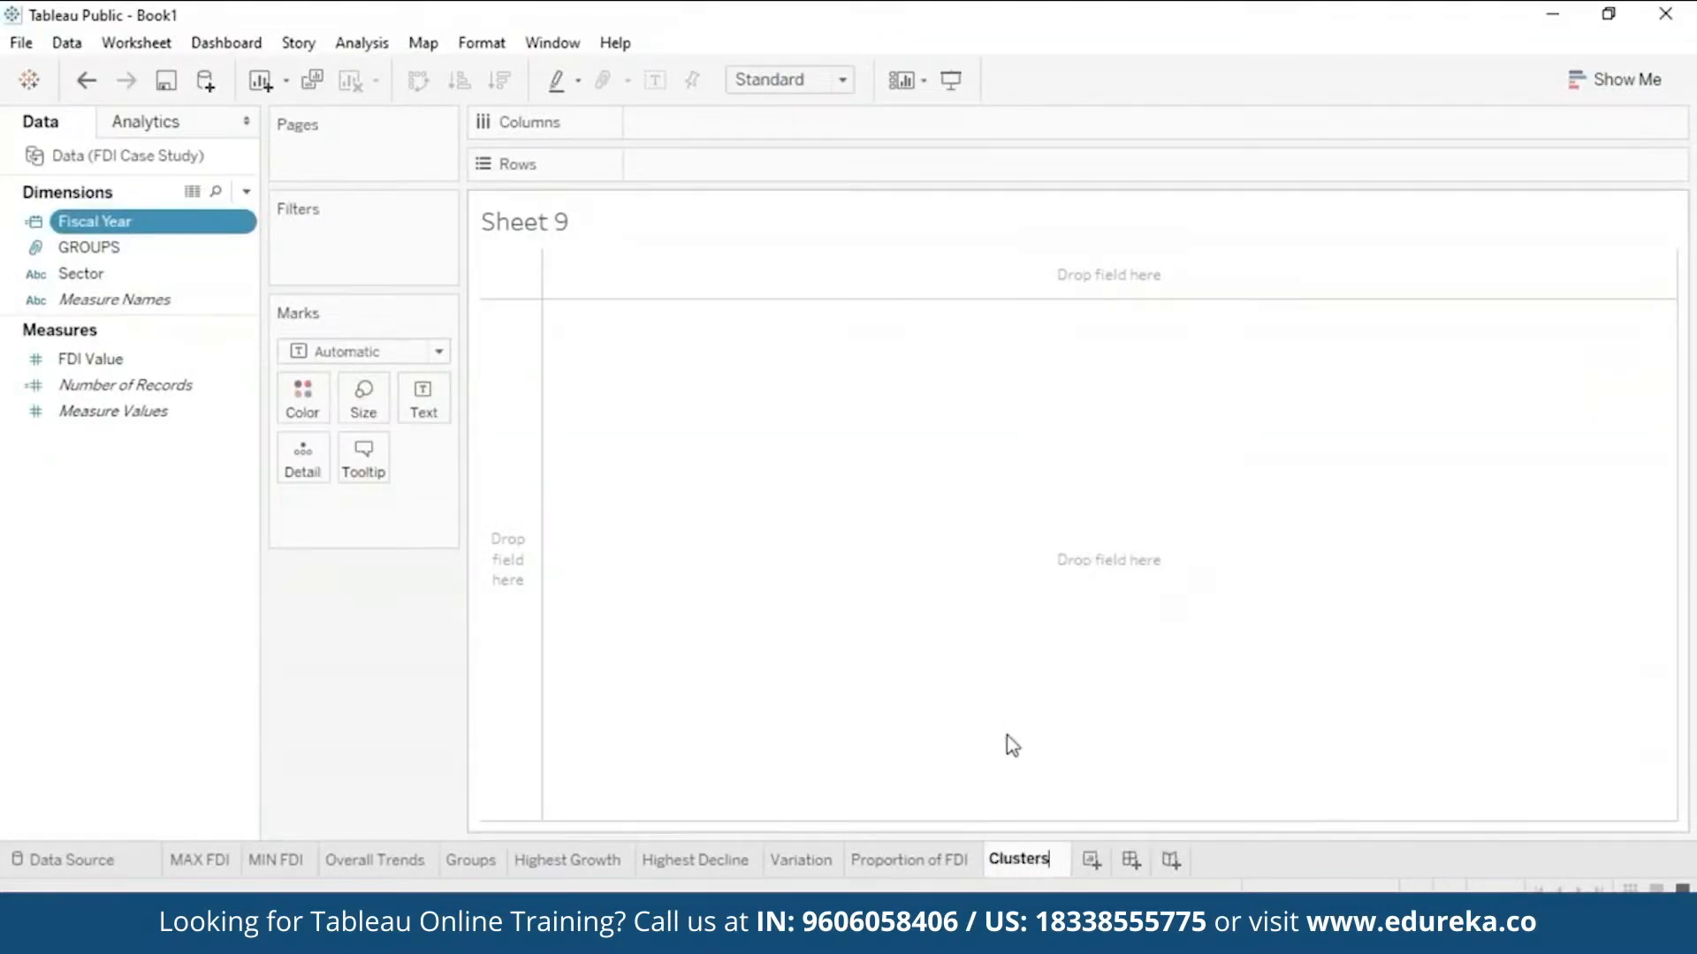
pyautogui.click(1008, 741)
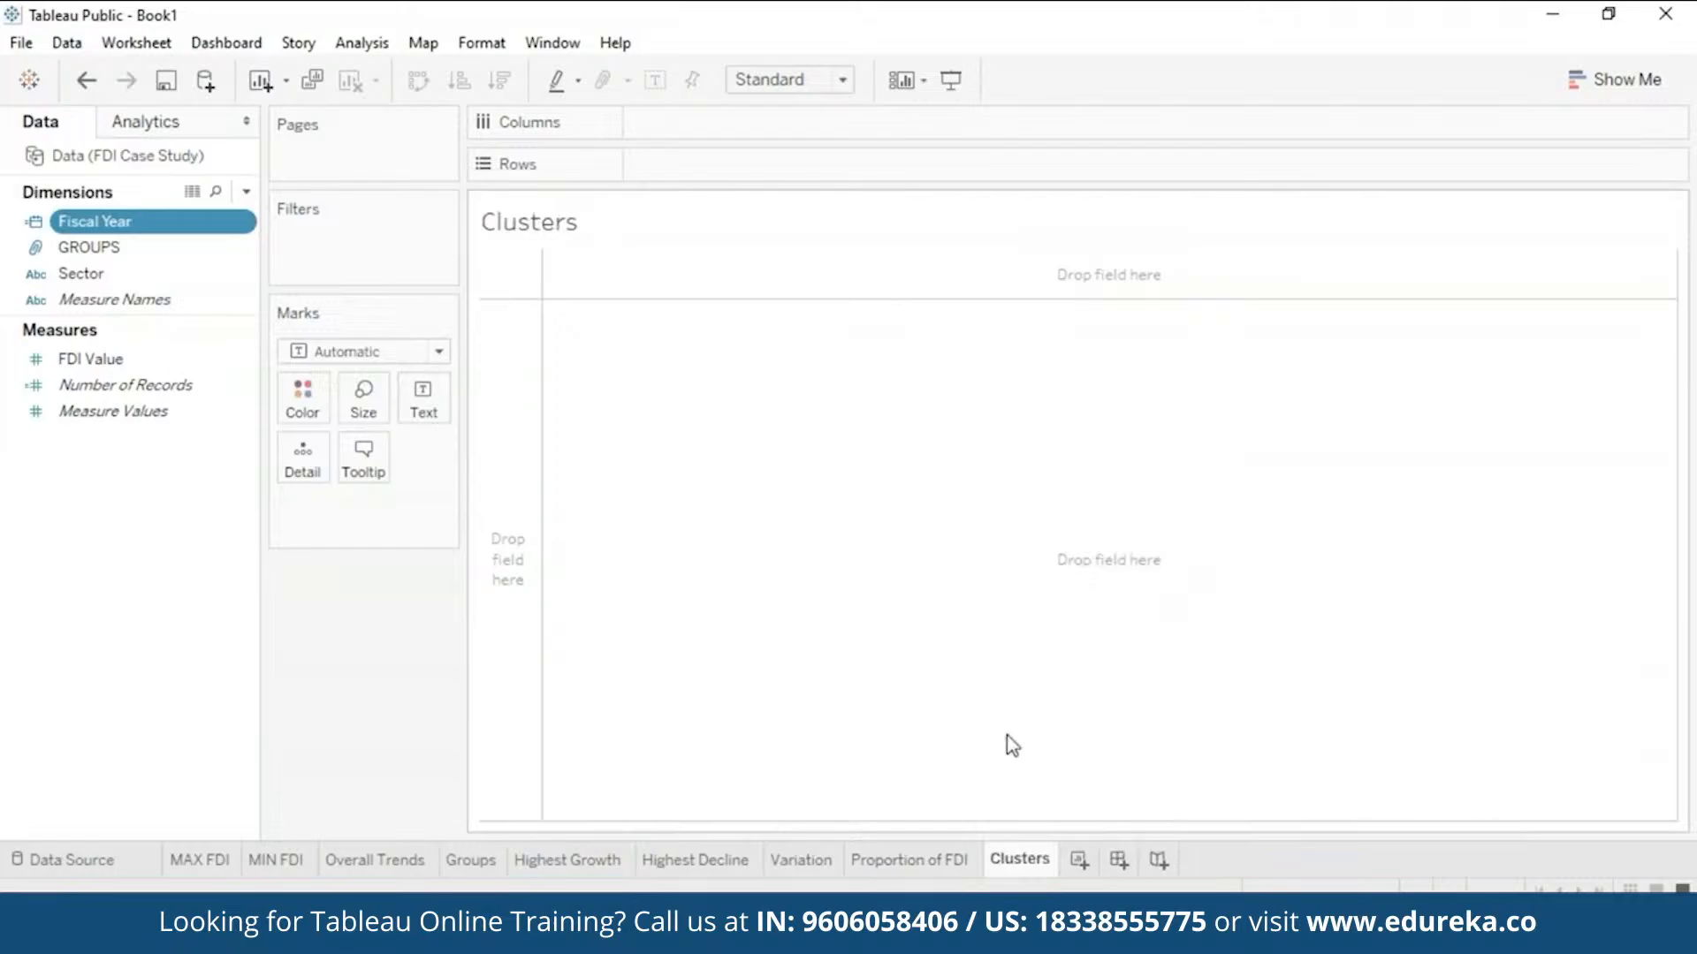
# - List every sector as rows with its total FDI Value in a text table
pyautogui.doubleClick(174, 273)
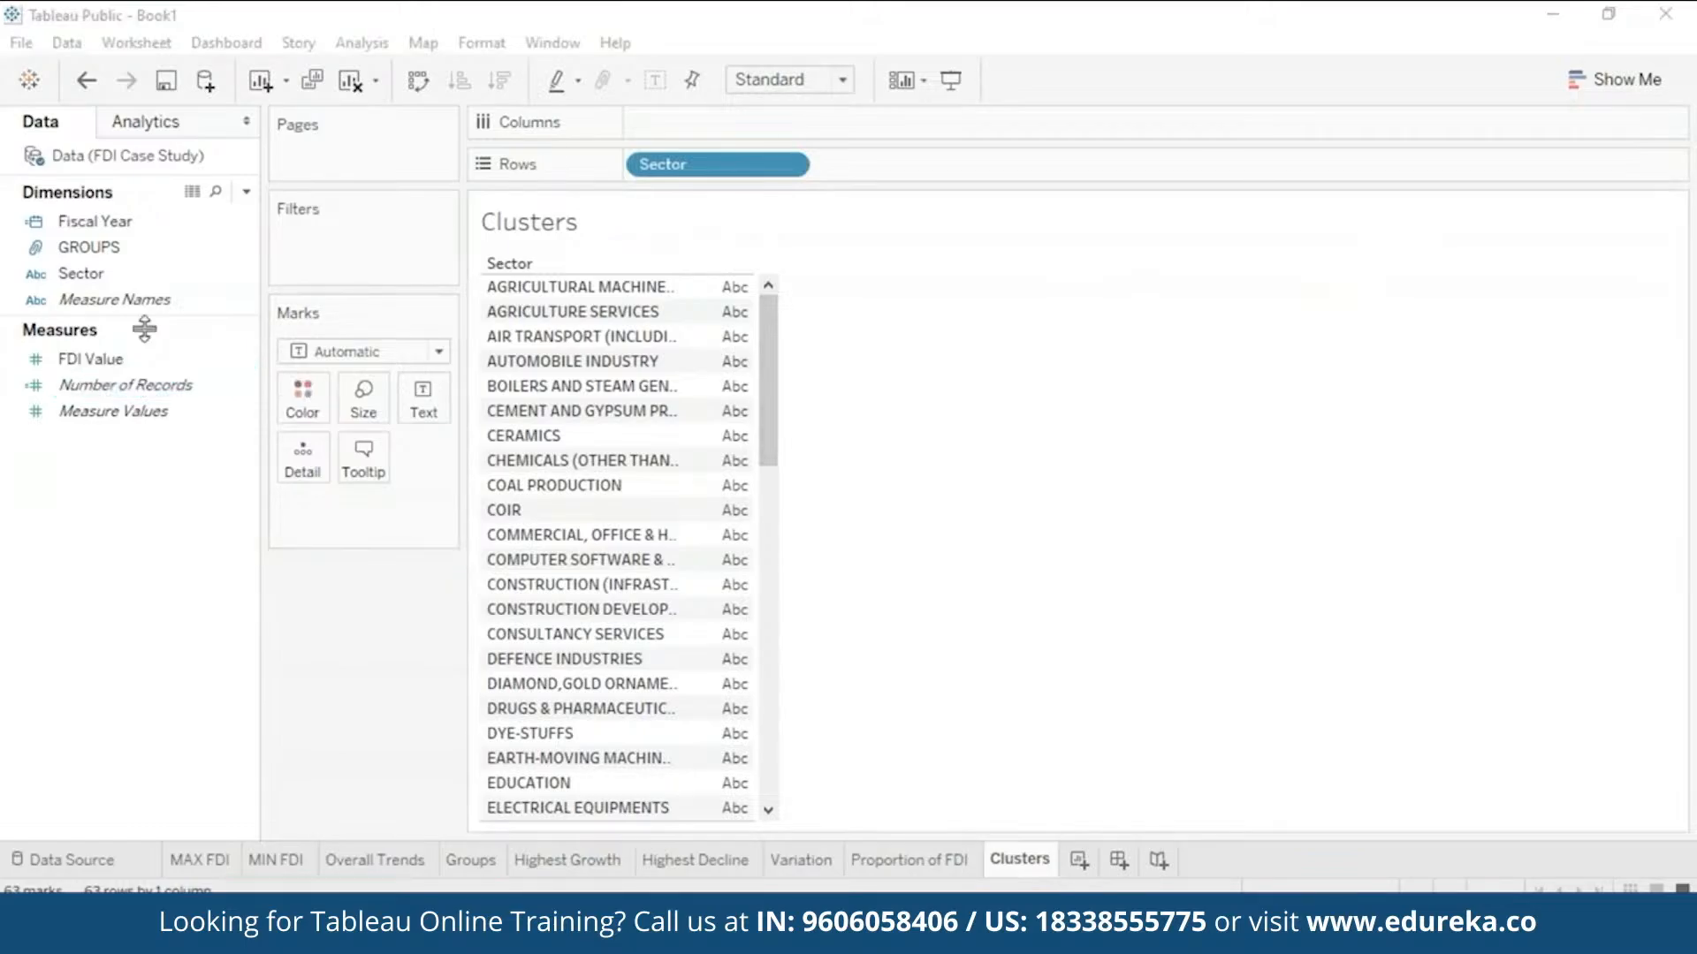
pyautogui.moveTo(133, 359); pyautogui.dragTo(732, 332)
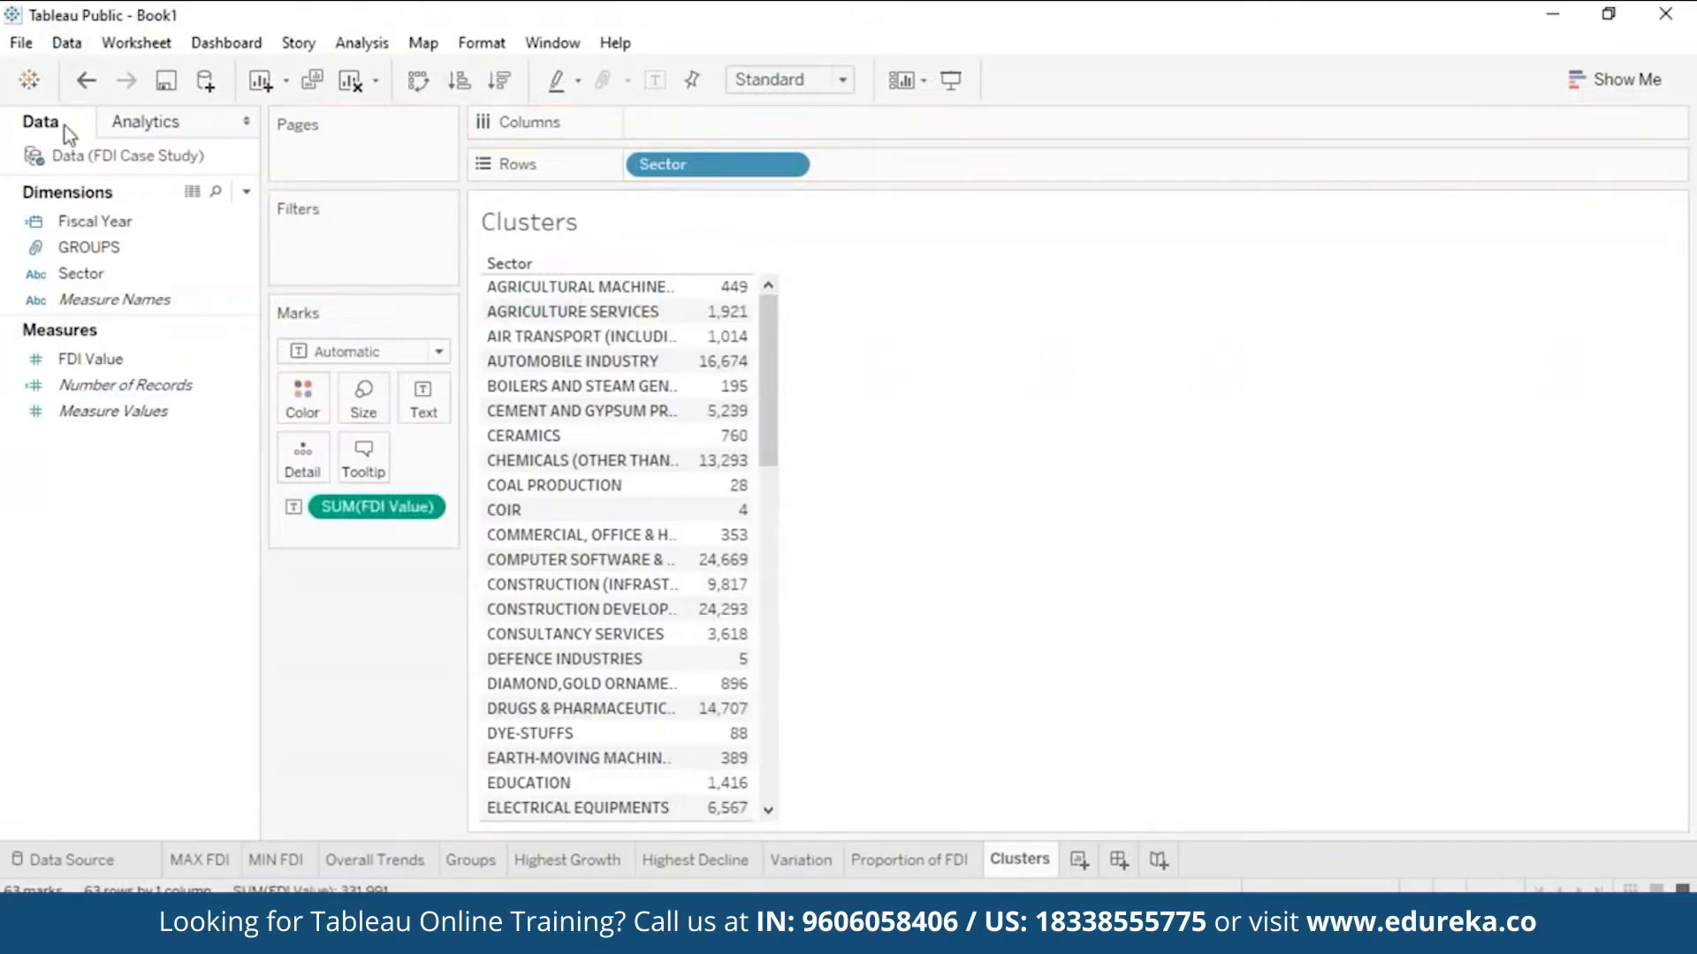
pyautogui.click(204, 122)
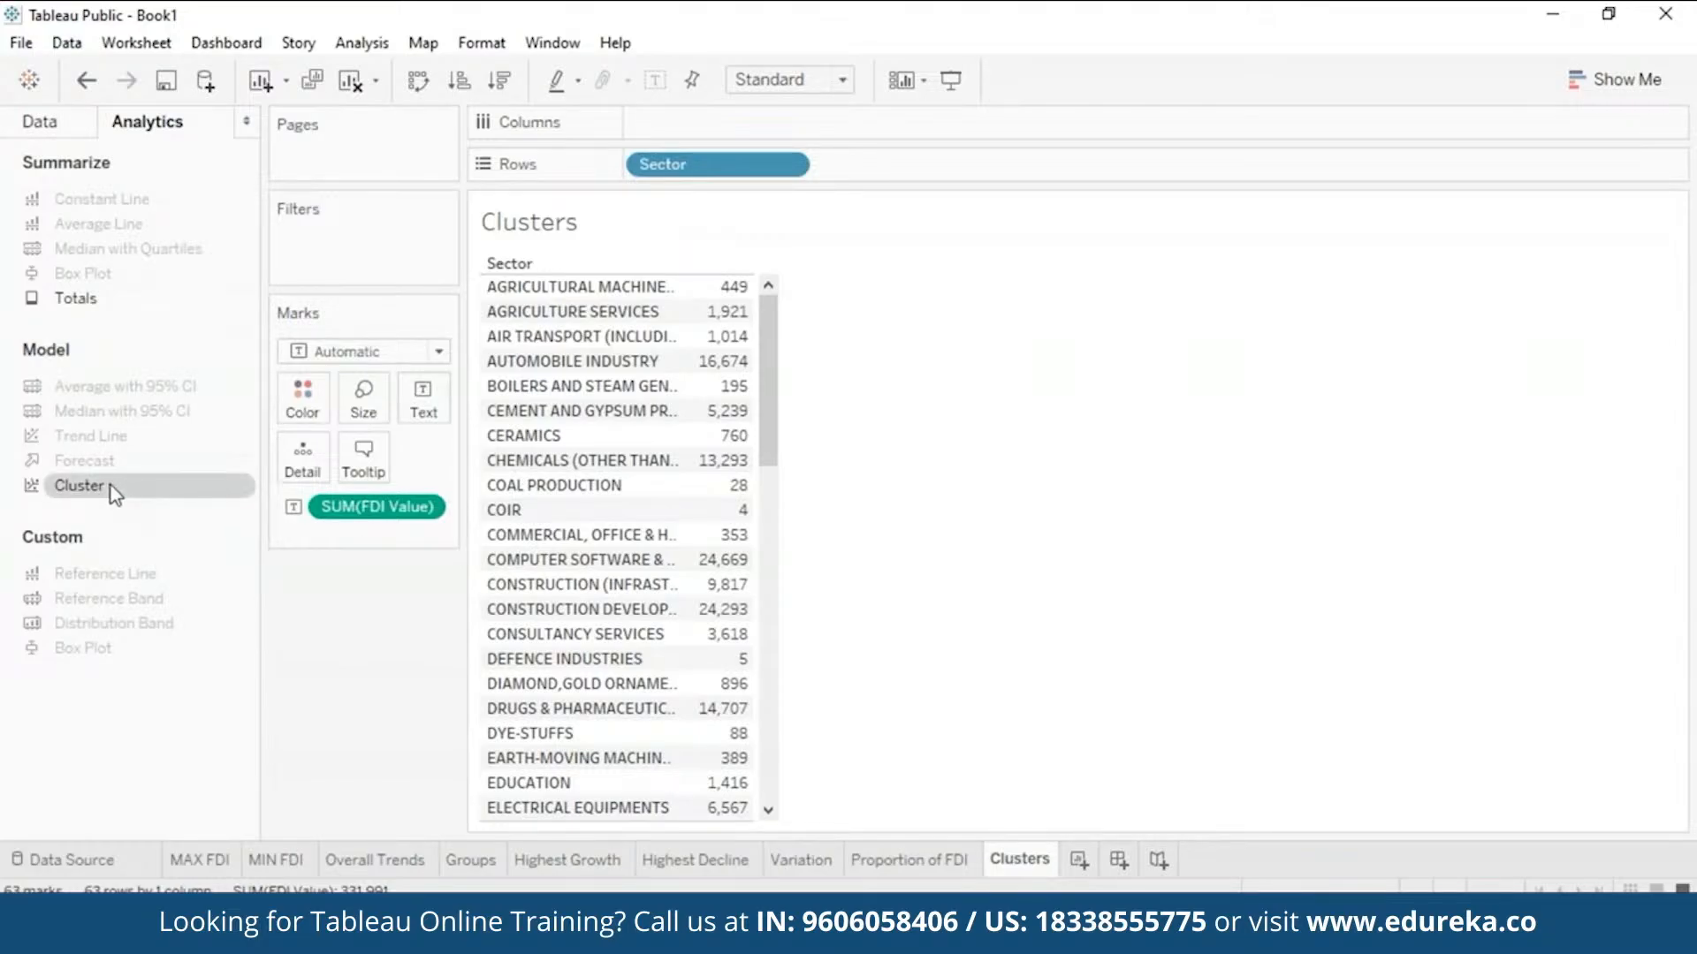
# - Add Cluster to the sector table with Automatic cluster count, colouring values into 11 clusters
pyautogui.moveTo(110, 485); pyautogui.dragTo(701, 294)
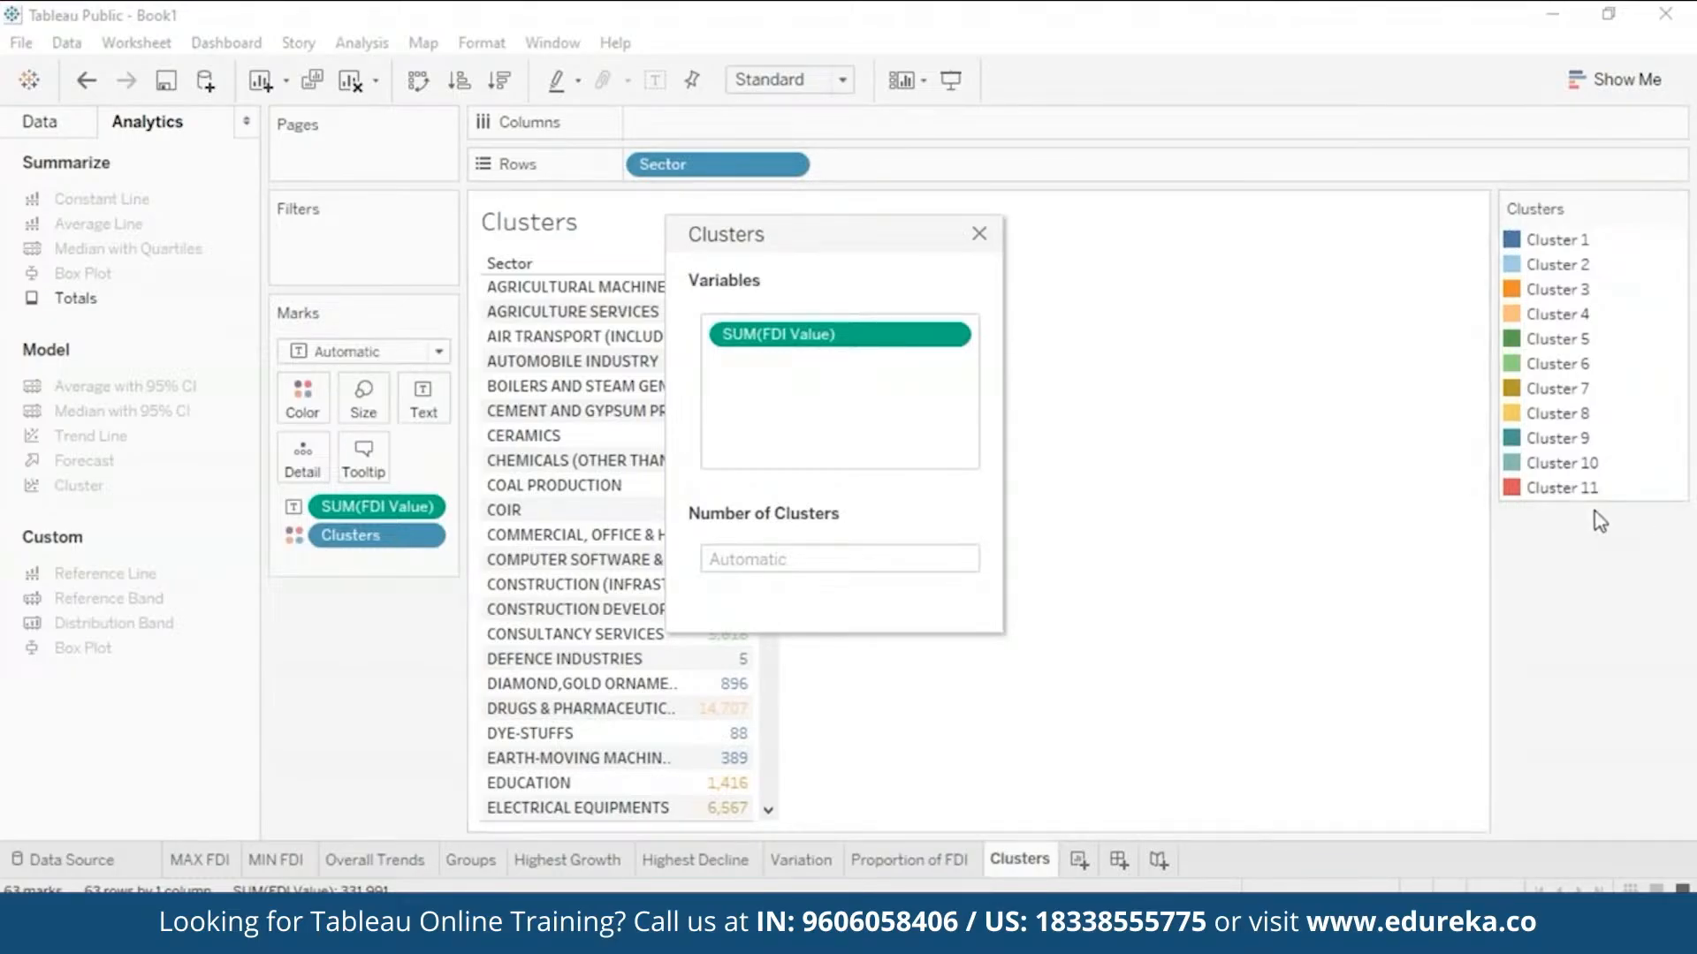
pyautogui.click(785, 558)
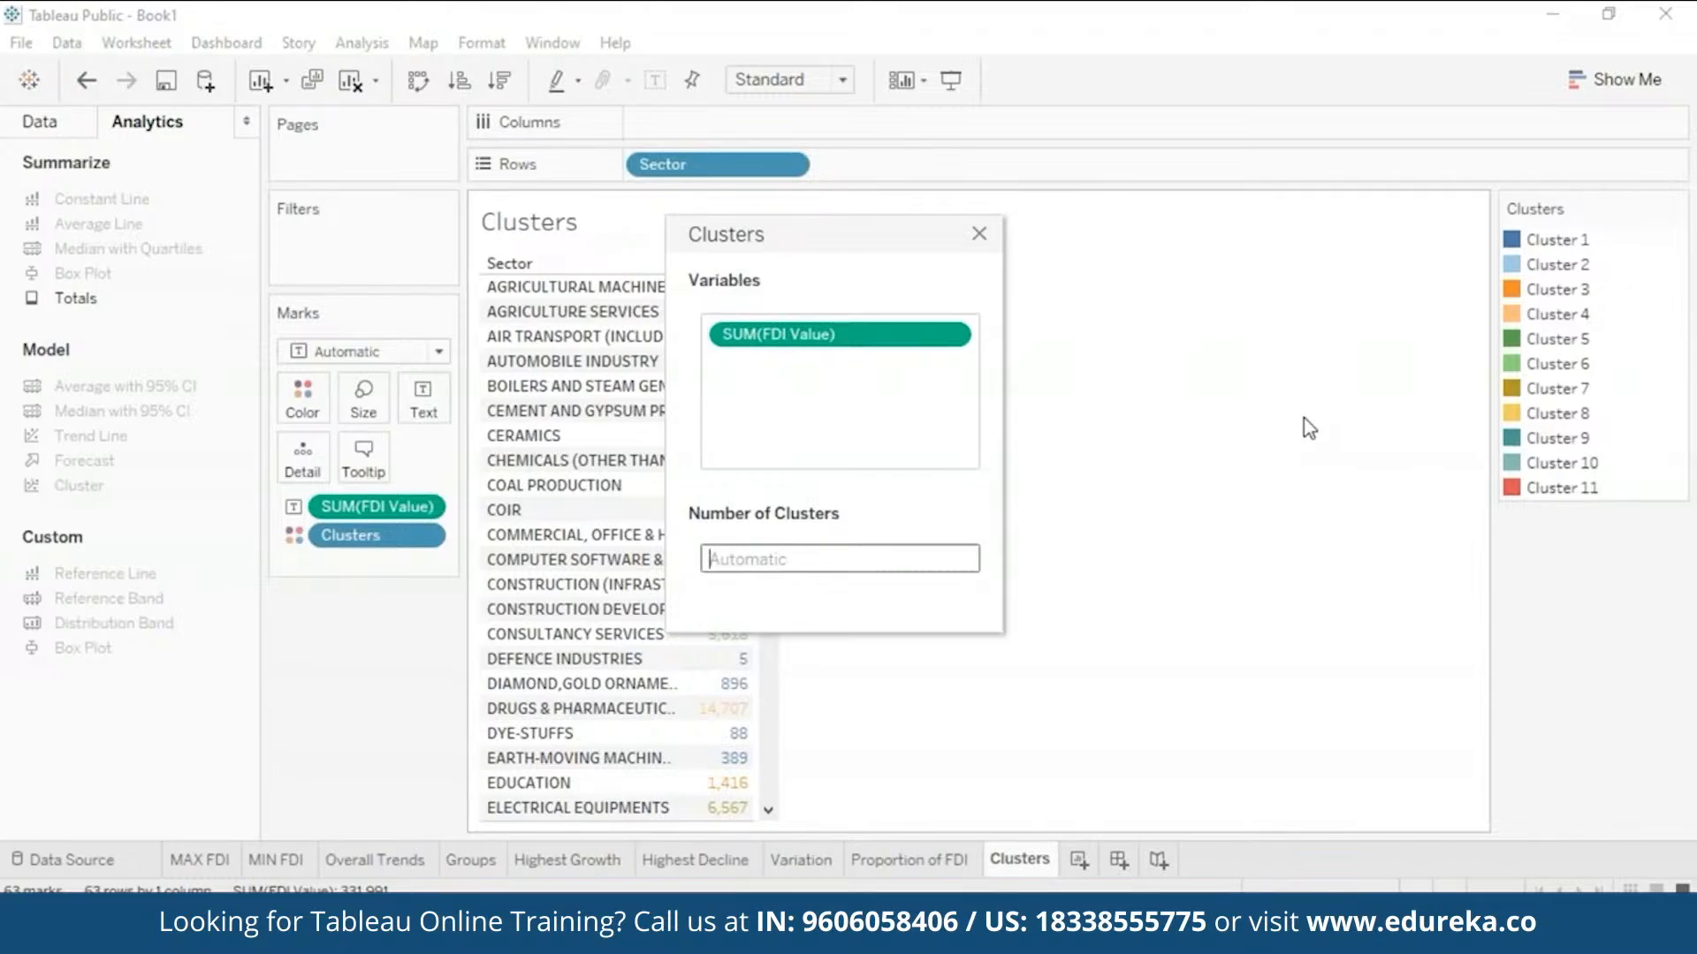
pyautogui.click(1316, 232)
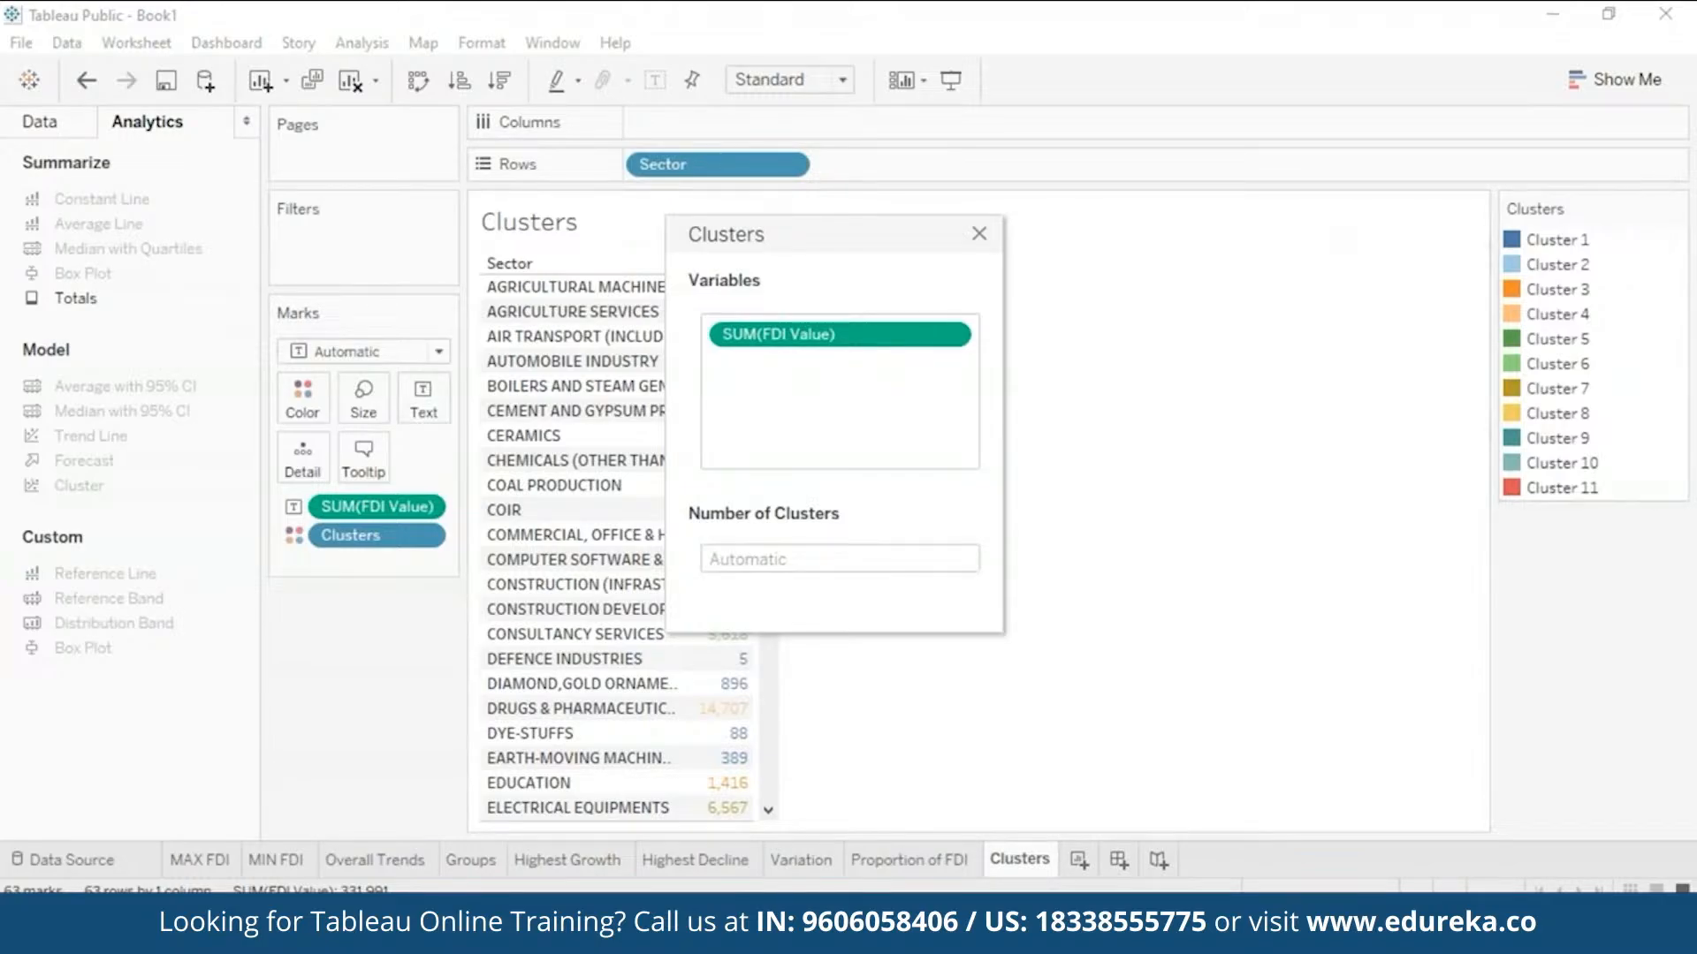
pyautogui.click(975, 236)
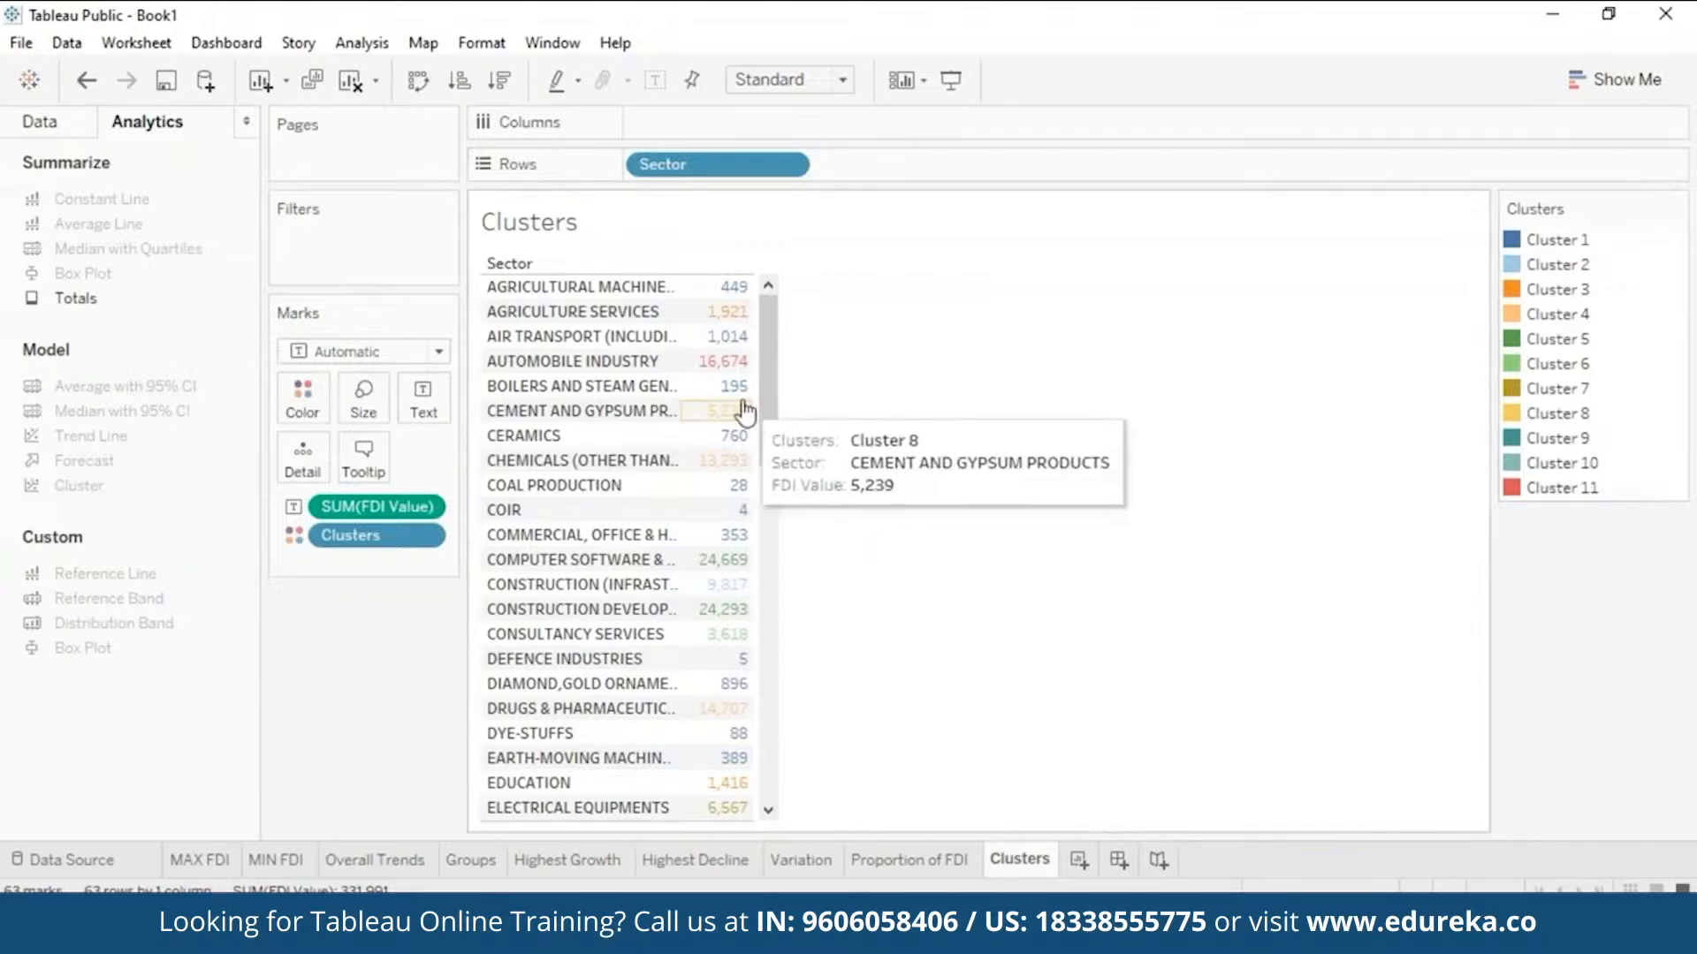
pyautogui.moveTo(778, 415); pyautogui.dragTo(822, 333)
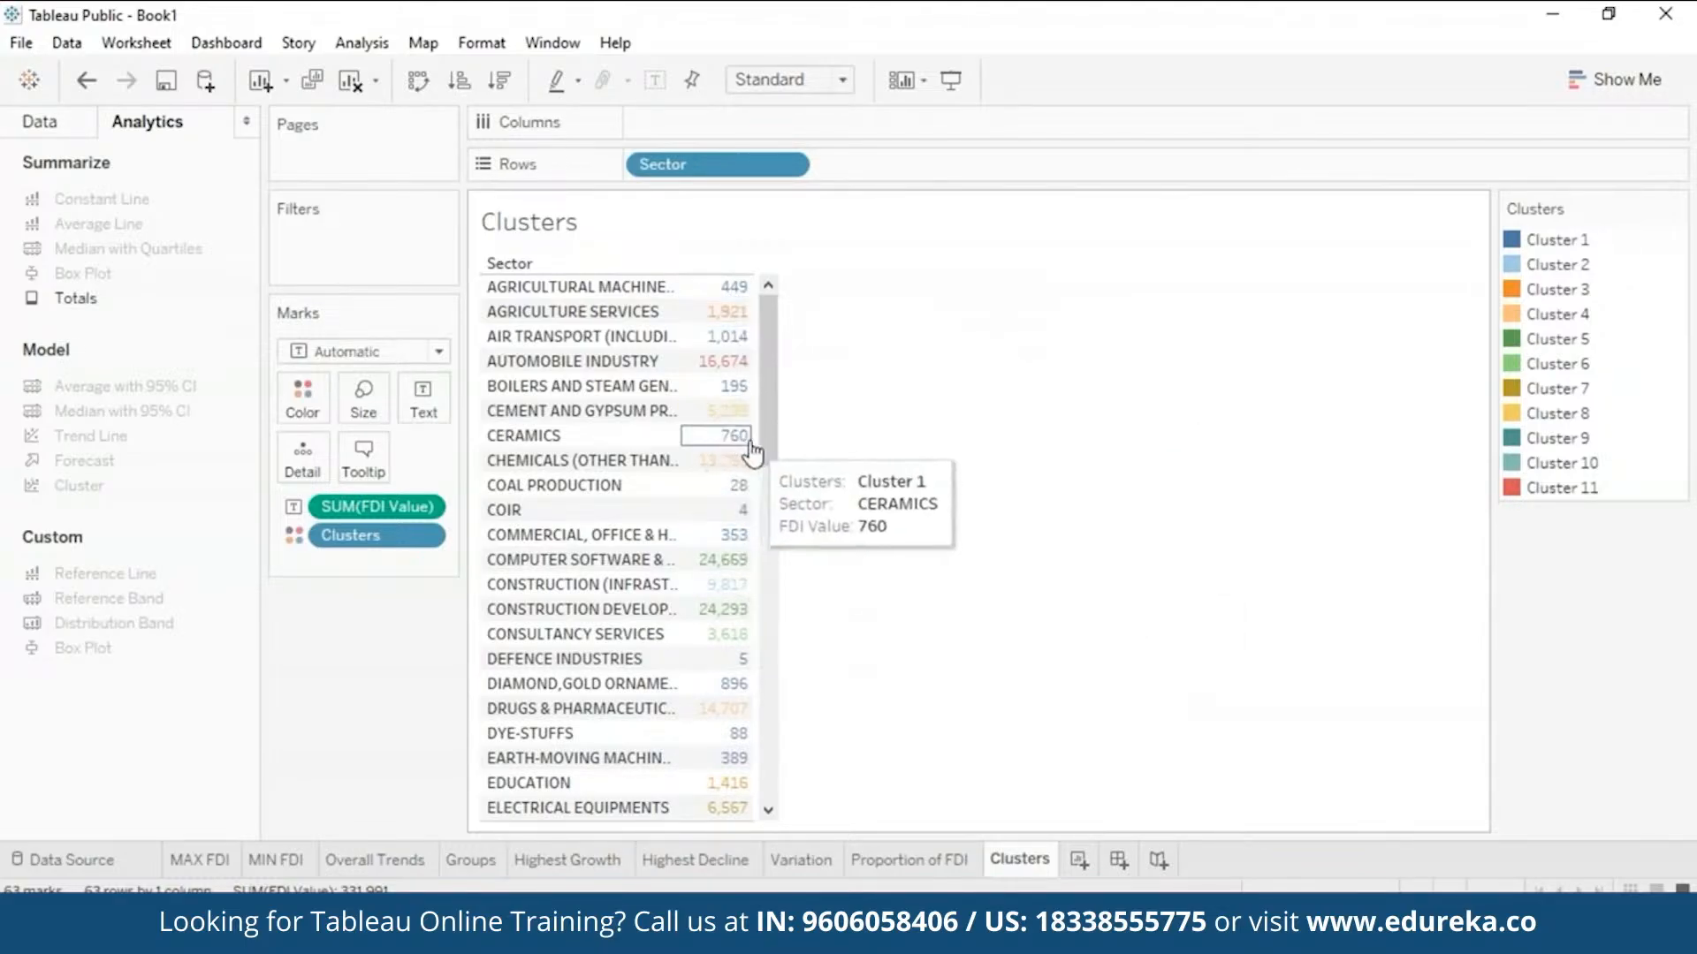
pyautogui.moveTo(773, 459); pyautogui.dragTo(866, 349)
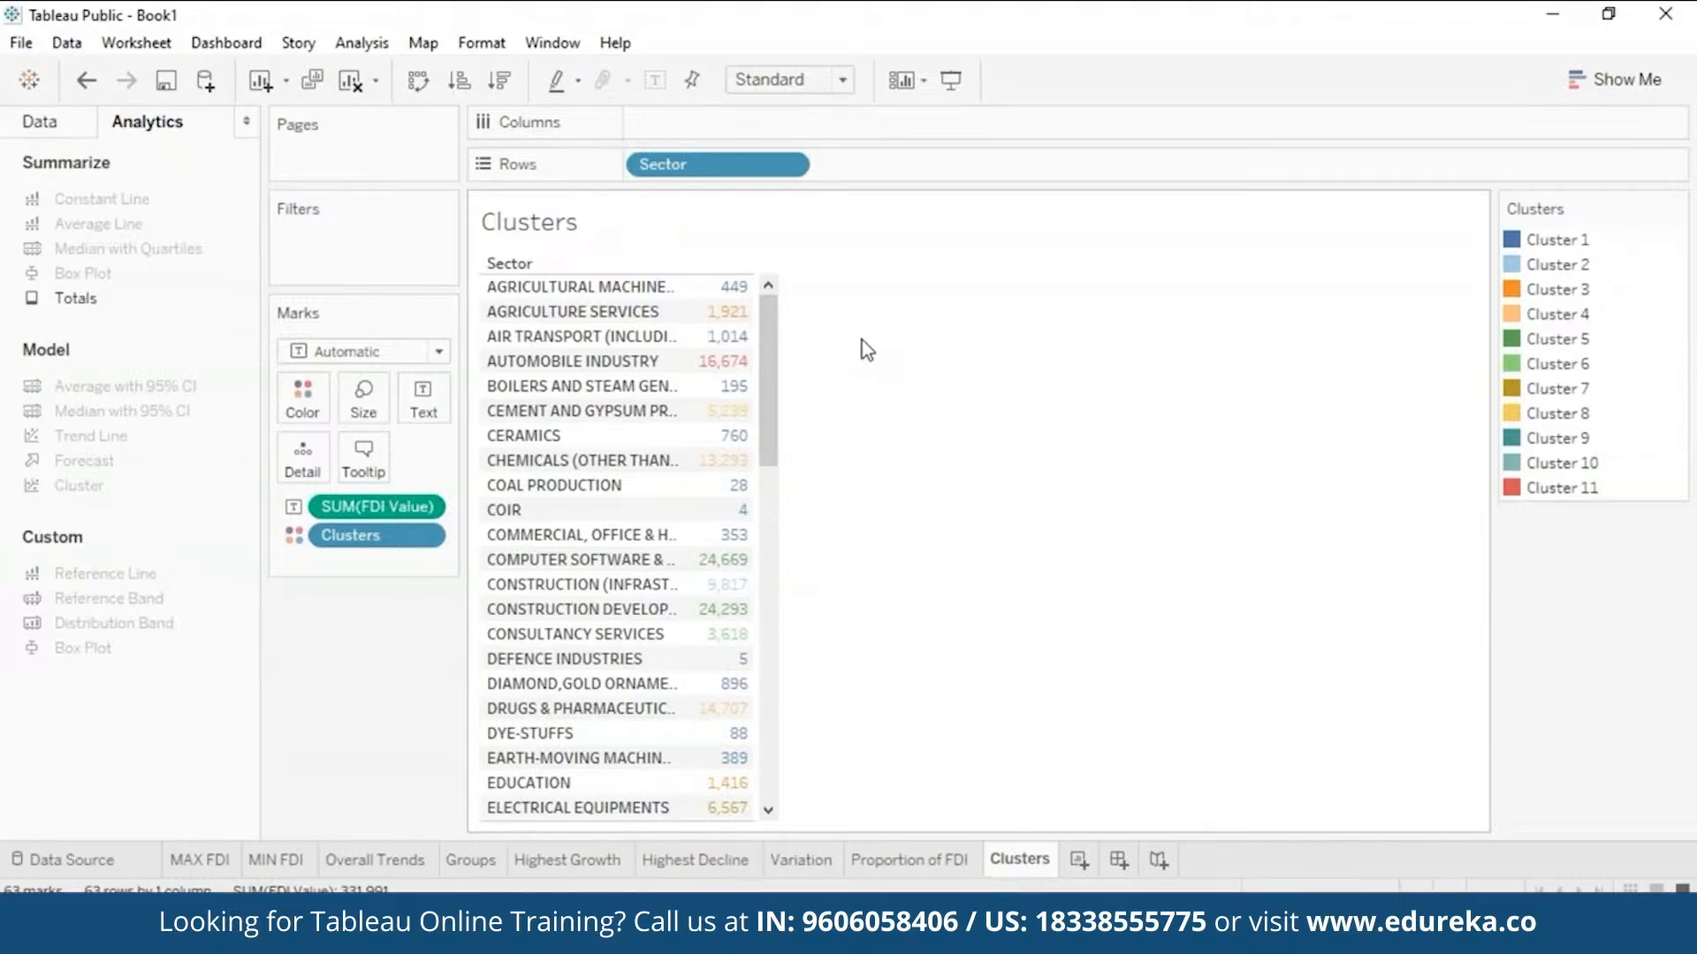
# - Turn the sector table into packed bubbles, then briefly highlight Clusters 4, 6 and 9
pyautogui.click(1617, 80)
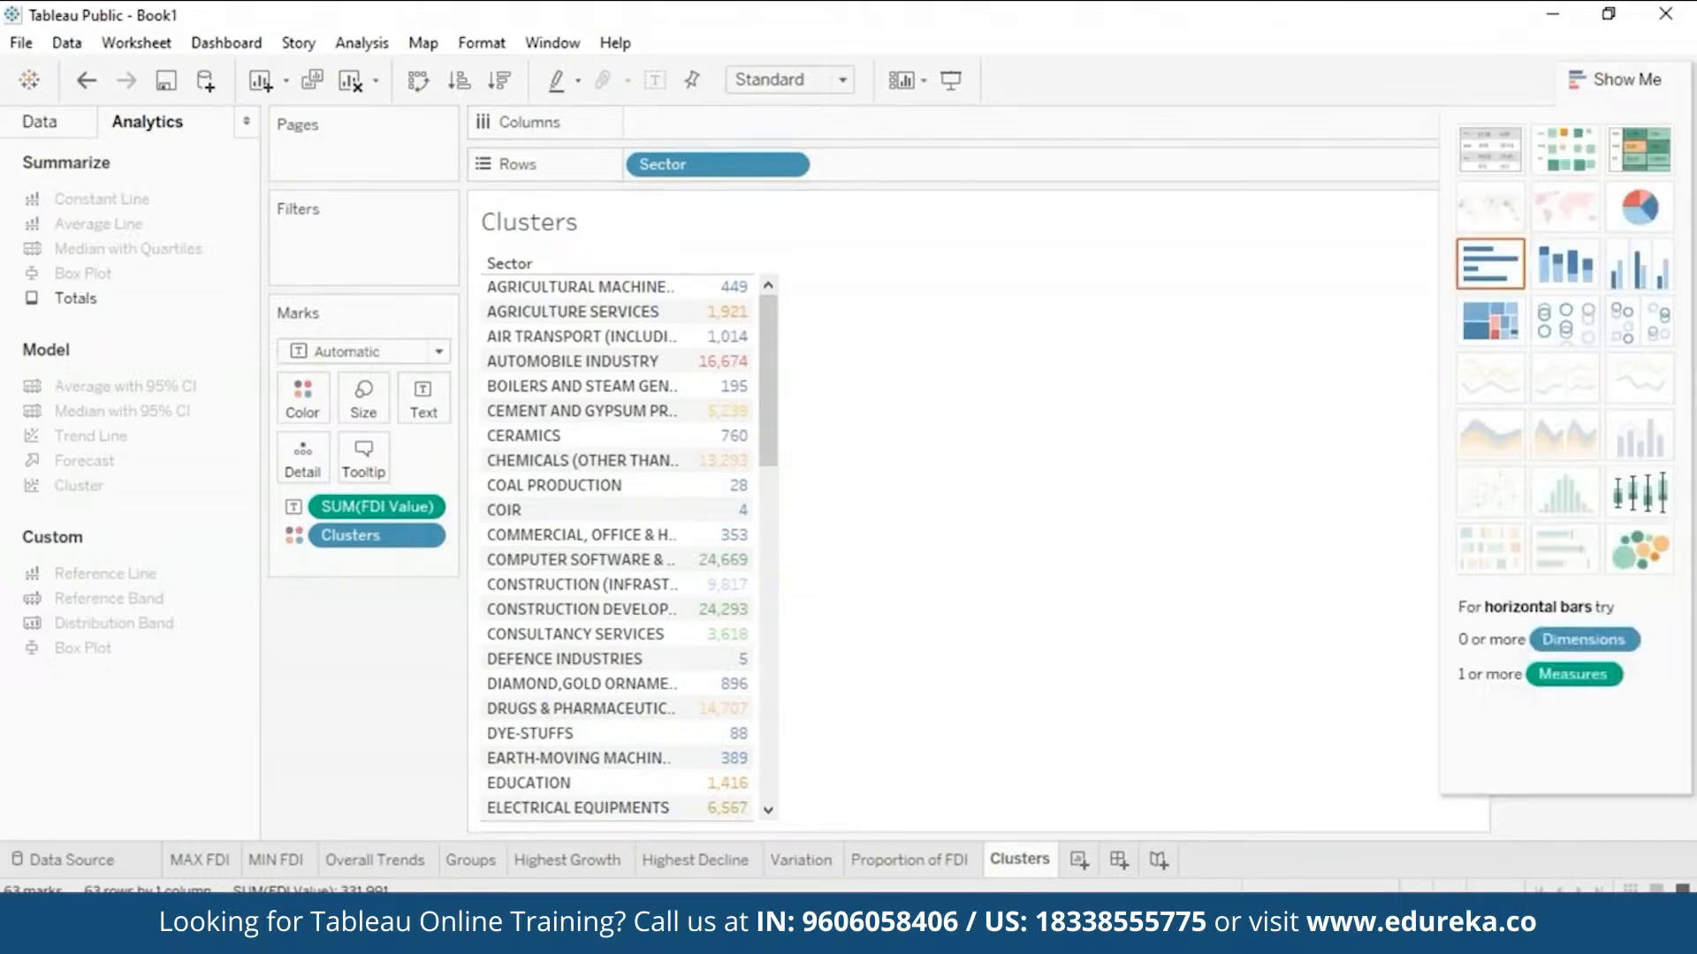
pyautogui.click(1640, 551)
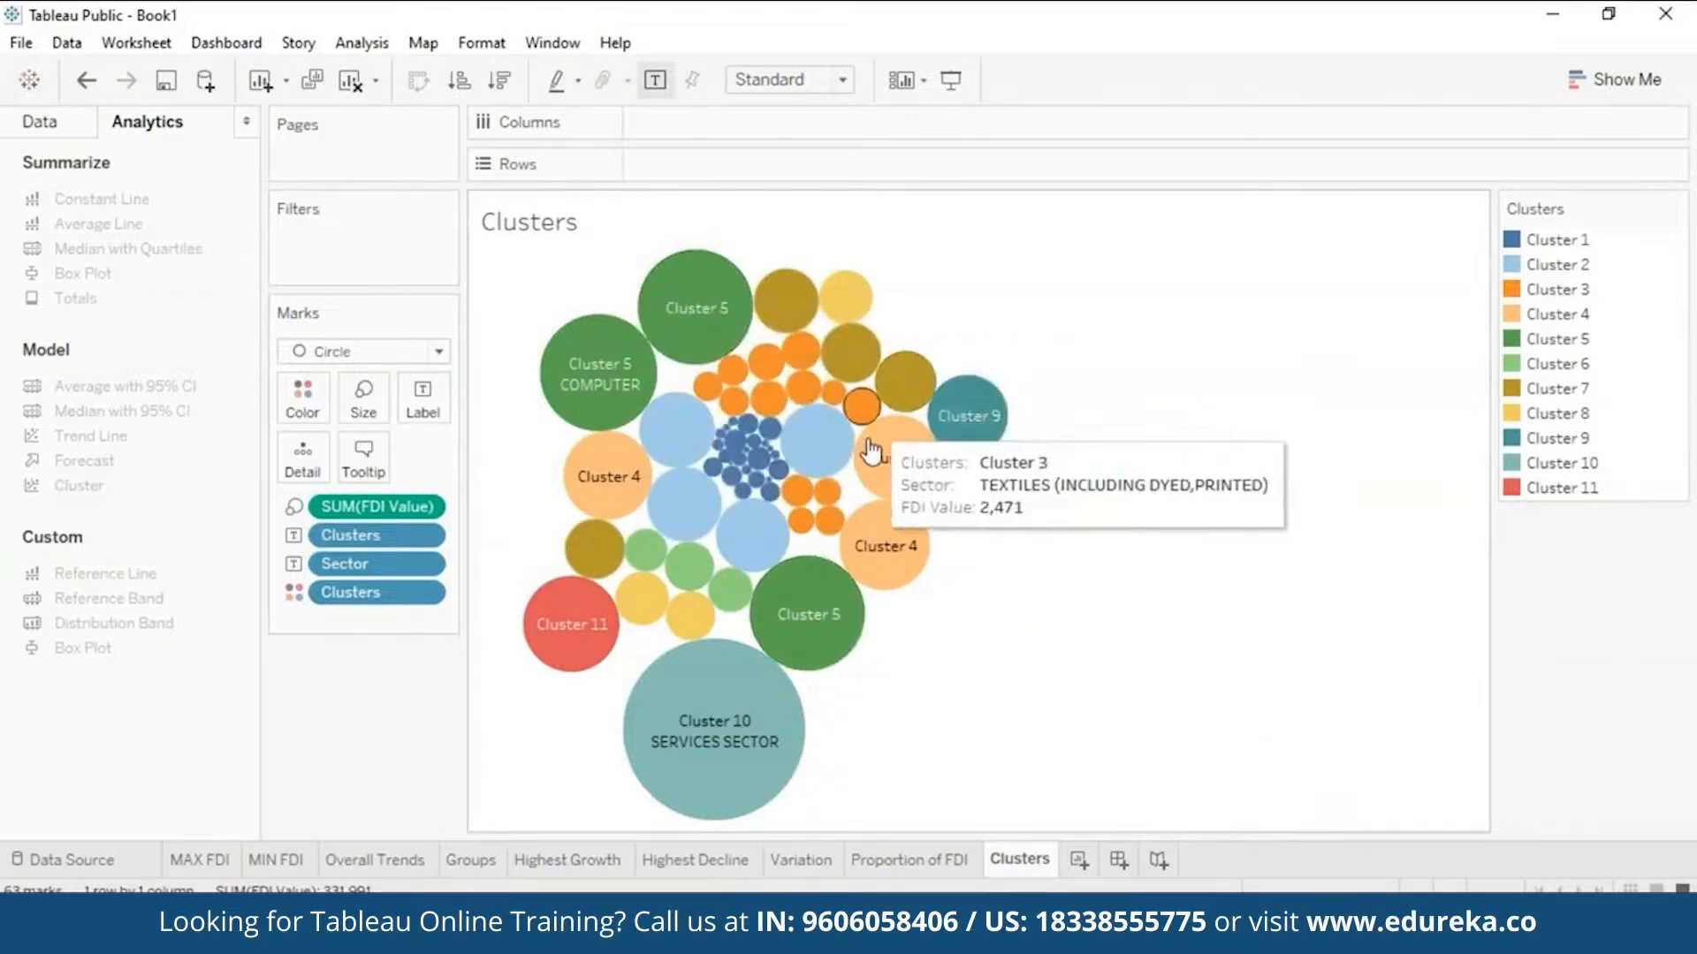
pyautogui.click(1513, 316)
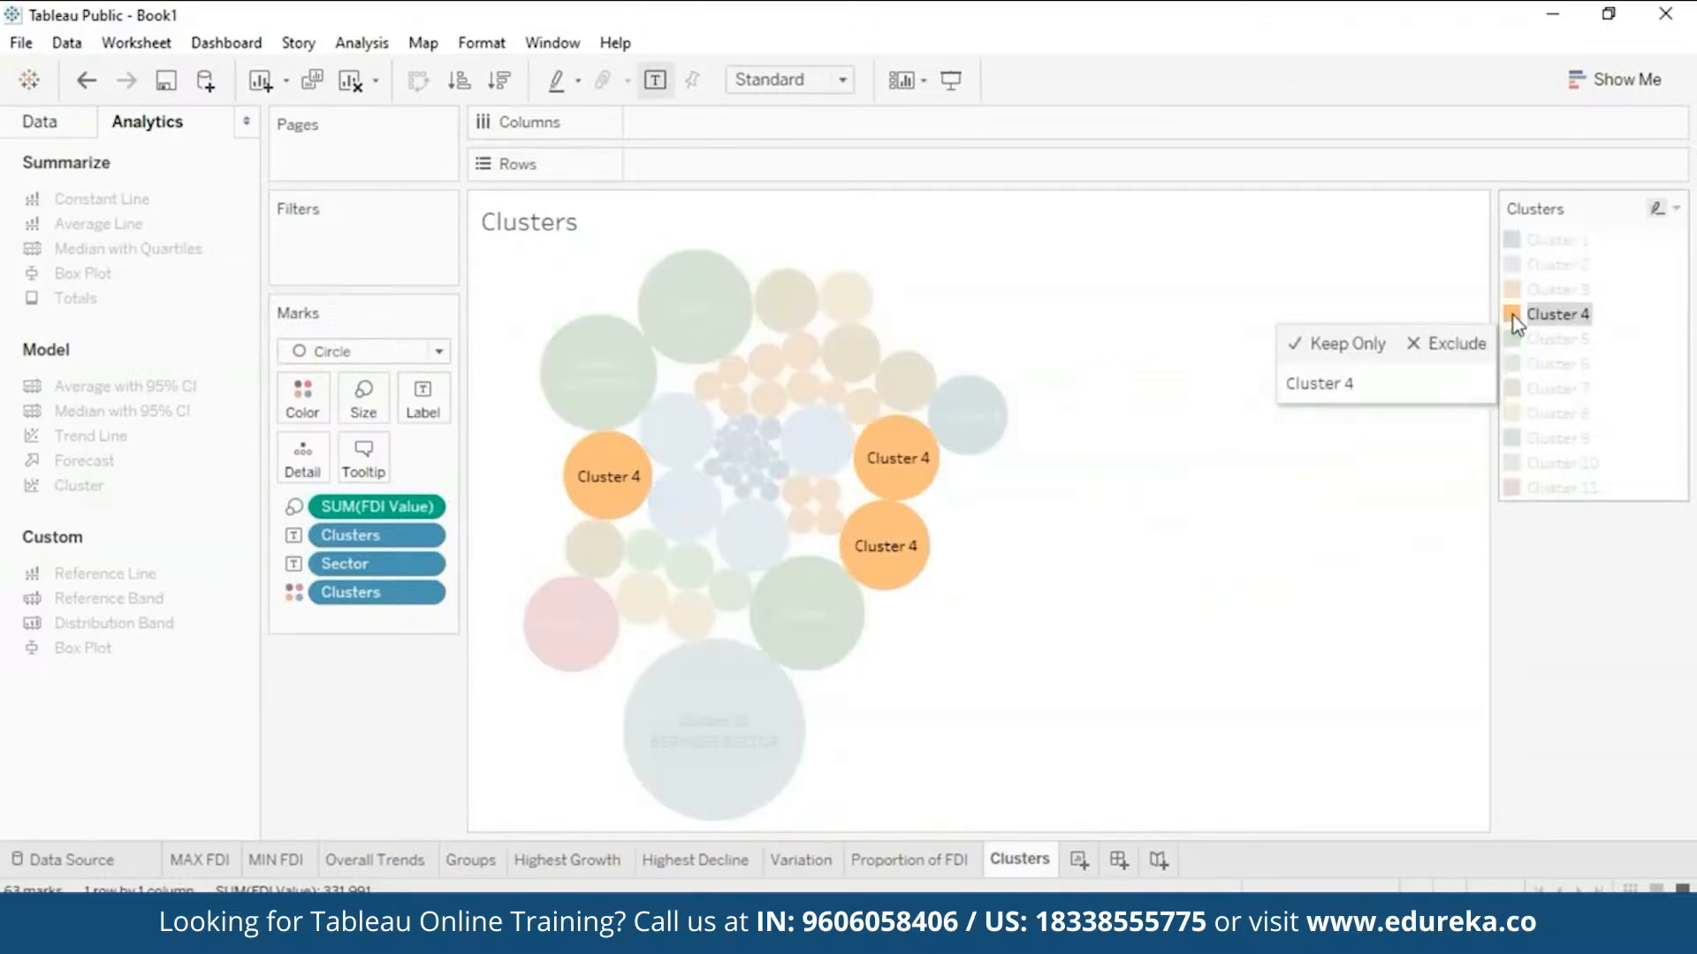
pyautogui.click(1513, 363)
pyautogui.click(1523, 434)
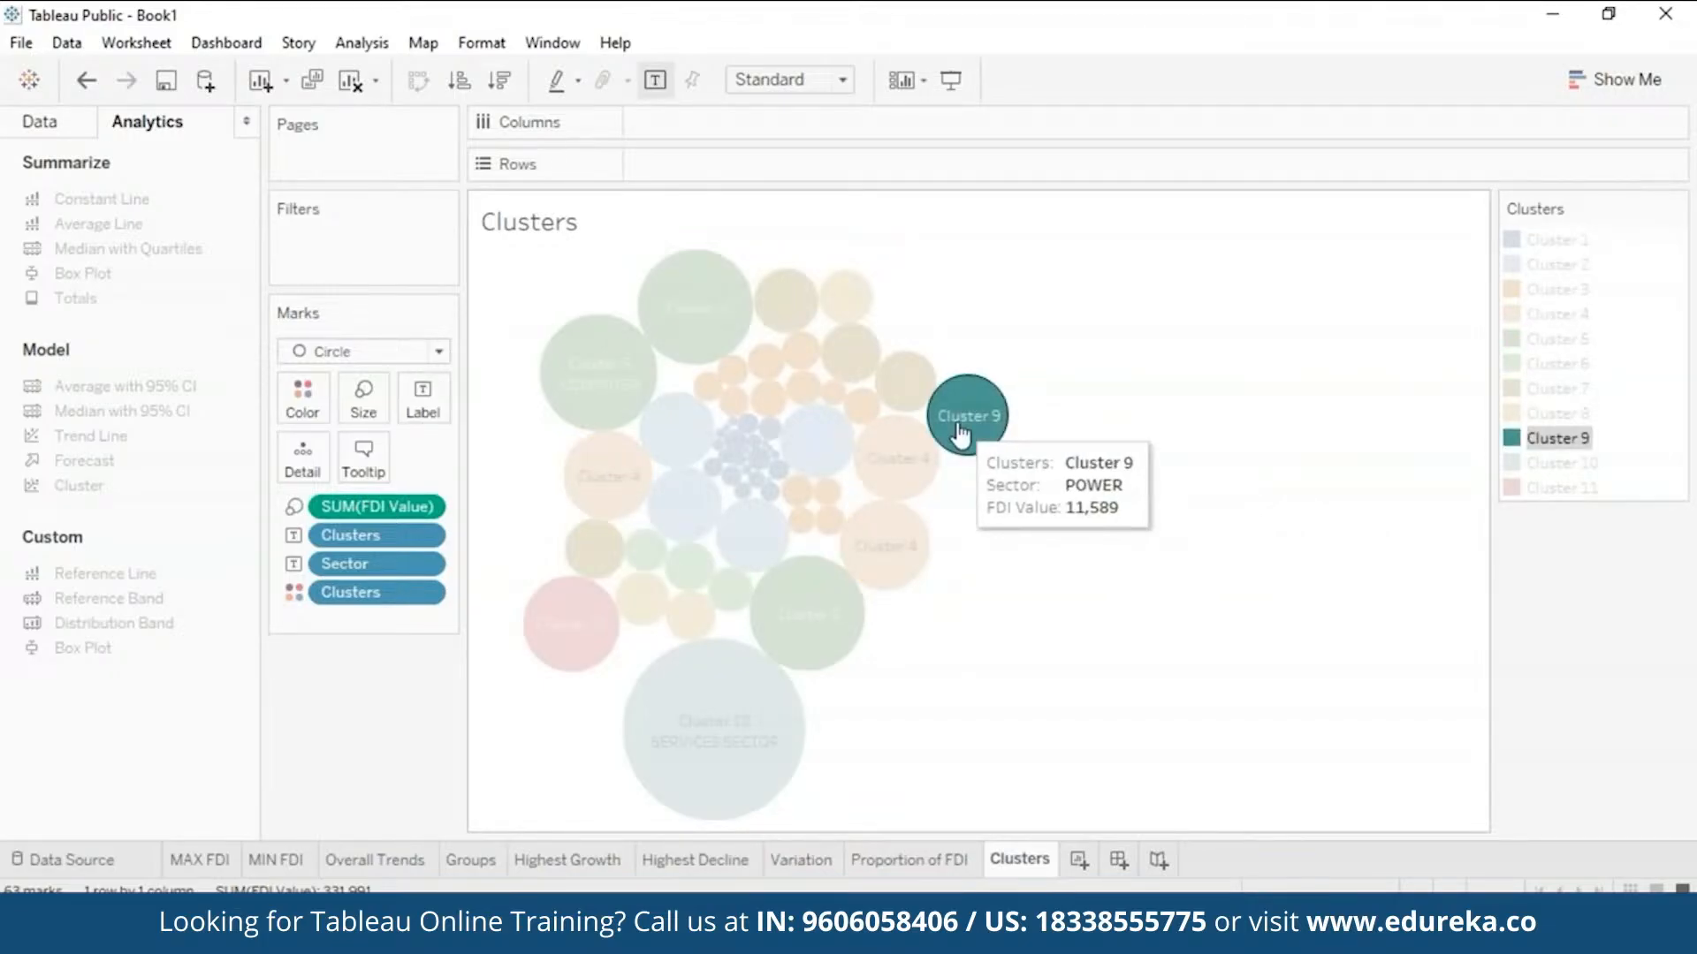
pyautogui.click(1309, 692)
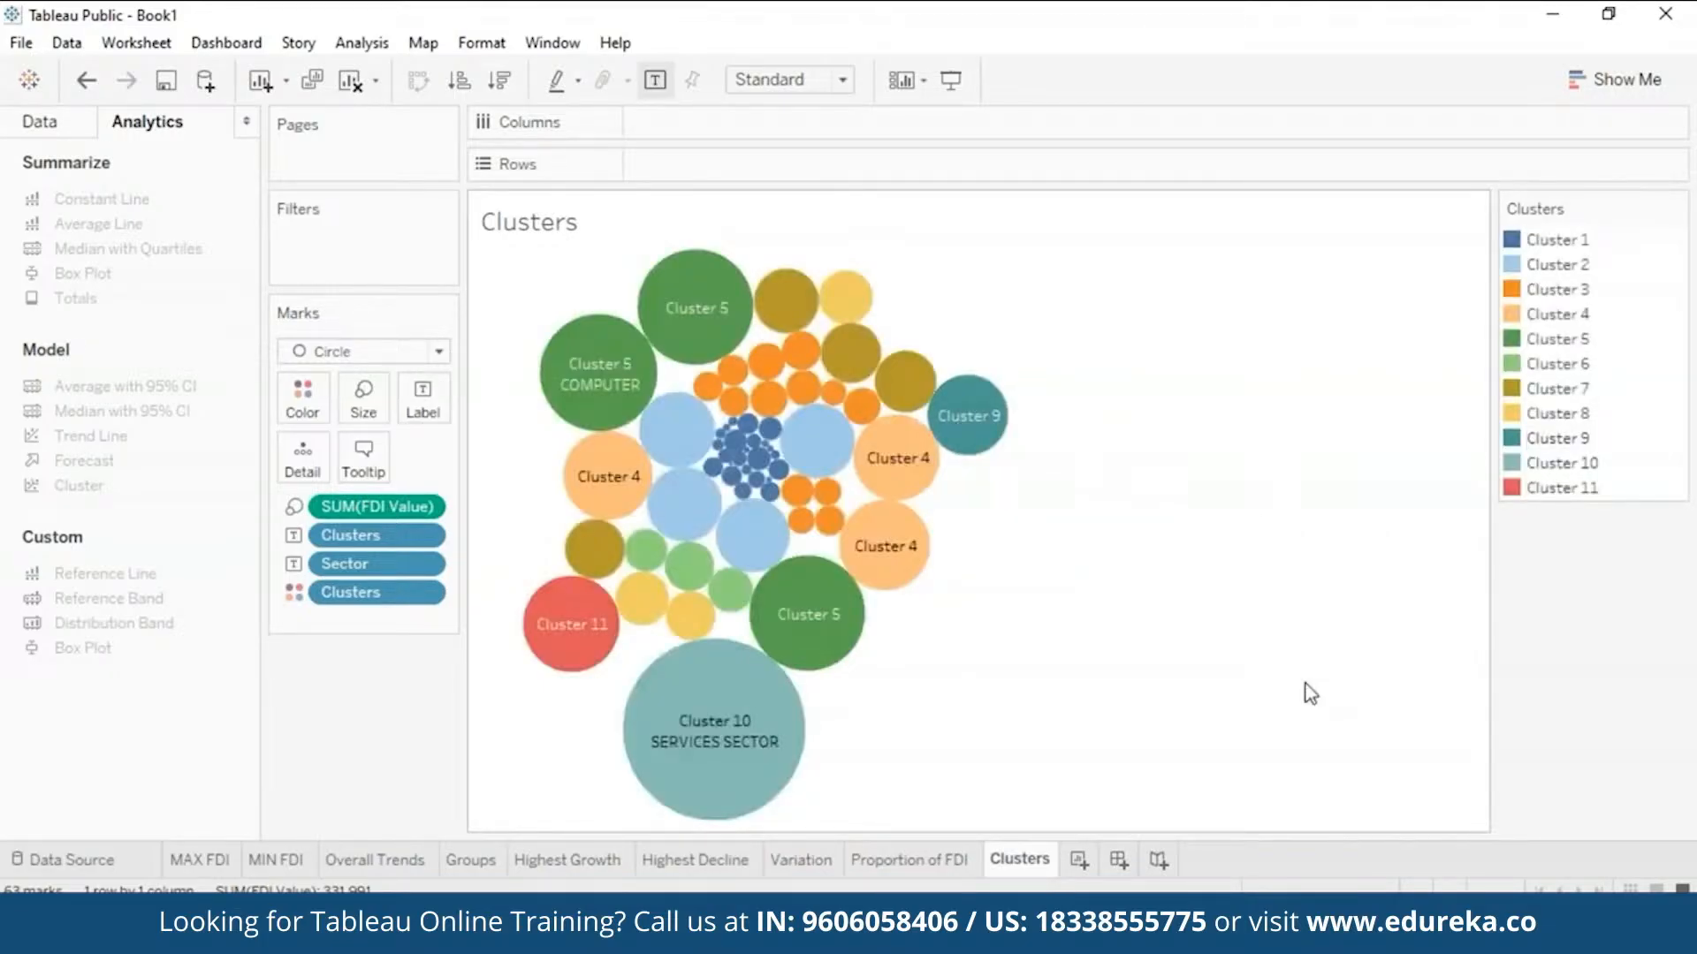
pyautogui.moveTo(585, 636)
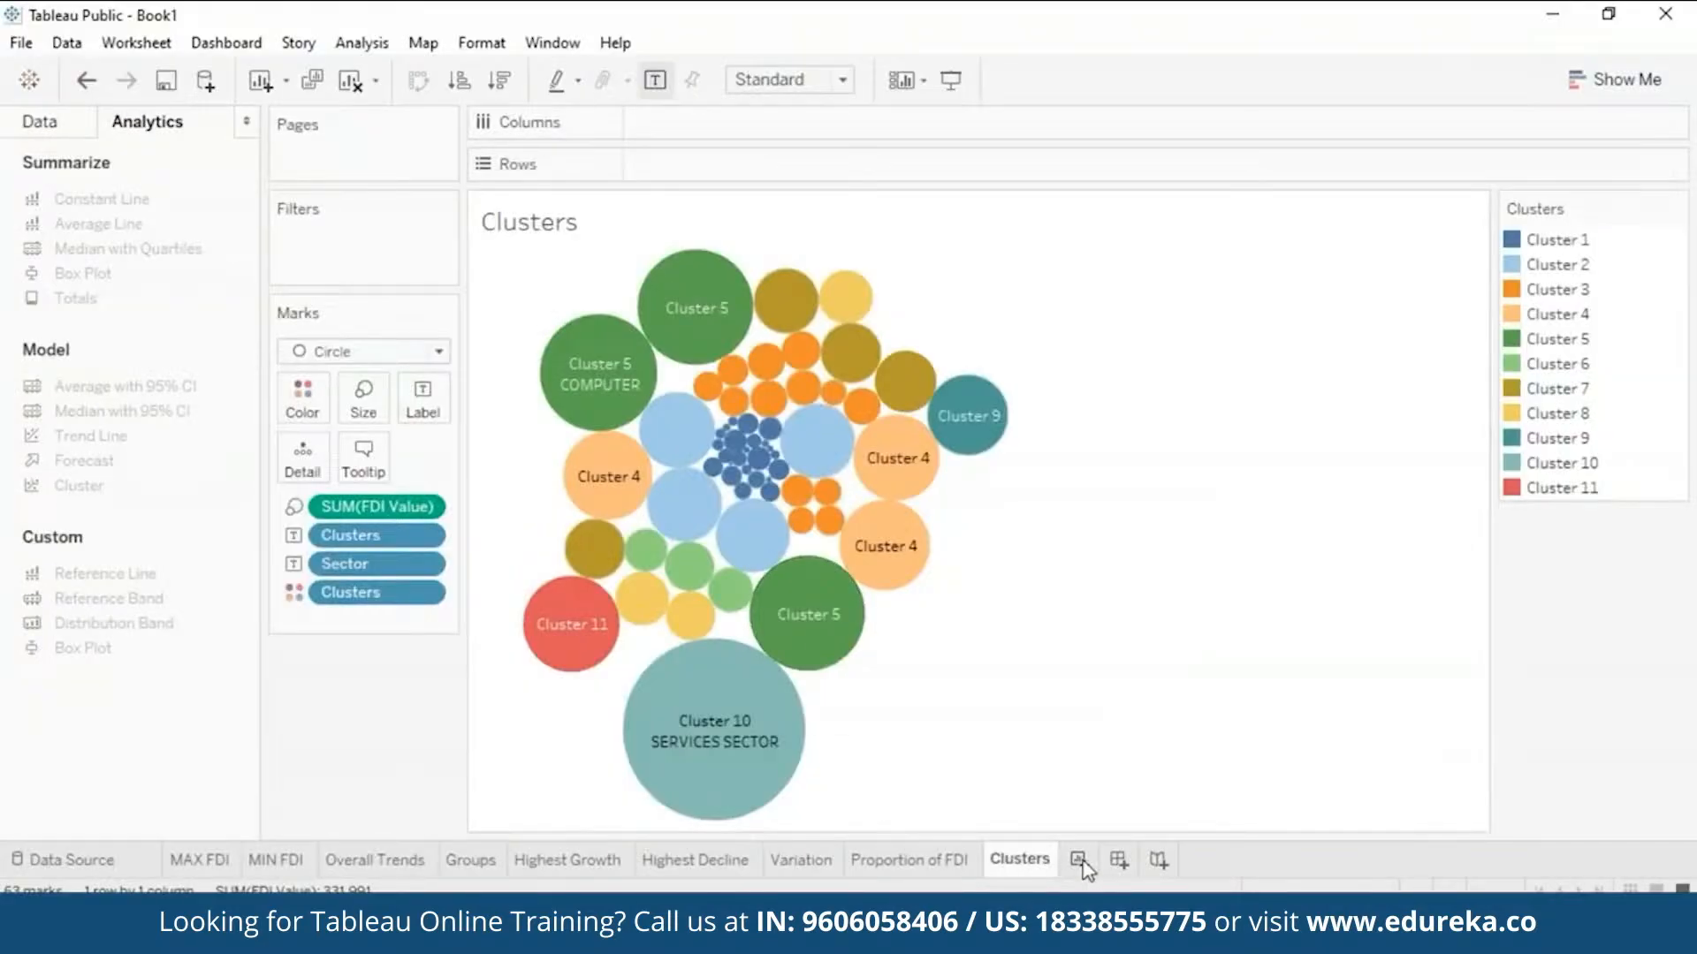
# - Add a new worksheet and name it 'Trend Forecast'
pyautogui.click(1078, 862)
pyautogui.rightClick(1089, 860)
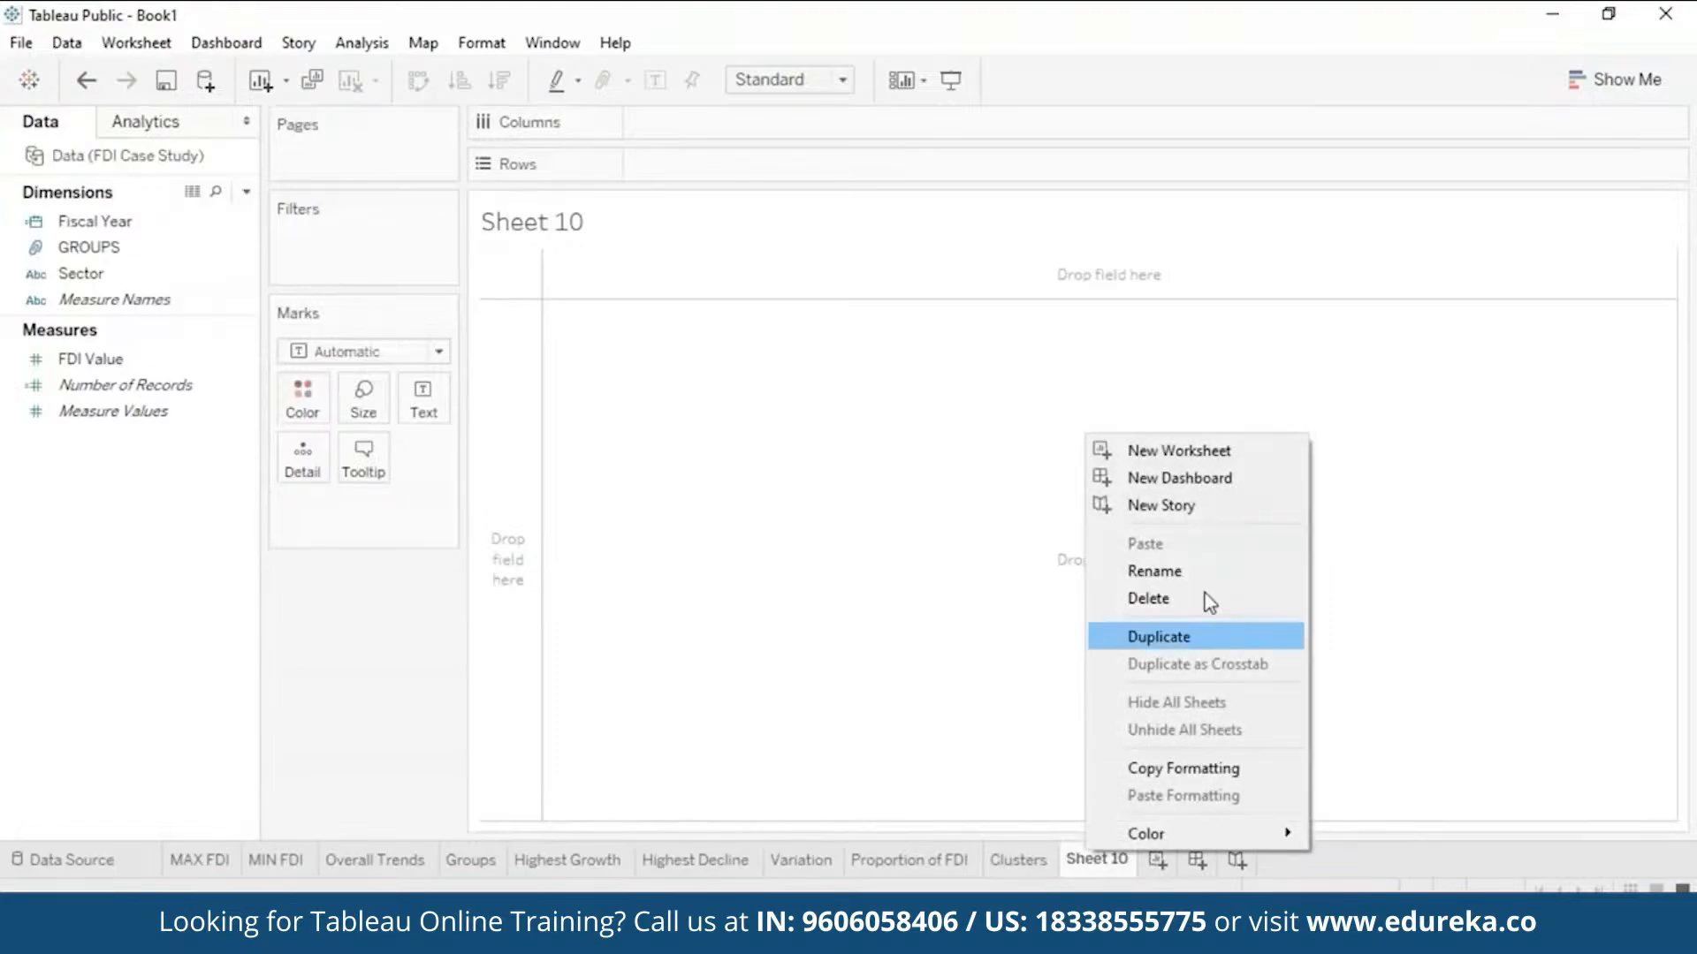
pyautogui.click(1227, 574)
pyautogui.write('Trend F')
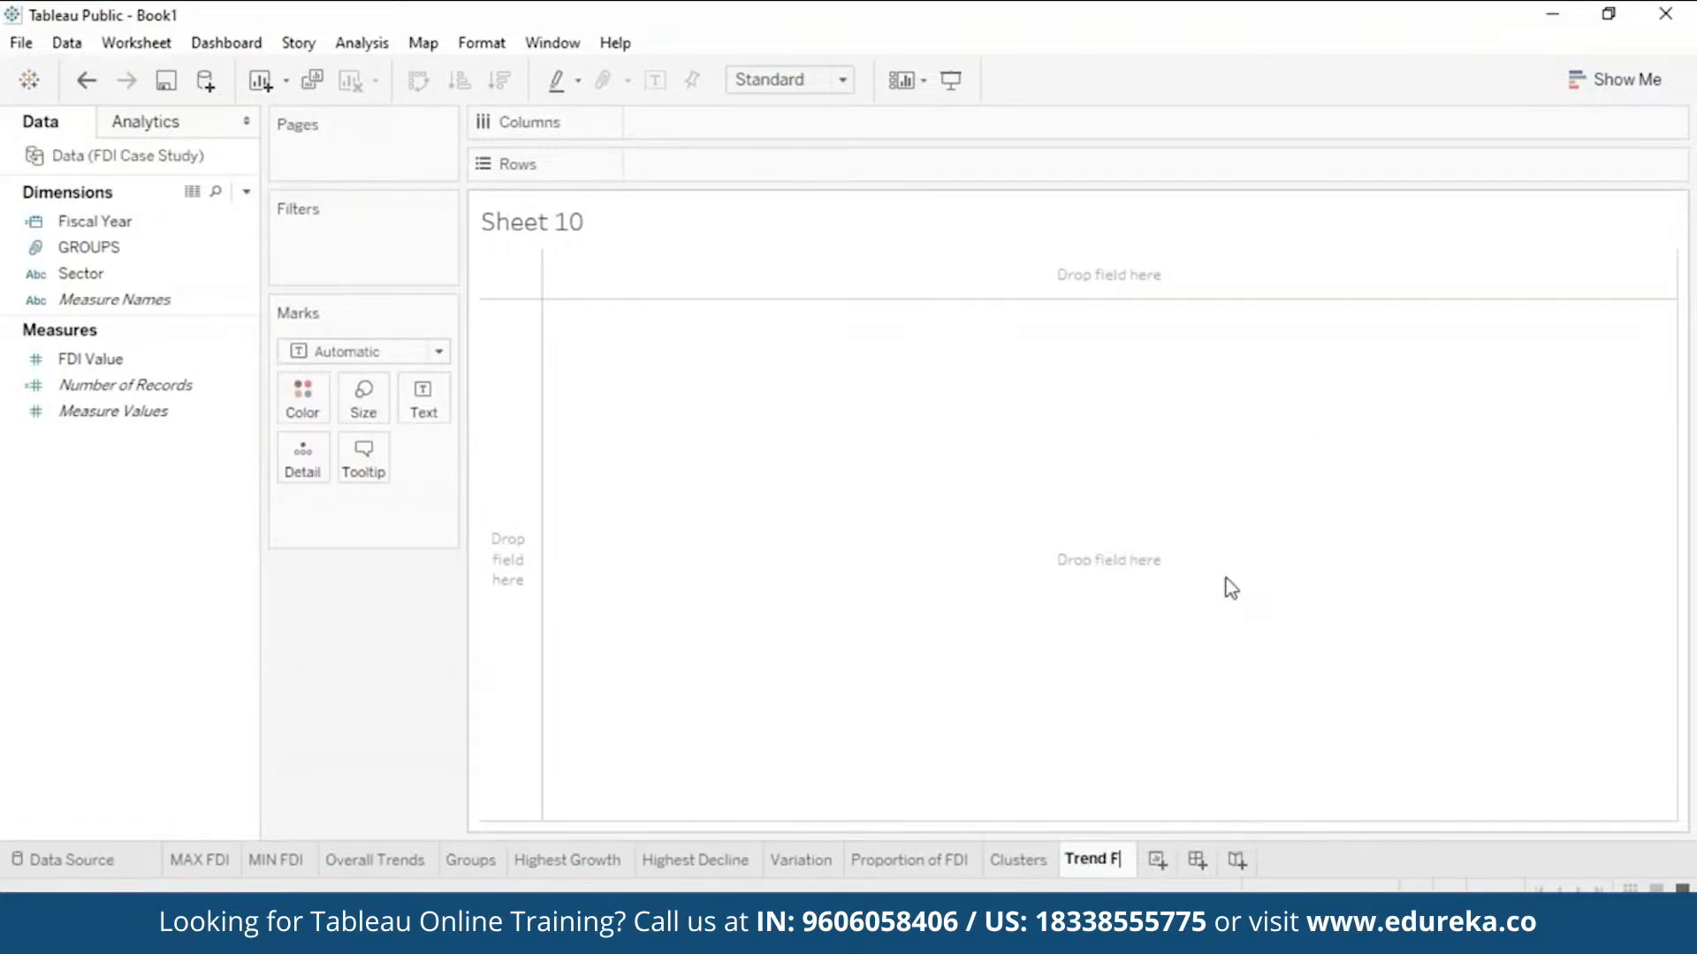
pyautogui.write('orecast')
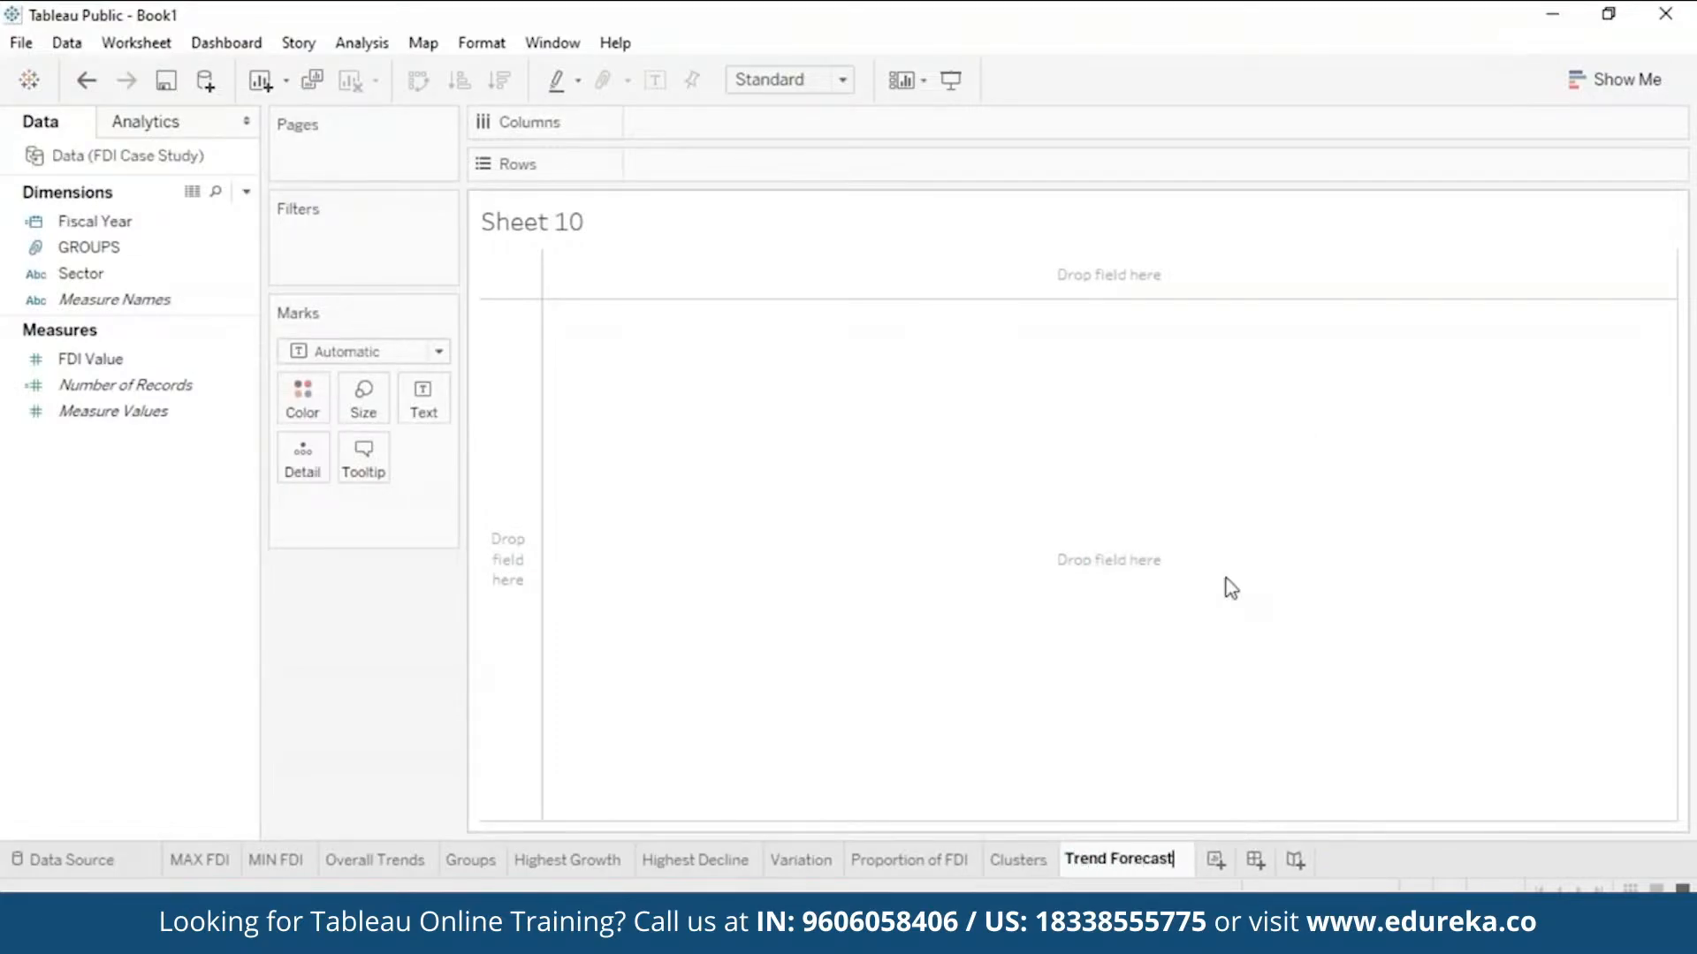
pyautogui.press('Return')
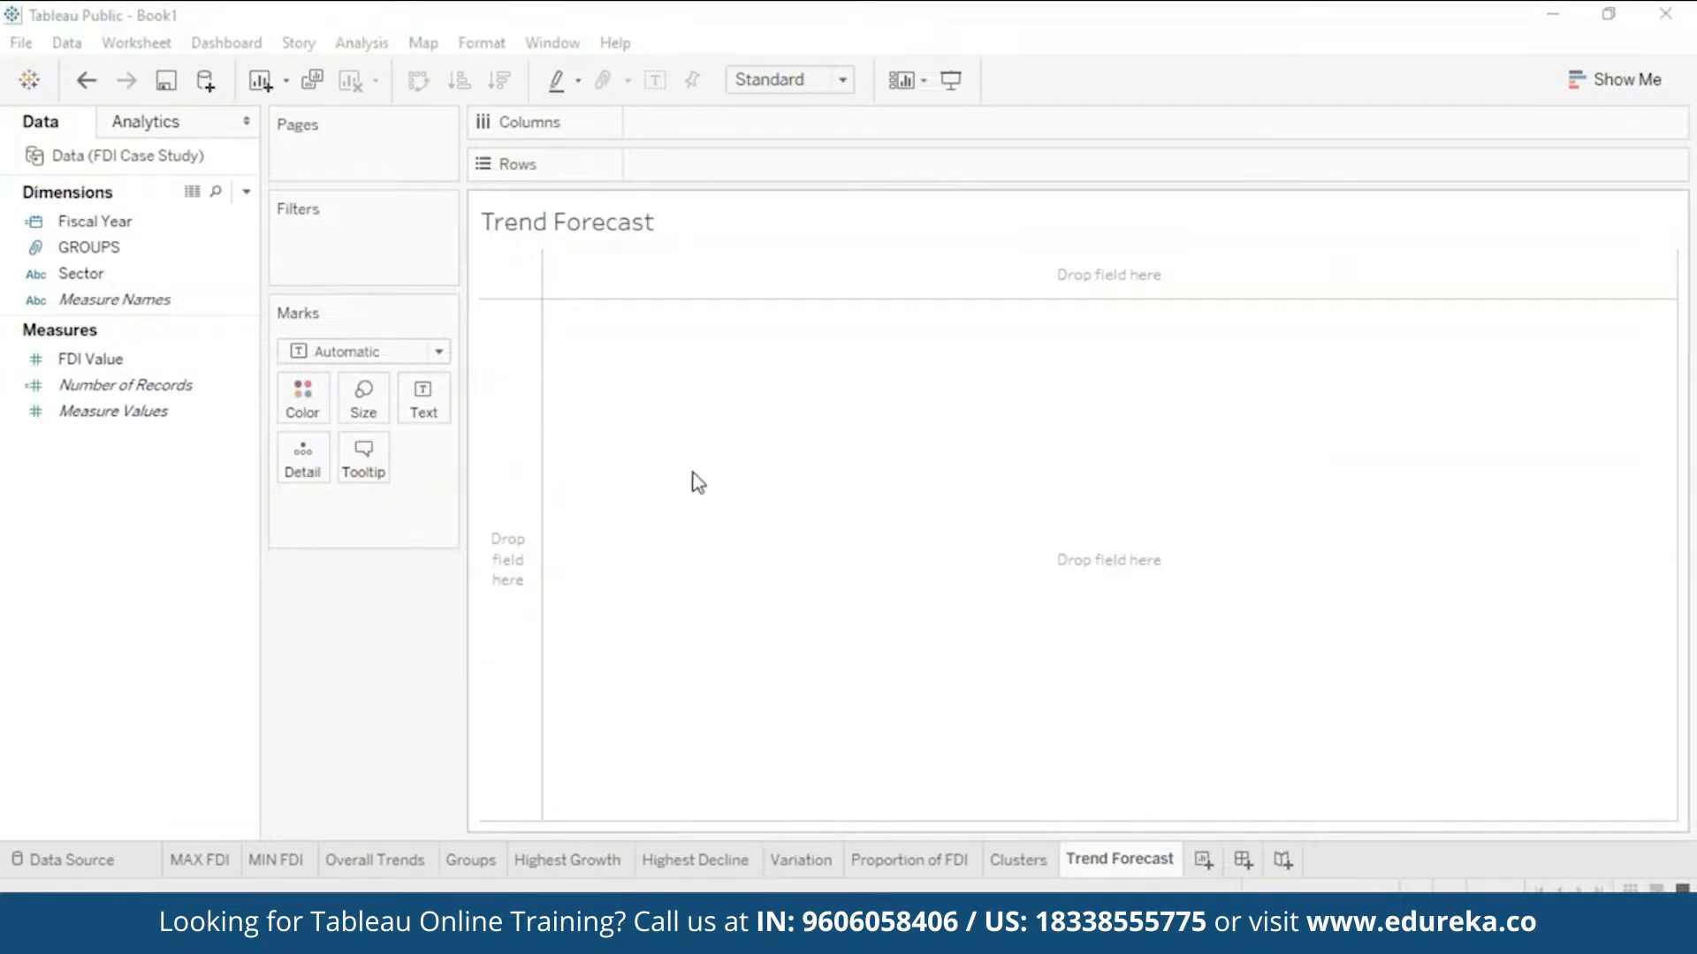
# - Plot total FDI Value as a line across Fiscal Year 2000–2016
pyautogui.moveTo(143, 225); pyautogui.dragTo(767, 133)
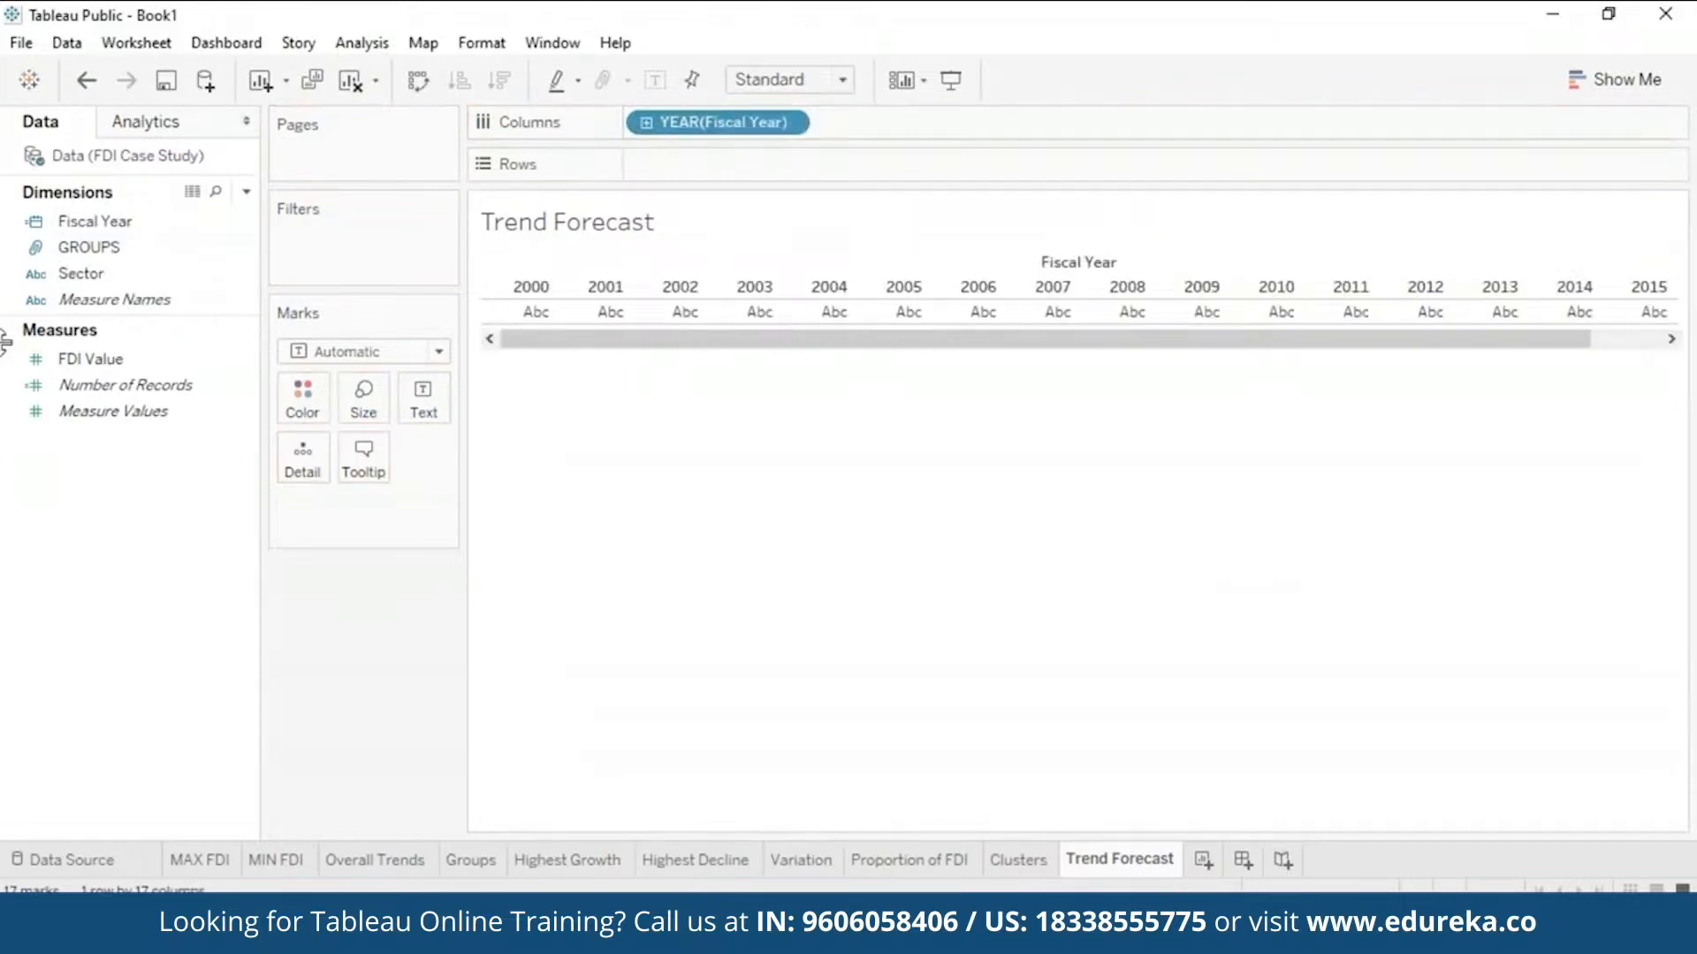
pyautogui.click(95, 360)
pyautogui.moveTo(97, 367); pyautogui.dragTo(693, 168)
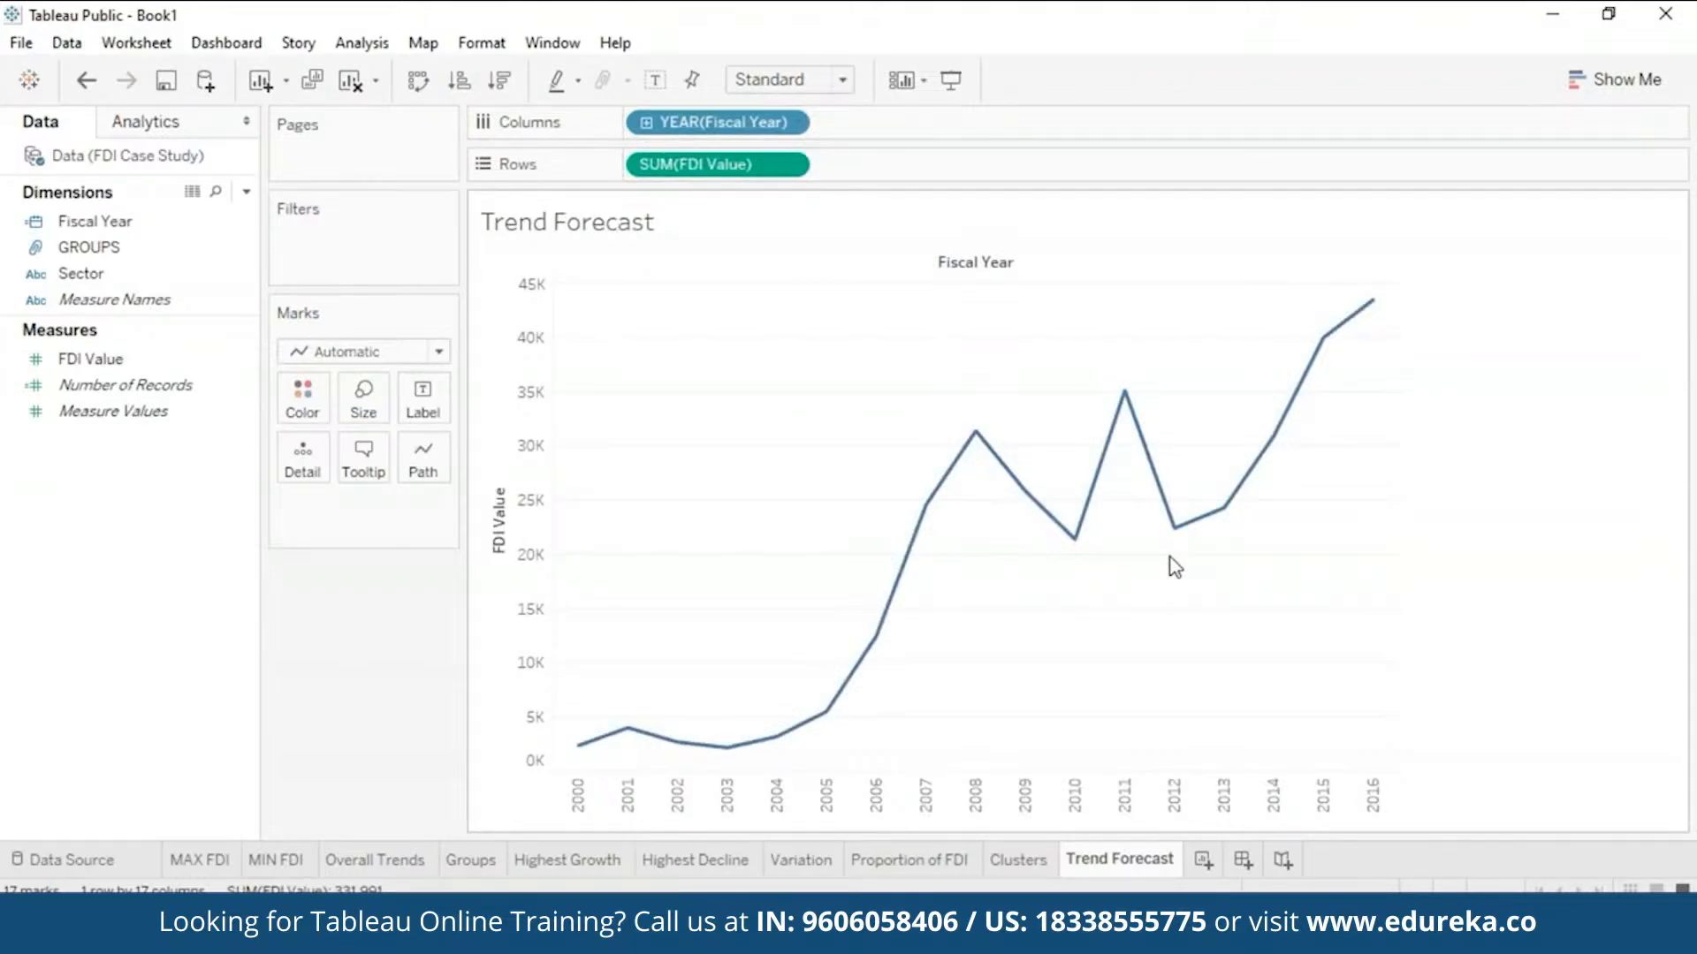
# - Add a forecast extending the FDI Value line to 2018 with a shaded estimate band
pyautogui.click(181, 133)
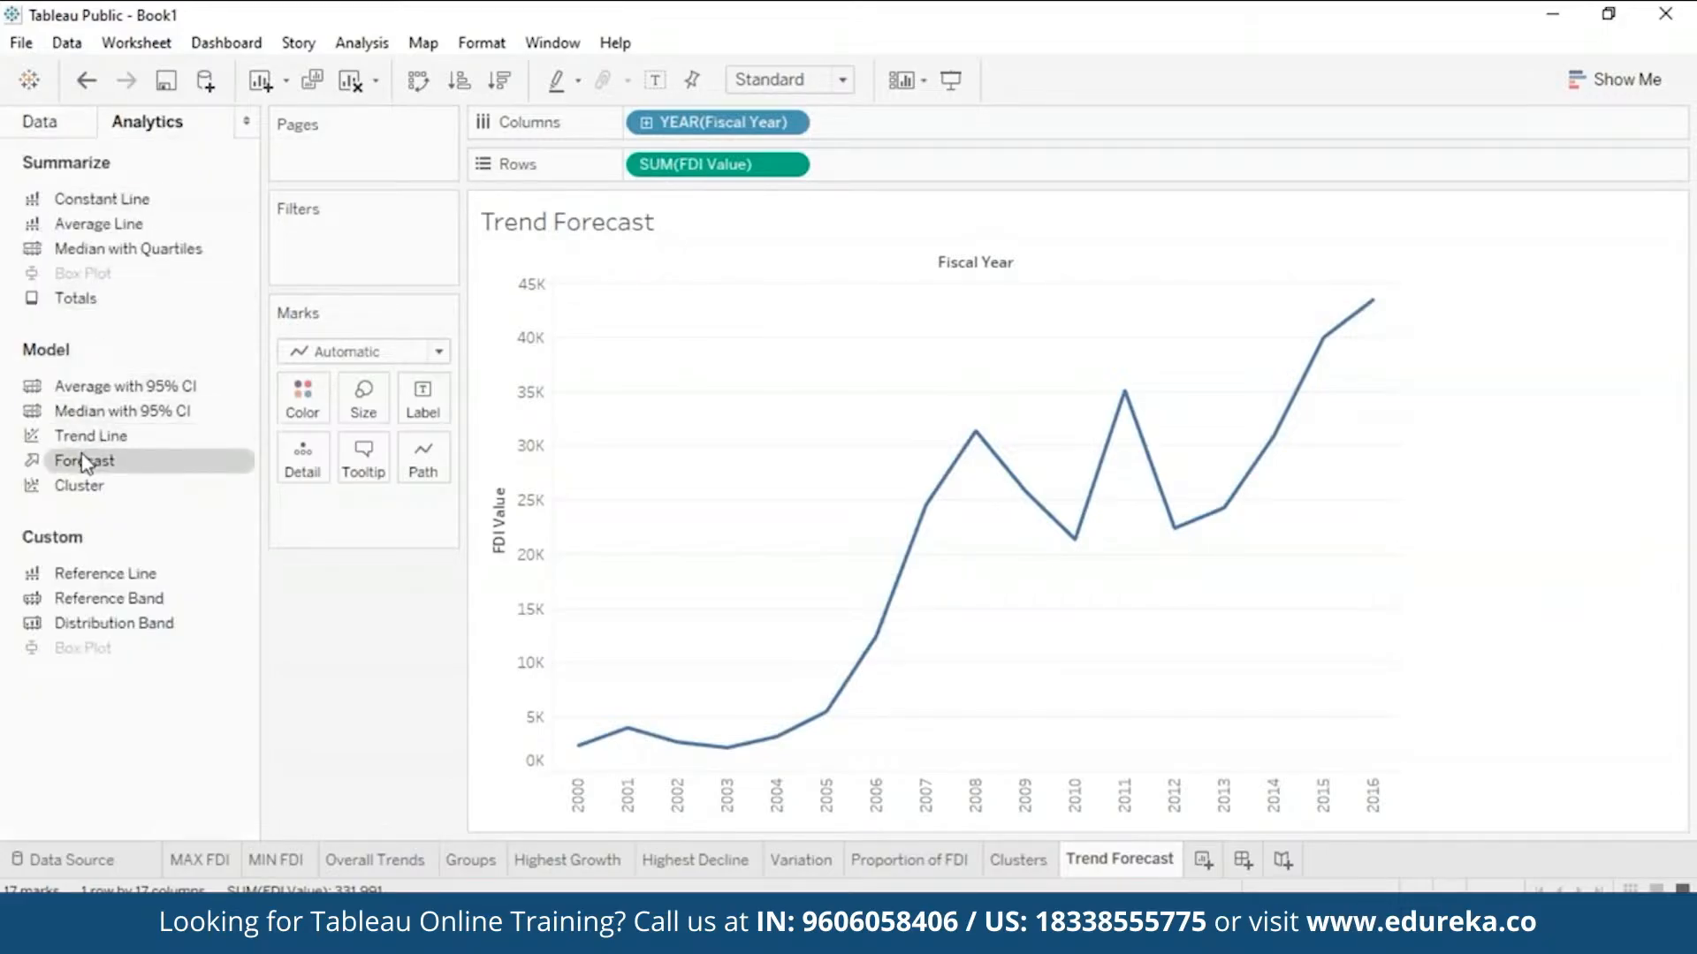
pyautogui.moveTo(85, 461); pyautogui.dragTo(712, 320)
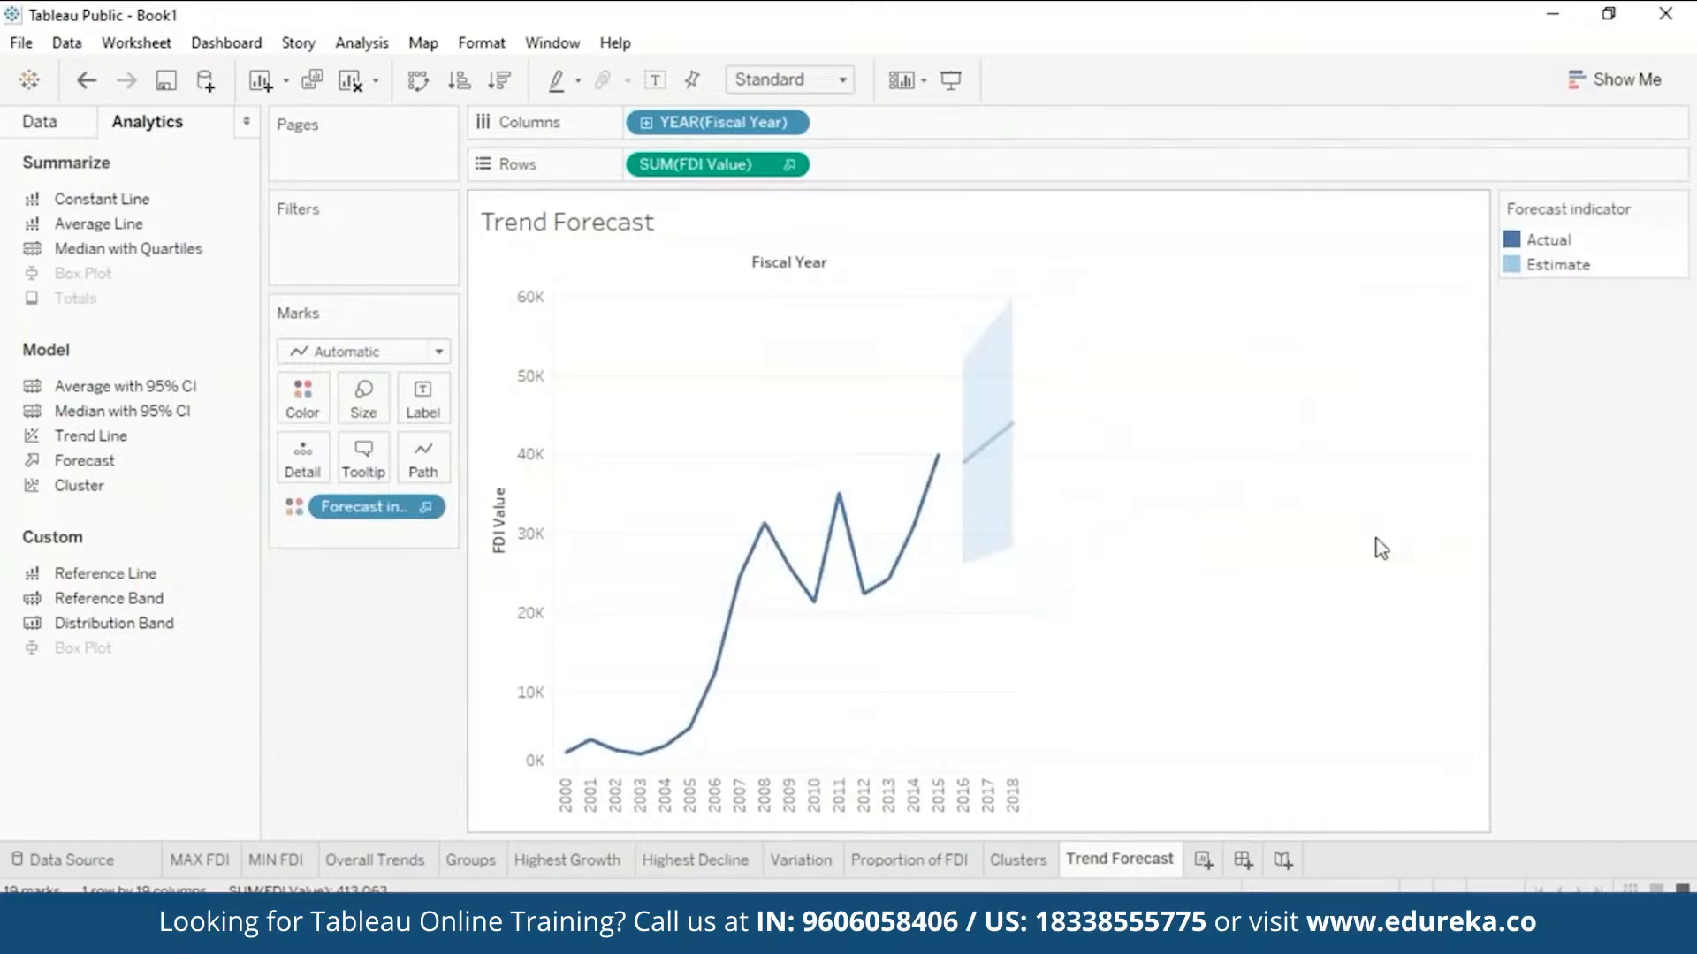
pyautogui.moveTo(982, 462)
pyautogui.click(72, 129)
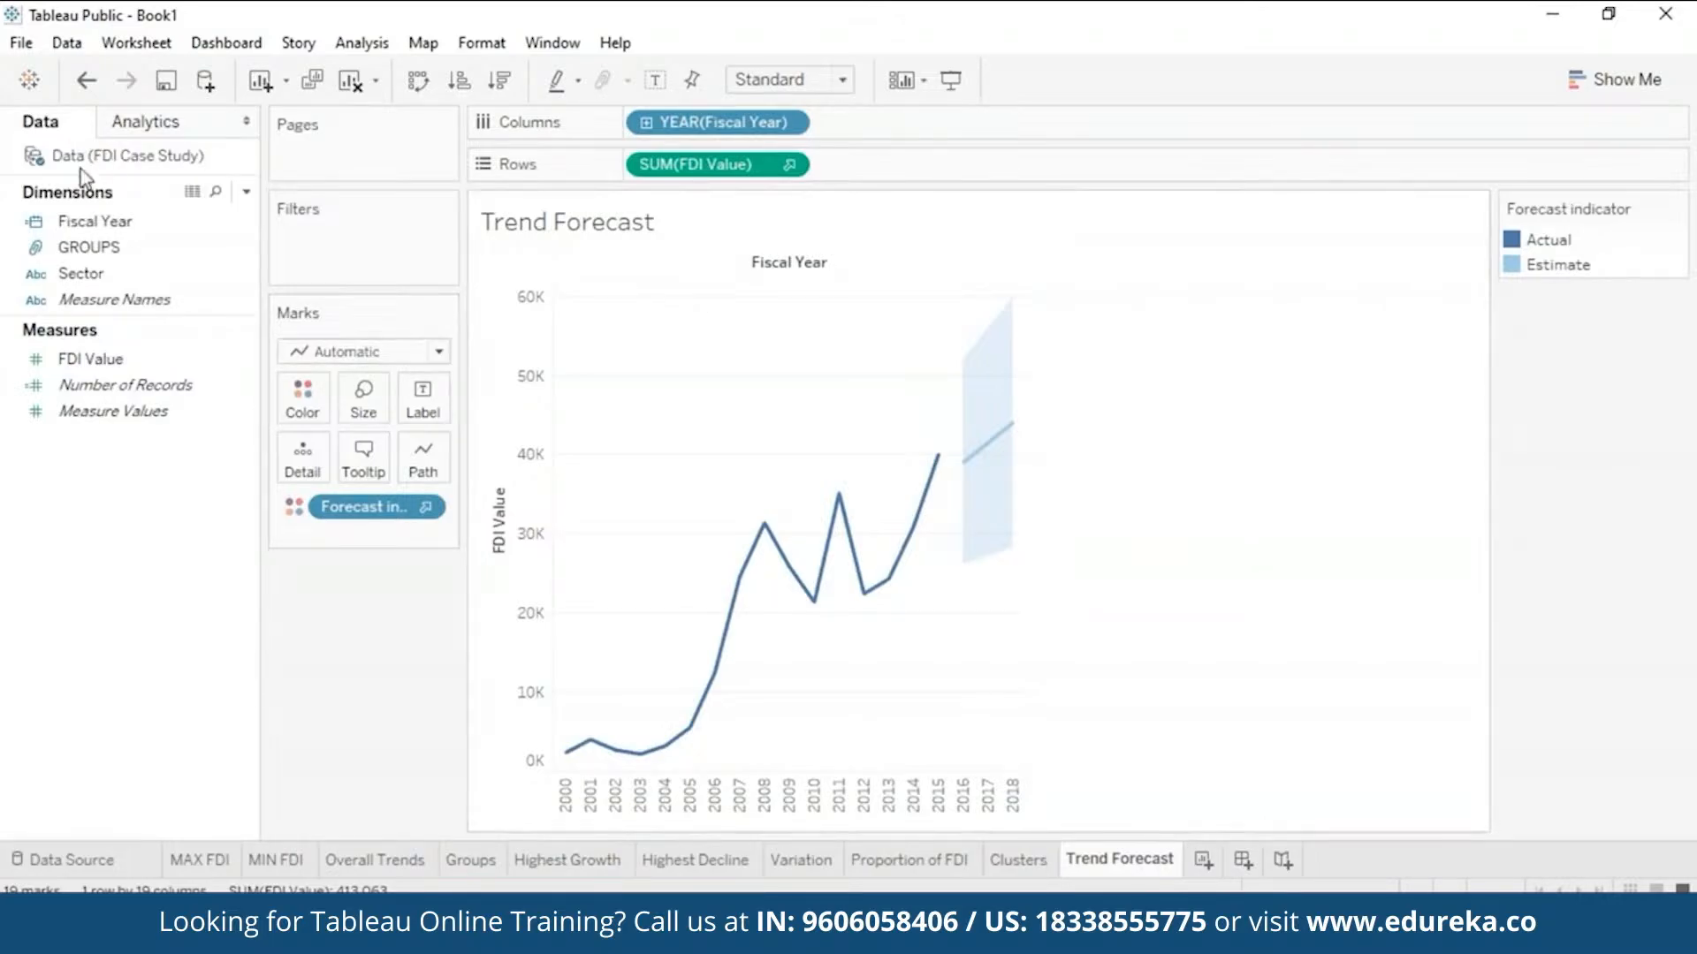
# - Add a Sector filter card to the Trend Forecast sheet
pyautogui.click(113, 273)
pyautogui.click(241, 277)
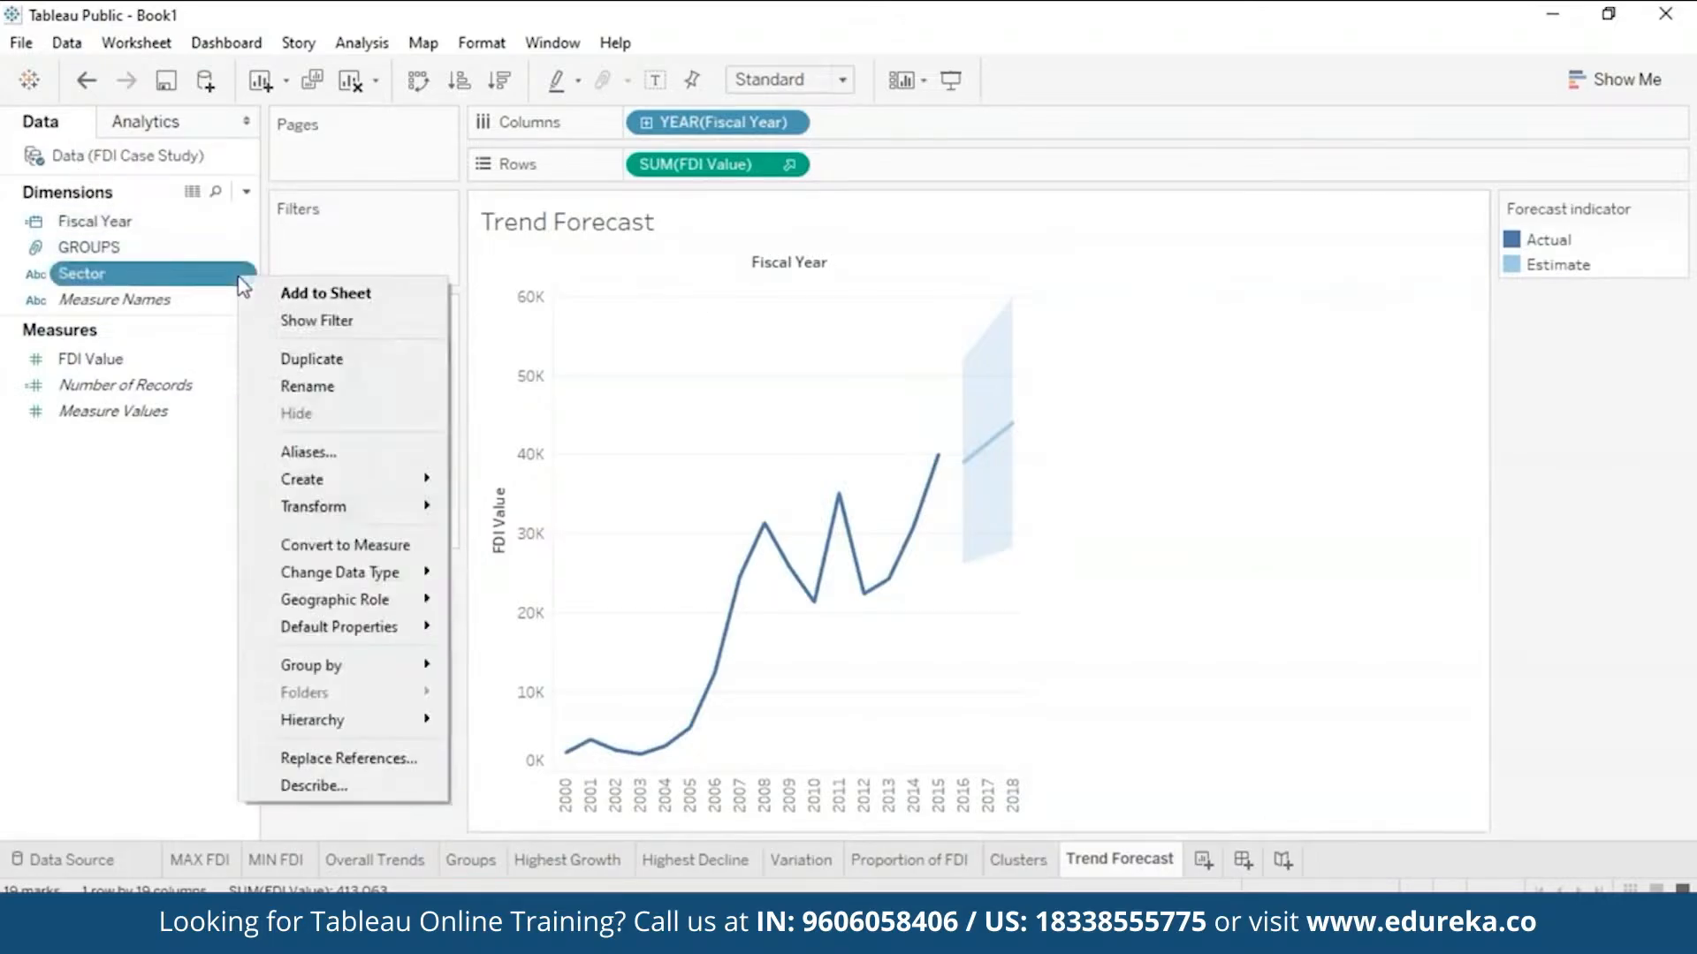
pyautogui.click(311, 320)
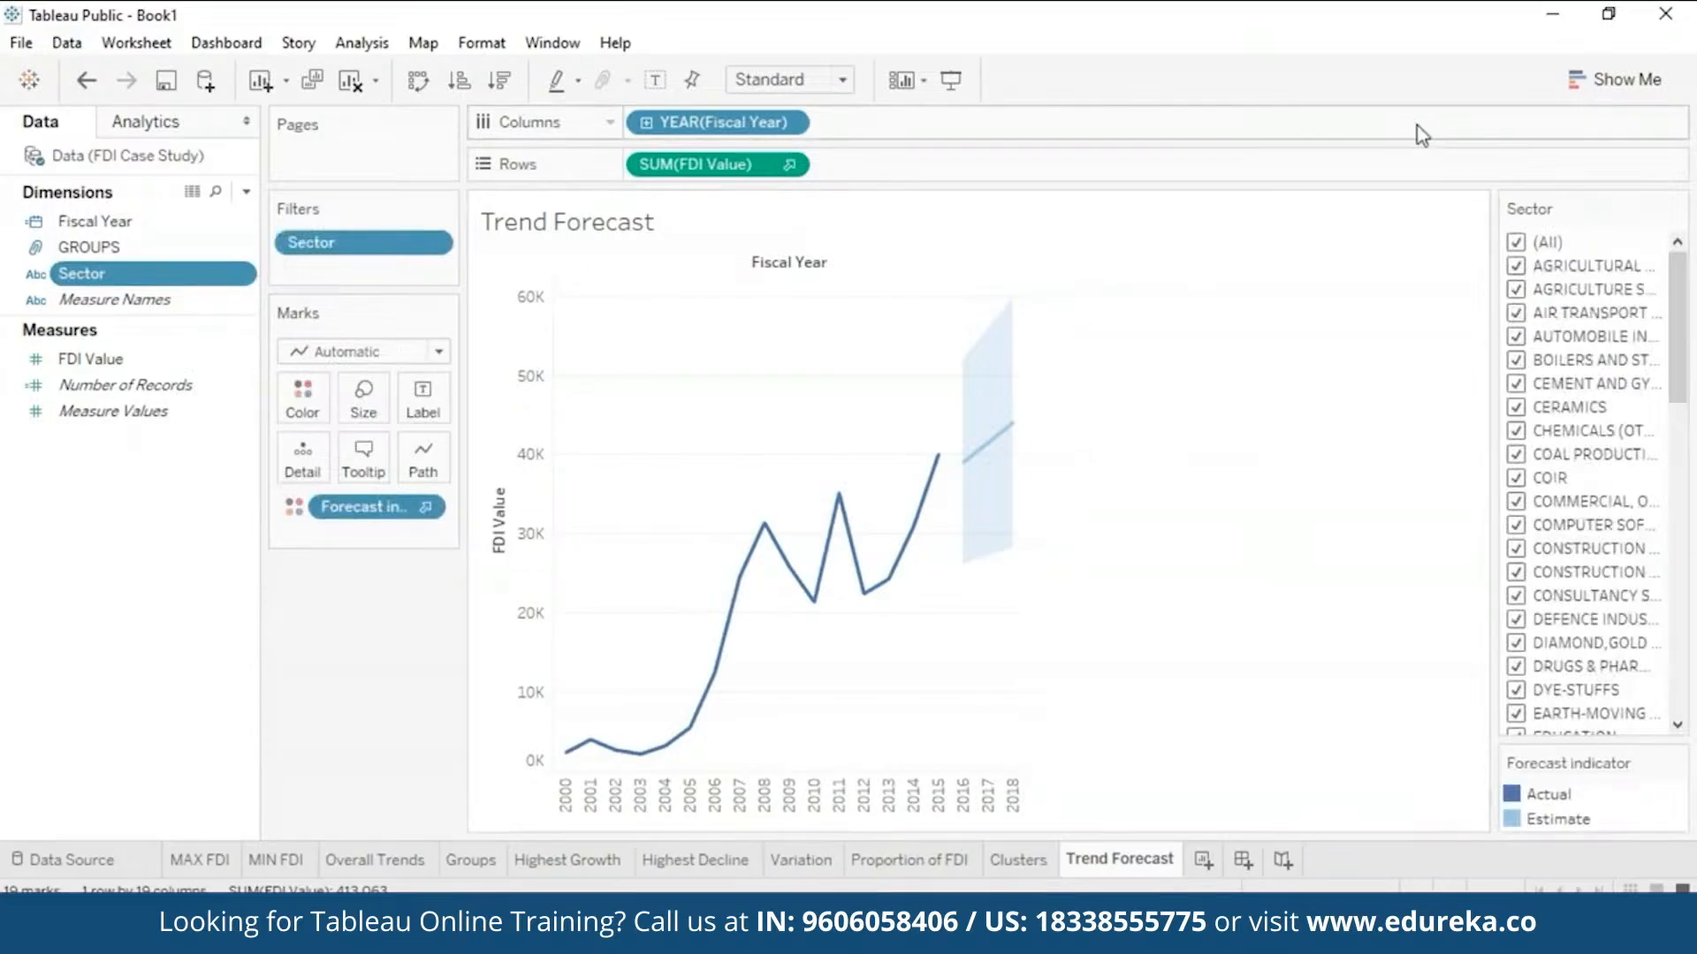
# - Filter the forecast to only COMPUTER SOFTWARE & HARDWARE, then clear that sector
pyautogui.click(1515, 241)
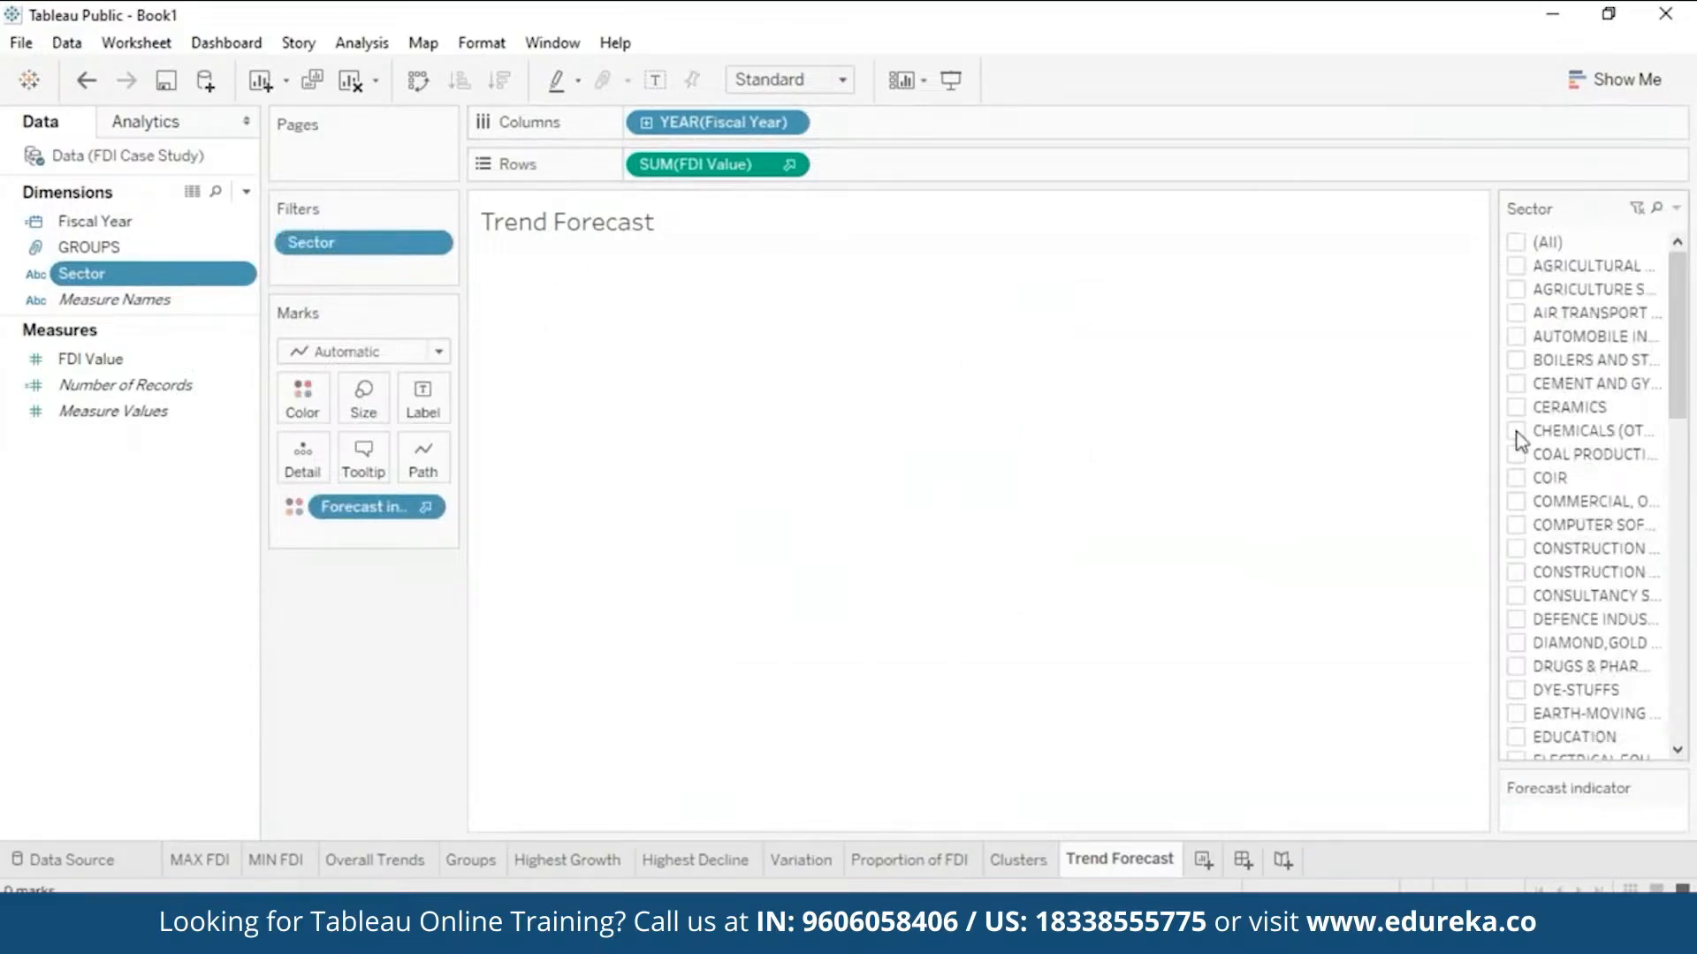
pyautogui.click(1520, 527)
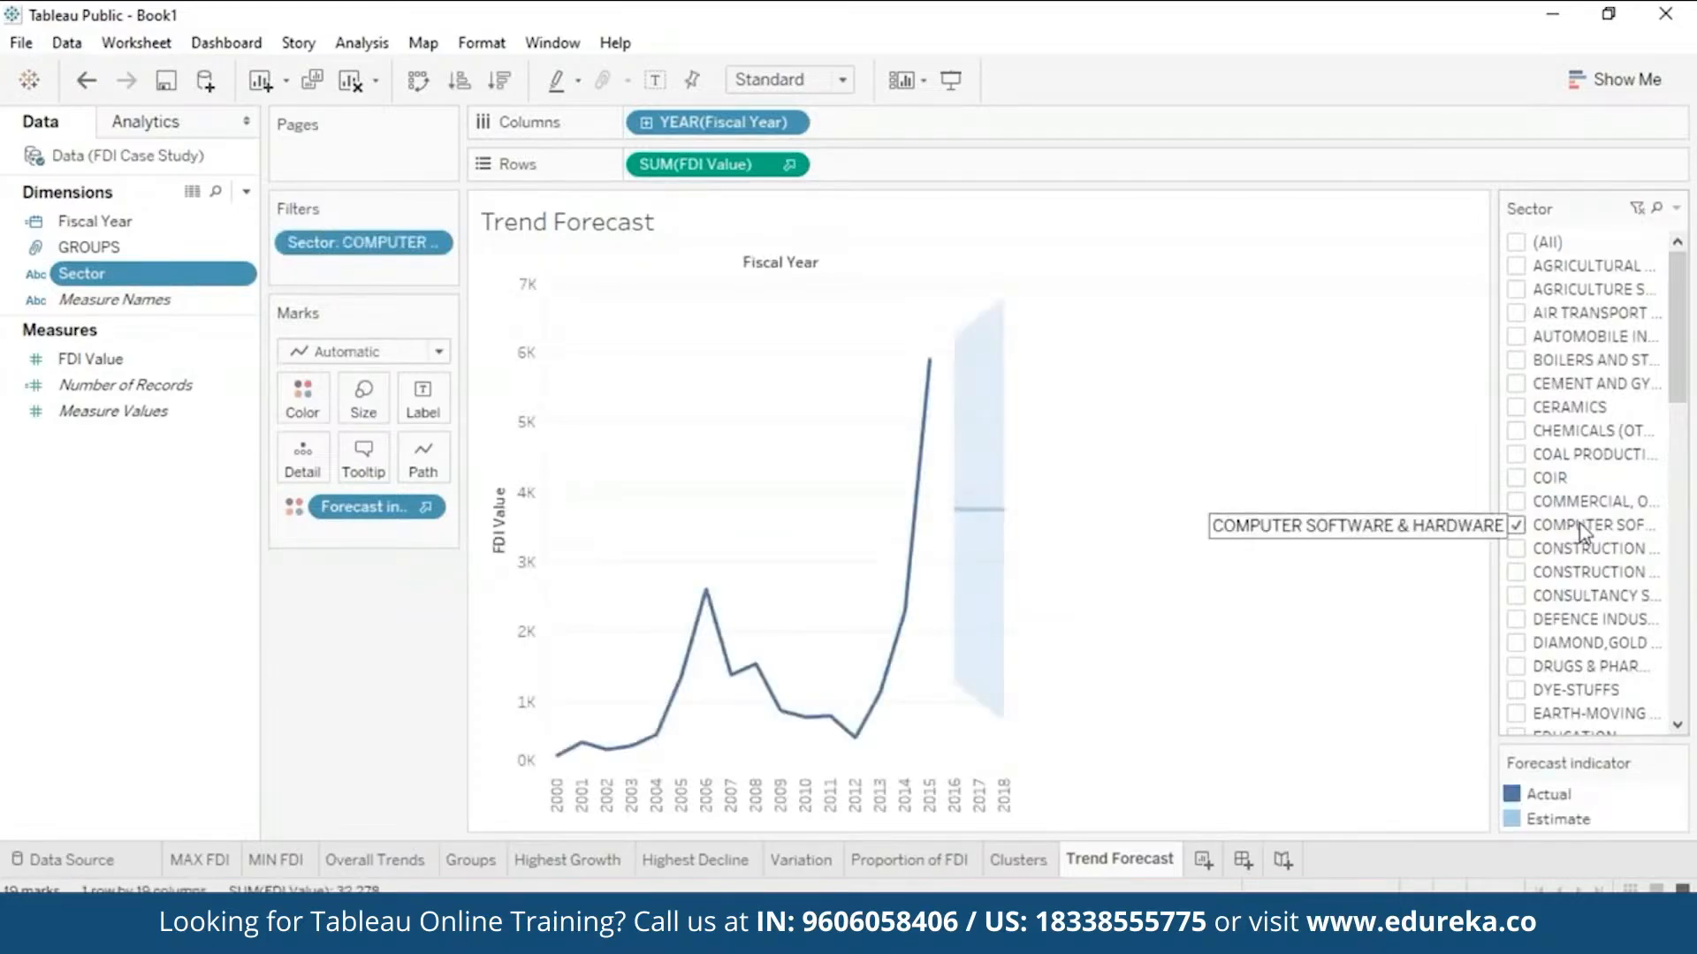
pyautogui.moveTo(941, 431)
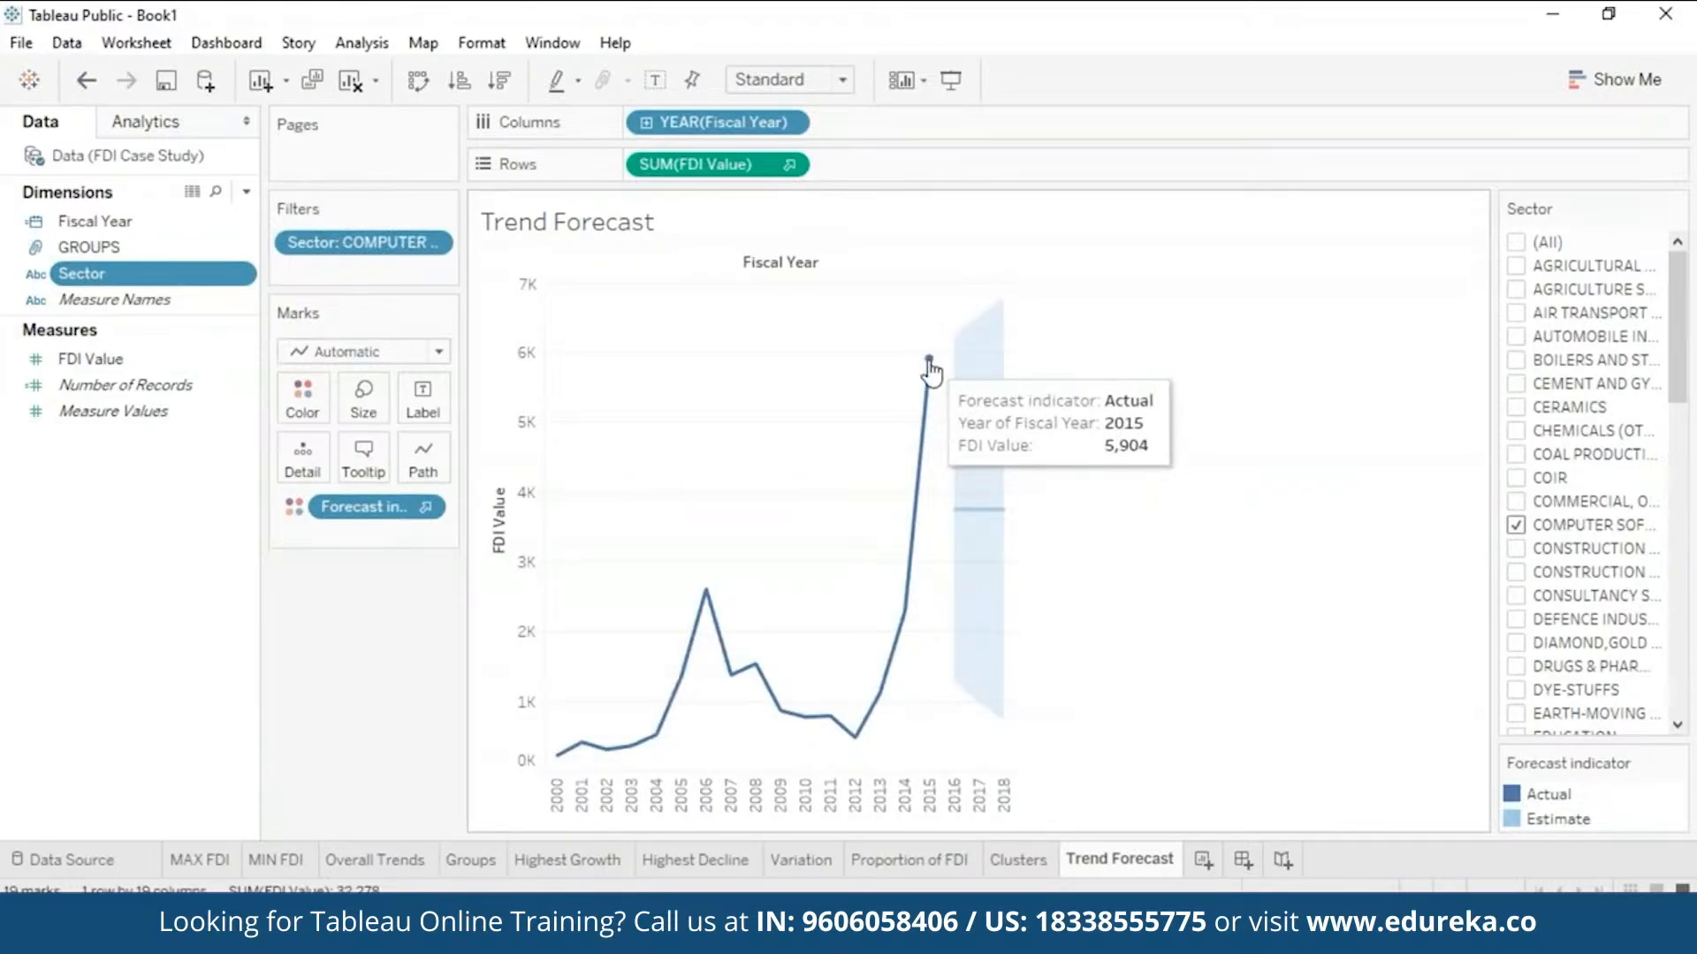
pyautogui.moveTo(953, 510)
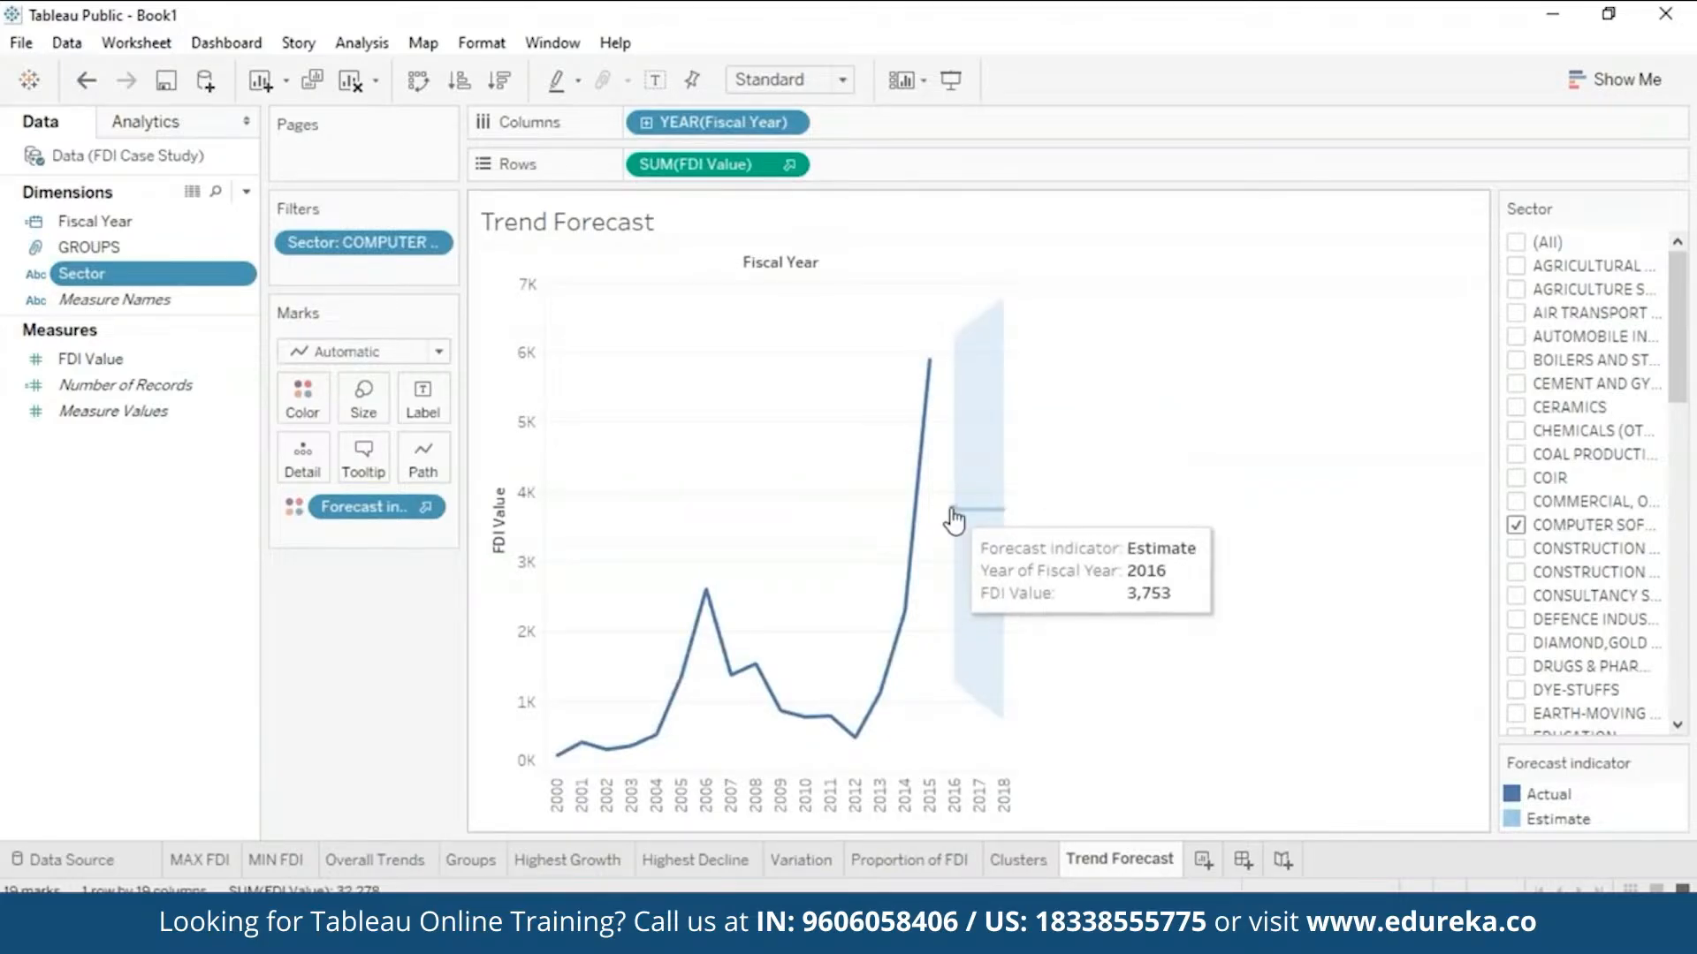
pyautogui.moveTo(1012, 516)
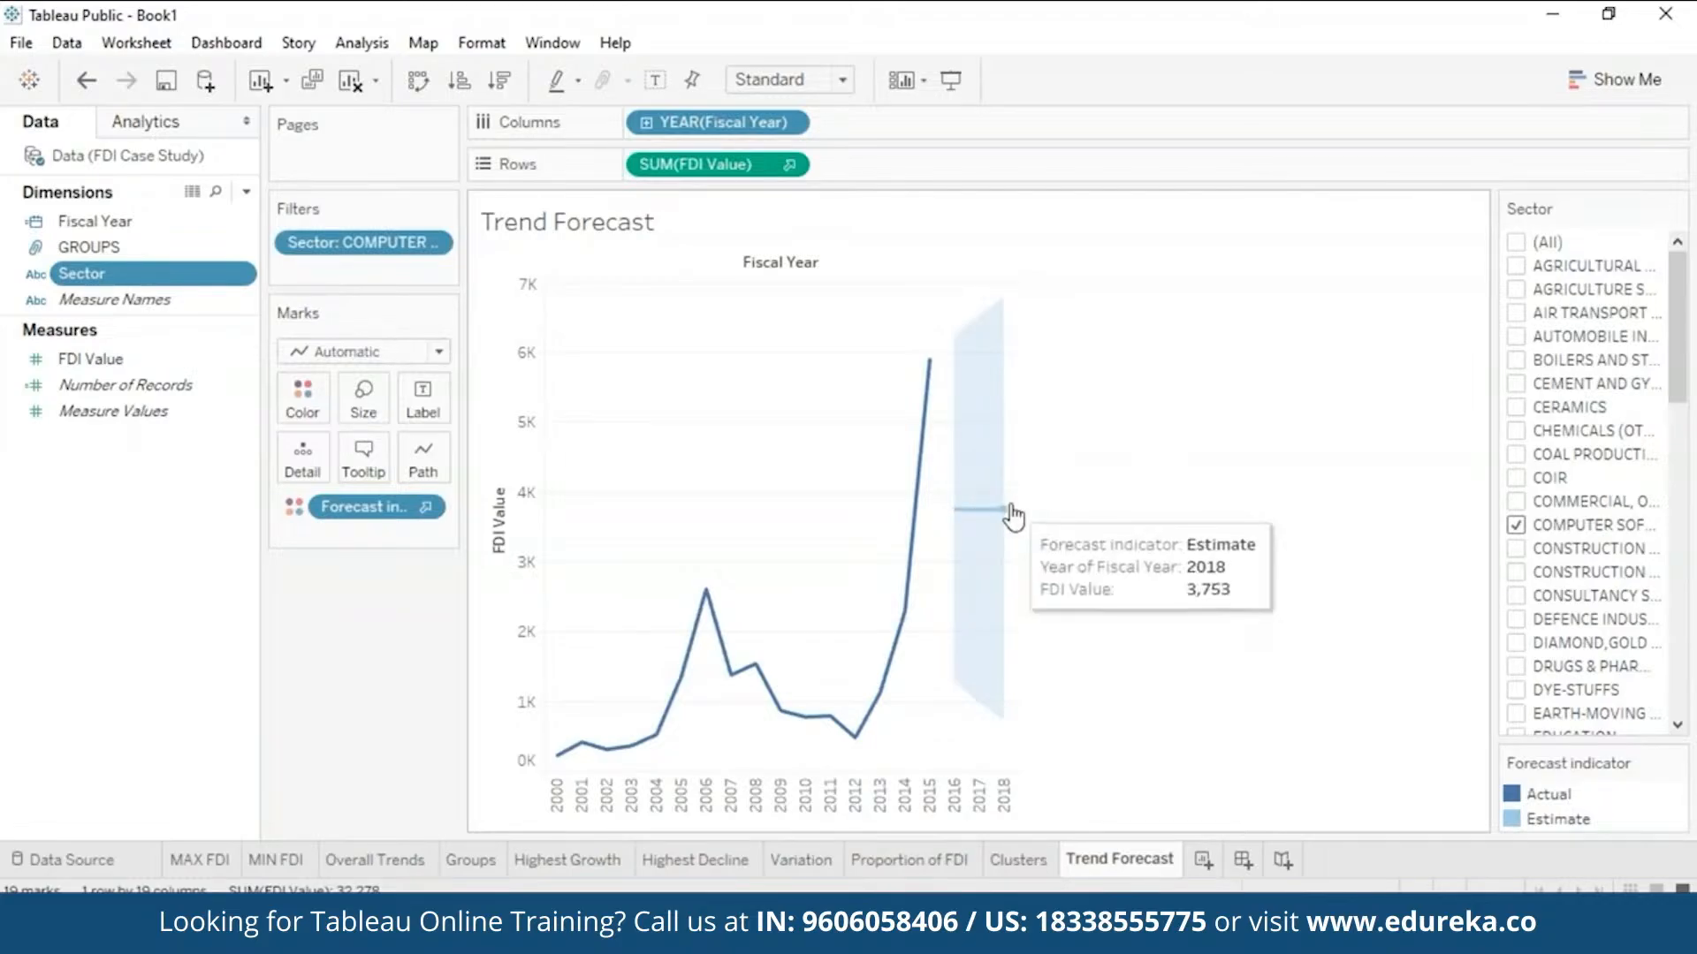
pyautogui.click(1516, 527)
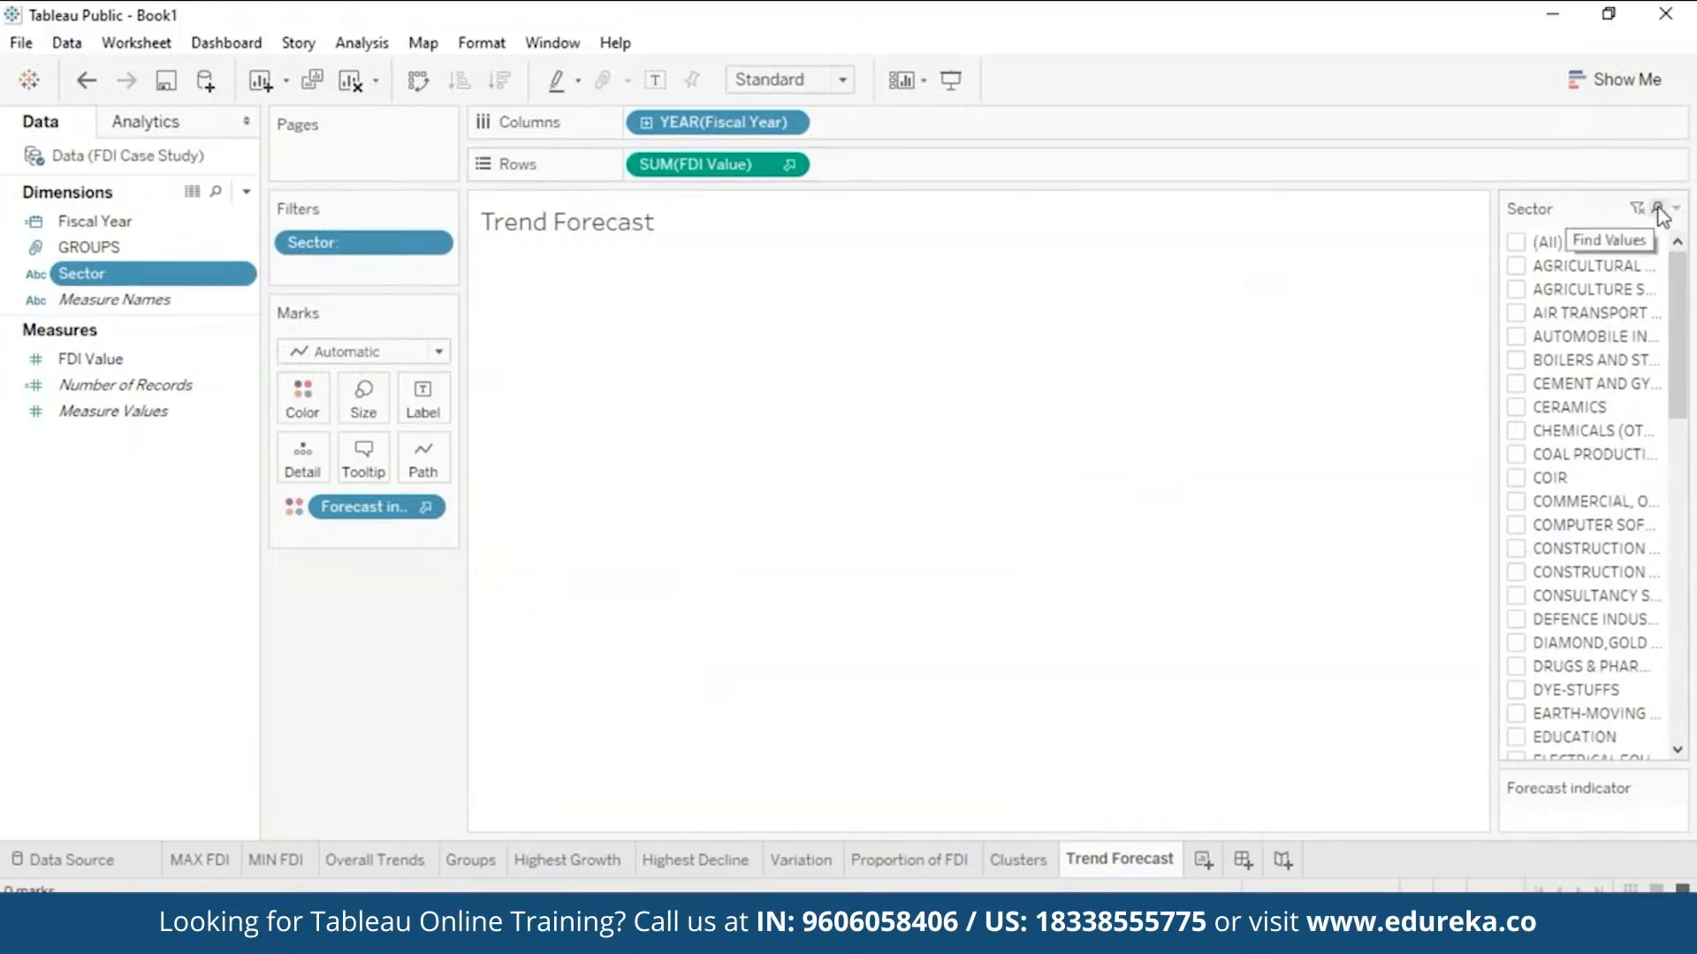
# - Search sector values for 'ser' and show only SERVICES SECTOR
pyautogui.click(1655, 207)
pyautogui.write('ser')
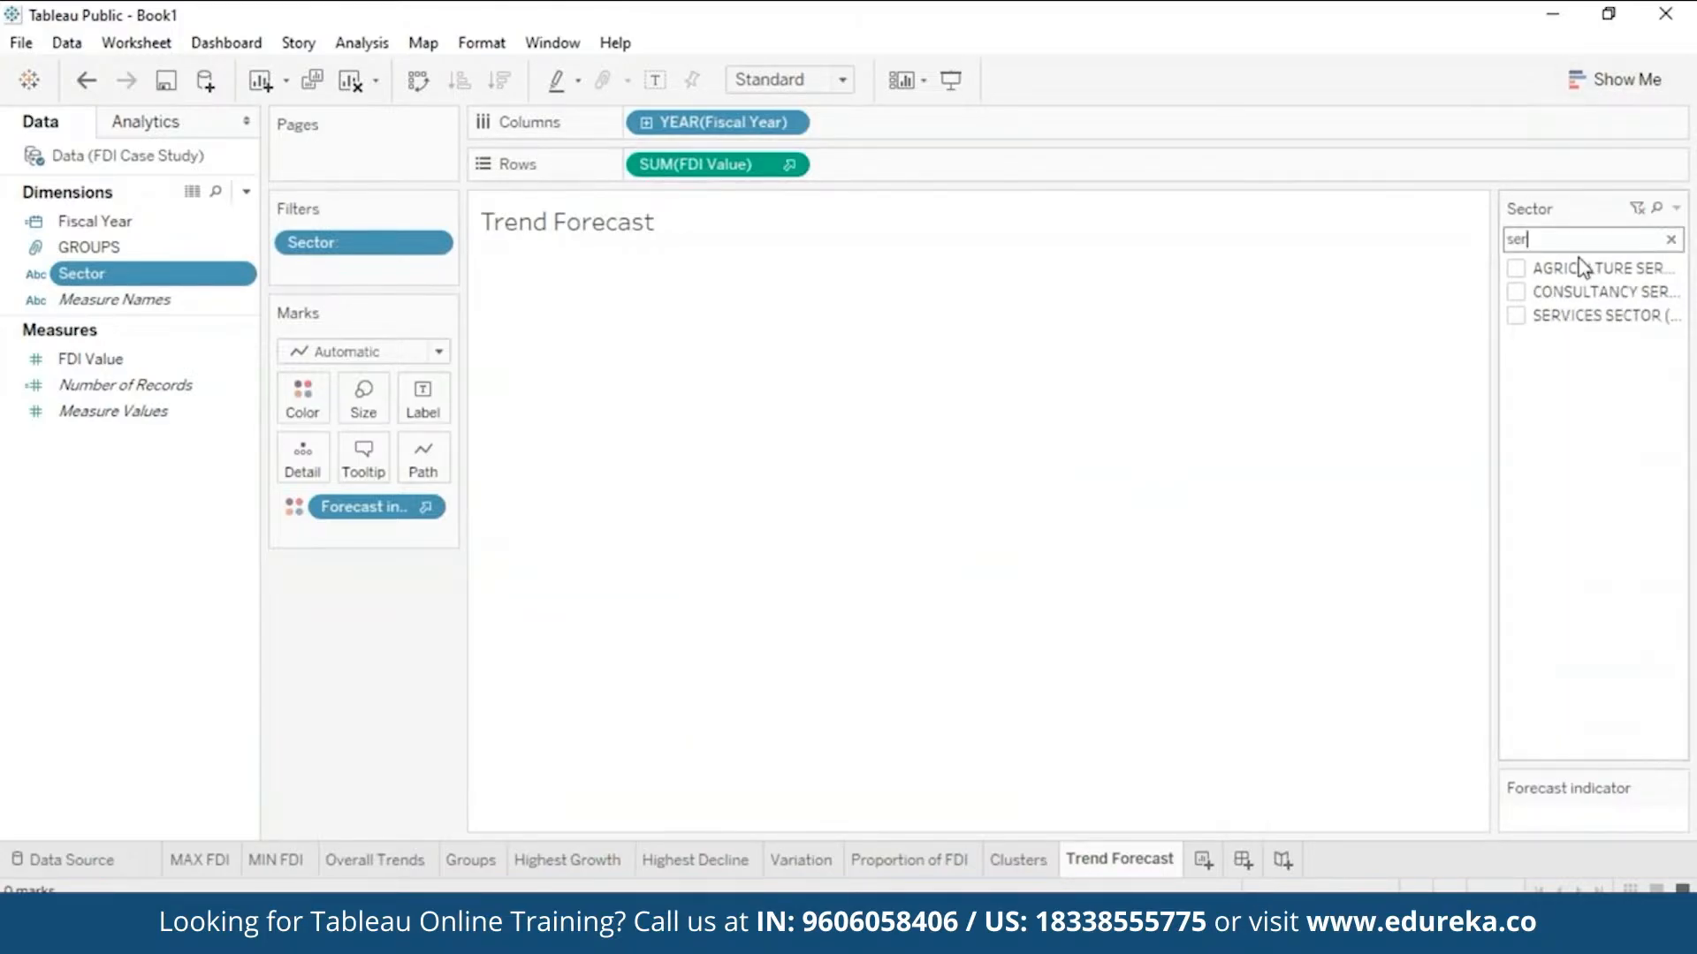
pyautogui.click(1519, 316)
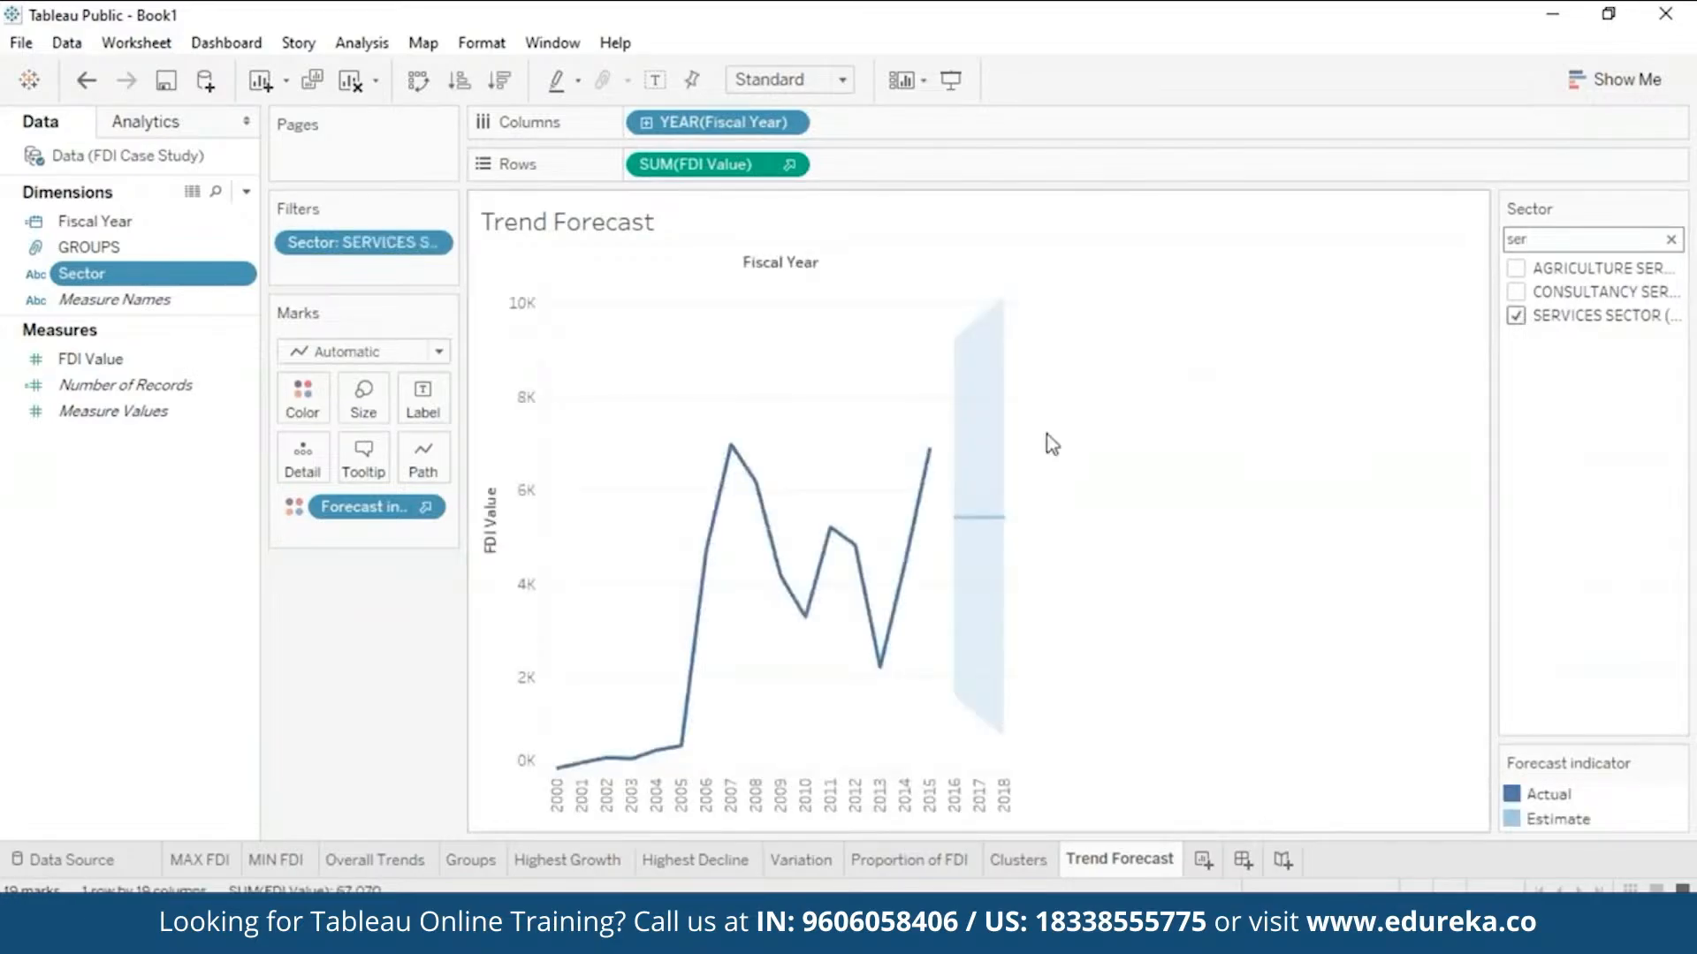
pyautogui.moveTo(974, 519)
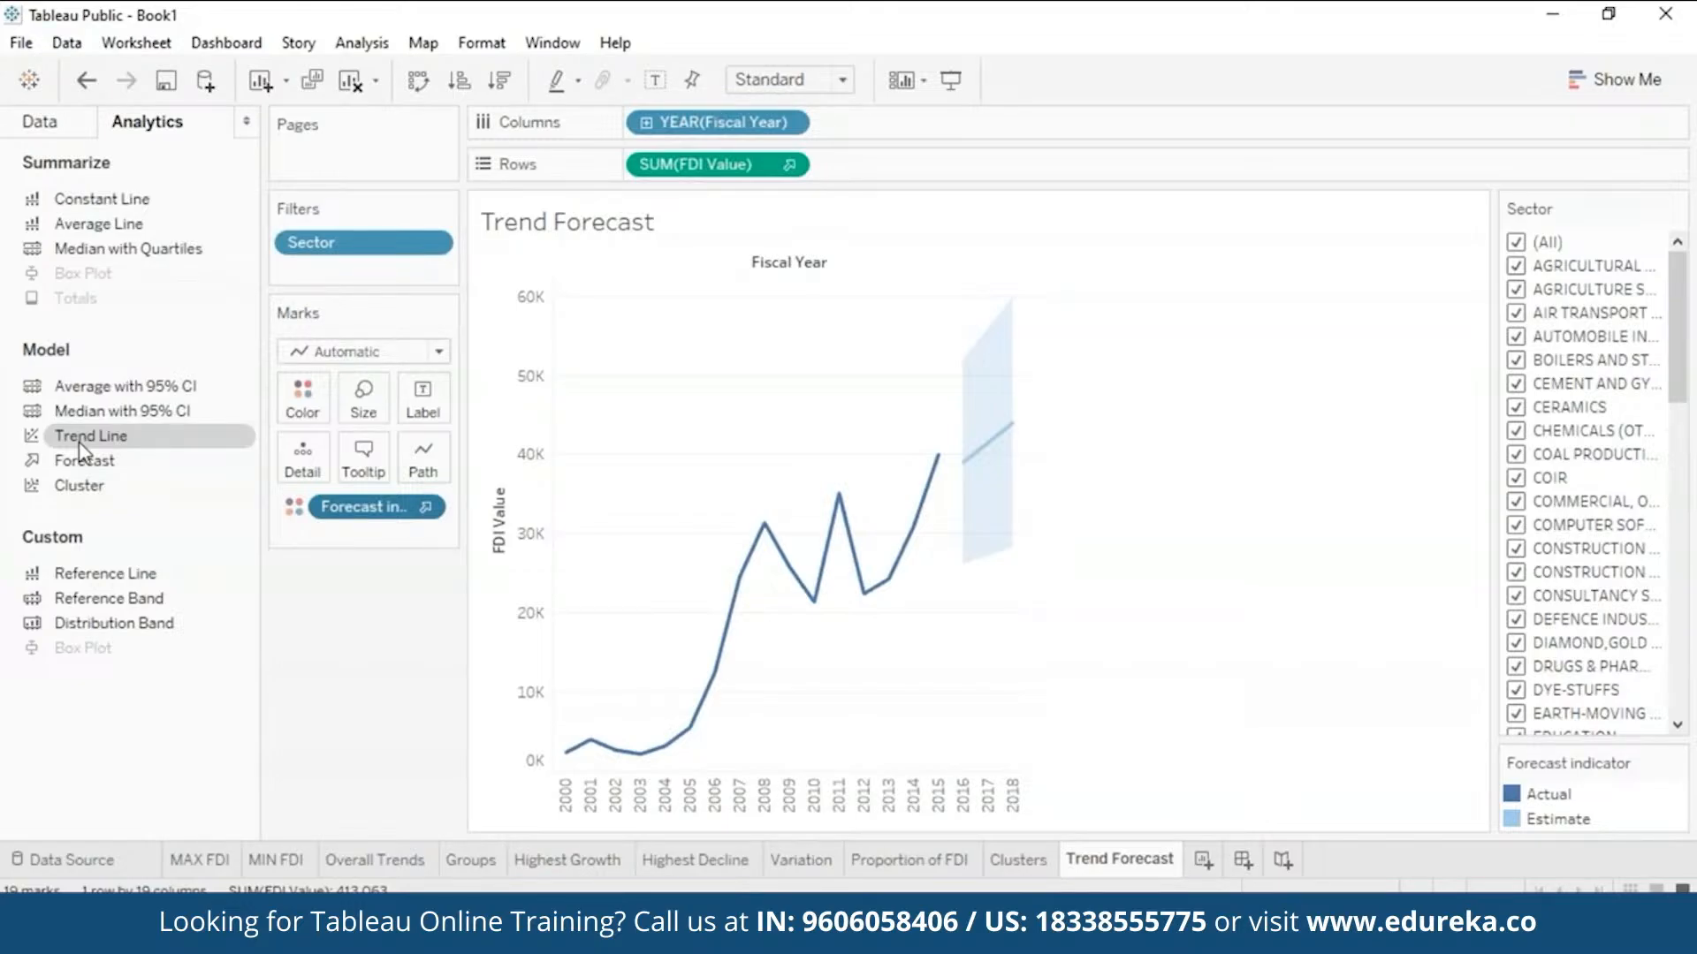
# - Add a dashed linear trend line (R-squared 0.793) to the Trend Forecast chart
pyautogui.moveTo(84, 452); pyautogui.dragTo(712, 295)
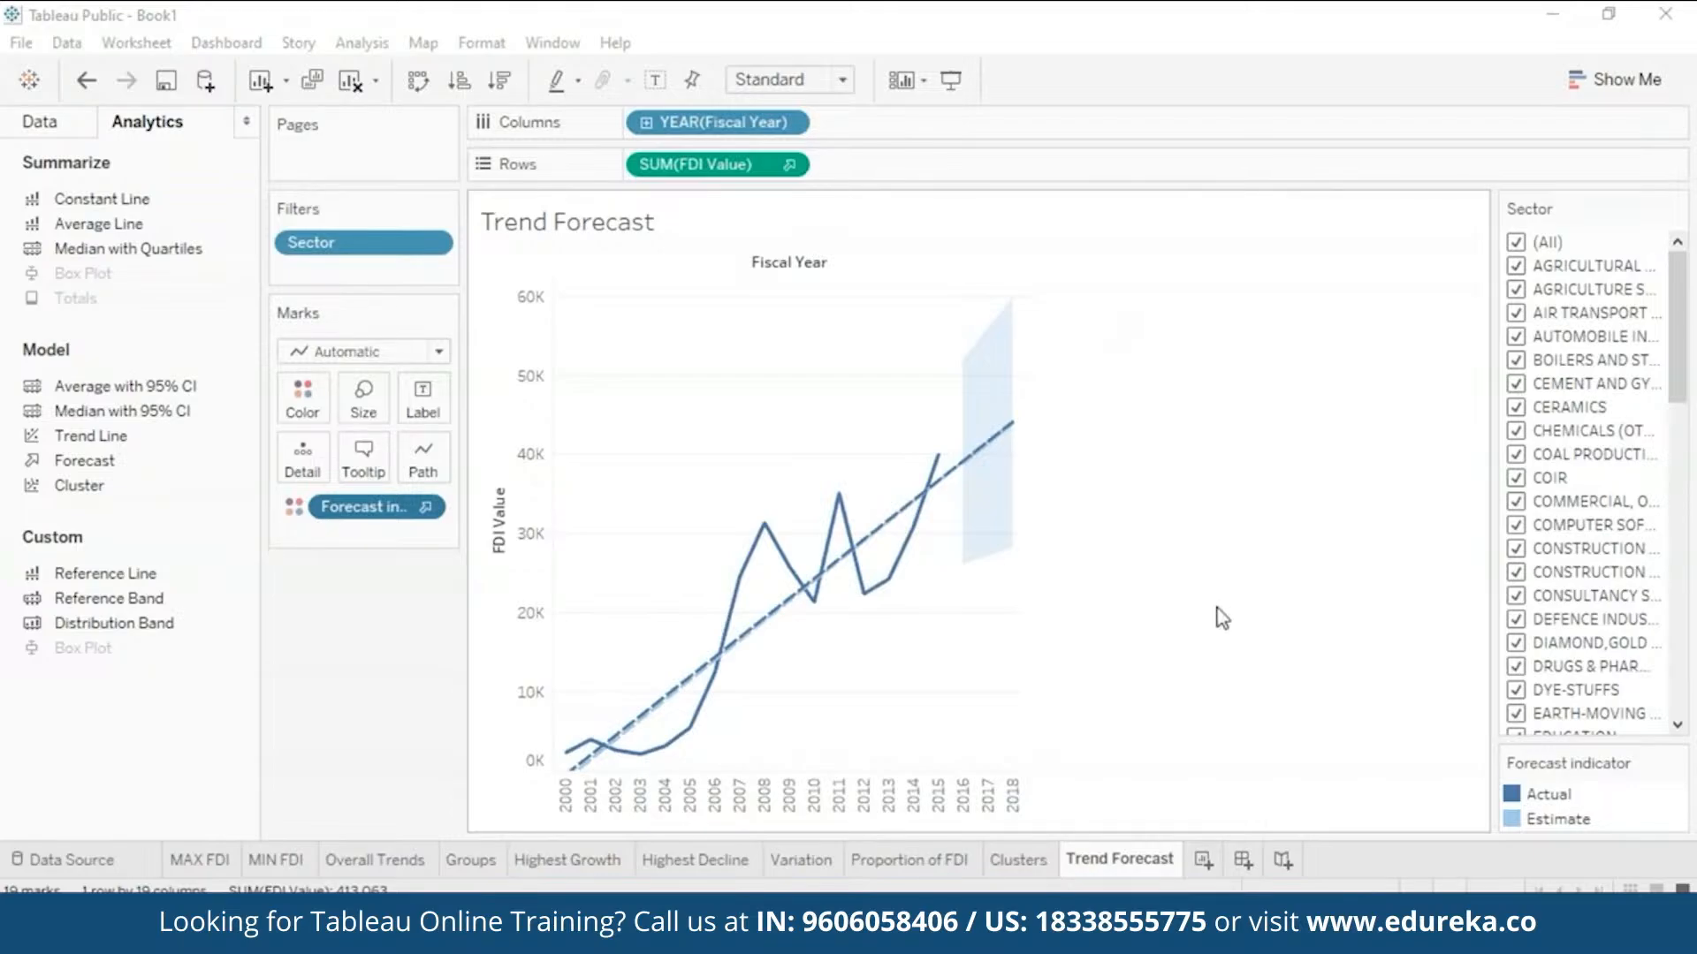
# - Create a dashboard with a horizontal container holding Proportion of FDI, Clusters and Trend Forecast sheets
pyautogui.click(1243, 861)
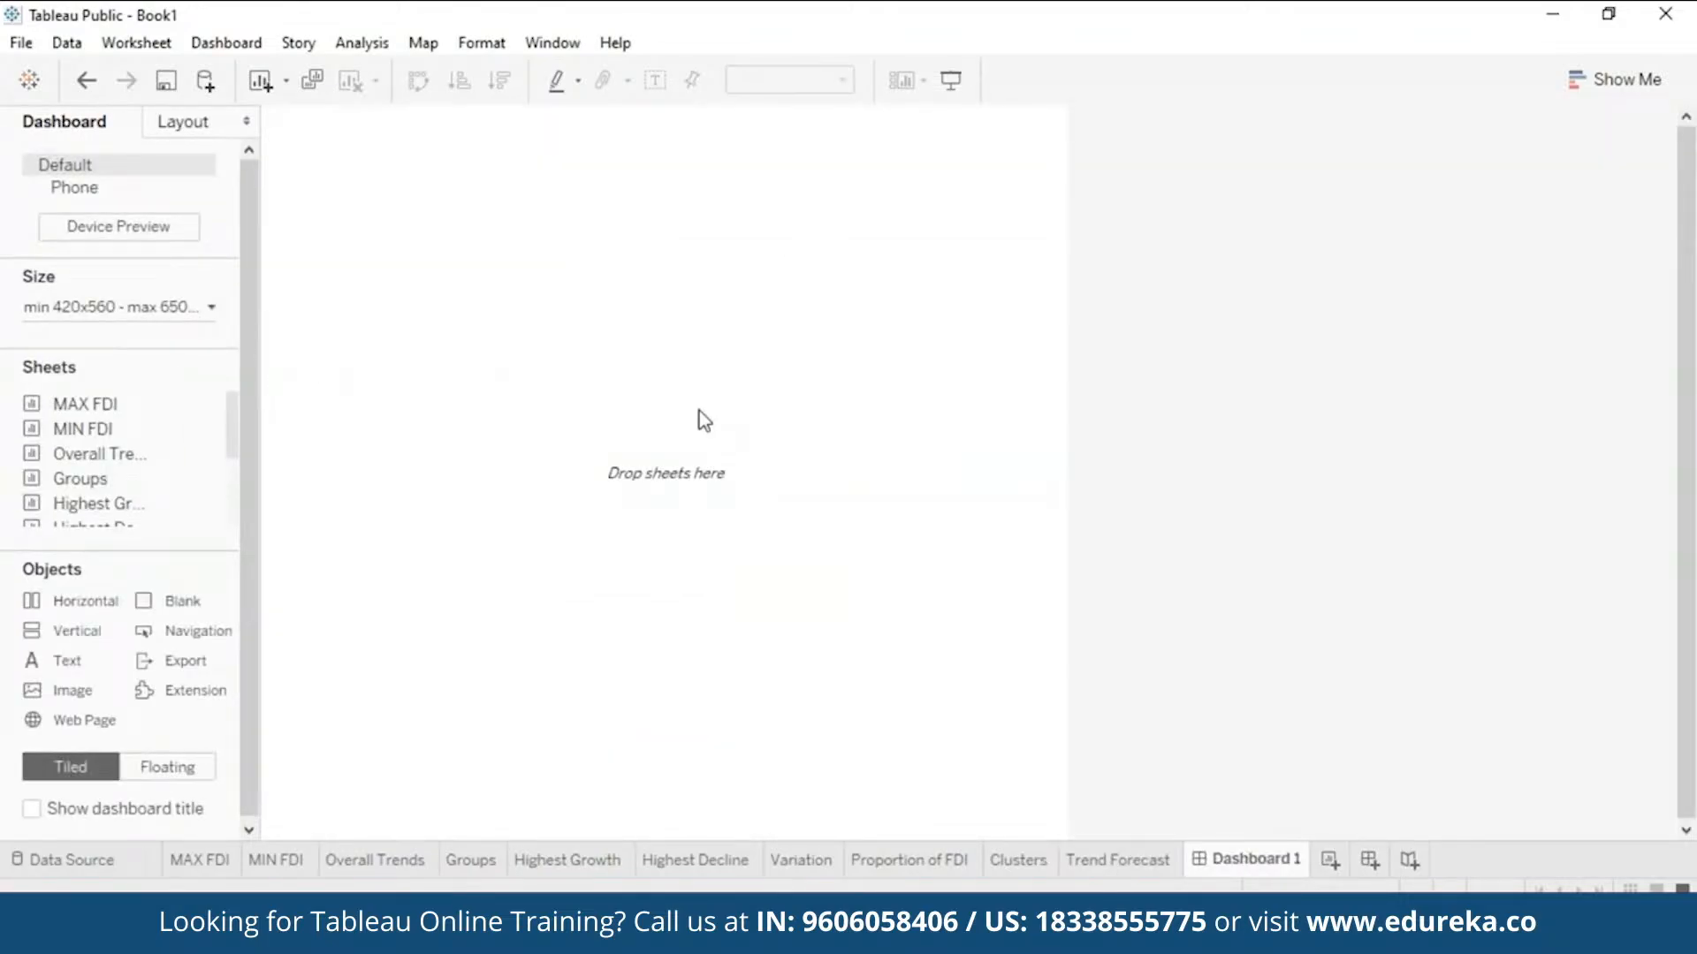
pyautogui.doubleClick(79, 603)
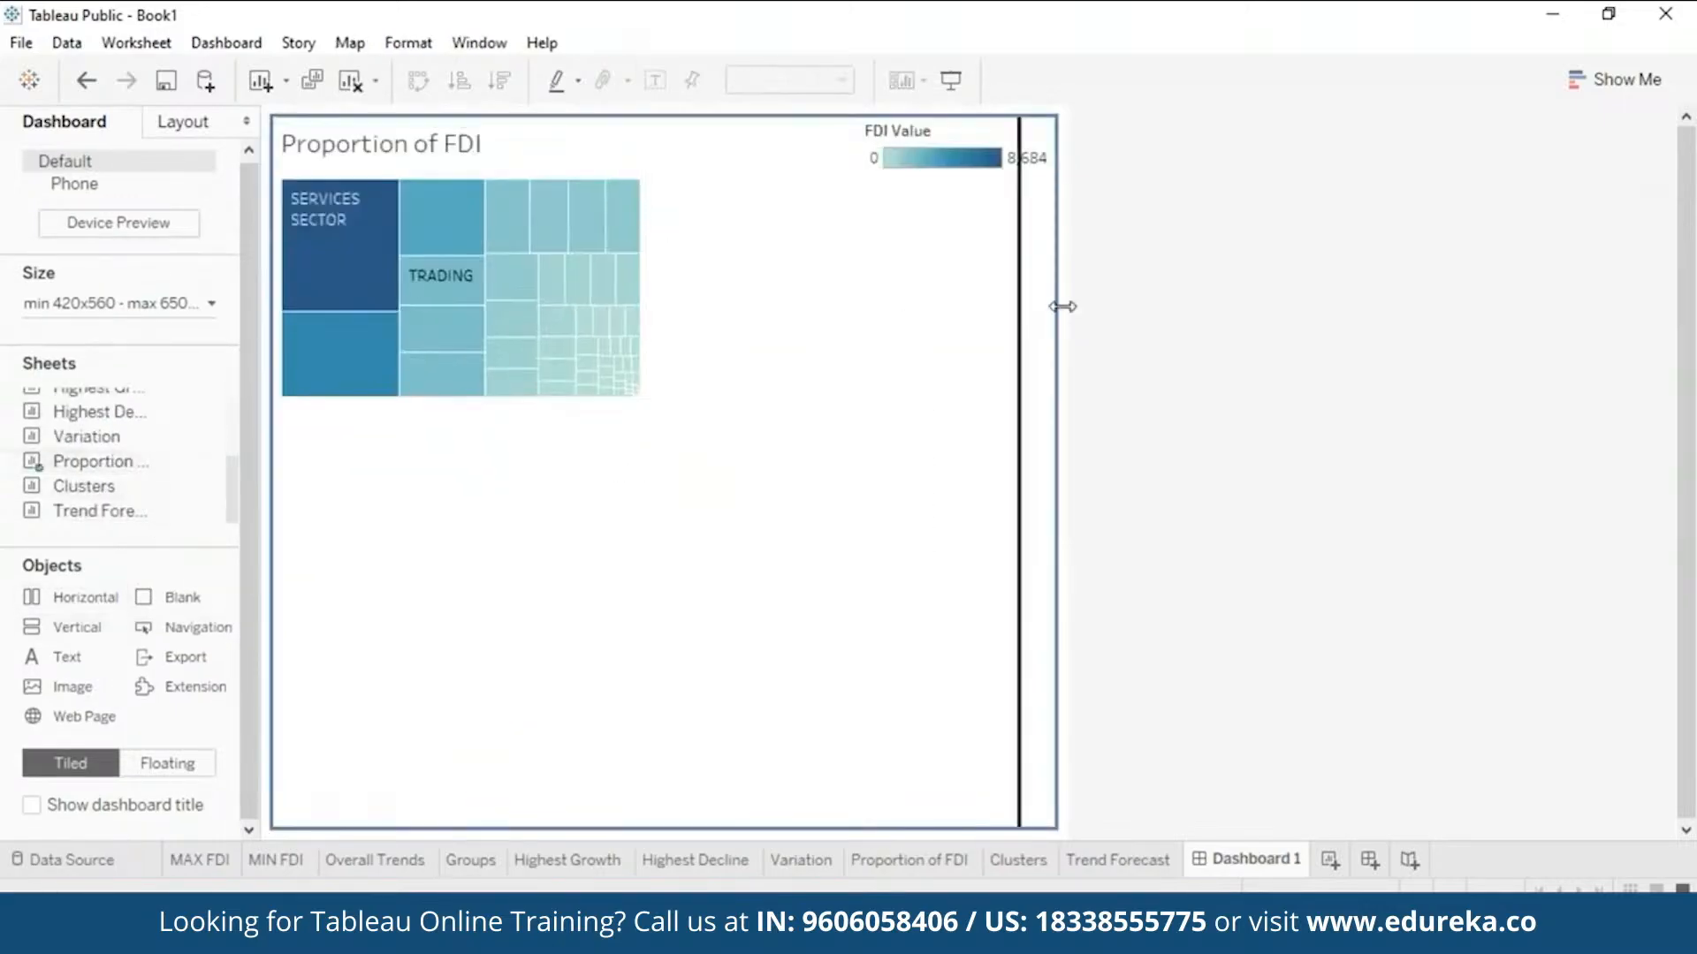
pyautogui.doubleClick(97, 500)
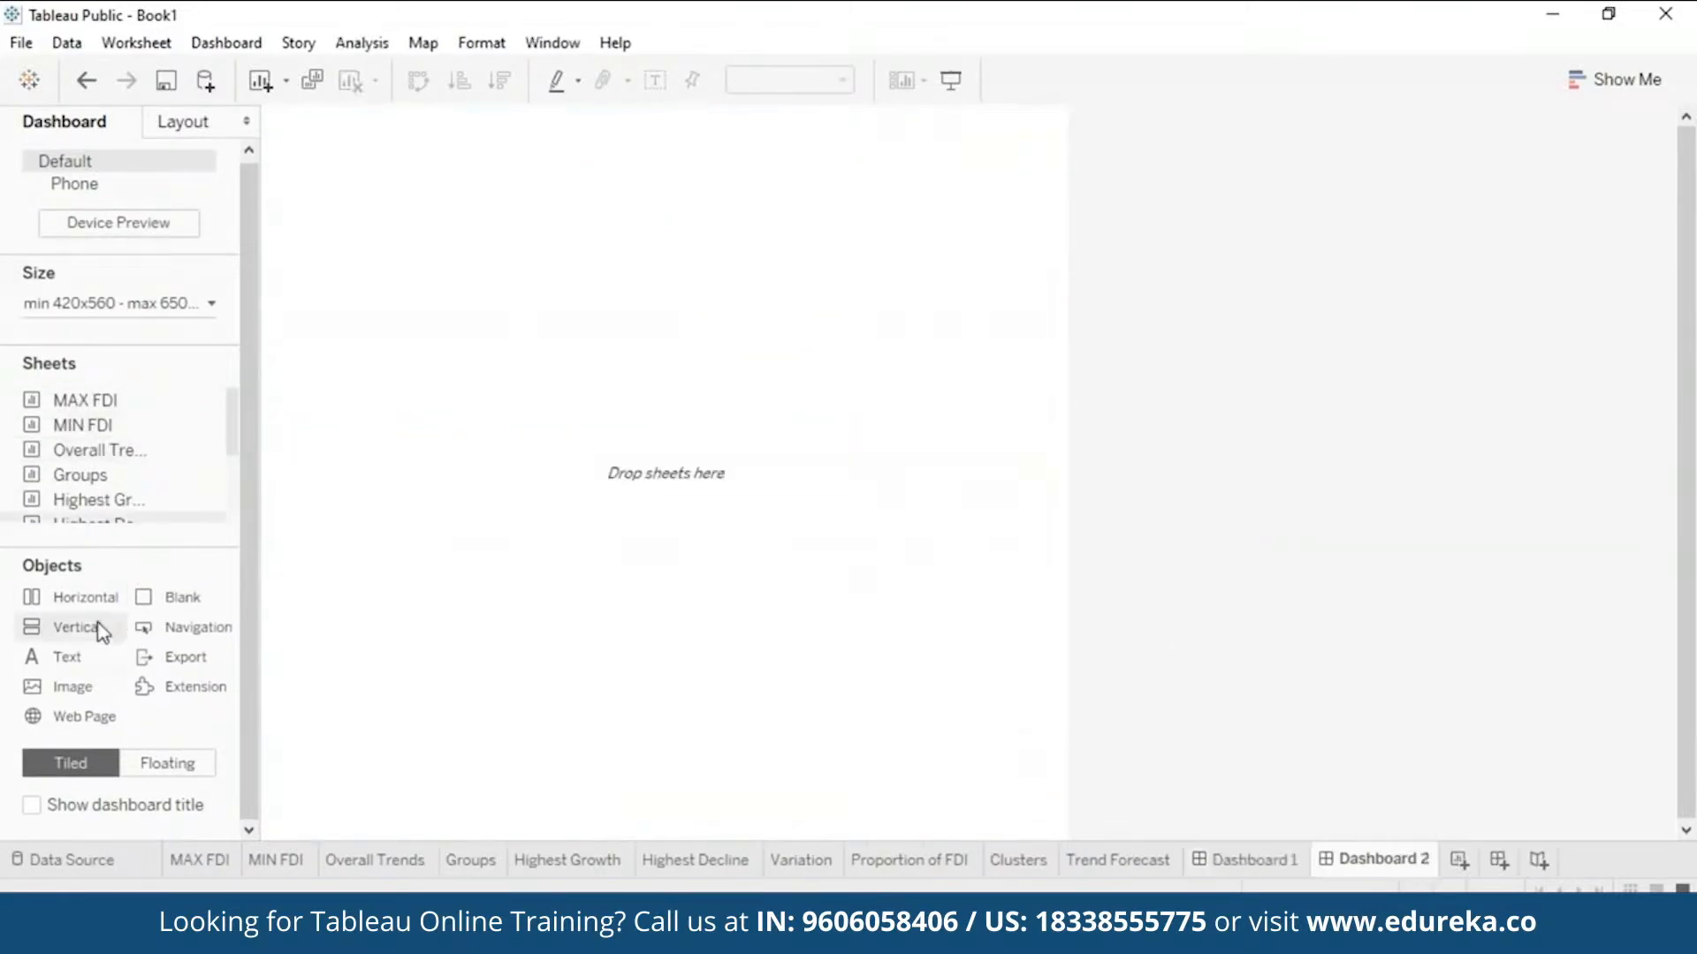
pyautogui.doubleClick(97, 450)
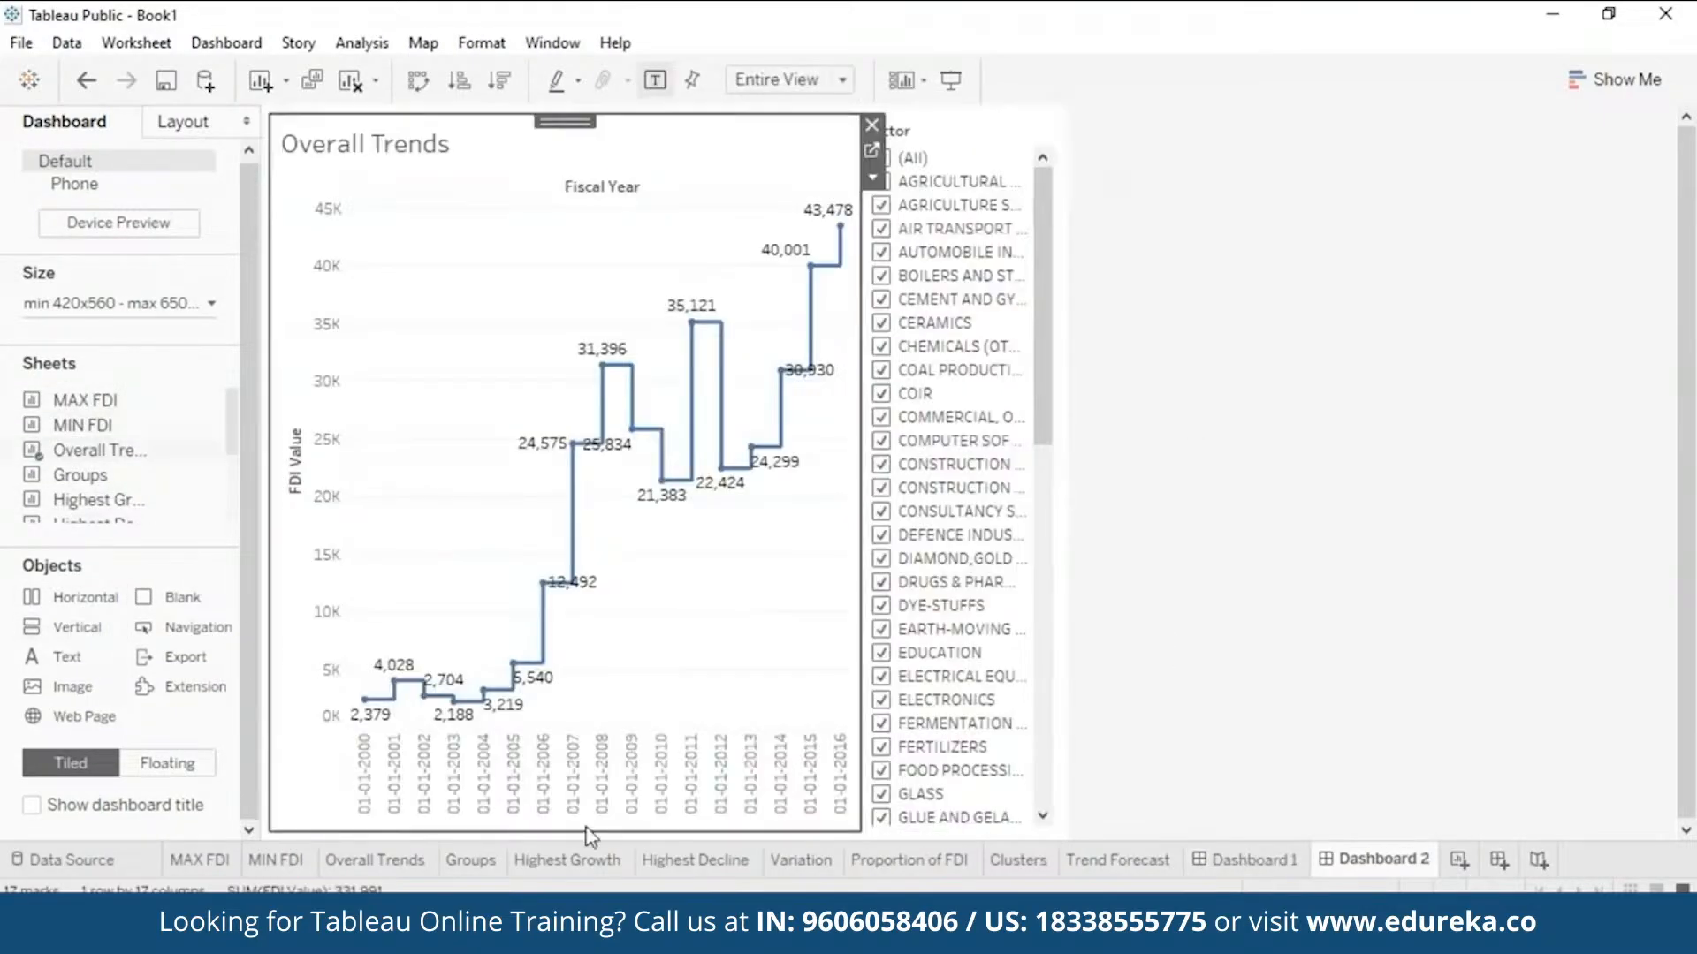
pyautogui.doubleClick(97, 501)
pyautogui.doubleClick(97, 500)
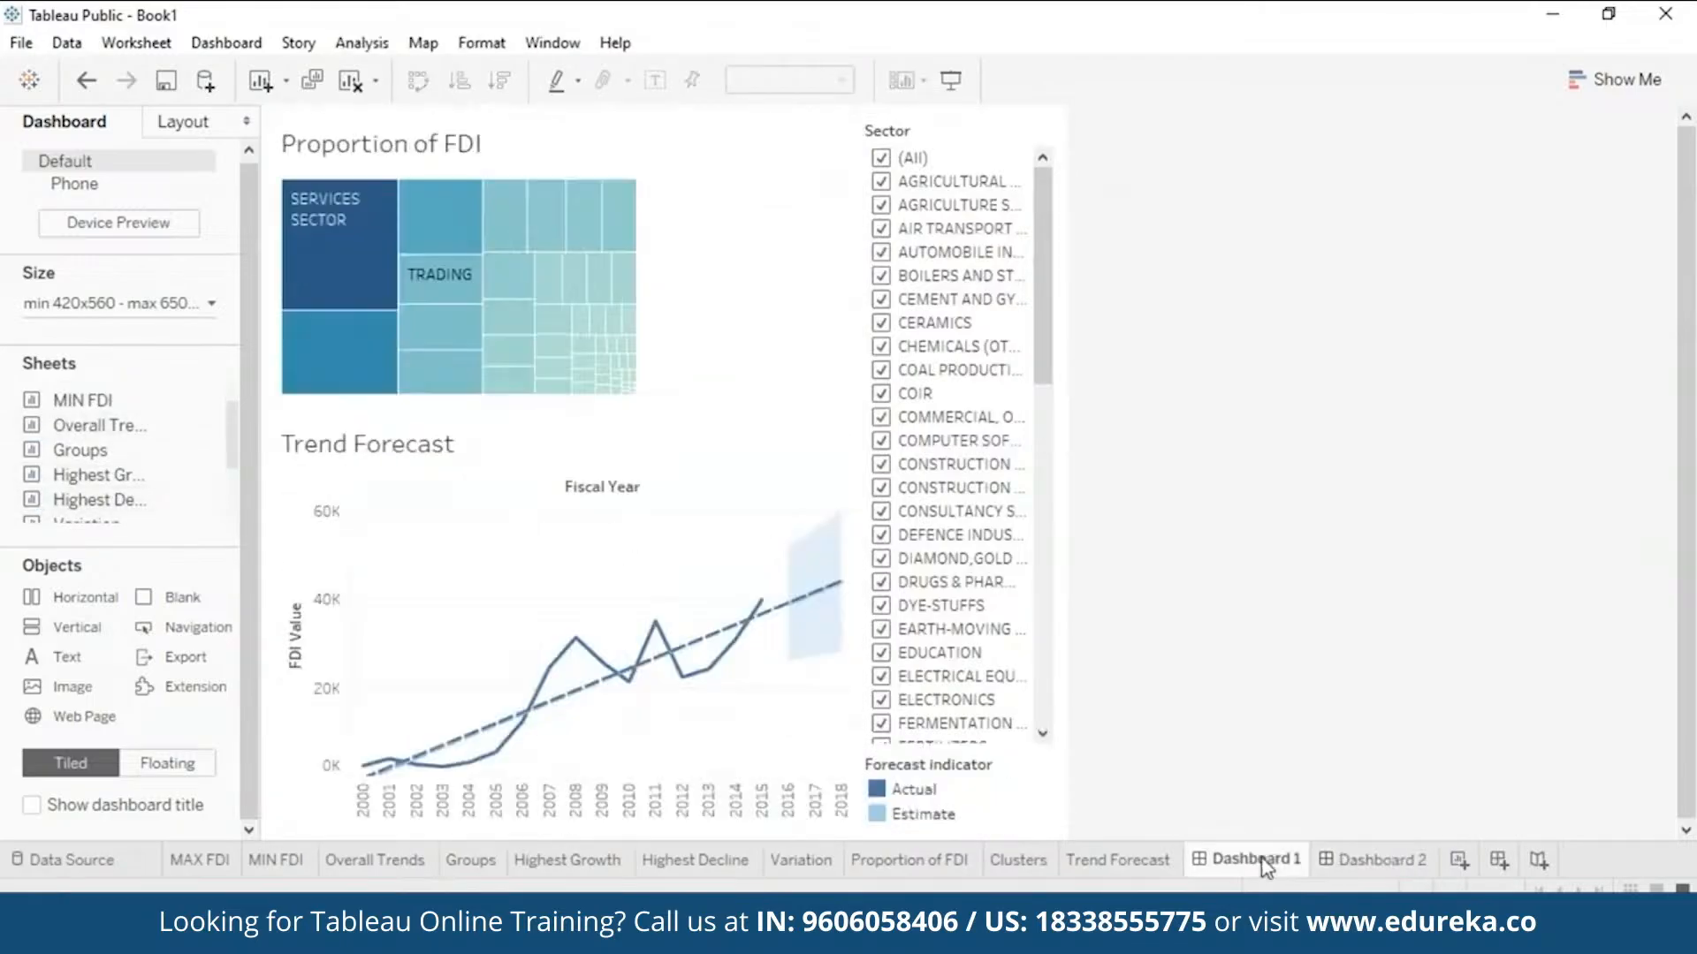
pyautogui.doubleClick(83, 486)
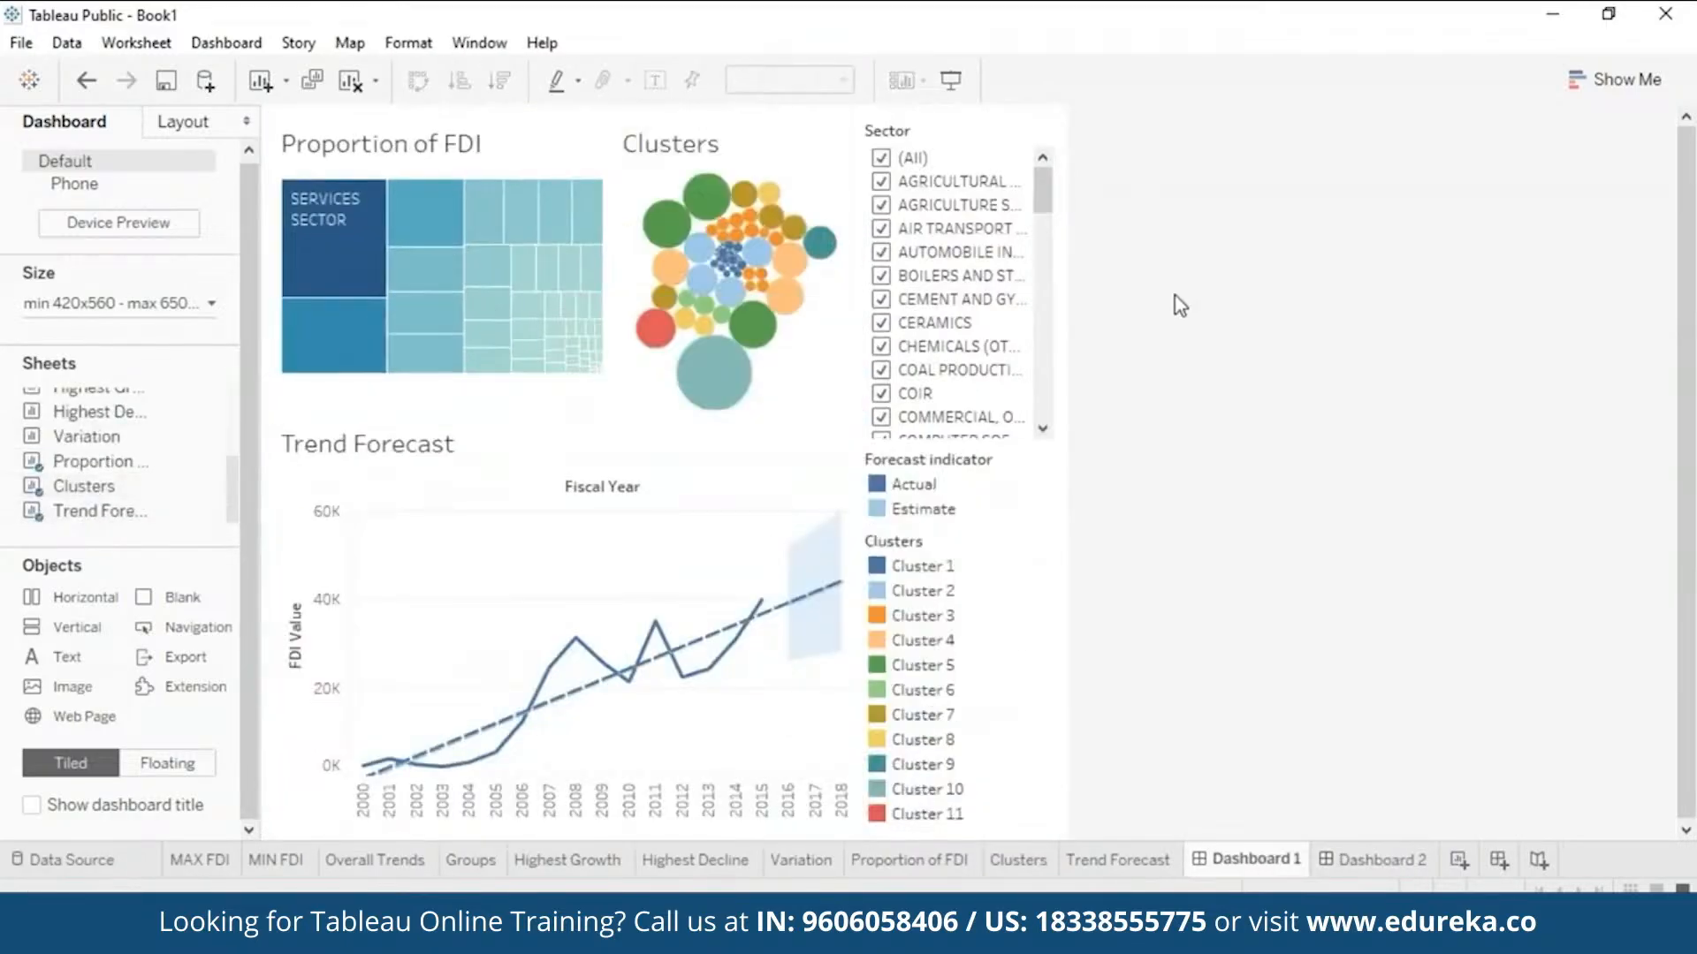
# - Add the title text 'Insights on FDI Data' to the dashboard and review Dashboard 2
pyautogui.doubleClick(67, 656)
pyautogui.click(770, 308)
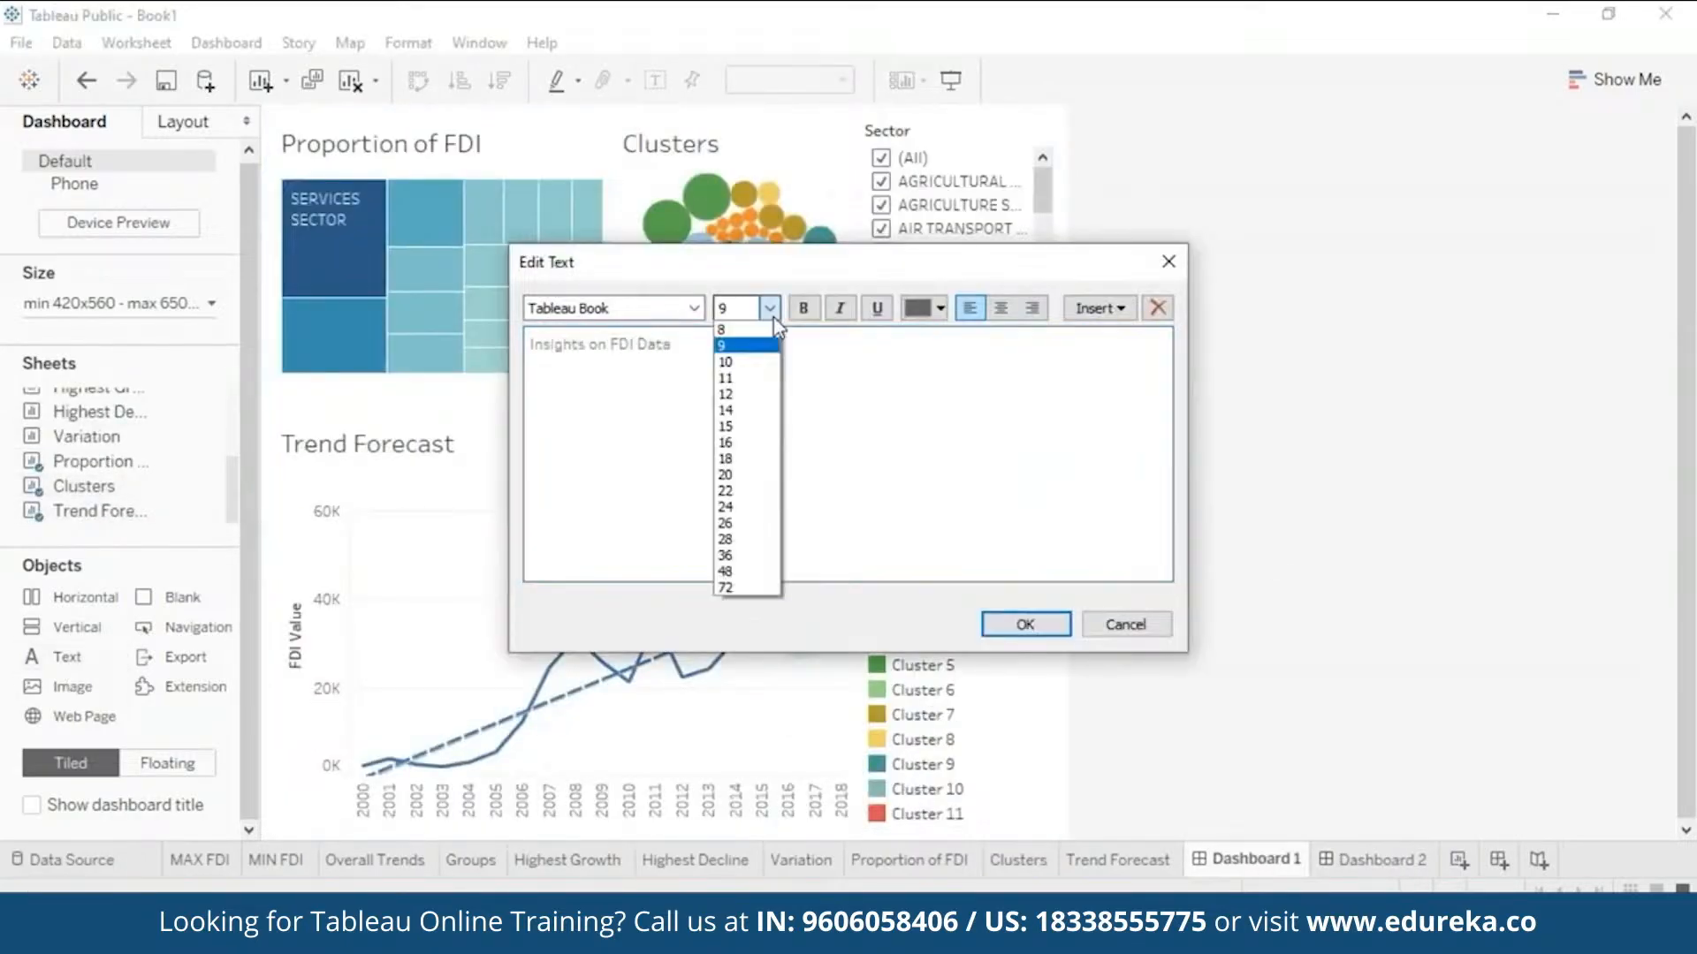
pyautogui.click(1025, 624)
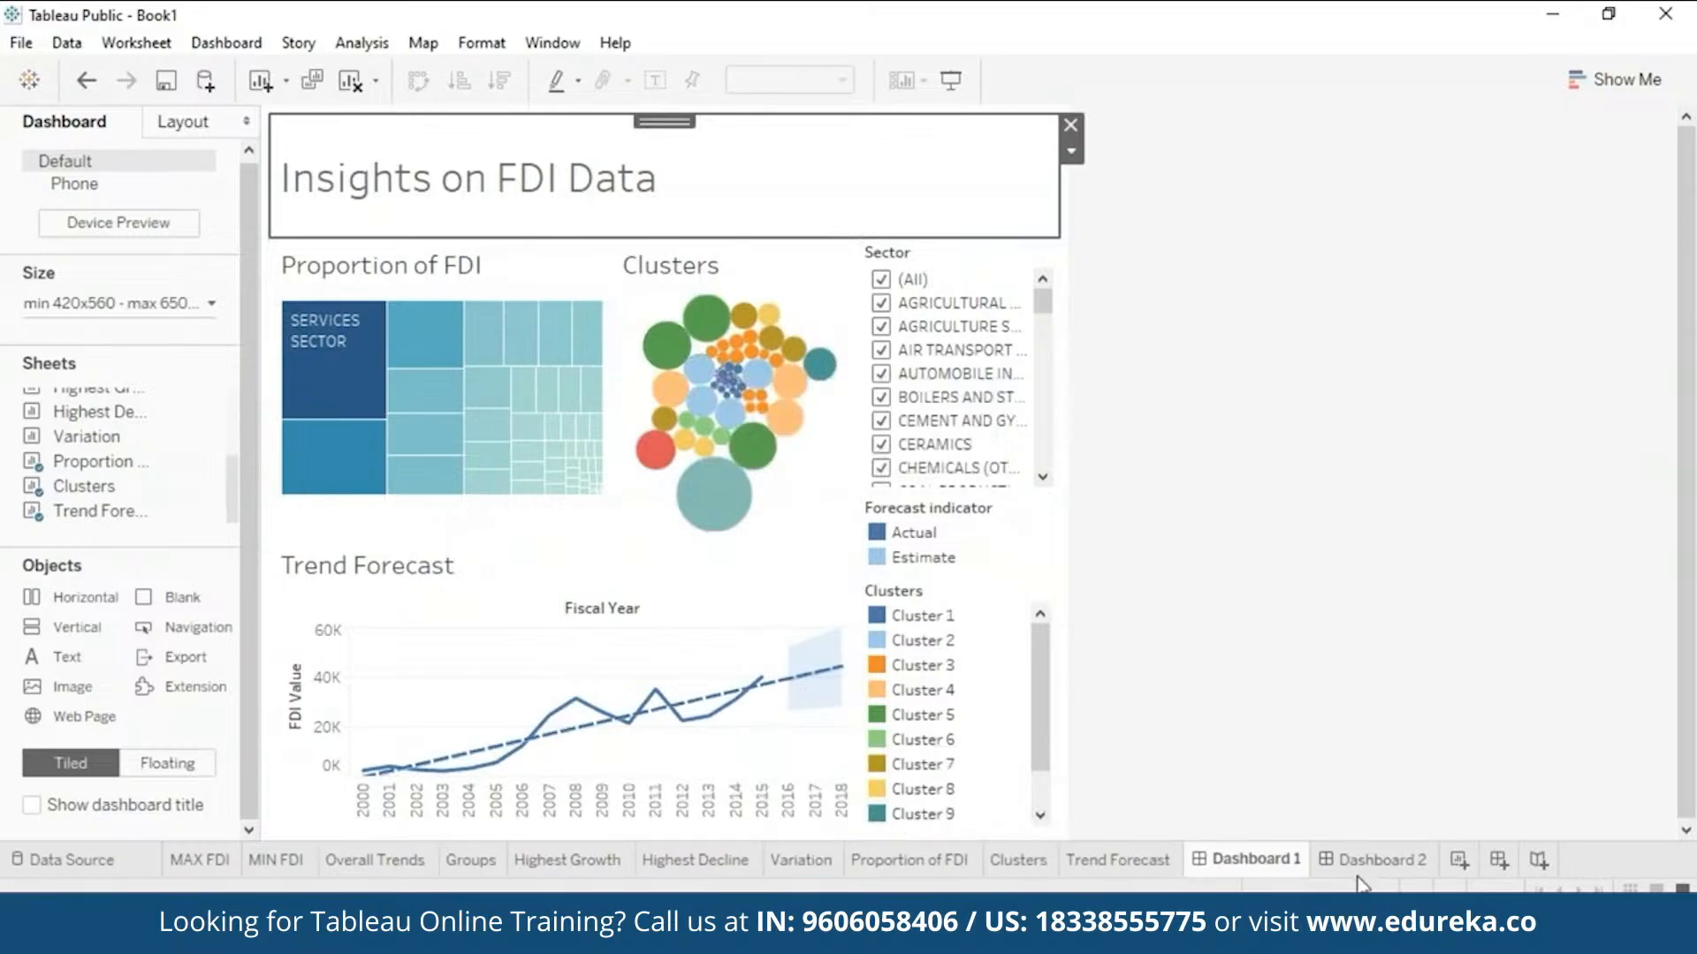
pyautogui.click(1381, 859)
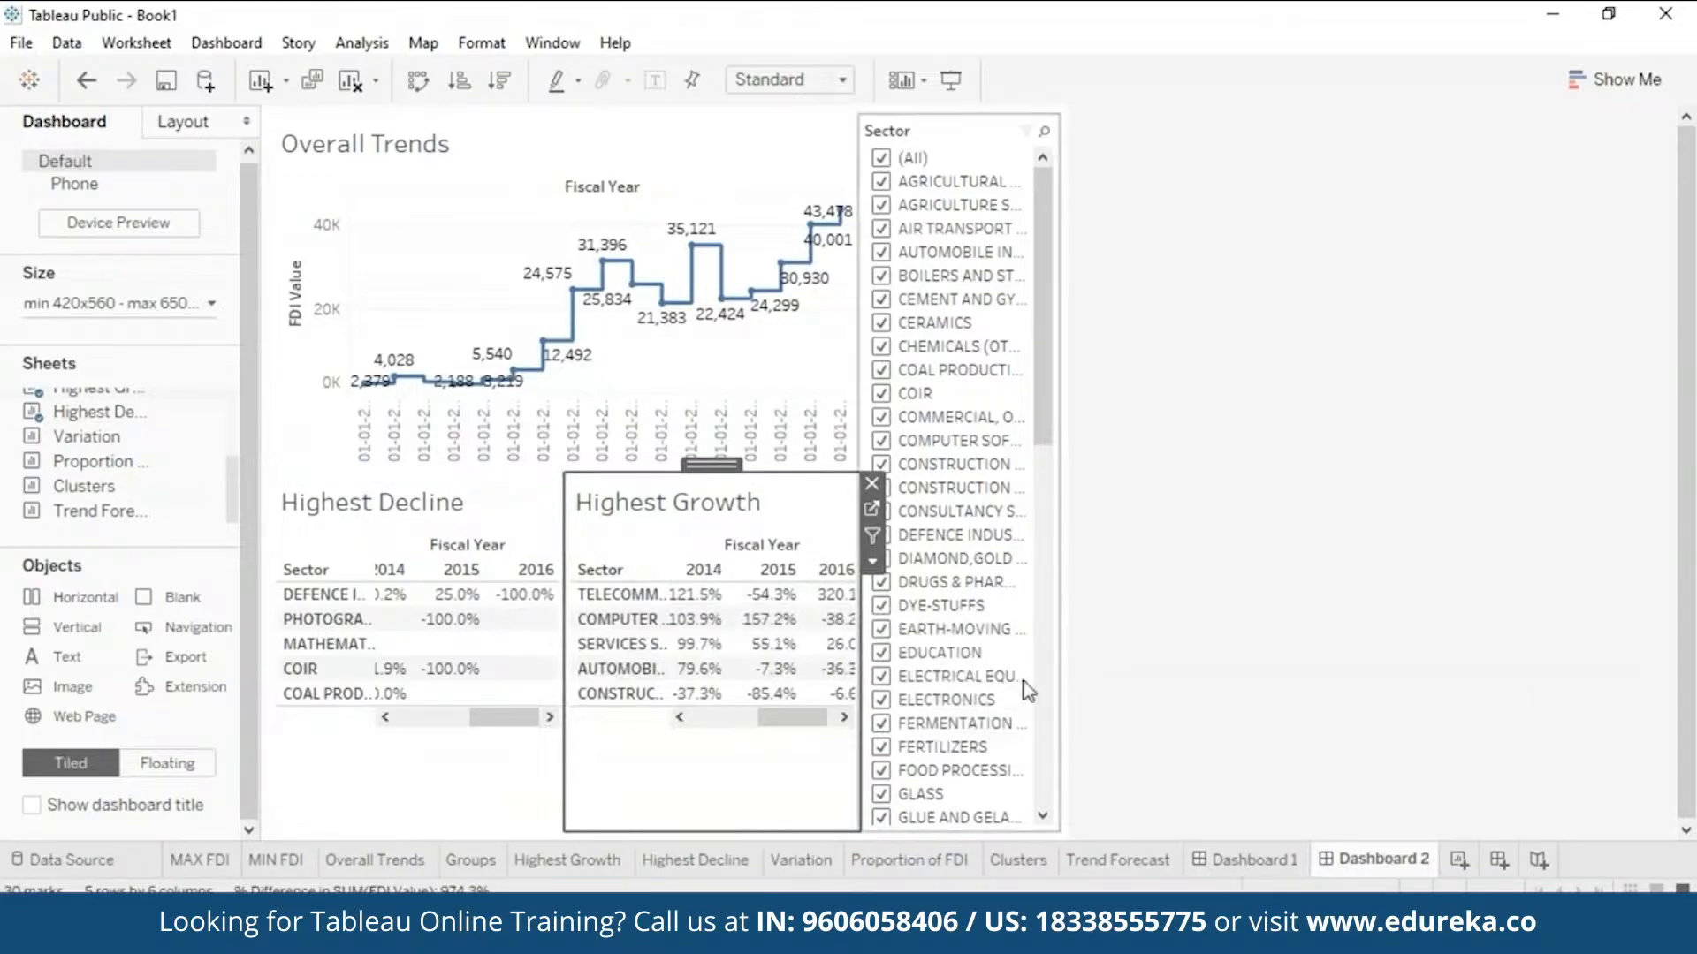
pyautogui.click(1253, 860)
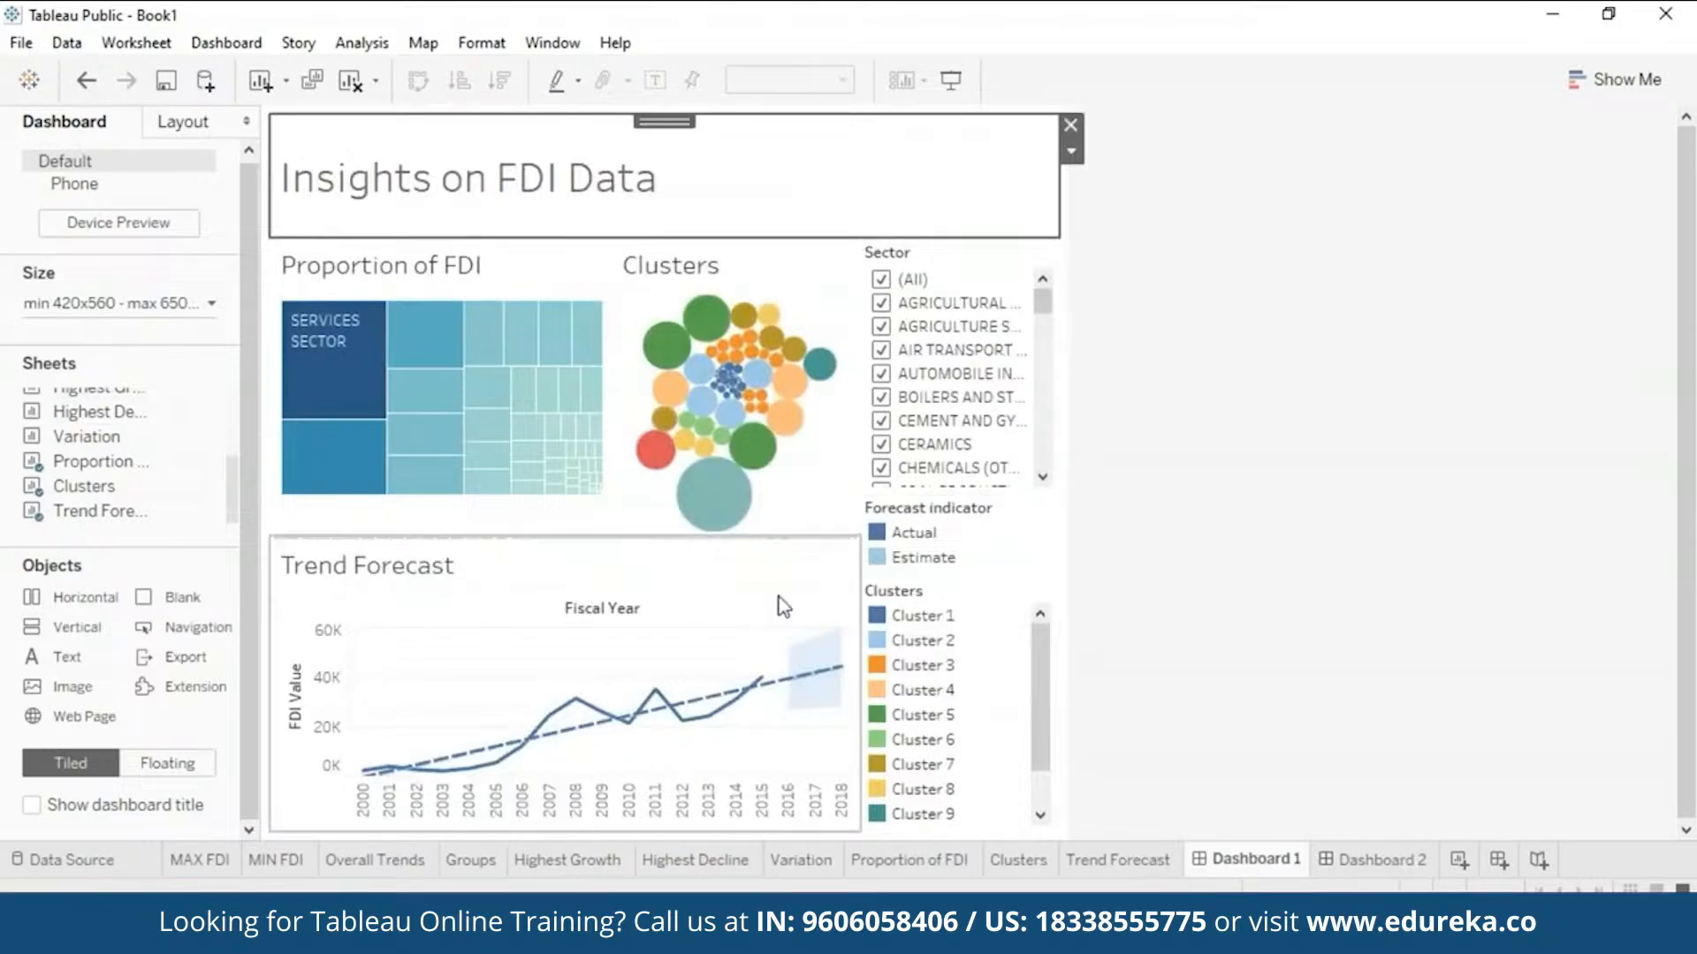
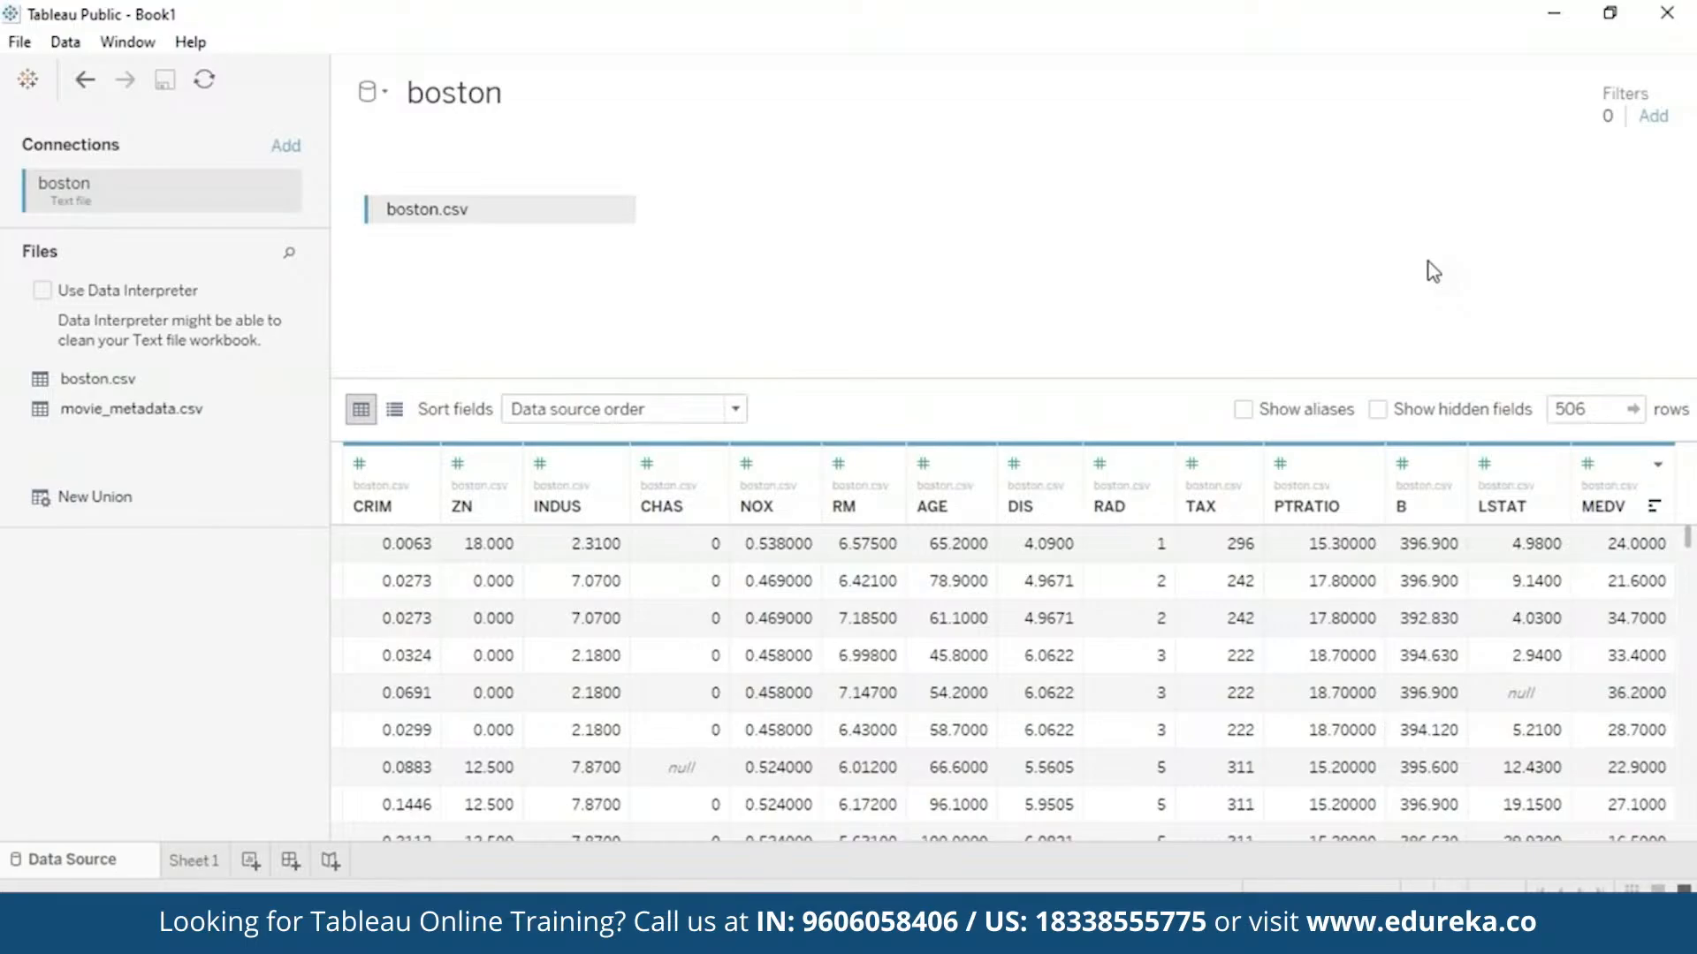
# - Replace Sheet 1's title with the Boston housing variable descriptions at size 10
pyautogui.click(191, 859)
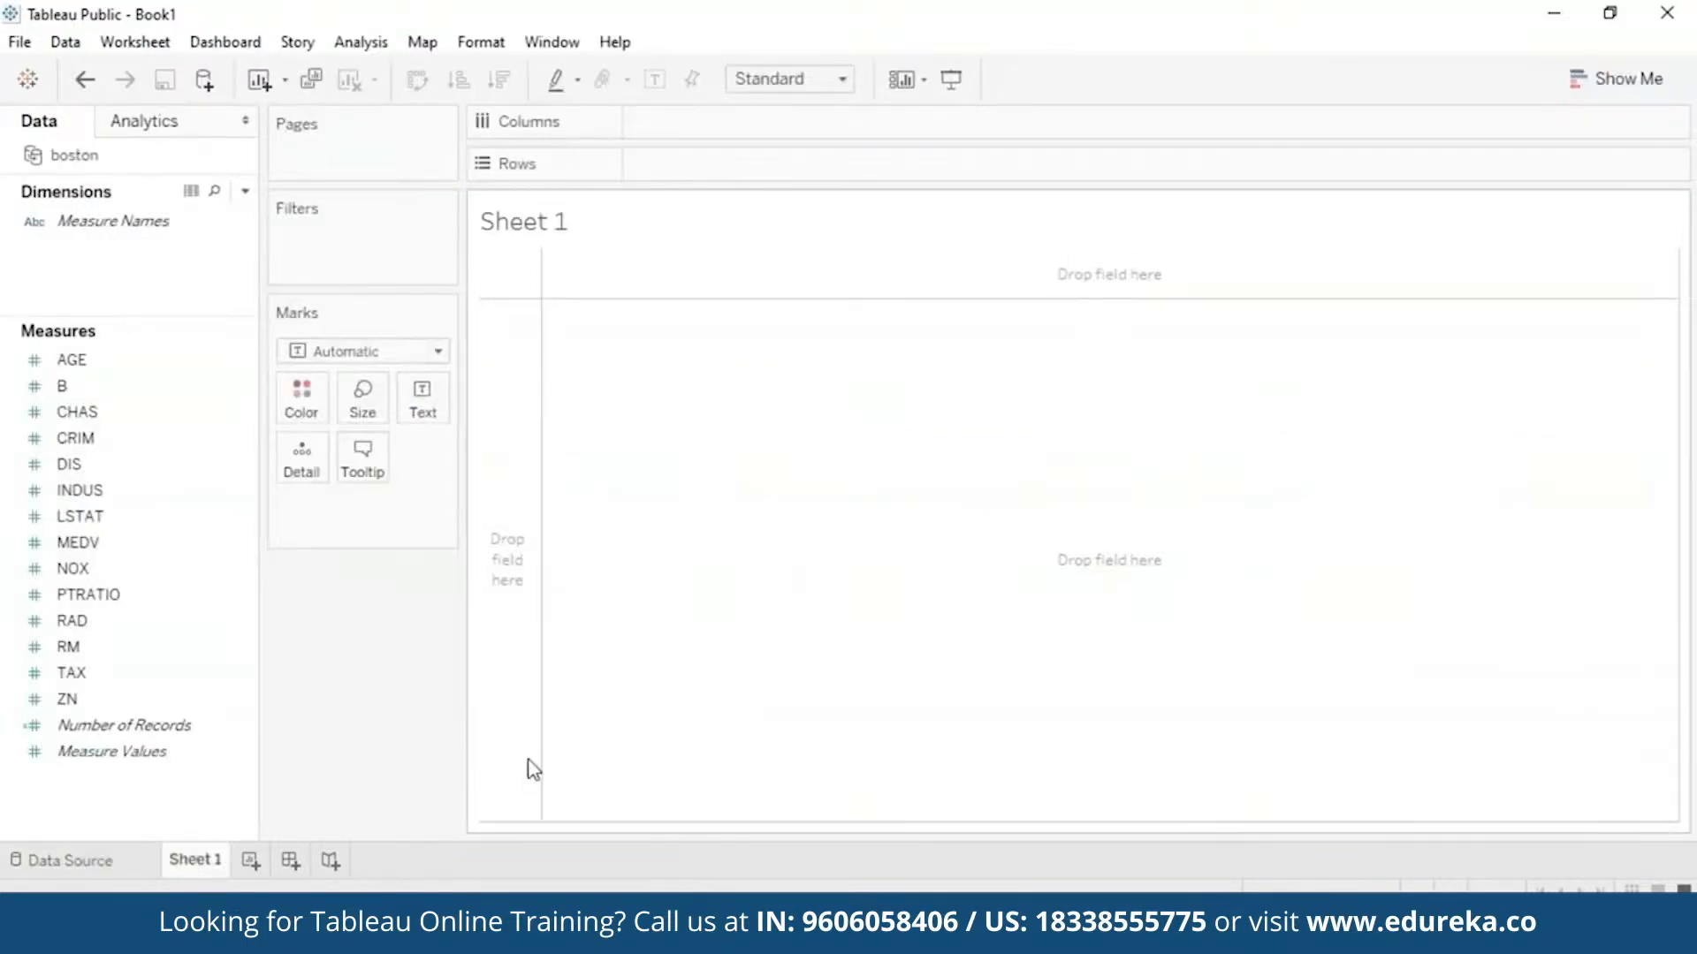
pyautogui.click(189, 466)
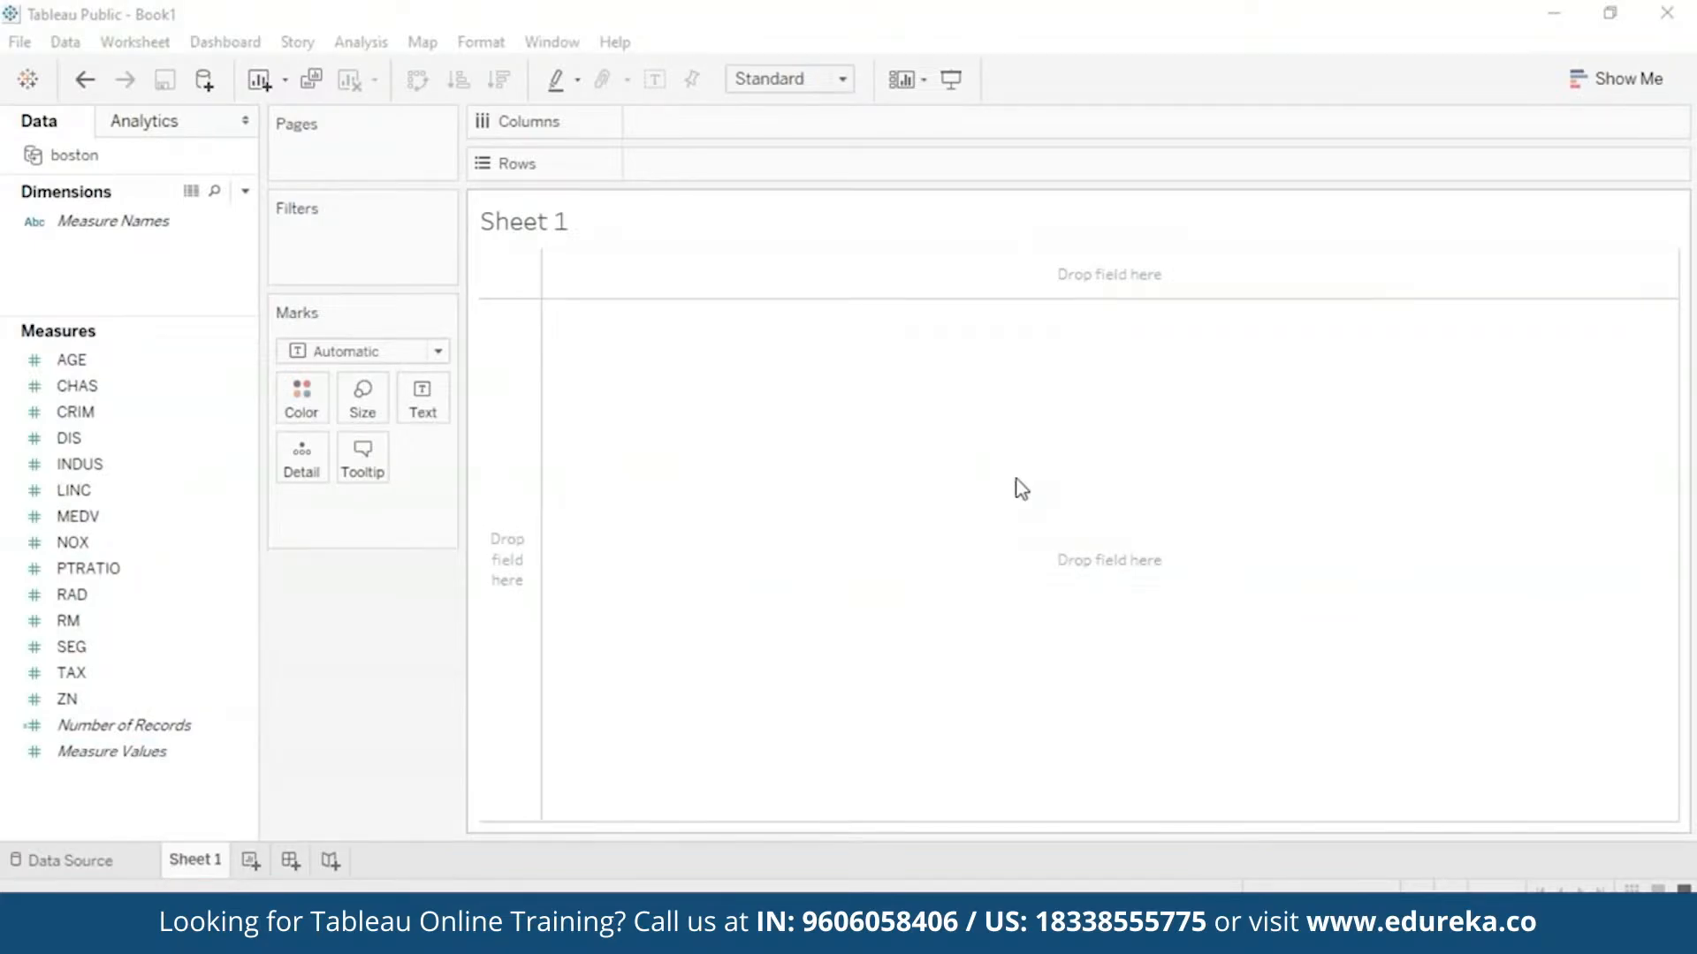
pyautogui.doubleClick(534, 224)
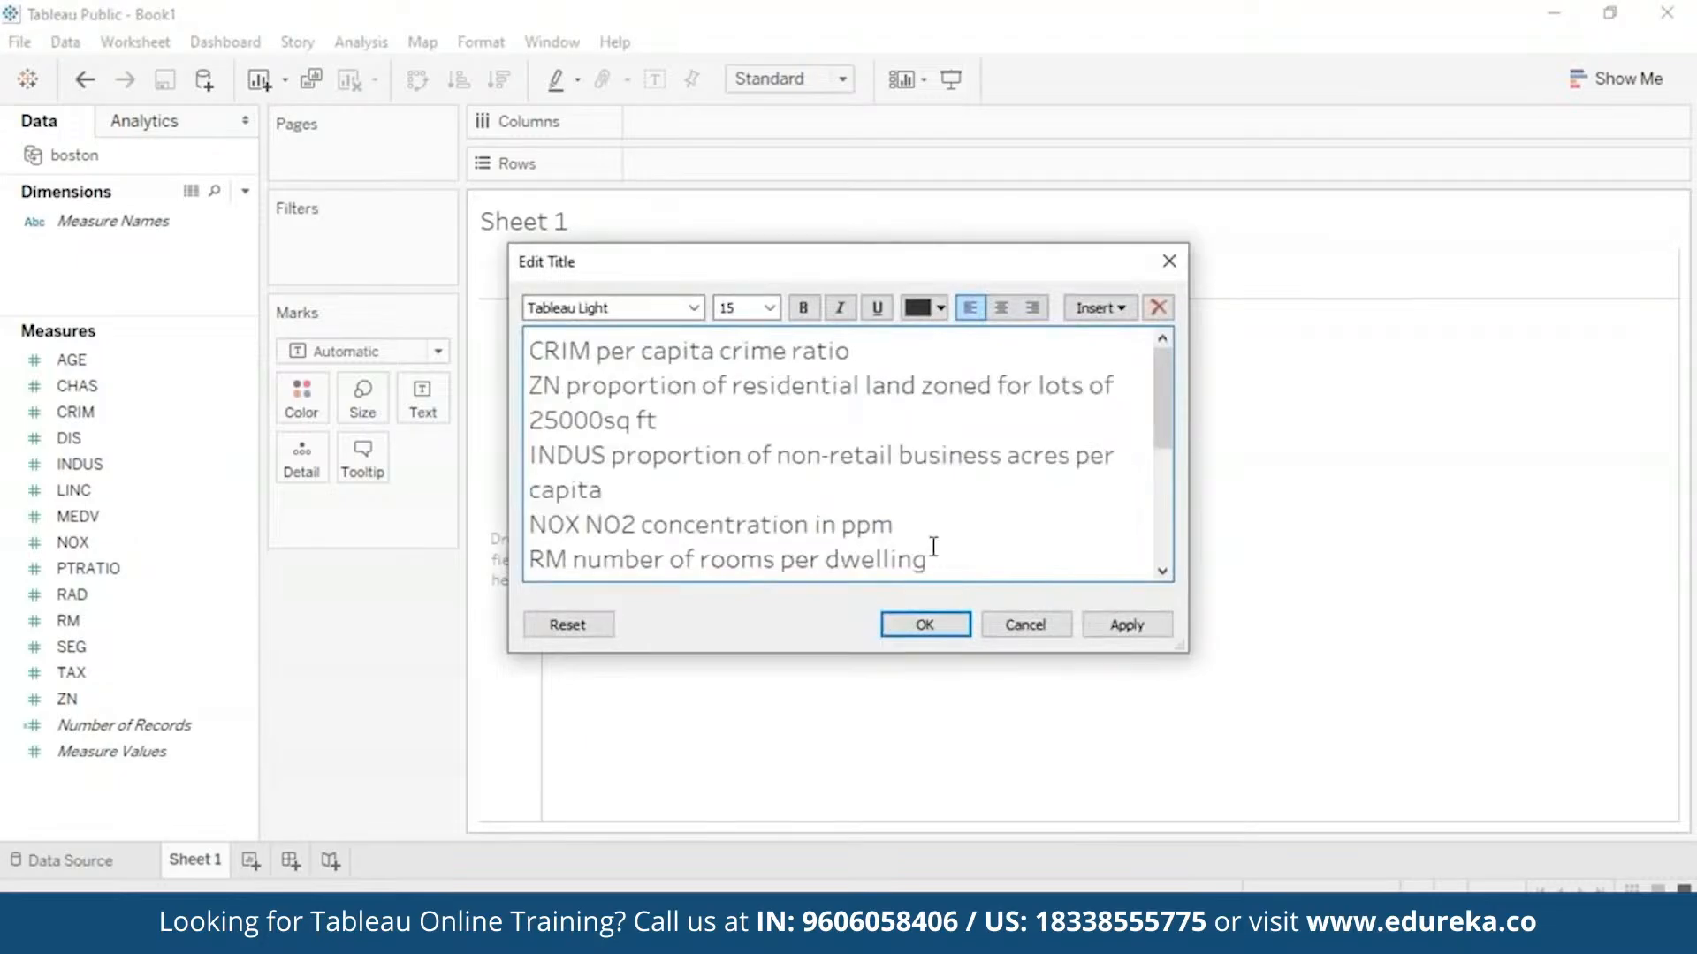
pyautogui.hotkey('ctrl', 'a')
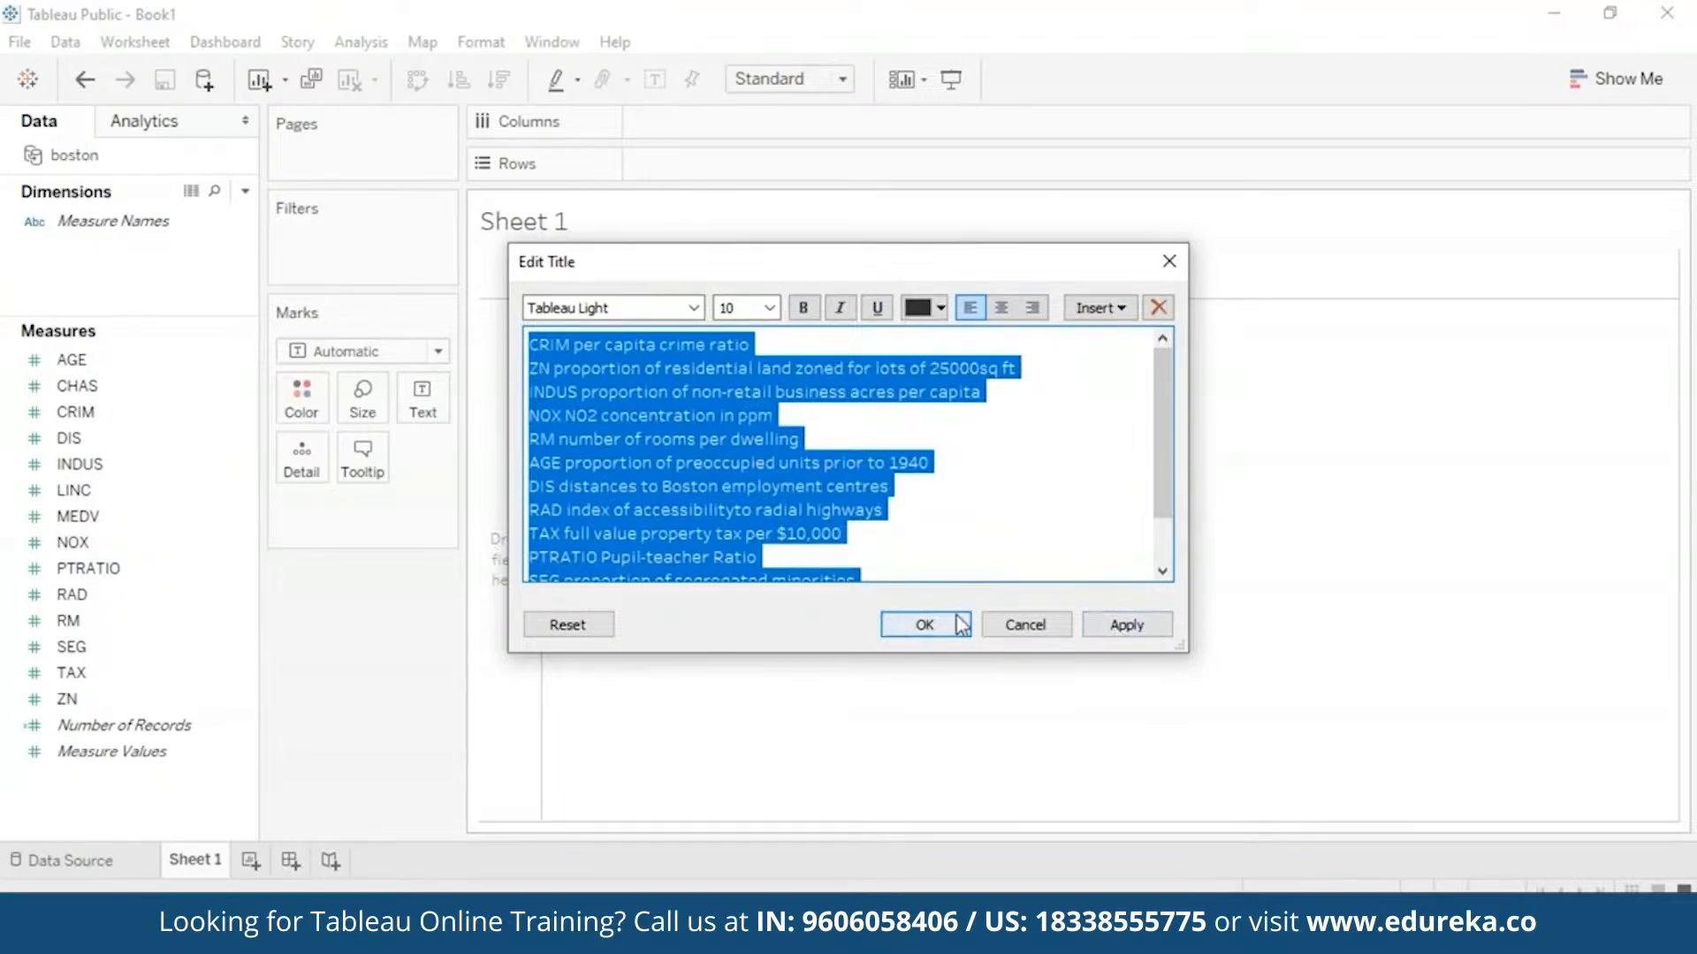
pyautogui.click(924, 625)
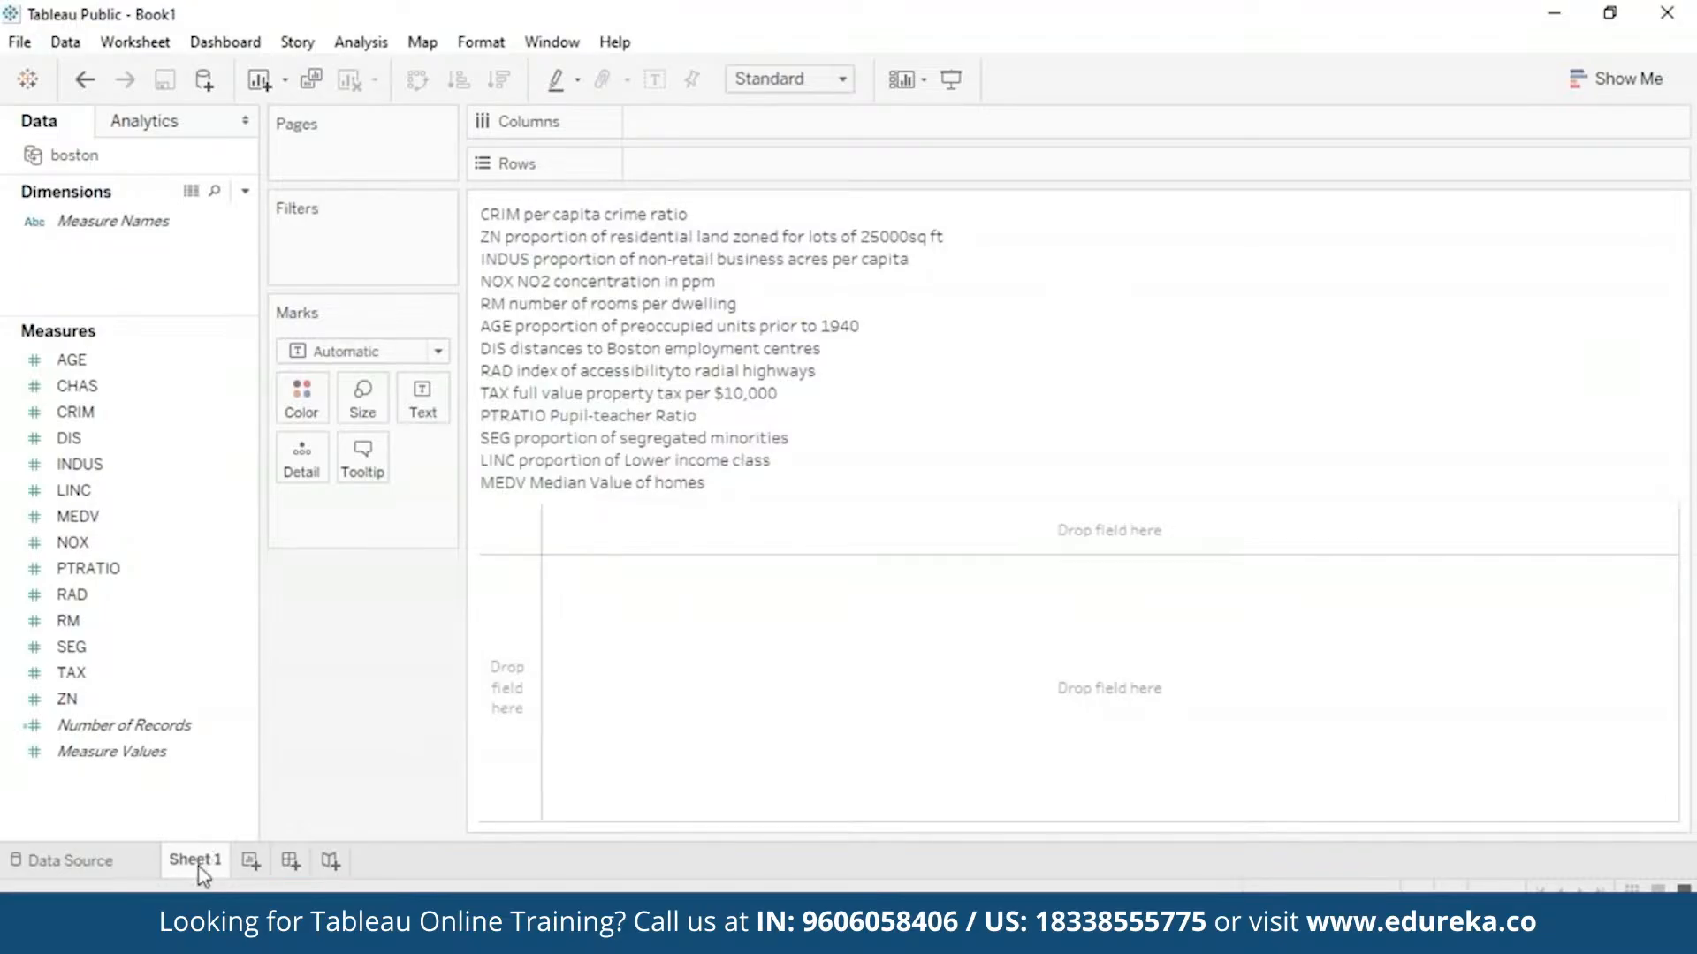
# - Rename the Sheet 1 tab to 'Variables'
pyautogui.moveTo(202, 874)
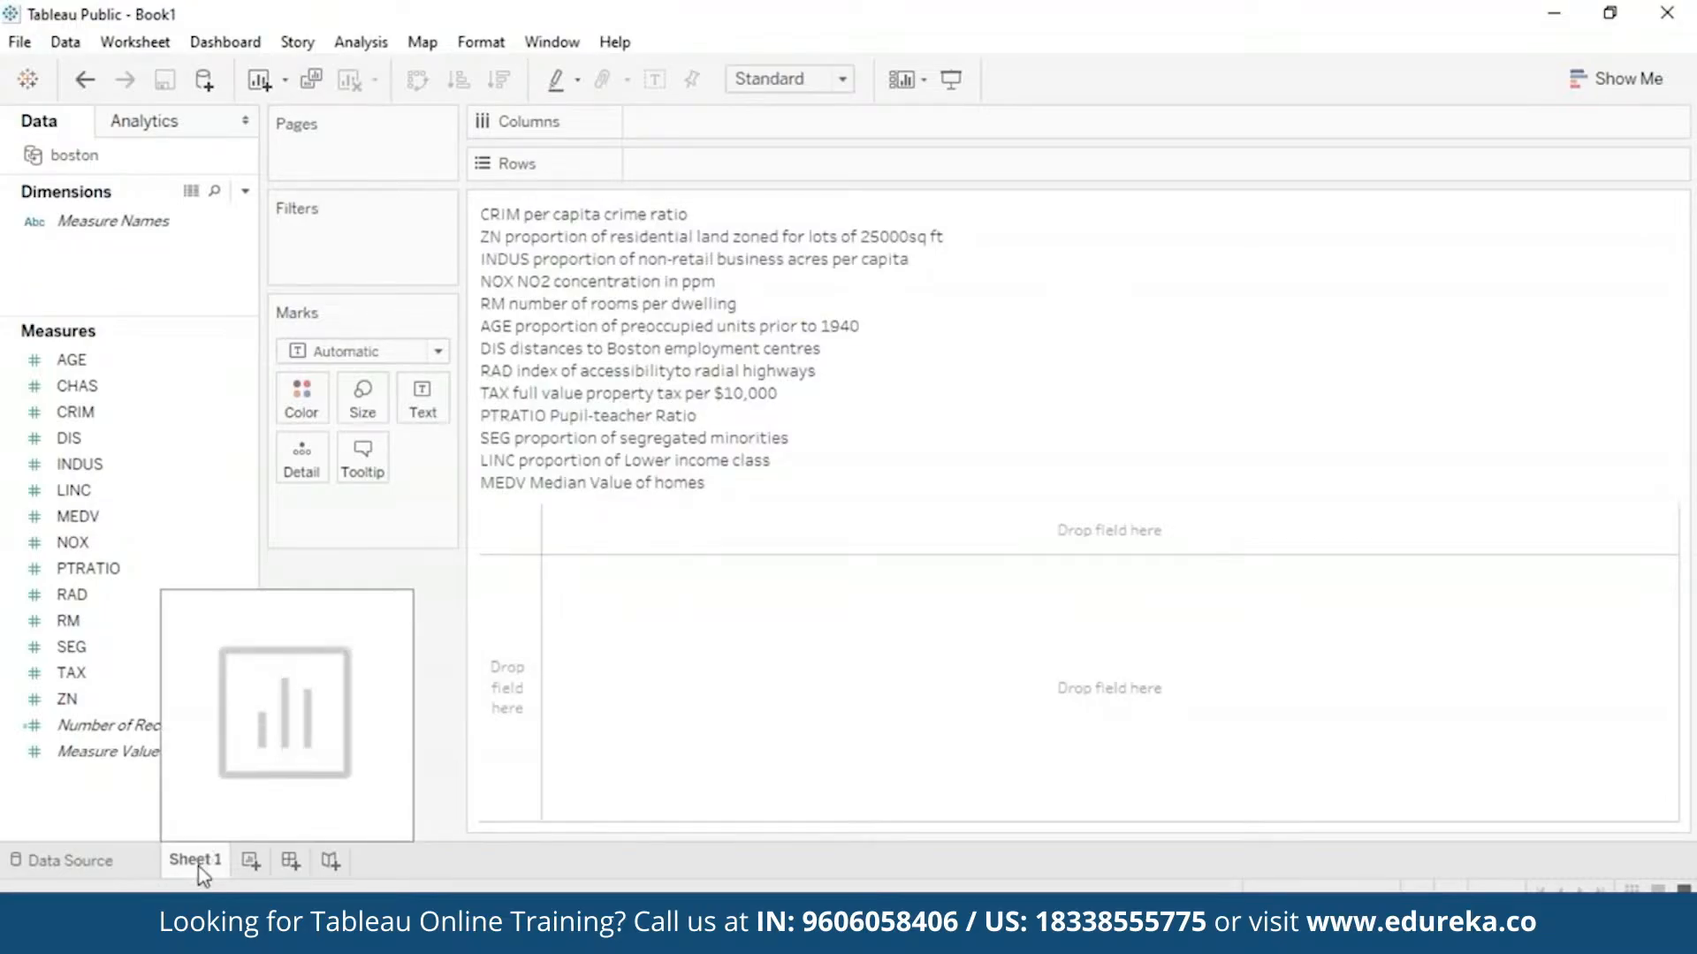
pyautogui.rightClick(200, 870)
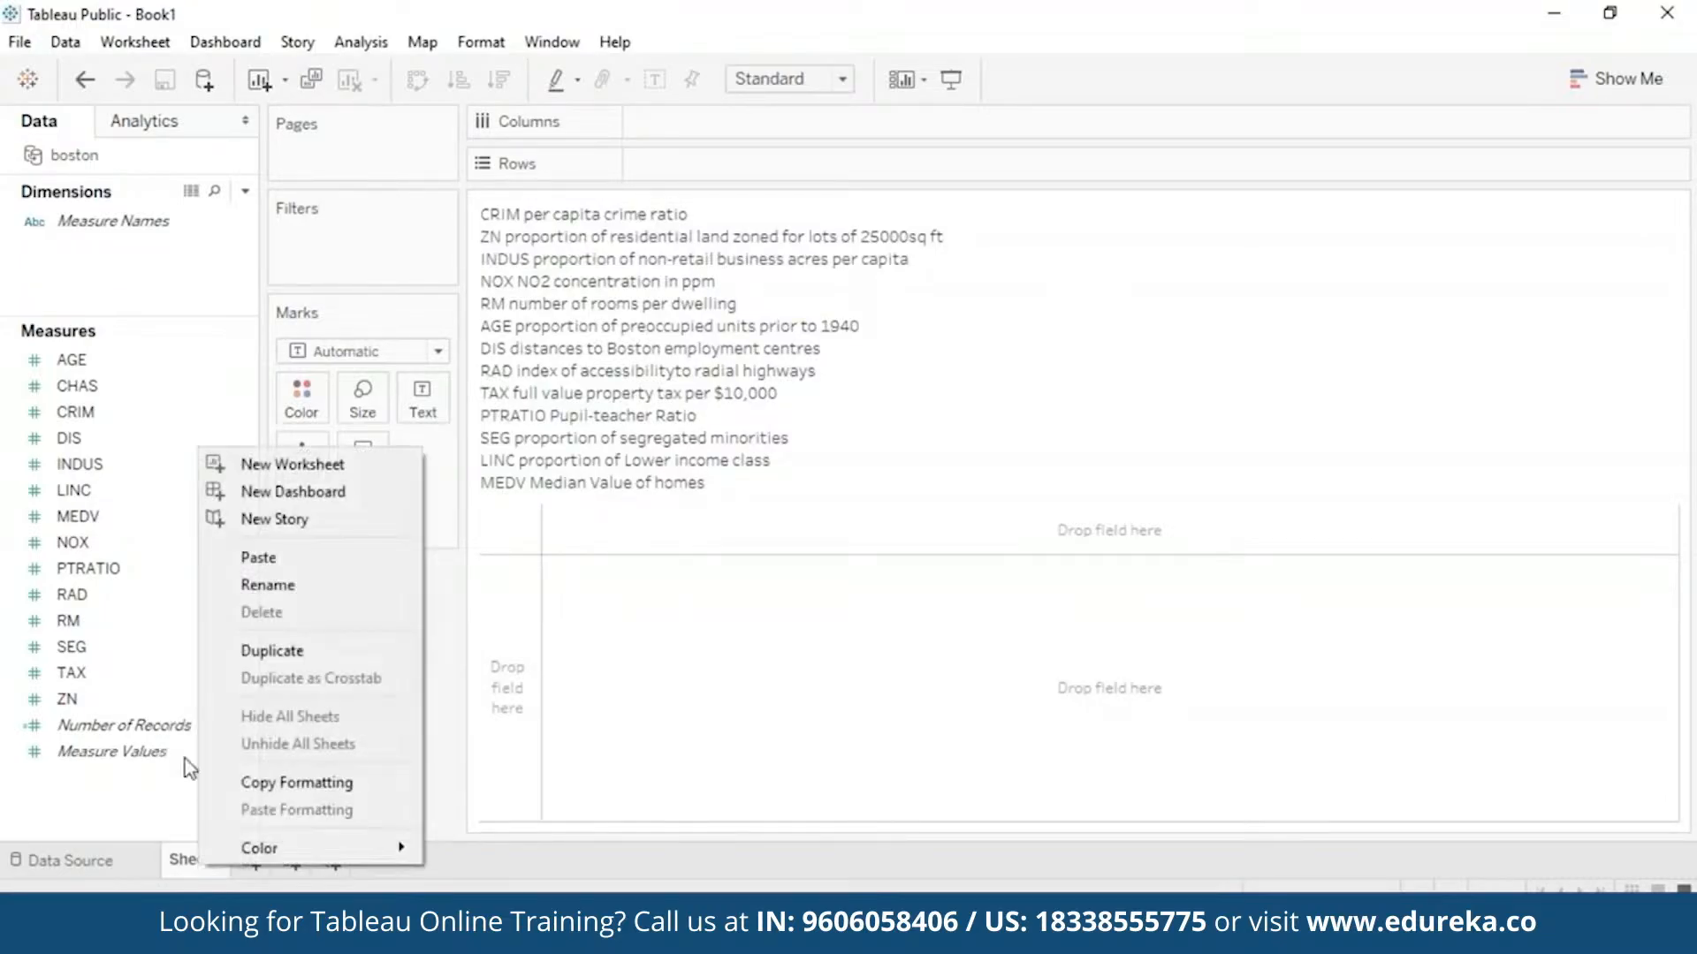
pyautogui.click(391, 594)
pyautogui.write('Va')
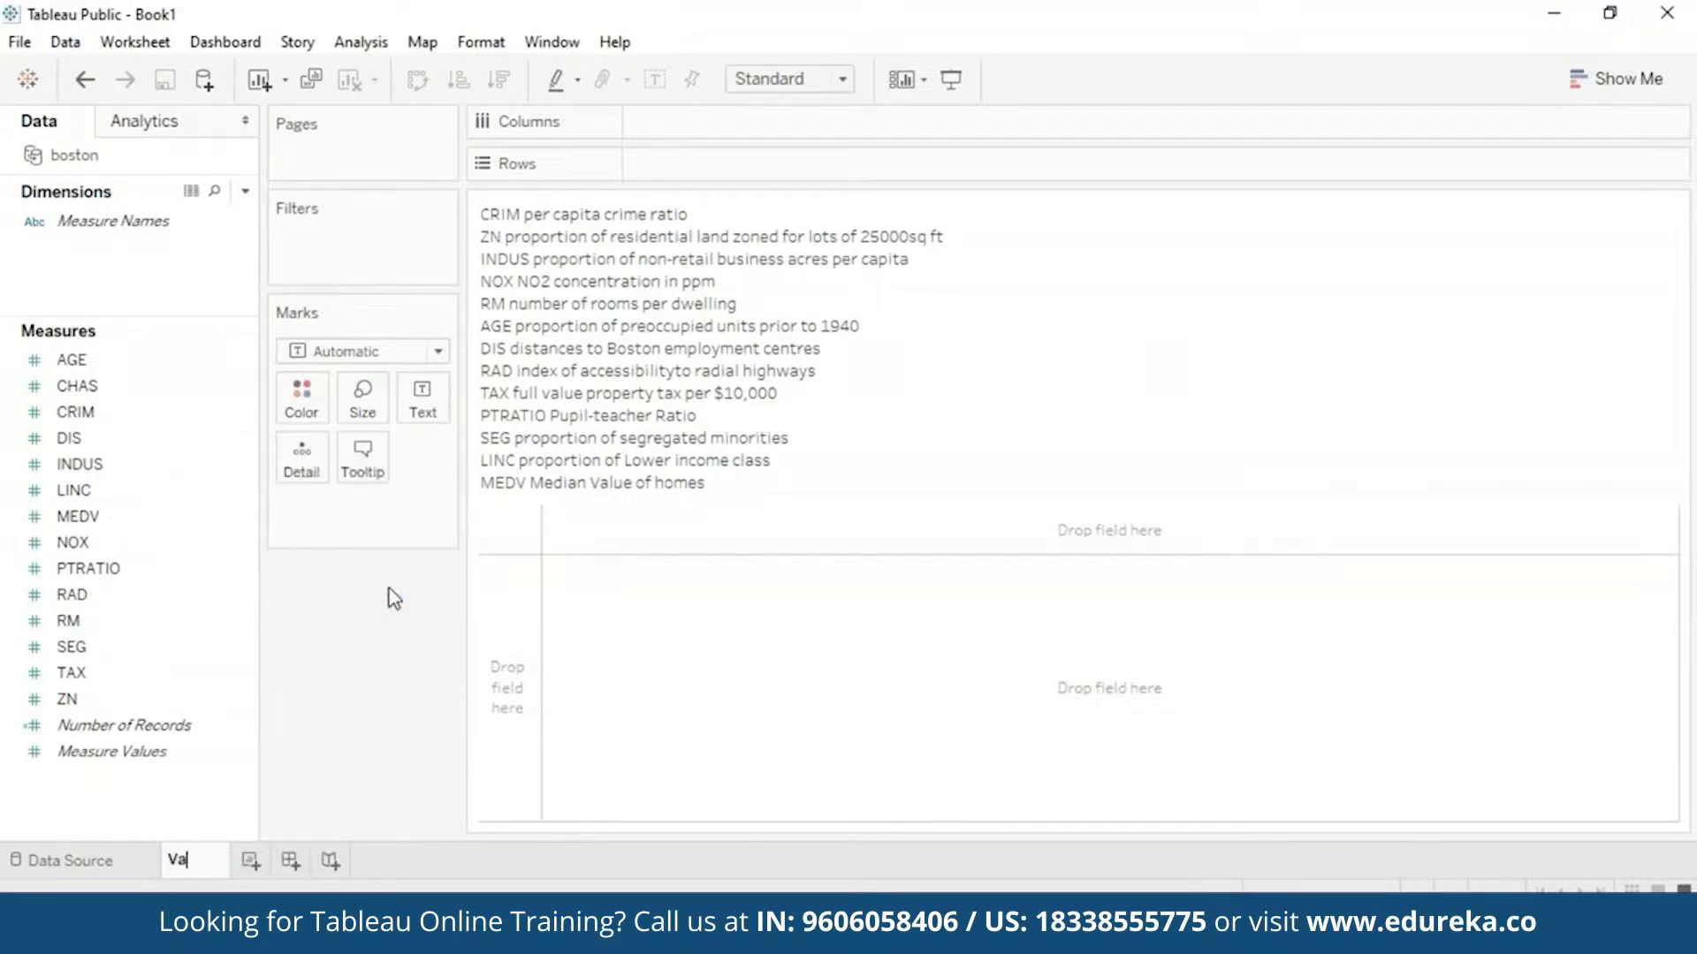
pyautogui.write('riable')
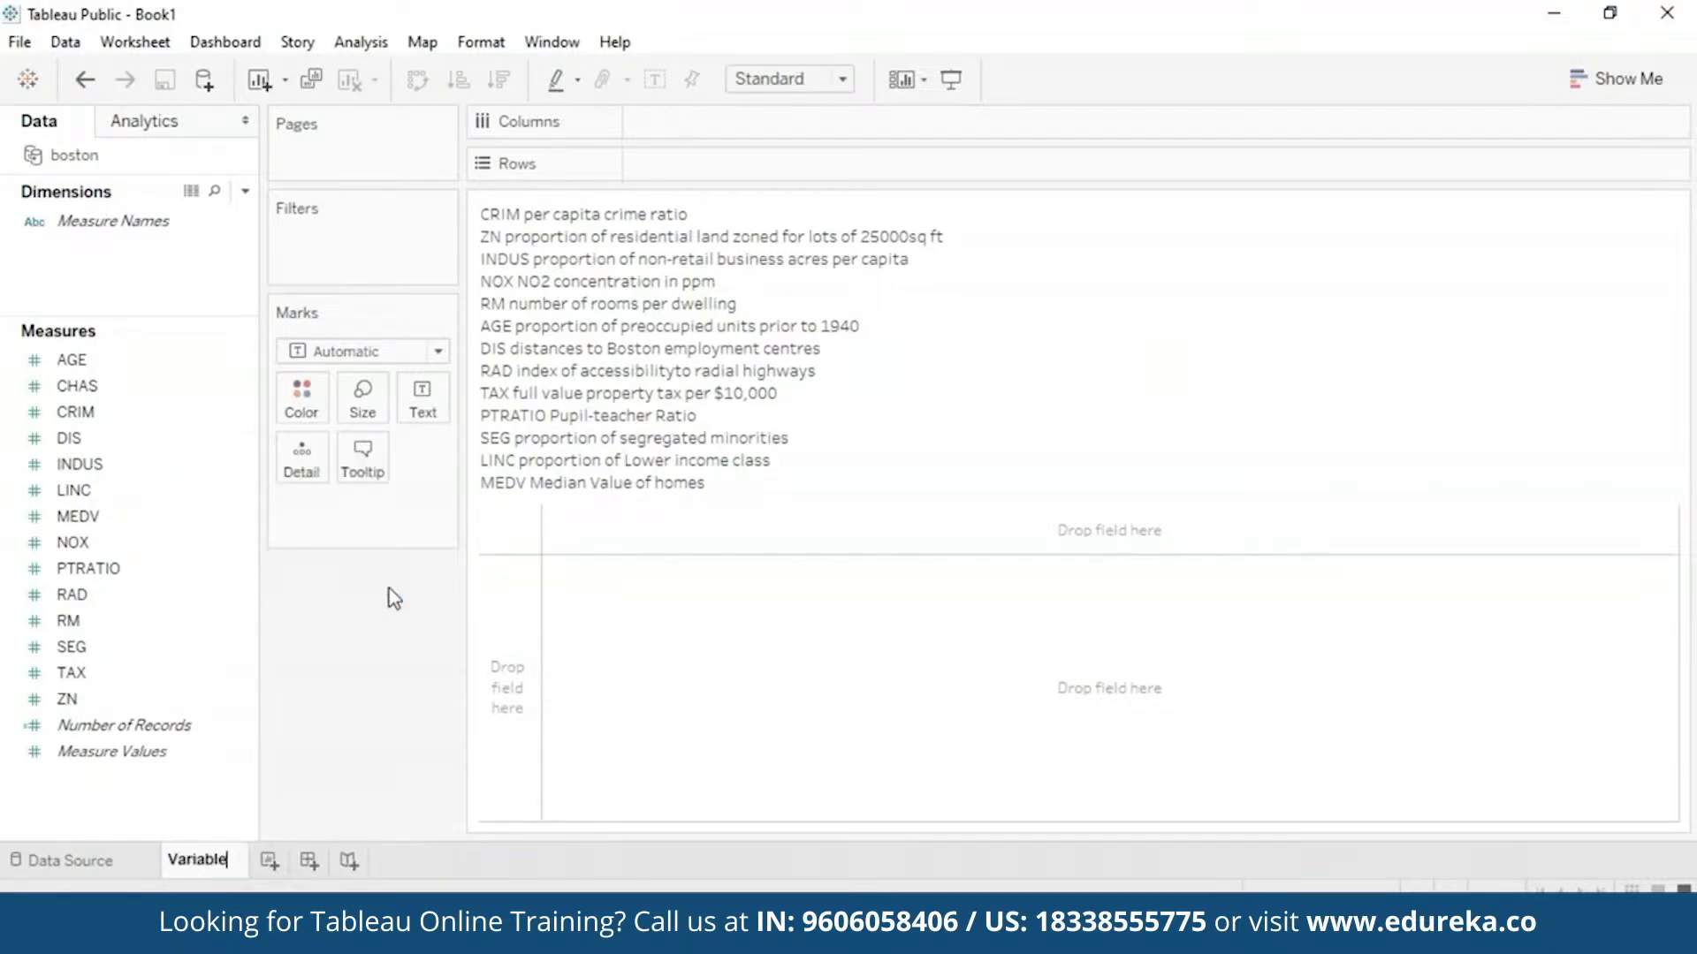
pyautogui.write('s')
pyautogui.press('Return')
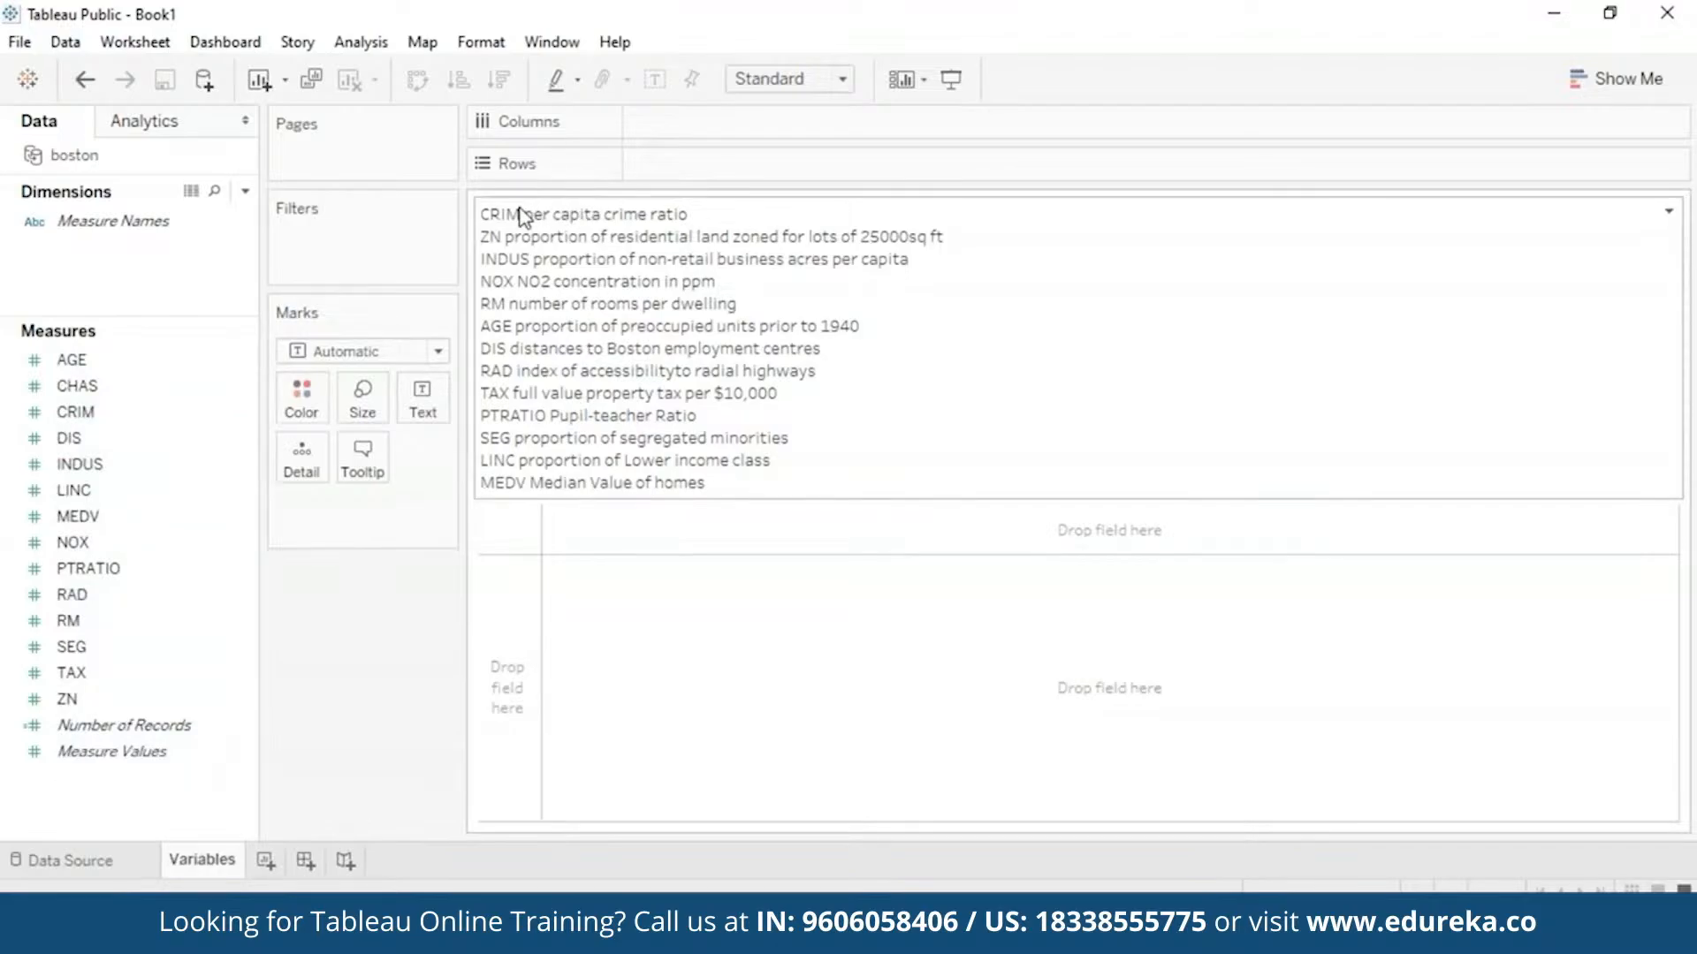
# - In the title editor, add colons after CRIM, ZN, INDUS, NOX, RM and AGE
pyautogui.rightClick(713, 386)
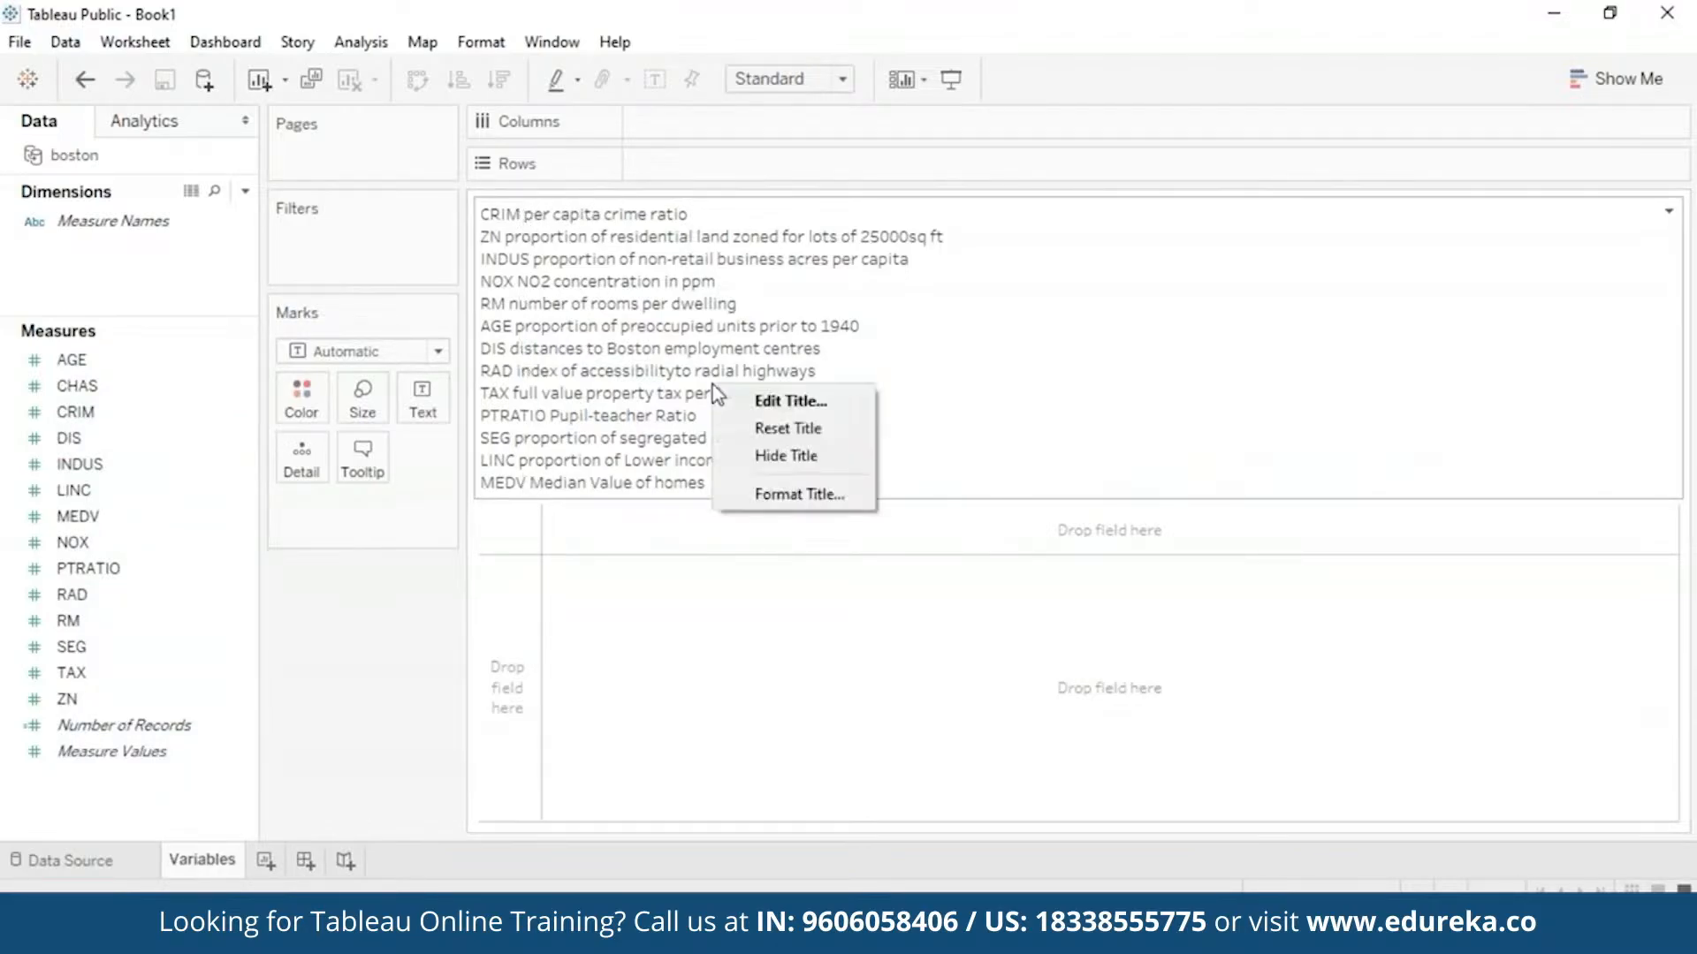
pyautogui.click(751, 408)
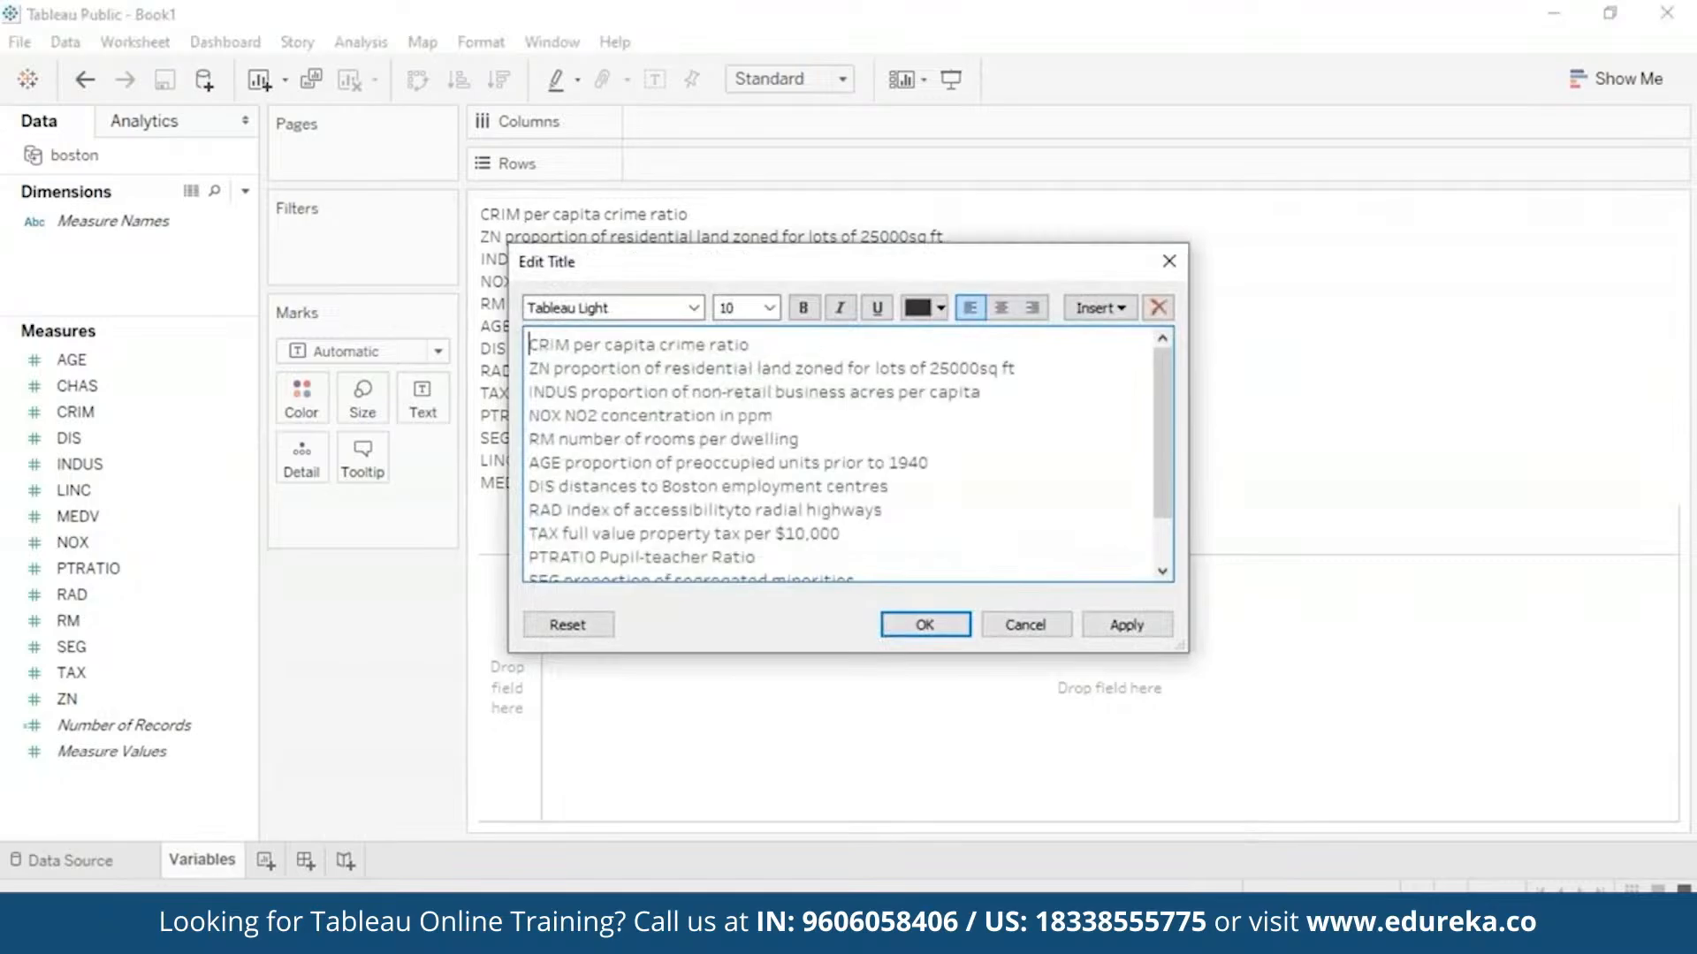
pyautogui.click(570, 345)
pyautogui.write(':')
pyautogui.click(551, 369)
pyautogui.write(':')
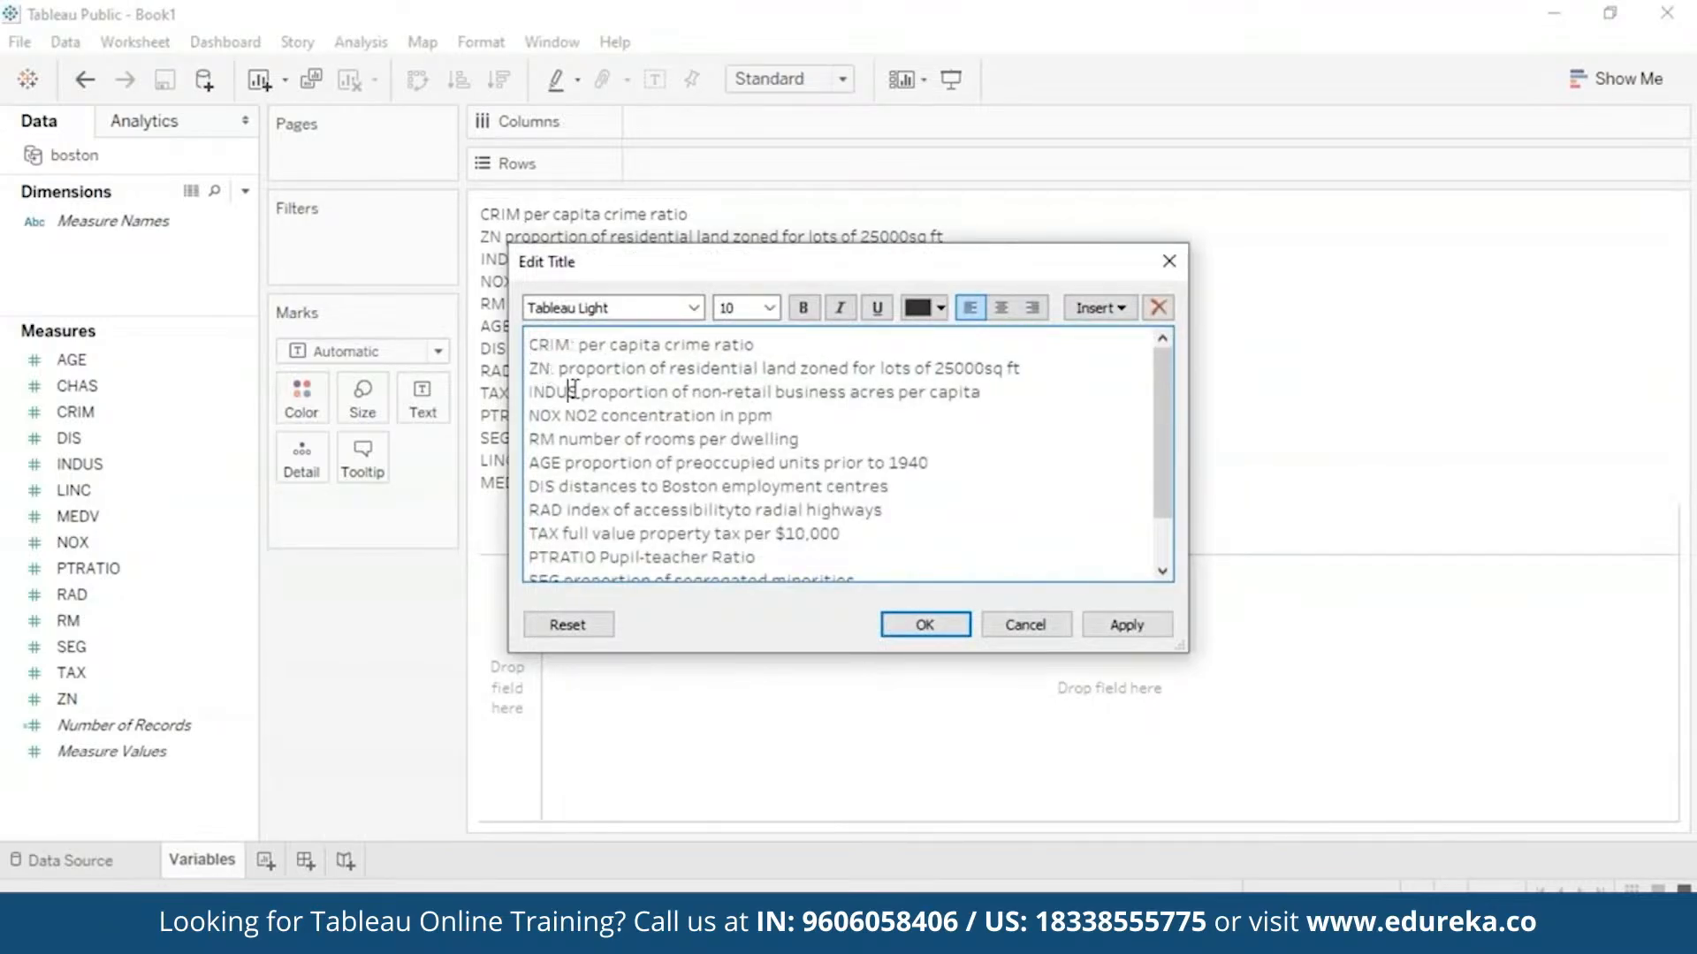
pyautogui.click(572, 392)
pyautogui.write(':')
pyautogui.click(563, 415)
pyautogui.write(':')
pyautogui.click(557, 439)
pyautogui.write(':')
pyautogui.click(564, 463)
# - Add colons after DIS, RAD, TAX, PTRATIO, SEG and LINC, and apply the edited title
pyautogui.write(':')
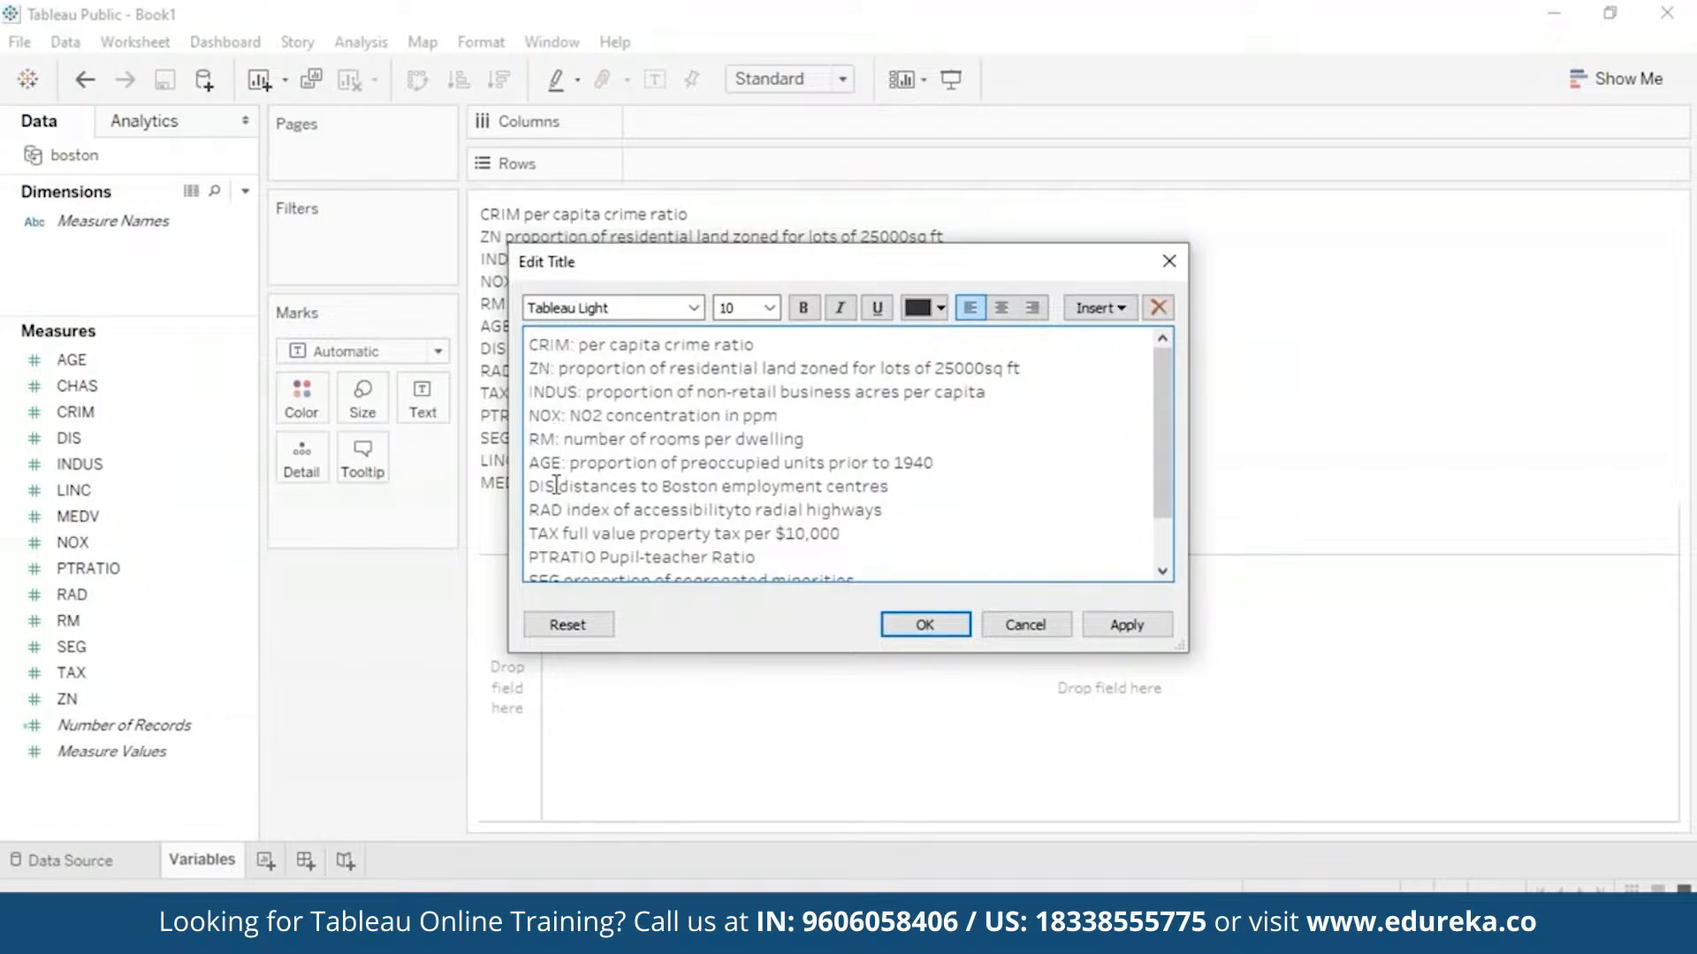
pyautogui.click(555, 485)
pyautogui.write(':')
pyautogui.click(563, 510)
pyautogui.write(':')
pyautogui.click(559, 534)
pyautogui.write(':')
pyautogui.click(599, 557)
pyautogui.scroll(-1, 564, 523)
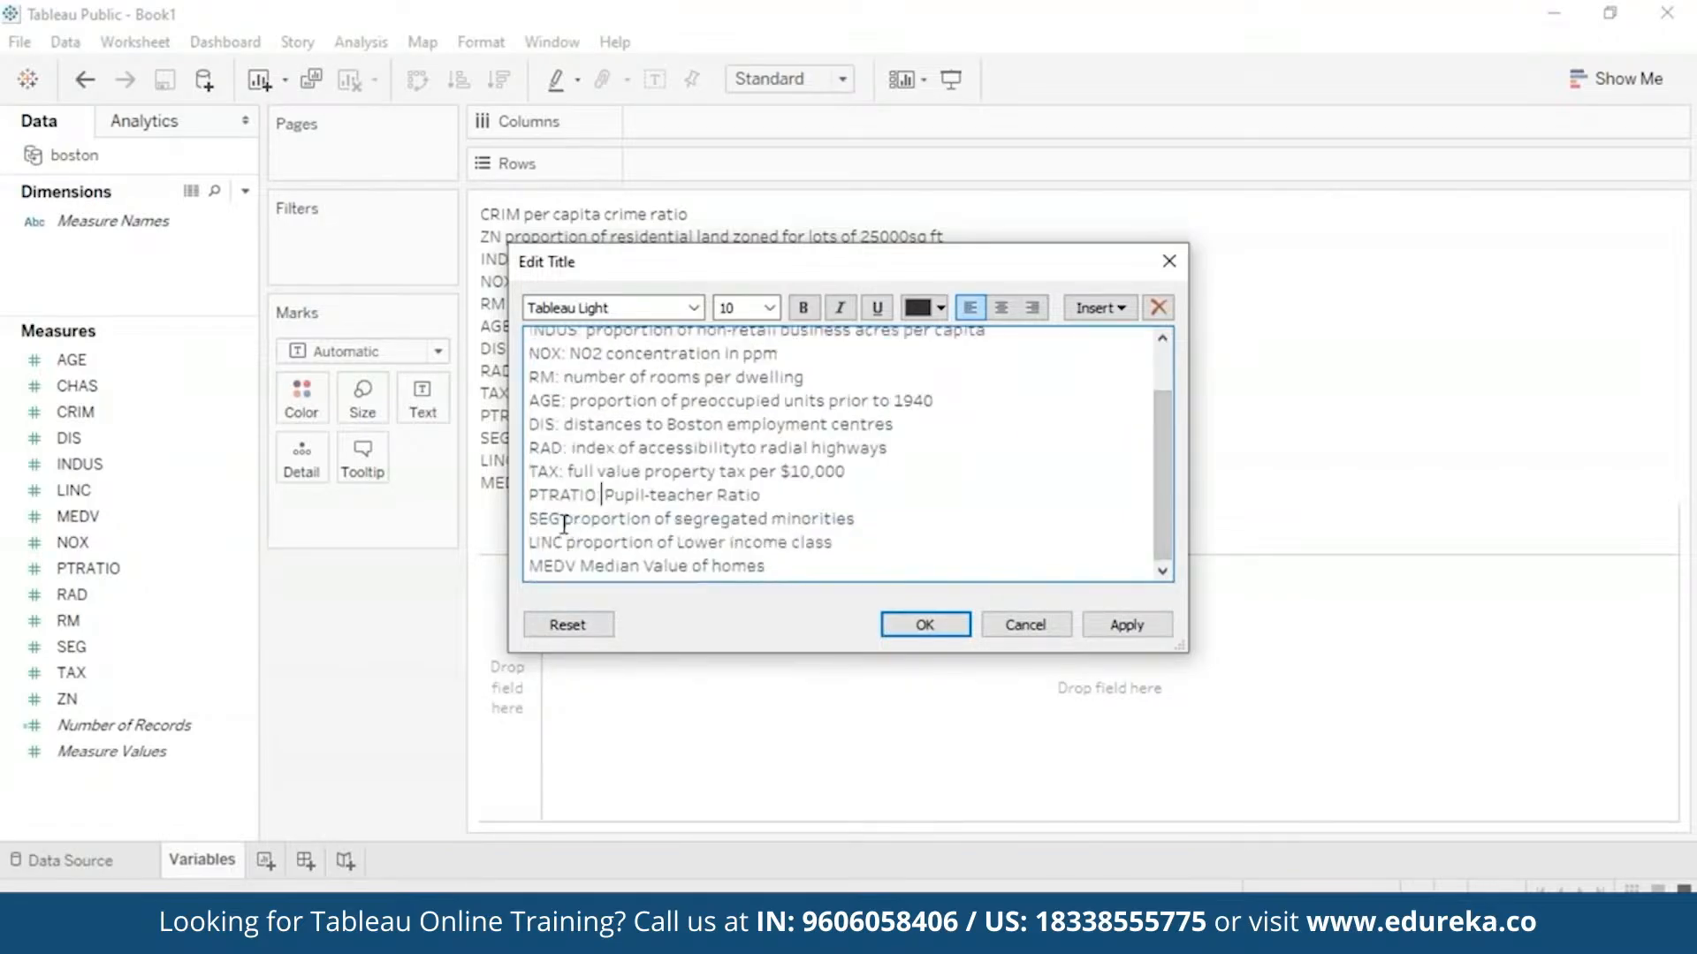
pyautogui.write(':')
pyautogui.click(563, 522)
pyautogui.write(':')
pyautogui.click(563, 543)
pyautogui.write(':')
pyautogui.click(575, 565)
pyautogui.write(':')
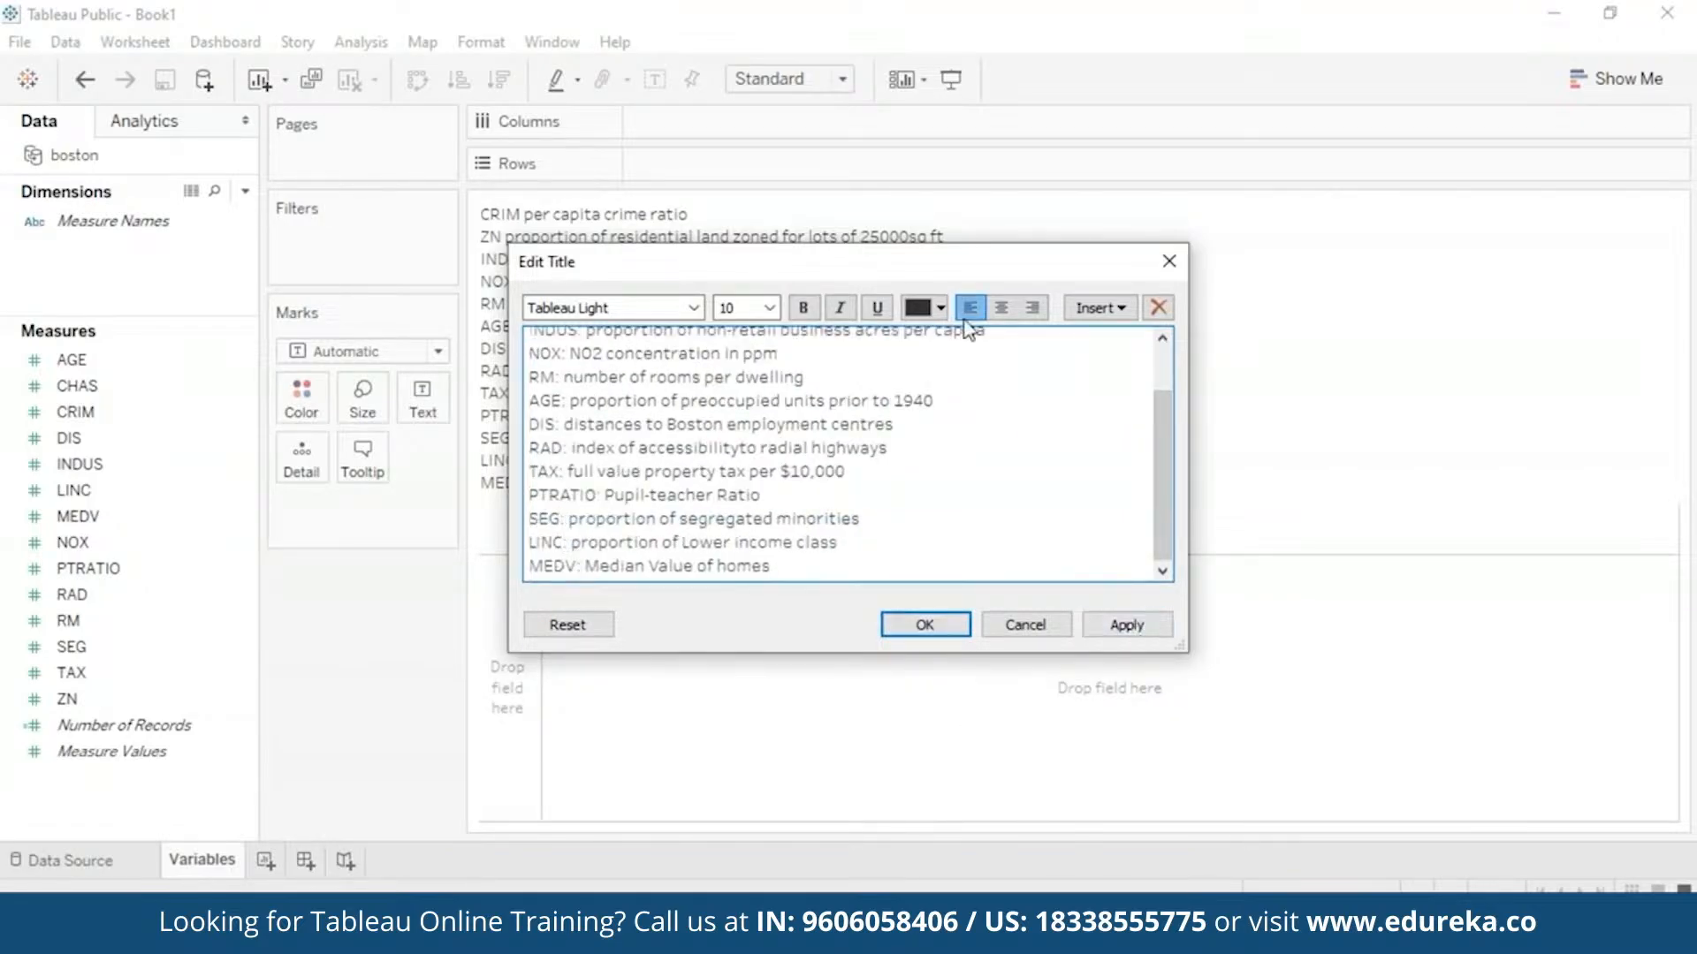
pyautogui.click(1124, 628)
pyautogui.click(928, 627)
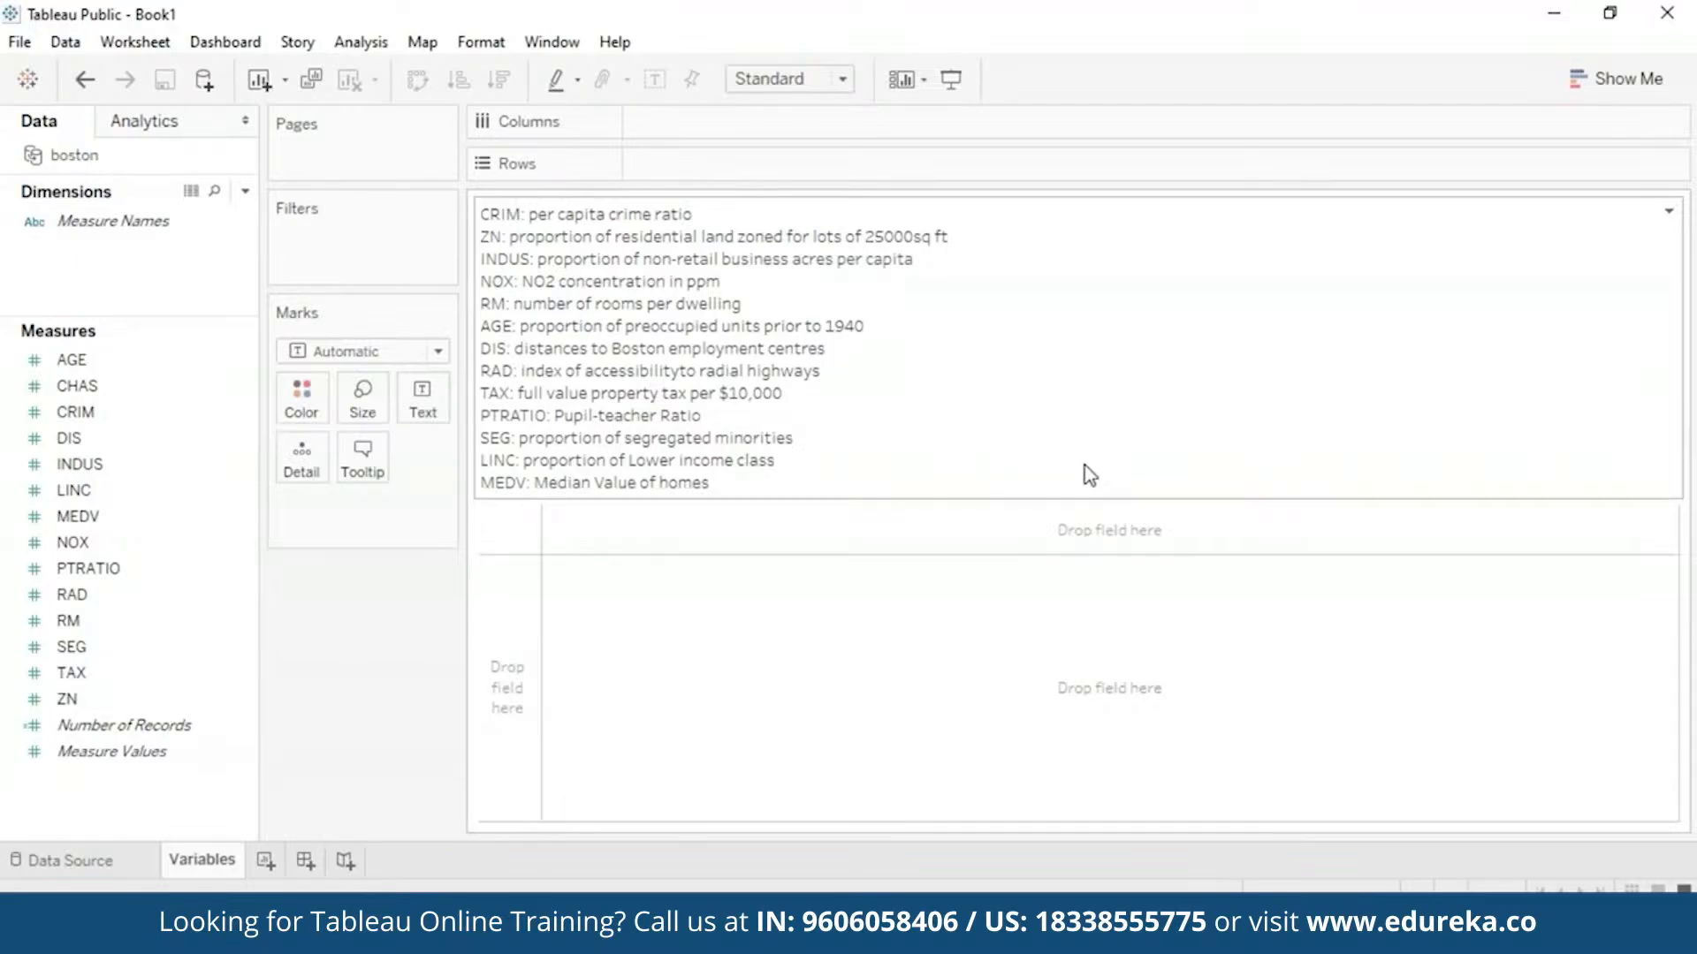
# - On a new Sheet 2, plot SUM(CRIM) on Columns against SUM(MEDV) on Rows
pyautogui.click(266, 861)
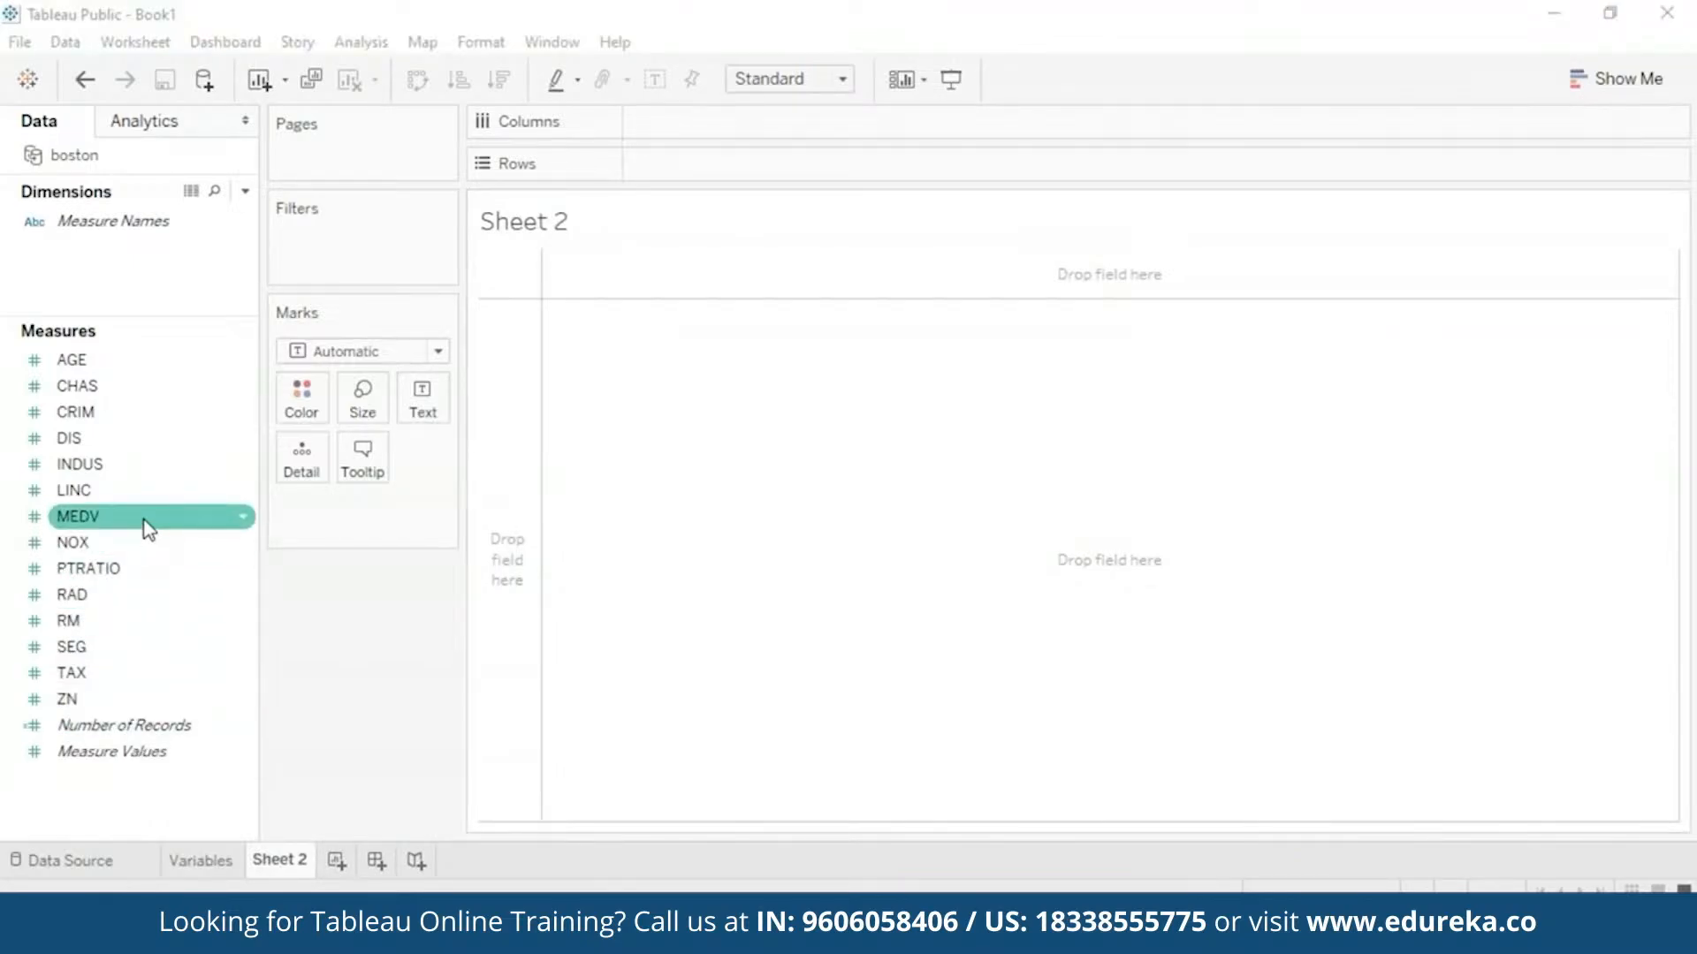
pyautogui.moveTo(146, 530); pyautogui.dragTo(793, 310)
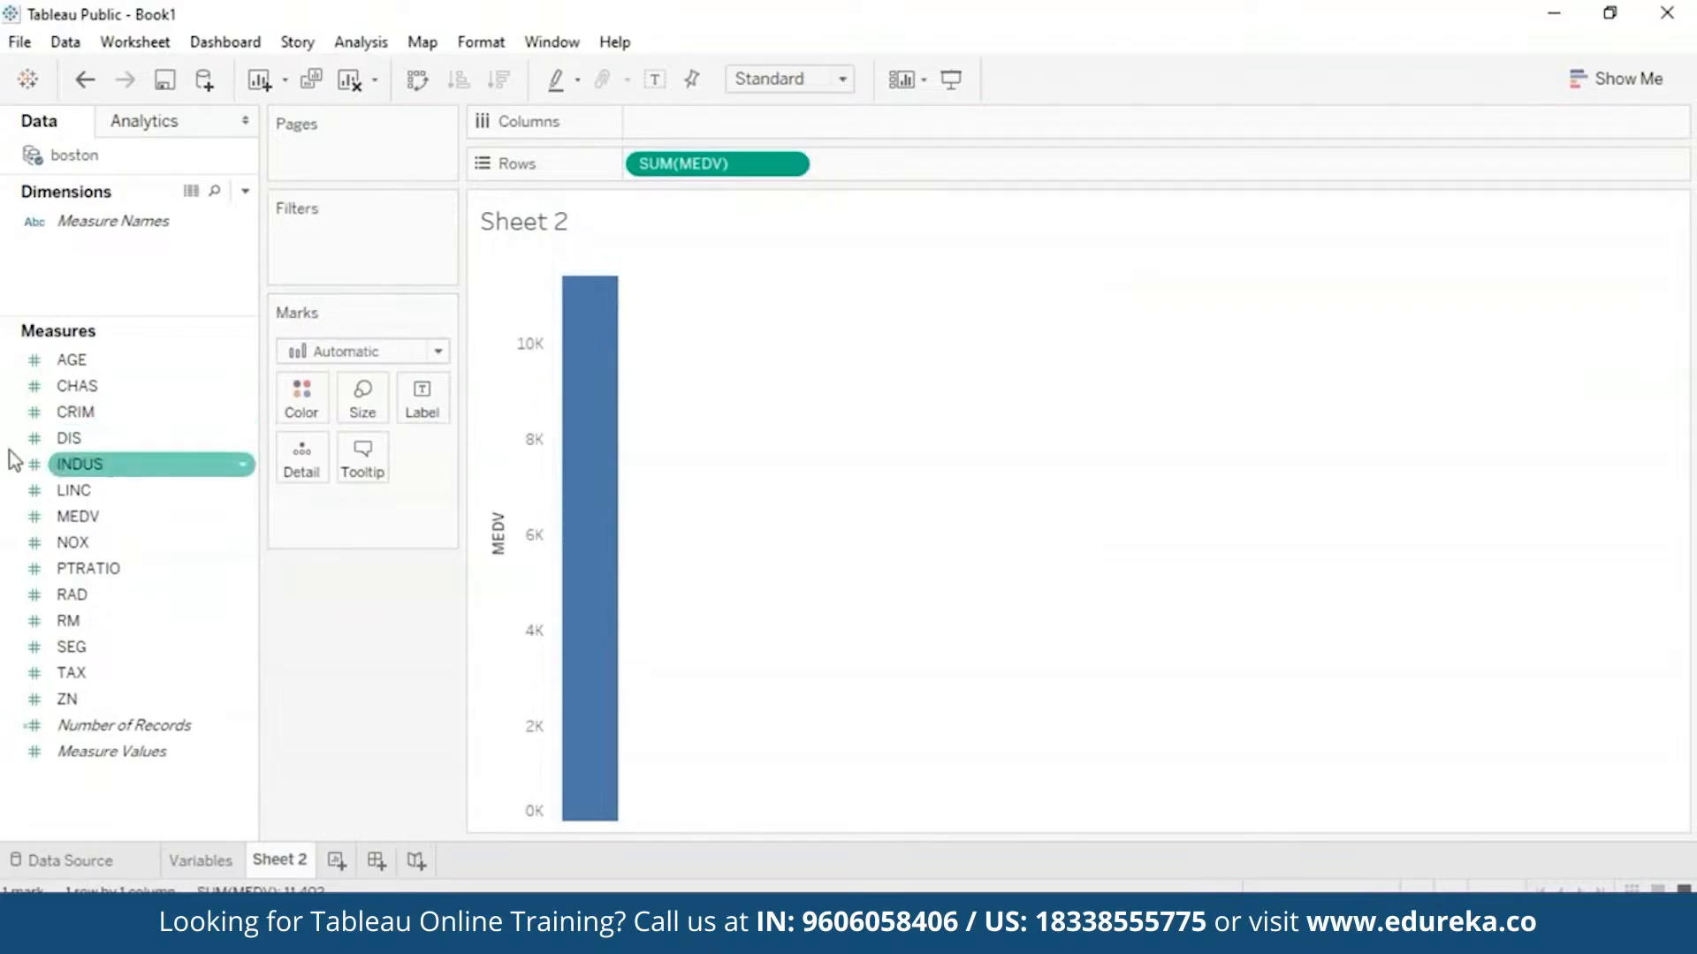
pyautogui.moveTo(124, 426); pyautogui.dragTo(740, 129)
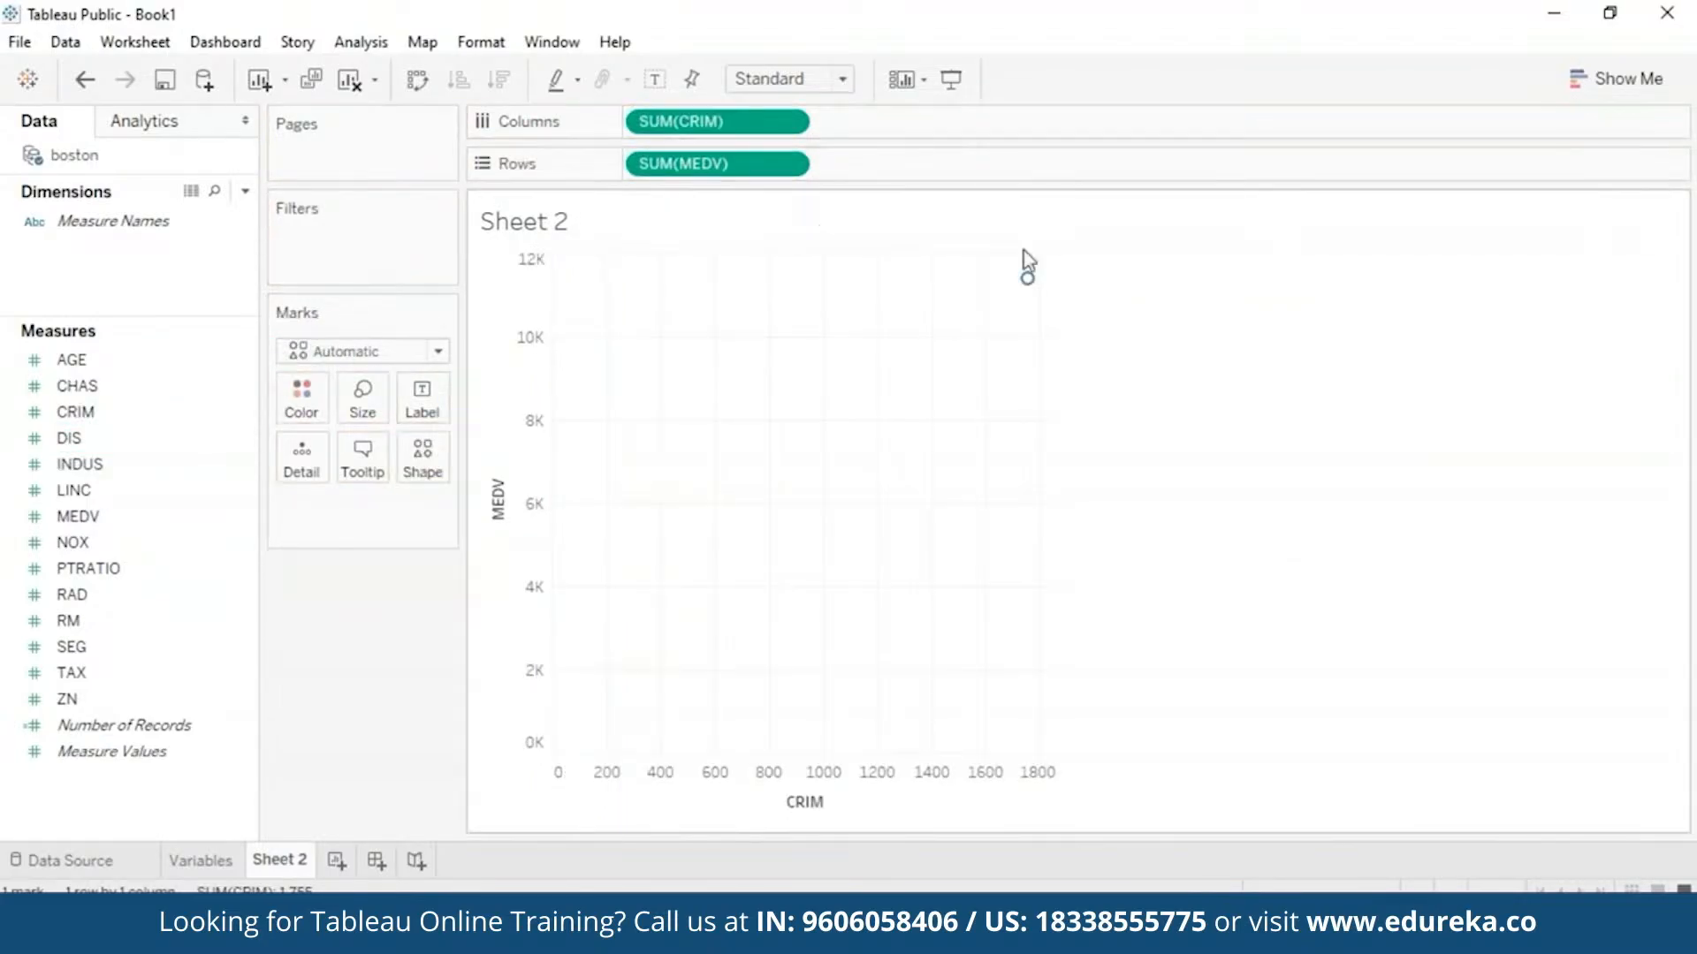
pyautogui.moveTo(1042, 294)
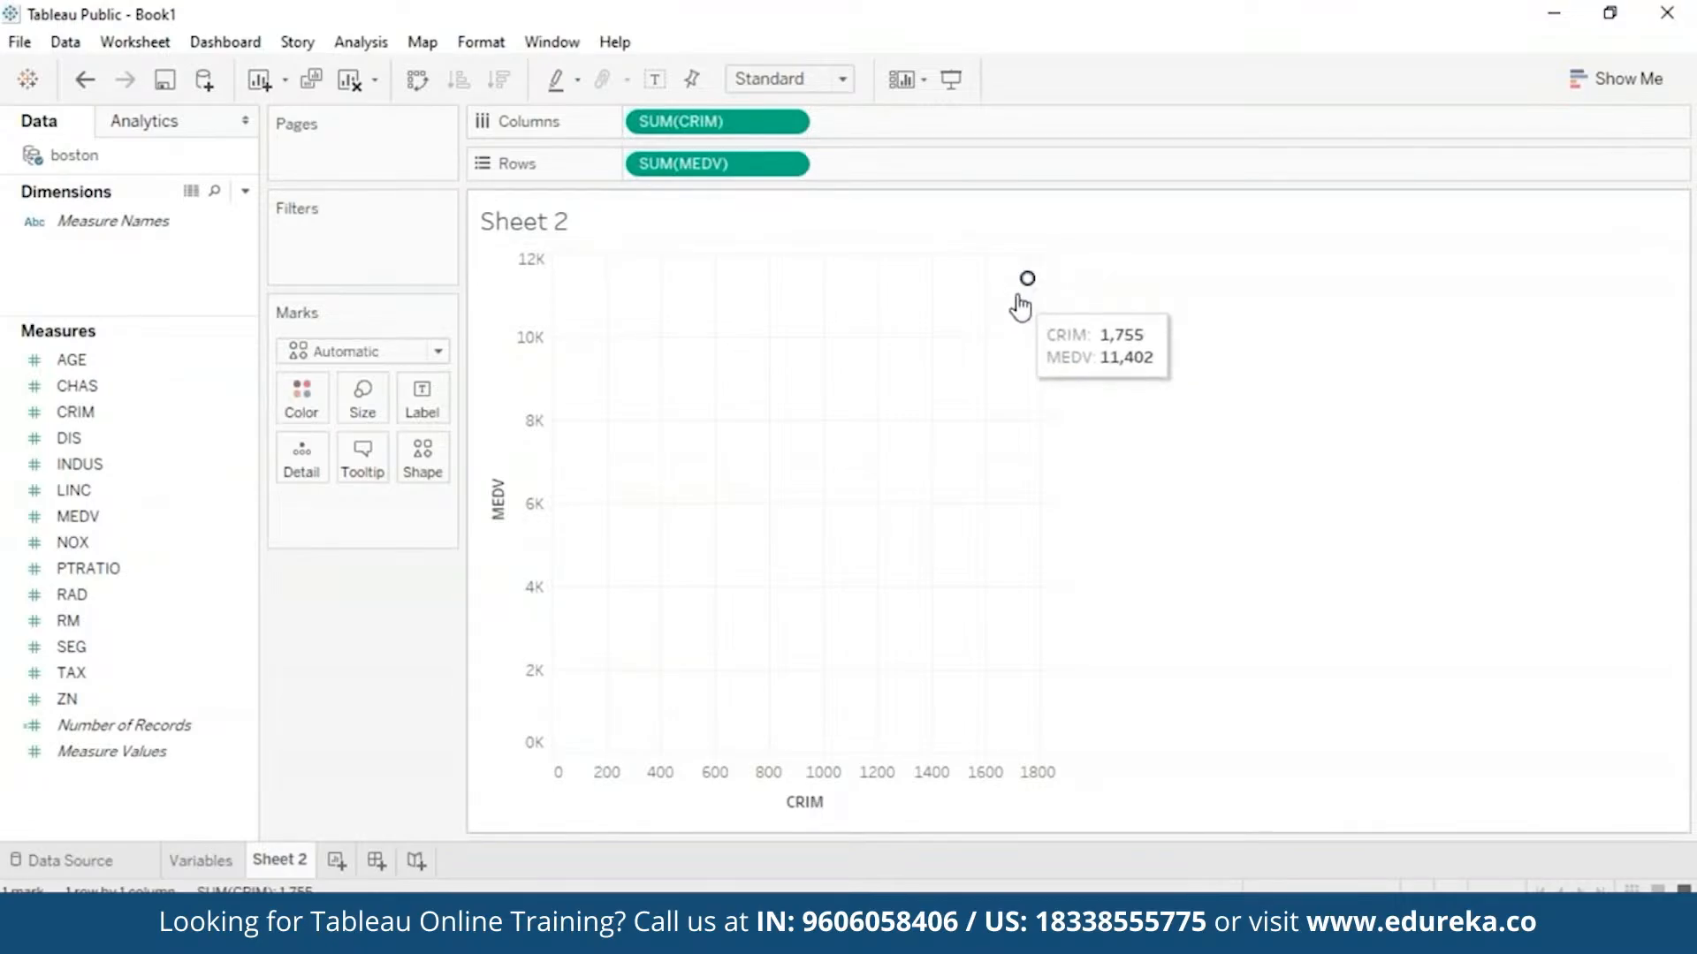
pyautogui.click(381, 51)
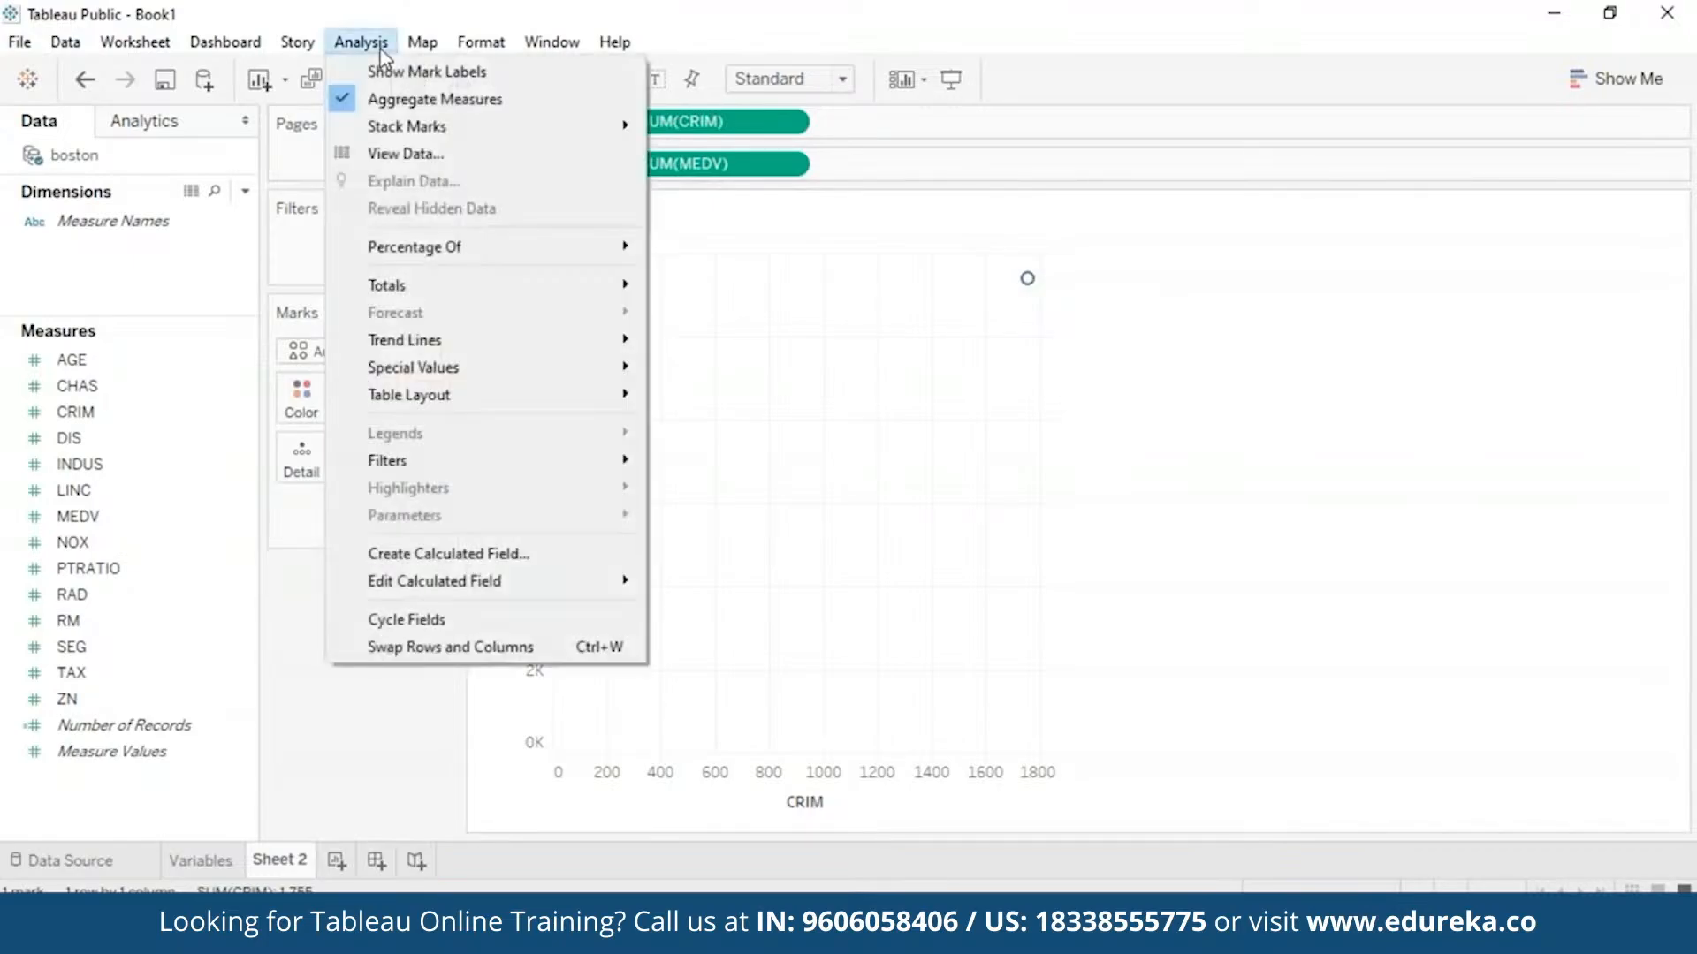
# - Disaggregate measures, try CRIM, PTRATIO and TAX, then settle on RM against MEDV
pyautogui.click(338, 103)
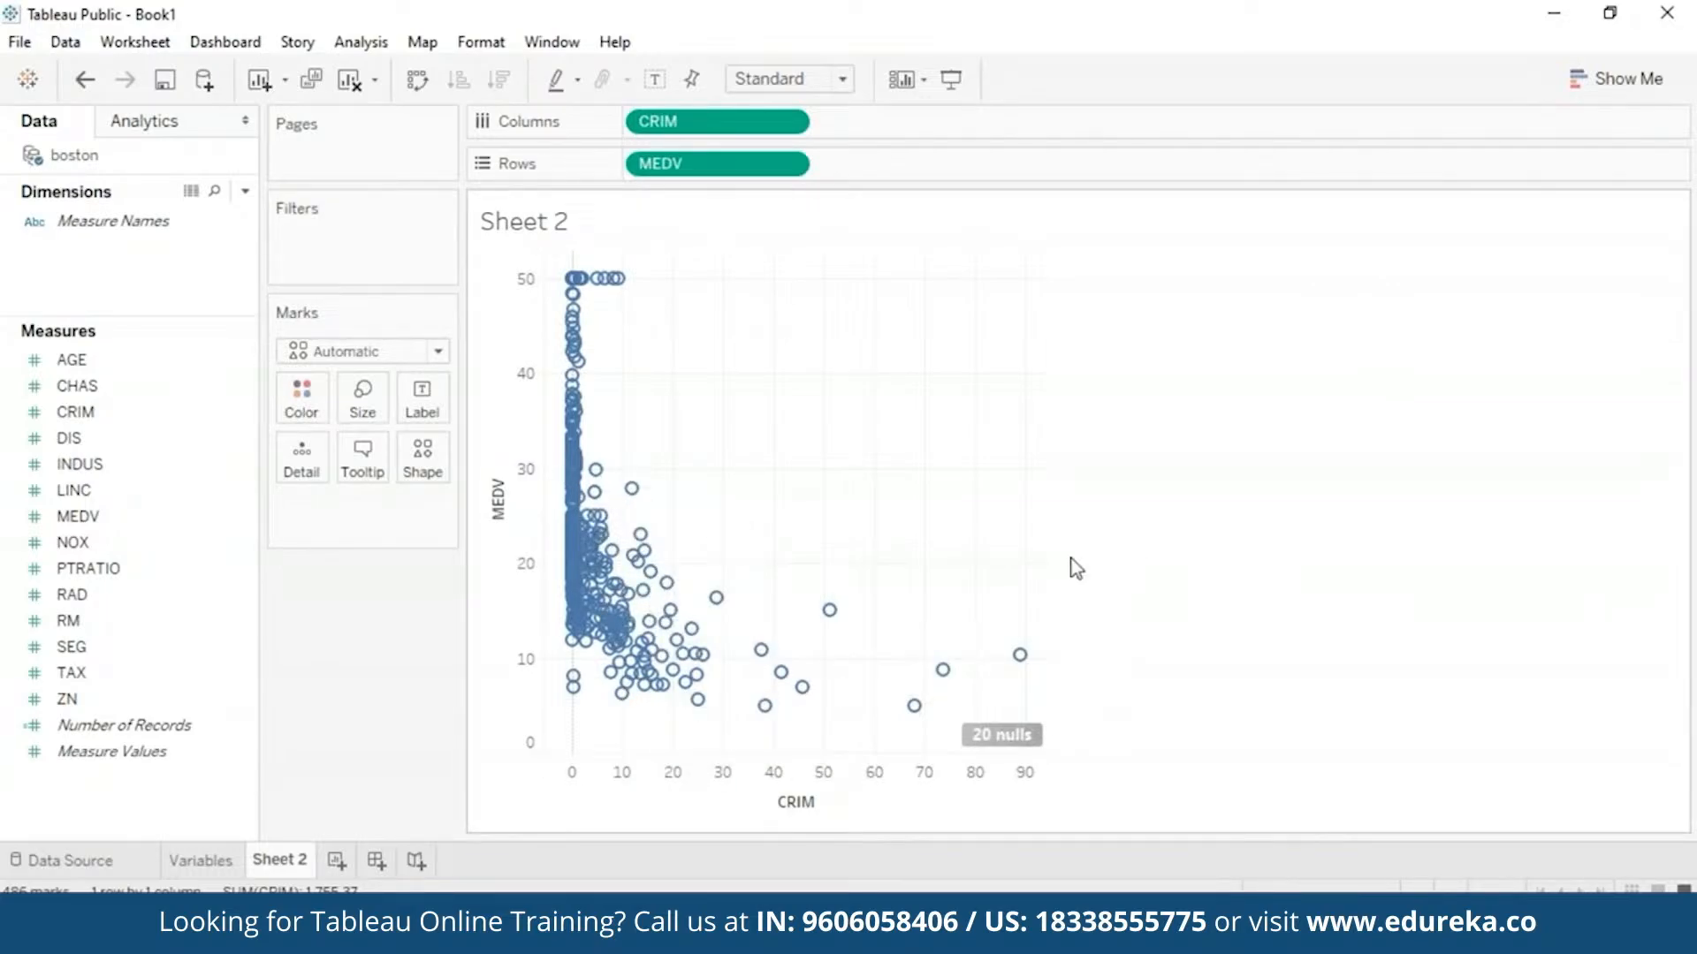
pyautogui.click(789, 123)
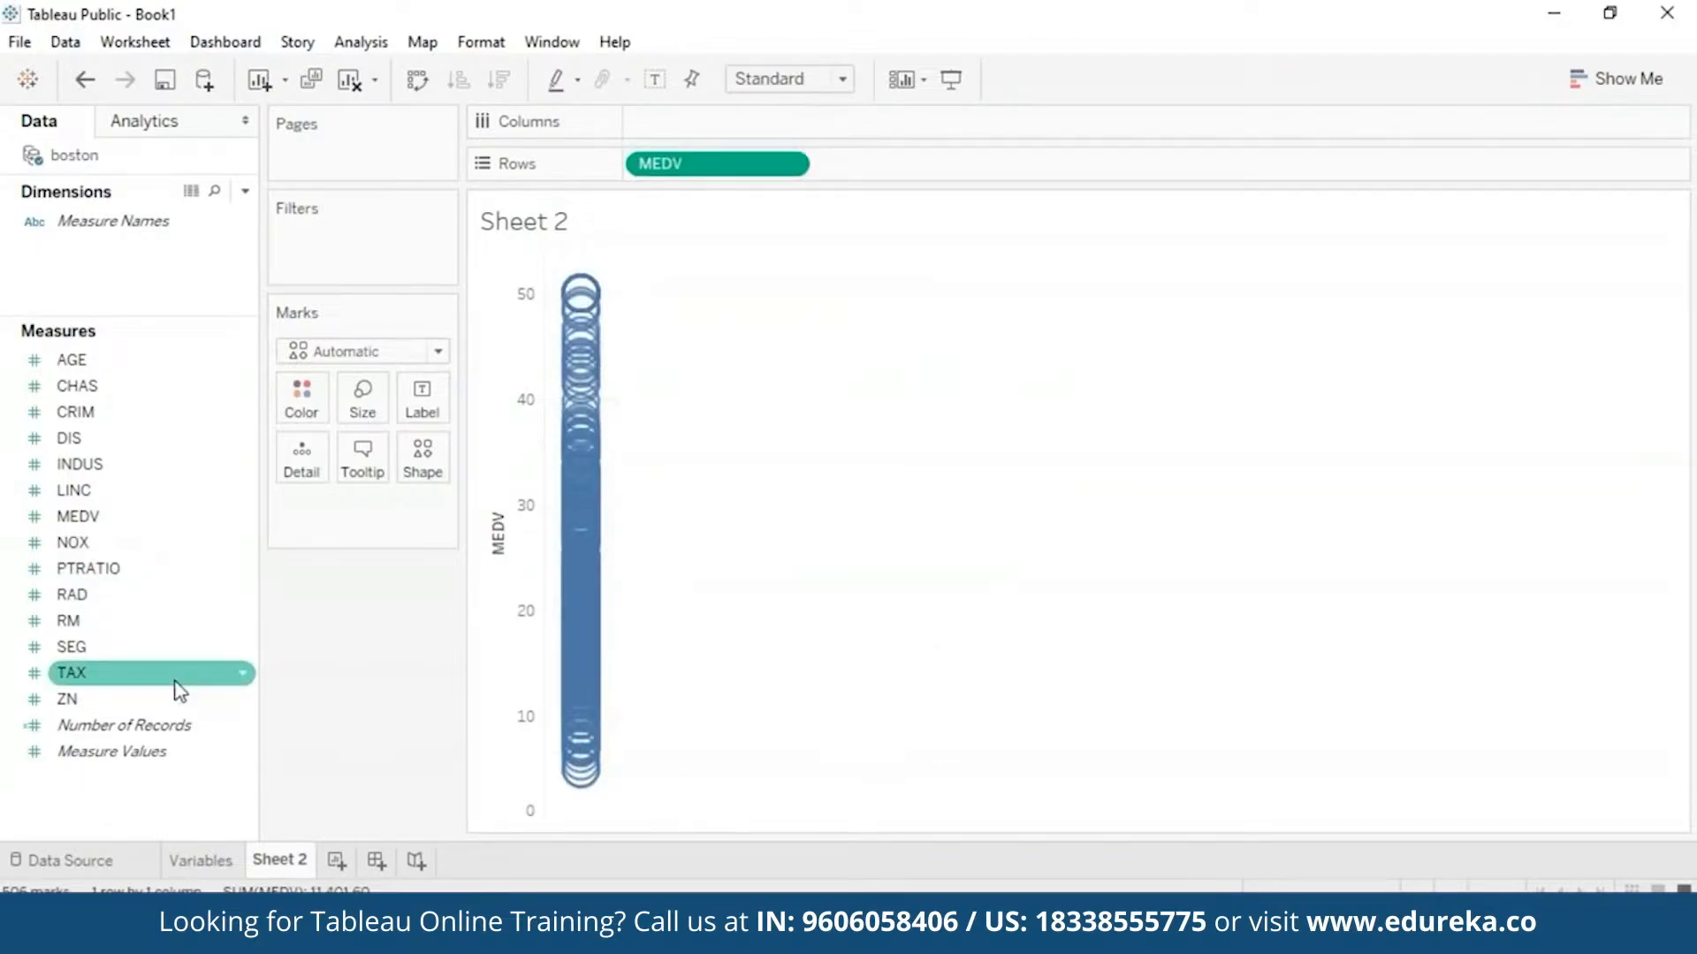
pyautogui.moveTo(163, 568); pyautogui.dragTo(776, 133)
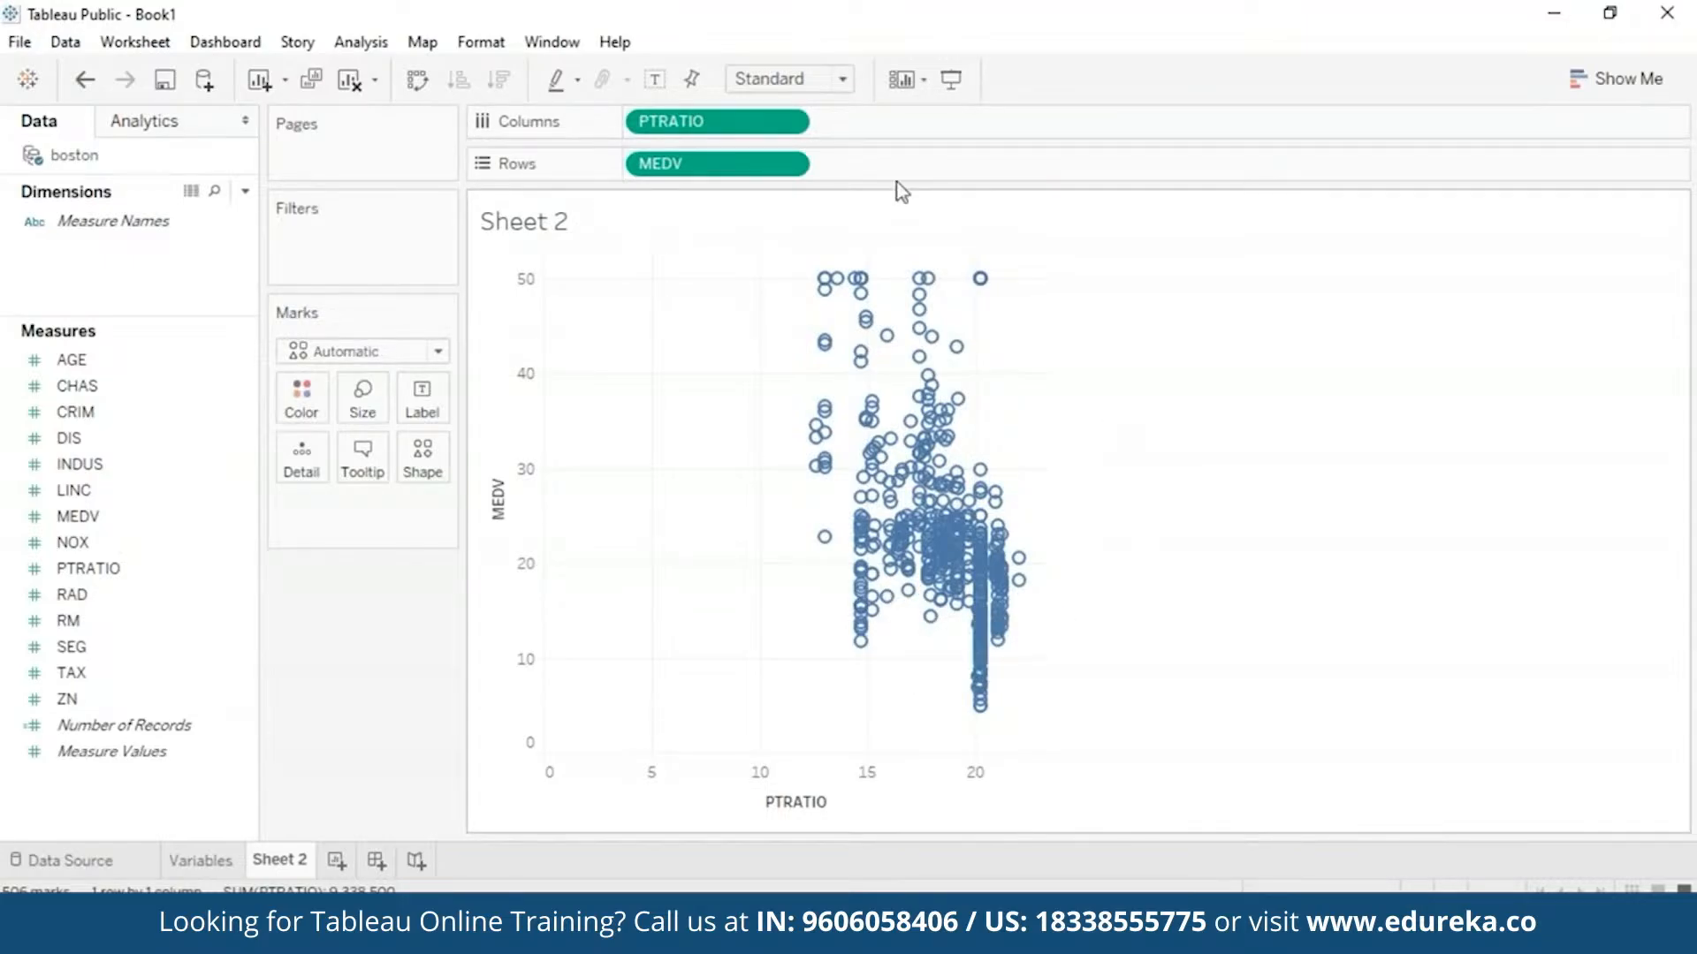
pyautogui.click(796, 123)
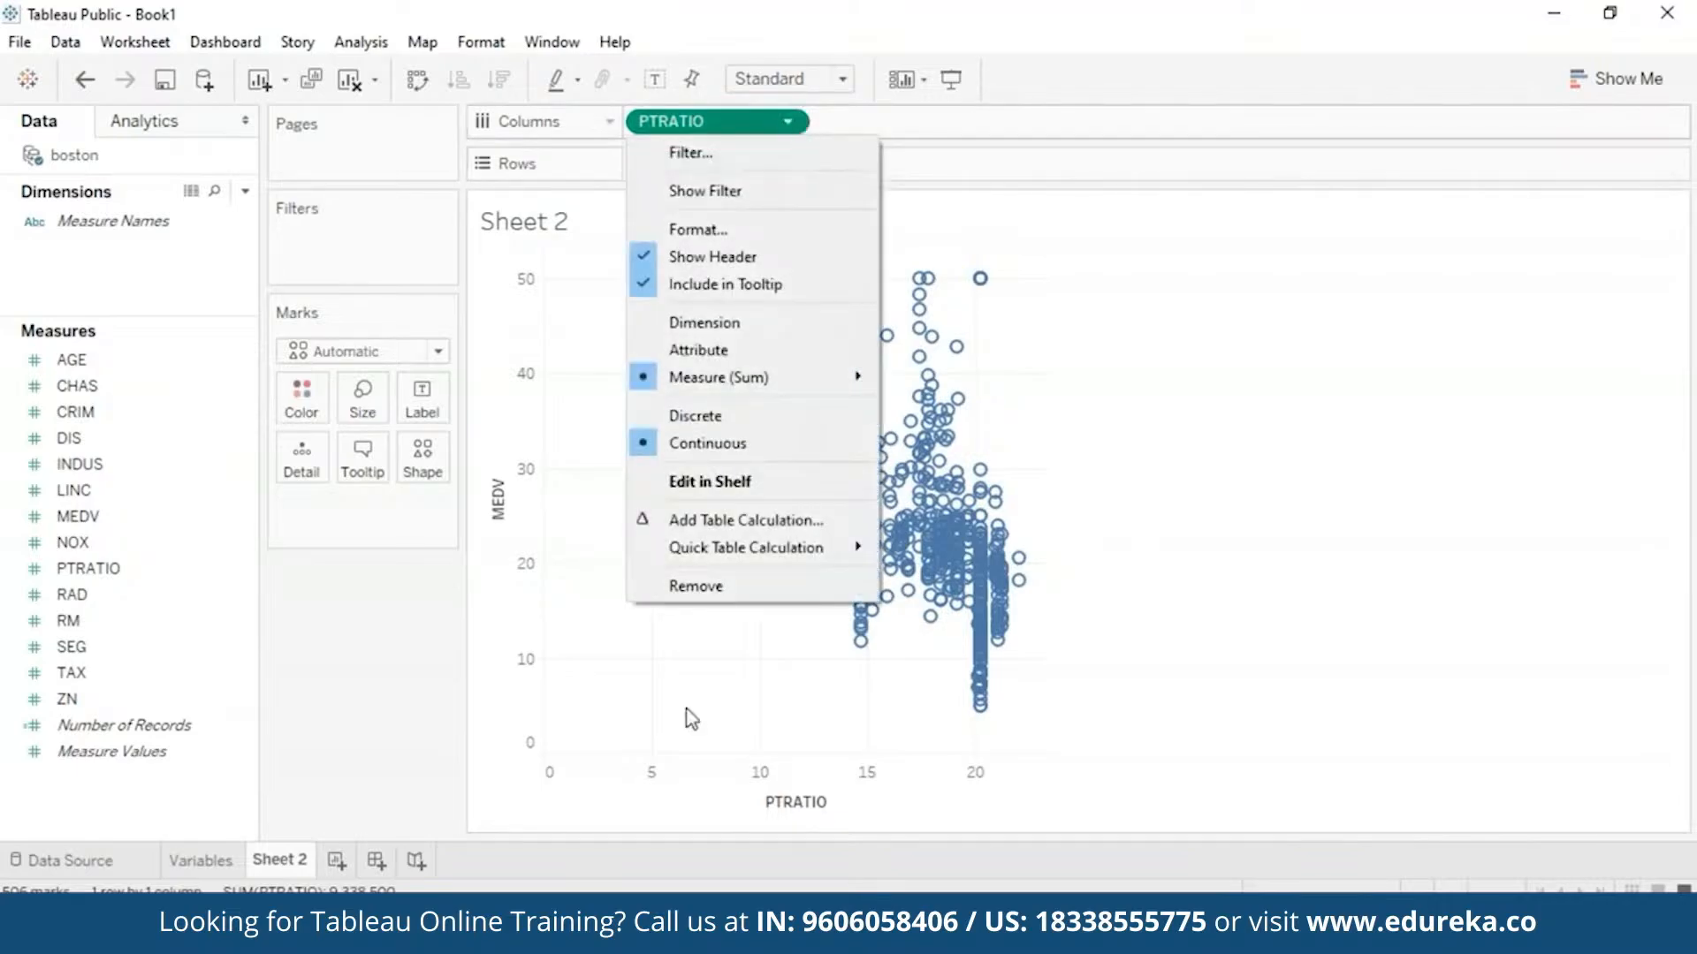
pyautogui.click(693, 586)
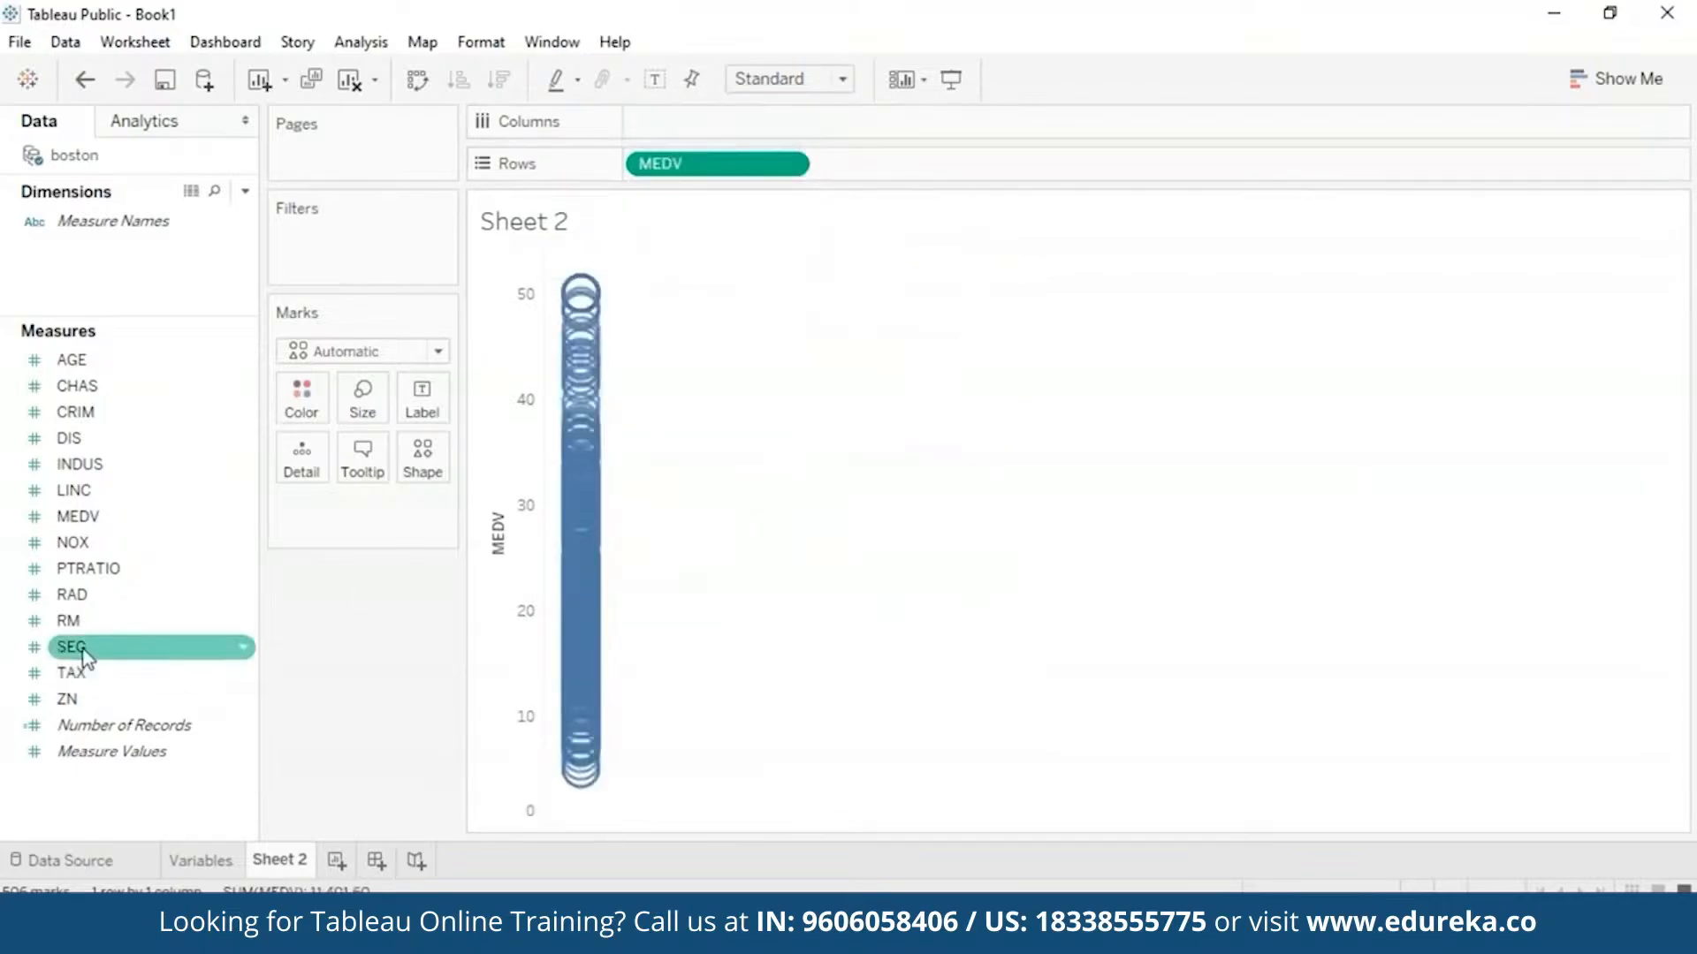
pyautogui.moveTo(75, 673); pyautogui.dragTo(718, 124)
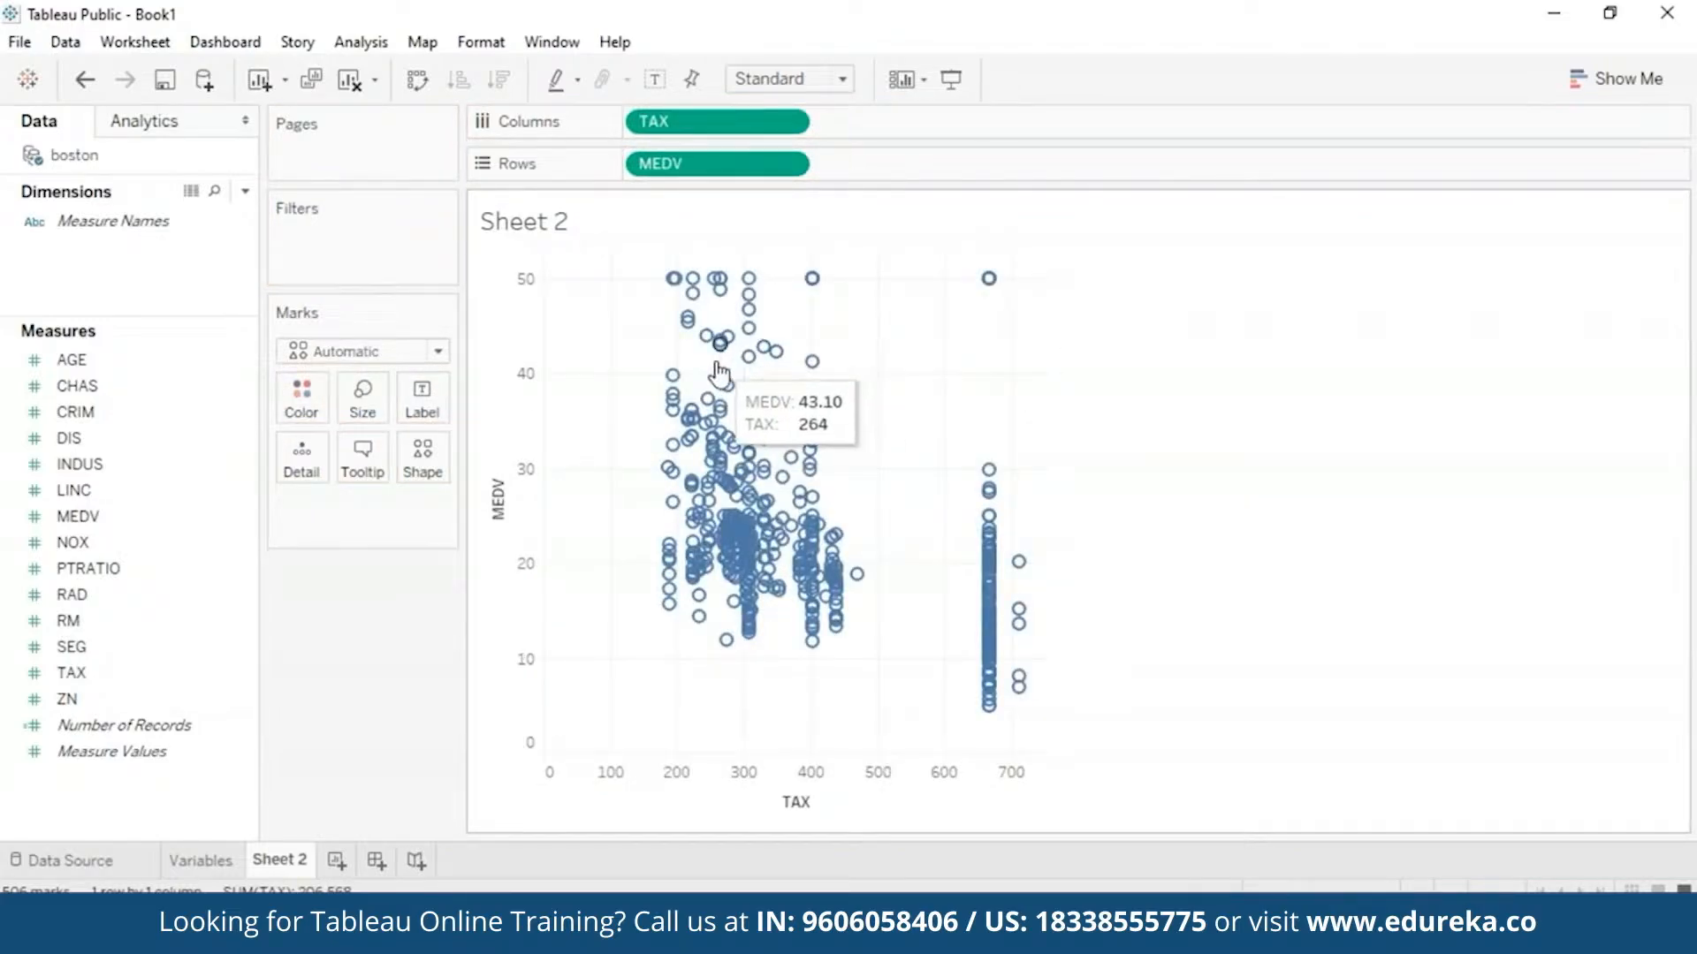
pyautogui.moveTo(717, 121); pyautogui.dragTo(243, 553)
pyautogui.moveTo(68, 620); pyautogui.dragTo(727, 121)
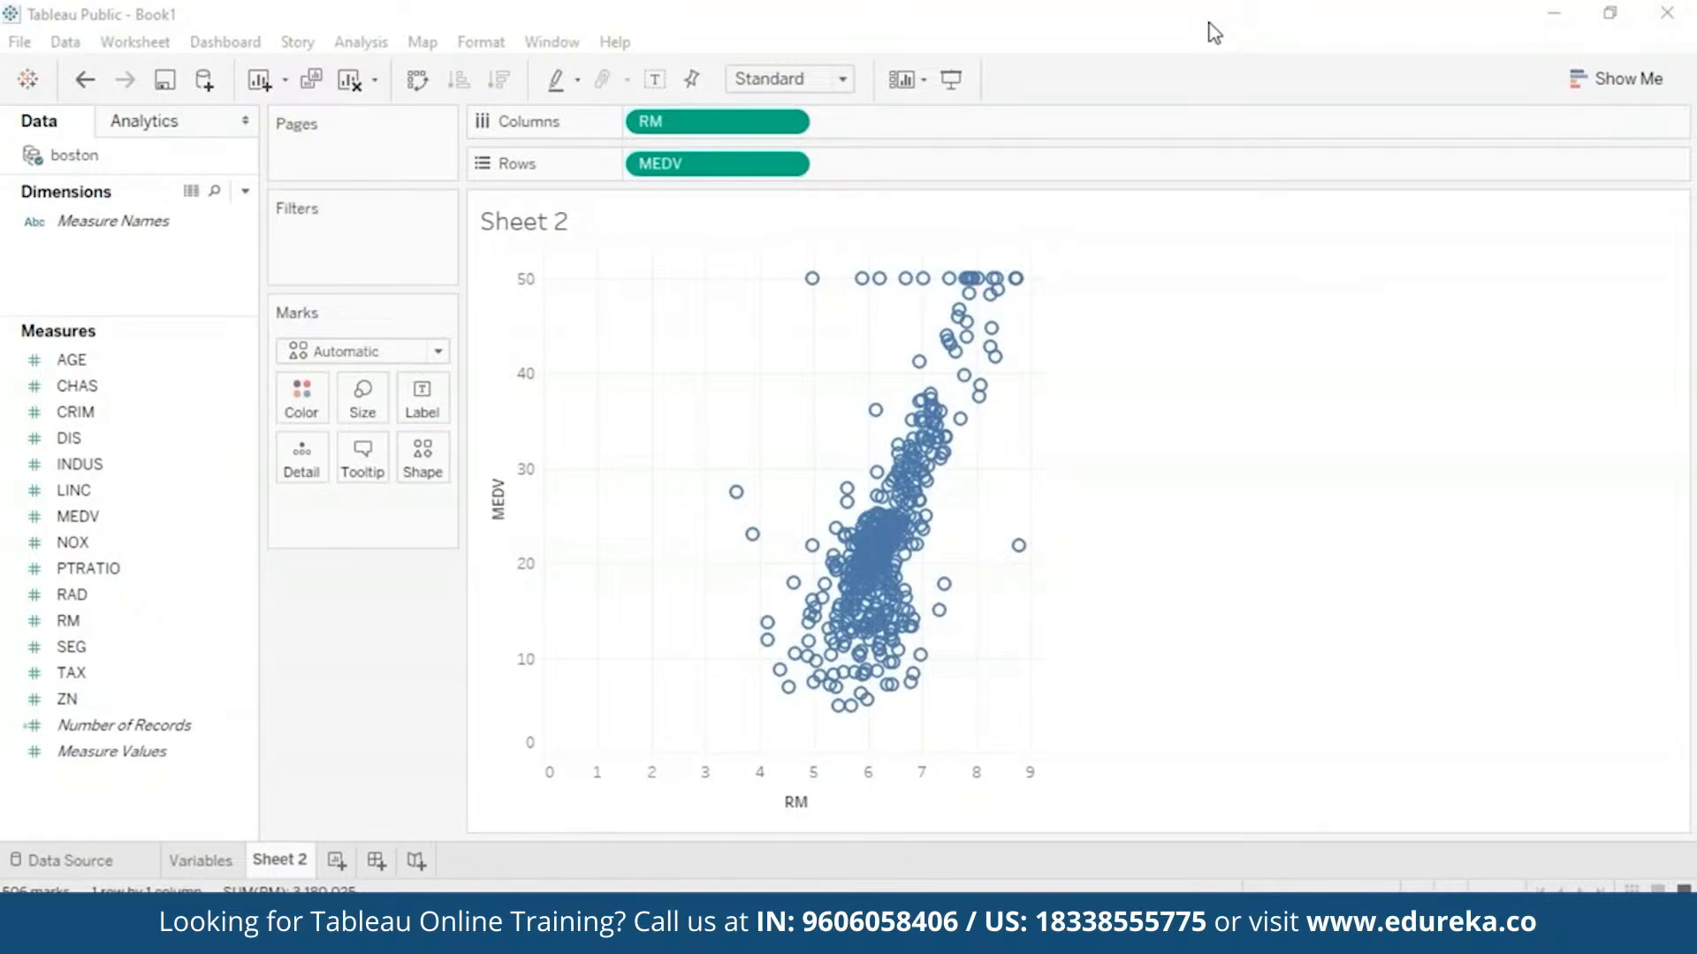
# - Start a String parameter named 'Measure of Interest' with a List of allowed values
pyautogui.click(243, 192)
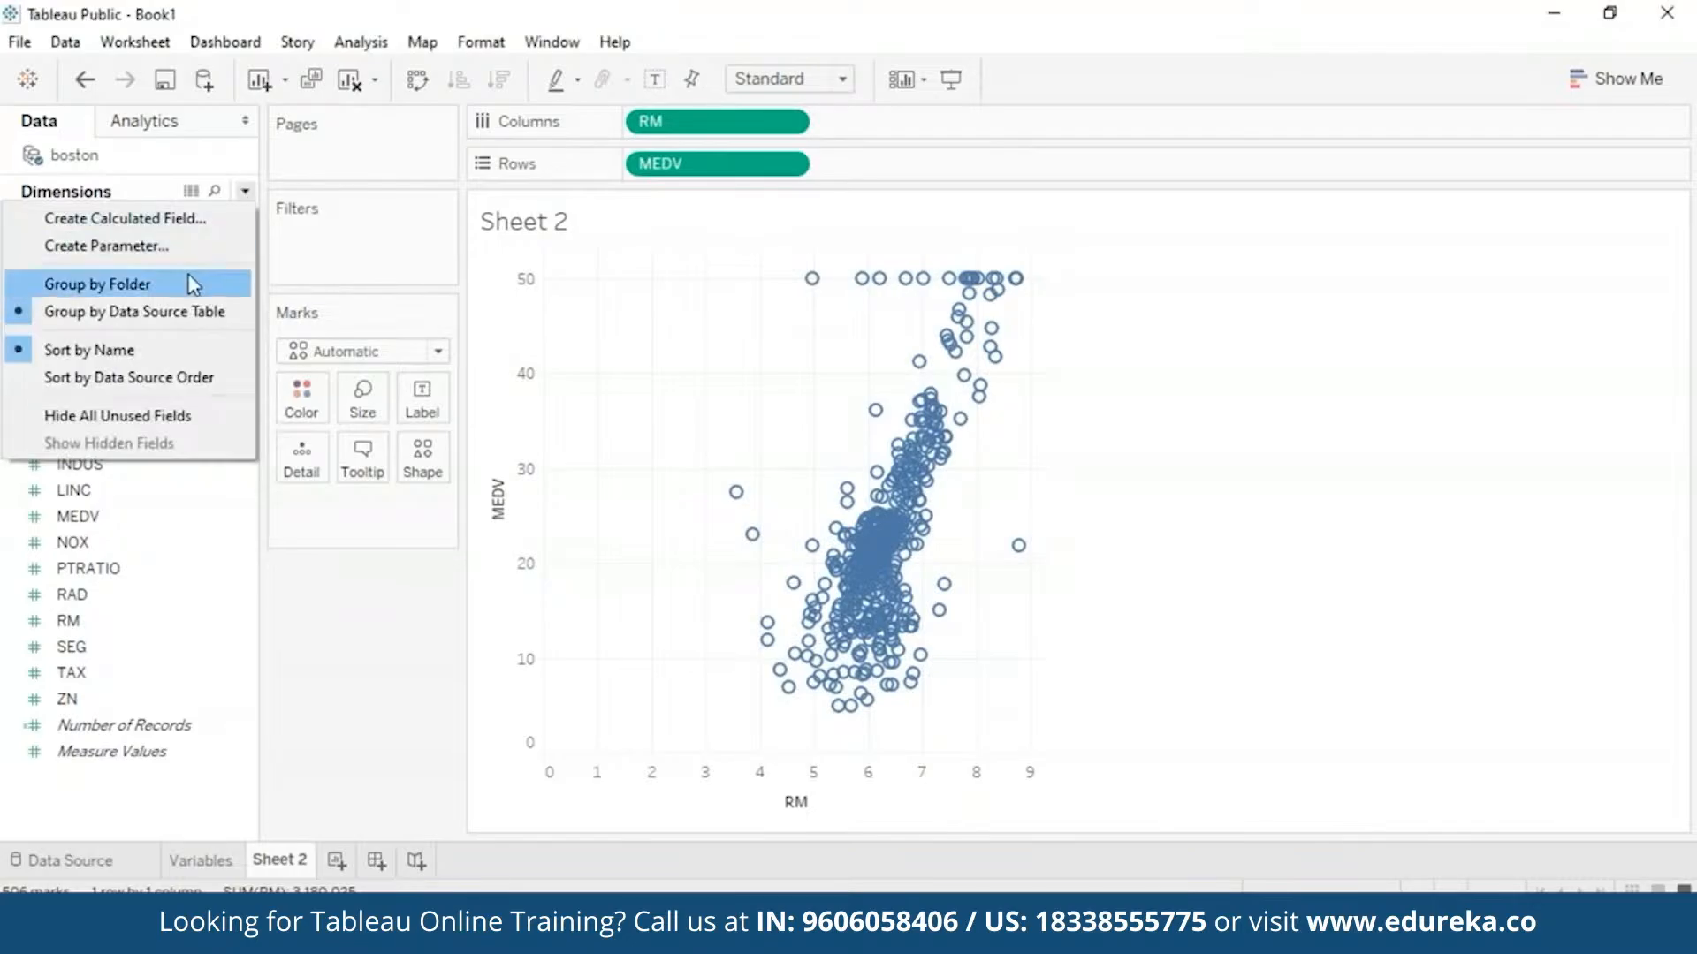
pyautogui.click(189, 247)
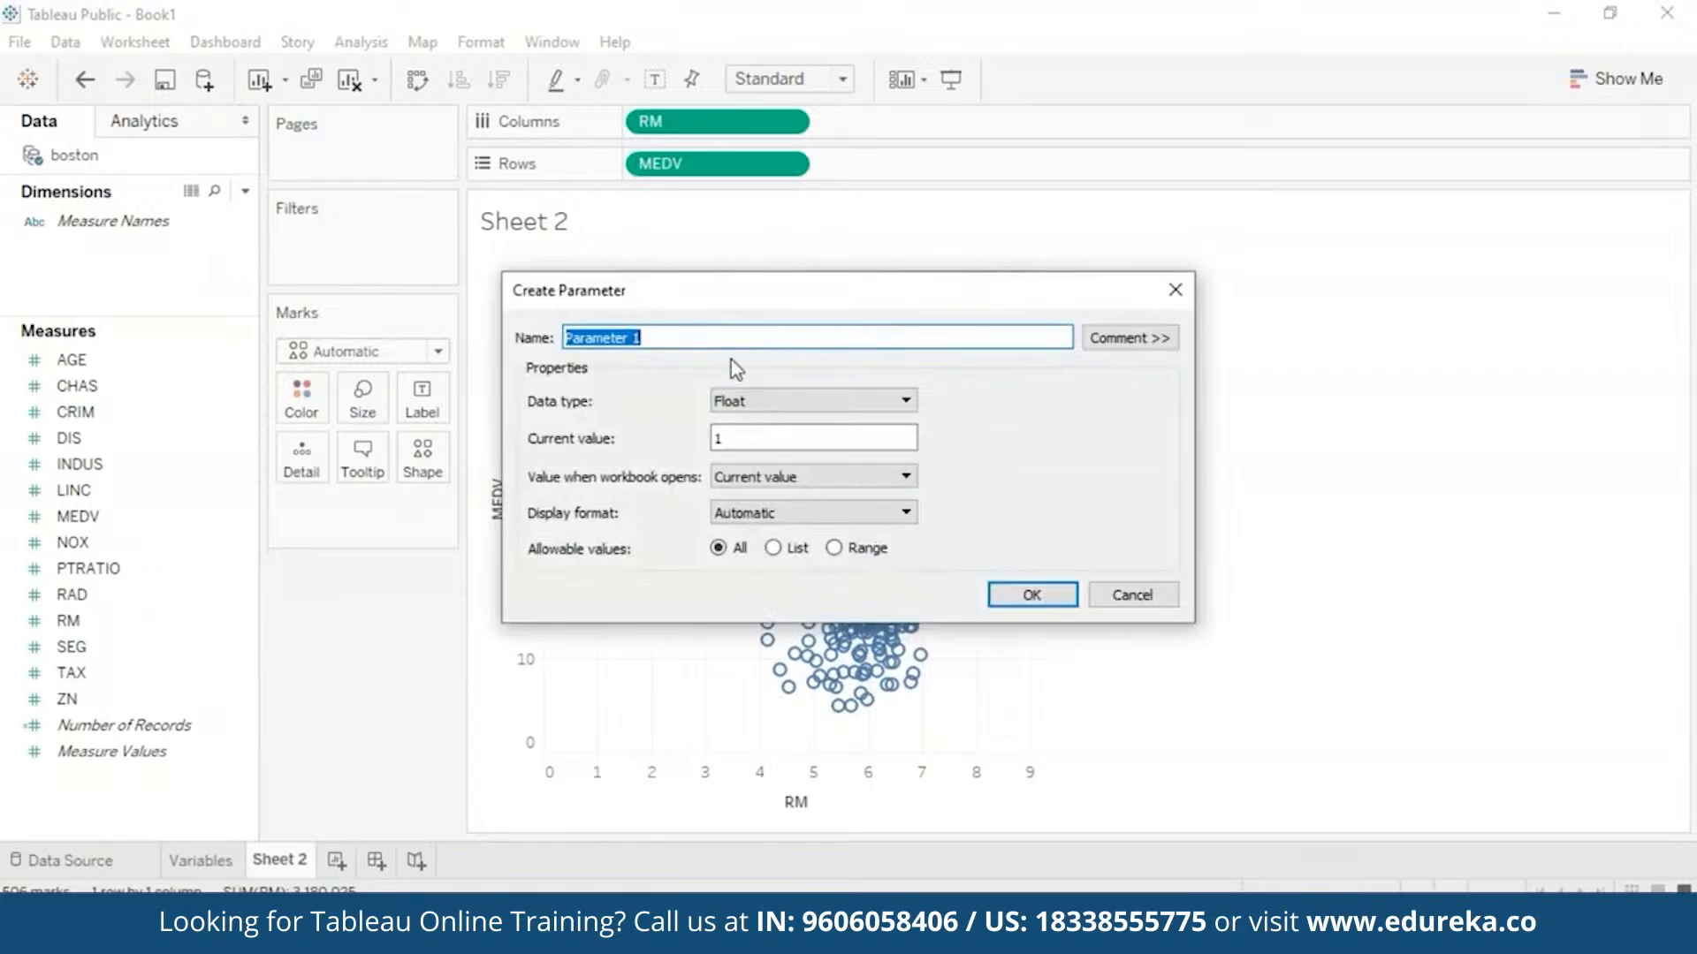
pyautogui.press('BackSpace')
pyautogui.write('Measure of Interest')
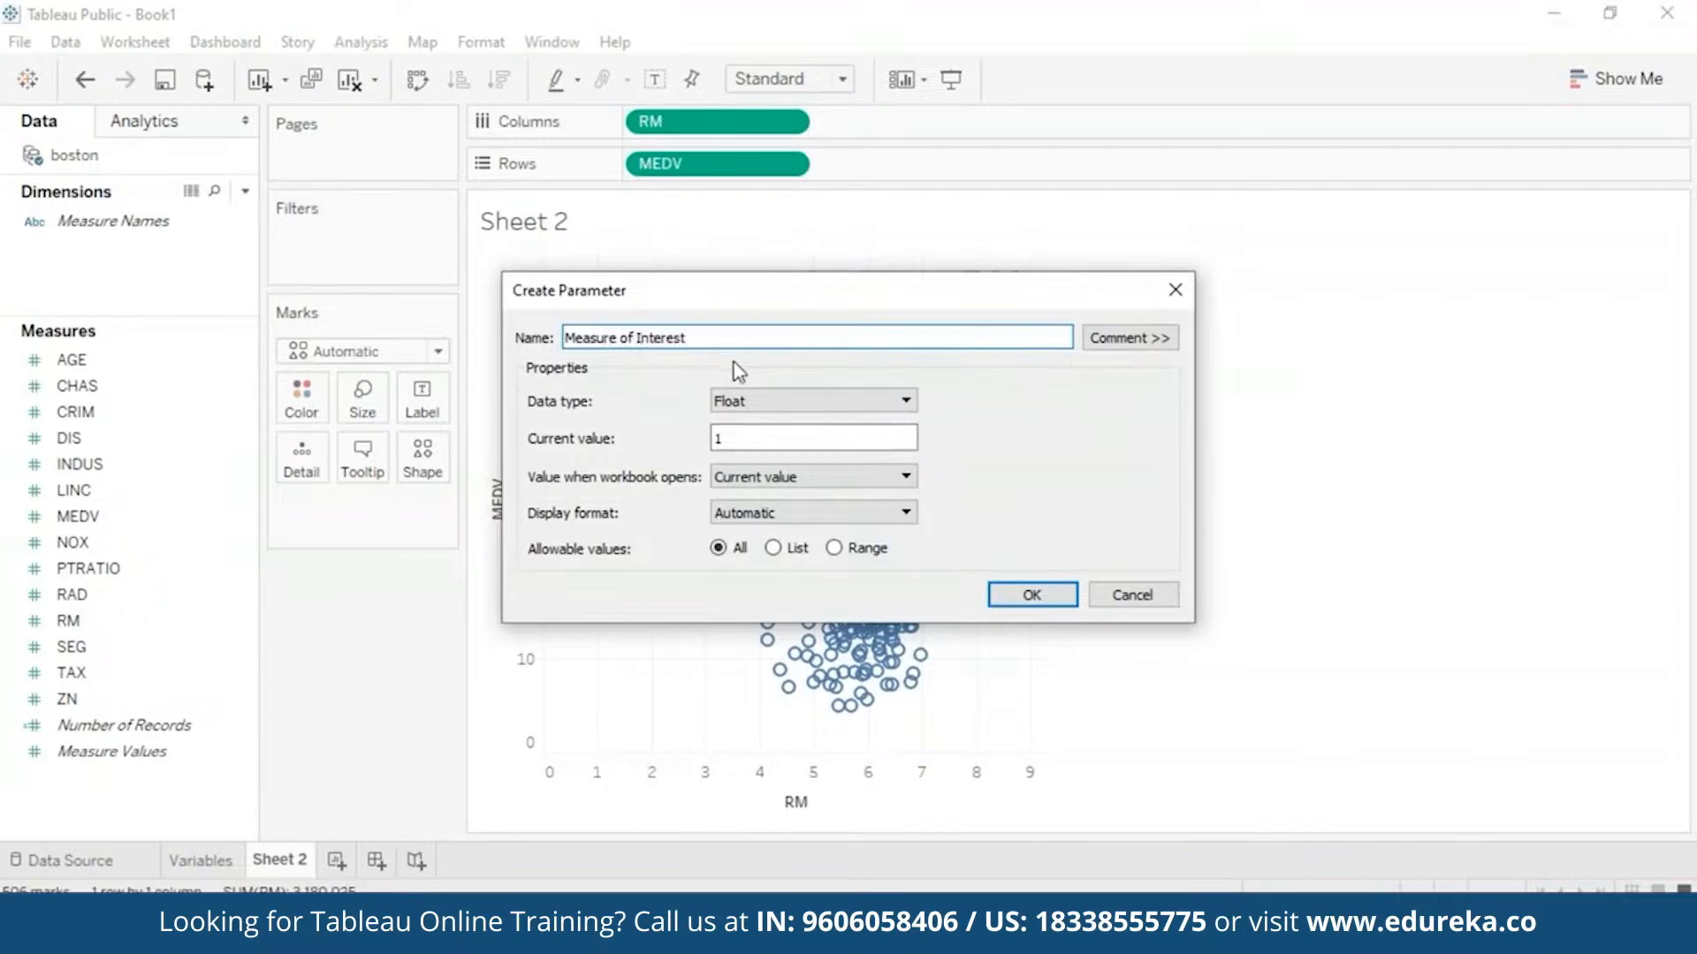
pyautogui.click(829, 407)
pyautogui.click(818, 454)
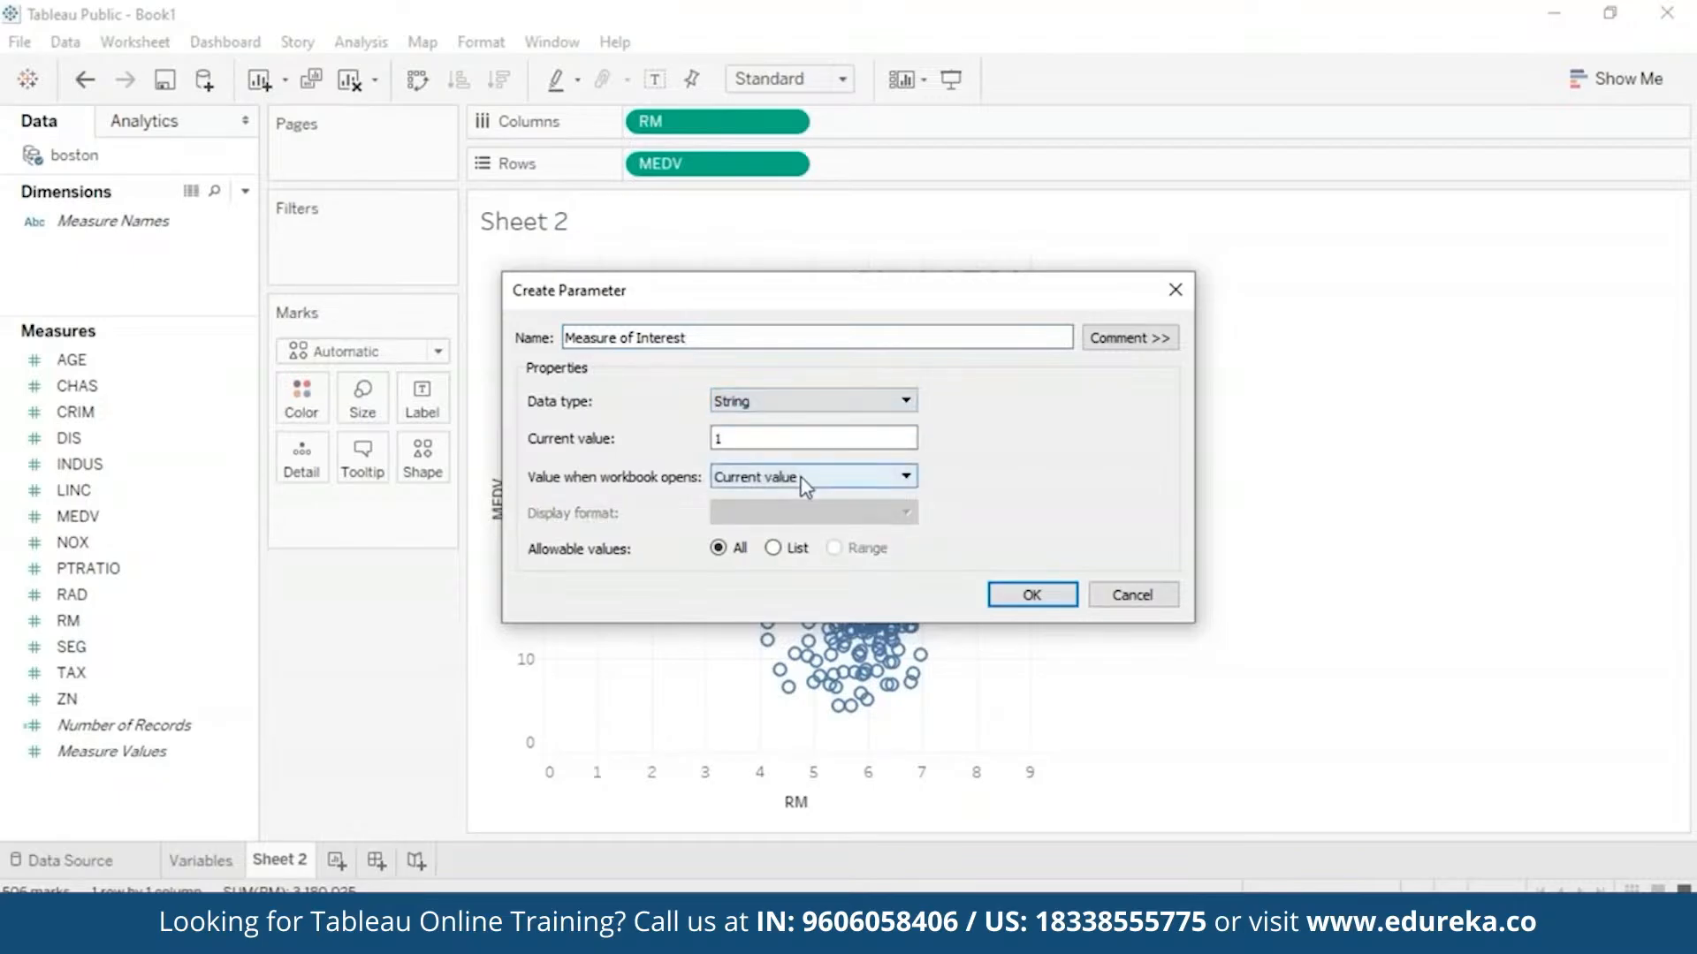
pyautogui.click(774, 548)
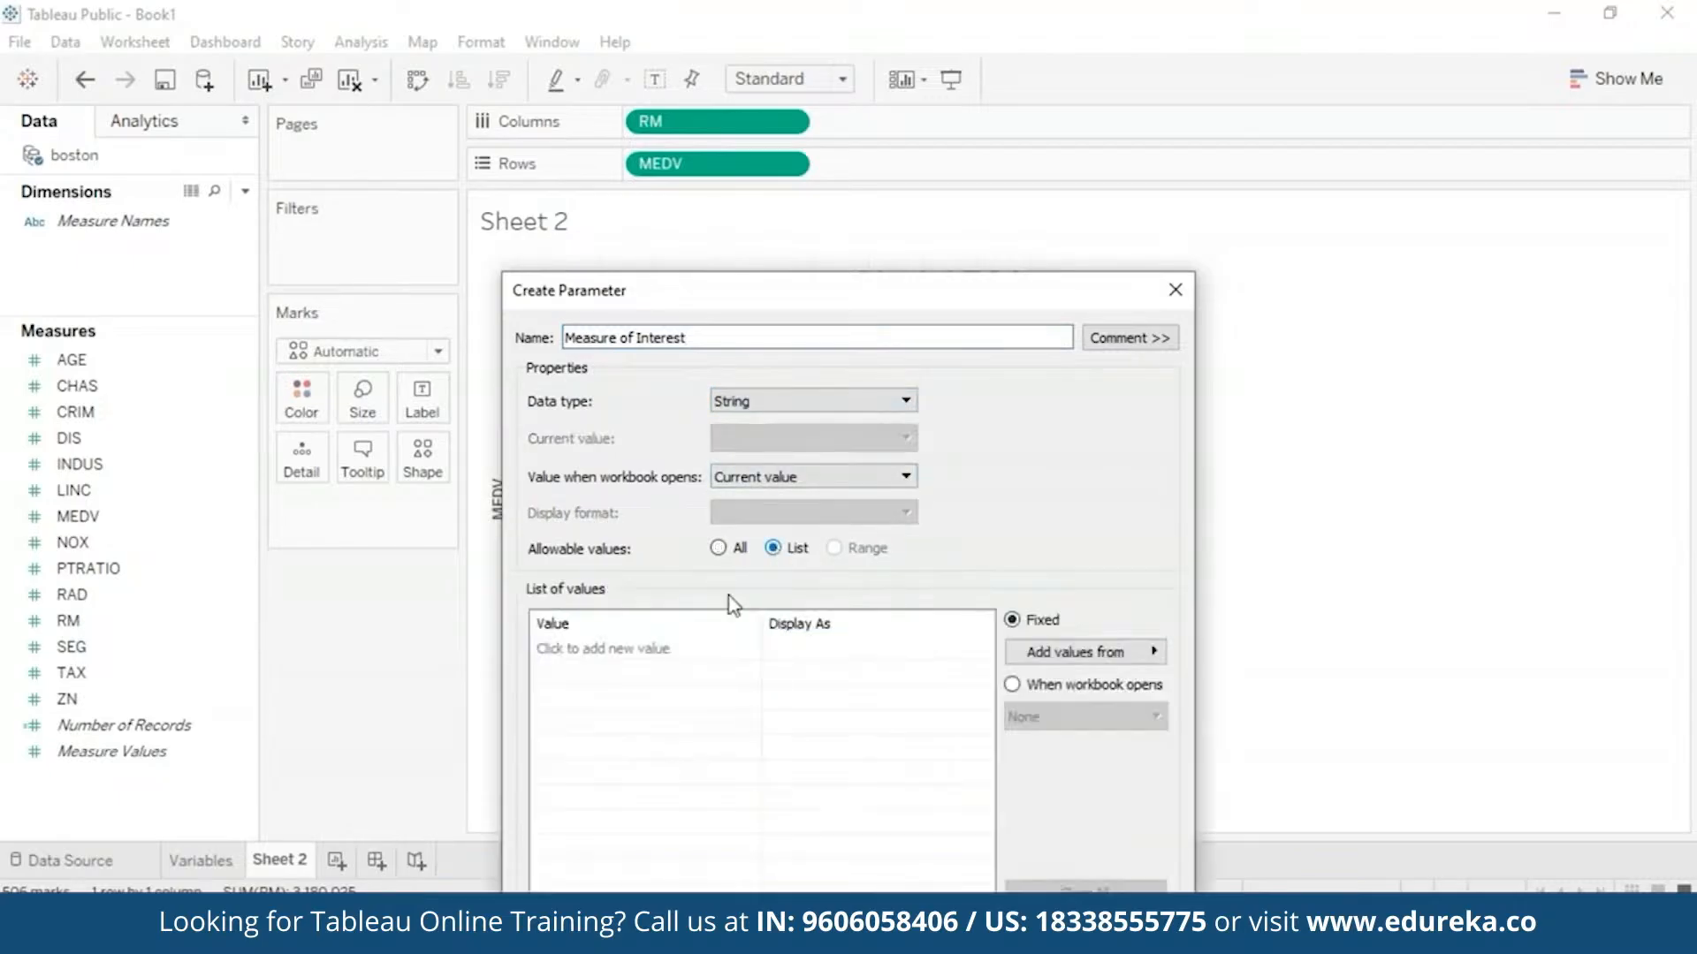
# - Enter allowed values AGE, CRIM, TAX, NOX, PTRATIO and RAD, and create the parameter
pyautogui.click(660, 659)
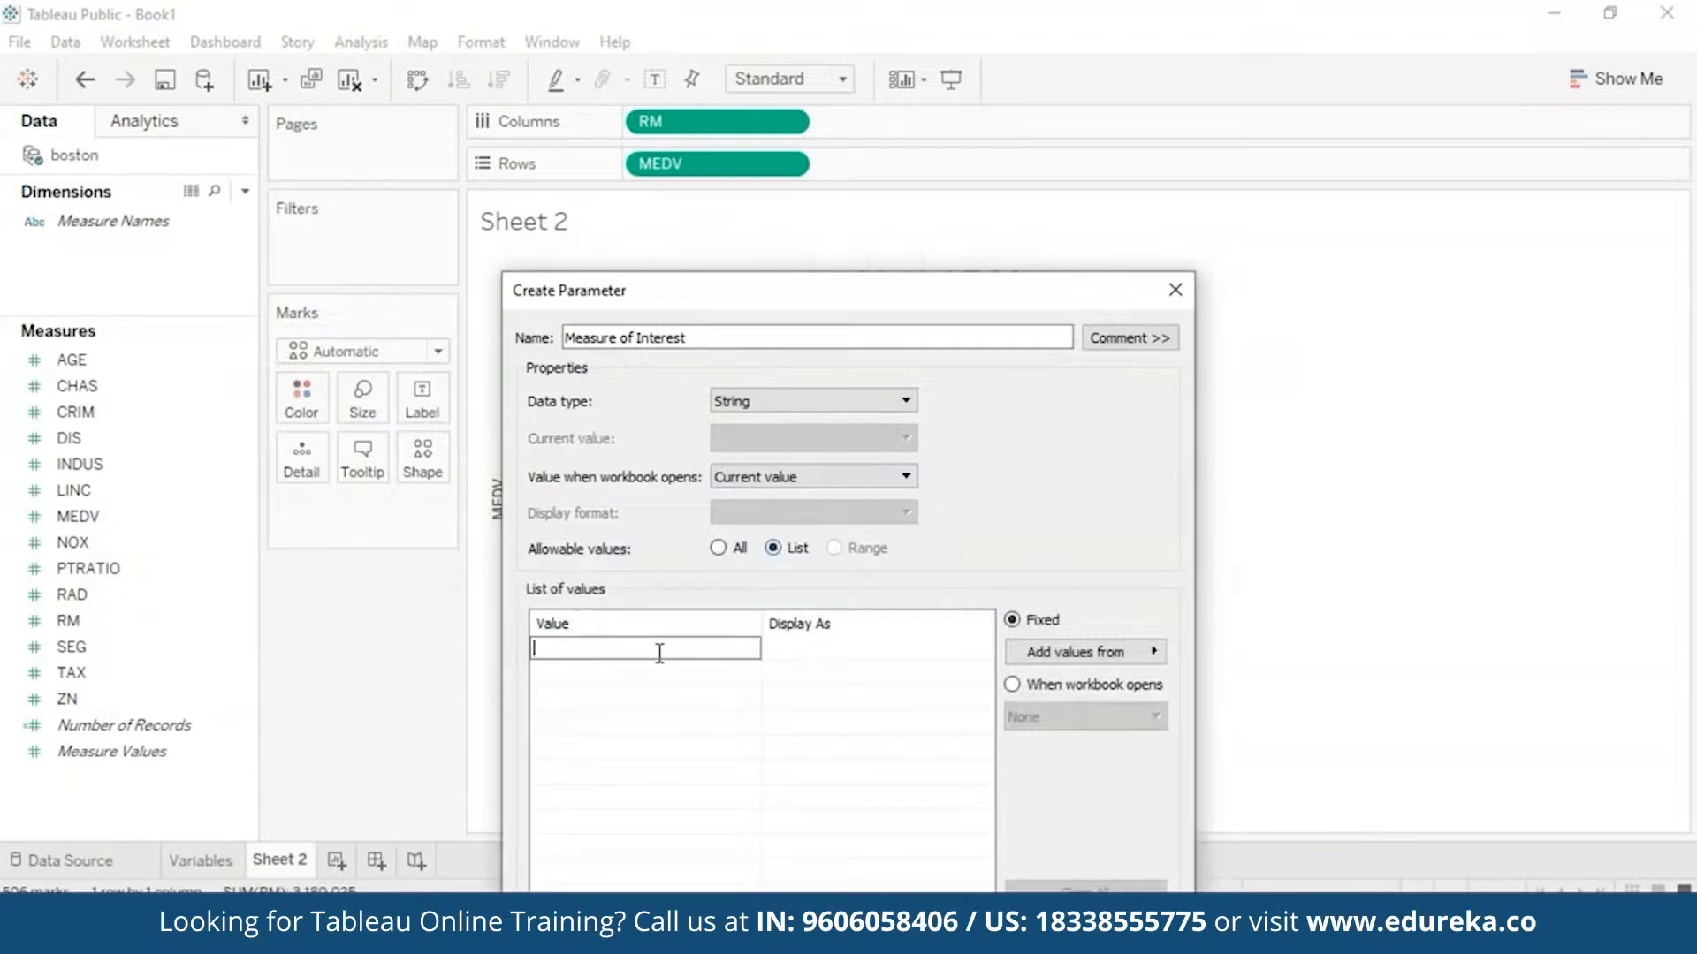
pyautogui.write('AGE')
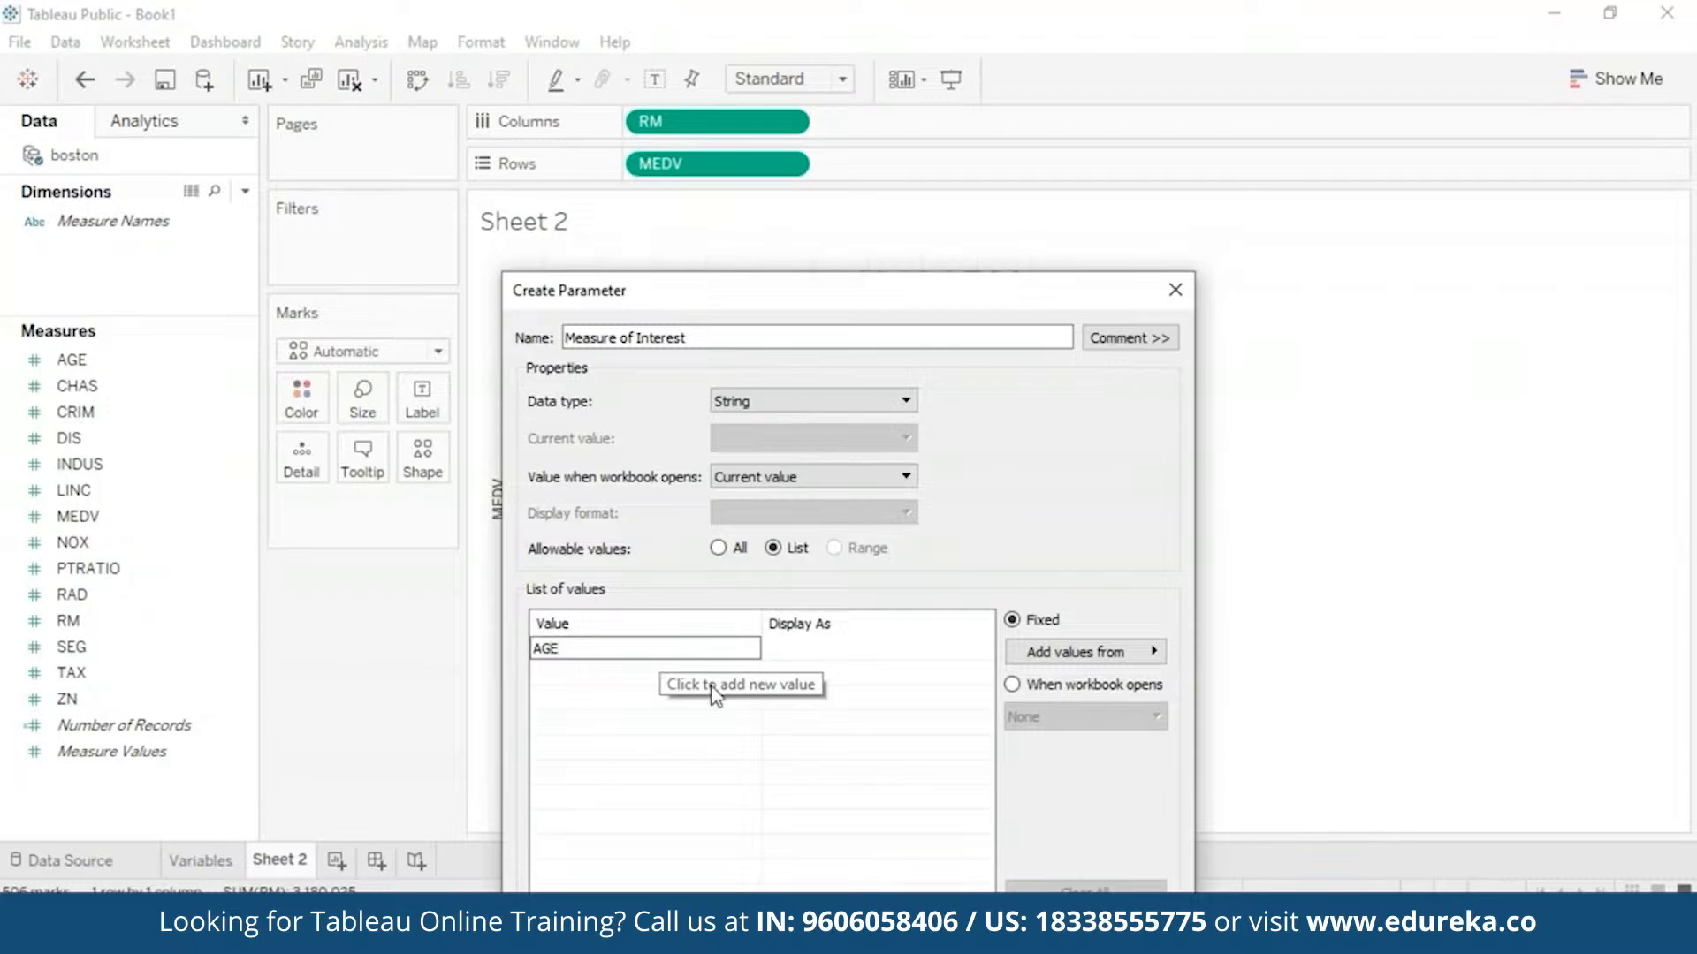
pyautogui.press('Return')
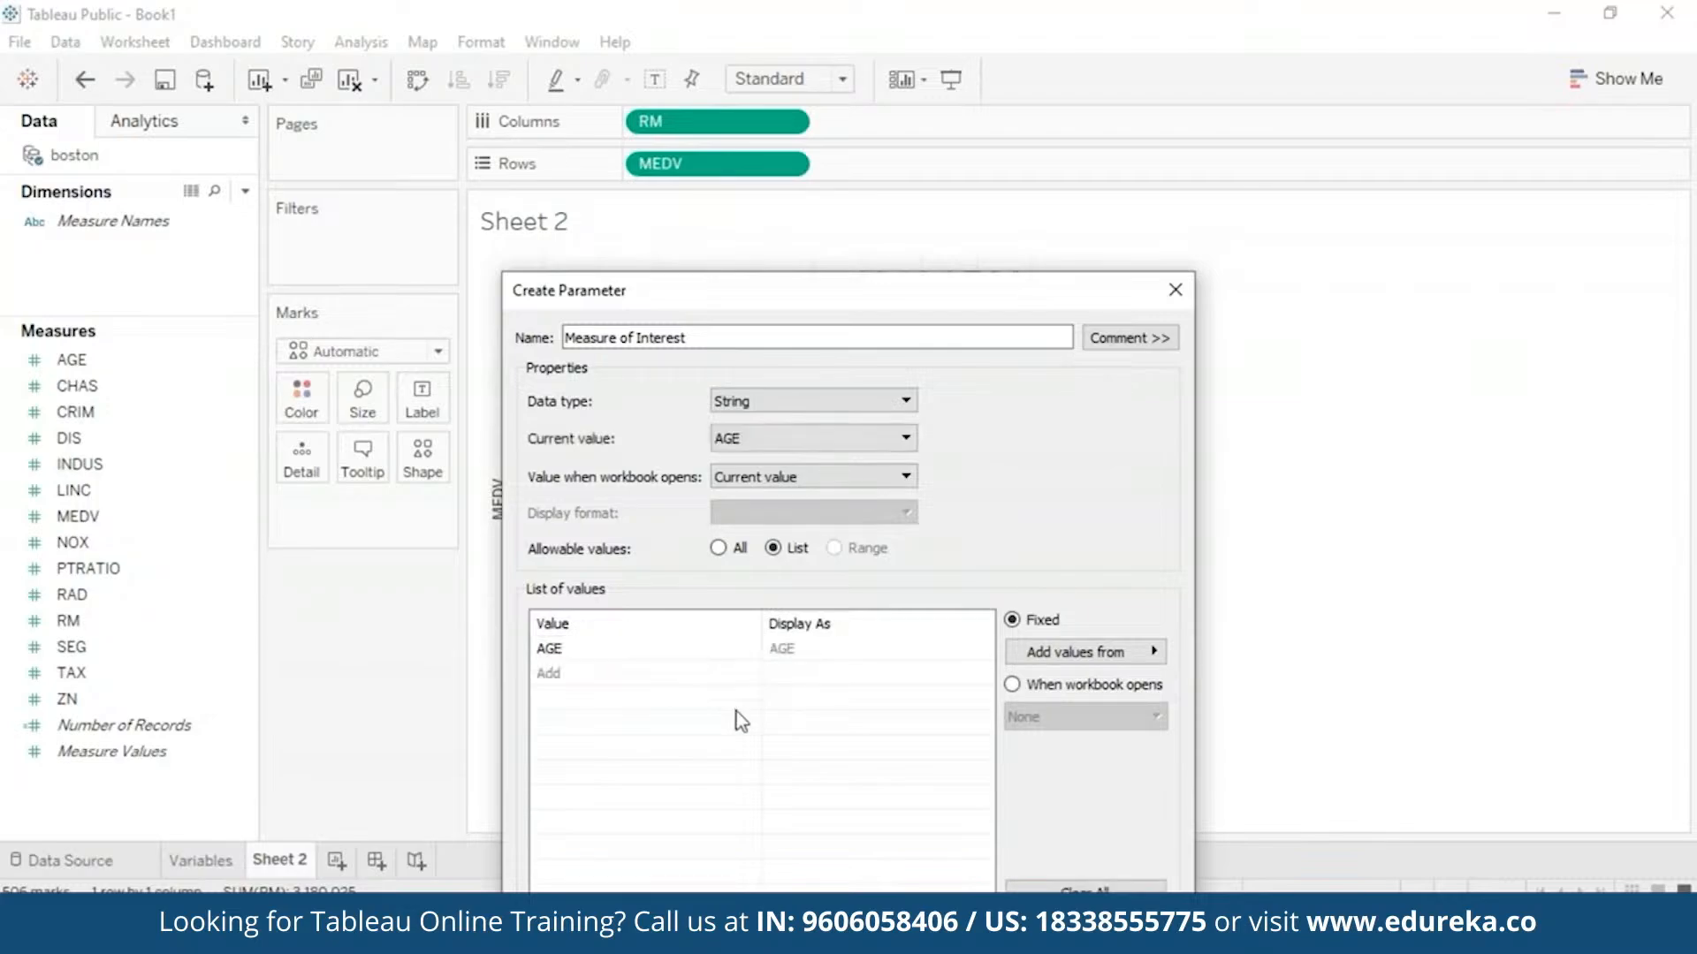
pyautogui.click(556, 674)
pyautogui.write('CRIM')
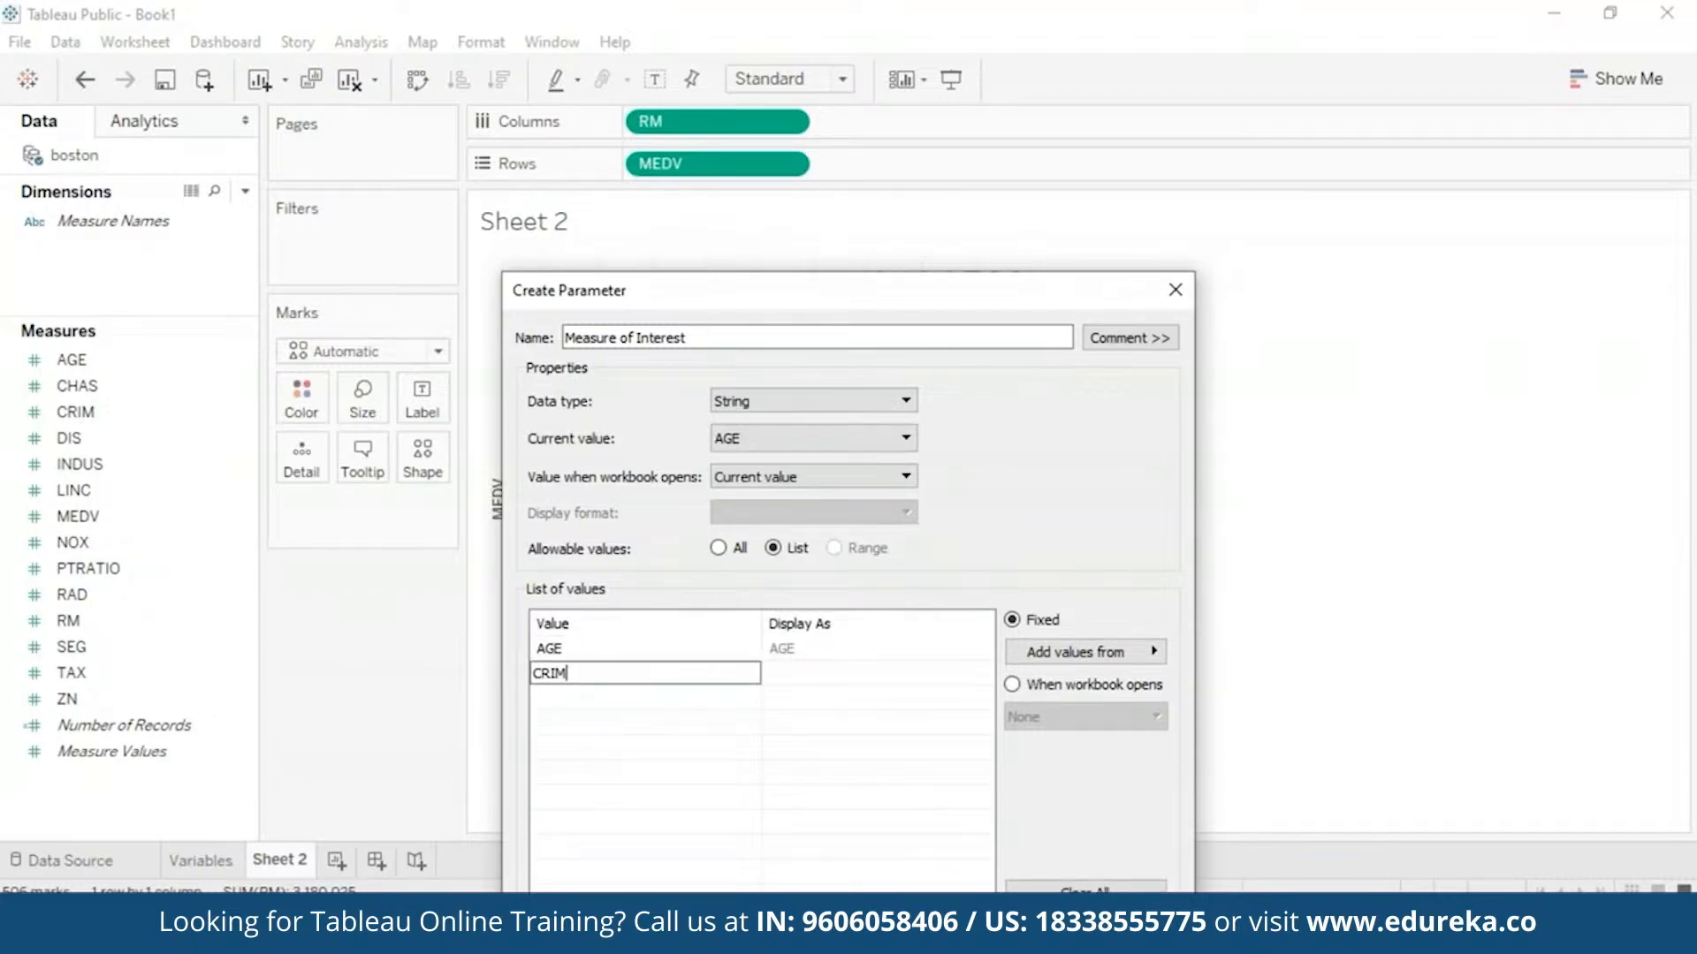
pyautogui.click(556, 698)
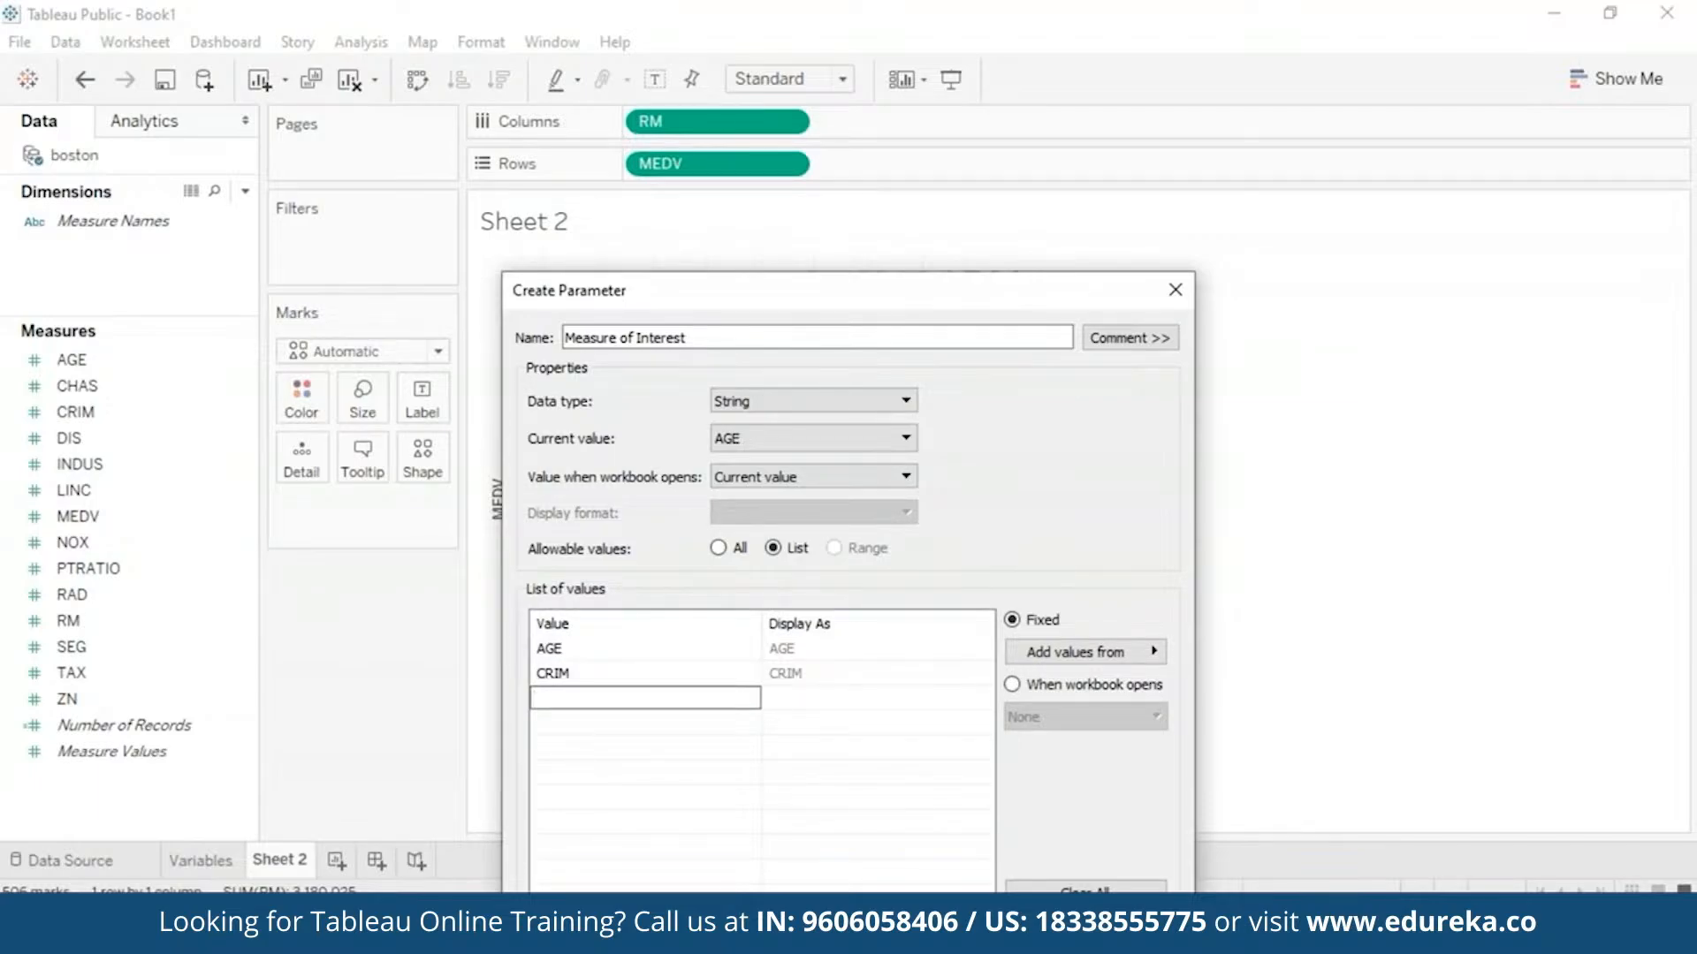
pyautogui.write('RM')
pyautogui.click(553, 723)
pyautogui.write('TAX')
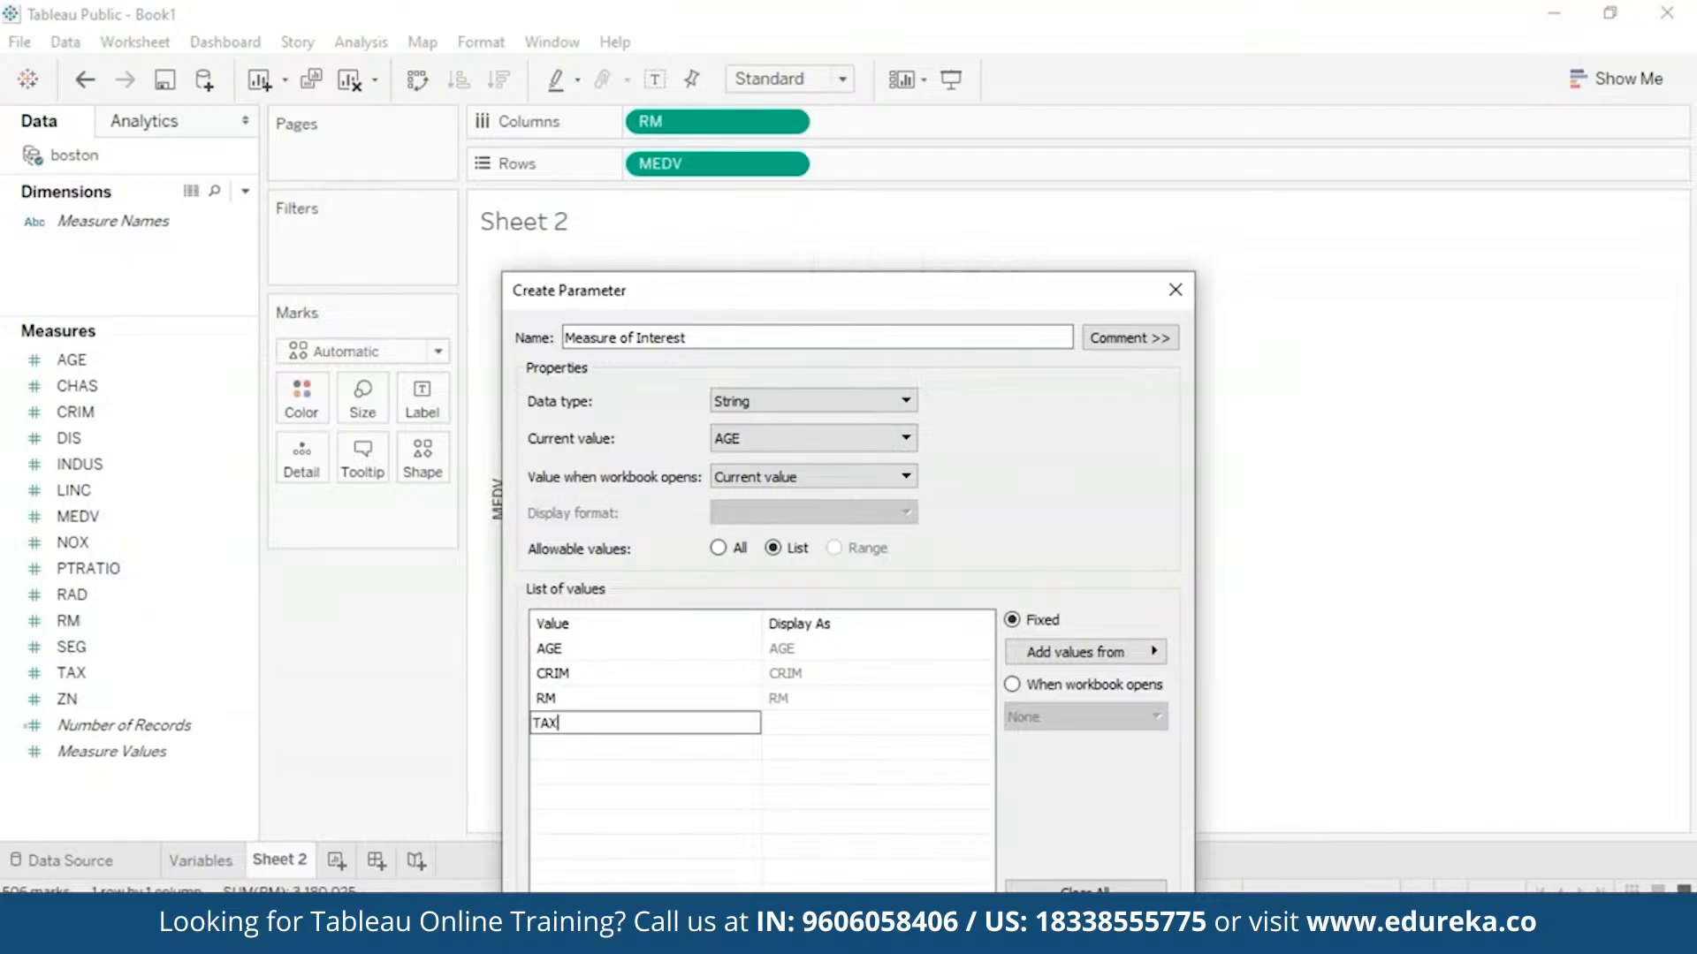
pyautogui.click(556, 747)
pyautogui.write('NO')
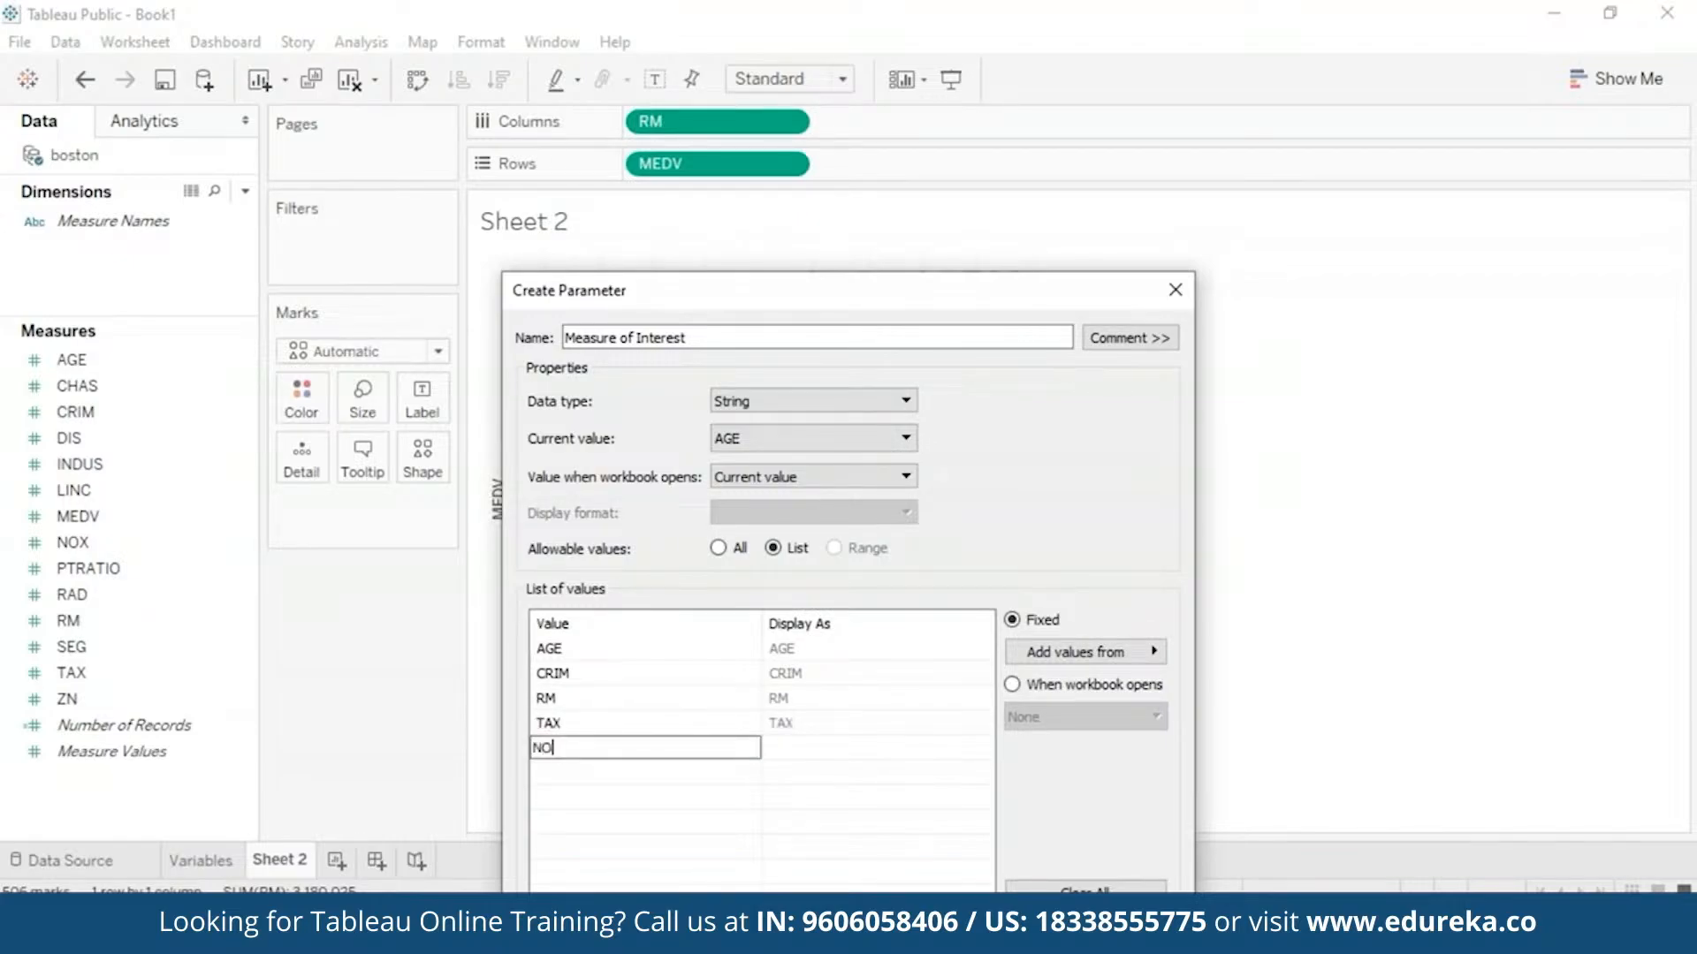
pyautogui.write('X')
pyautogui.press('Return')
pyautogui.write('PT')
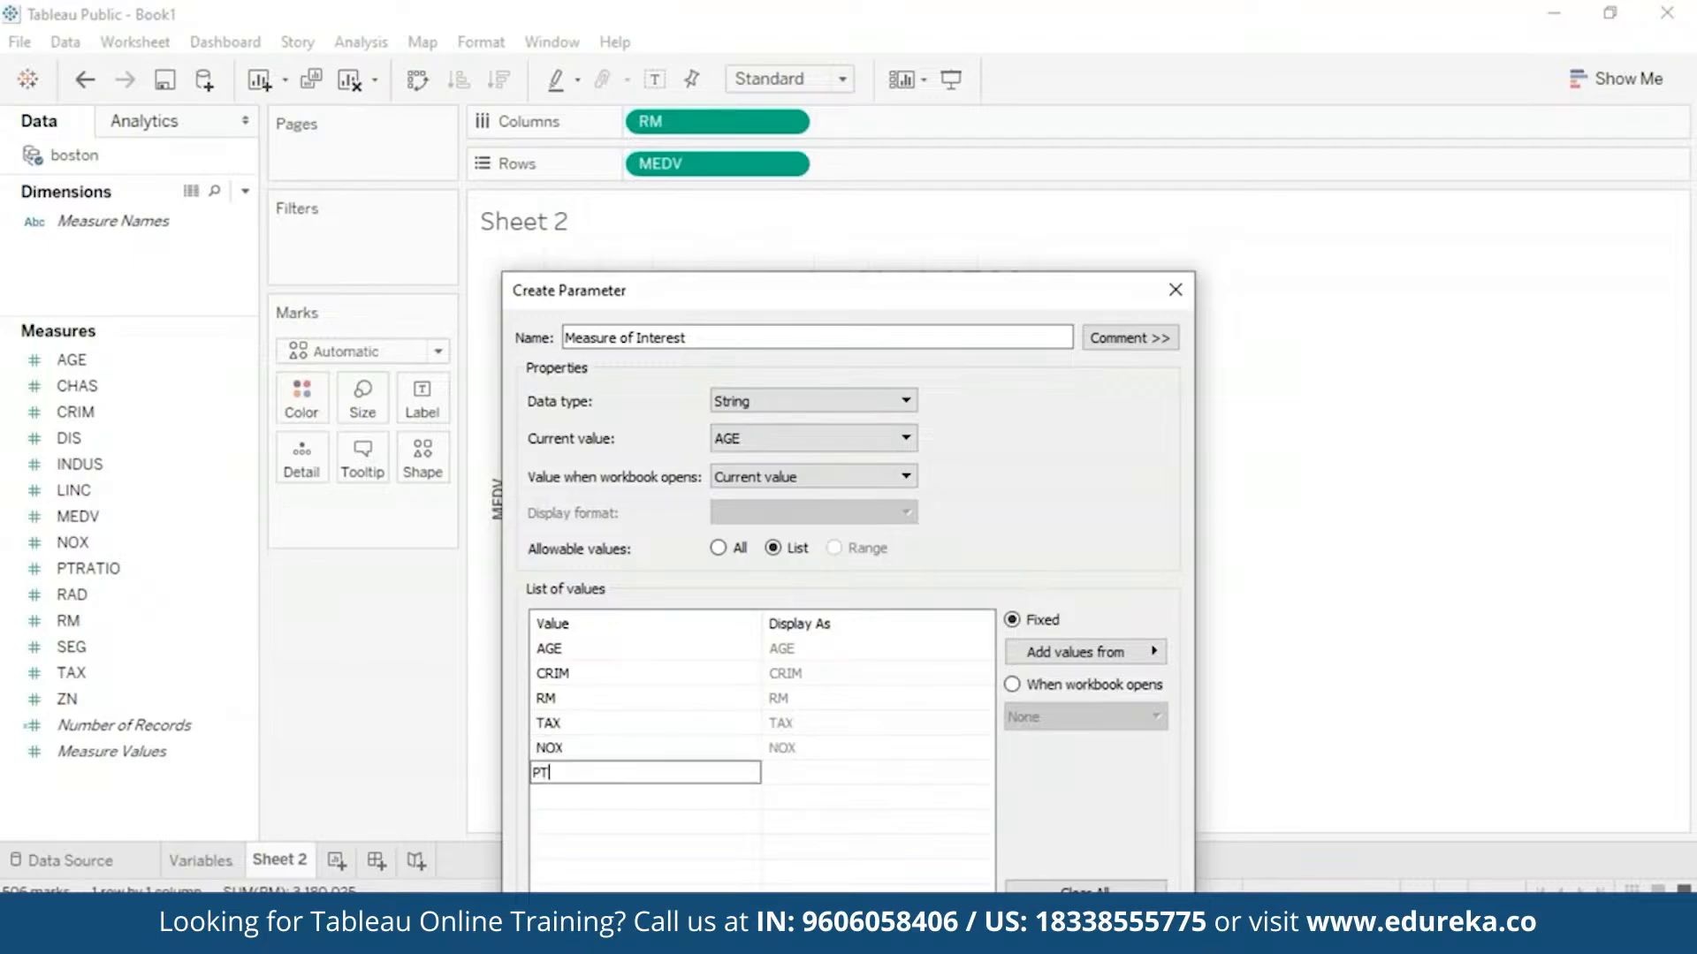
pyautogui.write('RATION')
pyautogui.press('BackSpace')
pyautogui.press('Return')
pyautogui.write('RAD')
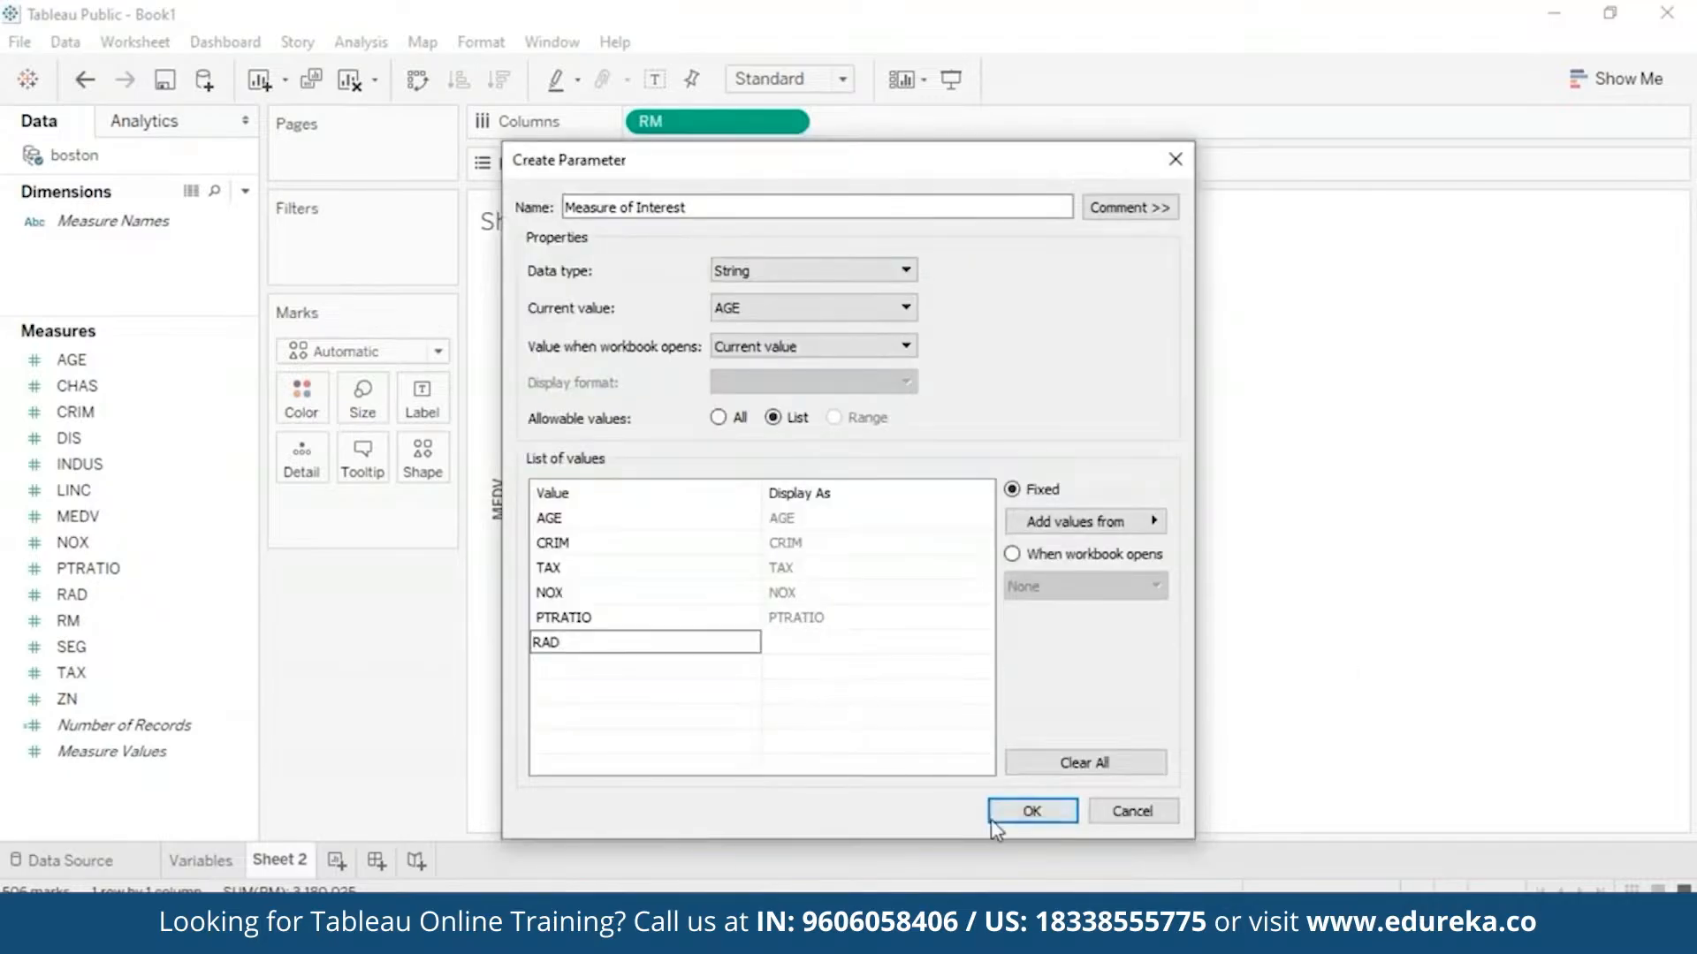
pyautogui.click(997, 818)
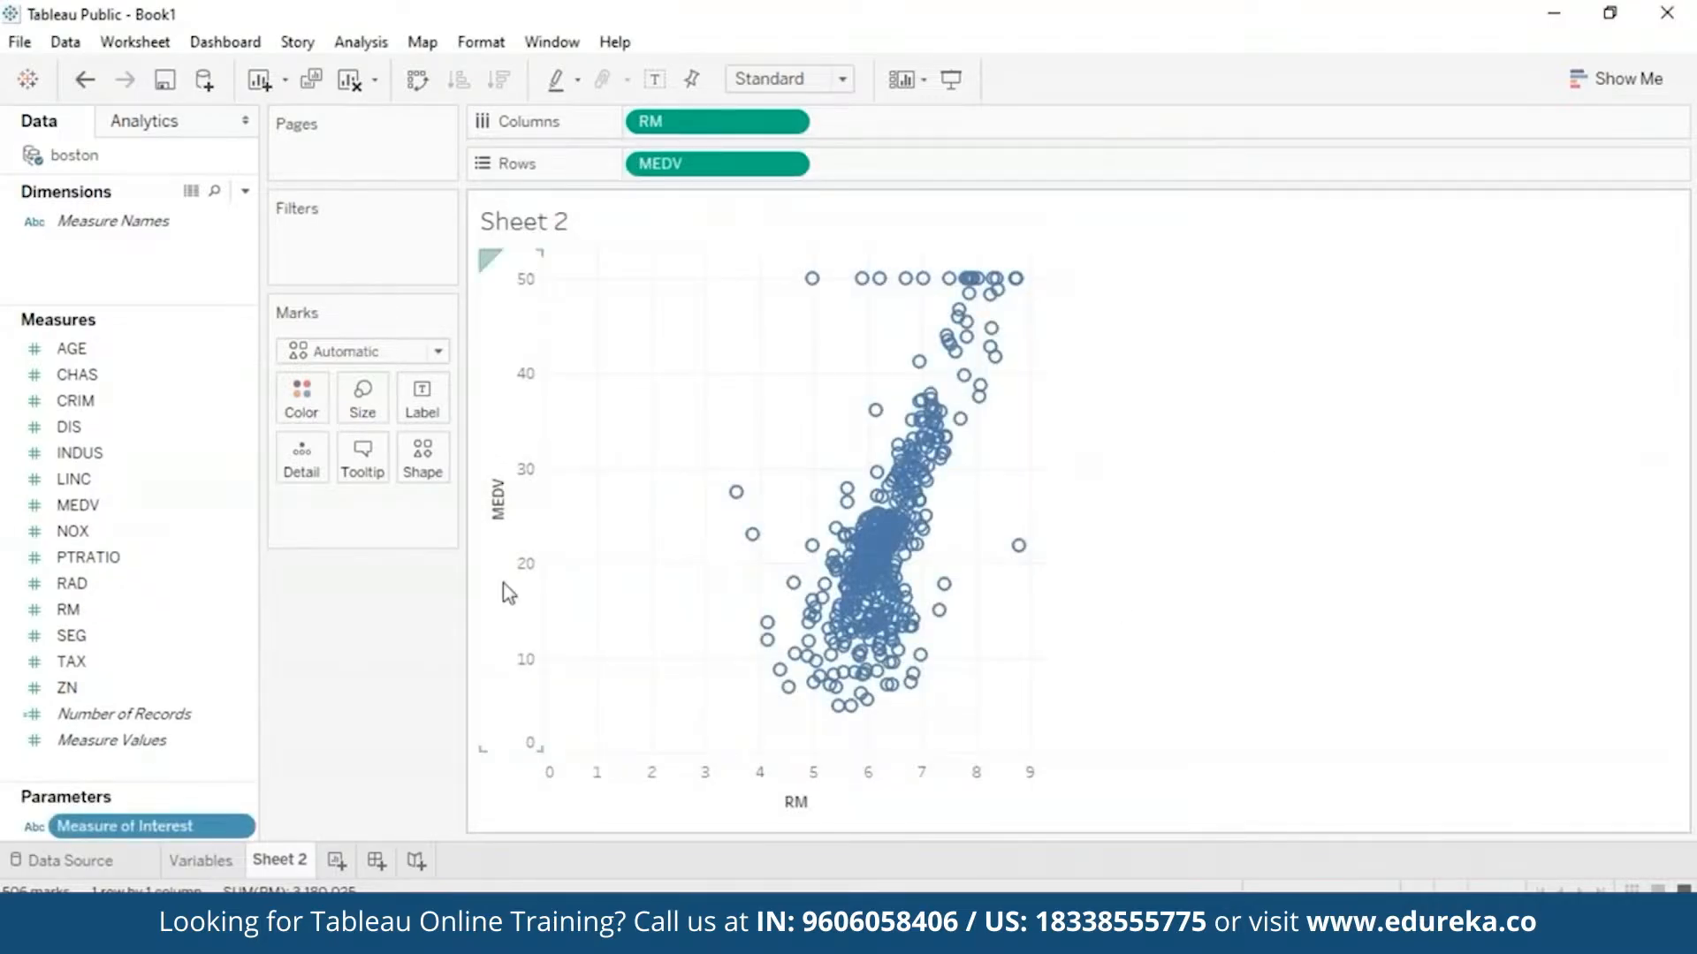
# - Show the Measure of Interest parameter control on Sheet 2
pyautogui.click(243, 829)
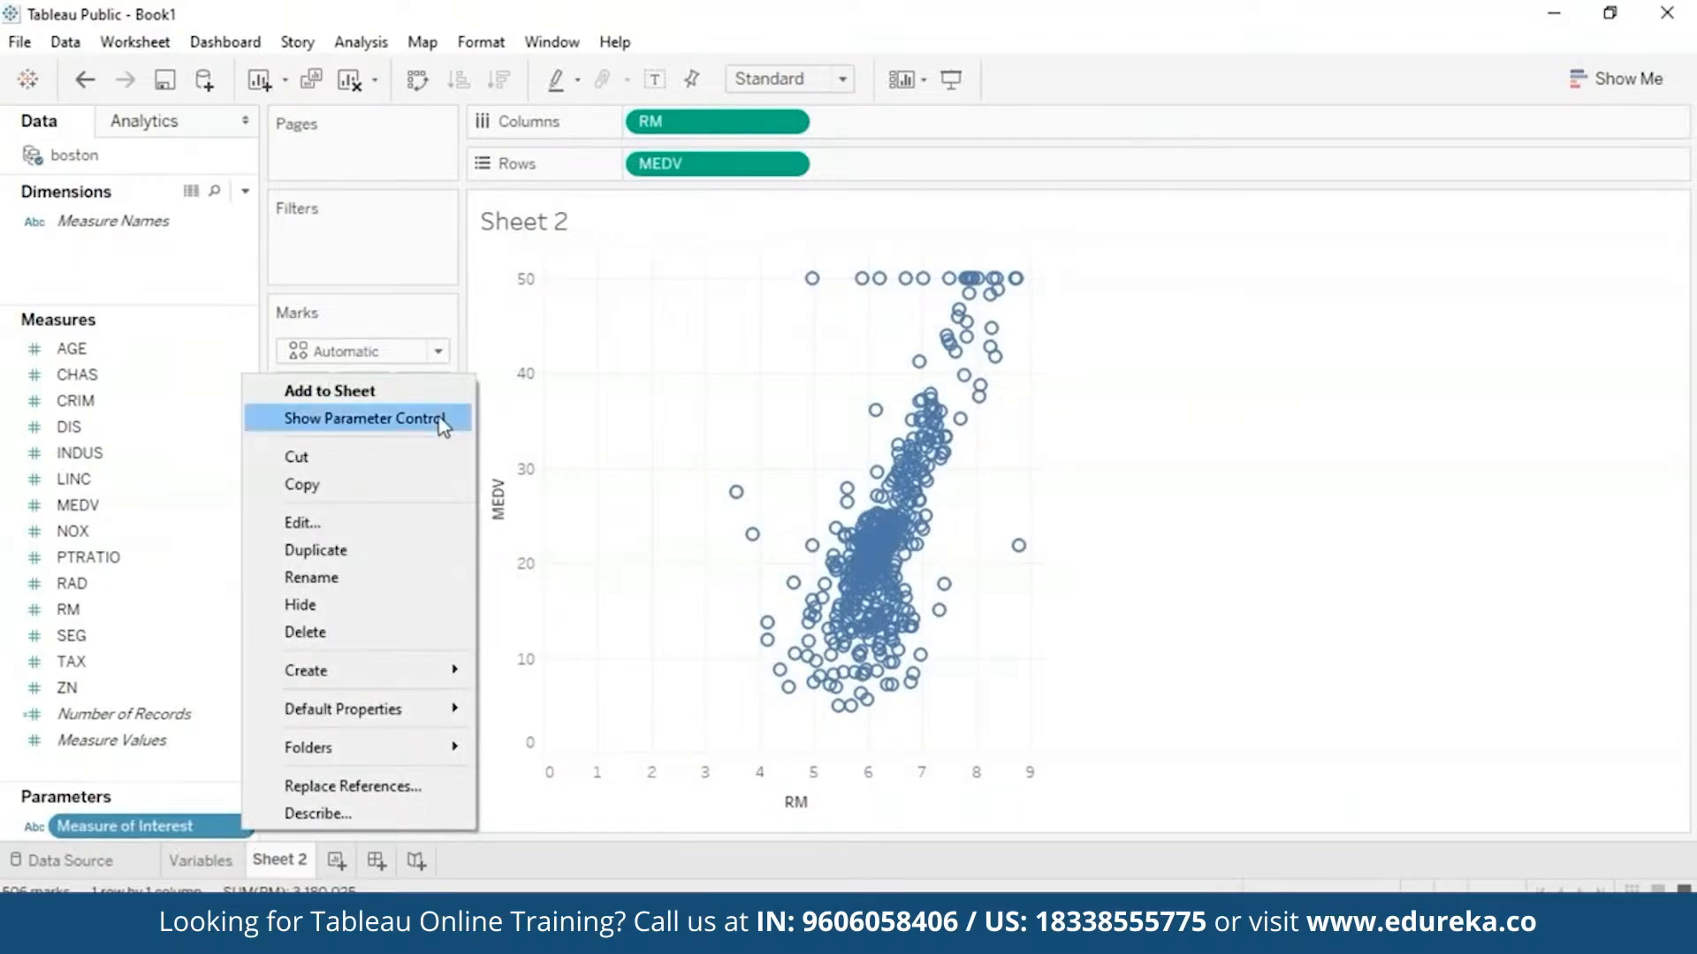
pyautogui.click(972, 751)
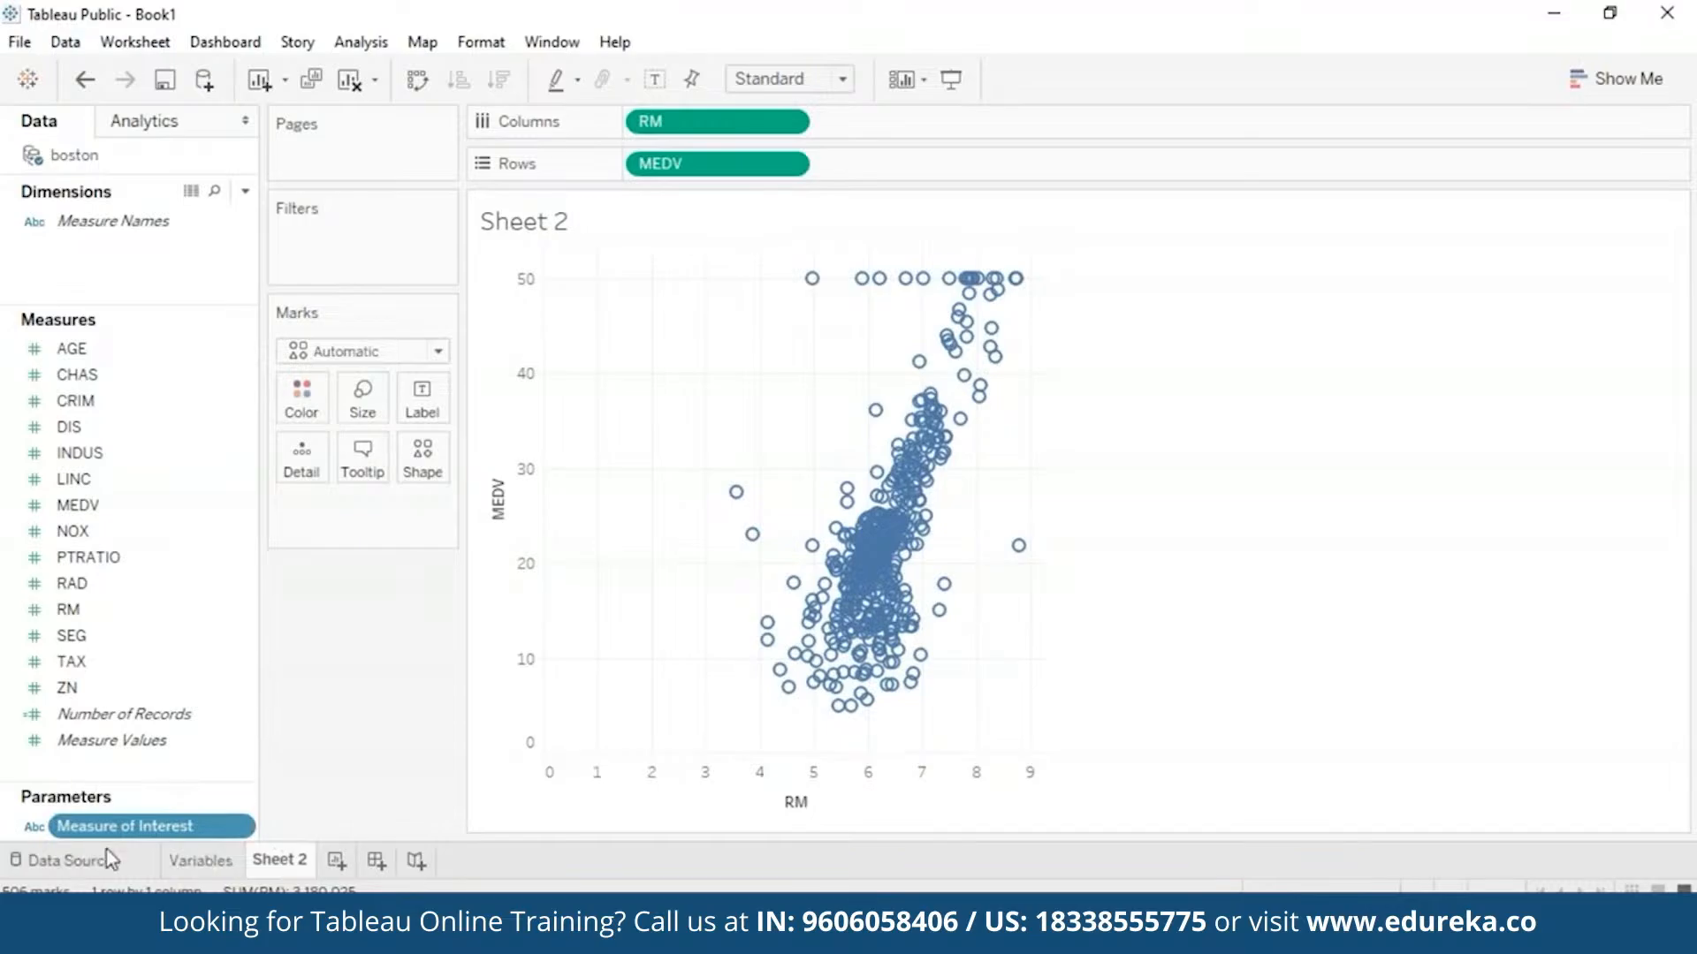
pyautogui.click(240, 828)
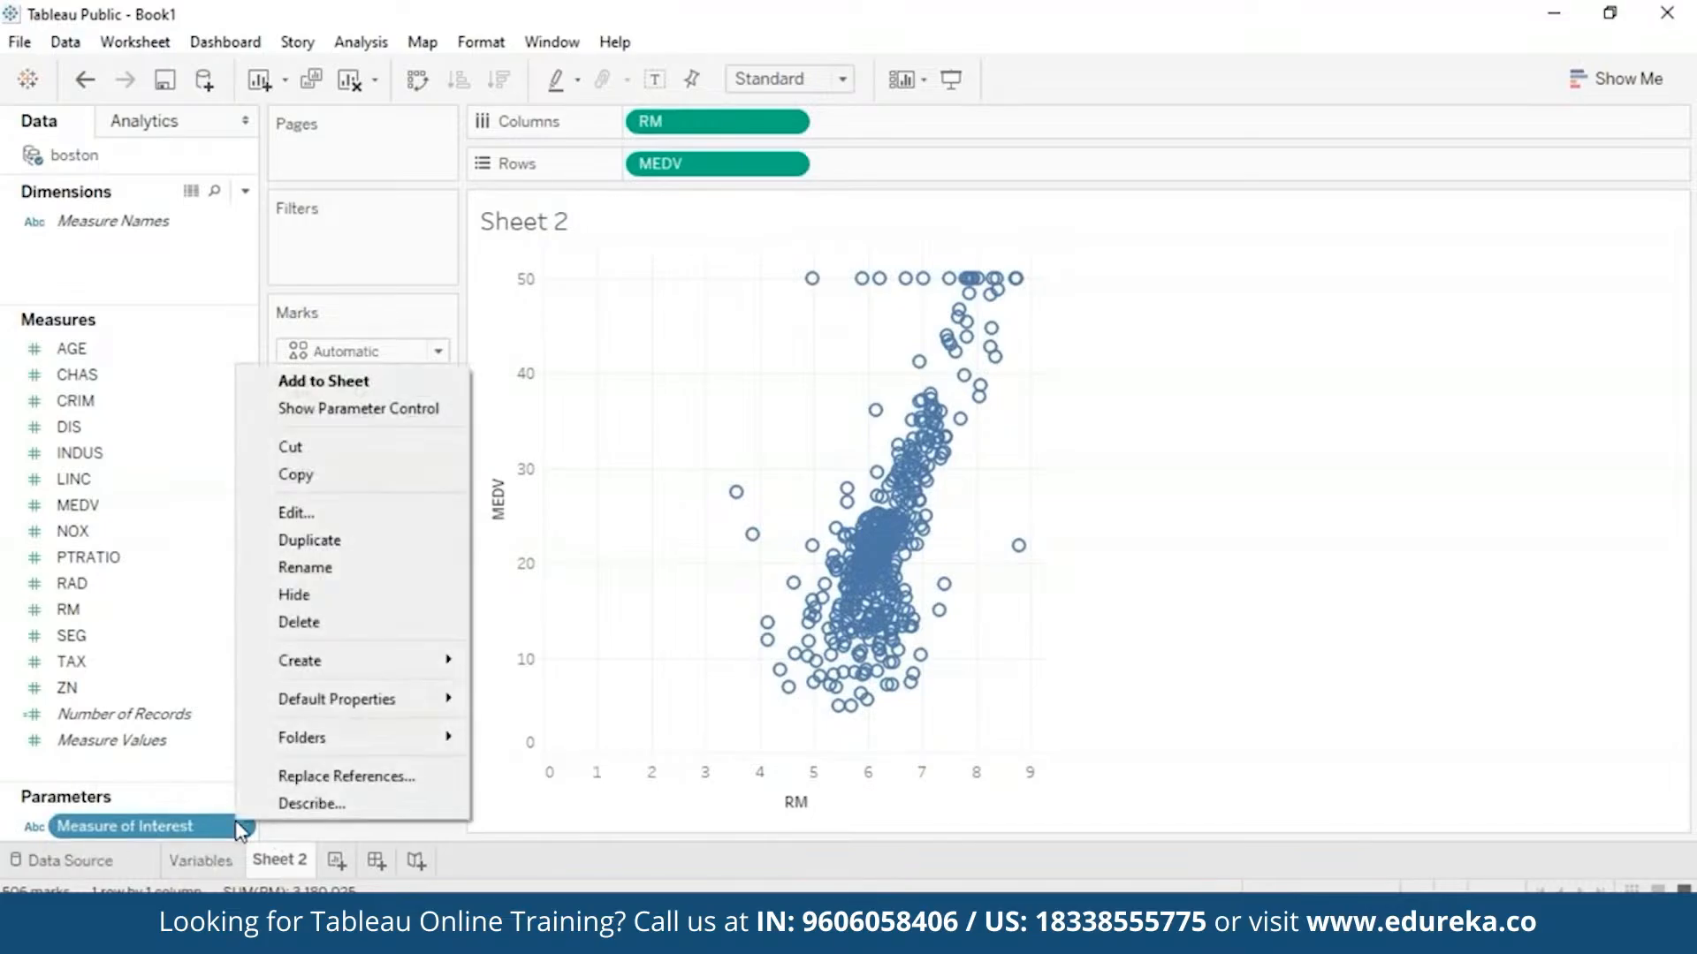
pyautogui.click(337, 409)
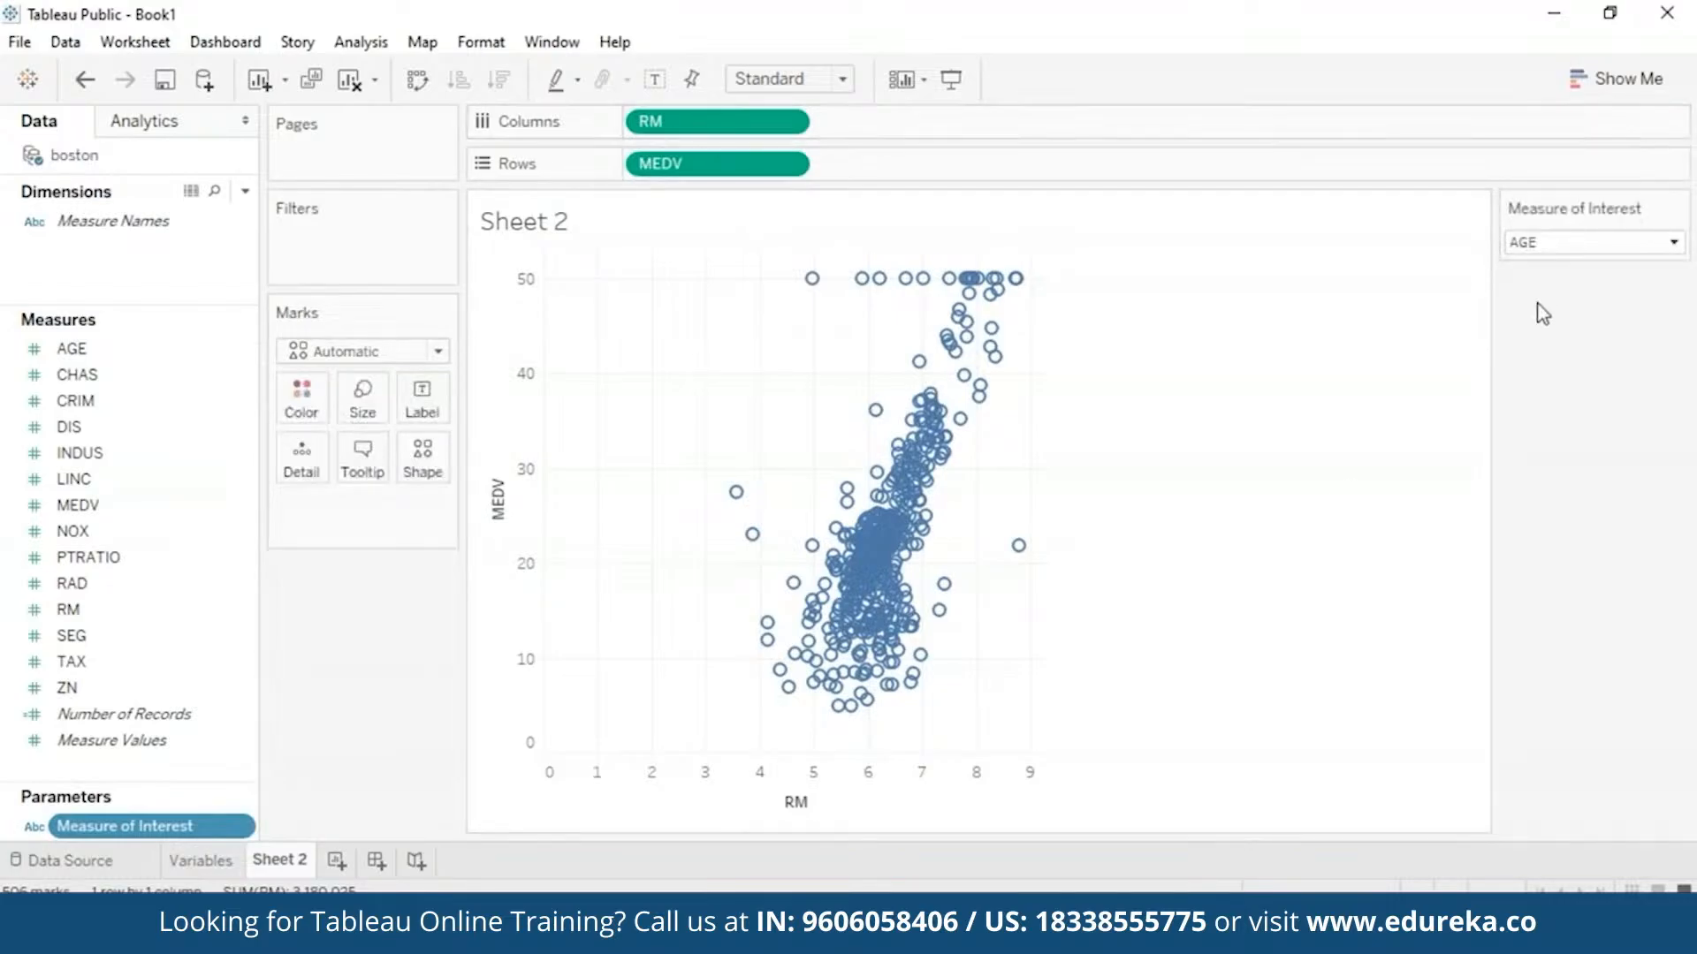
# - Switch the Measure of Interest control to NOX, then back to AGE
pyautogui.click(1676, 247)
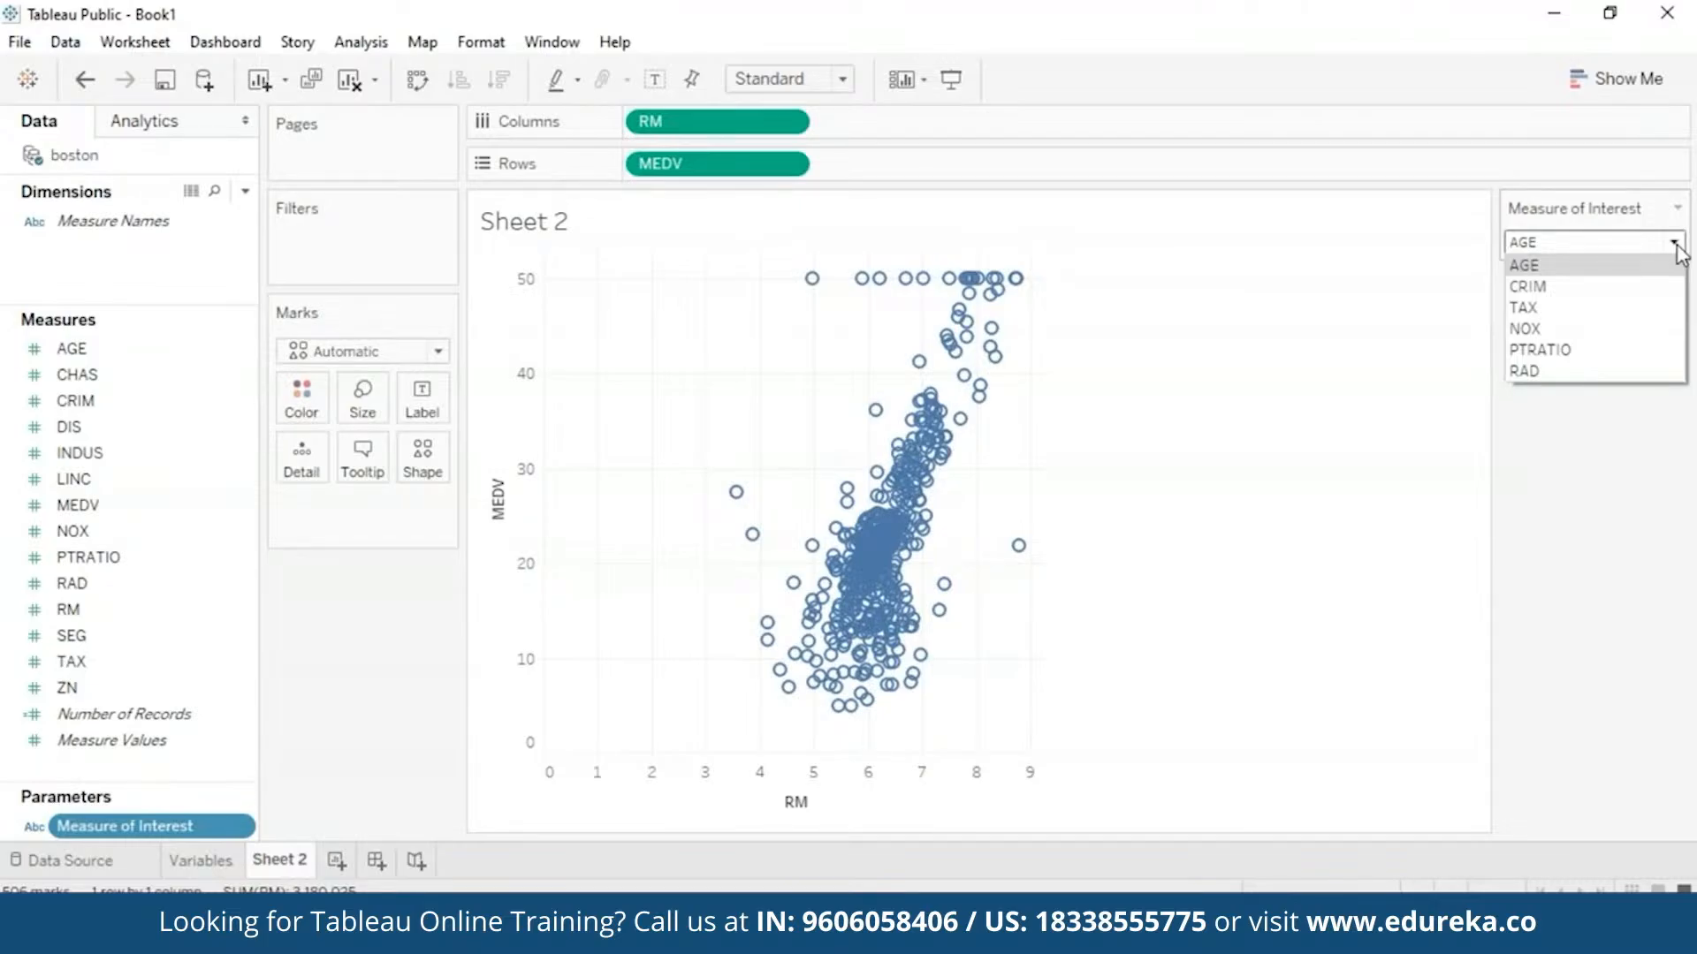
pyautogui.click(1675, 240)
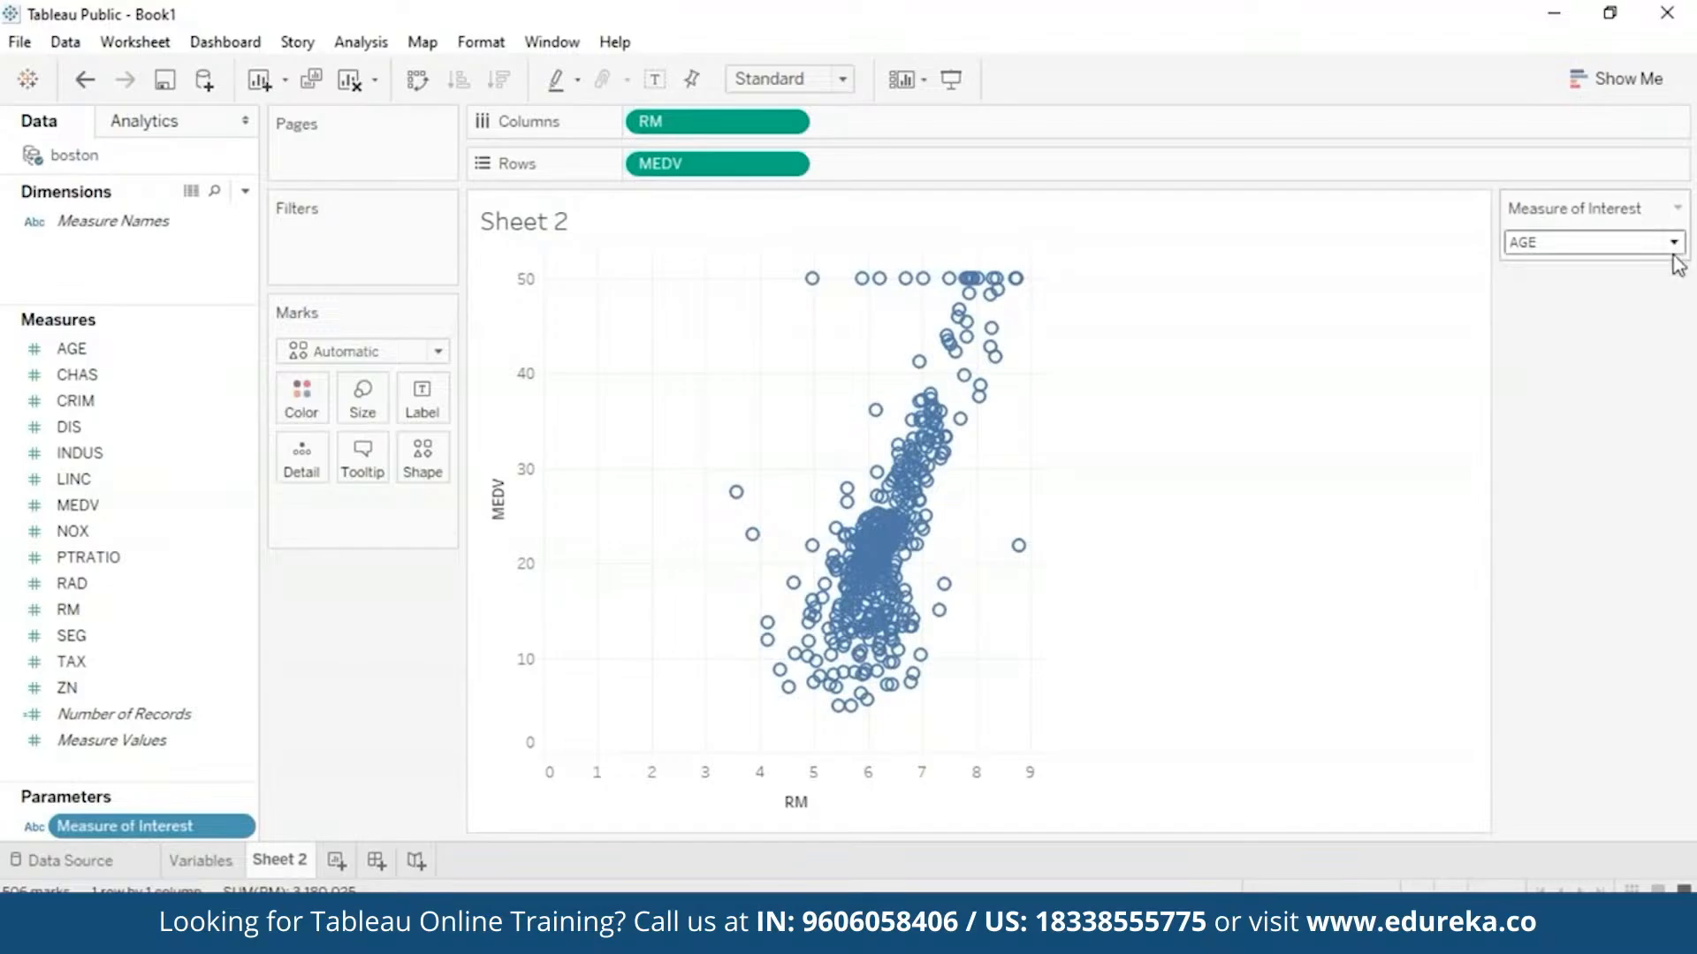
pyautogui.click(1674, 244)
pyautogui.click(1613, 328)
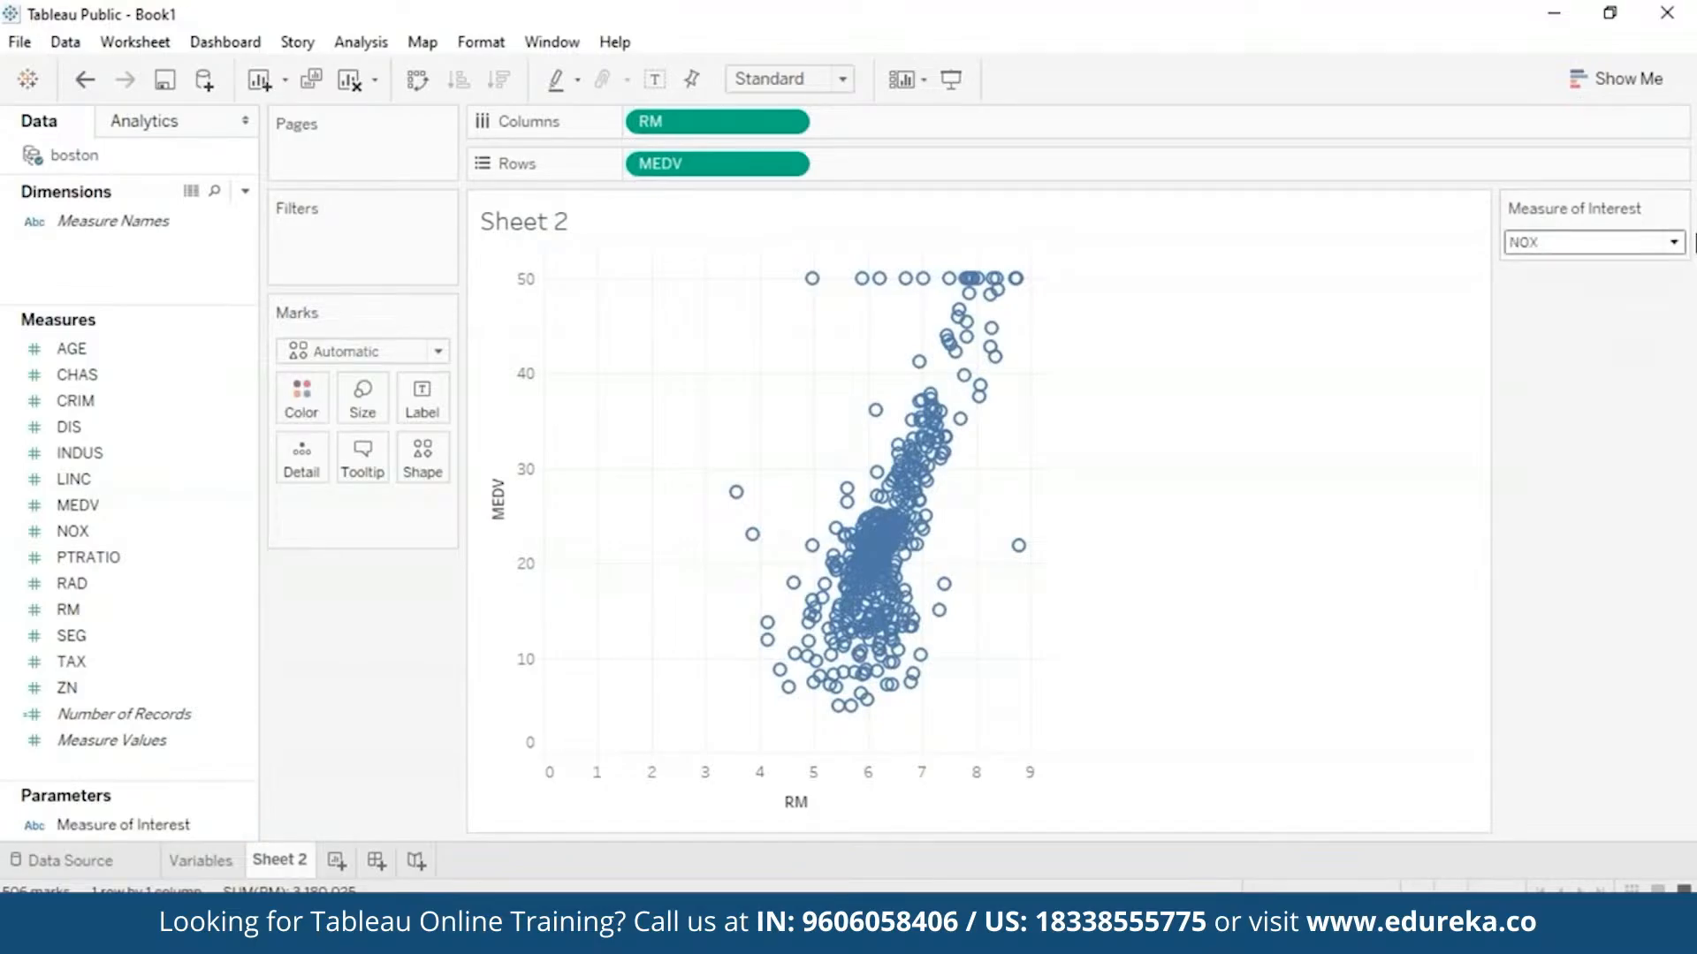
pyautogui.click(1664, 247)
pyautogui.click(1582, 266)
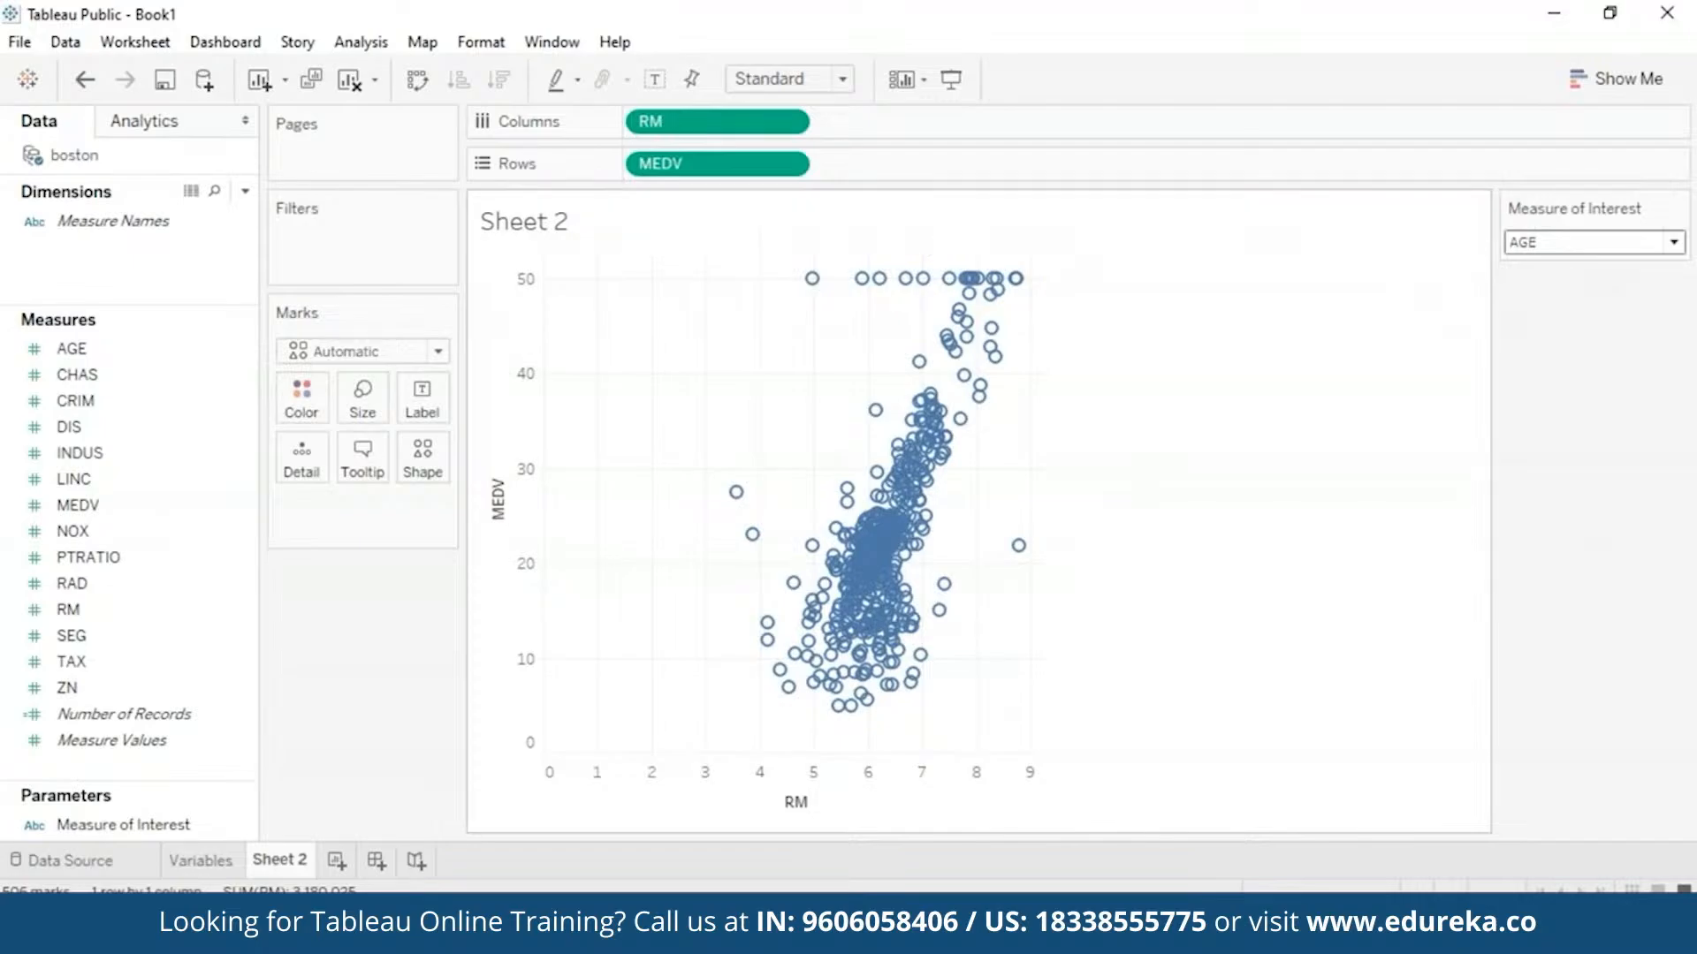
# - Create calculated field 'MEASURE OF INTEREST CALC' starting with CASE [Measure of Interest] WHEN
pyautogui.click(246, 191)
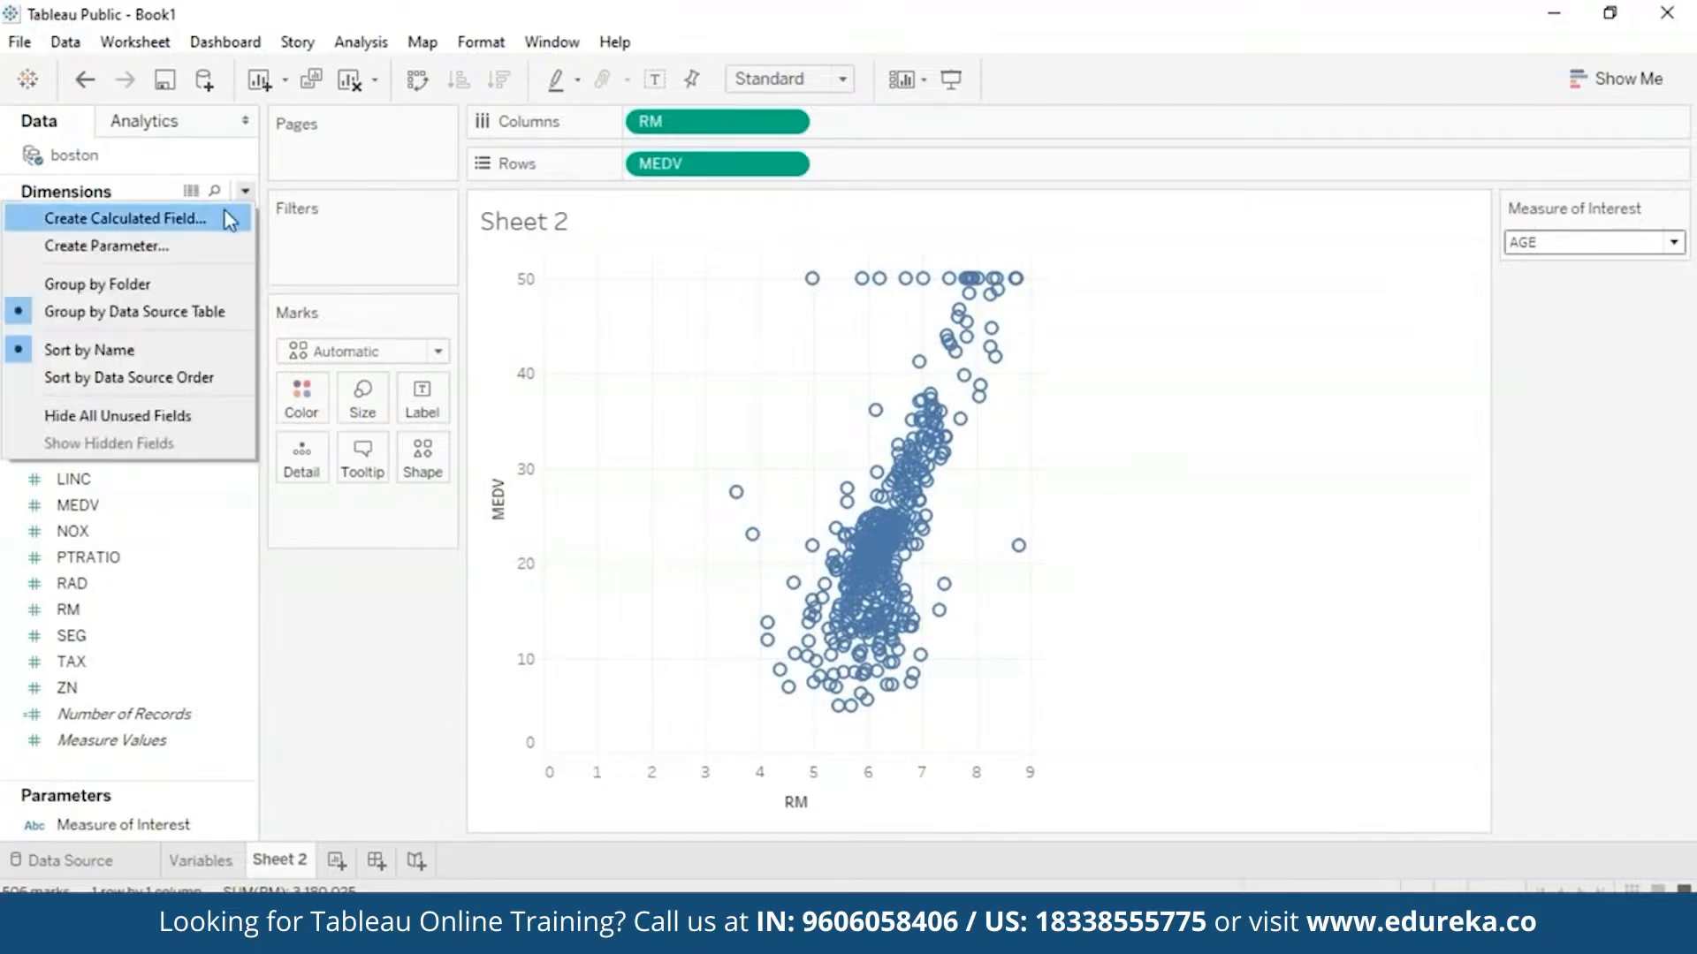
pyautogui.click(228, 218)
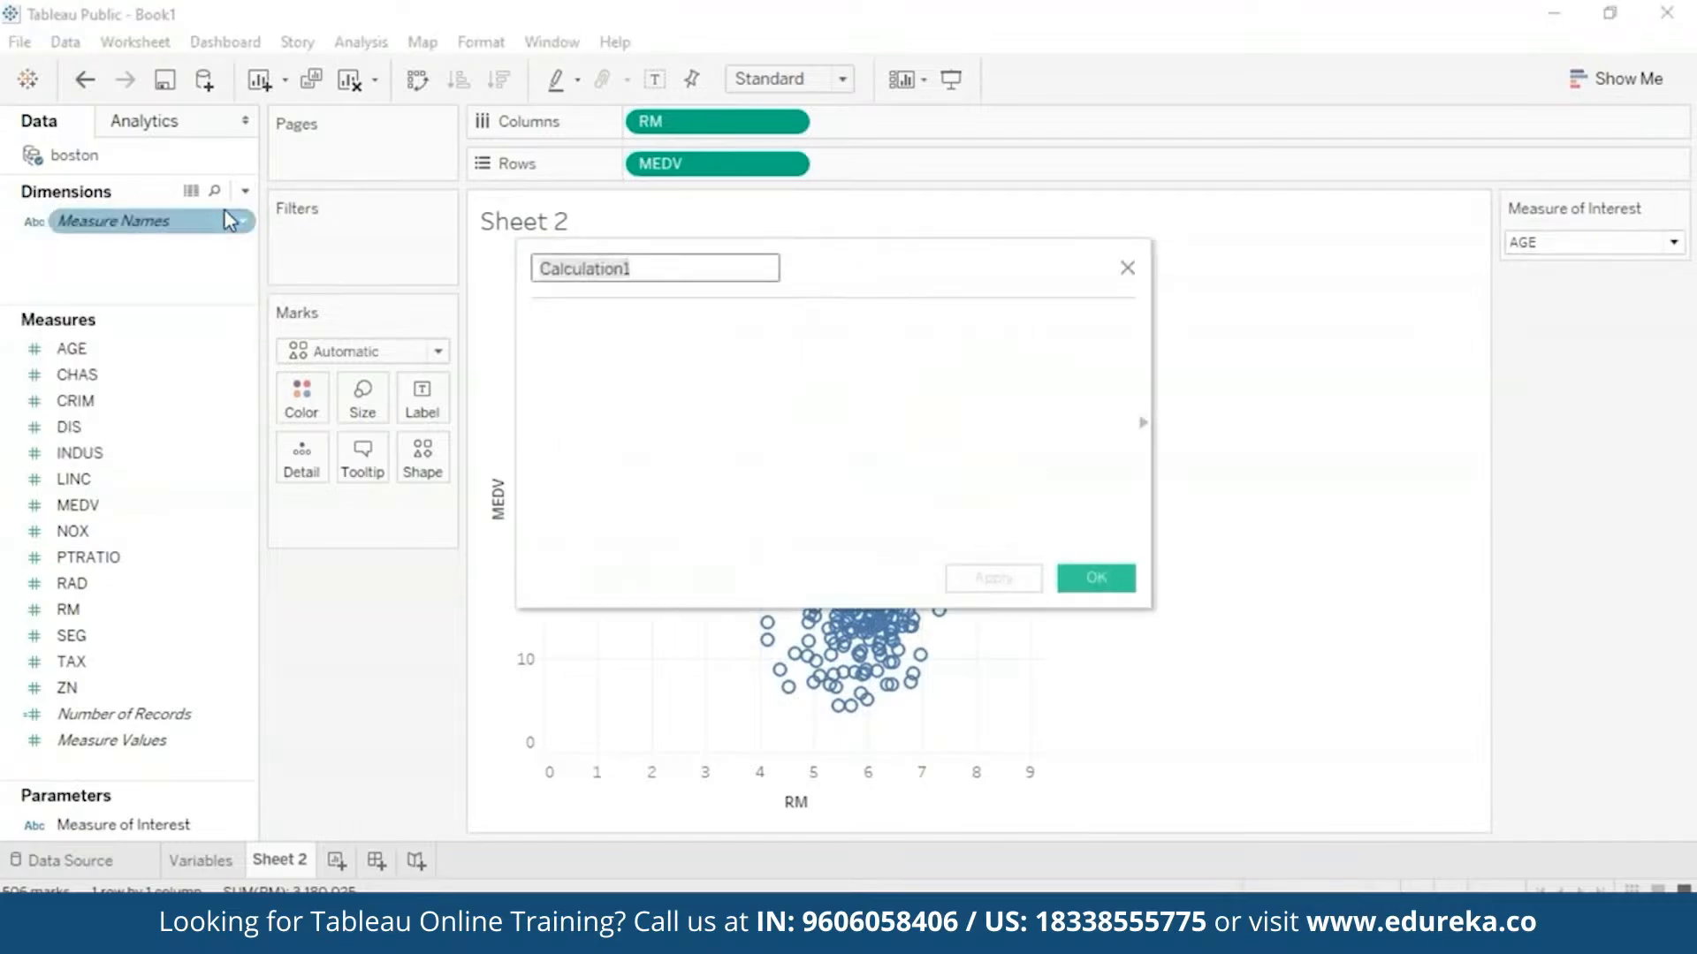
pyautogui.press('BackSpace')
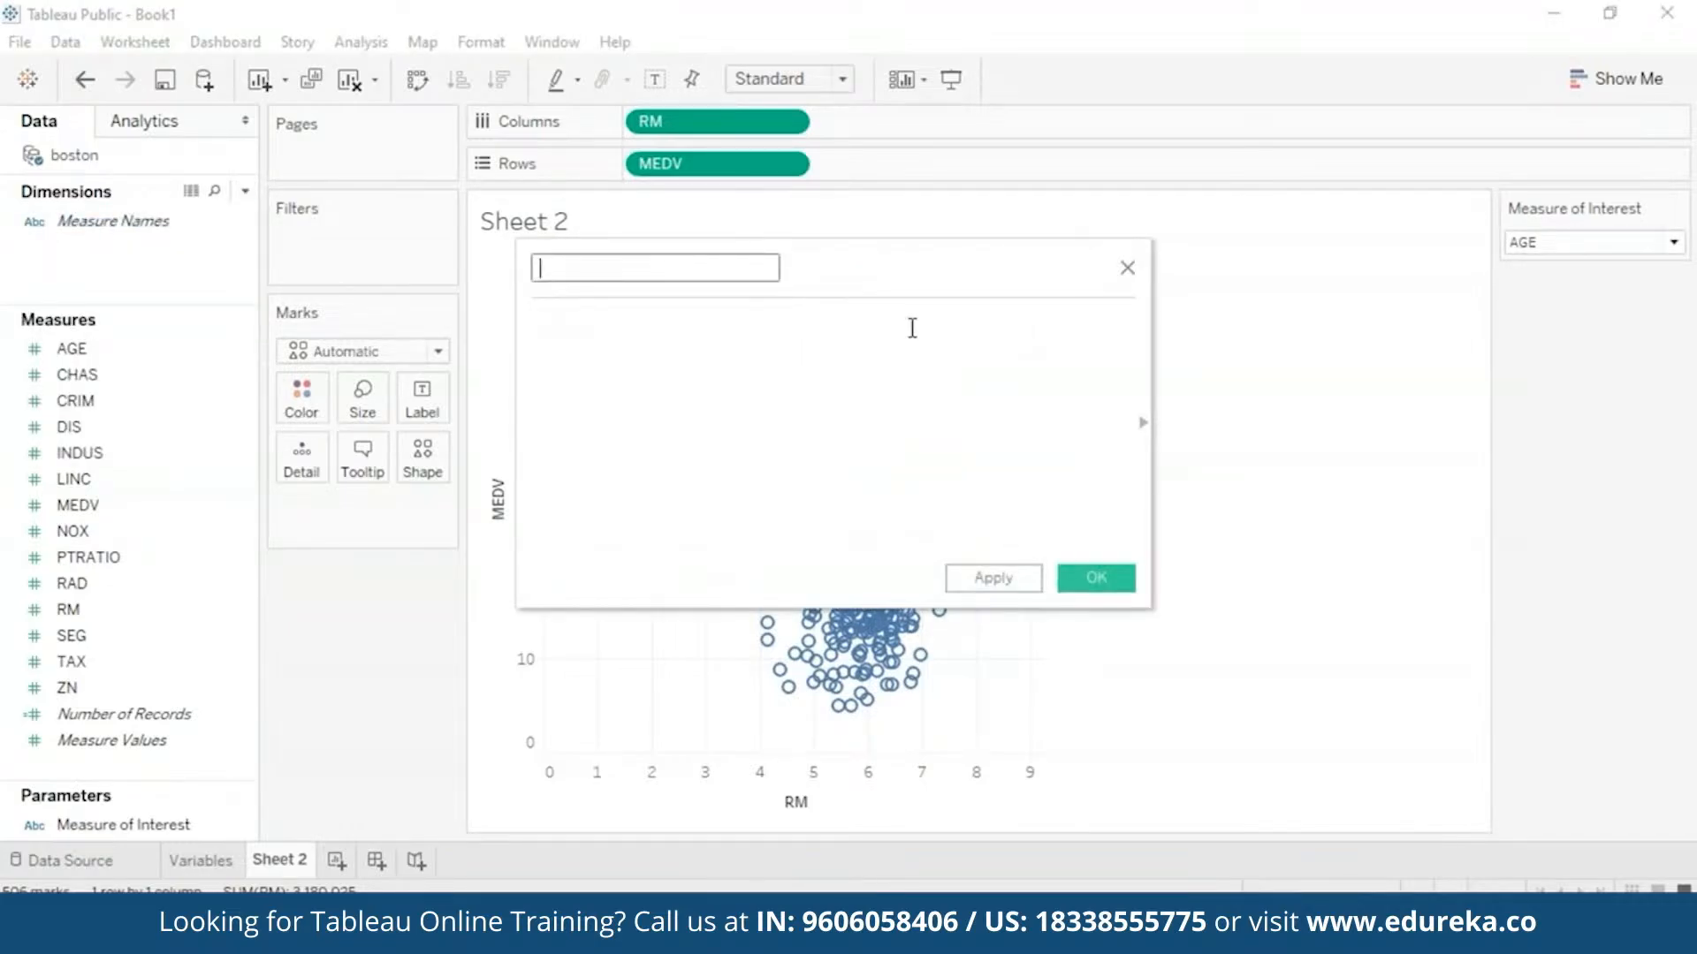
pyautogui.write('MEASURE OF INTEREST')
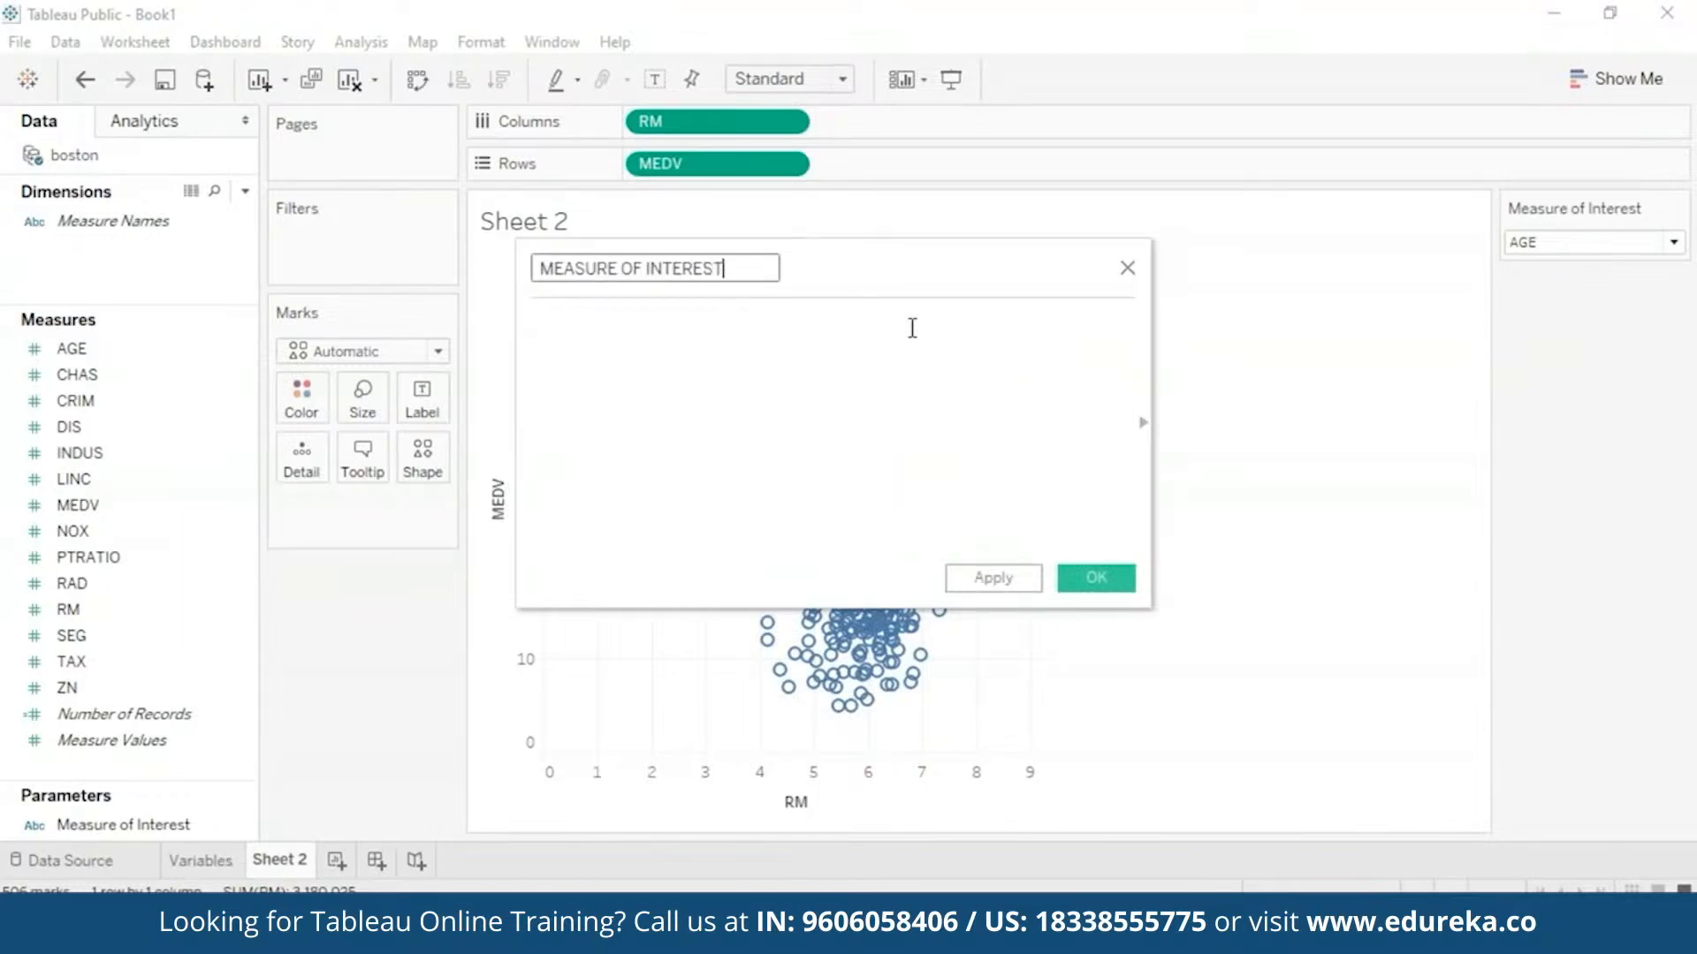
pyautogui.write(' CALC')
pyautogui.click(967, 364)
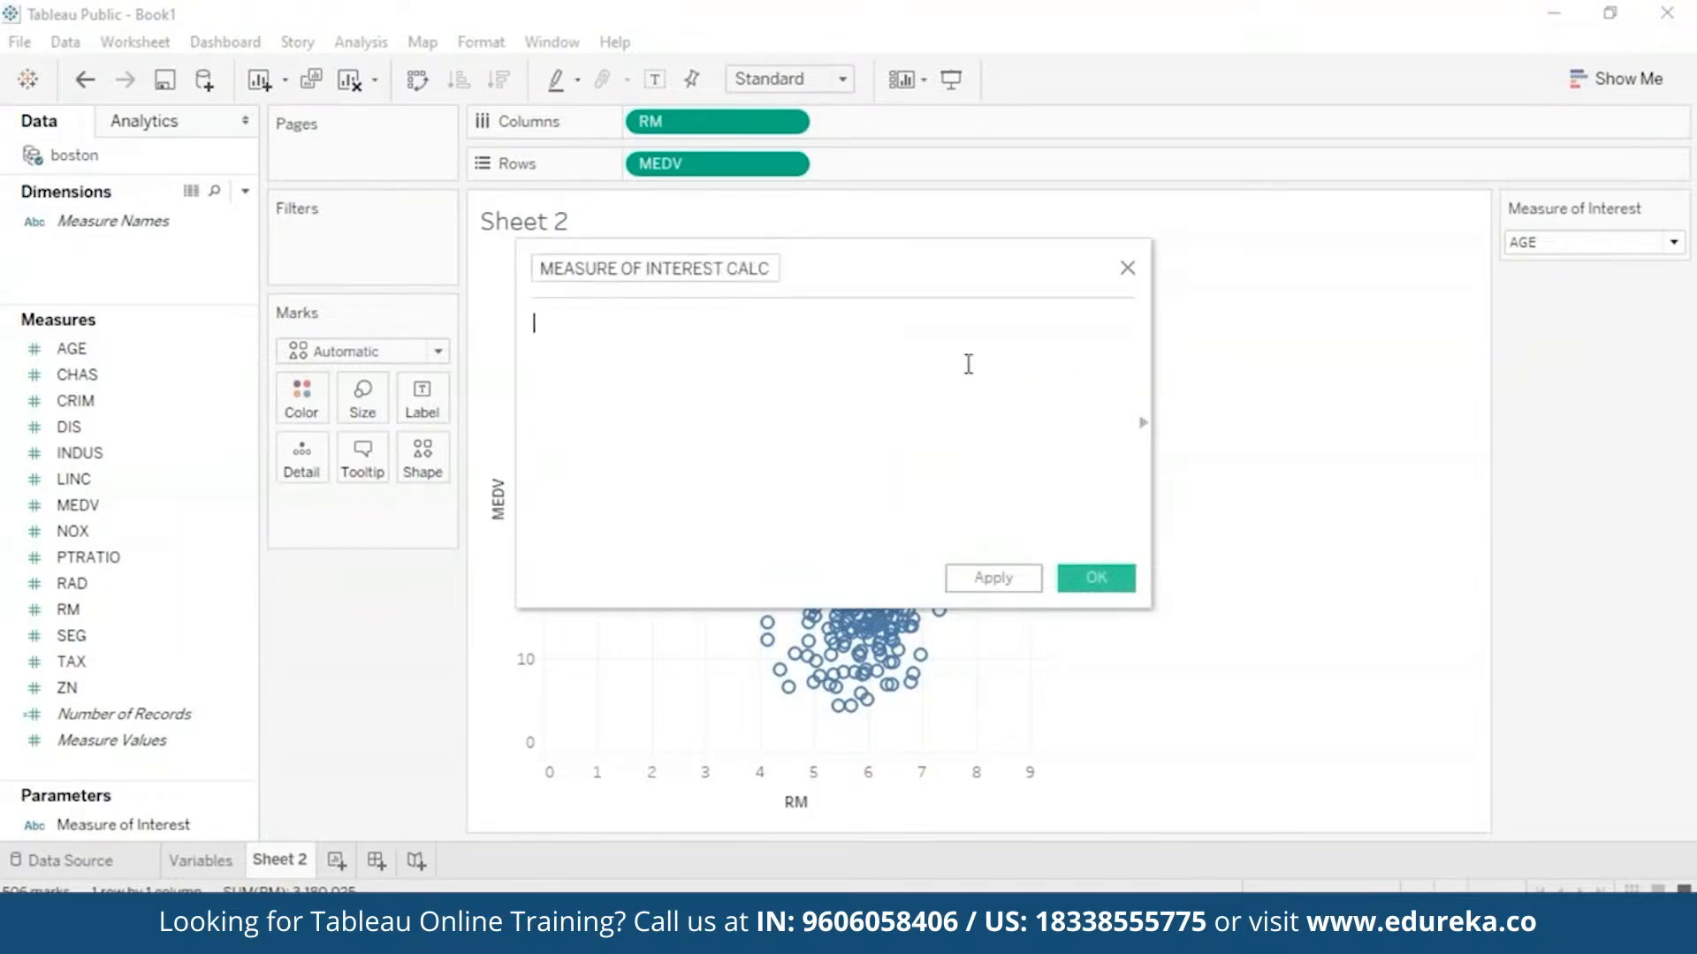
pyautogui.write('case')
pyautogui.press('BackSpace')
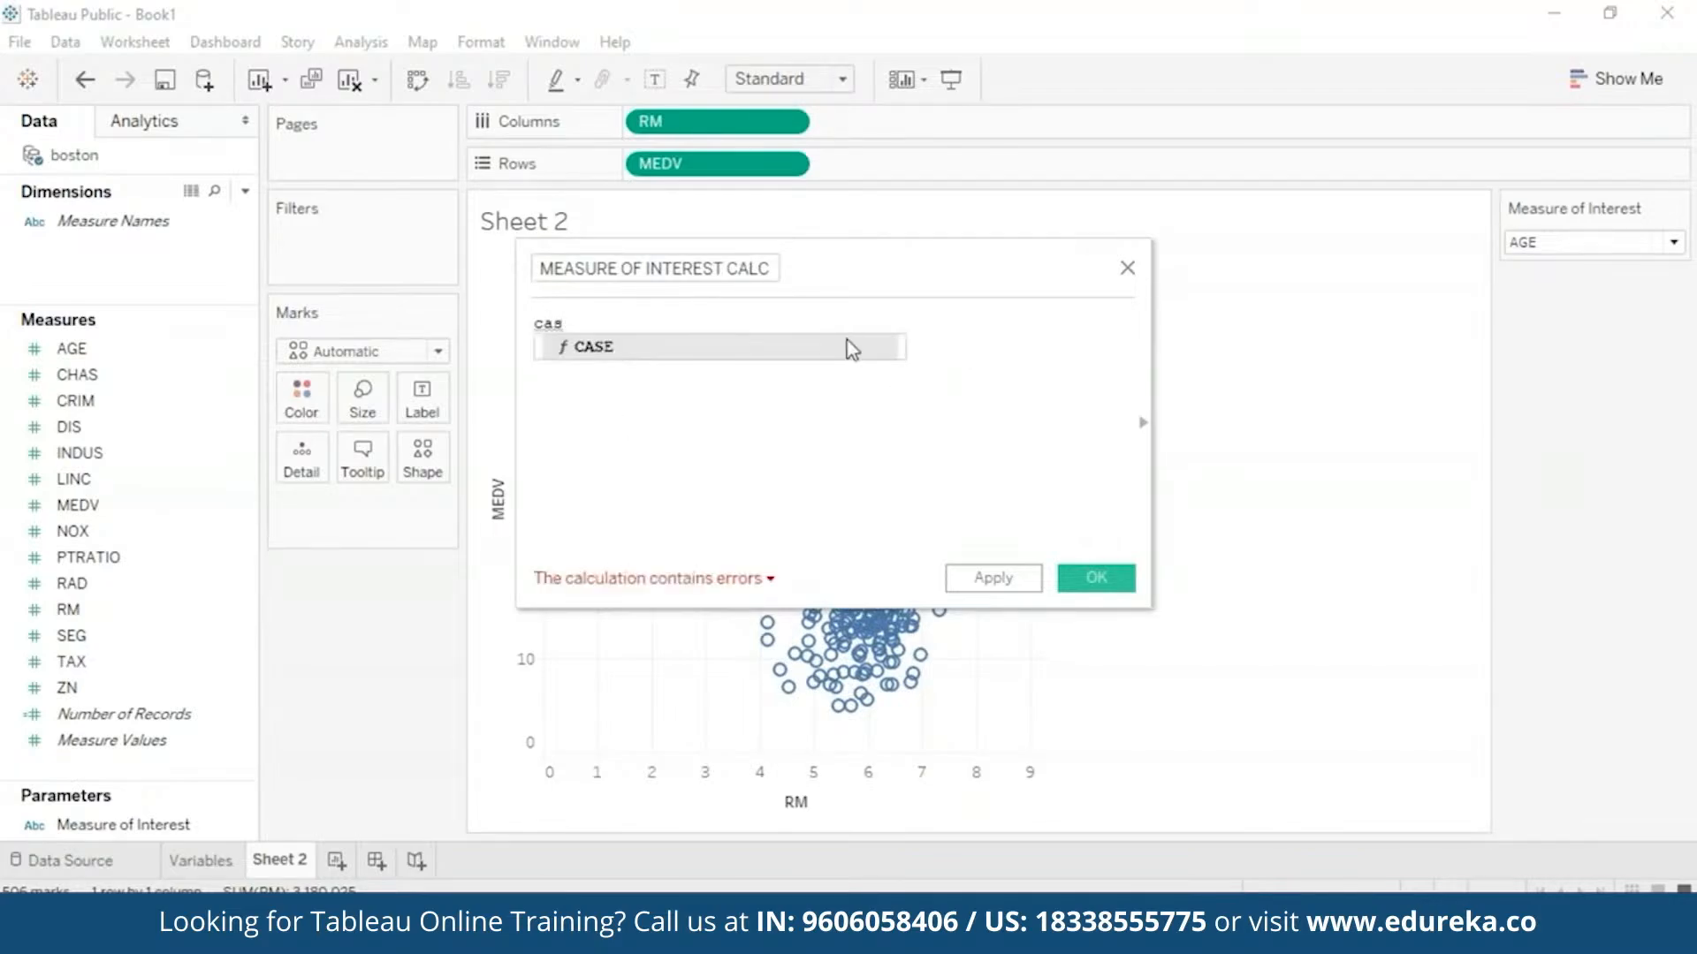
pyautogui.click(851, 349)
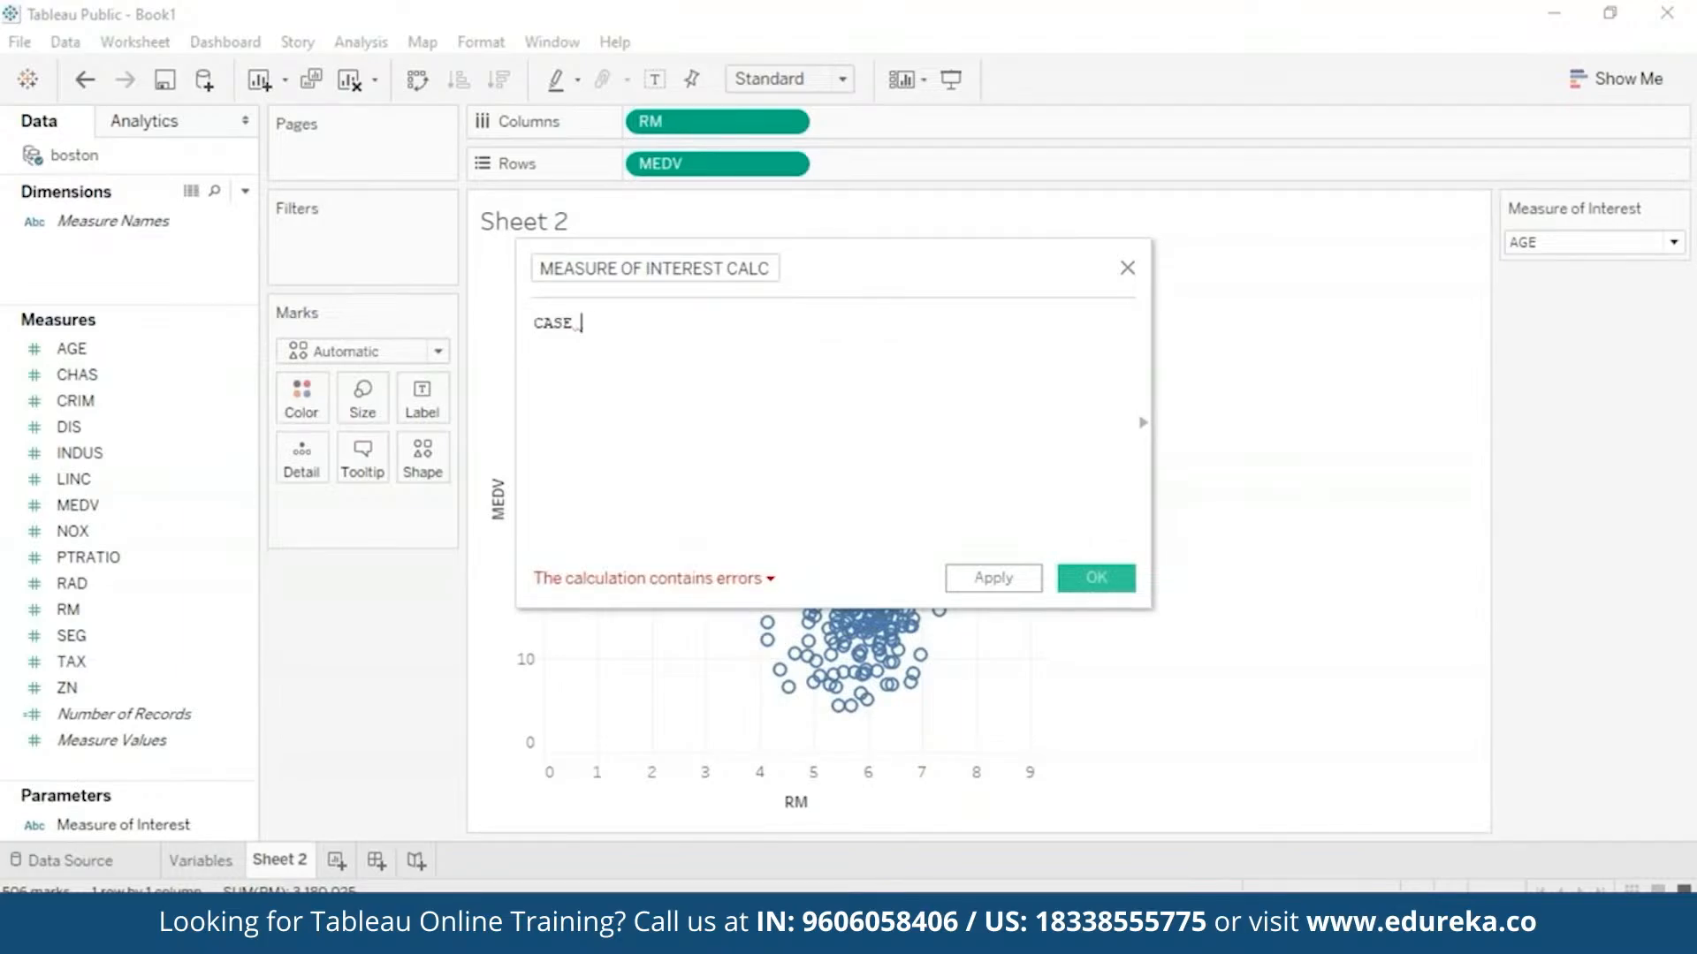
pyautogui.write('[]')
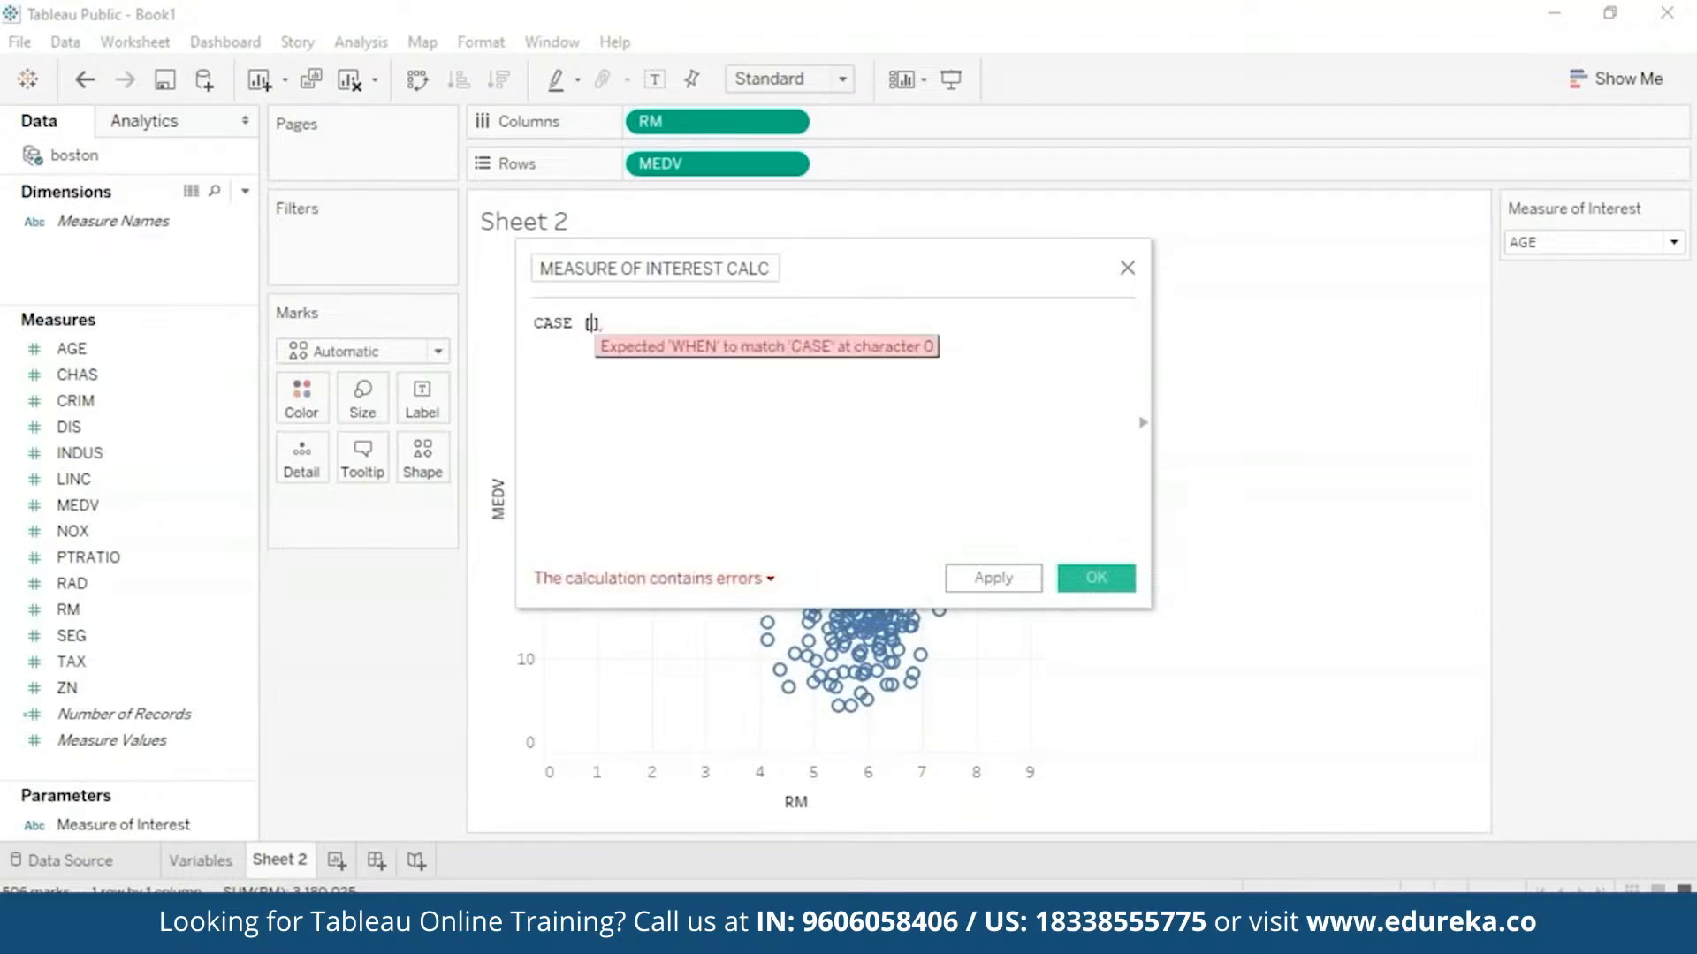
pyautogui.write('m')
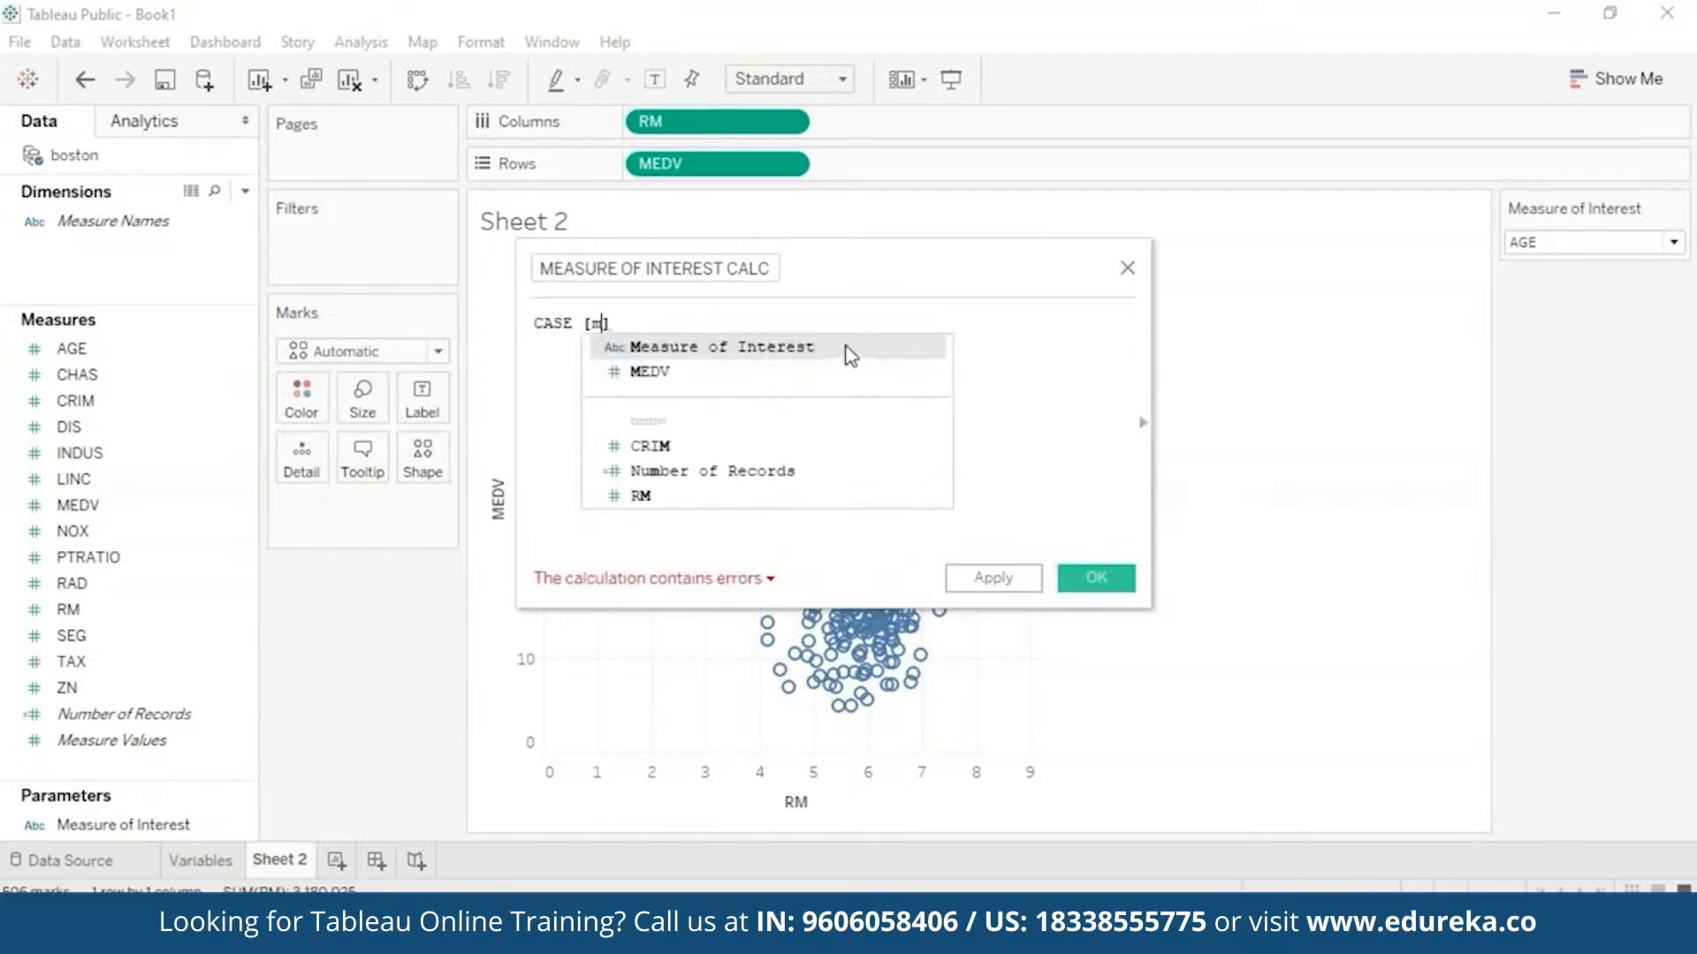
pyautogui.click(849, 353)
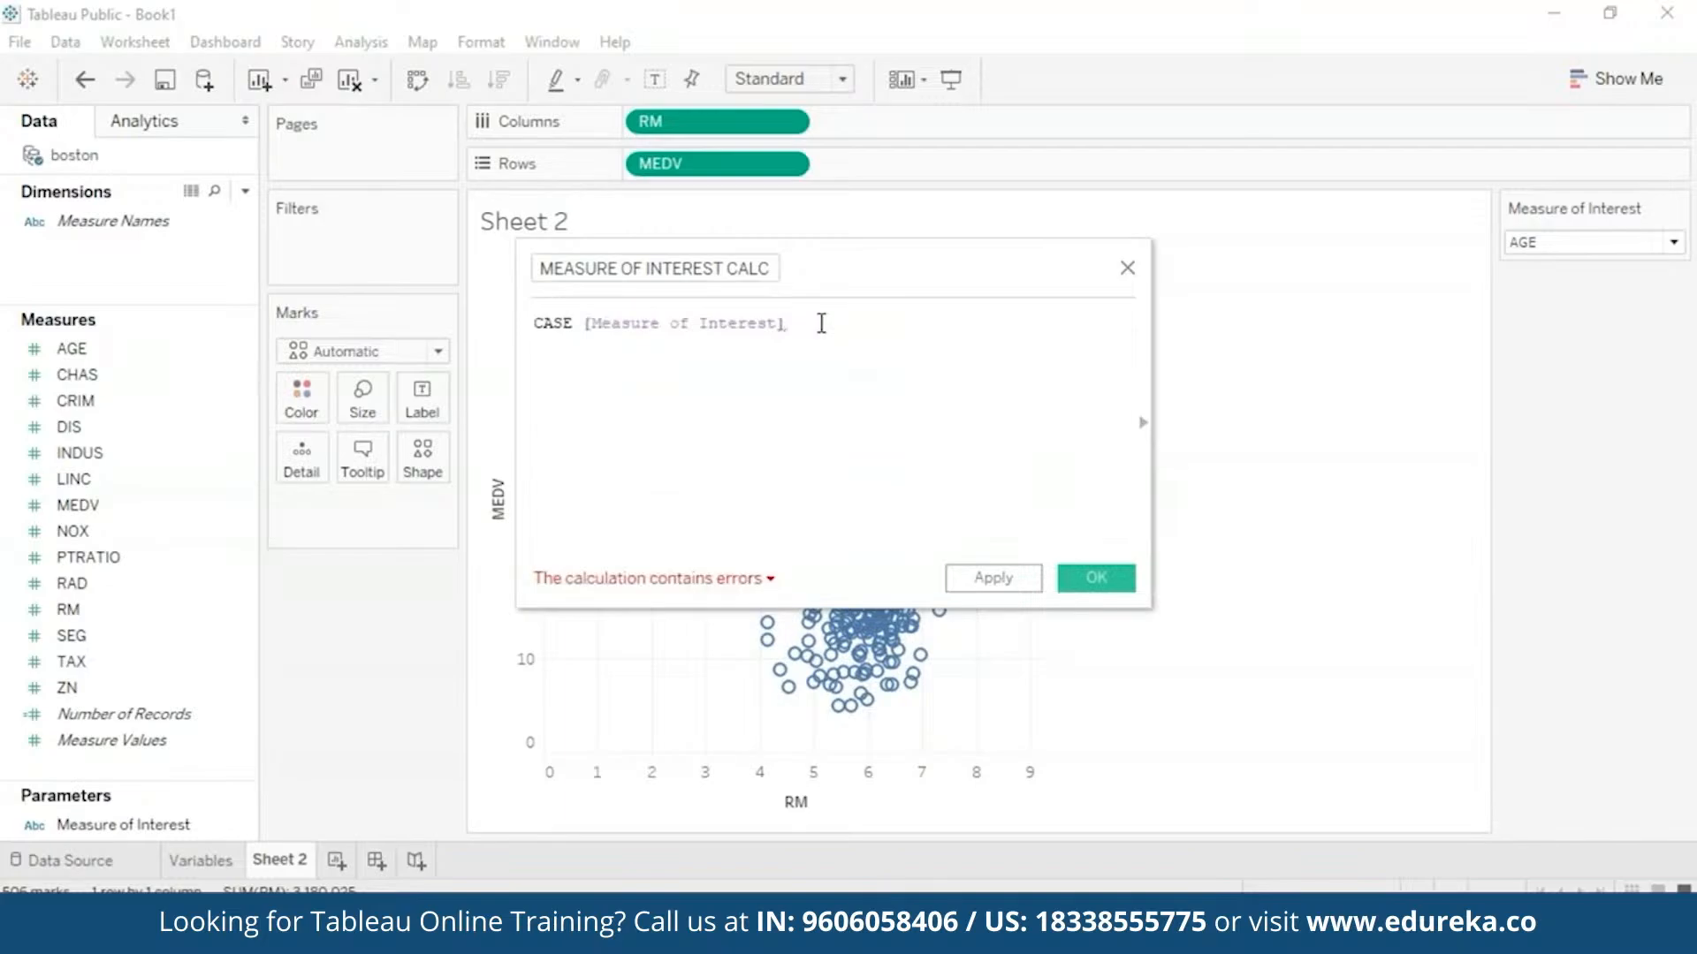
pyautogui.press('Return')
pyautogui.write('whe')
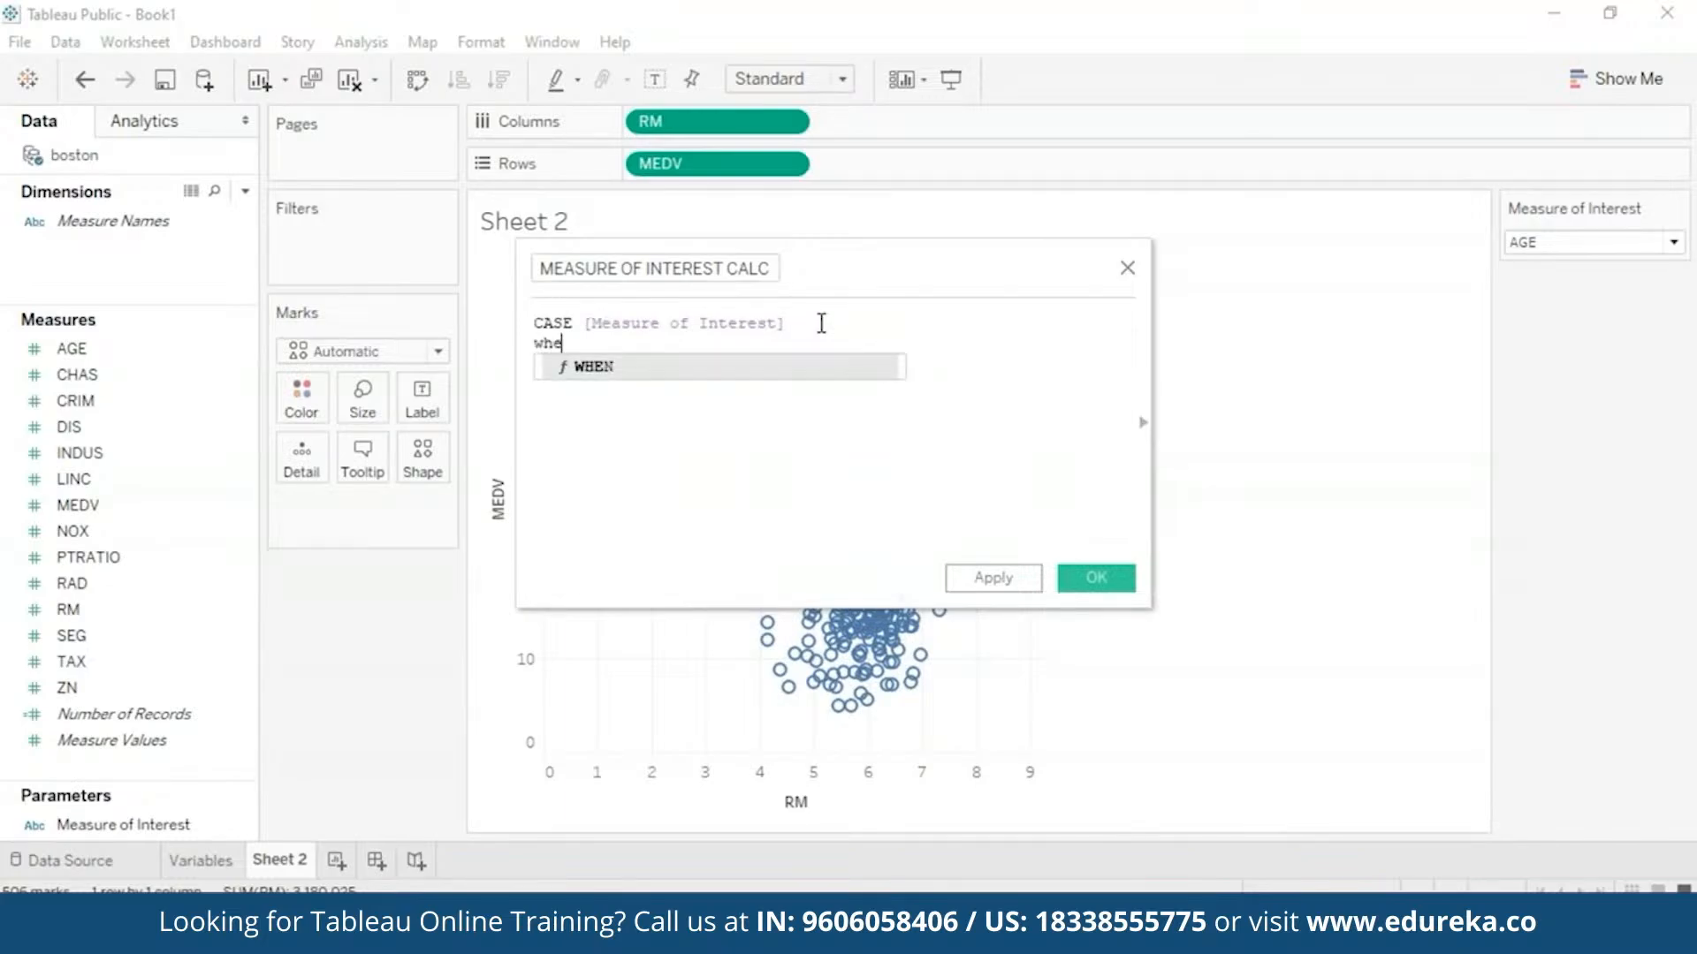
pyautogui.press('Return')
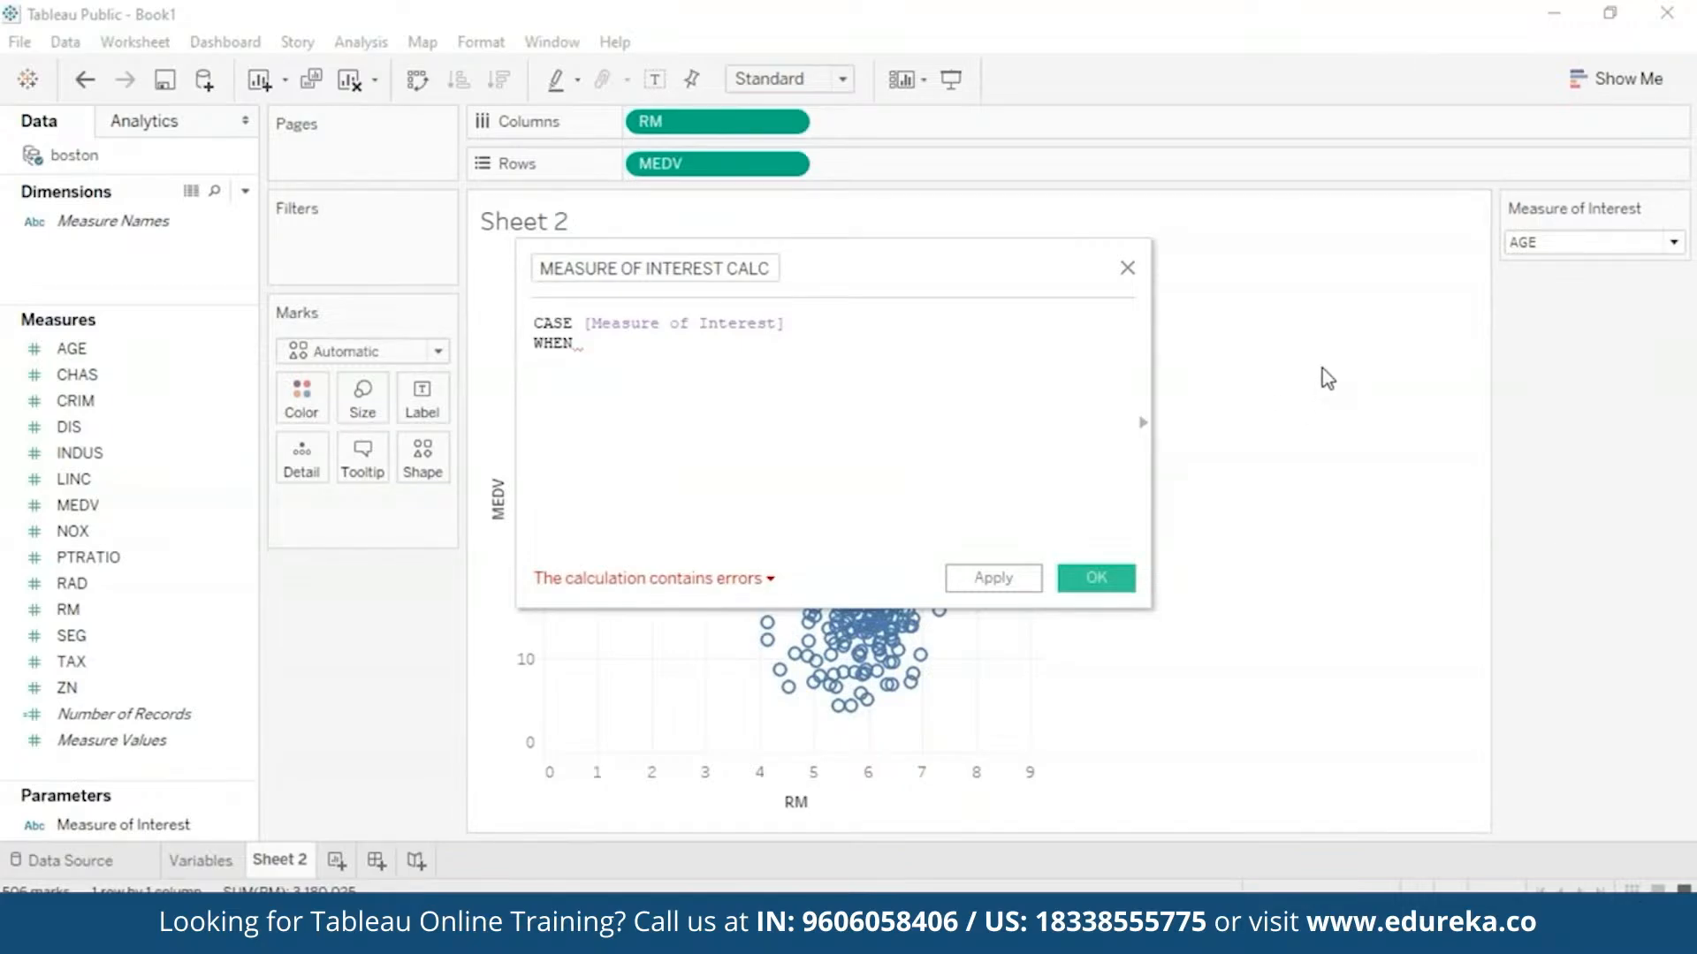
# - Add the WHEN 'AGE' THEN [AGE] and WHEN 'CRIM' THEN [CRIM] branches plus END
pyautogui.click(1673, 244)
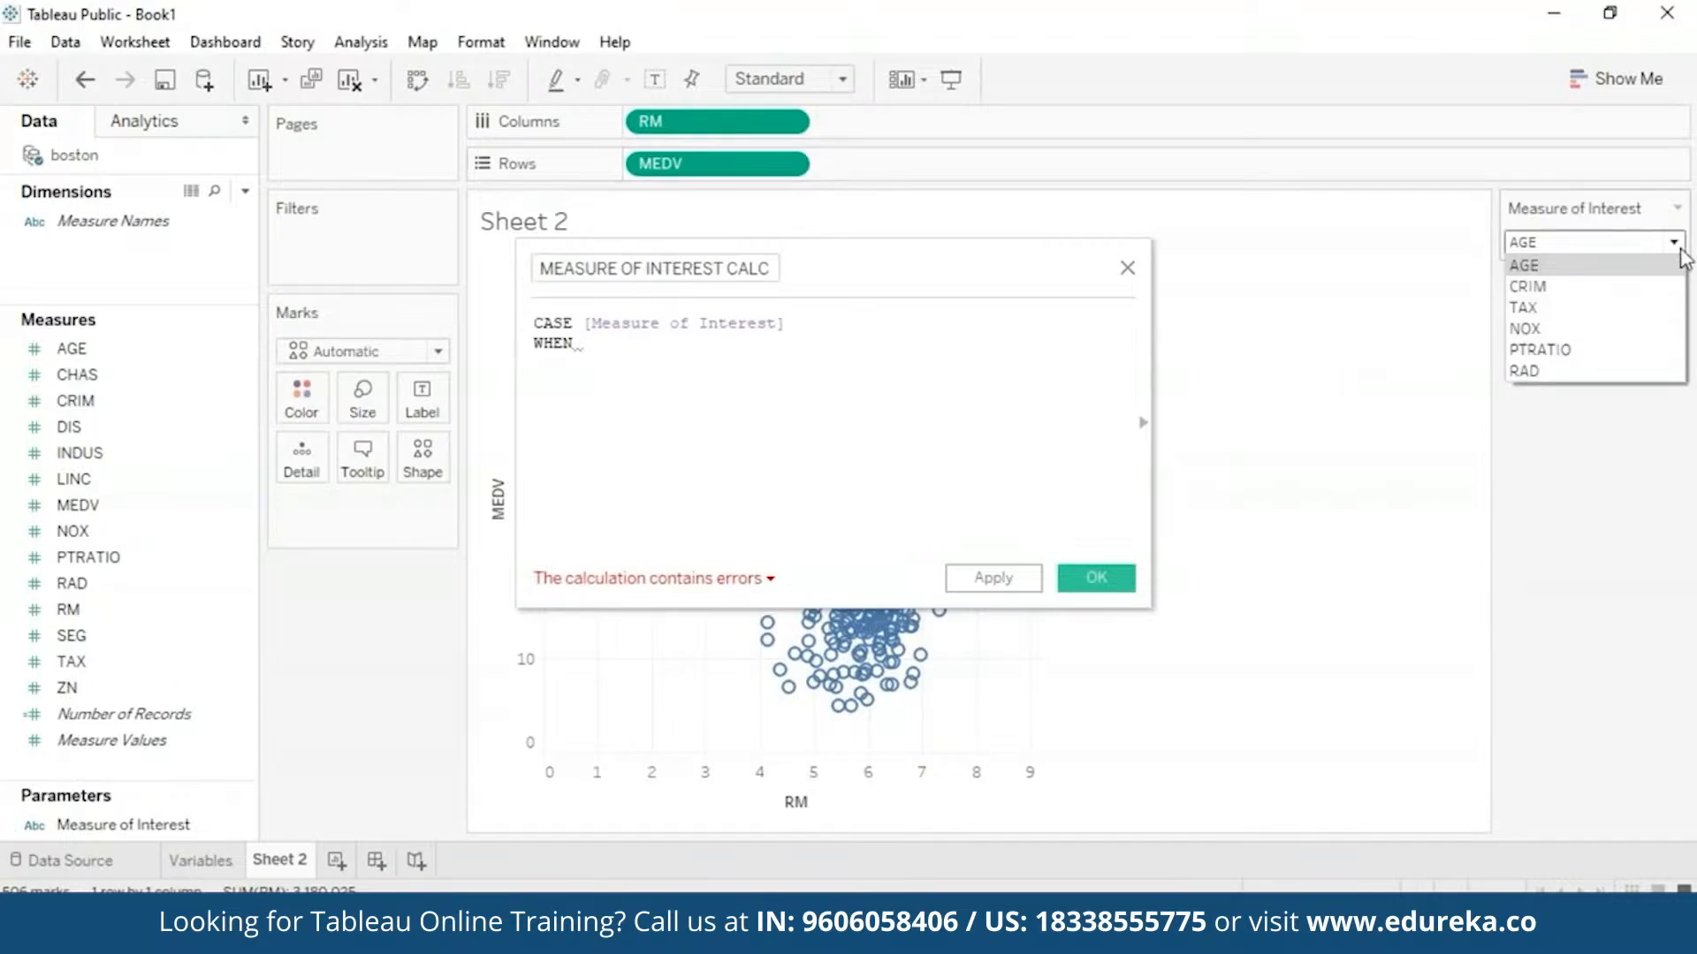
pyautogui.click(1680, 251)
pyautogui.write('ag')
pyautogui.click(649, 371)
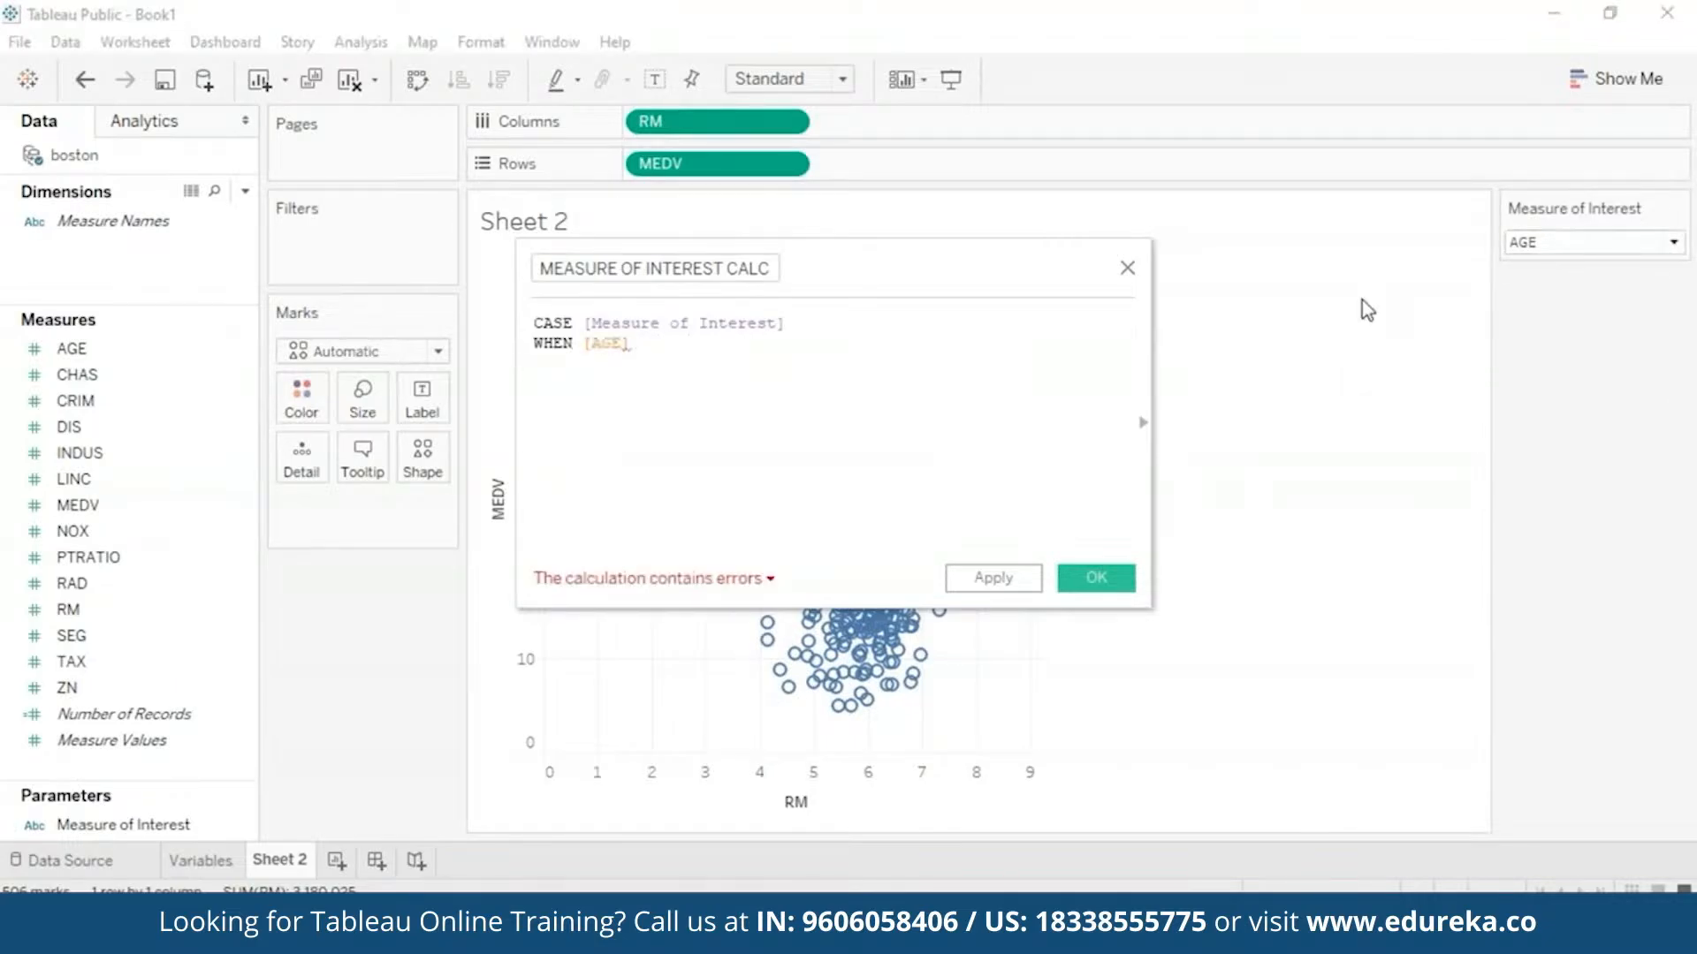
pyautogui.write('THEN [ag')
pyautogui.write("'AGE' T")
pyautogui.click(580, 344)
pyautogui.write("'")
pyautogui.click(767, 349)
pyautogui.press('Return')
pyautogui.write("WHEN 'CRIM' THEN[CRIM]")
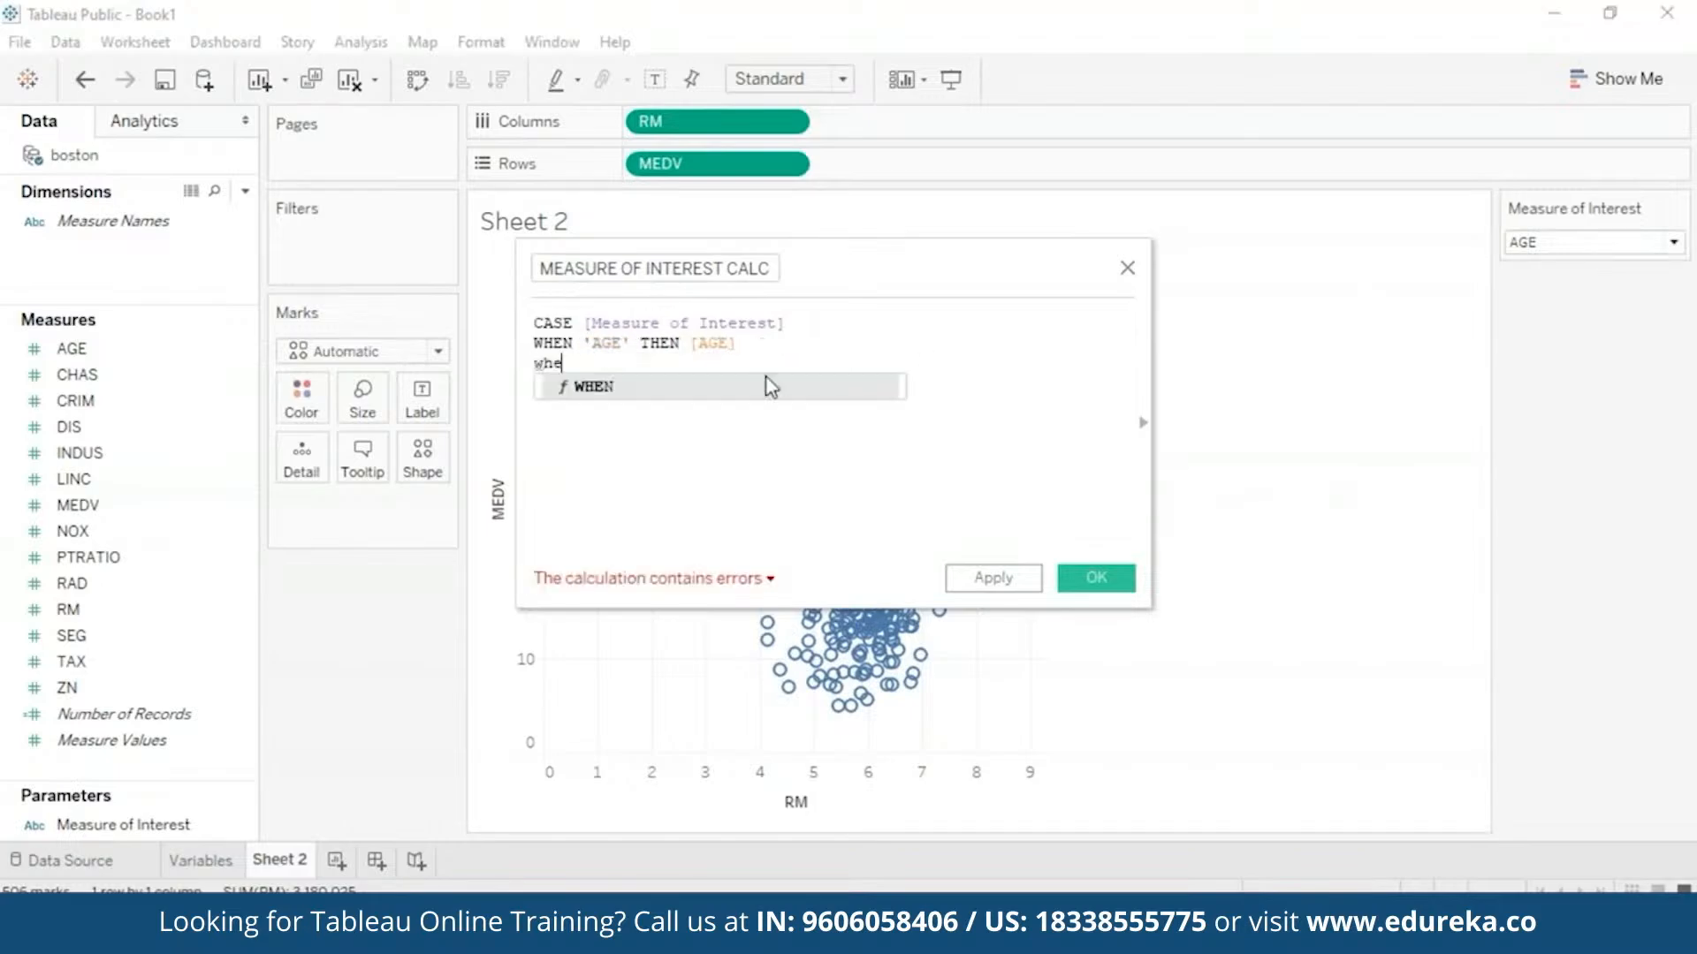
pyautogui.click(690, 344)
pyautogui.press('BackSpace')
pyautogui.press('Return')
pyautogui.write('END')
pyautogui.click(761, 366)
pyautogui.press('Return')
pyautogui.write("WHEN 'RM' THEN[RM]")
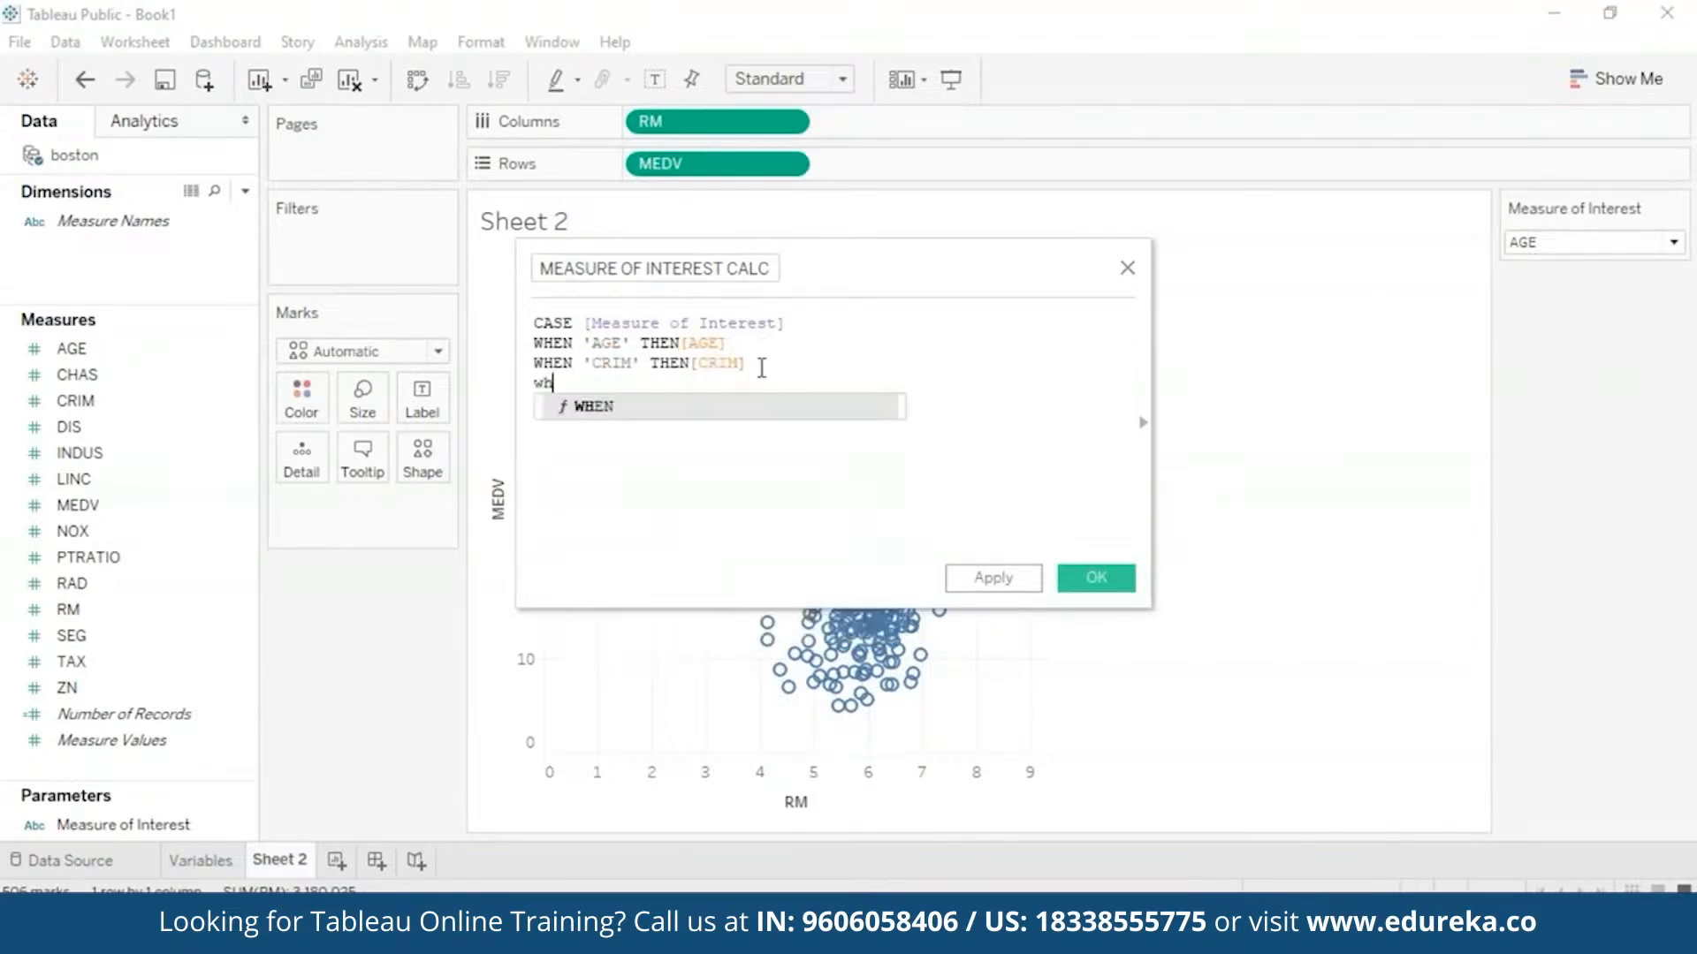
# - Add the TAX, NOX, PTRATIO and RAD branches and apply the calculation
pyautogui.press('Return')
pyautogui.click(1672, 243)
pyautogui.click(613, 383)
pyautogui.press('BackSpace')
pyautogui.press('BackSpace')
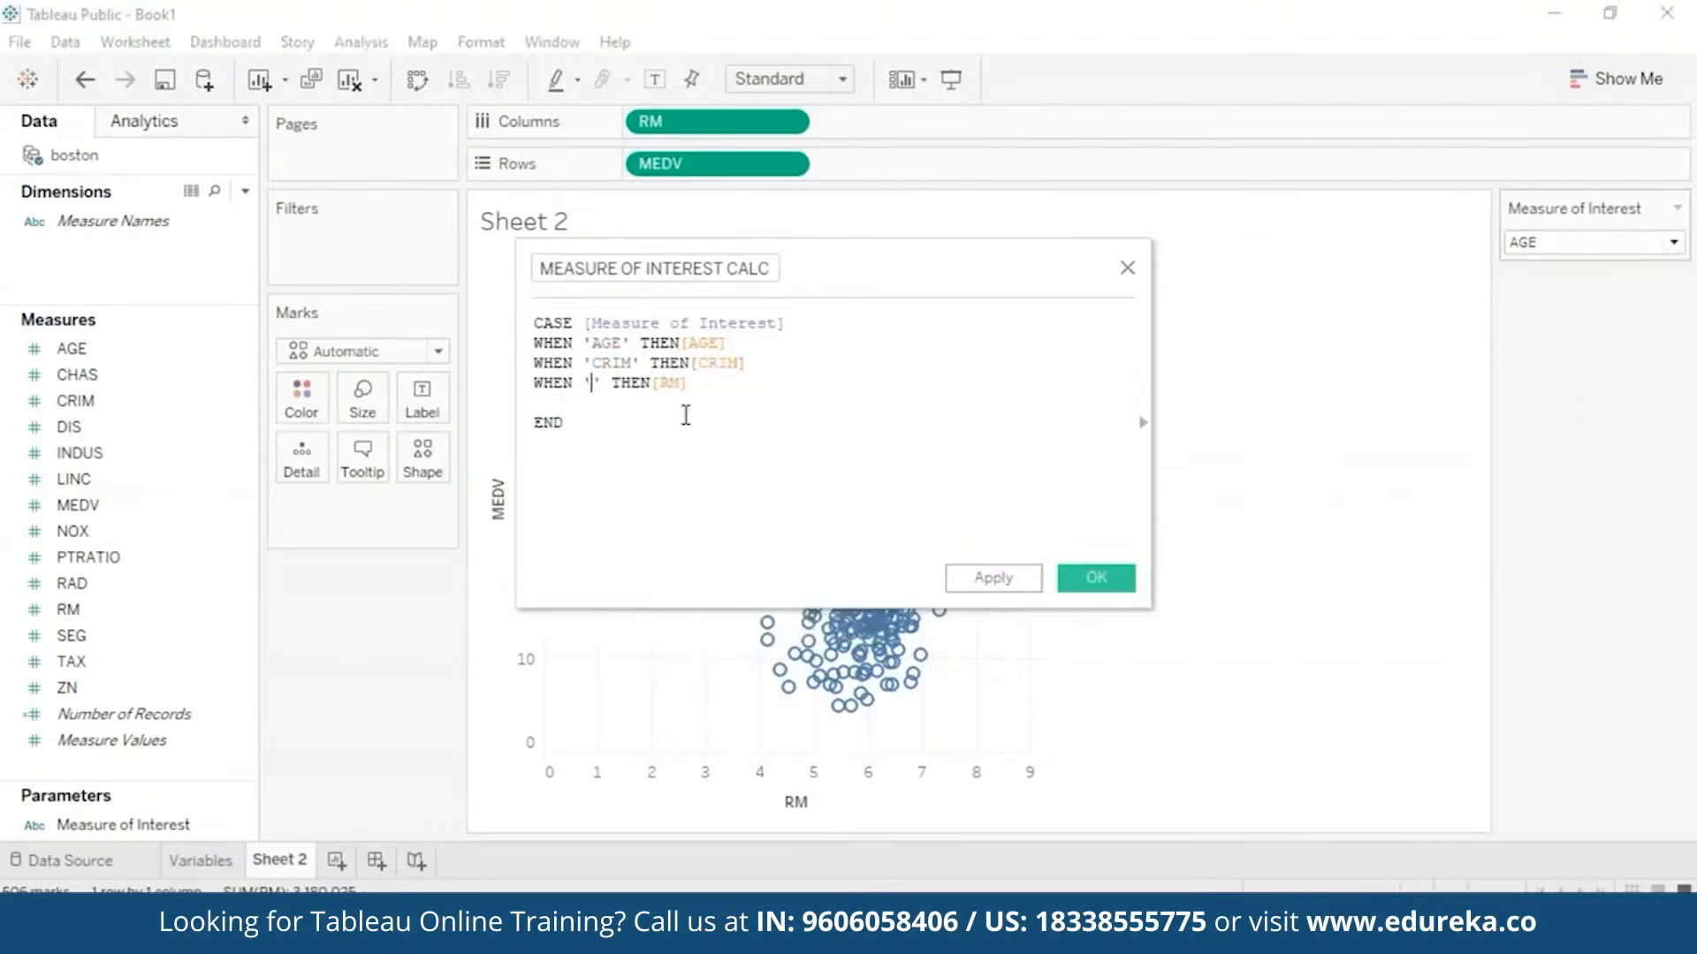
pyautogui.write('TAX')
pyautogui.doubleClick(704, 384)
pyautogui.write('TAX')
pyautogui.click(758, 377)
pyautogui.press('Return')
pyautogui.write("WHEN 'NOX' THEN[NO")
pyautogui.press('Return')
pyautogui.press('Return')
pyautogui.write("WHEN 'PTRATIO'  THEN[PTRATIO]")
pyautogui.press('Return')
pyautogui.write("WHEN 'RAD' THEN [RAD]")
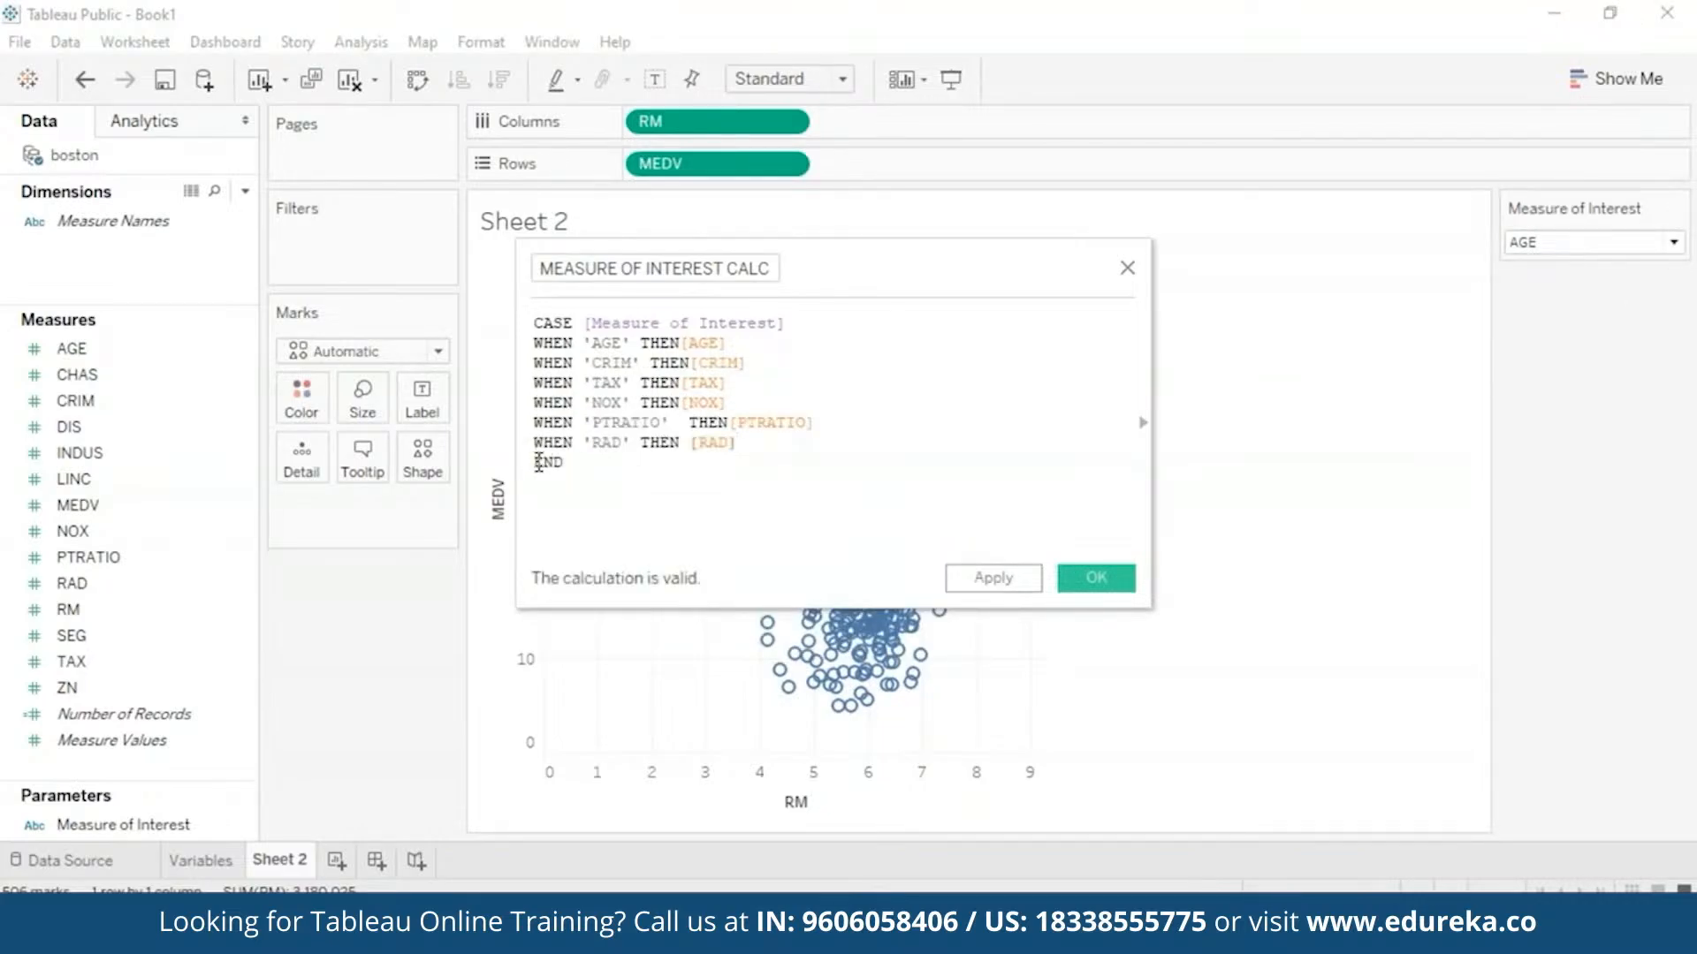
pyautogui.click(990, 578)
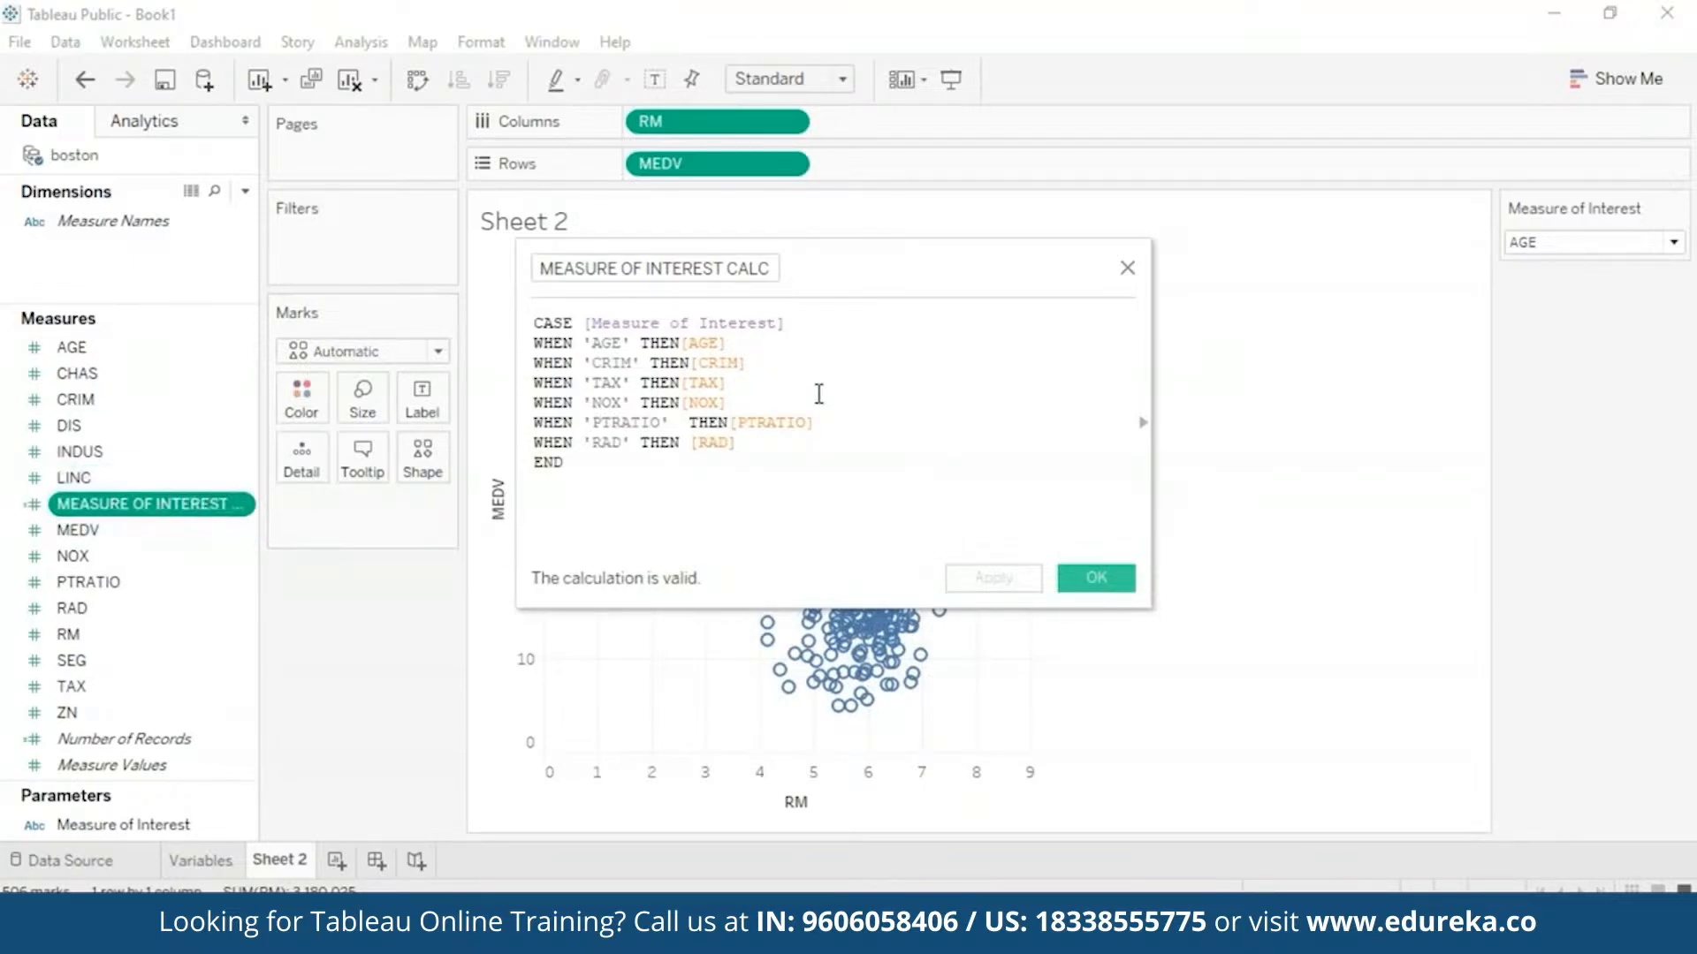
pyautogui.click(1100, 581)
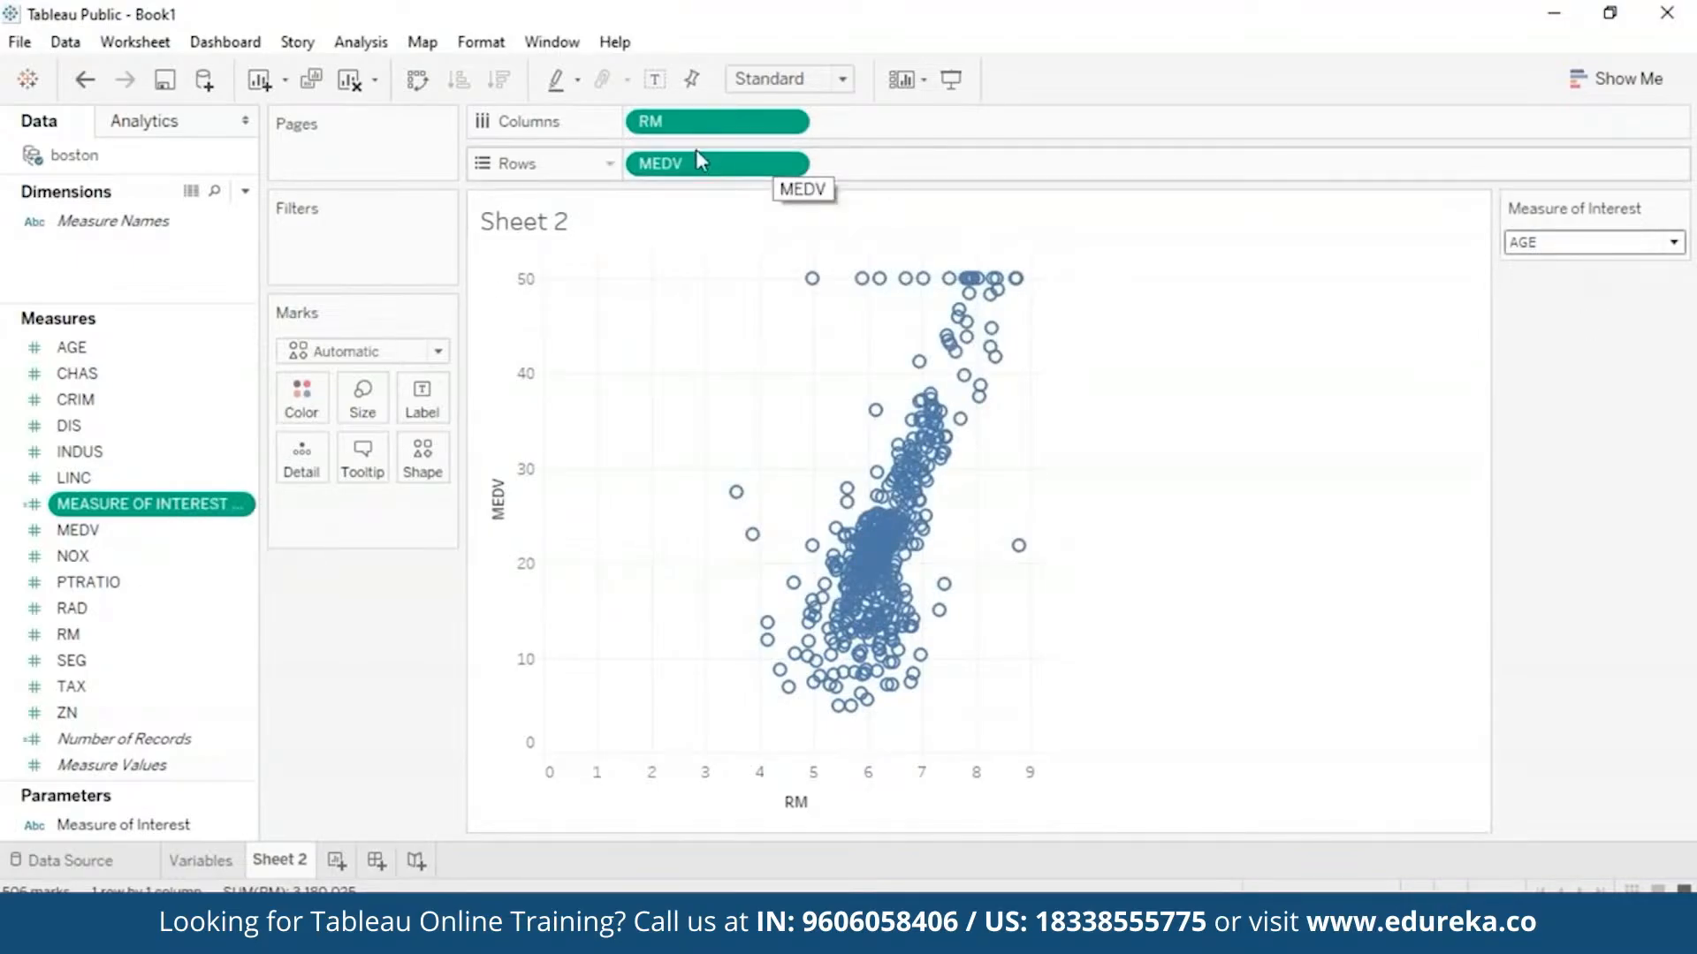
# - Replace RM on Columns with MEASURE OF INTEREST CALC
pyautogui.moveTo(198, 519); pyautogui.dragTo(1008, 121)
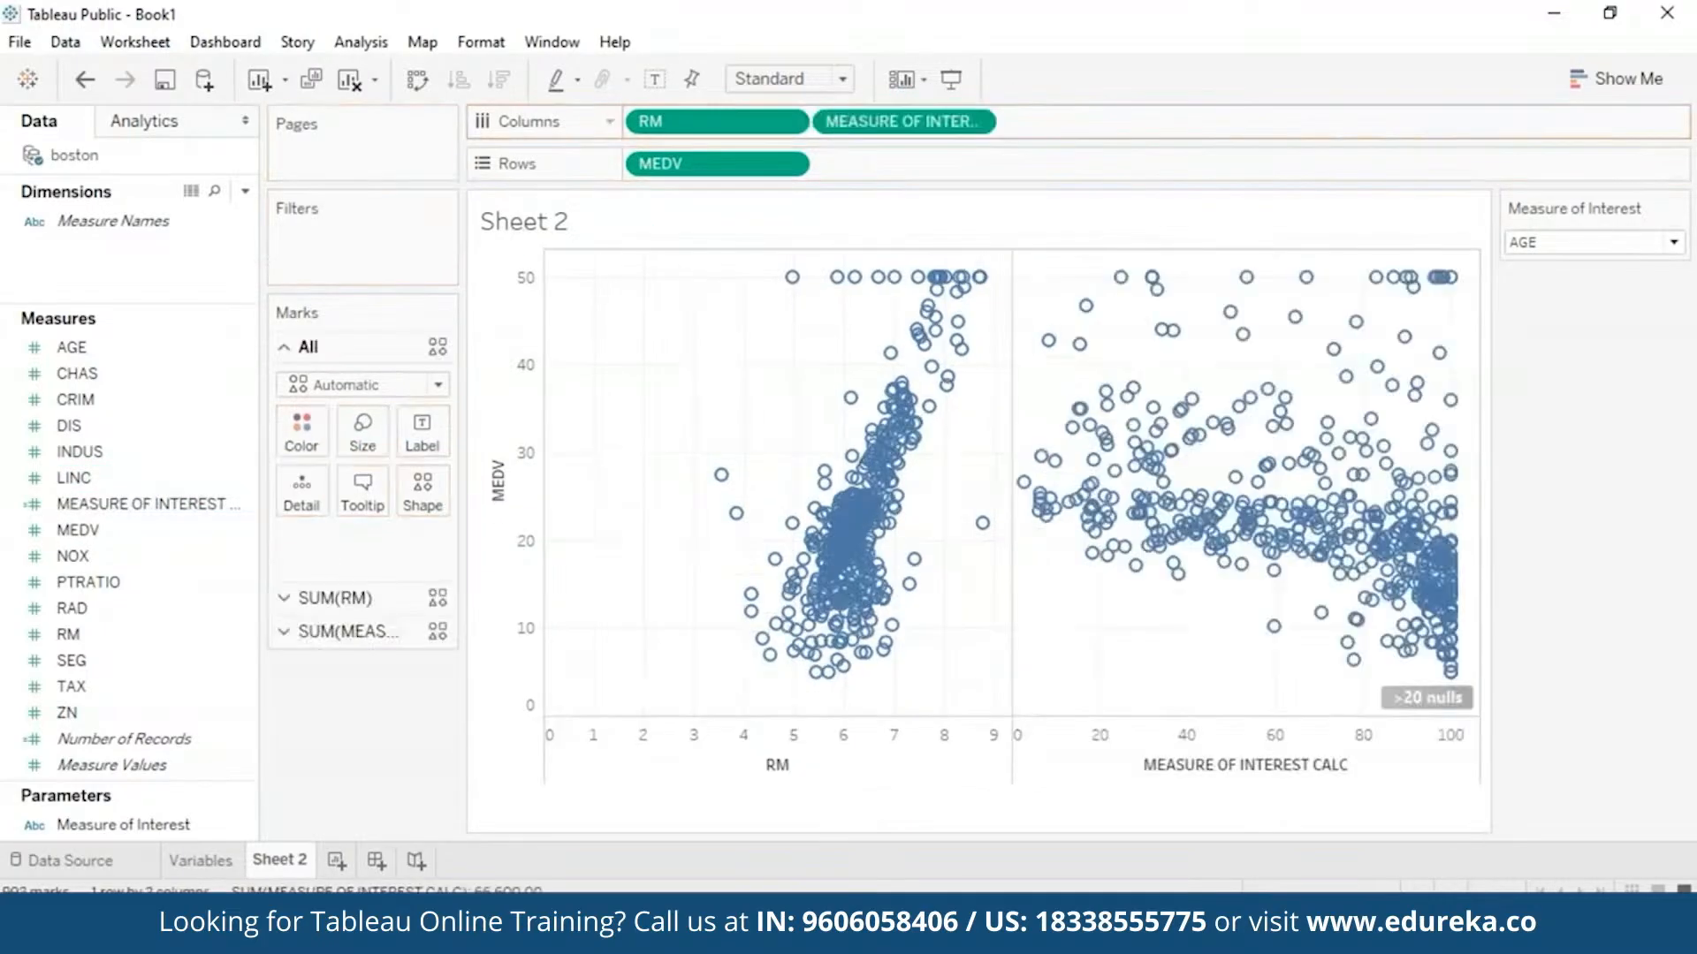
pyautogui.click(793, 122)
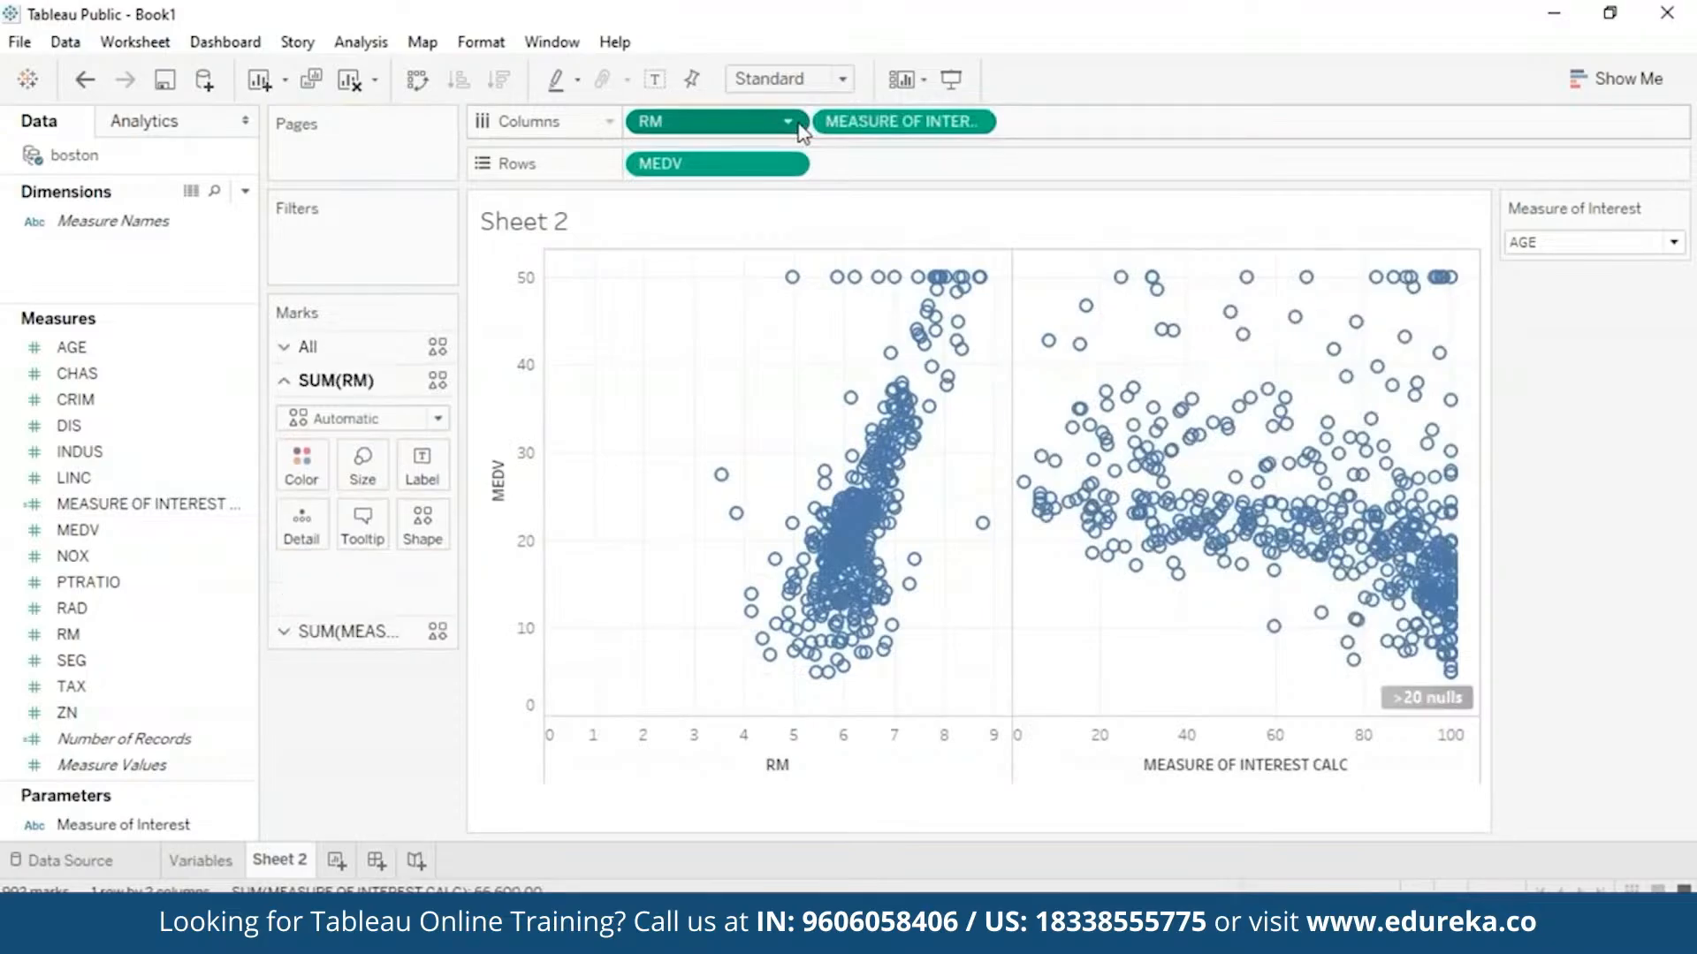
pyautogui.click(741, 626)
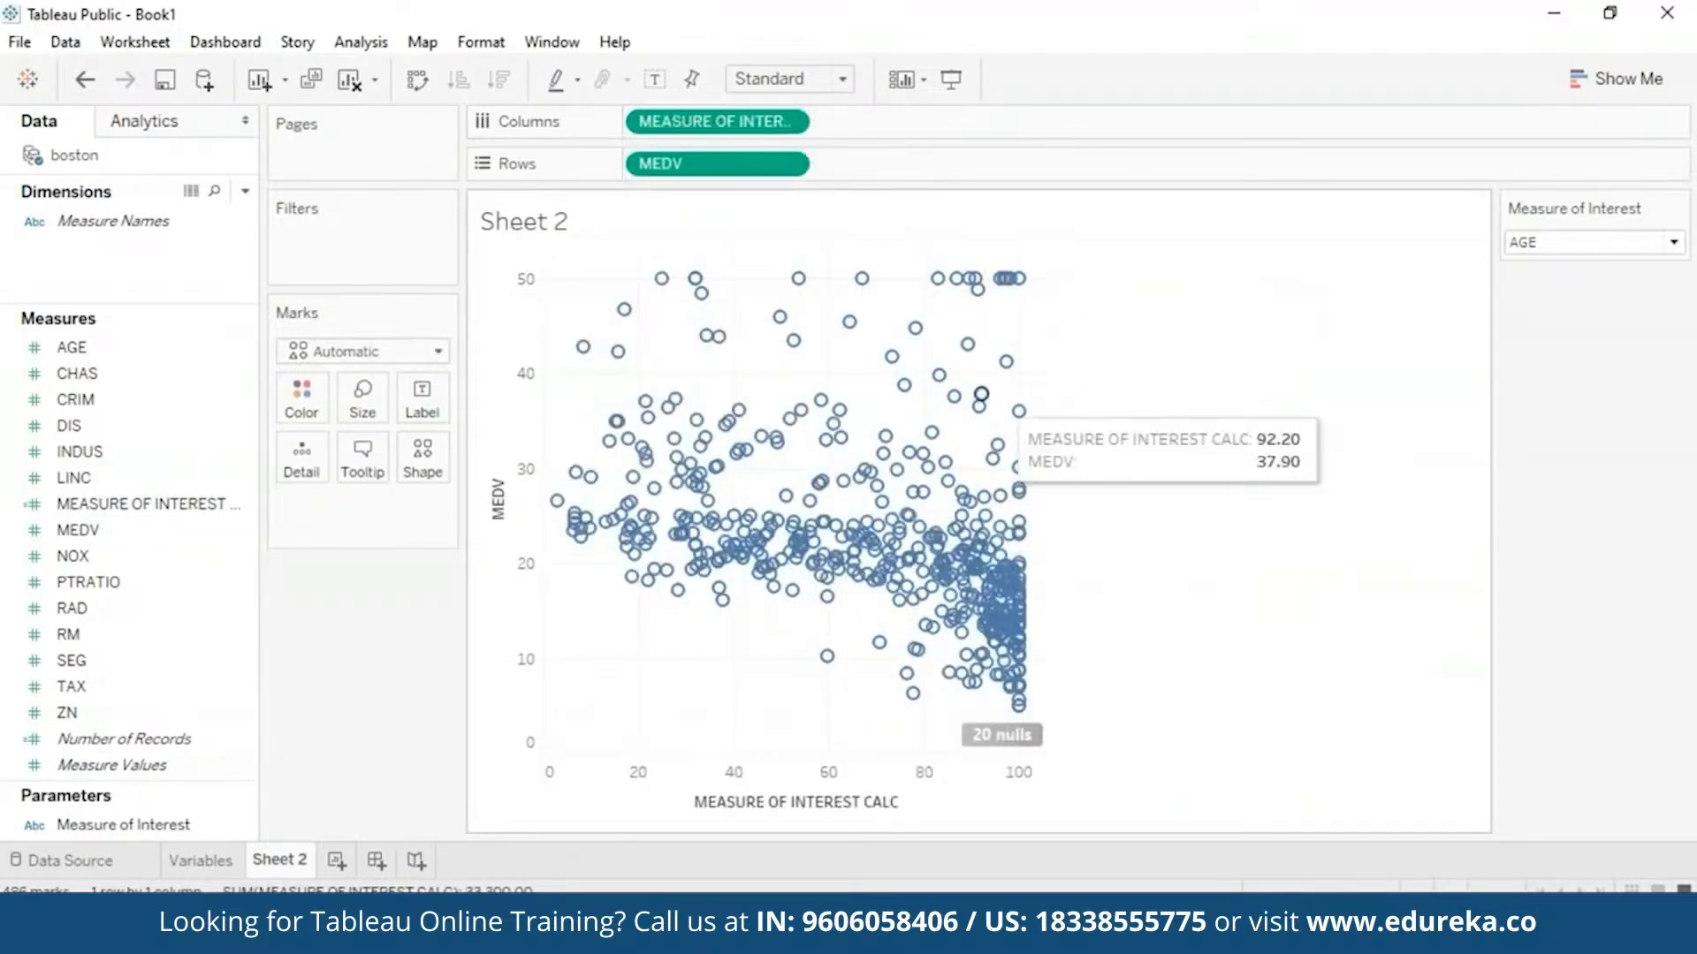
# - Change both MEDV and MEASURE OF INTEREST CALC to Average aggregation
pyautogui.click(787, 163)
pyautogui.moveTo(862, 425)
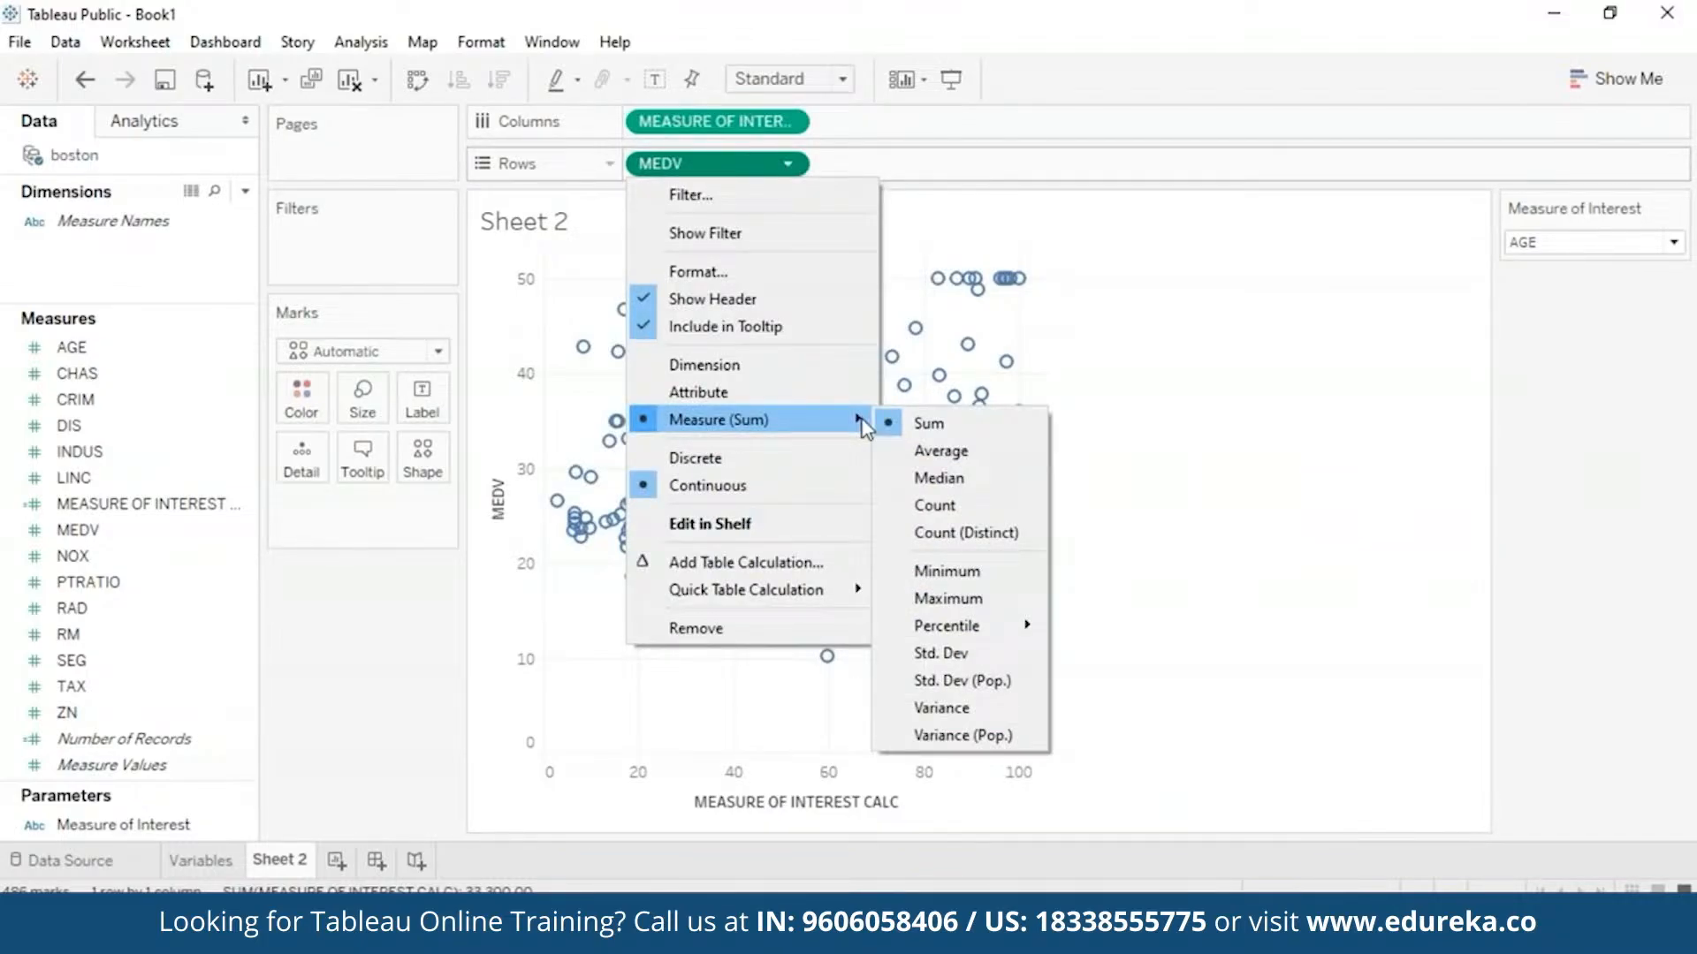
pyautogui.click(982, 458)
pyautogui.click(787, 121)
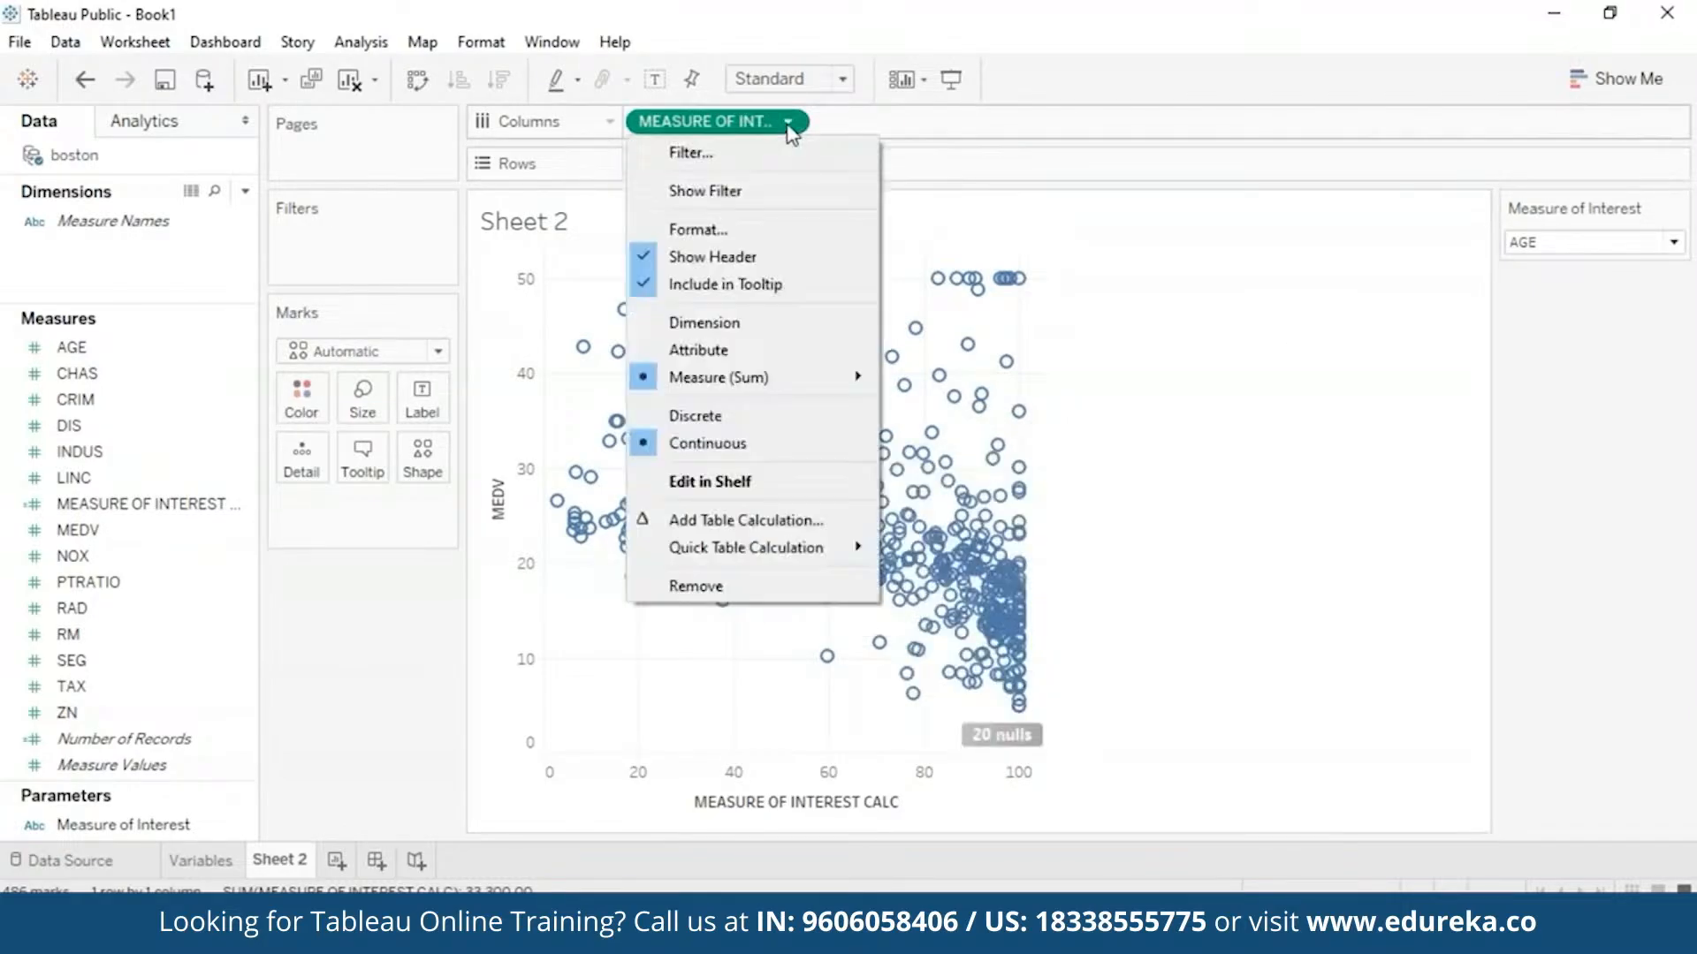
pyautogui.moveTo(835, 389)
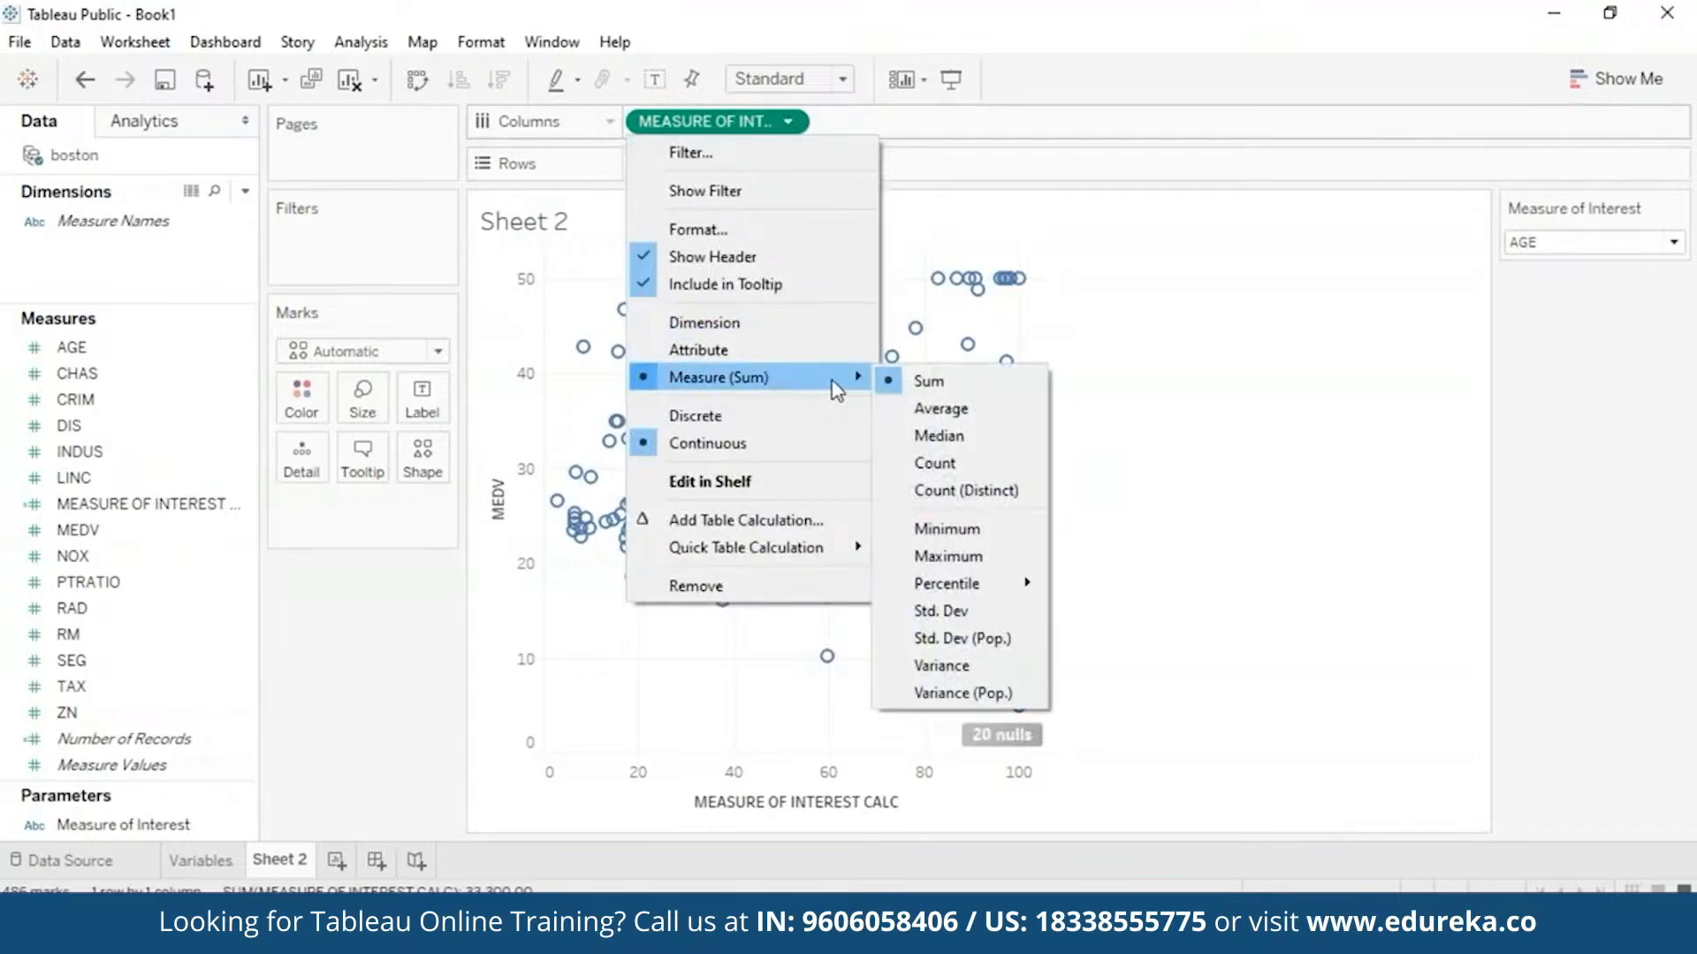
pyautogui.click(940, 410)
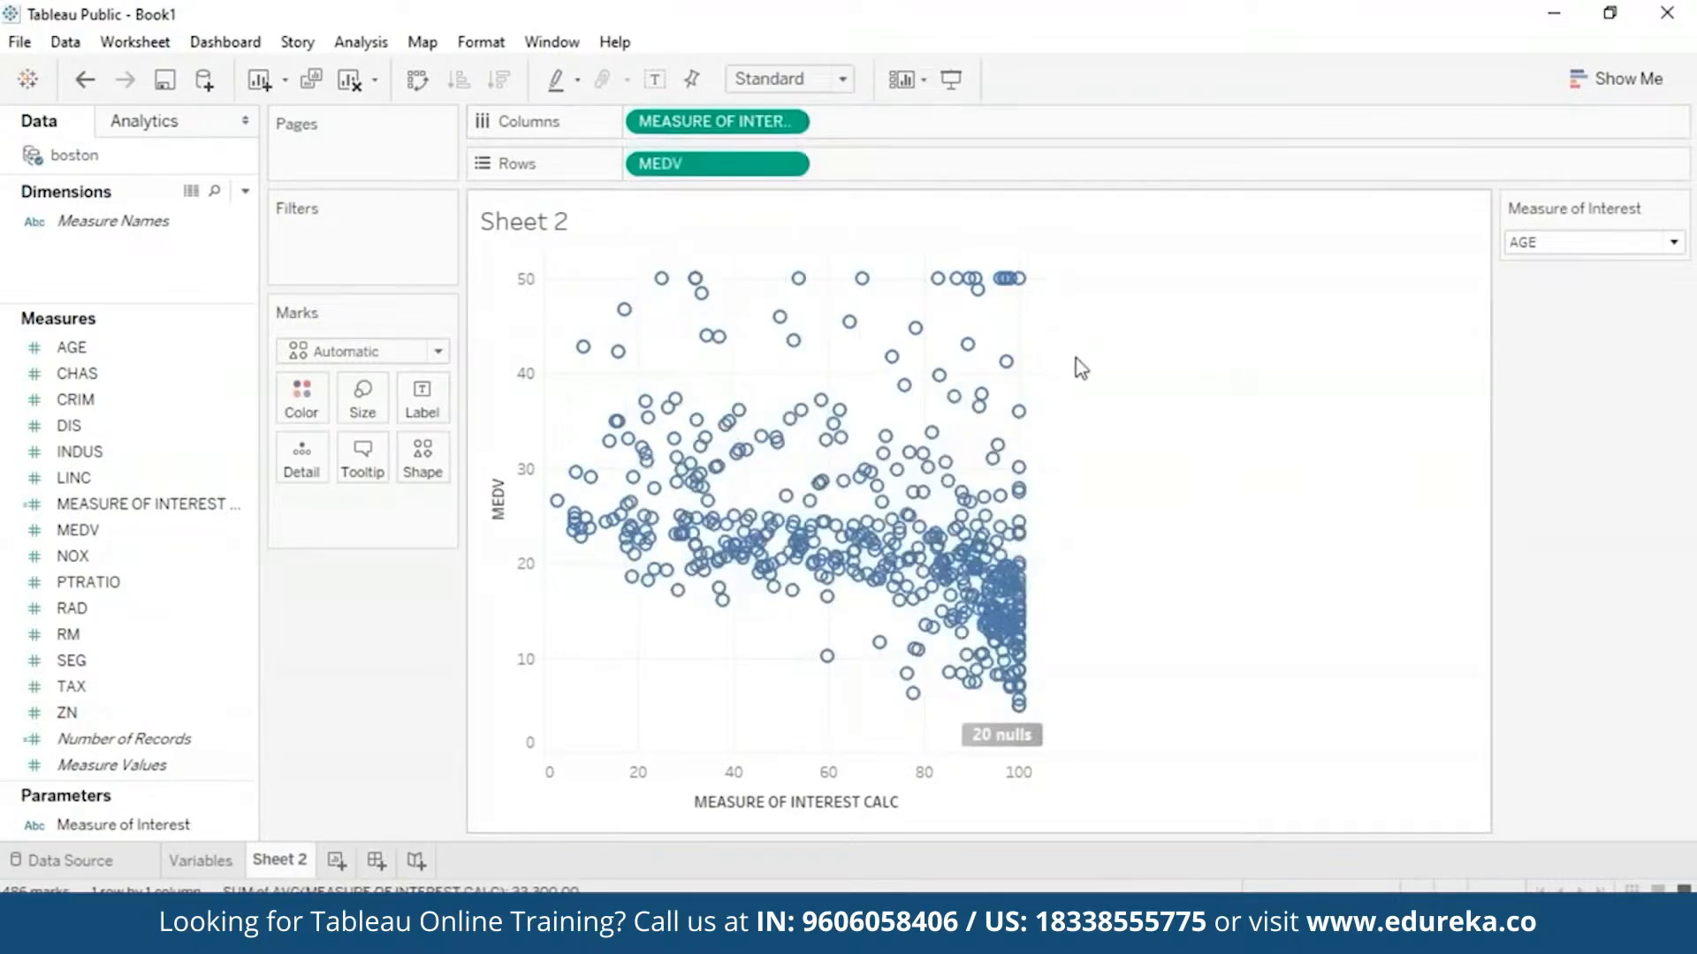
pyautogui.click(1673, 242)
# - Cycle the Measure of Interest through TAX, CRIM and RAD, ending on PTRATIO
pyautogui.click(1588, 310)
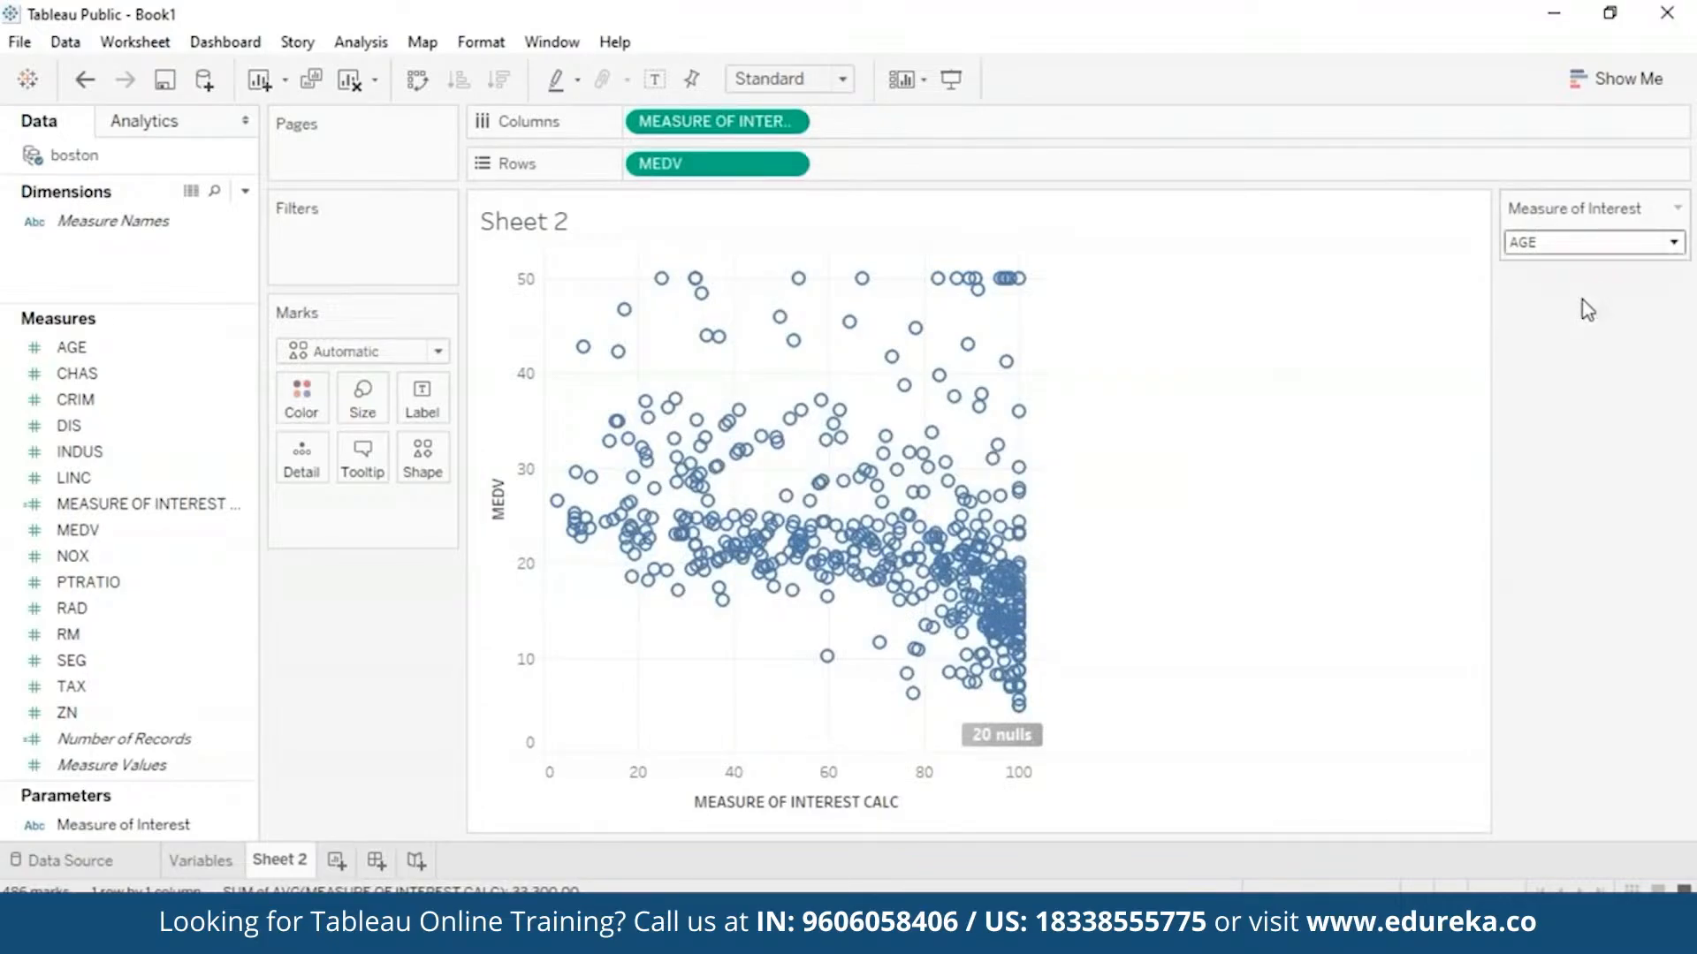
pyautogui.click(1673, 243)
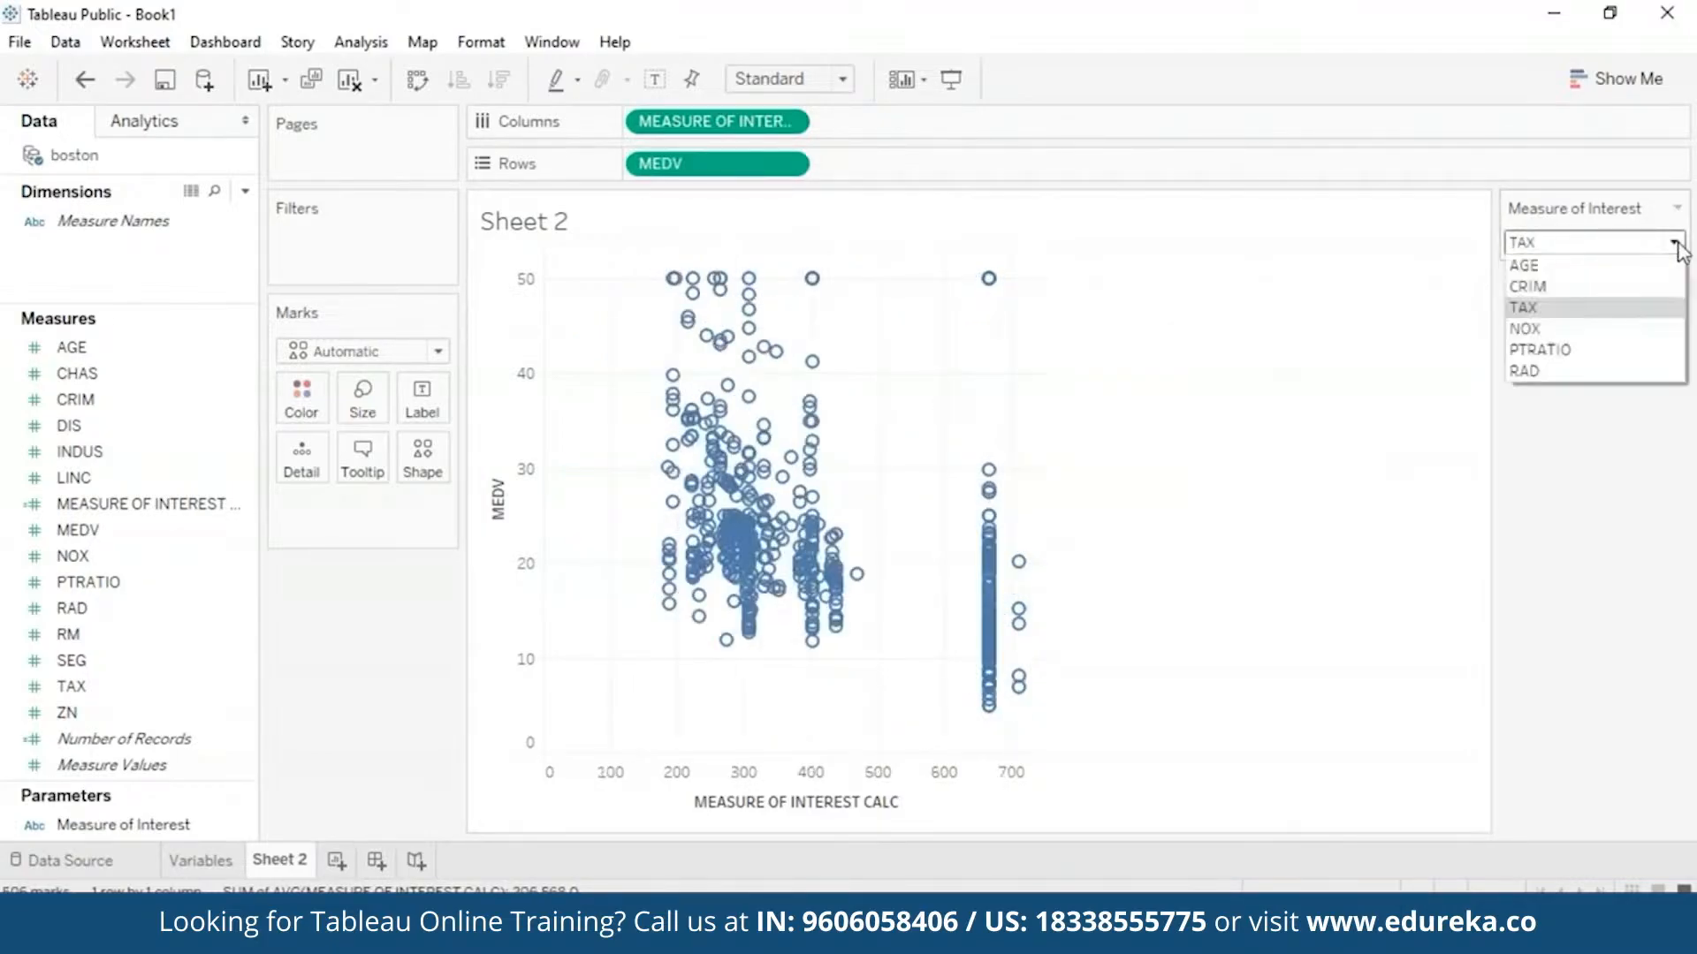
pyautogui.click(1528, 287)
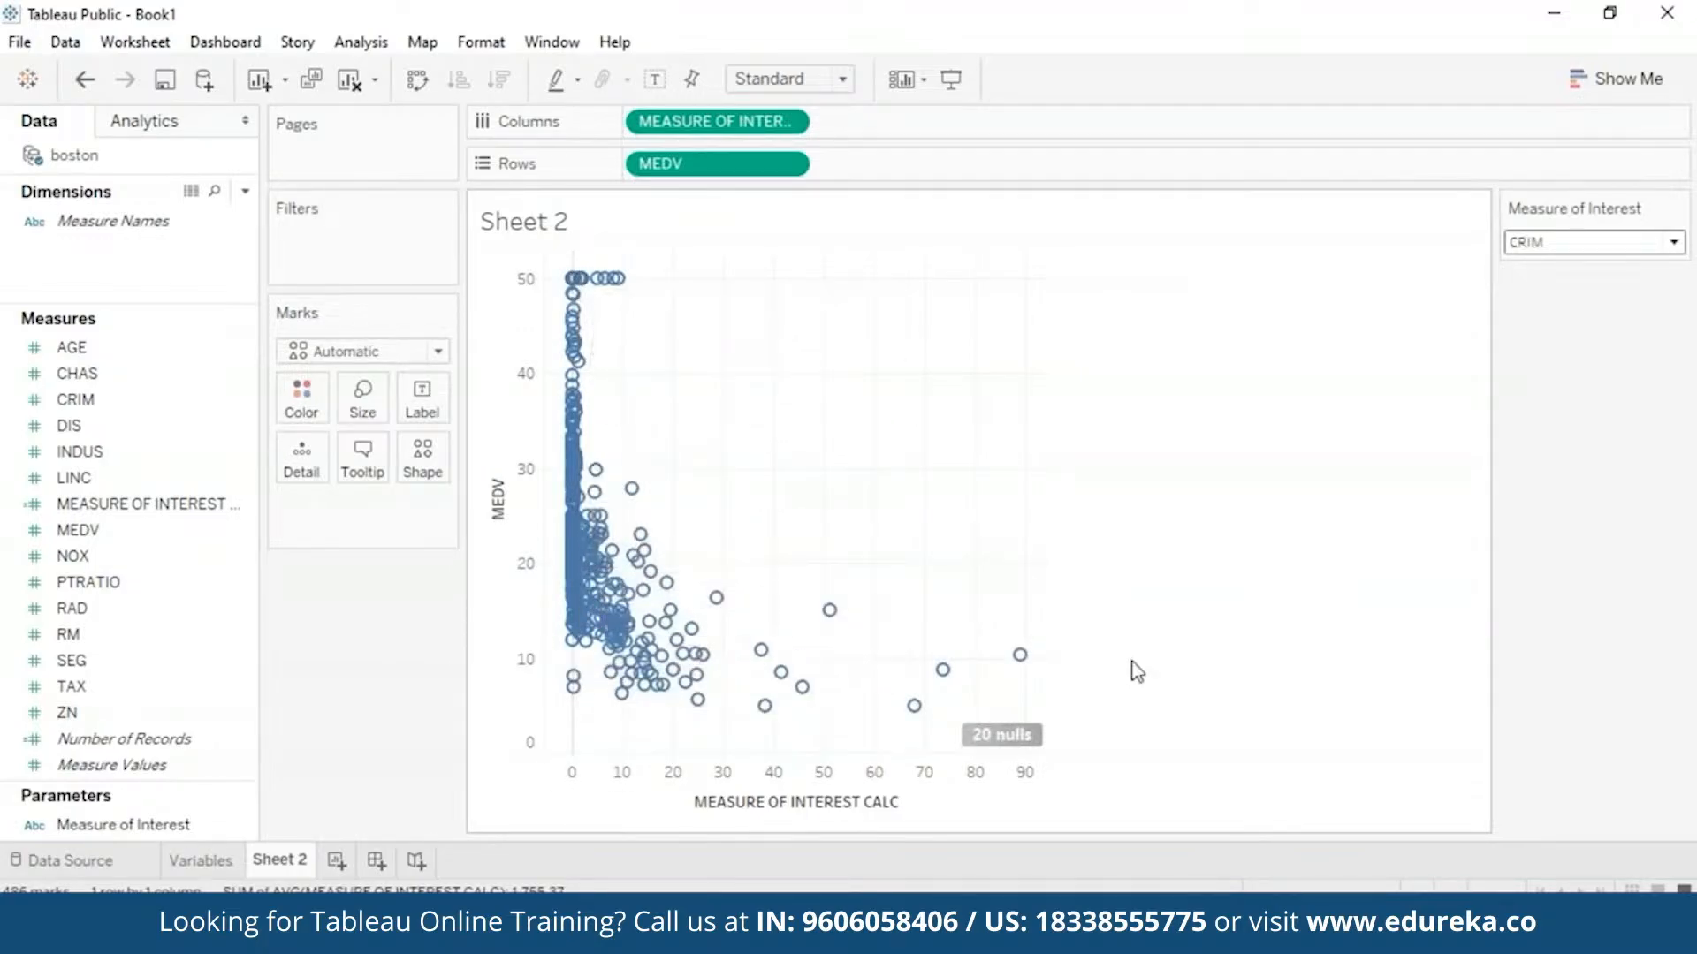
pyautogui.click(1672, 242)
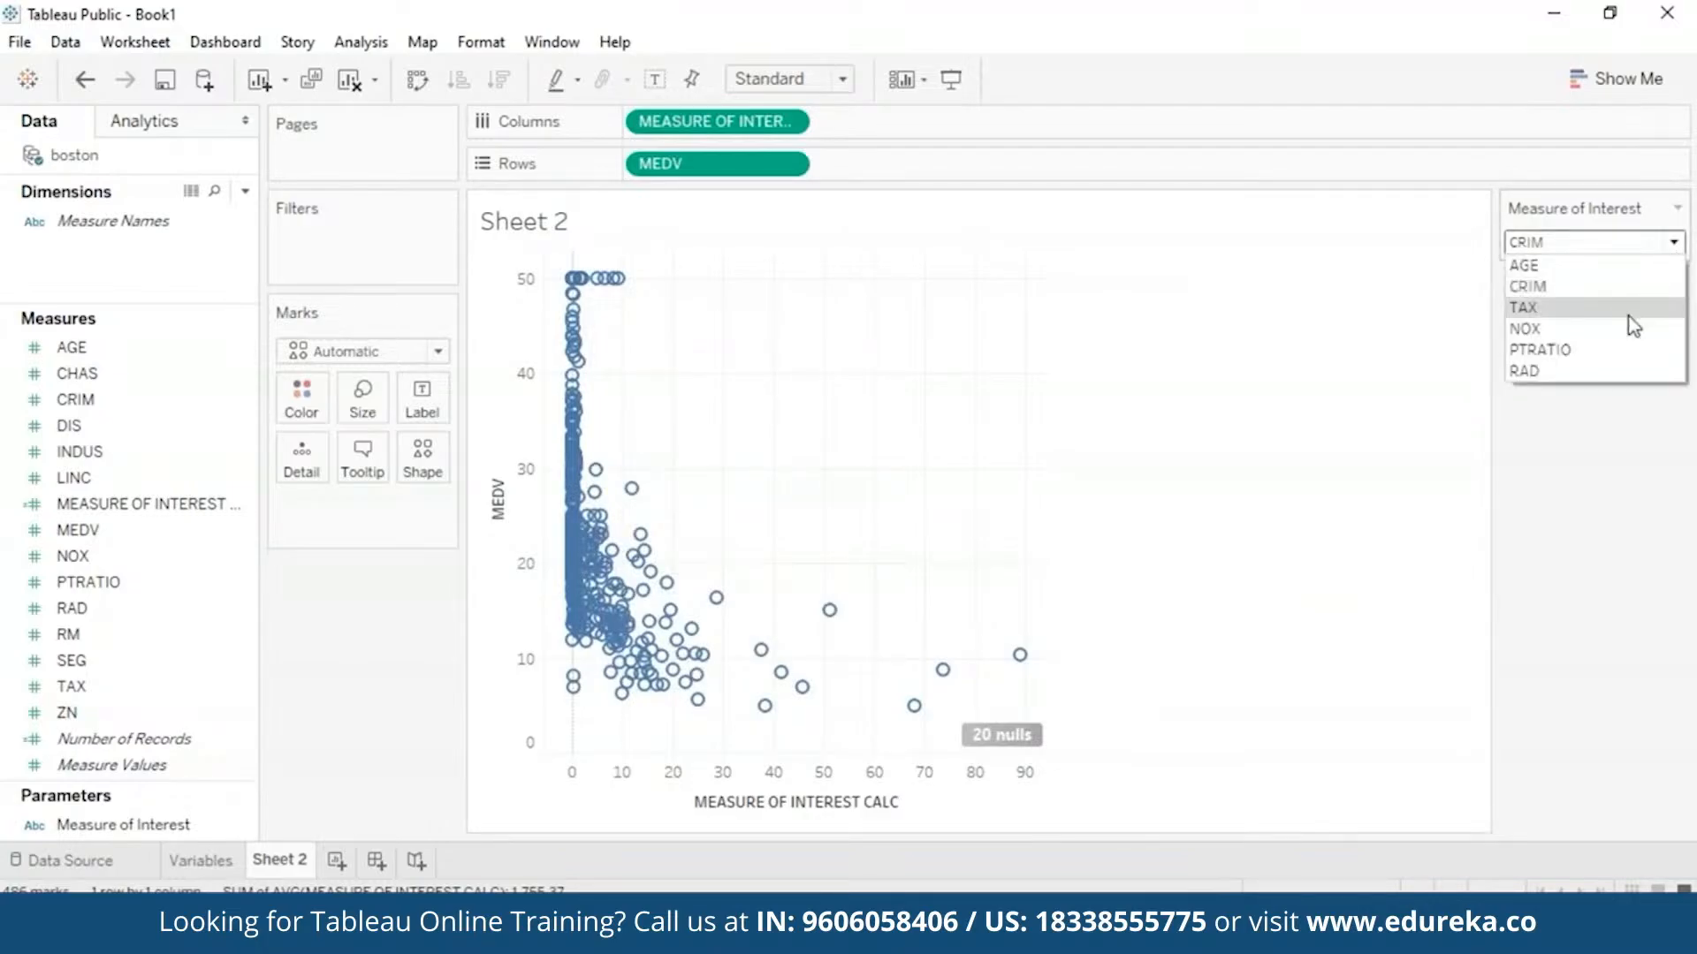
pyautogui.click(1595, 371)
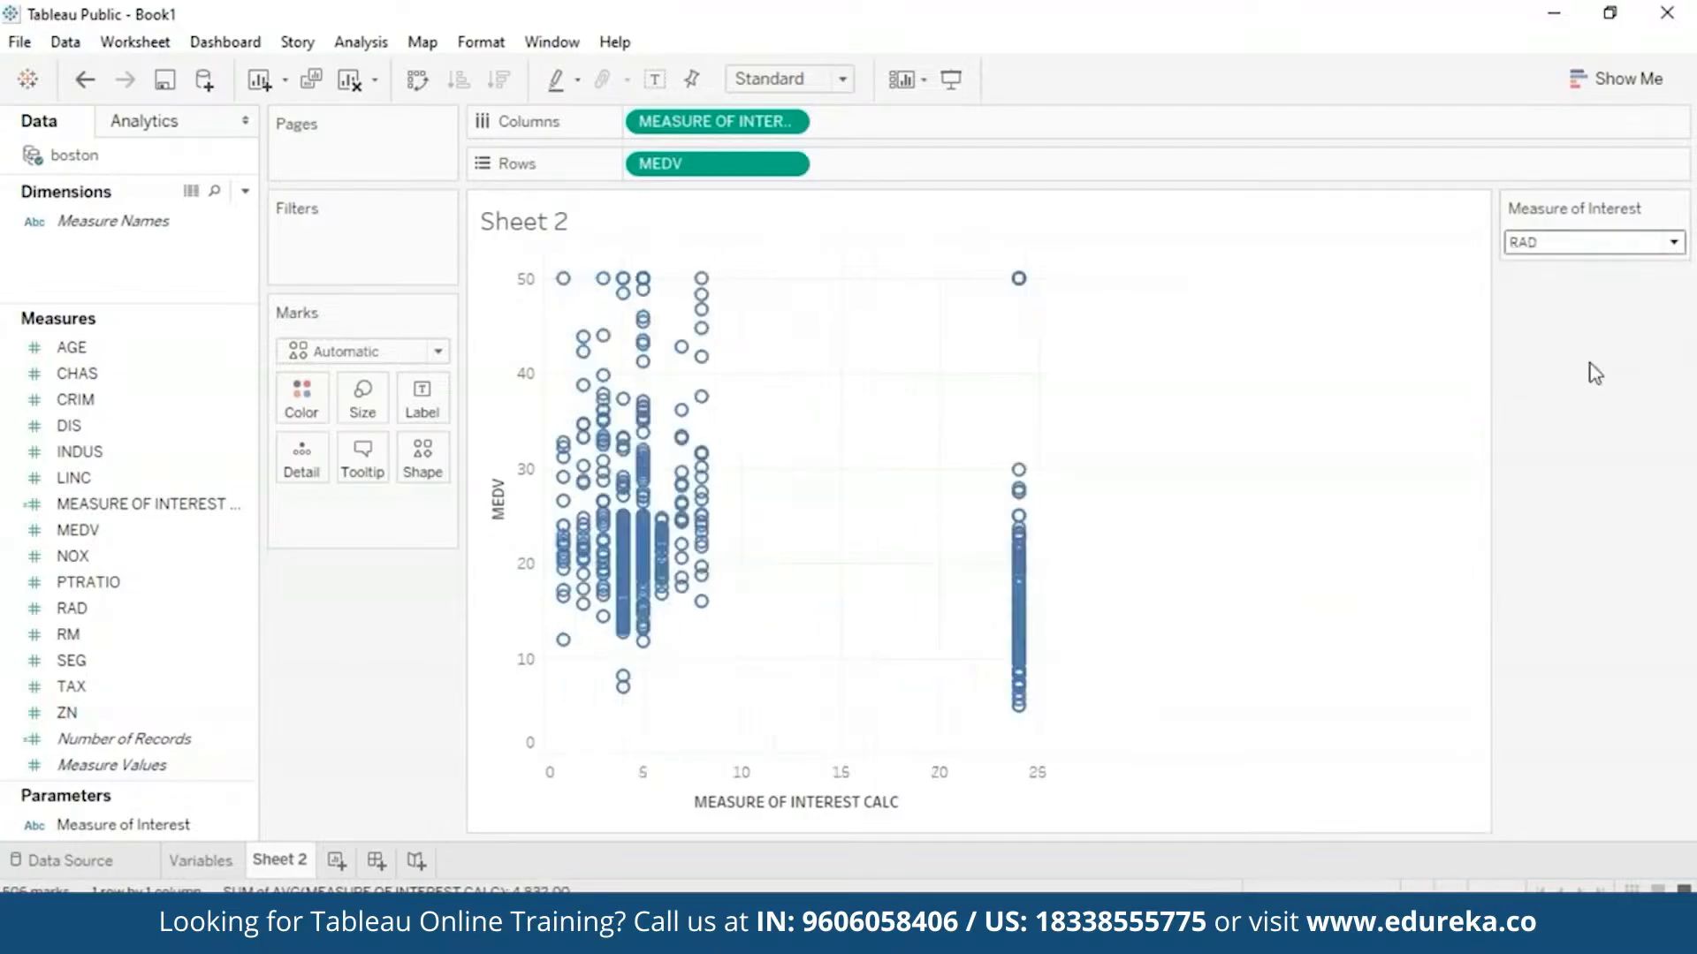
pyautogui.click(1676, 244)
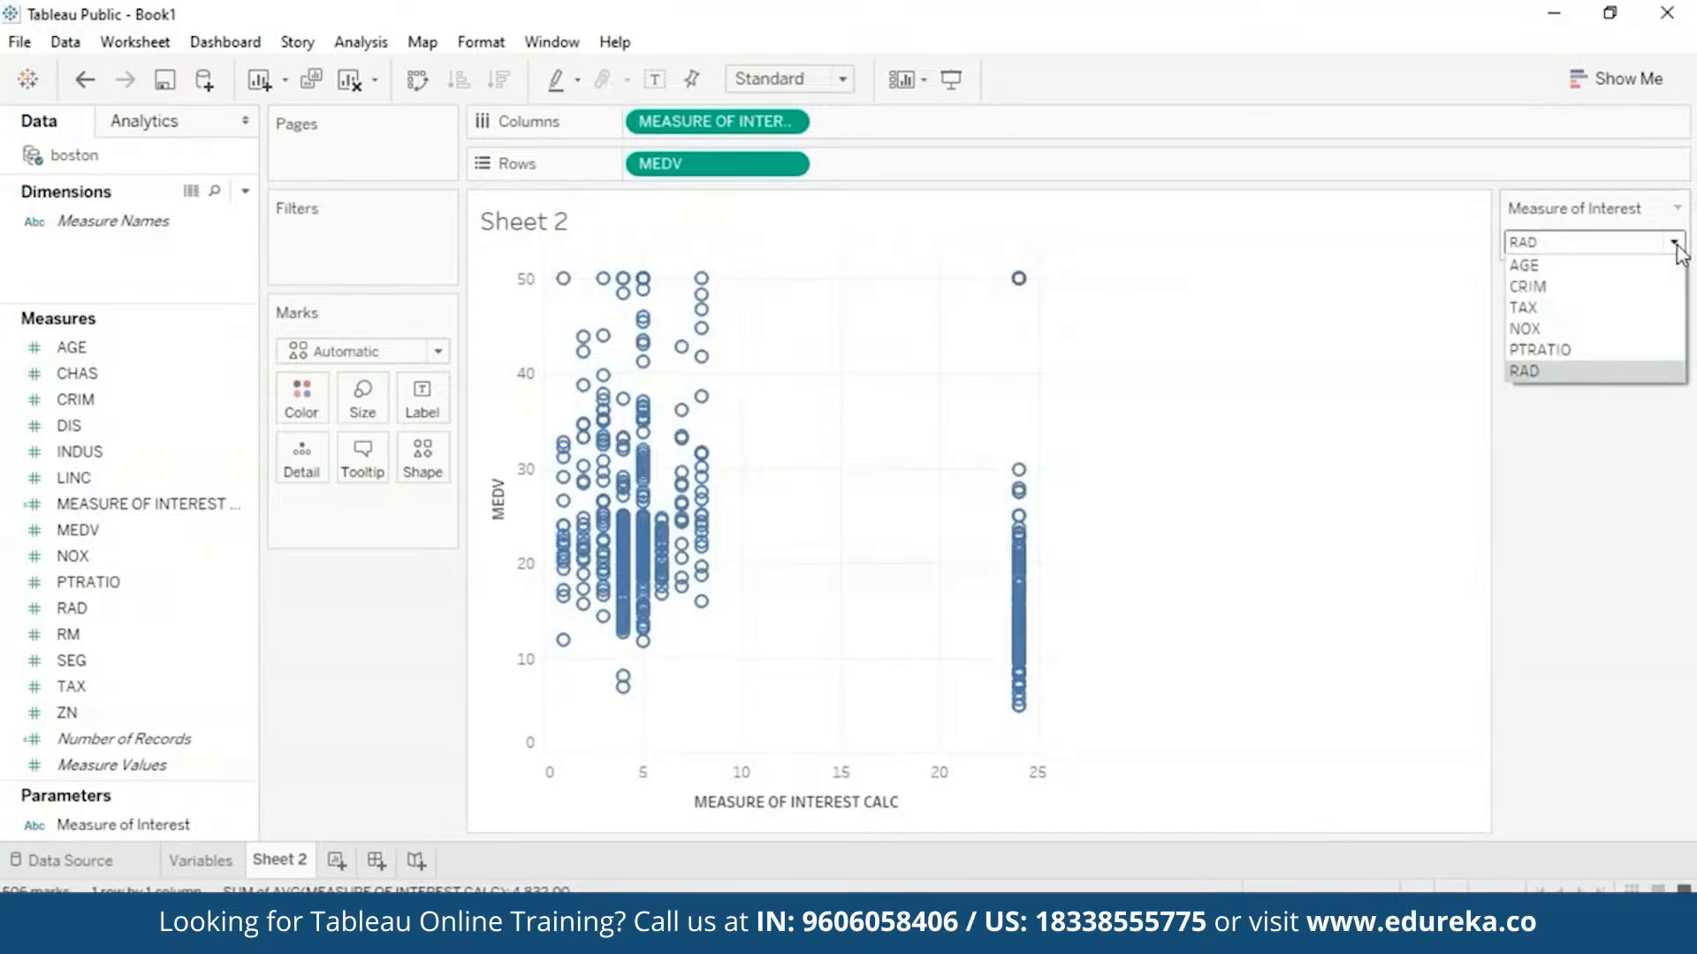
pyautogui.click(1617, 350)
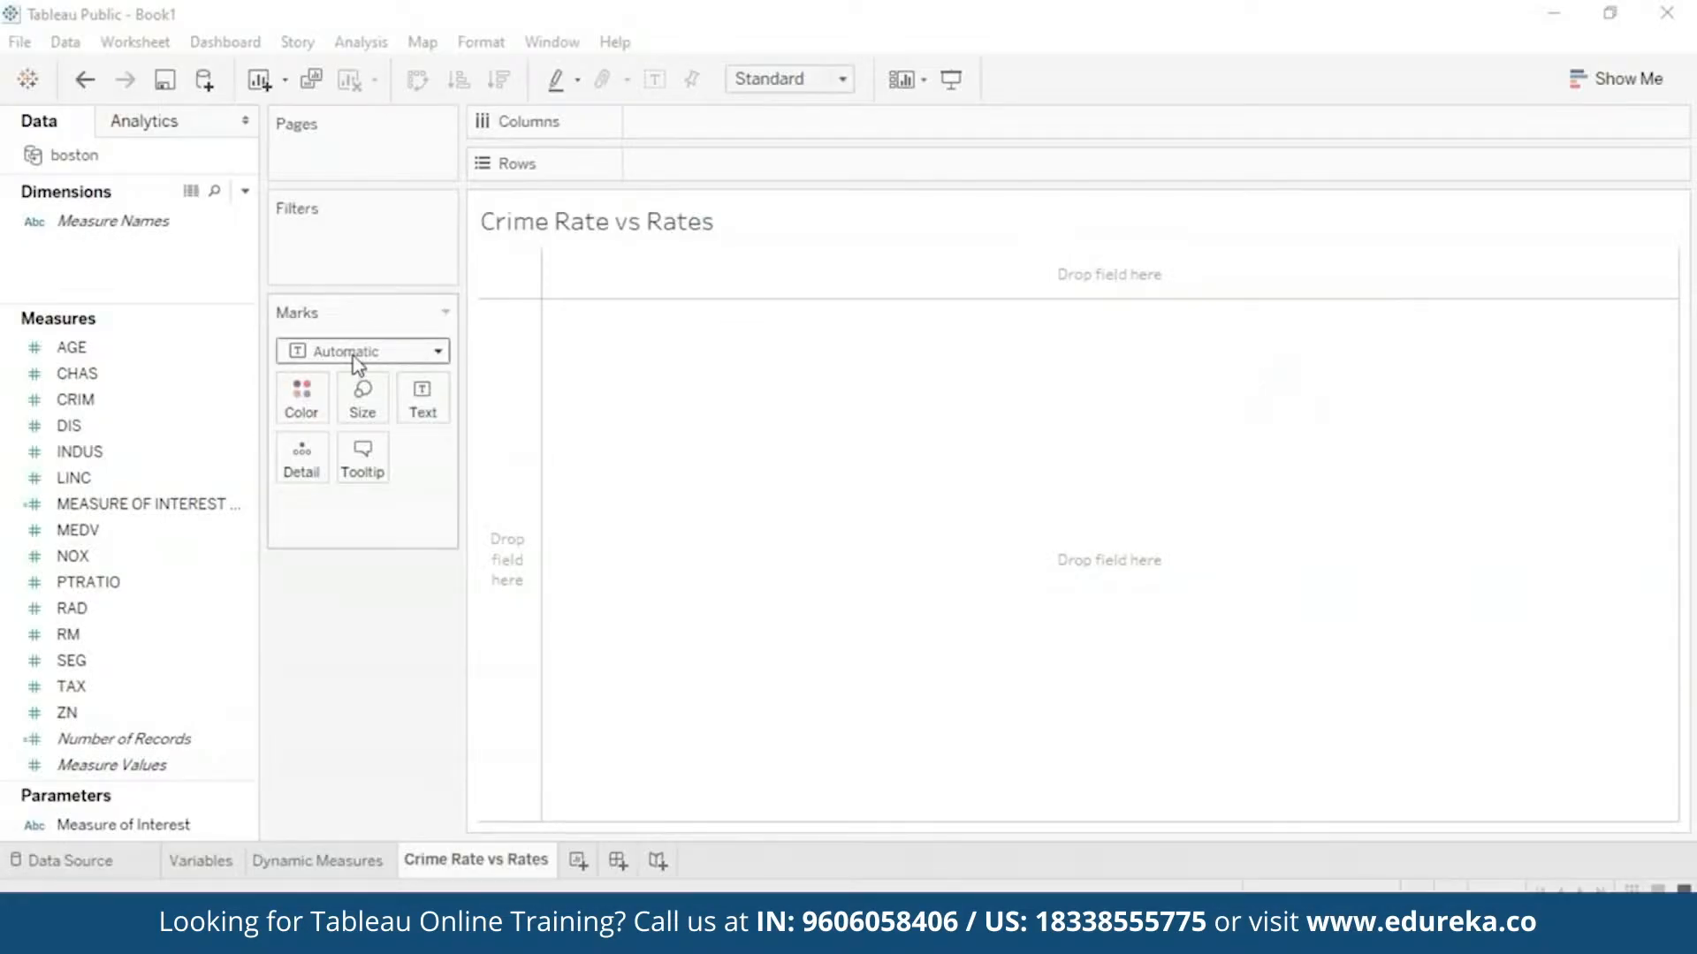
# - Select the CRIM field in the Data pane
pyautogui.click(136, 409)
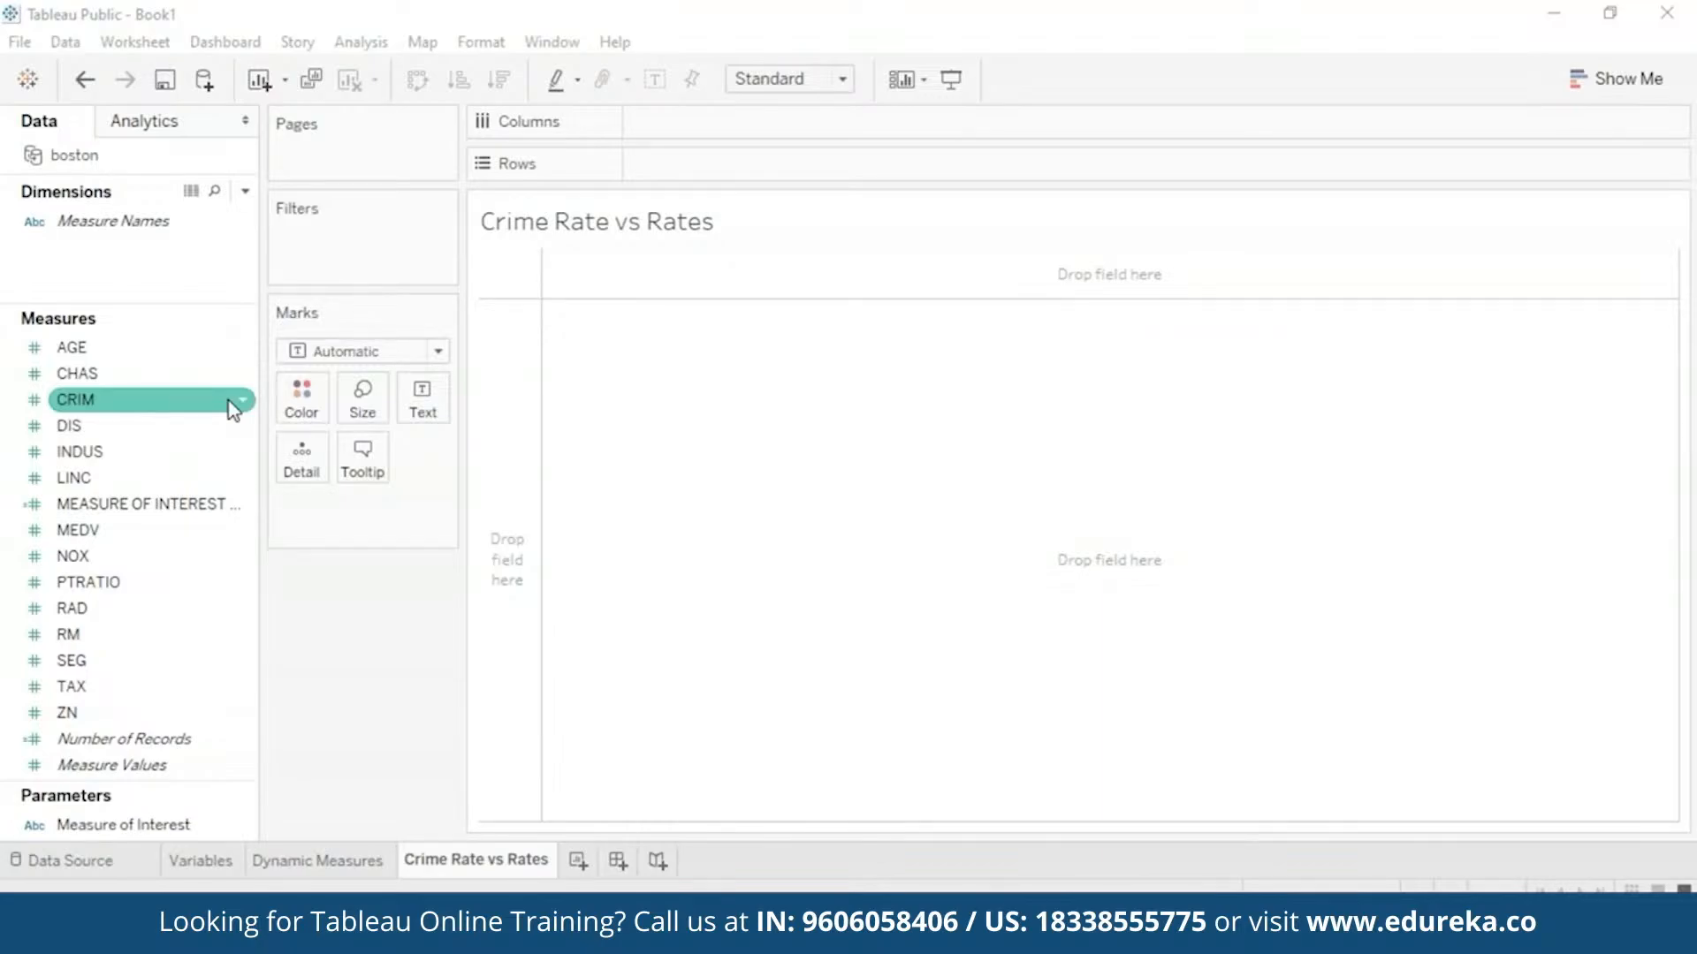
# - Create a CRIM (bin) dimension from CRIM with bin size 3 instead of 3.3
pyautogui.rightClick(230, 406)
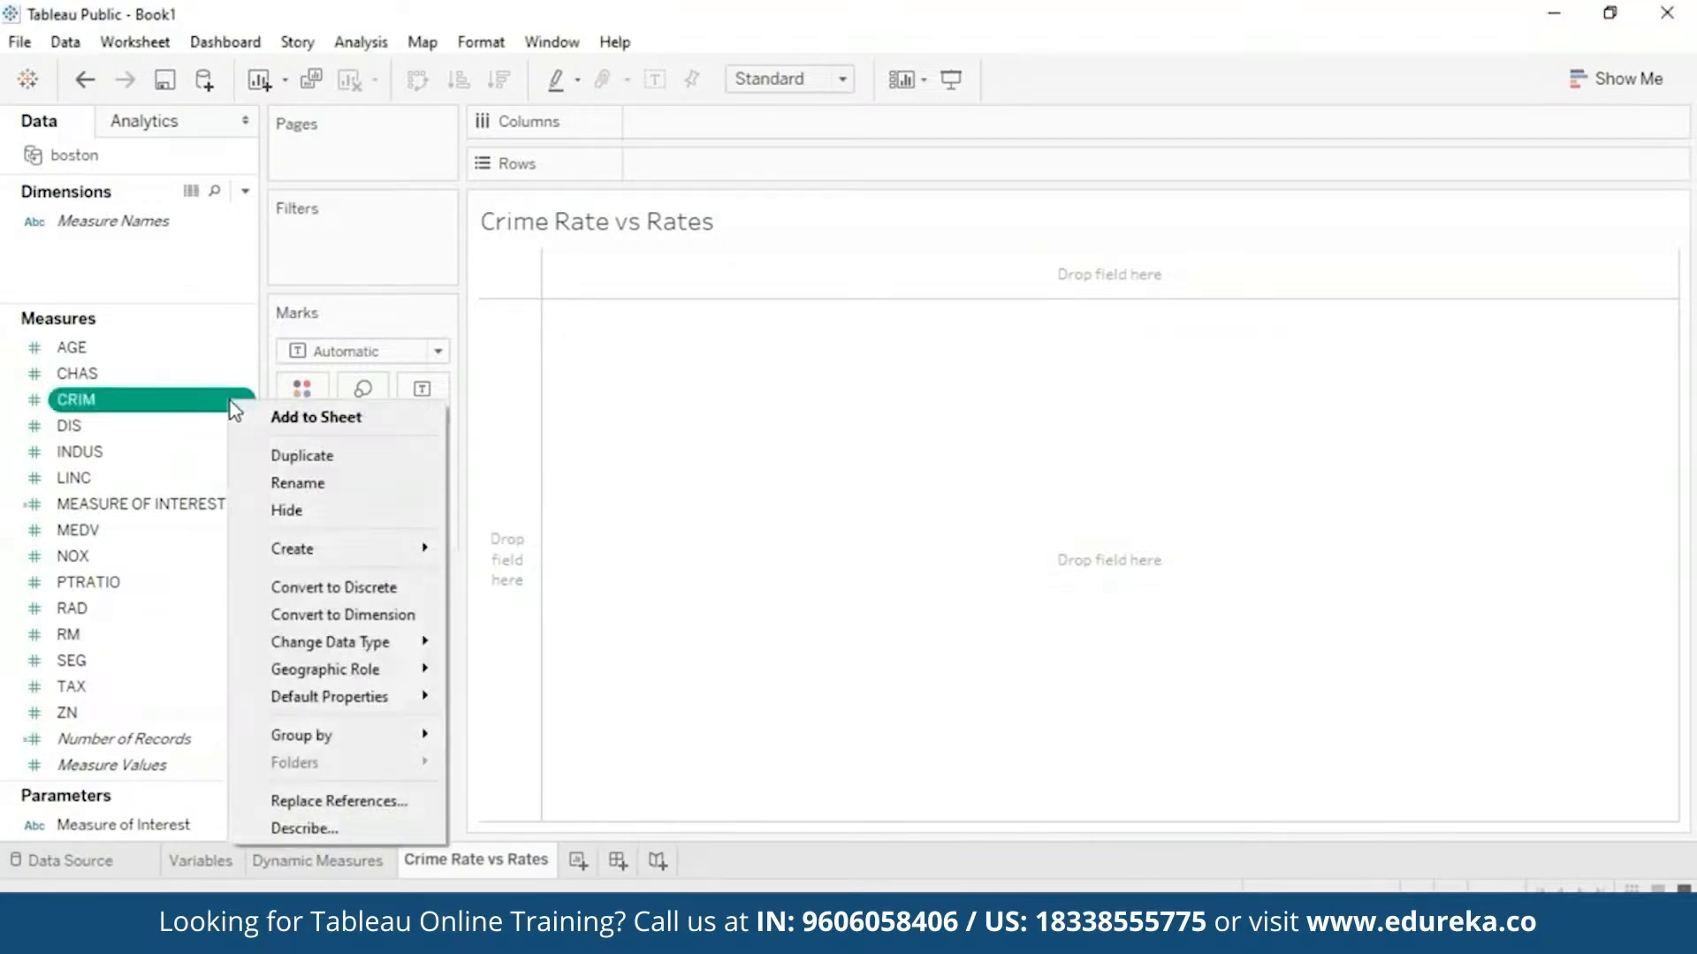
pyautogui.moveTo(375, 563)
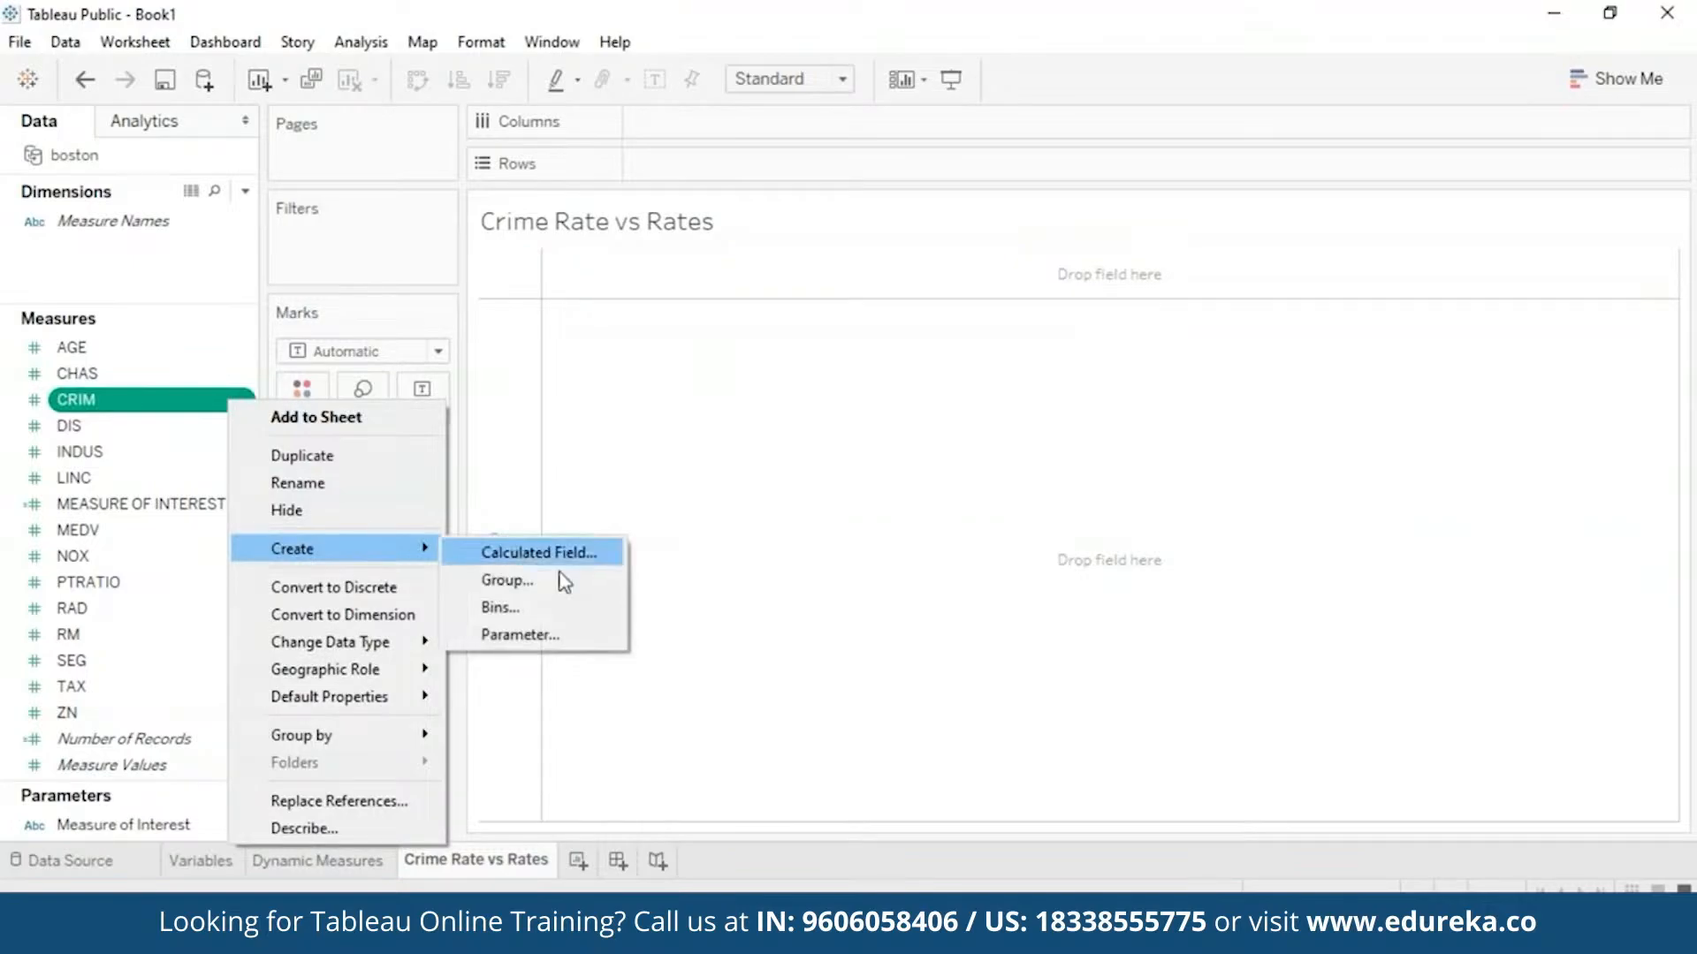
pyautogui.click(580, 610)
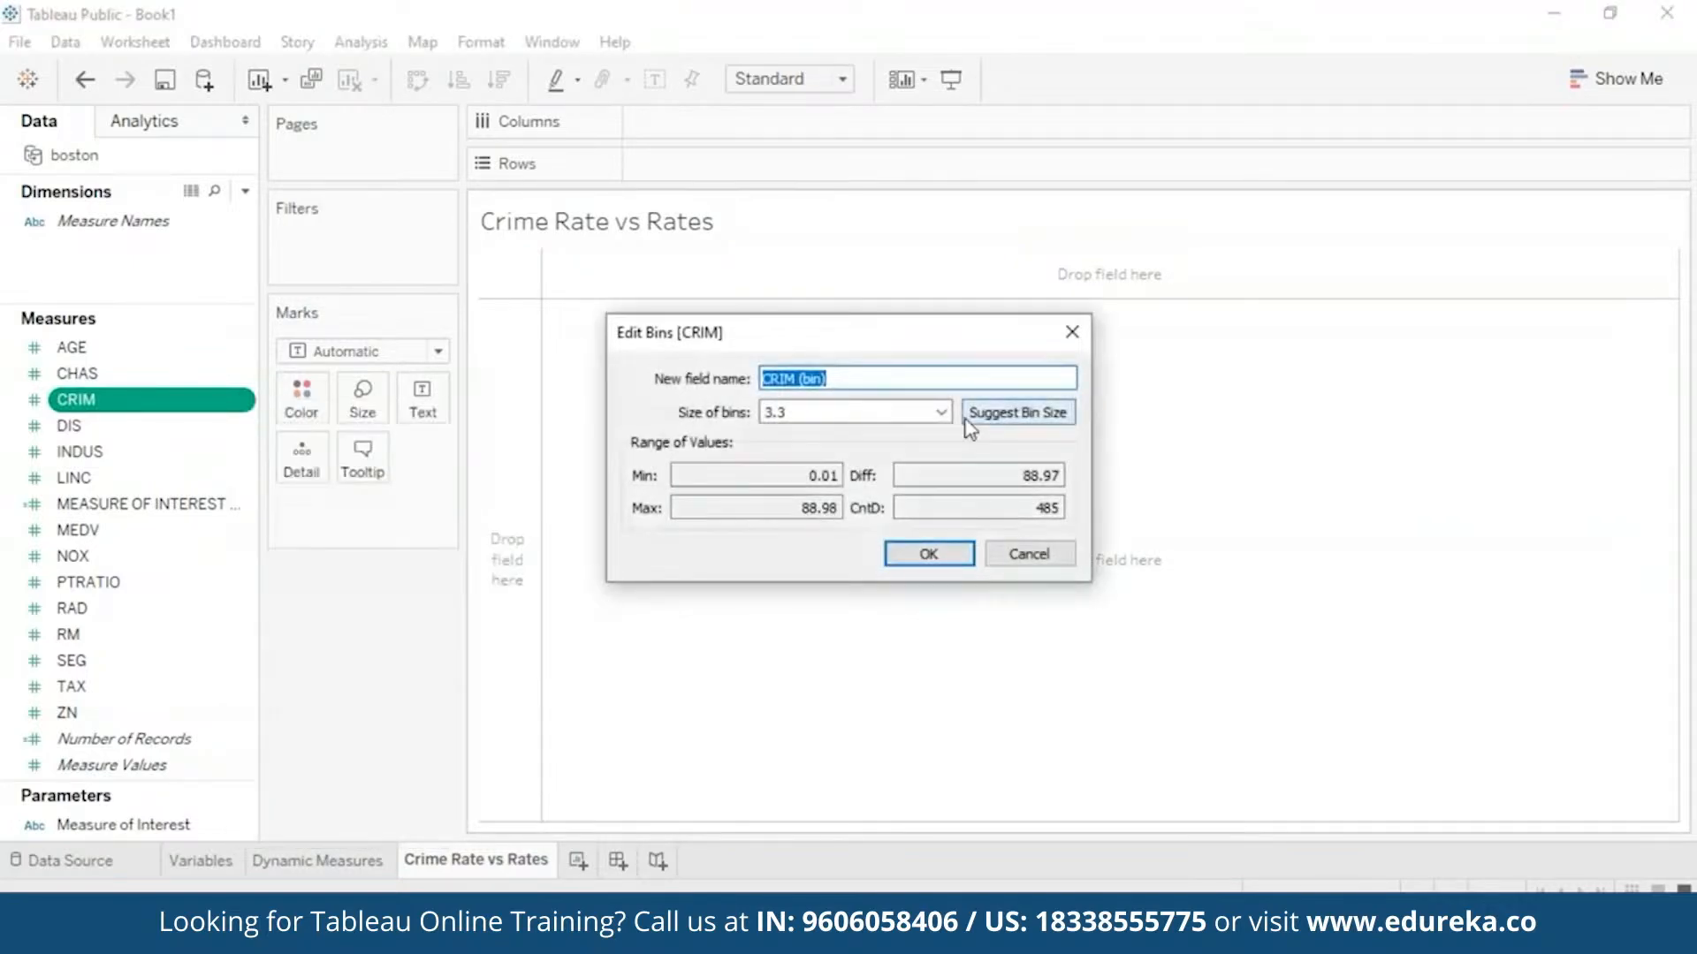
pyautogui.click(807, 414)
pyautogui.press('BackSpace')
pyautogui.press('BackSpace')
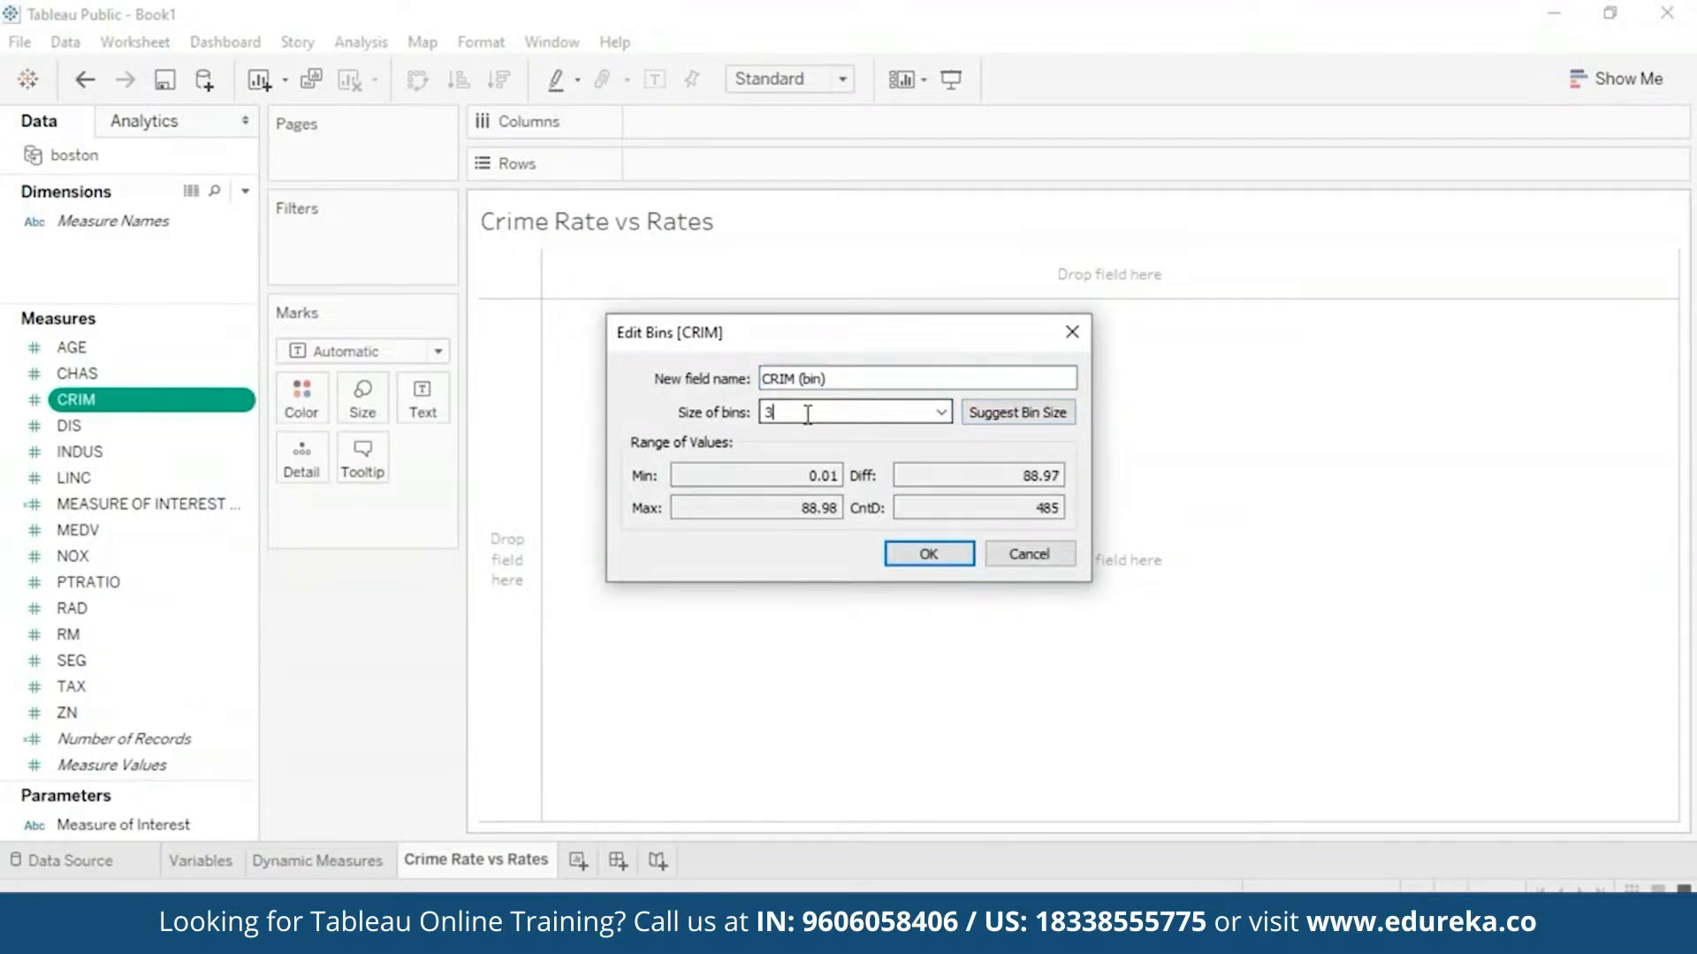
pyautogui.click(932, 560)
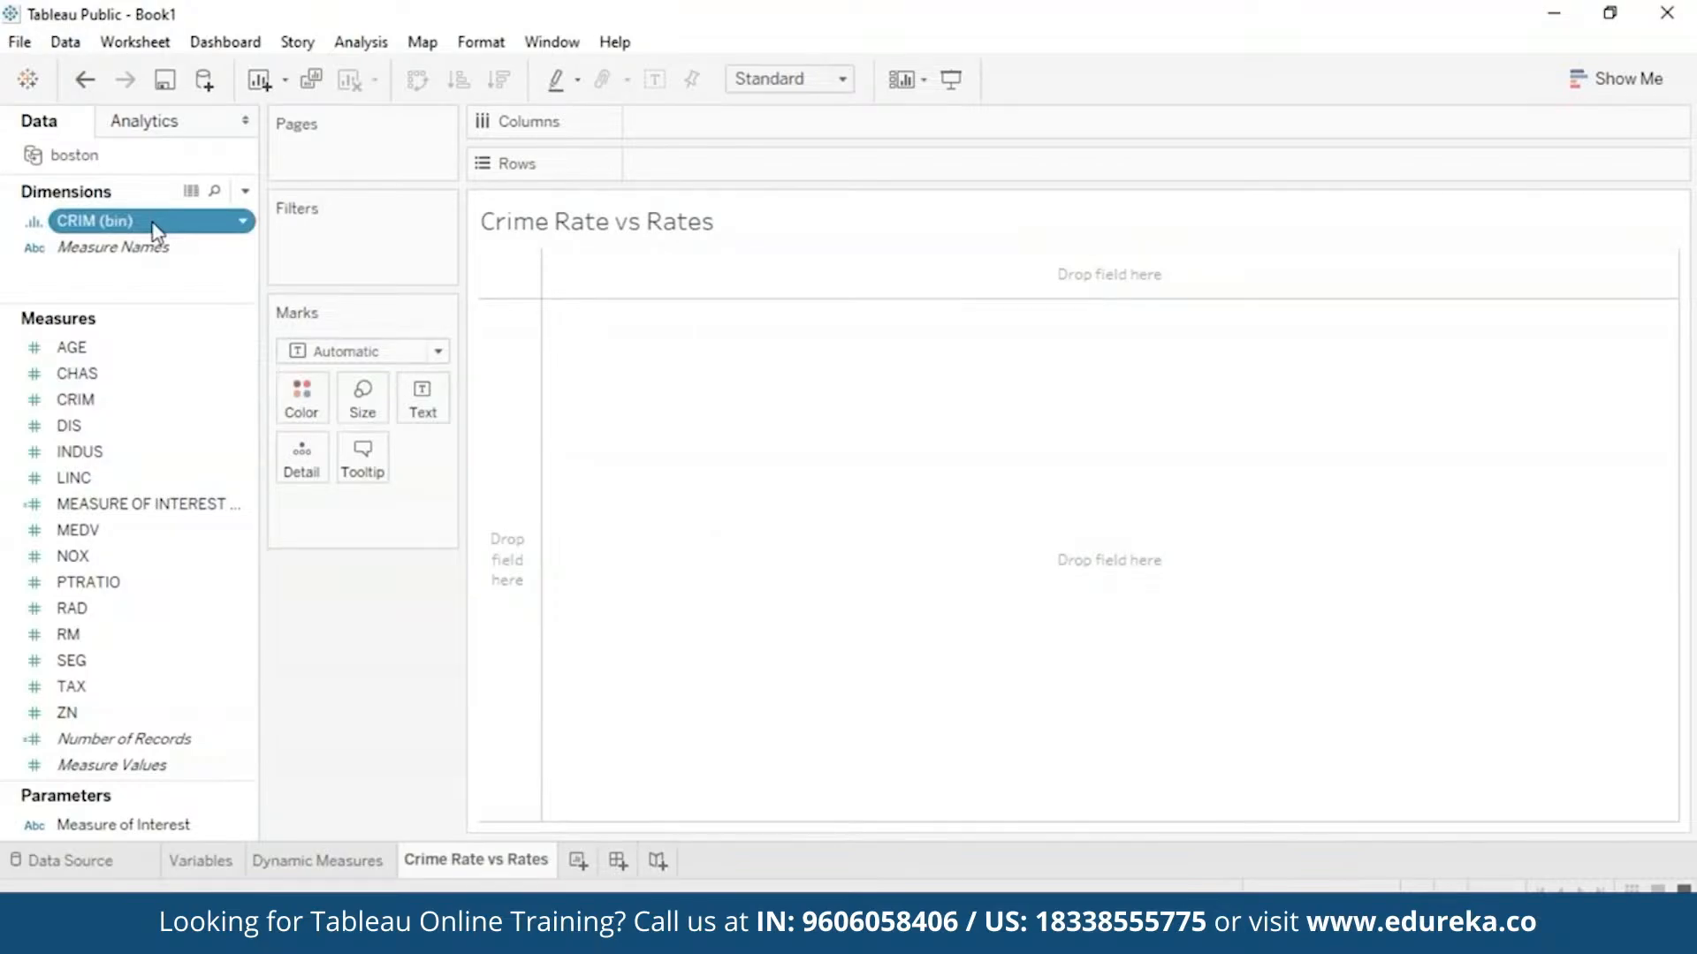
# - Plot SUM(MEDV) bars across the CRIM (bin) columns
pyautogui.moveTo(154, 228); pyautogui.dragTo(737, 126)
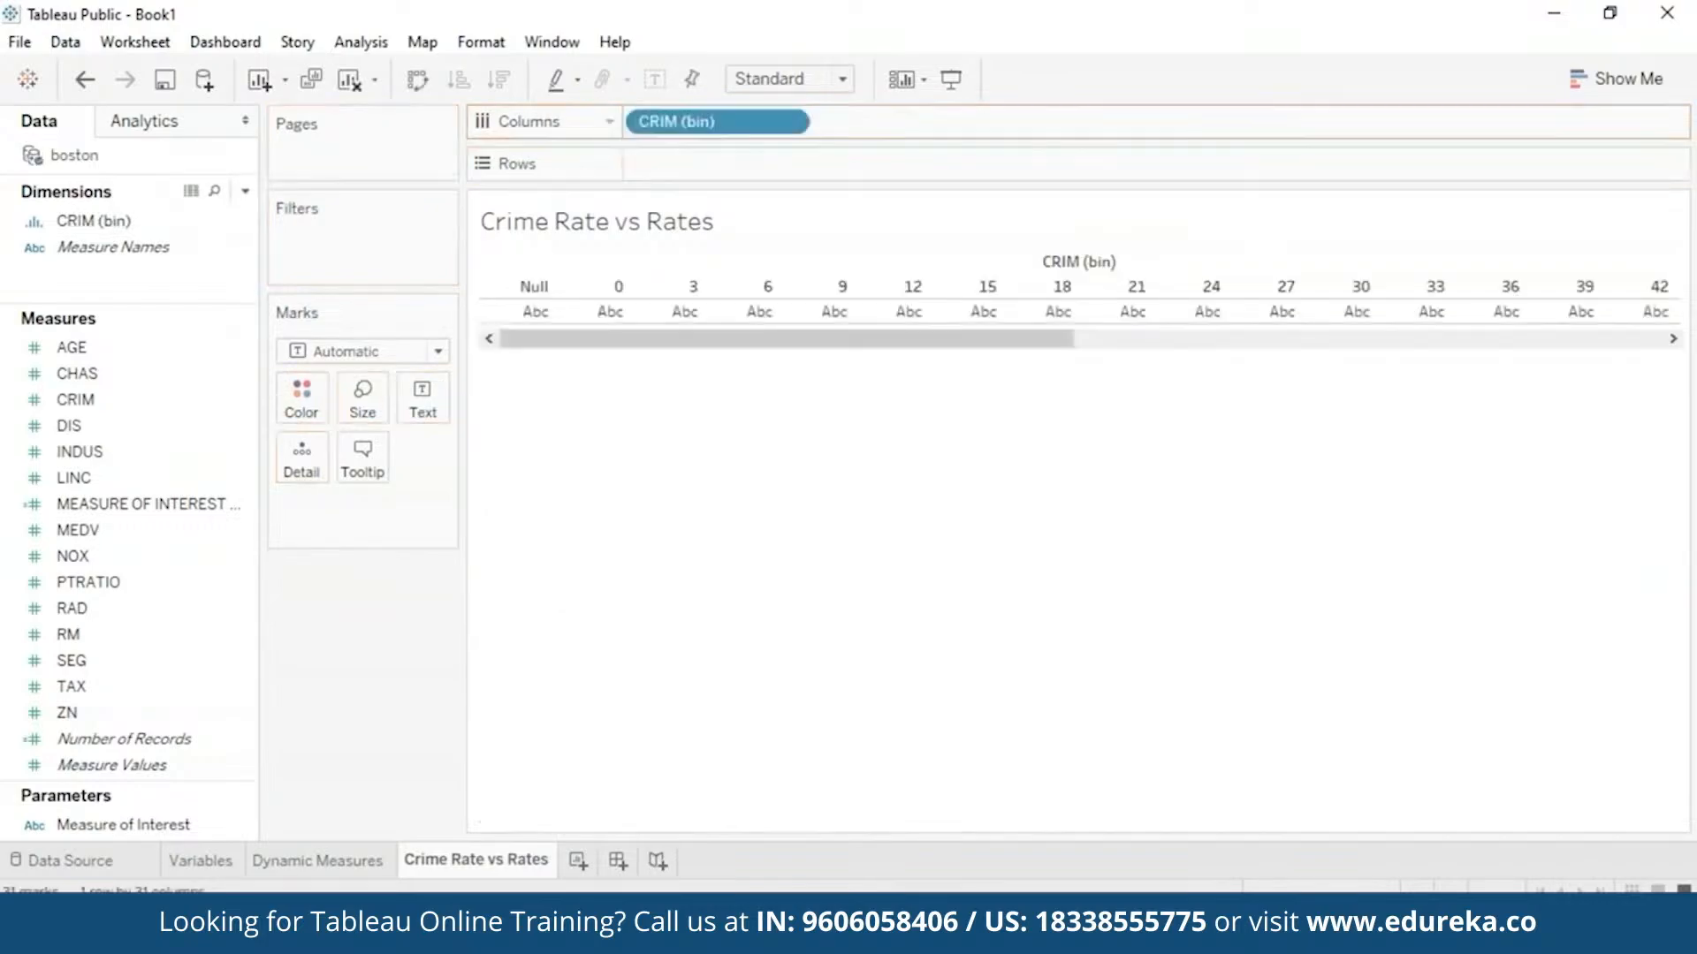
pyautogui.click(77, 373)
pyautogui.moveTo(114, 530); pyautogui.dragTo(686, 156)
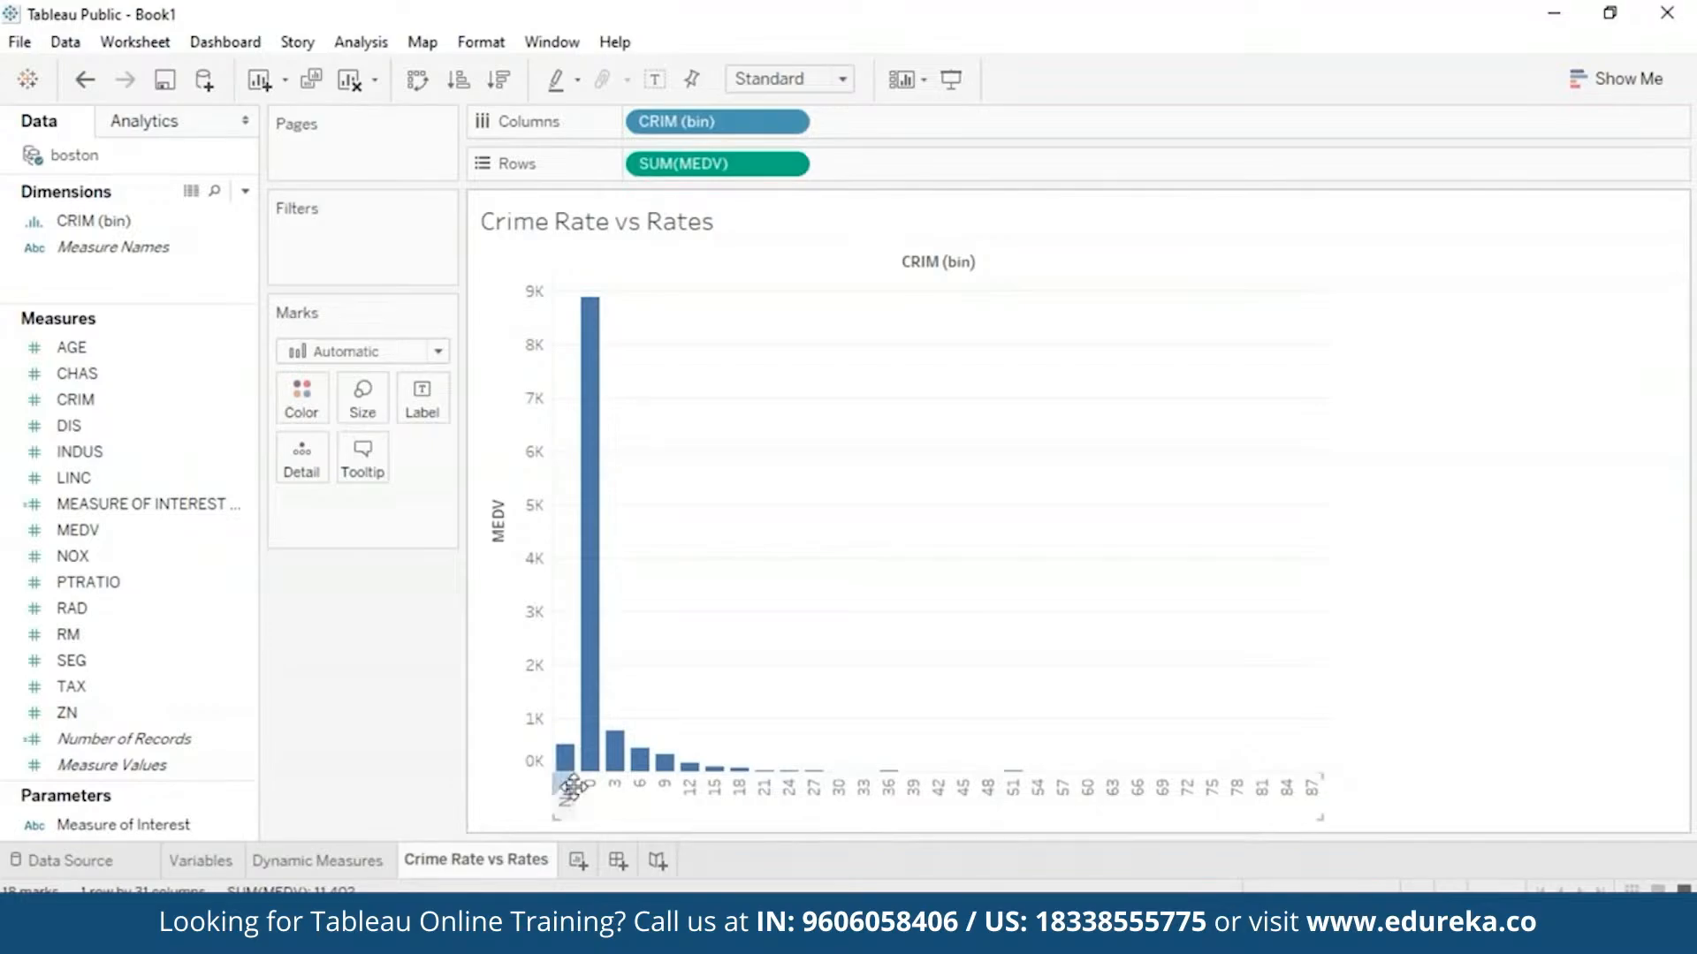
# - Exclude the Null CRIM bin from the bar chart
pyautogui.moveTo(570, 774)
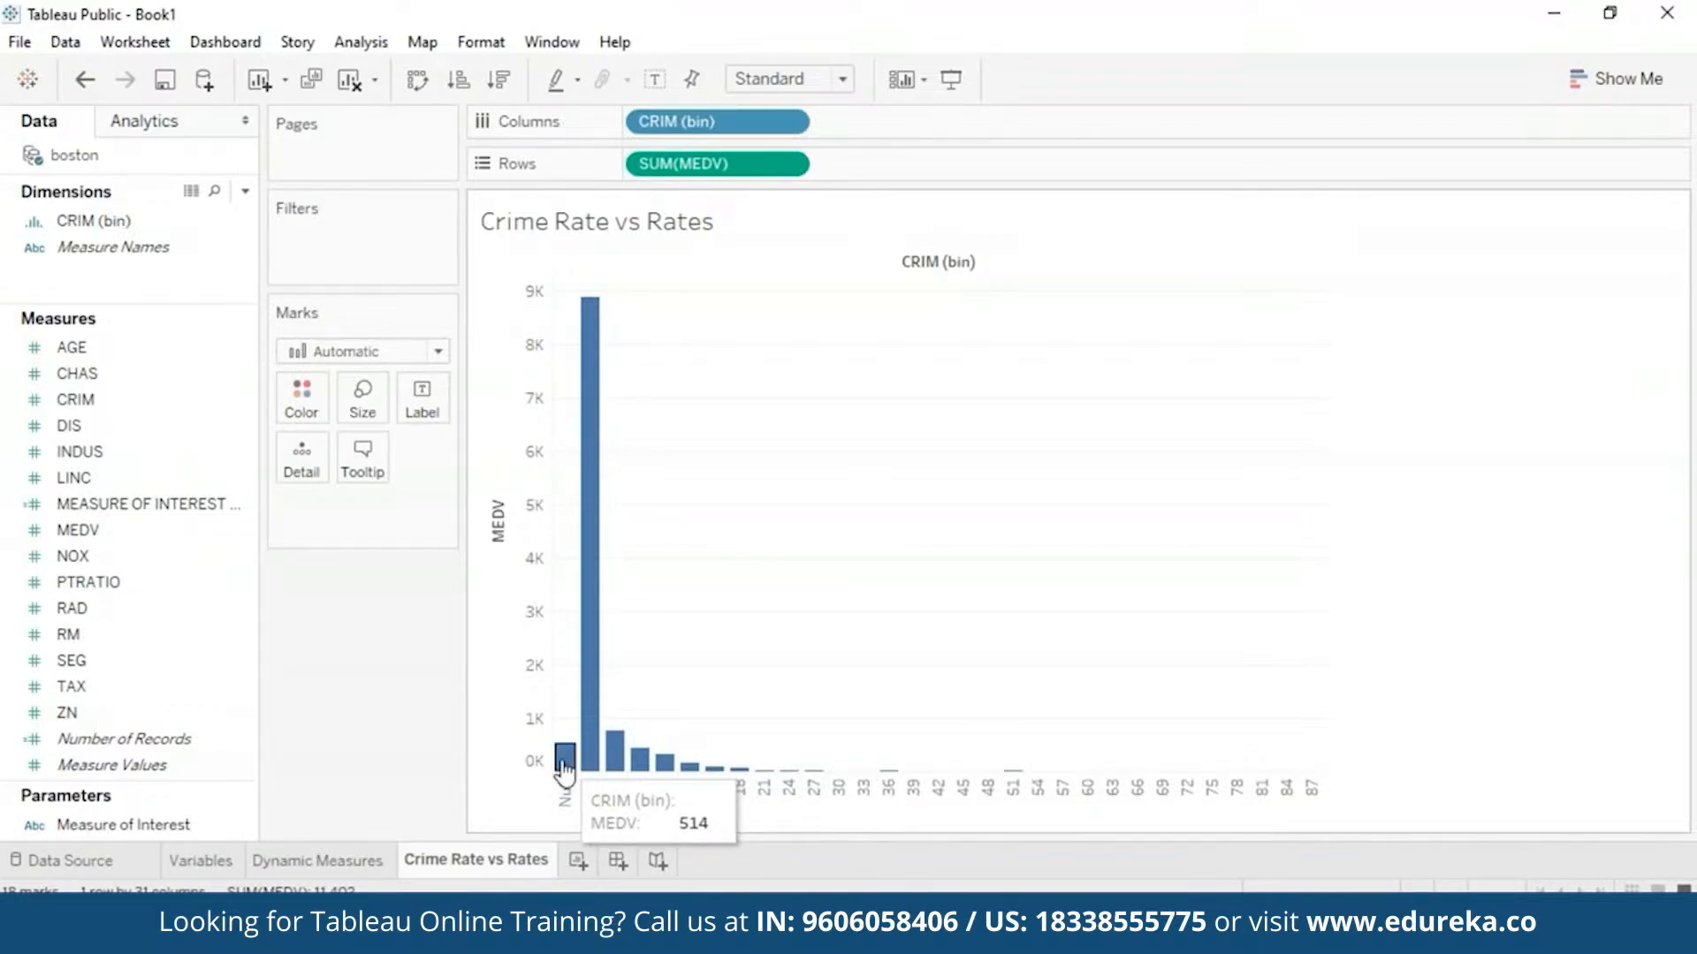
pyautogui.rightClick(562, 763)
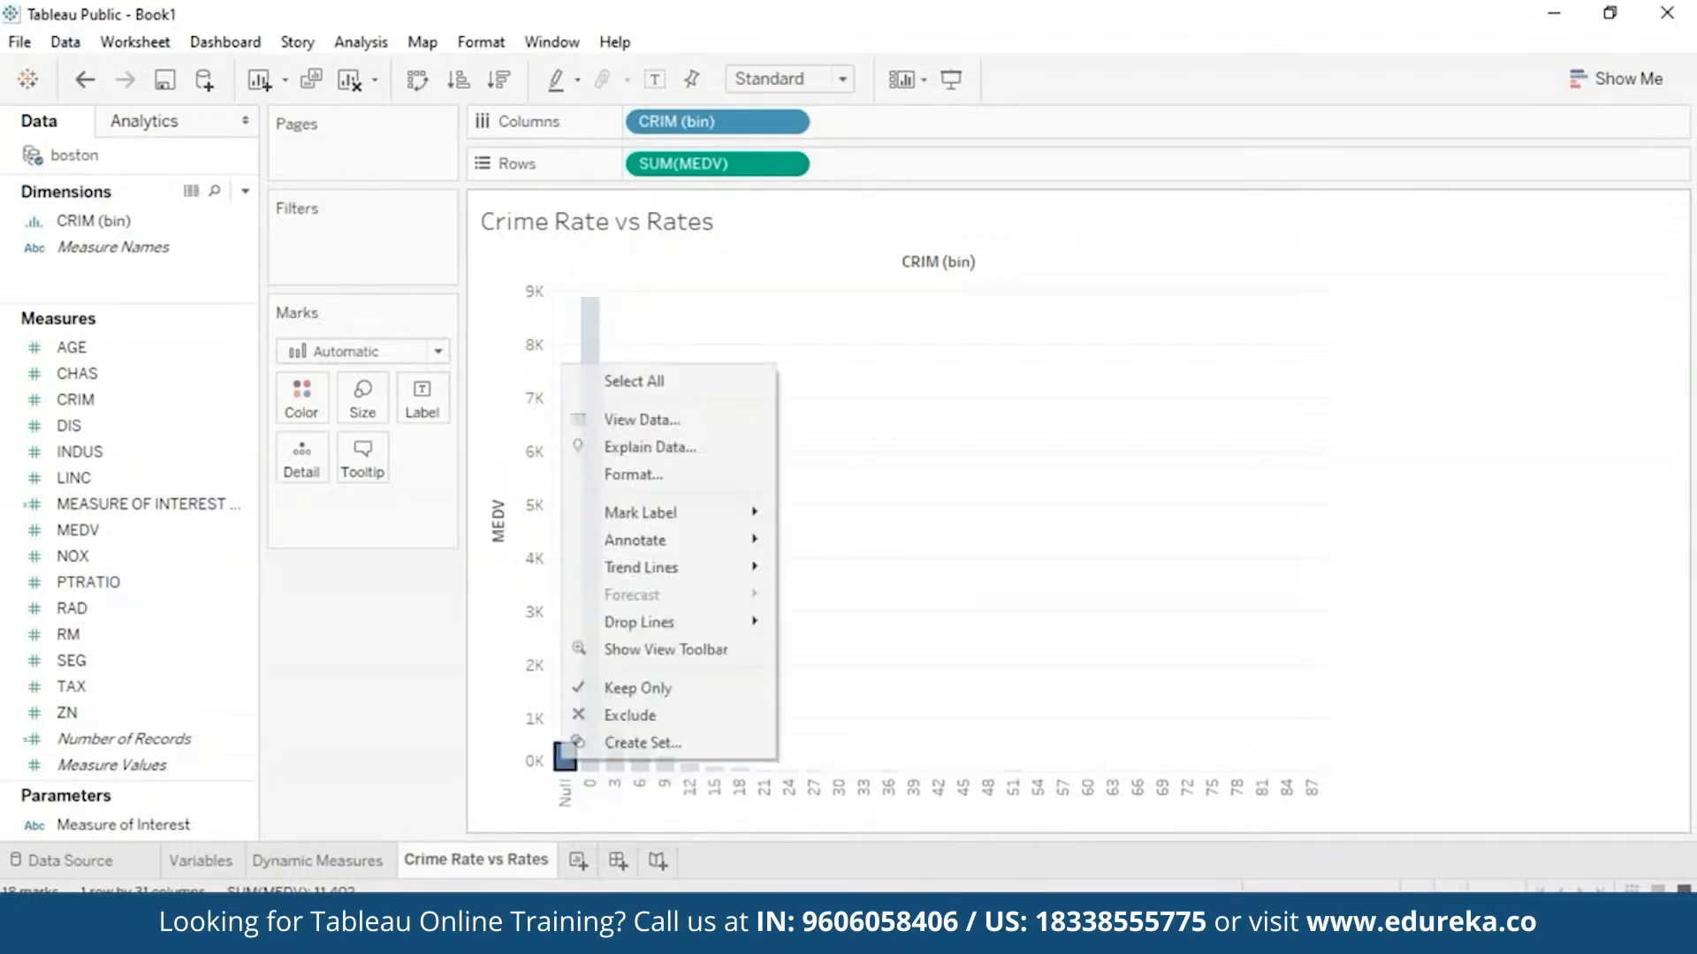
pyautogui.click(621, 723)
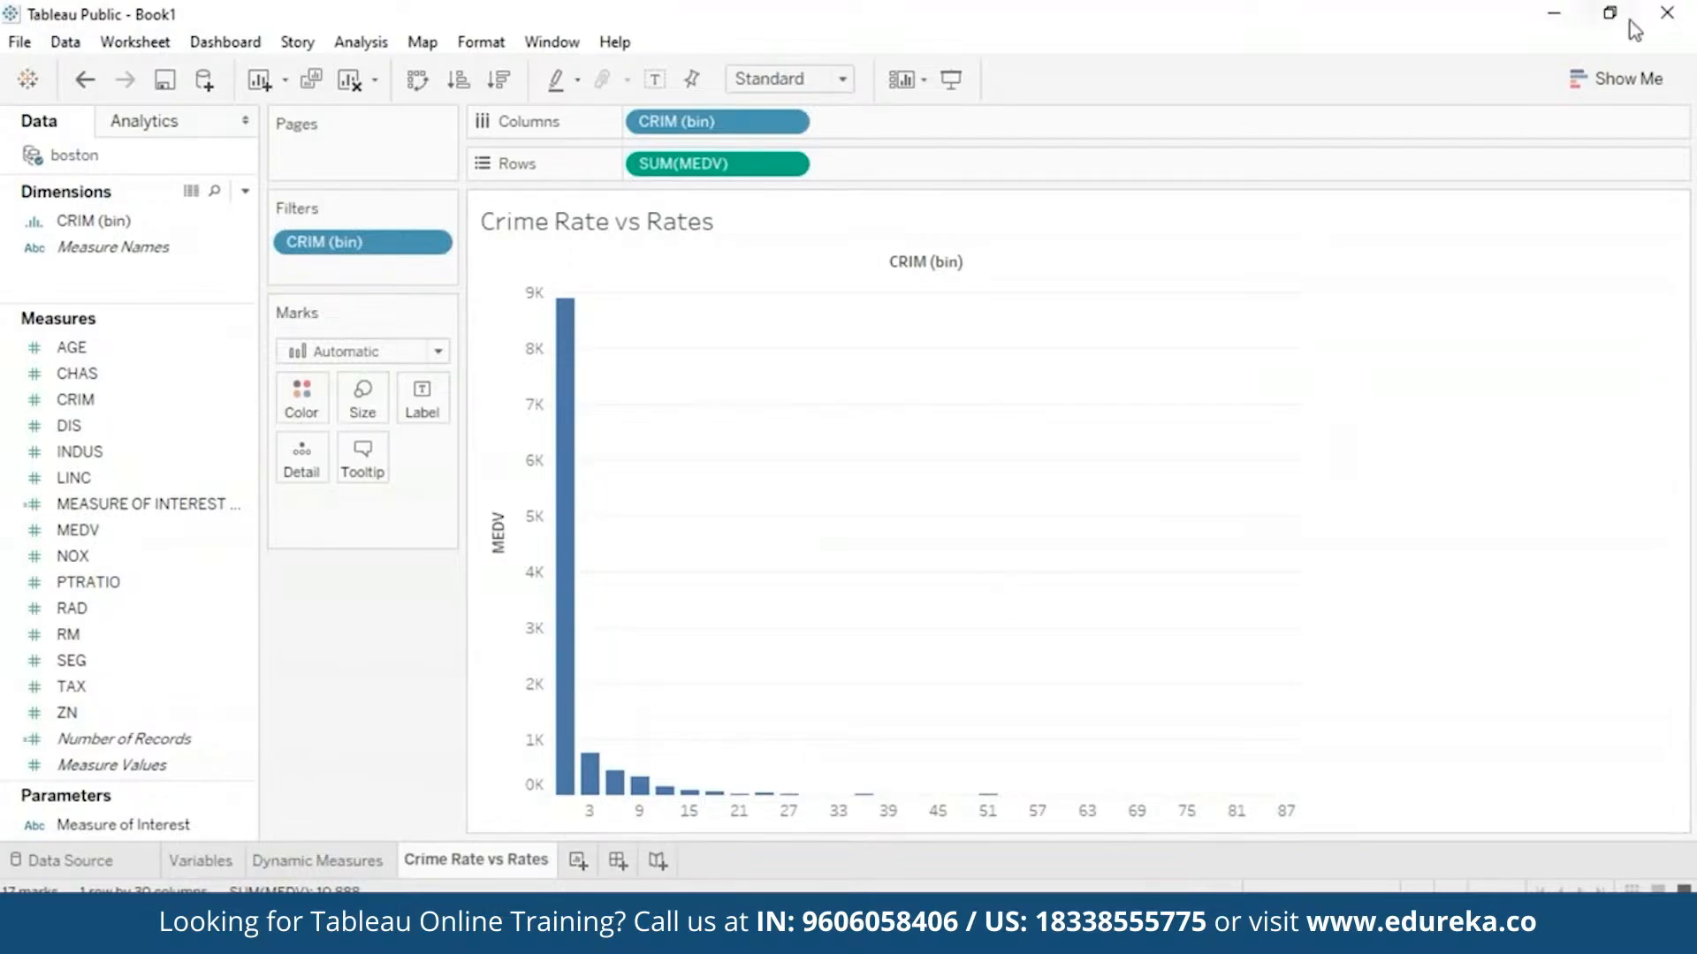
# - Switch the chart to box-and-whisker and put CRIM (bin) back on Columns
pyautogui.click(1628, 81)
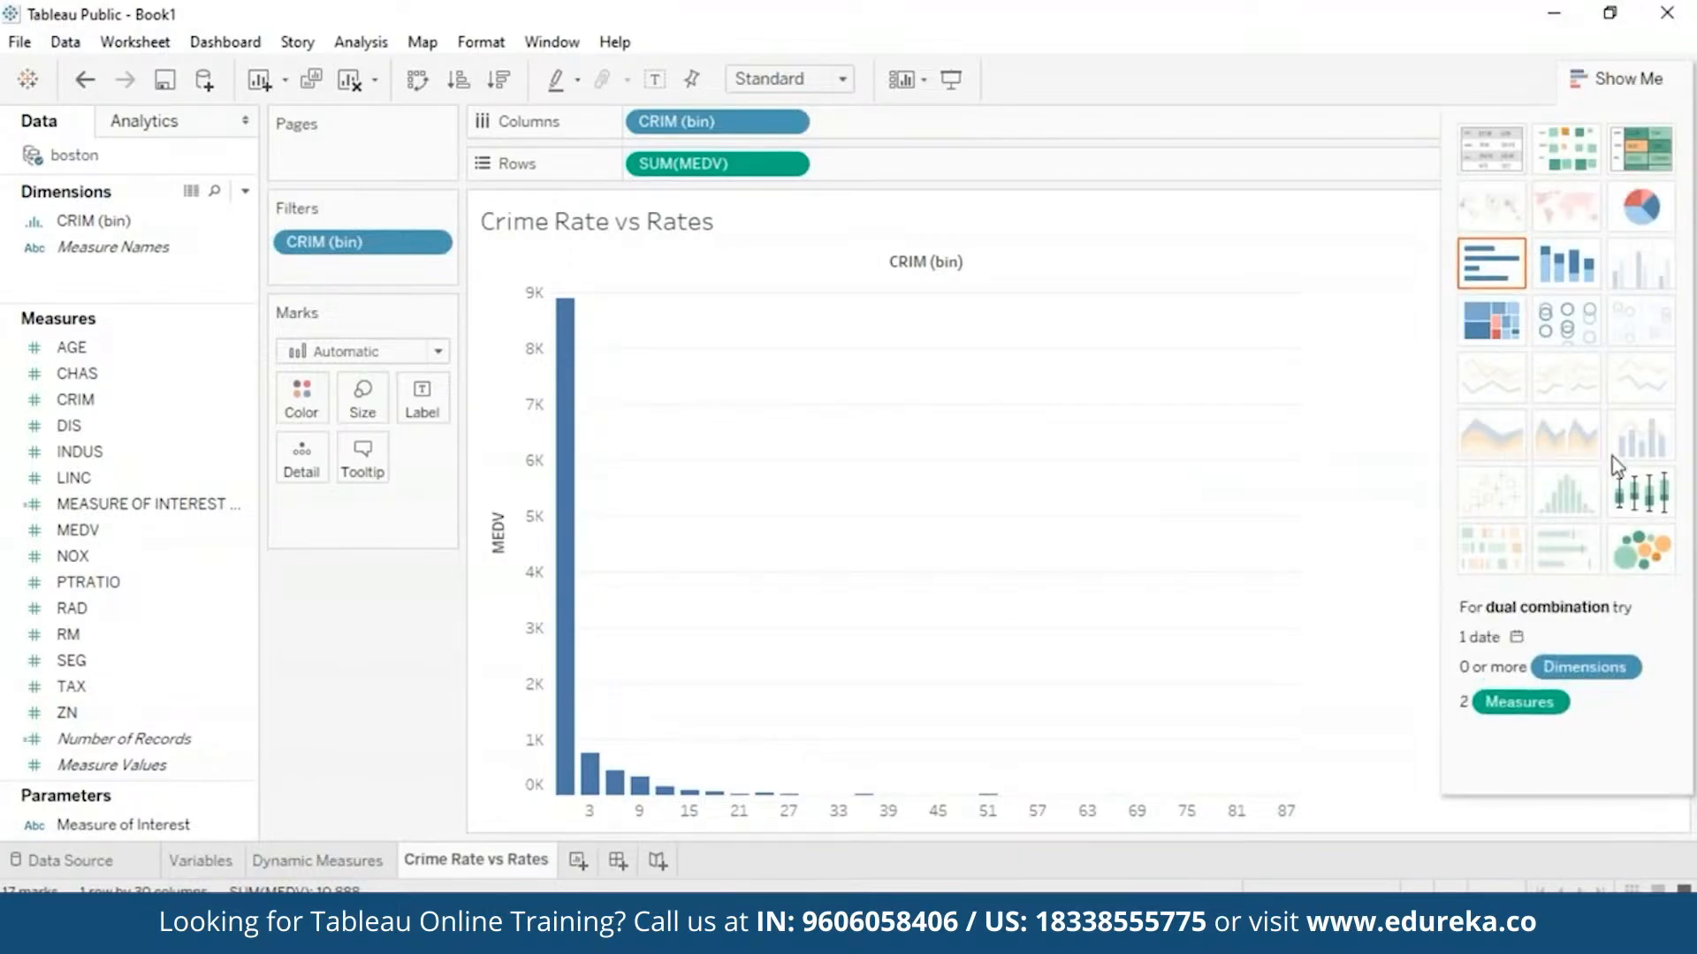
pyautogui.click(1636, 524)
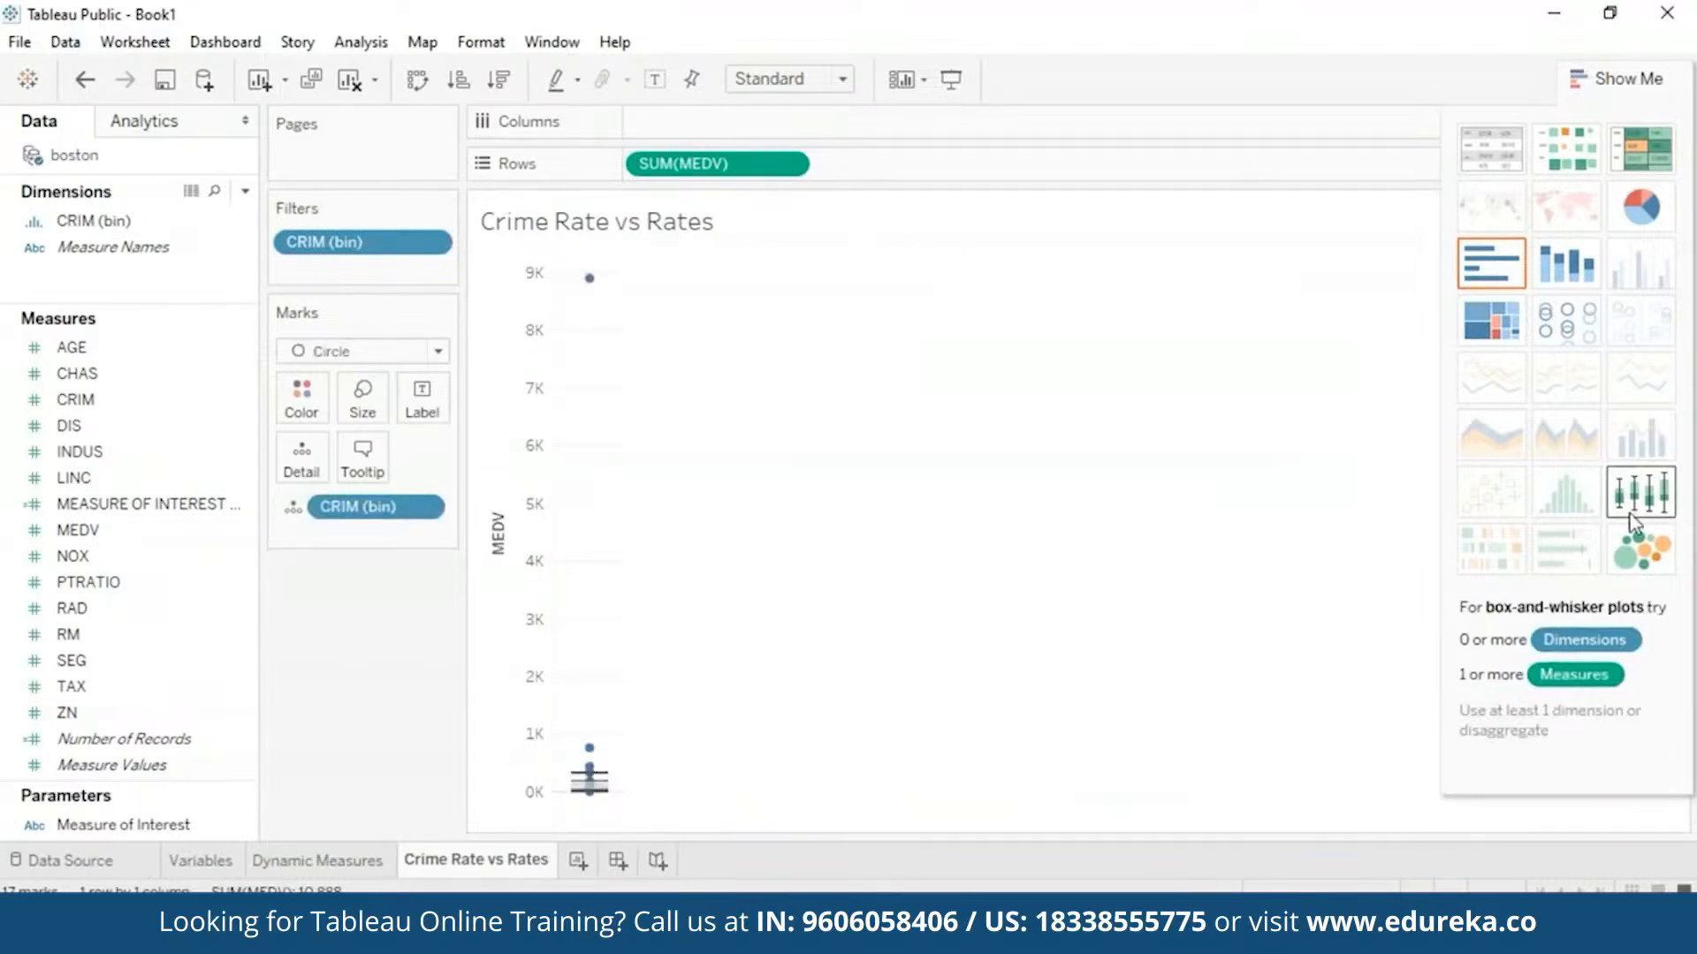
pyautogui.moveTo(378, 505); pyautogui.dragTo(730, 118)
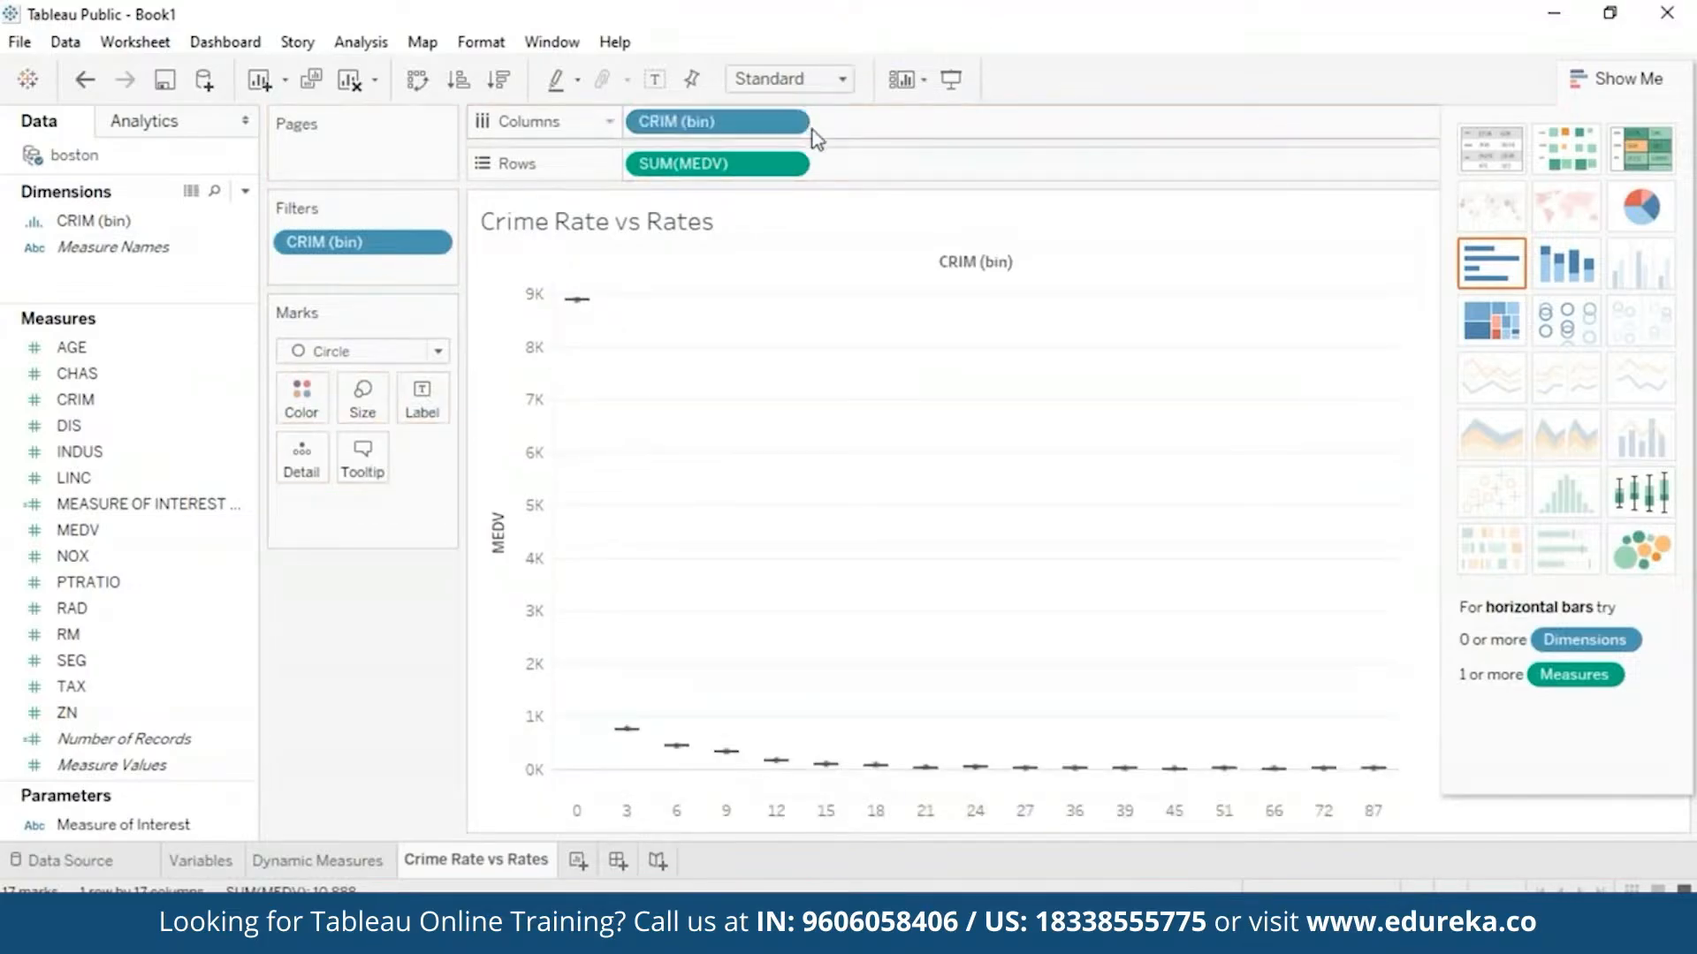
# - Make MEDV a dimension so each box plot shows individual values
pyautogui.moveTo(626, 730)
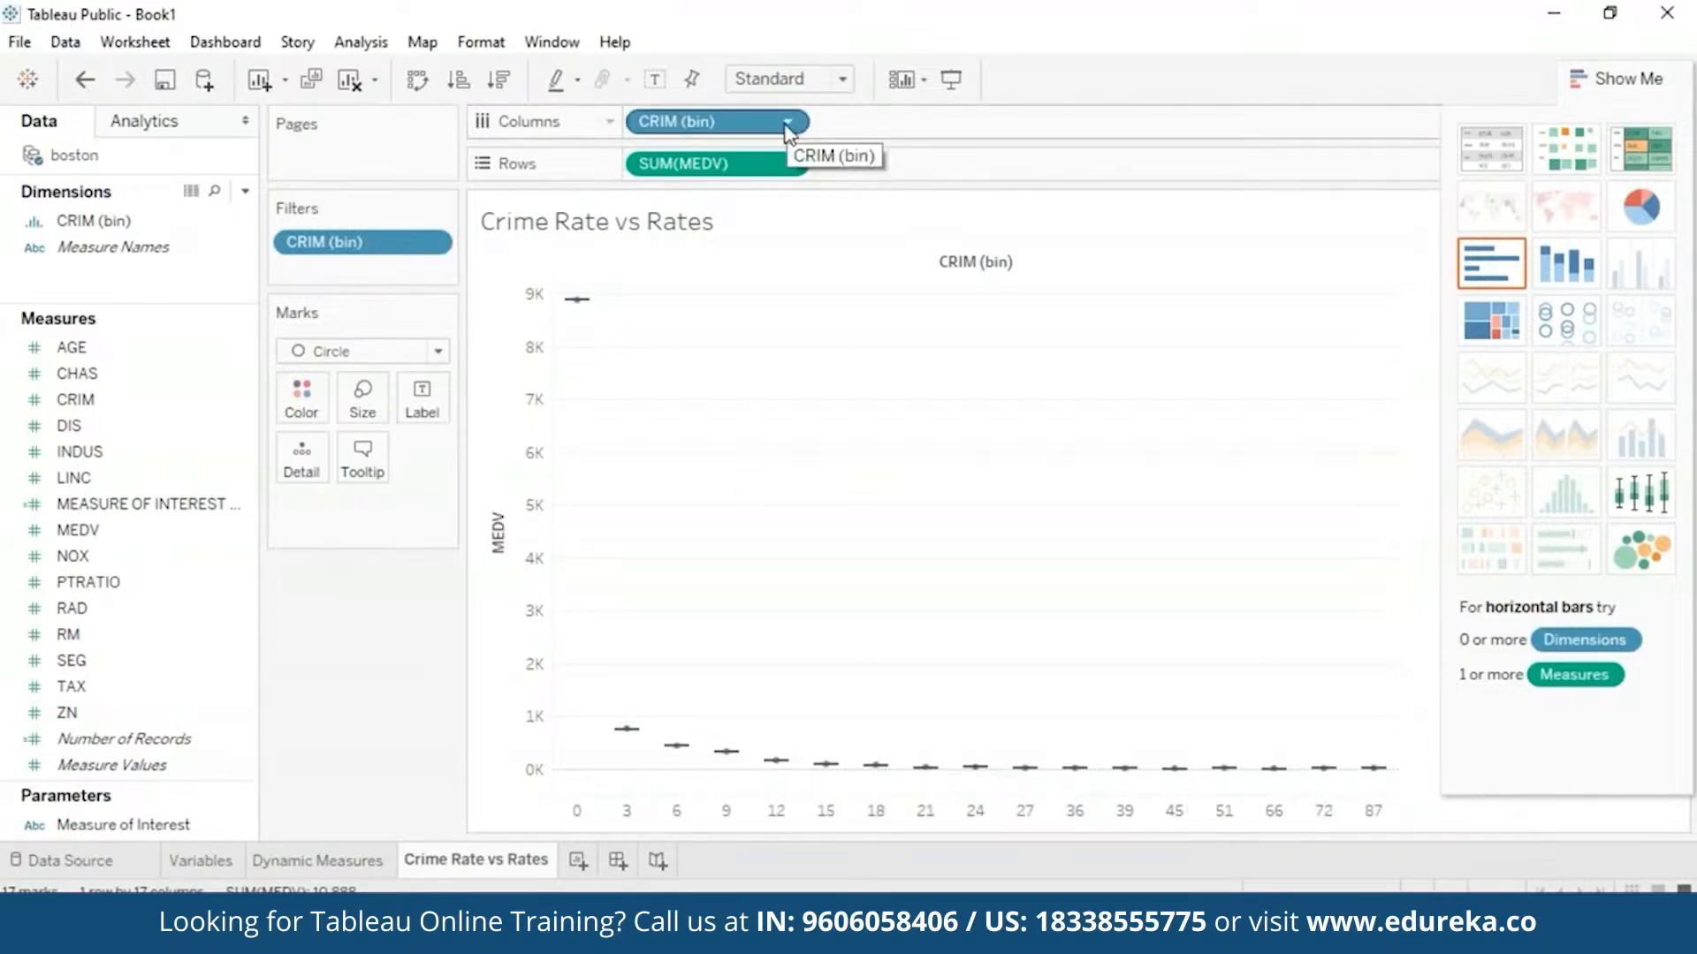
pyautogui.click(795, 164)
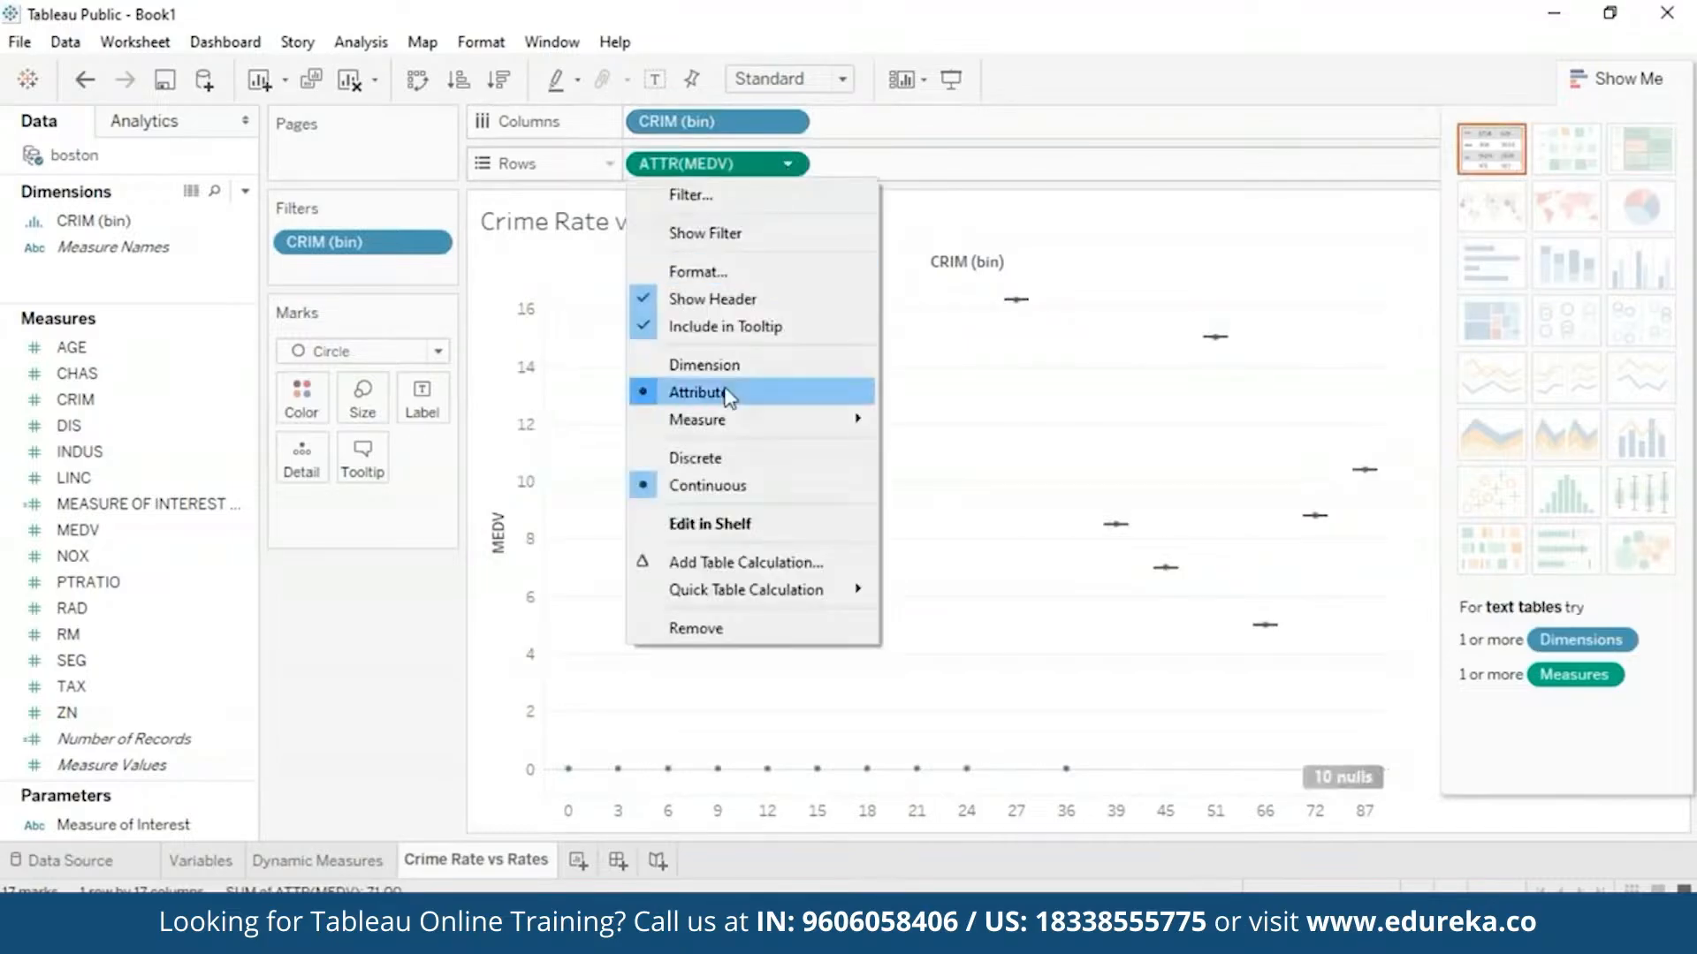
pyautogui.click(698, 368)
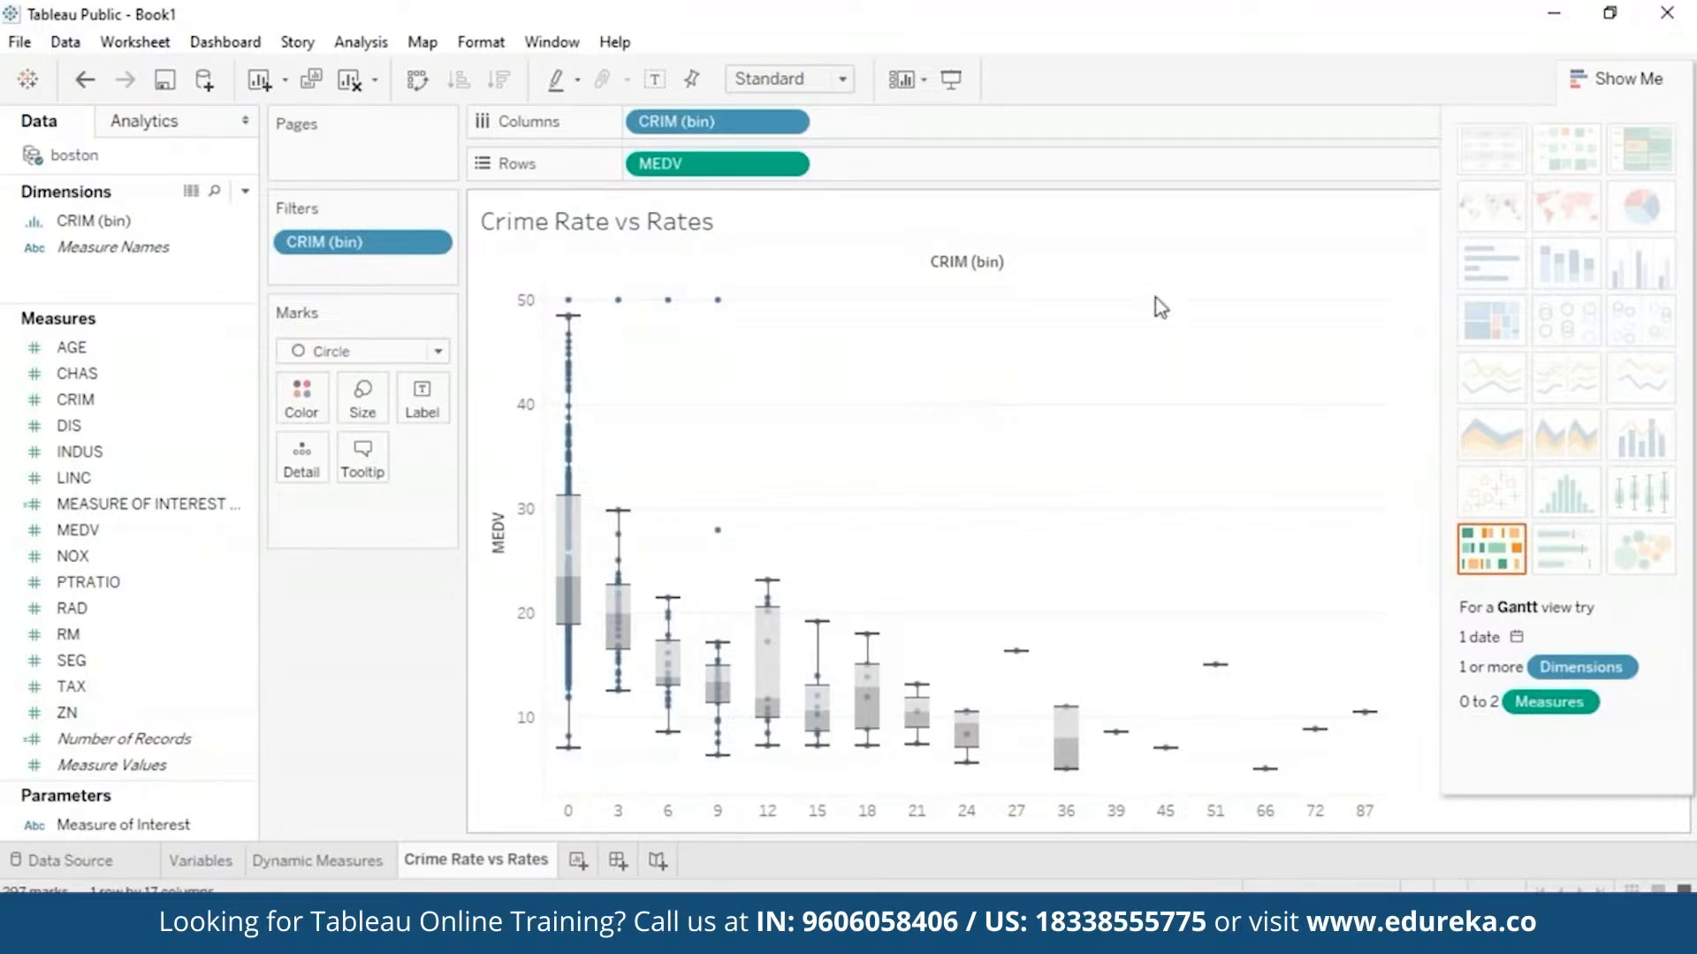
pyautogui.click(1604, 82)
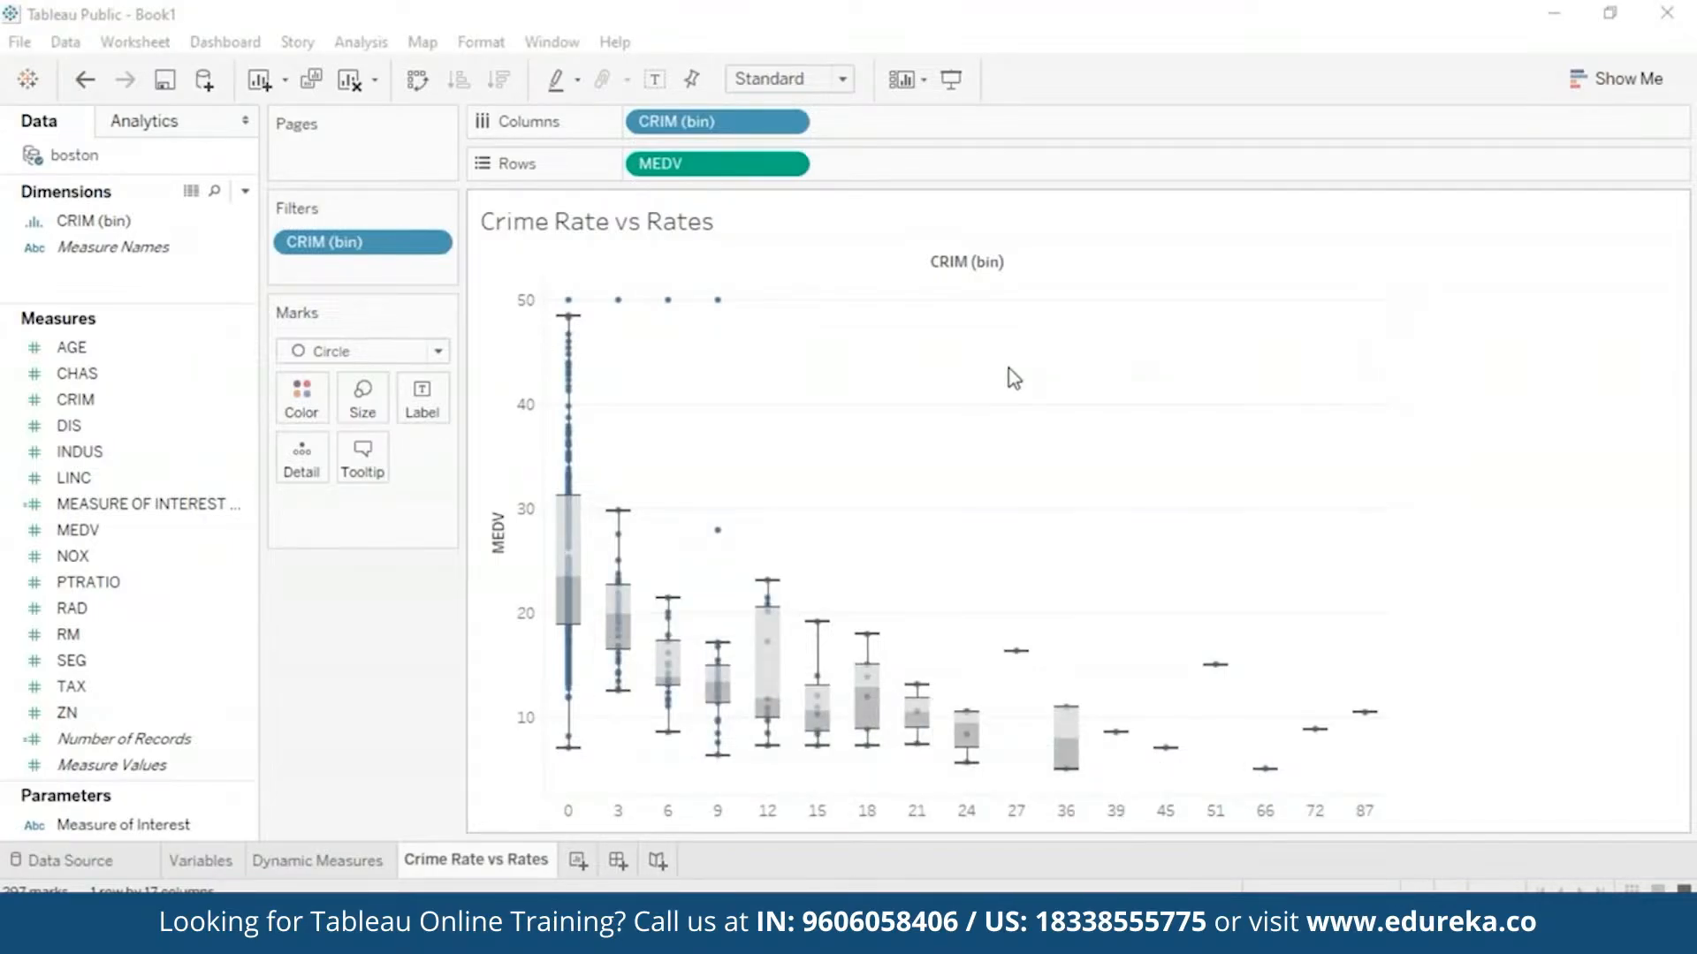
pyautogui.click(791, 165)
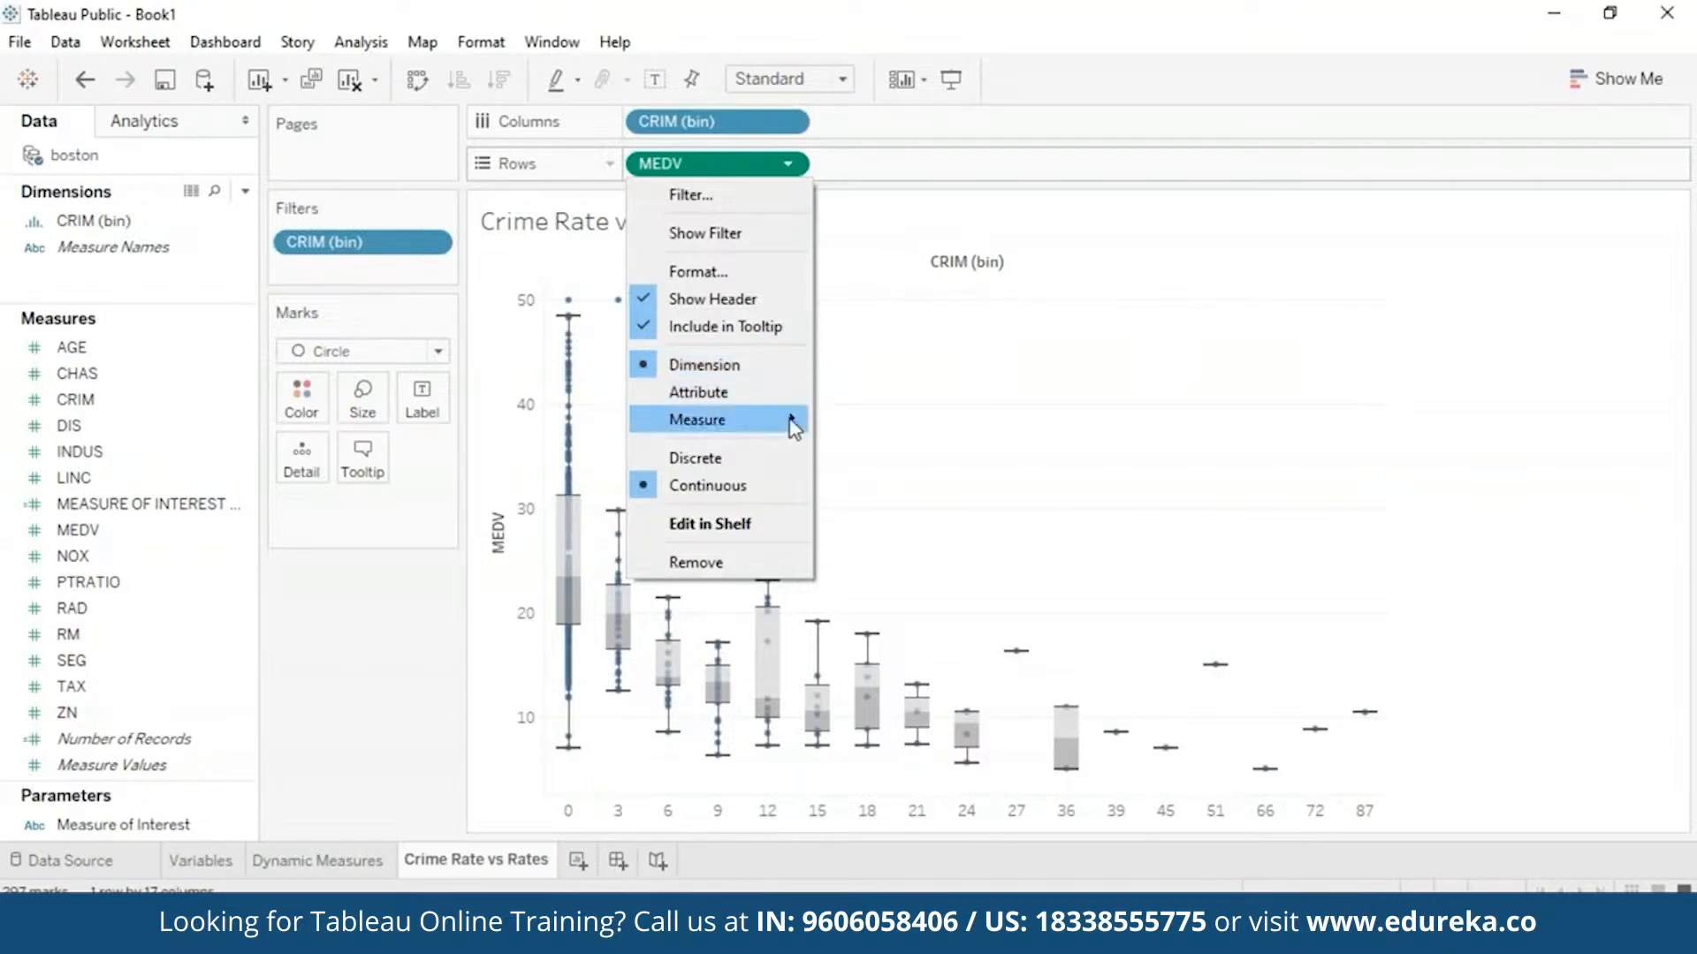
pyautogui.moveTo(795, 428)
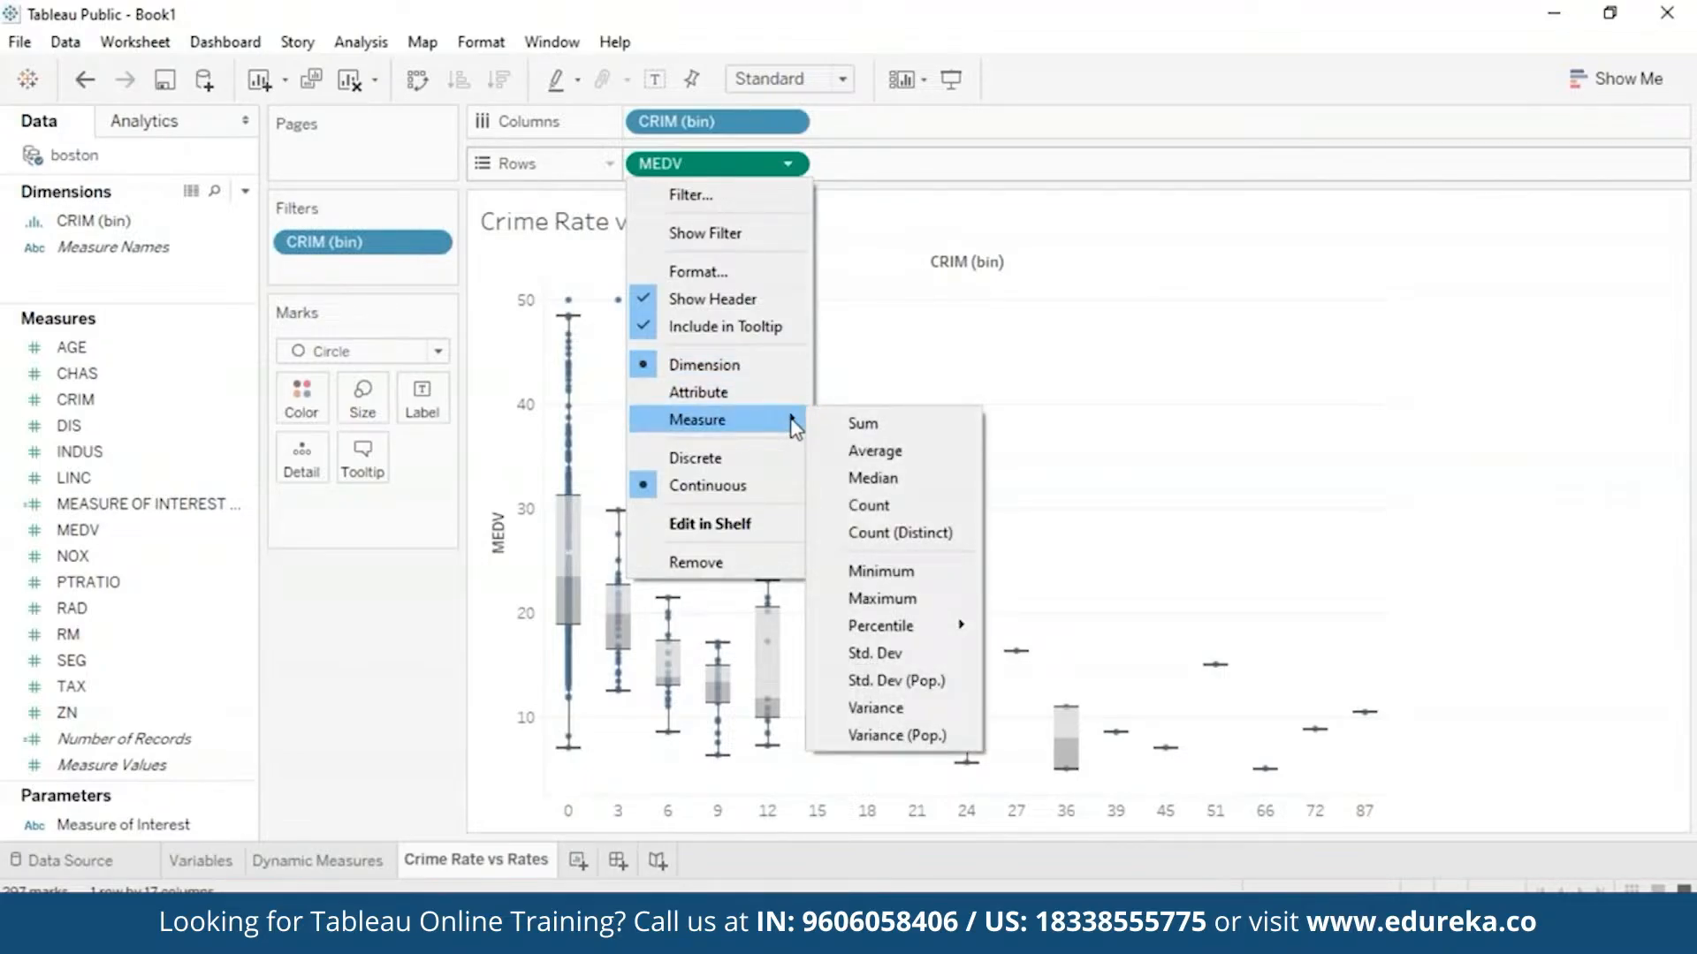
pyautogui.click(1099, 405)
pyautogui.moveTo(574, 591)
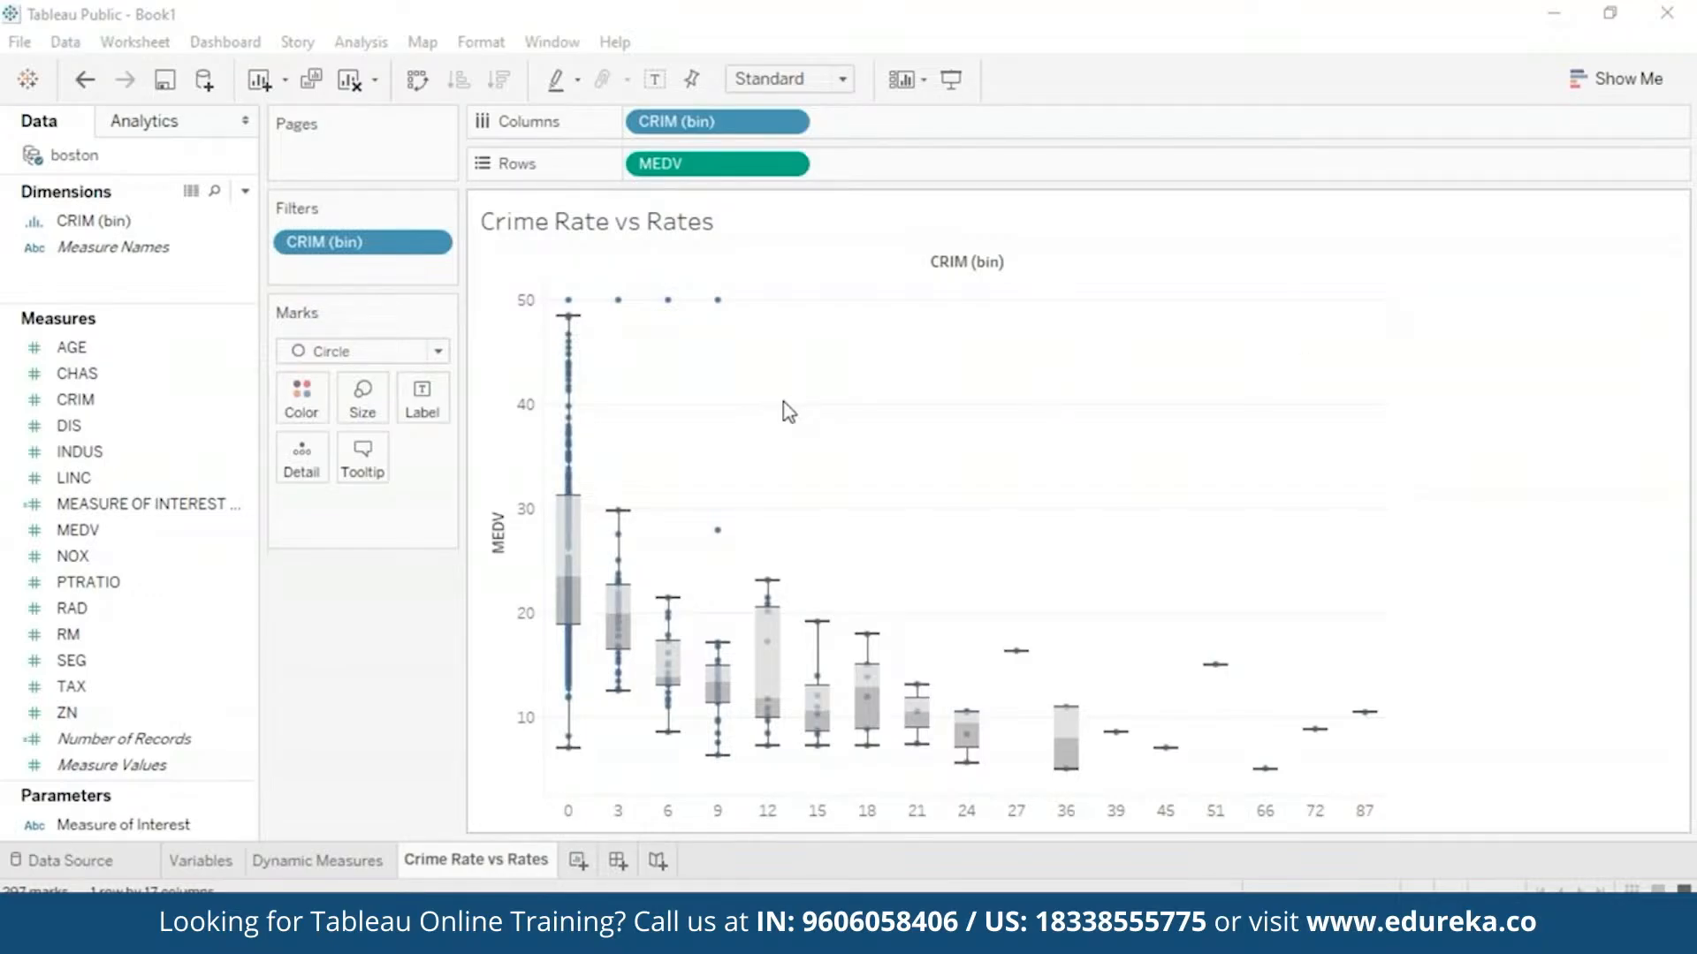
# - Add a new worksheet and rename it 'Metrics'
pyautogui.click(581, 859)
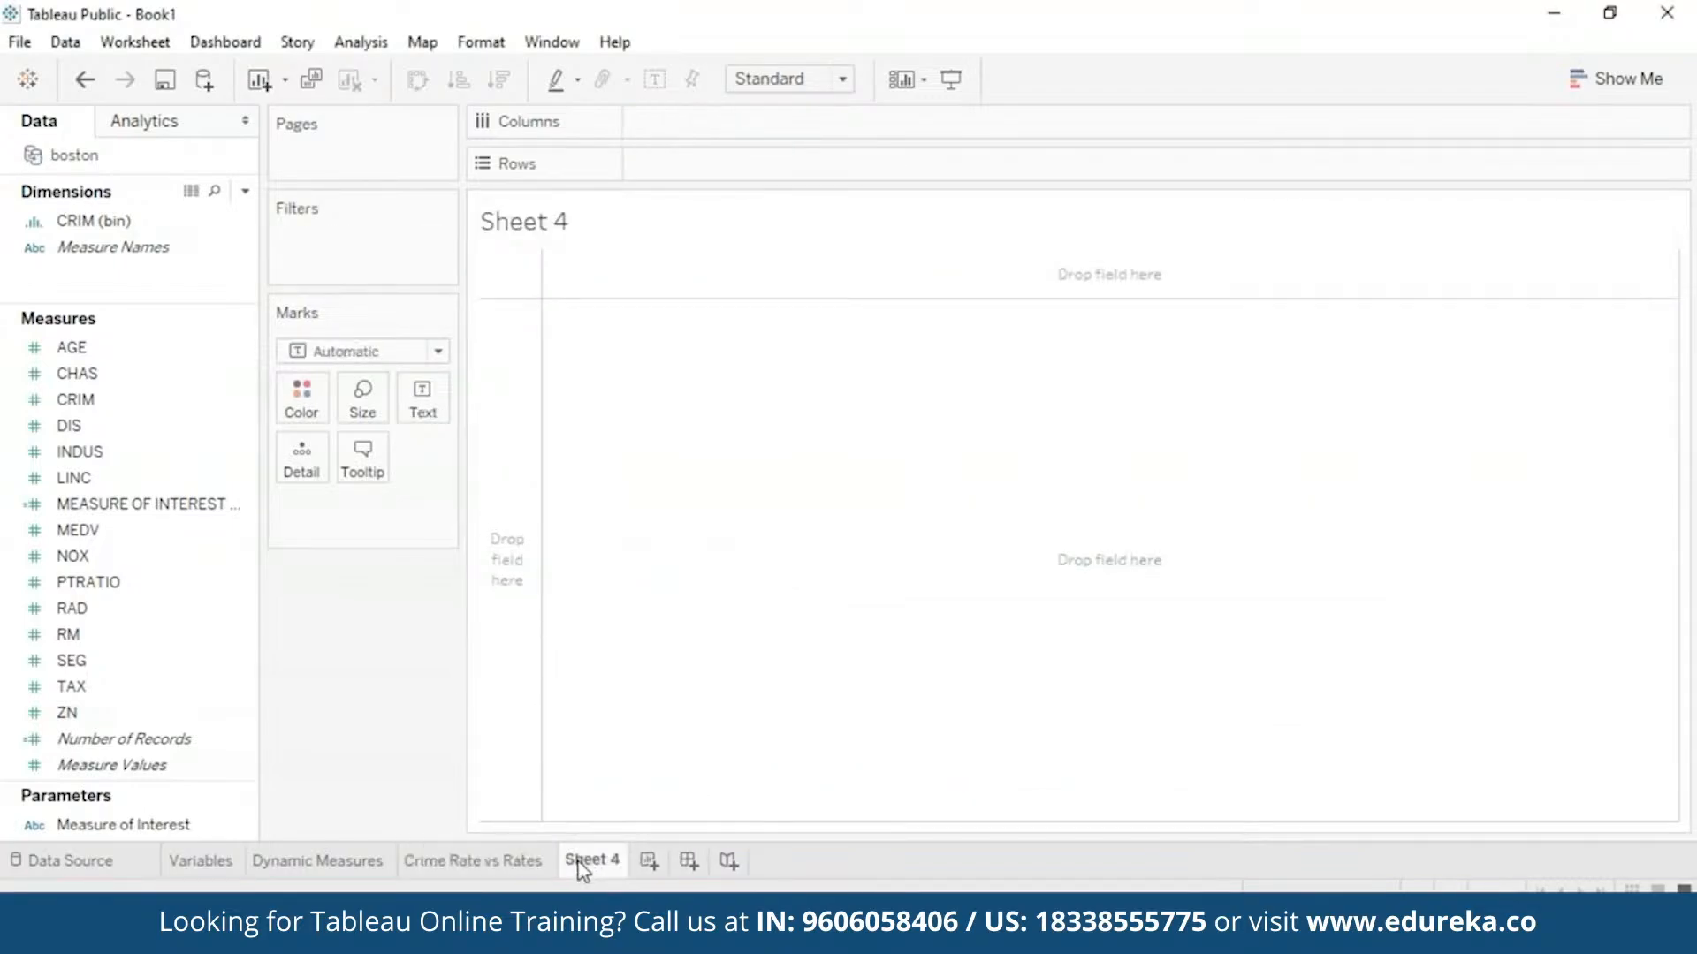
pyautogui.rightClick(583, 864)
pyautogui.click(704, 580)
pyautogui.write('Me')
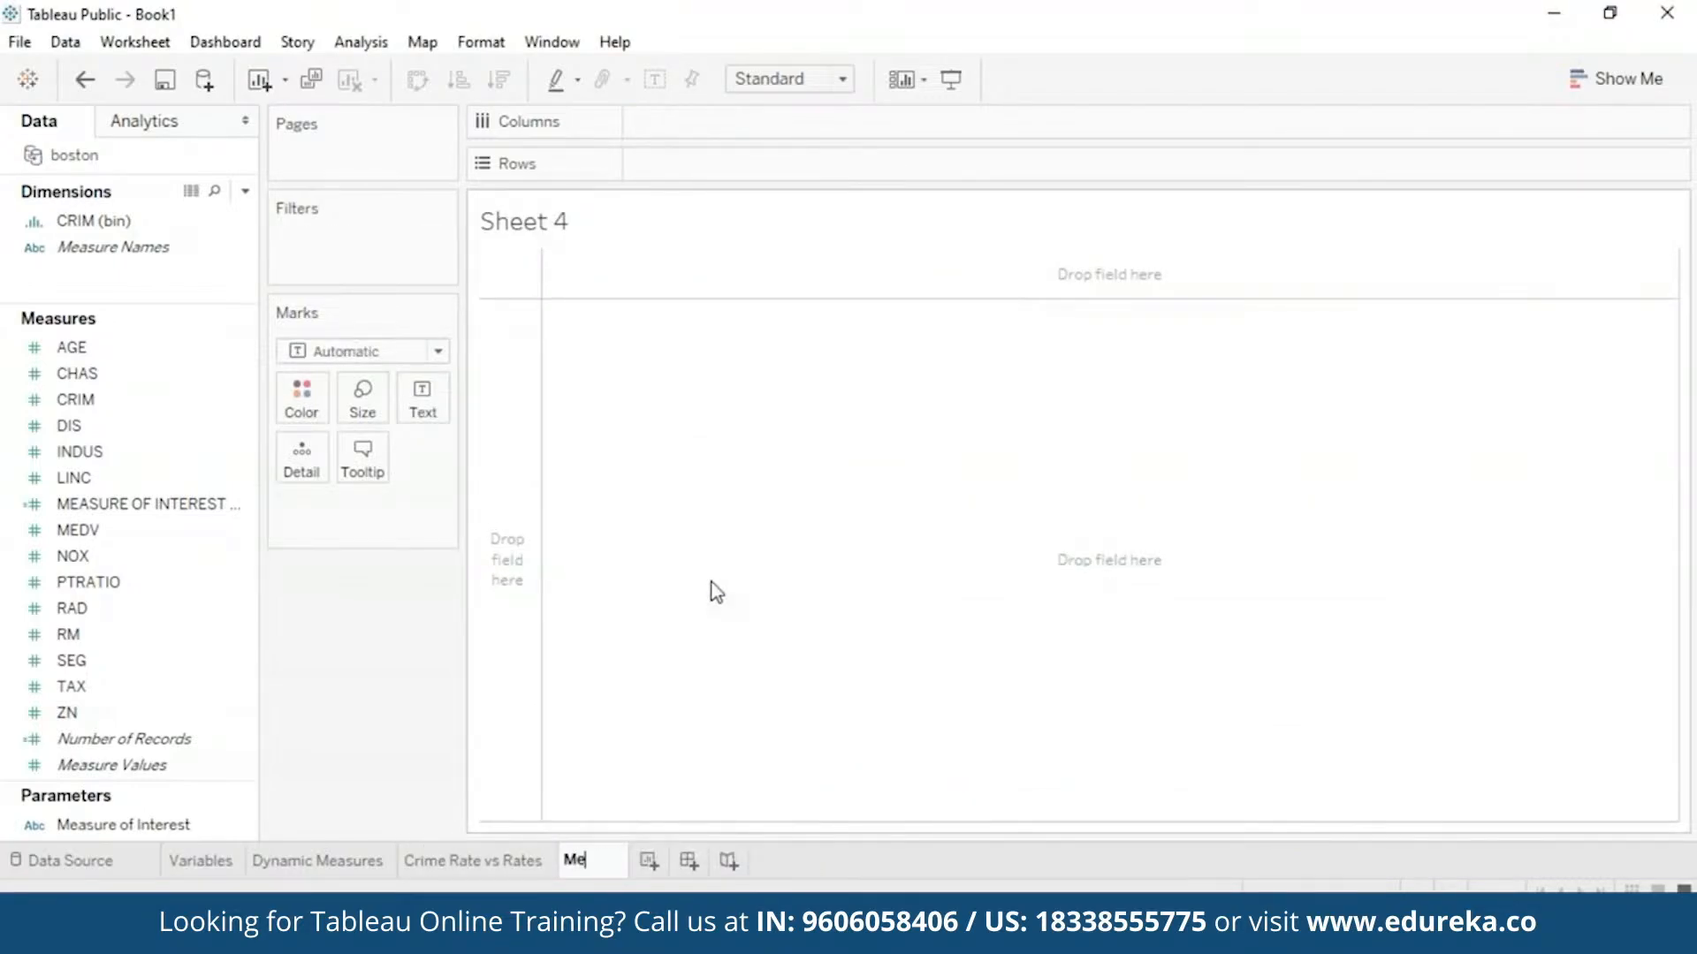
pyautogui.write('trics')
pyautogui.press('Return')
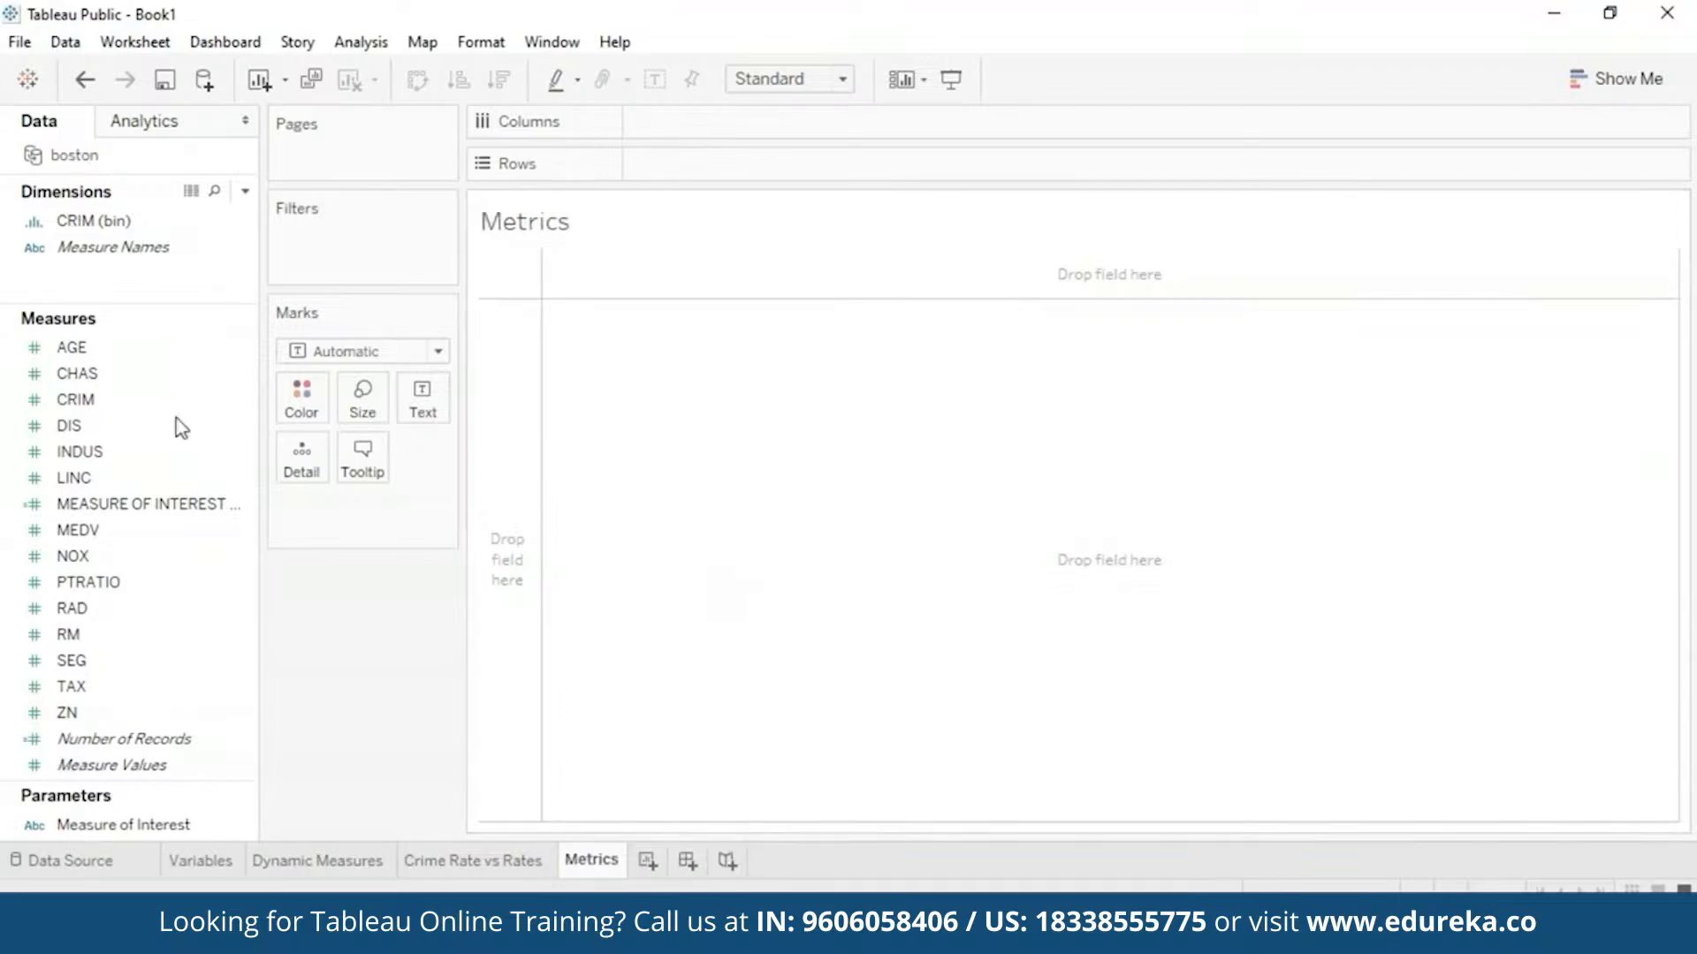
# - Chart Measure Values by Measure Names on the Metrics sheet
pyautogui.click(159, 402)
pyautogui.moveTo(144, 246); pyautogui.dragTo(735, 113)
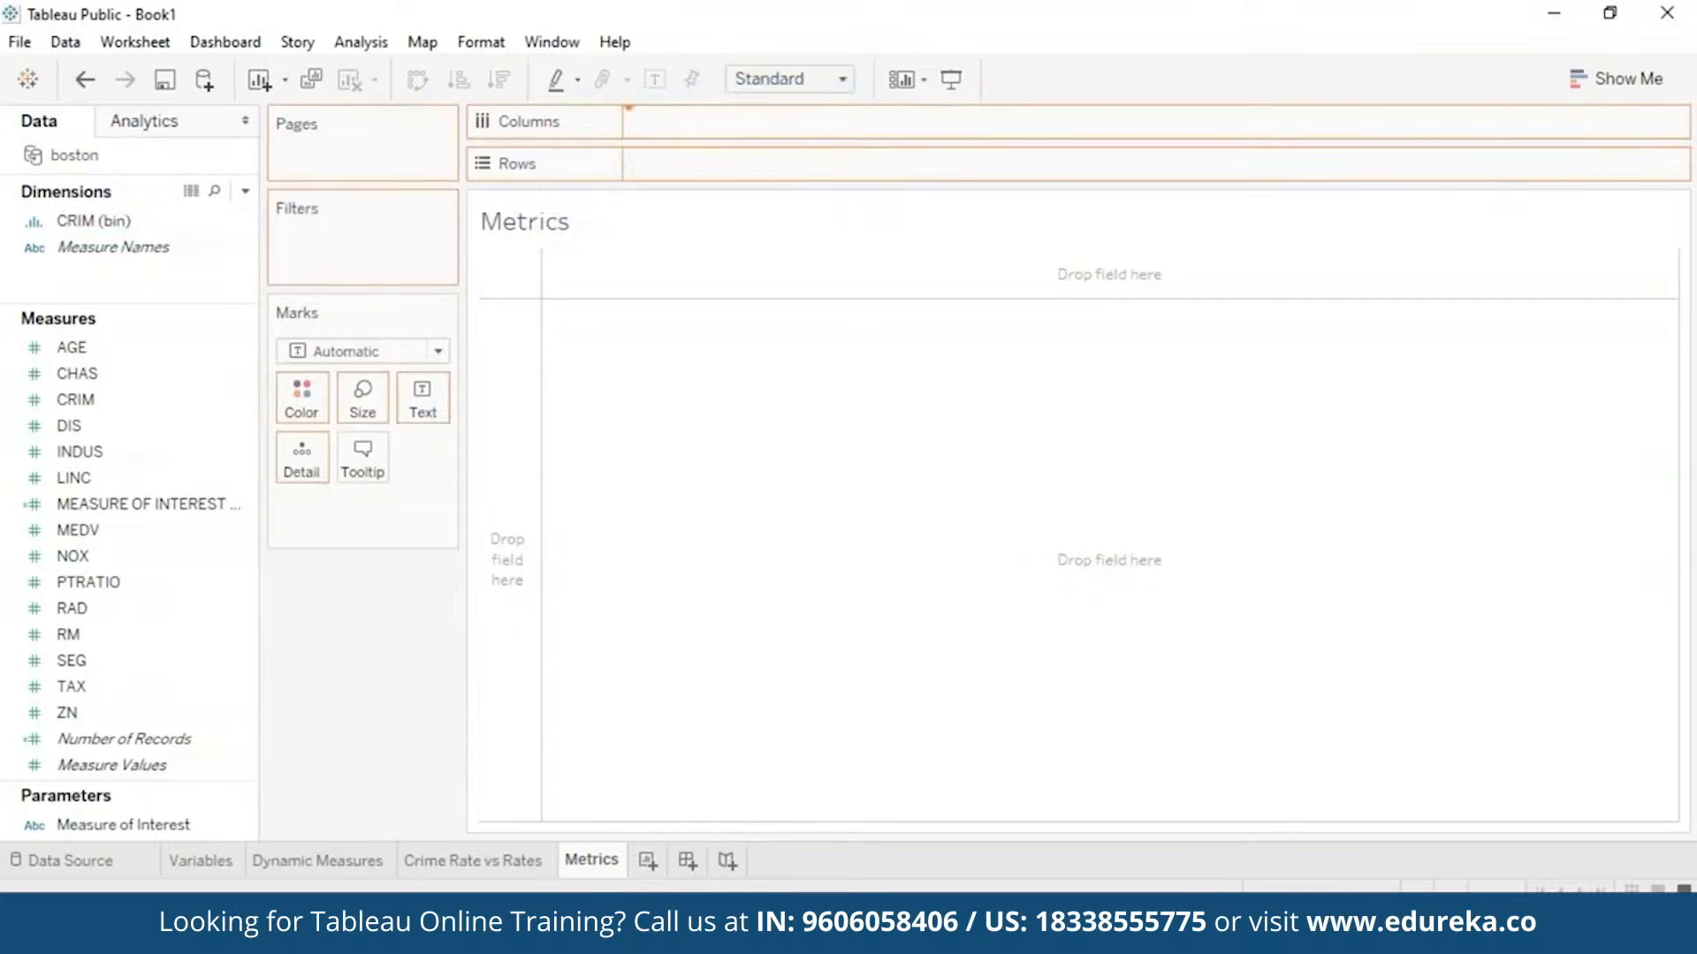
pyautogui.click(124, 739)
pyautogui.moveTo(115, 766); pyautogui.dragTo(704, 162)
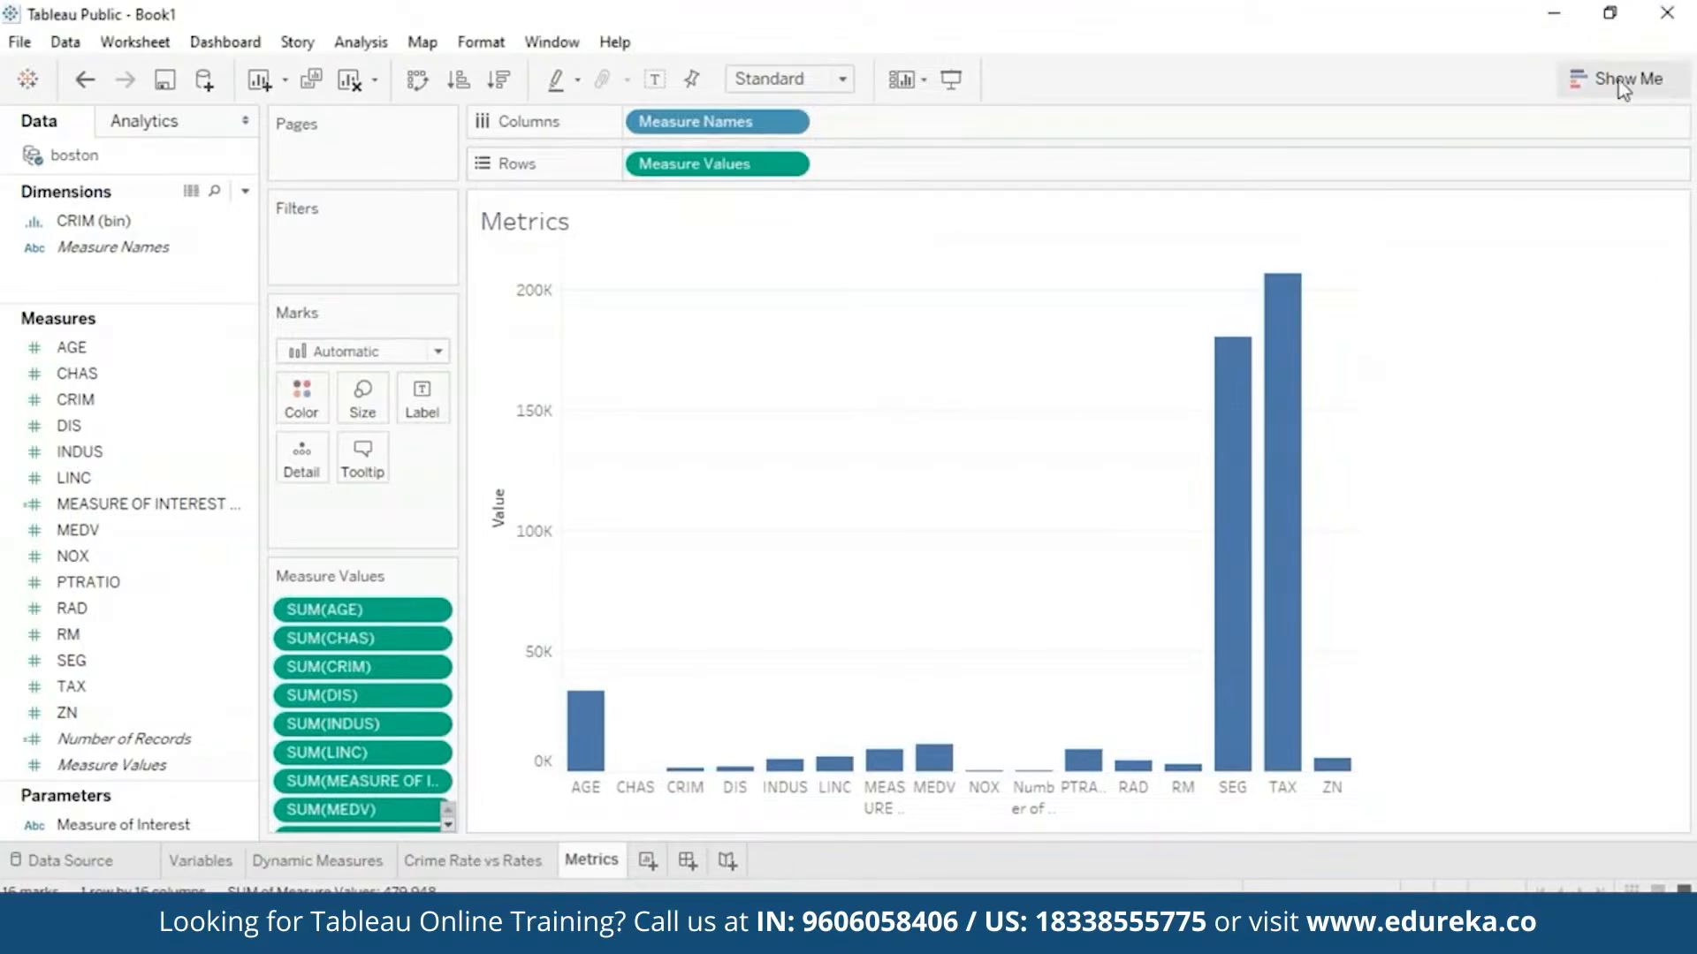
# - Convert the bar chart to a text table with rows and columns swapped into one row
pyautogui.click(1649, 72)
pyautogui.click(1480, 162)
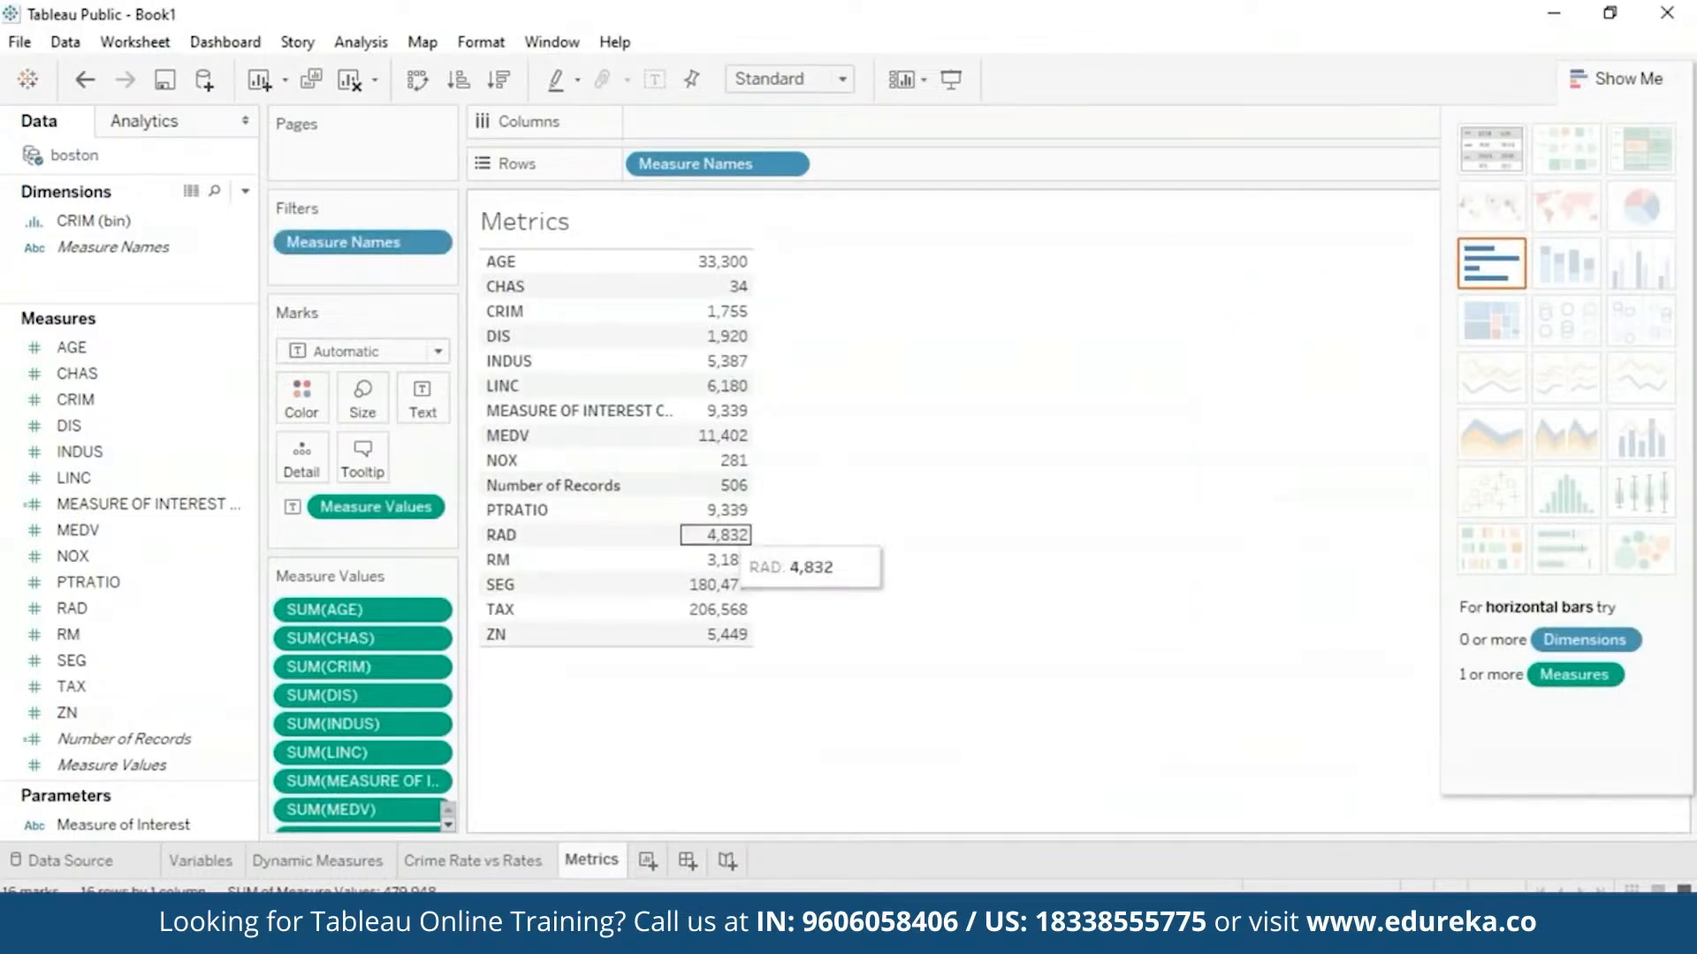
pyautogui.click(427, 87)
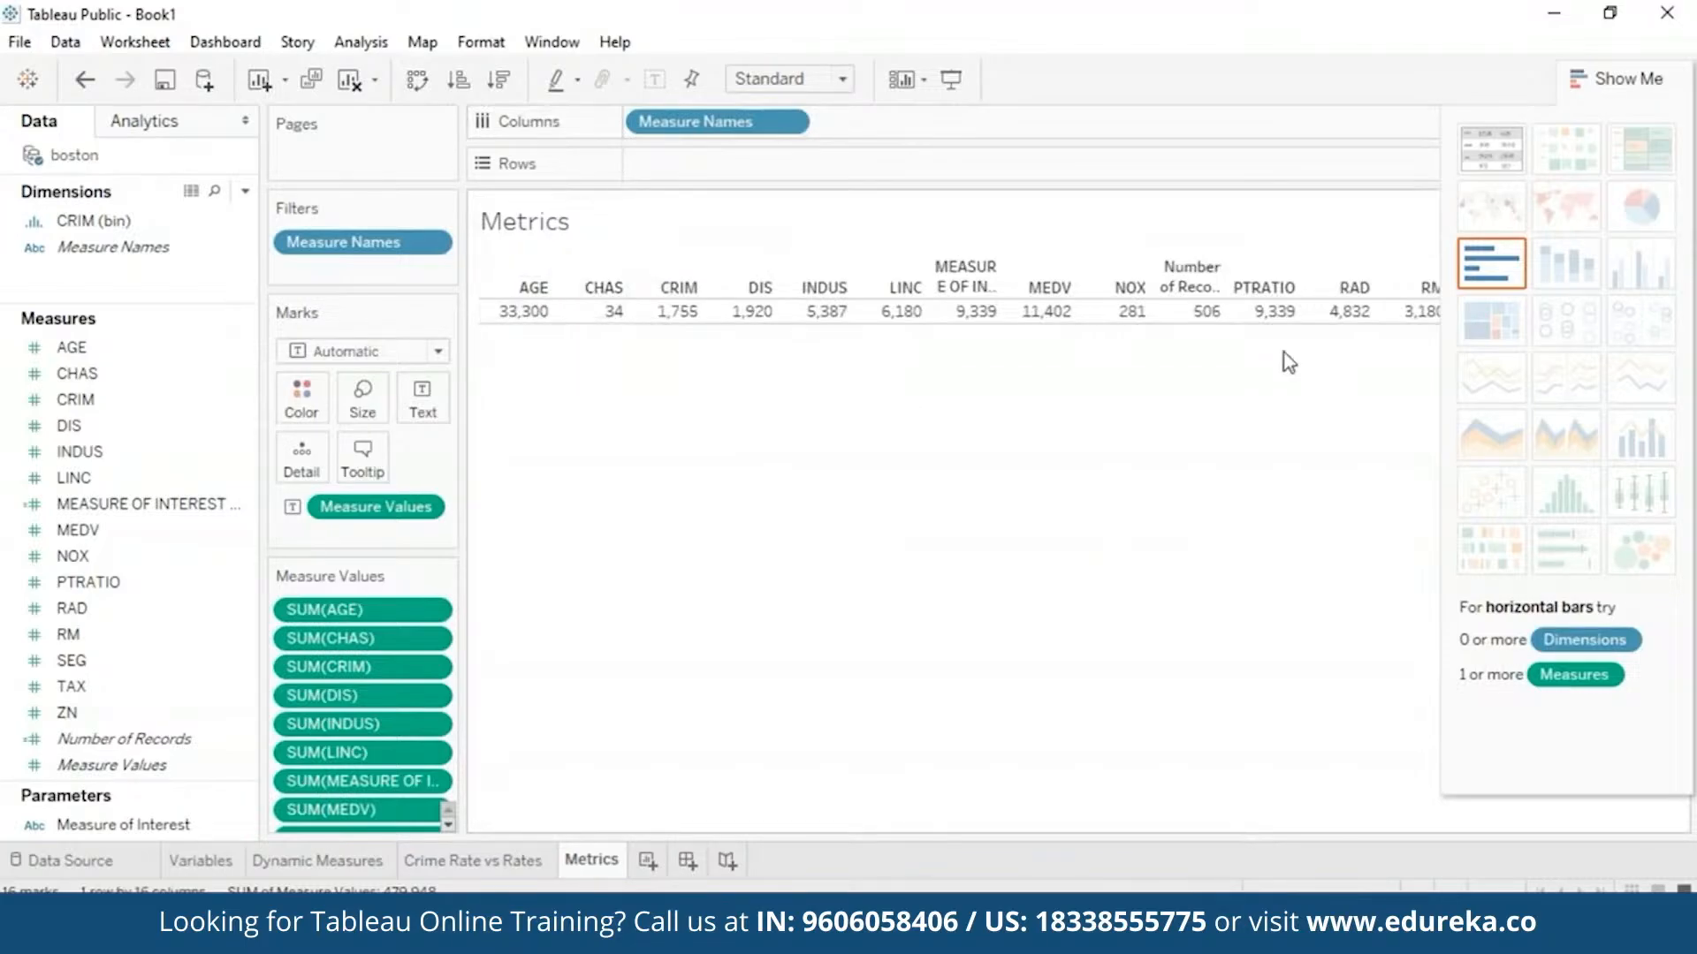
pyautogui.click(1628, 78)
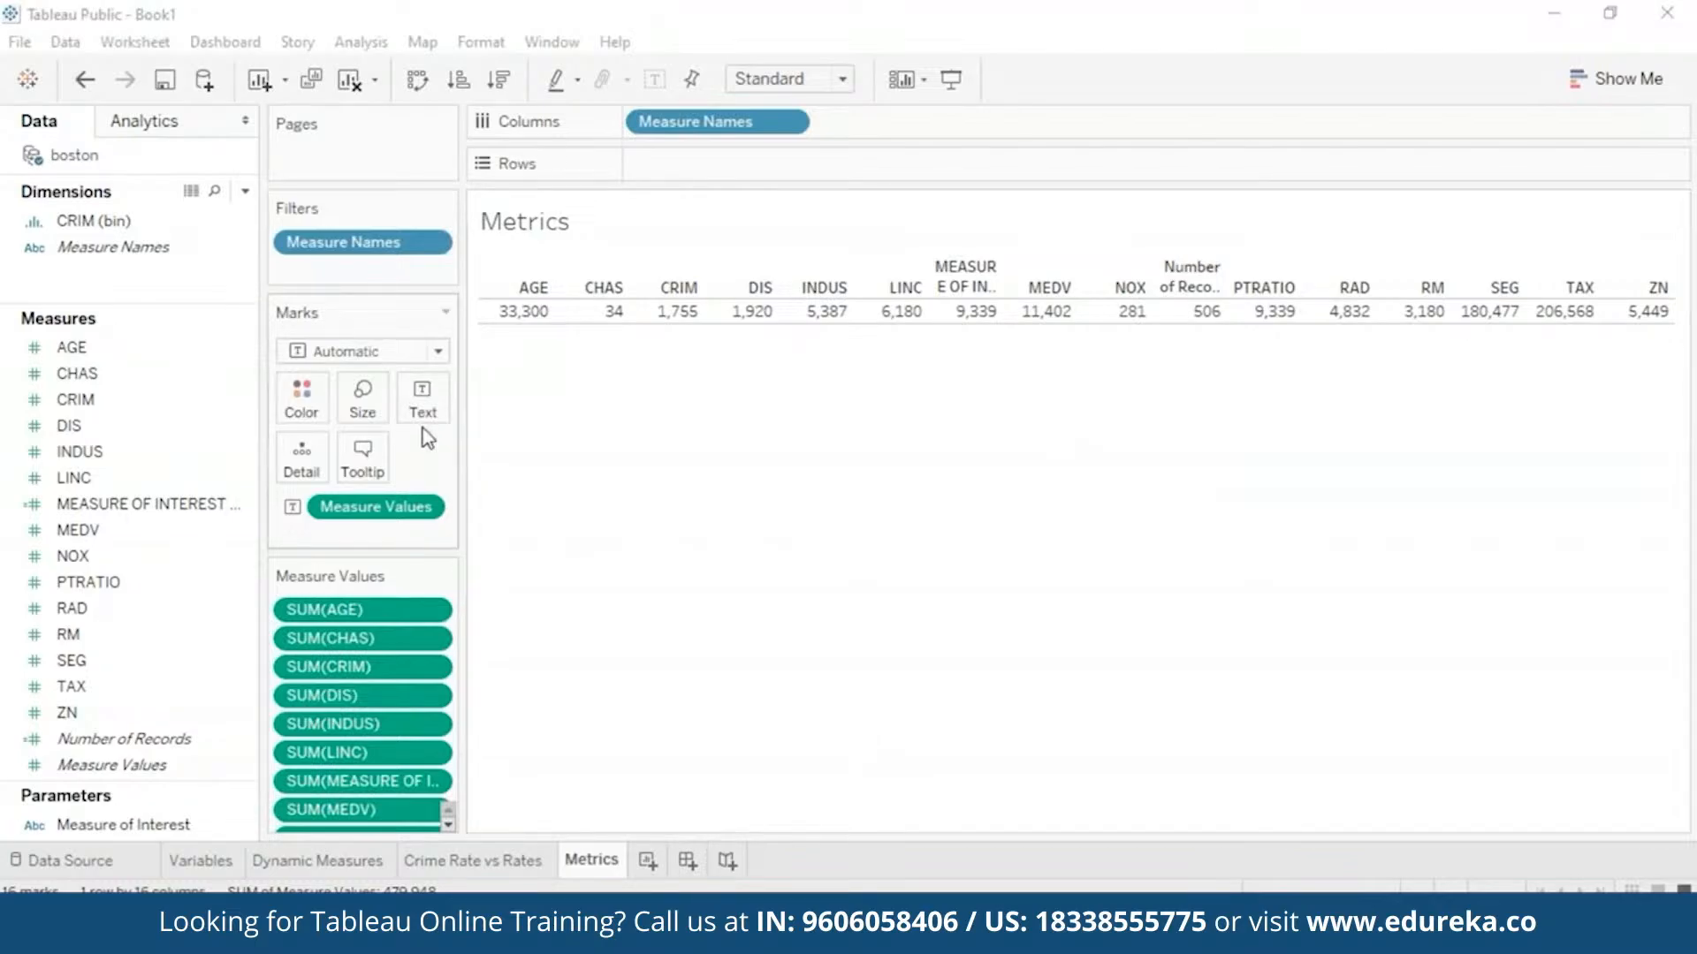
# - Show averages instead of sums for the Measure Values
pyautogui.click(426, 508)
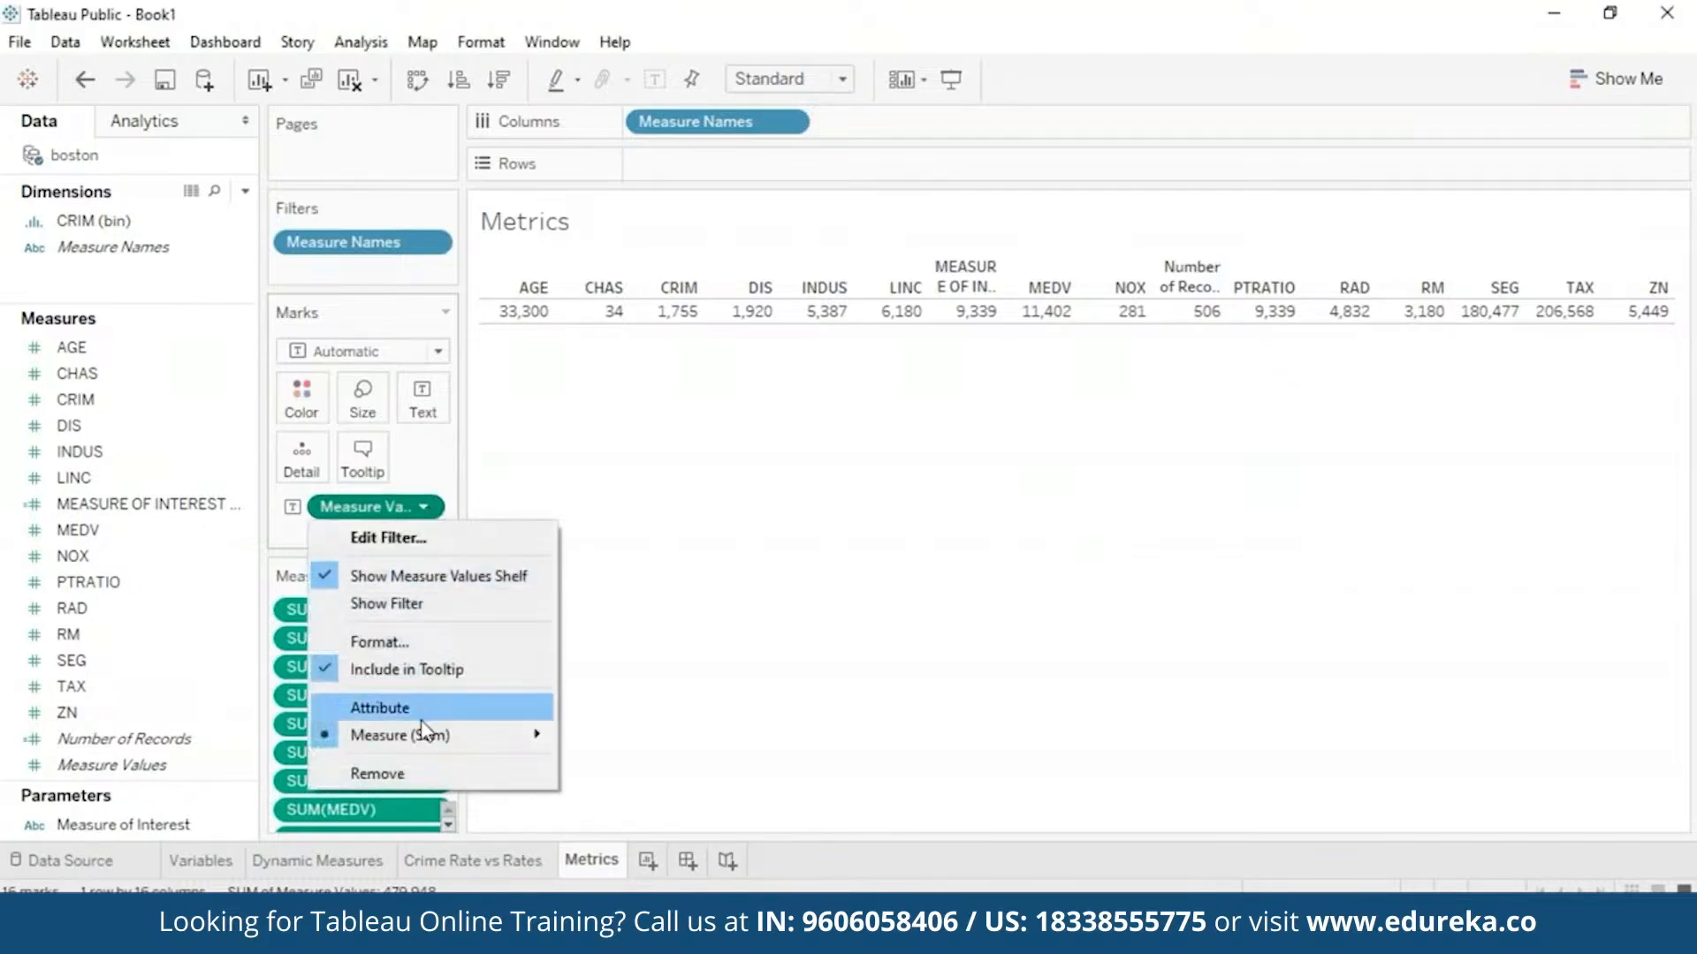
pyautogui.moveTo(425, 735)
pyautogui.click(604, 654)
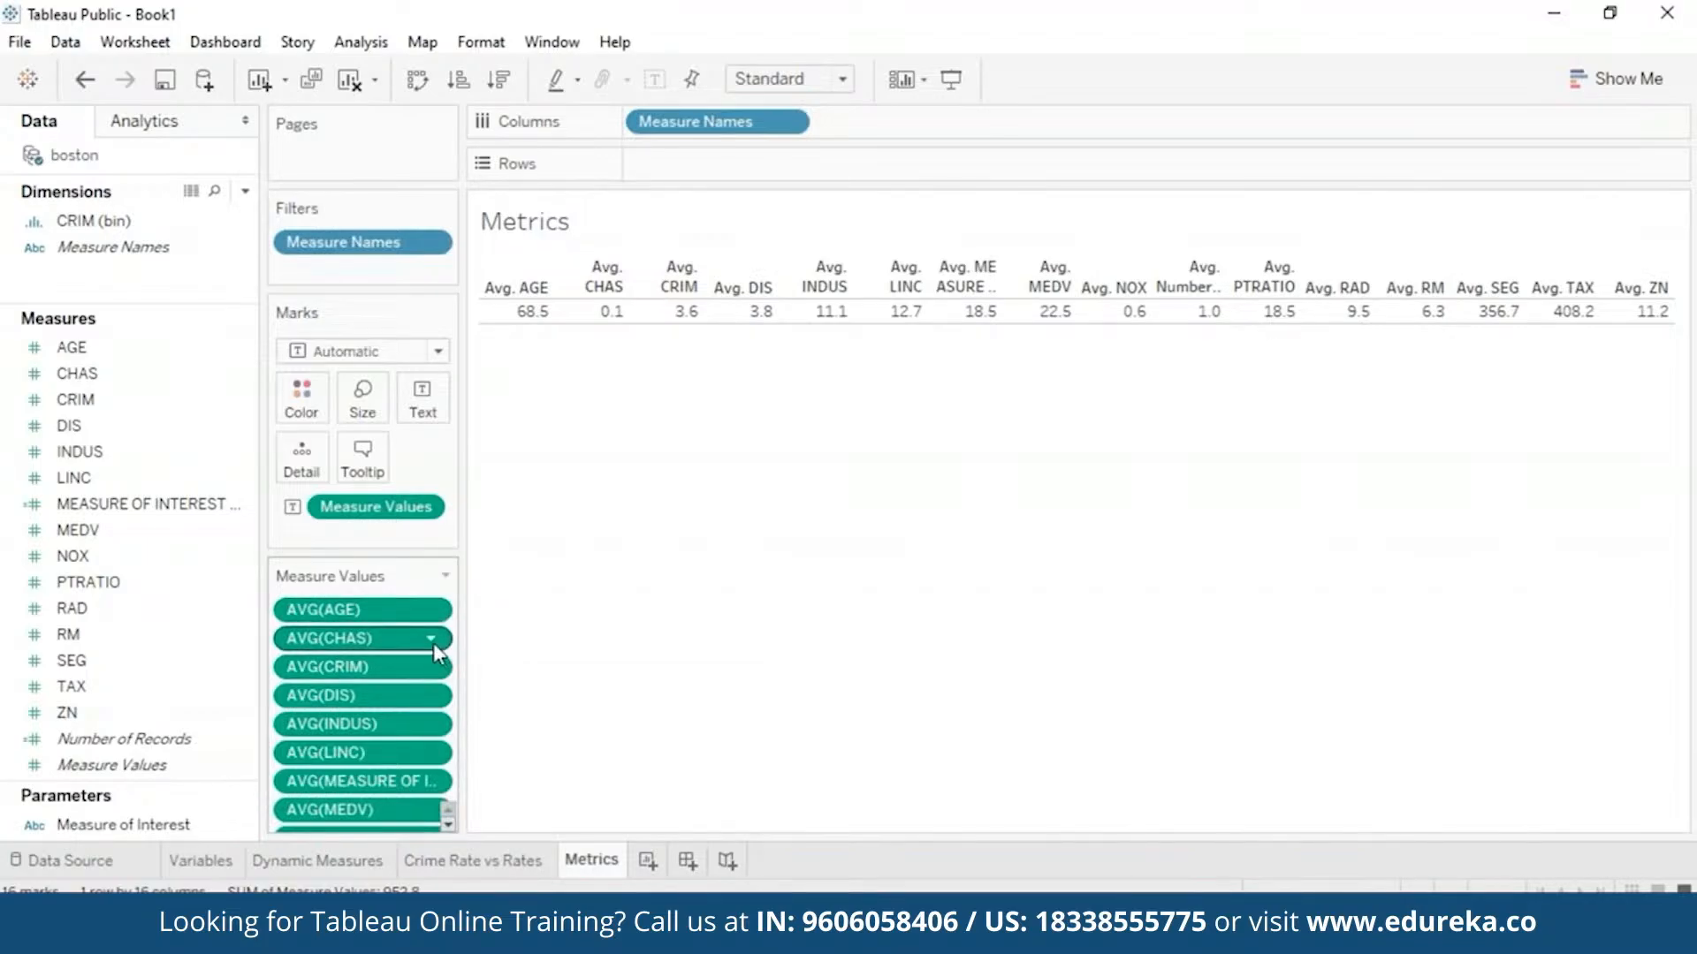
# - Remove the CHAS, INDUS, LINC and MEASURE OF INTEREST columns from the table
pyautogui.click(432, 639)
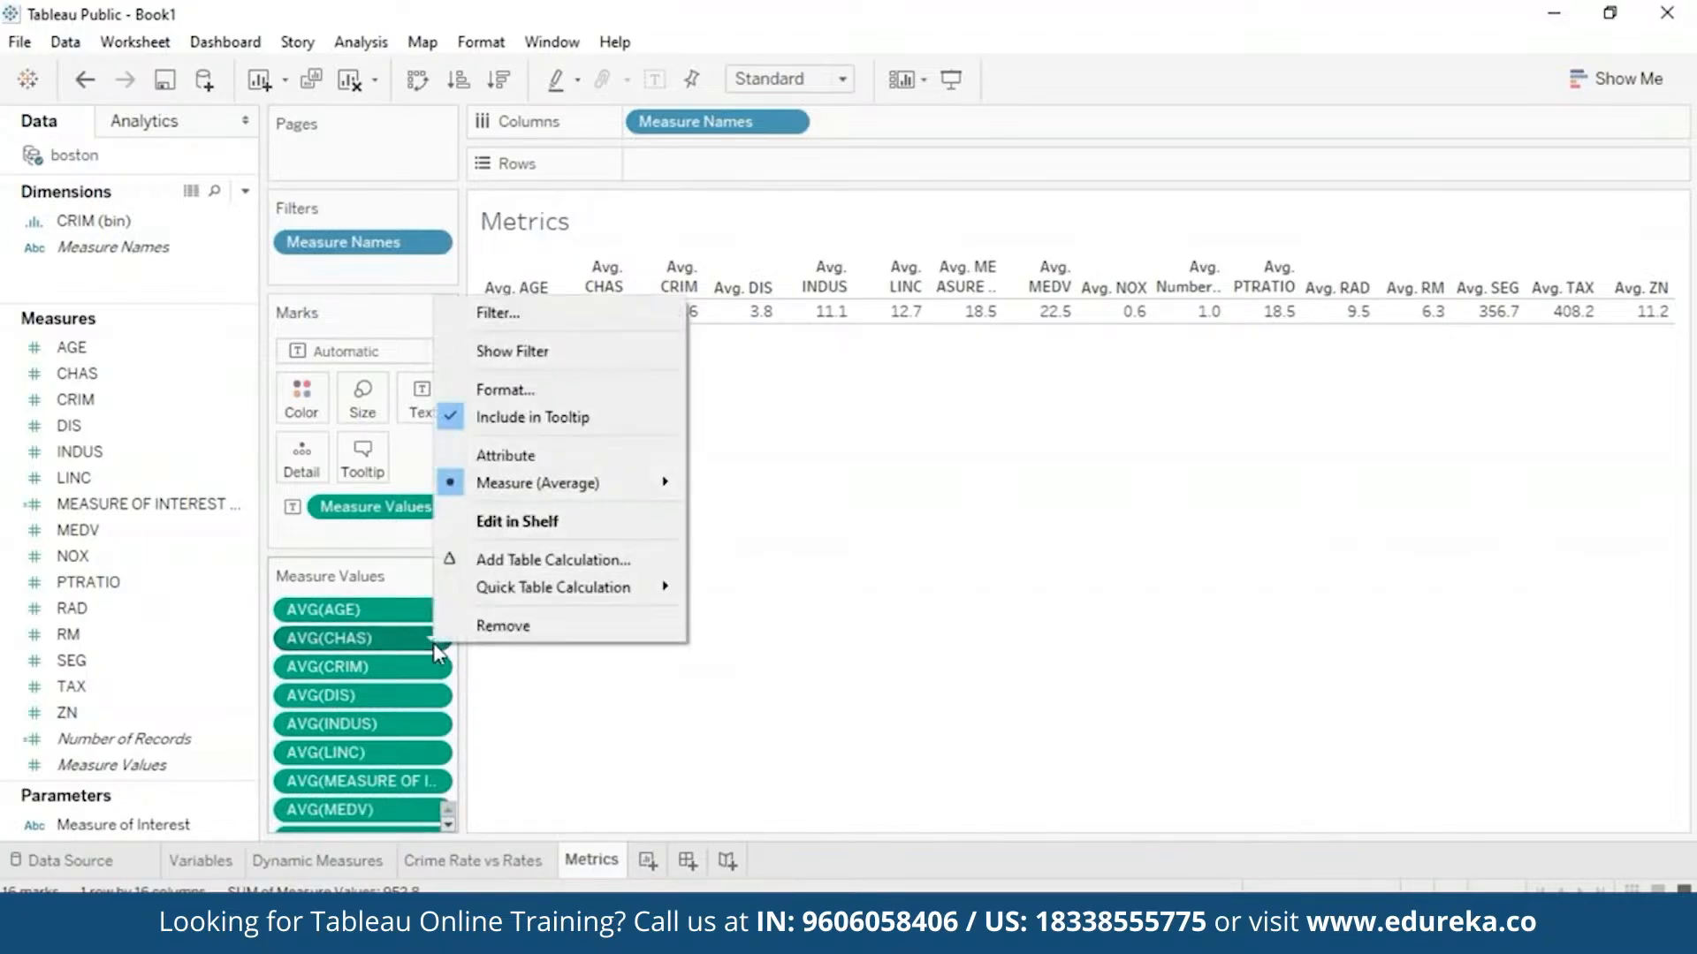
pyautogui.click(501, 628)
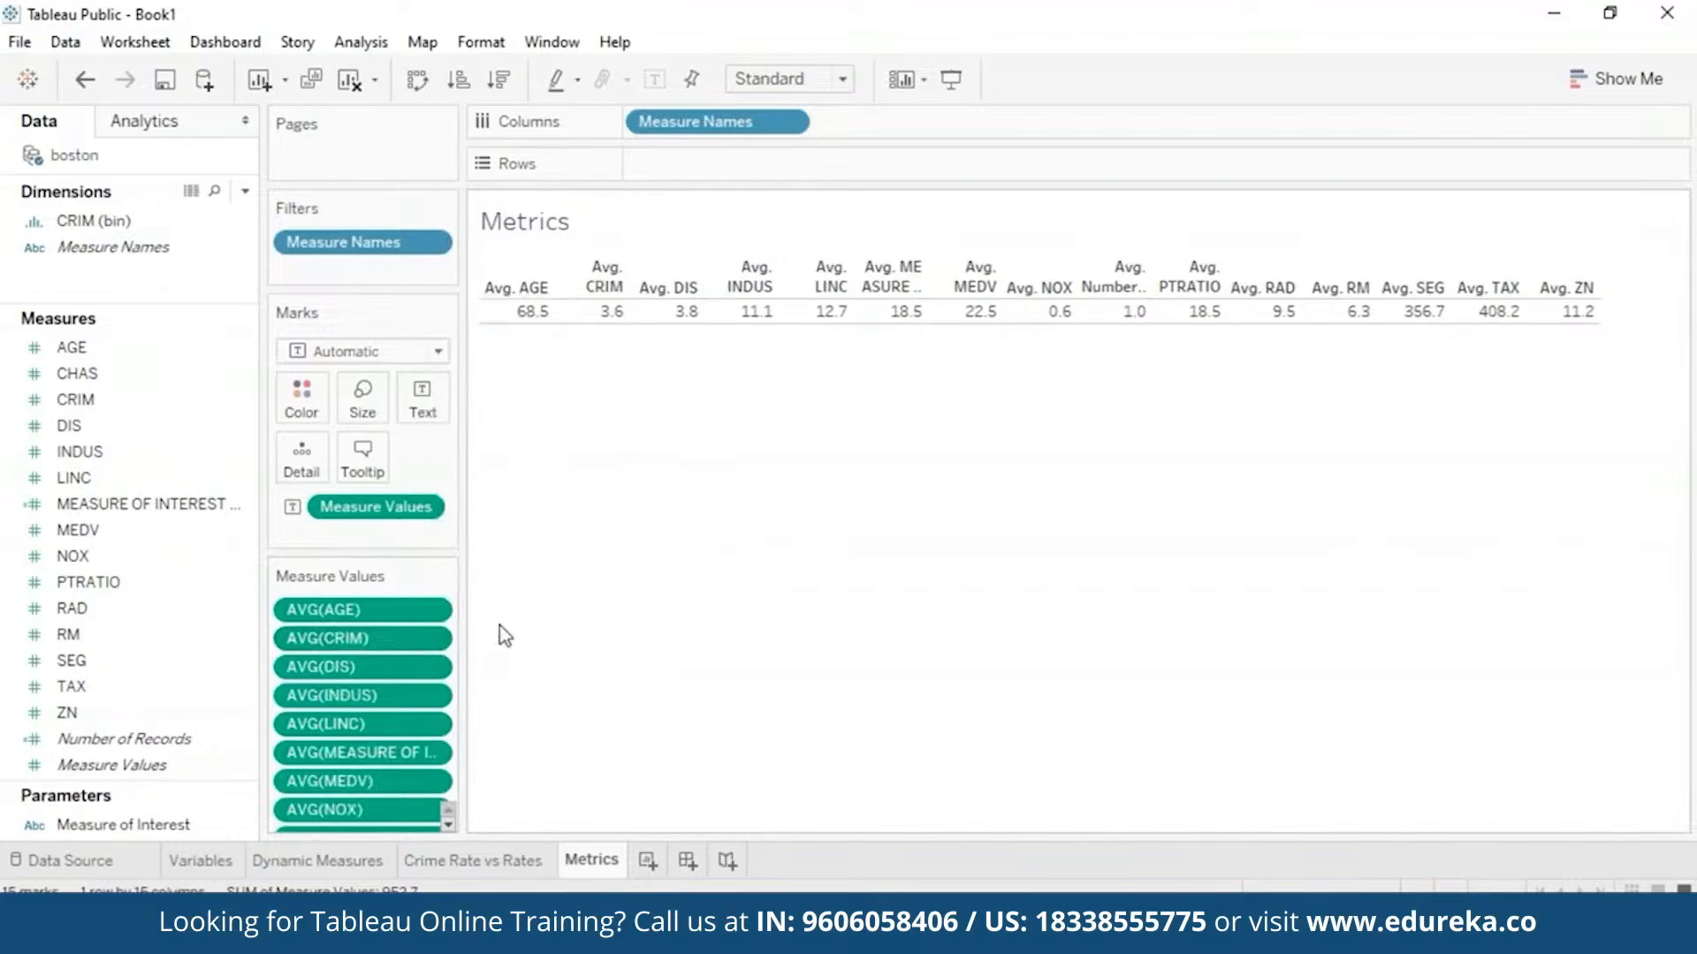
pyautogui.click(432, 696)
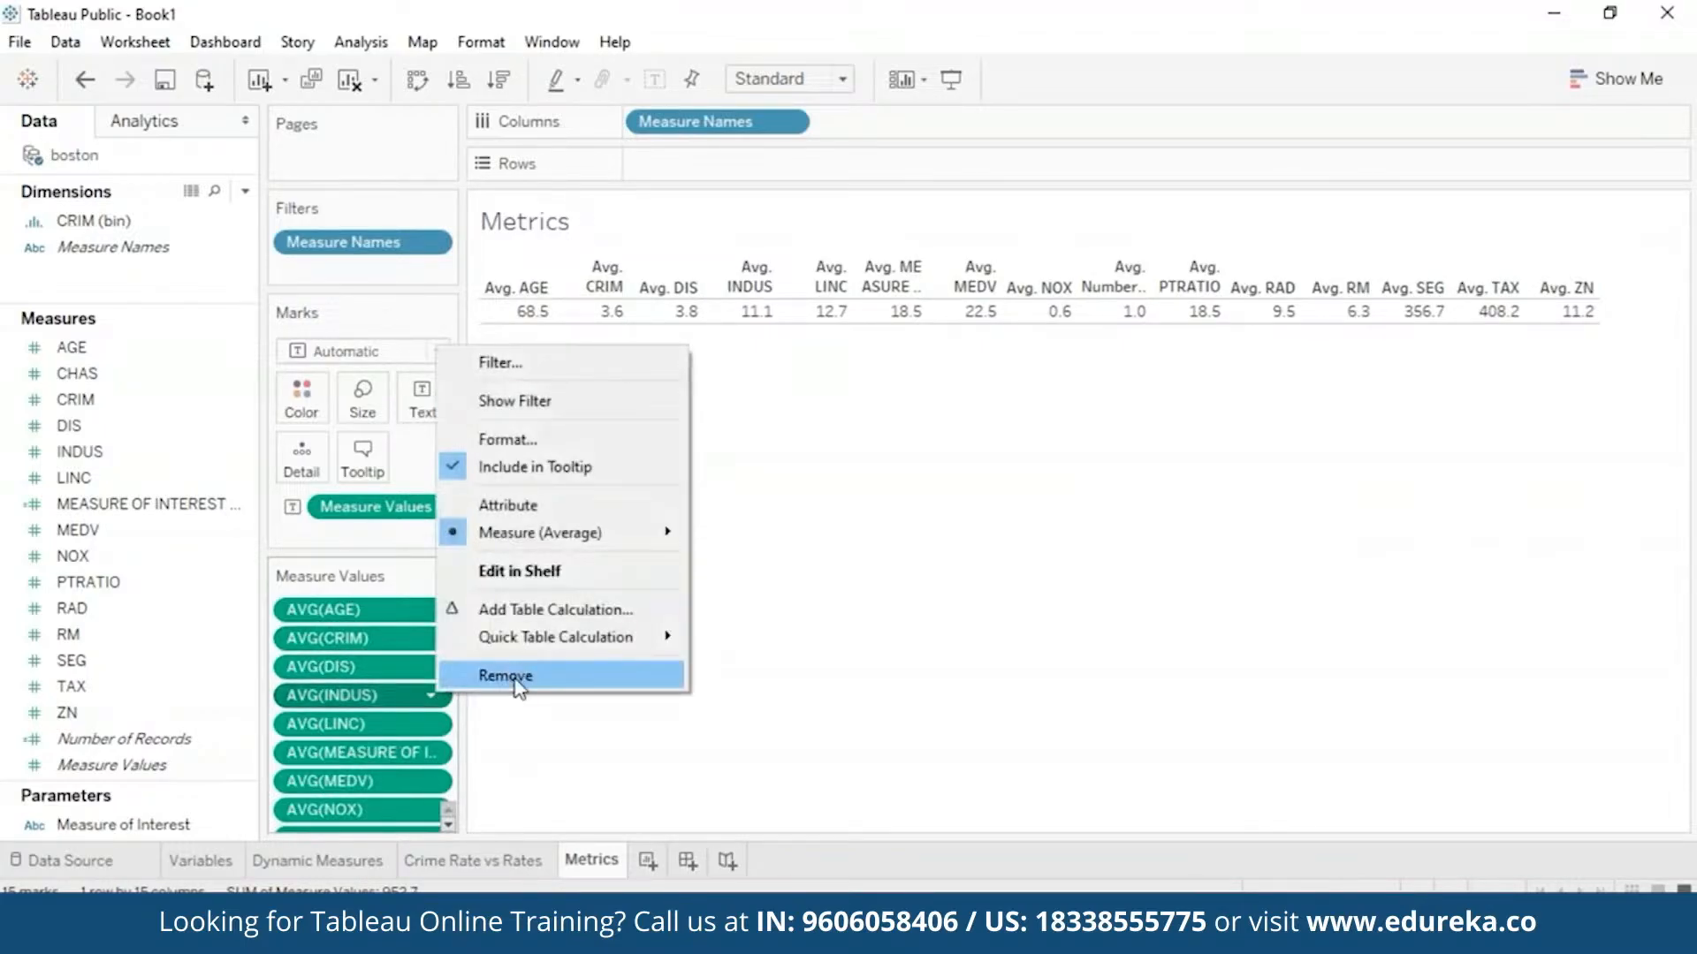
pyautogui.click(504, 678)
pyautogui.click(432, 696)
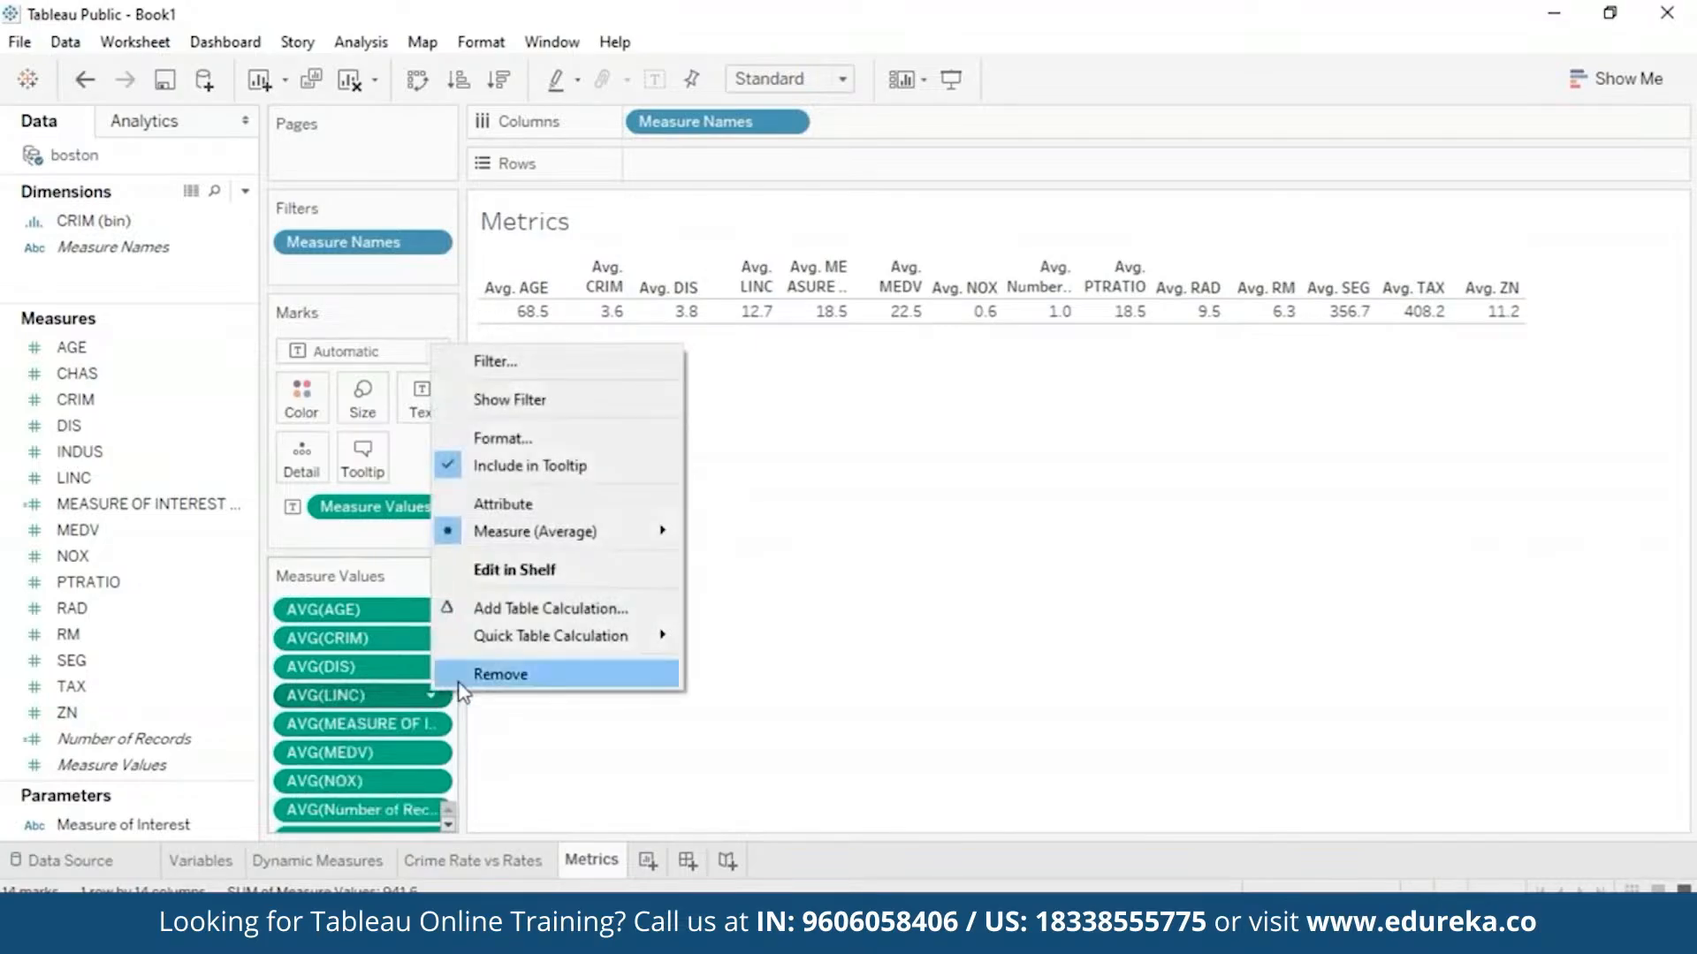
pyautogui.click(504, 676)
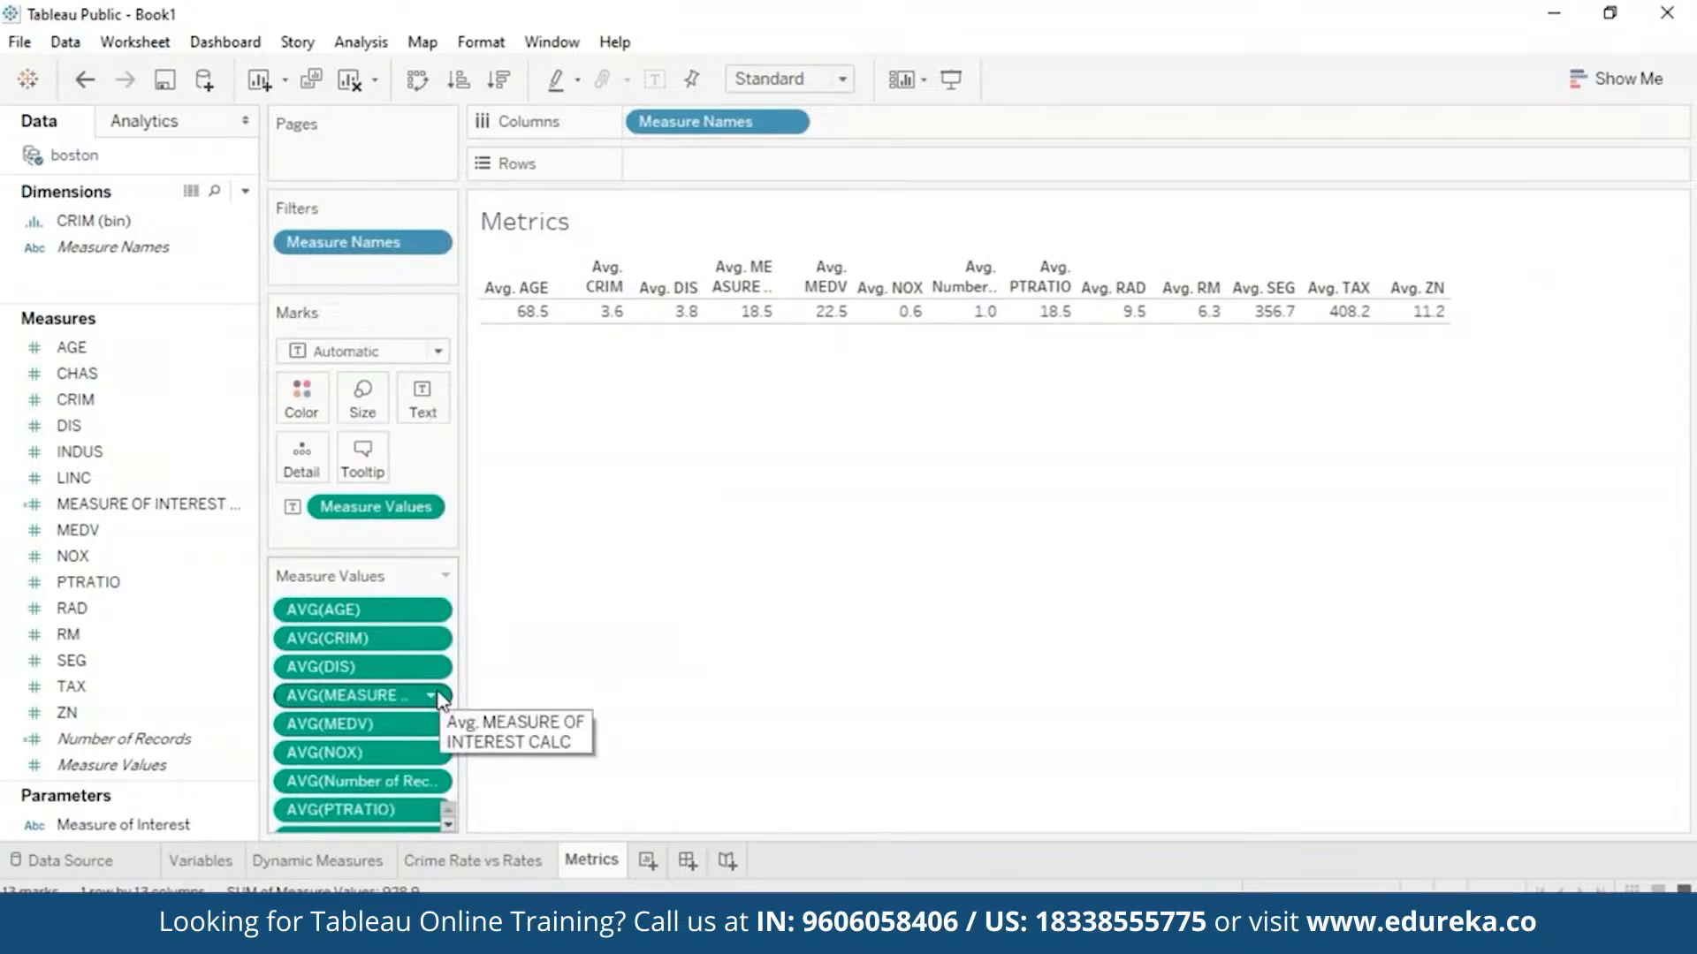
pyautogui.click(436, 697)
pyautogui.click(504, 674)
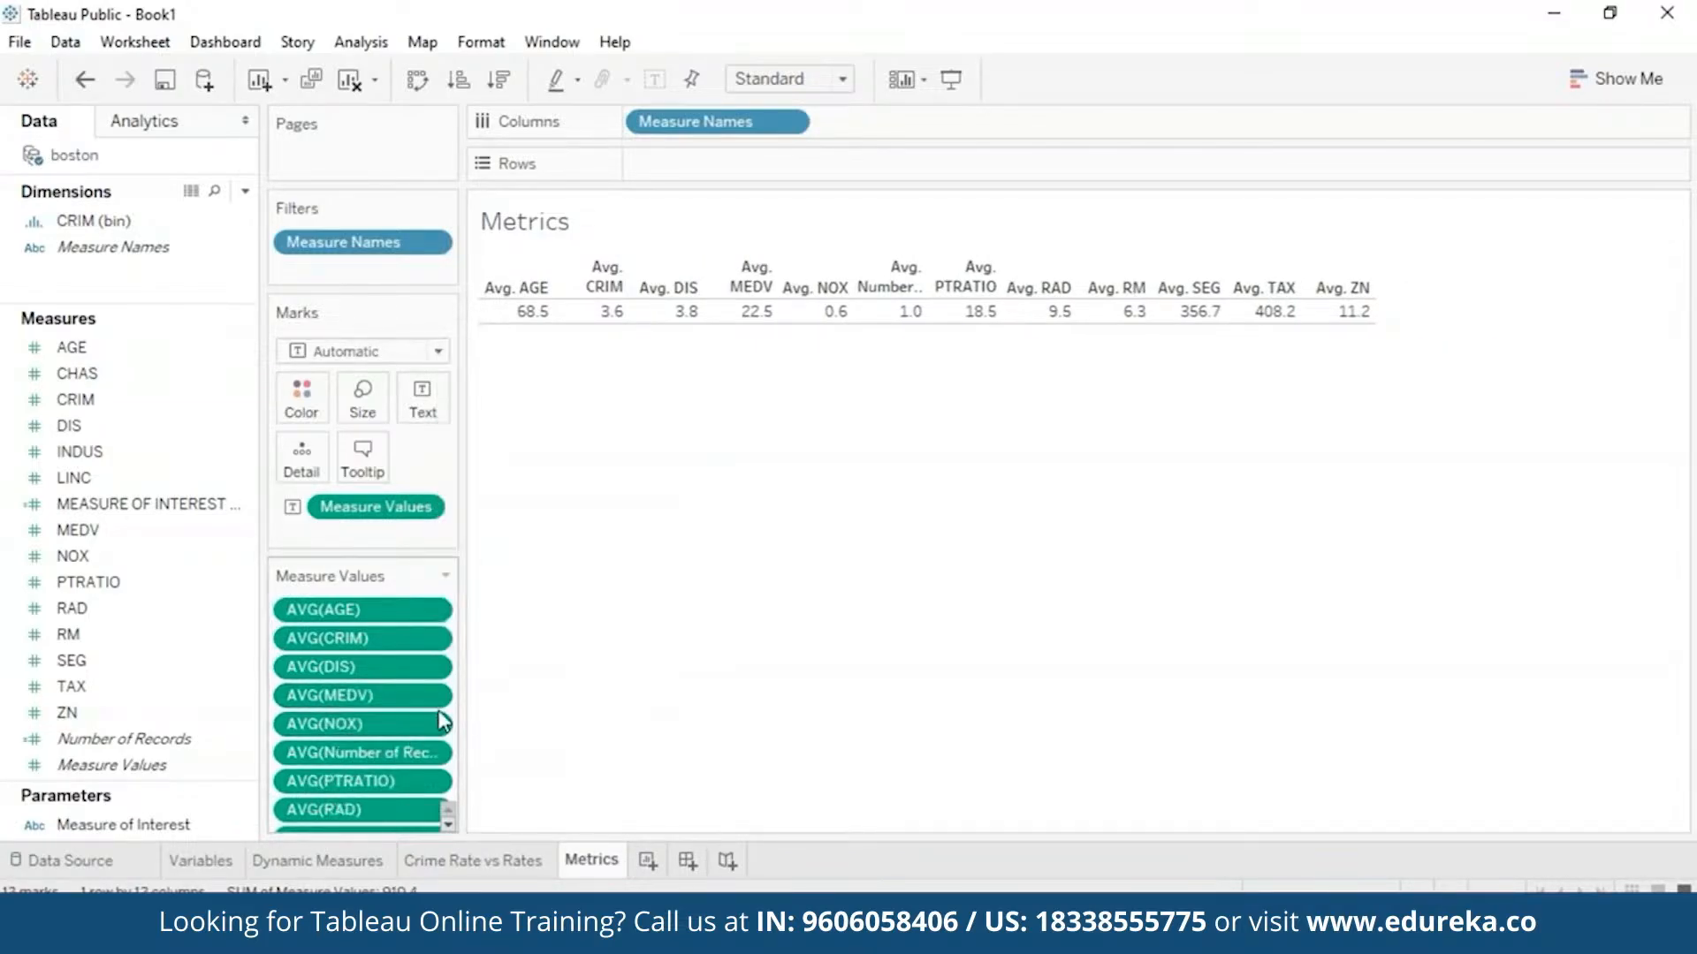
# - Remove the MEDV, Number of Records, SEG and ZN columns from the table
pyautogui.click(432, 696)
pyautogui.click(486, 676)
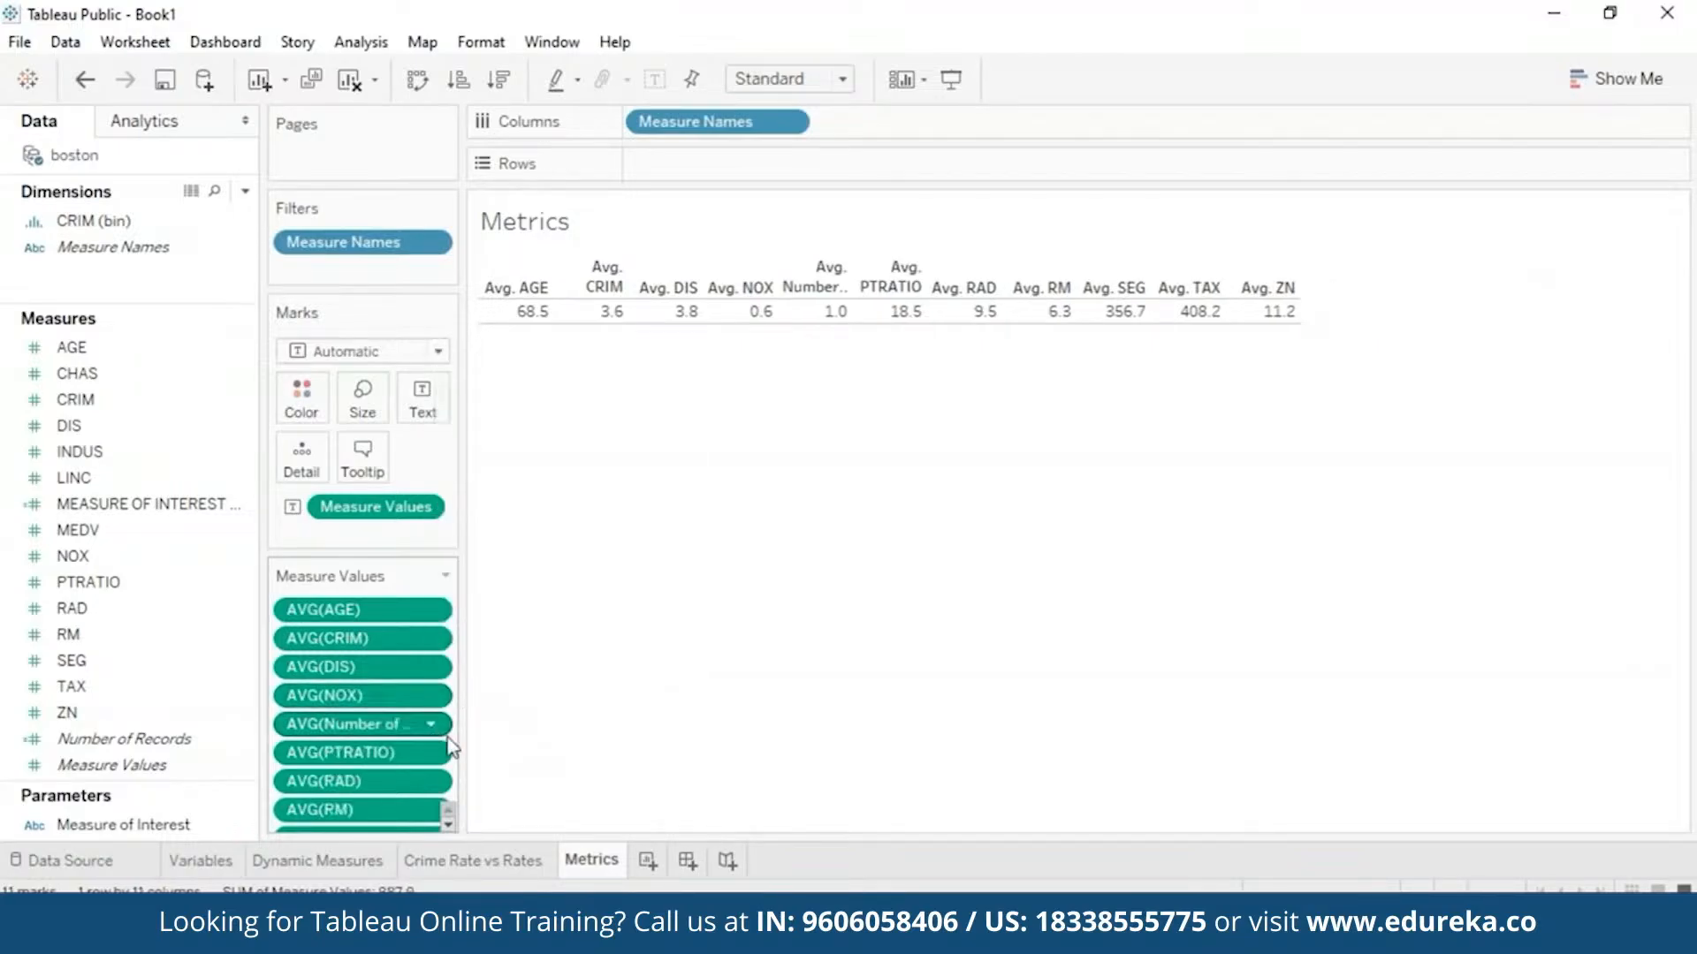
pyautogui.click(432, 726)
pyautogui.click(489, 710)
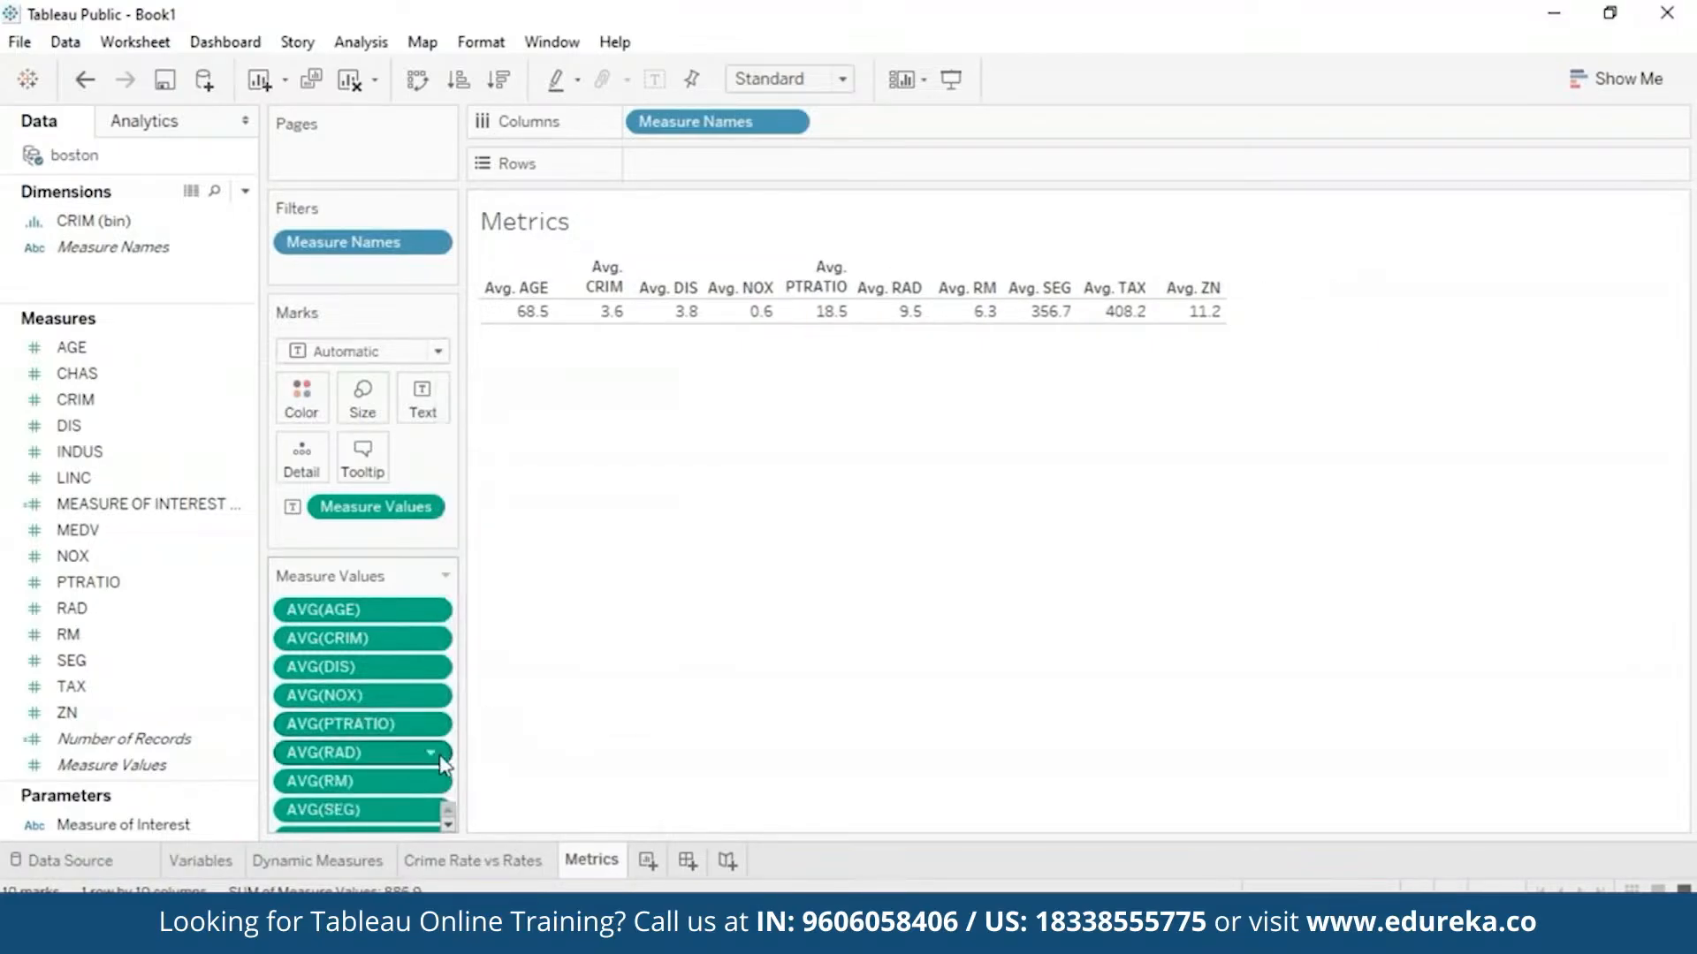
pyautogui.click(431, 810)
pyautogui.click(508, 795)
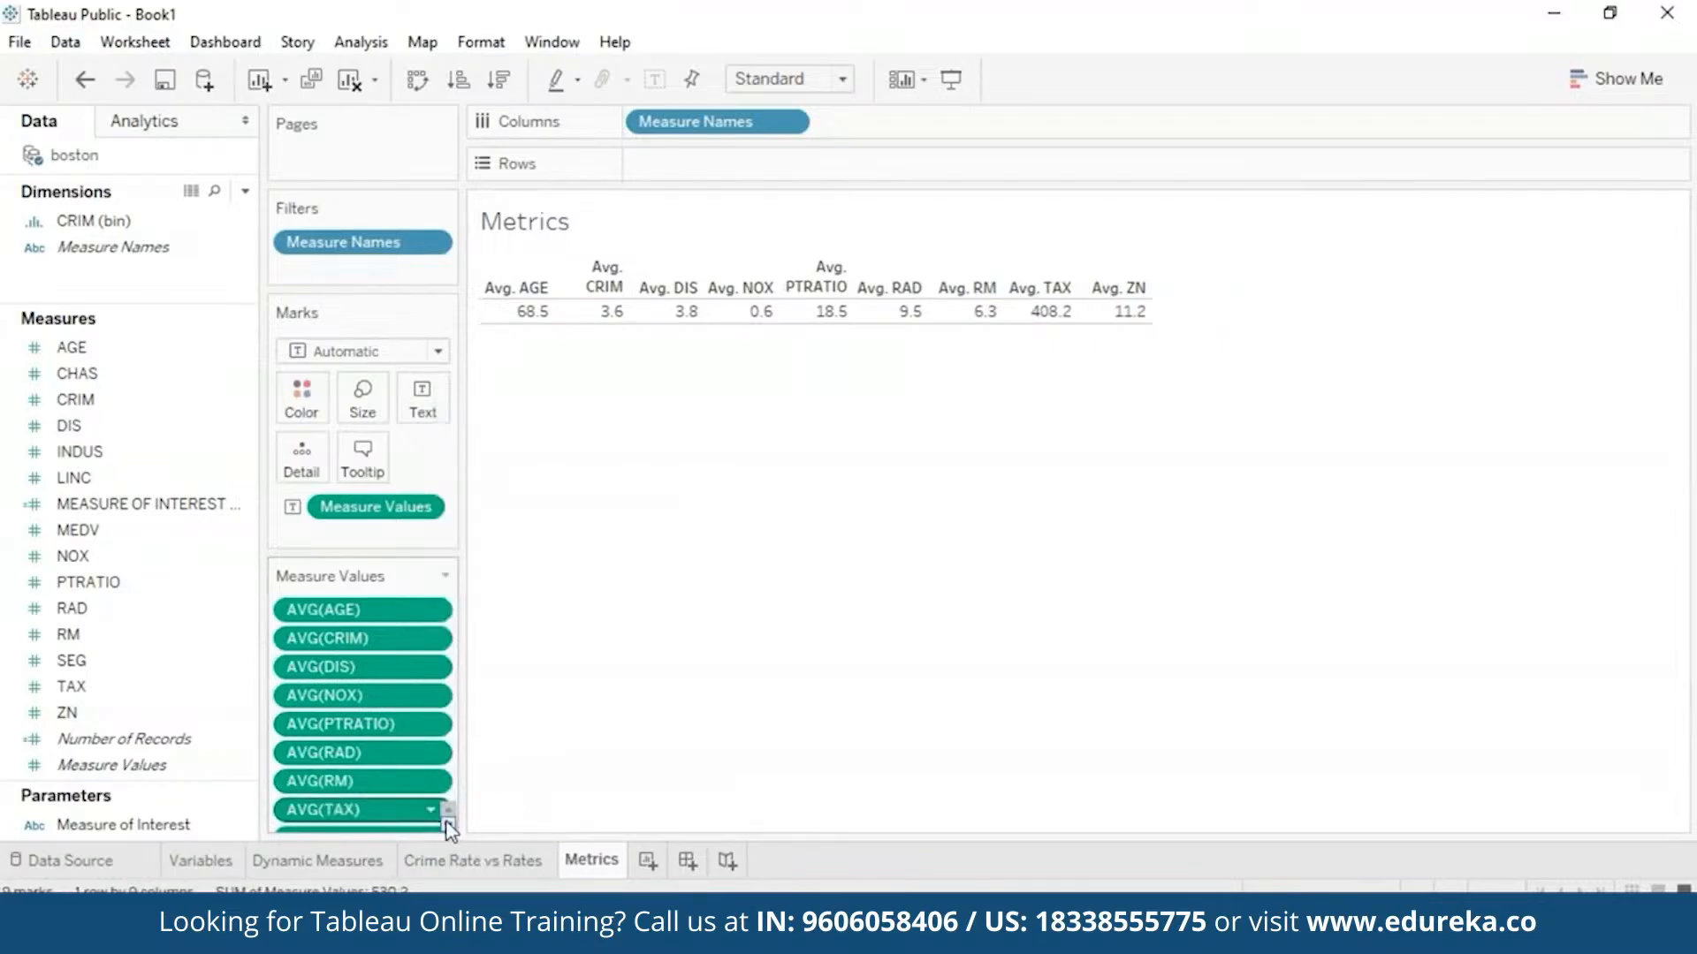
pyautogui.scroll(-1, 447, 812)
pyautogui.click(430, 812)
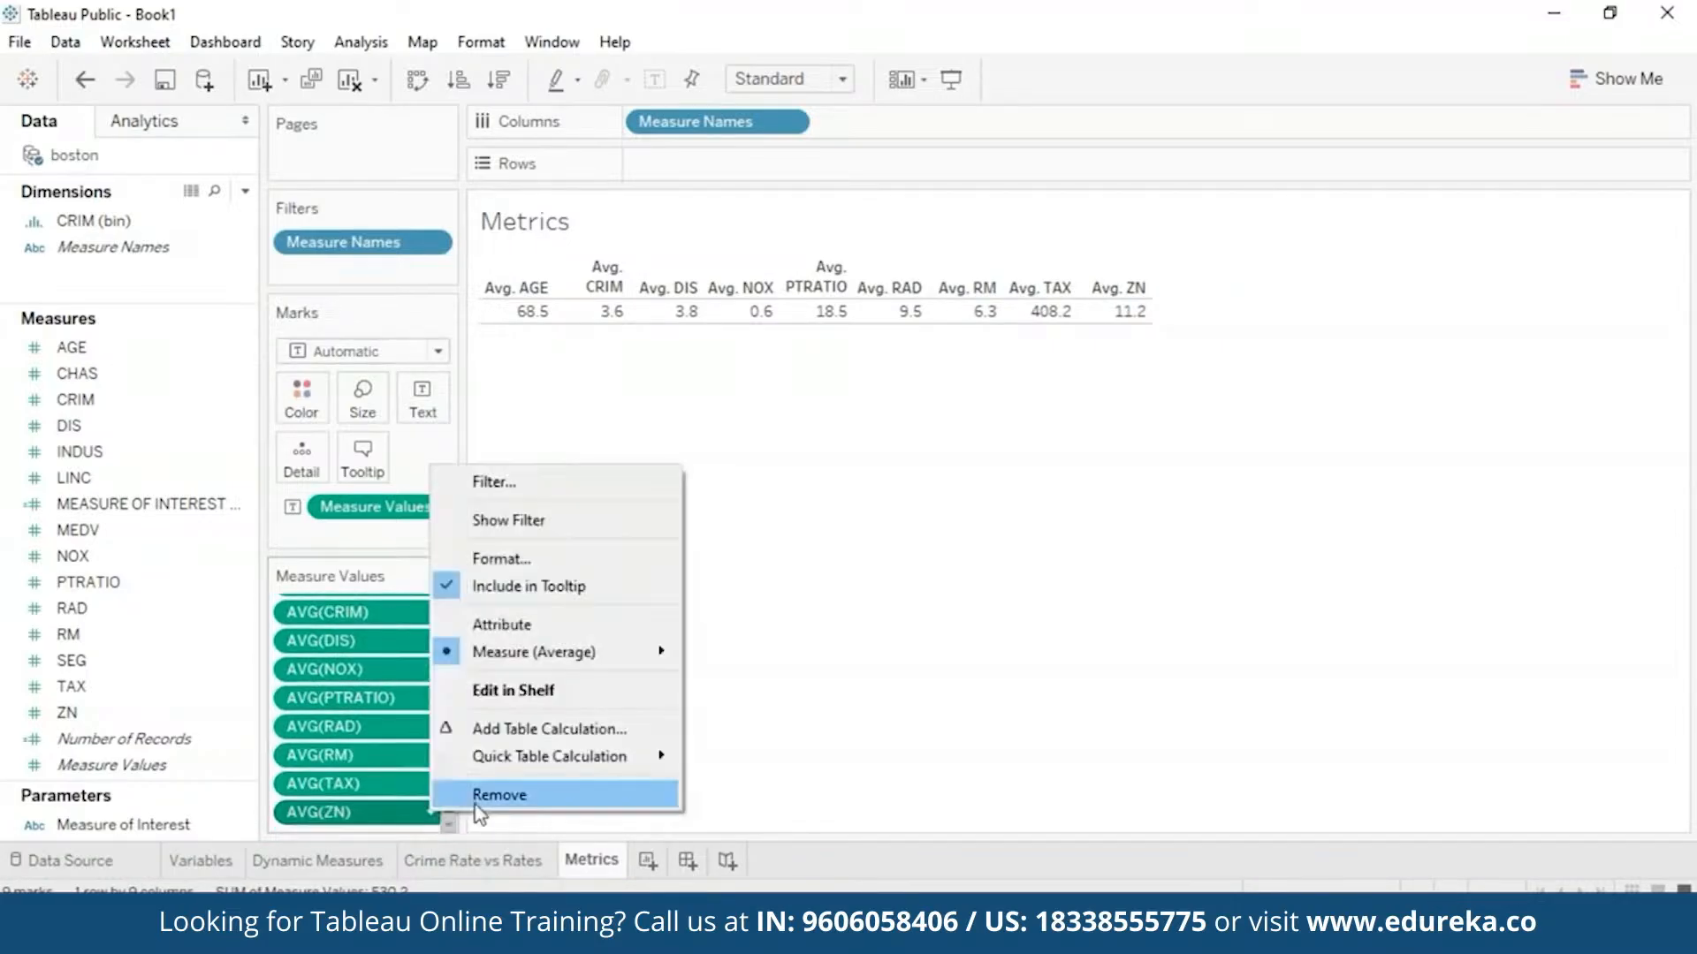
pyautogui.click(508, 792)
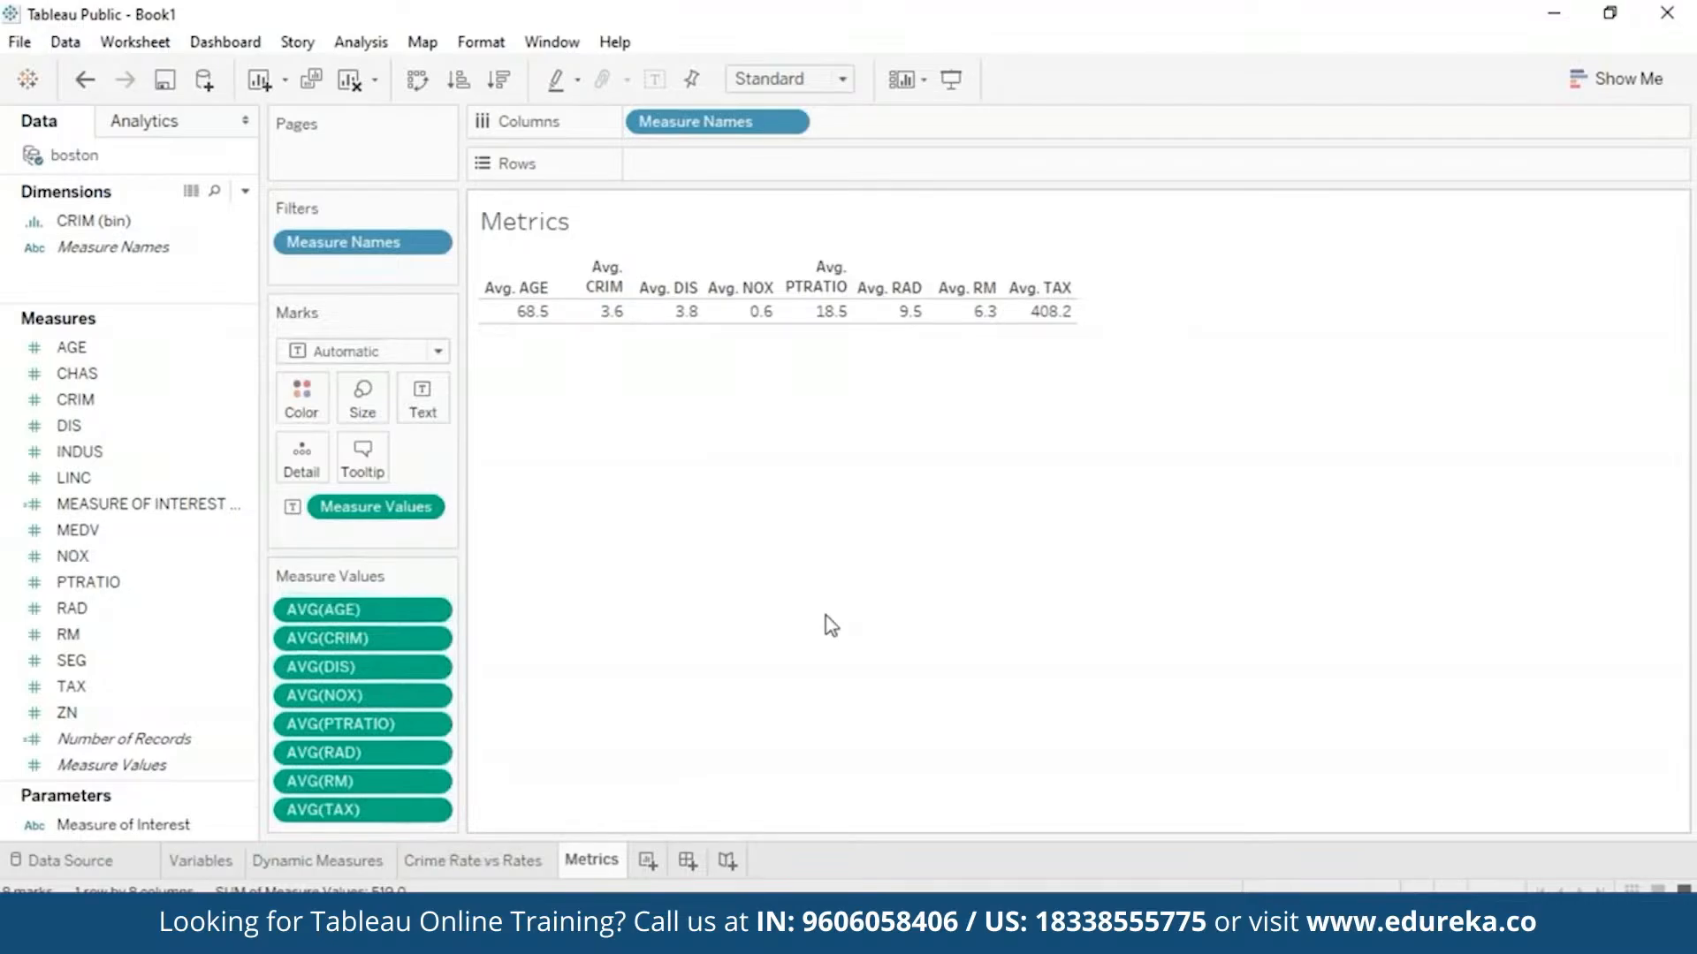
# - Filter the Metrics sheet on all MEDV values as a 5.00–50.00 range
pyautogui.click(125, 528)
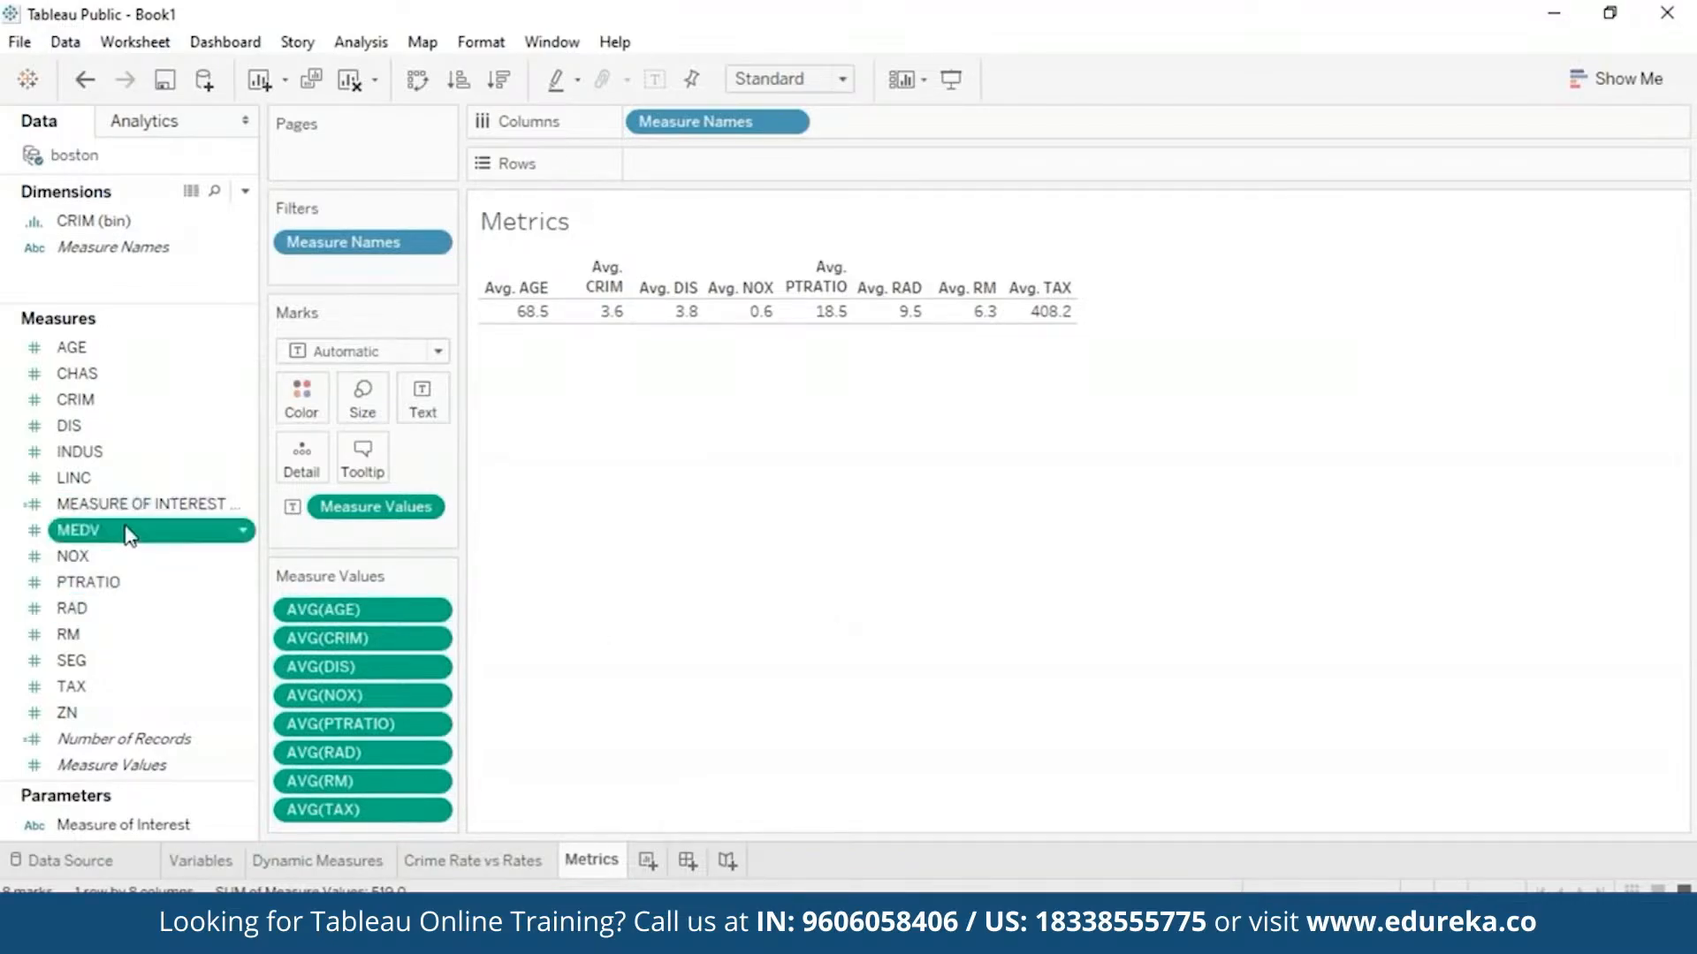
pyautogui.moveTo(130, 535); pyautogui.dragTo(331, 269)
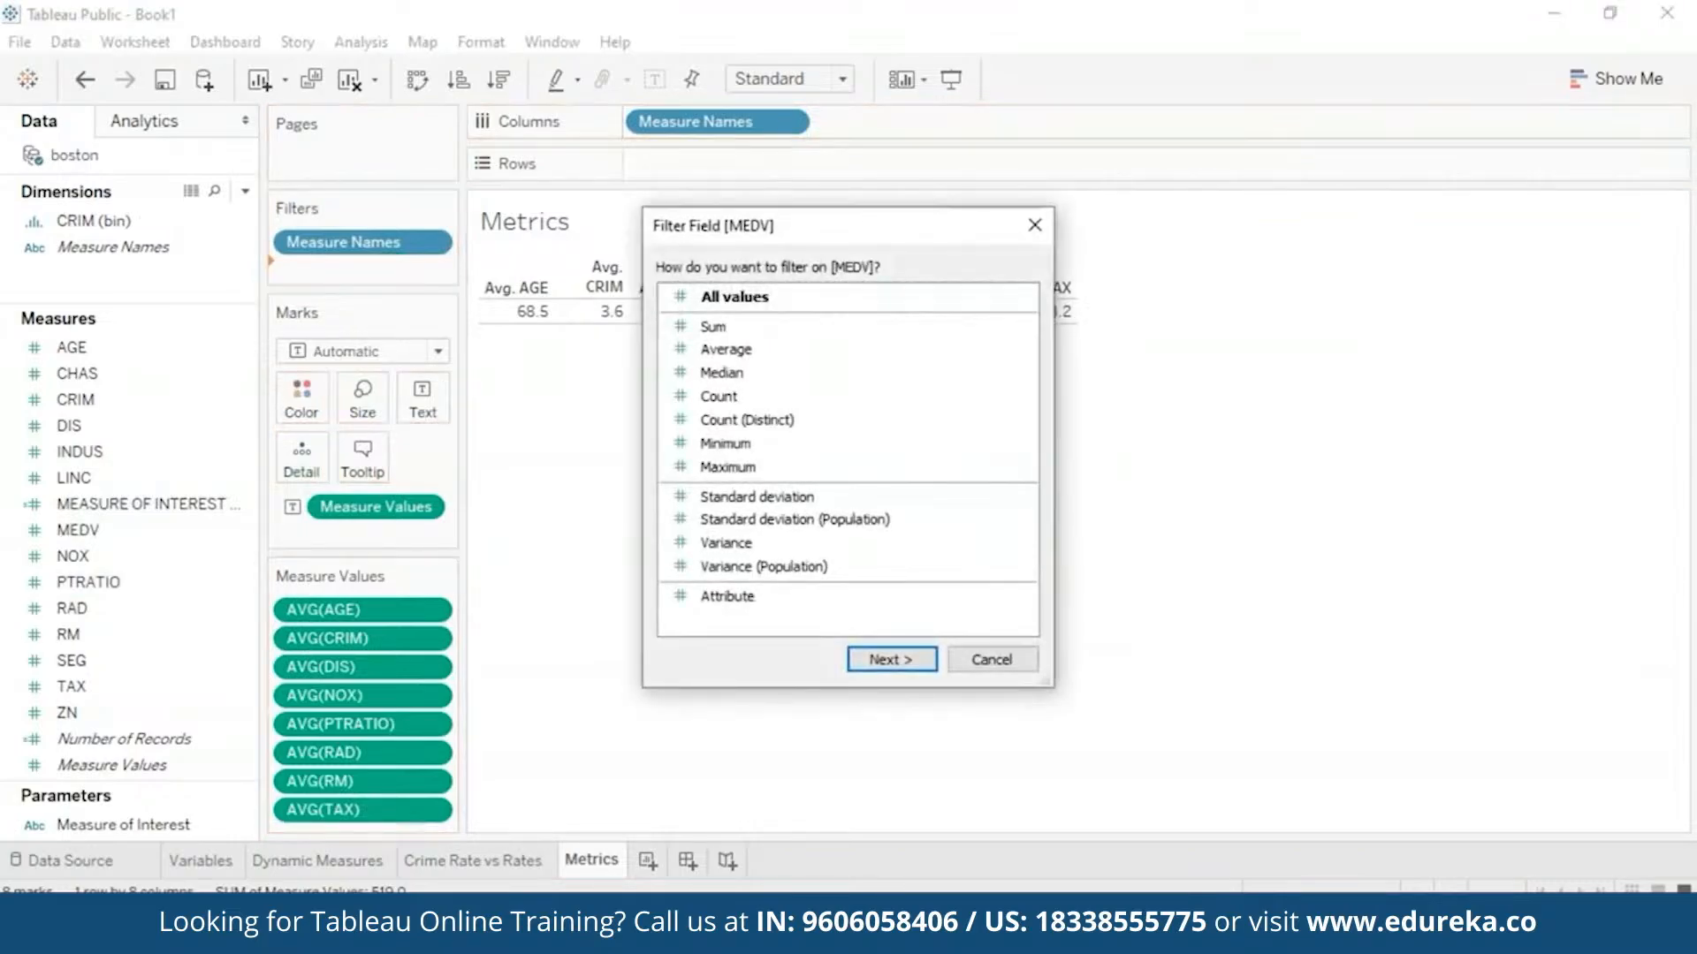
pyautogui.click(888, 660)
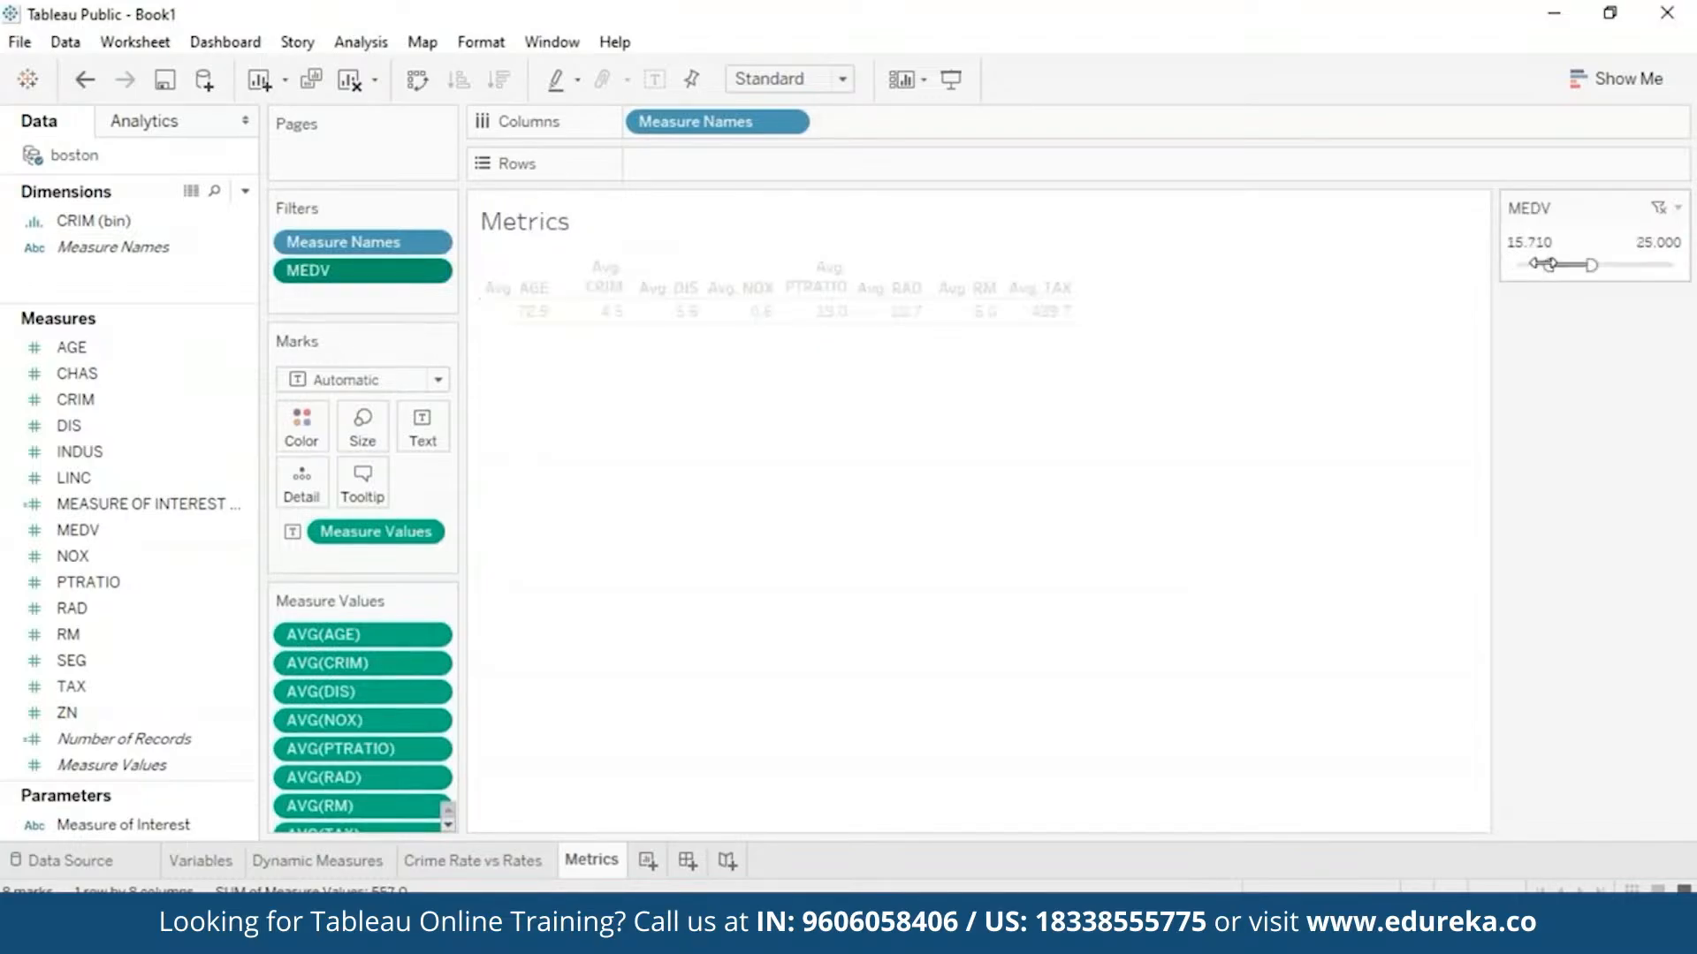
# - Narrow the MEDV filter to 15.00–25.00 and check the recalculated averages
pyautogui.moveTo(1548, 265); pyautogui.dragTo(1540, 264)
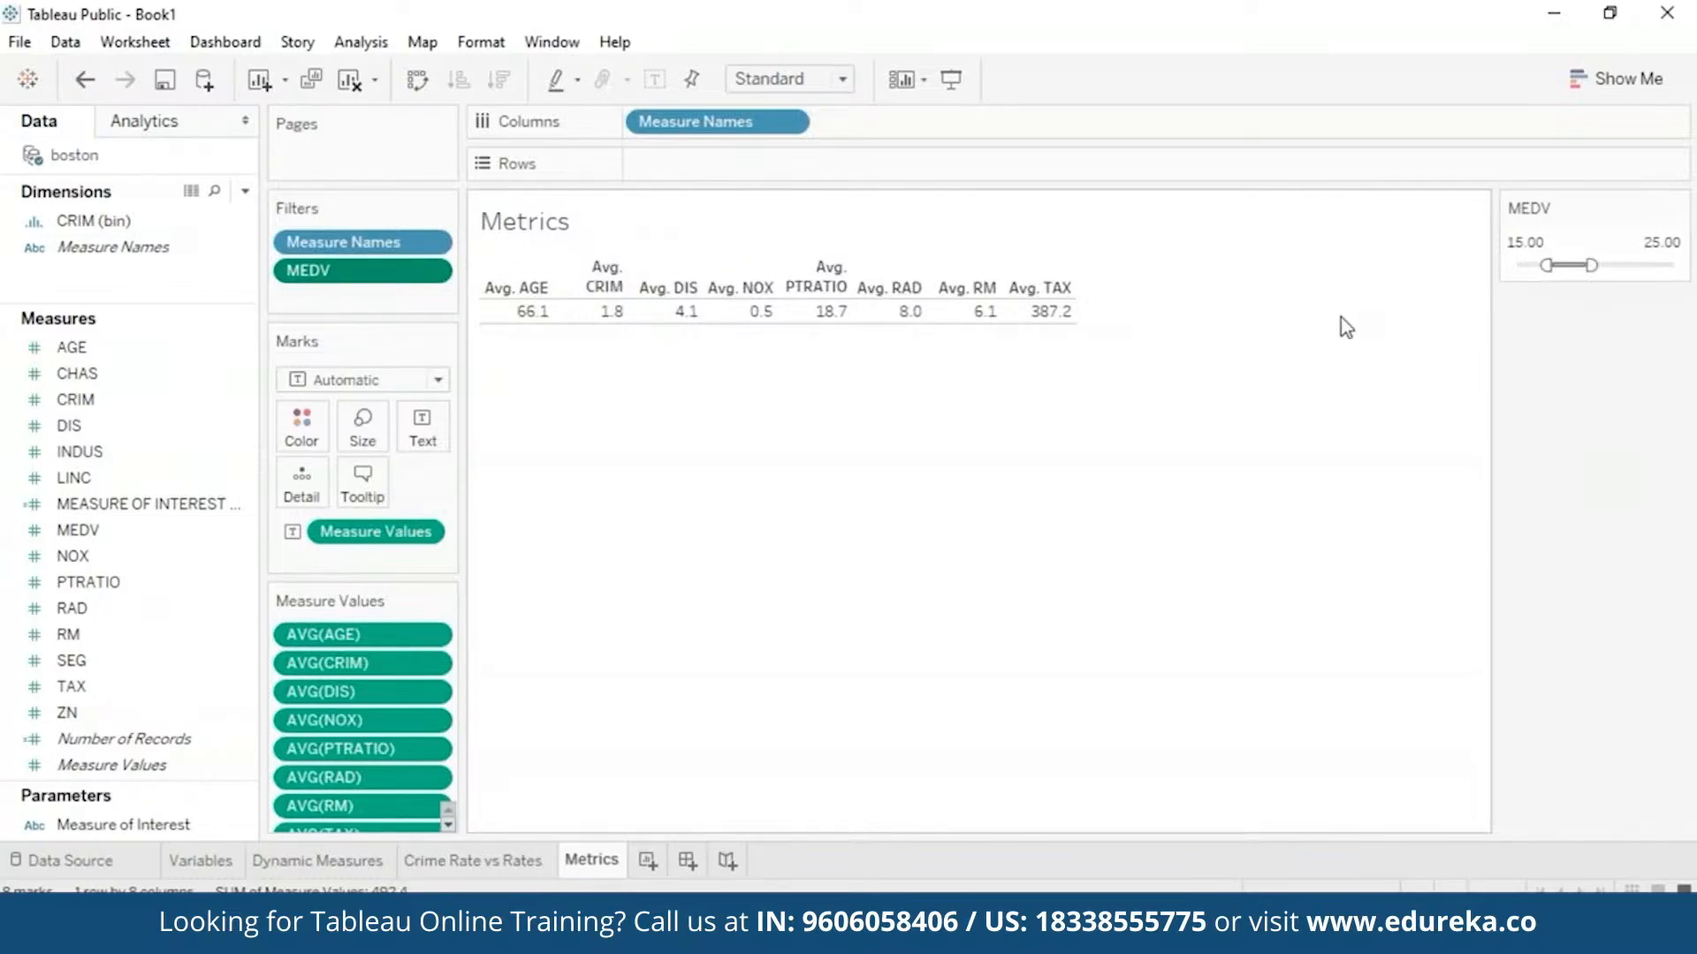
pyautogui.moveTo(612, 317)
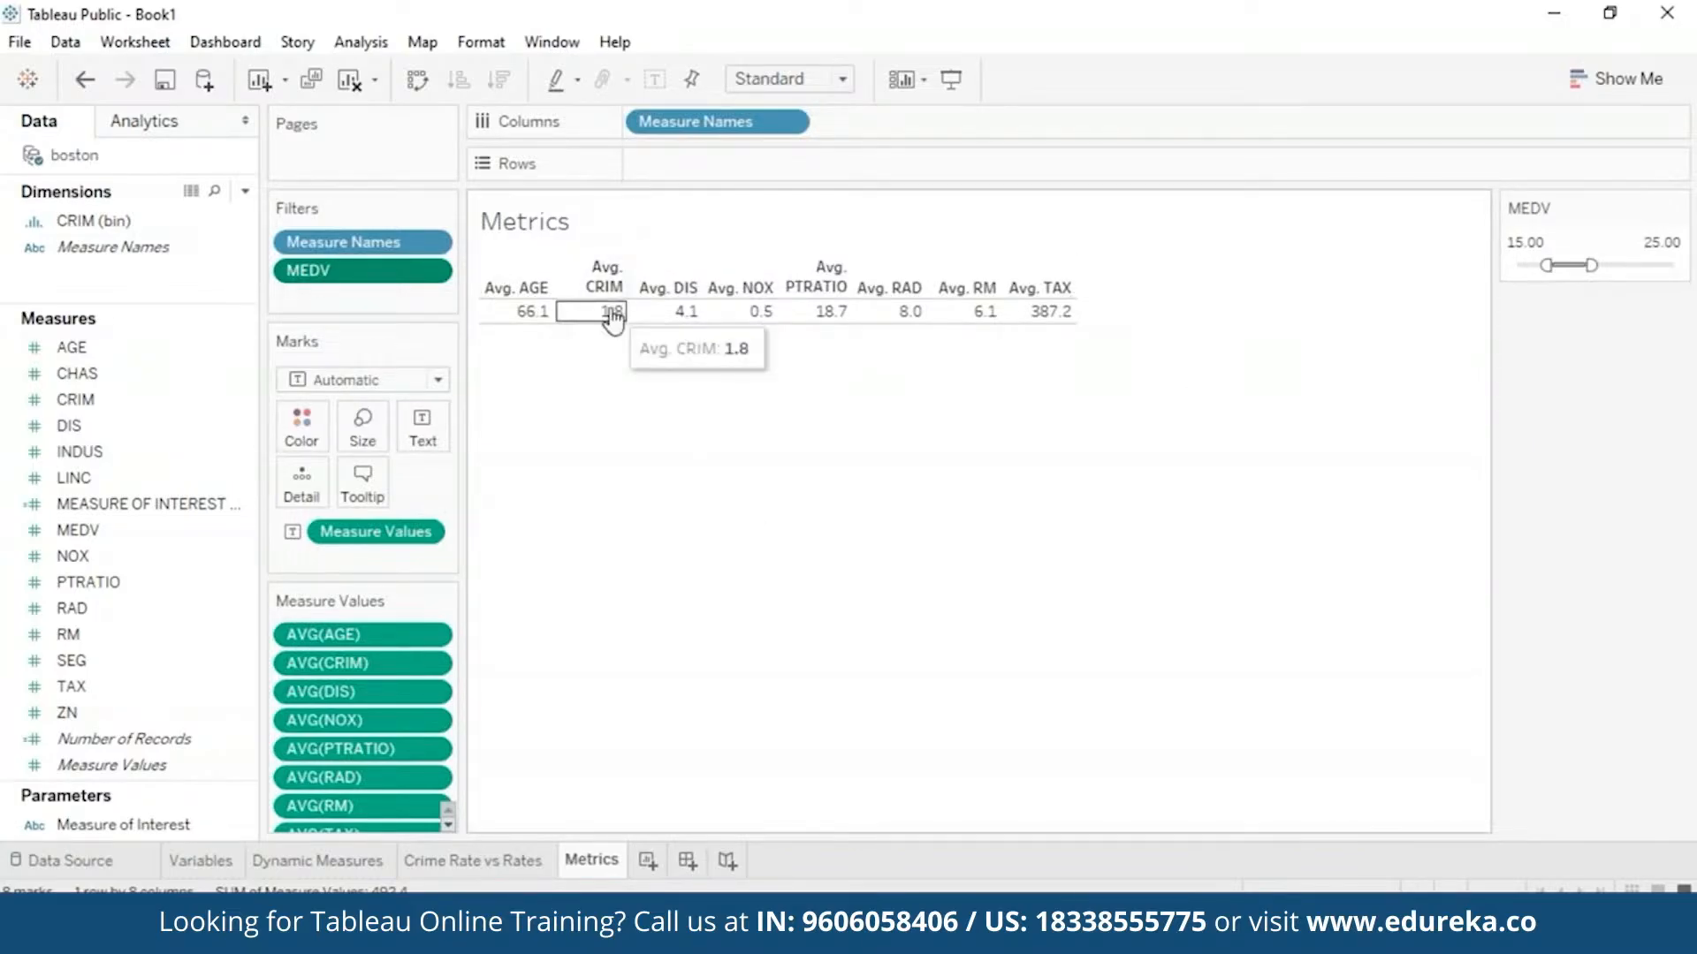
pyautogui.moveTo(692, 330)
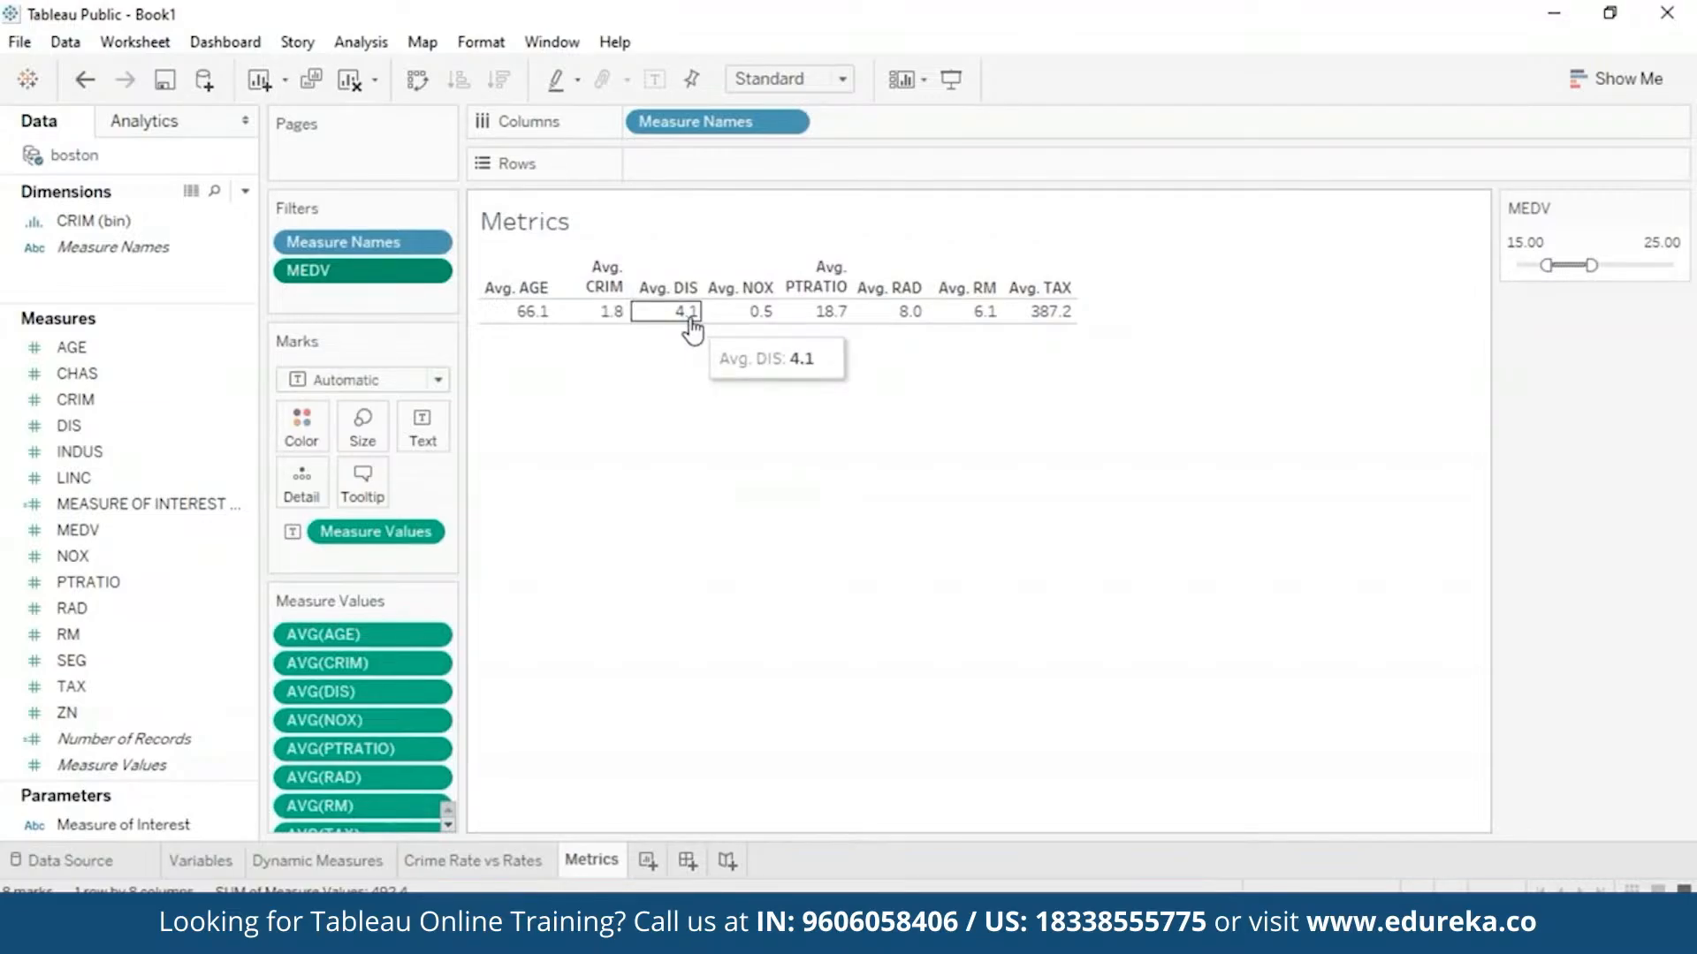
pyautogui.moveTo(760, 334)
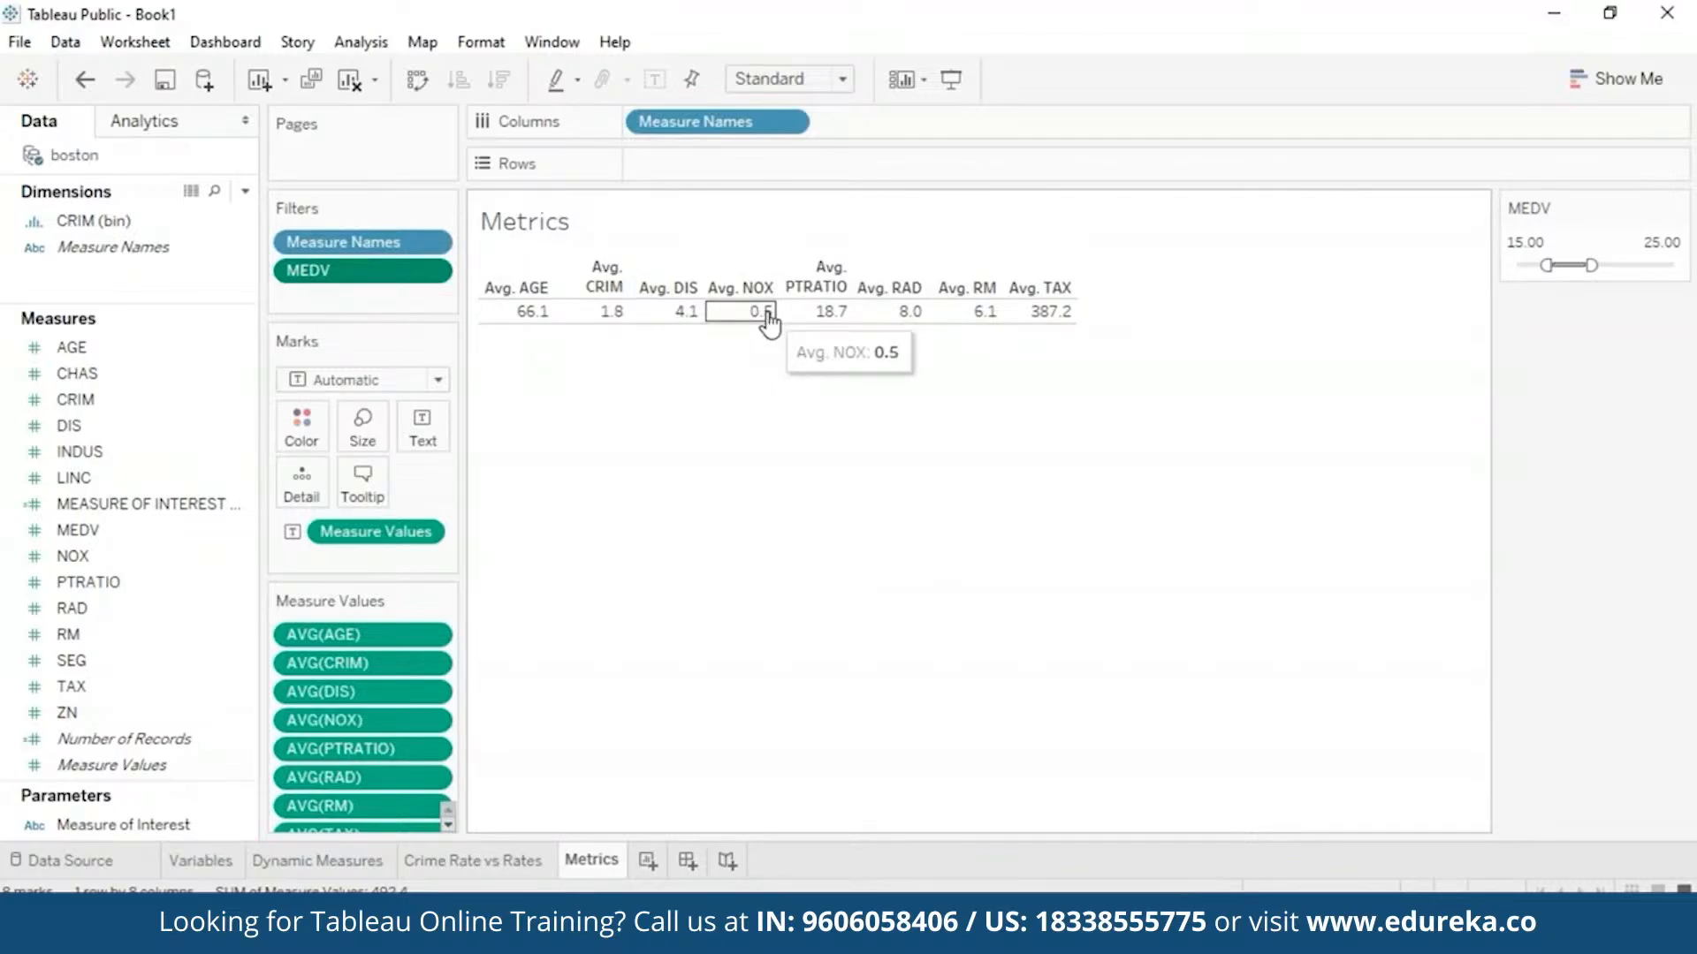
pyautogui.moveTo(868, 325)
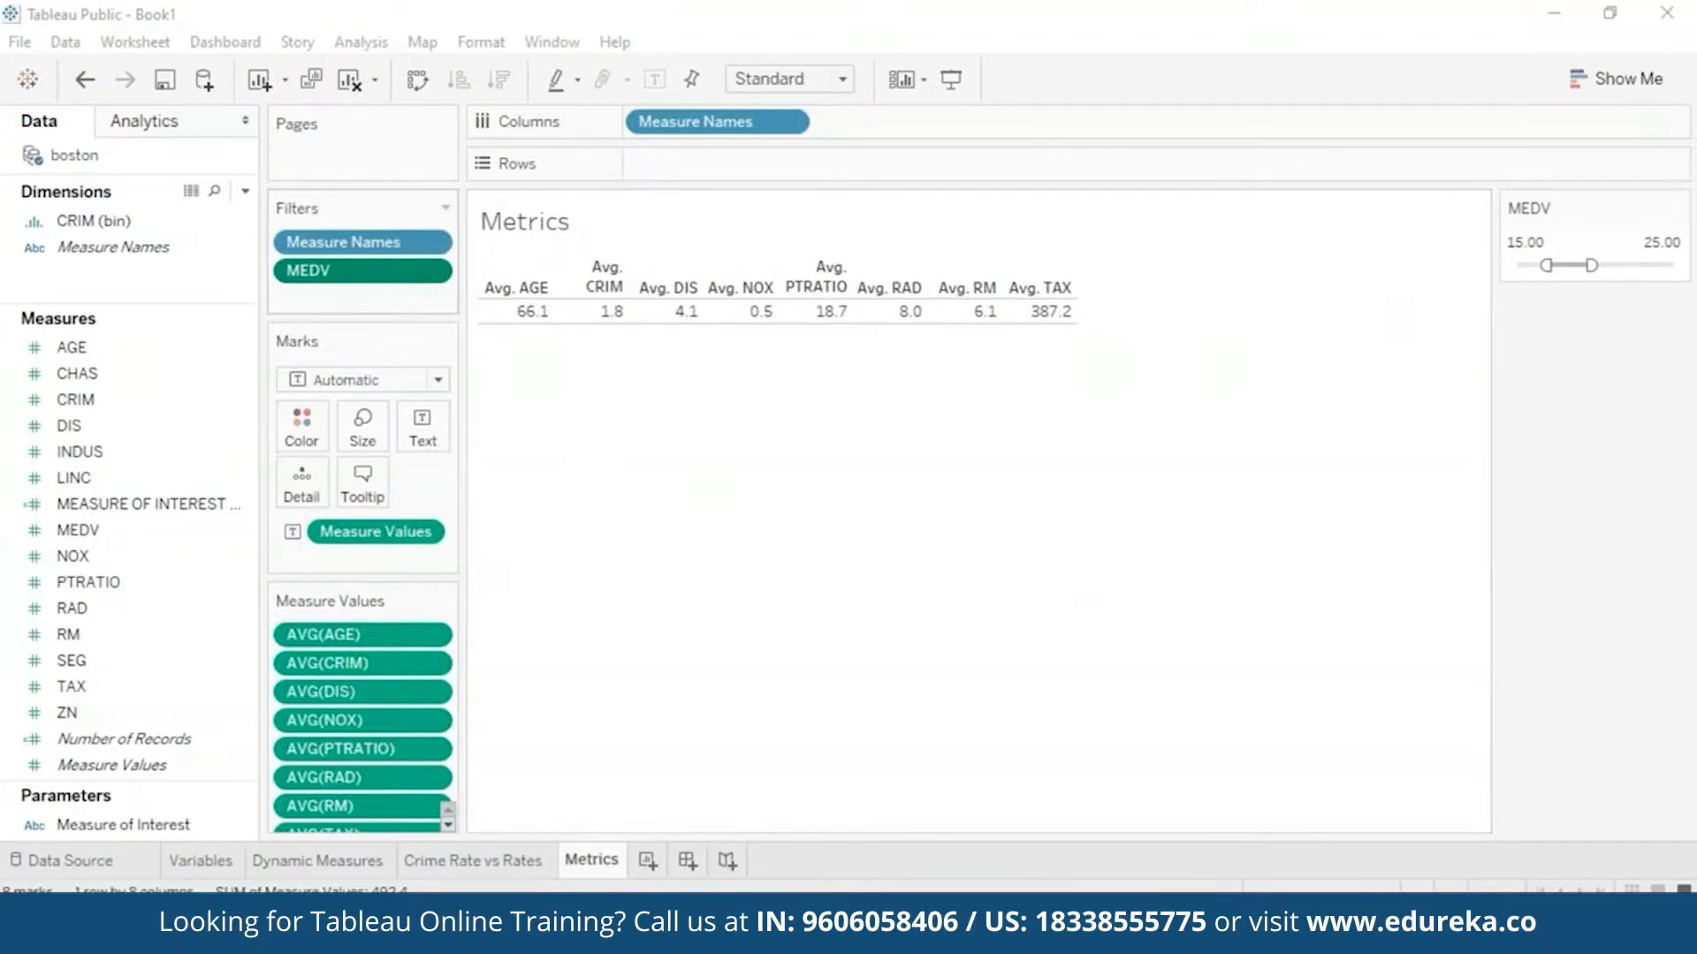
# - Create a new calculated field named 'CRIME INDICATOR'
pyautogui.click(243, 193)
pyautogui.click(133, 216)
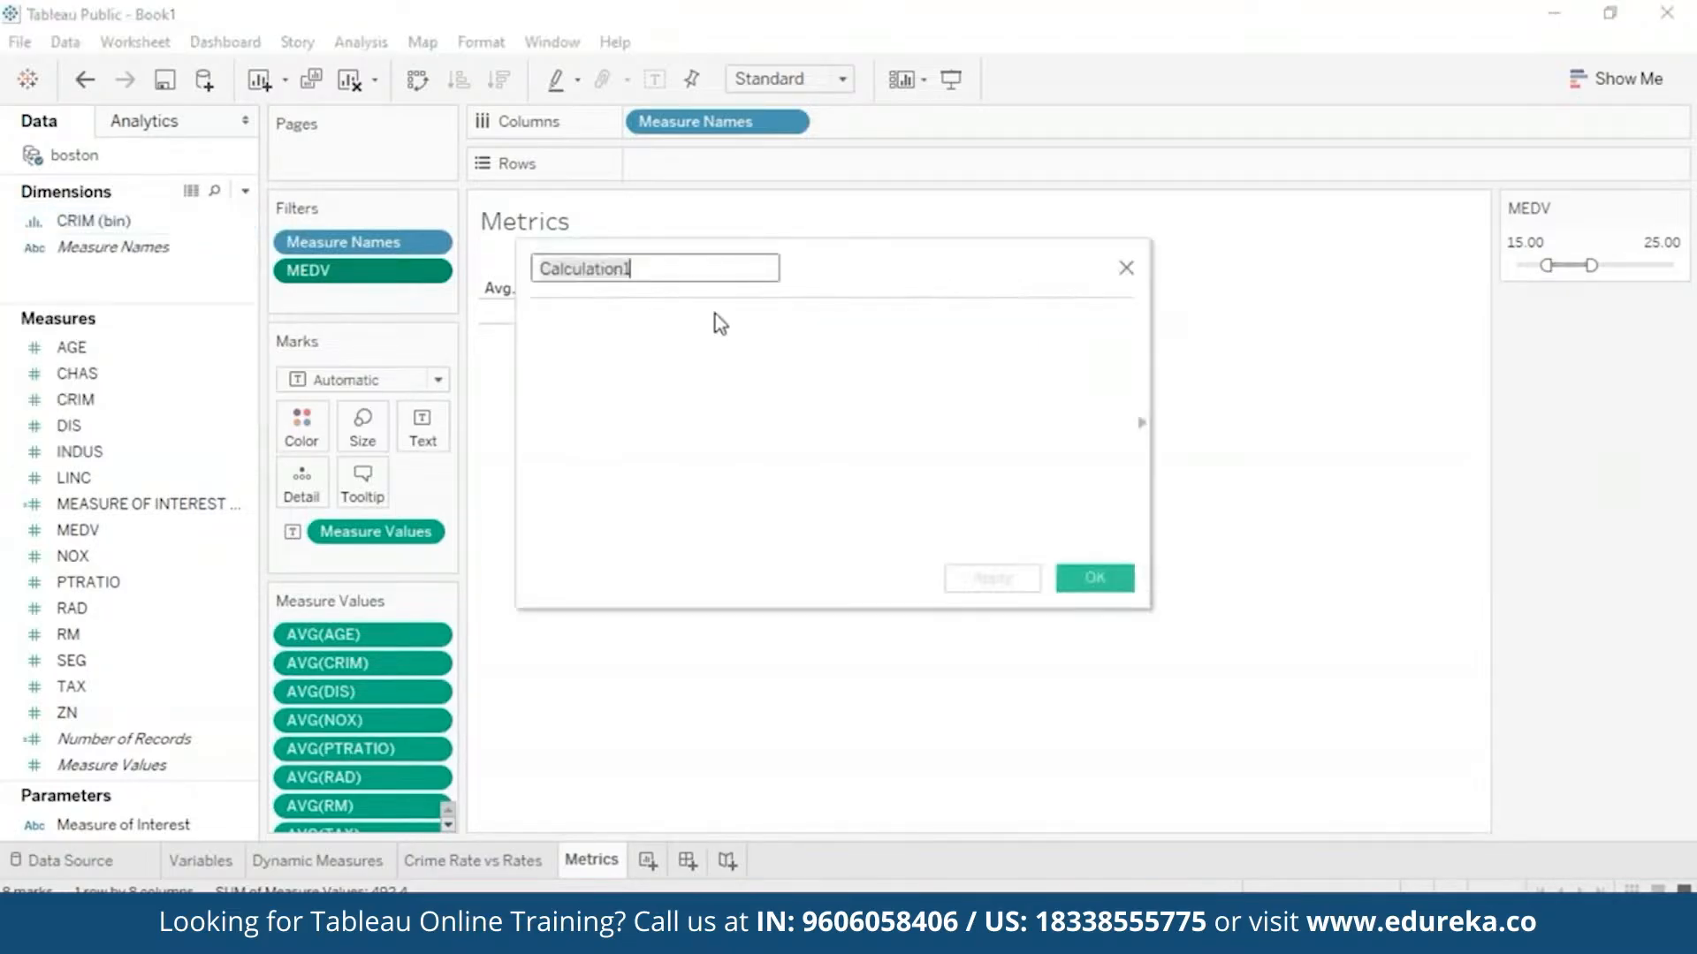
pyautogui.press('BackSpace')
pyautogui.write('CRIME INDICAT')
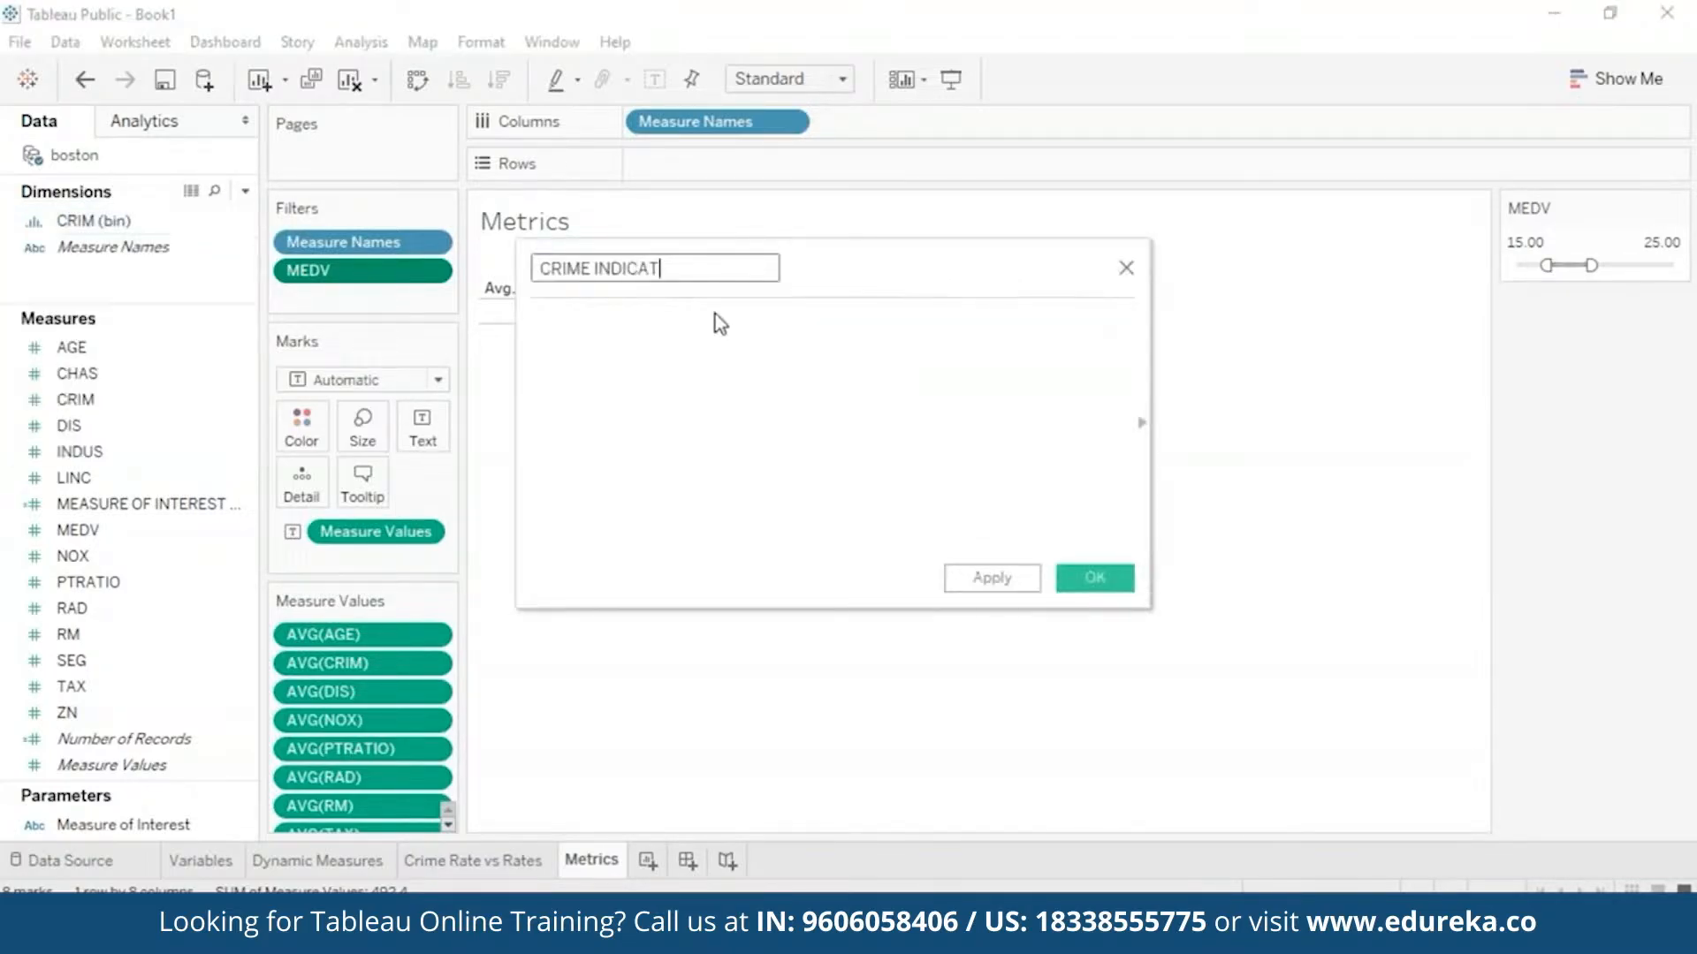
pyautogui.write('OR')
# - Write the first condition: IF [CRIM] <= 3 THEN 'Low', followed by END
pyautogui.click(682, 381)
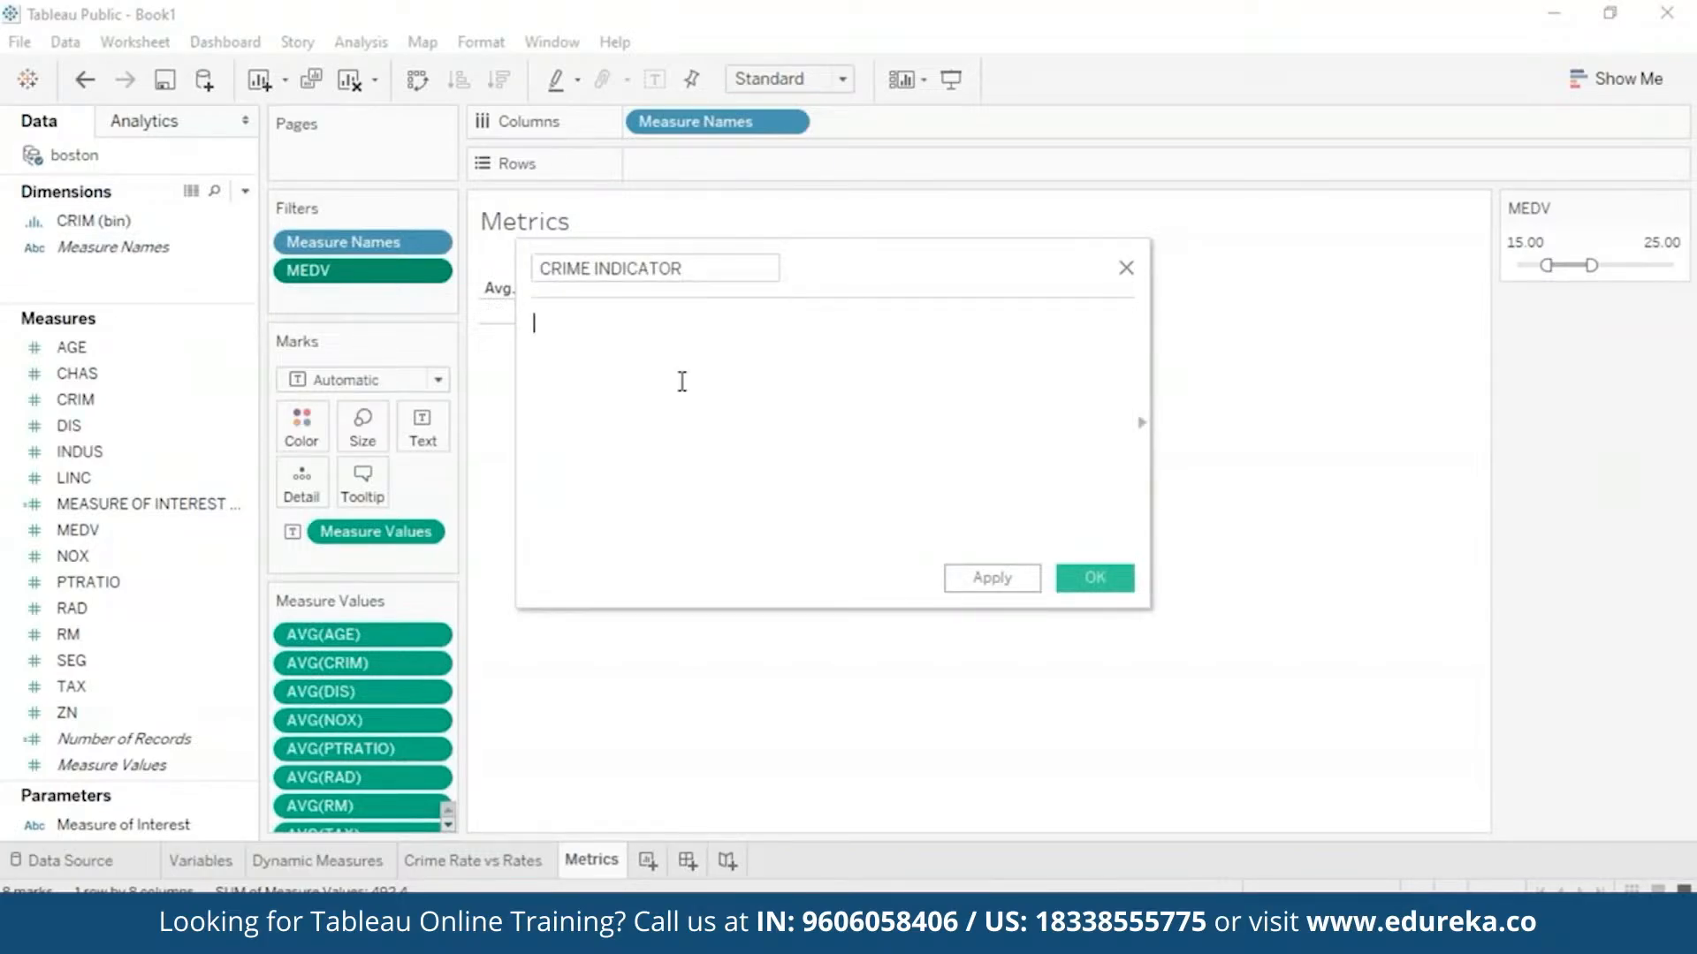
pyautogui.write('I')
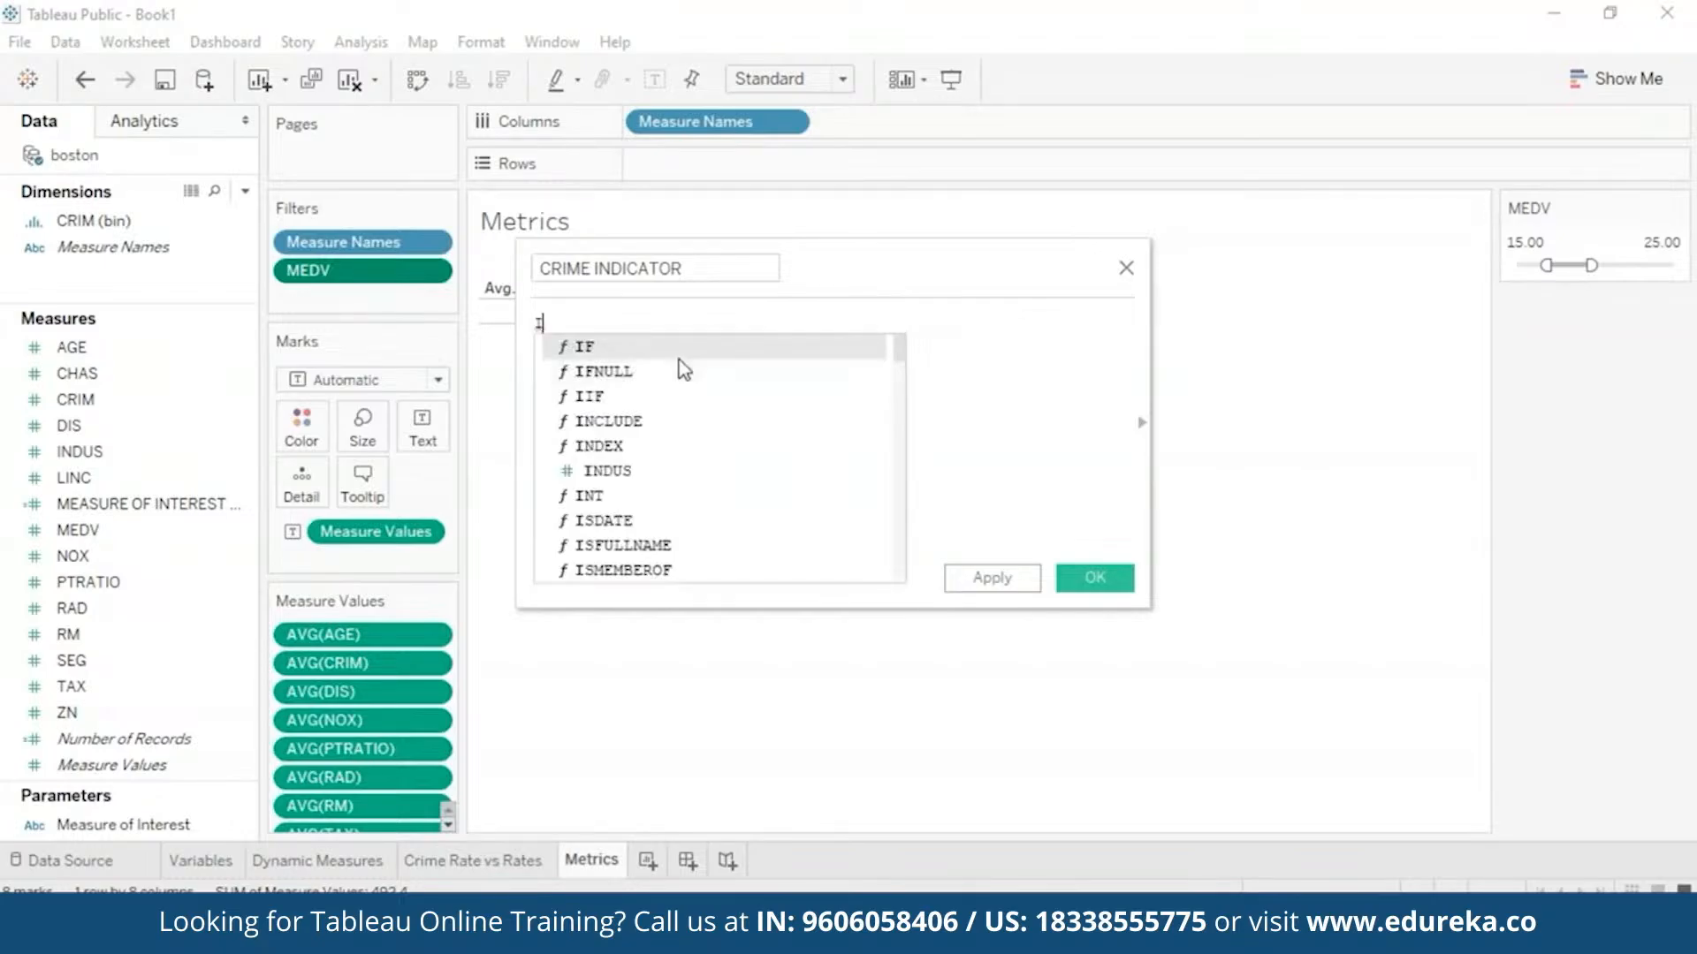
pyautogui.write('F [CRI')
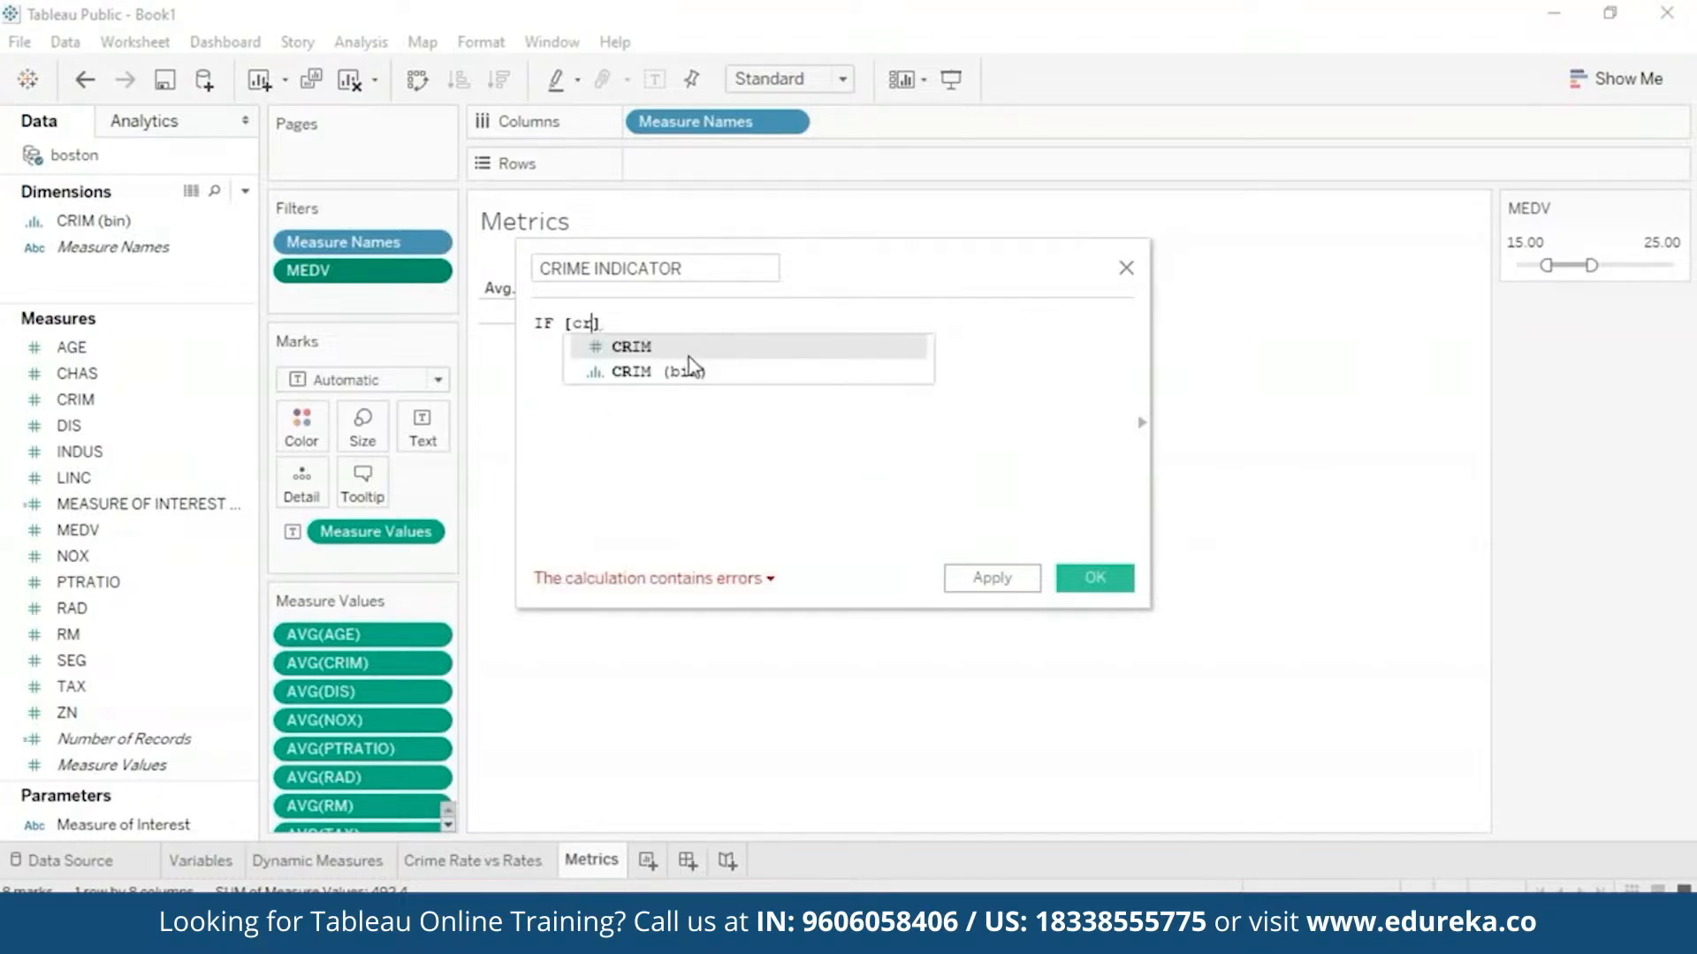
pyautogui.click(678, 367)
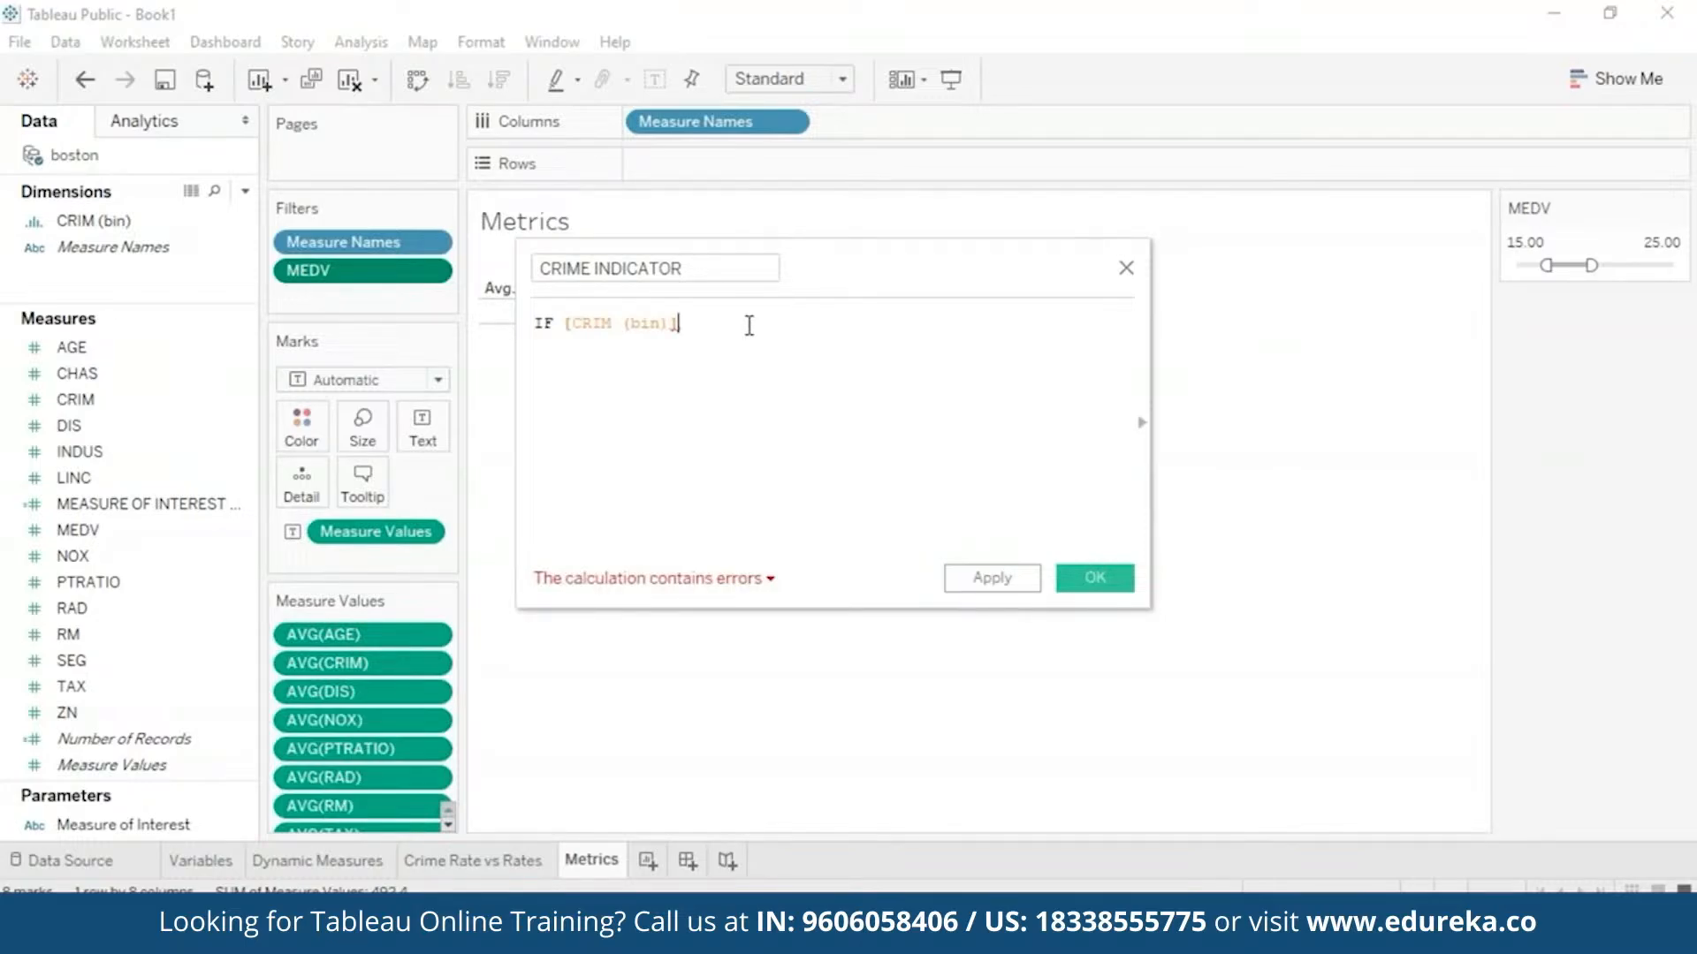
pyautogui.press('BackSpace')
pyautogui.press('BackSpace')
pyautogui.press('BackSpace')
pyautogui.press('BackSpace')
pyautogui.press('BackSpace')
pyautogui.press('BackSpace')
pyautogui.press('BackSpace')
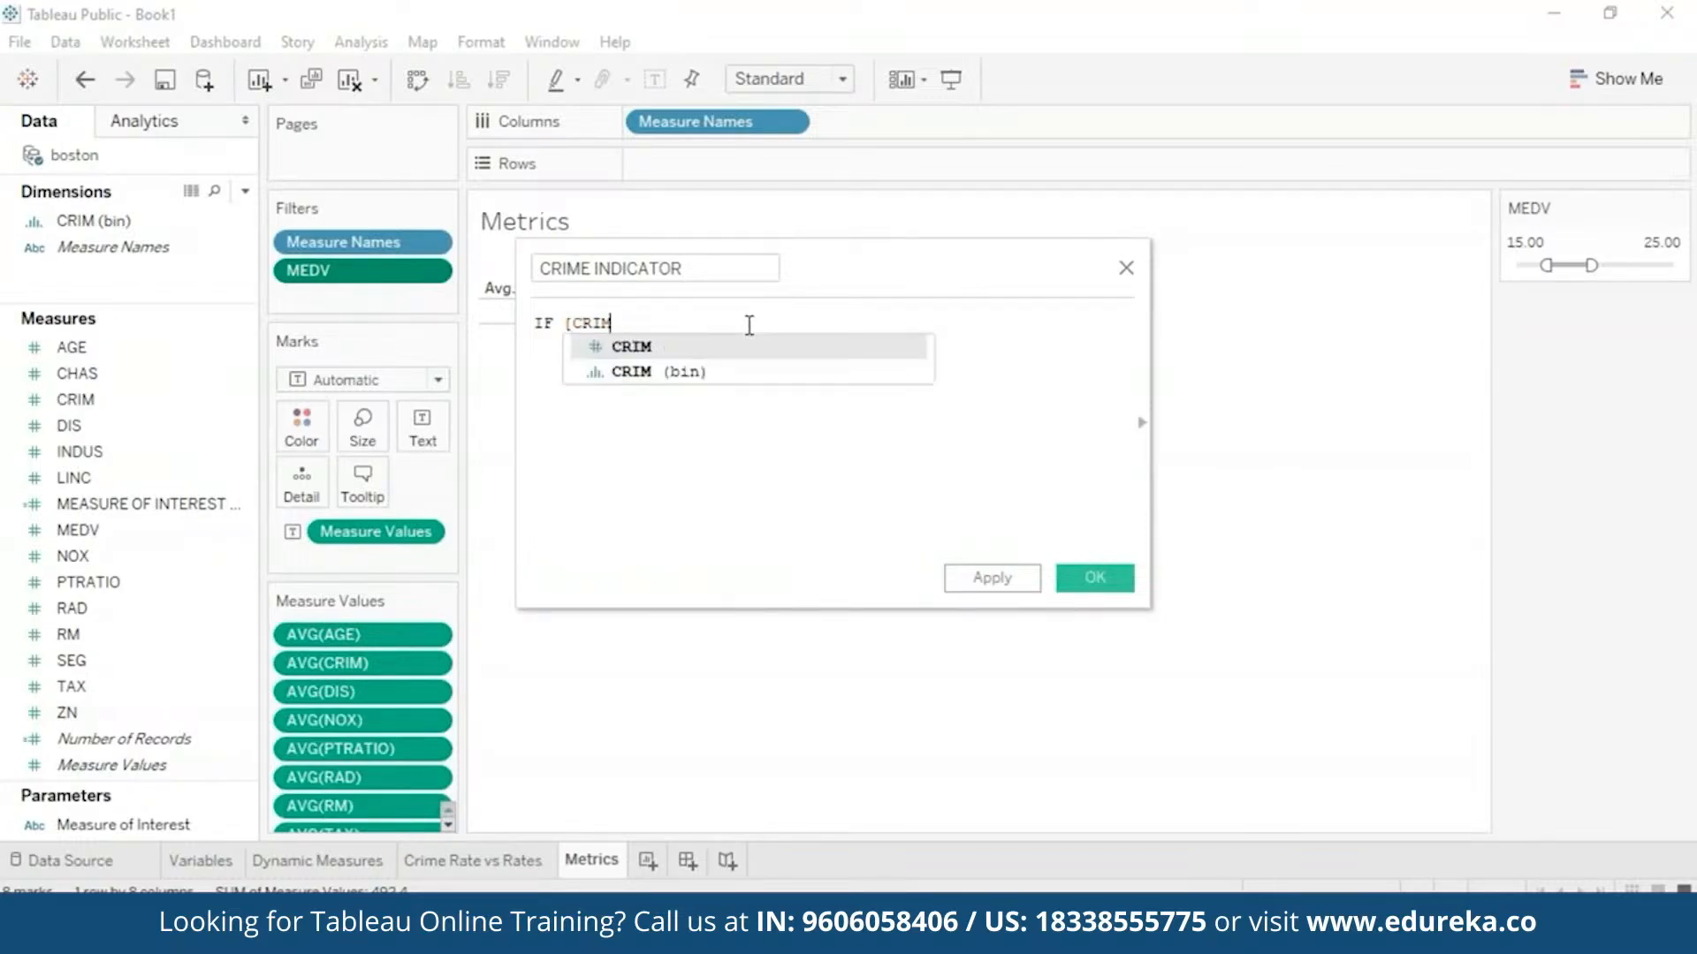
pyautogui.click(743, 347)
pyautogui.write('<')
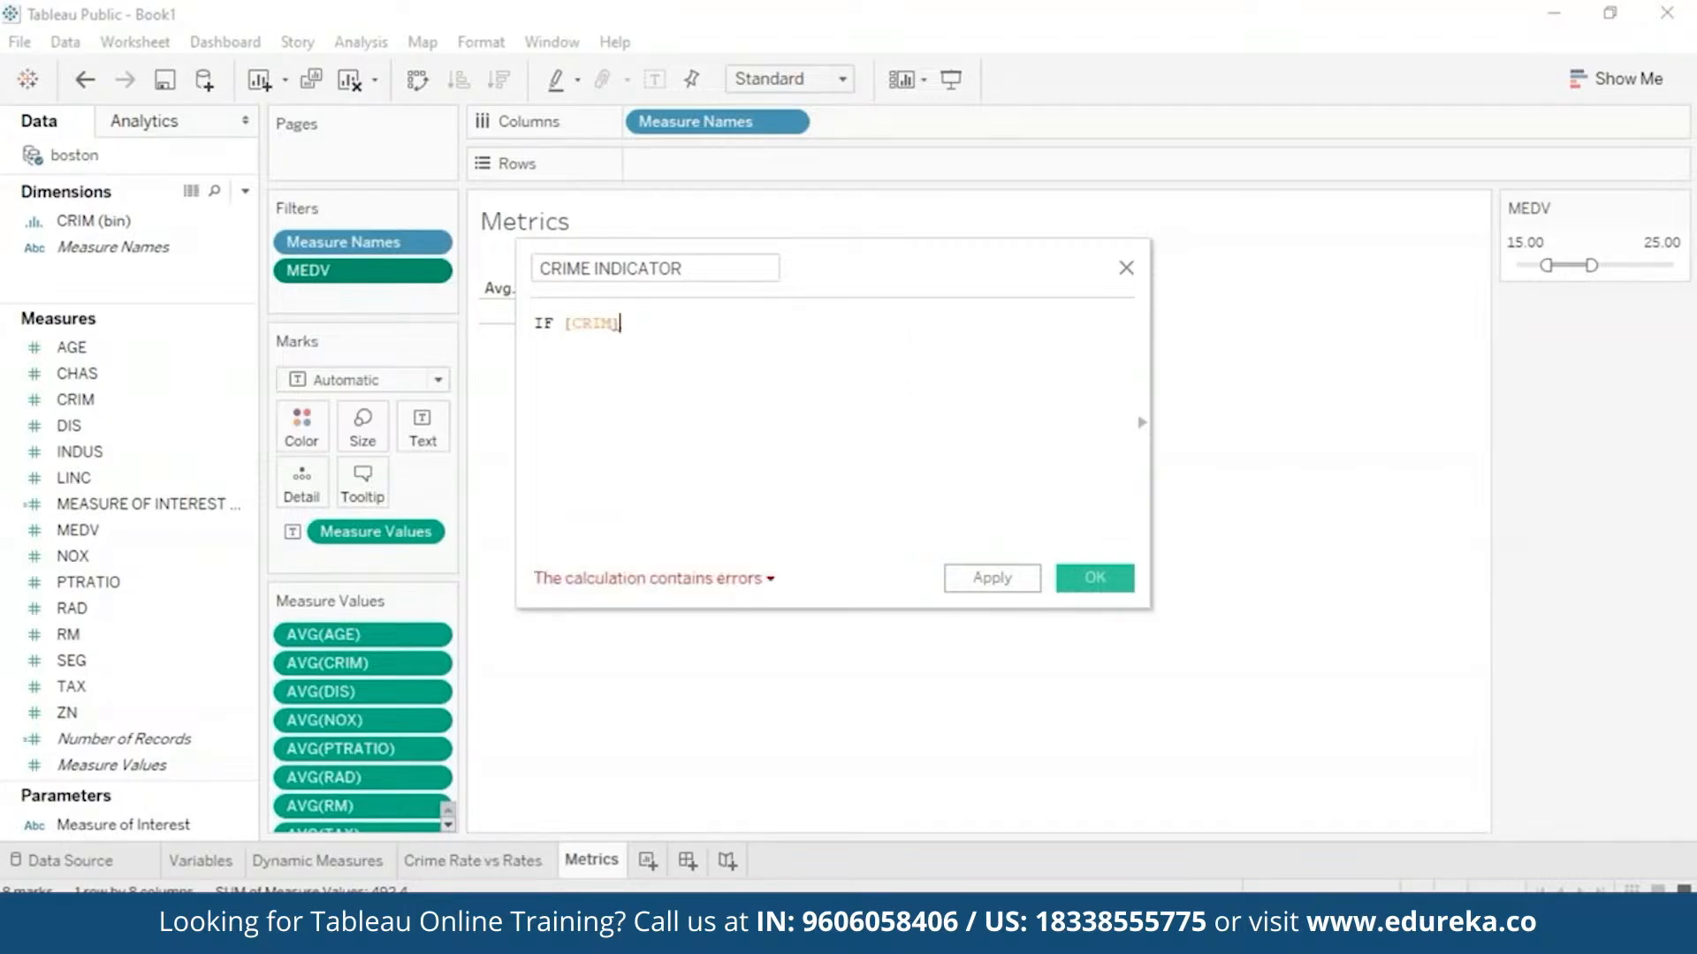
pyautogui.write('=')
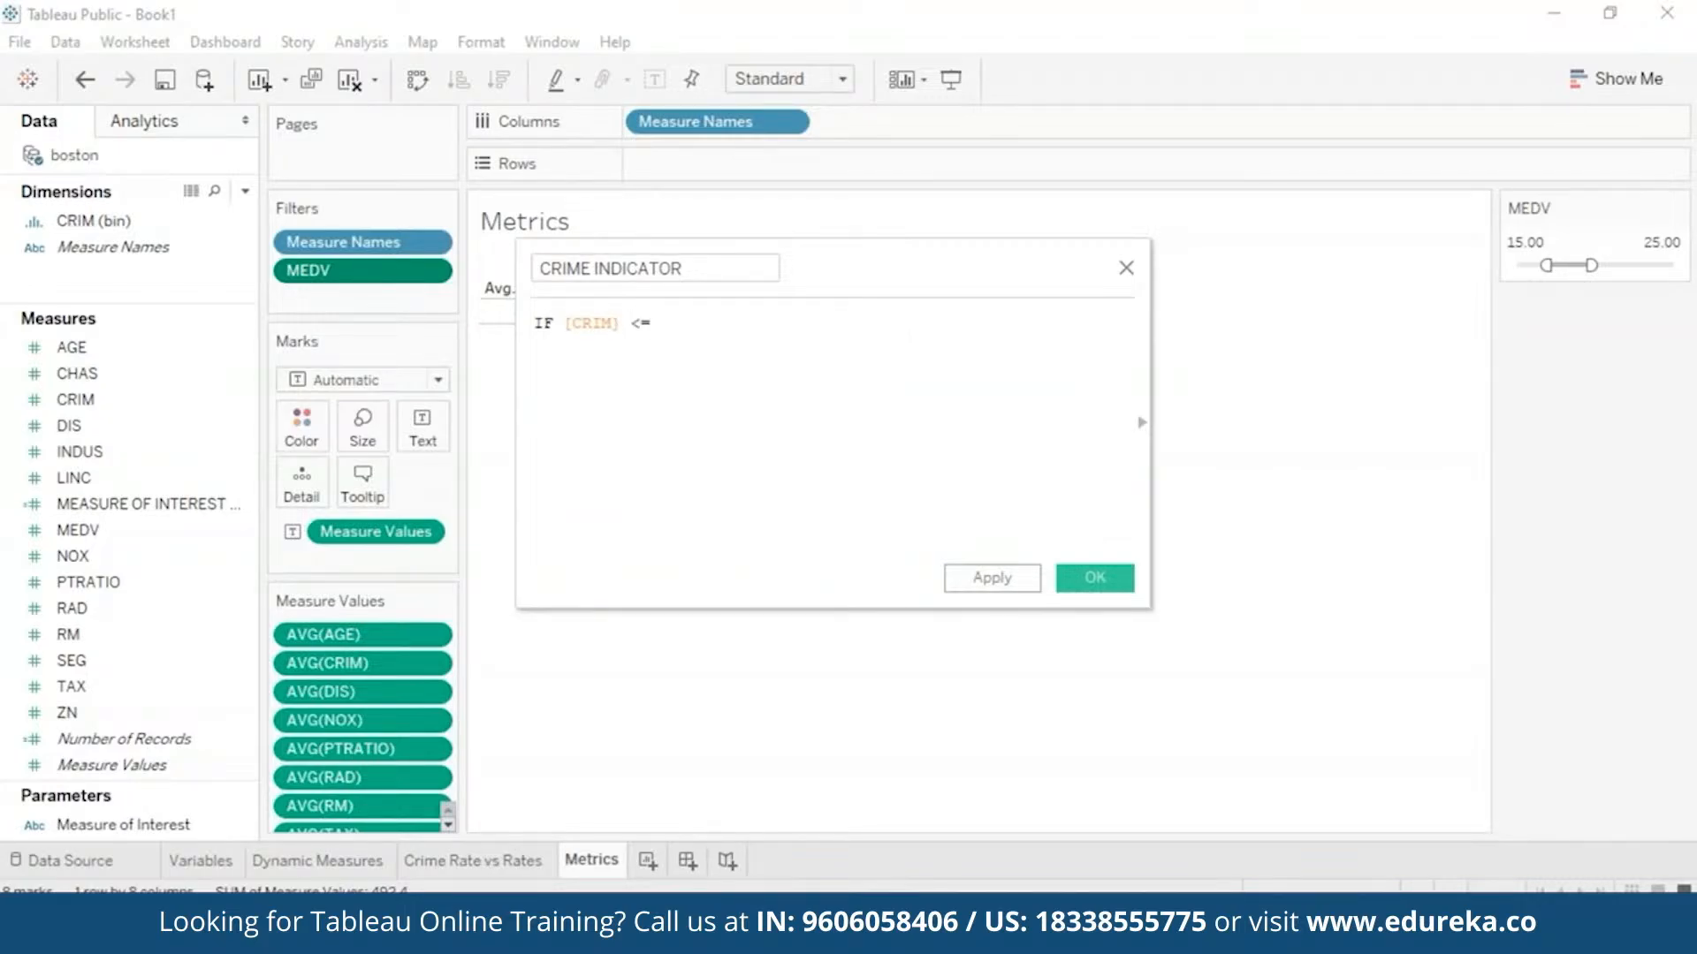
pyautogui.write(" 3 THEN ''")
pyautogui.press('Left')
pyautogui.write('Low')
pyautogui.press('Right')
pyautogui.press('Return')
pyautogui.write('END')
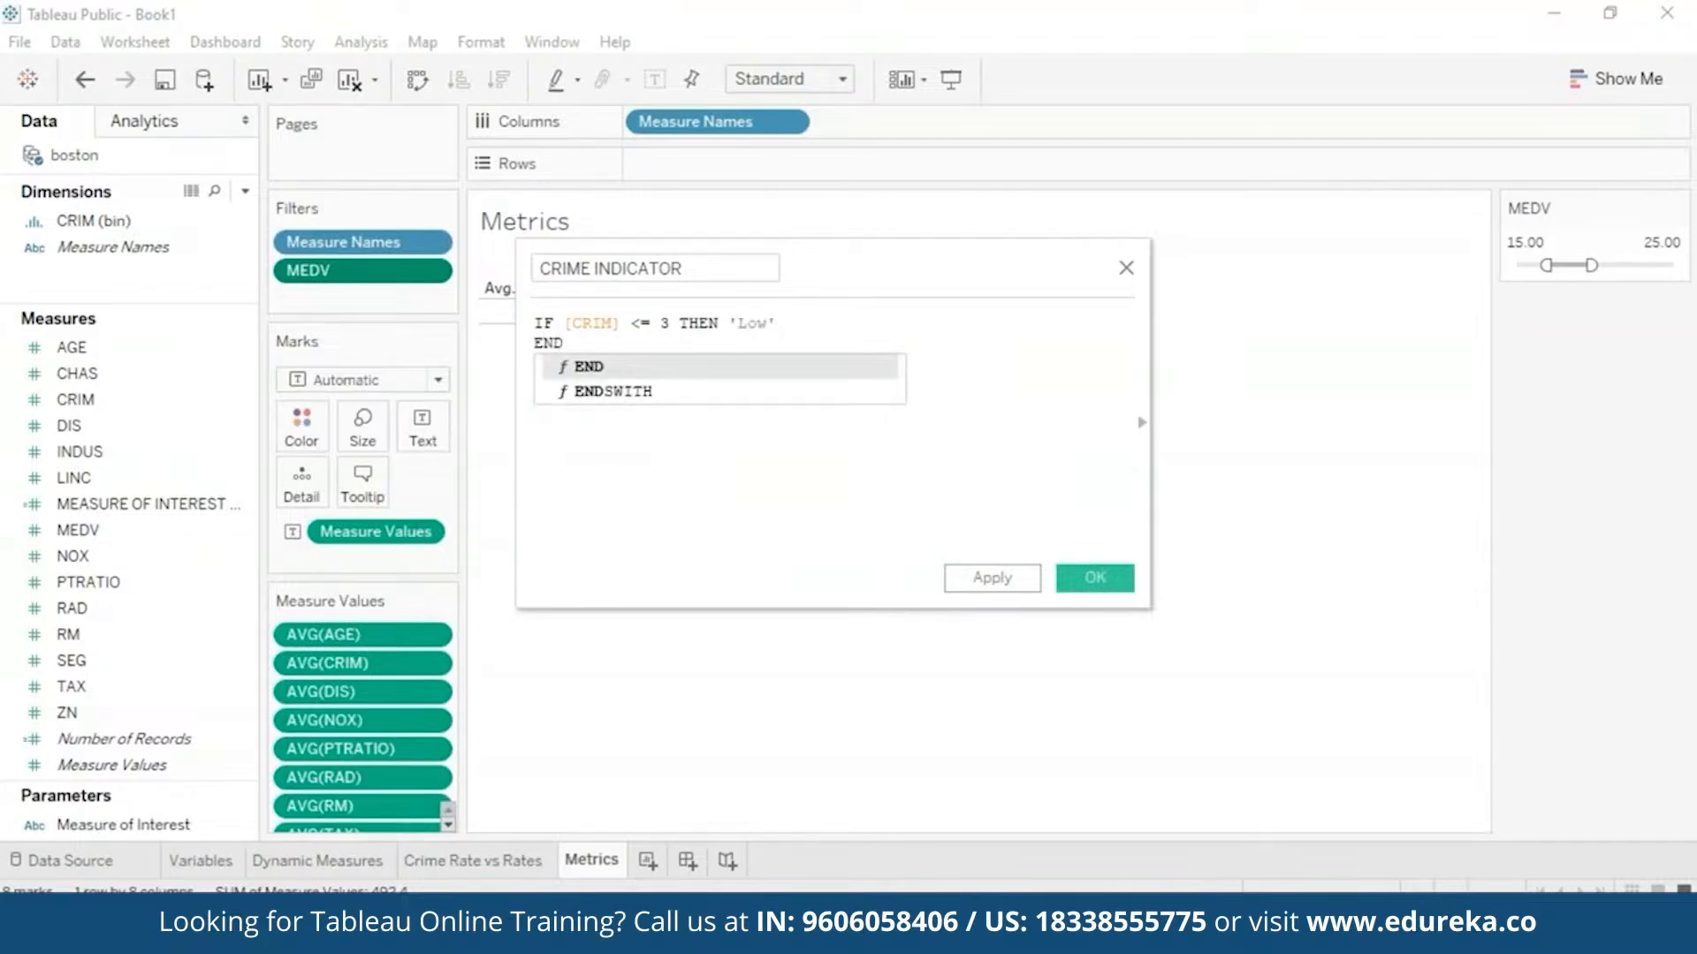
pyautogui.click(847, 322)
# - Add a second condition, IF [CRIM] <= 8 THEN 'Moderate', and start a third line
pyautogui.press('Return')
pyautogui.write('IF')
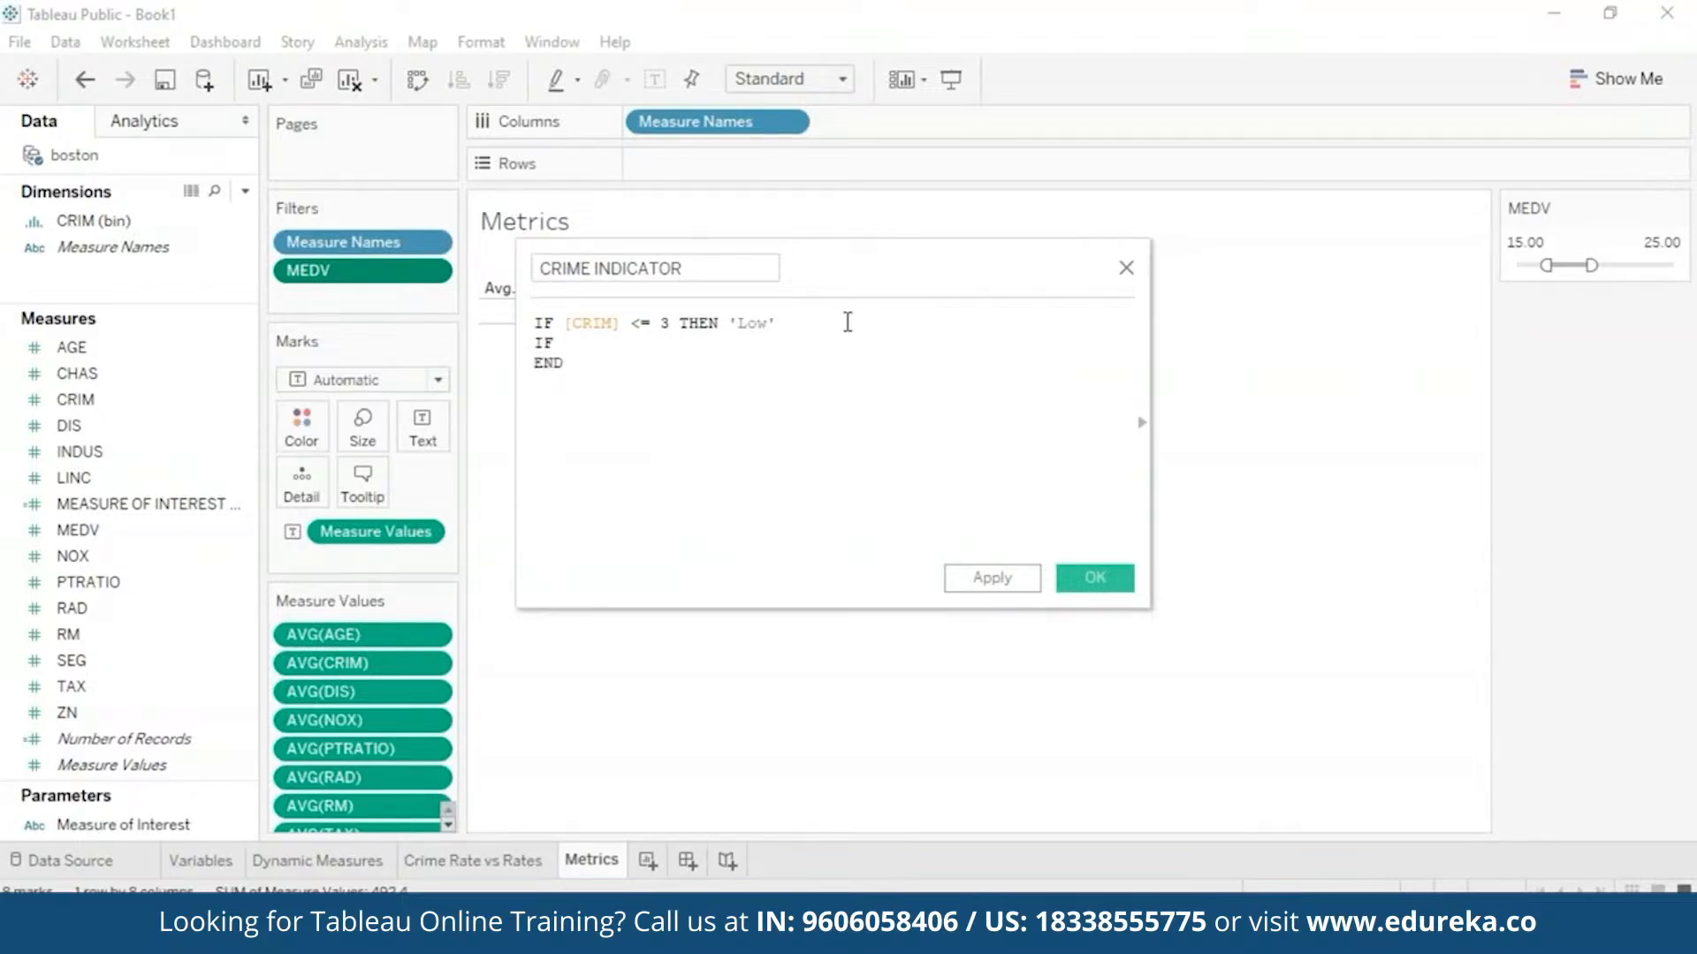
pyautogui.write(' [C')
pyautogui.press('Return')
pyautogui.write('<= 8 the')
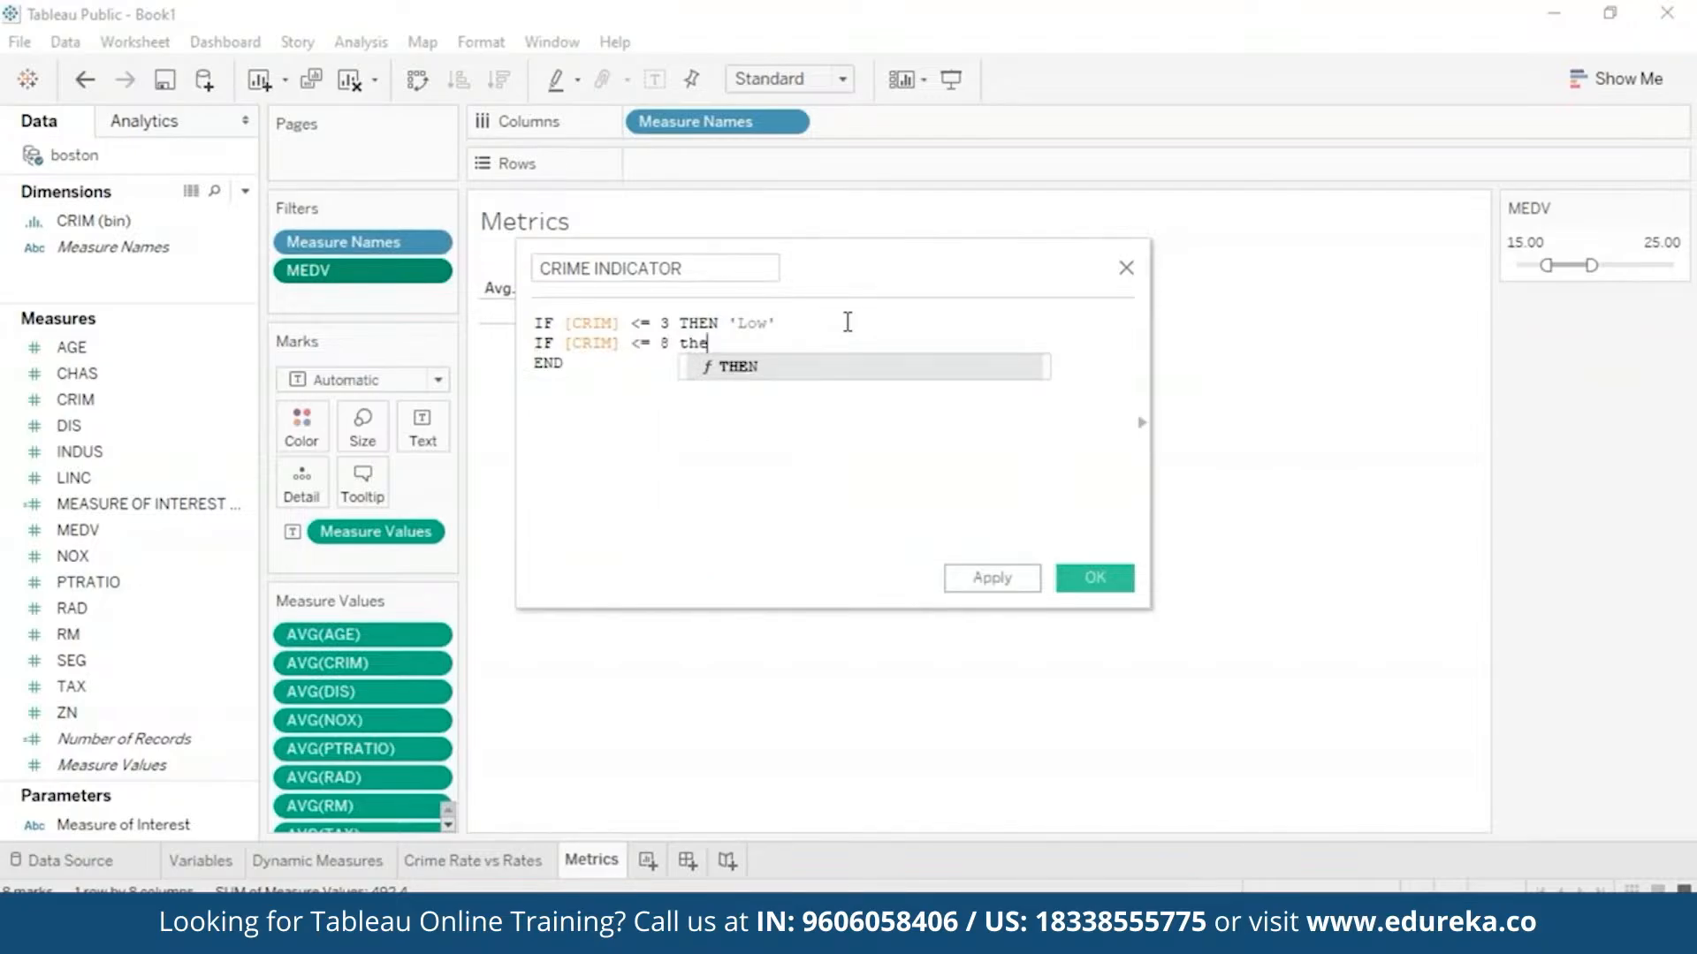
pyautogui.press('Return')
pyautogui.write("'Moderate'")
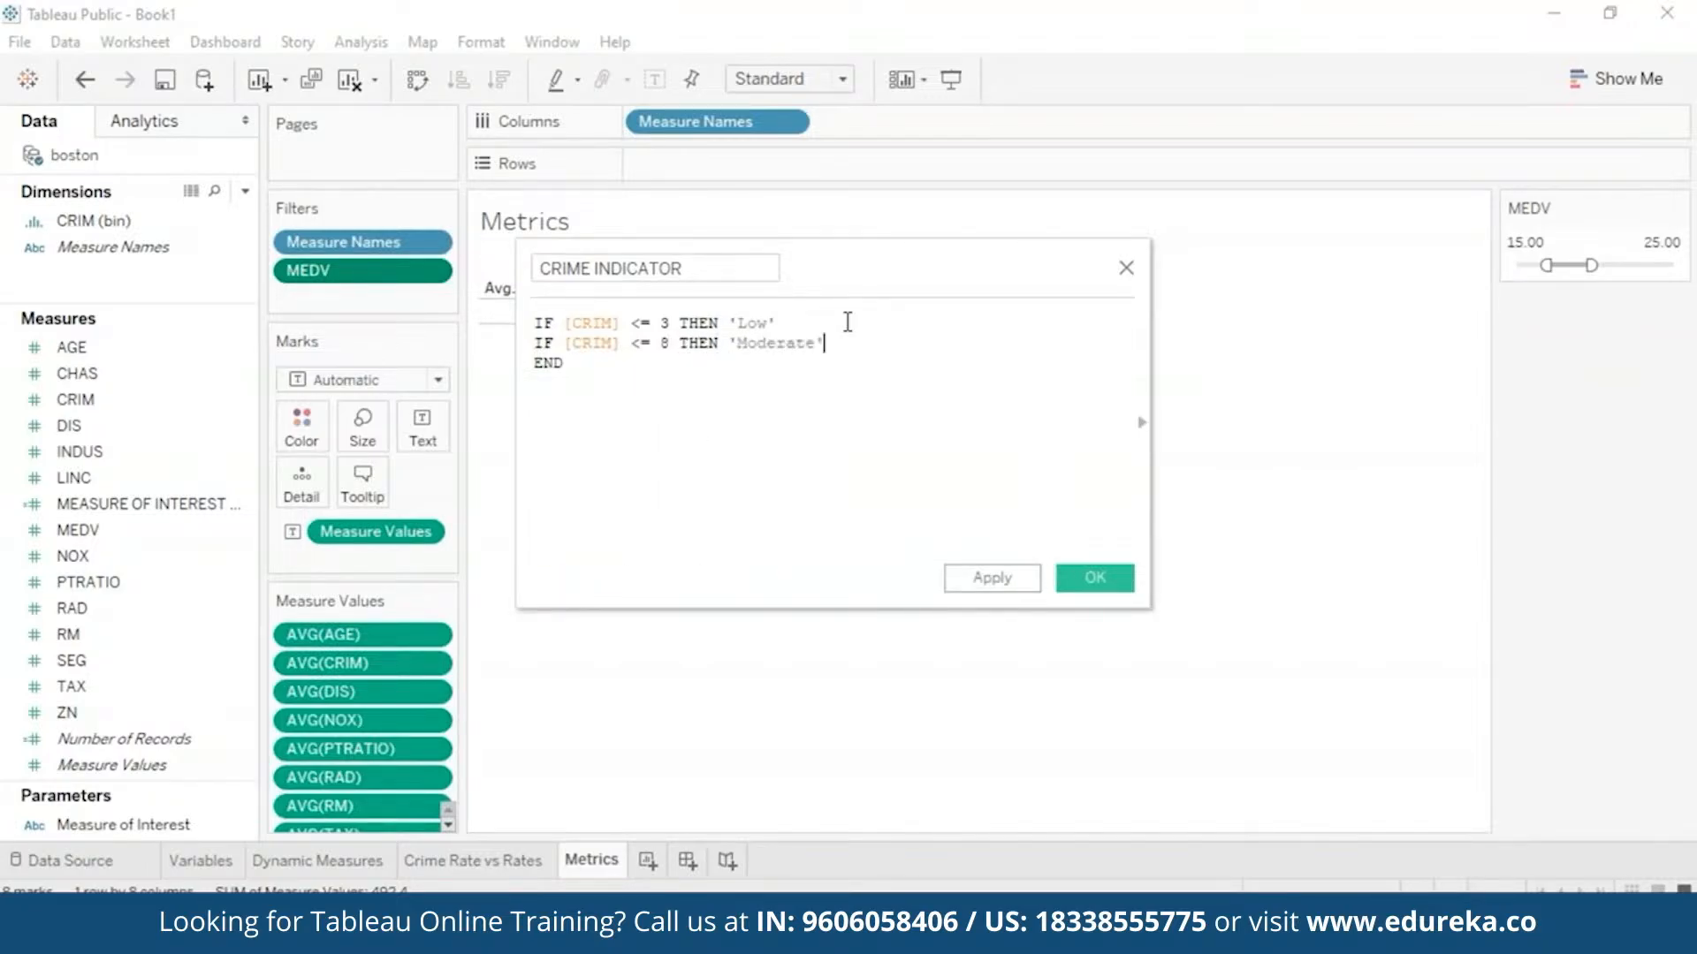
pyautogui.press('Return')
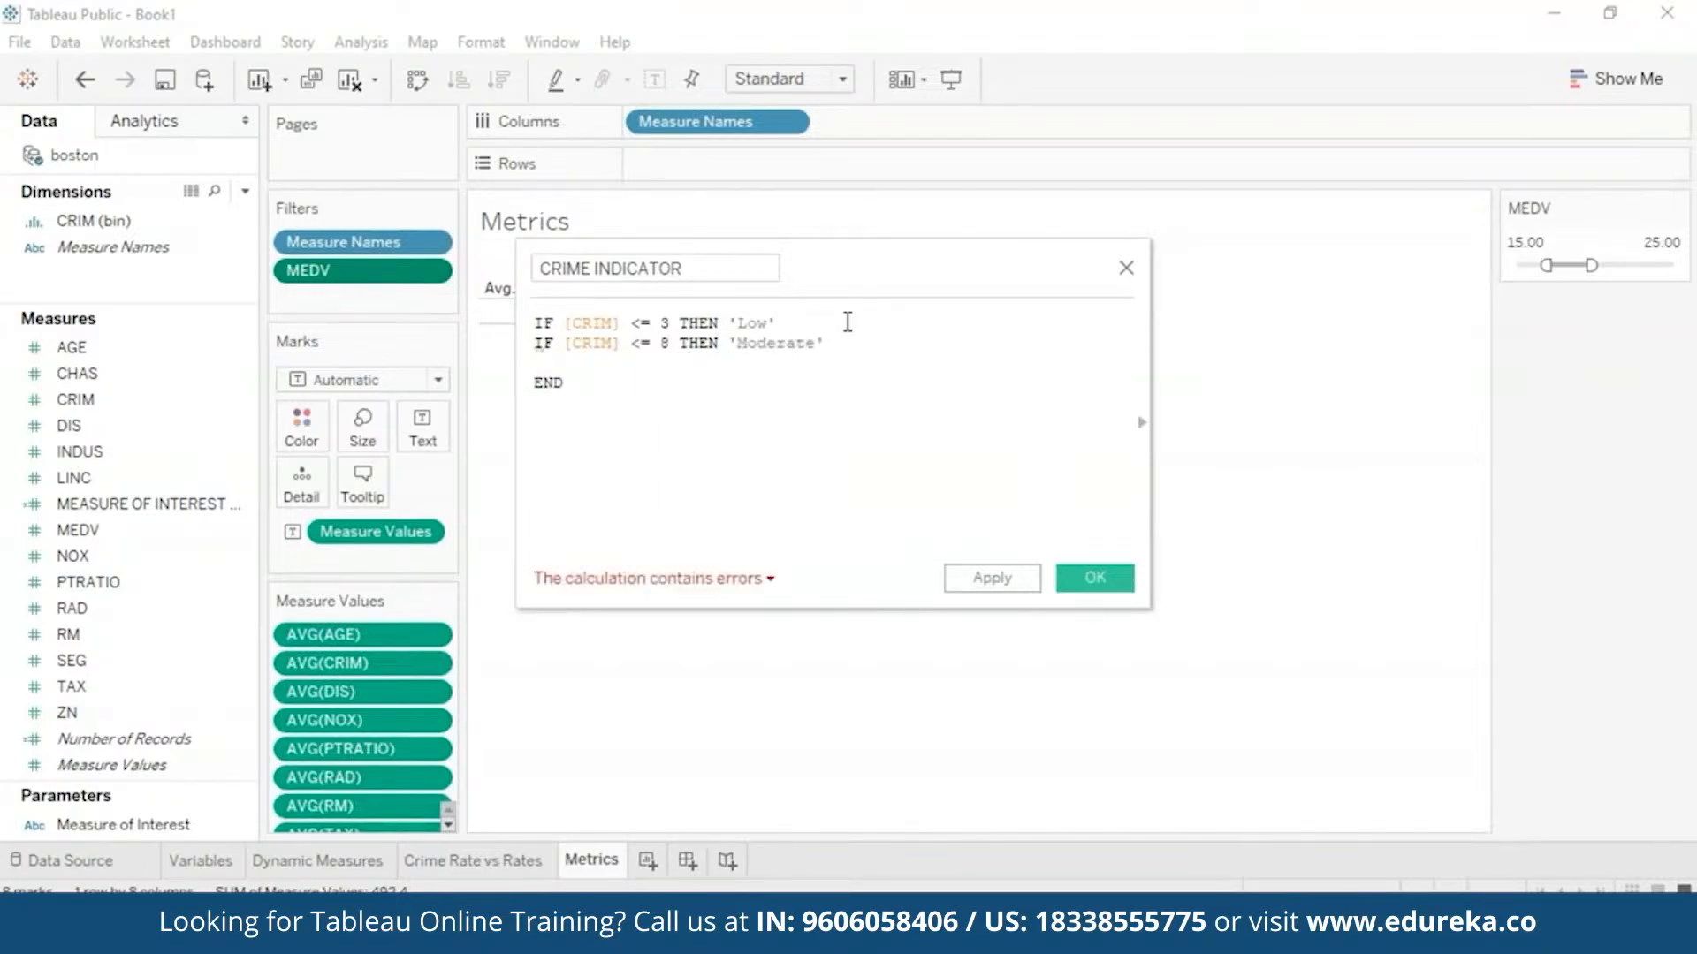
pyautogui.write('IF')
pyautogui.write(' [cri')
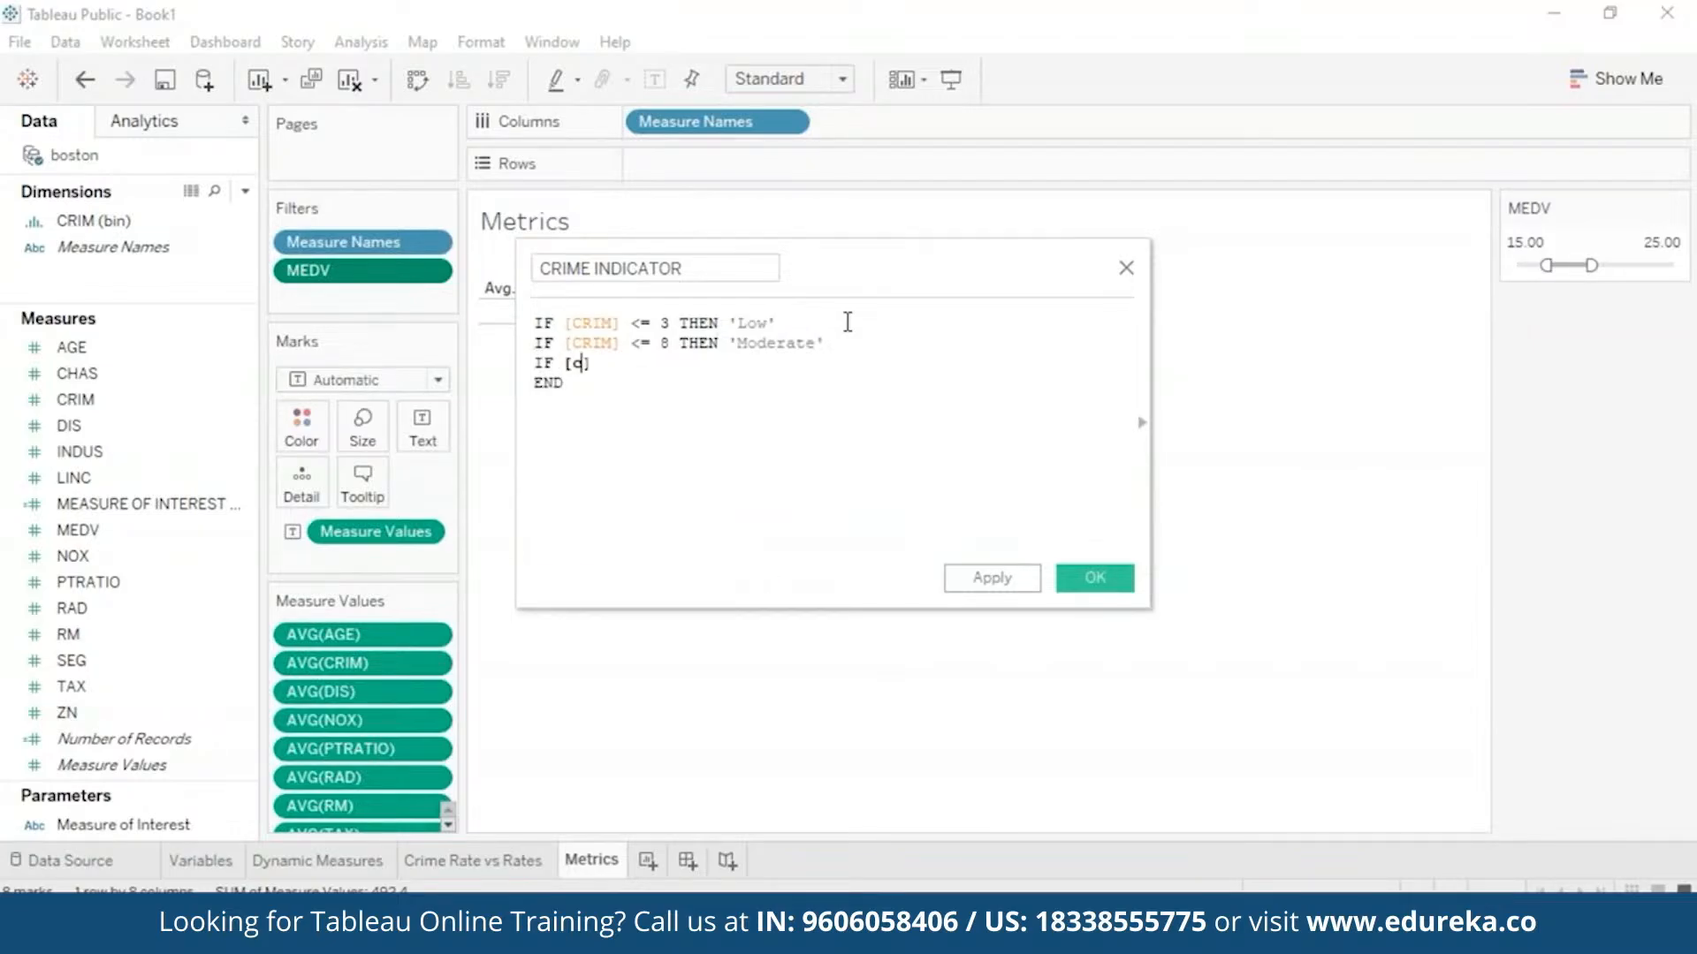
pyautogui.press('Return')
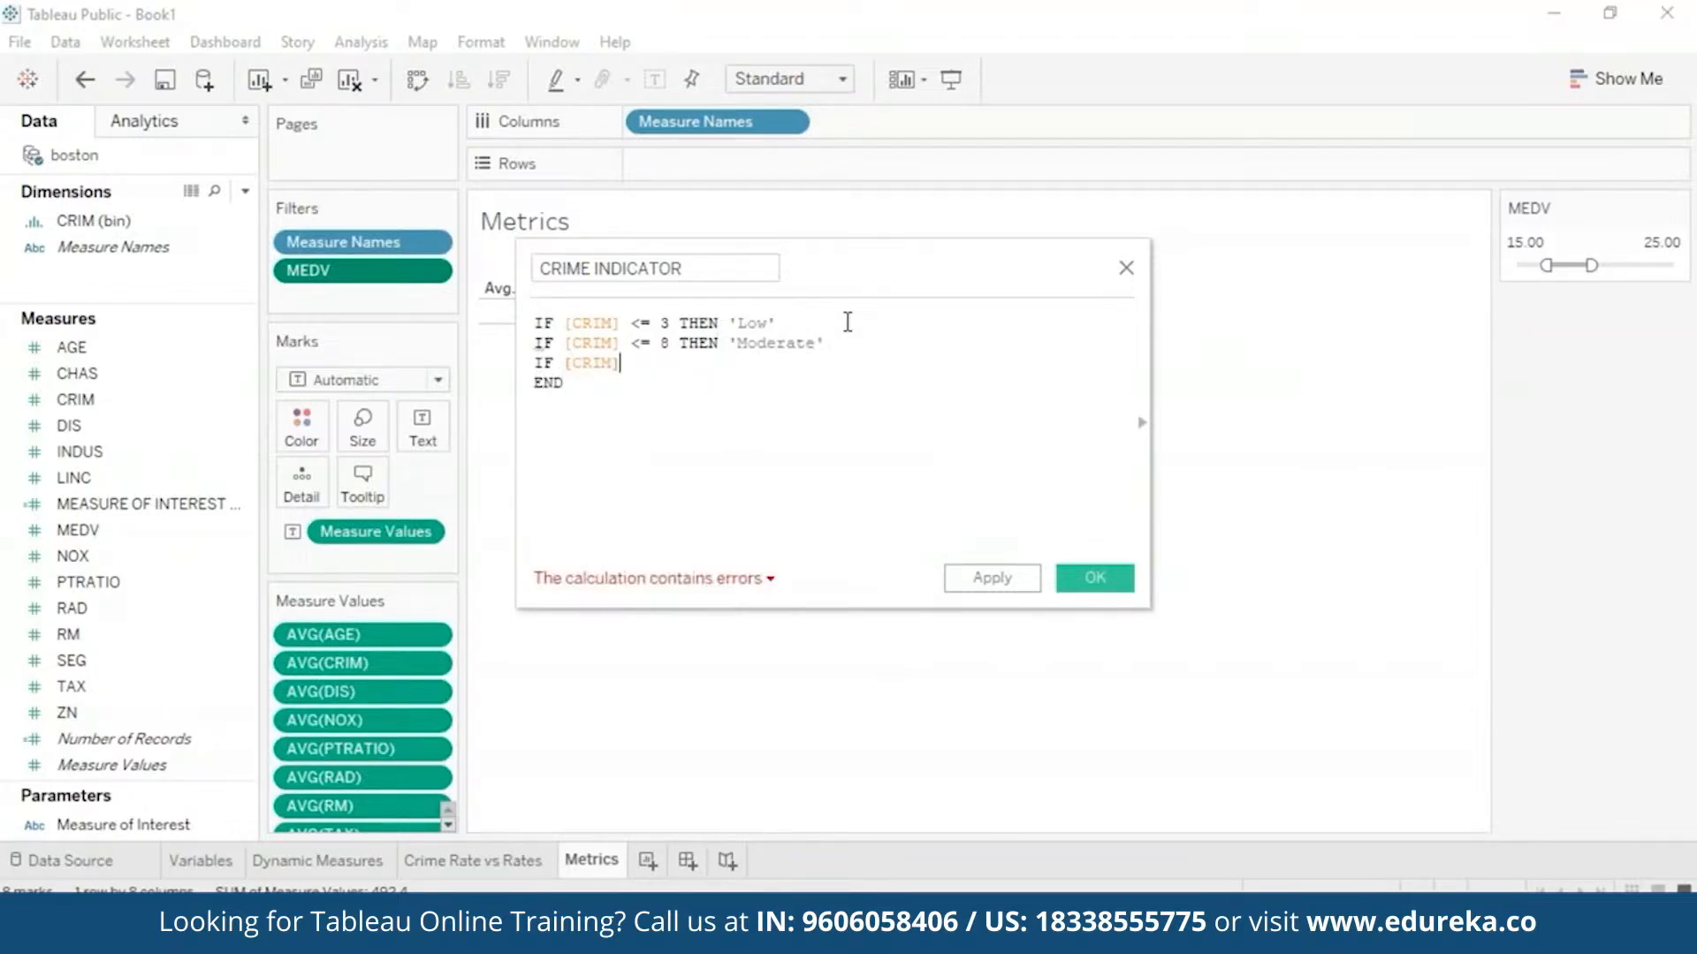
pyautogui.write('=')
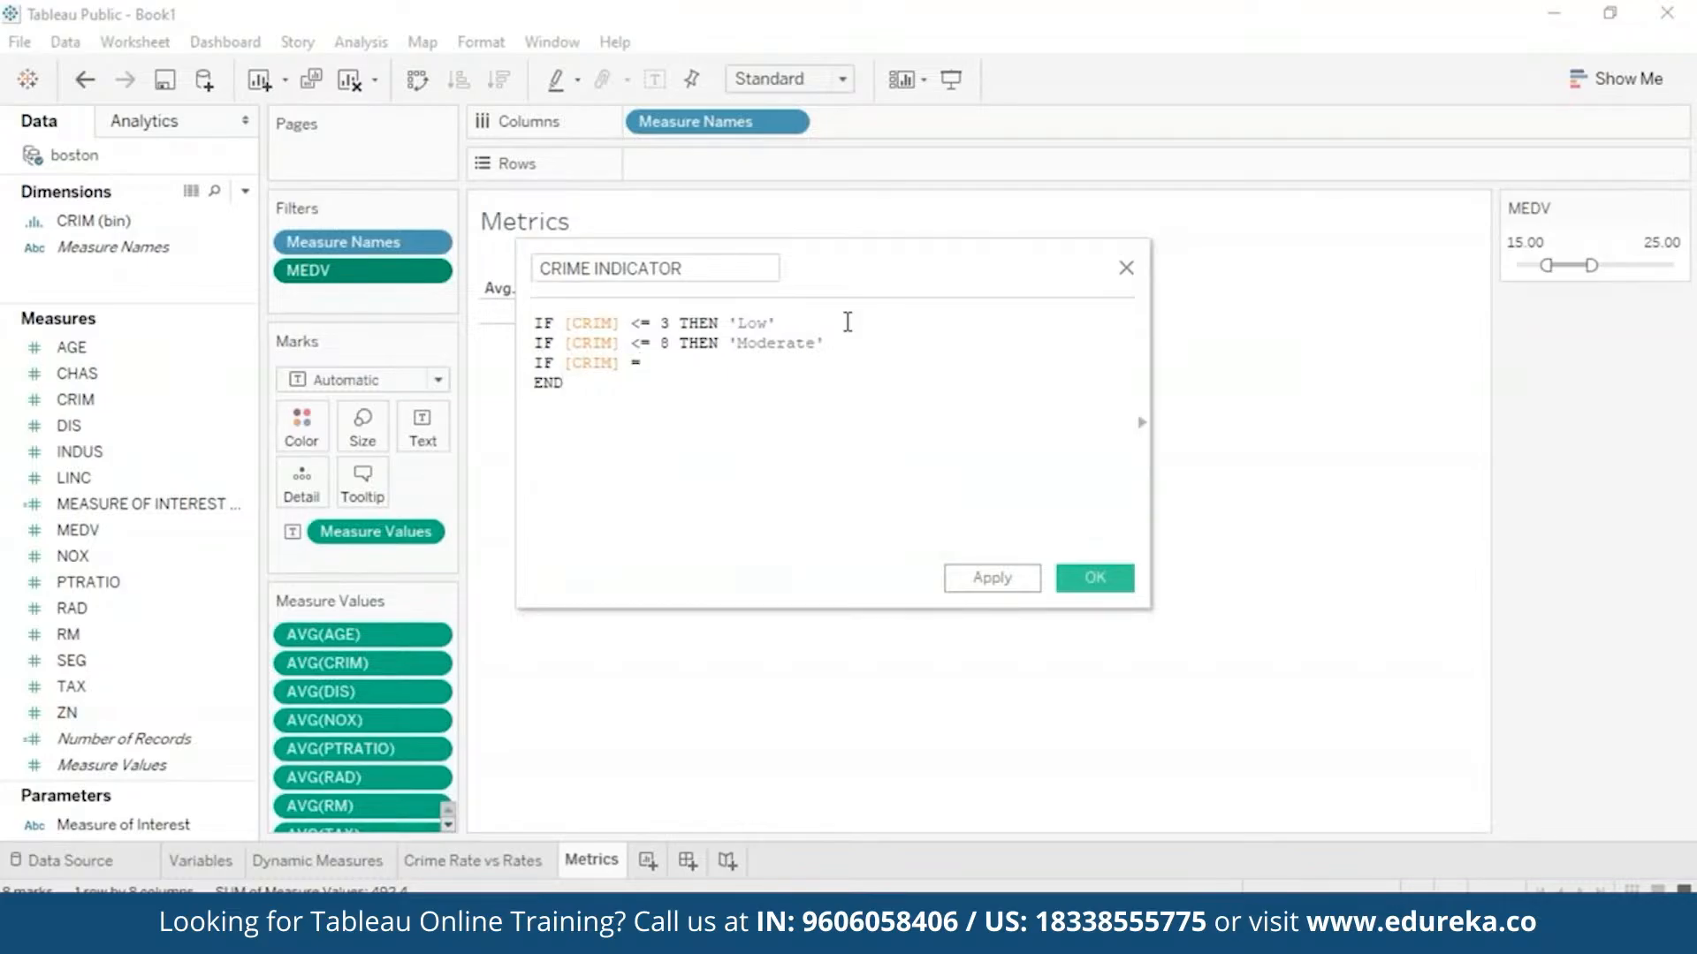
pyautogui.press('BackSpace')
pyautogui.write('>')
# - Change the second IF to ELSEIF and add a final ELSE 'High' branch
pyautogui.press('BackSpace')
pyautogui.press('BackSpace')
pyautogui.press('BackSpace')
pyautogui.press('BackSpace')
pyautogui.press('BackSpace')
pyautogui.press('BackSpace')
pyautogui.press('BackSpace')
pyautogui.press('BackSpace')
pyautogui.press('BackSpace')
pyautogui.press('BackSpace')
pyautogui.press('BackSpace')
pyautogui.press('BackSpace')
pyautogui.write('els')
pyautogui.press('Down')
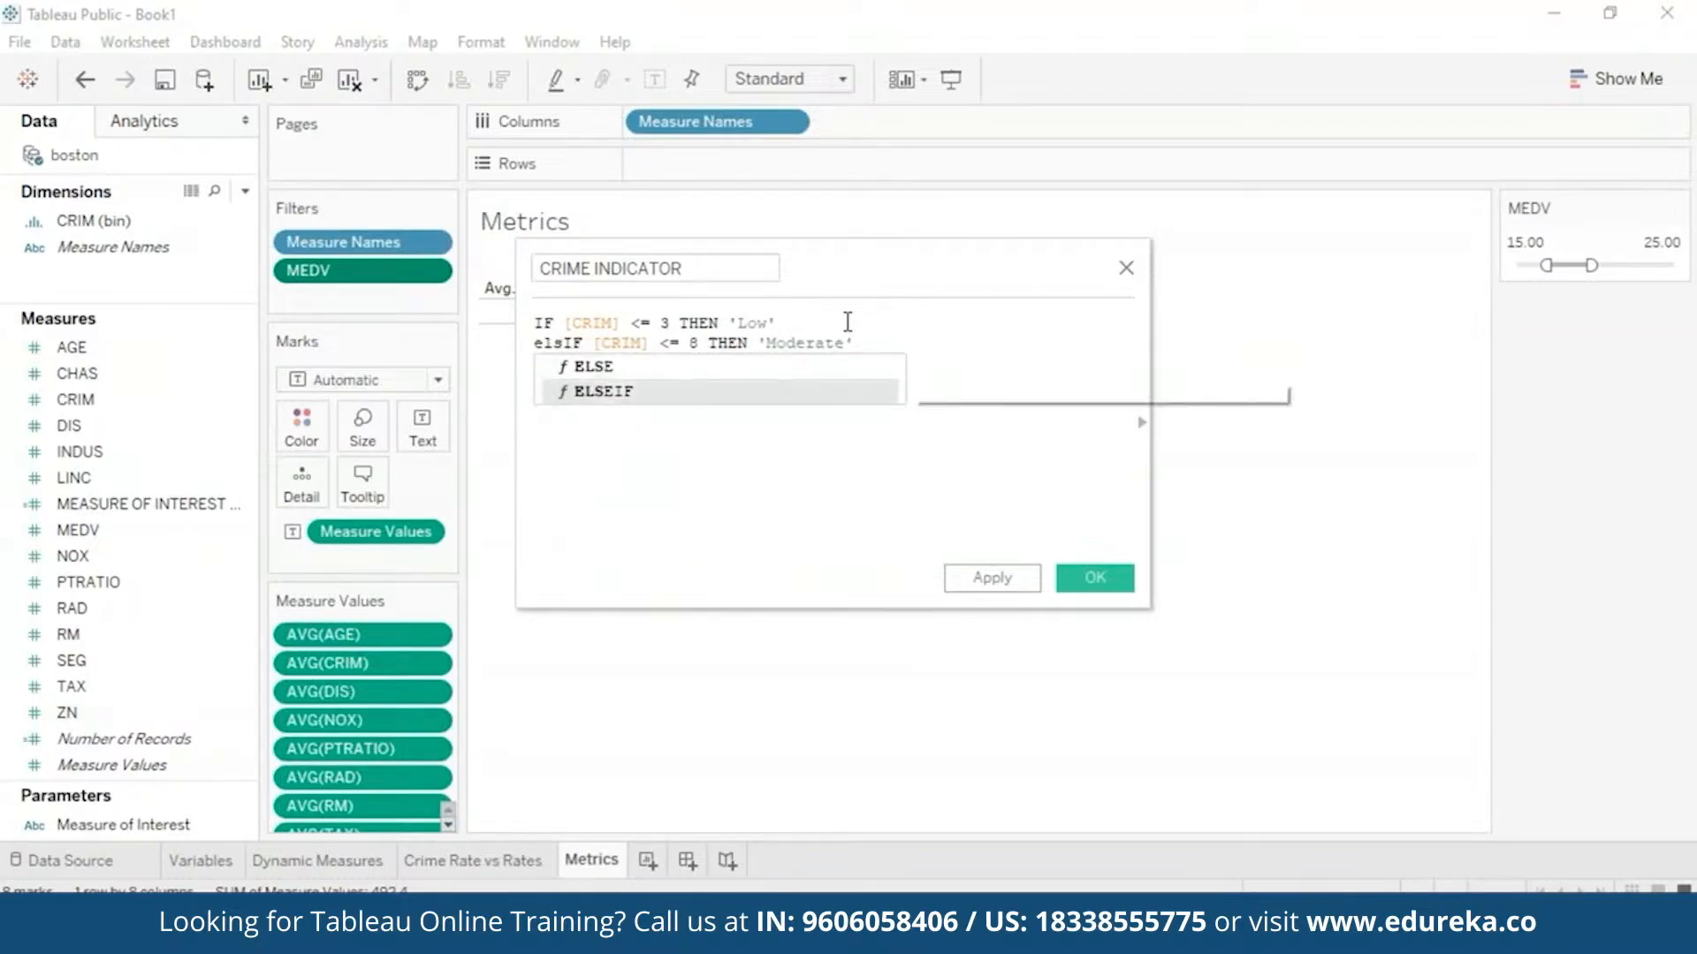
pyautogui.press('Return')
pyautogui.press('BackSpace')
pyautogui.press('Down')
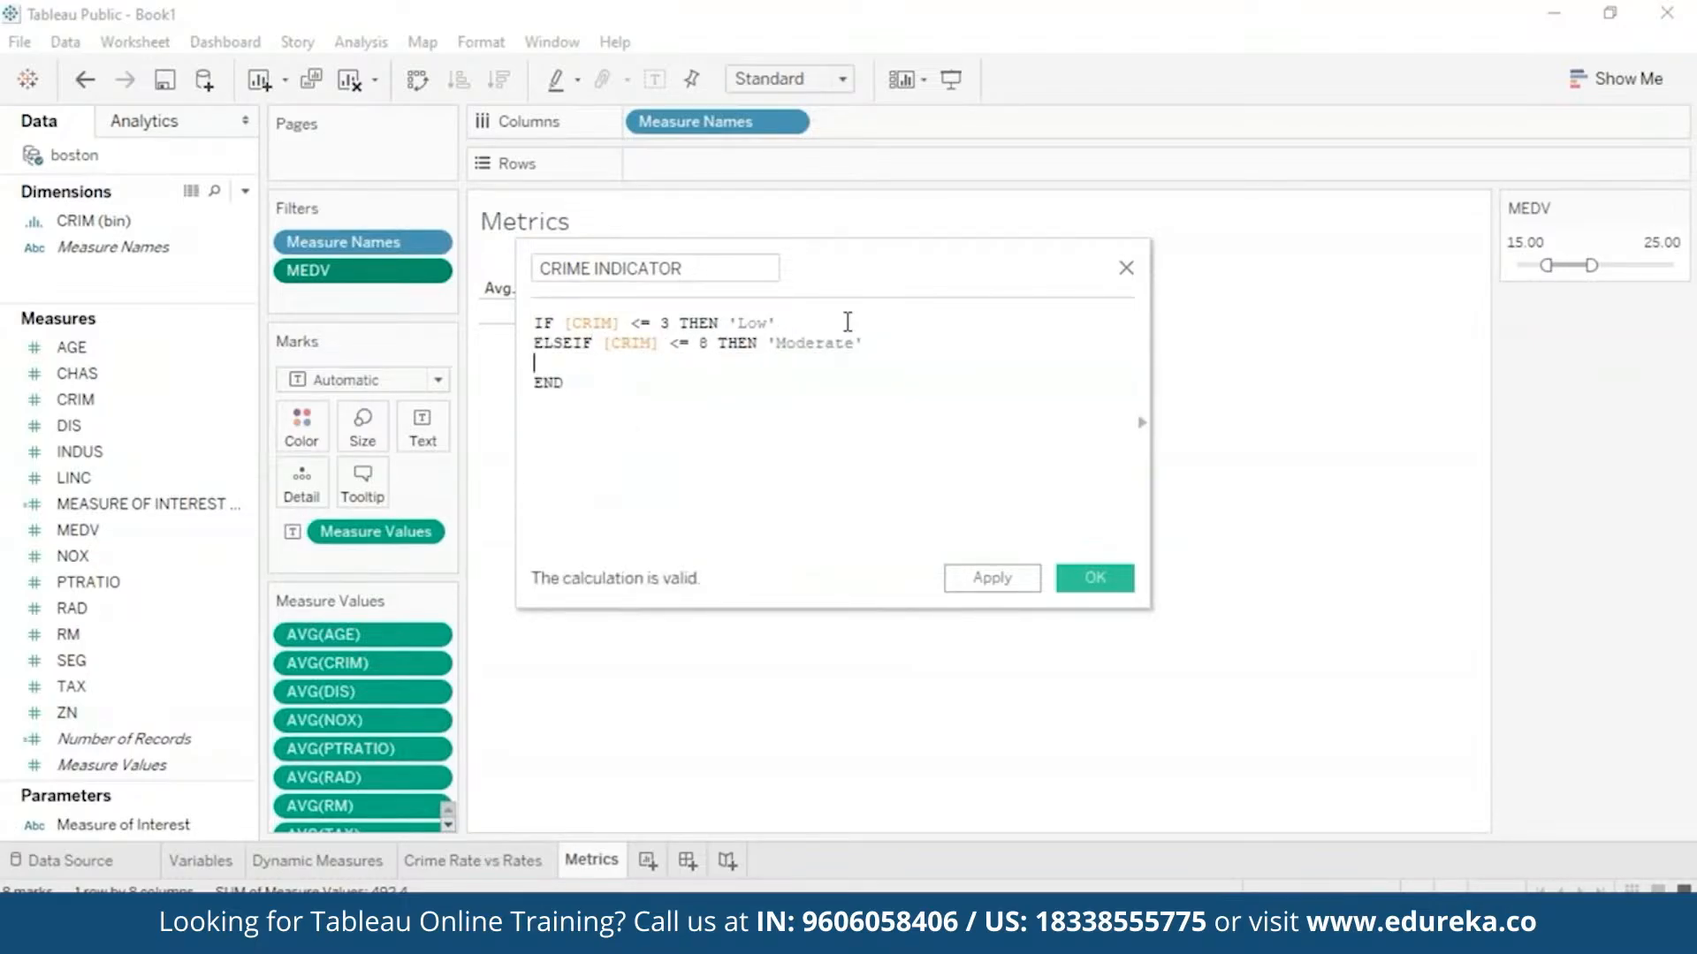
pyautogui.write('else')
pyautogui.press('Return')
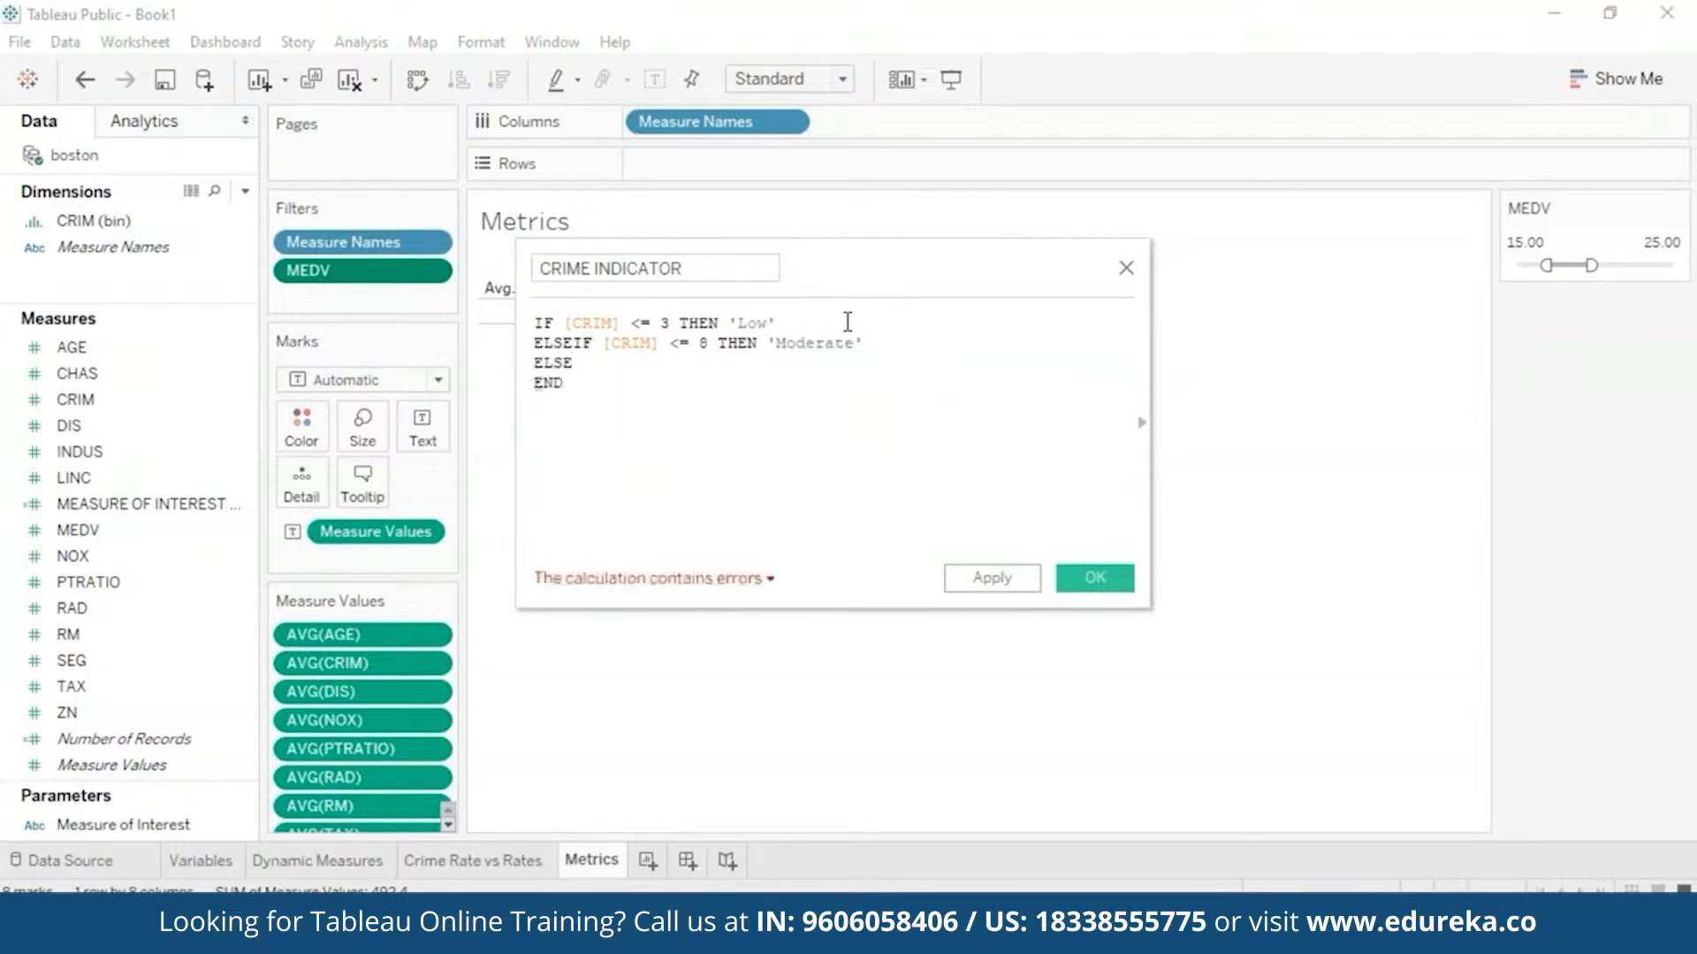
pyautogui.write("'high")
pyautogui.press('Left')
pyautogui.press('Left')
pyautogui.press('Left')
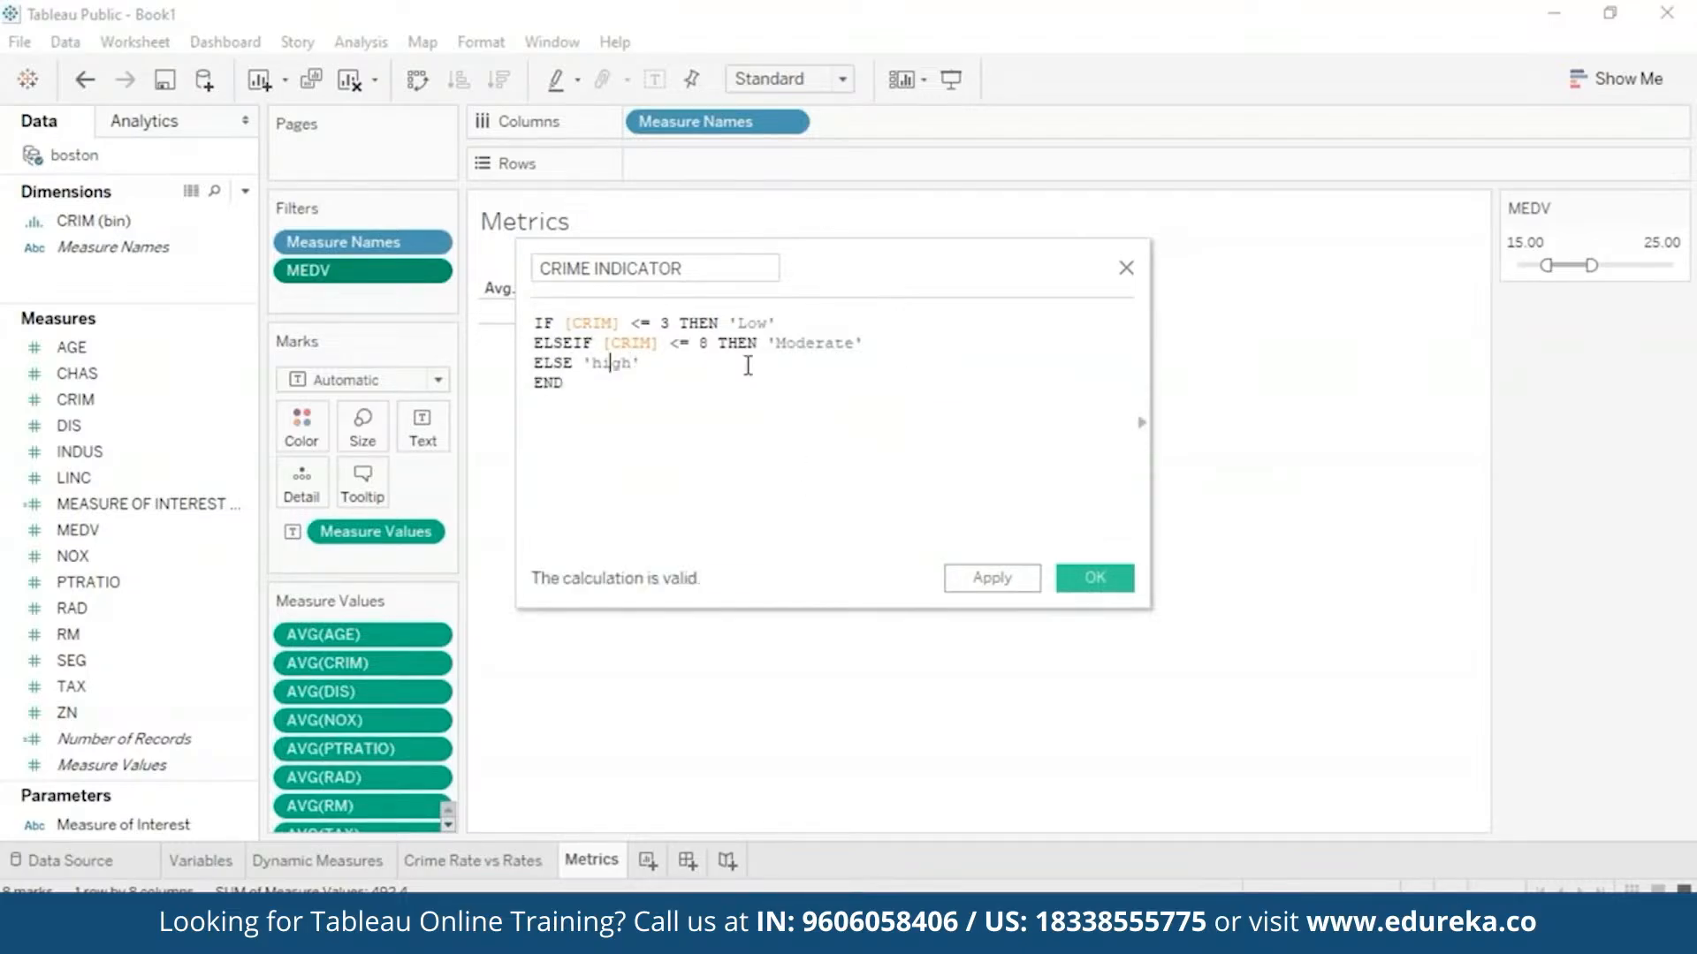
pyautogui.press('BackSpace')
pyautogui.write('H')
pyautogui.press('Down')
# - Apply and save the CRIME INDICATOR calculated field
pyautogui.click(1018, 584)
pyautogui.moveTo(940, 271); pyautogui.dragTo(934, 403)
pyautogui.click(1095, 702)
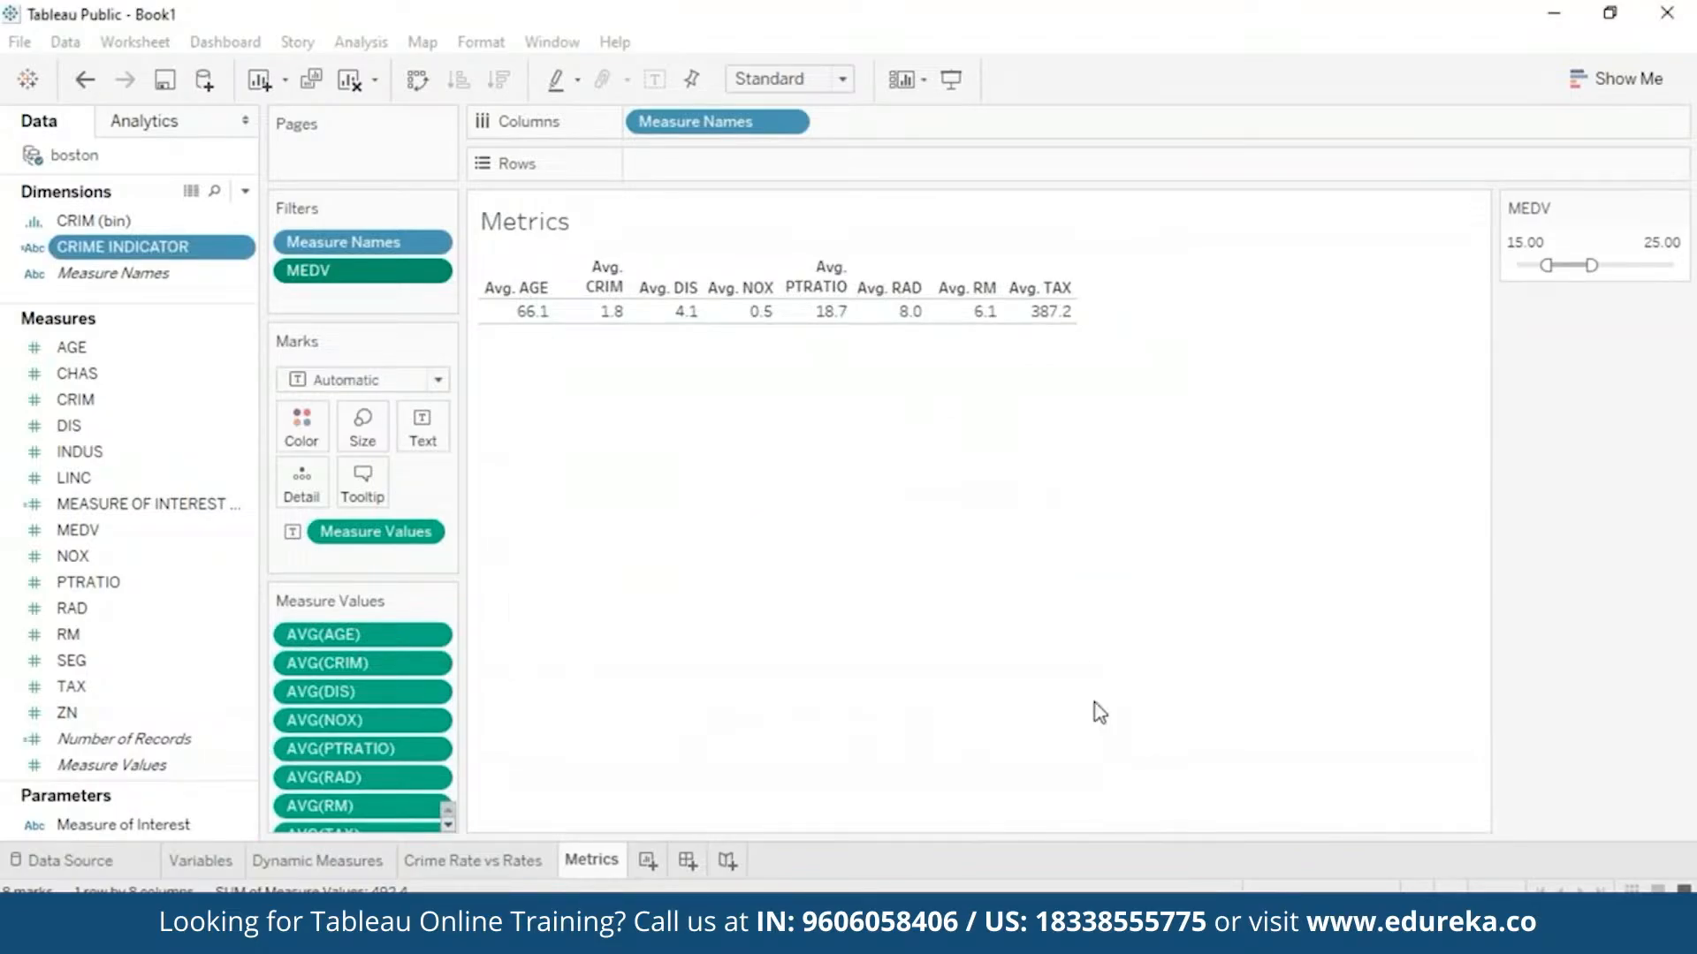
# - On a new Sheet 5, tabulate SUM(MEDV) by CRIME INDICATOR in rows
pyautogui.click(646, 862)
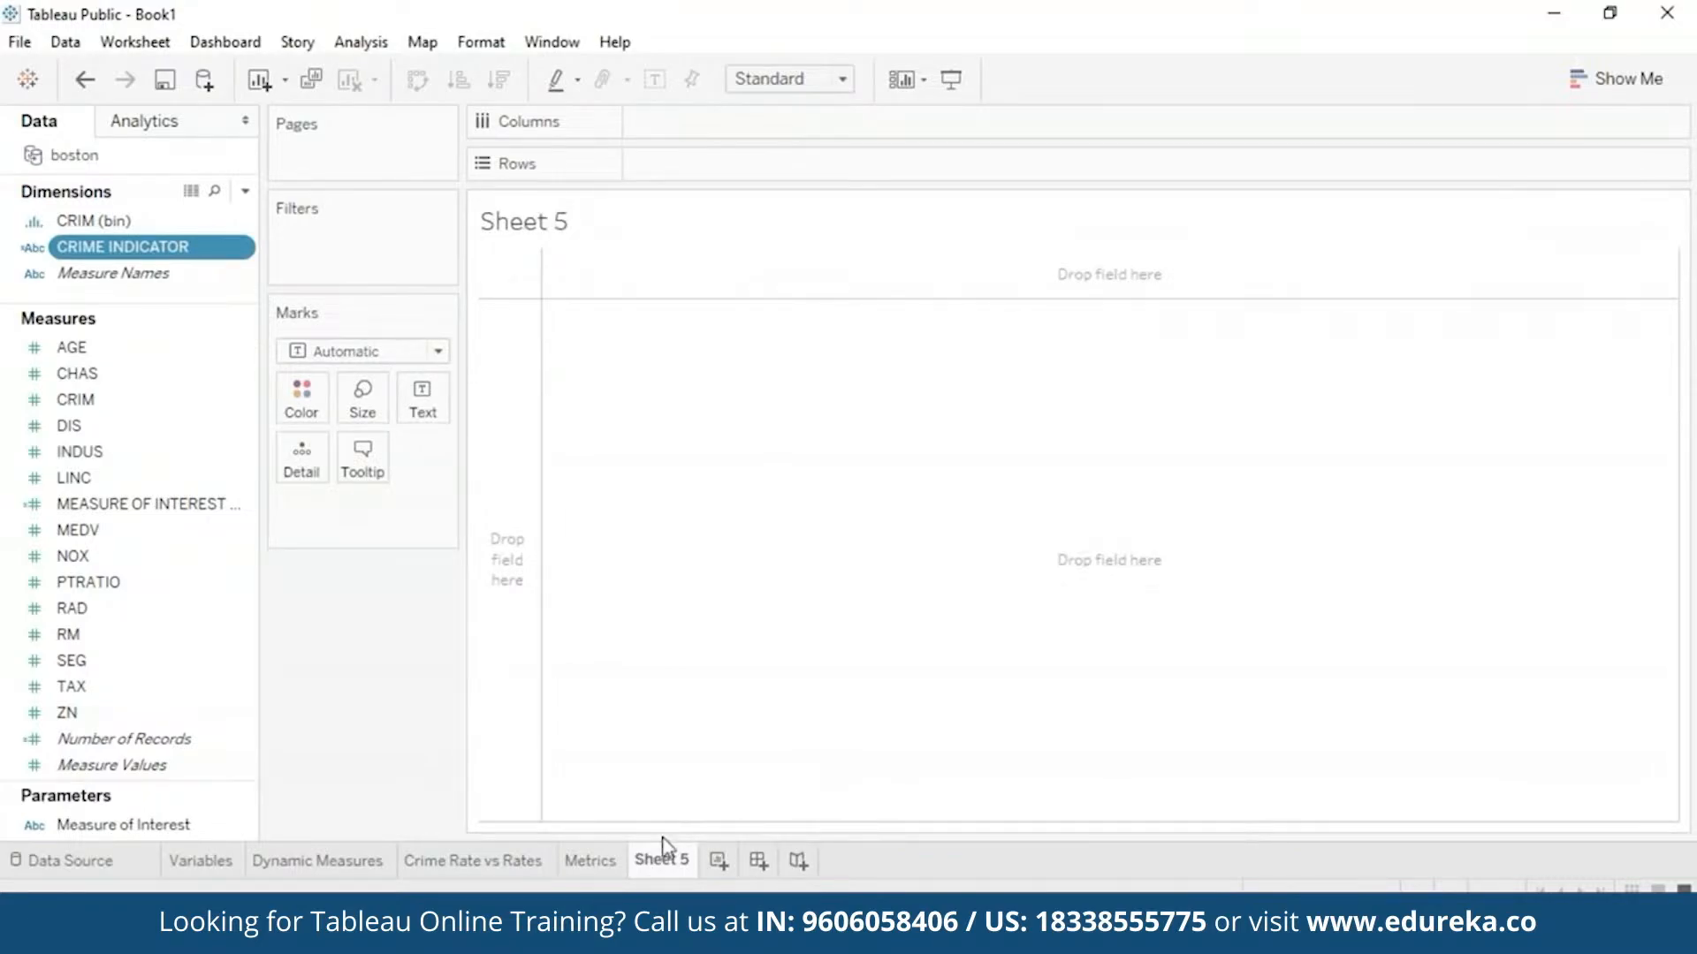
pyautogui.moveTo(150, 246); pyautogui.dragTo(1078, 530)
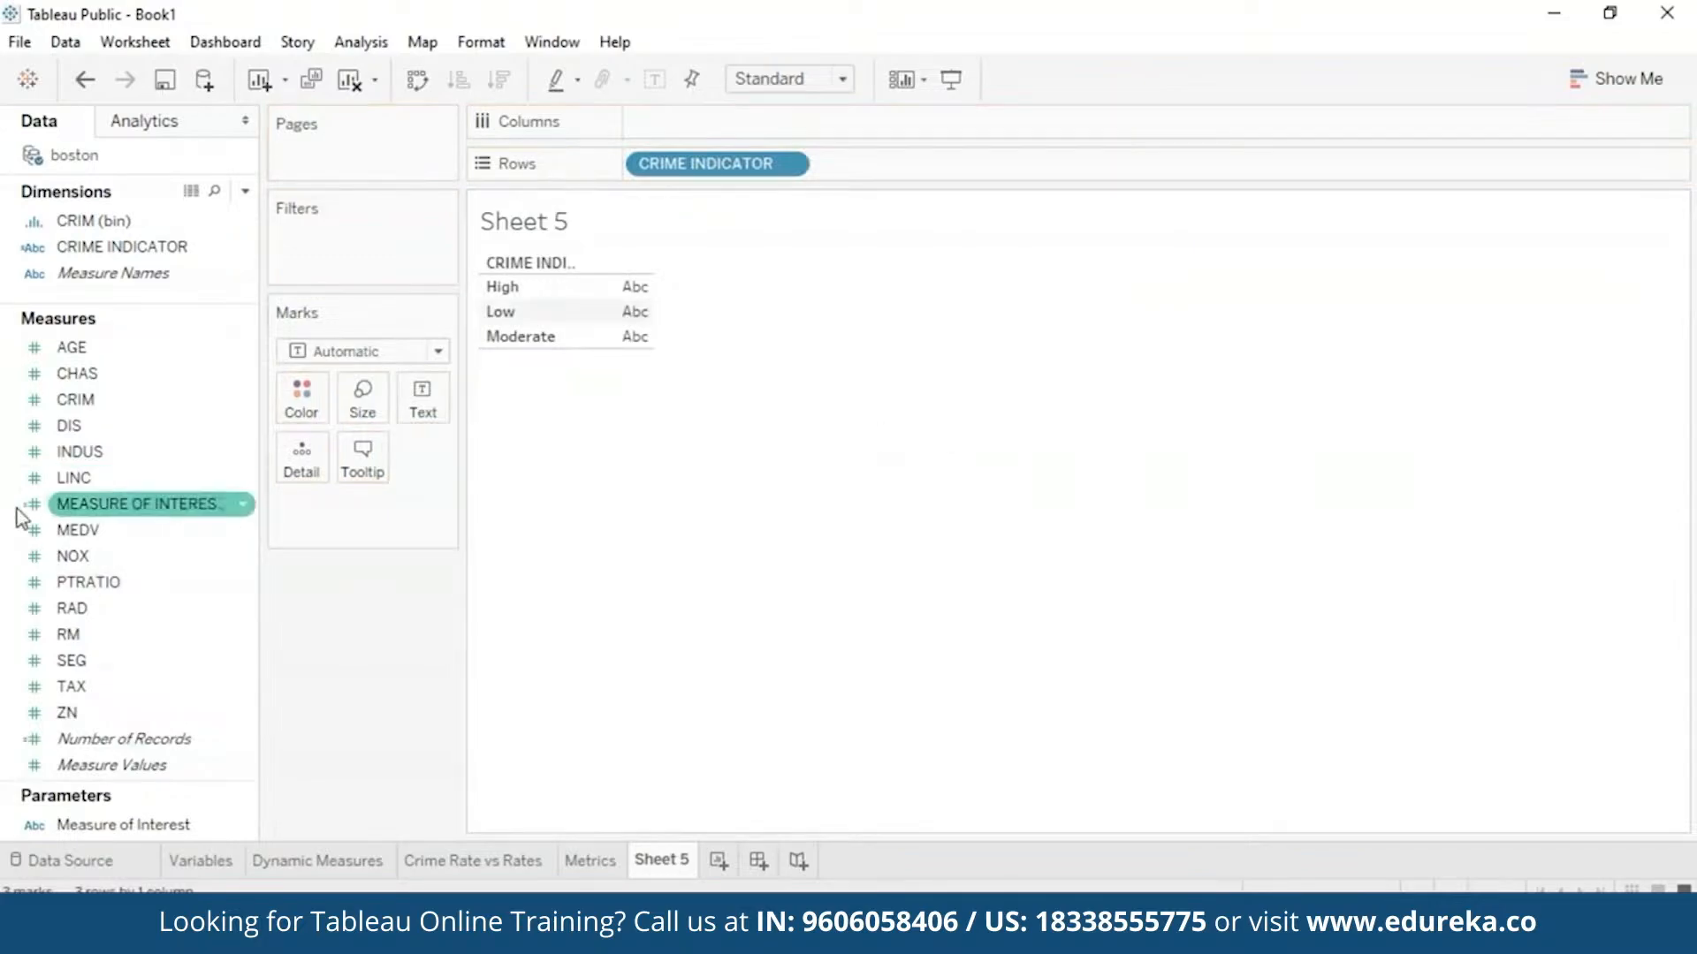
pyautogui.moveTo(59, 530); pyautogui.dragTo(629, 311)
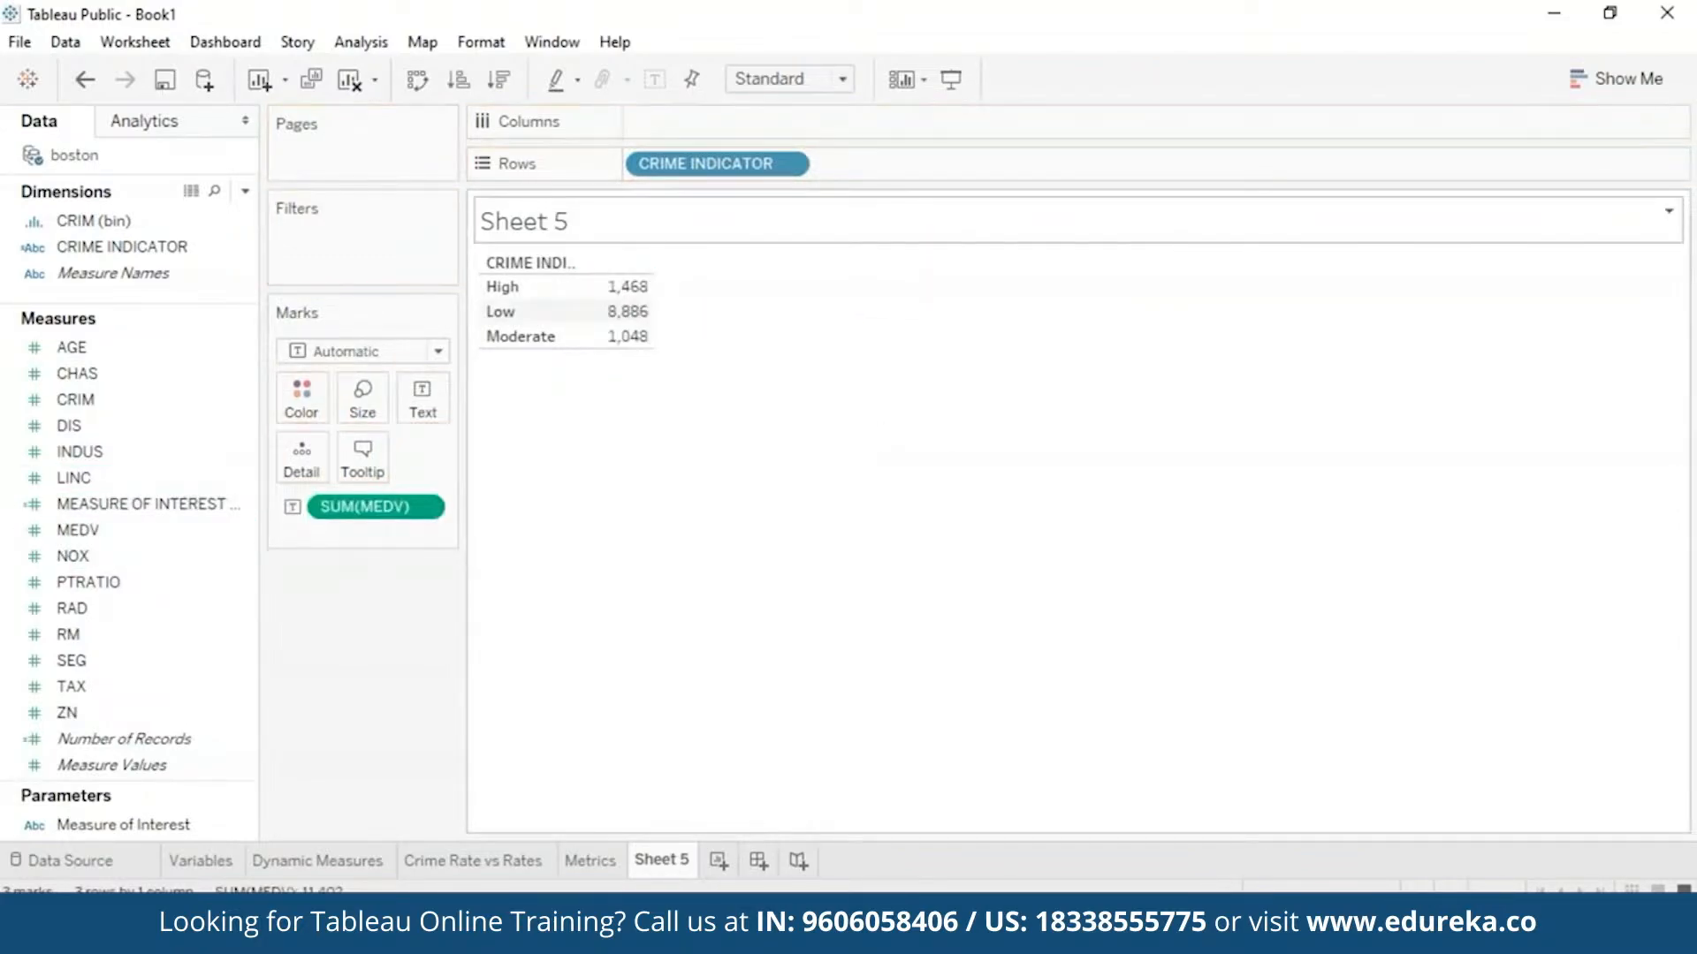
# - Convert the Sheet 5 table to a pie chart of SUM(MEDV) by CRIME INDICATOR with legends visible
pyautogui.click(1619, 84)
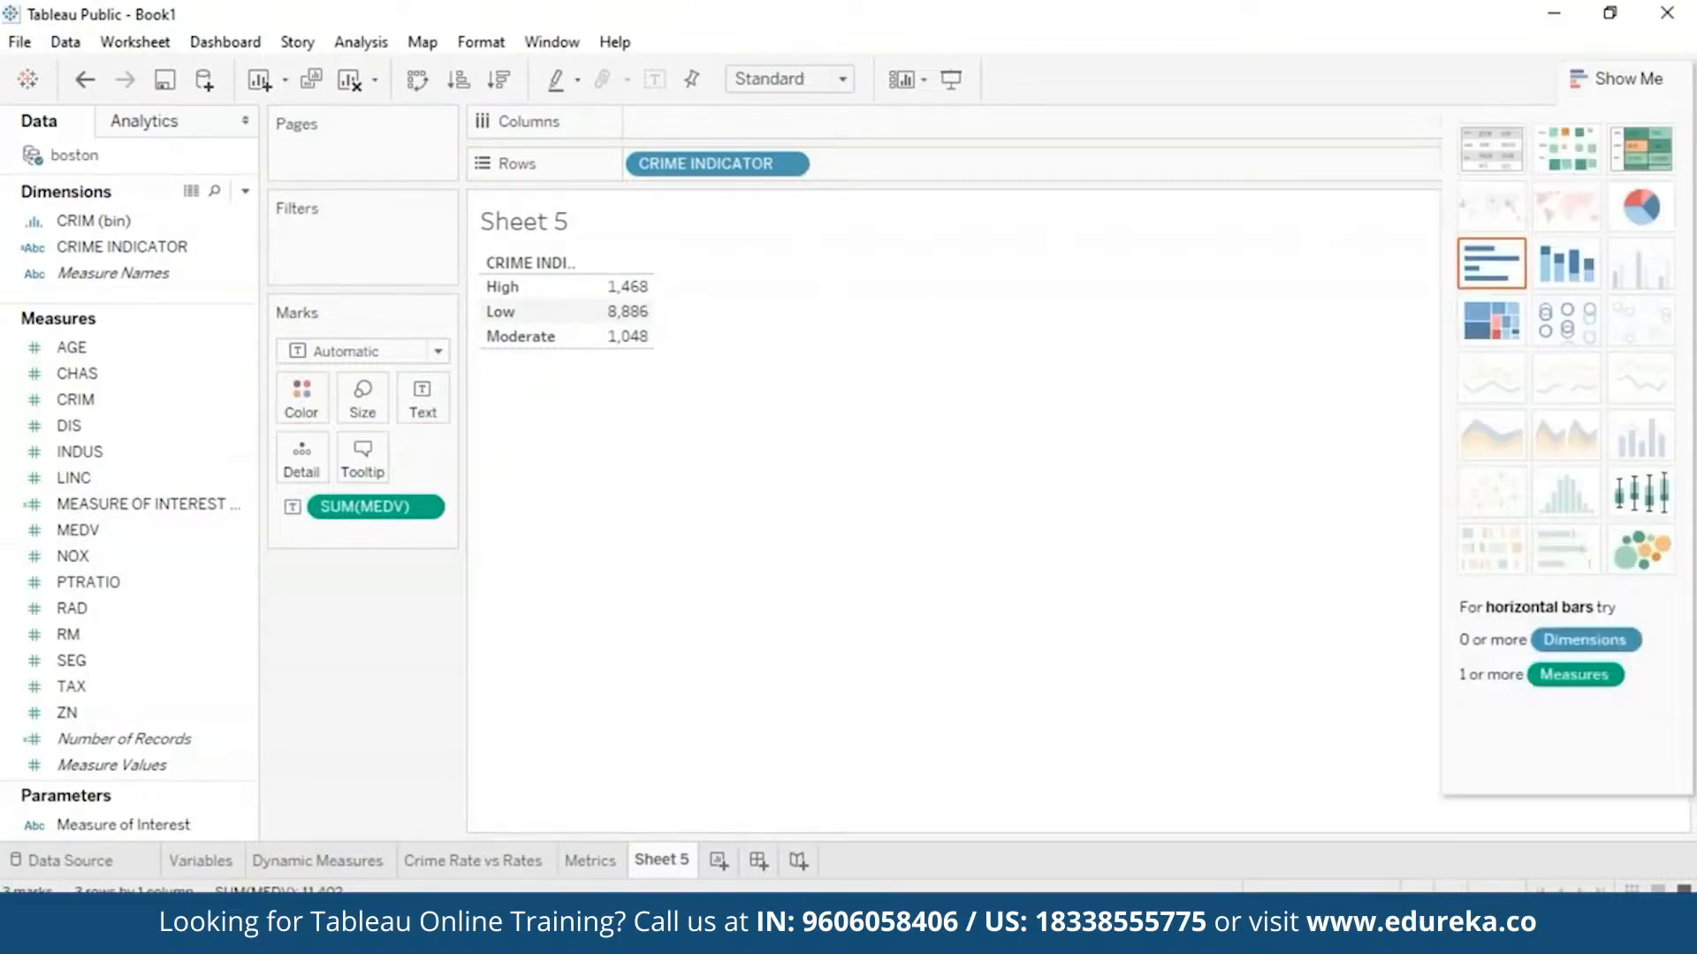
pyautogui.click(1653, 209)
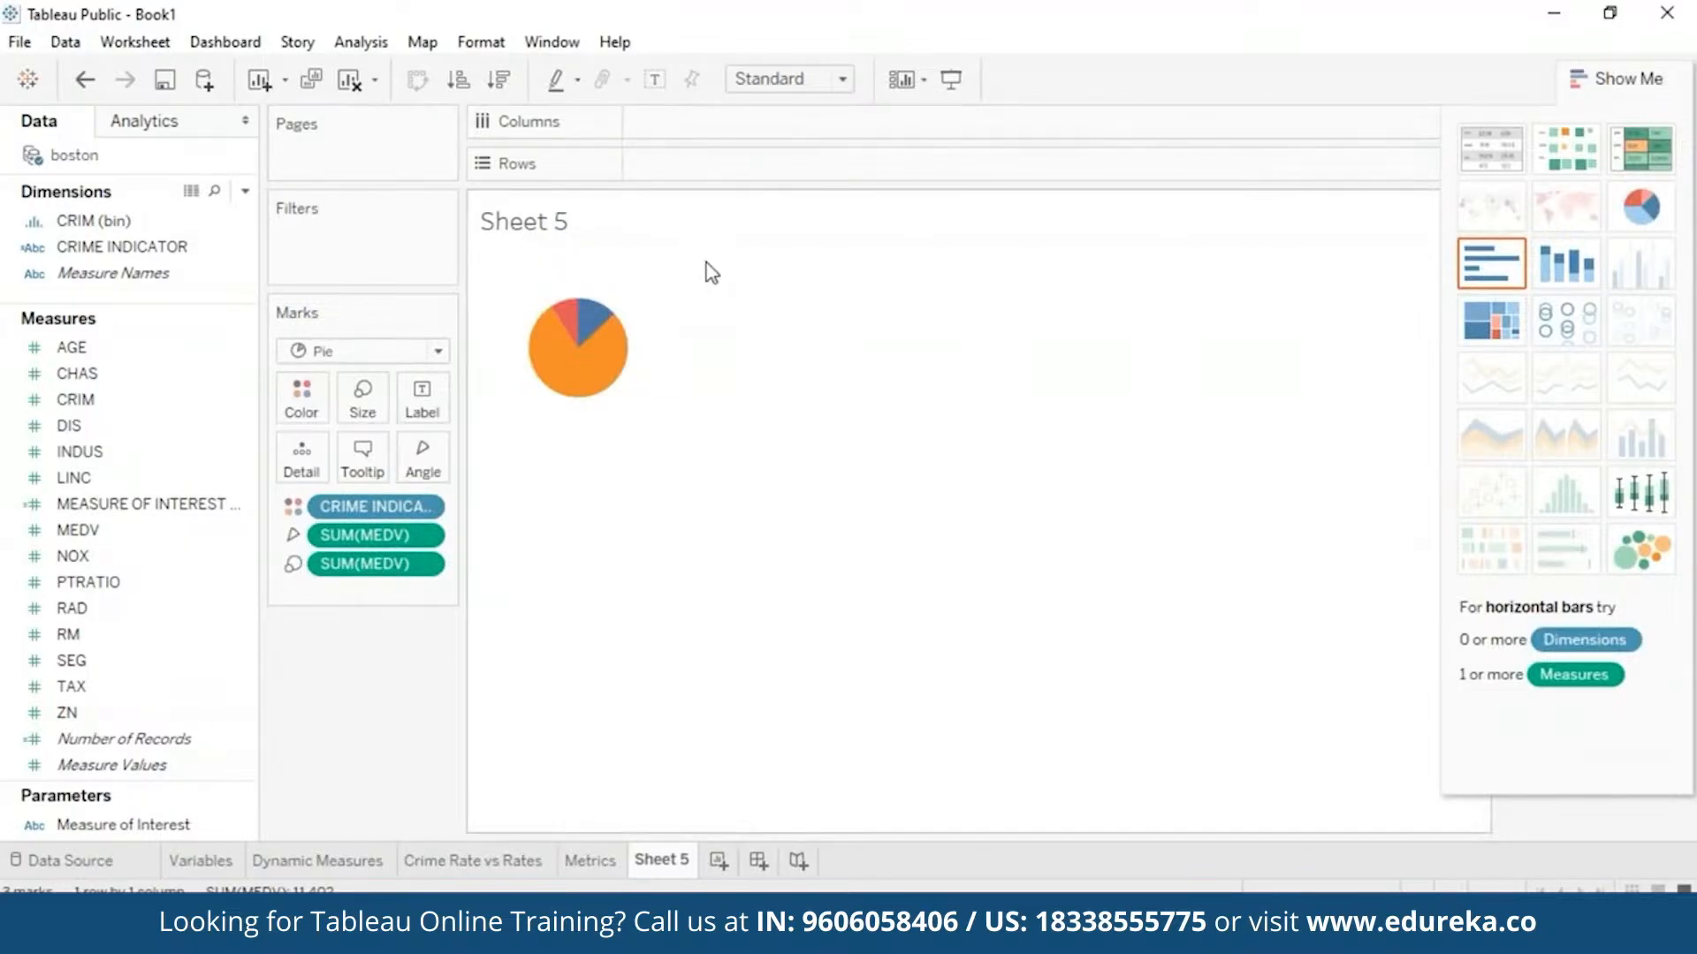
pyautogui.click(1642, 79)
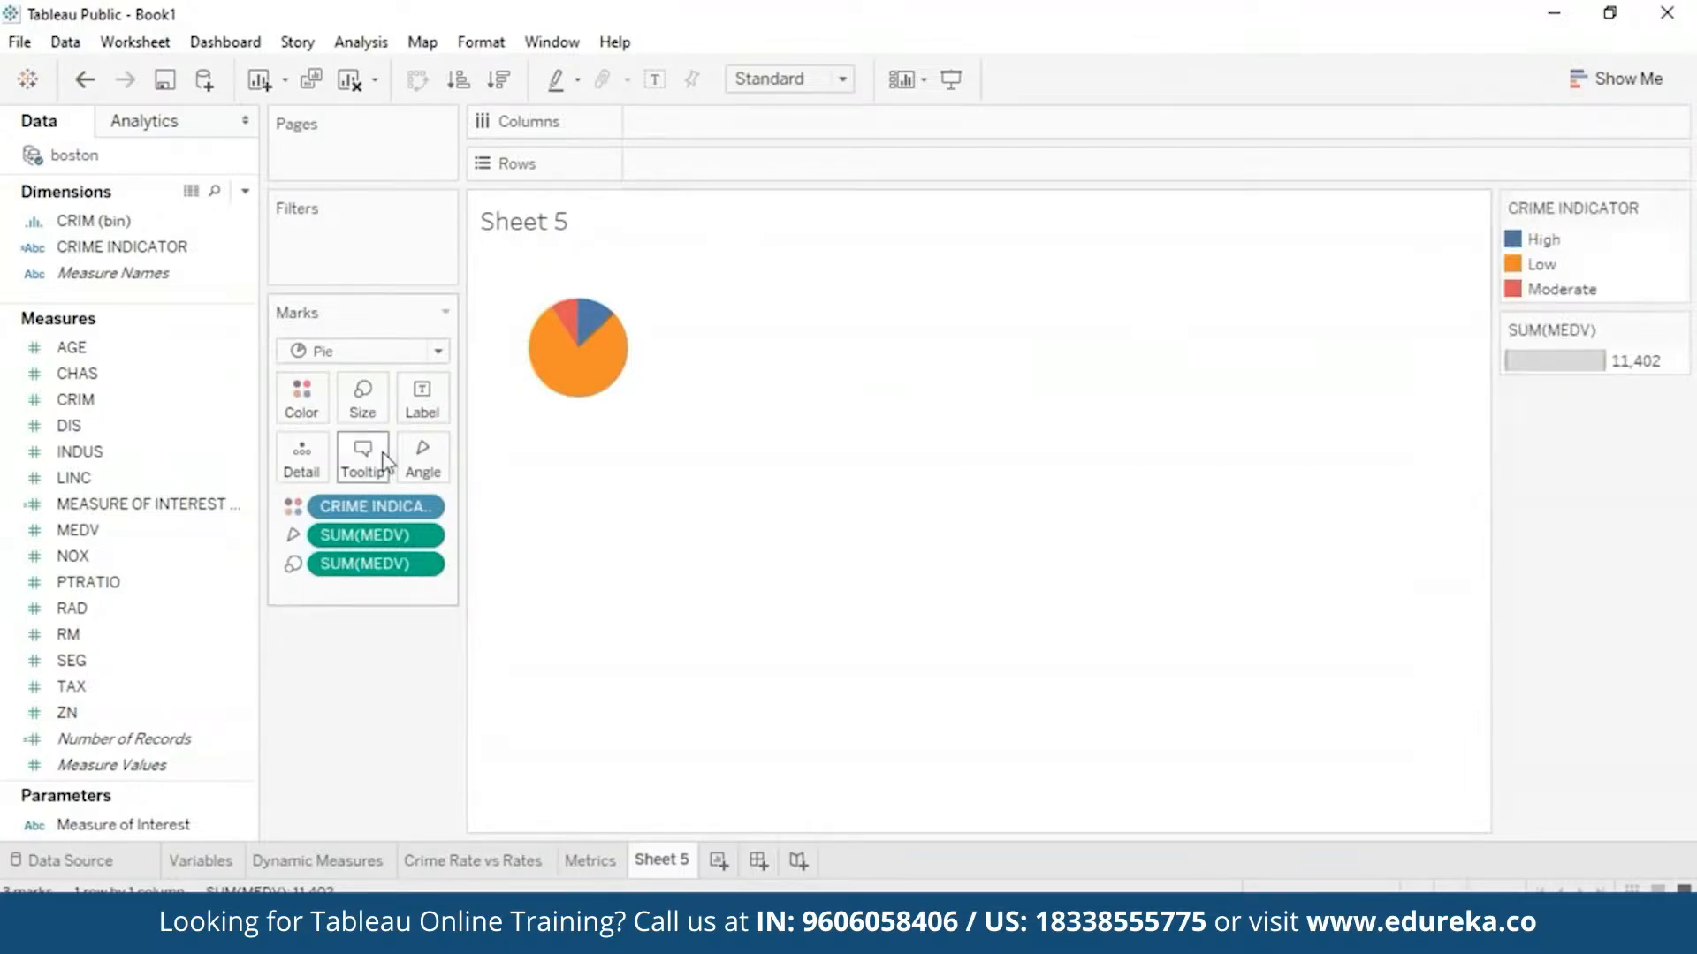
pyautogui.click(323, 402)
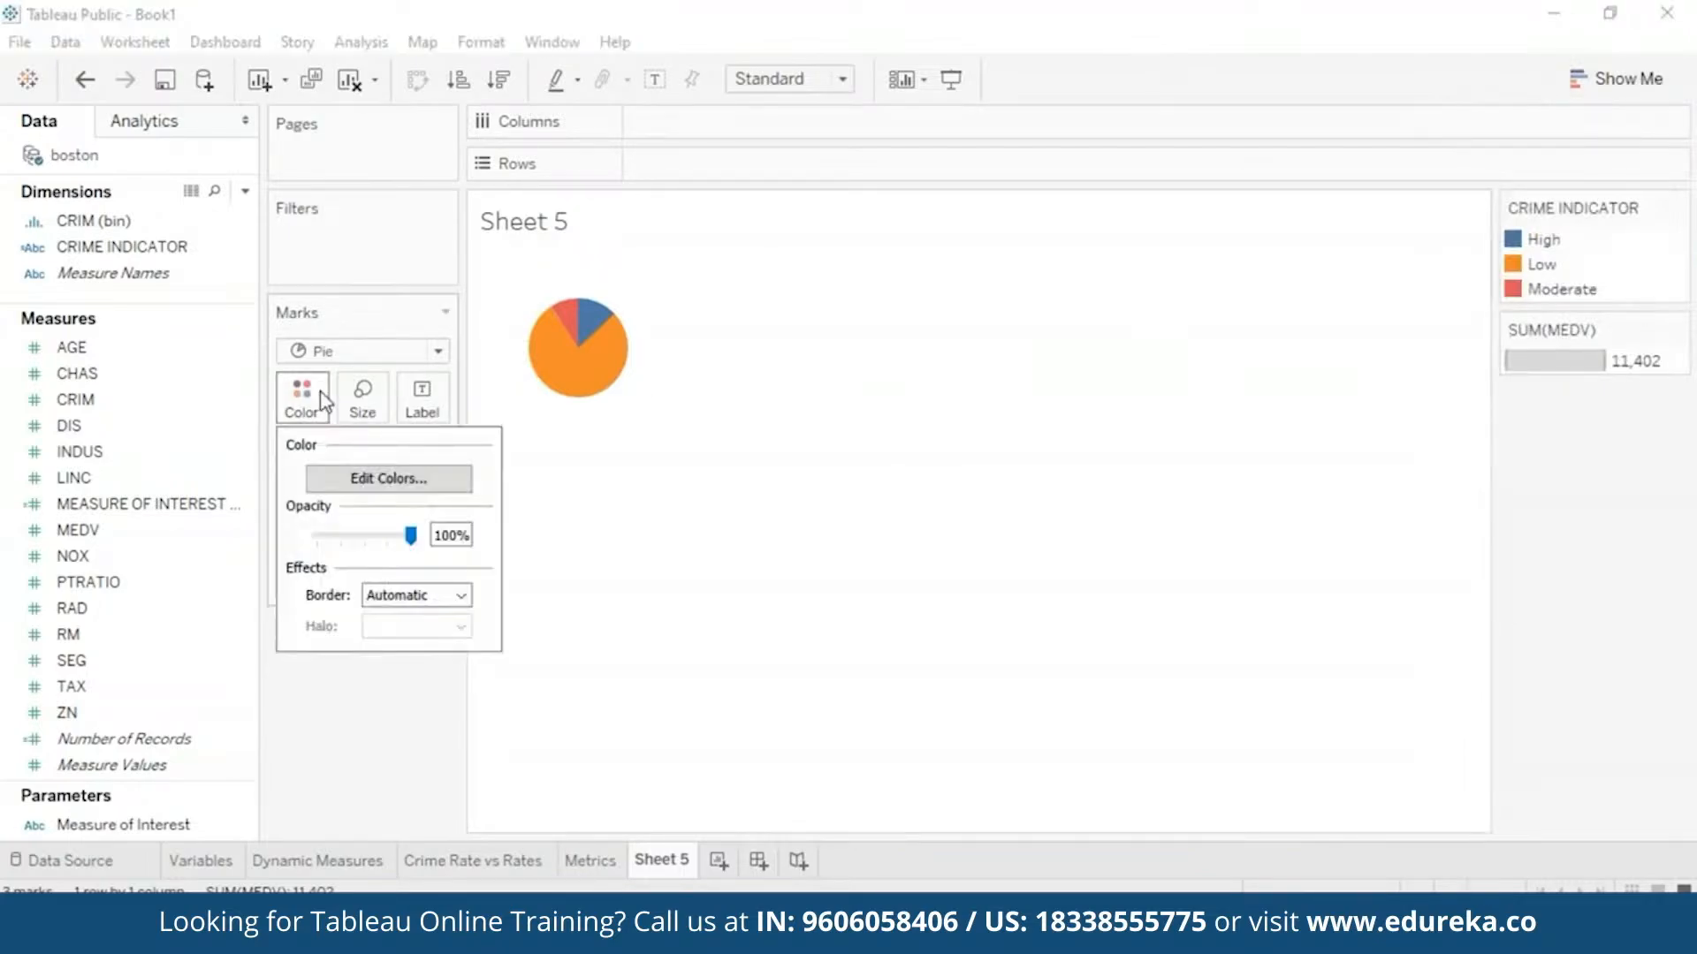
# - Colour the crime categories: High red, Low green, Moderate yellow
pyautogui.click(377, 478)
pyautogui.click(566, 251)
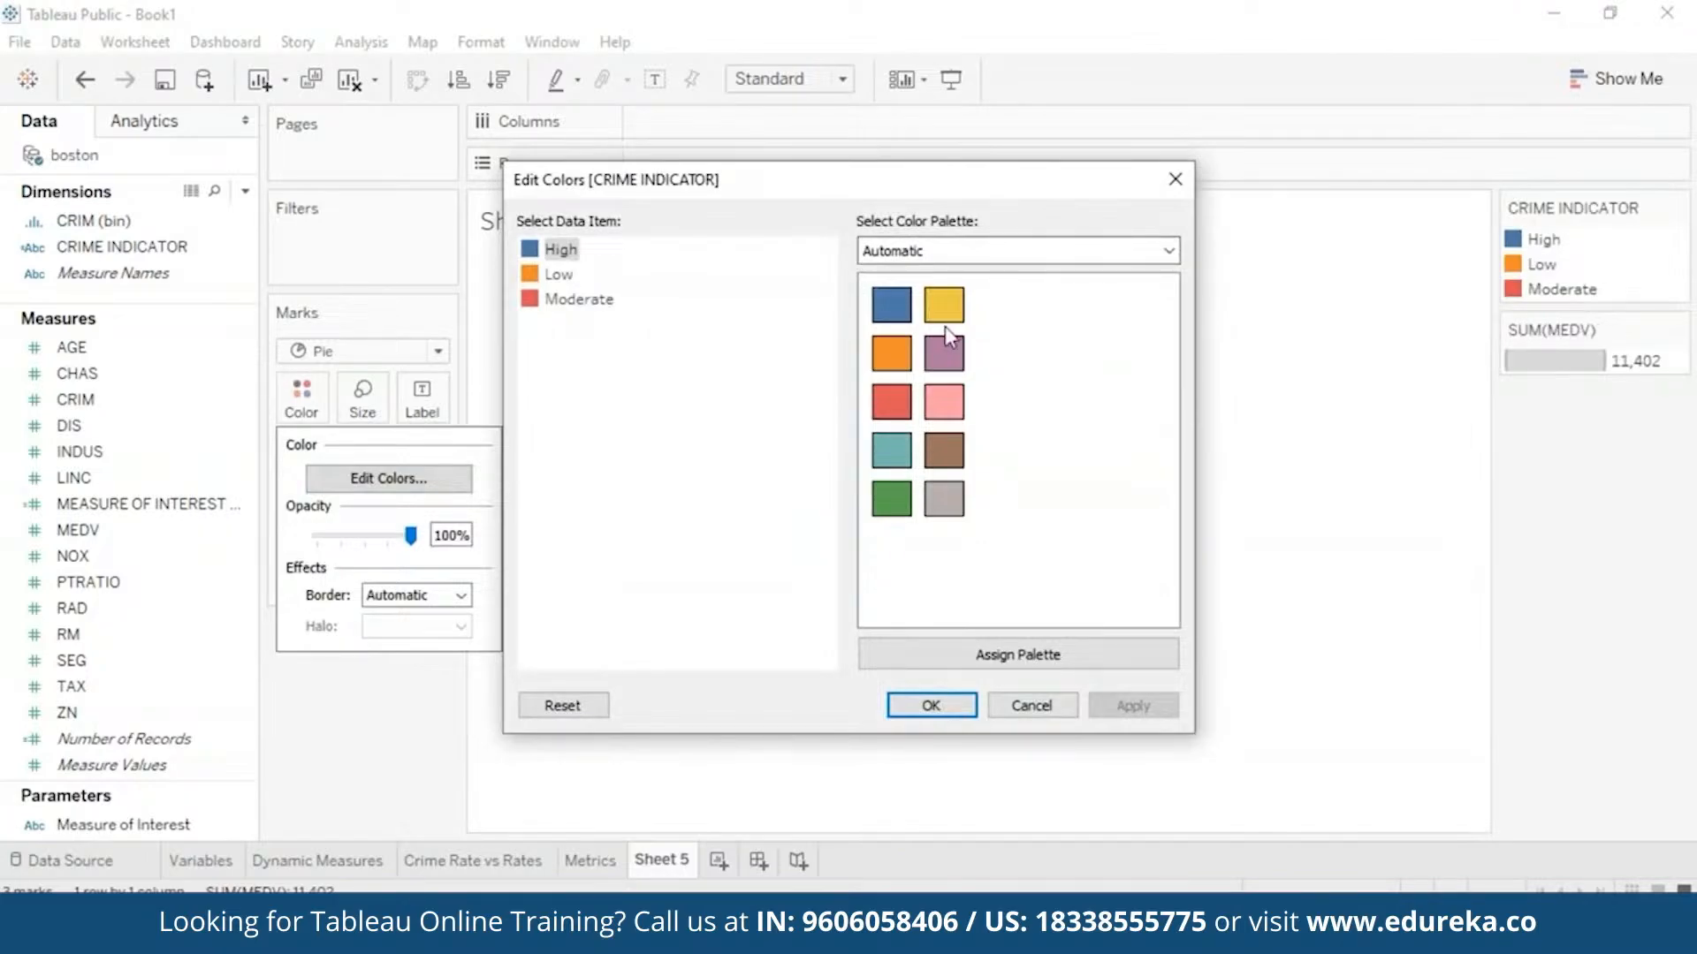
pyautogui.click(891, 402)
pyautogui.click(559, 274)
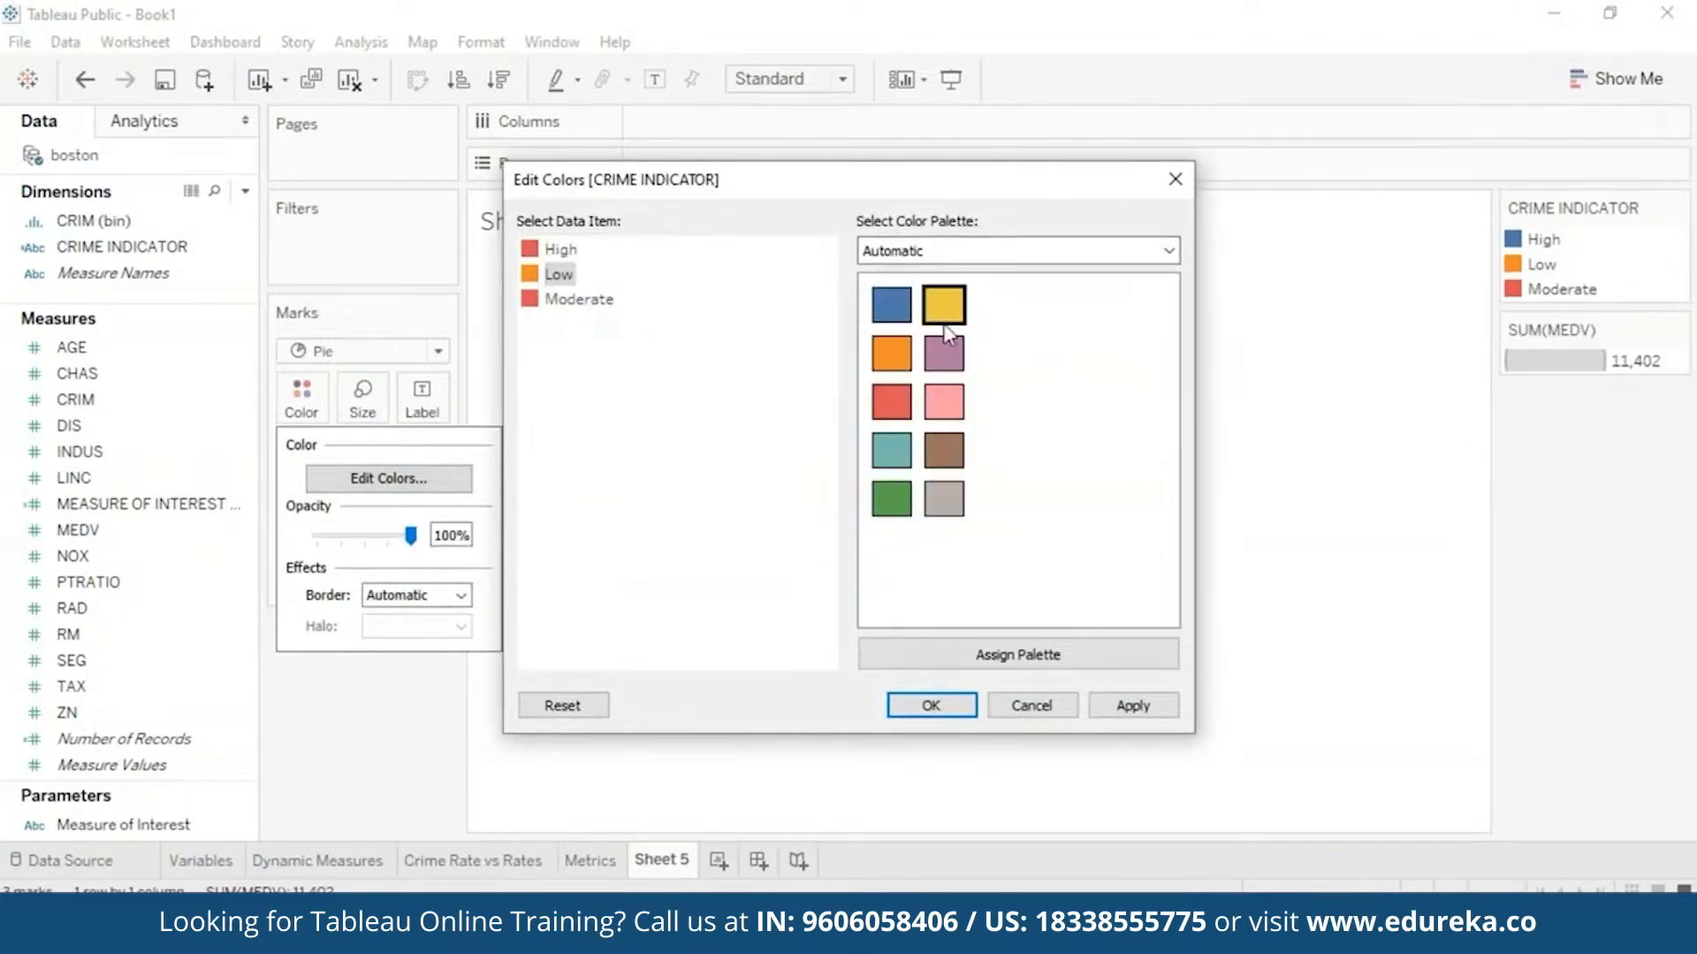
pyautogui.click(884, 509)
pyautogui.click(530, 304)
pyautogui.click(942, 306)
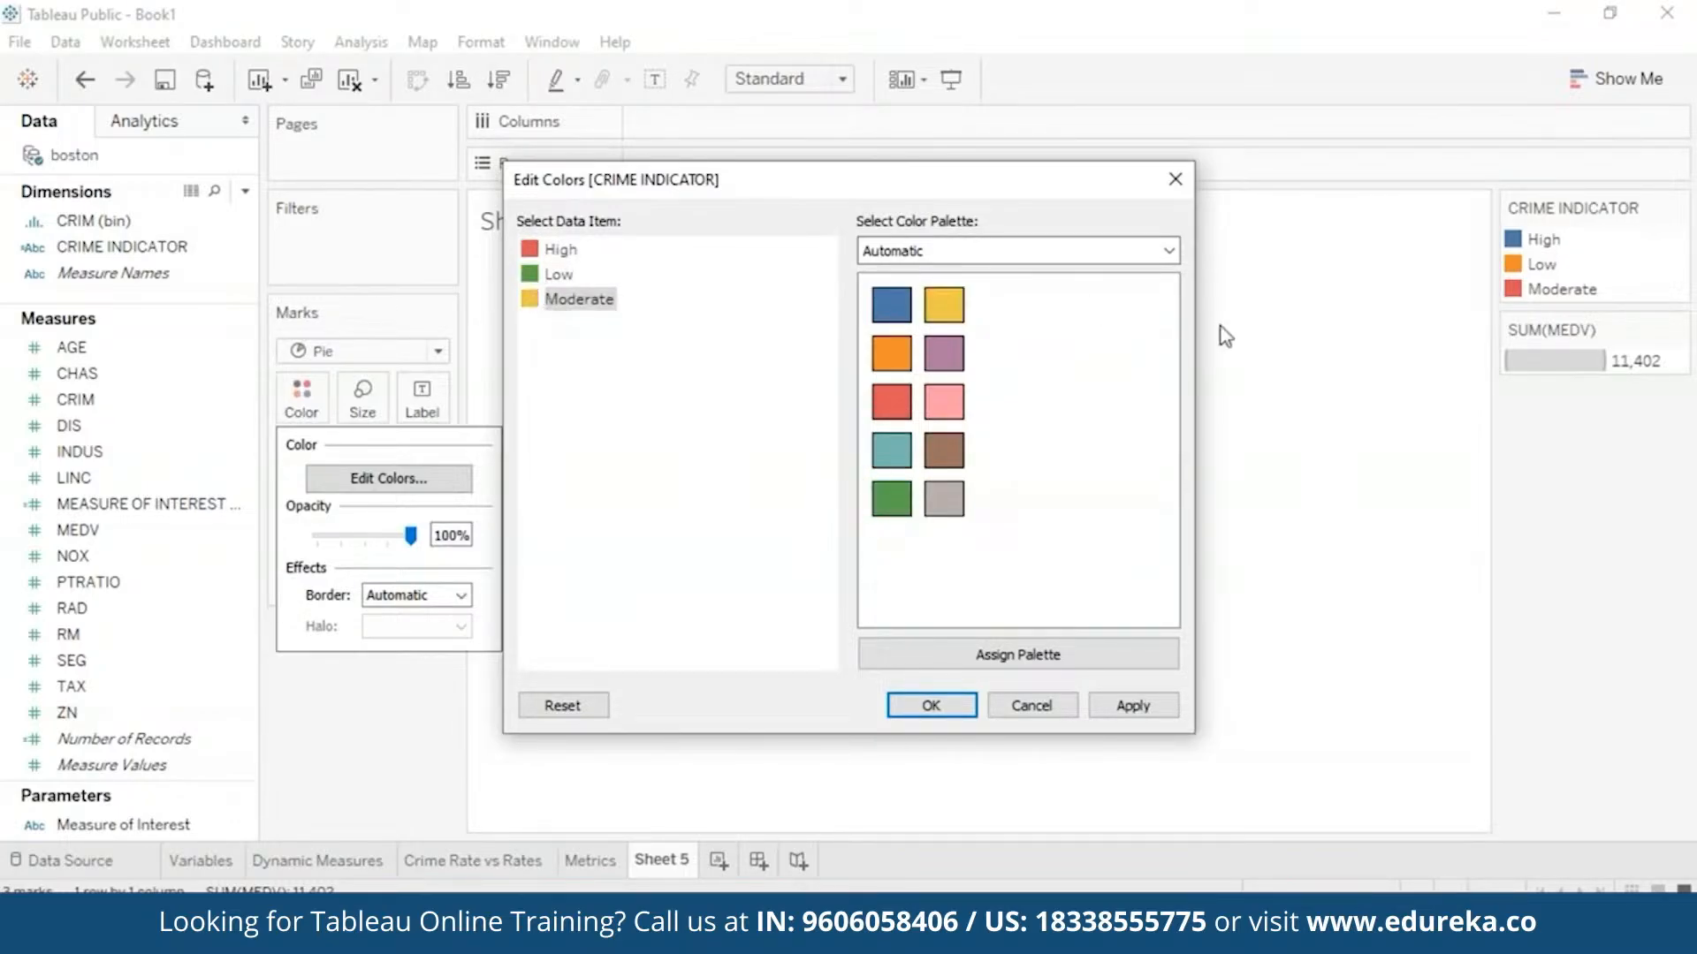
pyautogui.click(1131, 705)
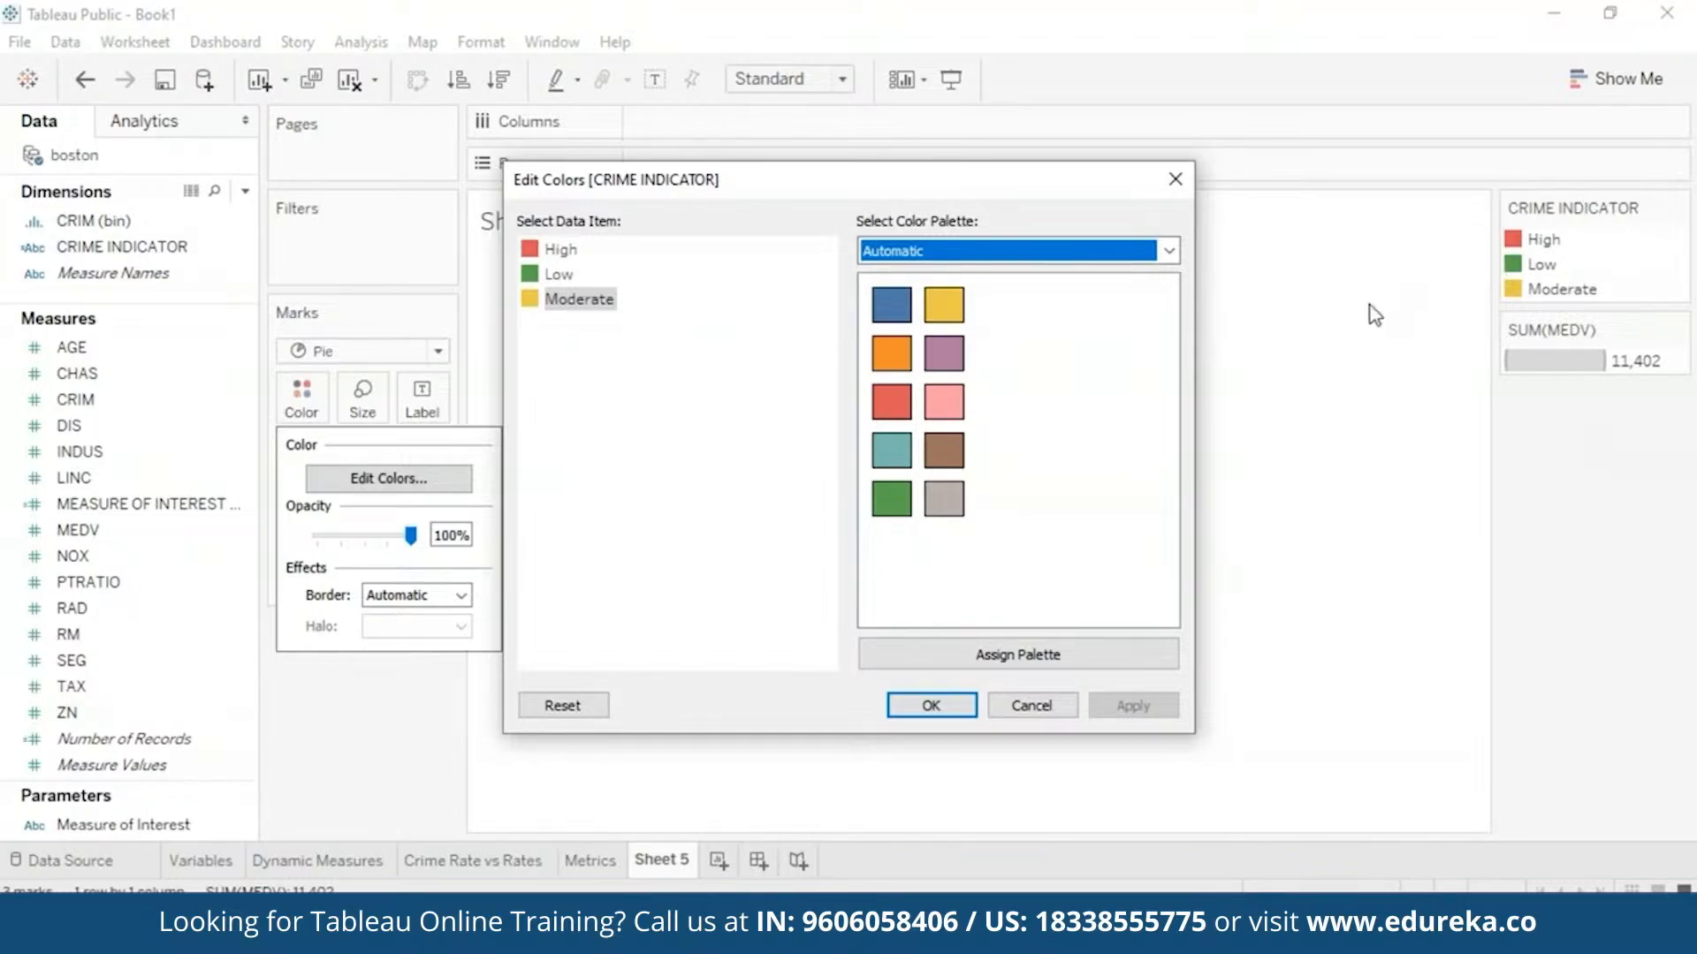
pyautogui.click(931, 706)
pyautogui.rightClick(237, 534)
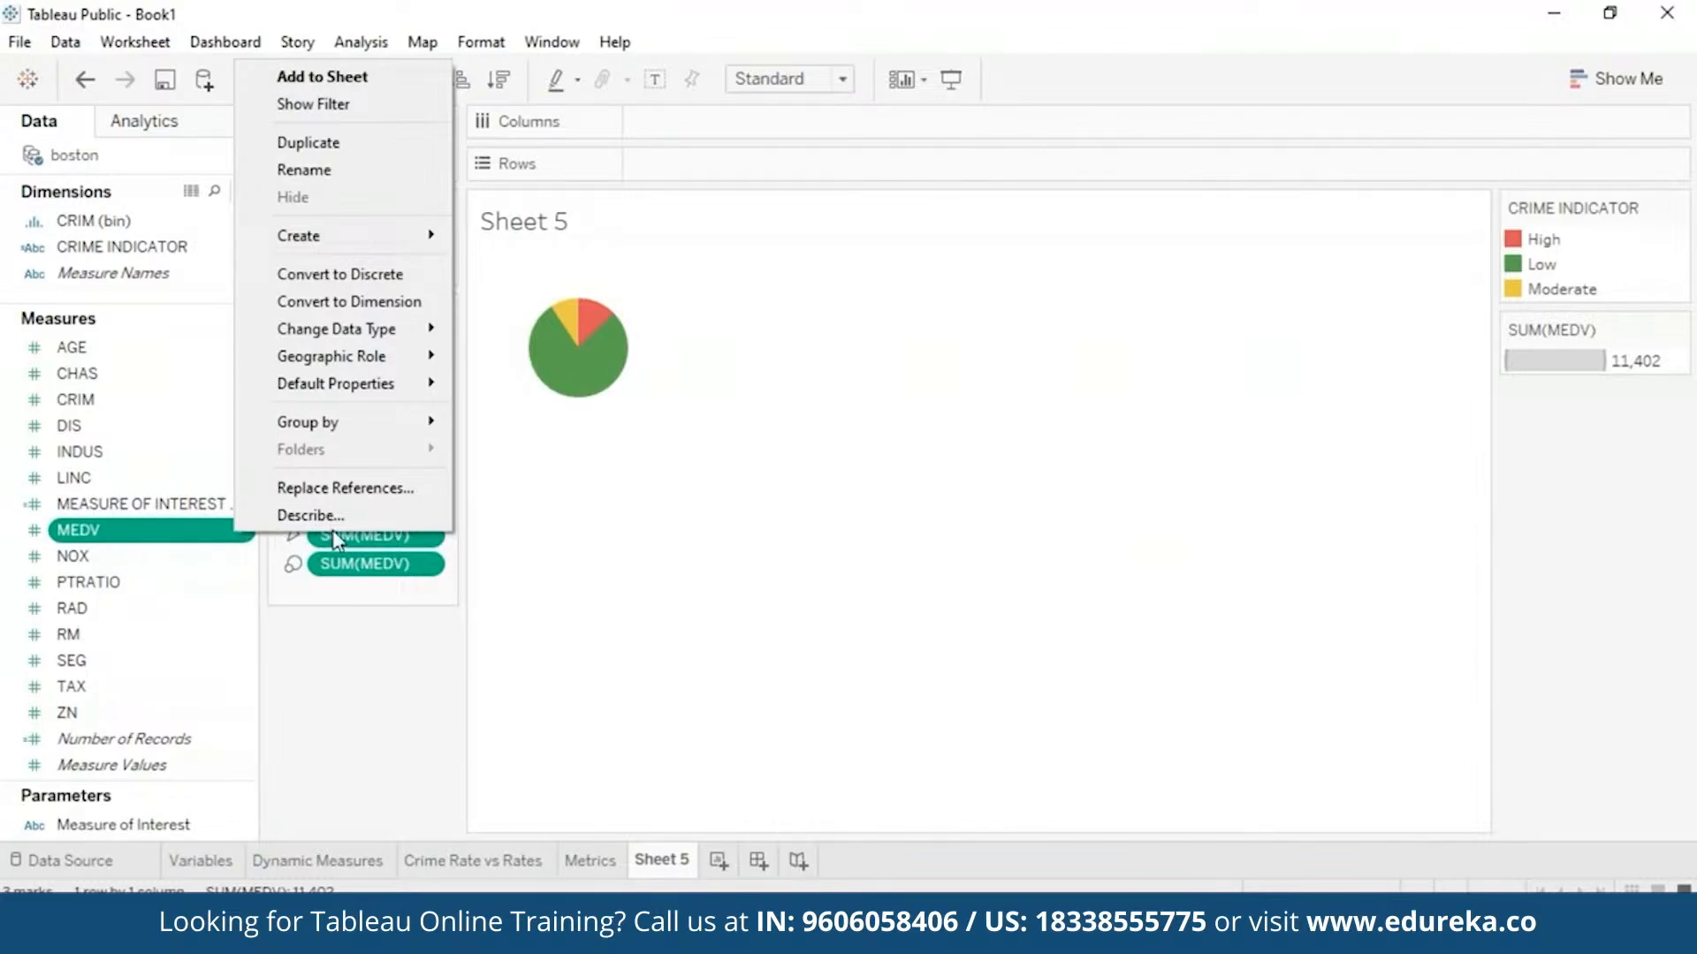
# - Add a MEDV filter to the pie with the range 5 to 50
pyautogui.click(375, 105)
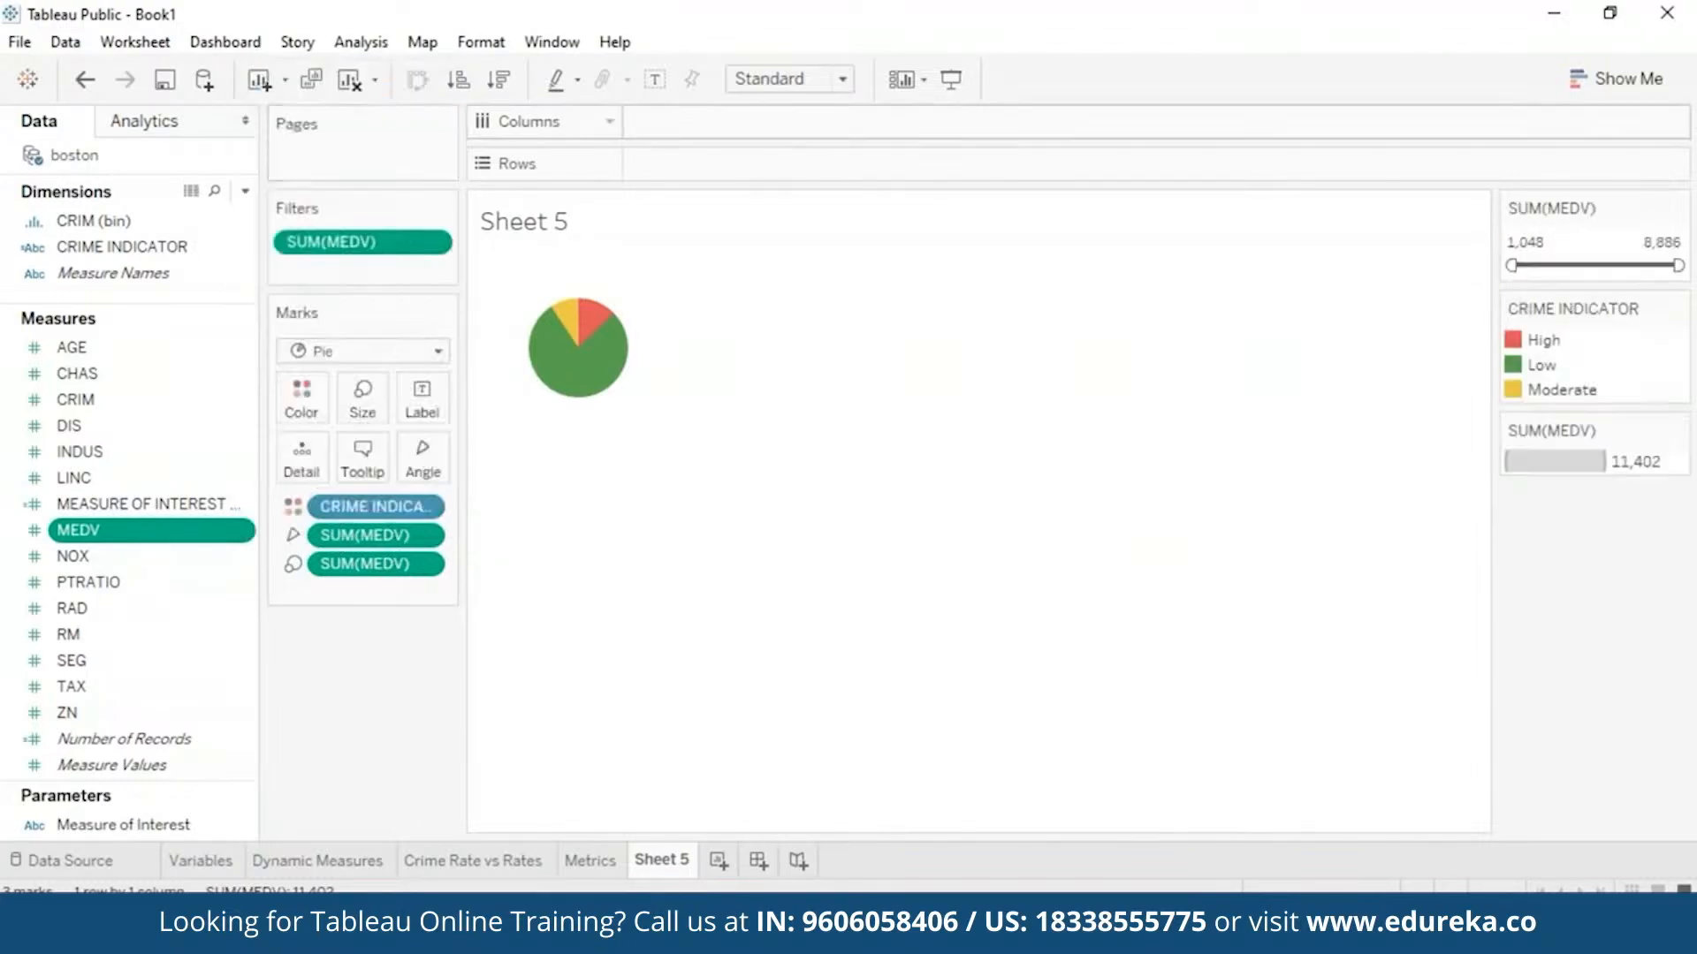
pyautogui.click(441, 241)
pyautogui.click(504, 261)
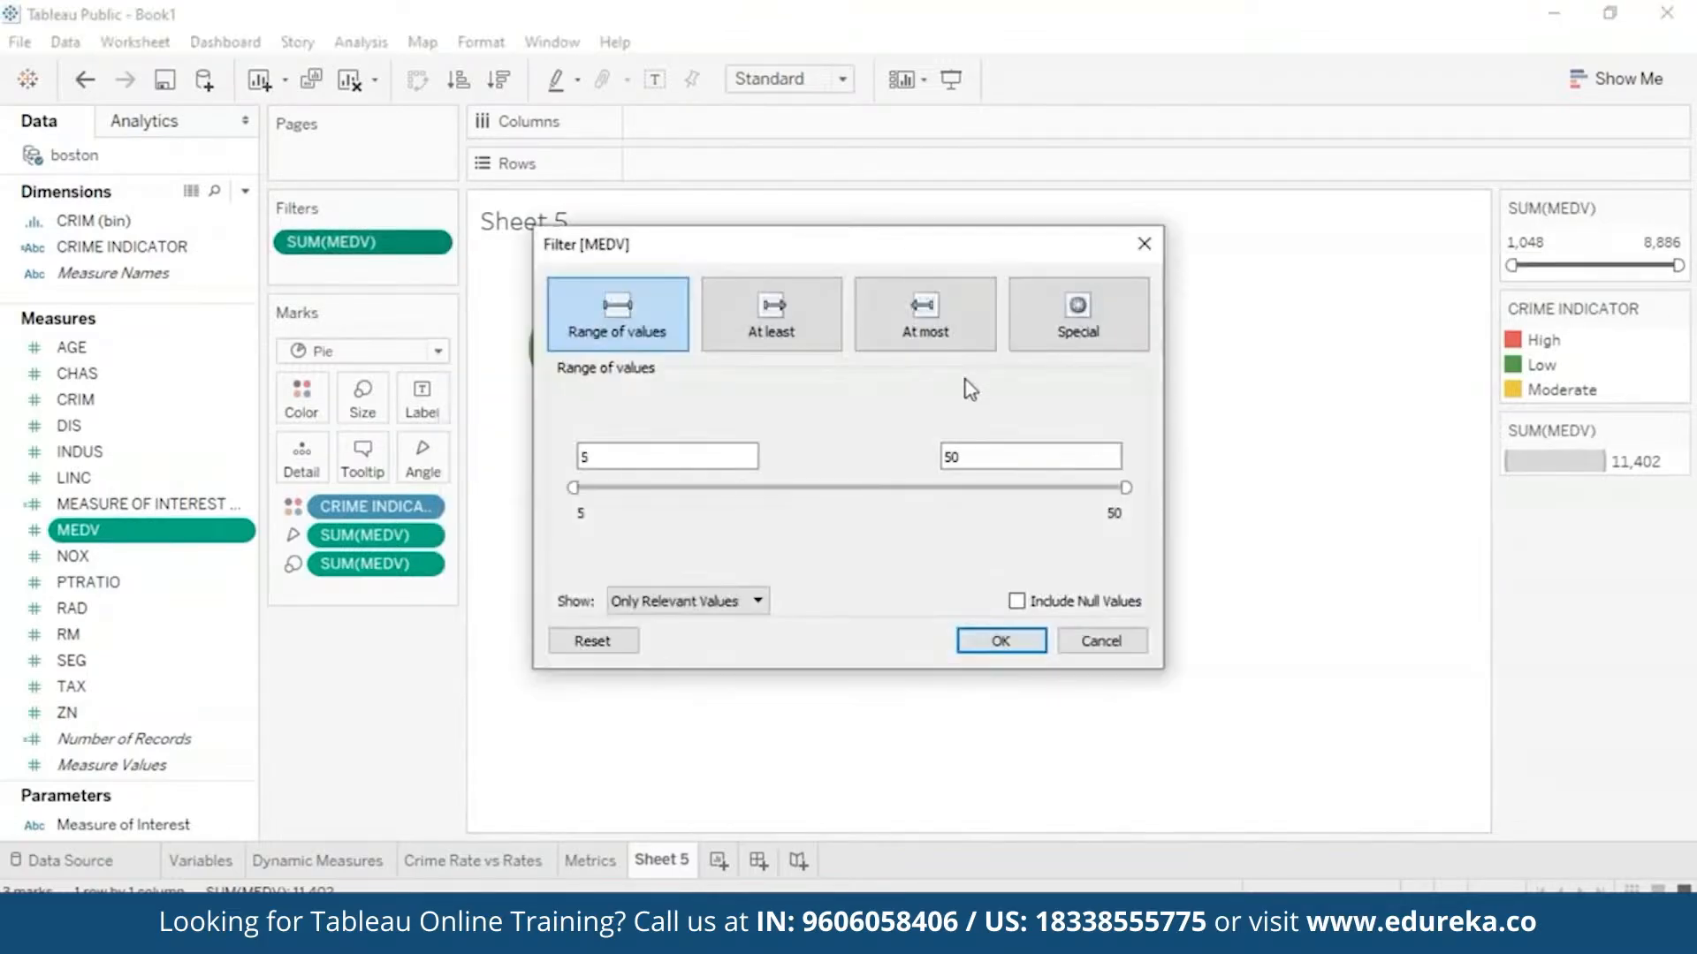
pyautogui.click(1000, 641)
pyautogui.click(437, 244)
pyautogui.click(550, 457)
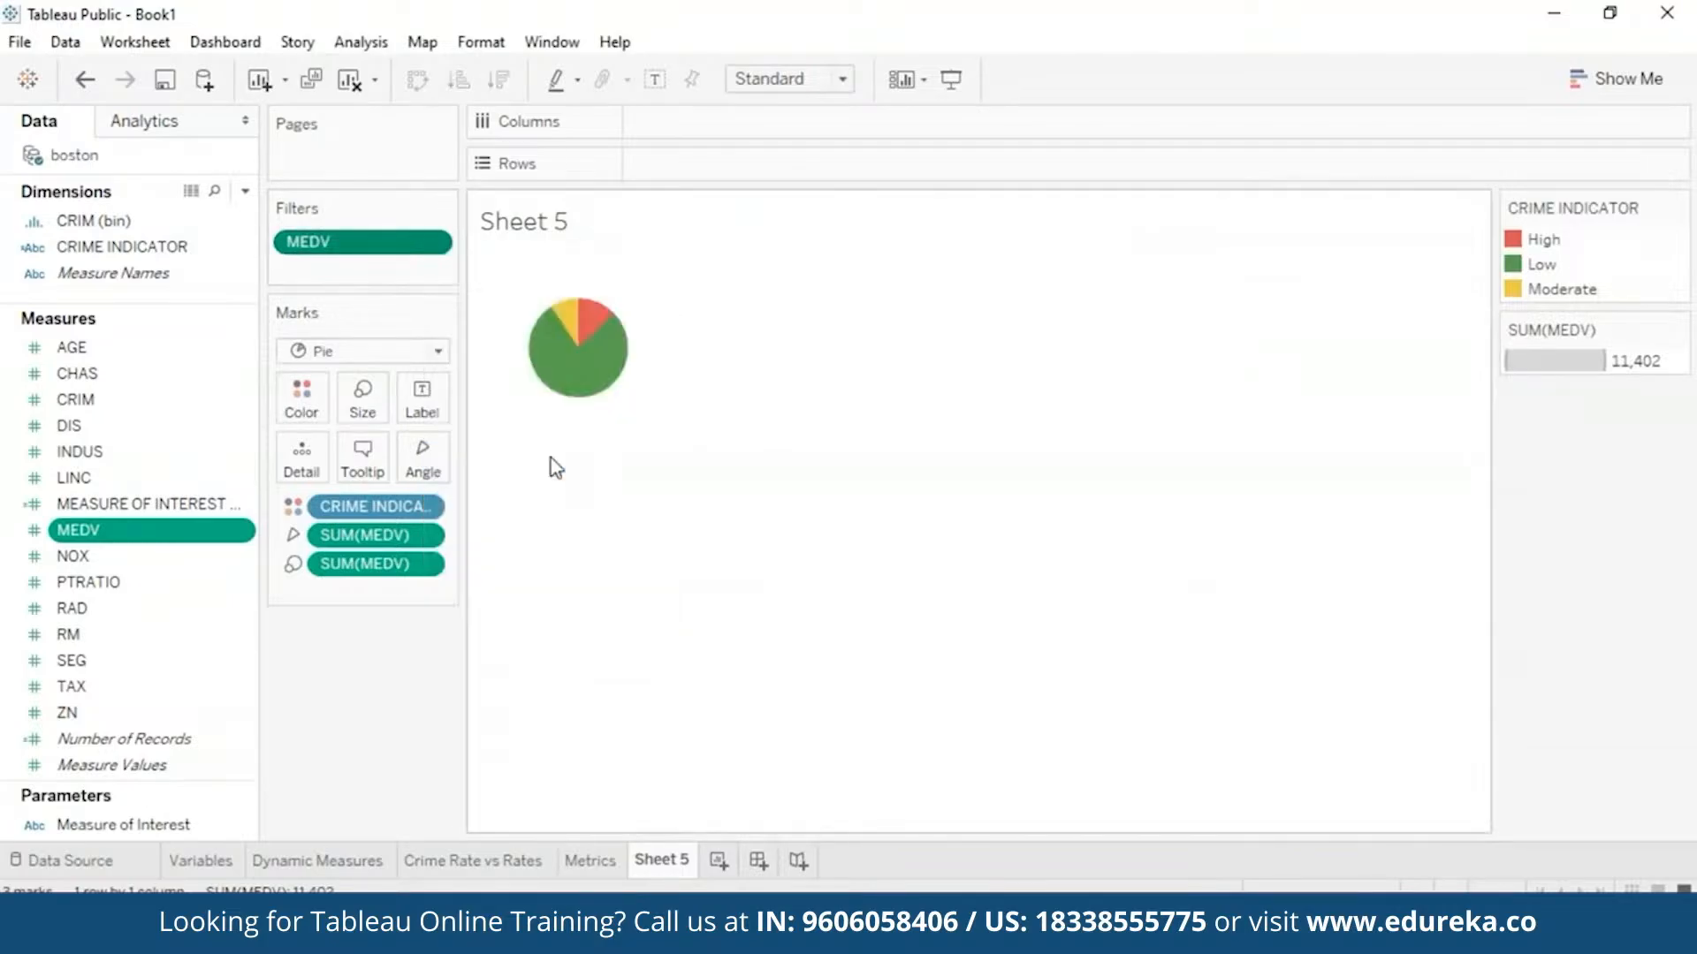
# - Show the MEDV range slider on the sheet and test it by narrowing to about 15–25
pyautogui.click(437, 244)
pyautogui.click(504, 297)
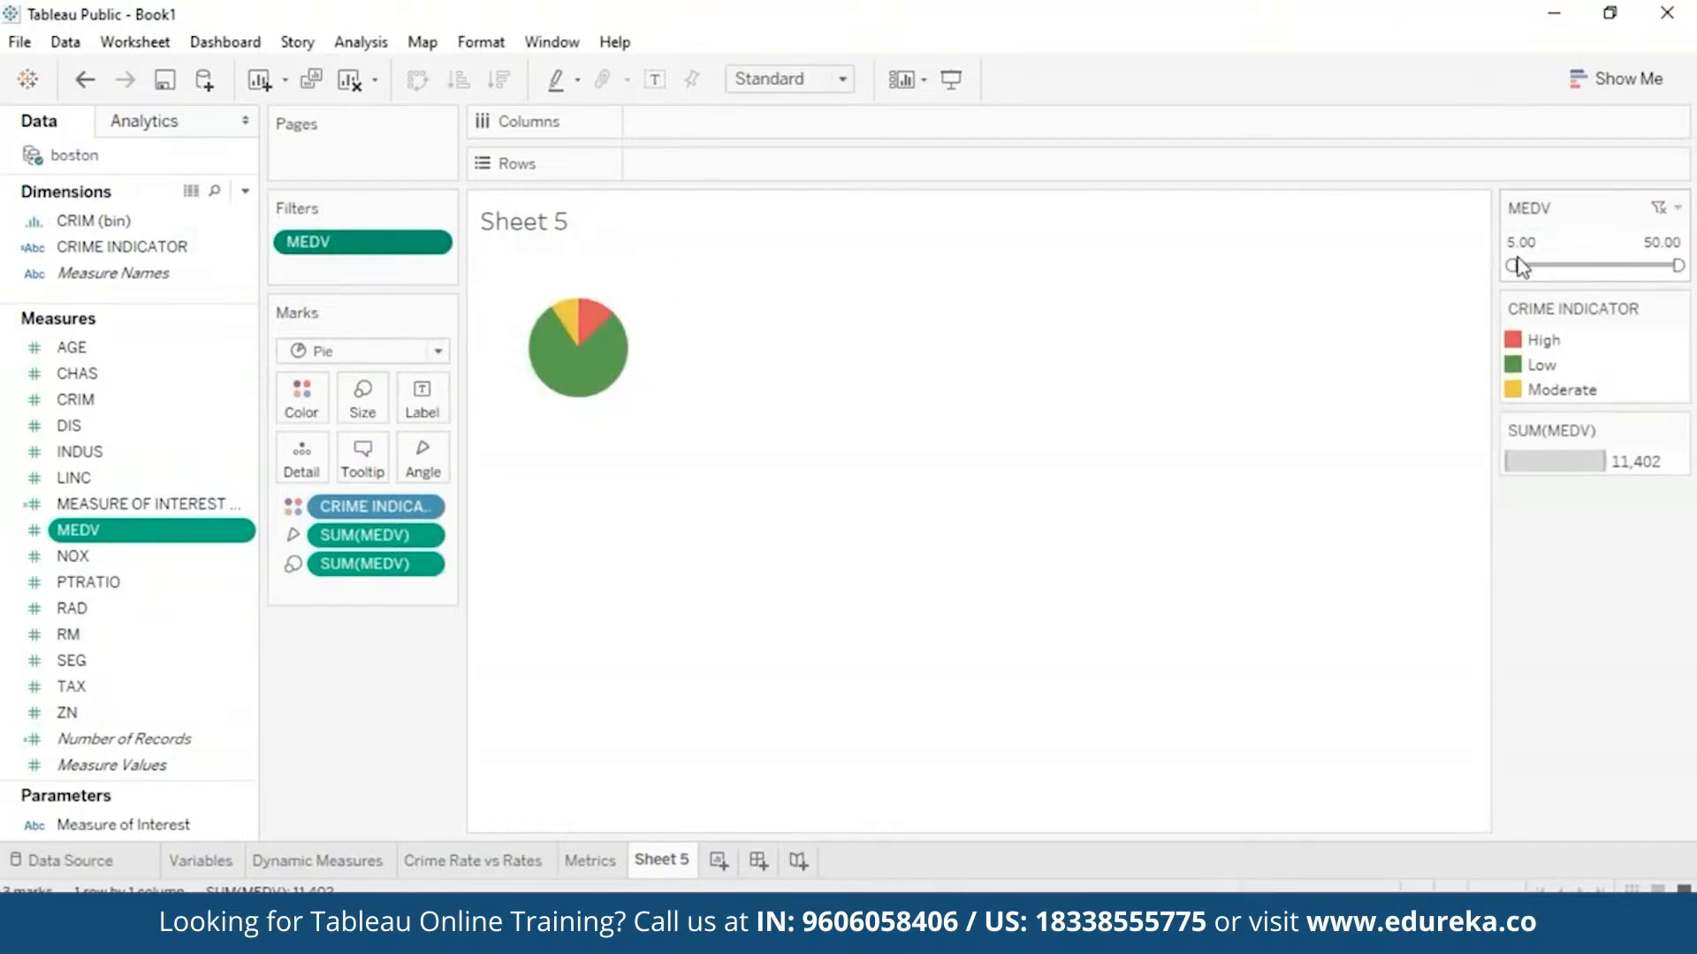
pyautogui.moveTo(1511, 265); pyautogui.dragTo(1545, 263)
pyautogui.moveTo(1677, 265); pyautogui.dragTo(1590, 265)
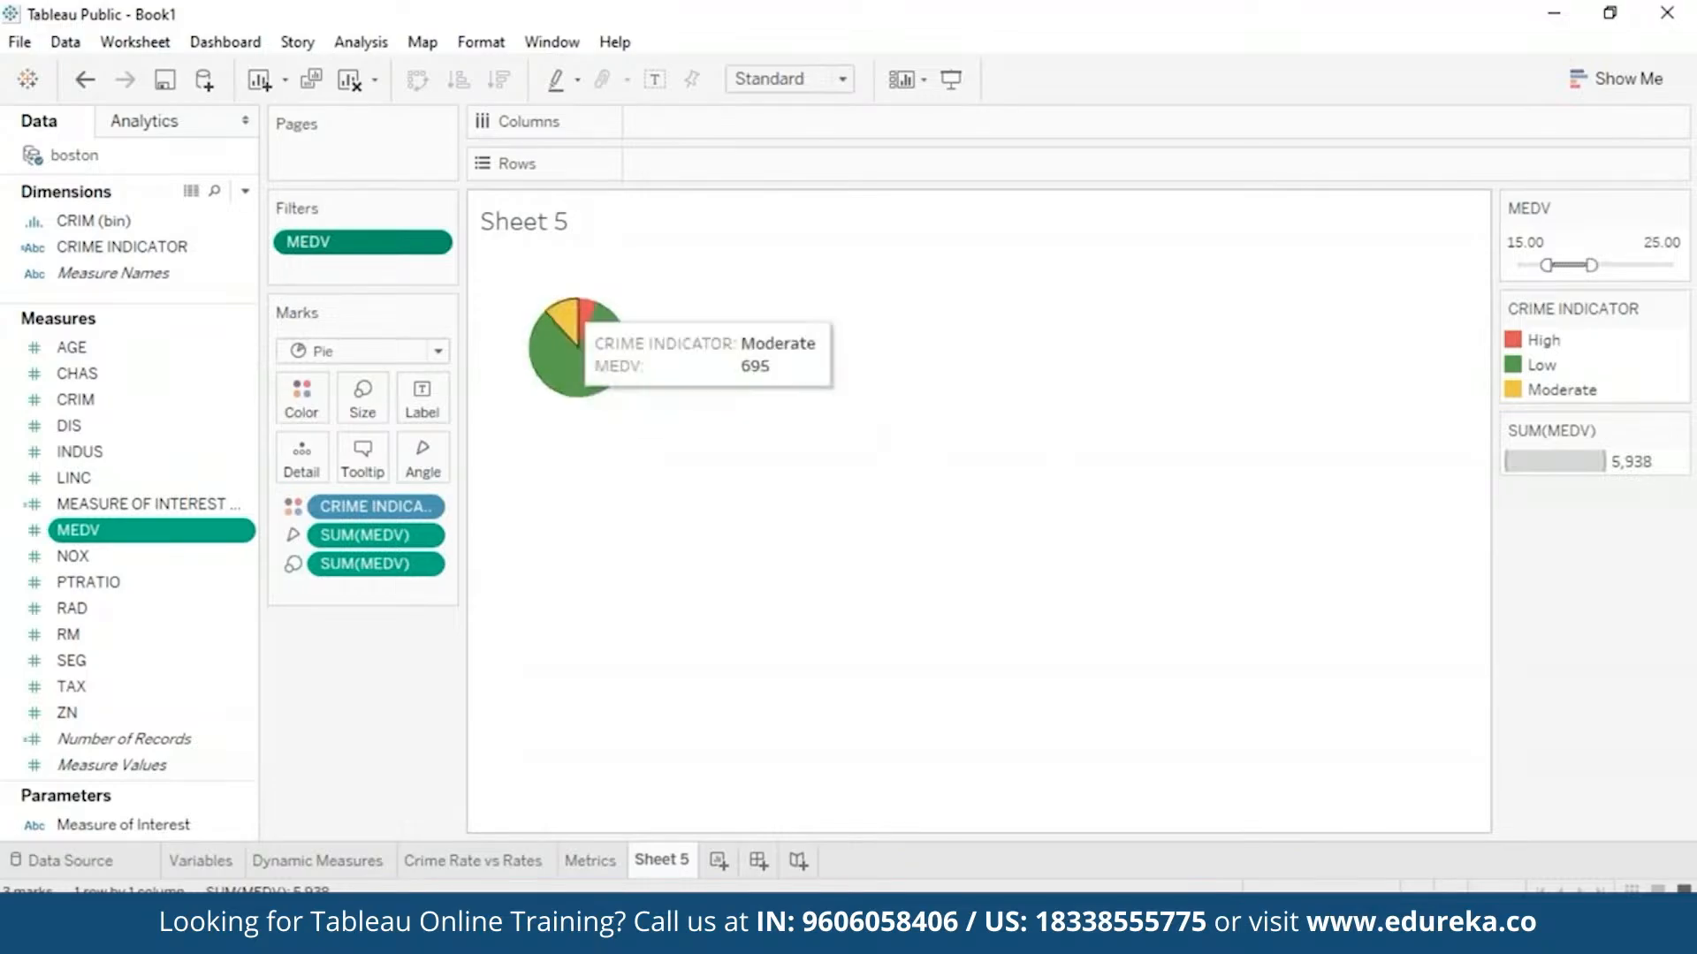
pyautogui.moveTo(548, 349)
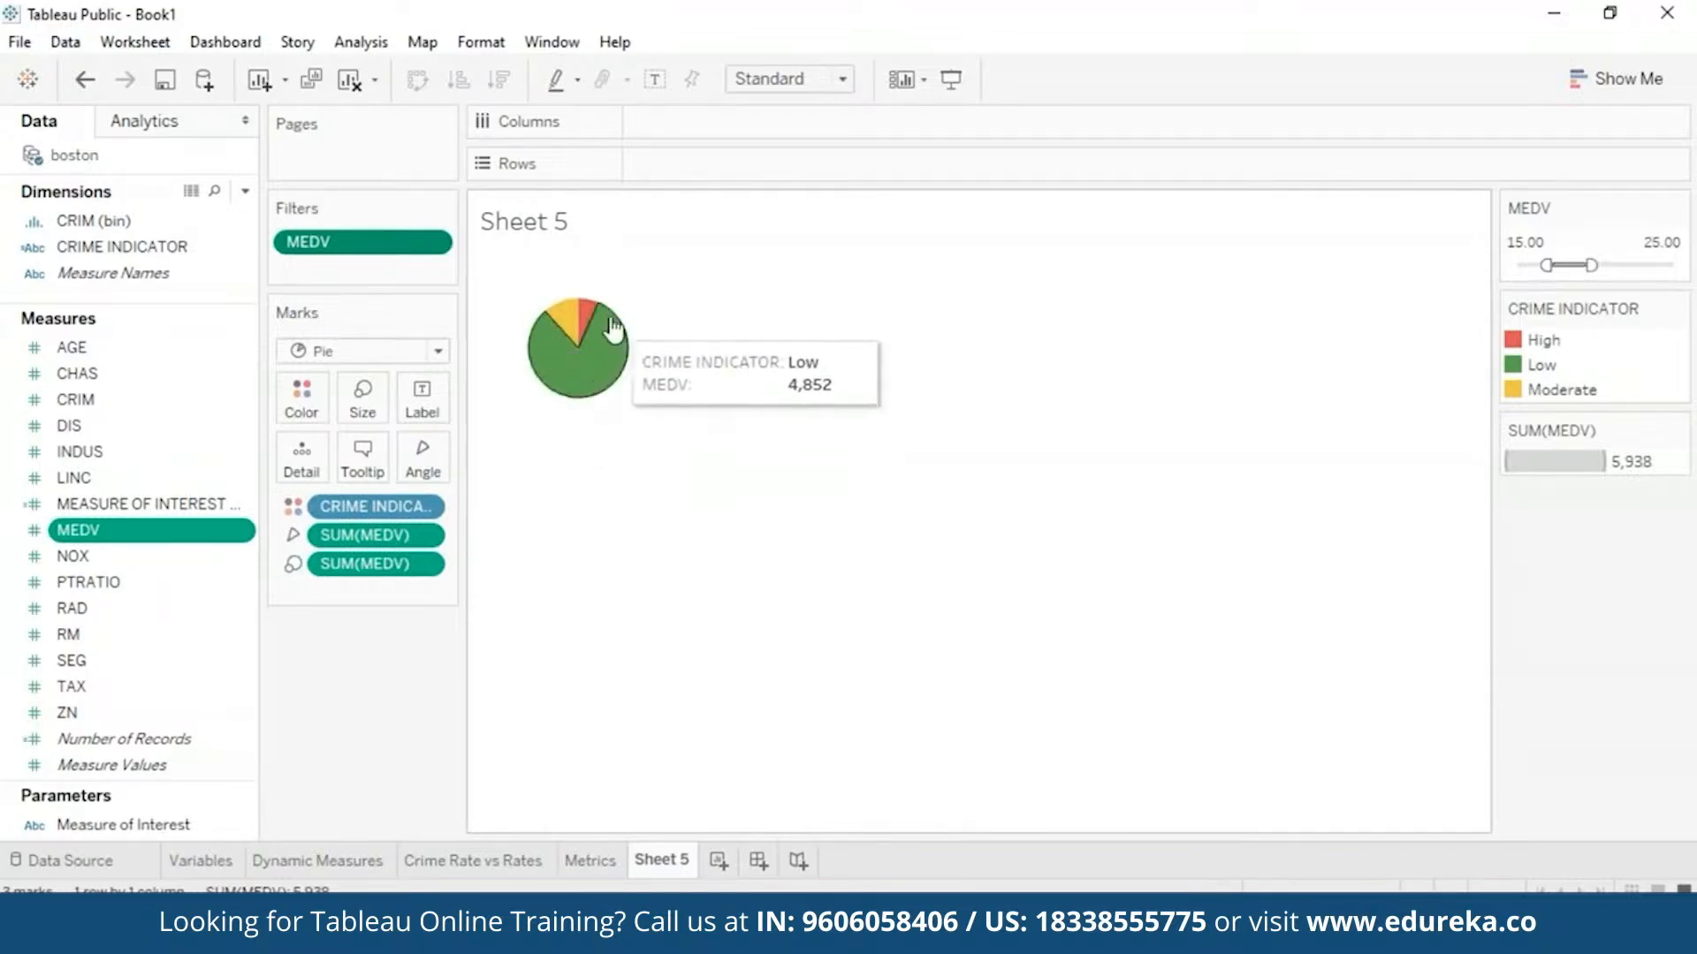
pyautogui.moveTo(583, 320)
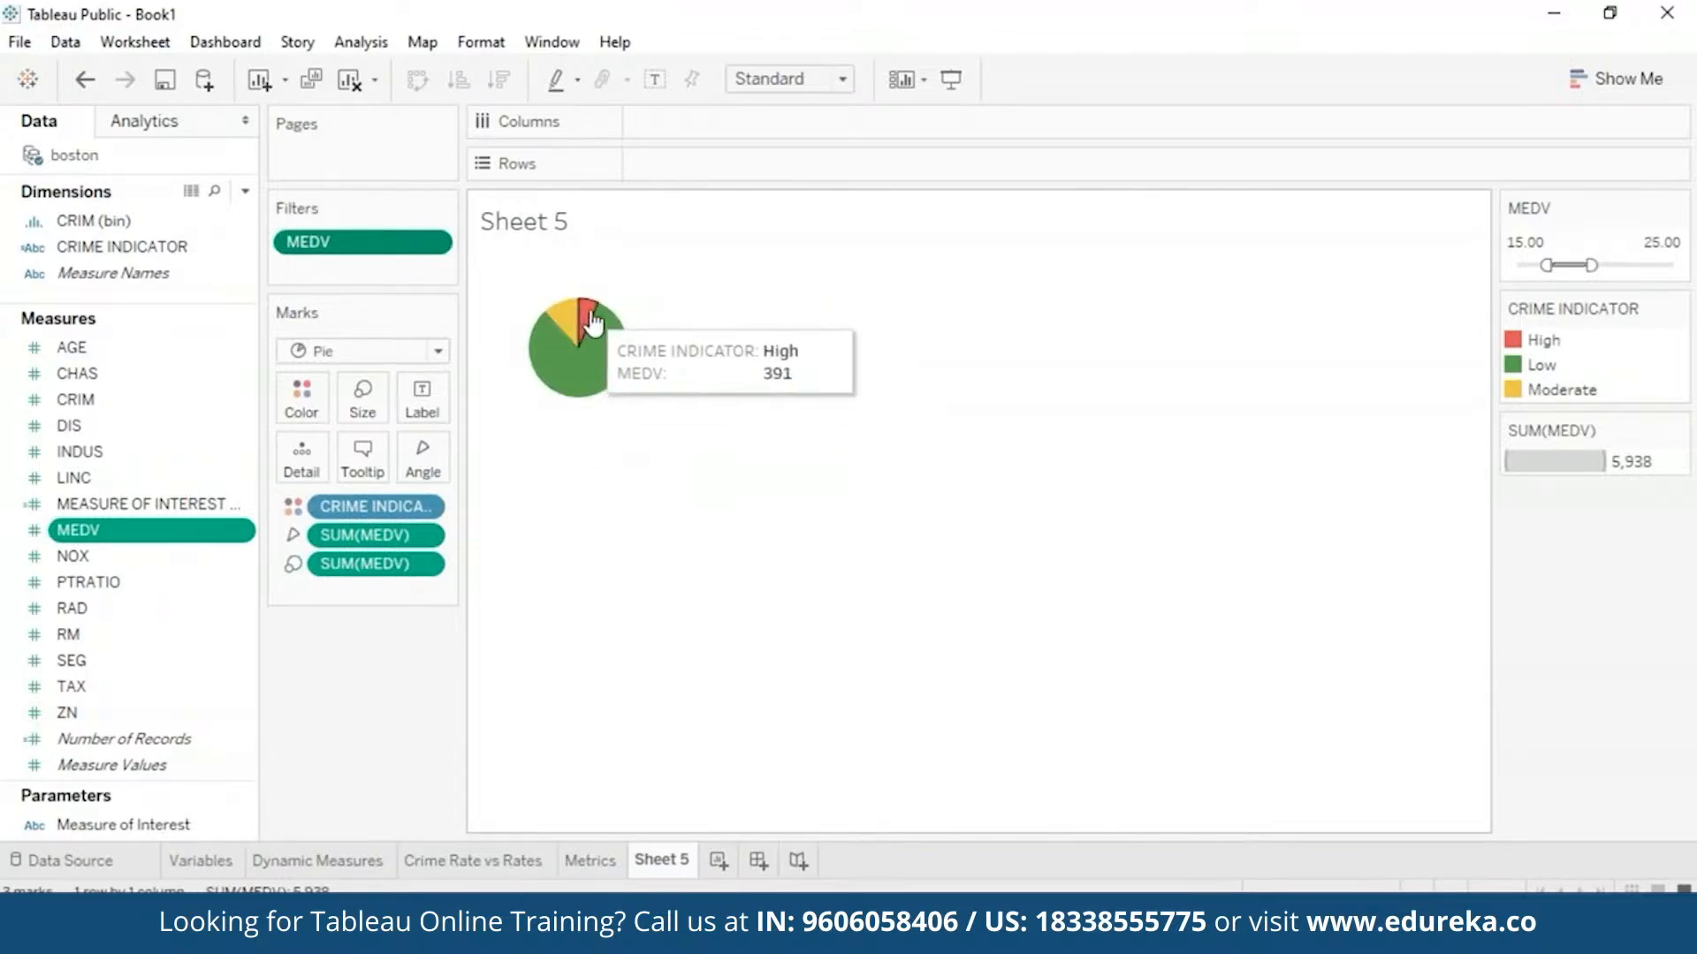
pyautogui.moveTo(548, 378)
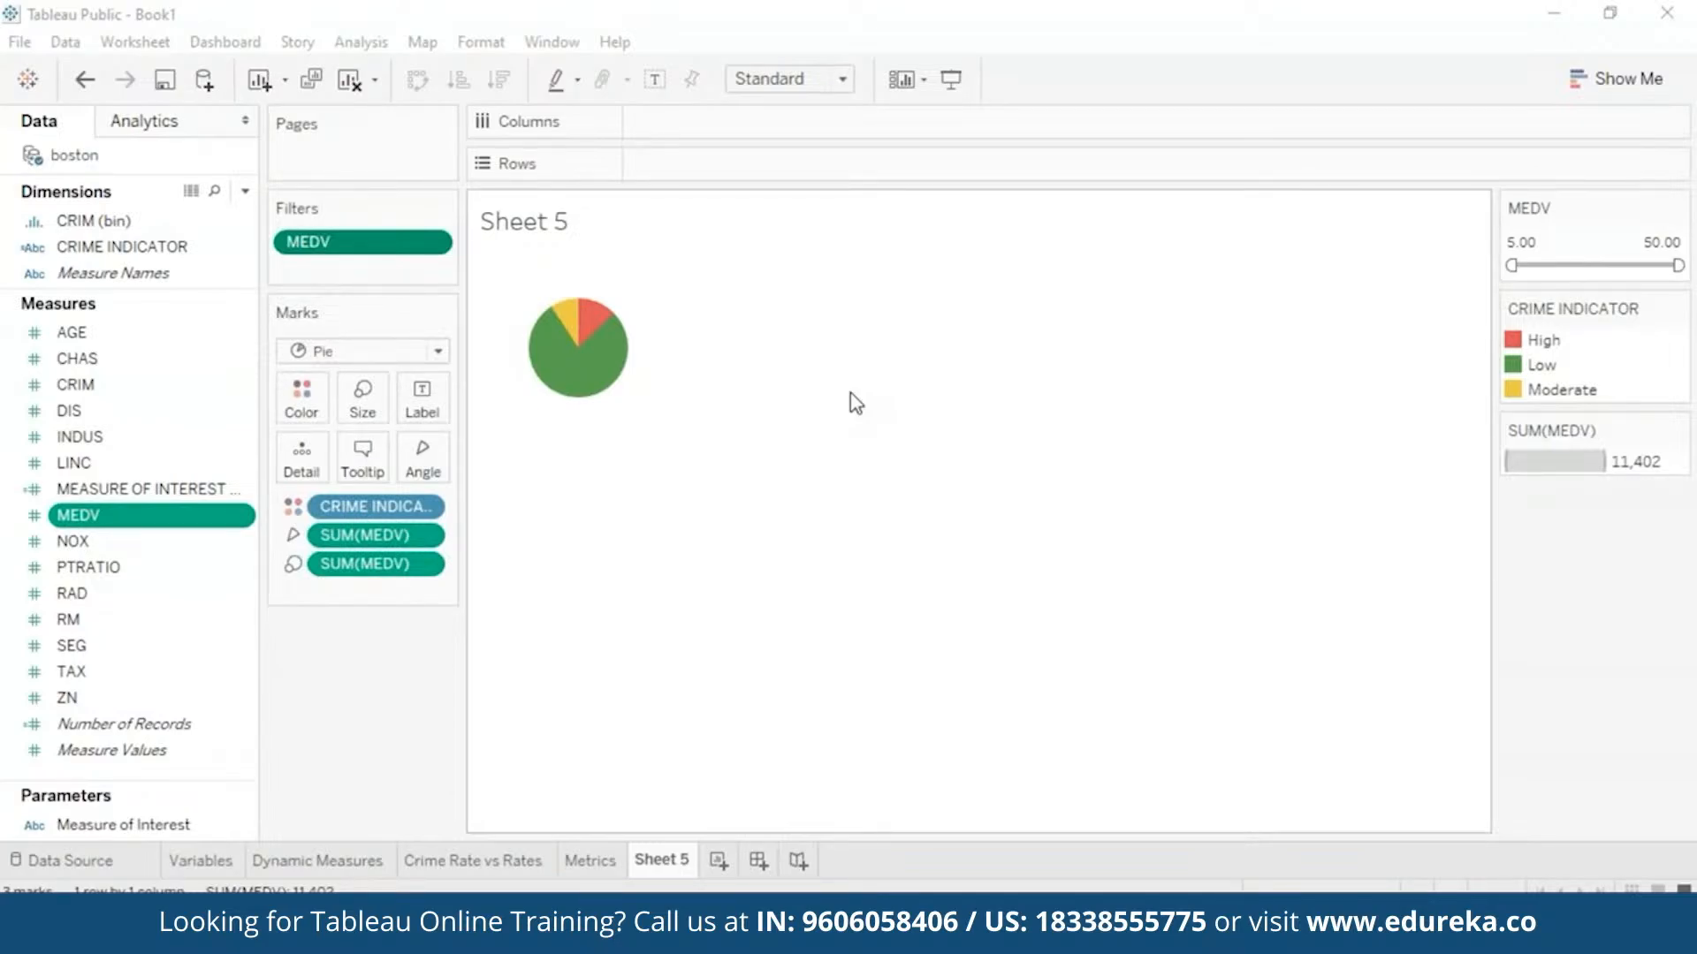
# - Rename Sheet 5 to 'CRime indicators'
pyautogui.click(680, 865)
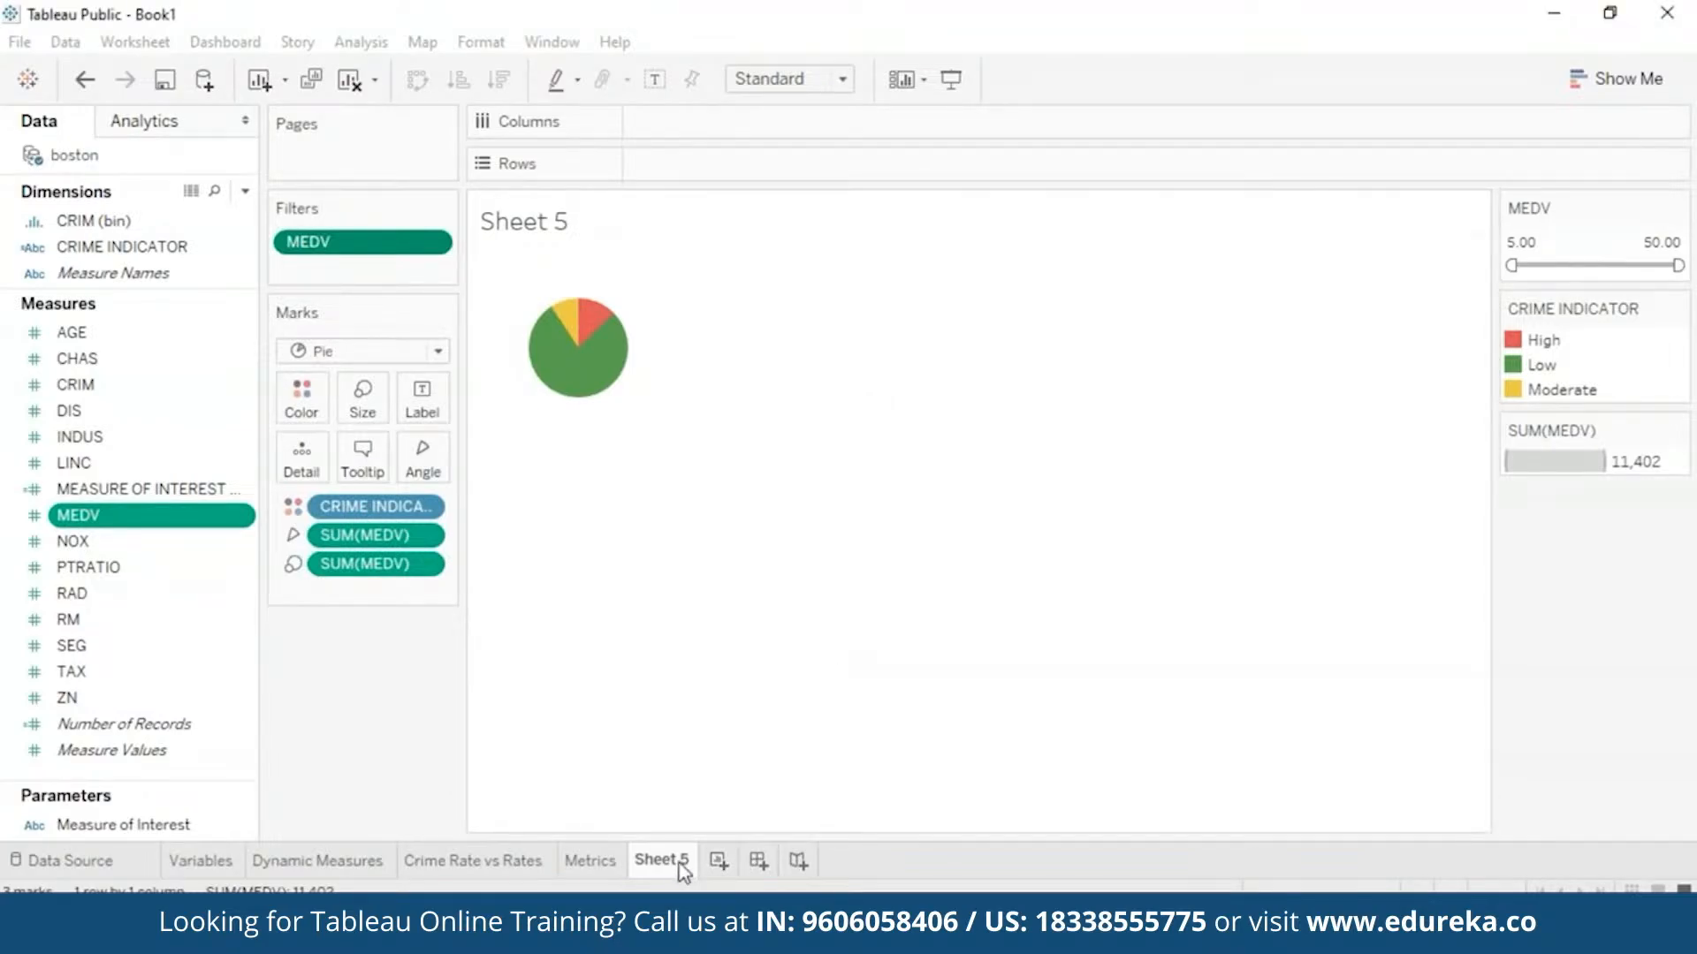
pyautogui.rightClick(681, 865)
pyautogui.click(820, 582)
pyautogui.press('BackSpace')
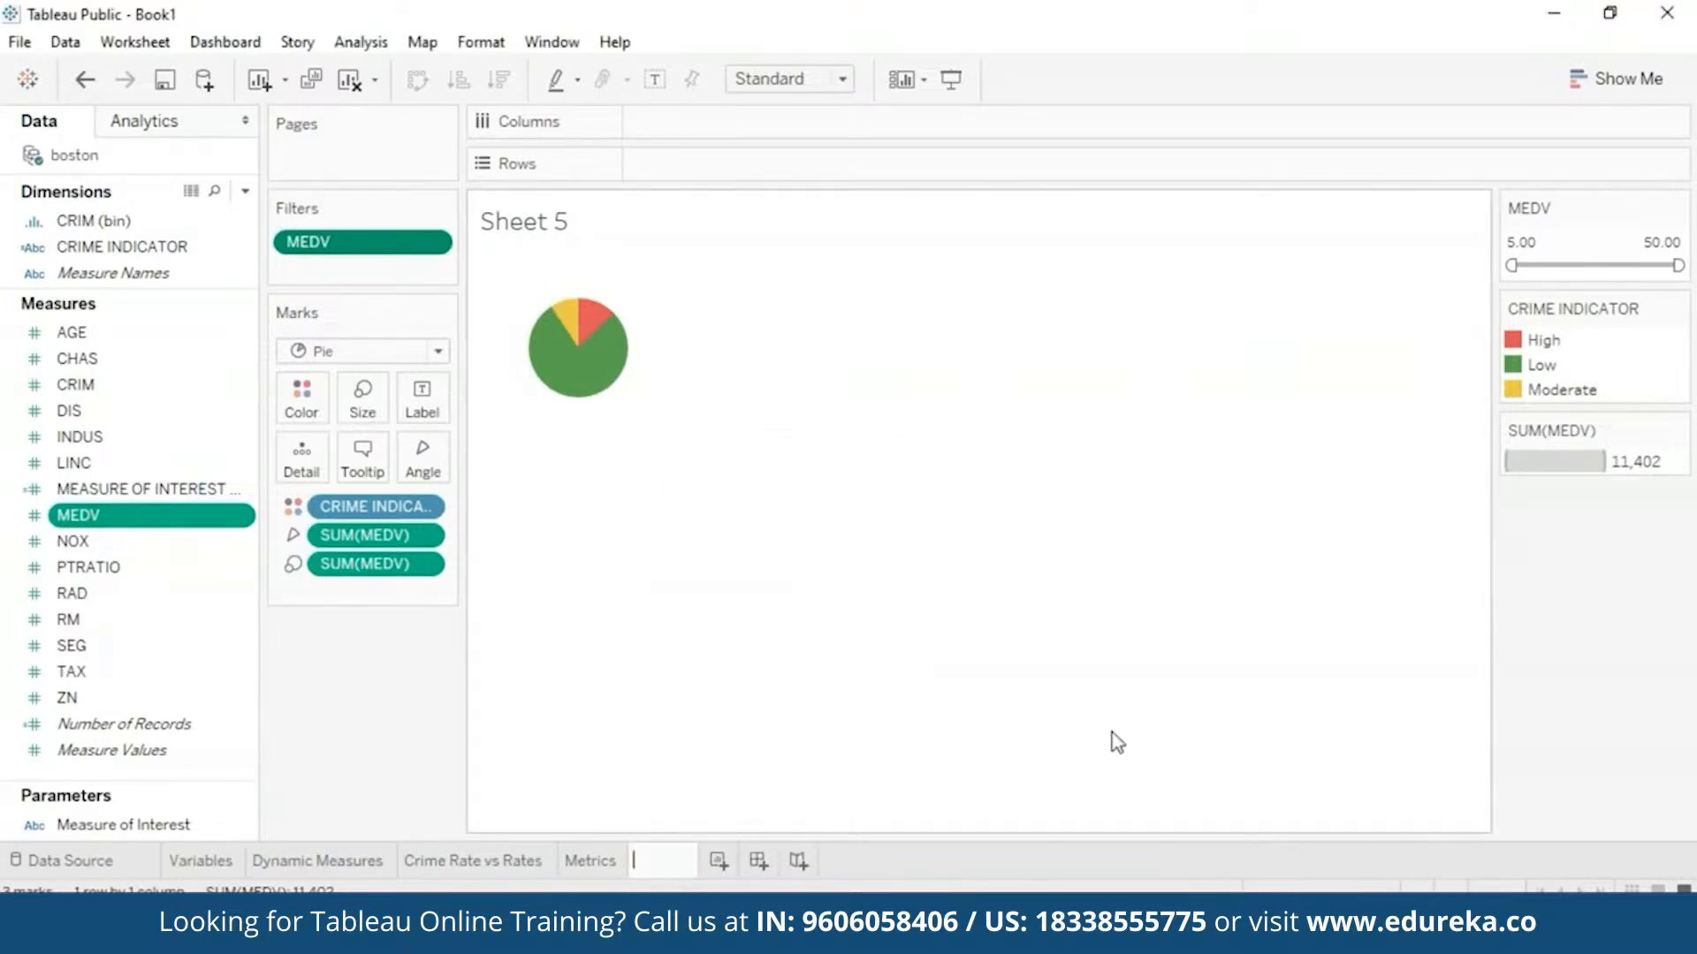
pyautogui.write('CRime indicators')
pyautogui.press('Return')
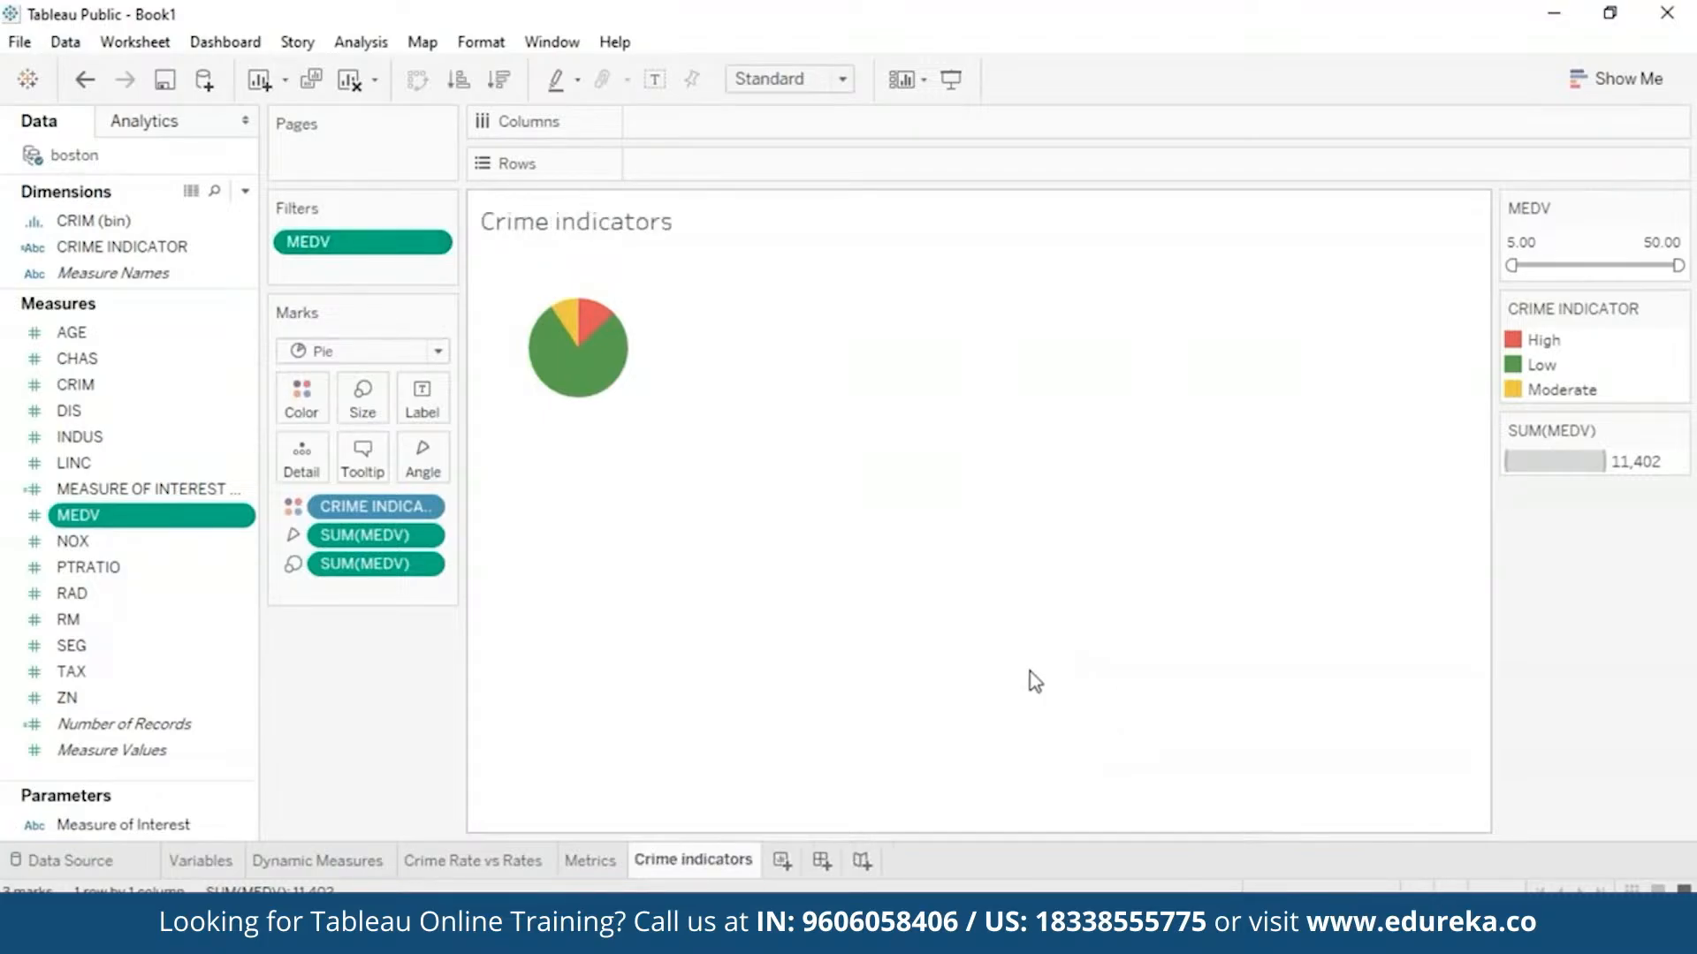
# - Add a new worksheet and name it 'Equation'
pyautogui.click(786, 860)
pyautogui.rightClick(789, 859)
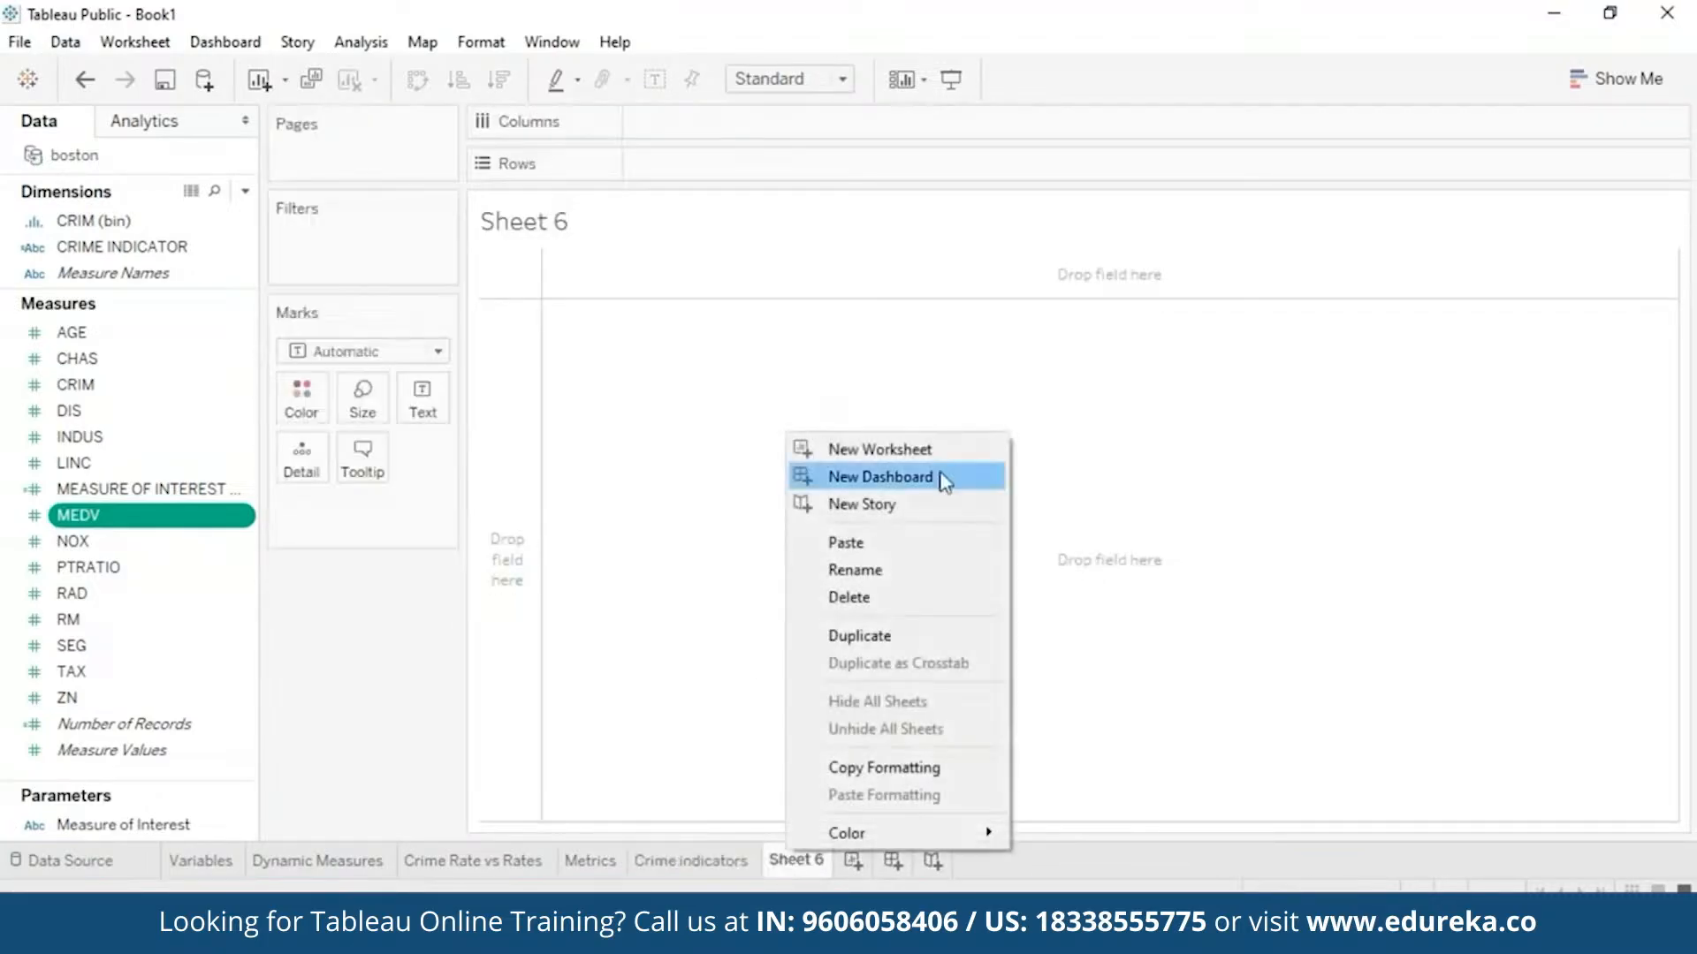
pyautogui.click(899, 582)
pyautogui.write('Equ')
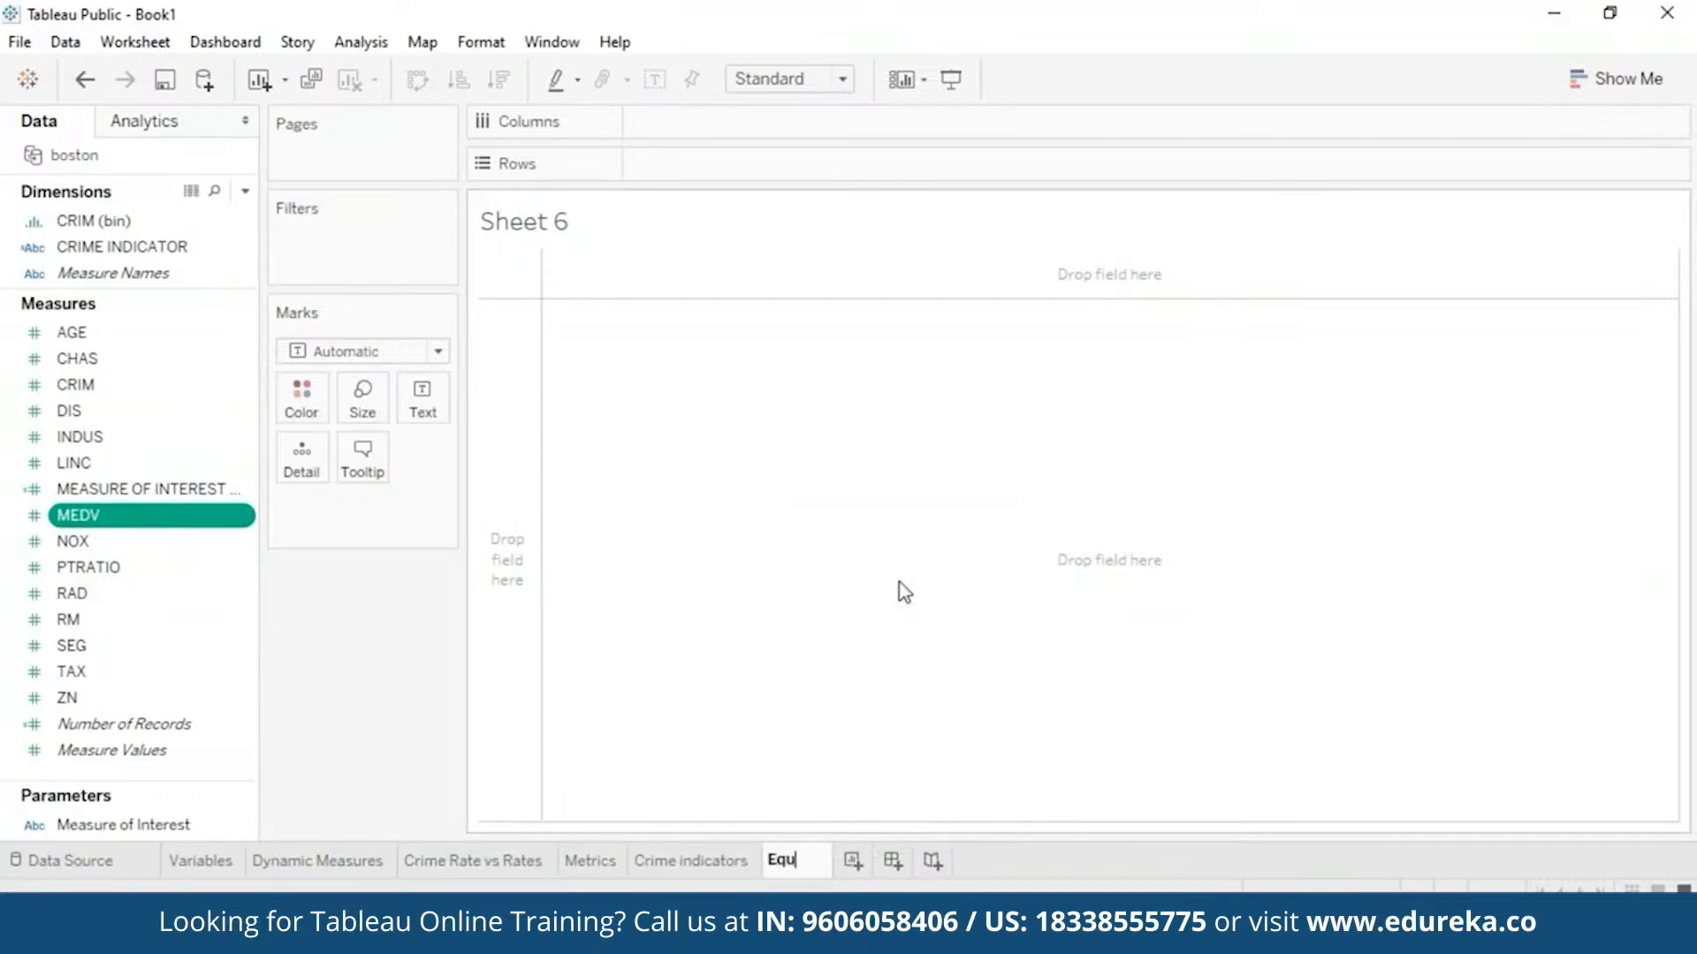
pyautogui.write('ation')
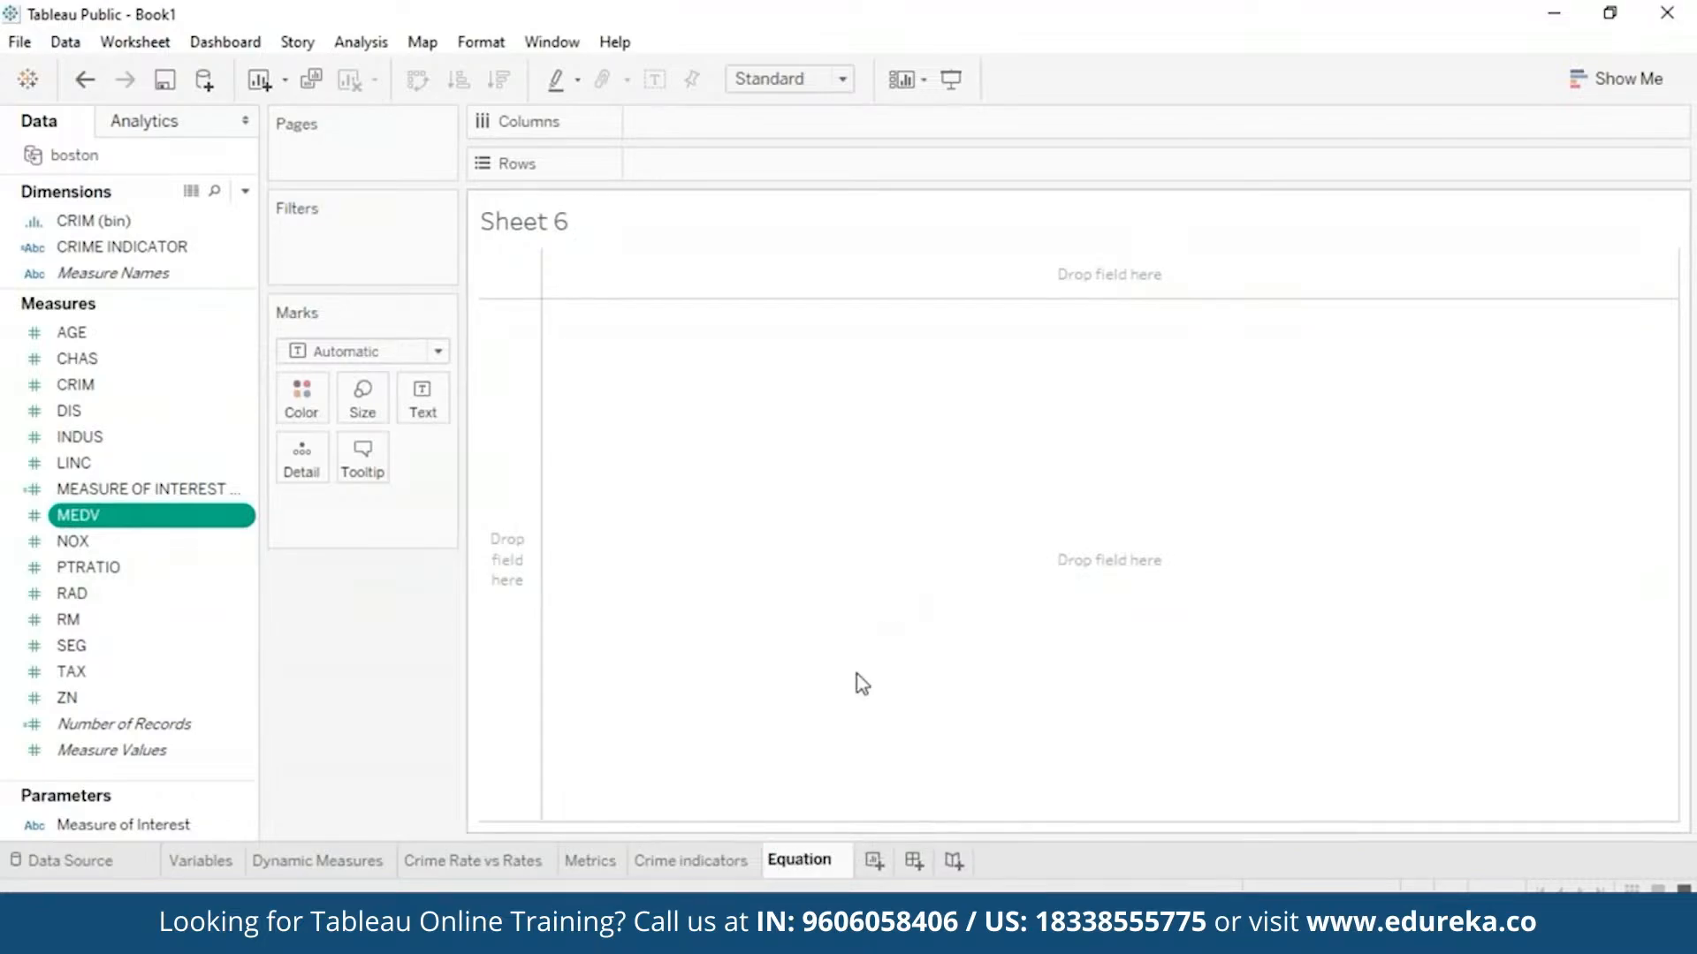
pyautogui.press('Return')
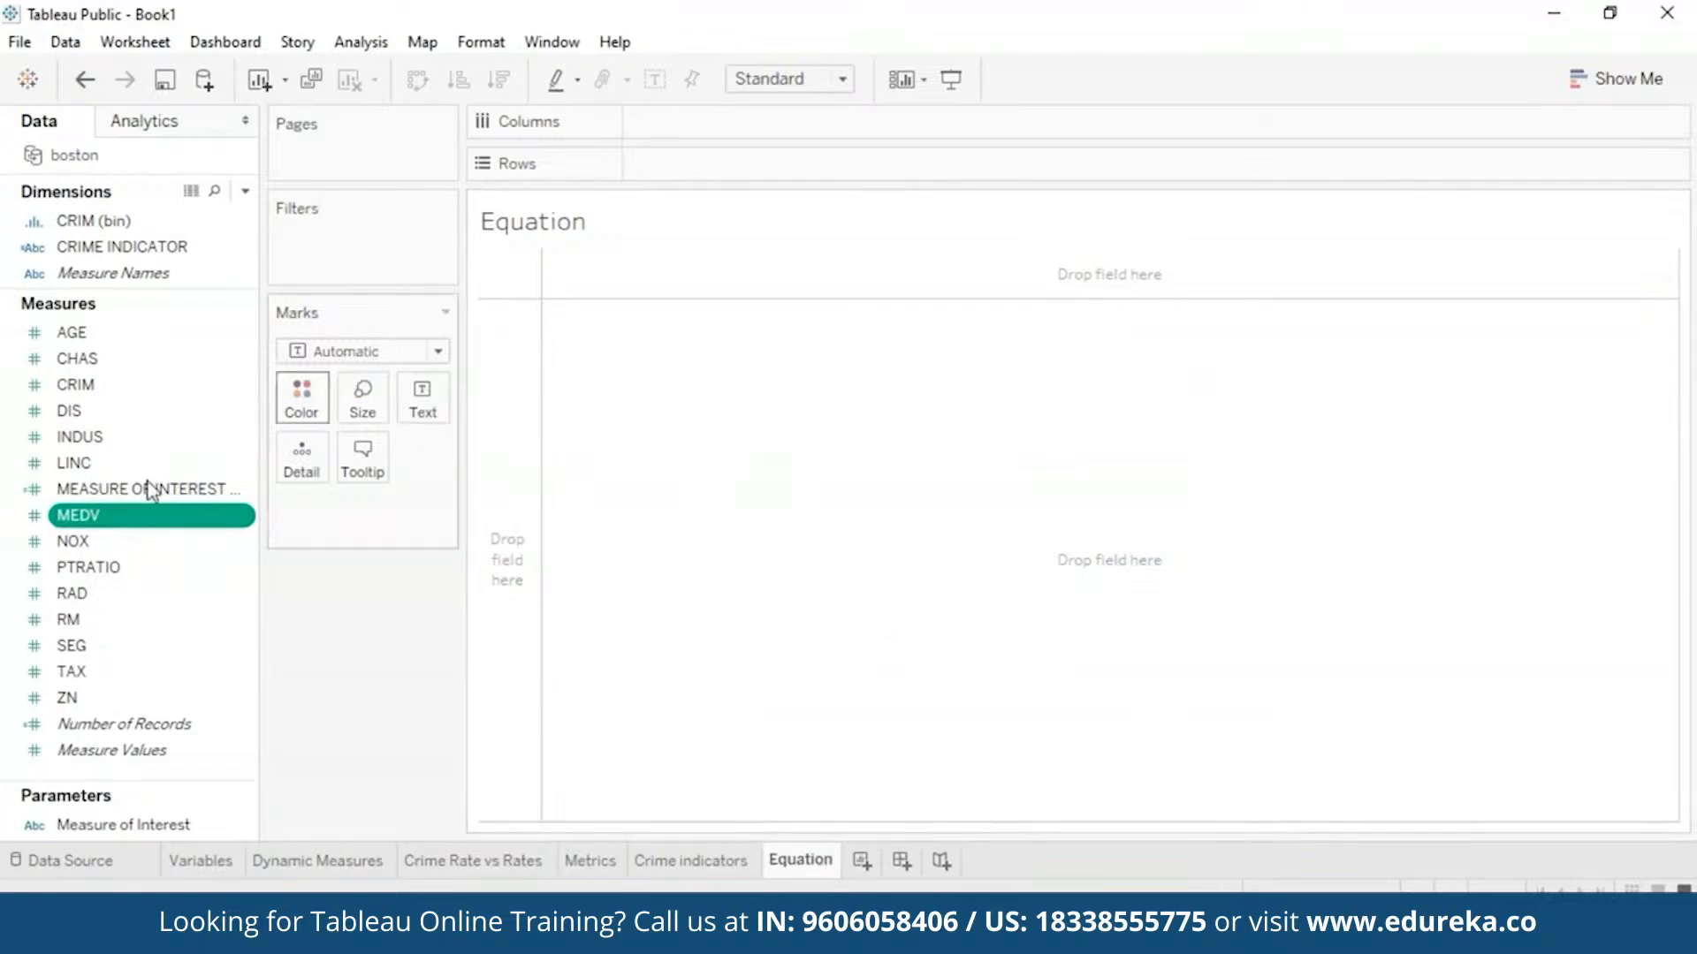
# - Scatter CRIM against MEDV and add a trend line from the Analytics pane (R-squared 0.282)
pyautogui.moveTo(101, 519)
pyautogui.mouseDown()
pyautogui.moveTo(728, 198)
pyautogui.moveTo(728, 125)
pyautogui.mouseUp()
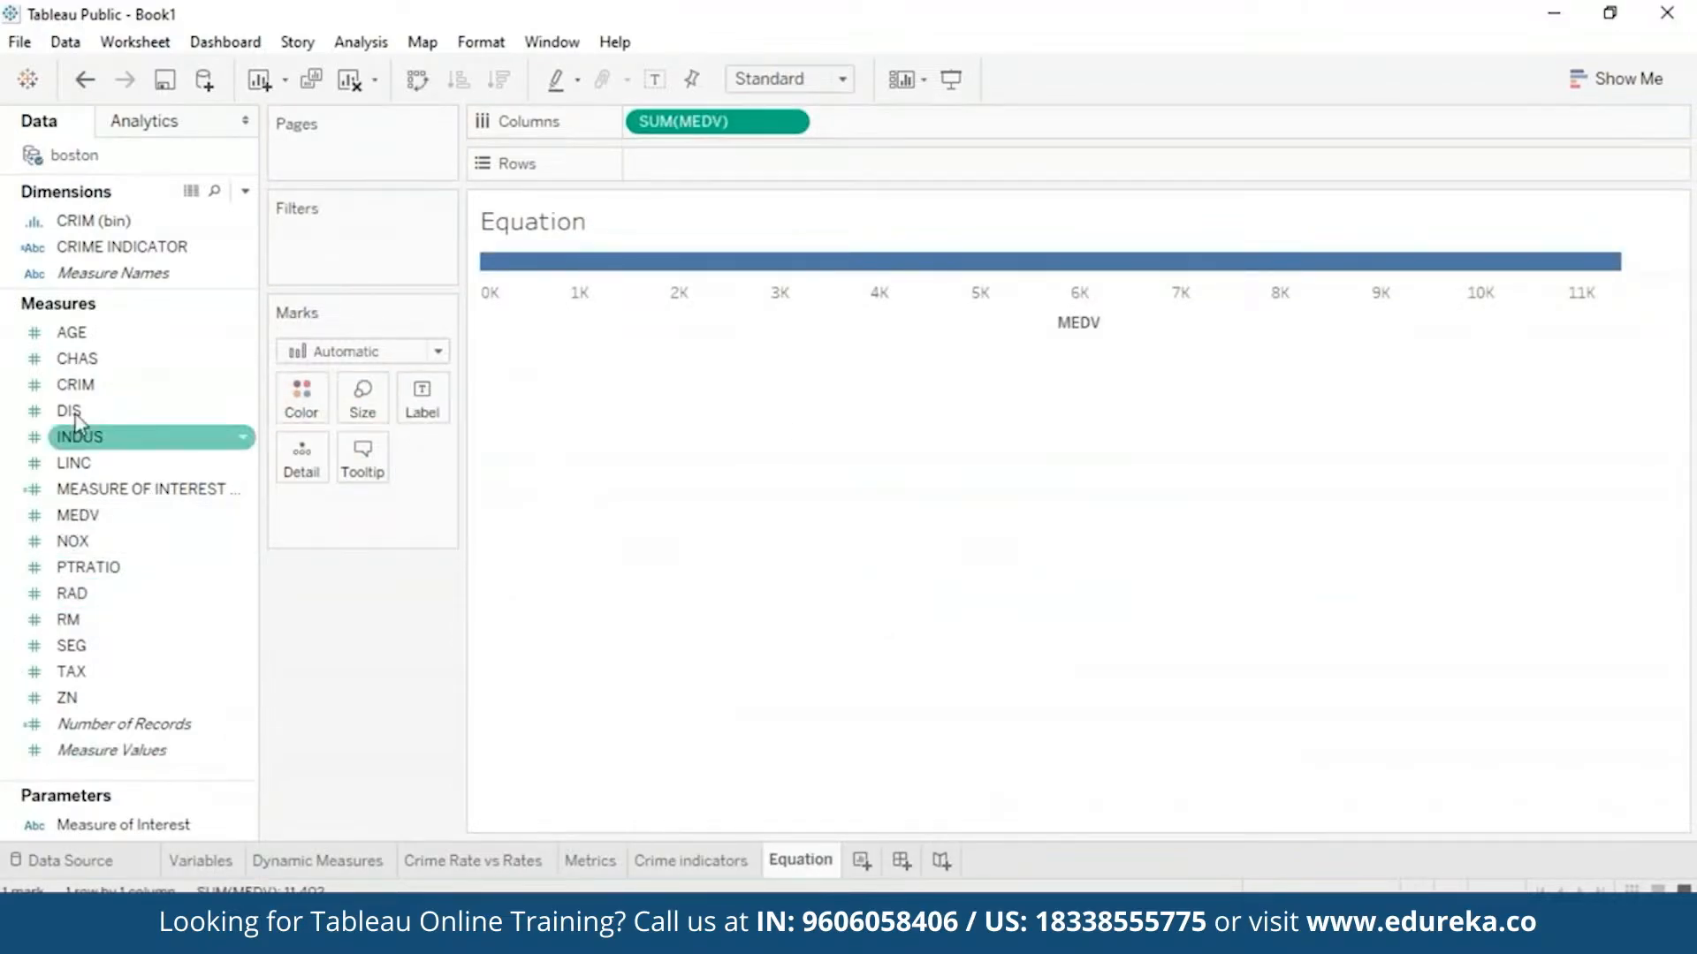
pyautogui.moveTo(75, 384)
pyautogui.mouseDown()
pyautogui.moveTo(745, 232)
pyautogui.moveTo(701, 161)
pyautogui.mouseUp()
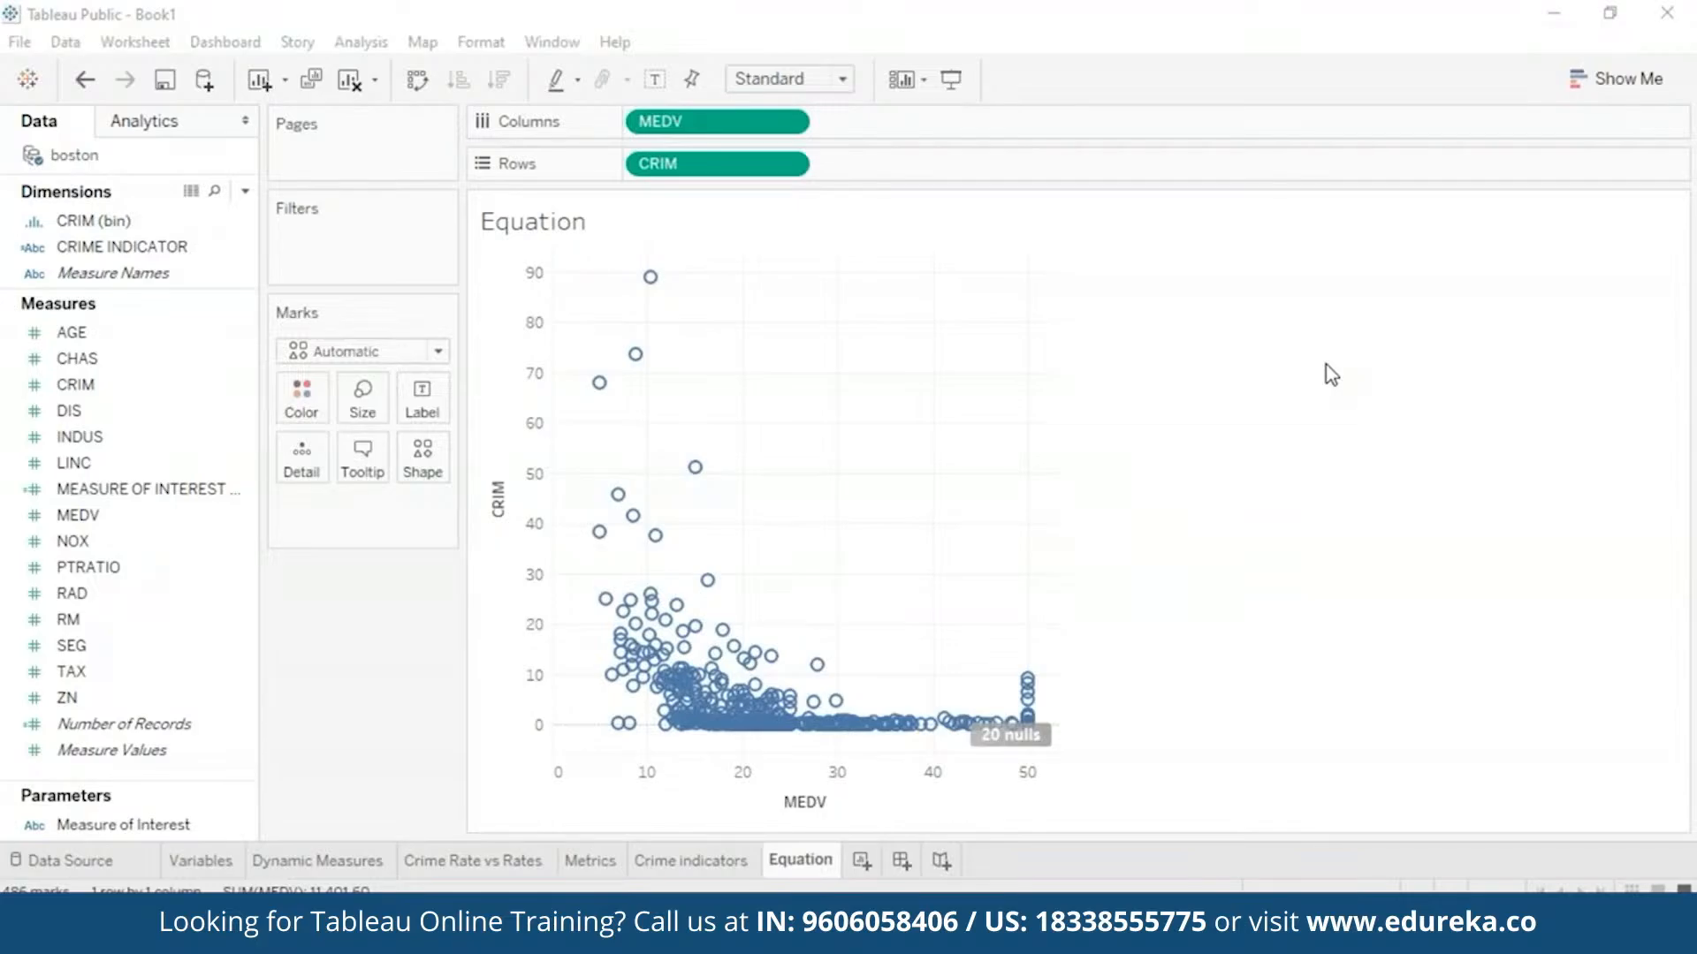
pyautogui.click(157, 125)
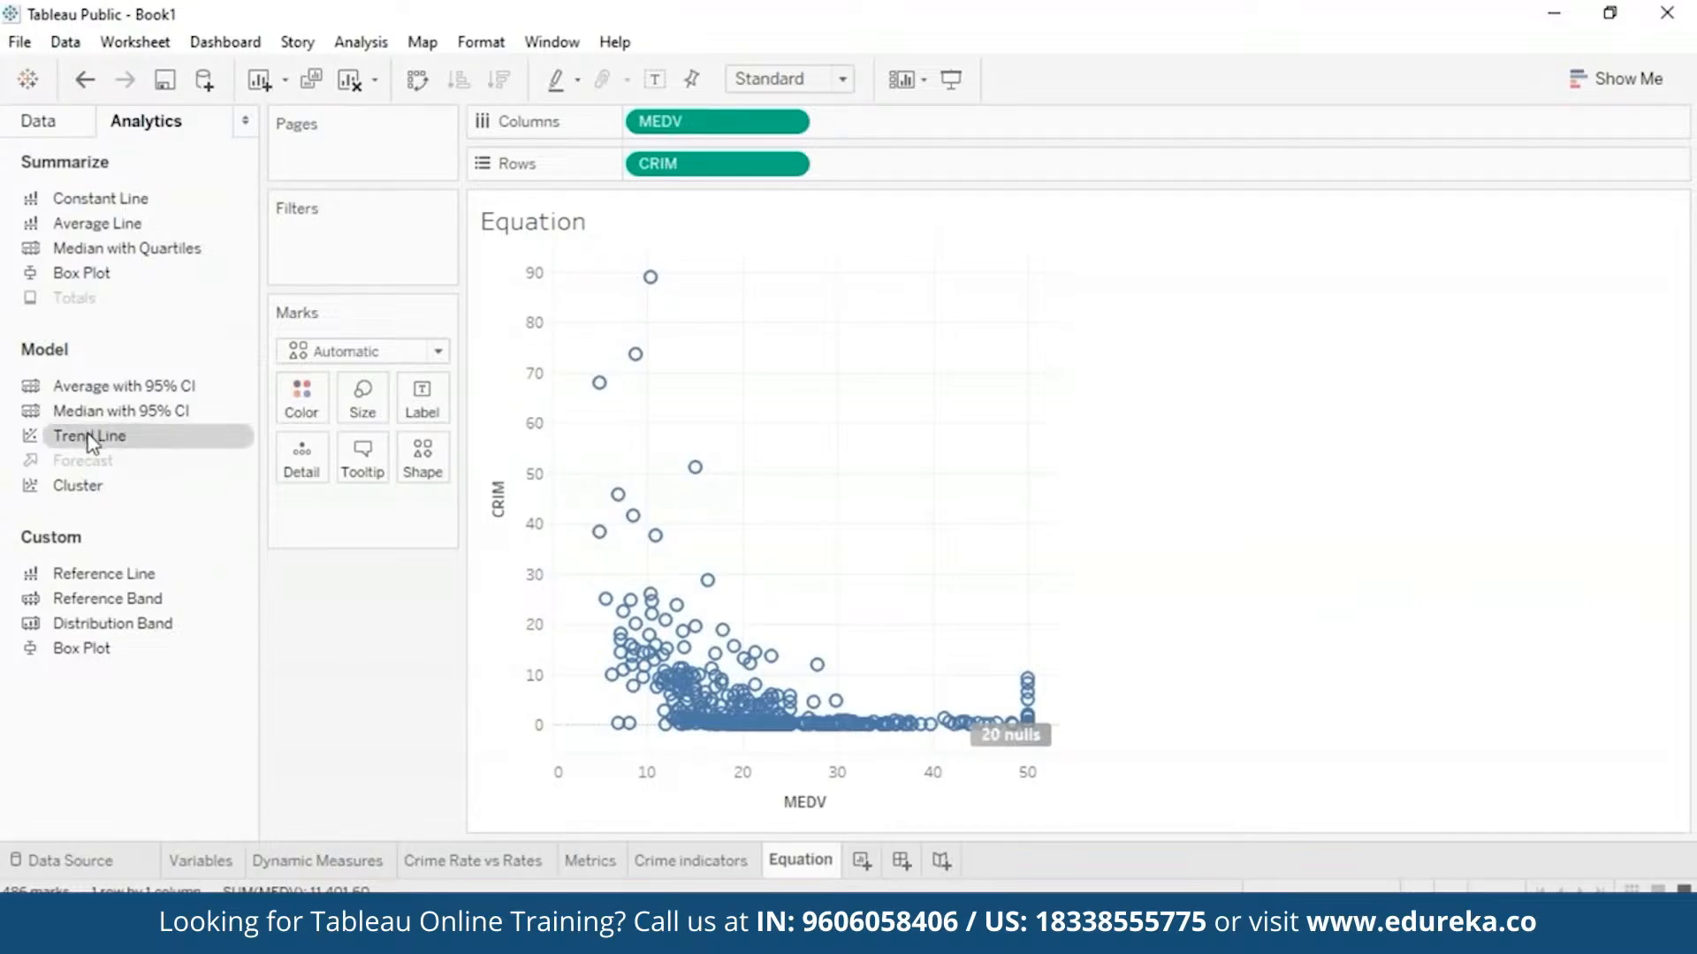
pyautogui.moveTo(90, 438); pyautogui.dragTo(840, 284)
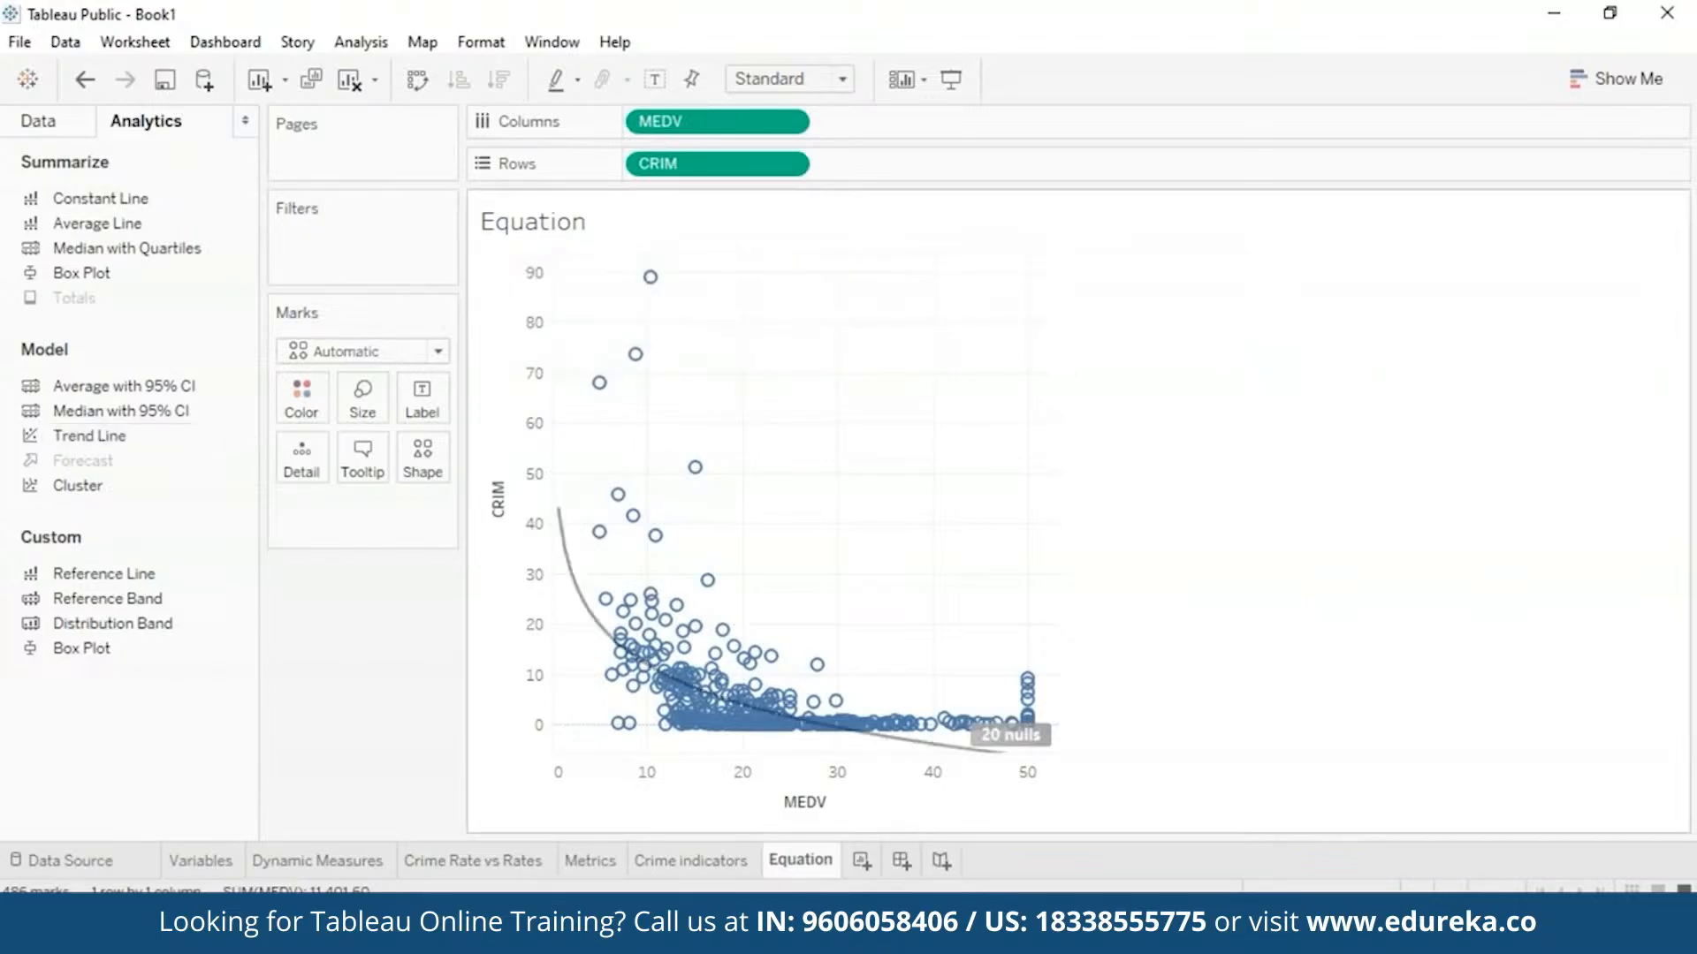
pyautogui.moveTo(987, 759)
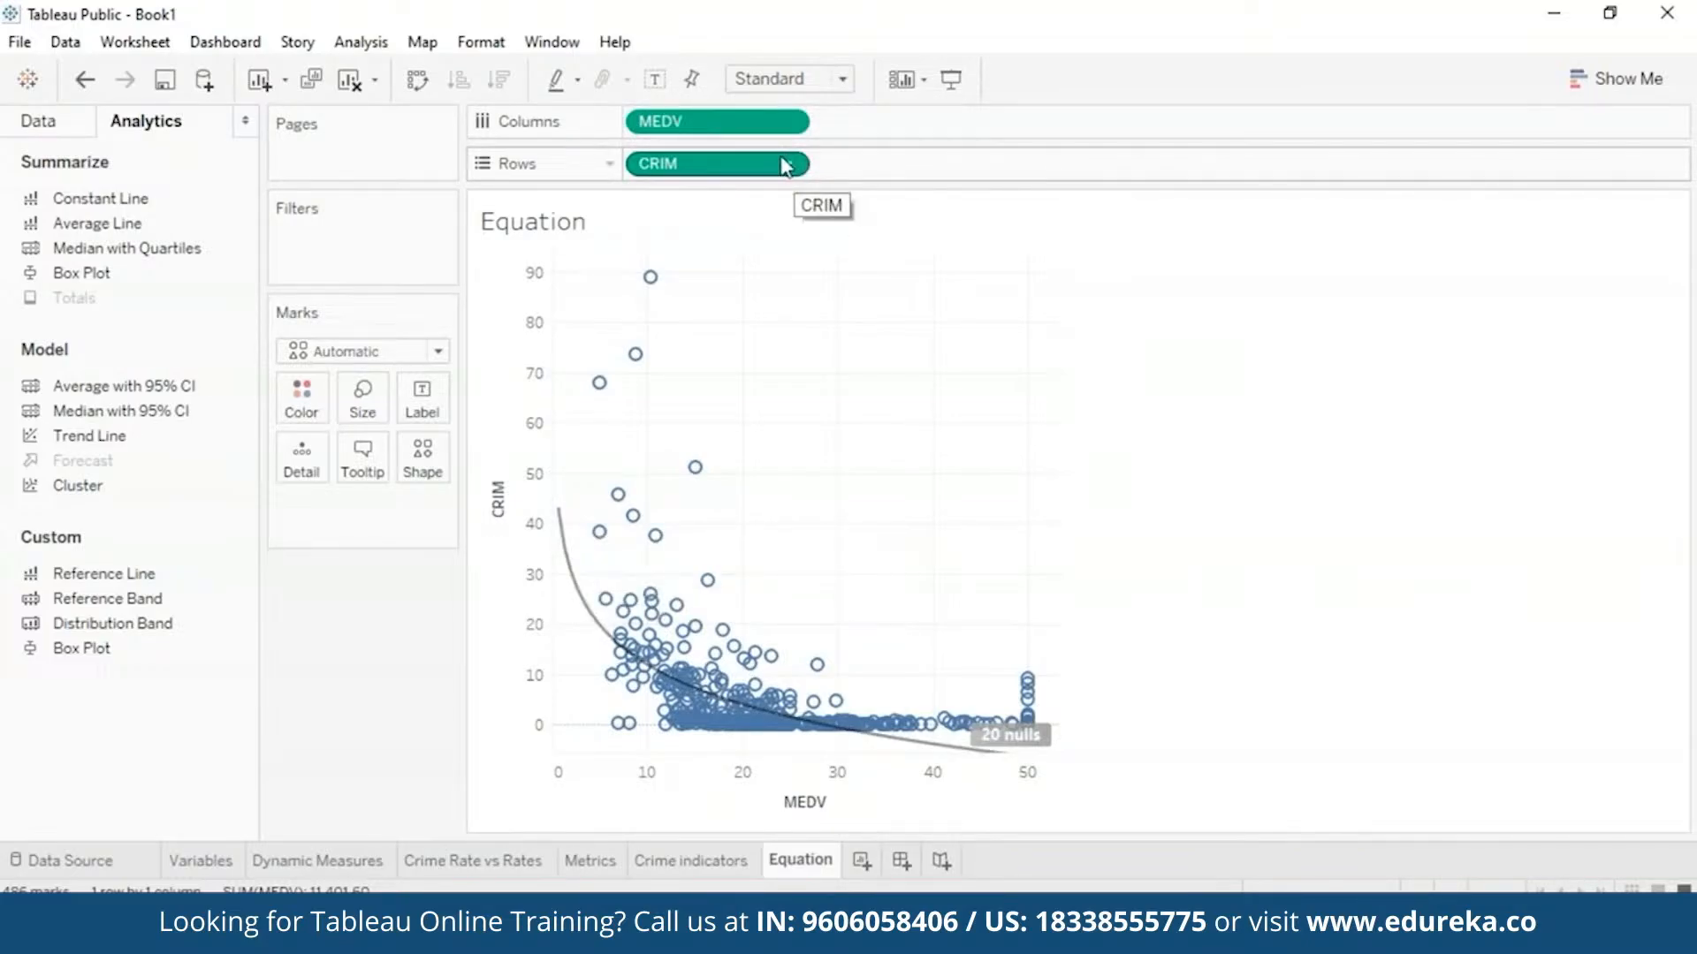
# - Replace CRIM with NOX and swap axes so MEDV is plotted against NOX horizontally
pyautogui.click(35, 122)
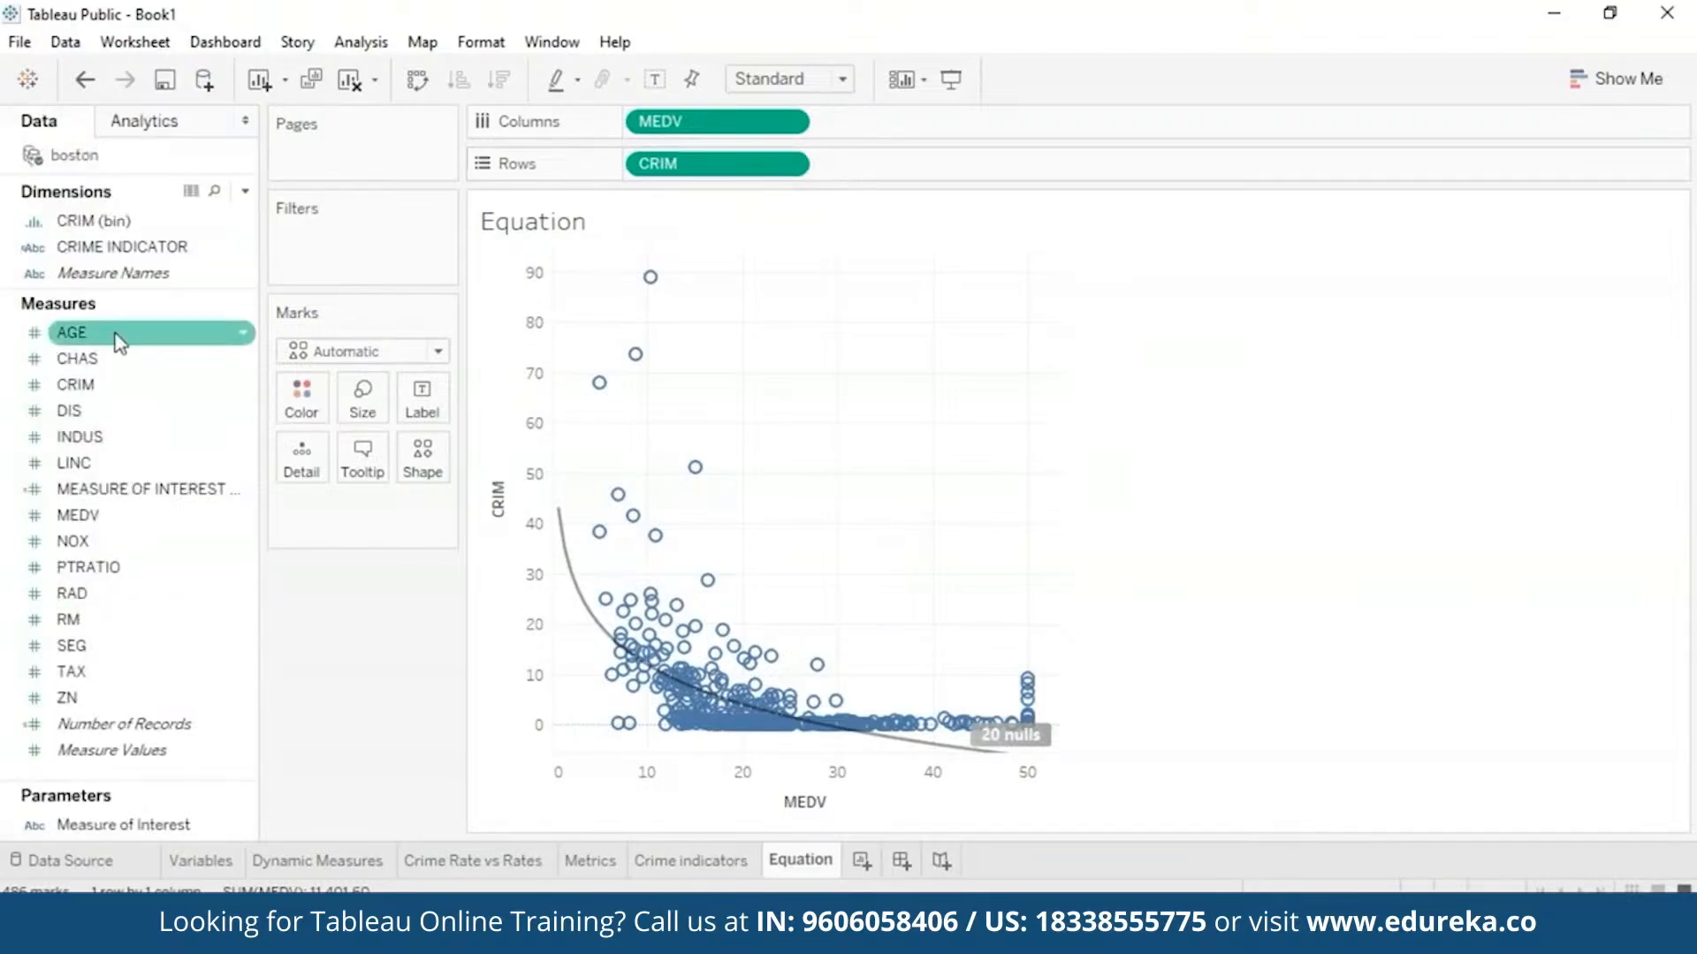
pyautogui.moveTo(96, 550); pyautogui.dragTo(881, 168)
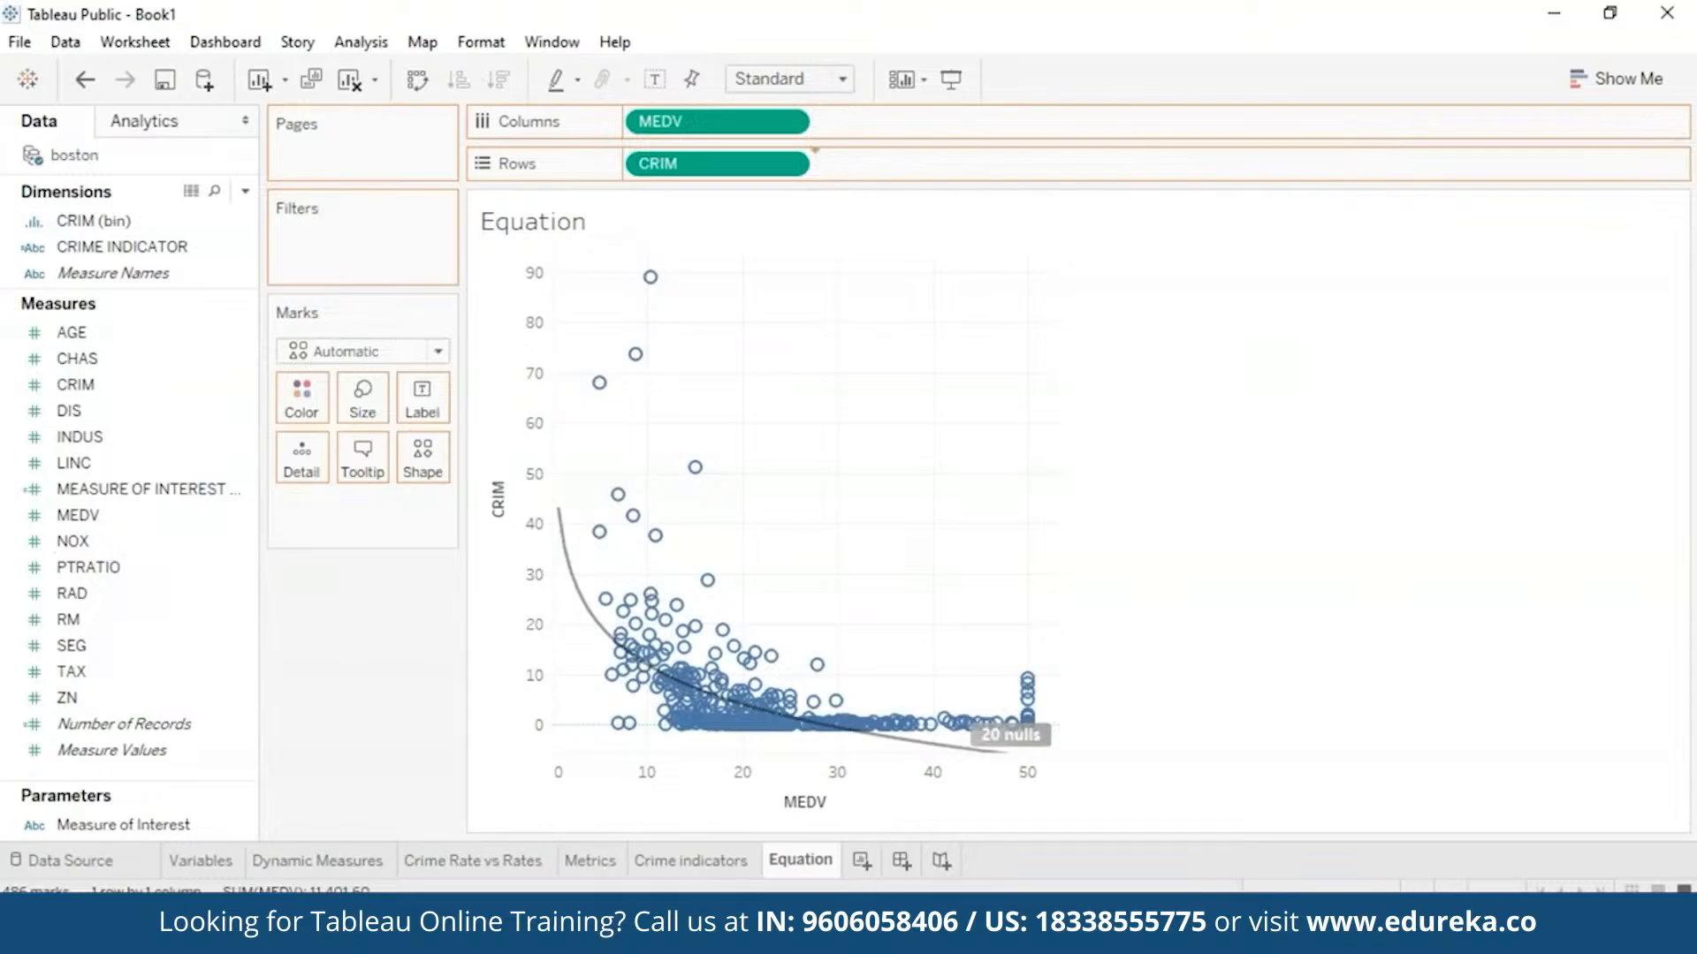
pyautogui.click(794, 164)
pyautogui.click(707, 668)
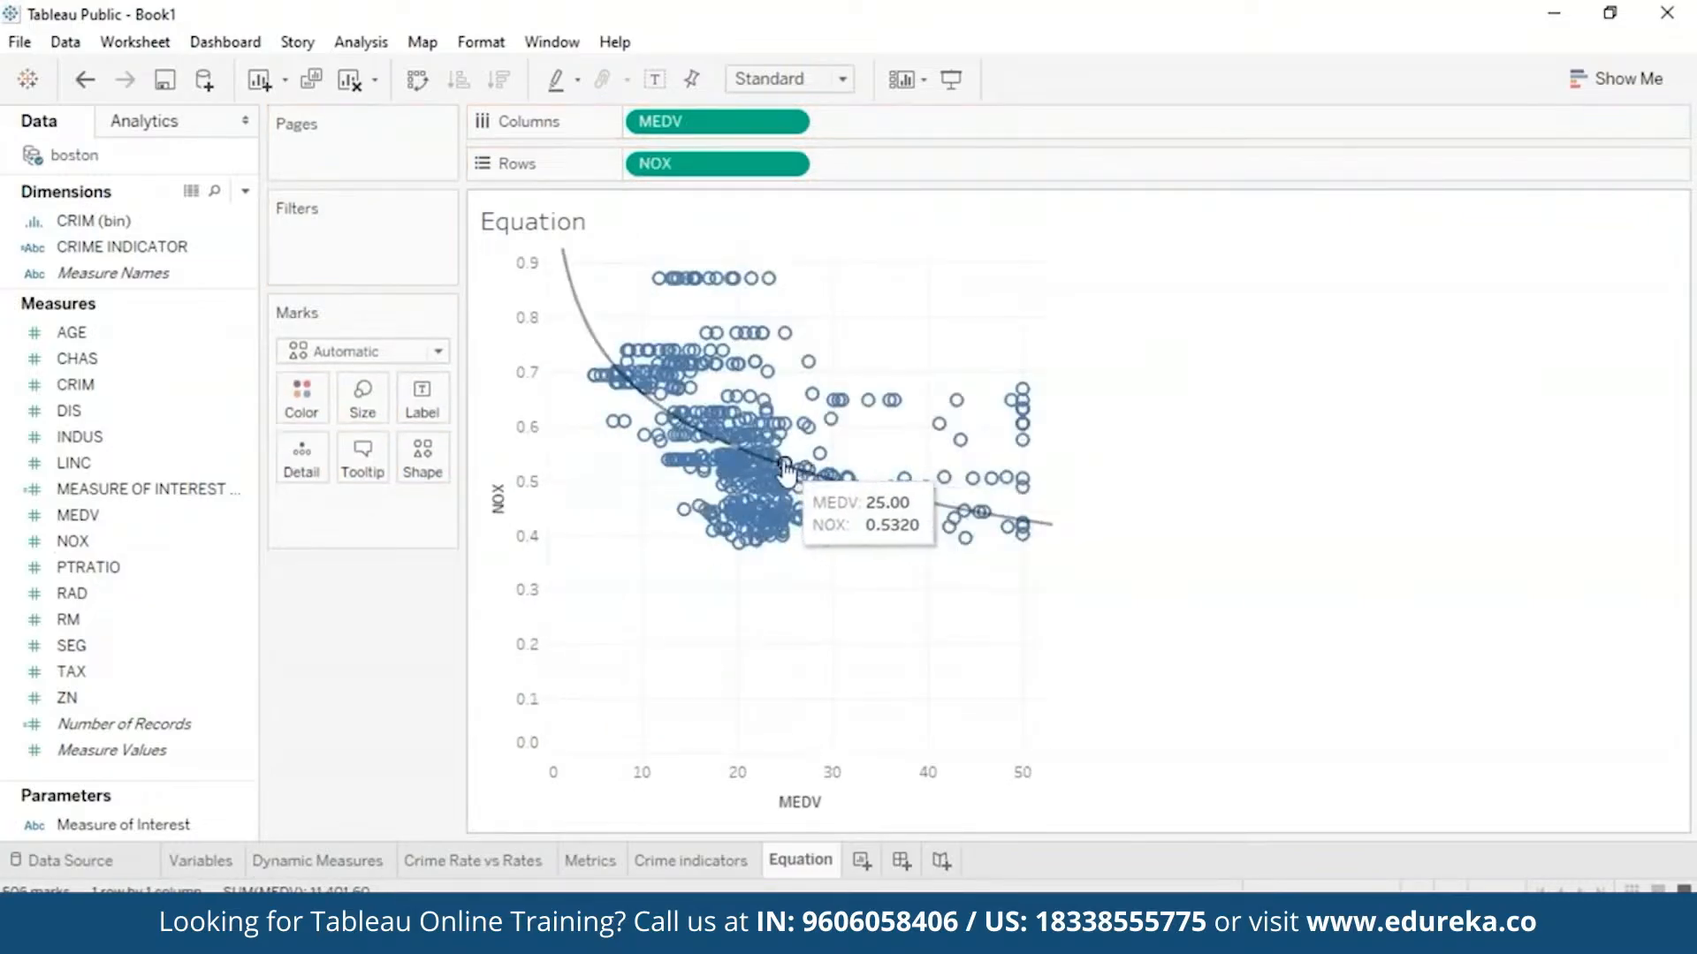
pyautogui.moveTo(602, 357)
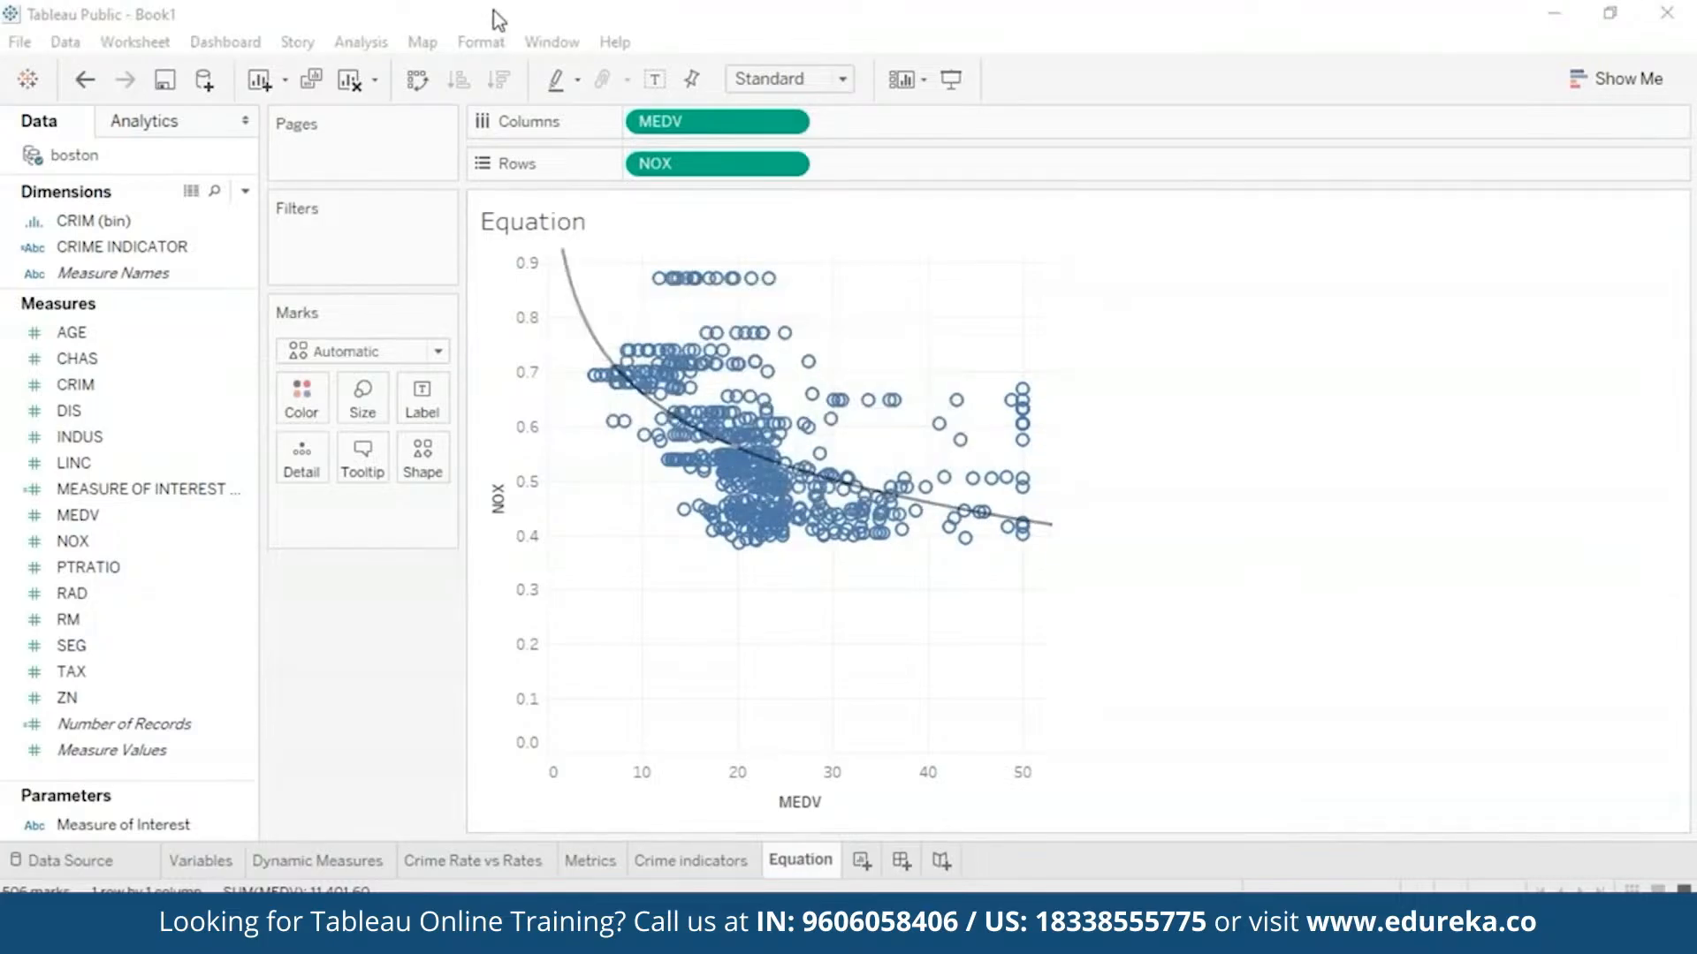
pyautogui.click(417, 80)
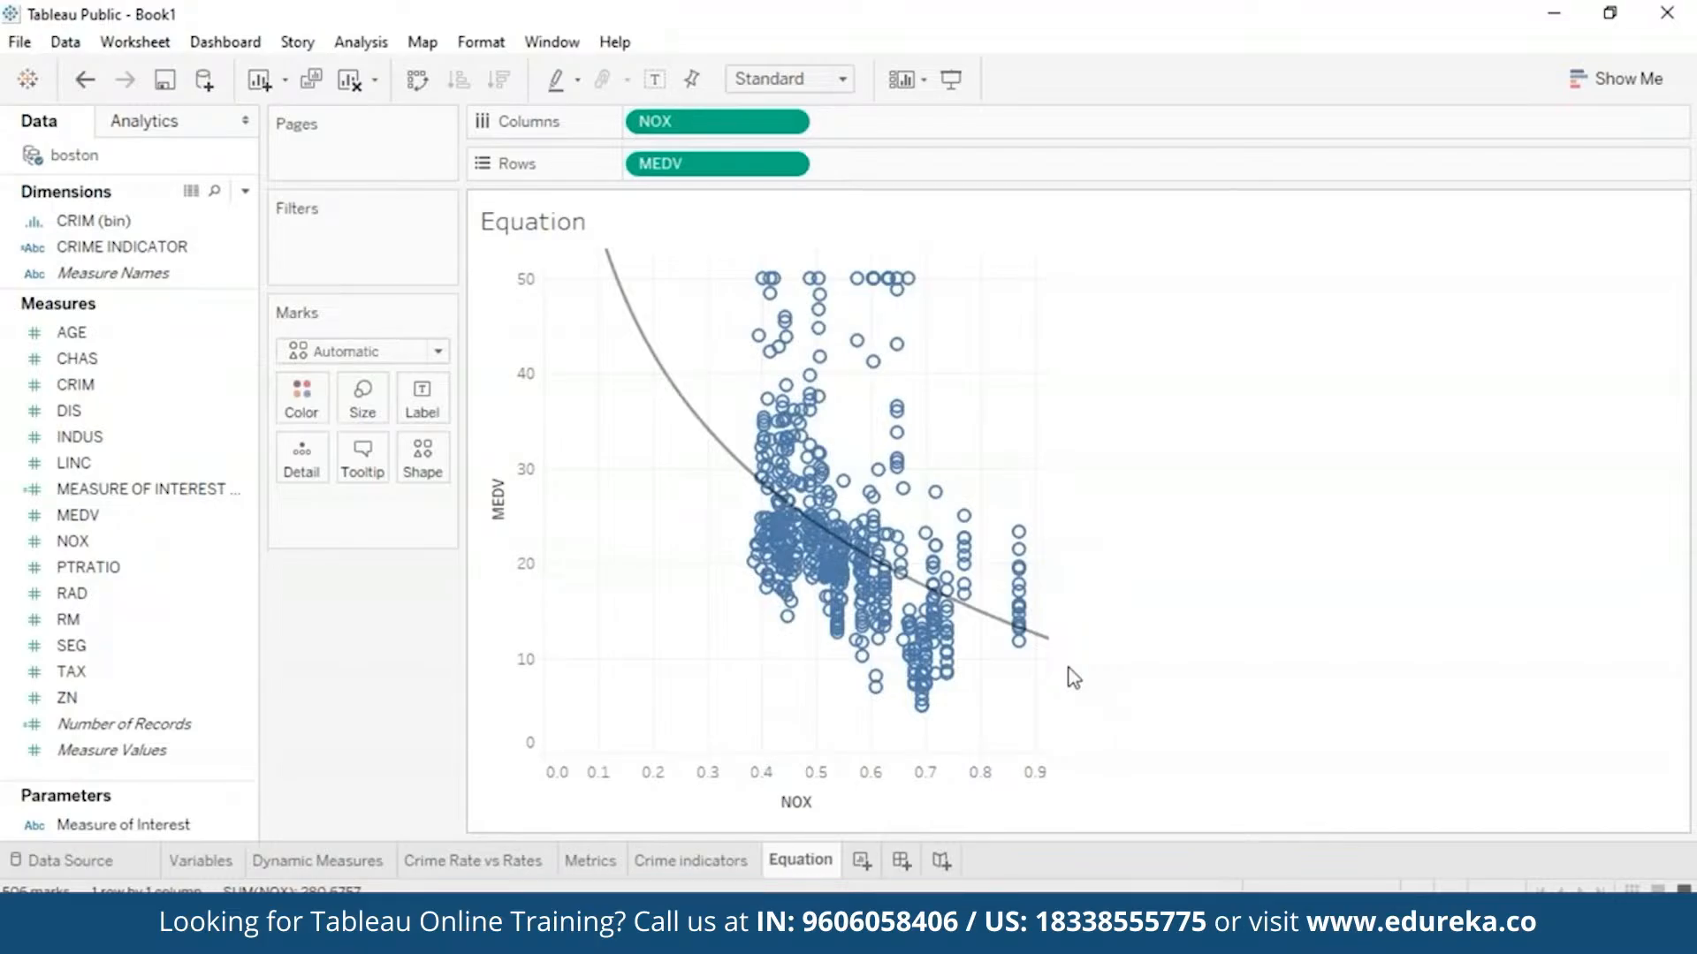
pyautogui.moveTo(642, 336)
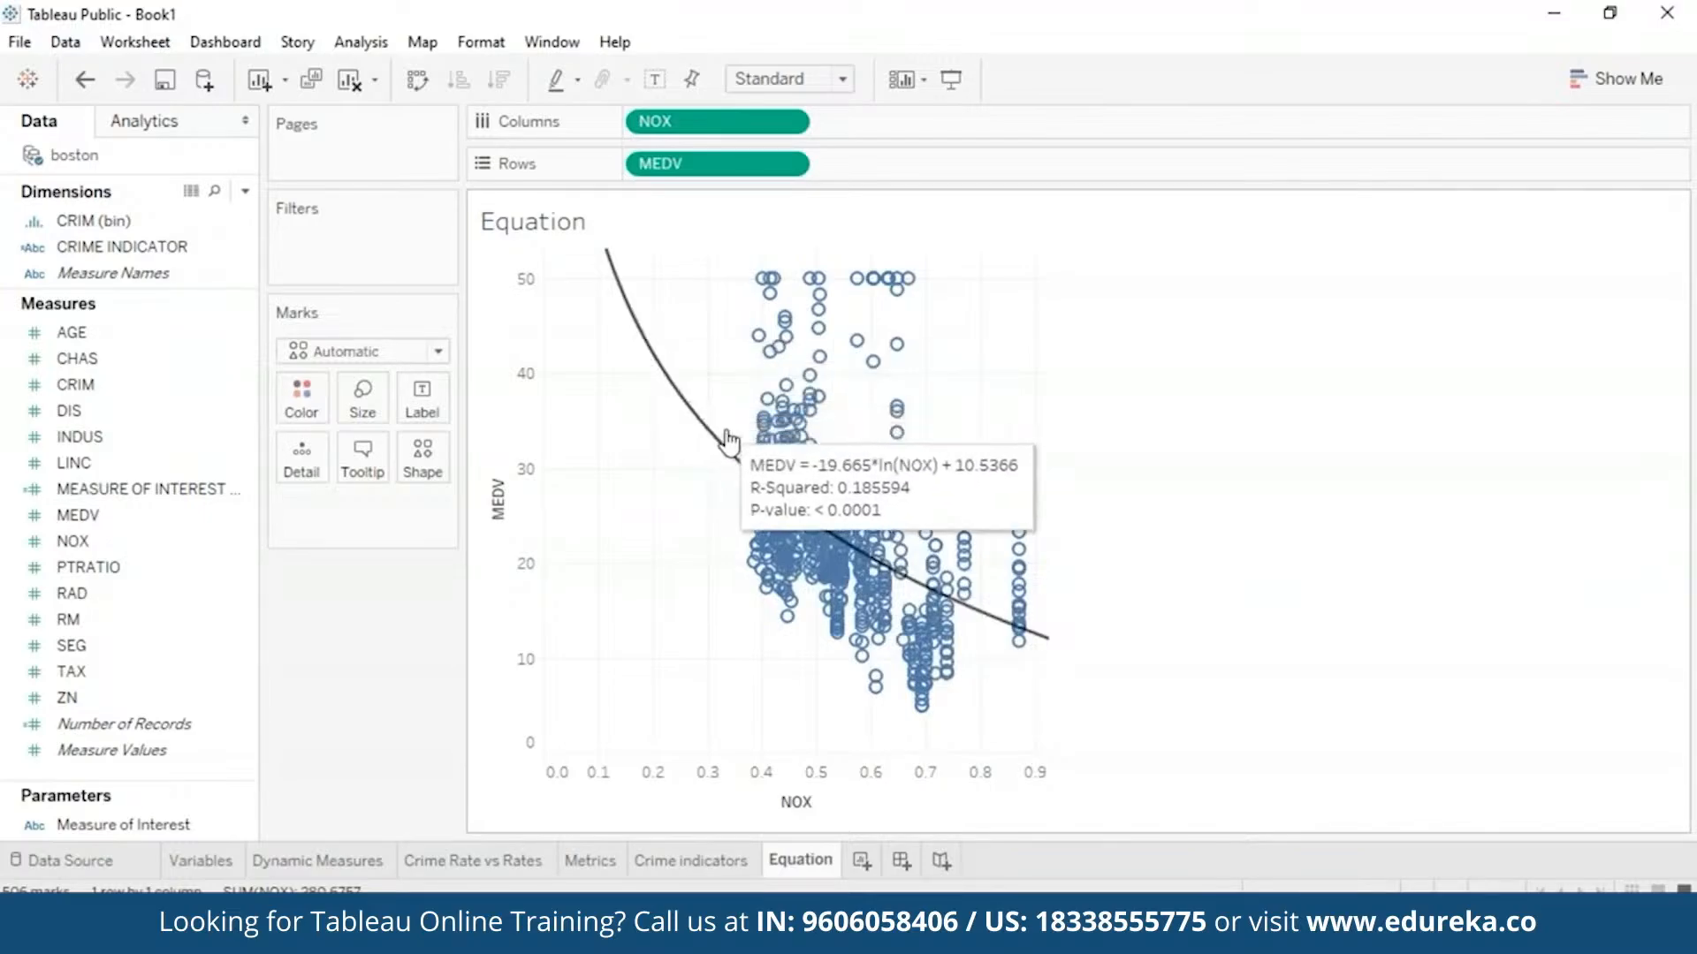
# - Switch the trend line to Linear, giving MEDV = -33.9161*NOX + 41.3459
pyautogui.rightClick(661, 371)
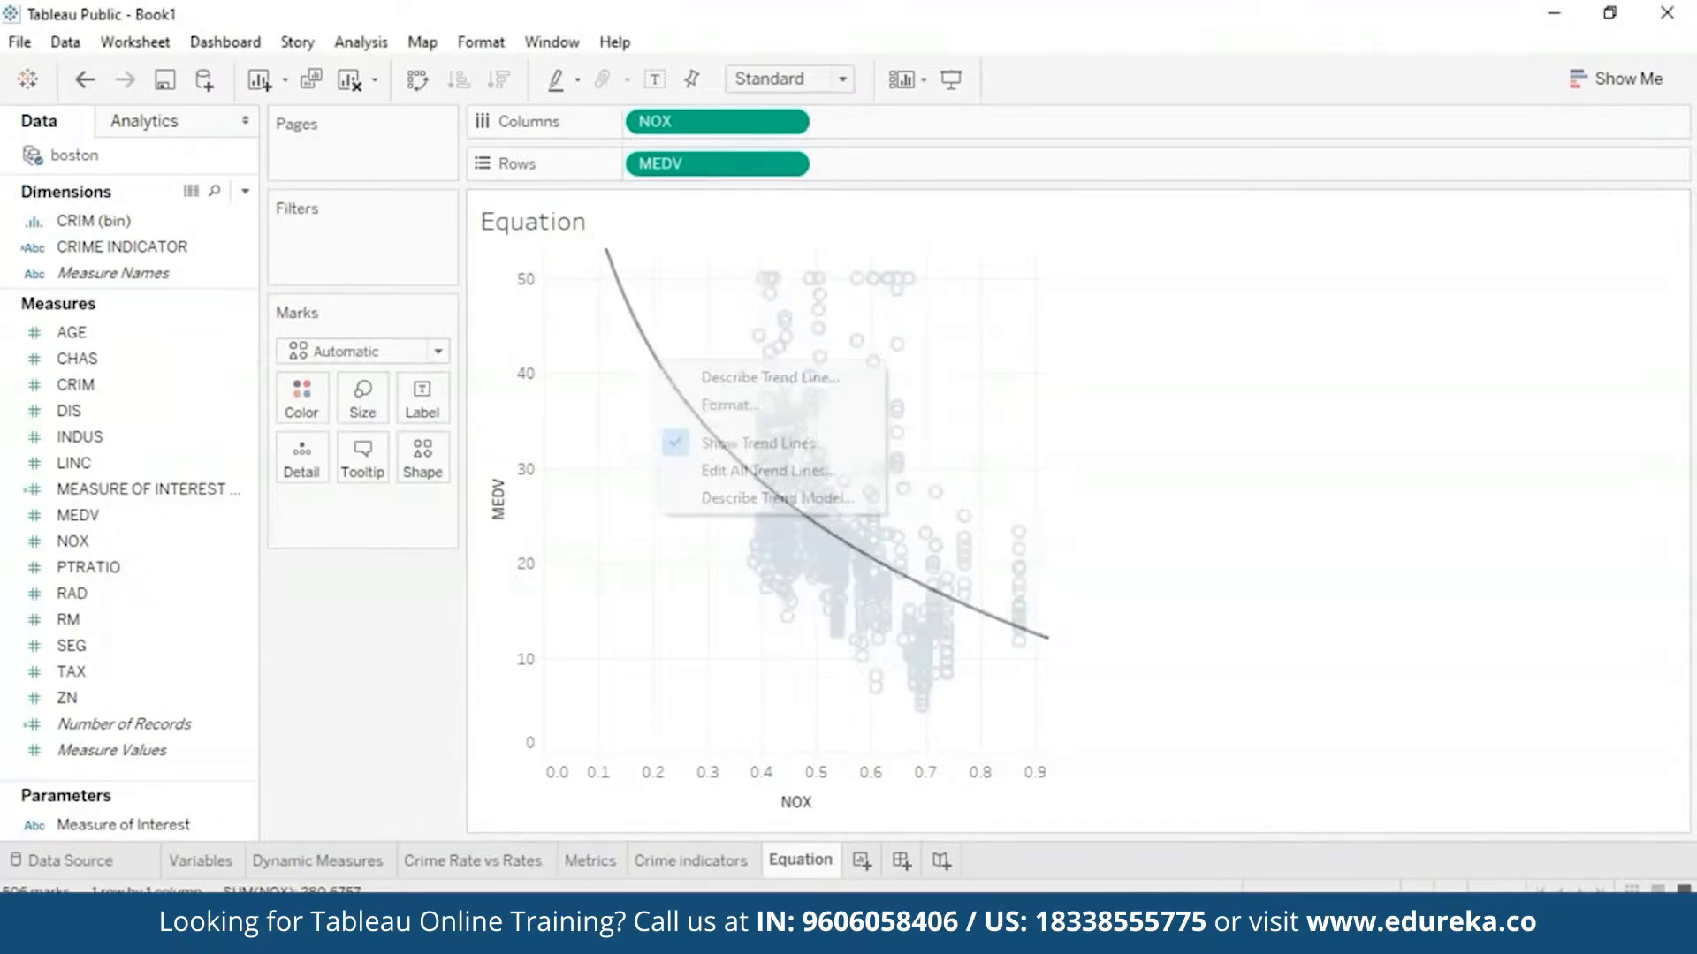
pyautogui.click(758, 471)
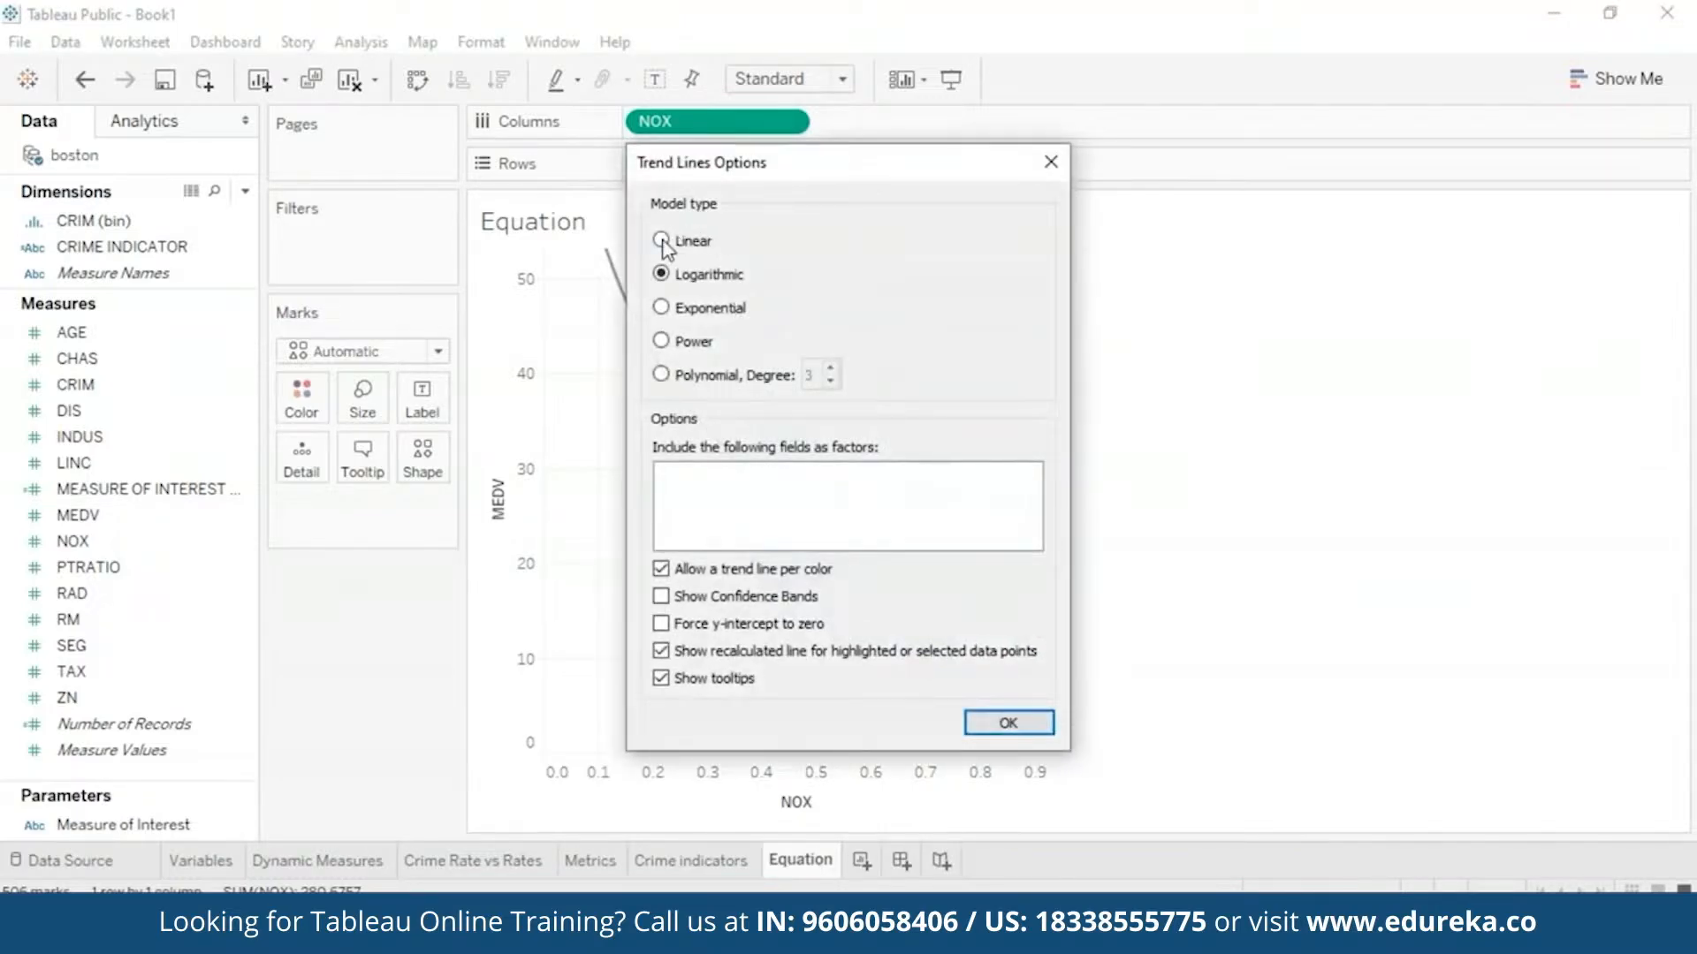
pyautogui.click(661, 241)
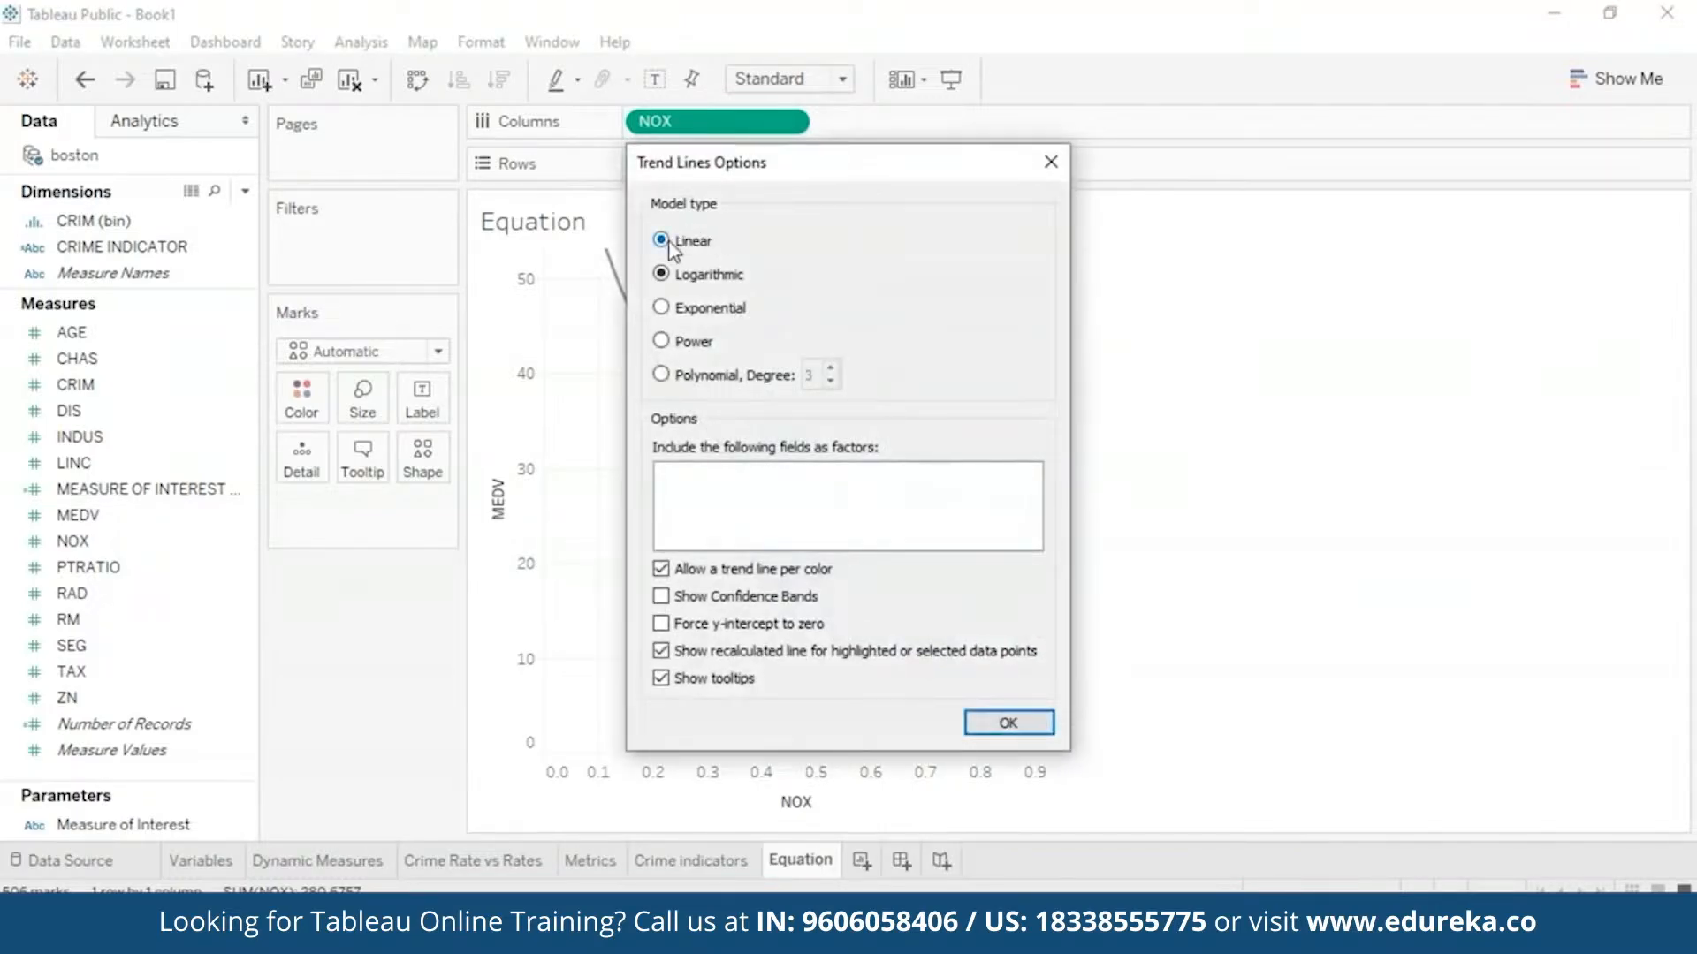
pyautogui.click(1001, 723)
pyautogui.moveTo(712, 461)
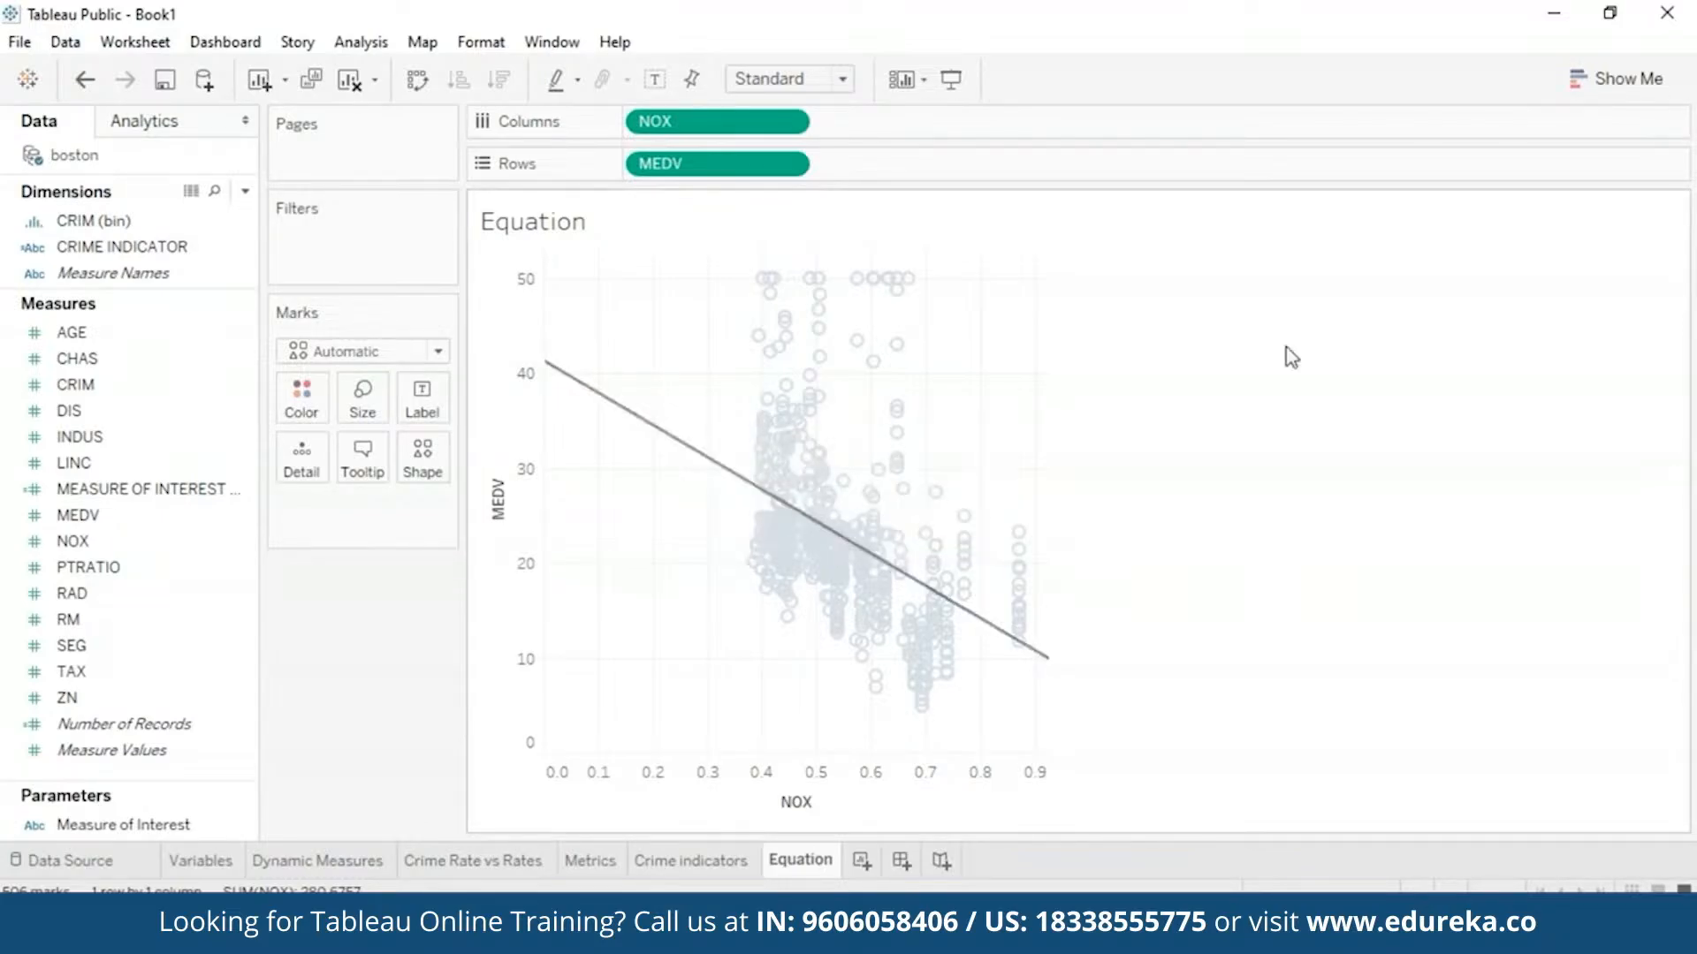
pyautogui.click(1088, 397)
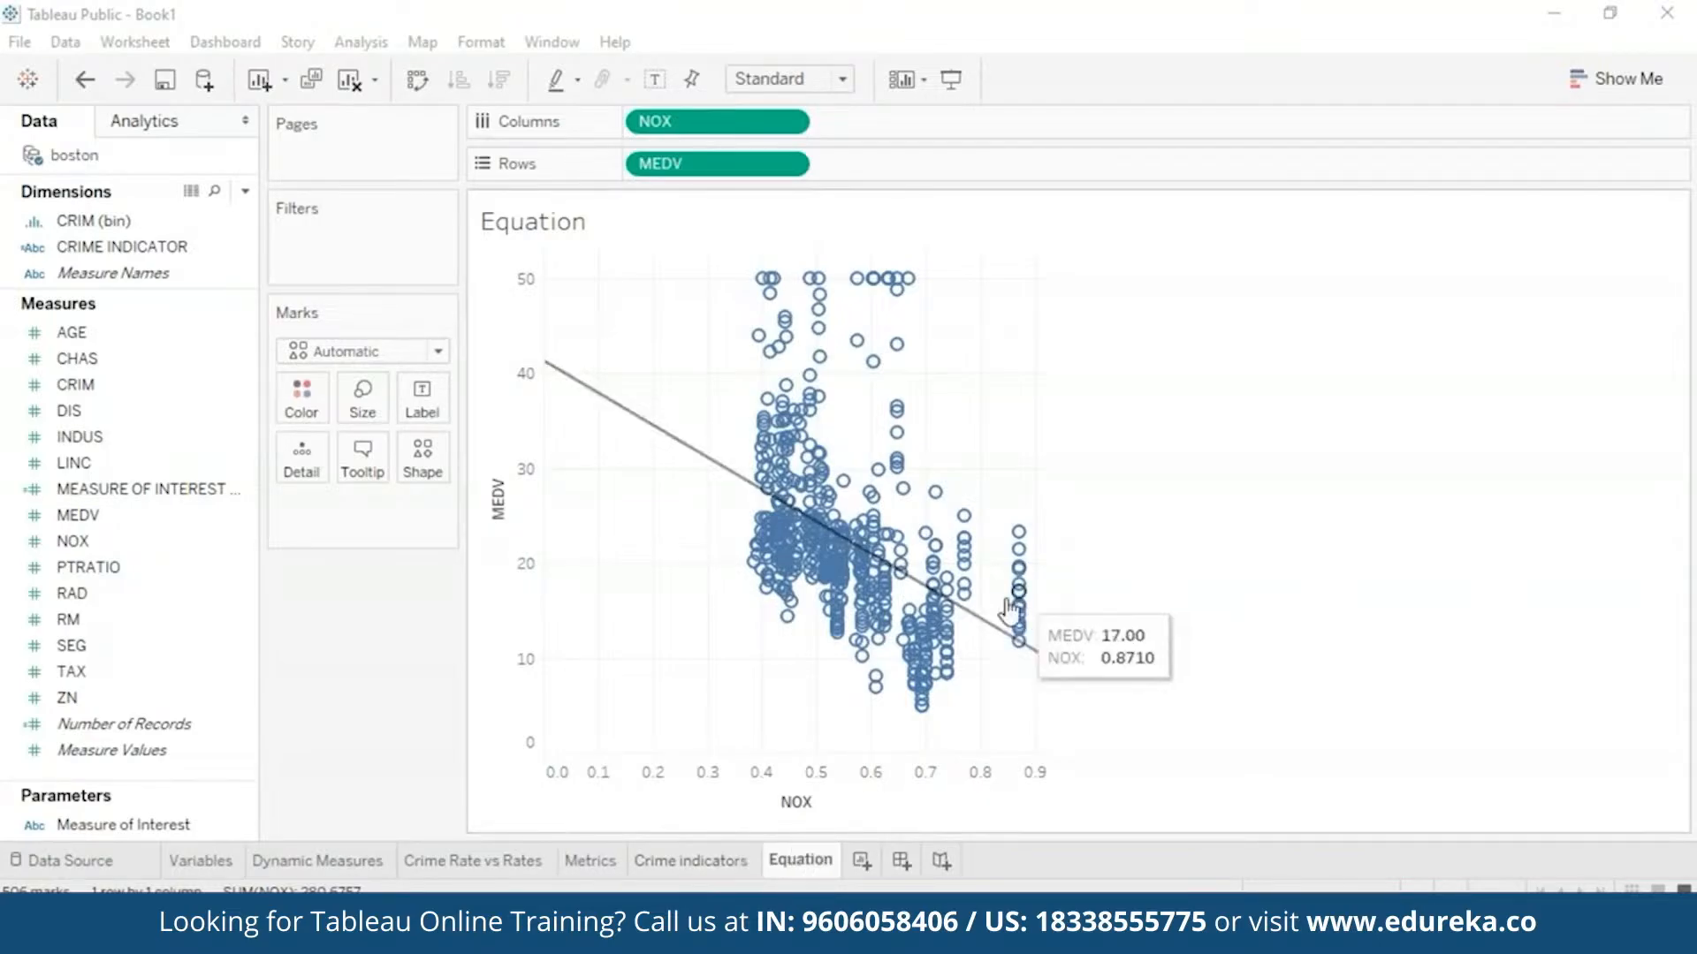
pyautogui.moveTo(979, 631)
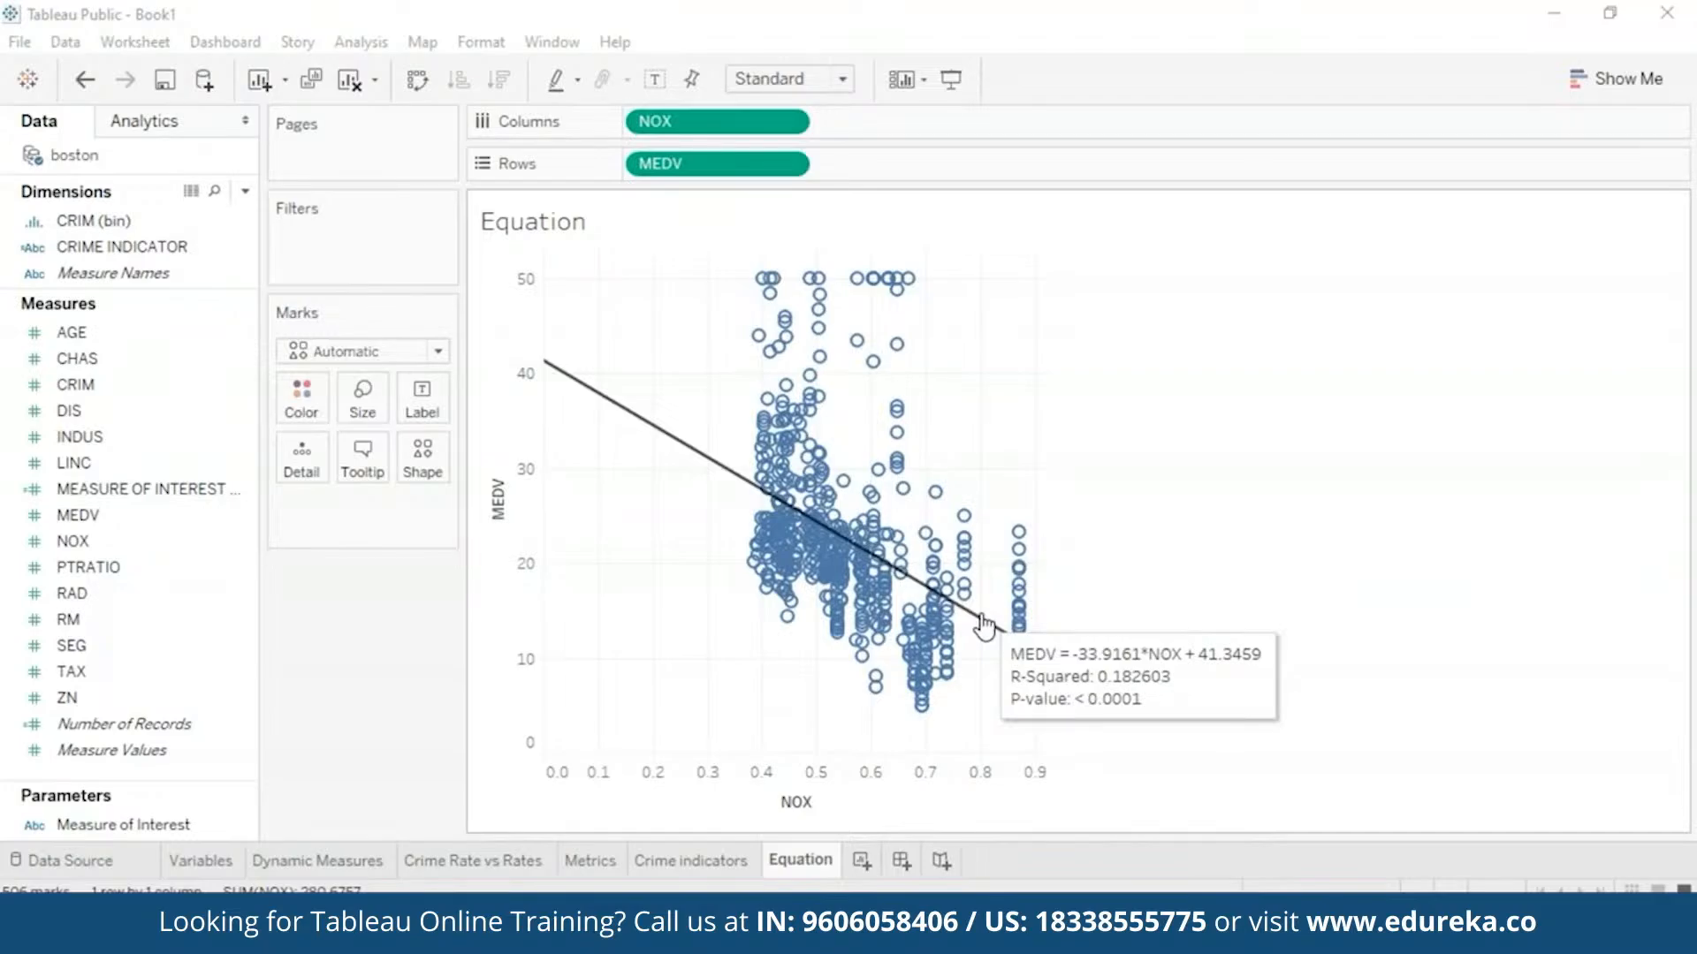
# - Step through the Crime indicators, Metrics, Crime Rate vs Rates and Dynamic Measures sheets to Variables
pyautogui.click(684, 870)
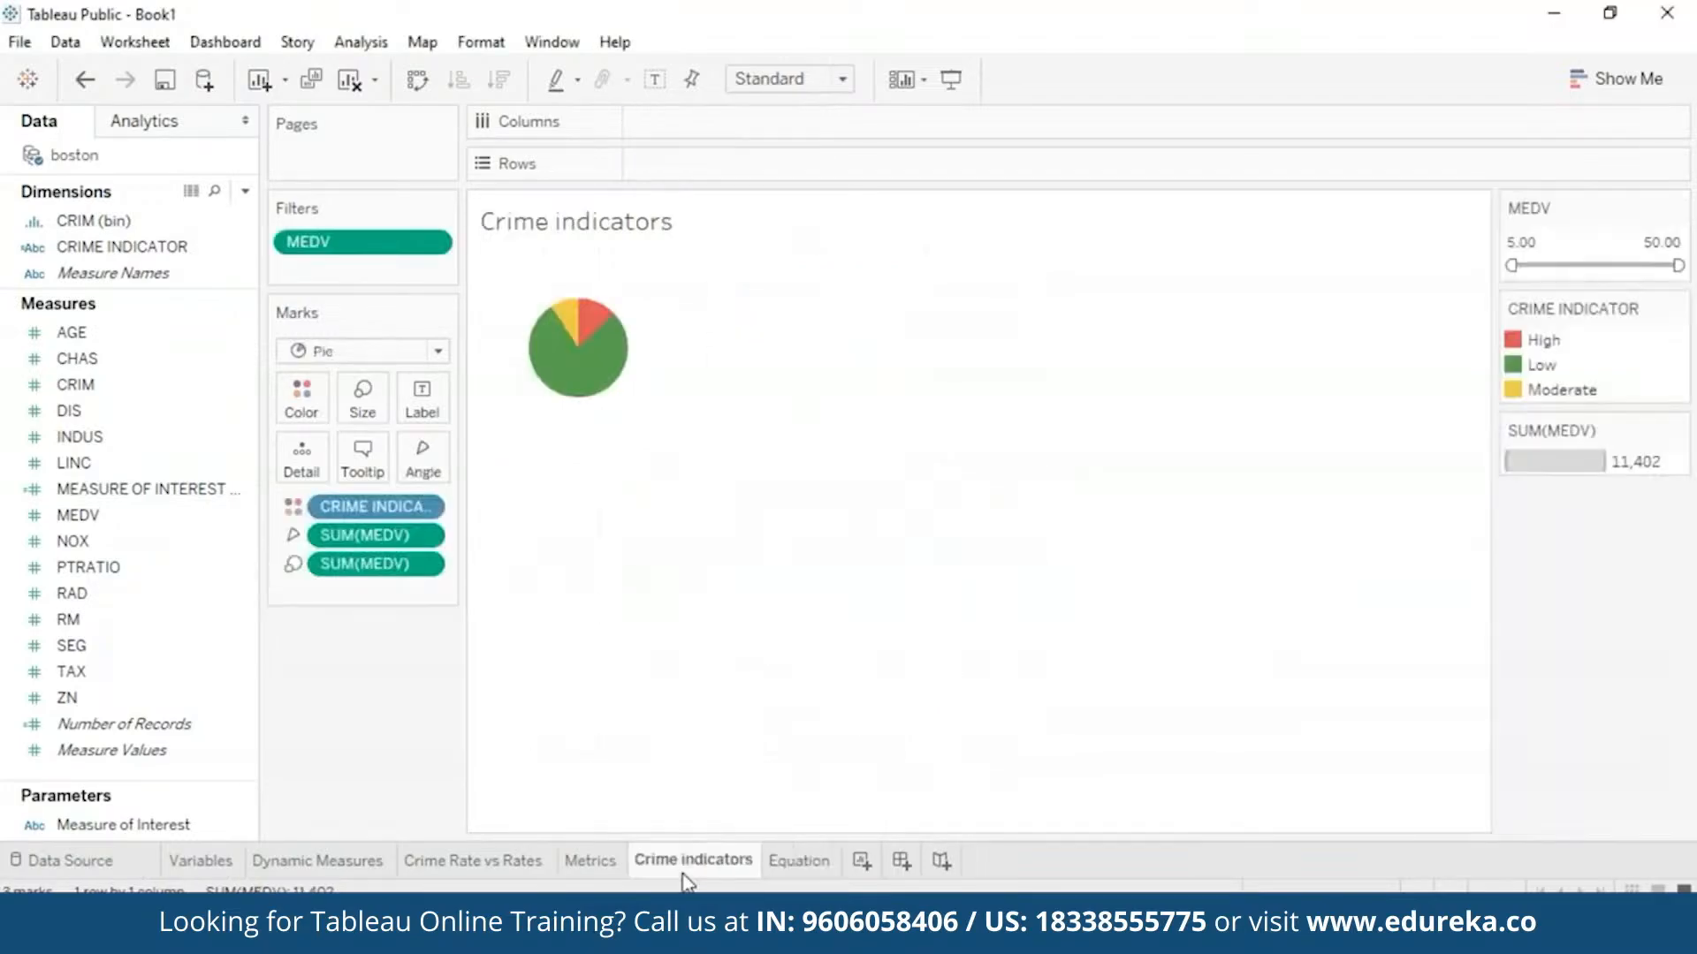
pyautogui.click(595, 866)
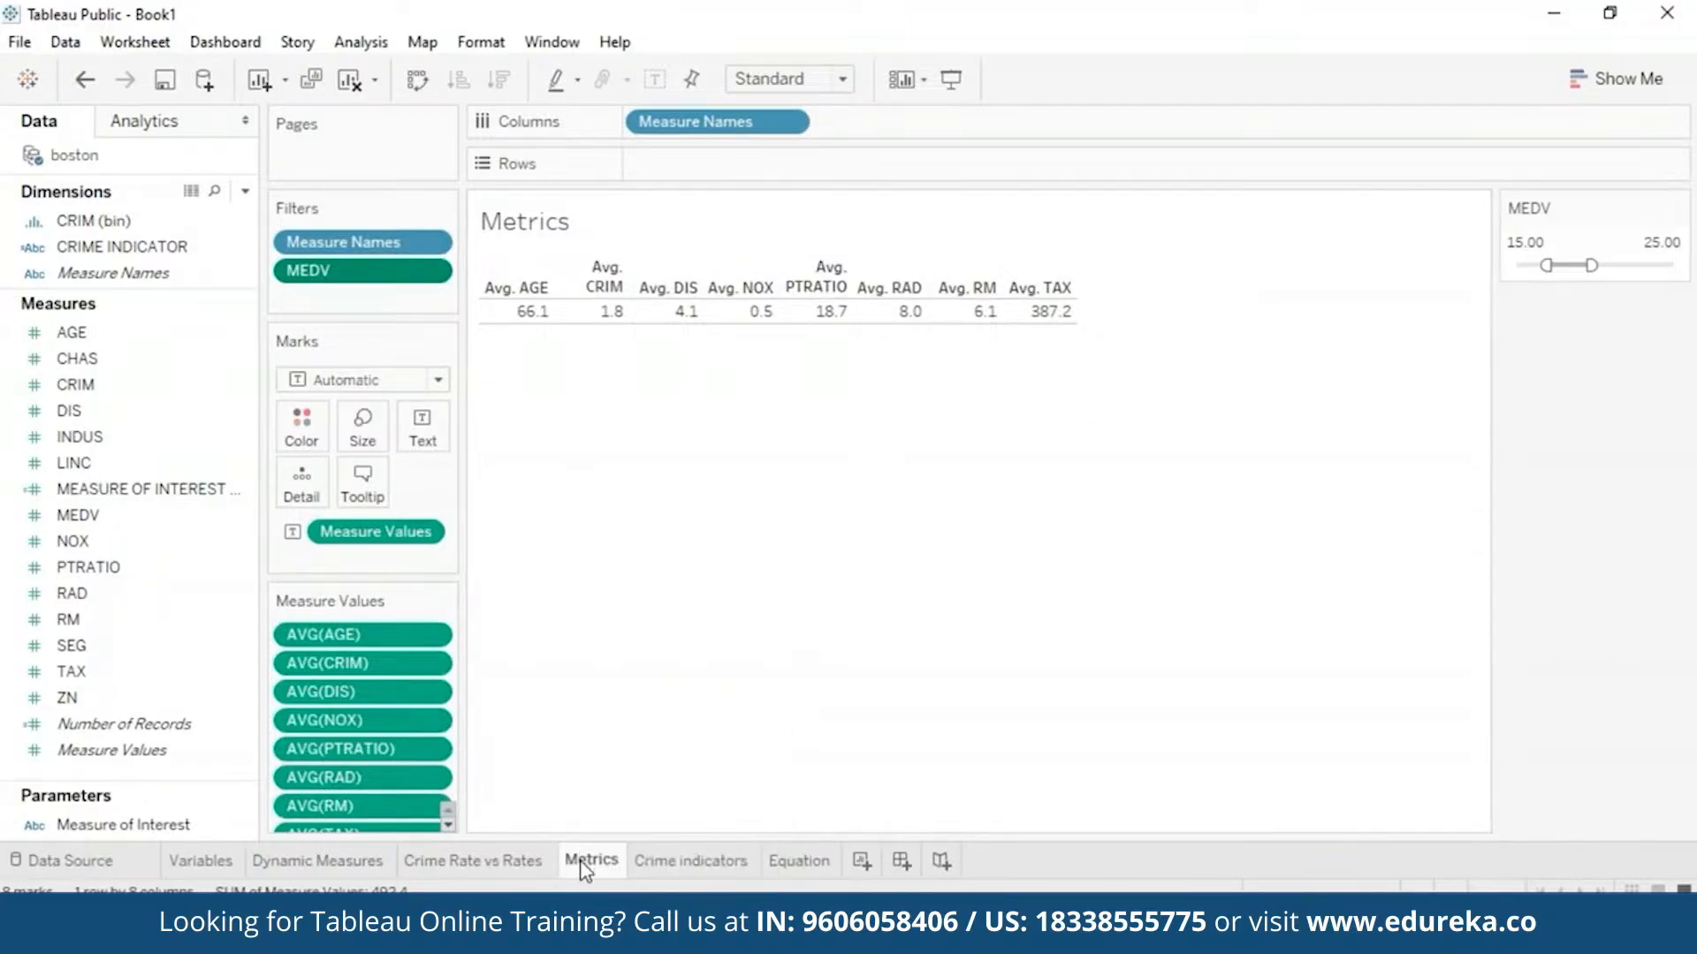
pyautogui.click(479, 868)
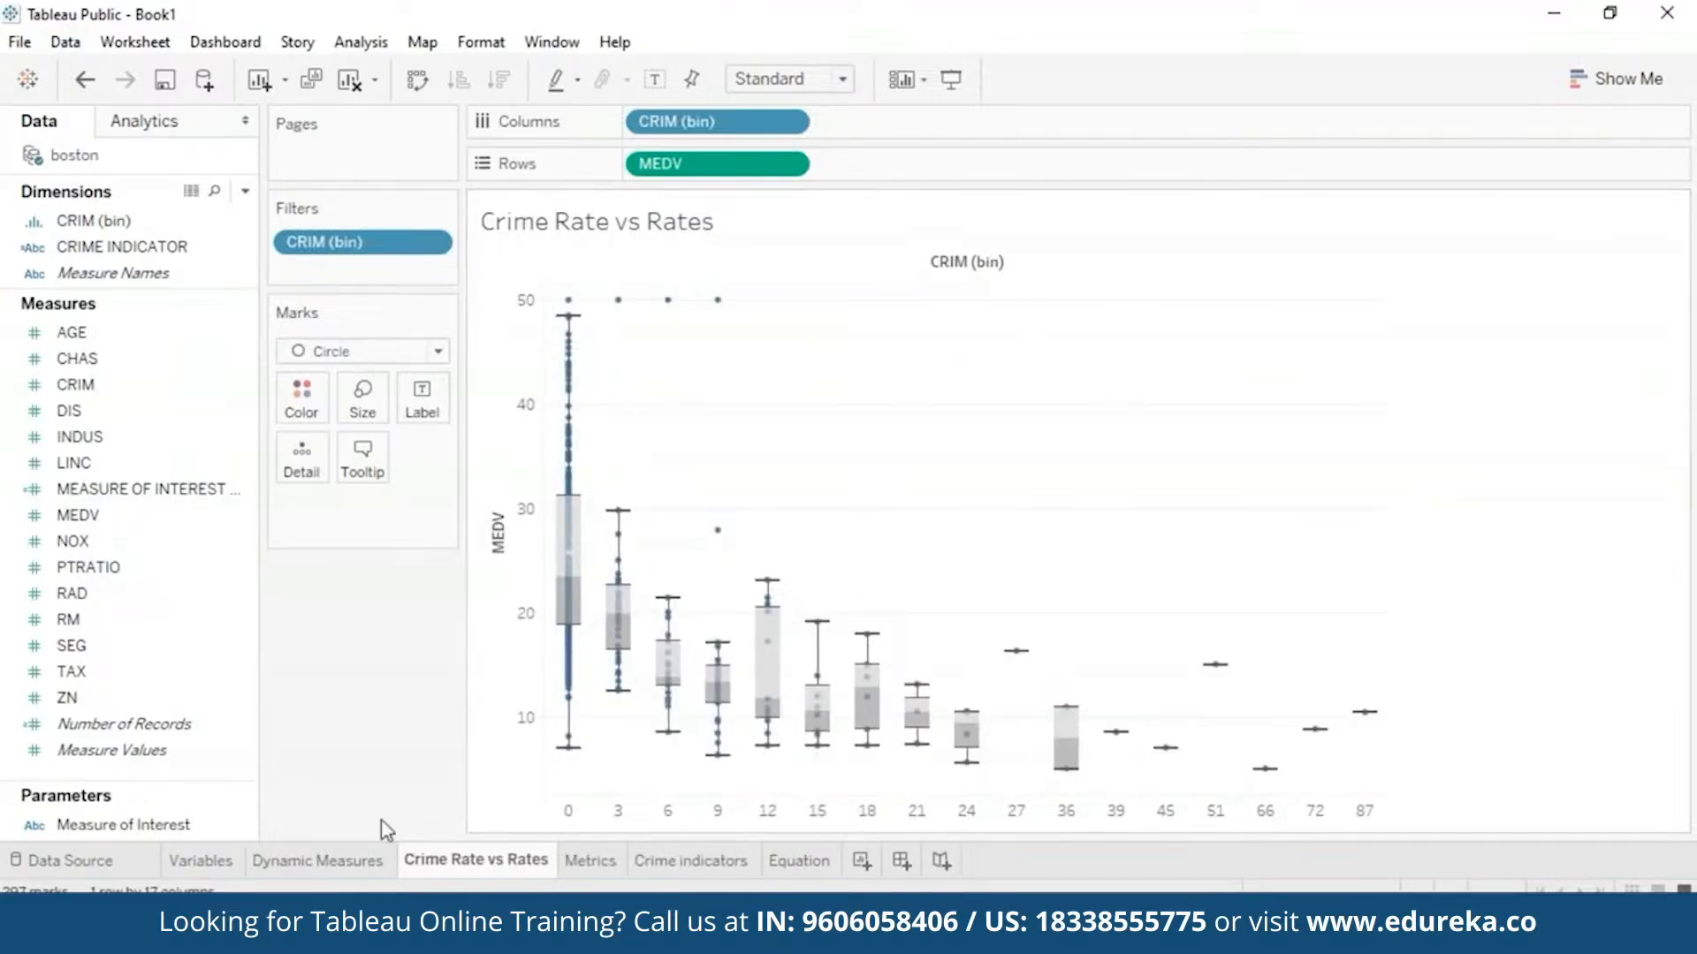
pyautogui.click(292, 864)
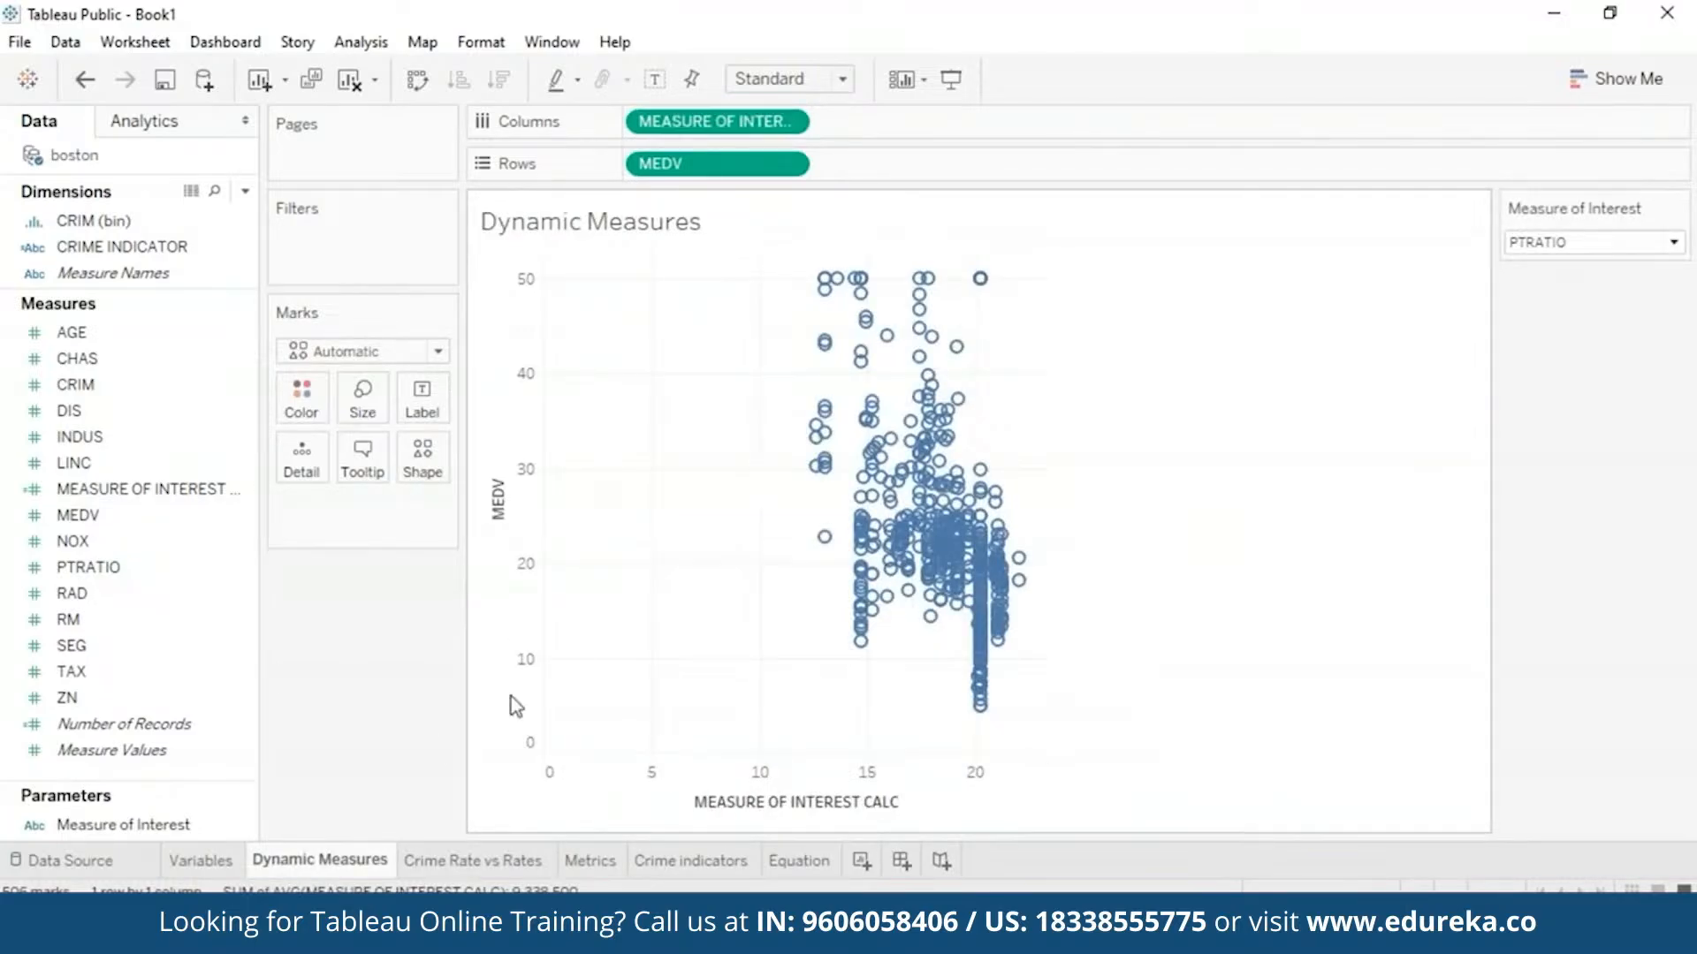
pyautogui.click(190, 868)
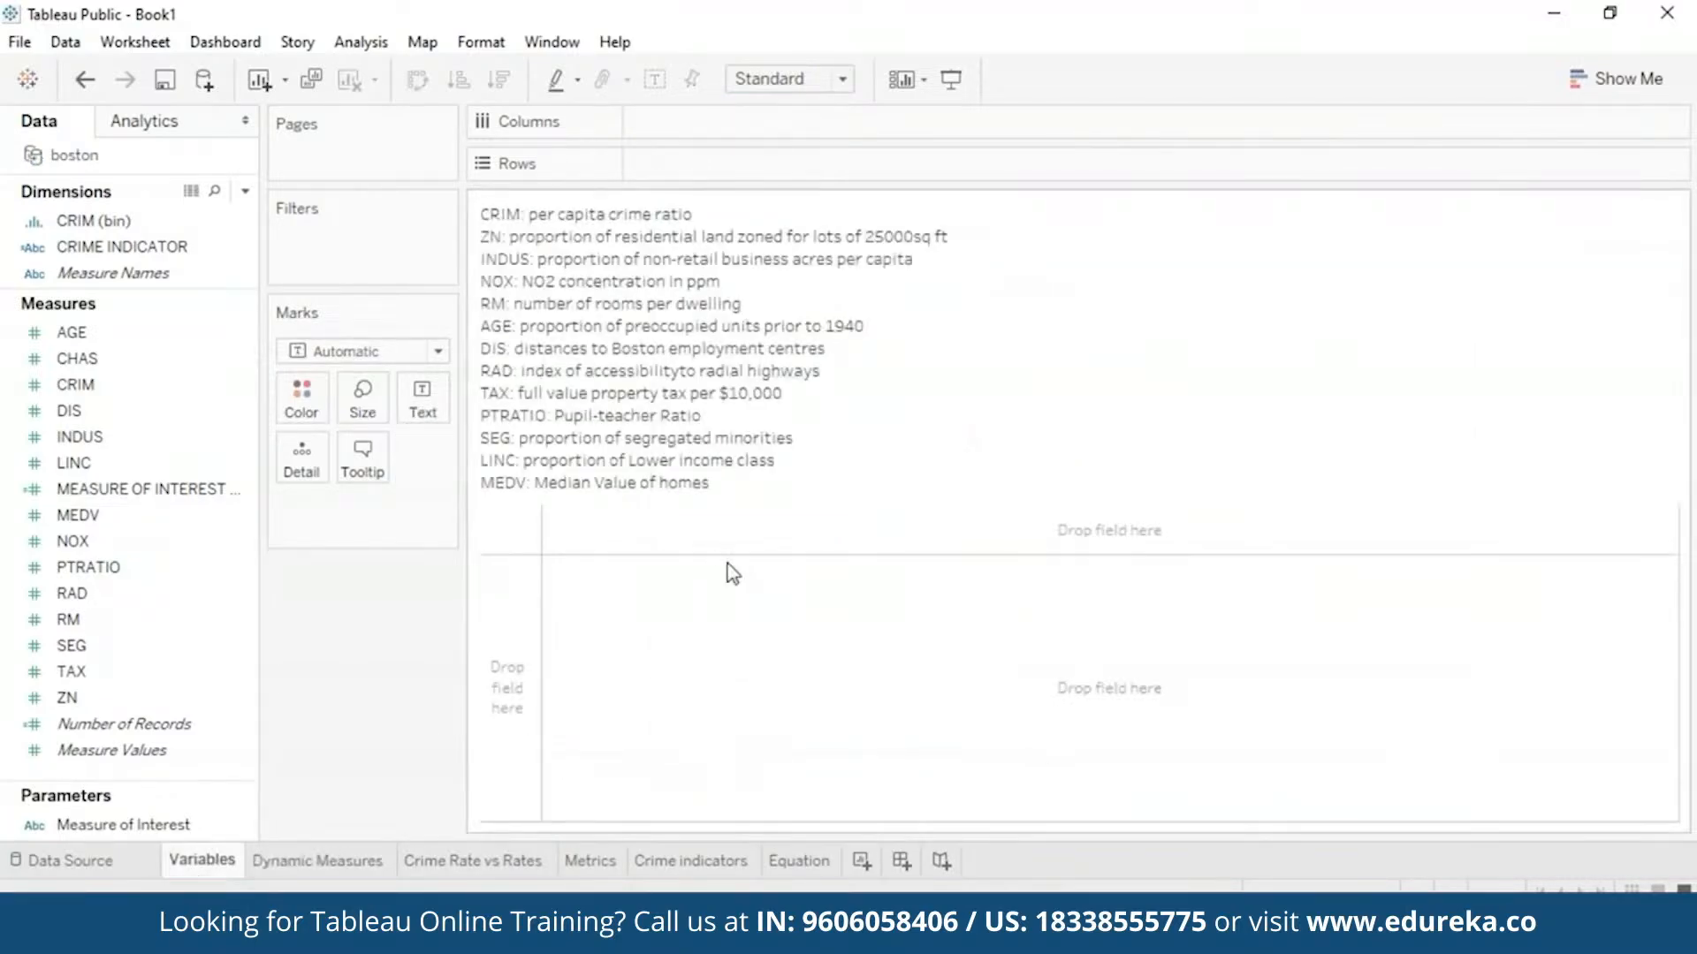
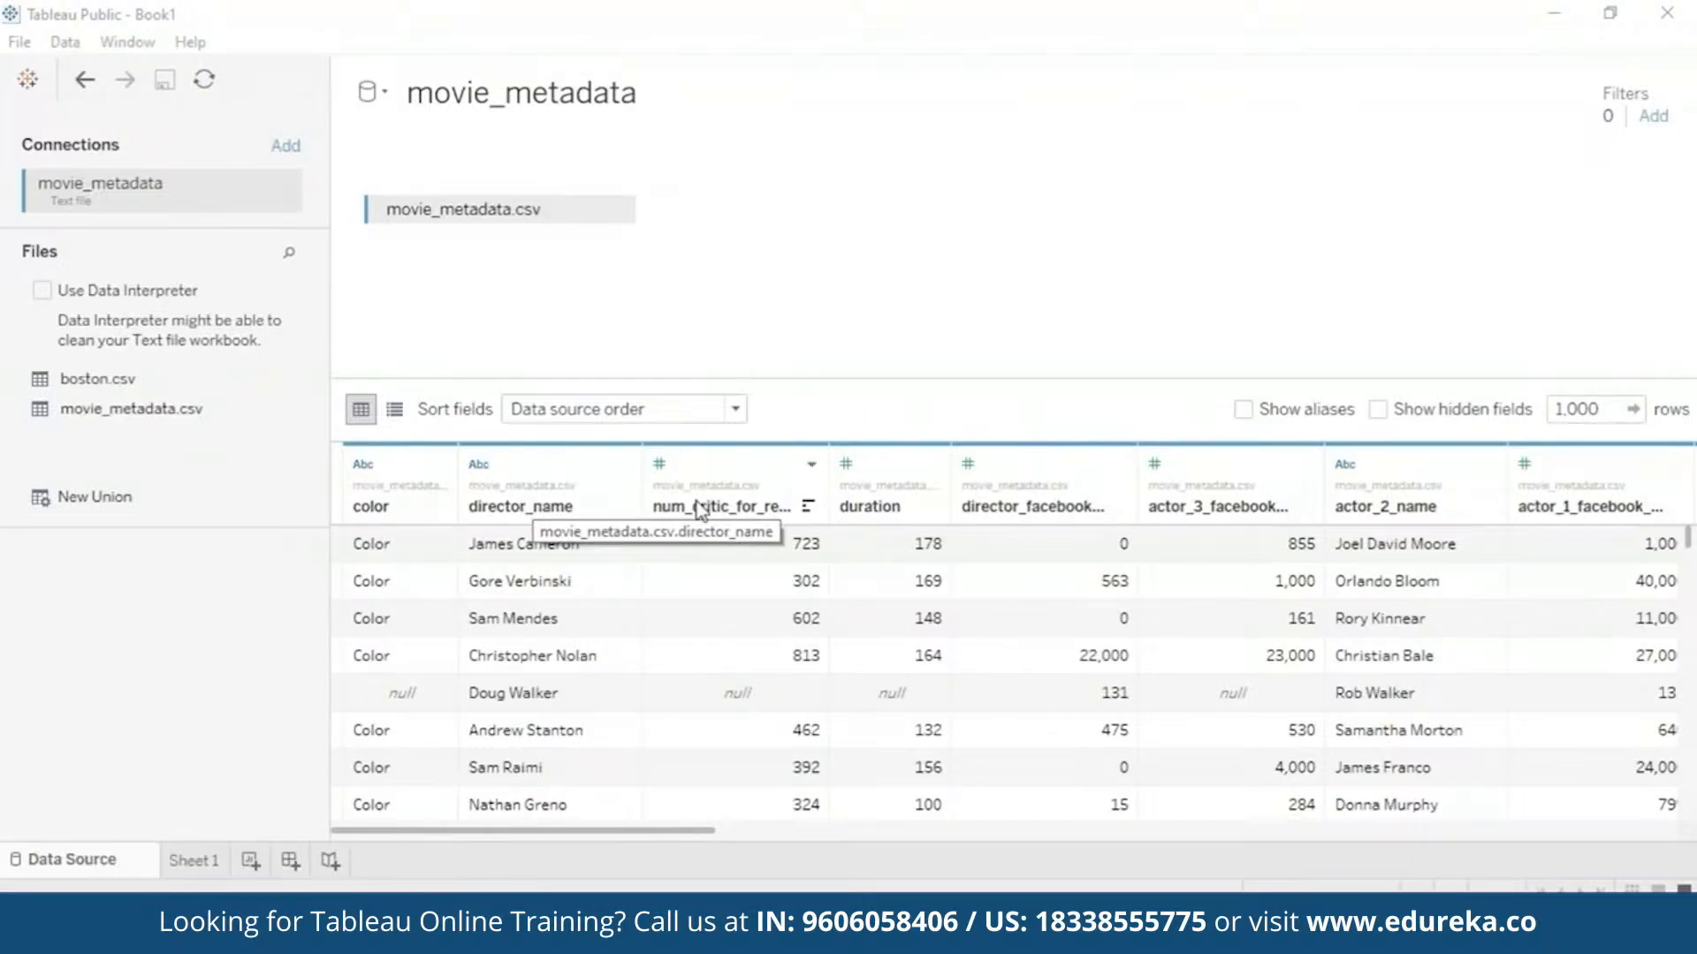
# - Split the genres column into genres - Split 1, 2 and 3
pyautogui.click(726, 517)
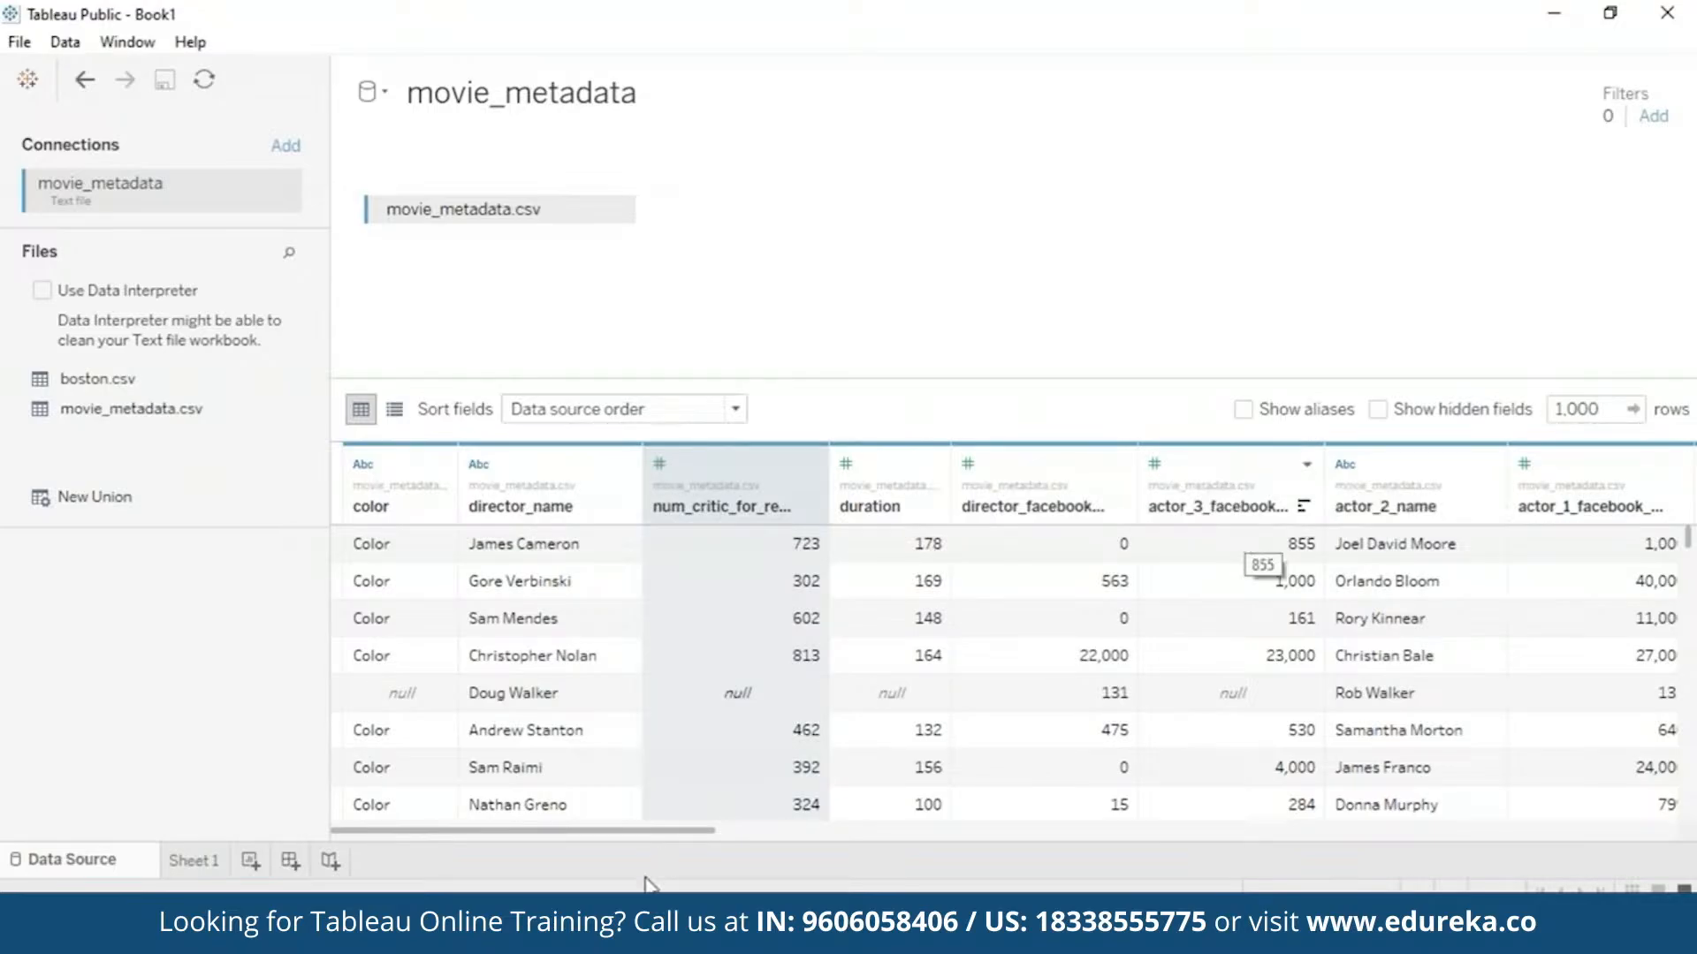
pyautogui.moveTo(701, 840); pyautogui.dragTo(990, 840)
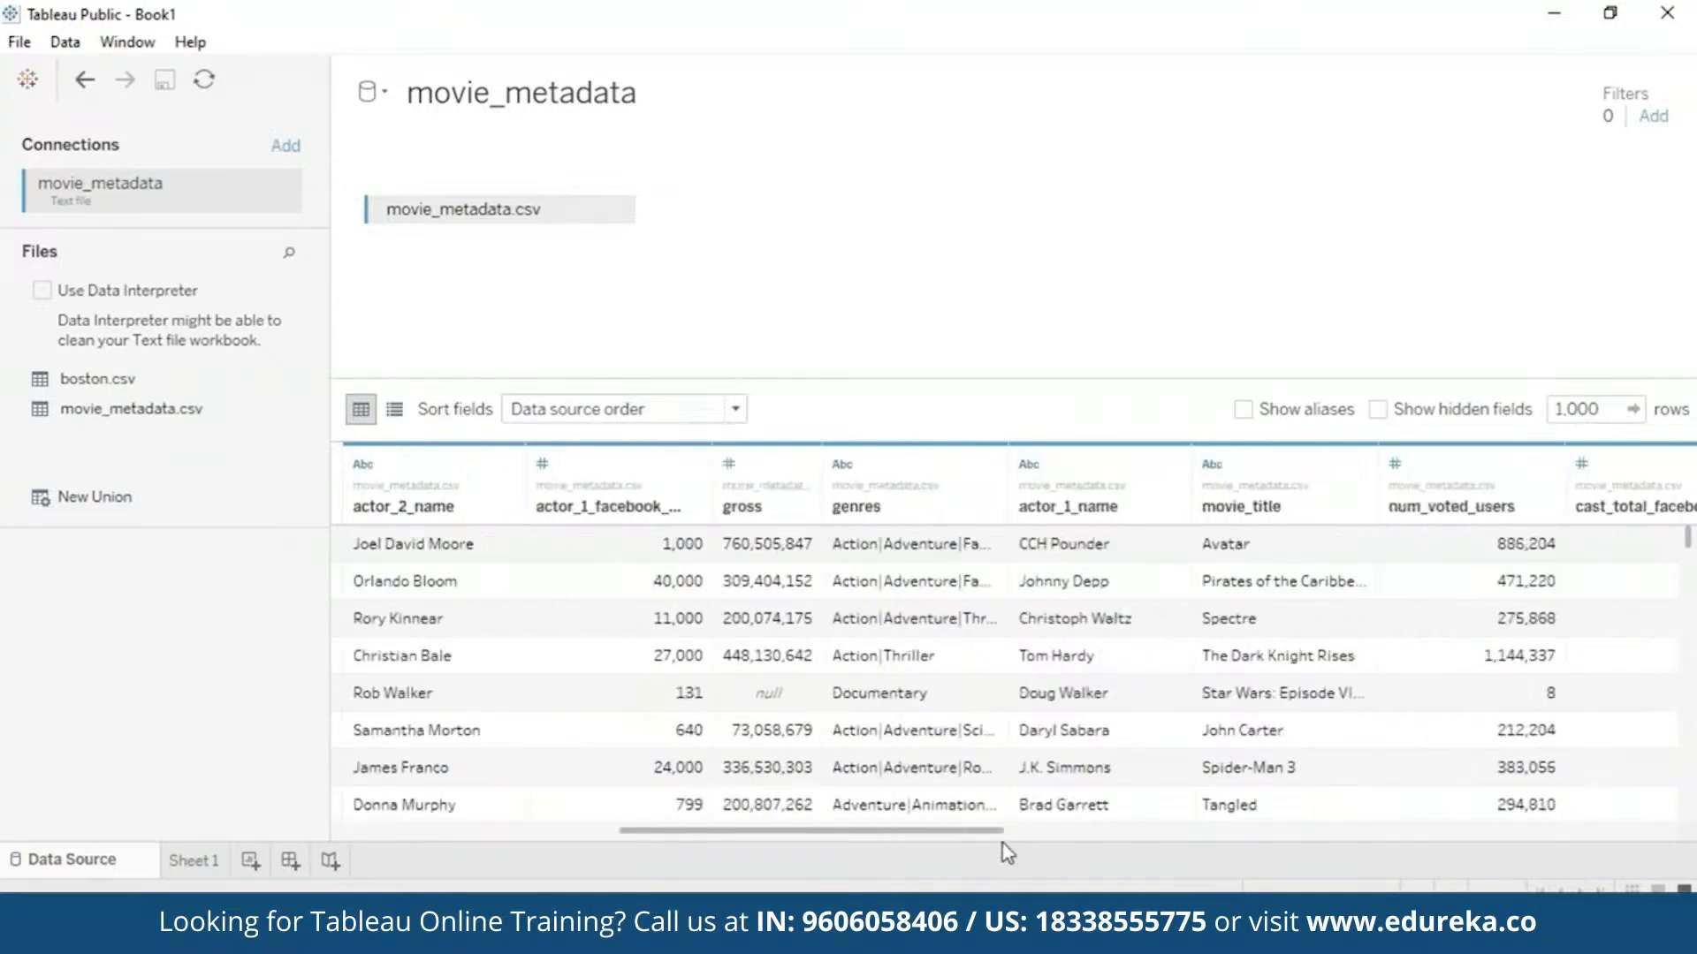
pyautogui.rightClick(882, 512)
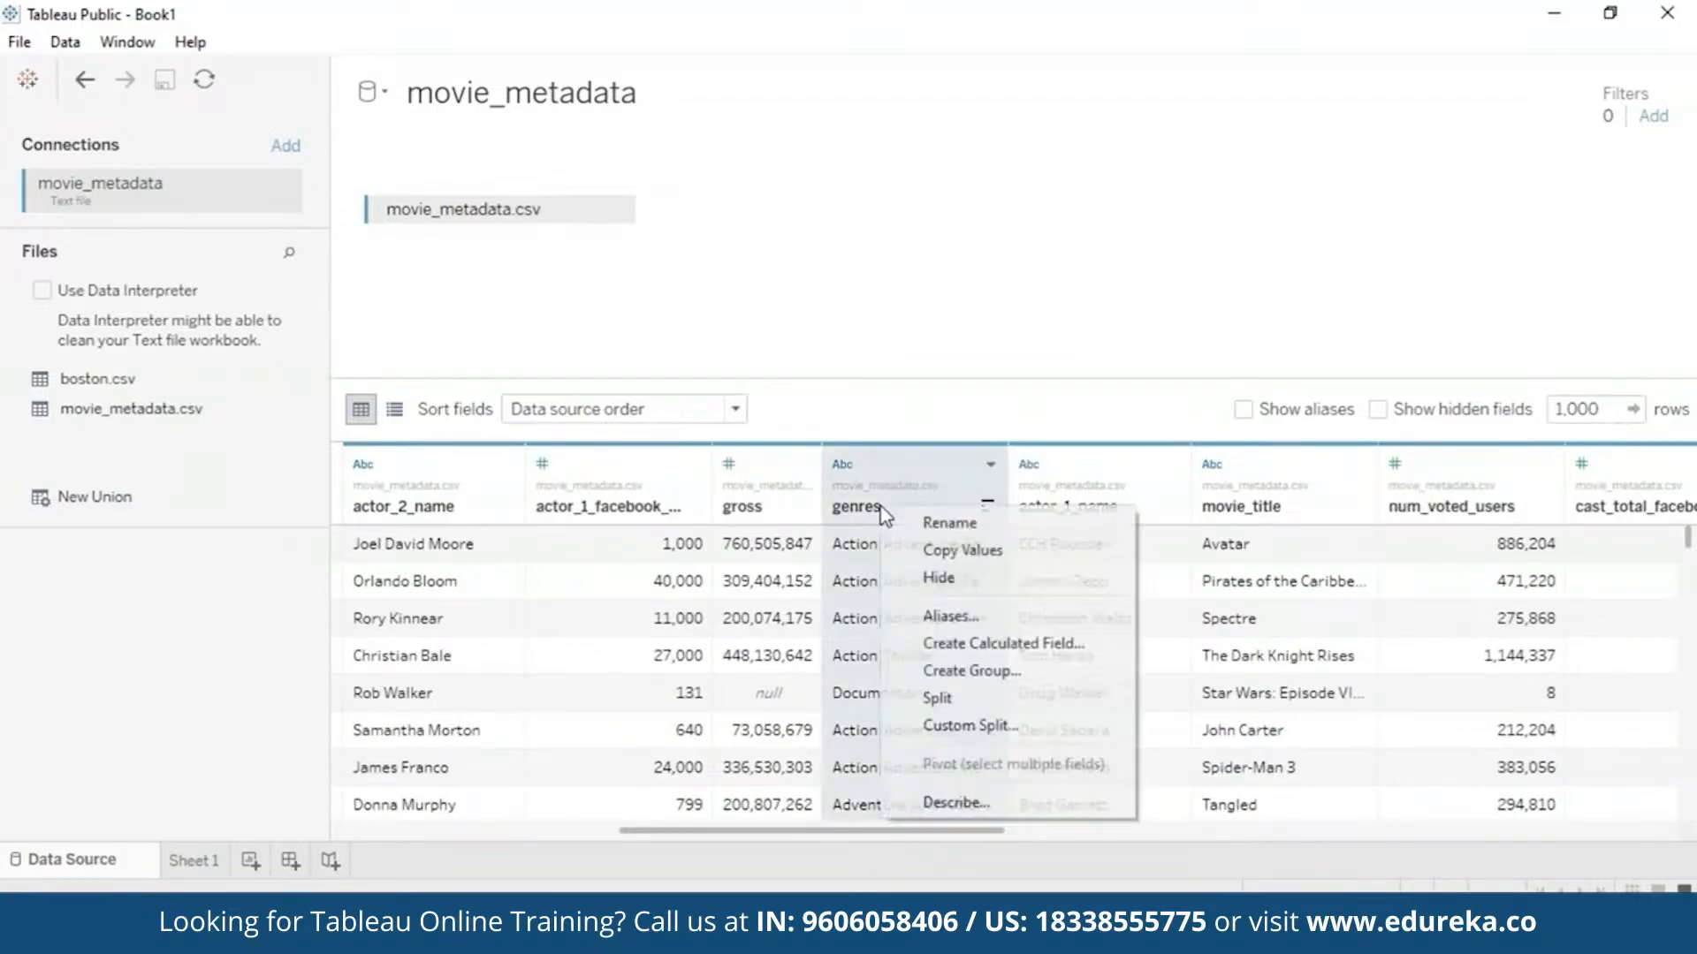
pyautogui.click(1006, 698)
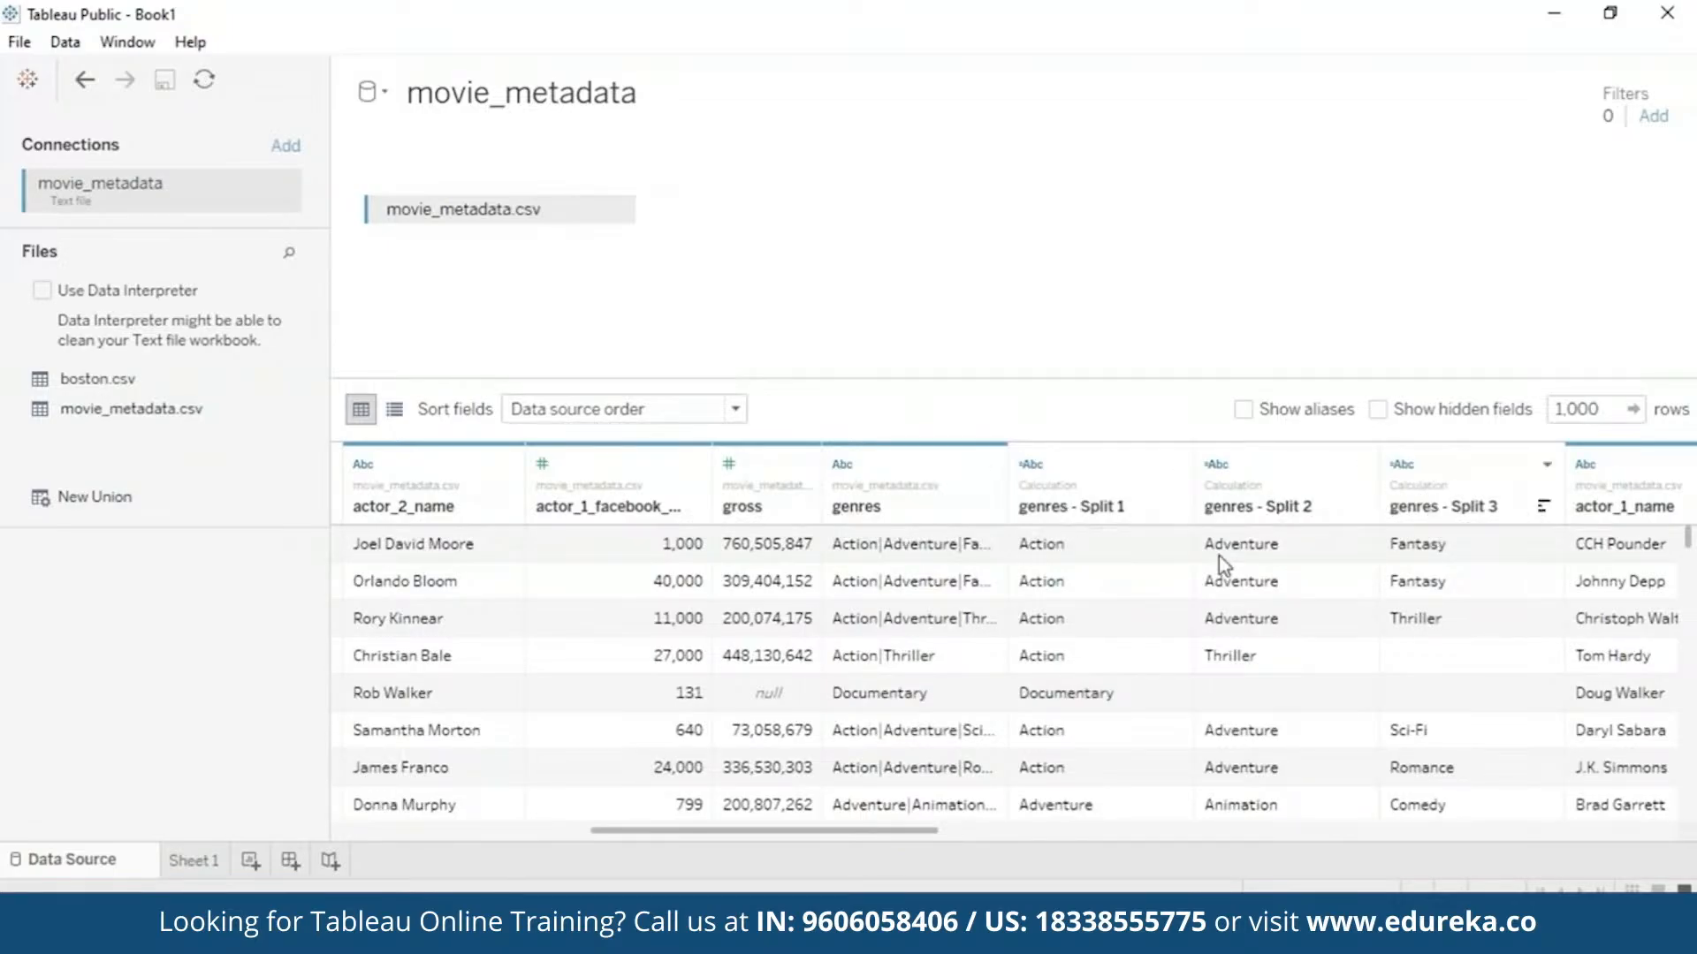
# - Hide the original genres column in the movie_metadata data source
pyautogui.rightClick(1093, 517)
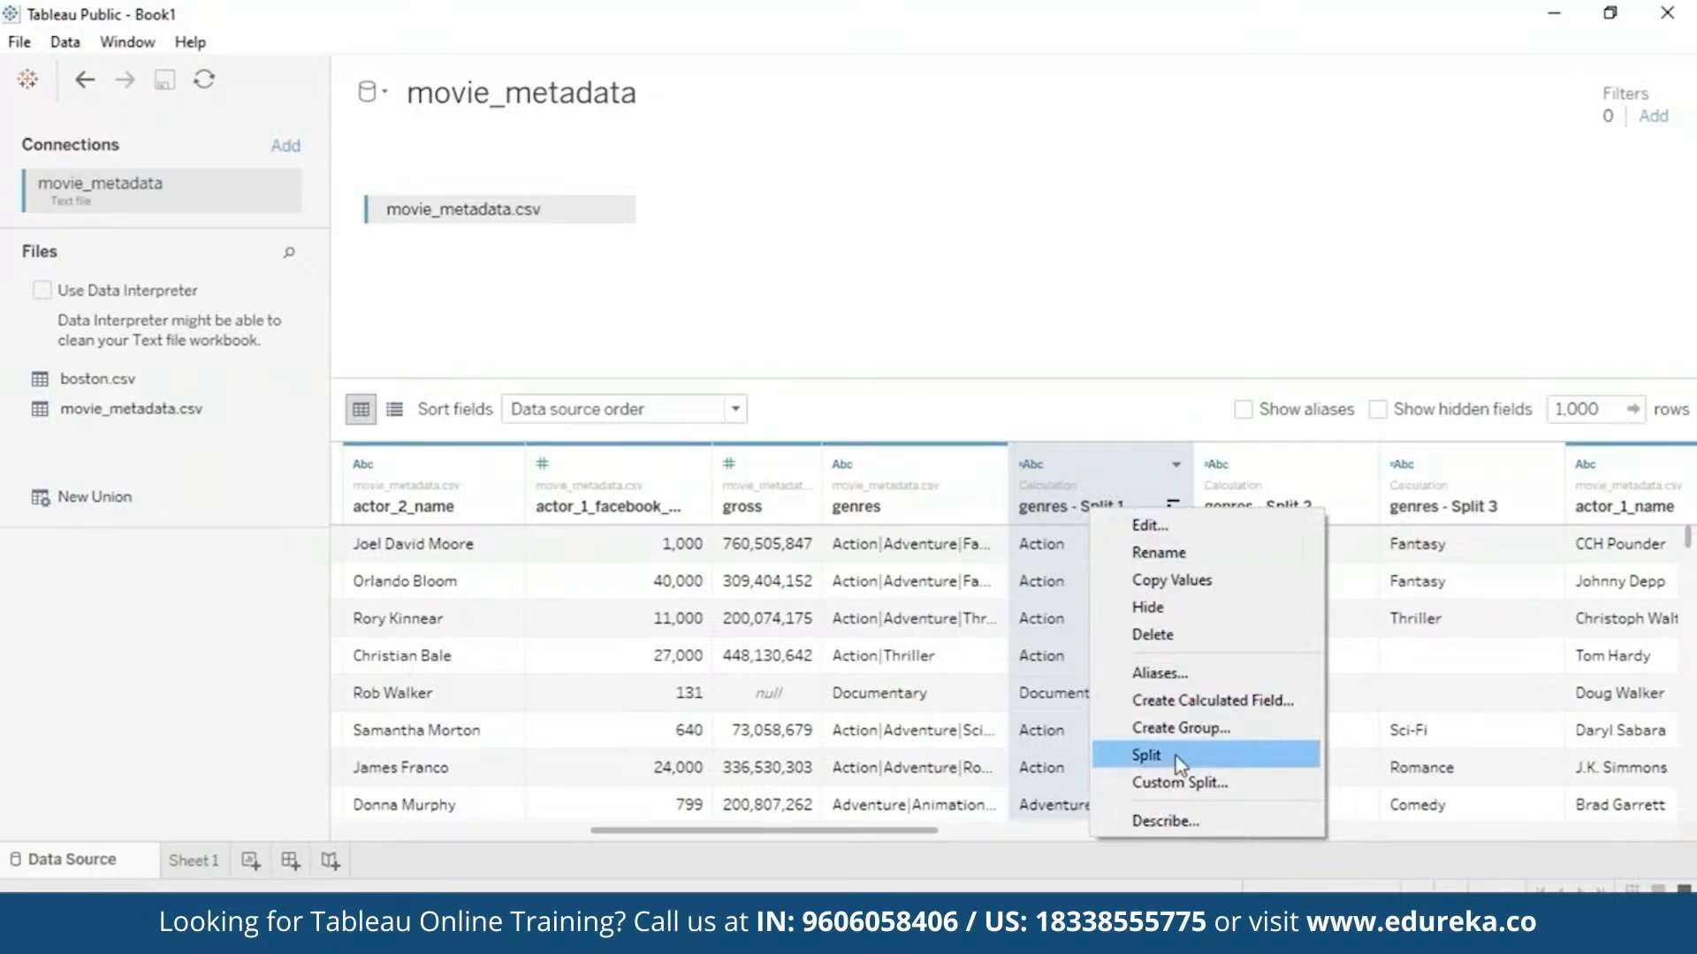
pyautogui.click(992, 464)
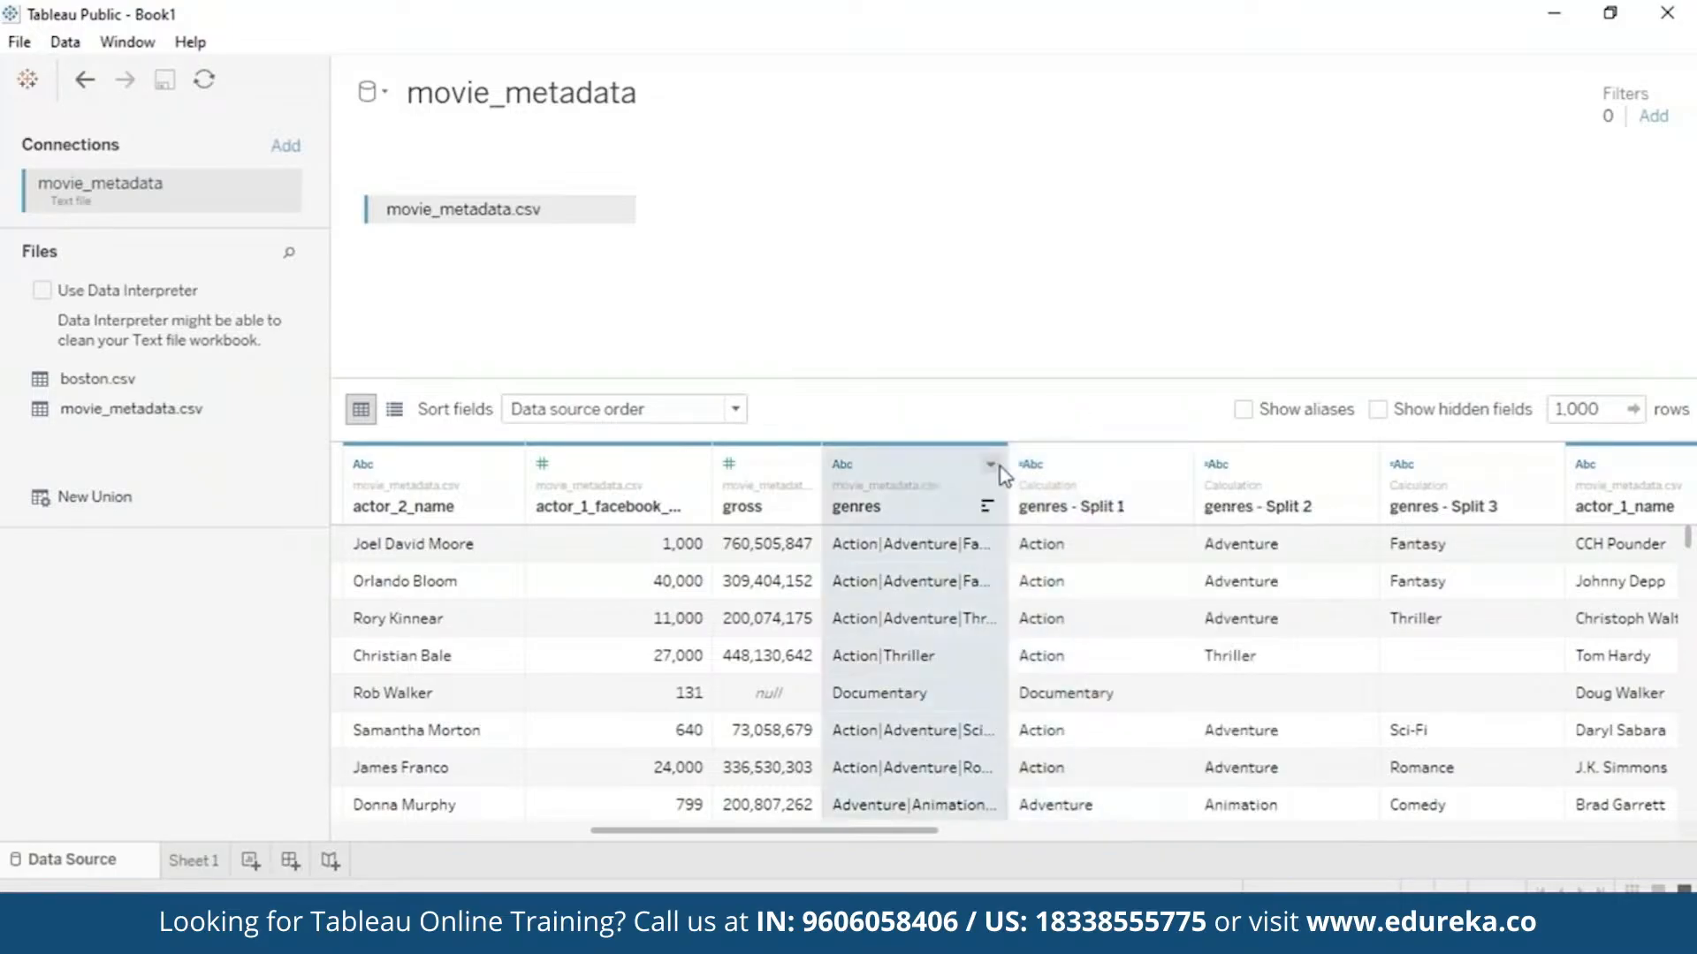
pyautogui.click(992, 464)
pyautogui.click(997, 558)
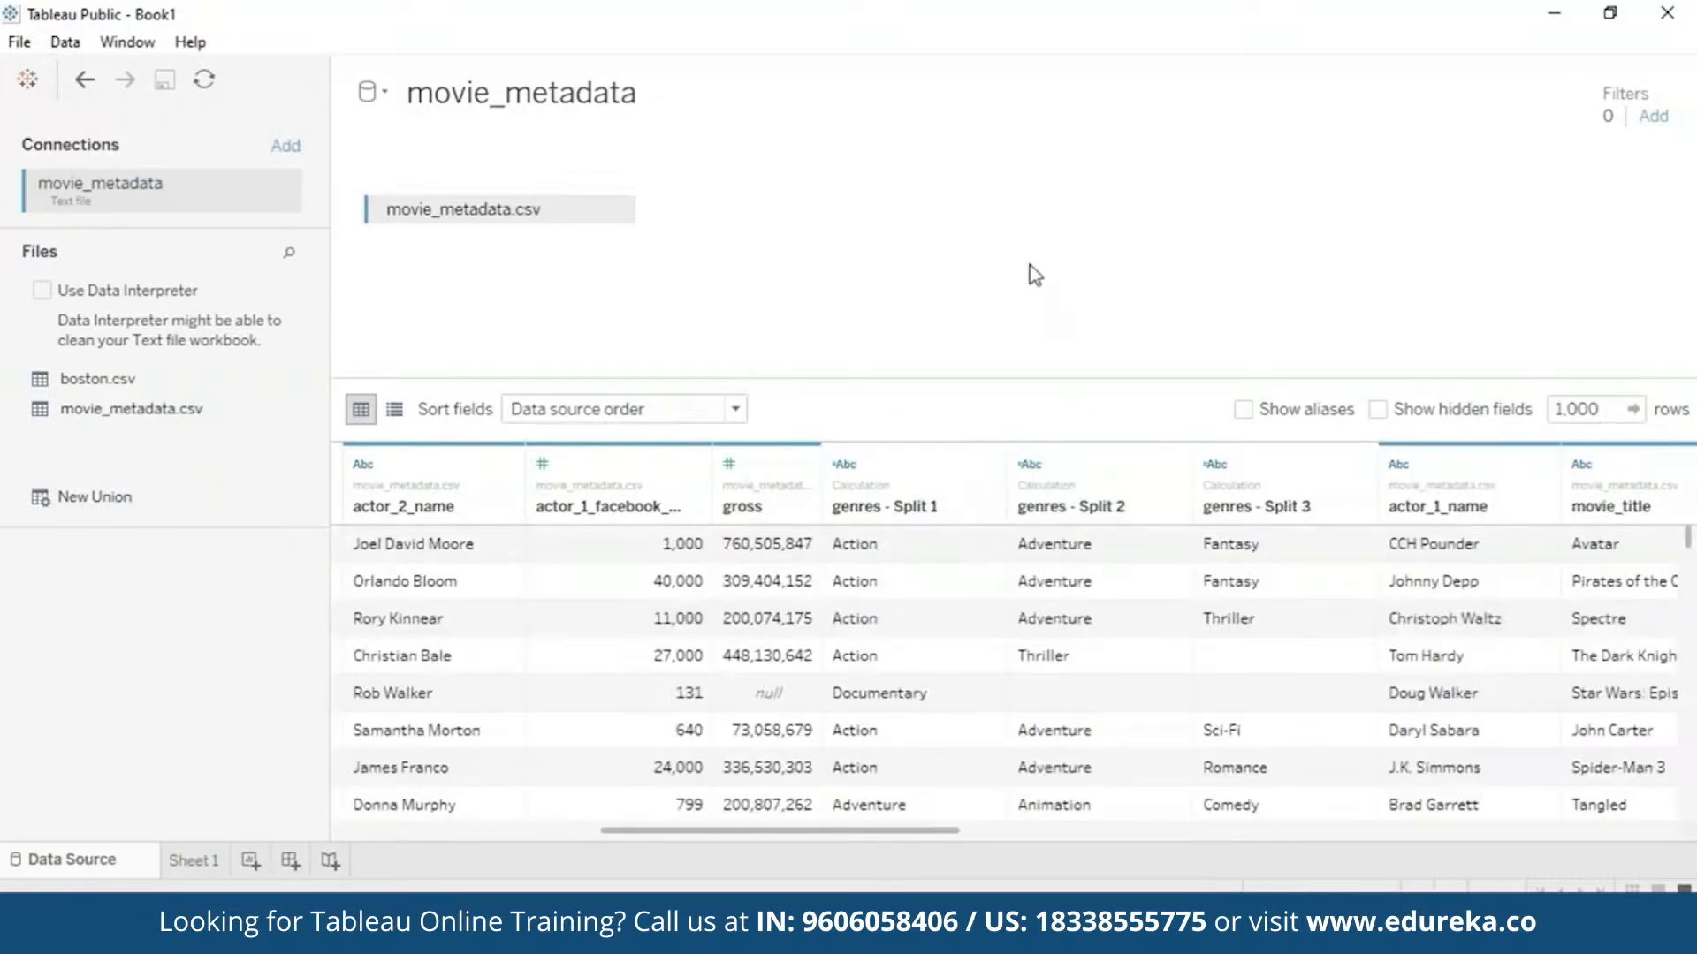
pyautogui.moveTo(814, 829); pyautogui.dragTo(375, 643)
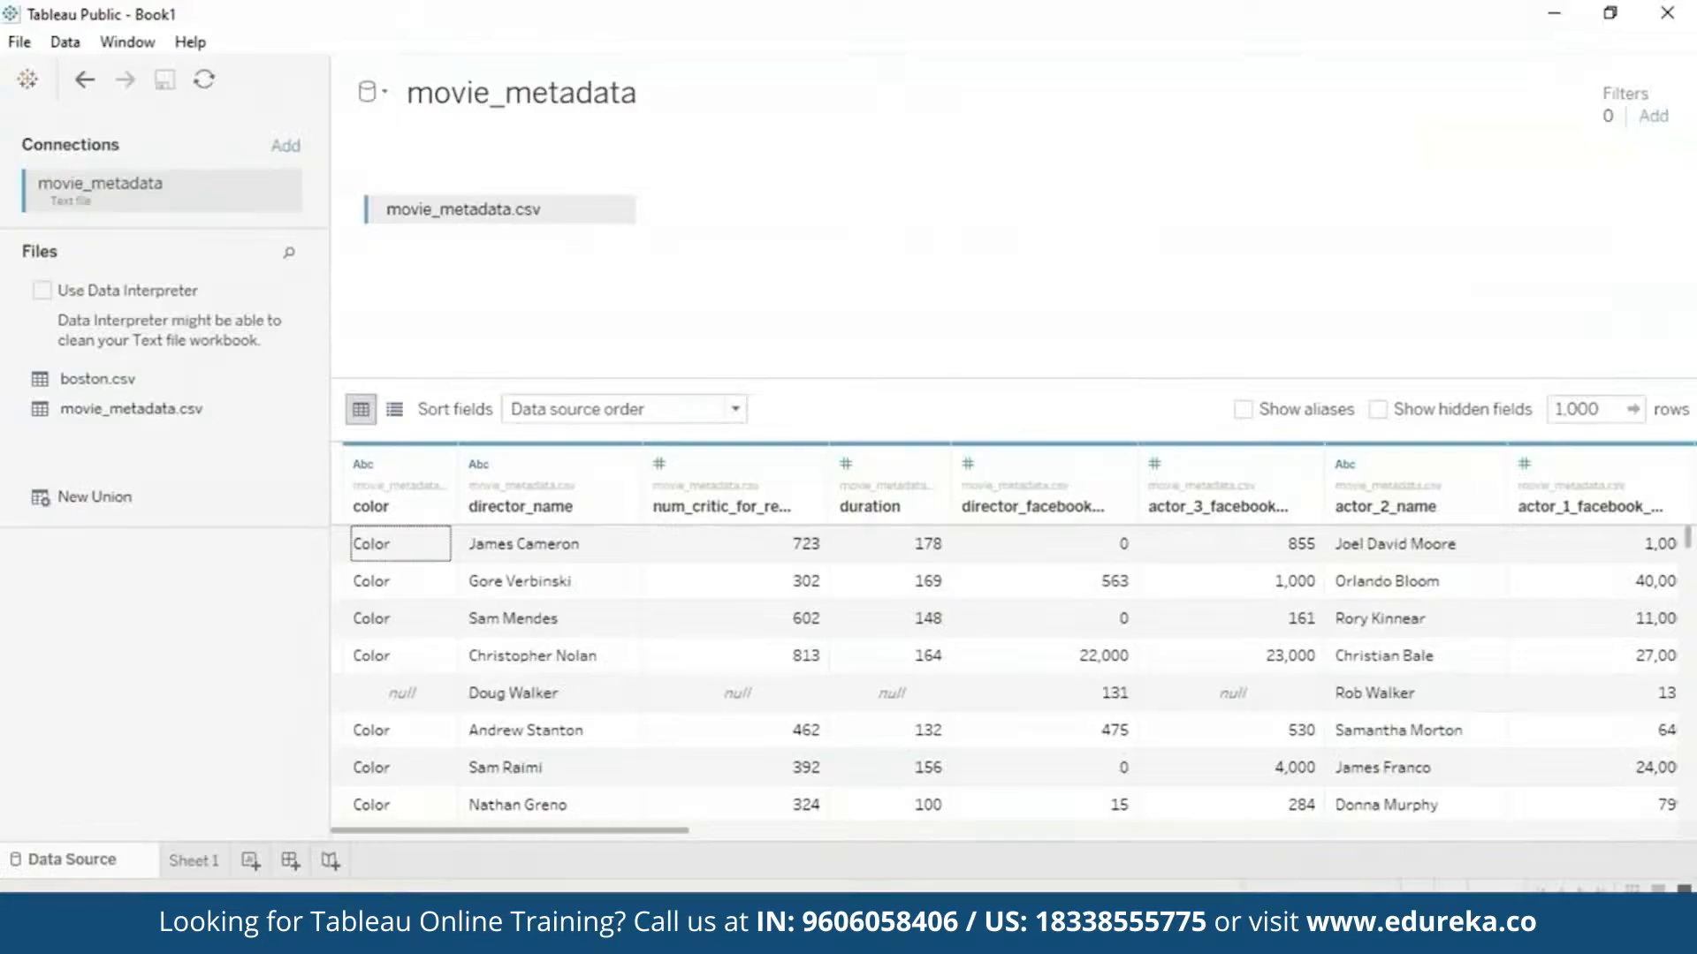
# - Rename the Sheet 1 worksheet to 'Budget vs Revenue'
pyautogui.click(193, 861)
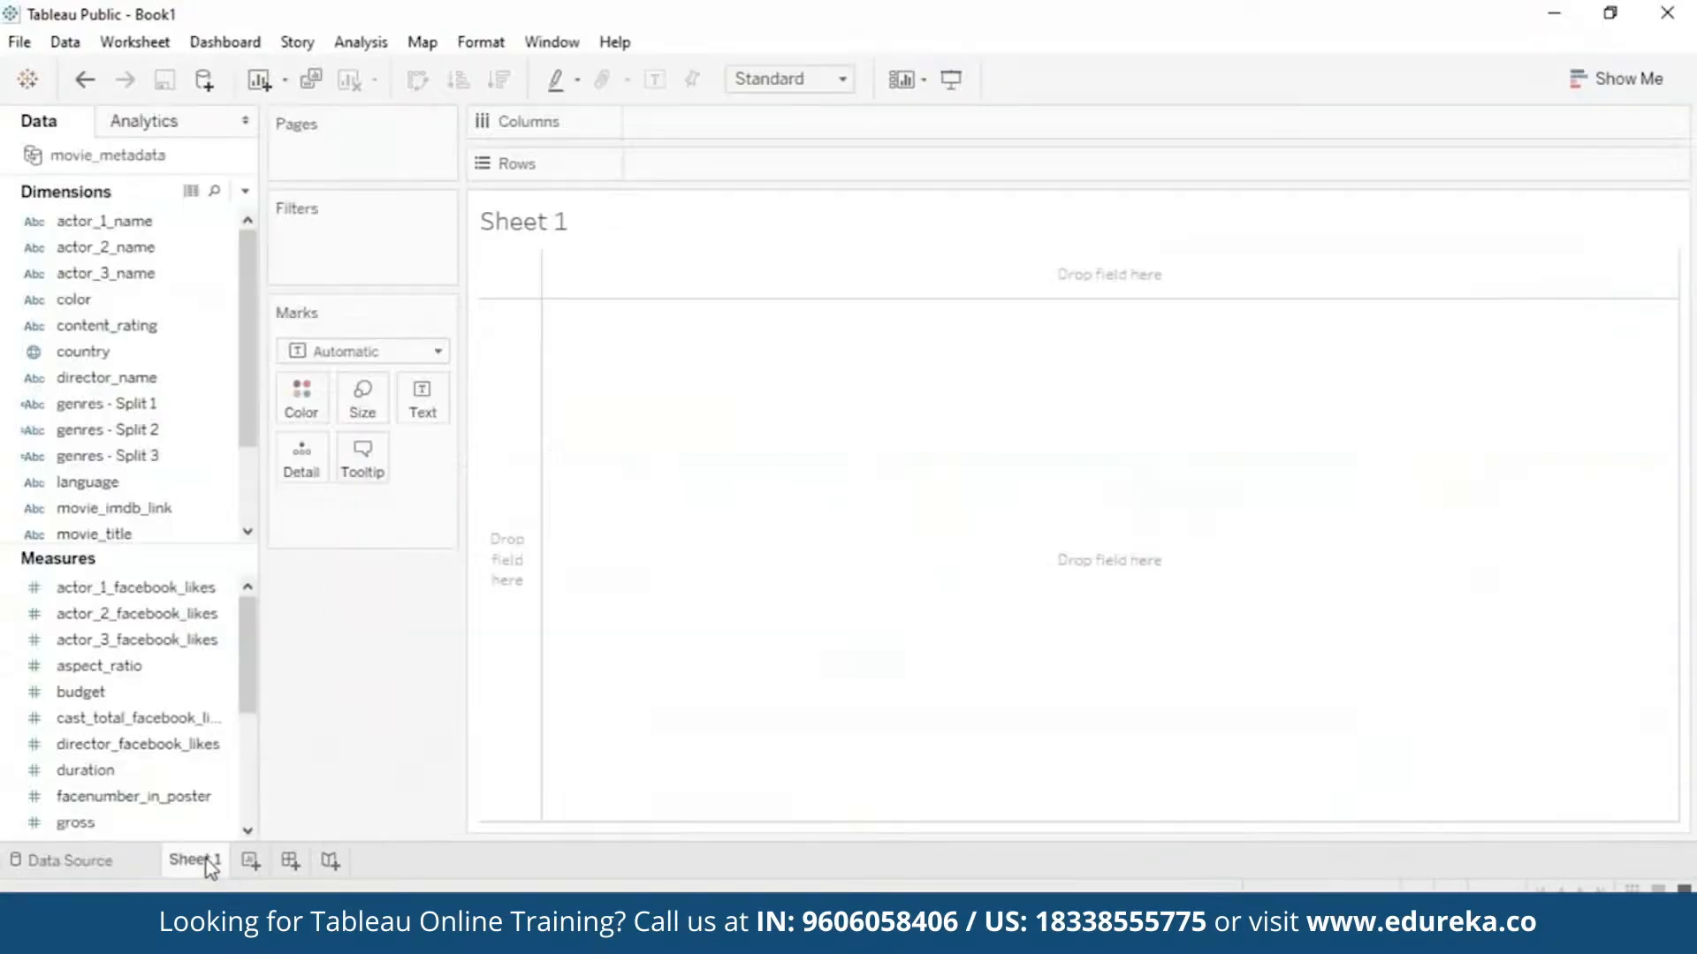
pyautogui.rightClick(193, 861)
pyautogui.click(403, 579)
pyautogui.write('Budget ')
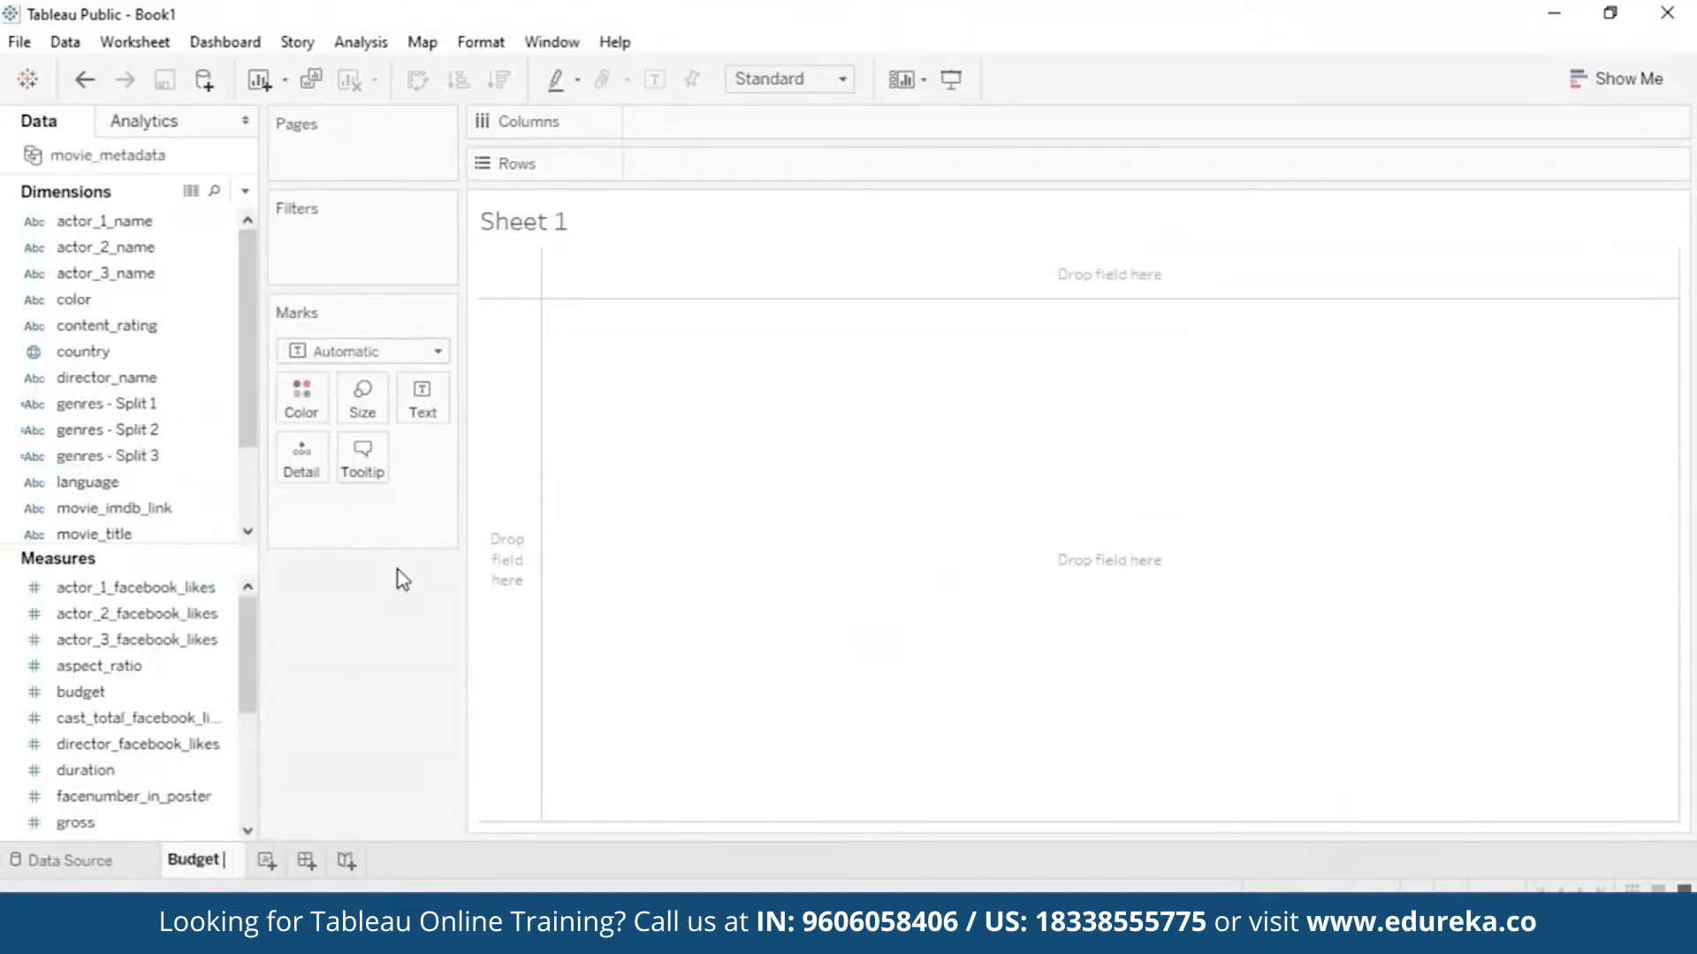
pyautogui.write('vs Revenue')
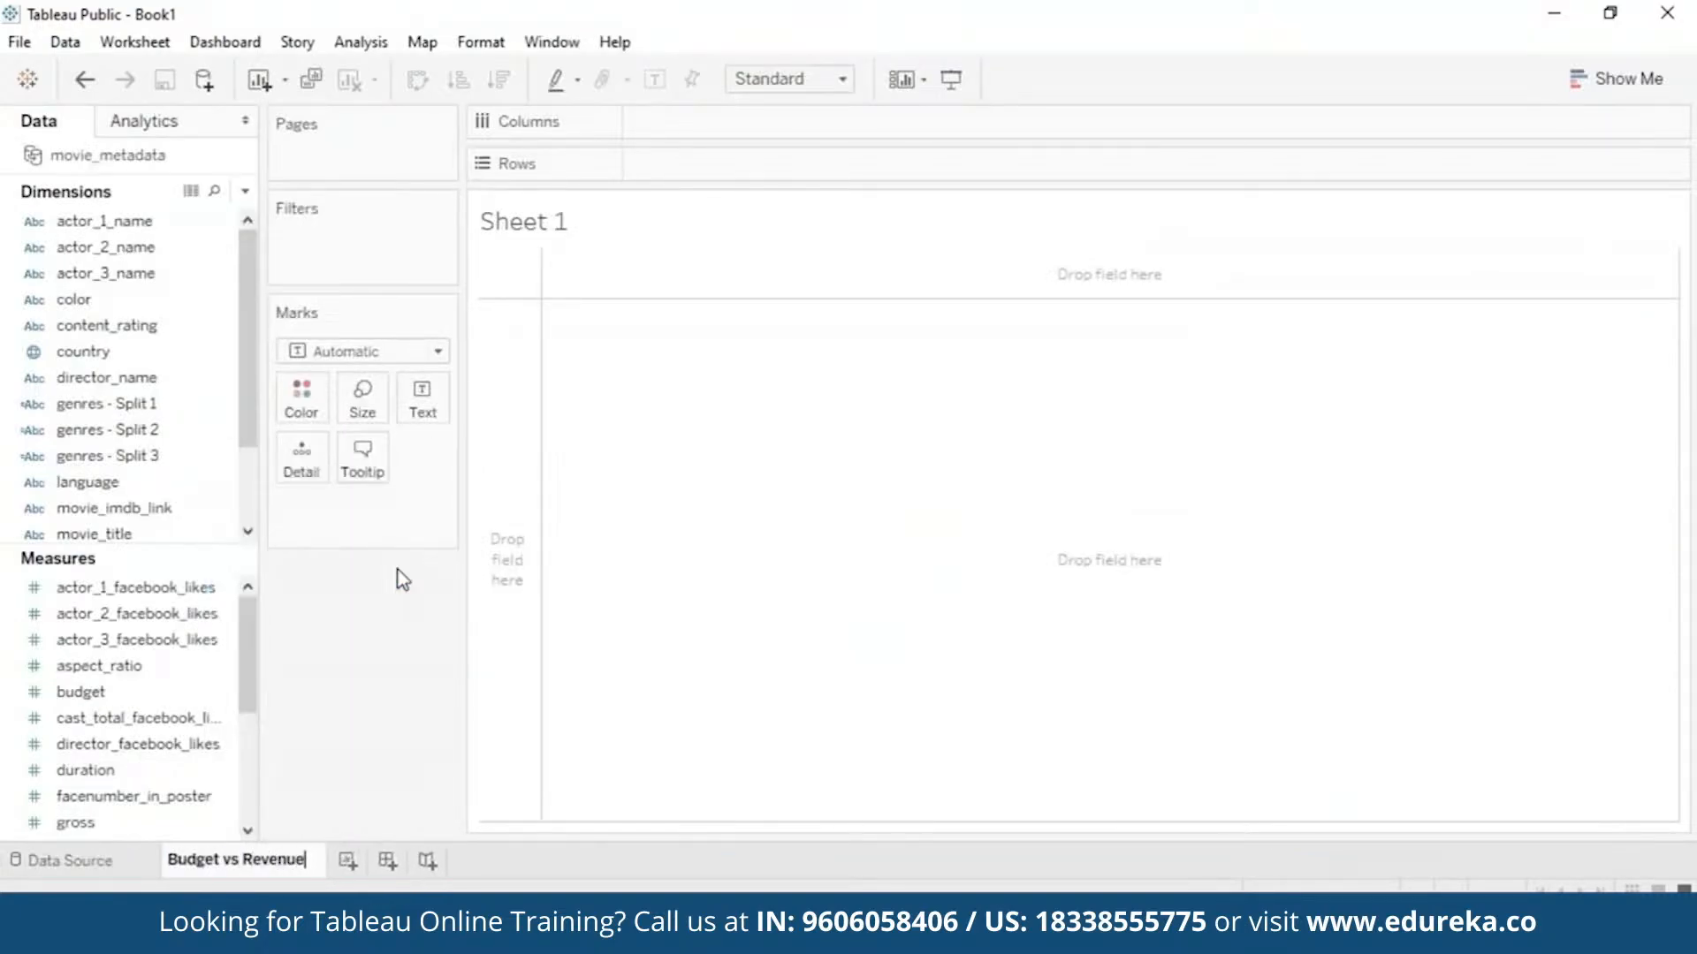
pyautogui.press('Return')
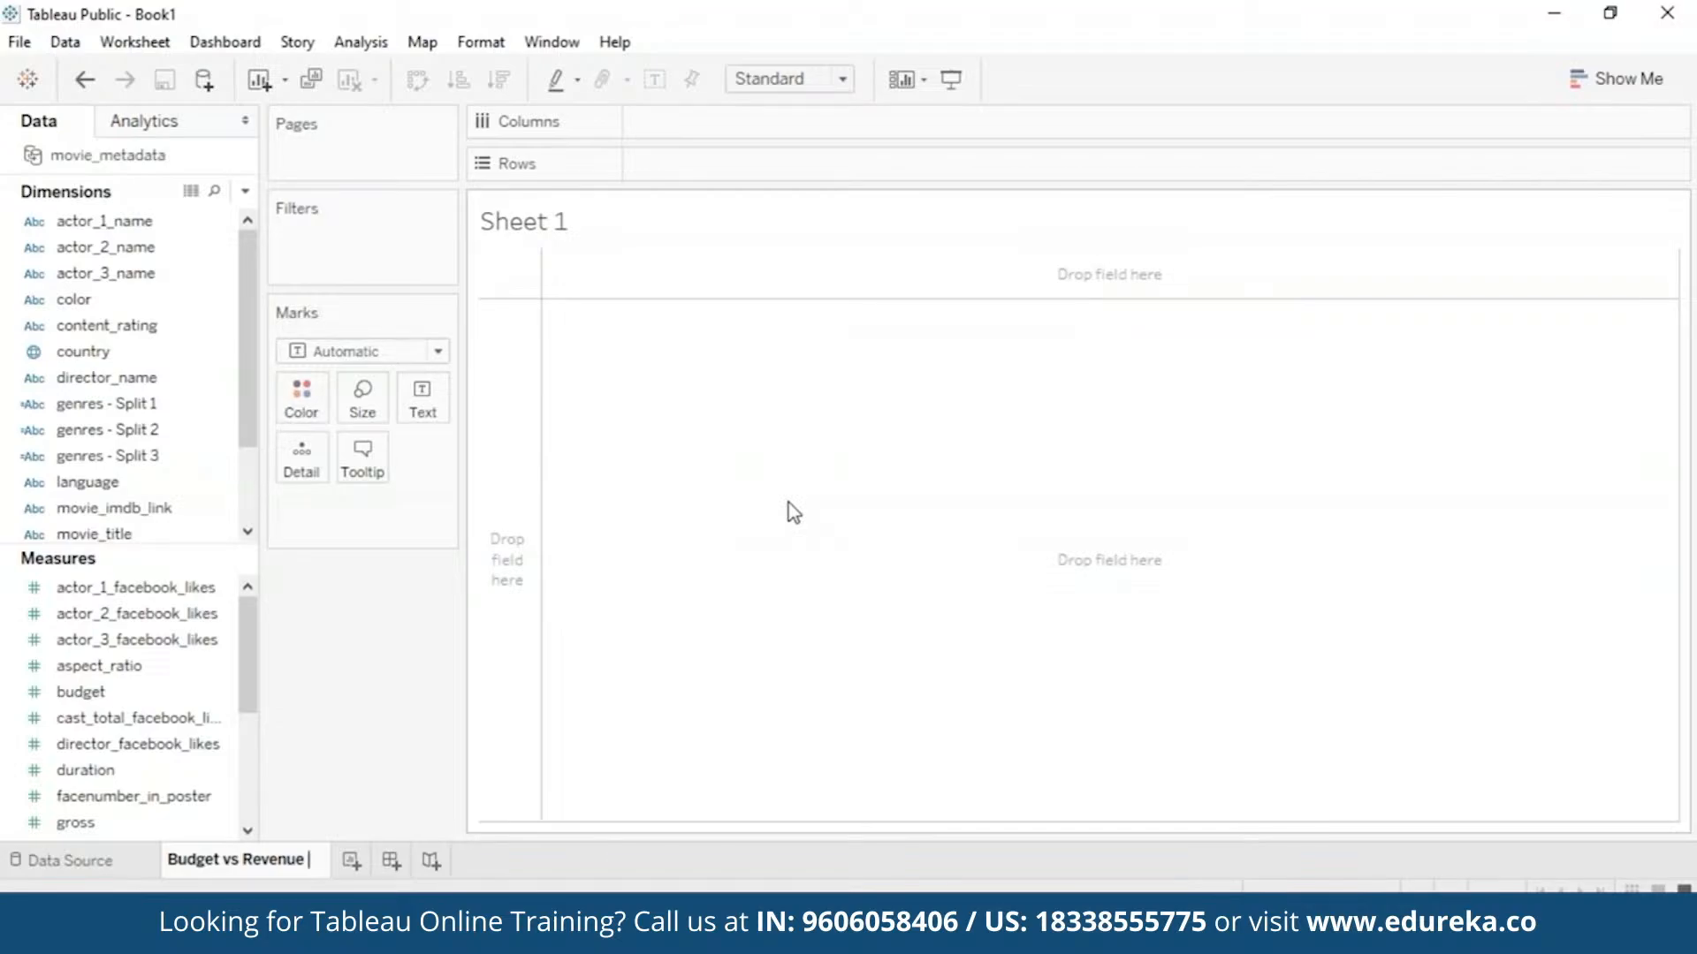
pyautogui.press('Return')
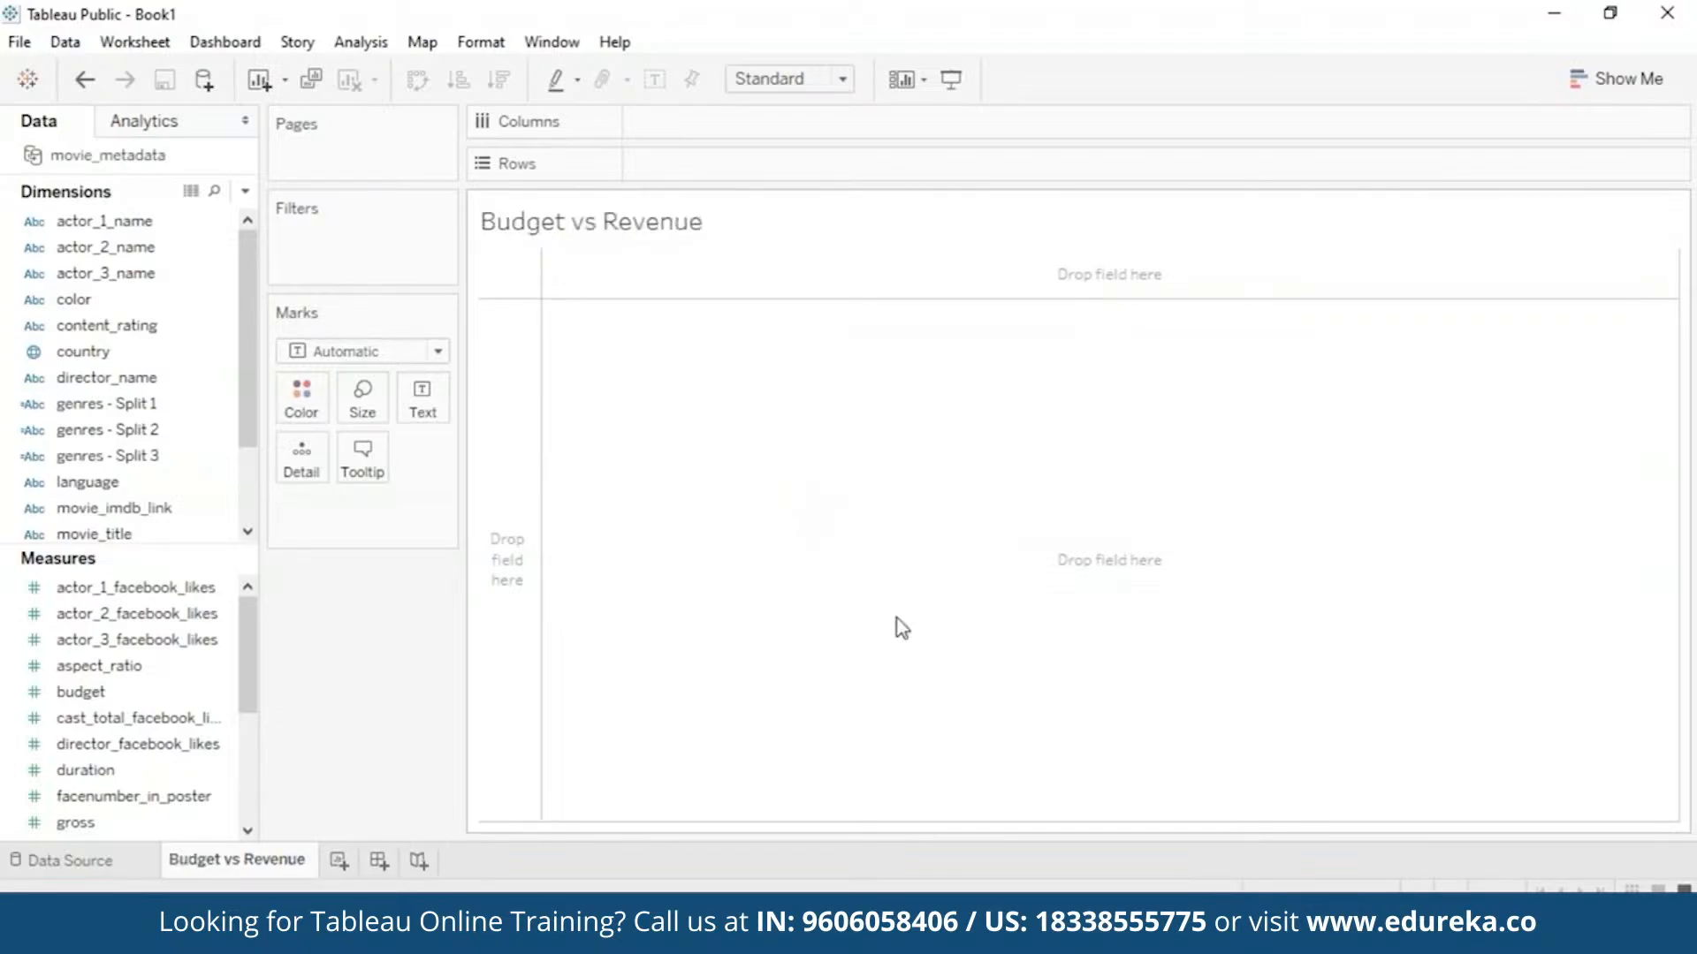
pyautogui.click(1626, 87)
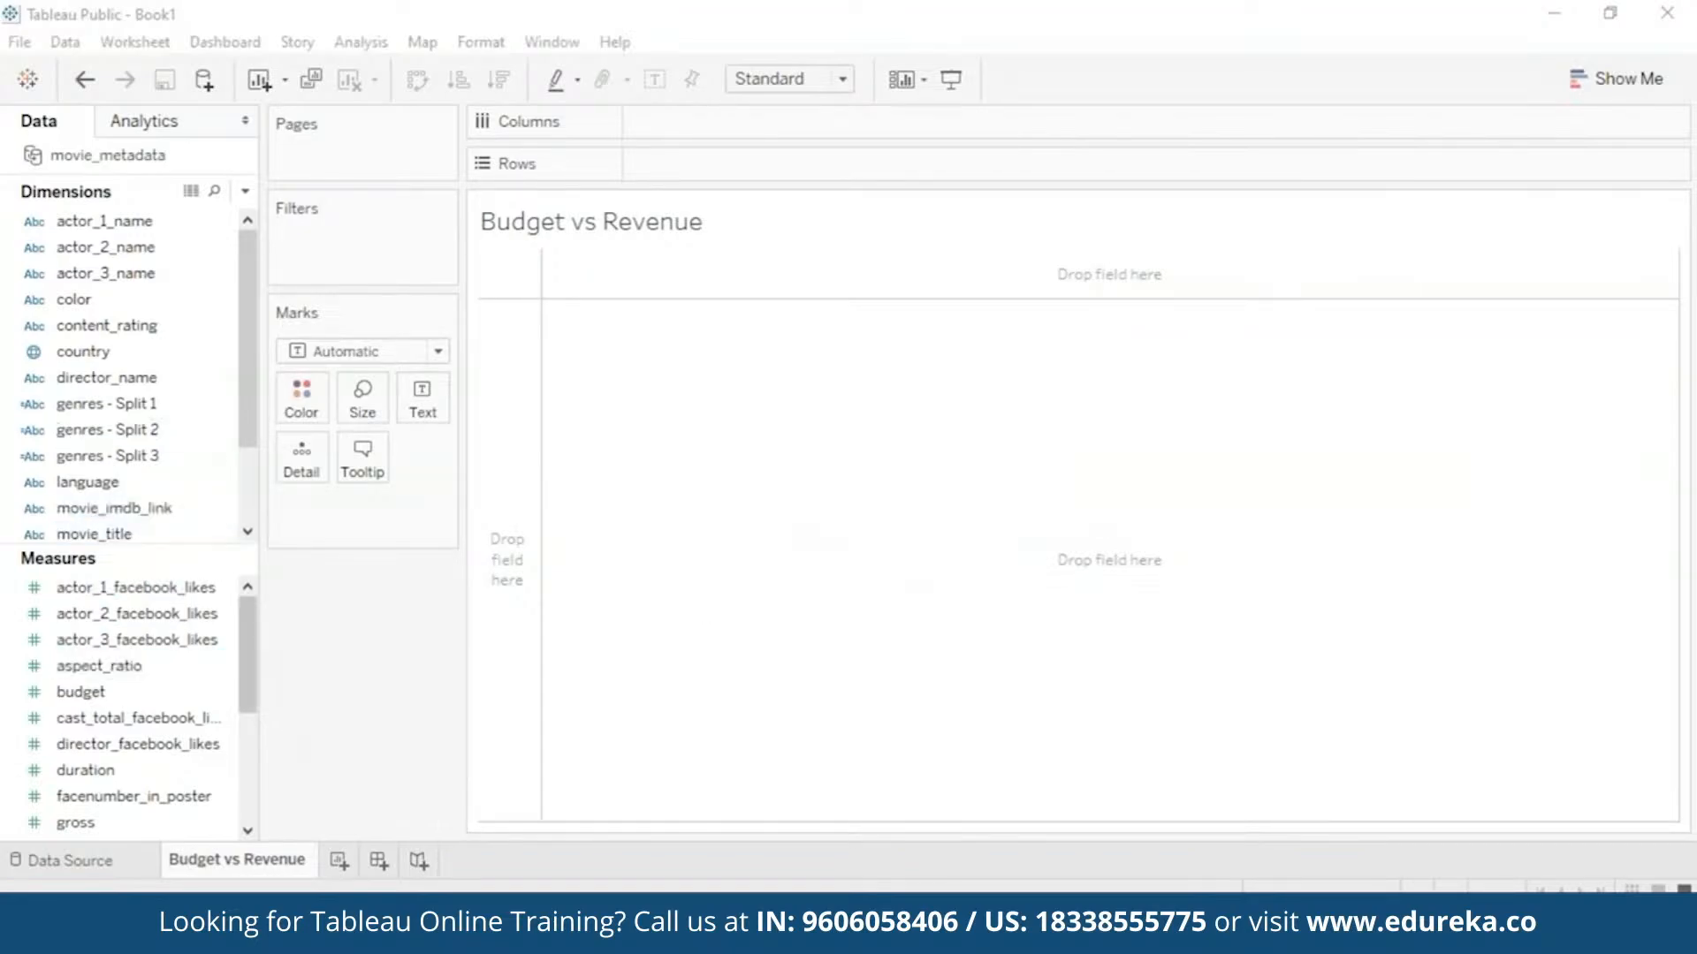
# - Plot budget against gross with Aggregate Measures off, one point per movie
pyautogui.moveTo(75, 822)
pyautogui.mouseDown()
pyautogui.moveTo(485, 458)
pyautogui.moveTo(605, 375)
pyautogui.moveTo(624, 115)
pyautogui.mouseUp()
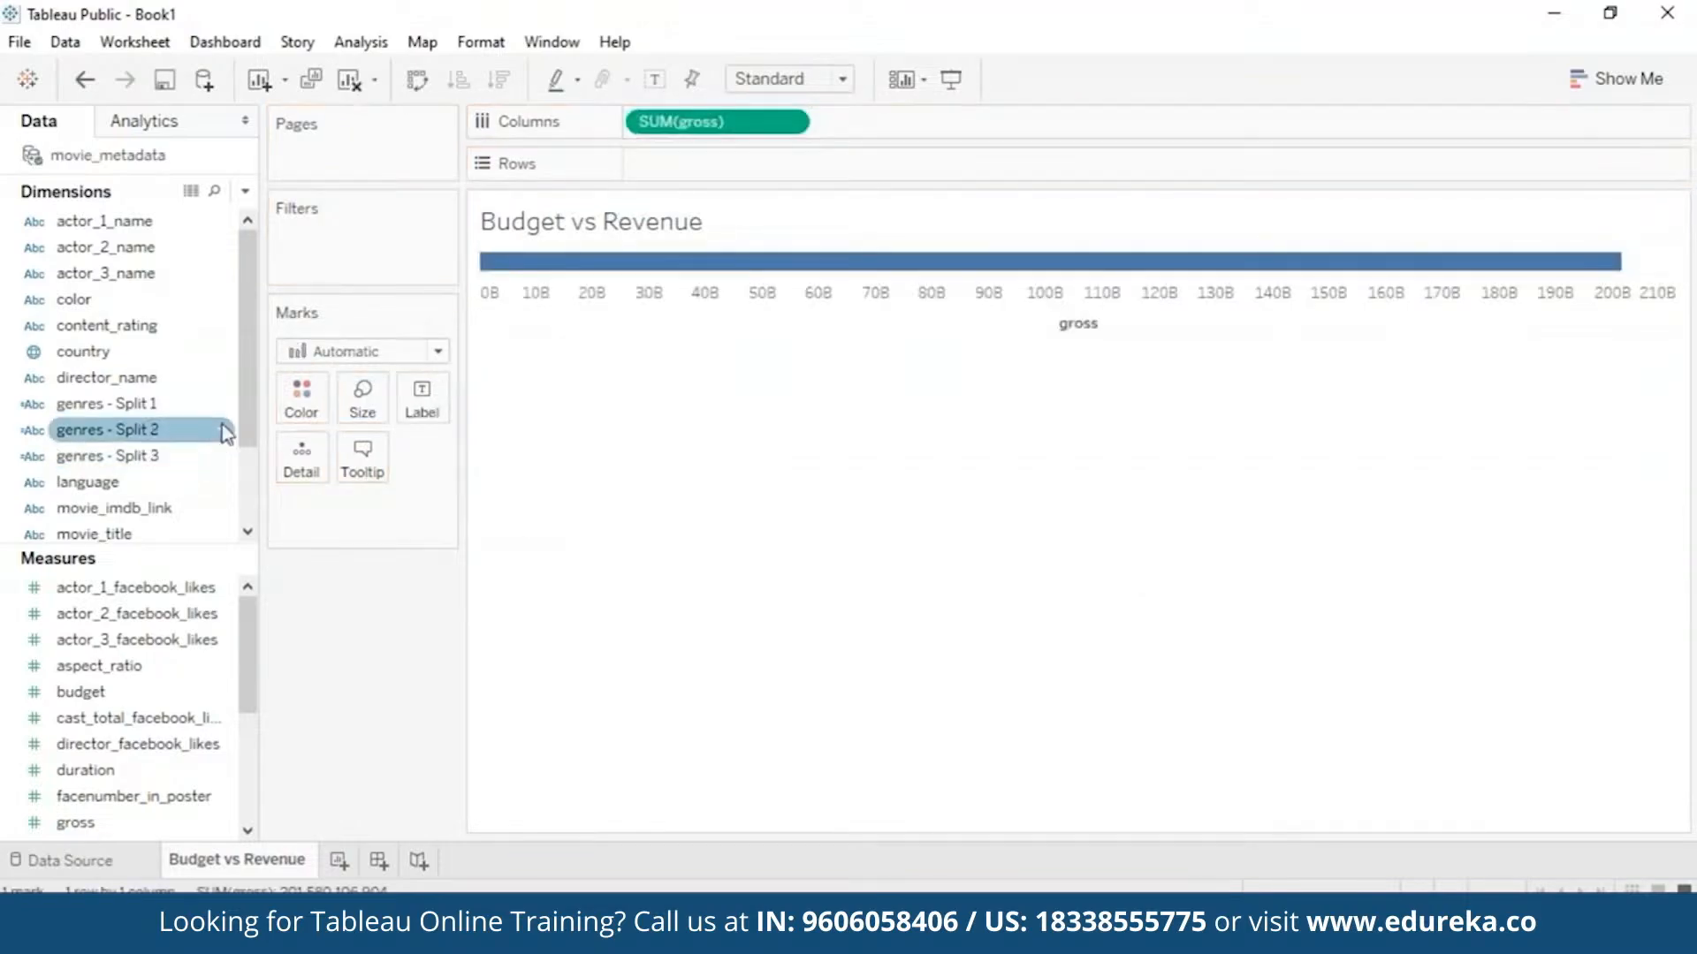
pyautogui.moveTo(244, 652)
pyautogui.mouseDown()
pyautogui.moveTo(250, 707)
pyautogui.moveTo(246, 634)
pyautogui.mouseUp()
pyautogui.moveTo(35, 693); pyautogui.dragTo(654, 166)
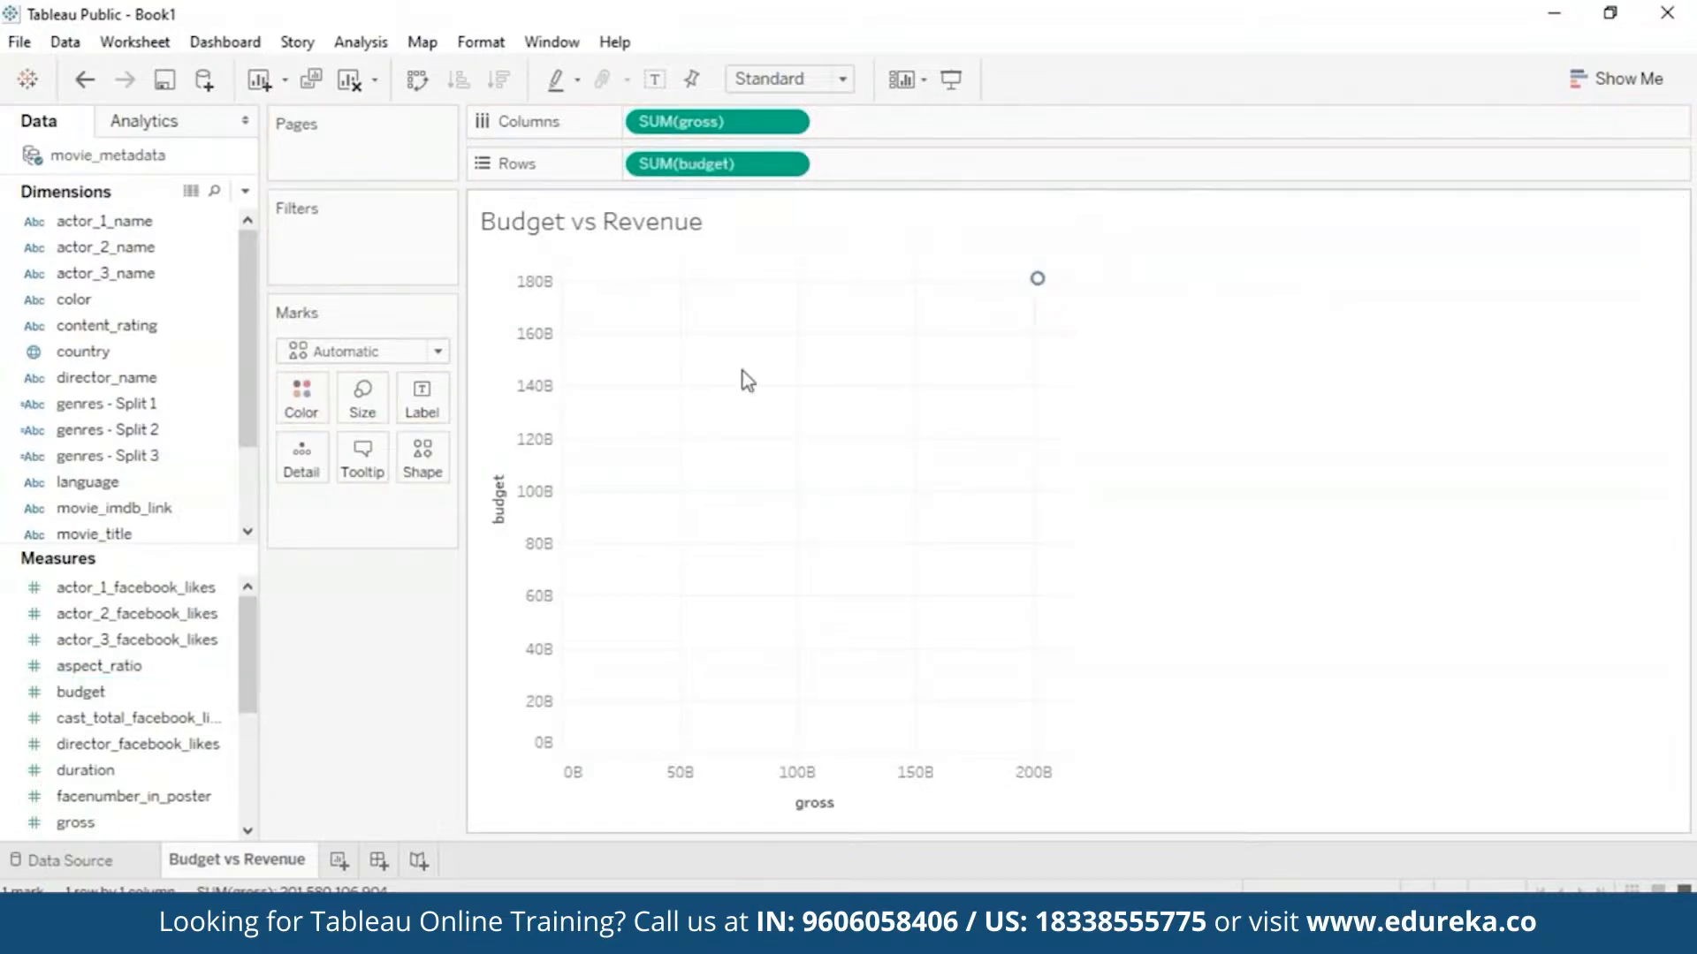
pyautogui.click(372, 44)
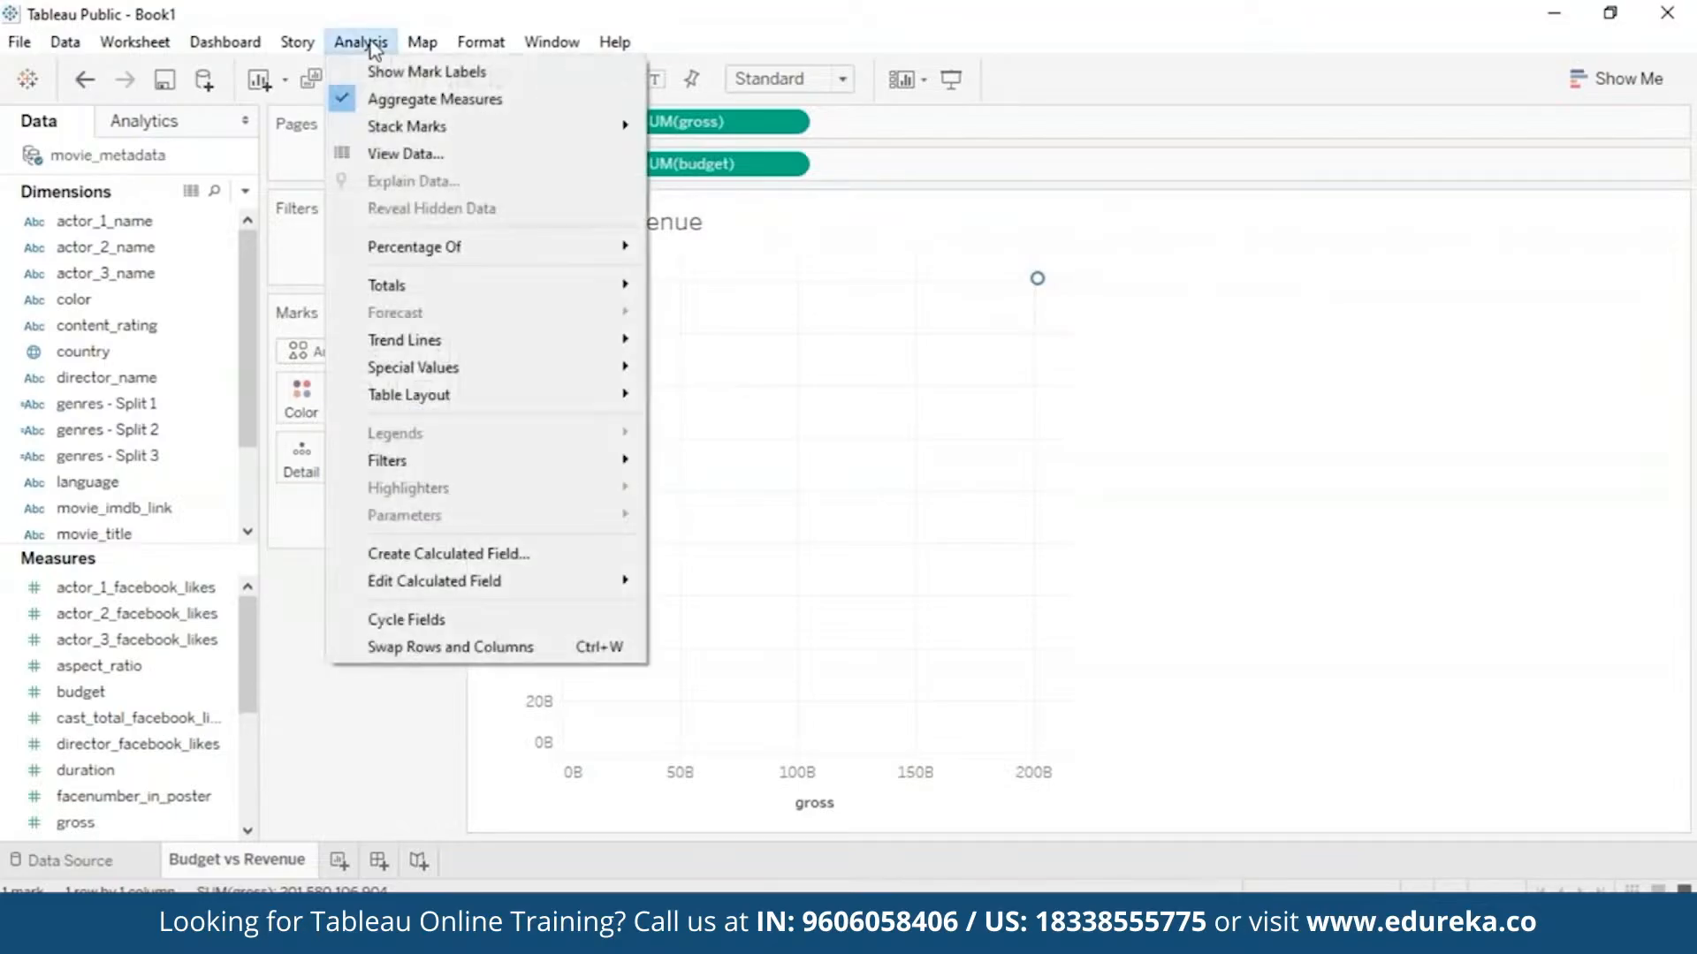
pyautogui.click(342, 103)
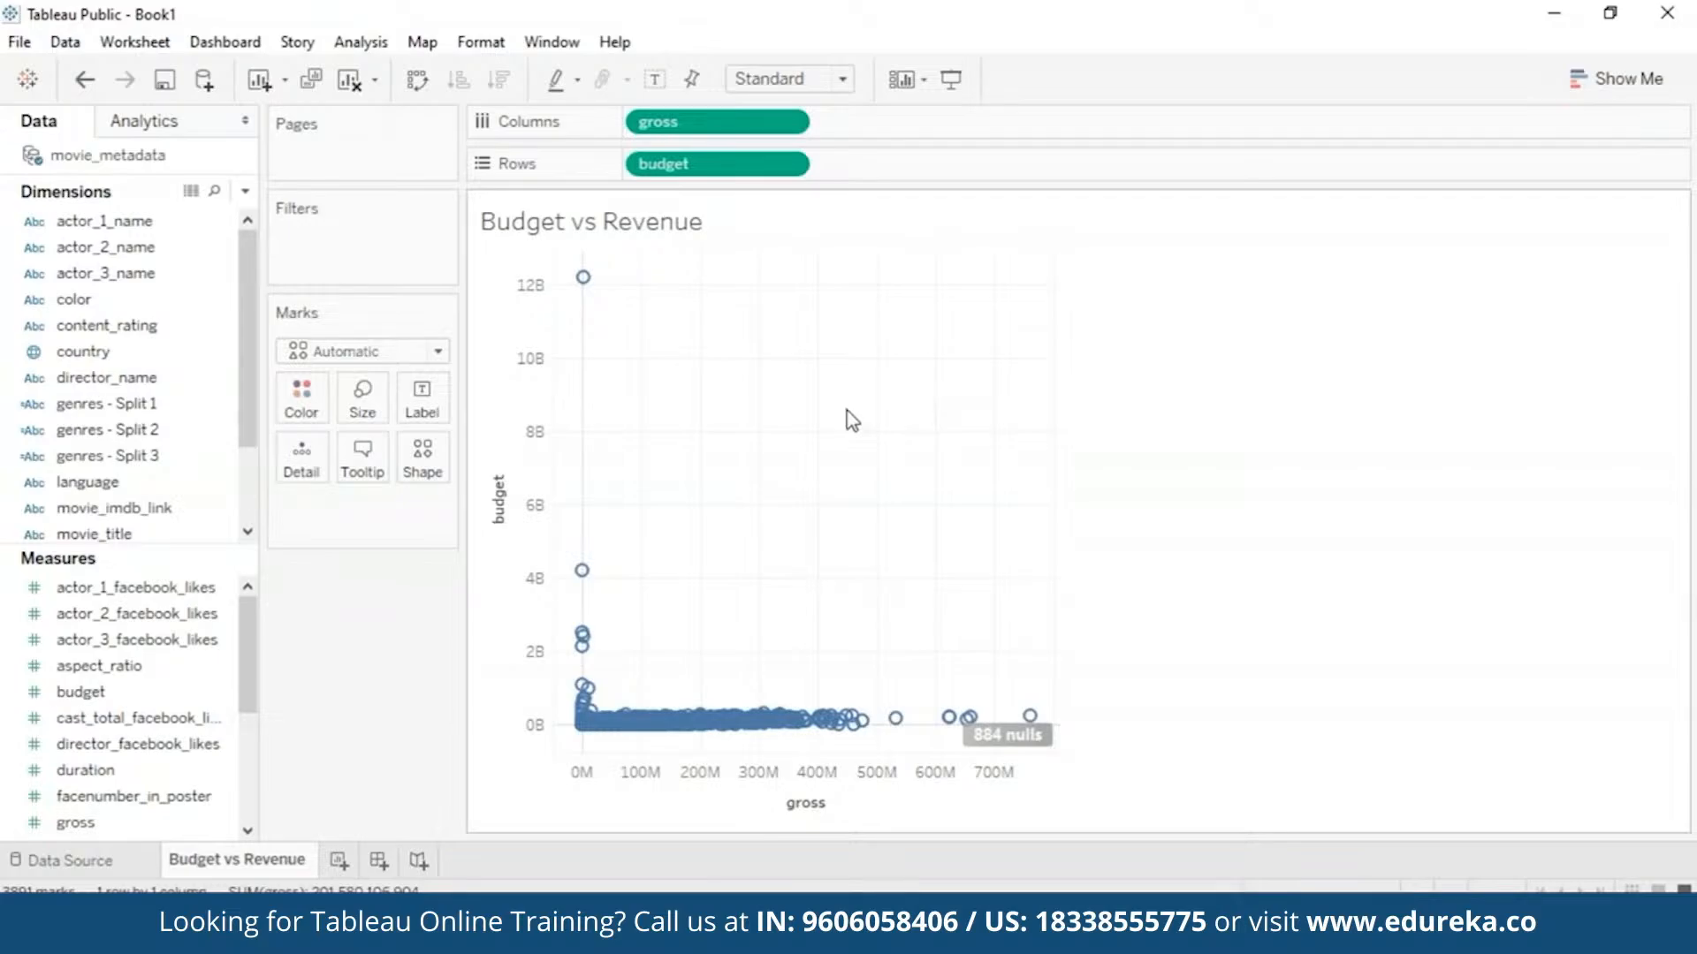
pyautogui.moveTo(678, 735)
pyautogui.moveTo(795, 732)
pyautogui.moveTo(584, 292)
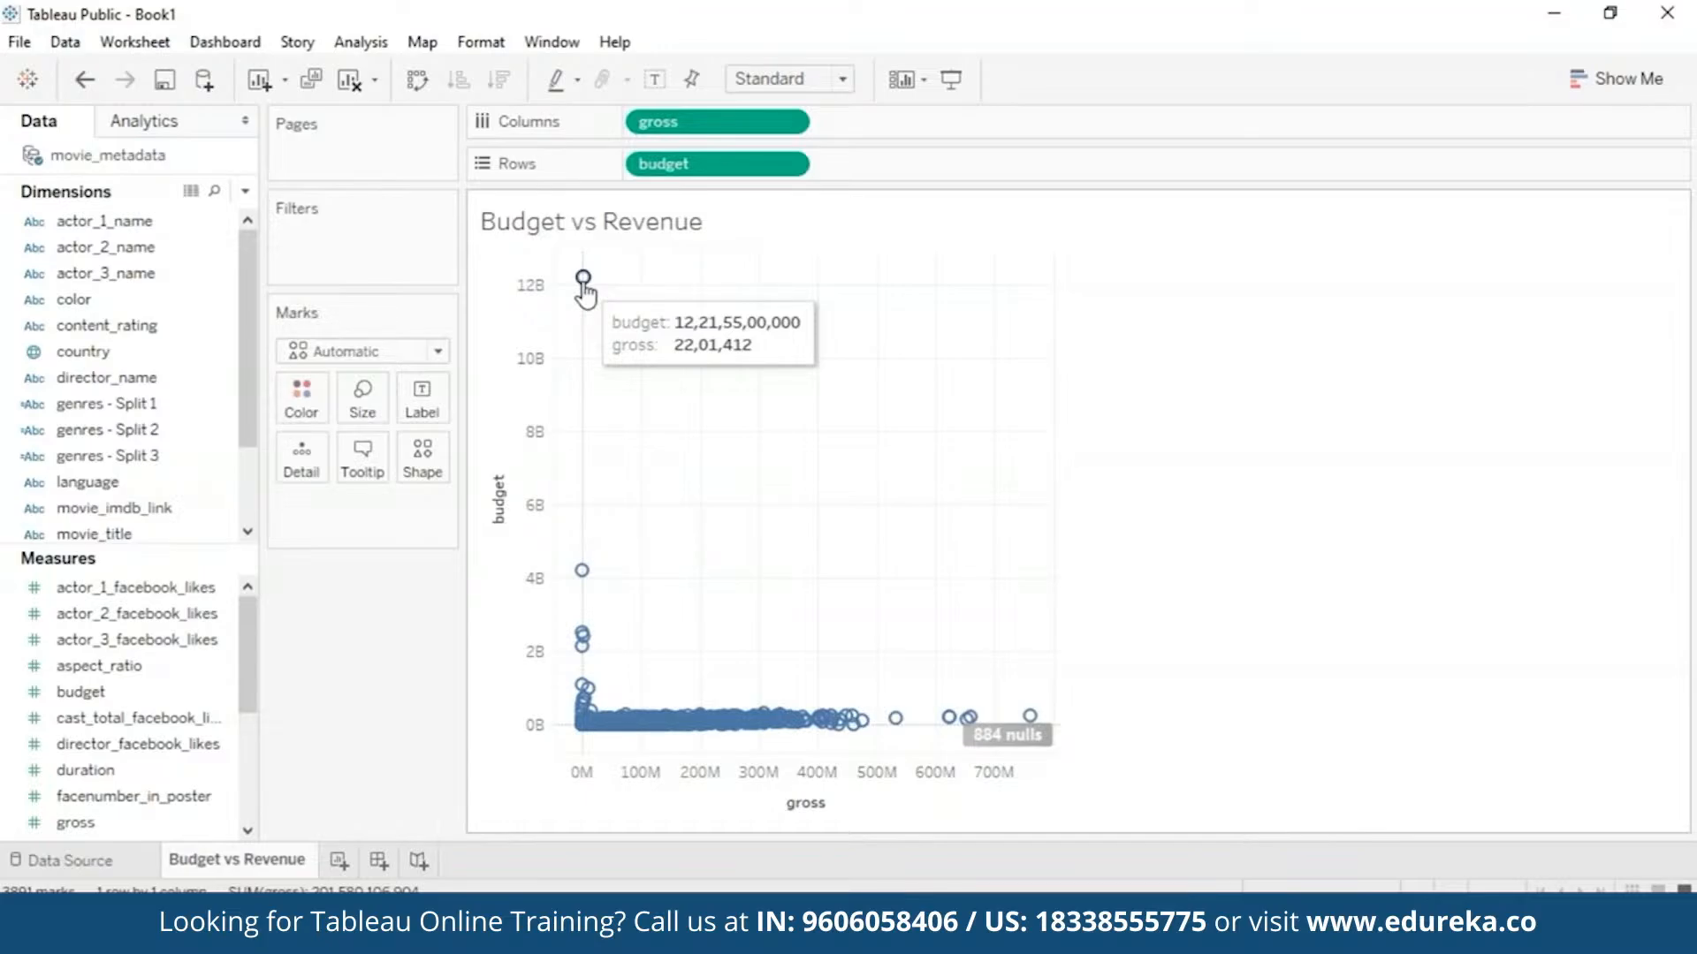
pyautogui.click(583, 279)
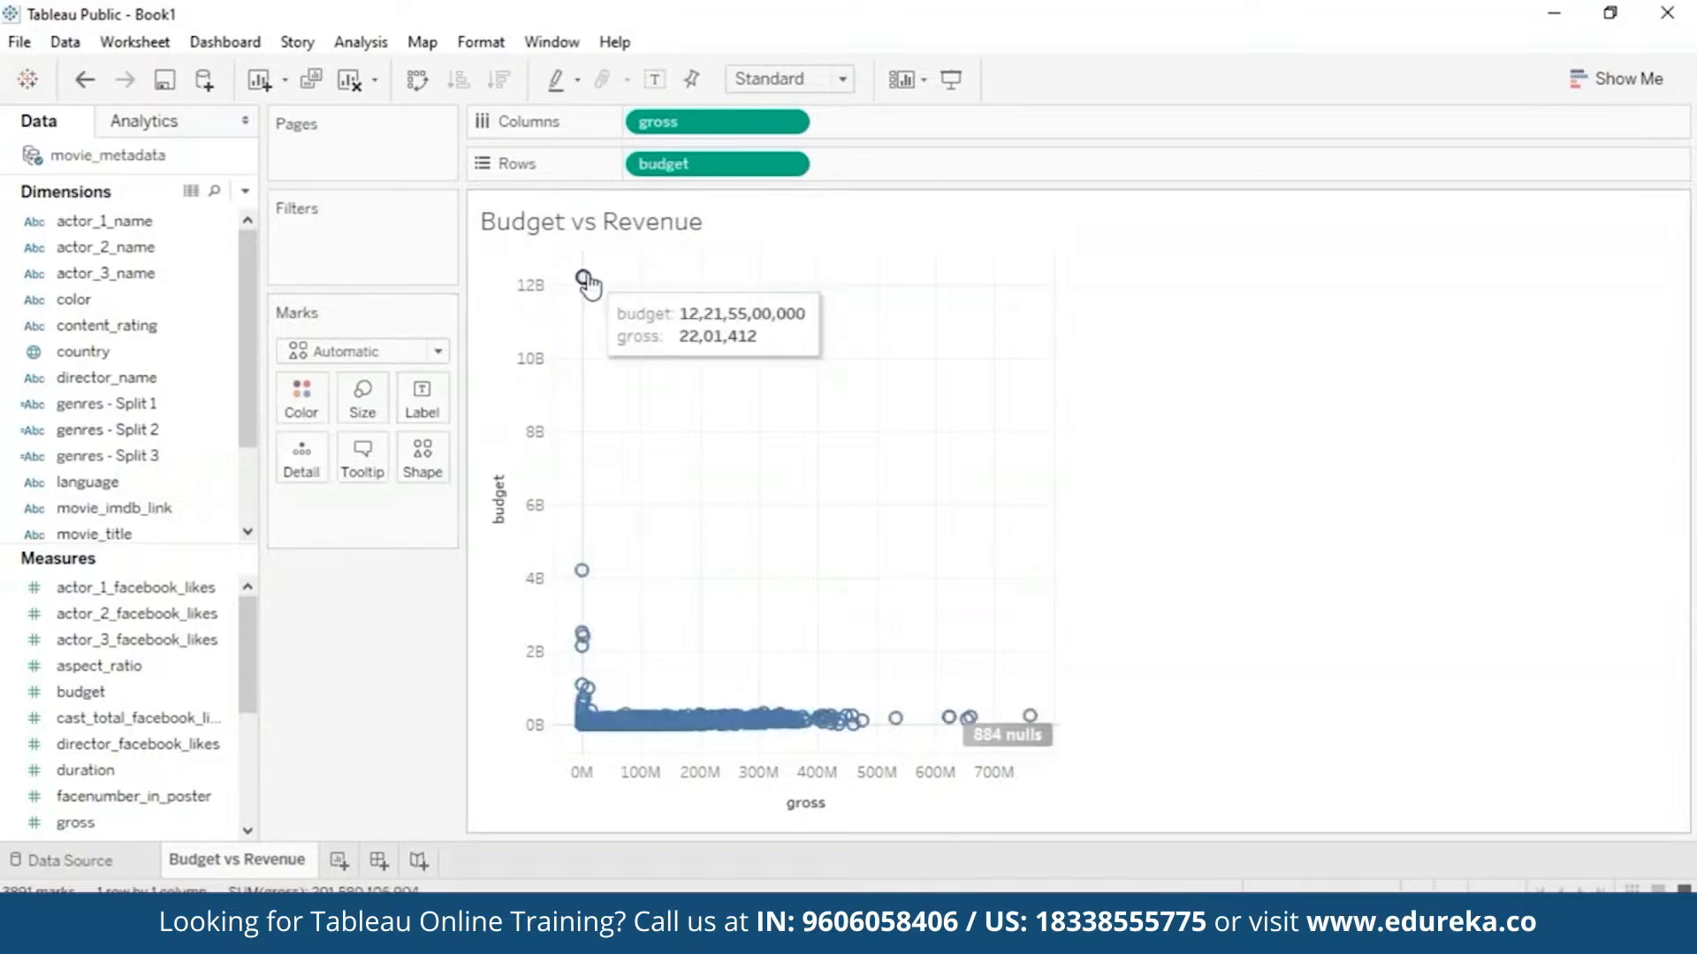
pyautogui.click(586, 281)
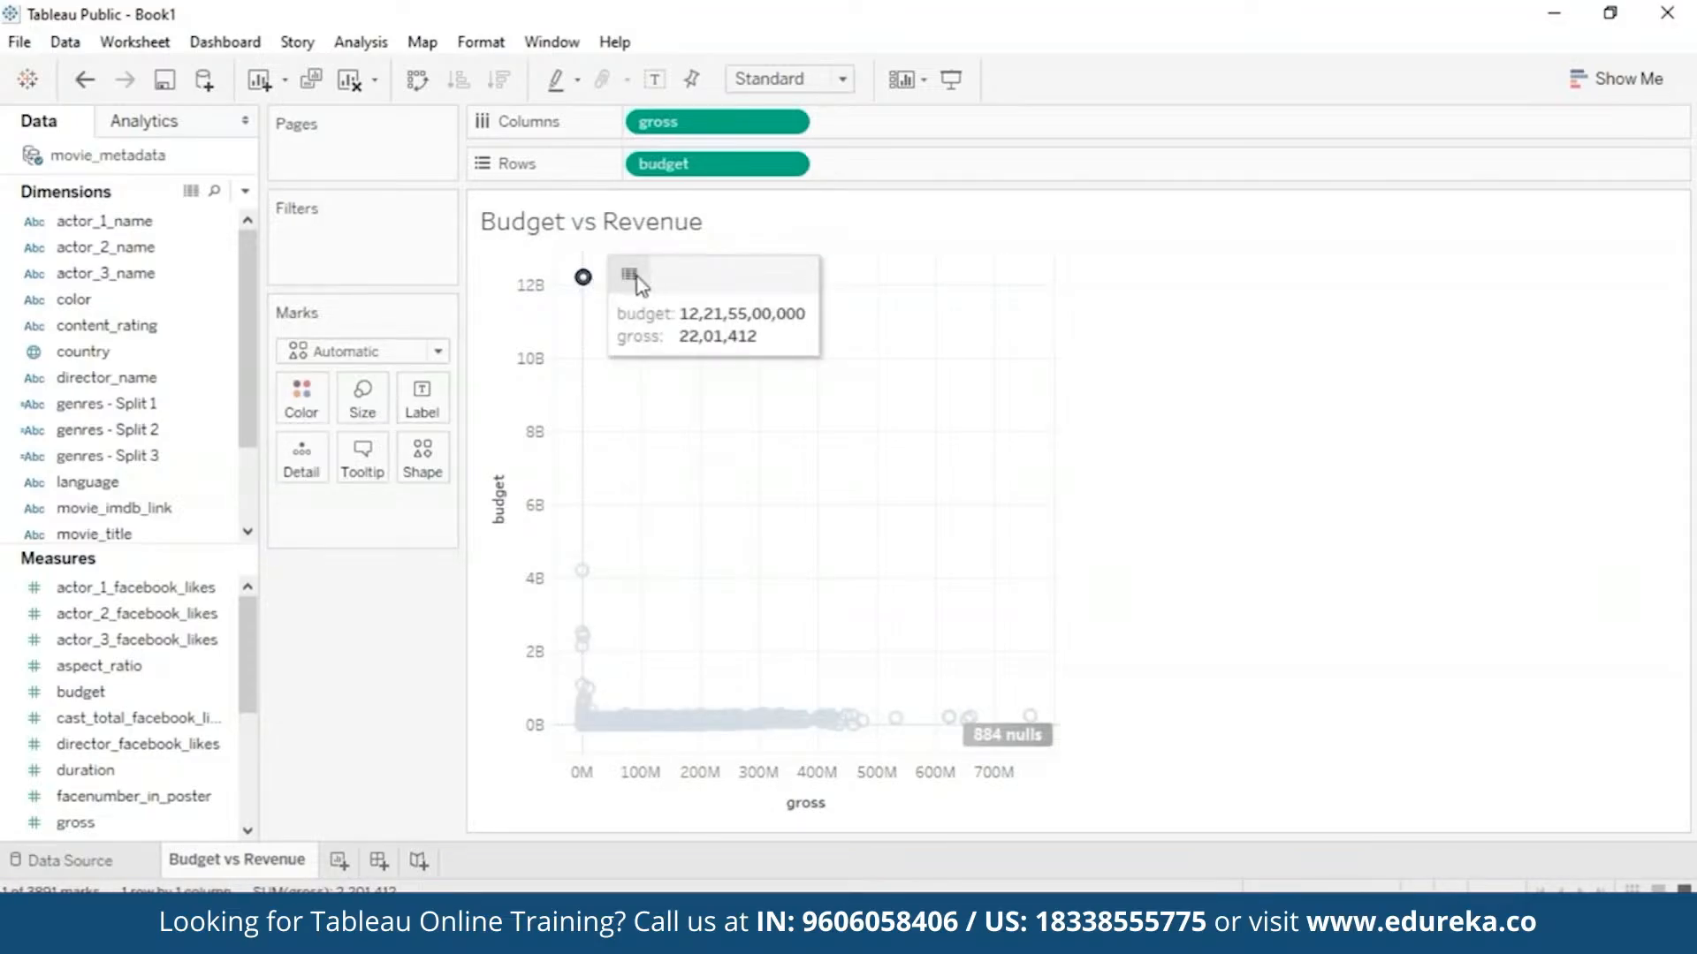
pyautogui.click(627, 276)
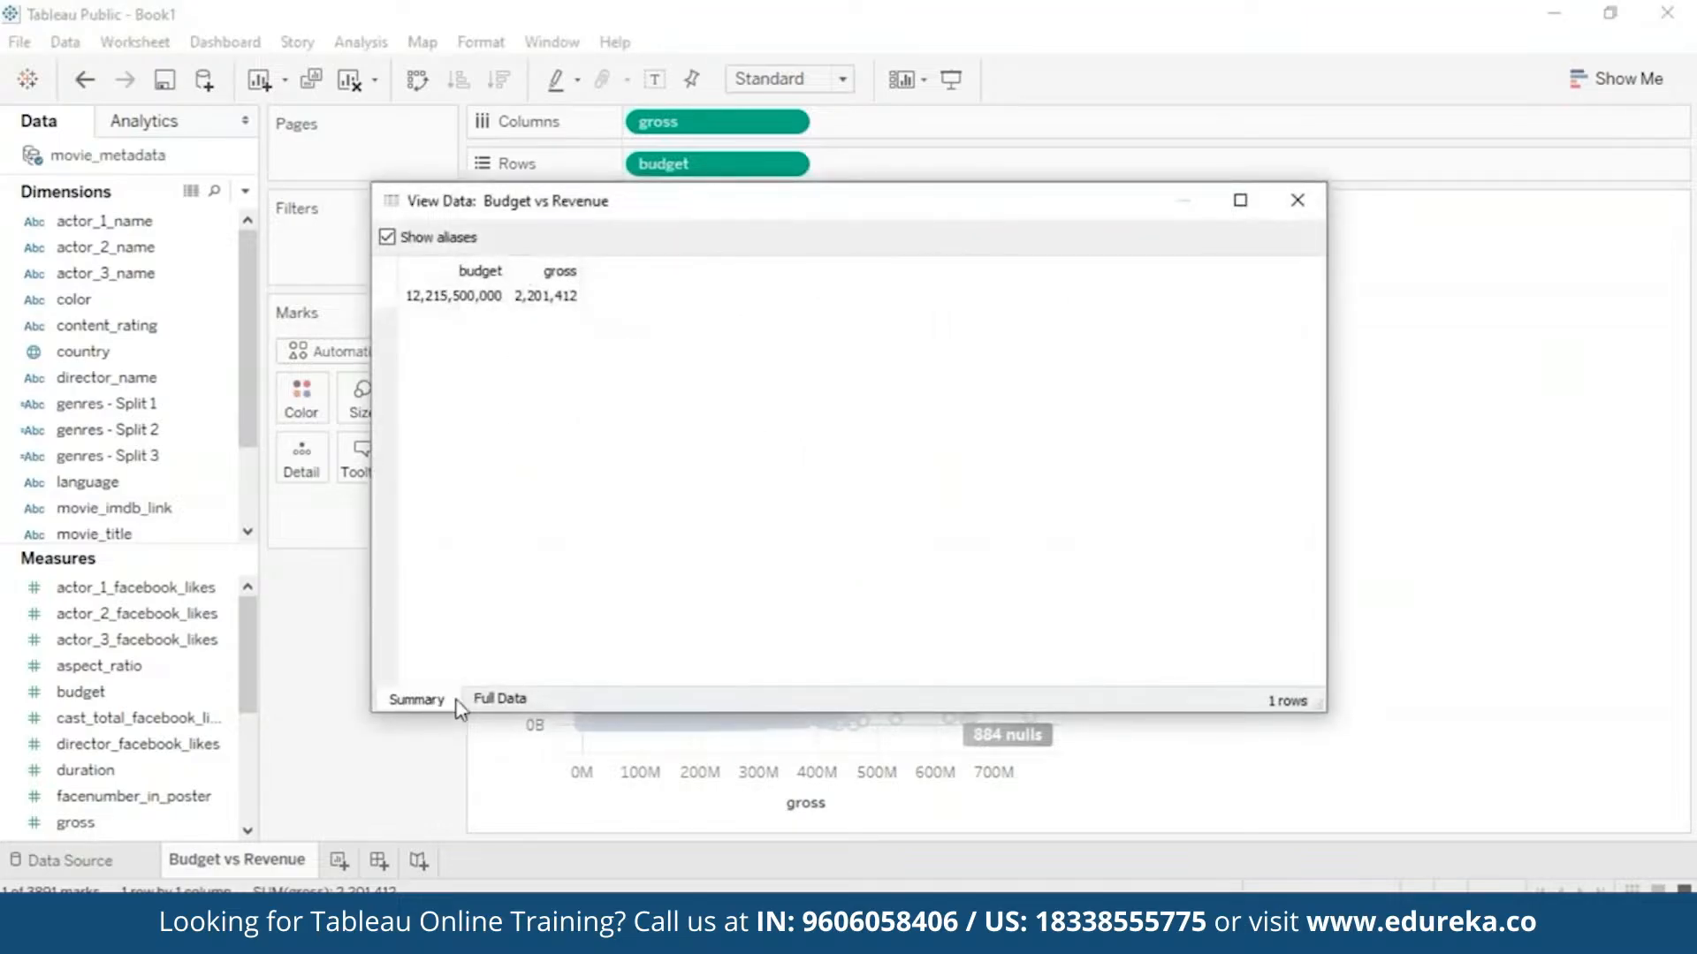
pyautogui.click(499, 700)
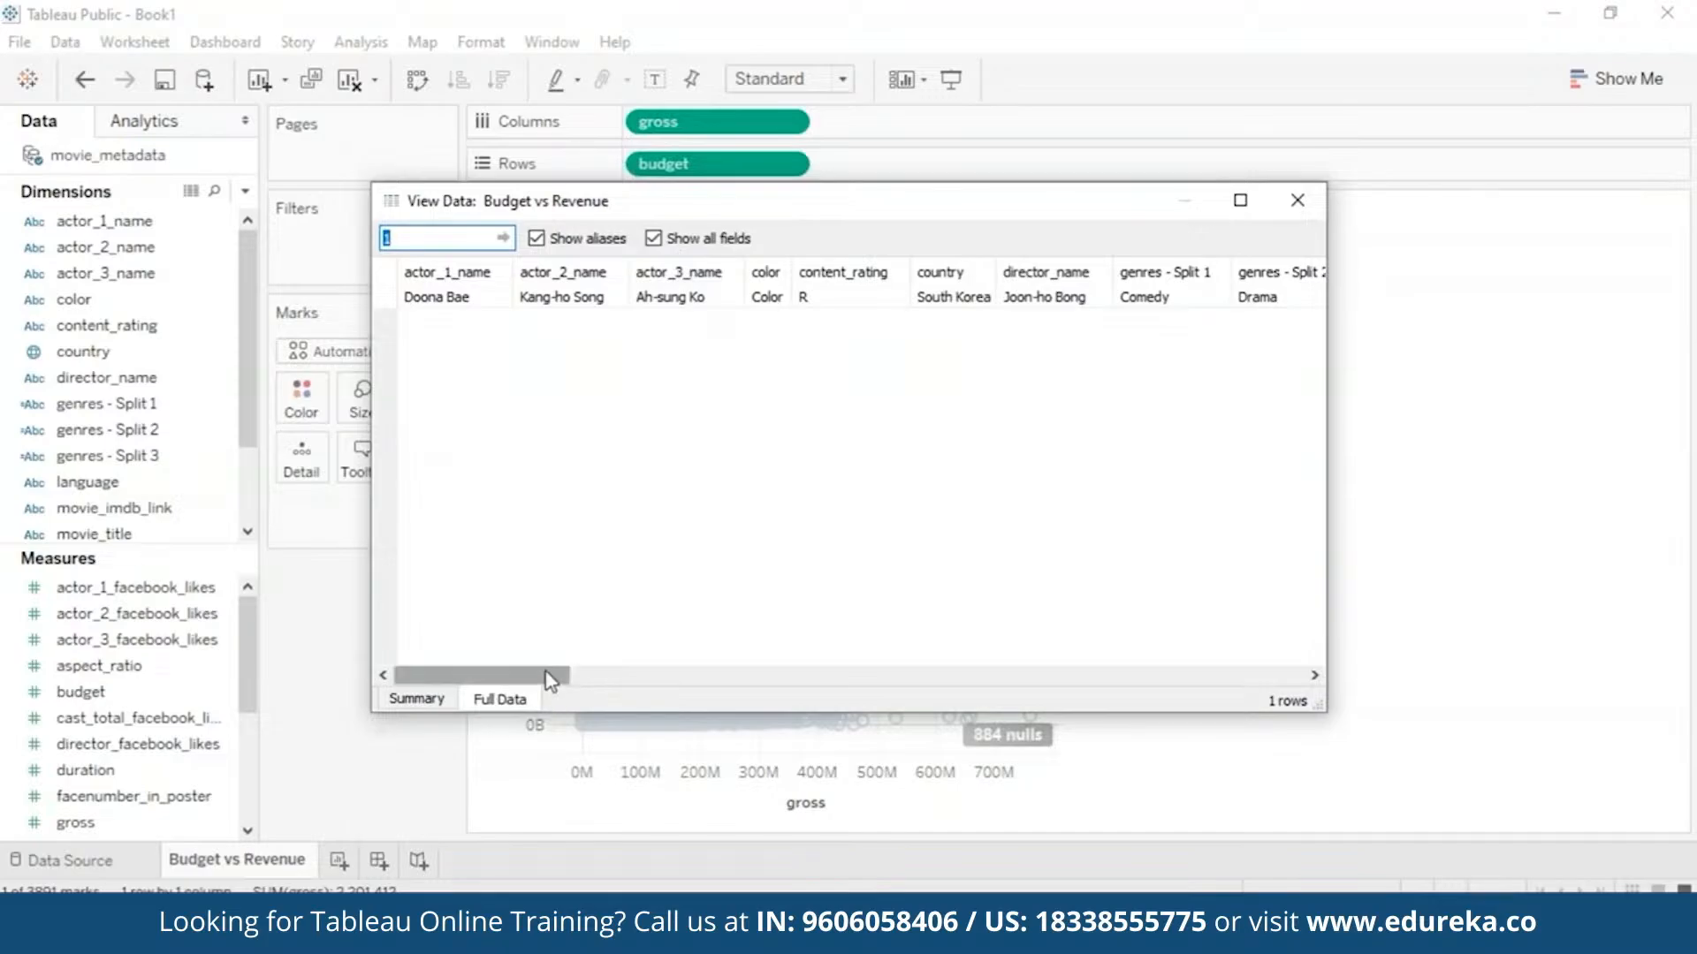
pyautogui.moveTo(553, 677); pyautogui.dragTo(867, 636)
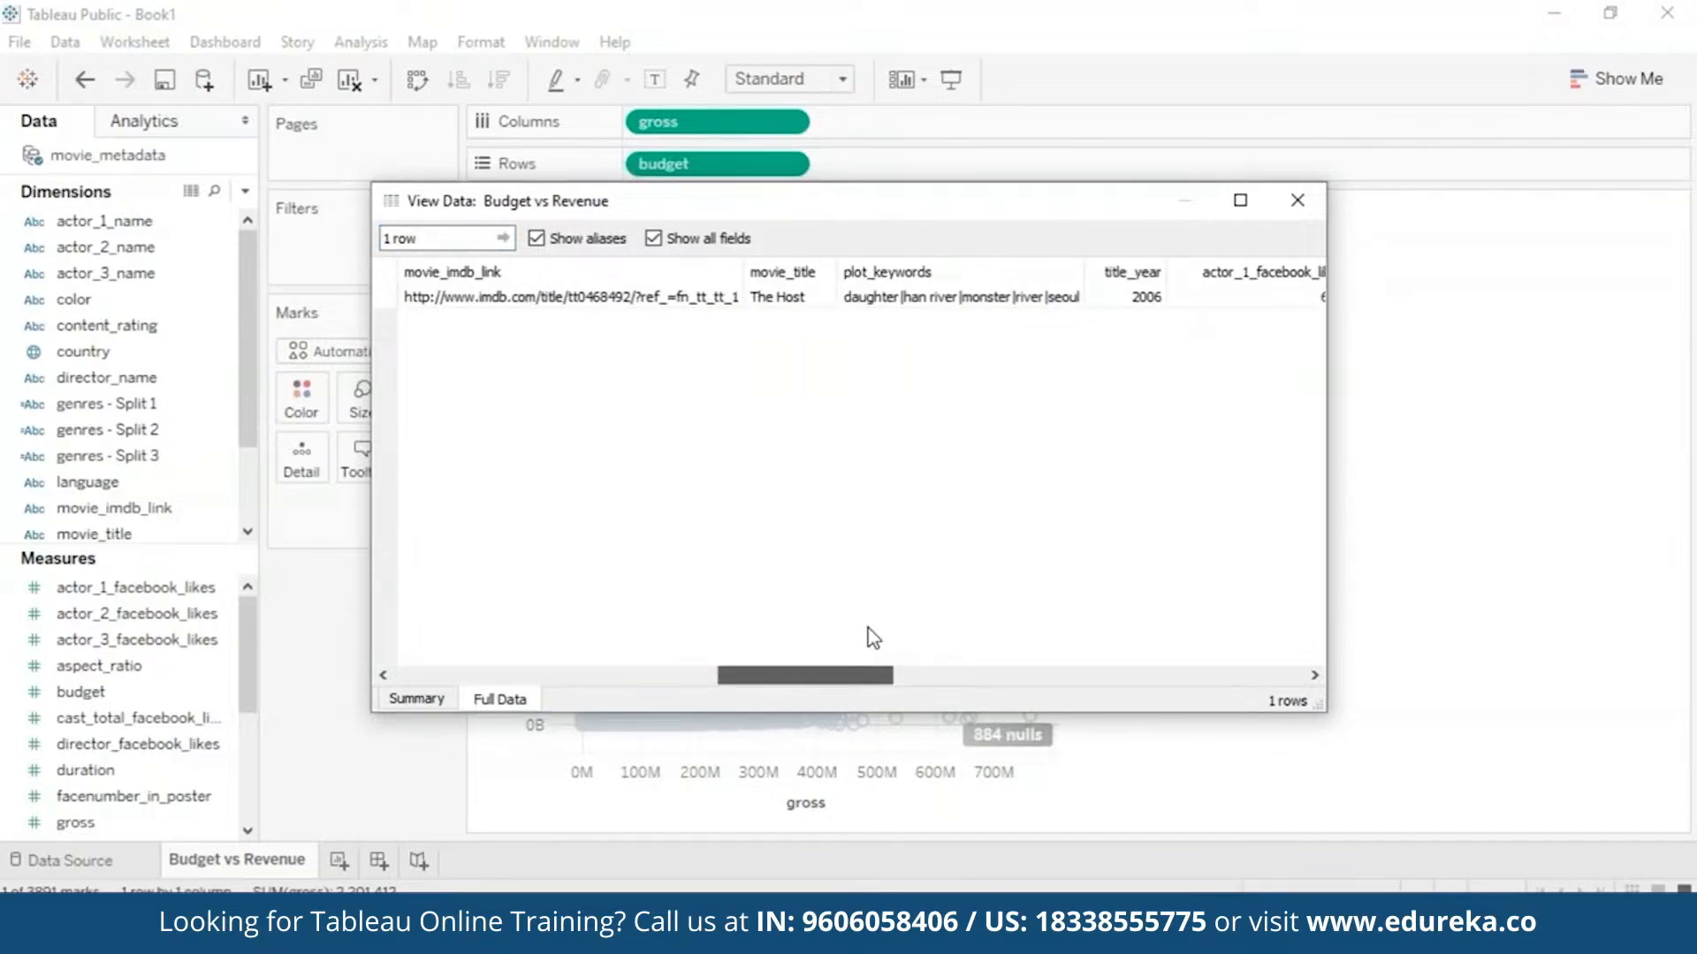
pyautogui.moveTo(879, 636); pyautogui.dragTo(1233, 553)
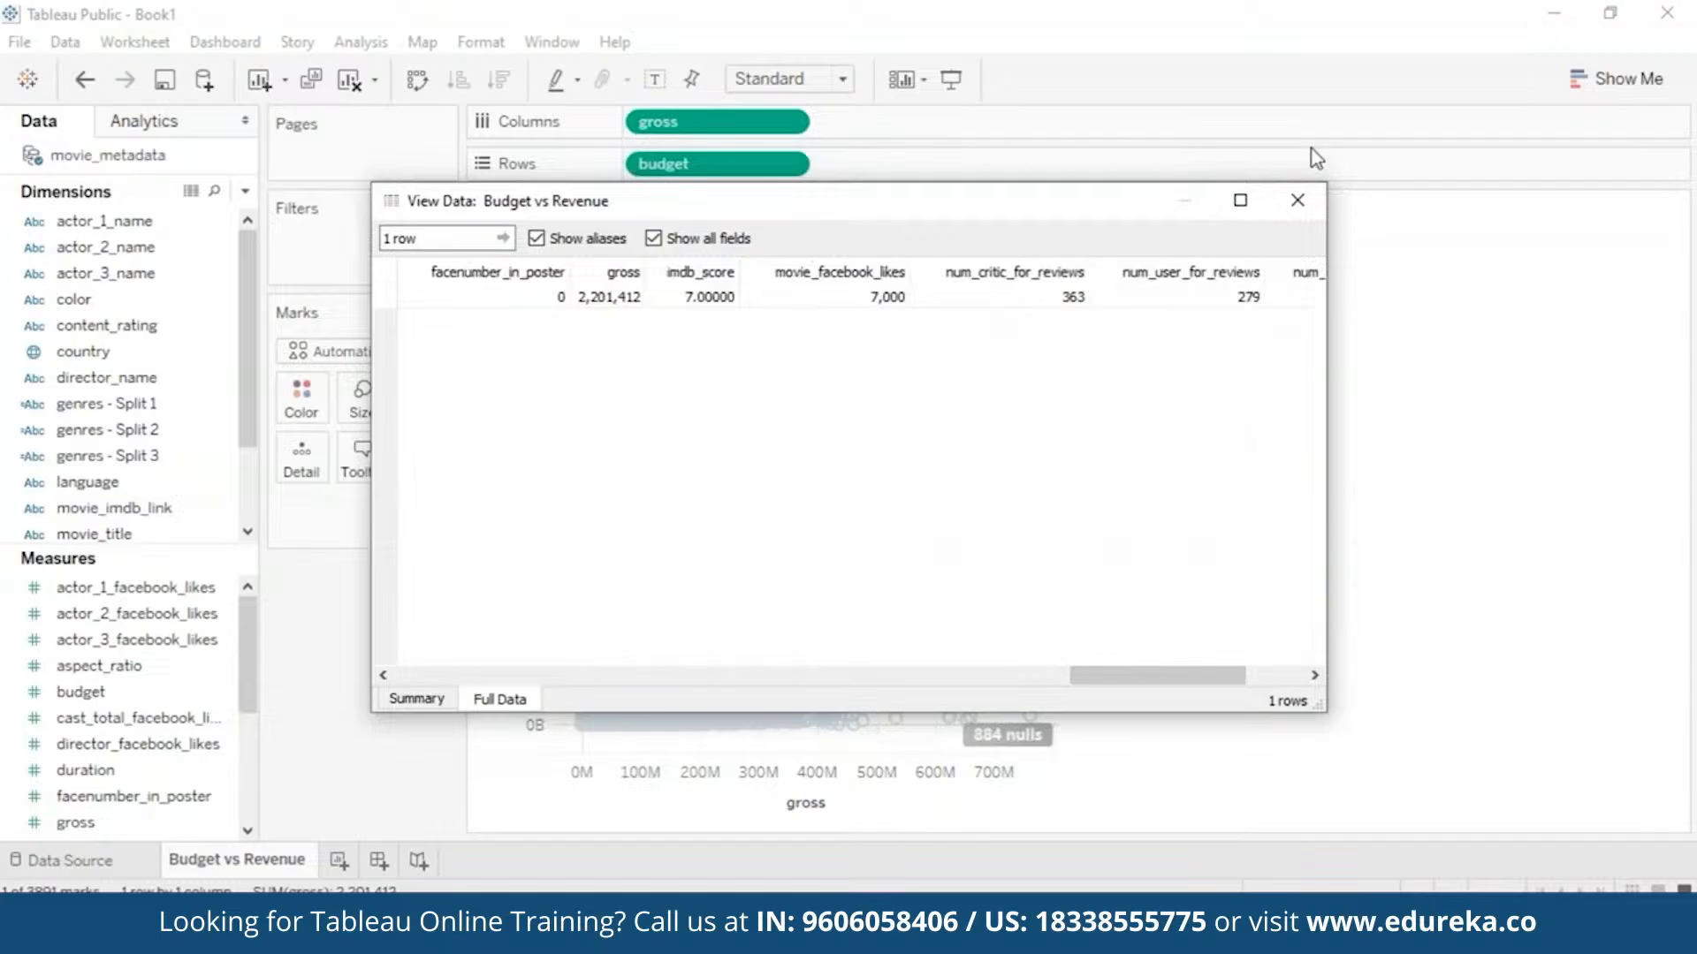
pyautogui.click(1297, 205)
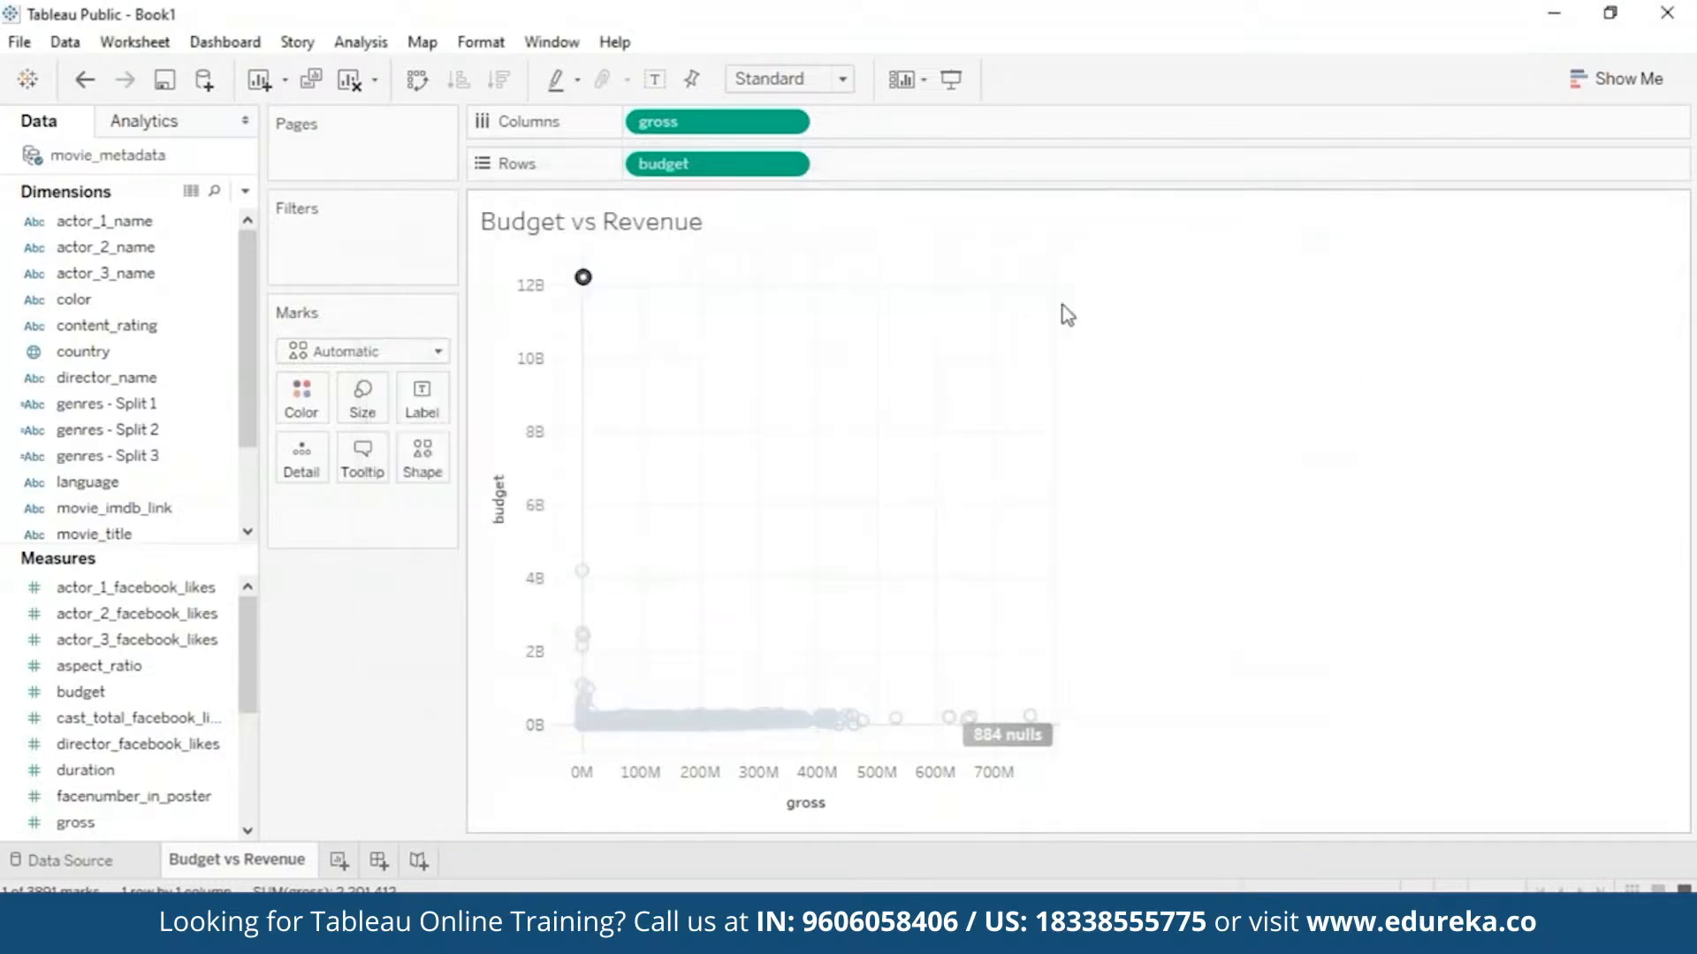
pyautogui.click(1350, 385)
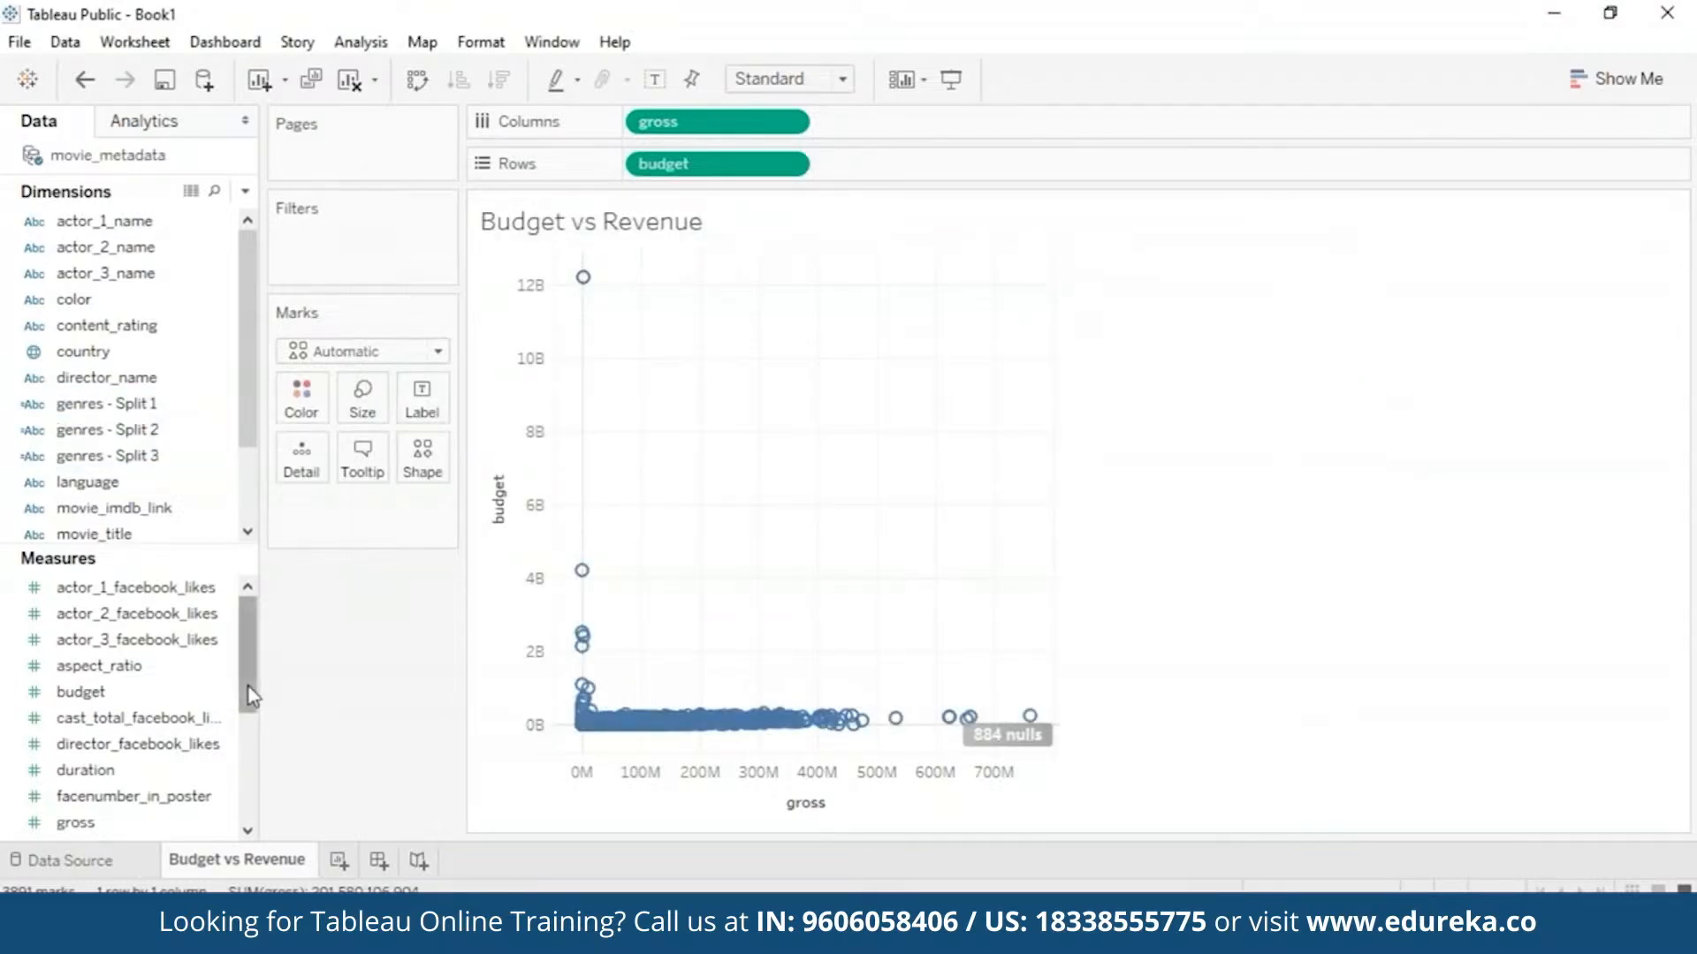
# - Add a budget filter and lower its maximum to keep only lower-budget films
pyautogui.click(142, 693)
pyautogui.rightClick(146, 698)
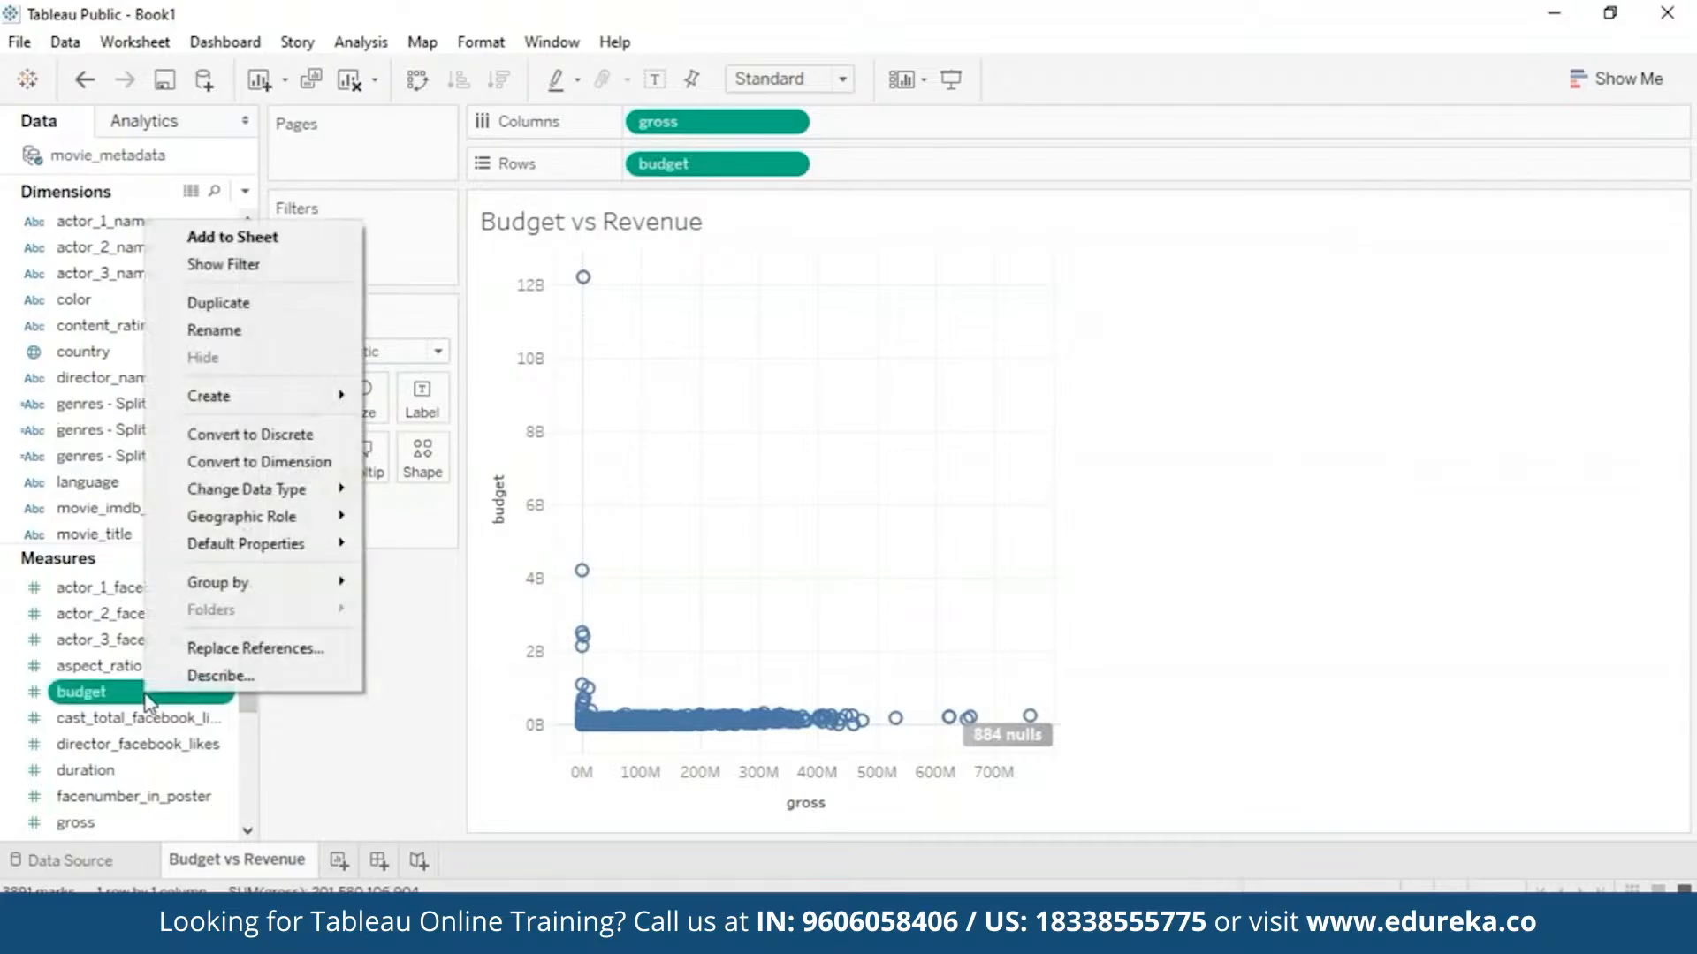
pyautogui.click(204, 270)
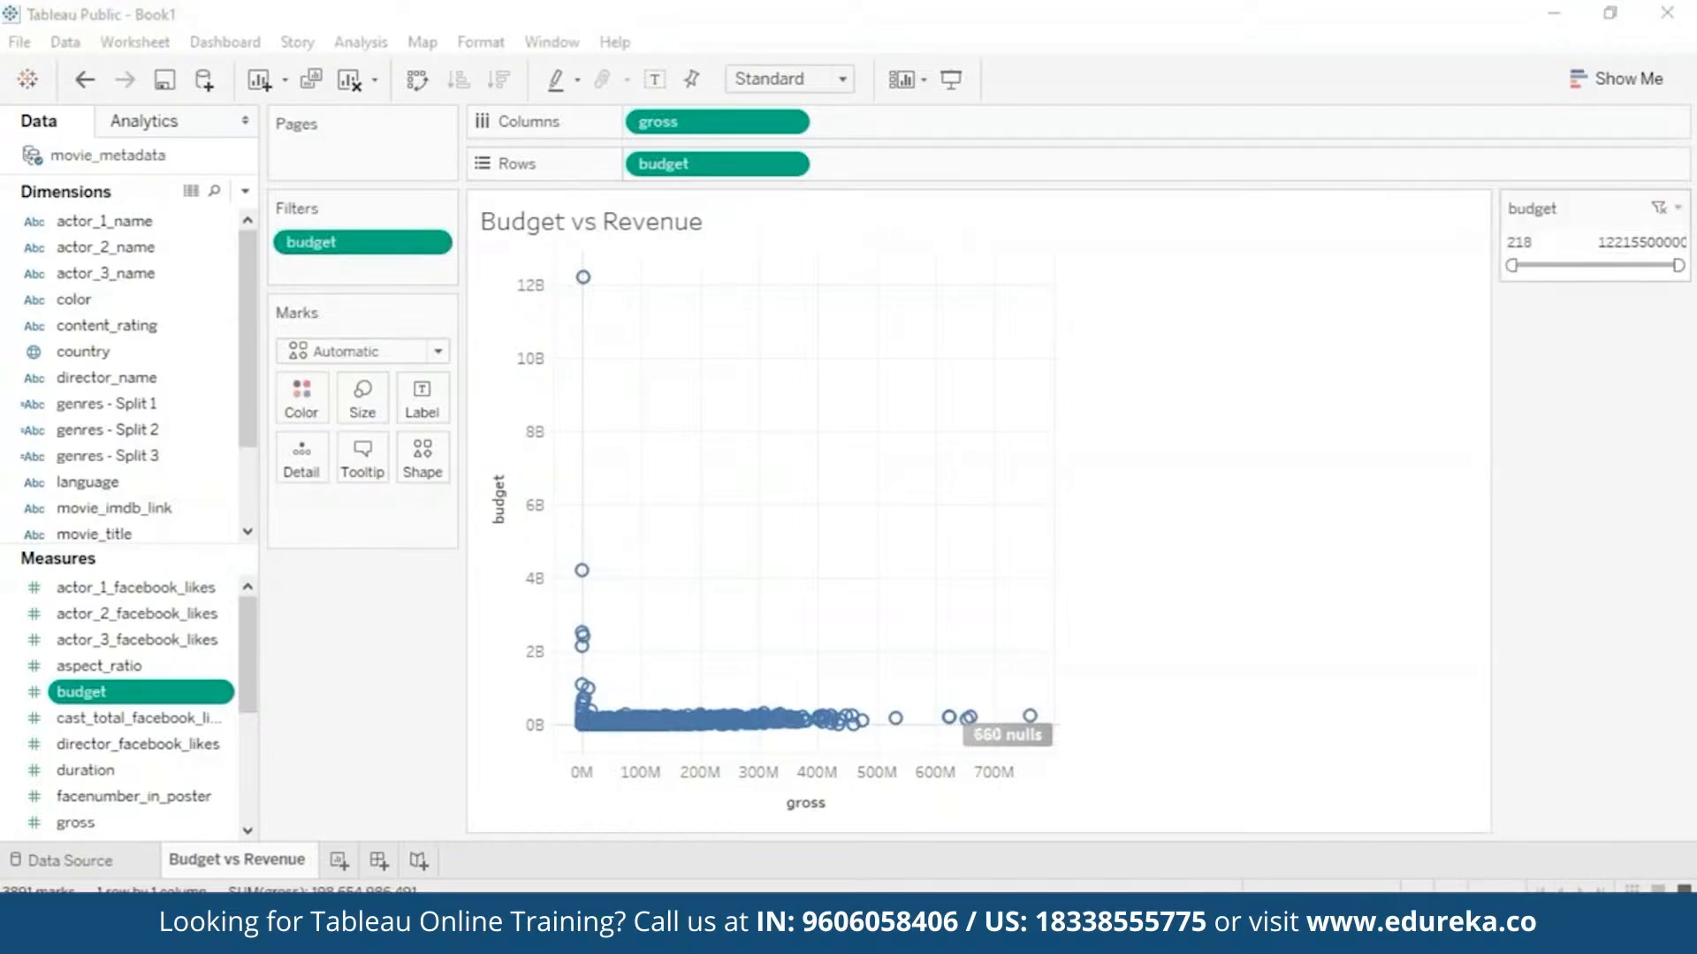
pyautogui.moveTo(1677, 263); pyautogui.dragTo(1536, 266)
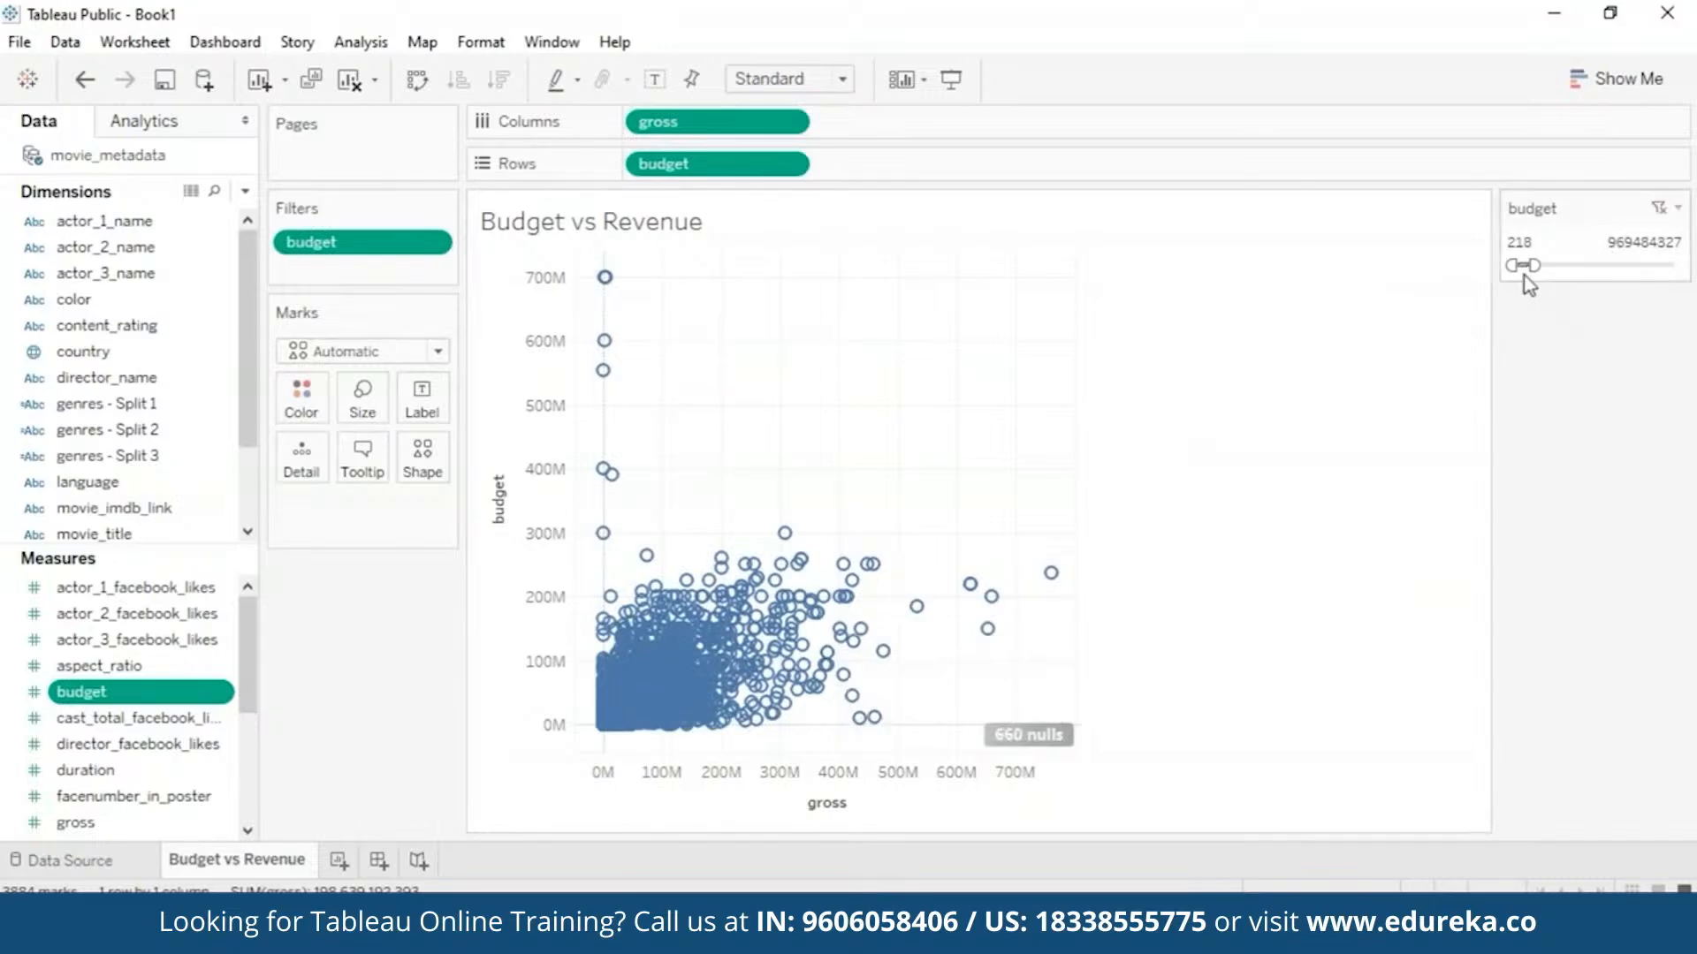
pyautogui.moveTo(1526, 265); pyautogui.dragTo(1520, 266)
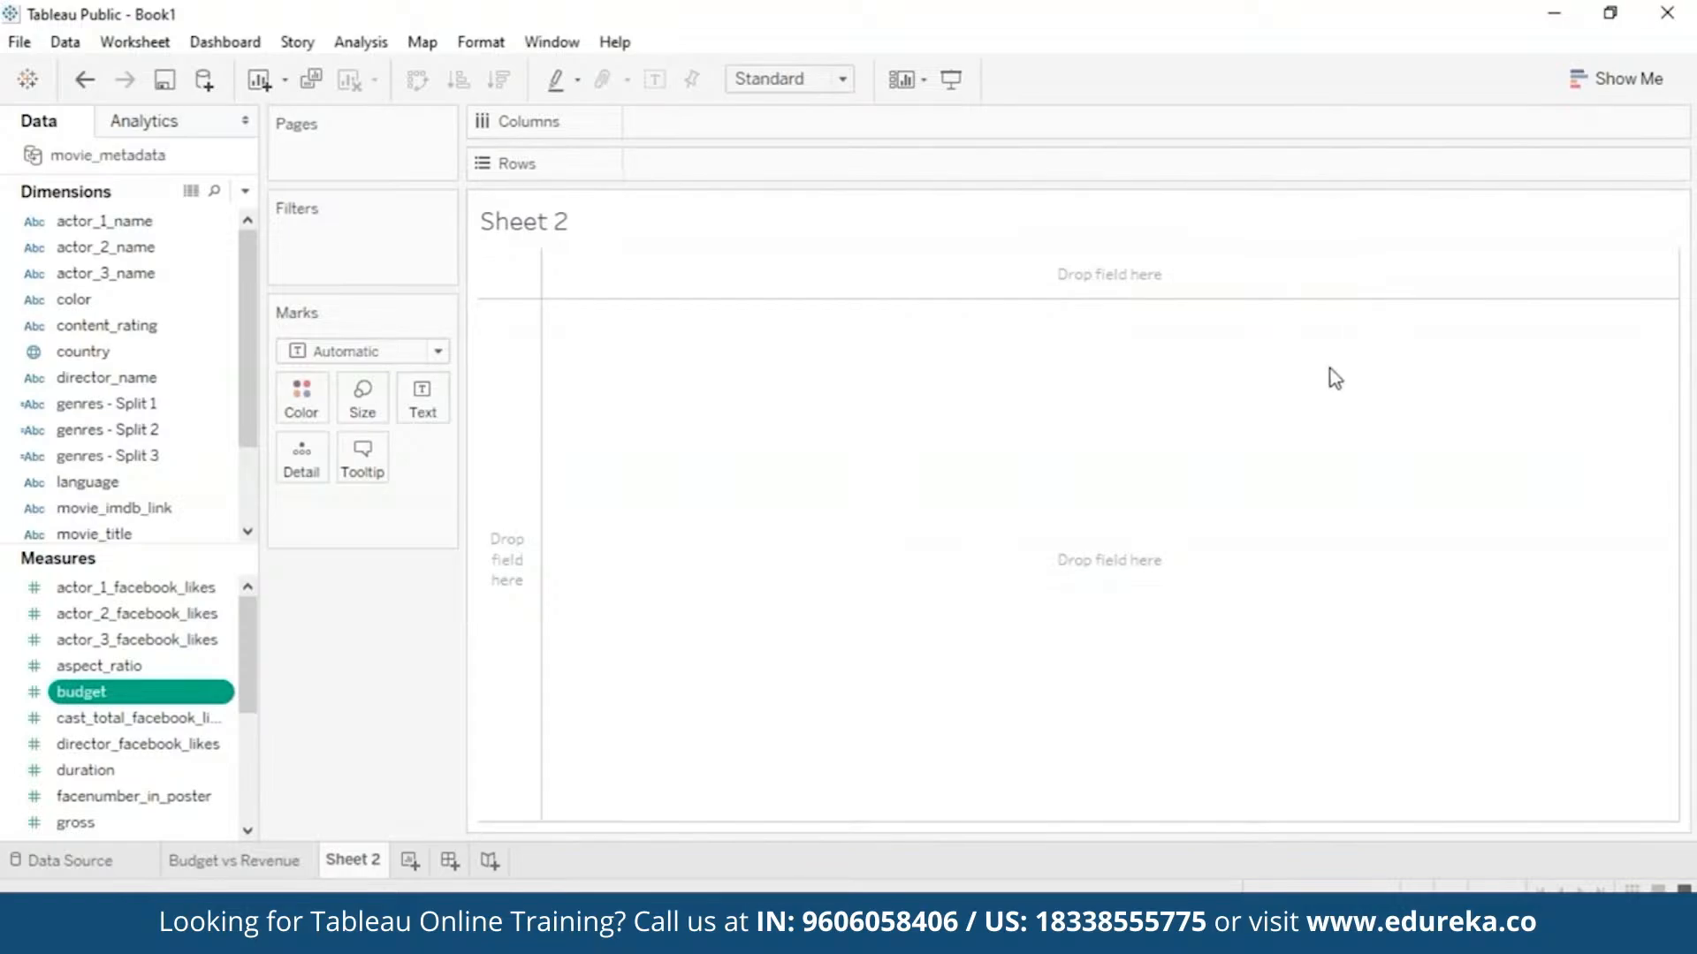
# - Build a box plot of individual movie durations across genres - Split 1
pyautogui.click(1610, 85)
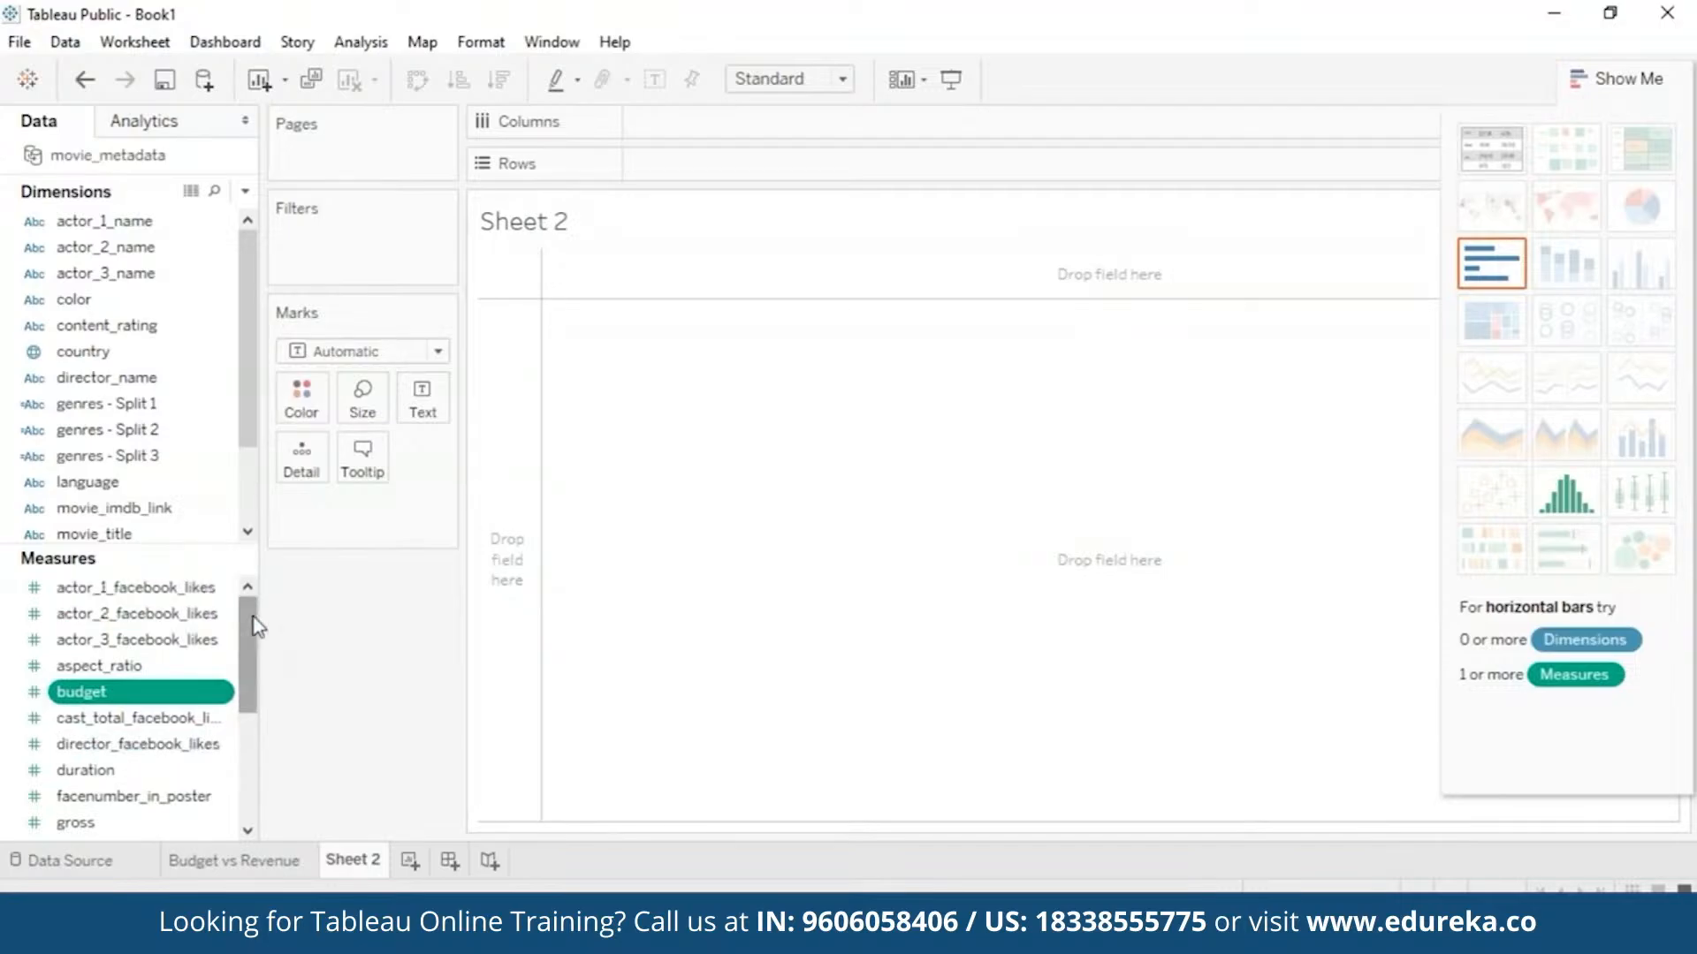
pyautogui.click(152, 408)
pyautogui.moveTo(154, 417); pyautogui.dragTo(879, 99)
pyautogui.moveTo(709, 161); pyautogui.dragTo(712, 162)
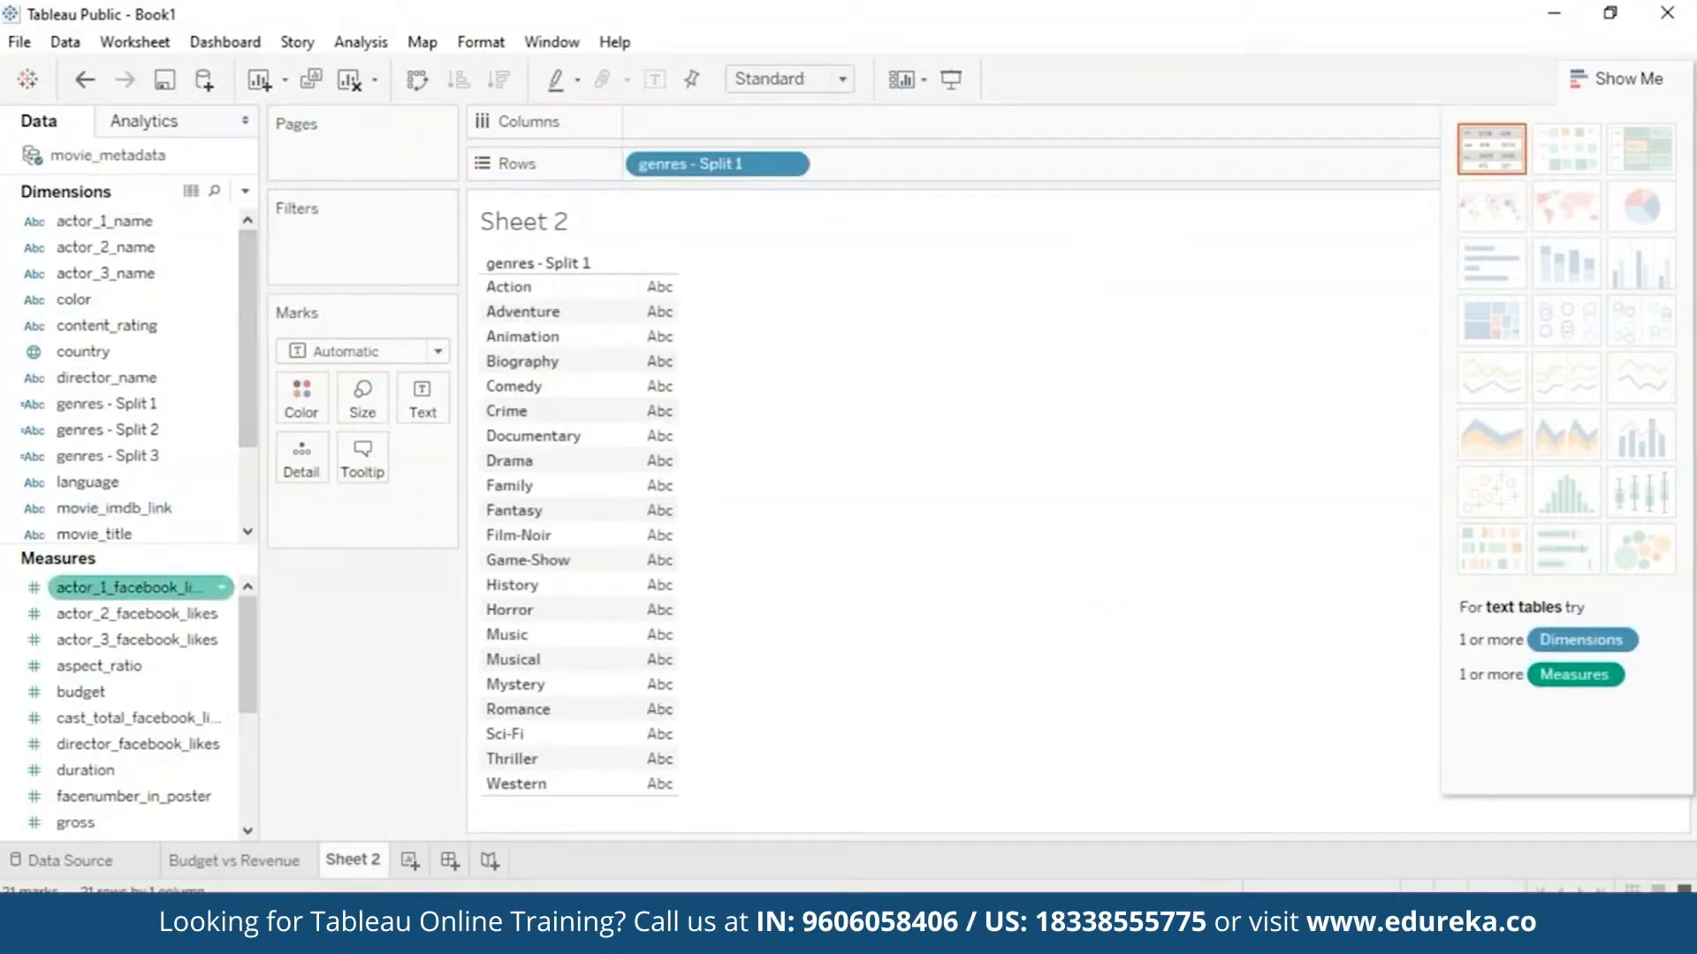
pyautogui.moveTo(146, 782); pyautogui.dragTo(731, 125)
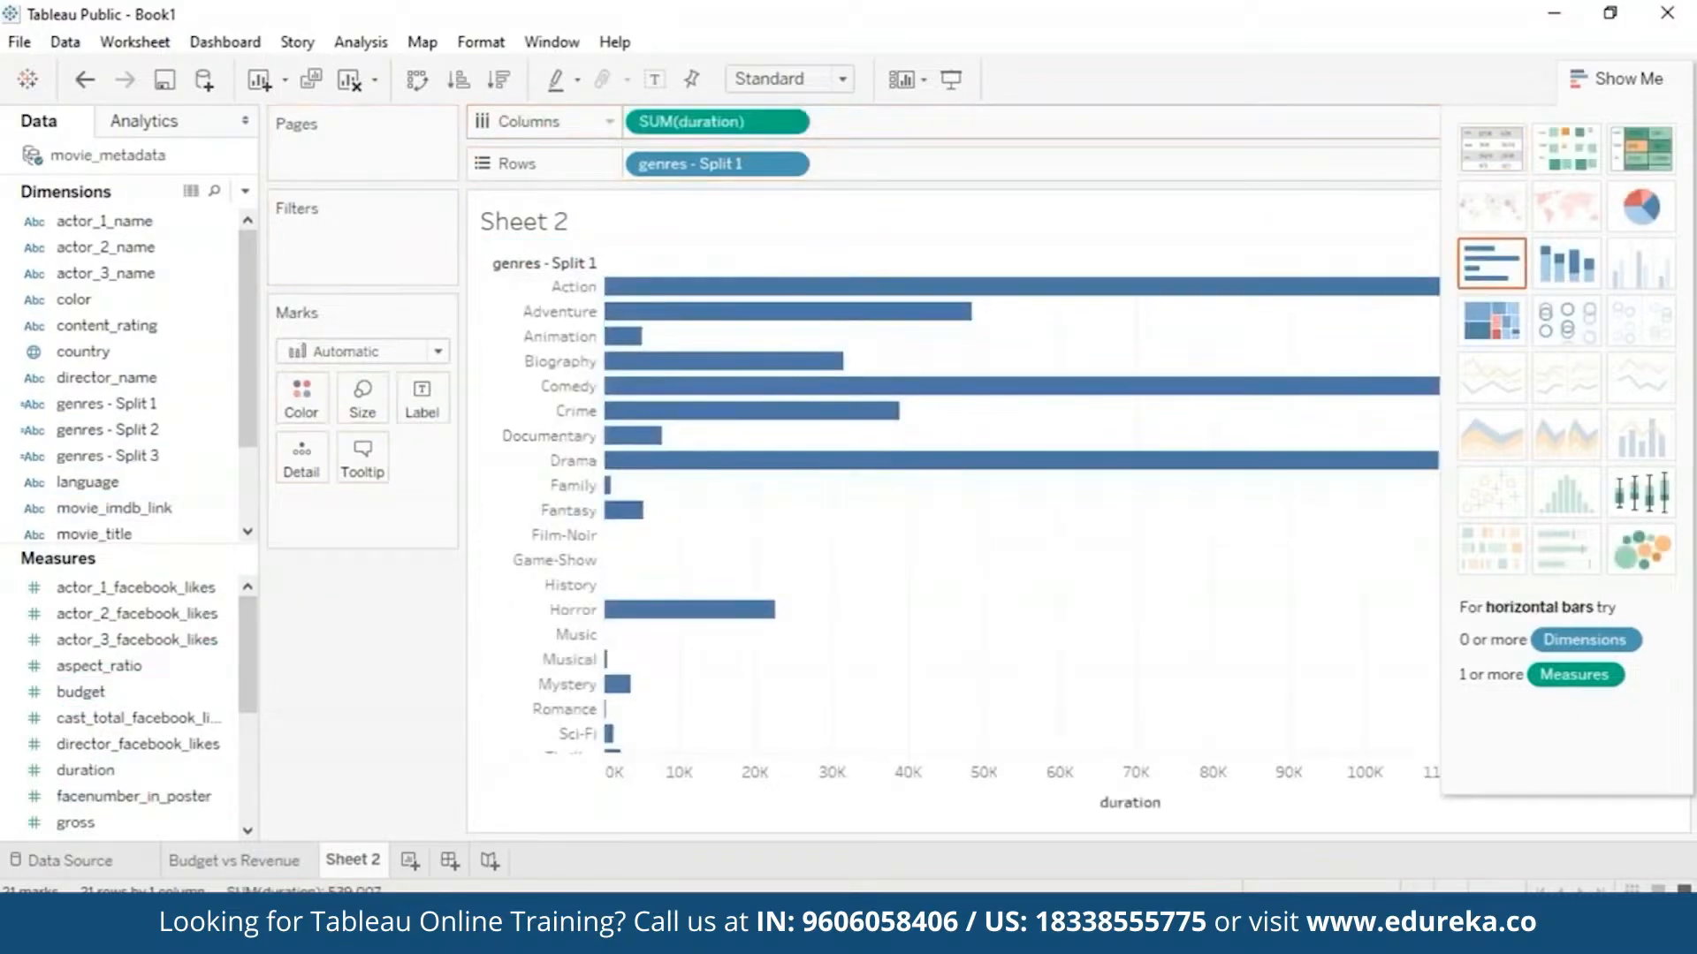
pyautogui.click(1663, 493)
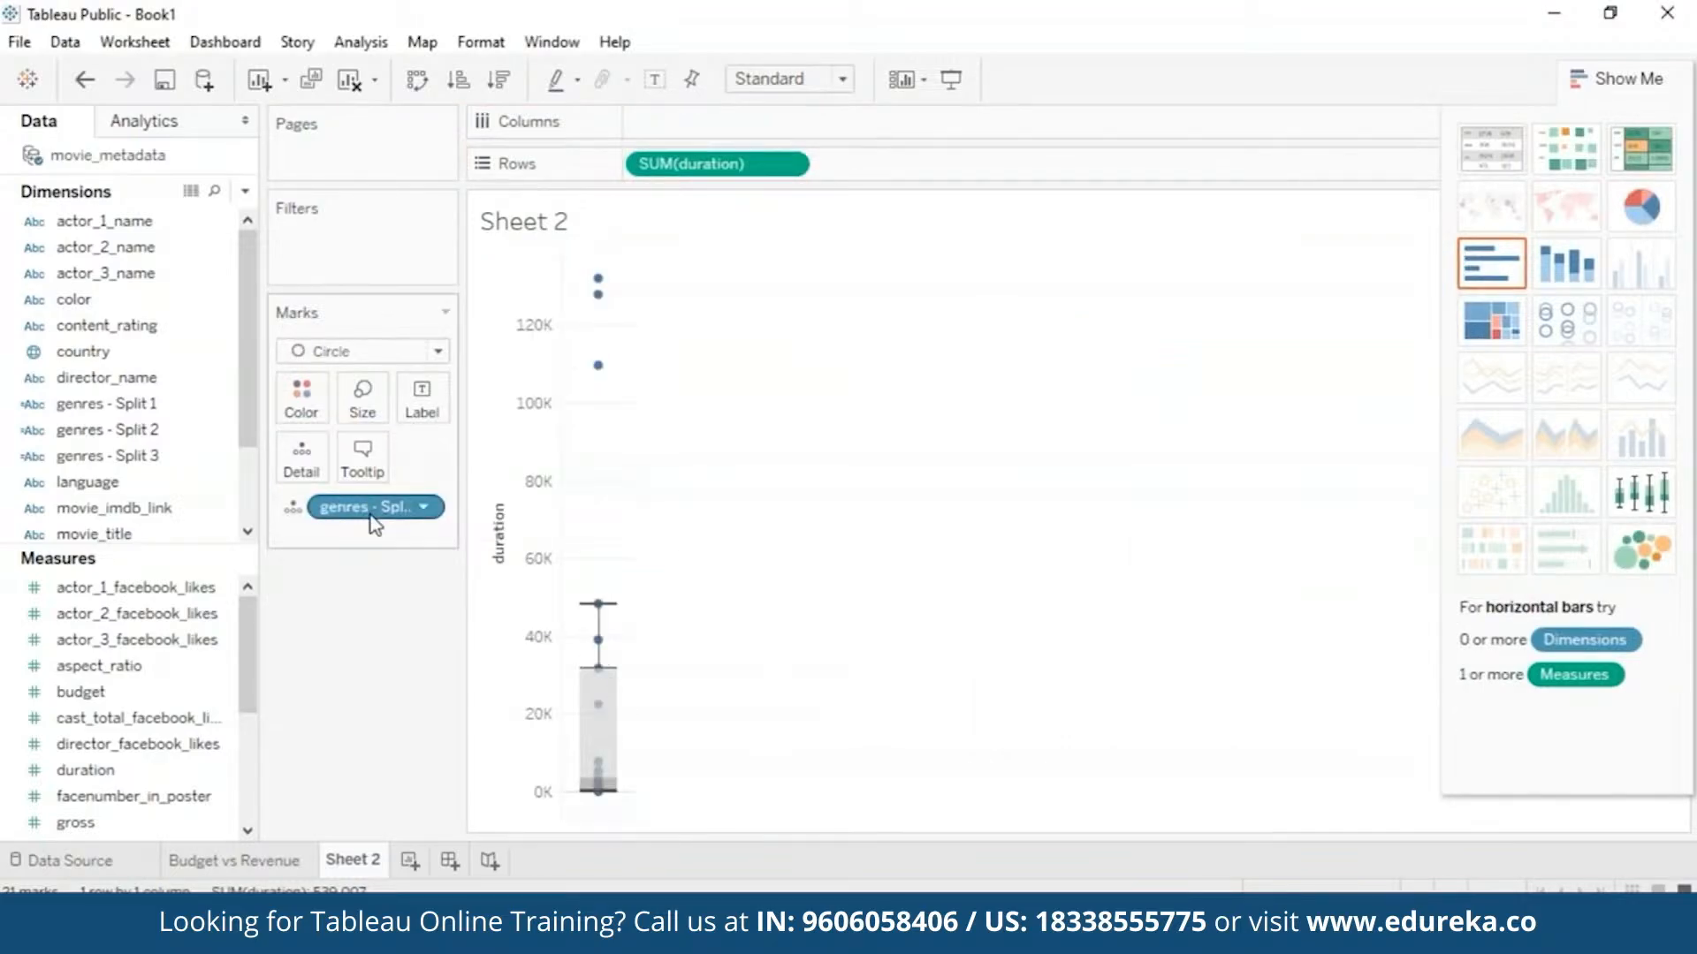
pyautogui.moveTo(376, 523); pyautogui.dragTo(716, 122)
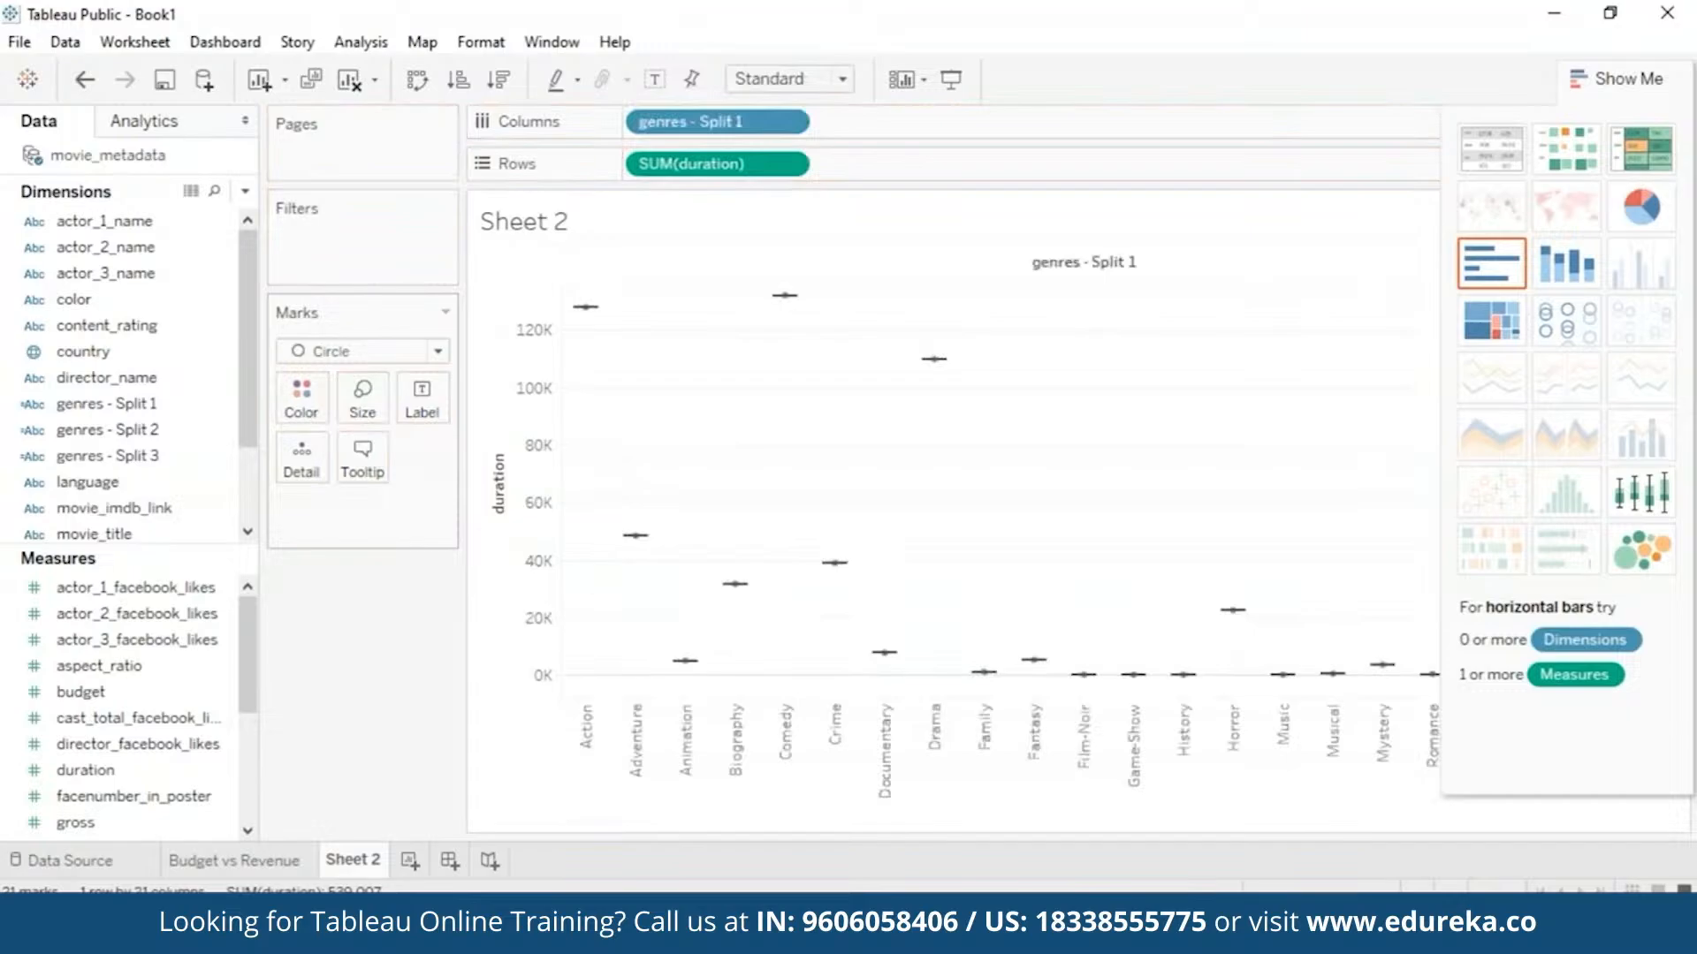
pyautogui.click(787, 164)
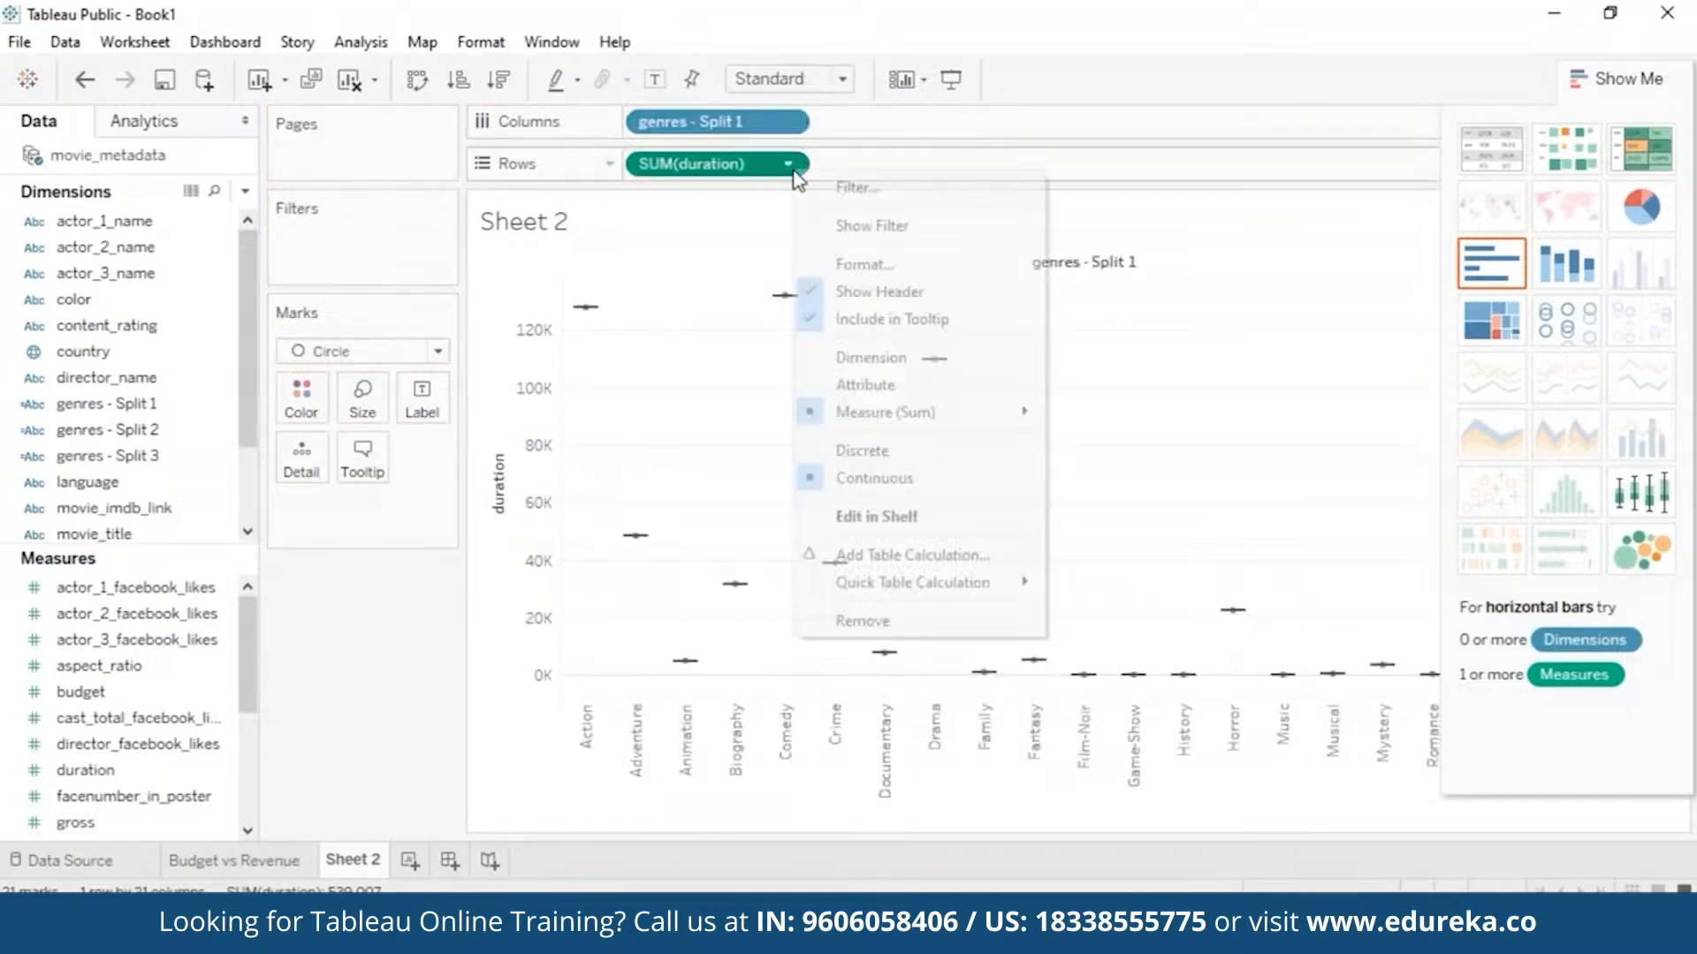
pyautogui.click(851, 359)
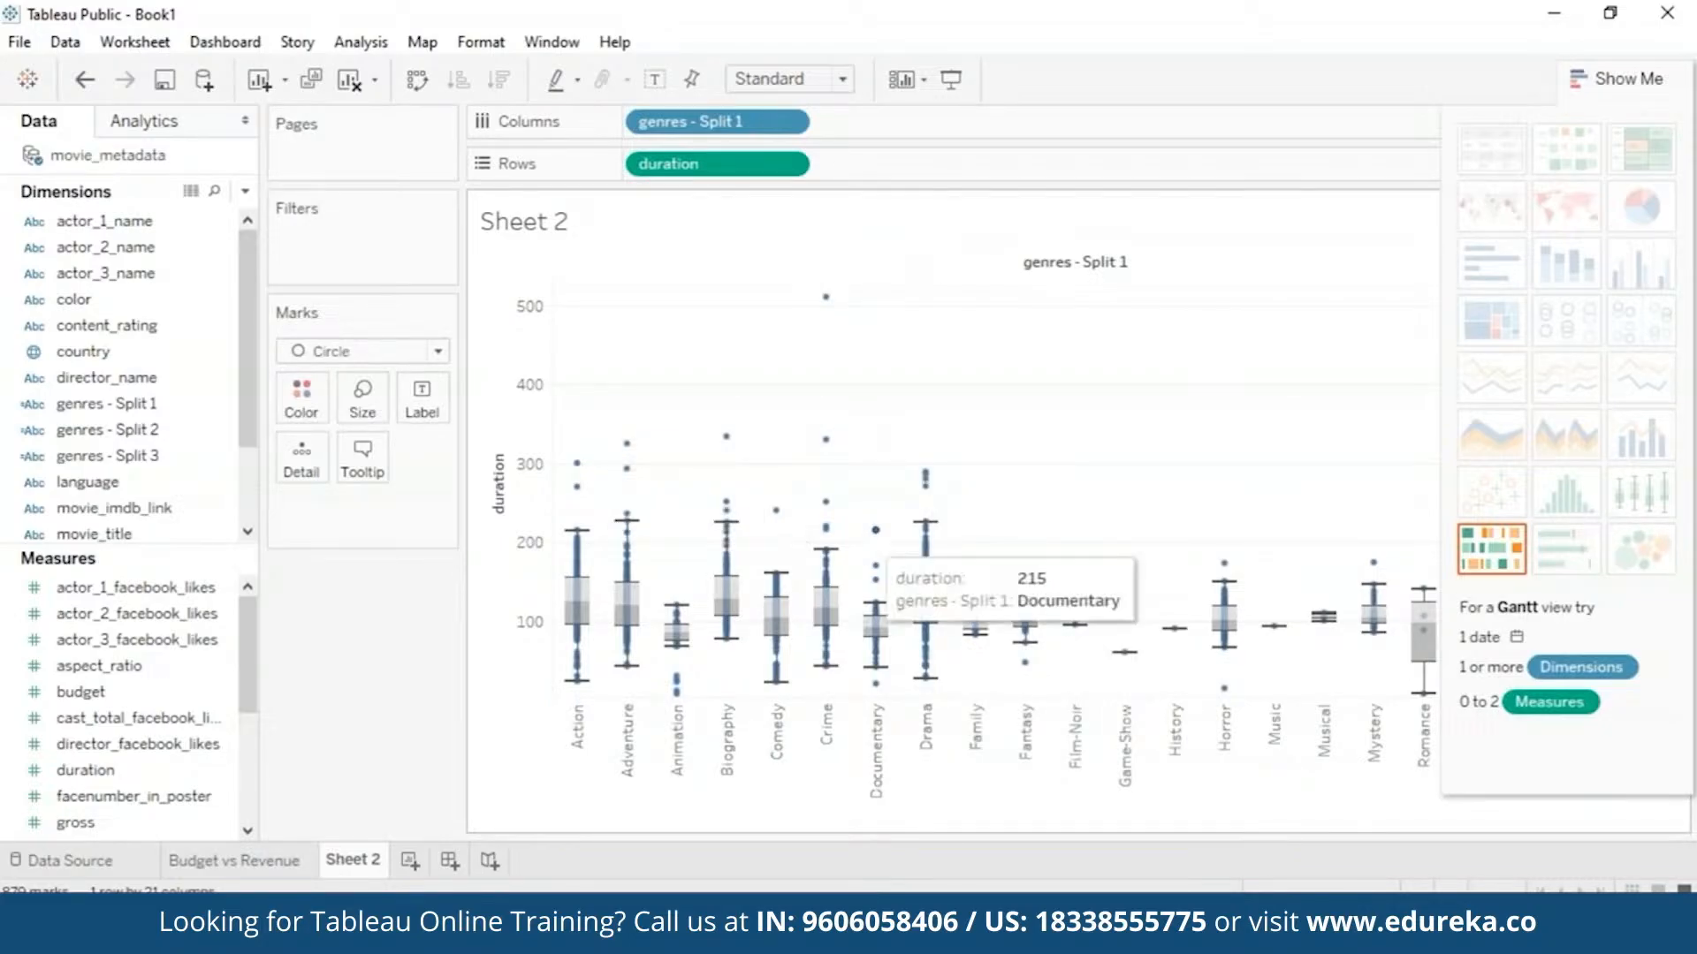
# - View the full data record behind the Crime genre's duration outlier
pyautogui.rightClick(827, 298)
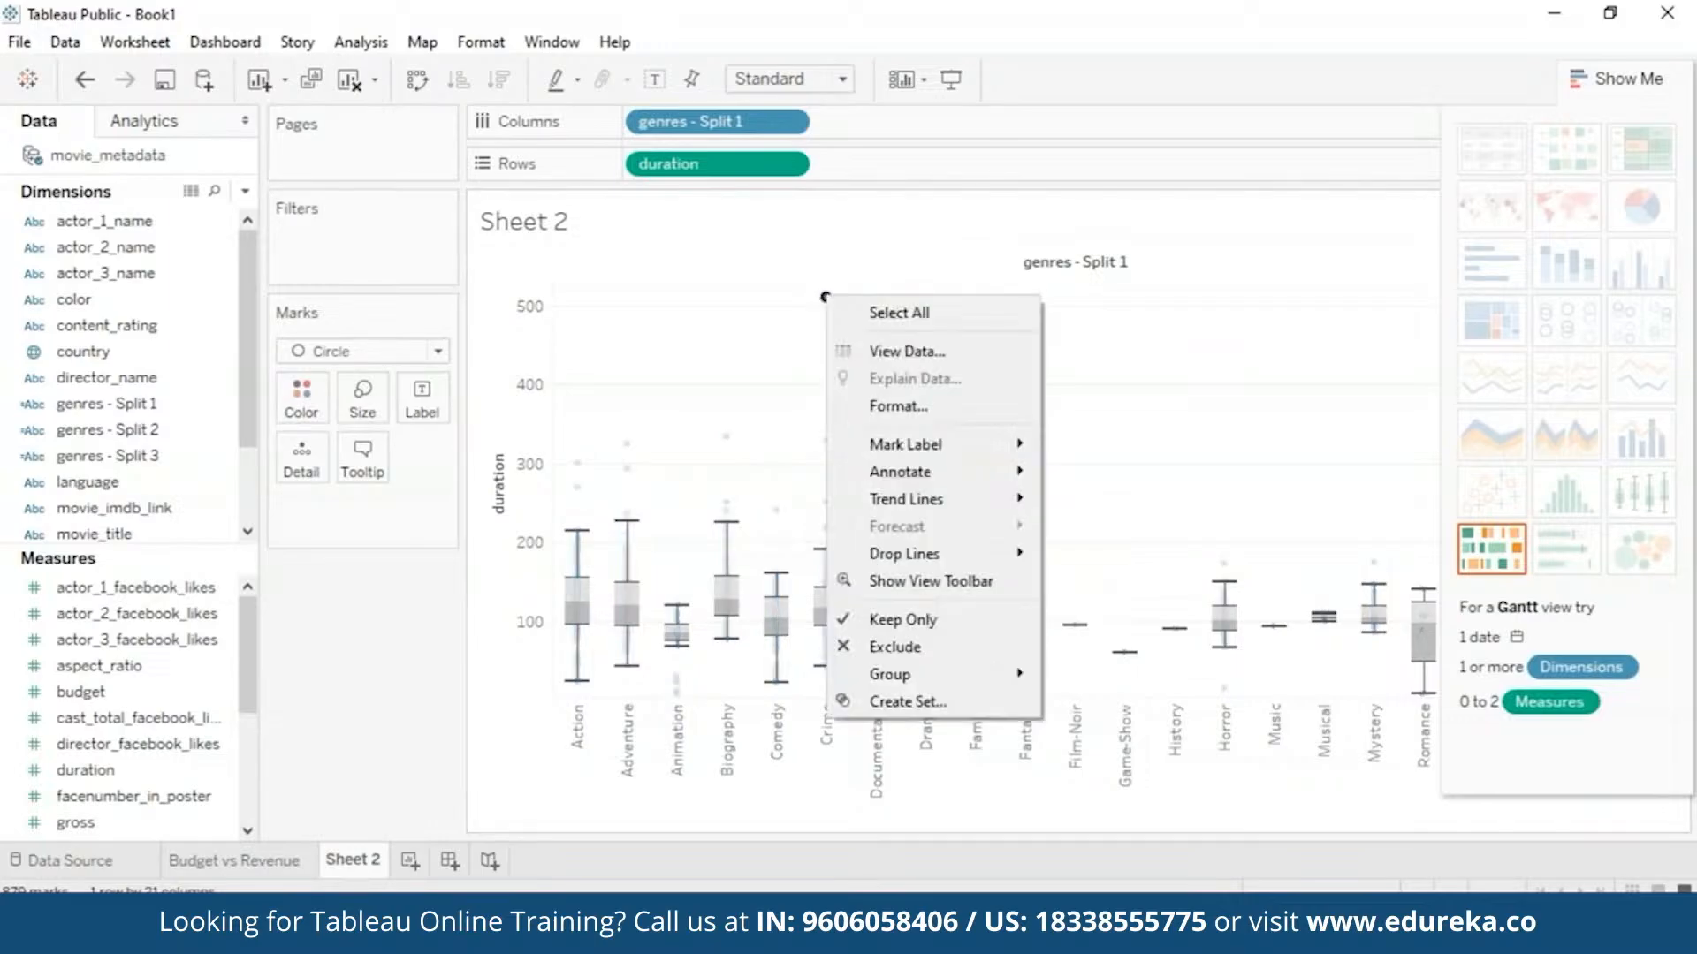
pyautogui.click(865, 349)
pyautogui.click(487, 697)
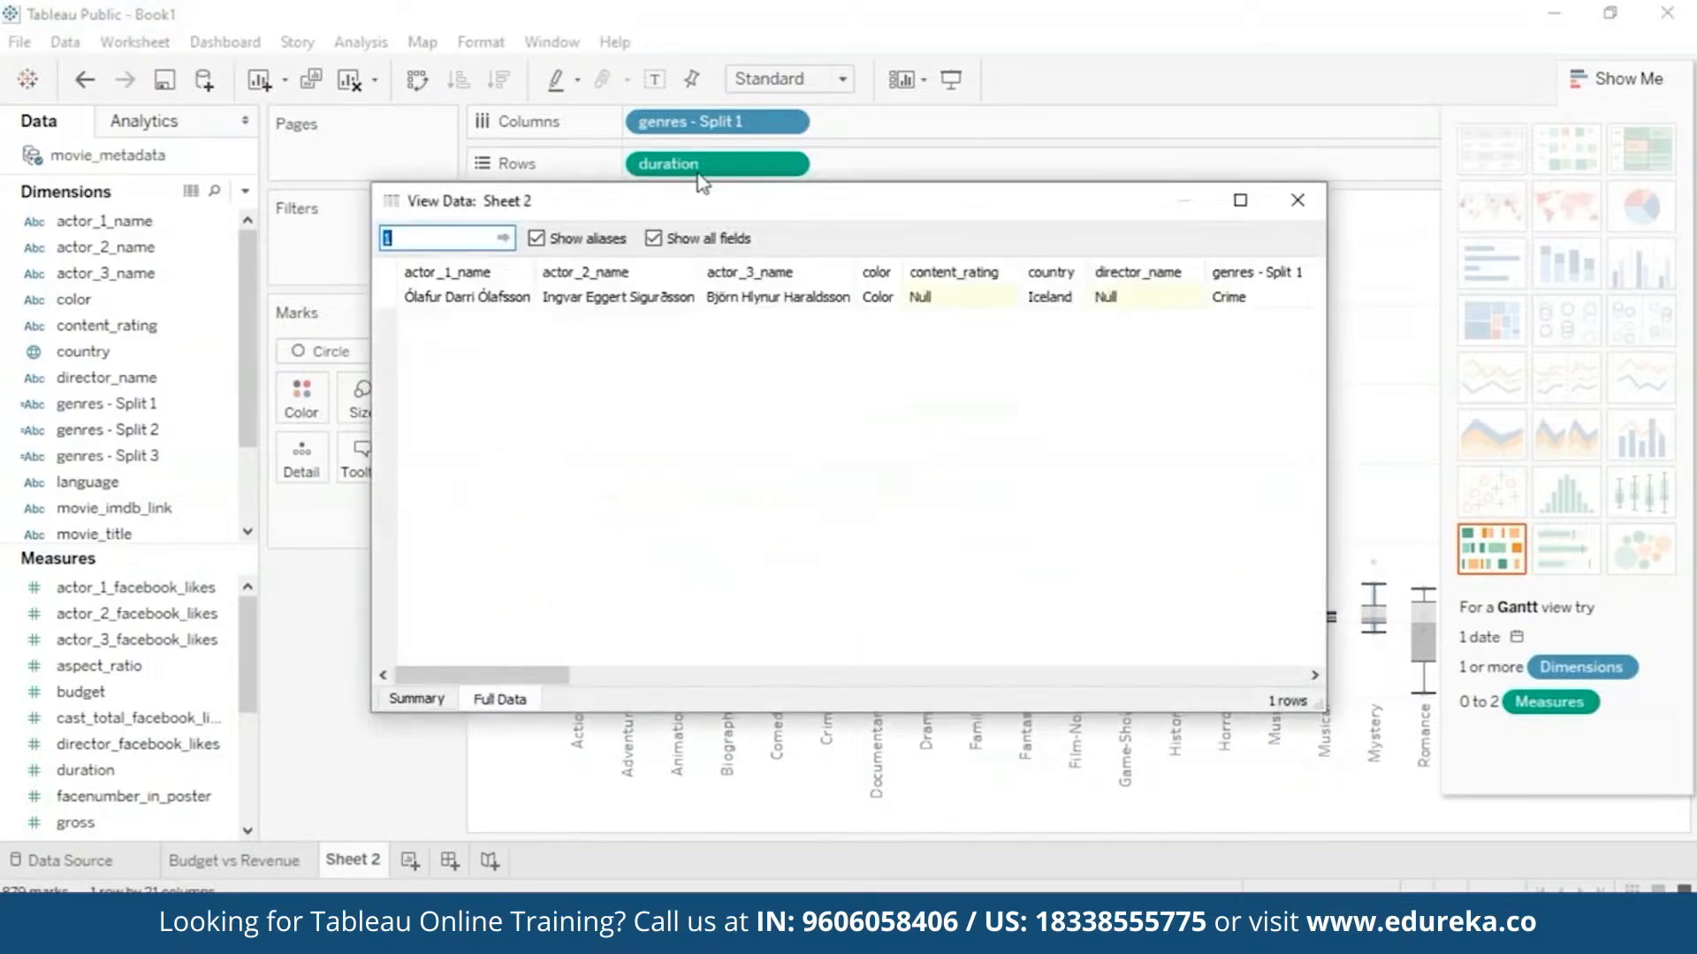
pyautogui.hscroll(5, 673, 598)
pyautogui.hscroll(1, 715, 613)
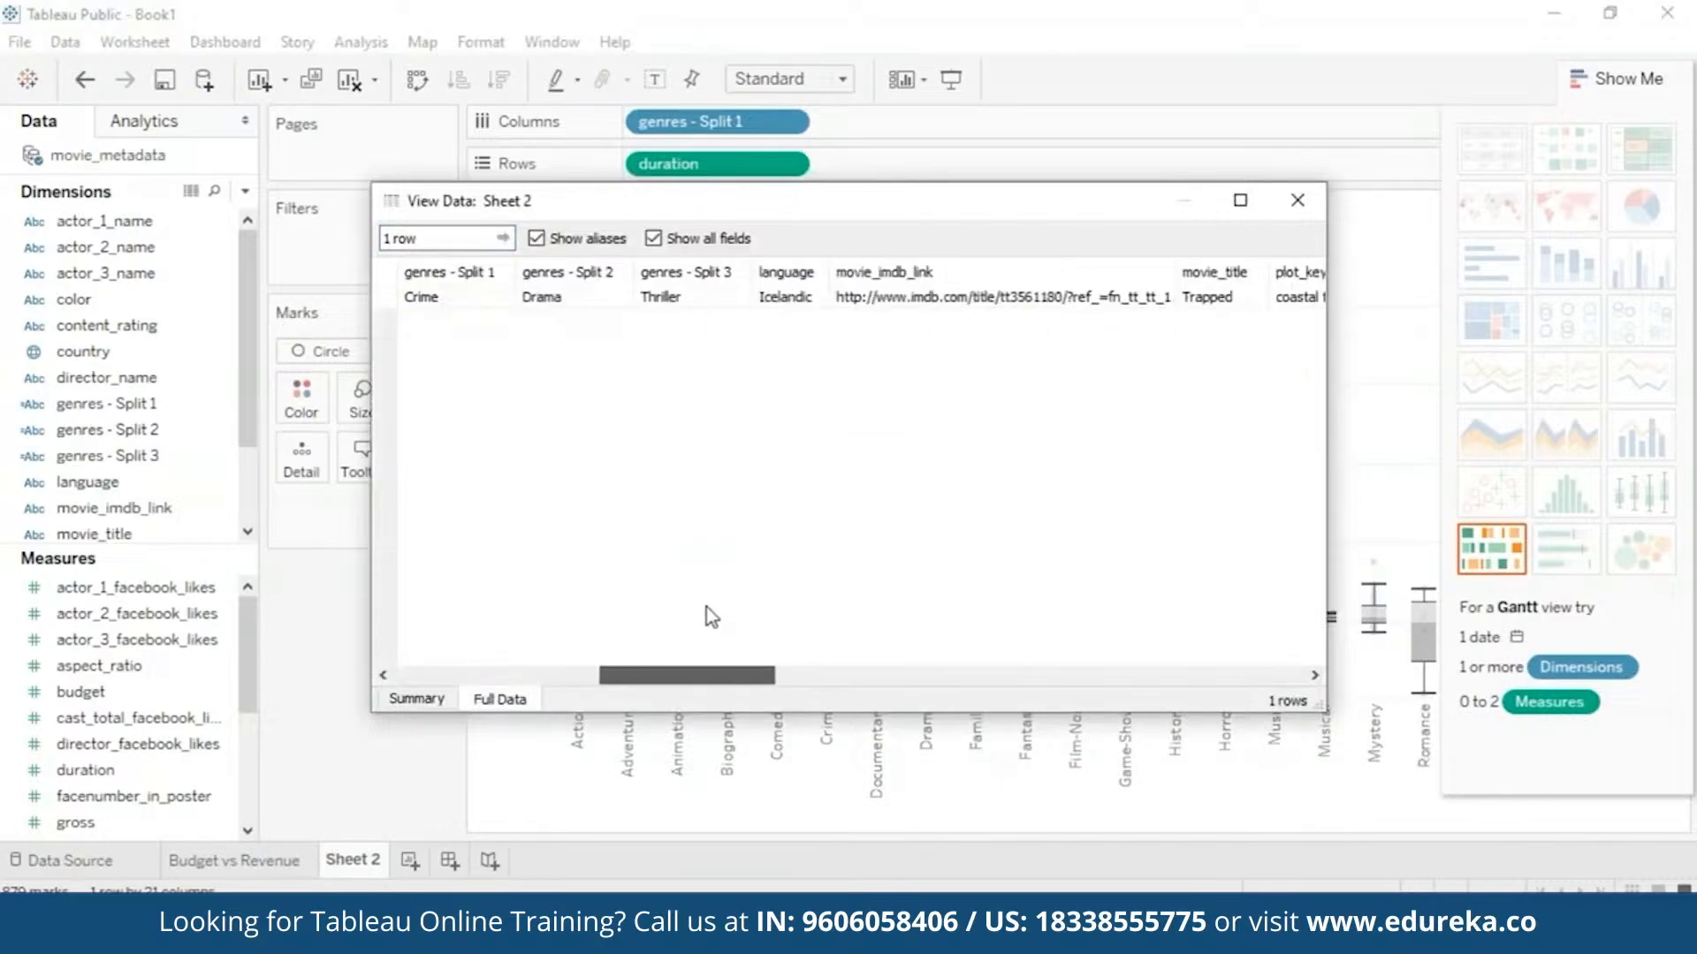
pyautogui.hscroll(1, 715, 618)
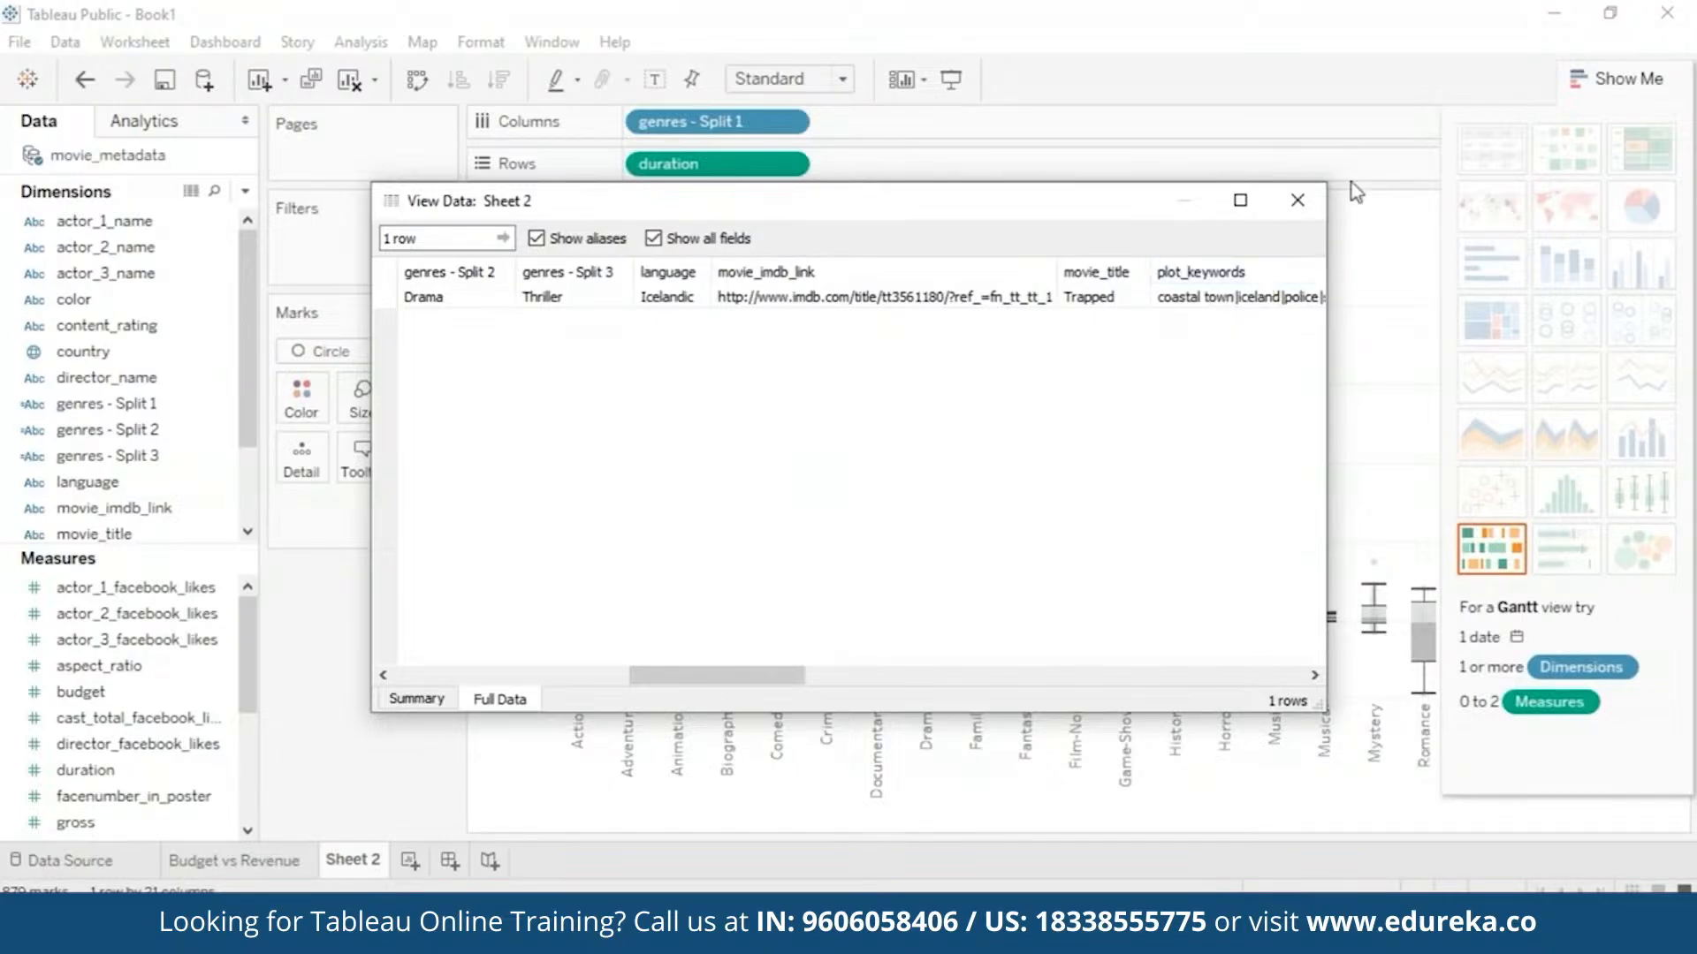
pyautogui.click(1296, 201)
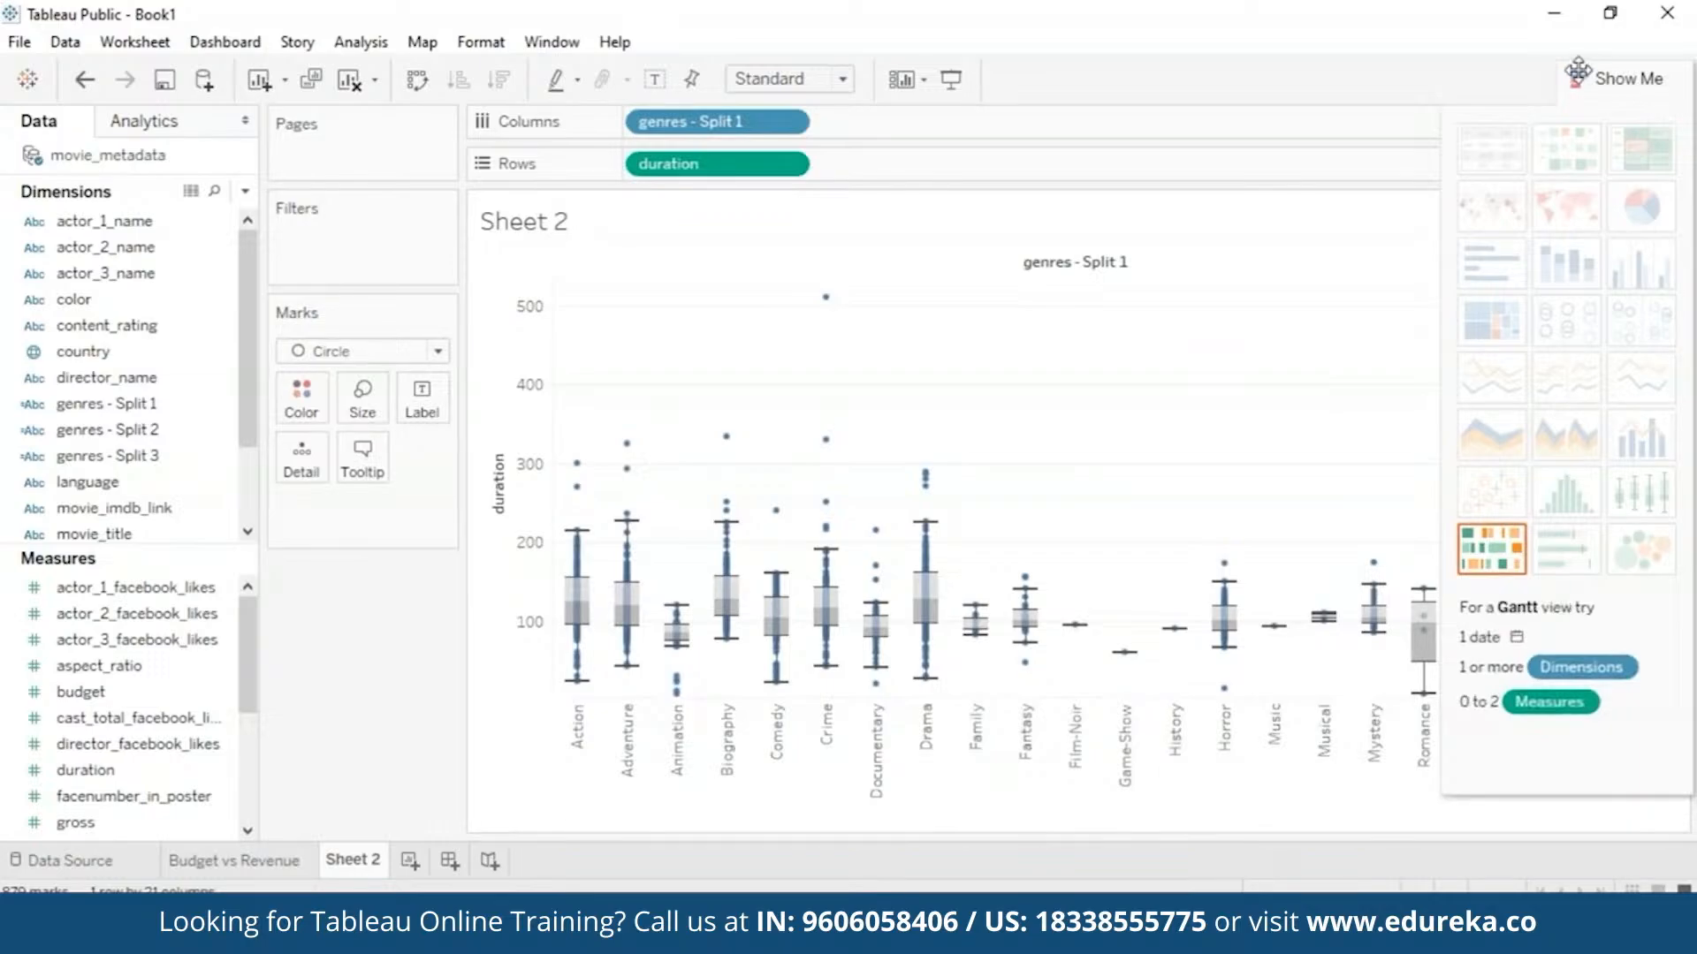
# - Hide Show Me and start renaming Sheet 2 to Duration Outliers
pyautogui.click(1634, 78)
pyautogui.moveTo(1559, 679)
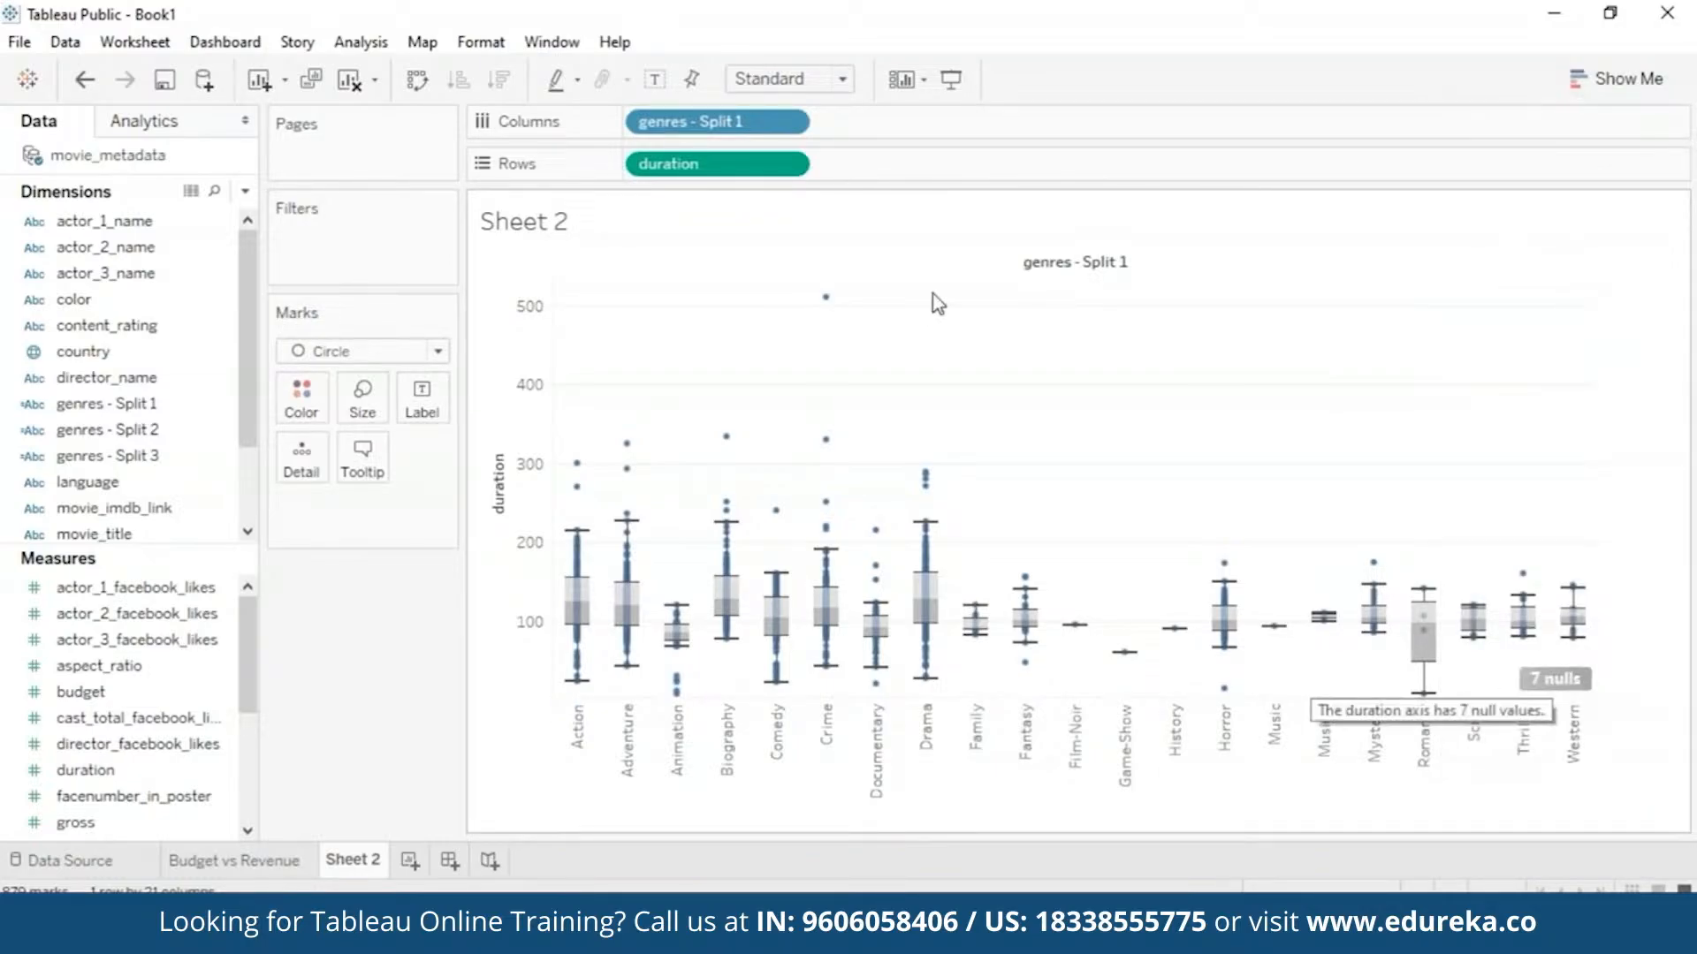
pyautogui.moveTo(726, 436)
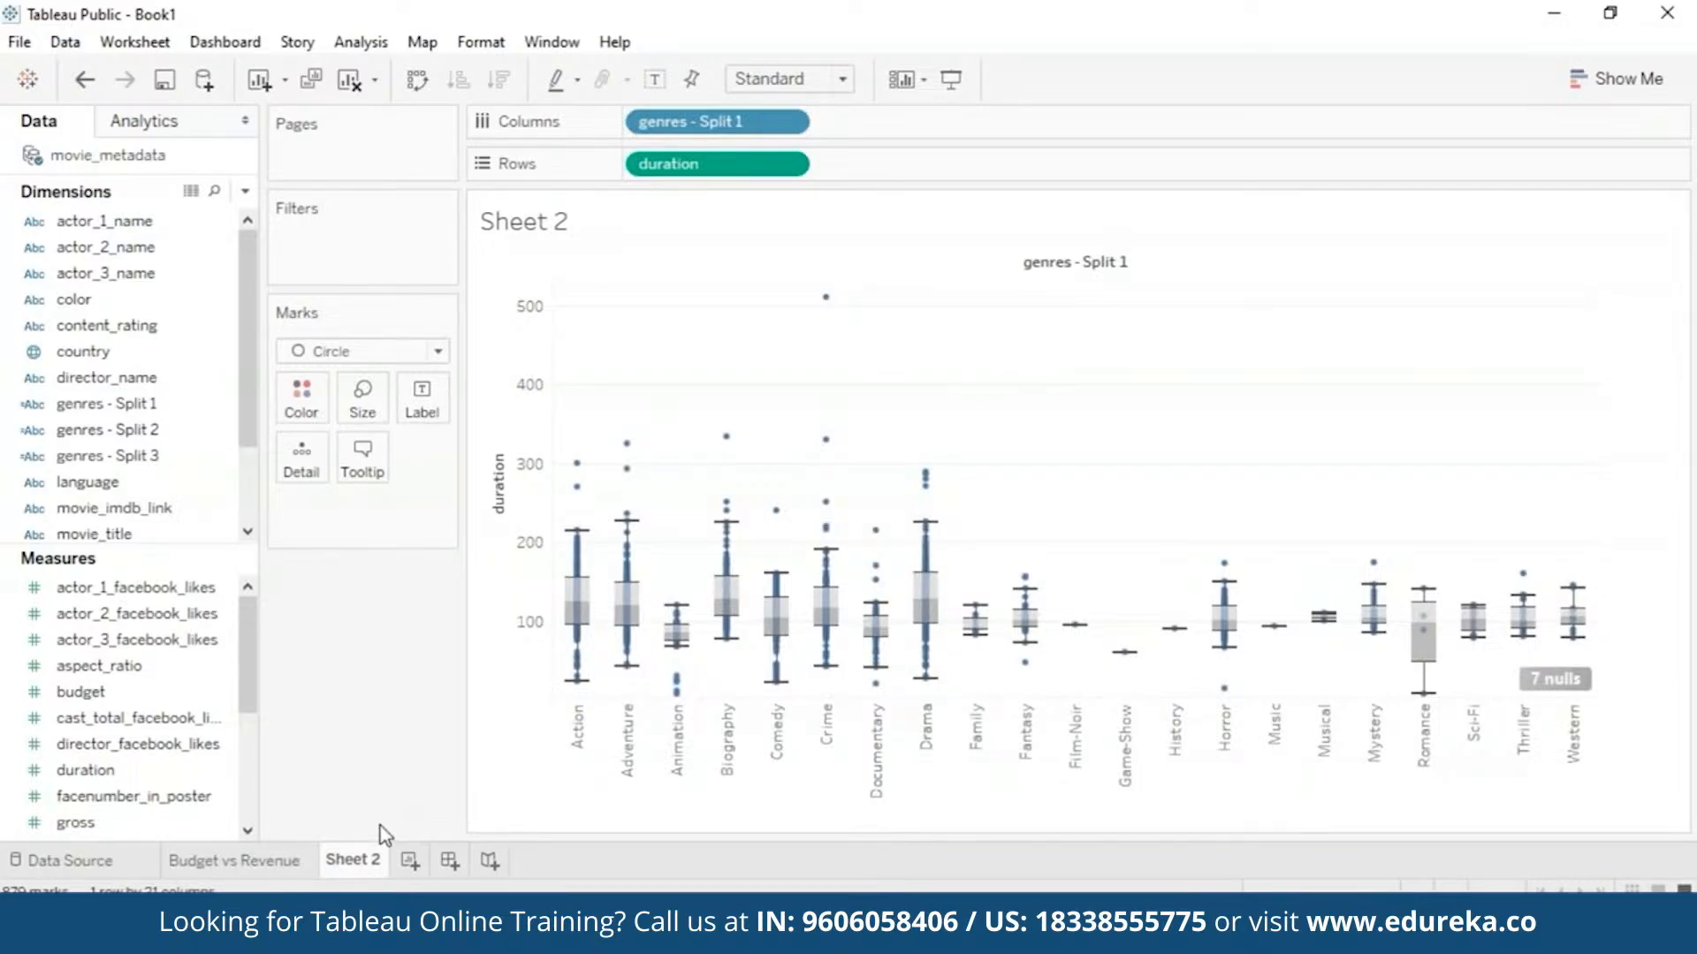
pyautogui.moveTo(378, 865)
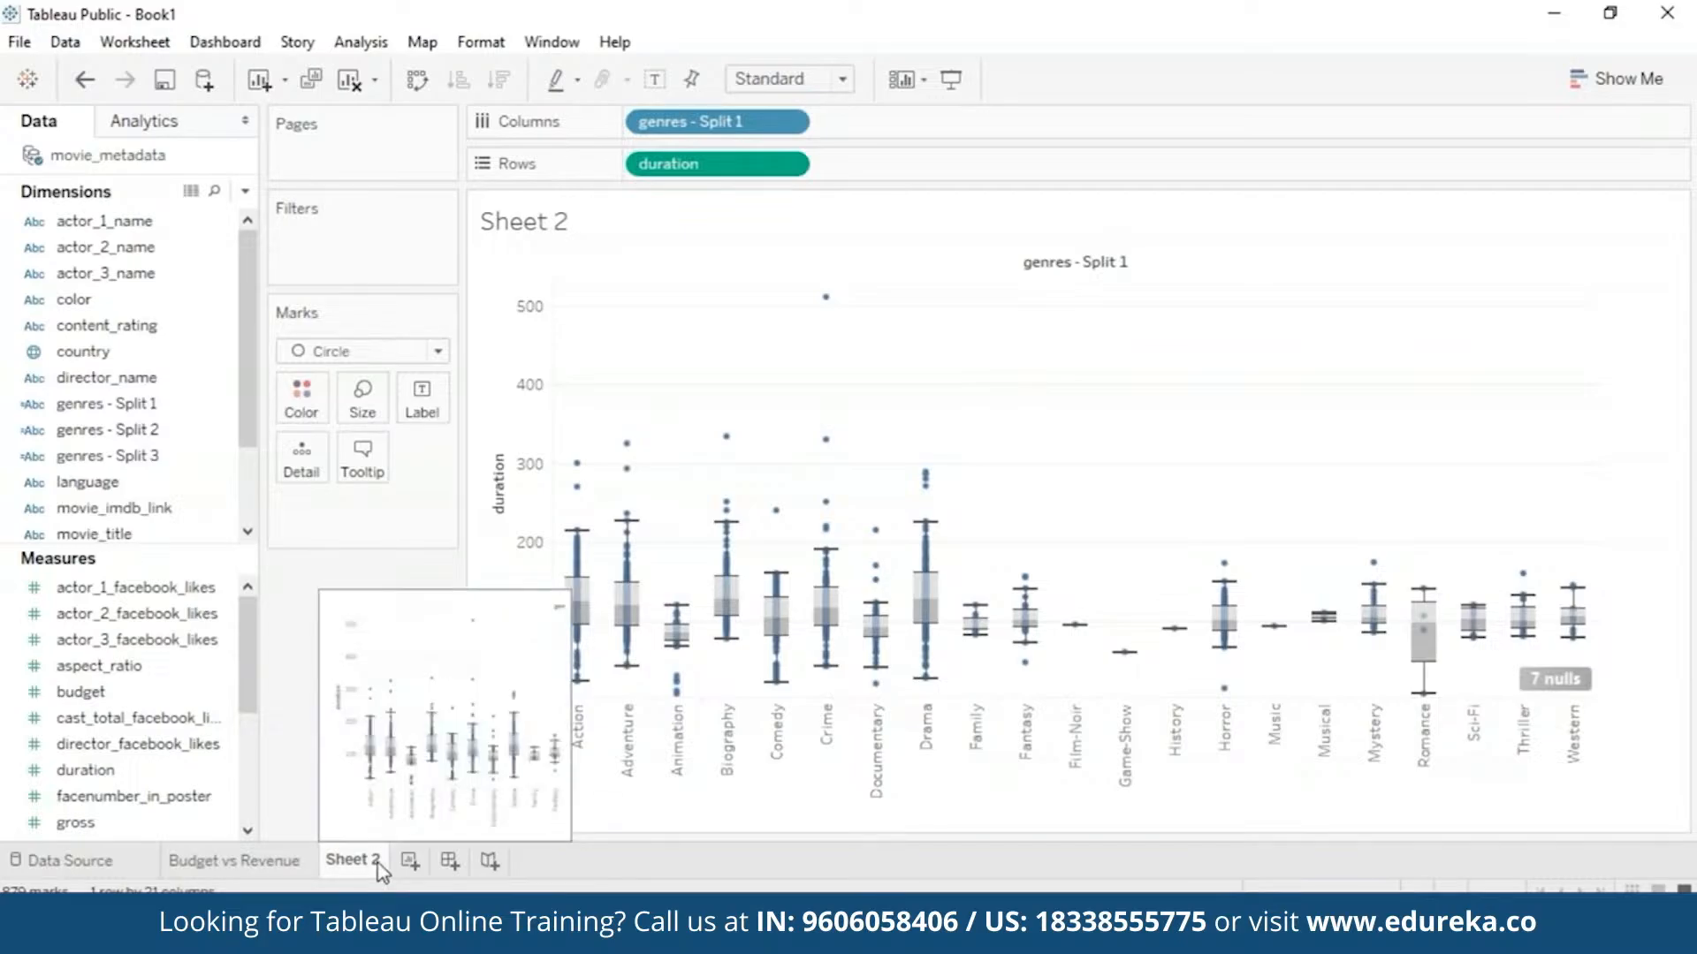
pyautogui.rightClick(378, 863)
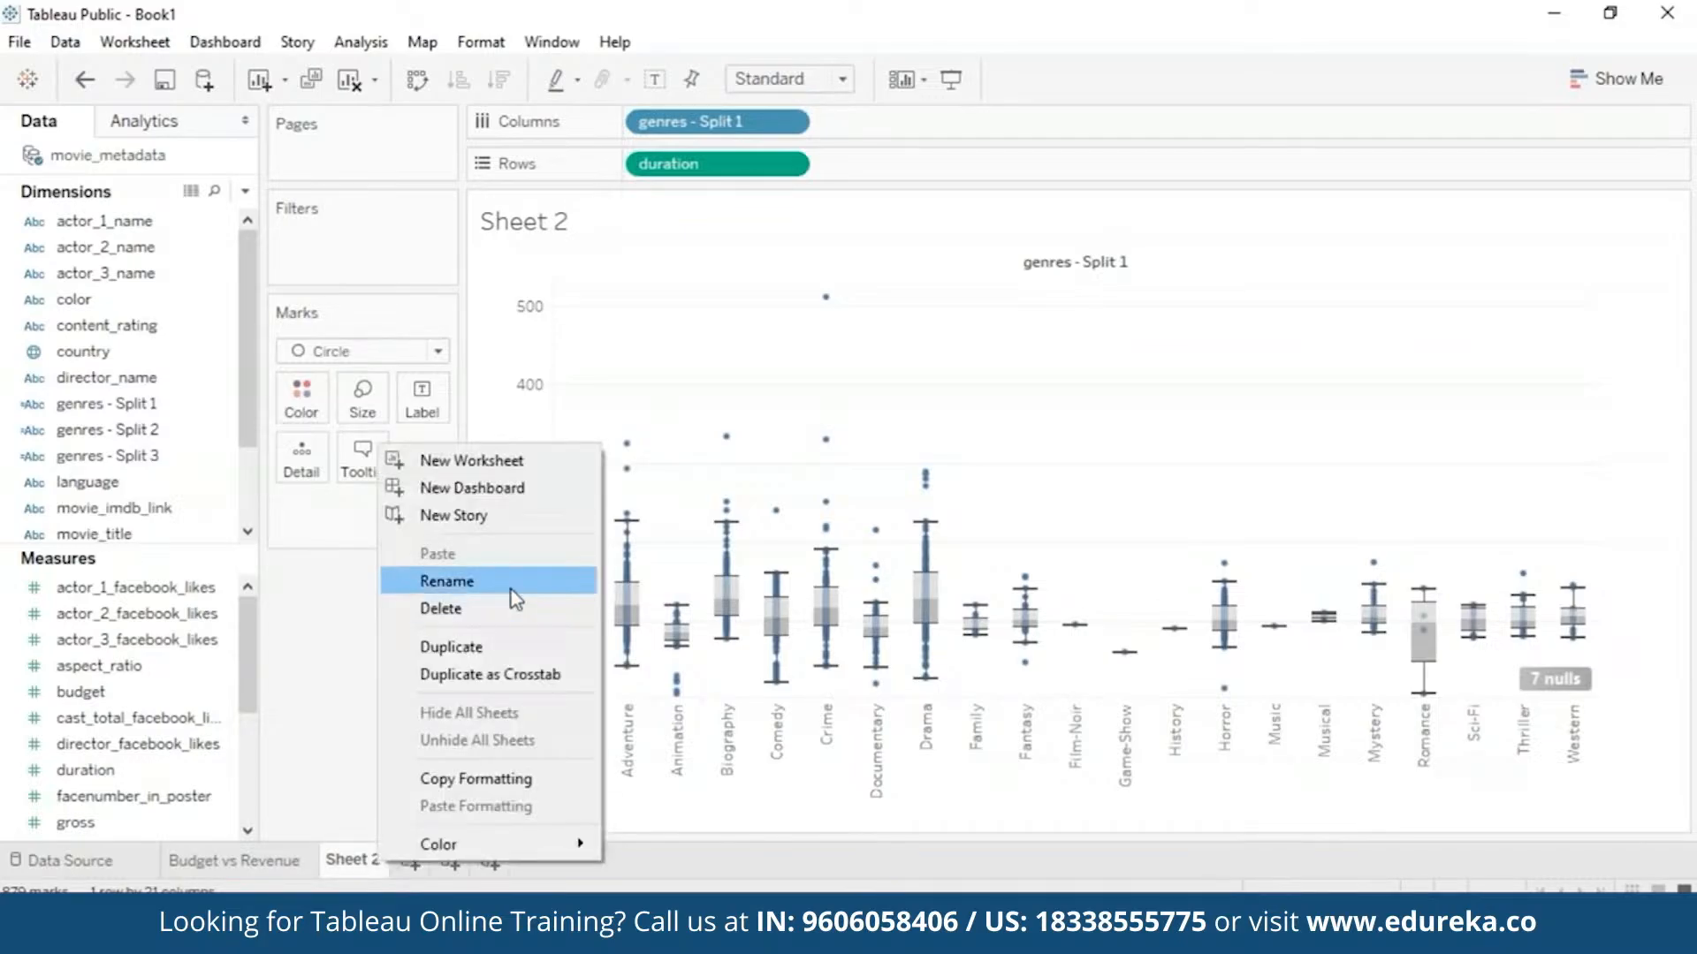
pyautogui.click(511, 589)
pyautogui.moveTo(245, 862)
pyautogui.write('Du')
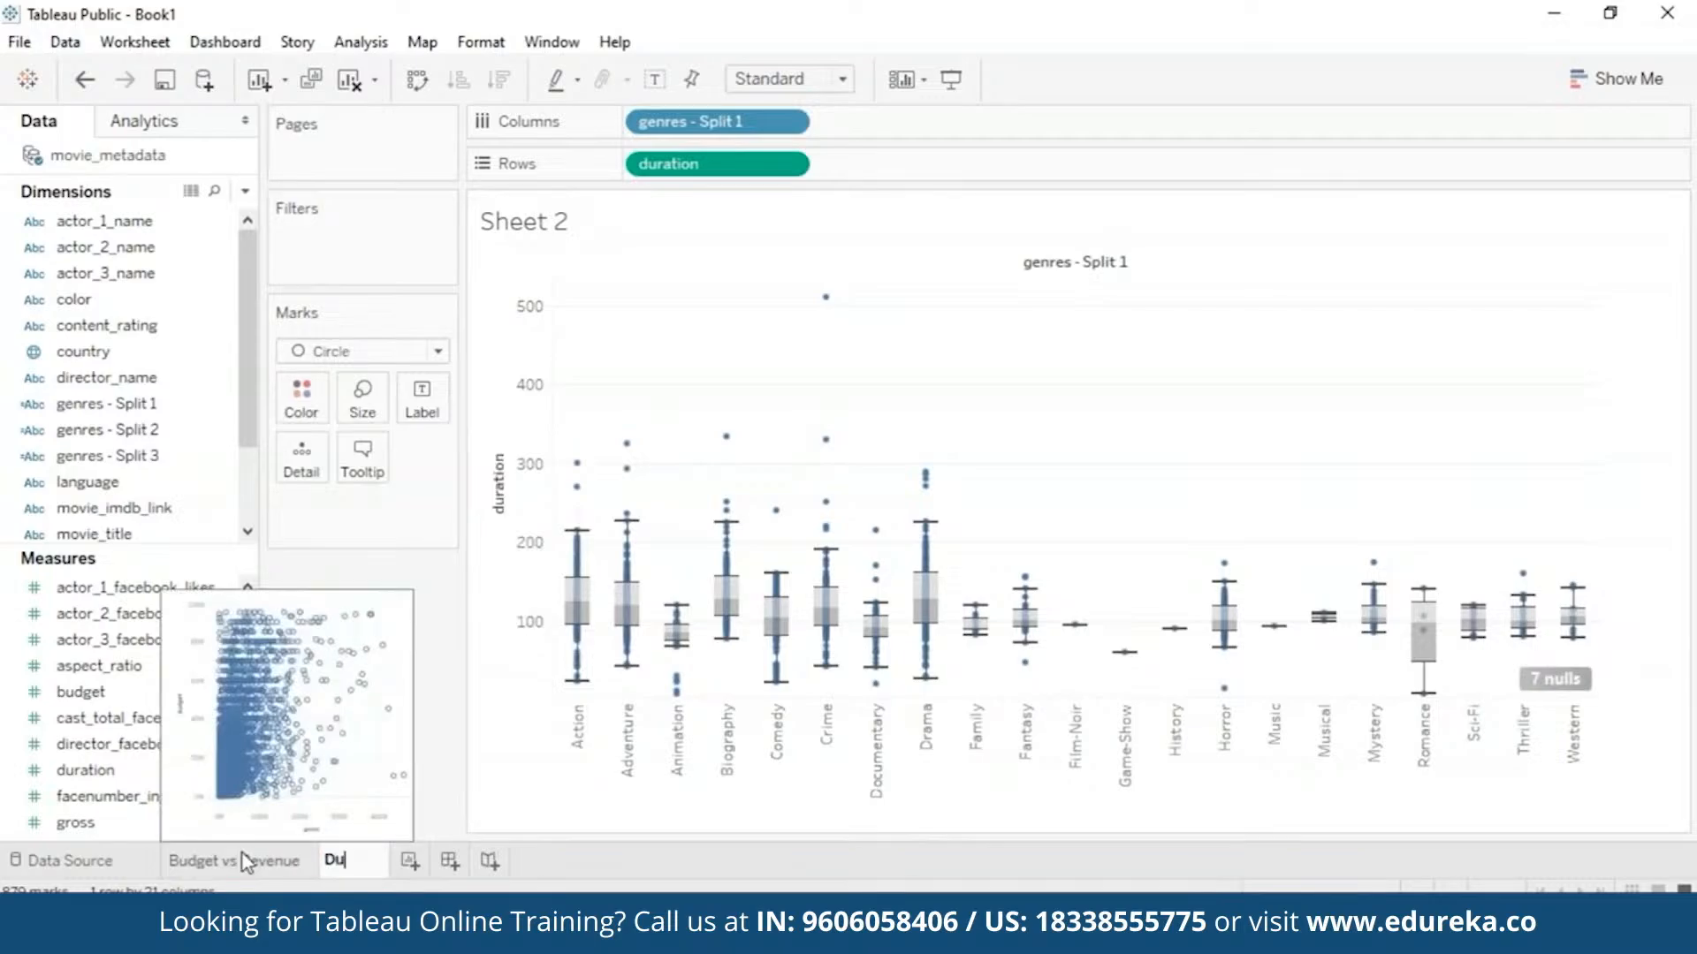
pyautogui.write('ration Outliers')
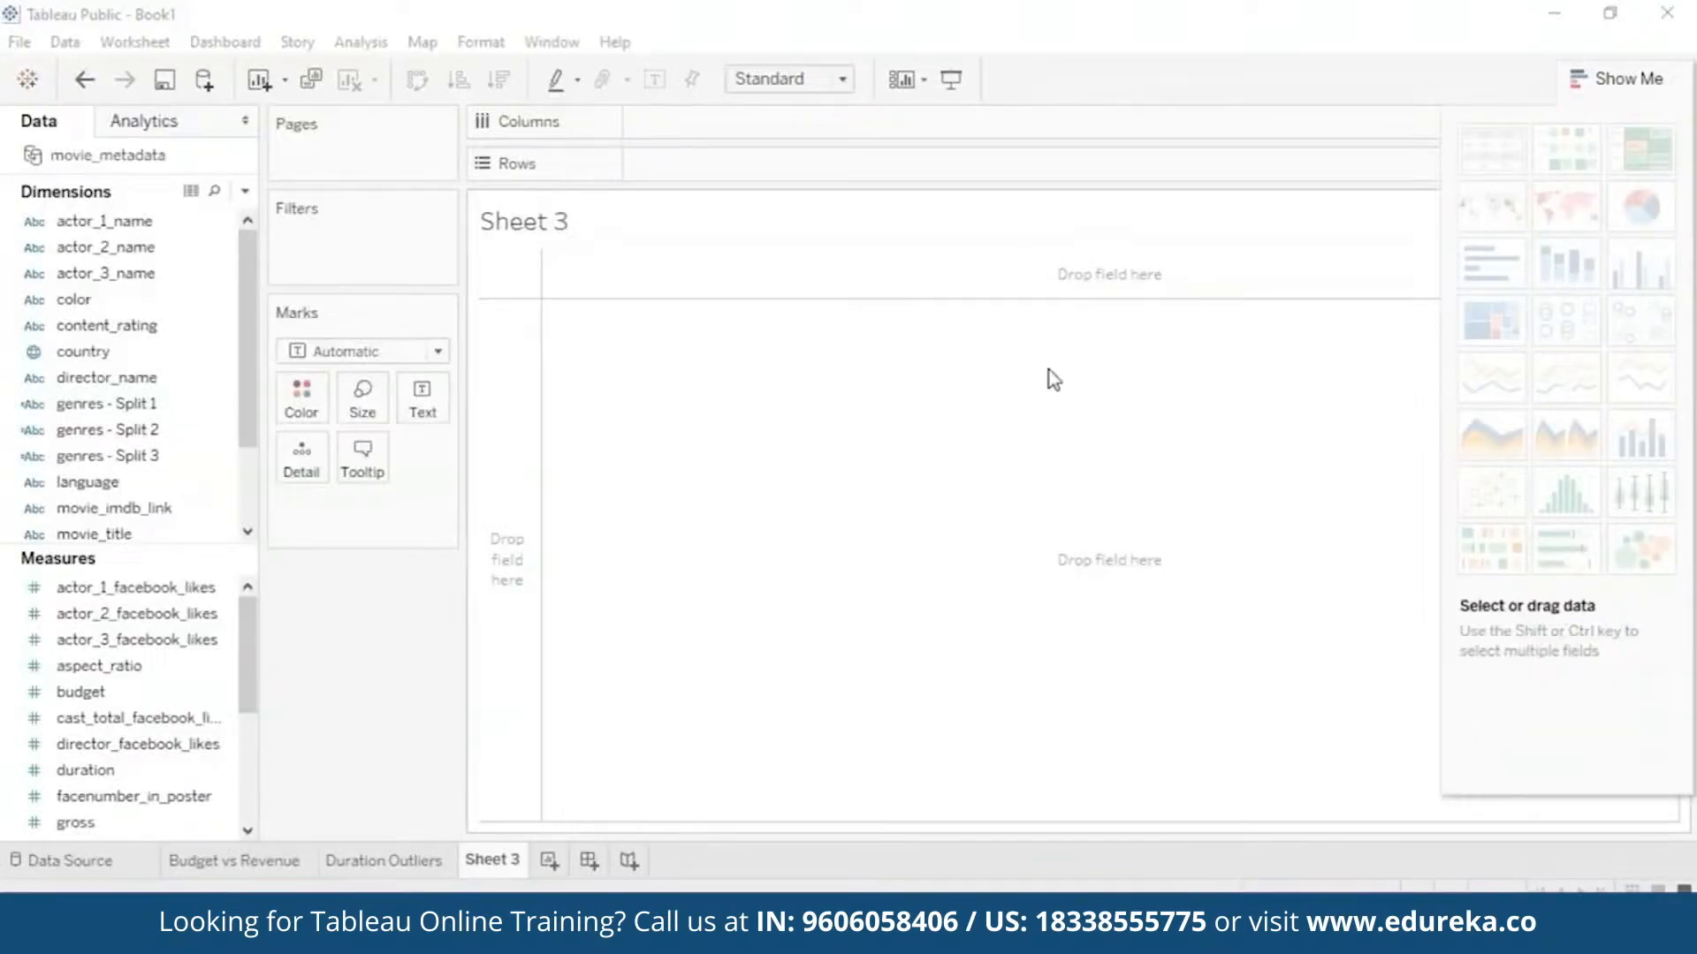
# - Create a histogram of movie counts per duration bin using Show Me
pyautogui.click(1621, 88)
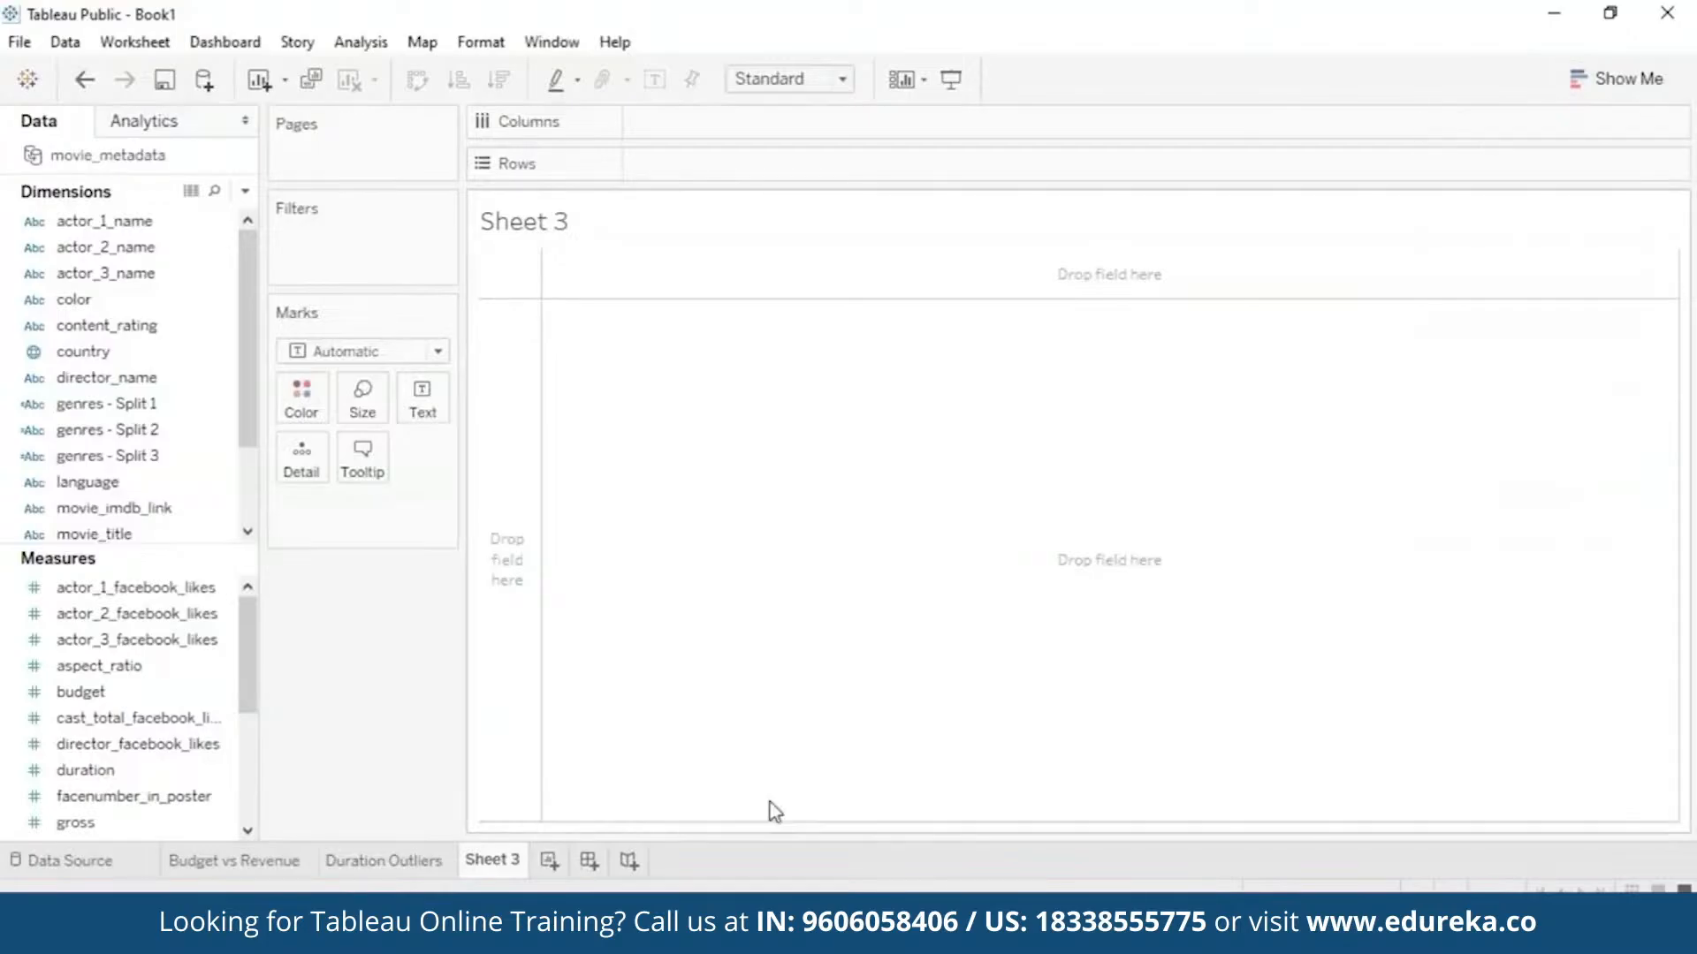
pyautogui.moveTo(110, 774); pyautogui.dragTo(1060, 442)
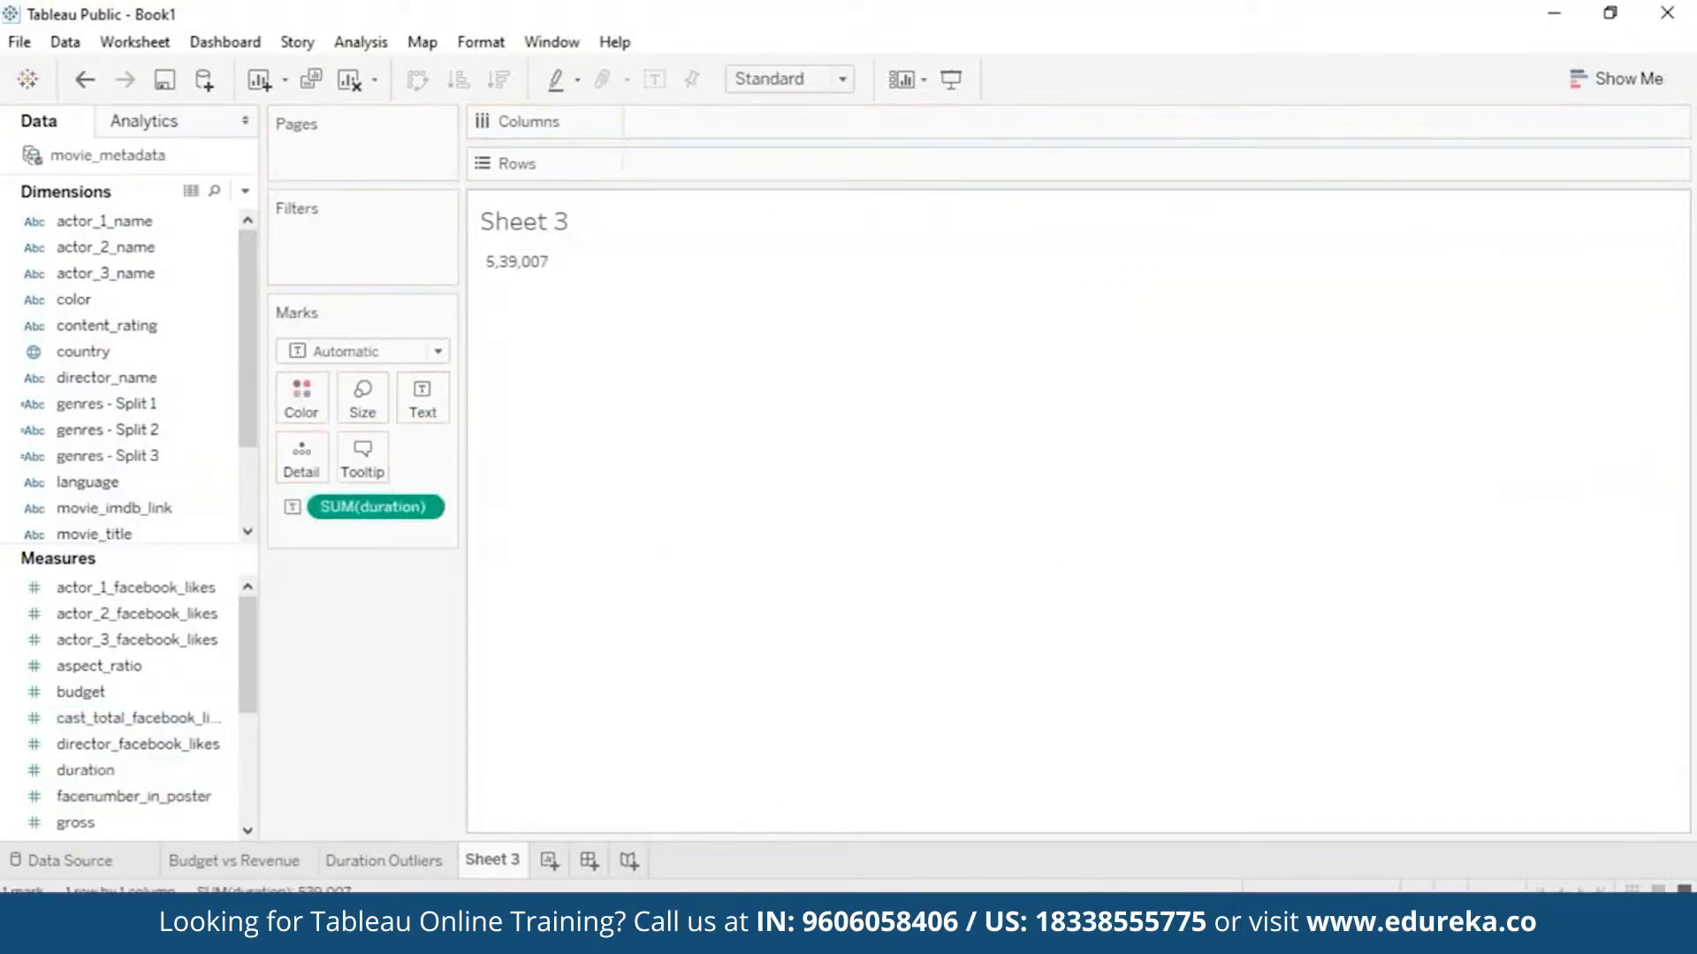
pyautogui.moveTo(367, 505); pyautogui.dragTo(999, 468)
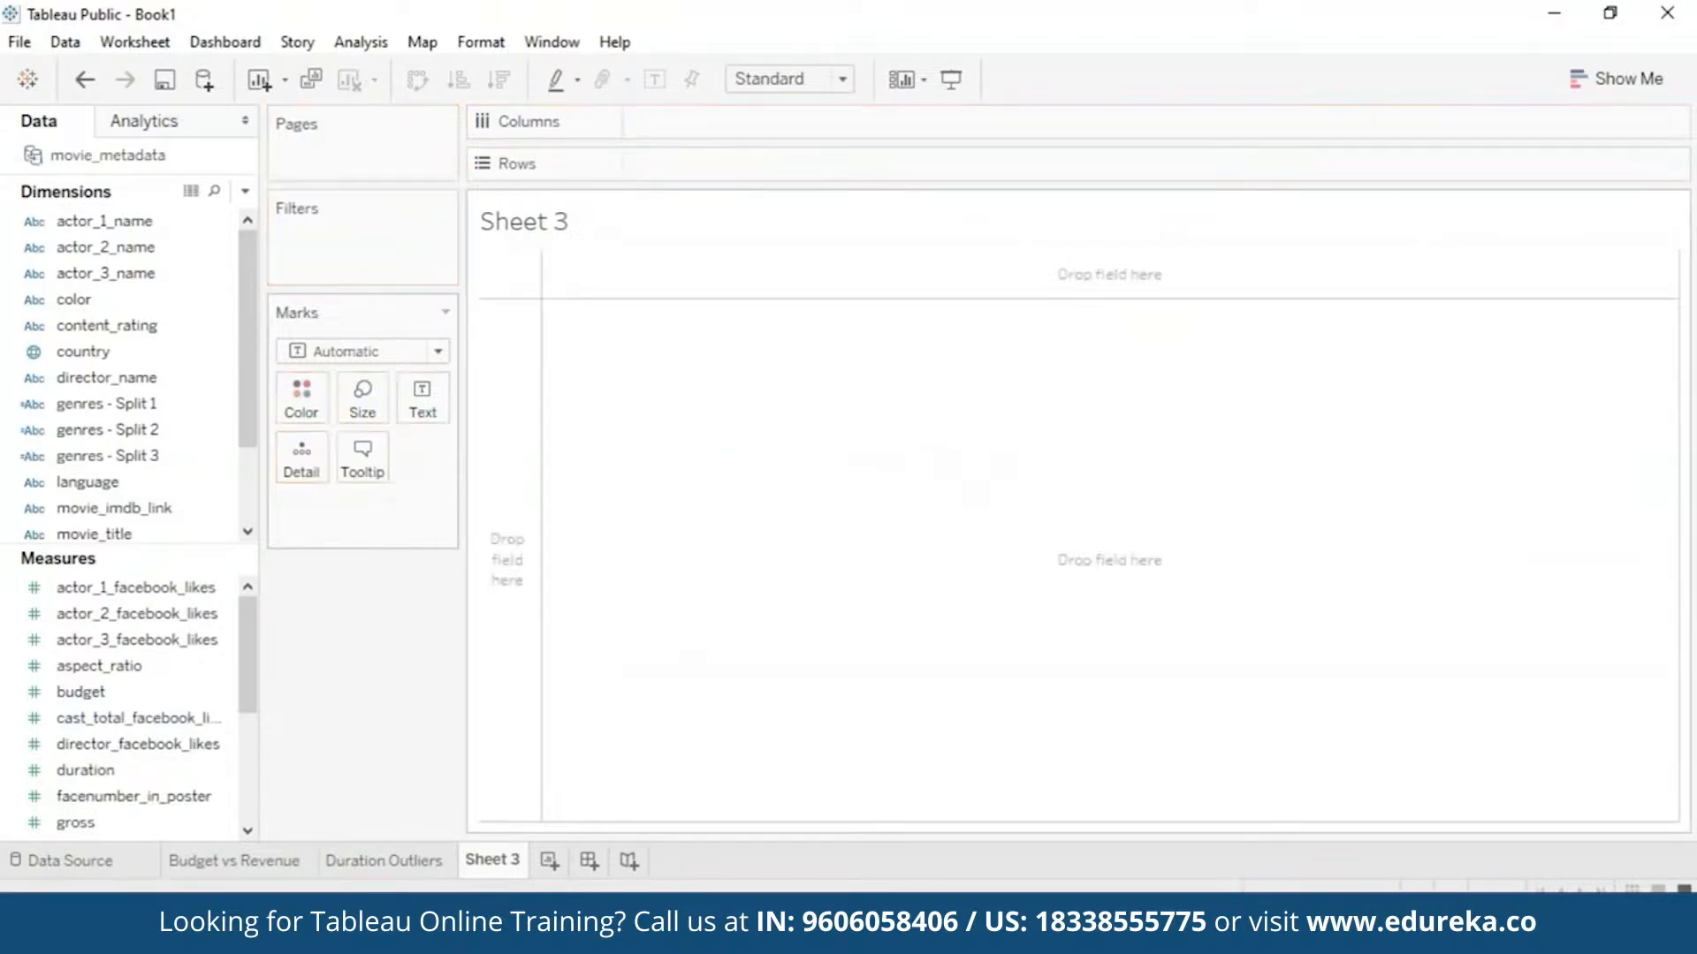
pyautogui.moveTo(98, 782); pyautogui.dragTo(883, 442)
pyautogui.click(1615, 79)
pyautogui.click(1565, 492)
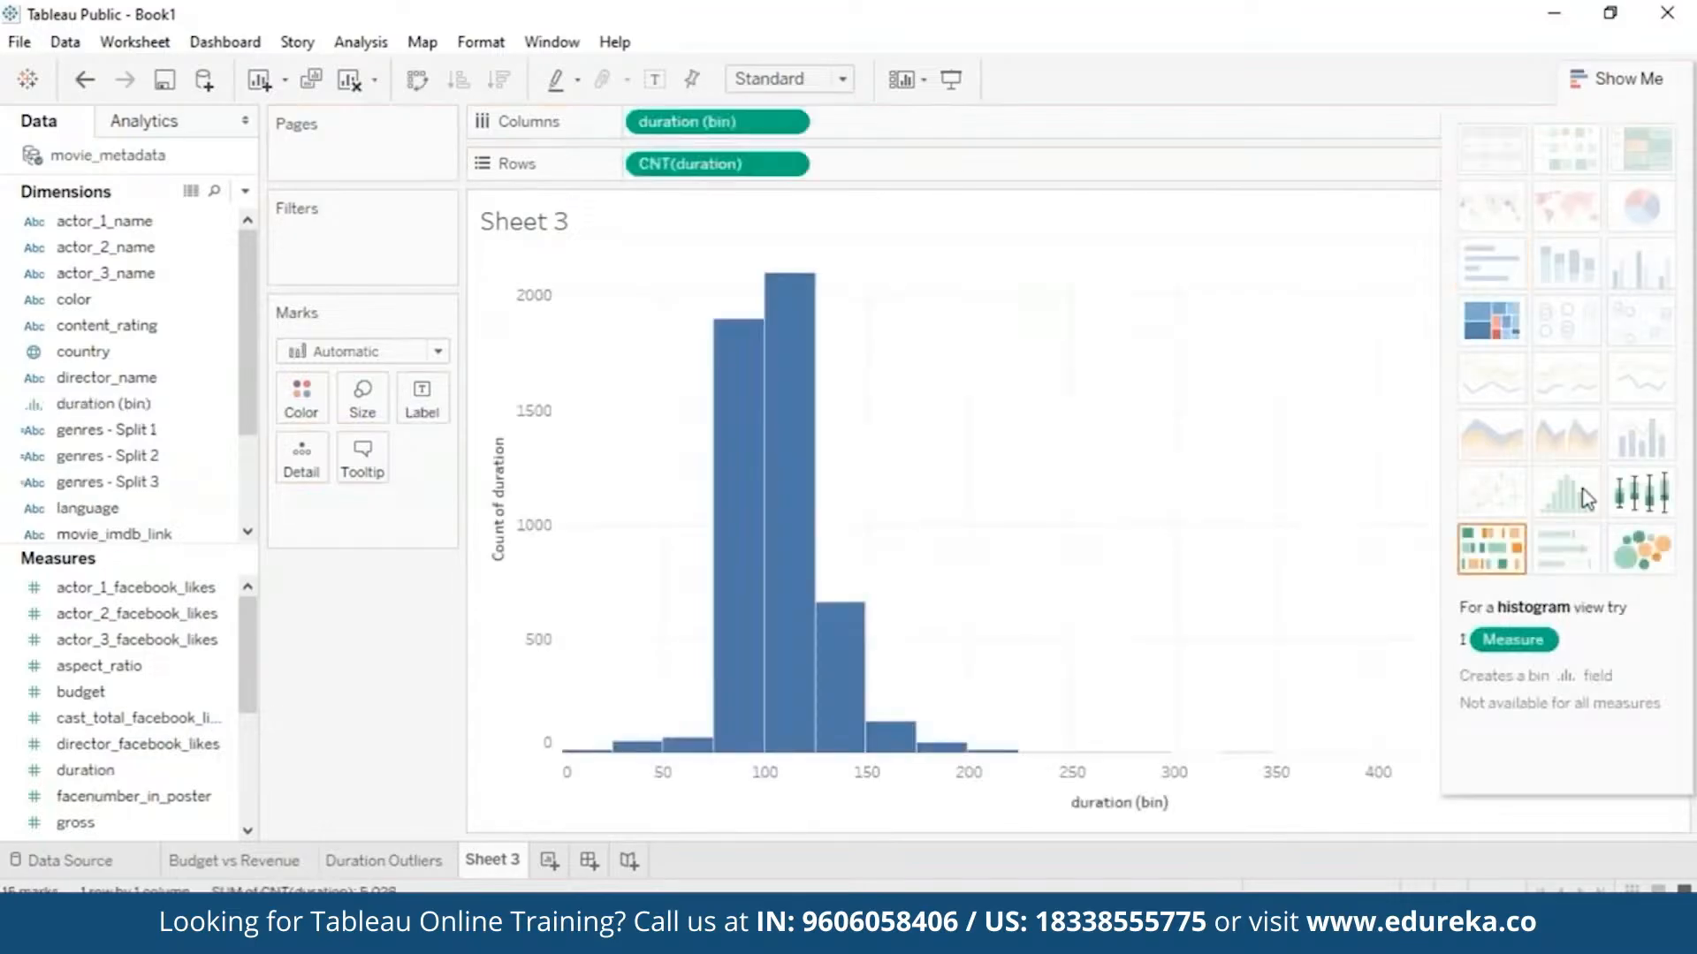
pyautogui.click(1618, 76)
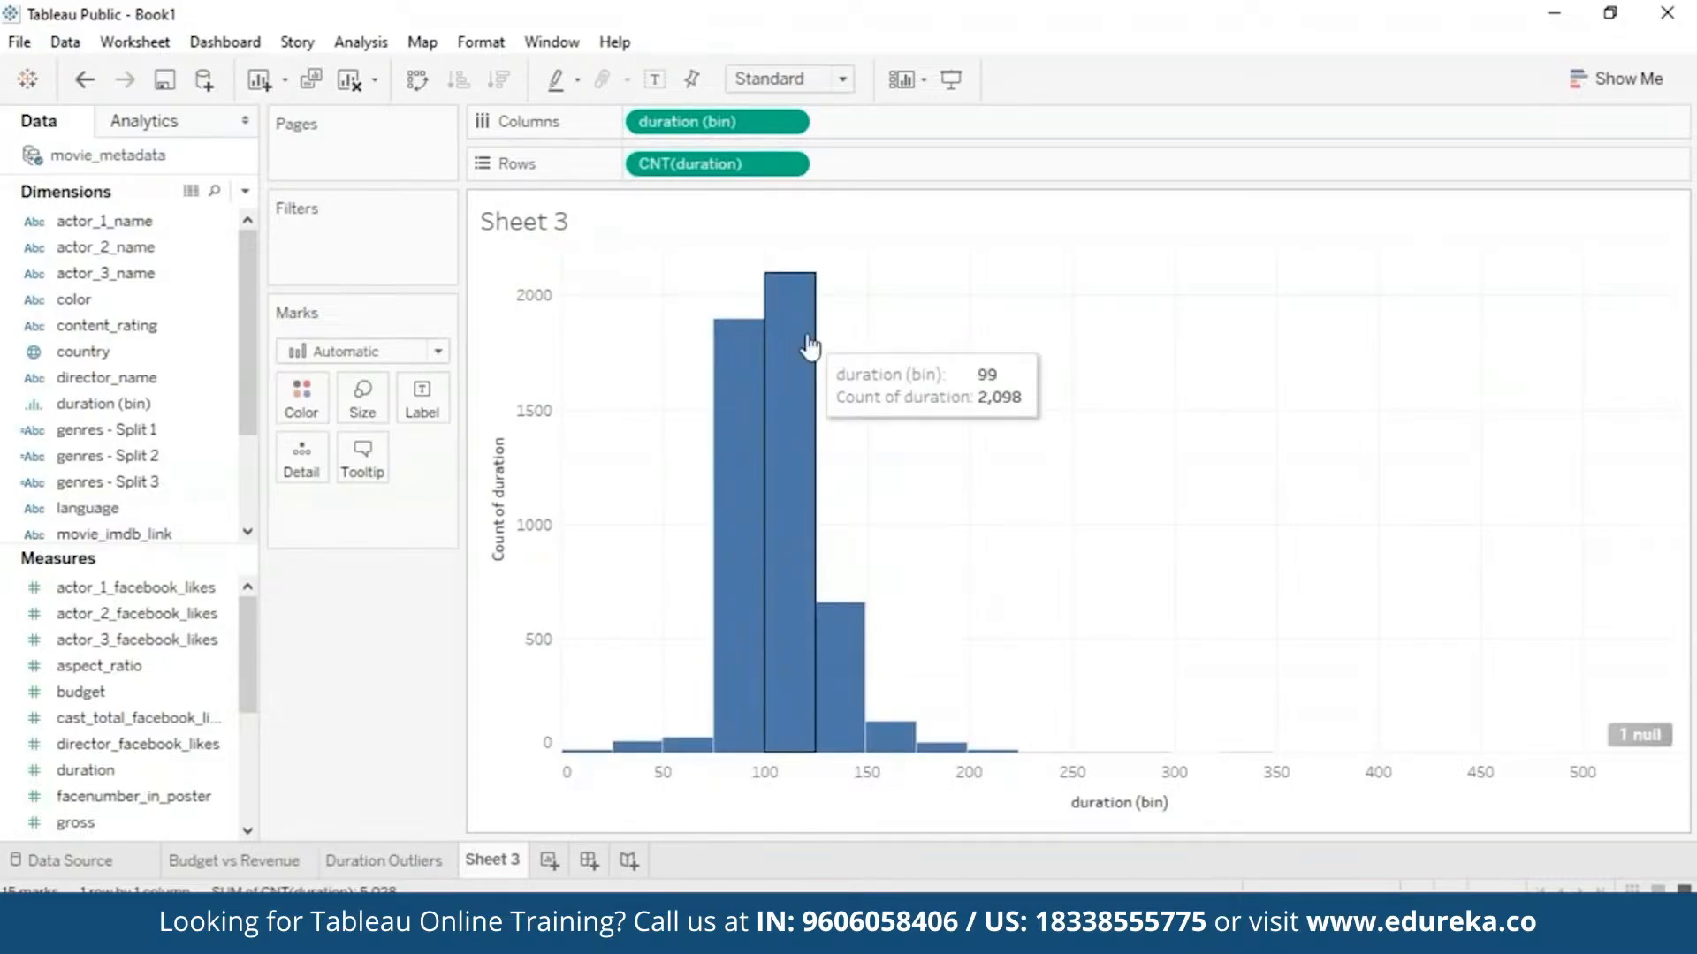
pyautogui.moveTo(803, 548)
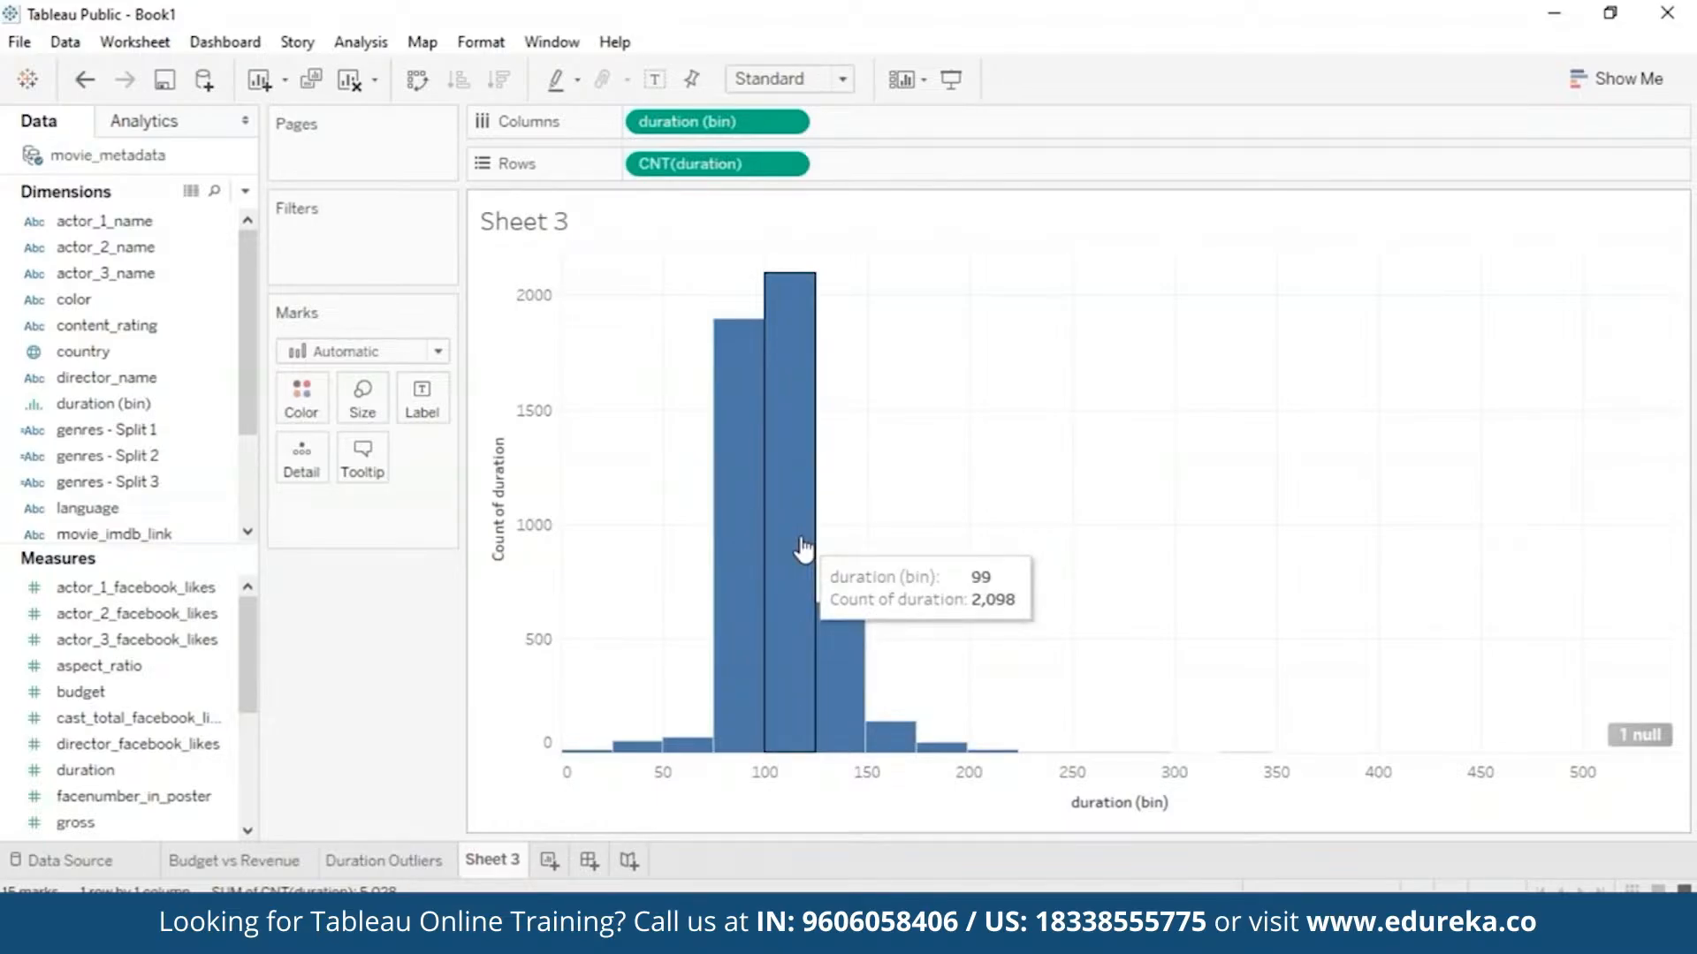
pyautogui.rightClick(511, 862)
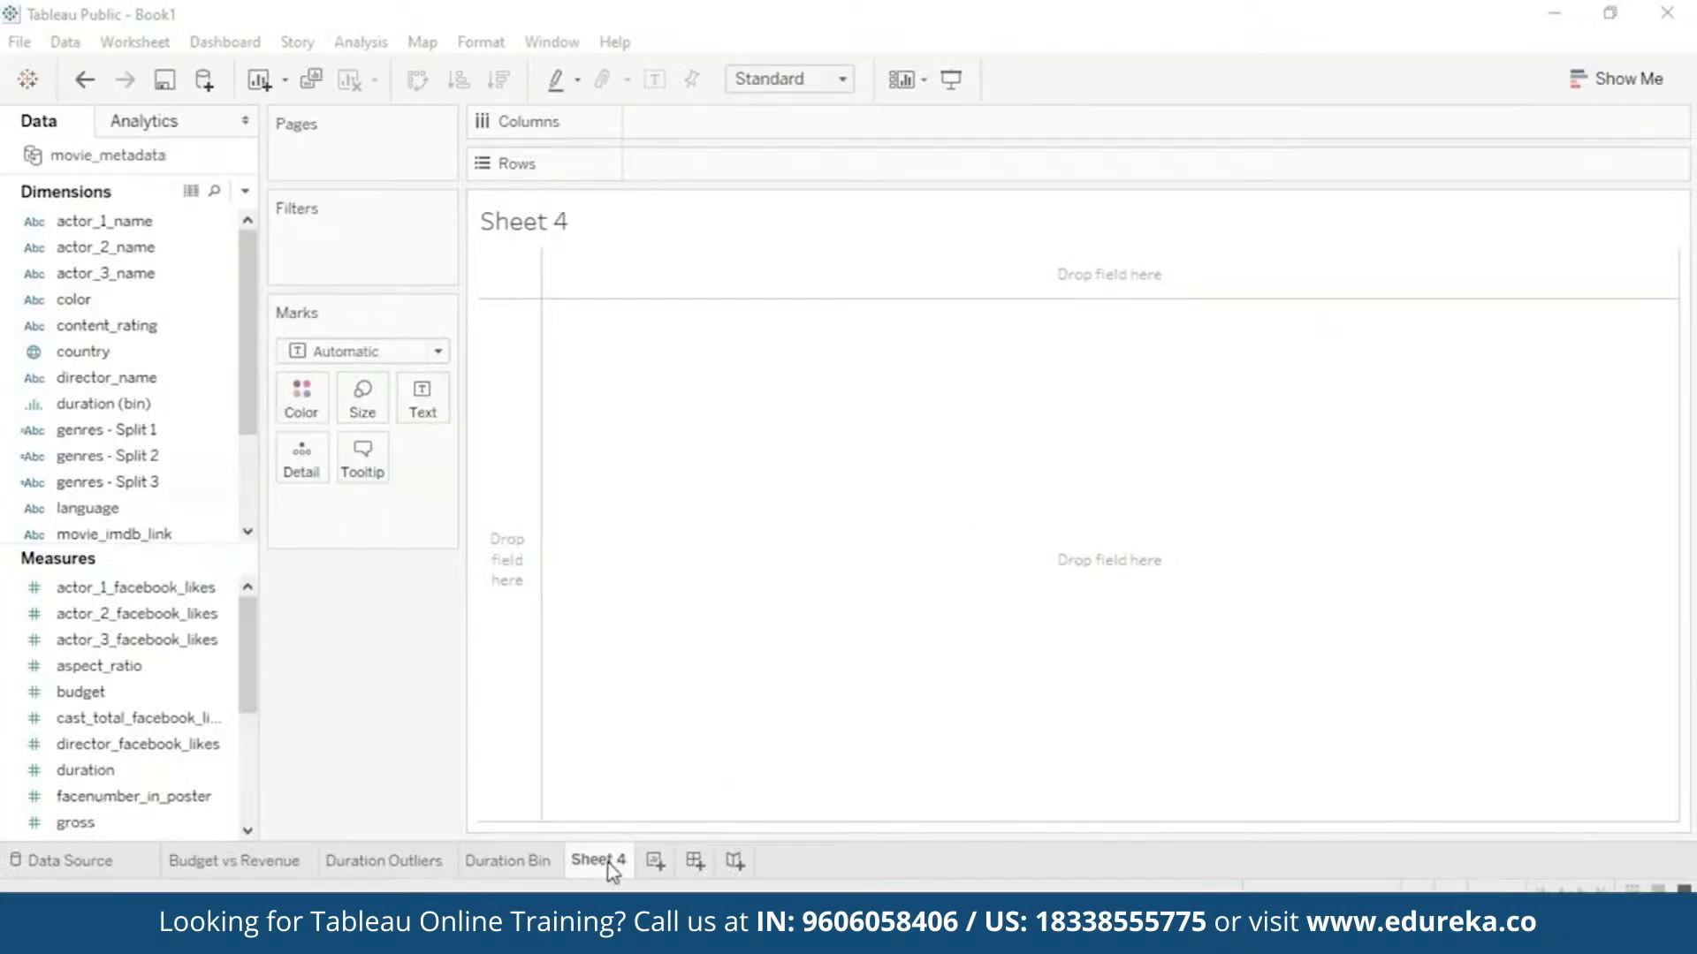
# - Rename Sheet 4 to 'FB vs Revenue'
pyautogui.rightClick(613, 870)
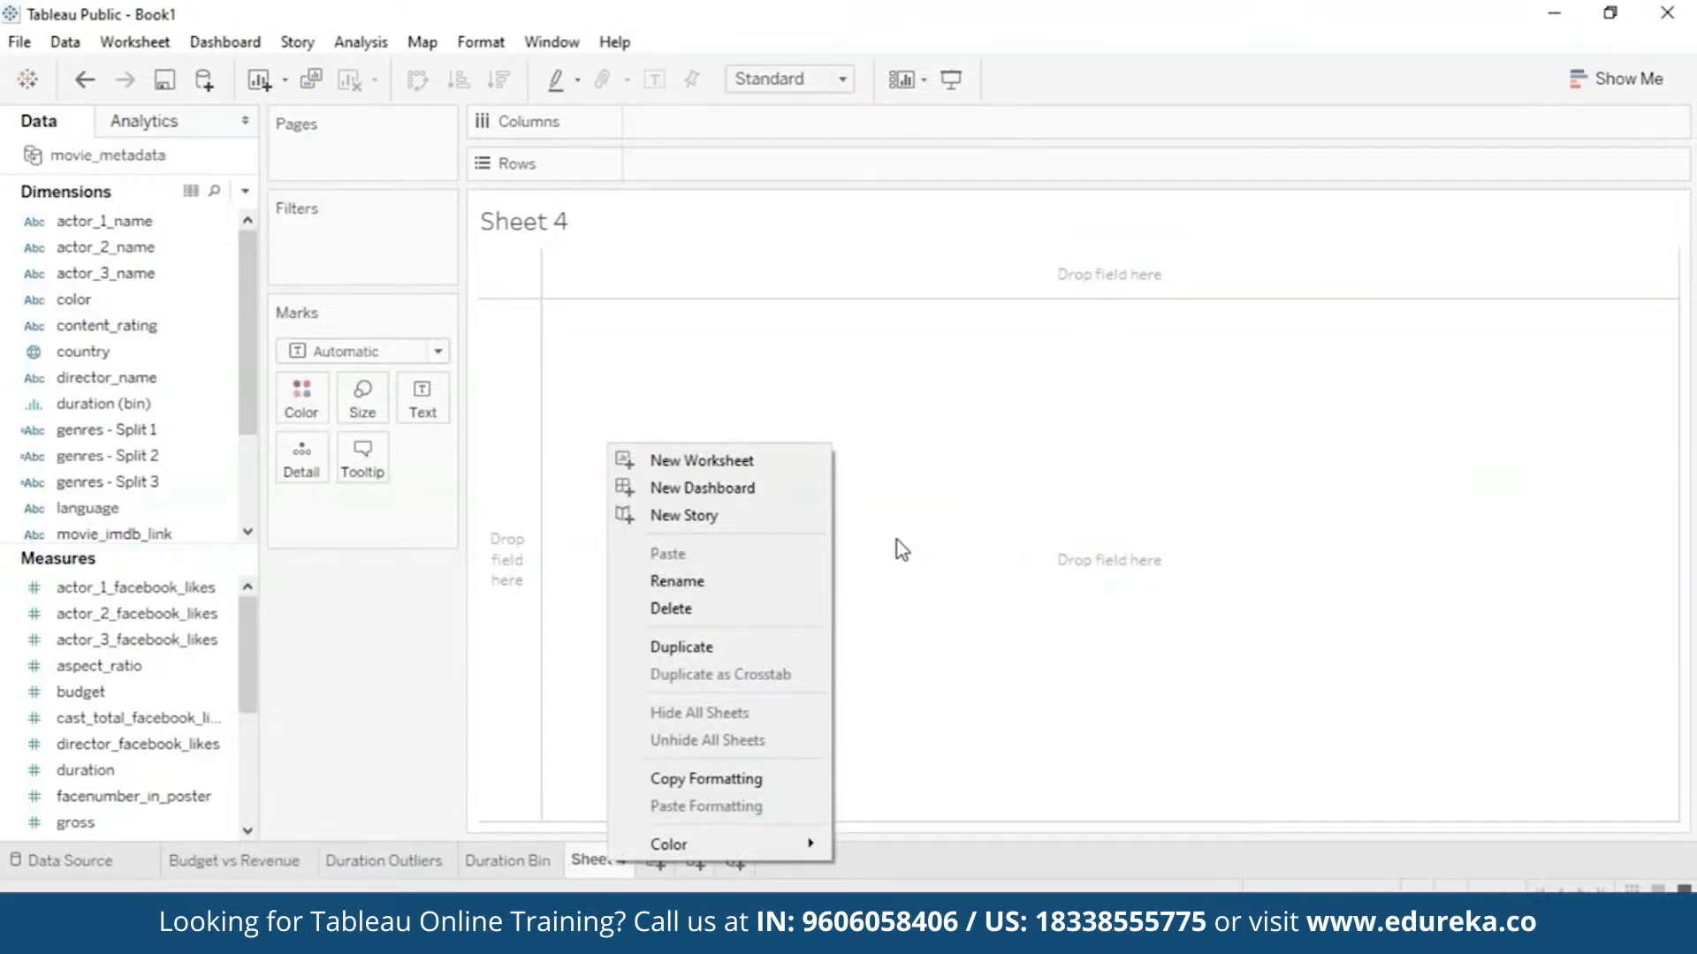
pyautogui.click(751, 581)
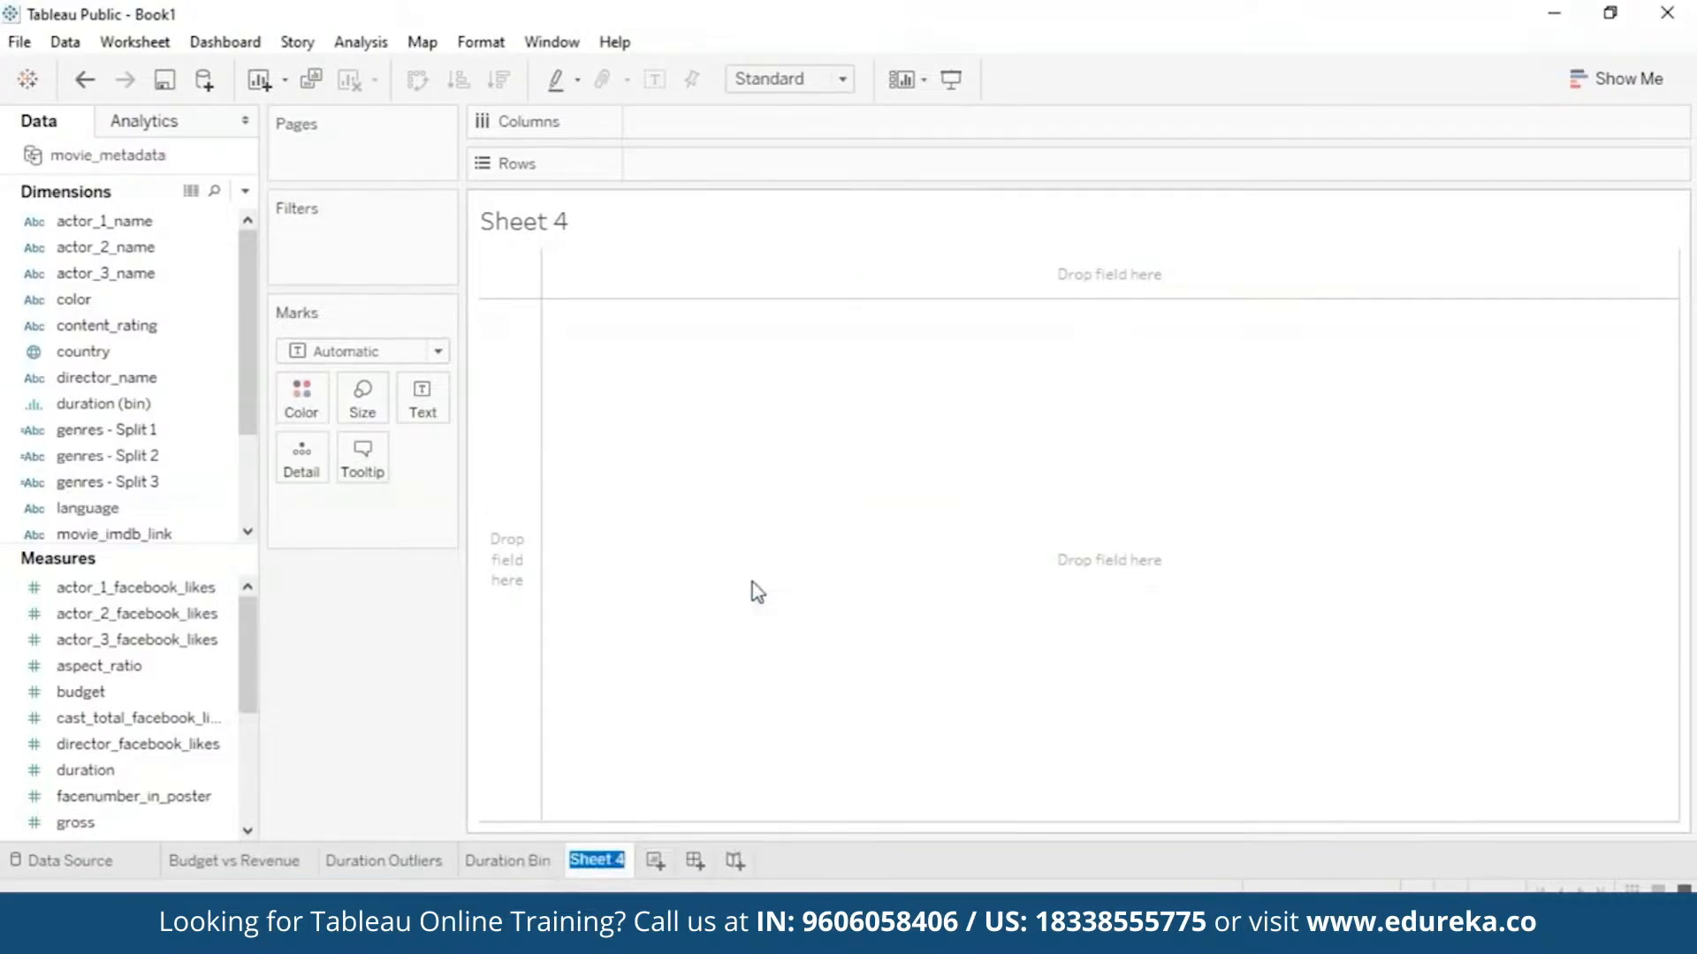
pyautogui.write('FB vs R')
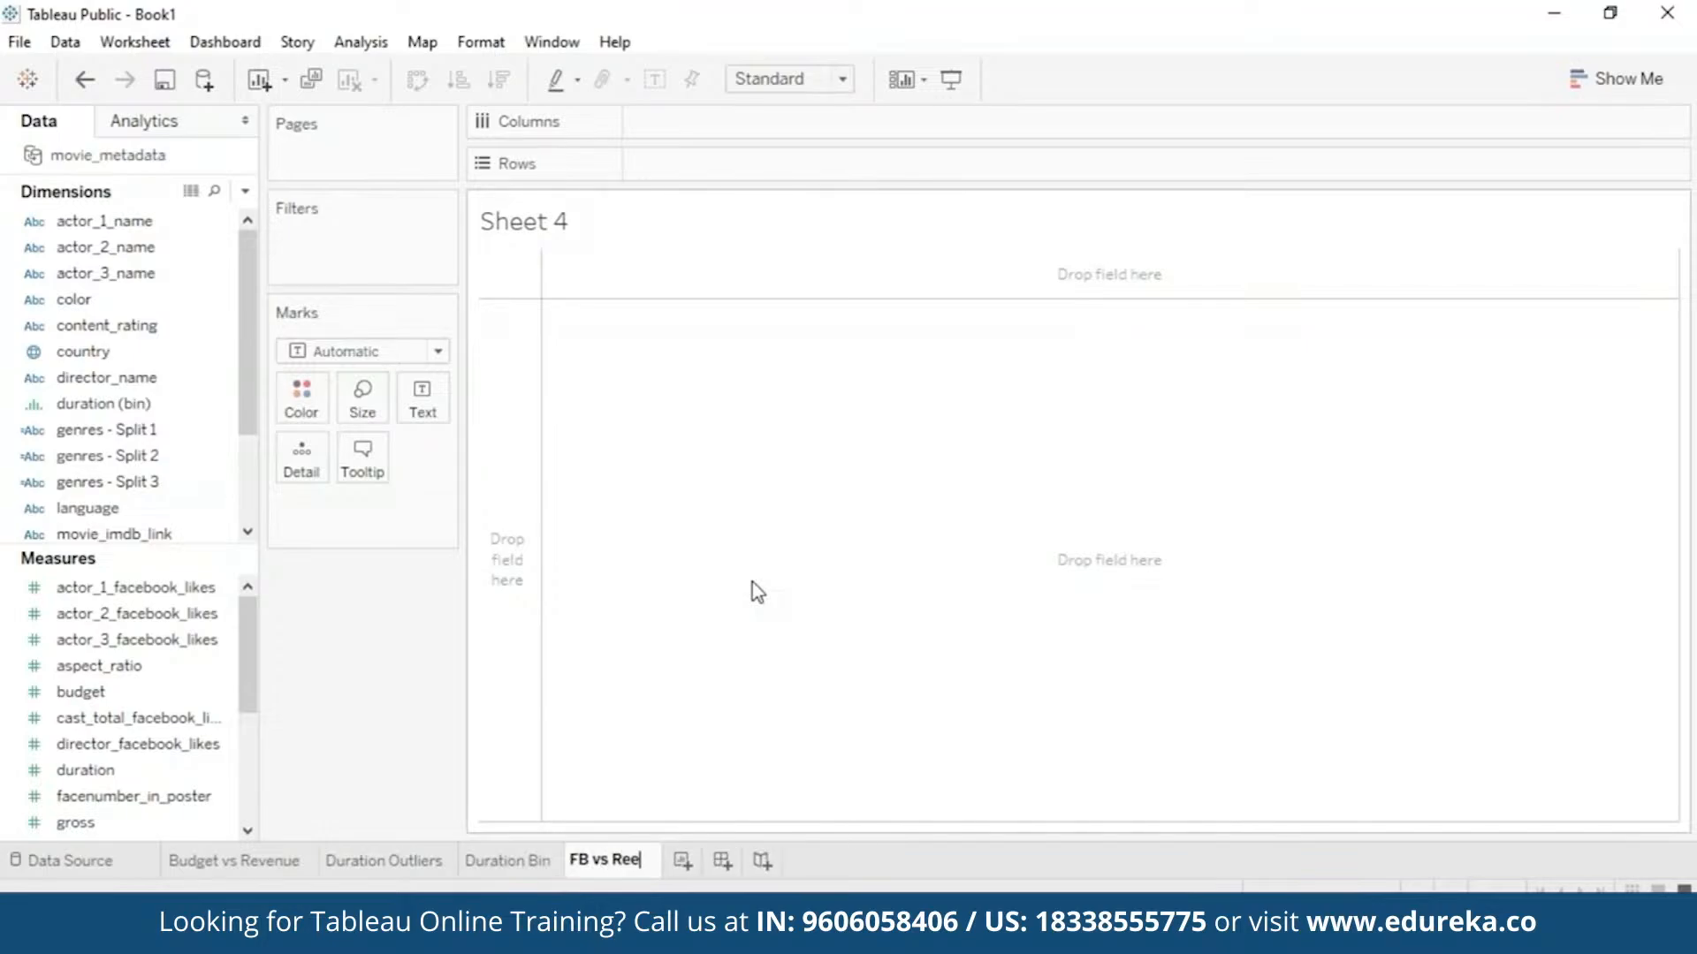
pyautogui.write('evenue')
pyautogui.press('Return')
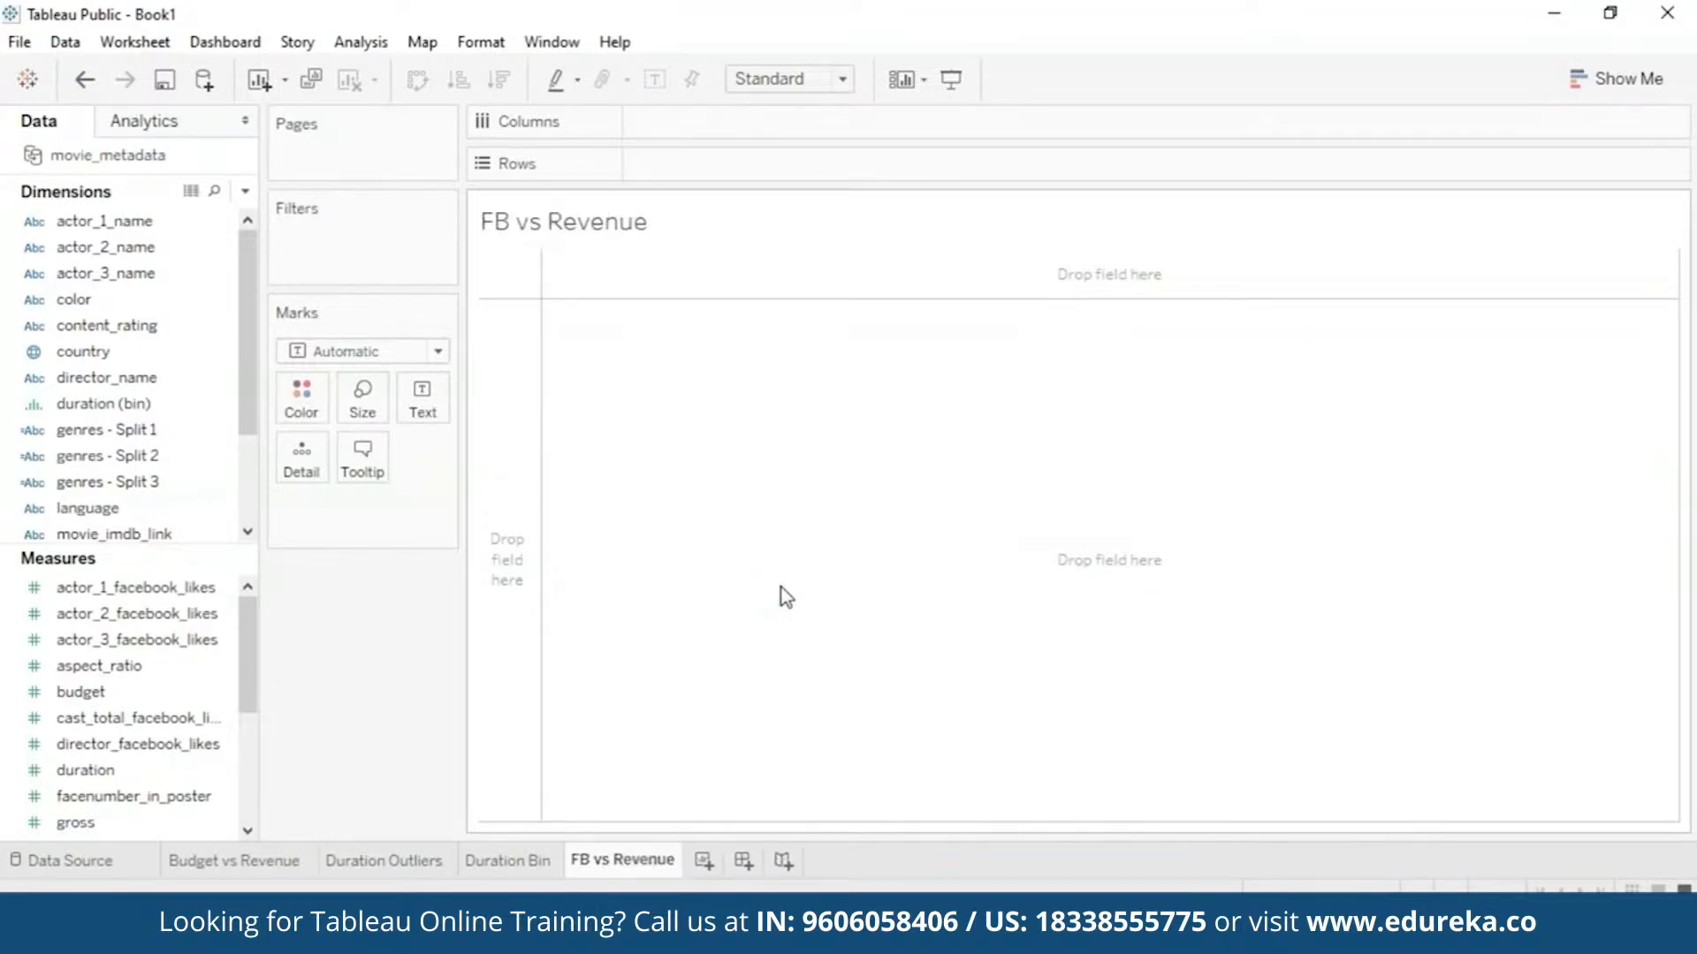
# - Plot gross against movie_facebook_likes per movie, unaggregated, then add Sheet 5
pyautogui.moveTo(251, 696); pyautogui.dragTo(250, 745)
pyautogui.click(168, 771)
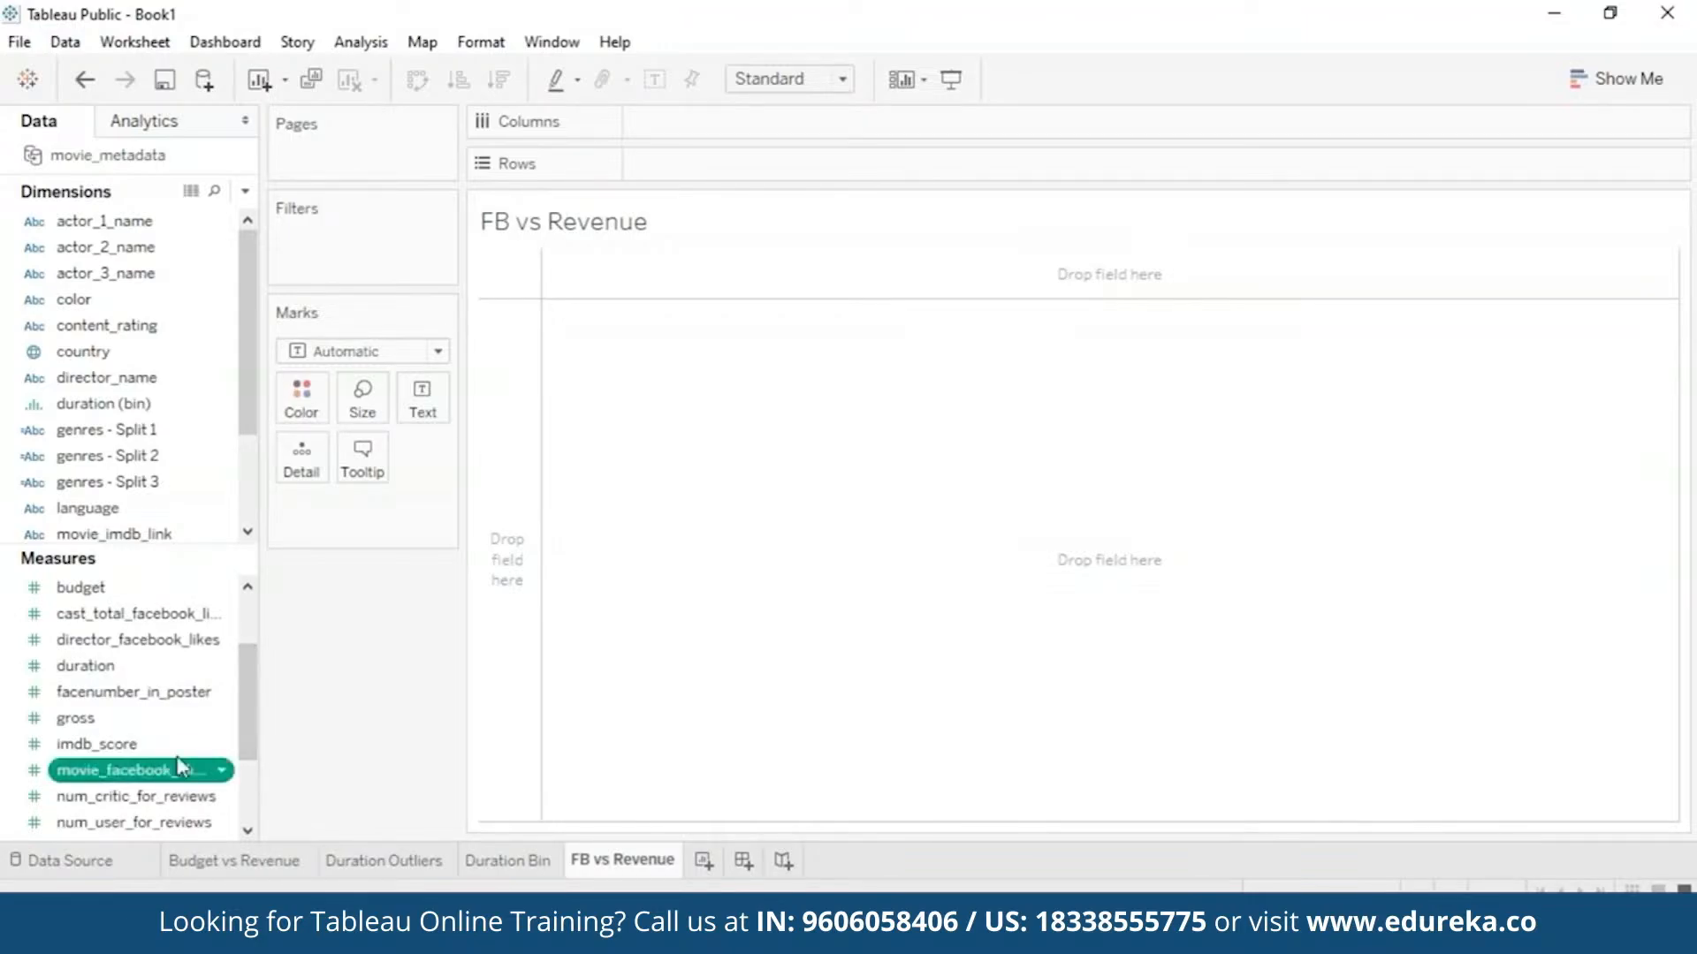
pyautogui.moveTo(168, 774); pyautogui.dragTo(818, 124)
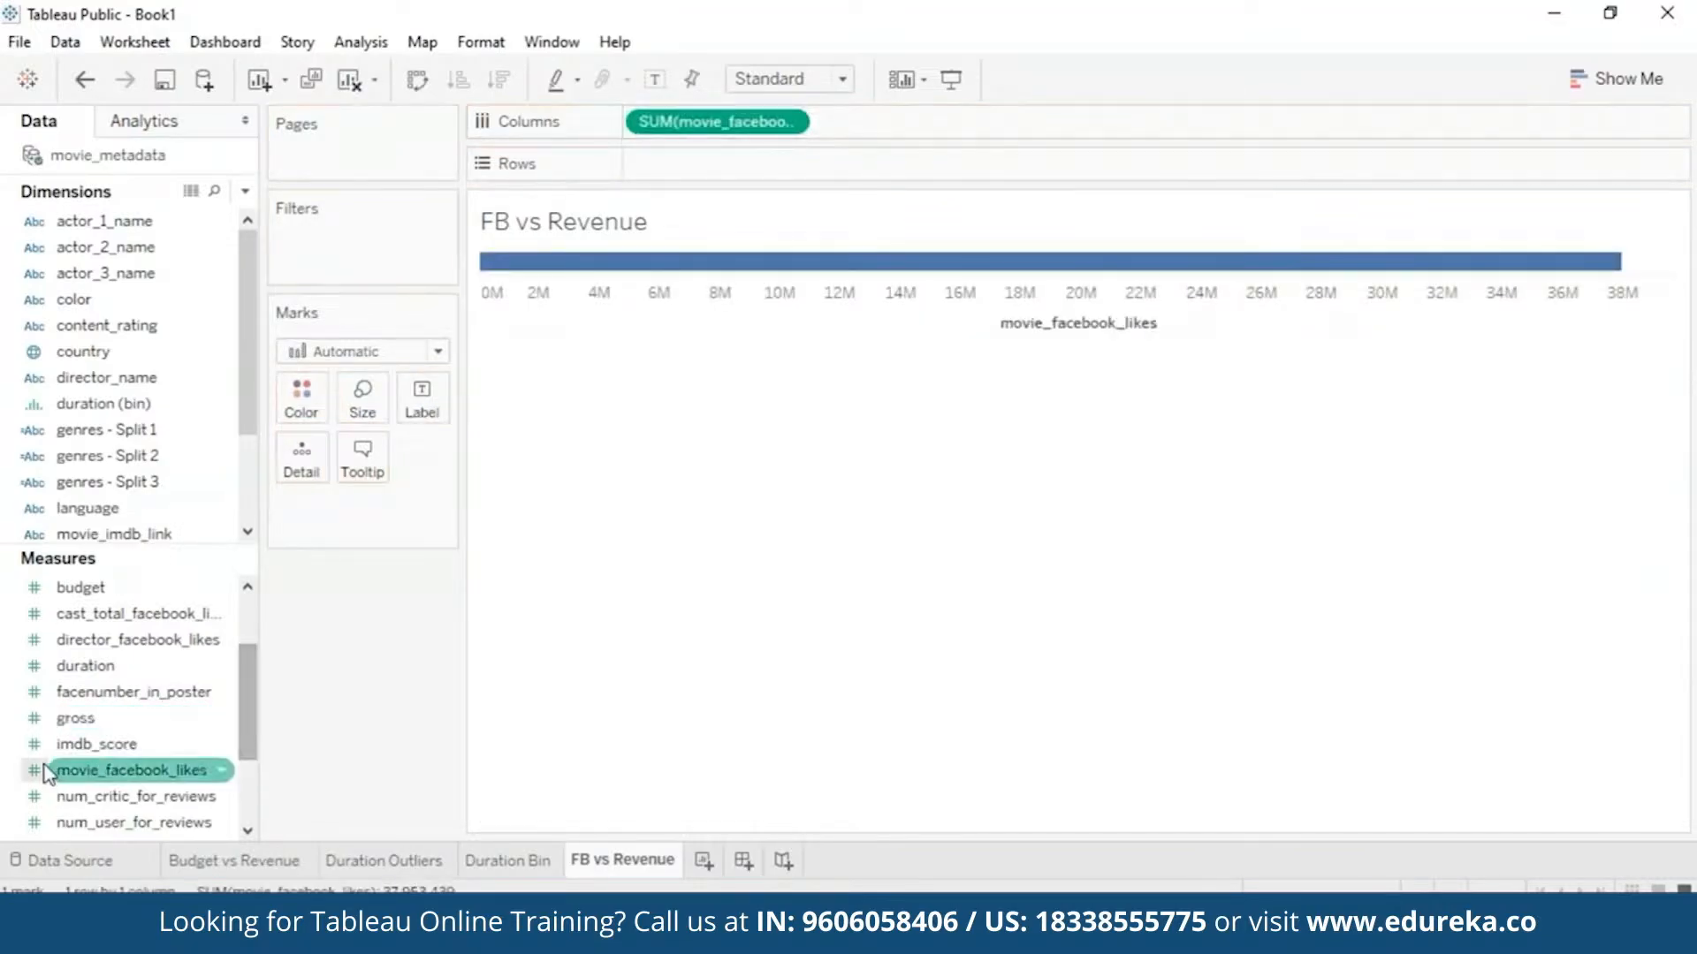
pyautogui.moveTo(49, 717); pyautogui.dragTo(716, 260)
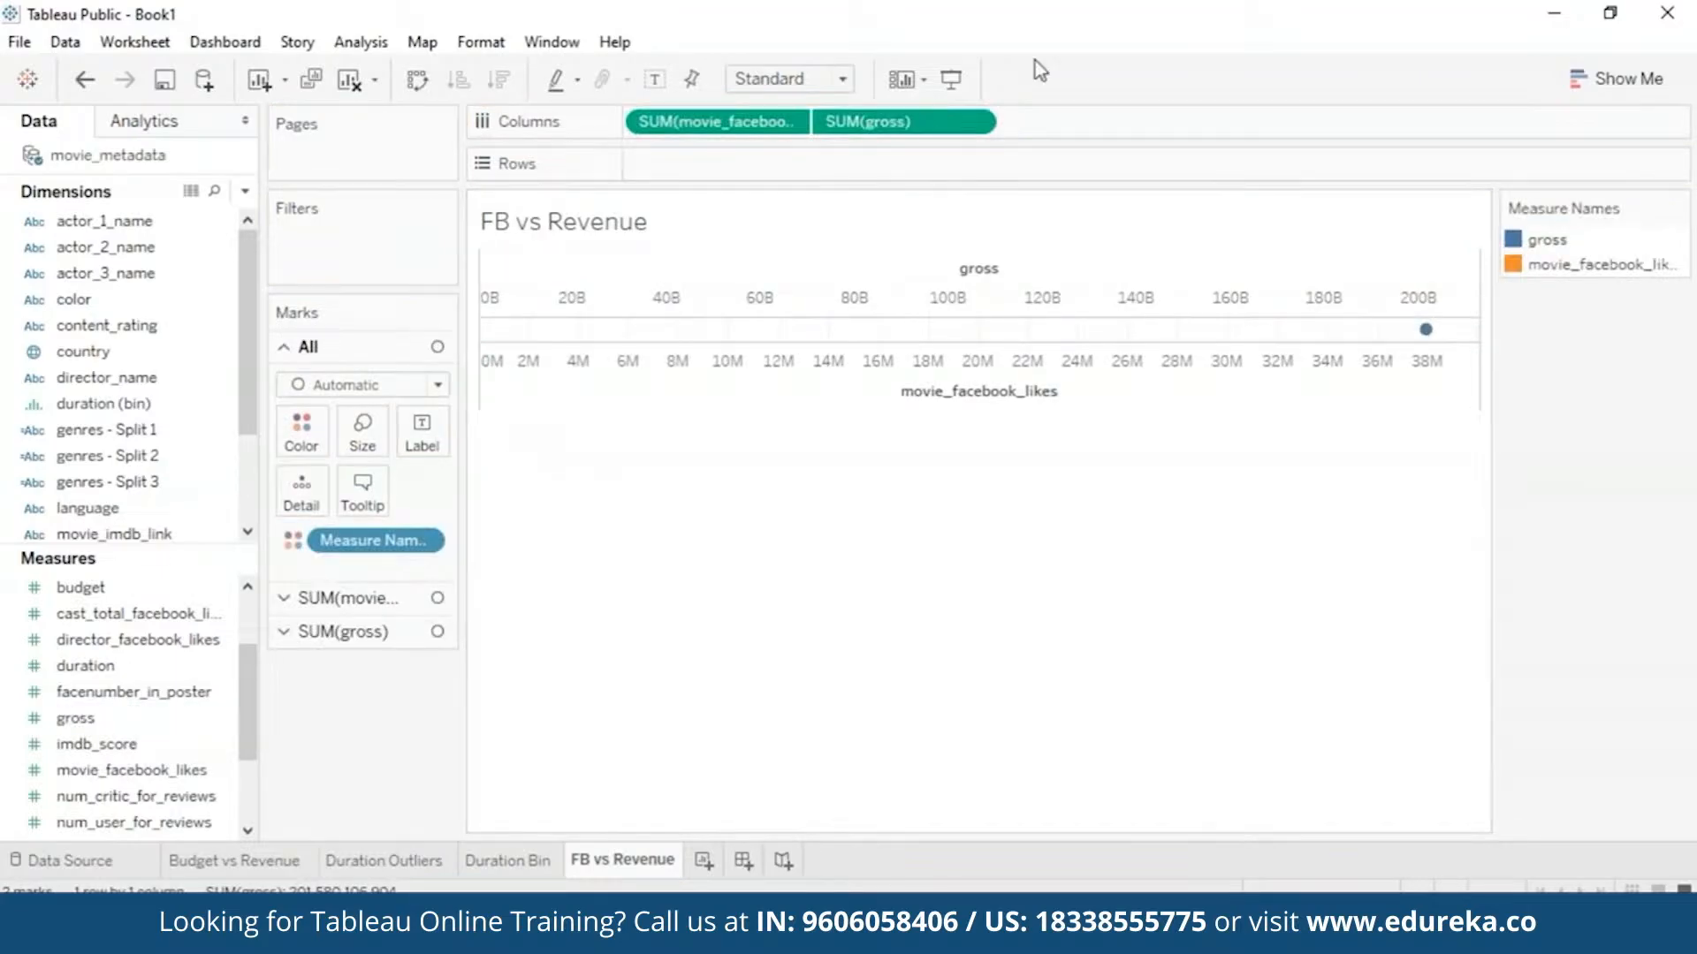
pyautogui.moveTo(901, 122); pyautogui.dragTo(724, 164)
pyautogui.moveTo(1047, 281)
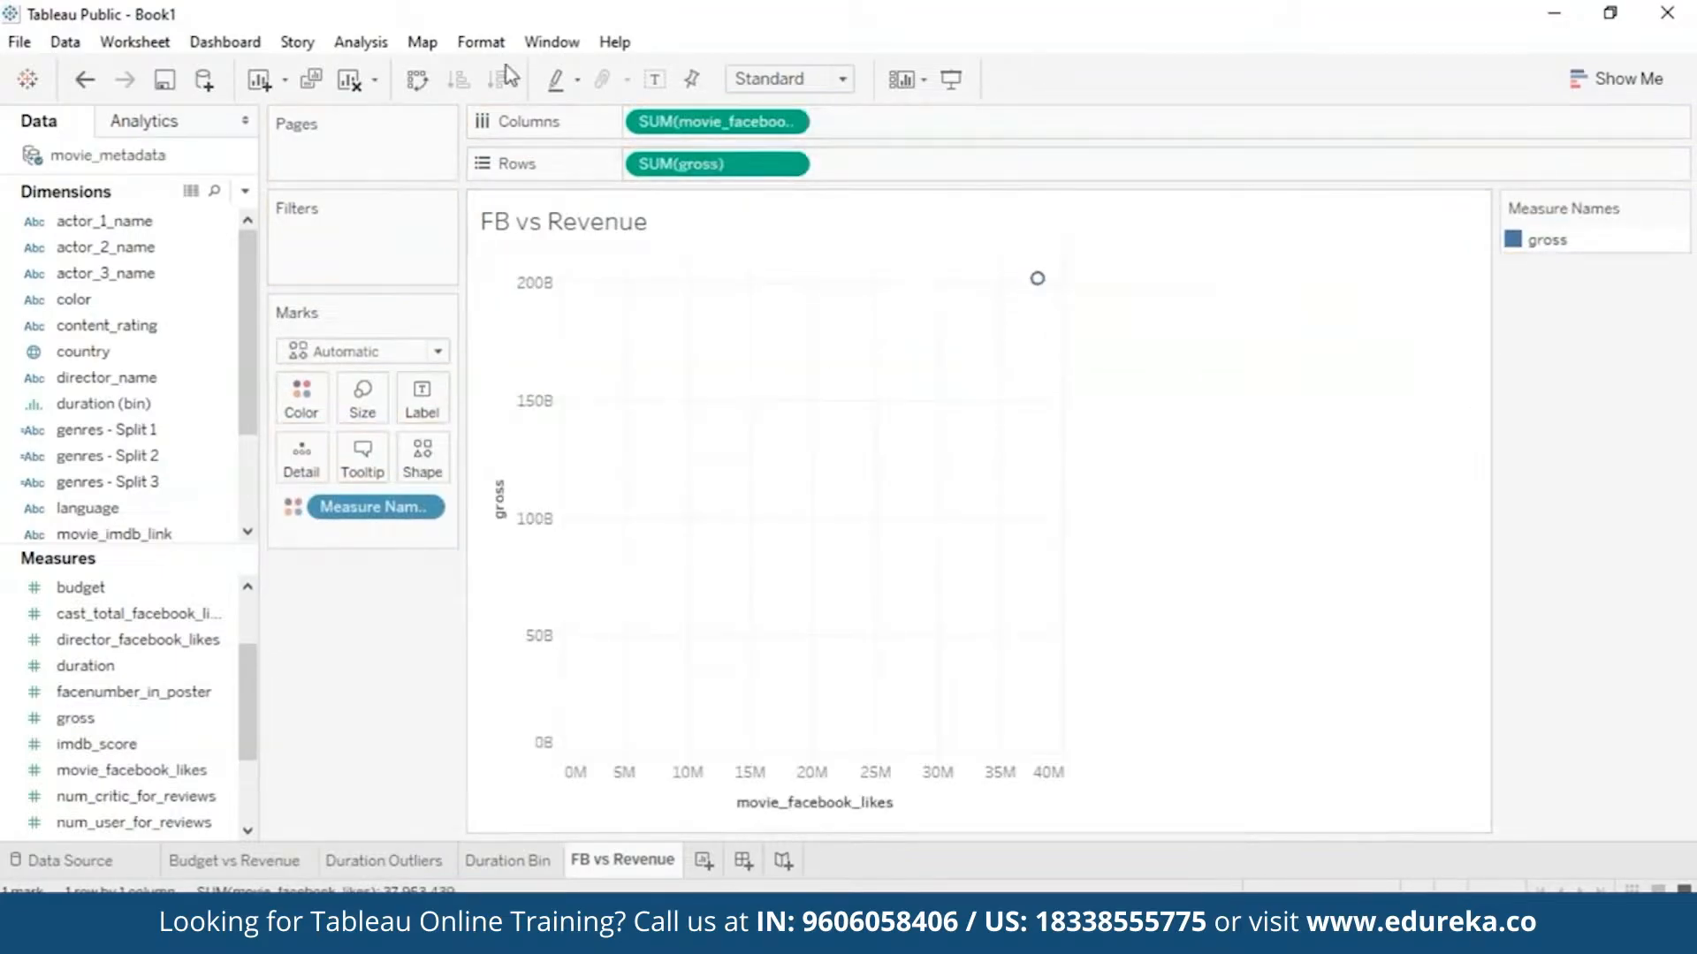
pyautogui.click(360, 43)
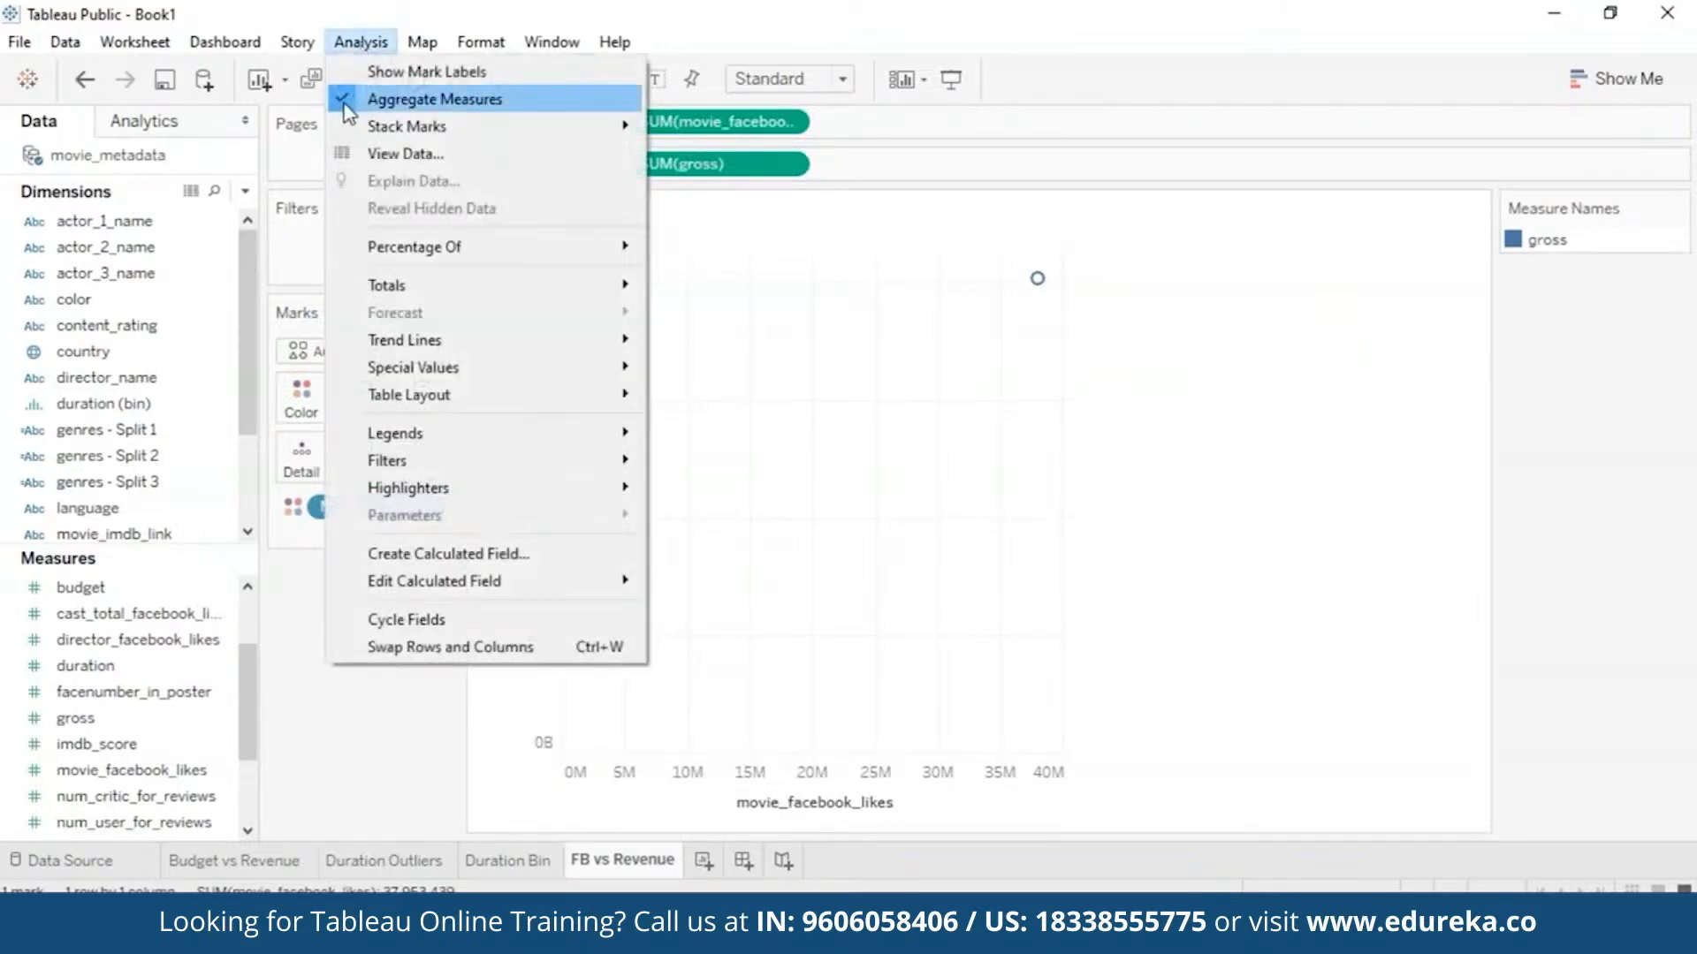
pyautogui.click(389, 99)
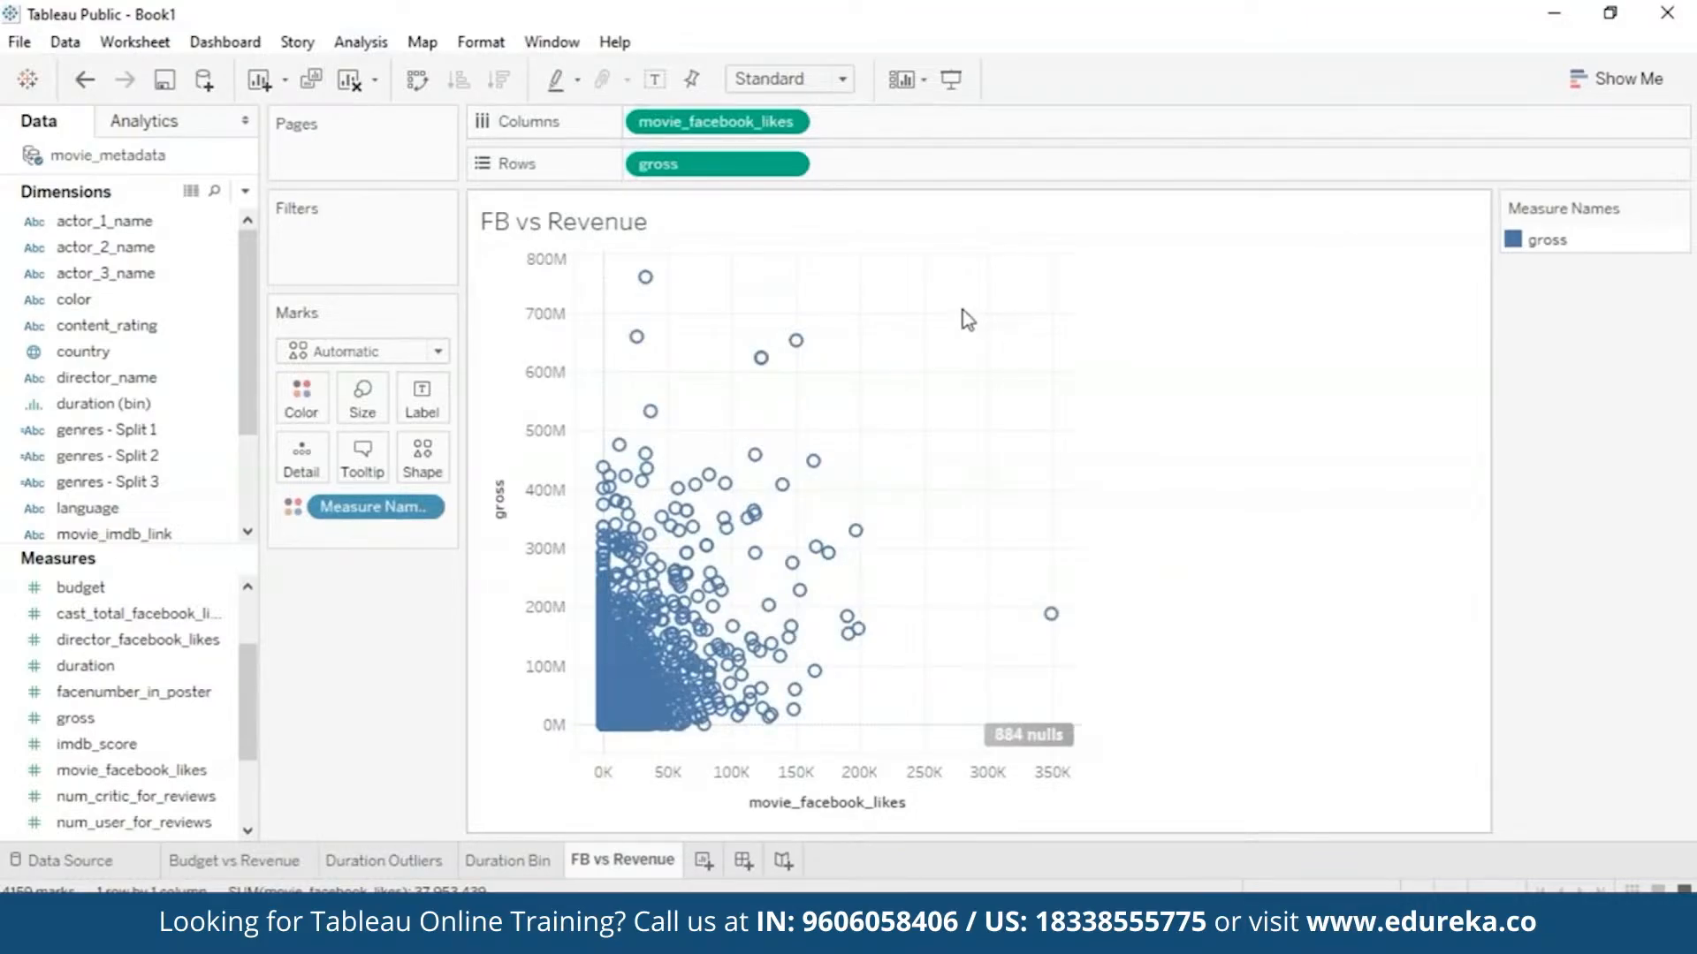
pyautogui.click(704, 861)
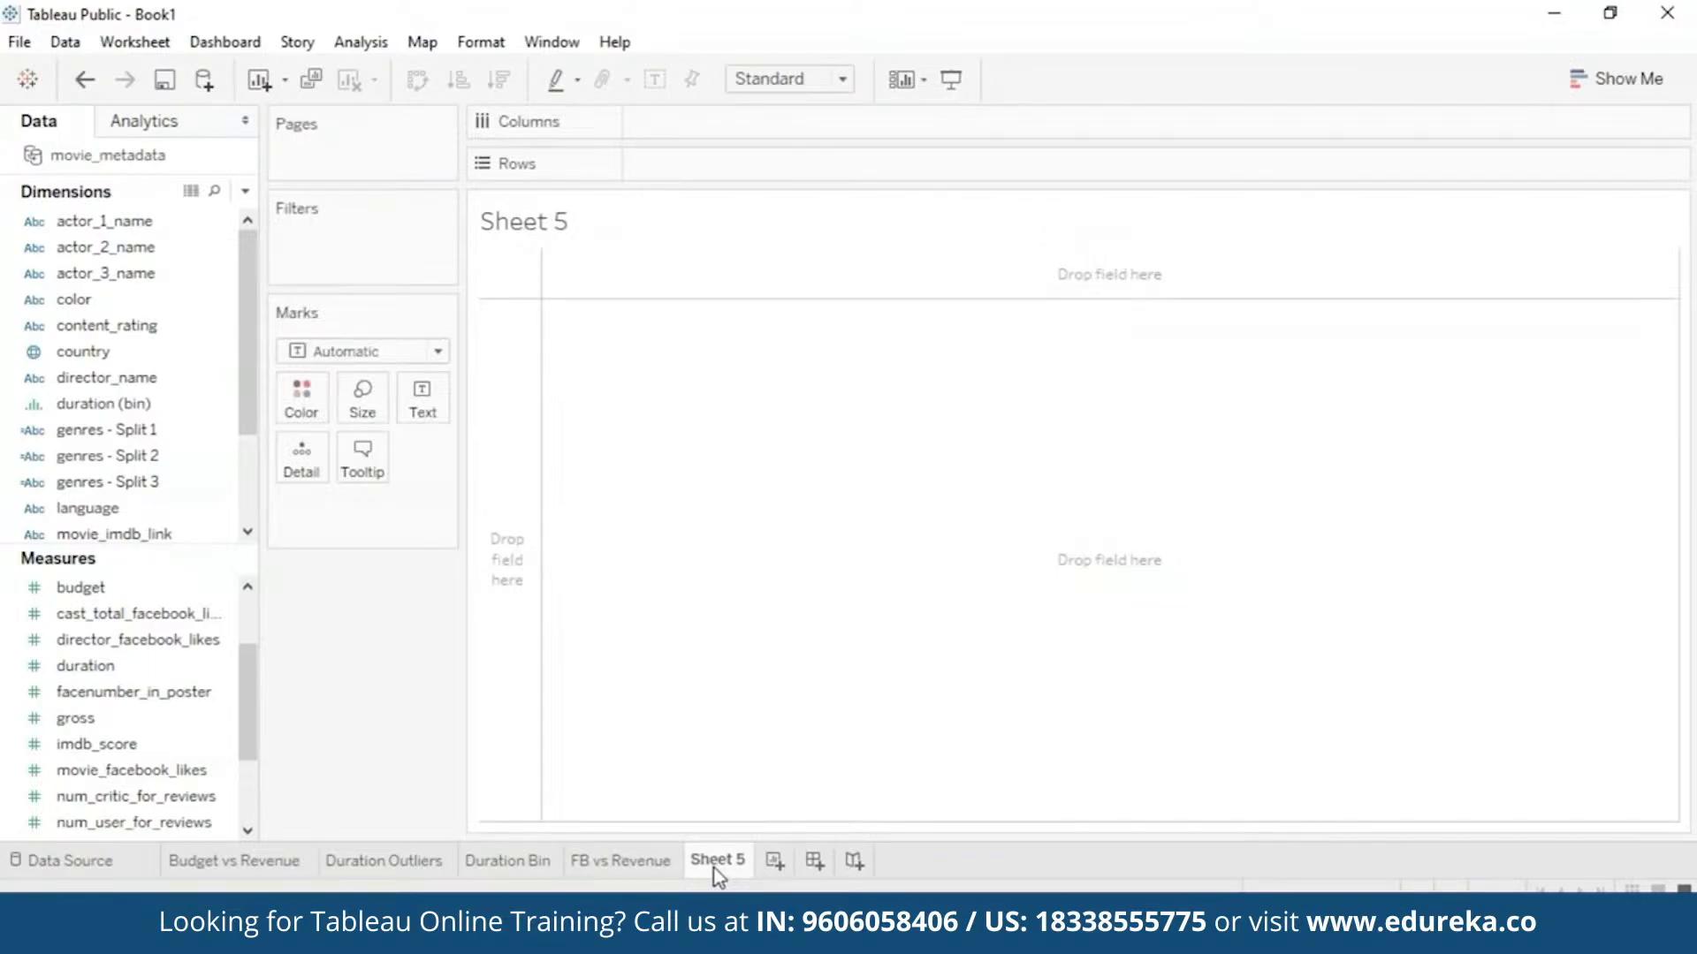
# - Rename Sheet 5 to 'FB vs IMDb'
pyautogui.rightClick(714, 869)
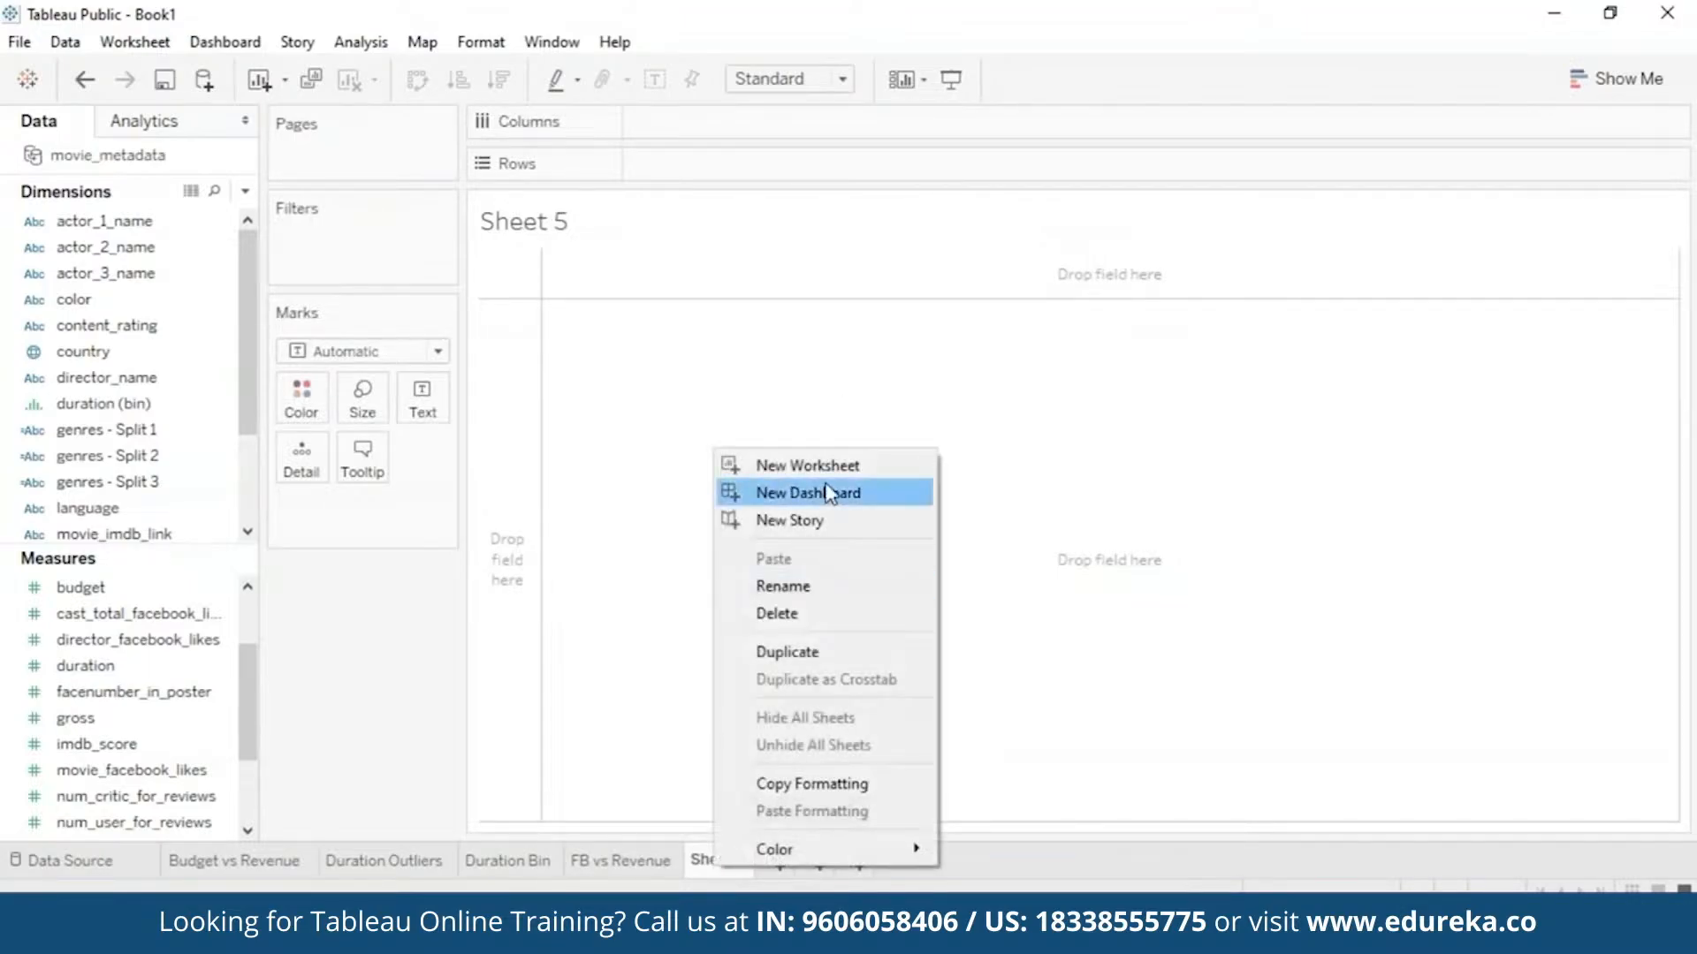
pyautogui.click(836, 587)
pyautogui.write('F')
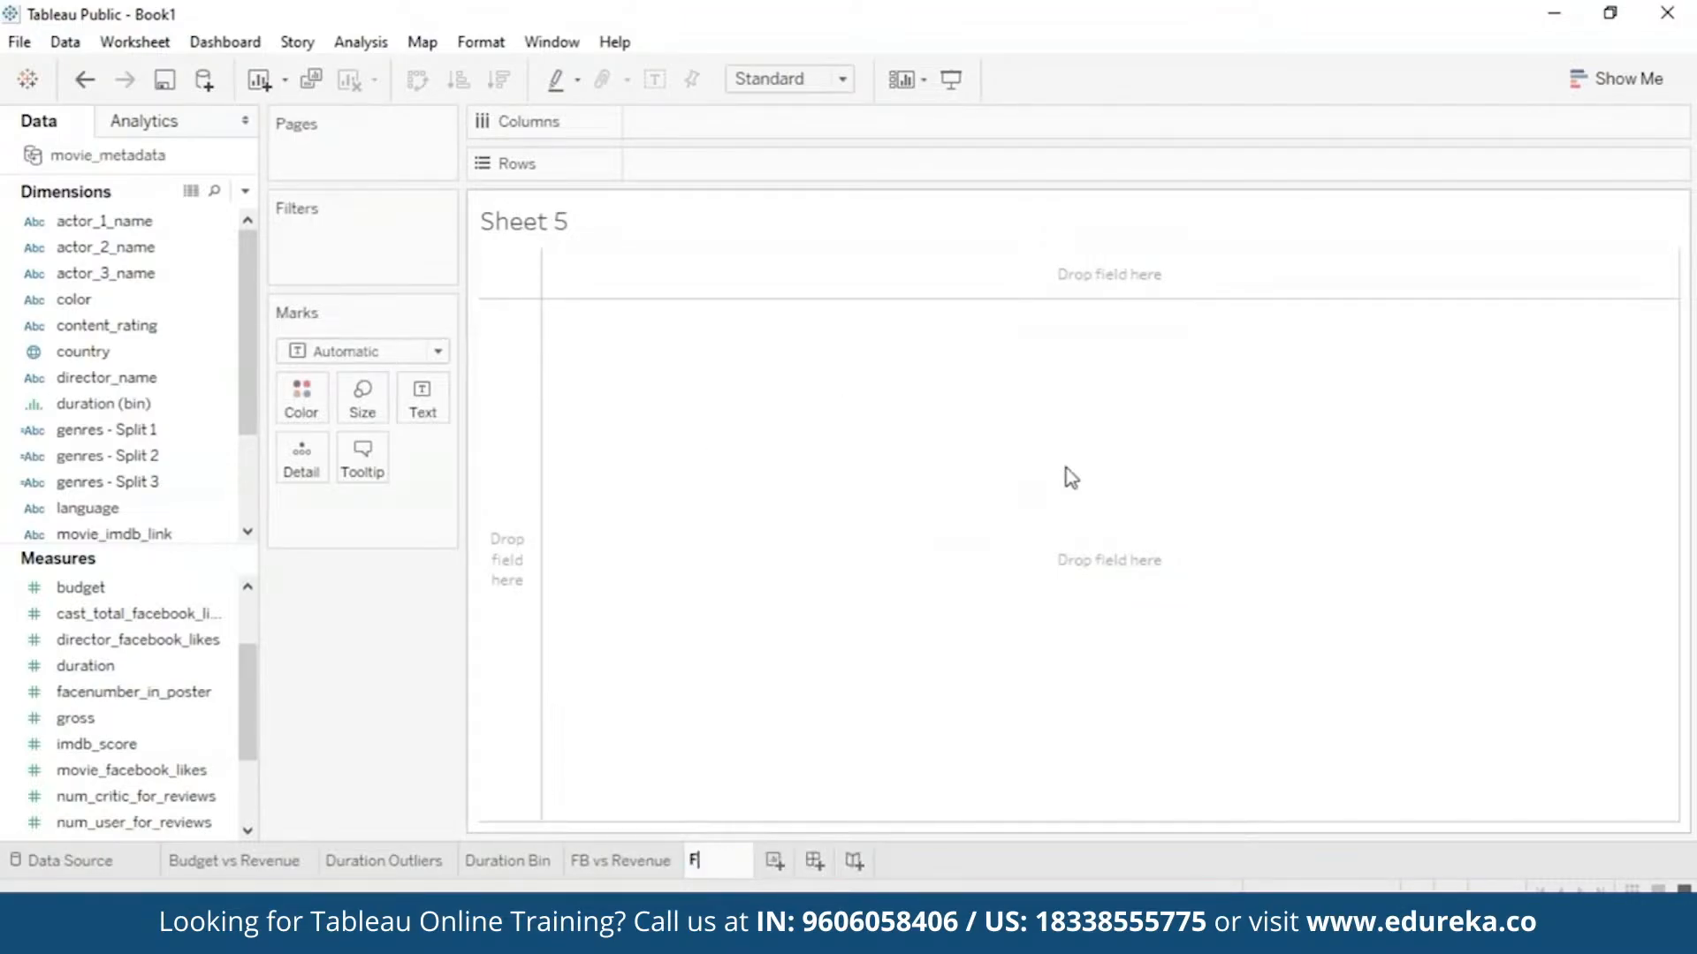
pyautogui.write('B vs IMDb')
pyautogui.press('Return')
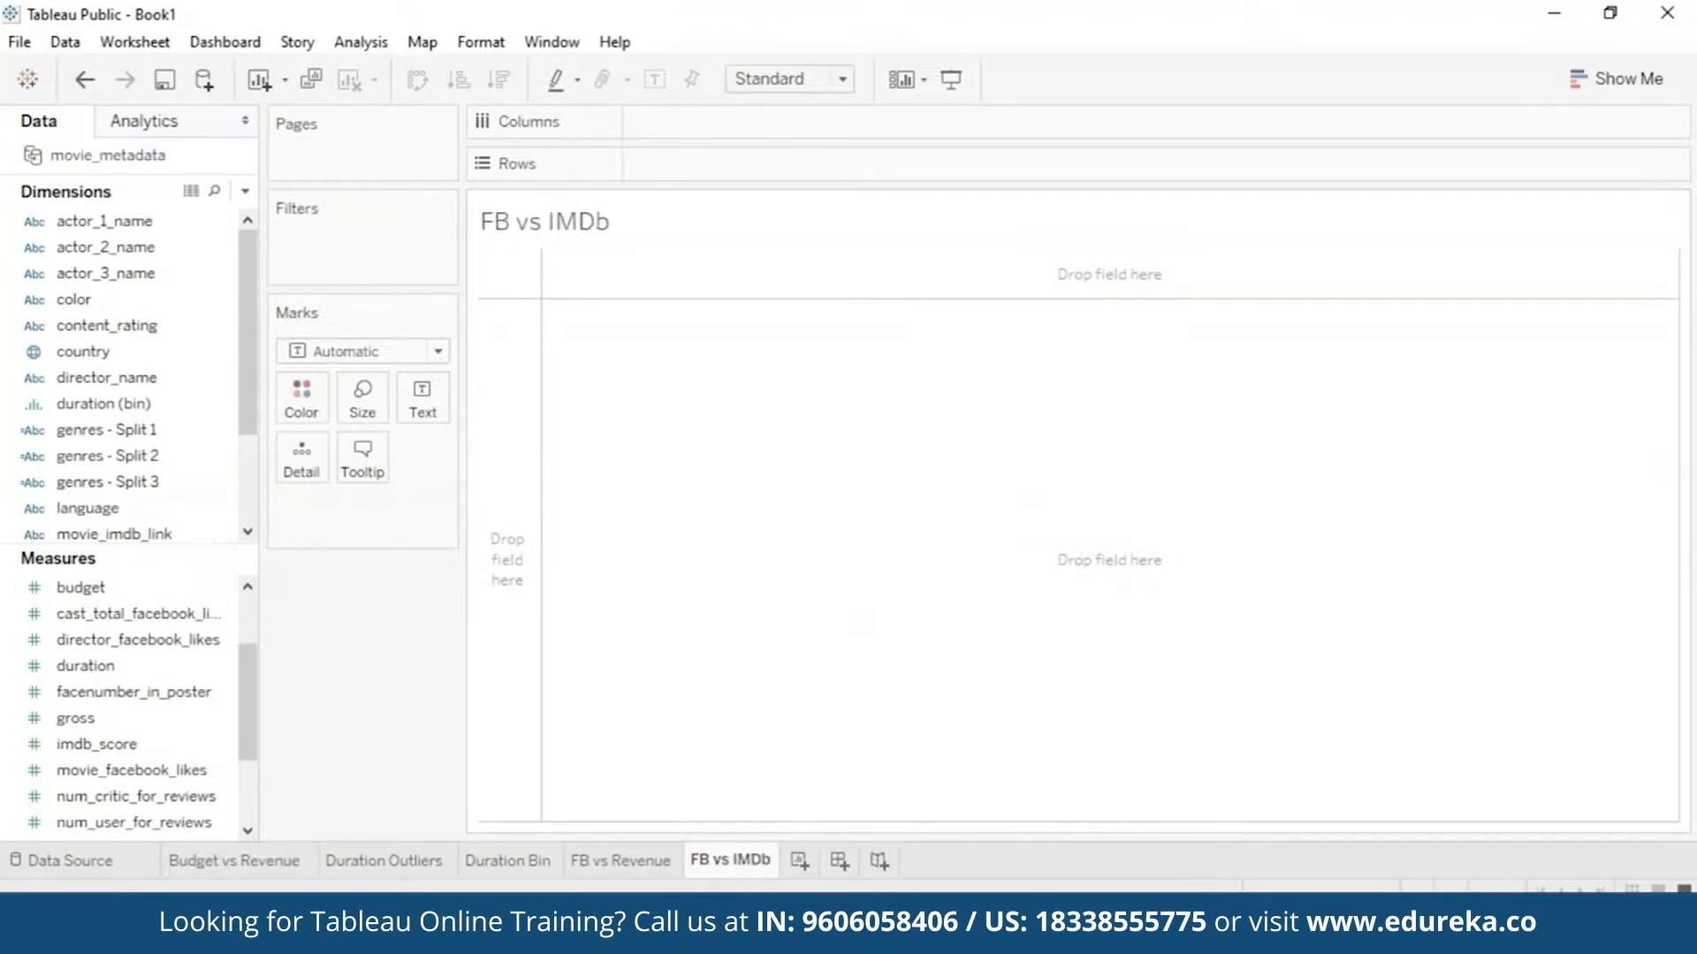
# - Plot movie_facebook_likes against imdb_score per movie with Aggregate Measures off
pyautogui.moveTo(167, 745); pyautogui.dragTo(770, 113)
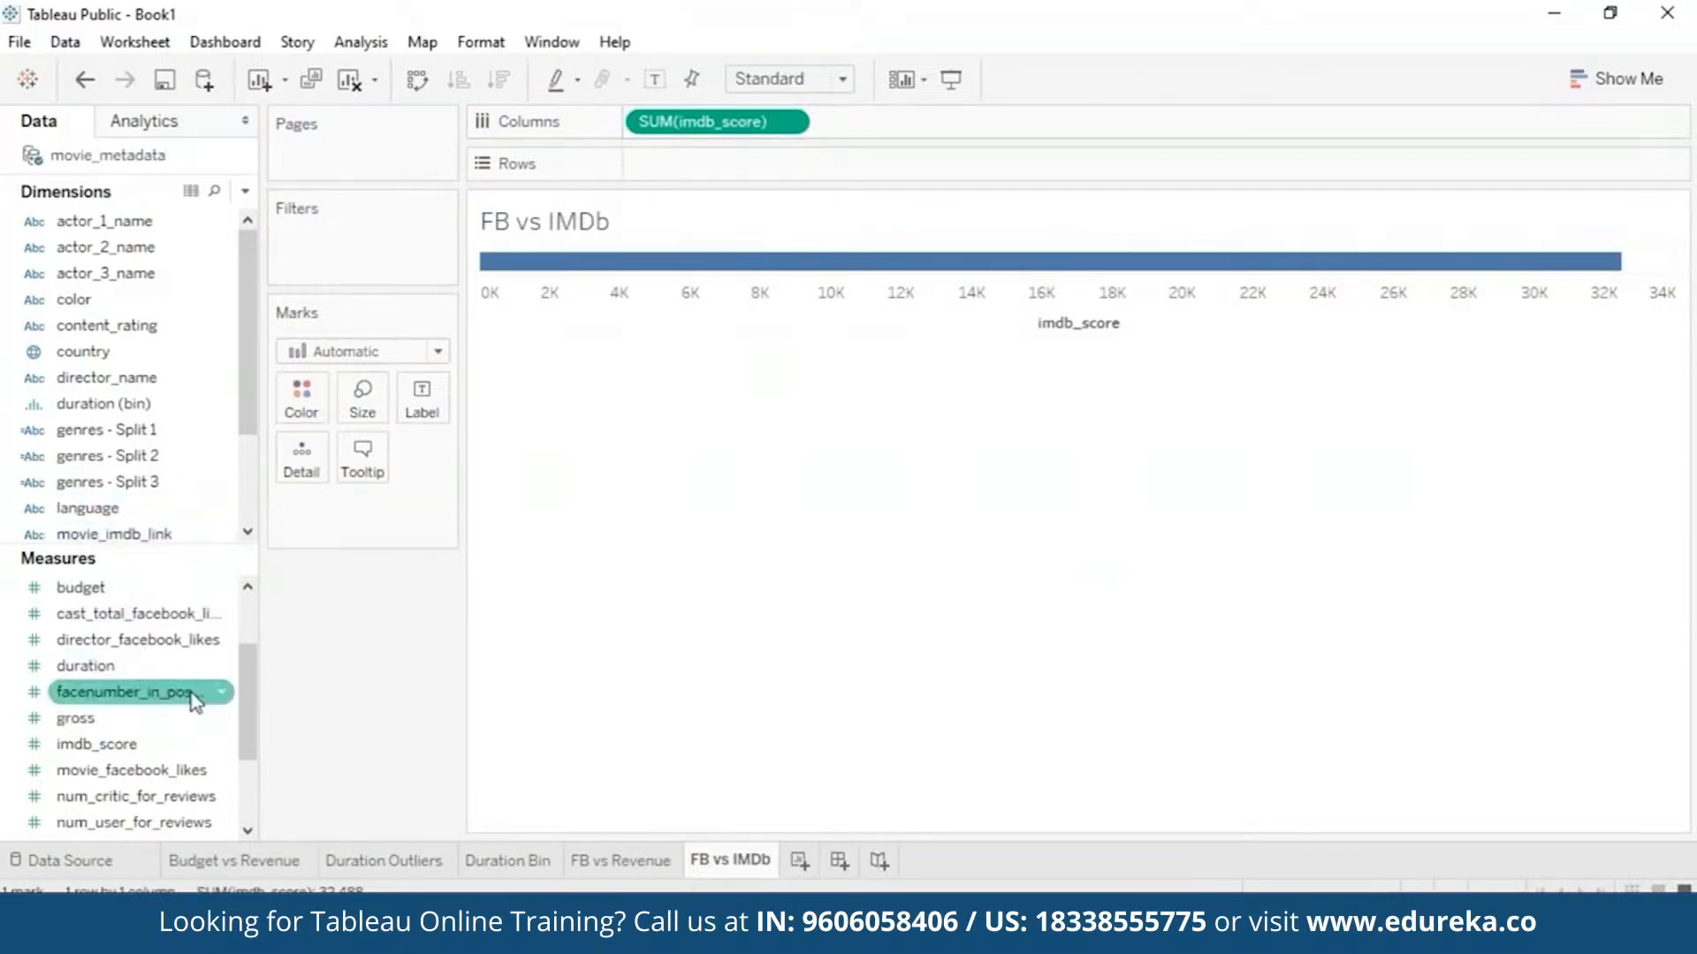
pyautogui.scroll(-1, 252, 745)
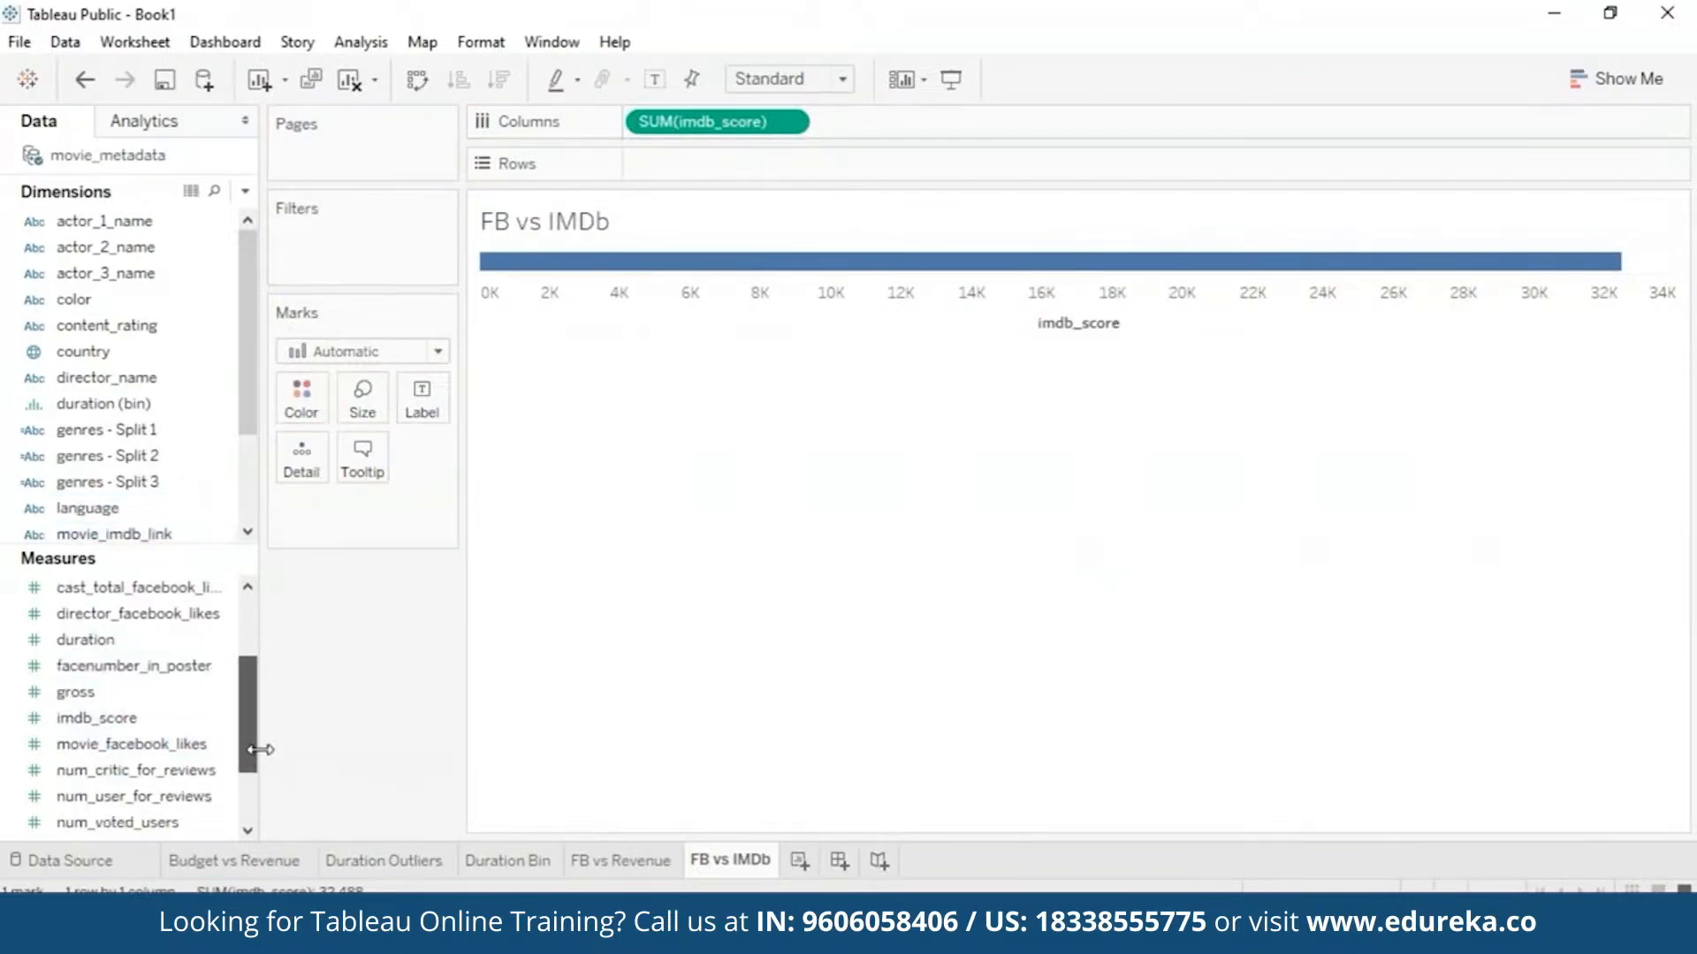
pyautogui.moveTo(183, 752); pyautogui.dragTo(755, 161)
pyautogui.click(361, 41)
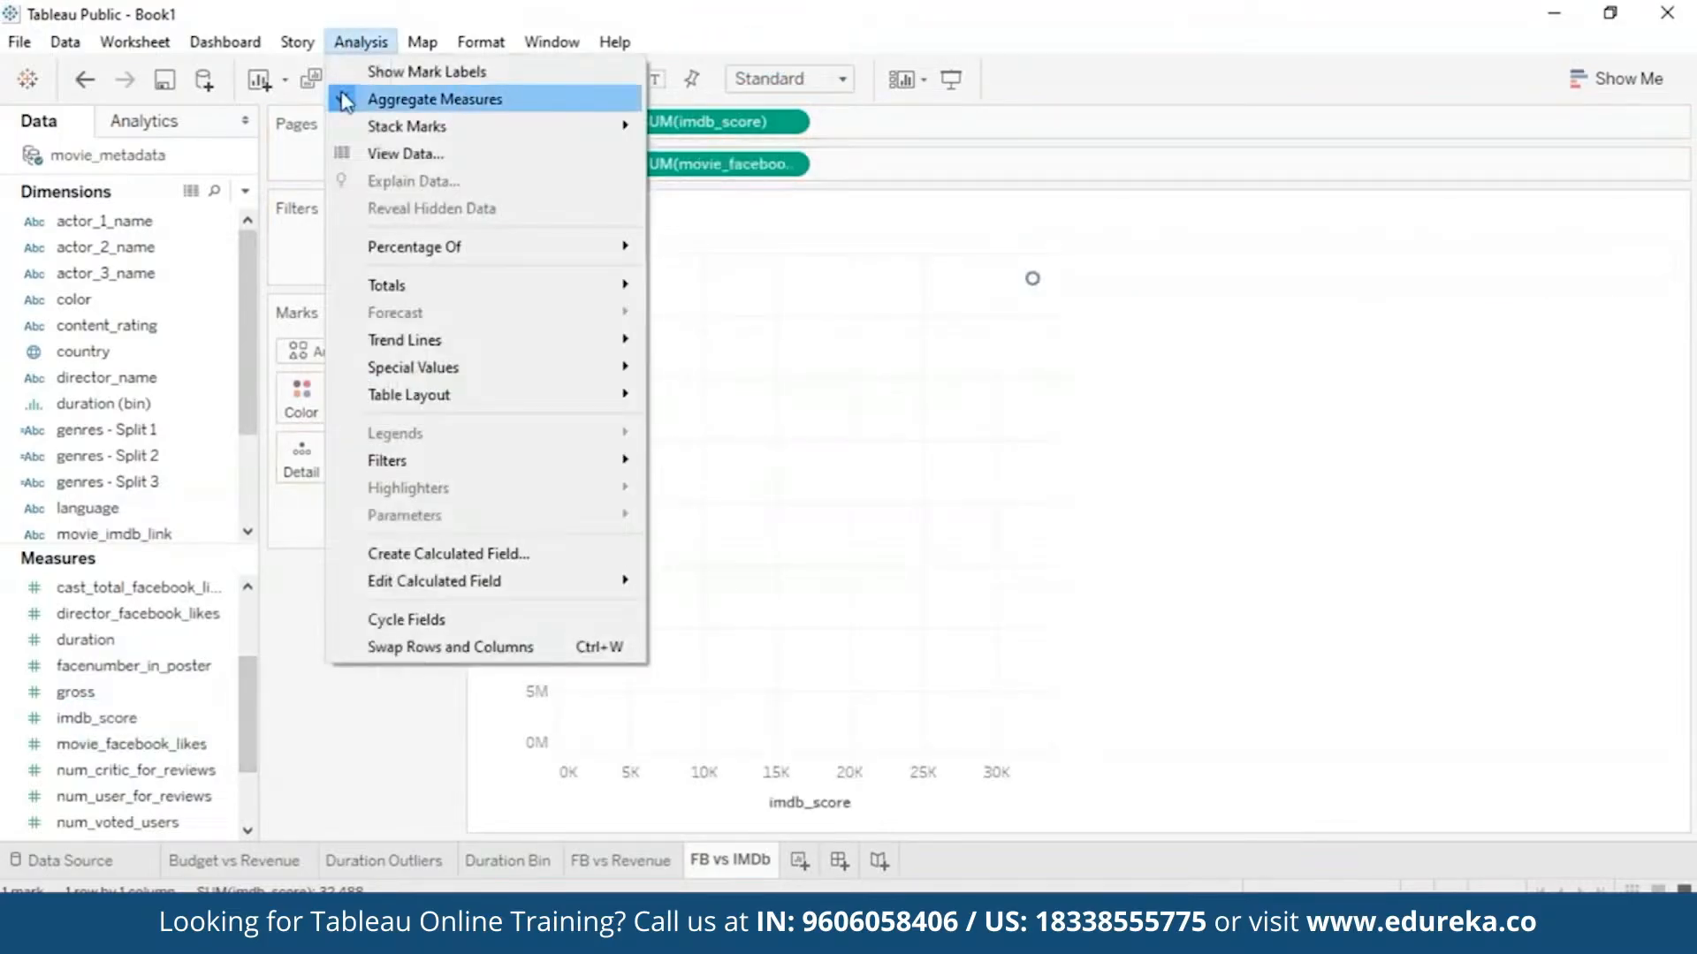
pyautogui.click(415, 98)
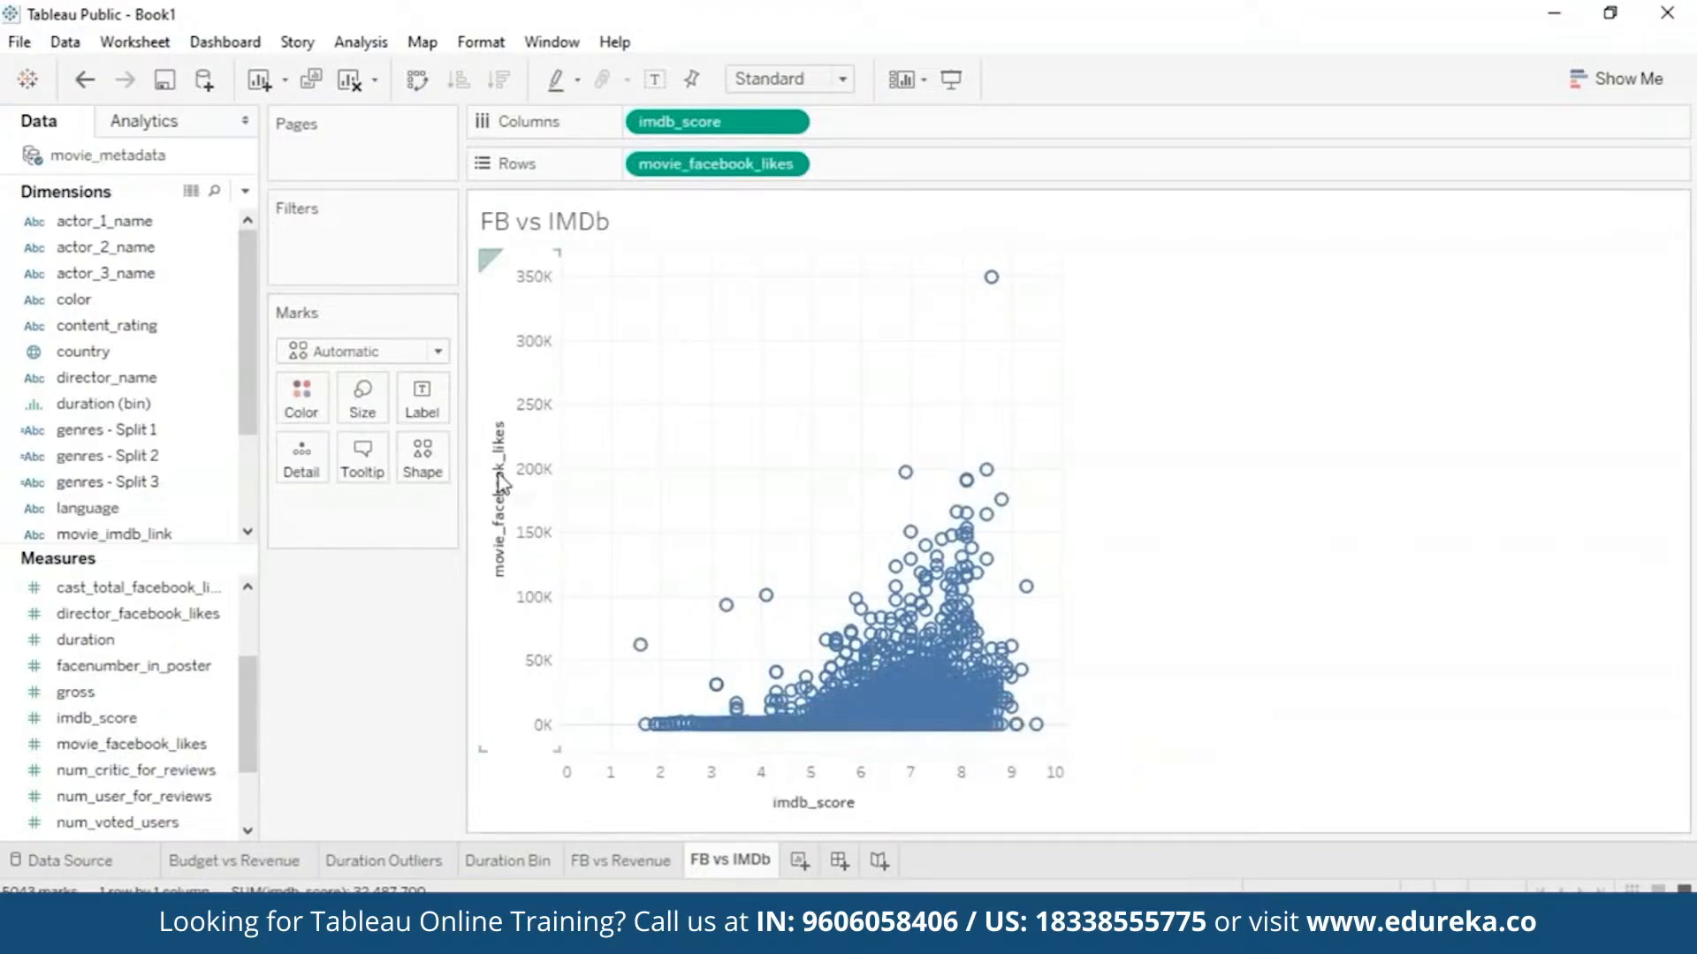
pyautogui.moveTo(802, 727)
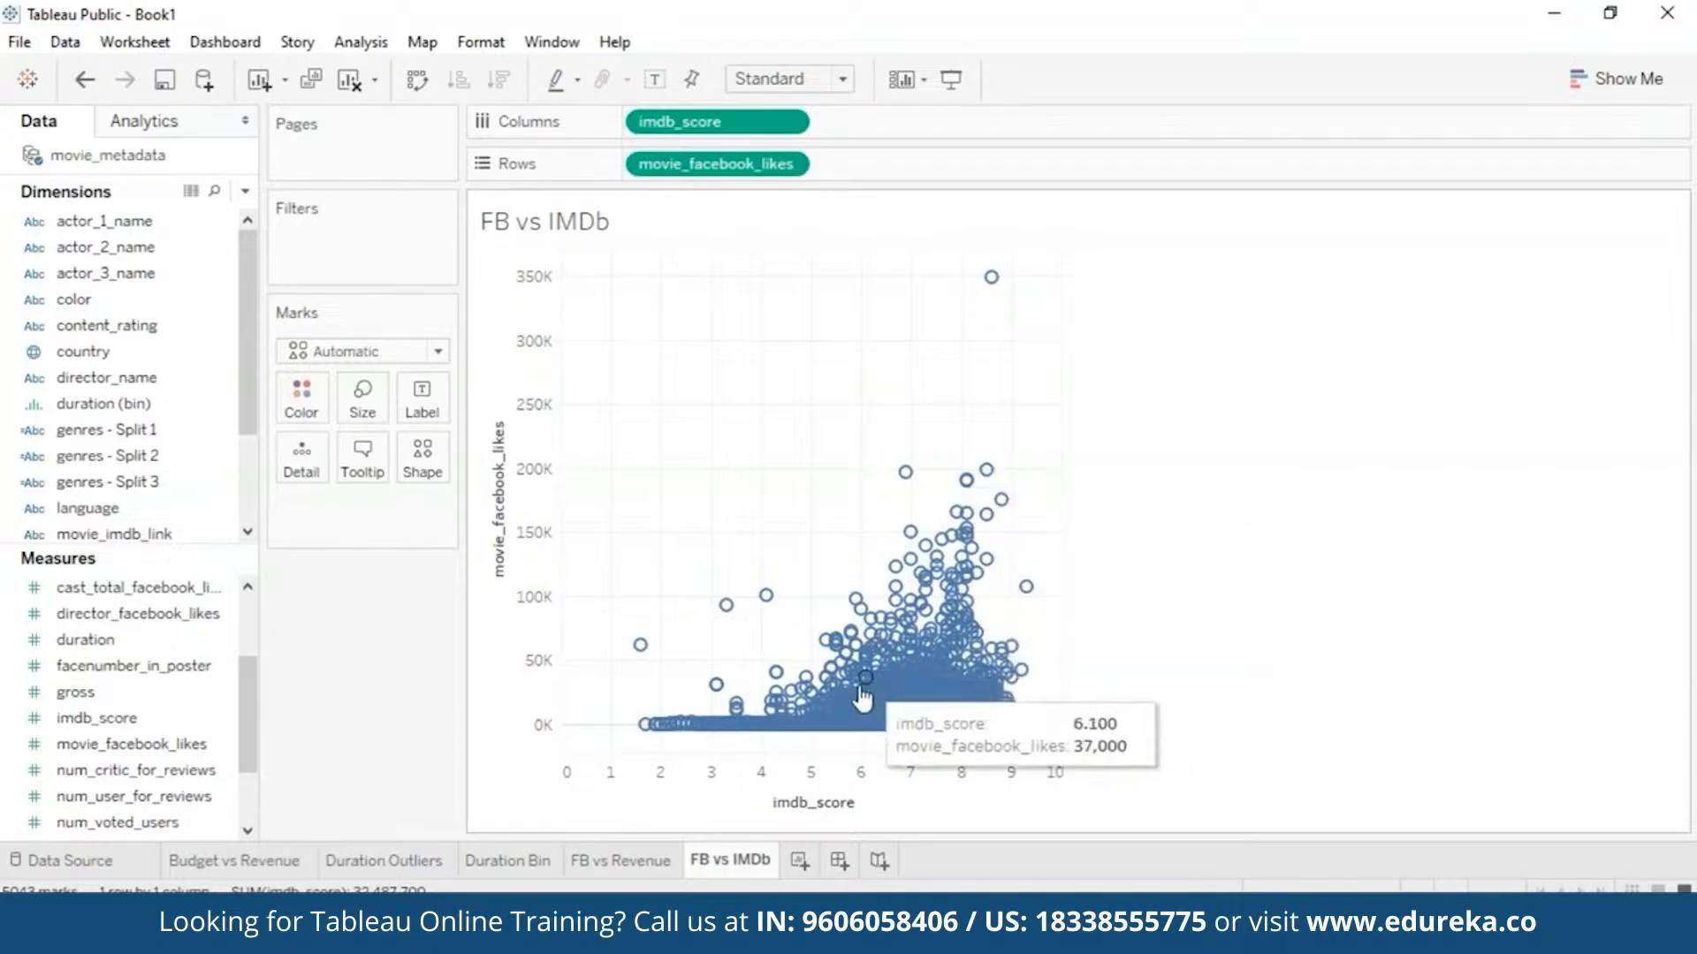
# - Add a Power trend line to the FB vs IMDb scatter from the Analytics pane
pyautogui.click(179, 126)
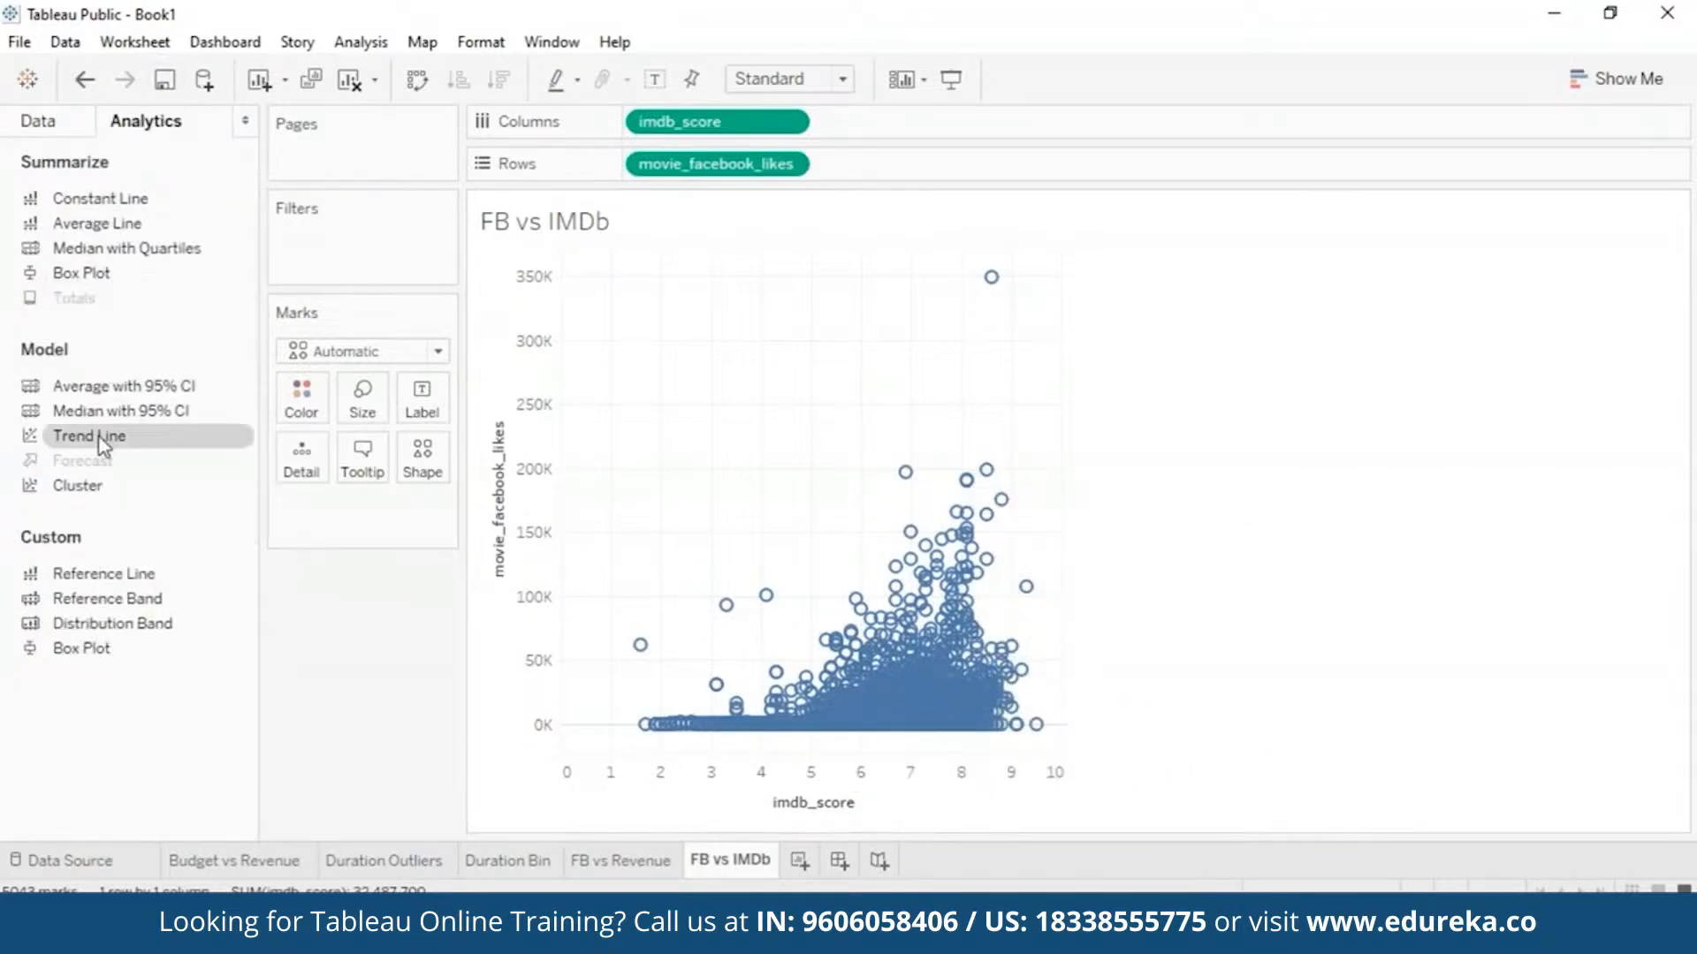
pyautogui.moveTo(106, 443); pyautogui.dragTo(1069, 296)
pyautogui.moveTo(91, 443); pyautogui.dragTo(809, 336)
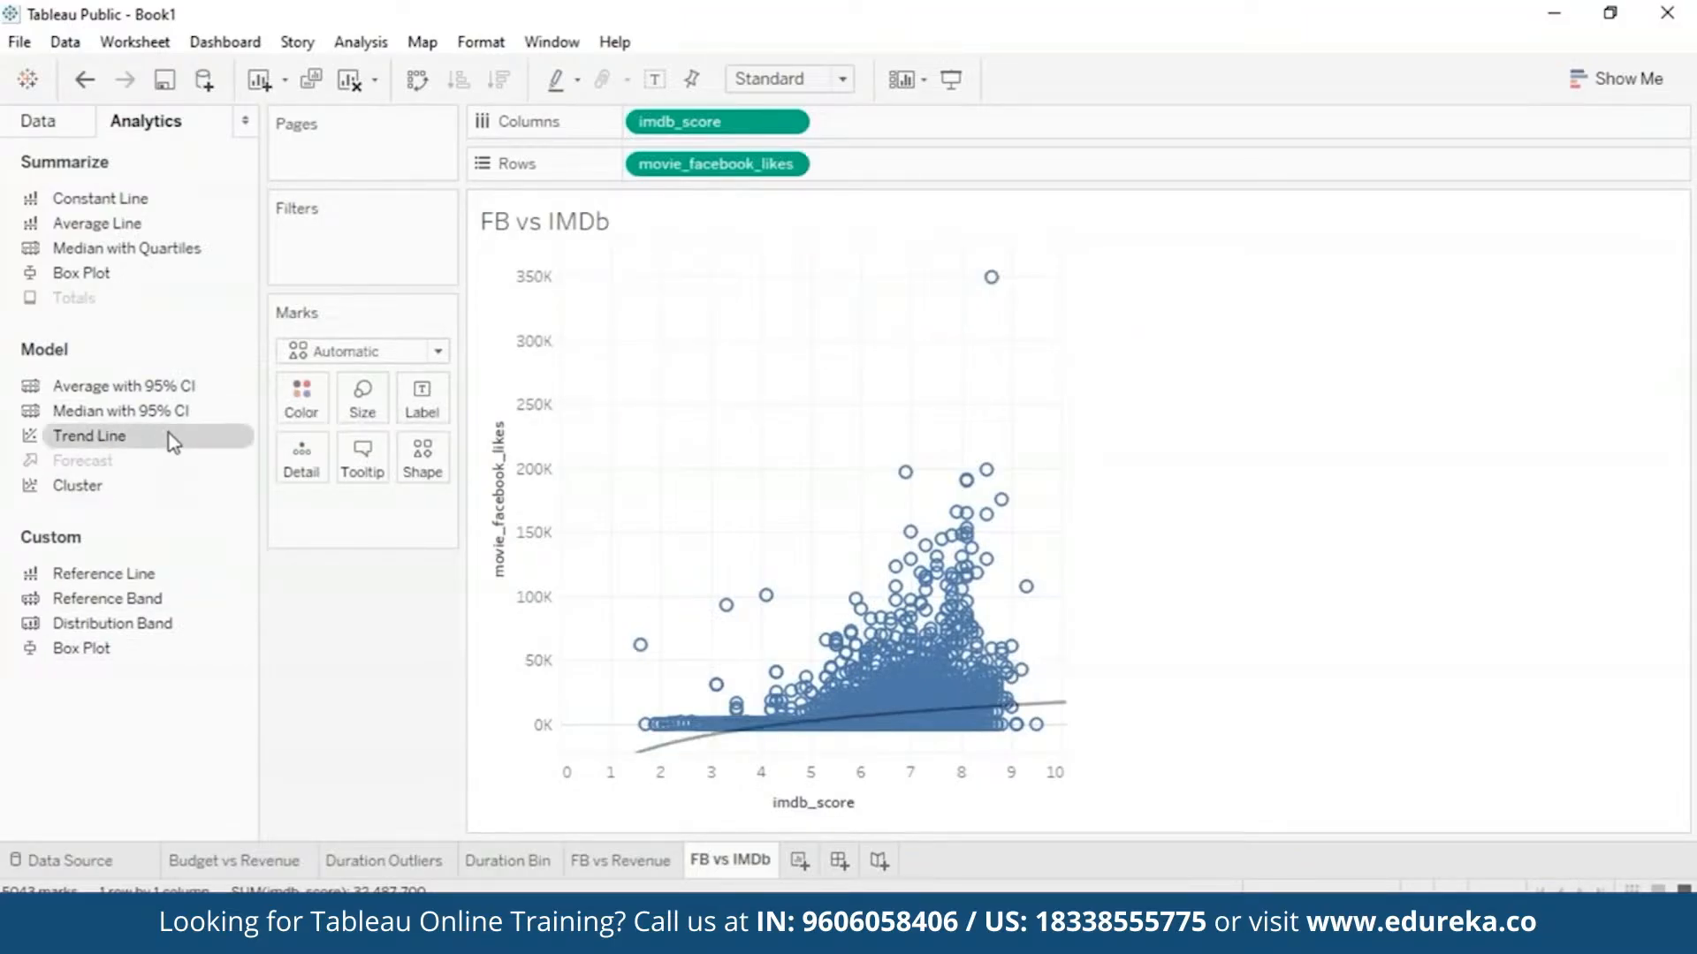
pyautogui.moveTo(168, 433); pyautogui.dragTo(1149, 305)
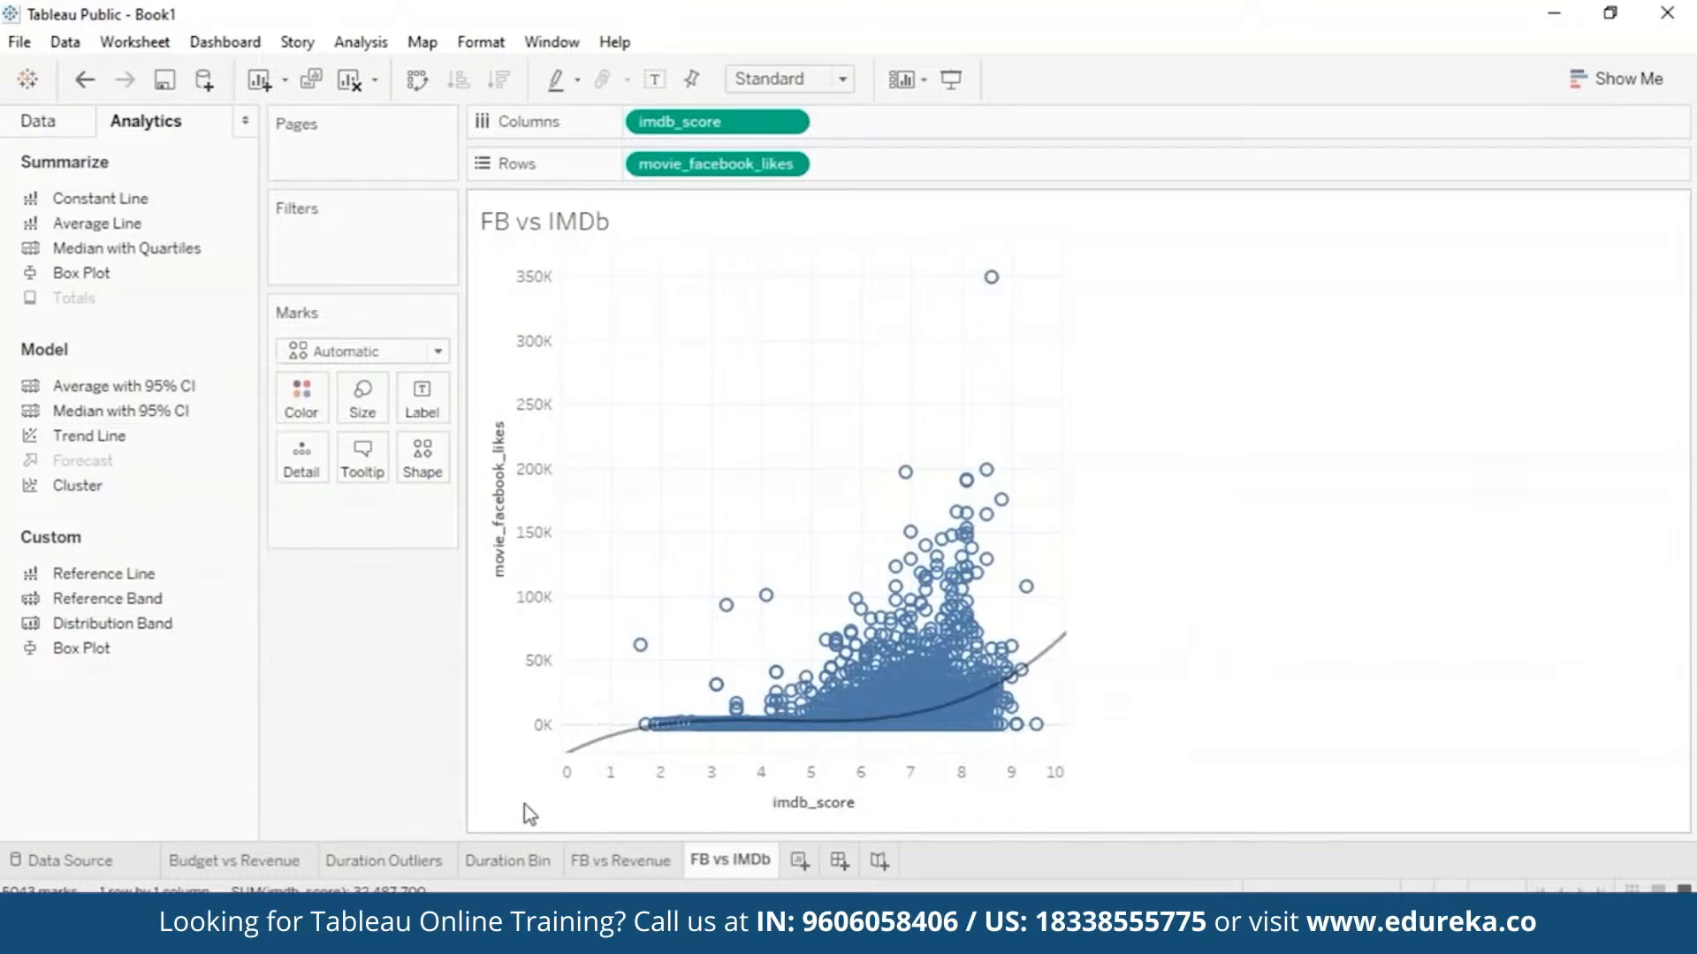
pyautogui.moveTo(1051, 658)
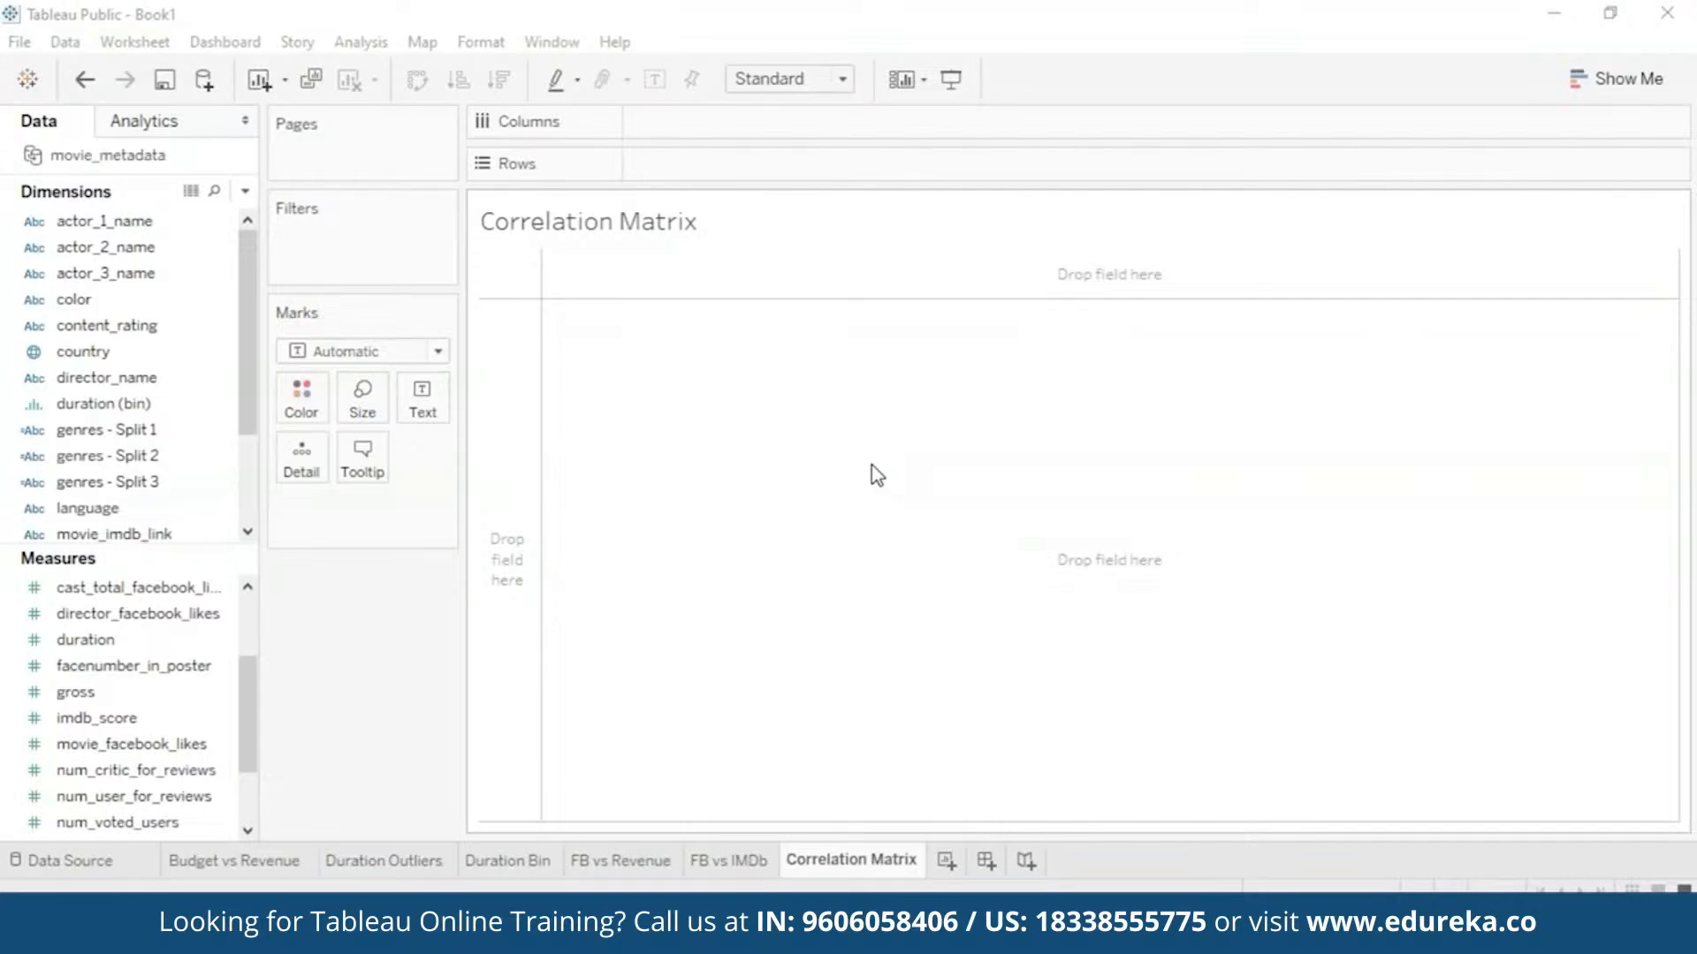
# - Start the matrix with an unaggregated scatter of duration against budget
pyautogui.click(77, 616)
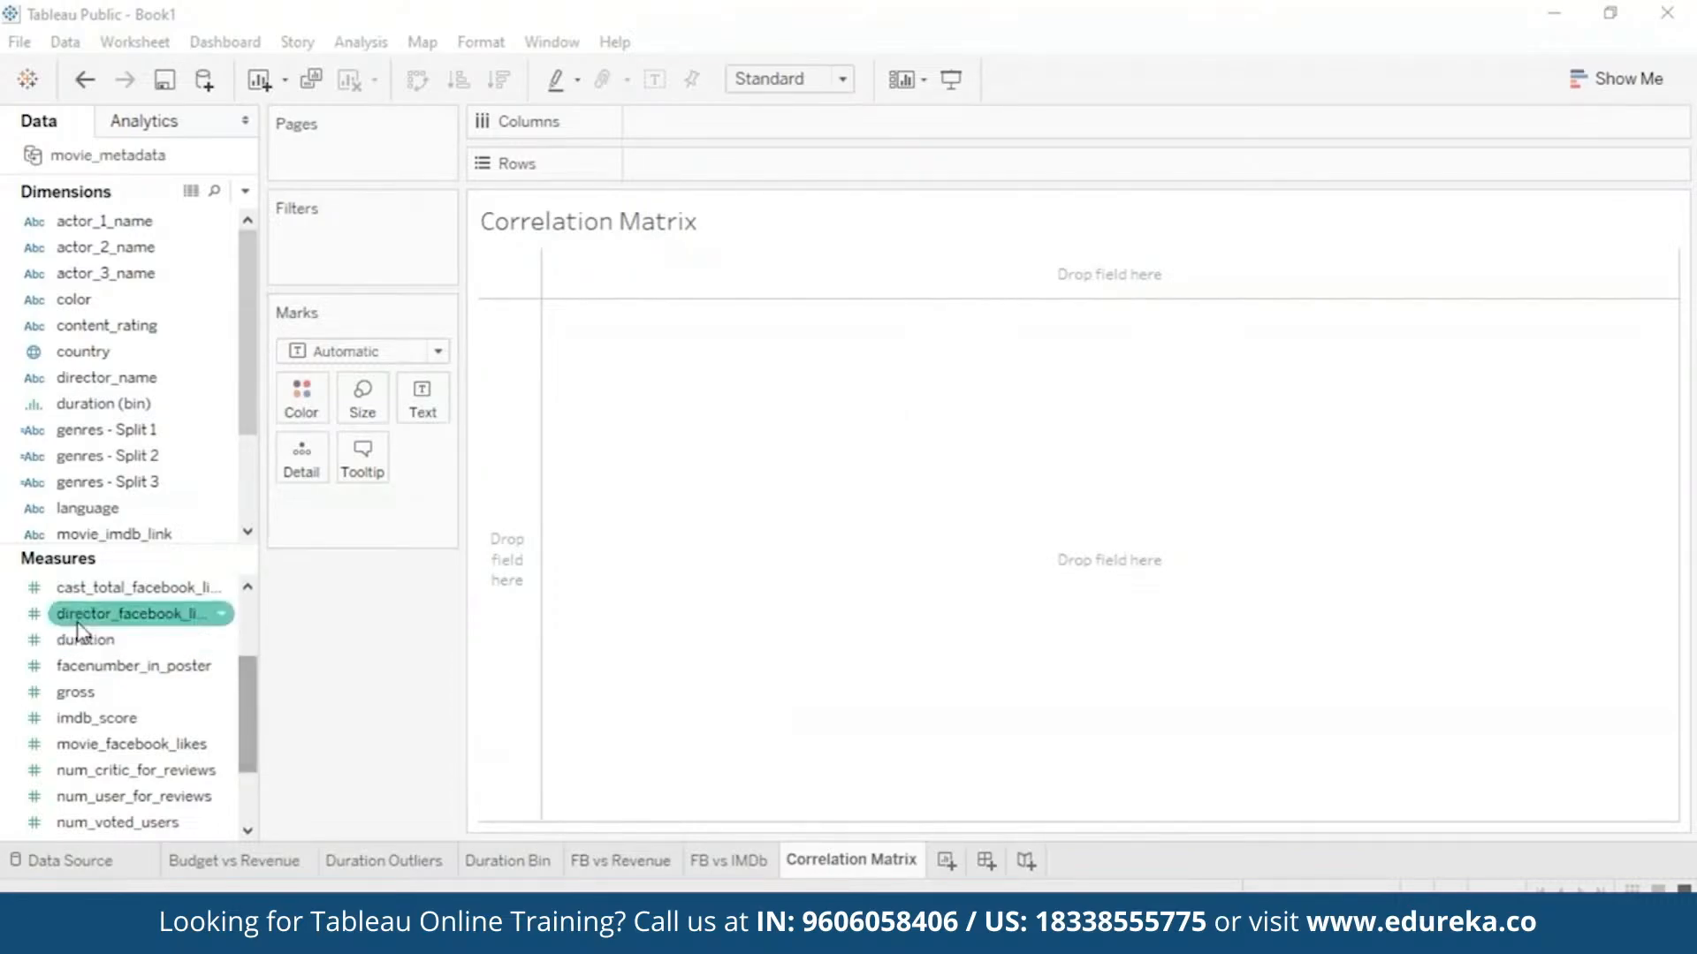
pyautogui.scroll(1, 244, 645)
pyautogui.moveTo(80, 638)
pyautogui.mouseDown()
pyautogui.moveTo(461, 421)
pyautogui.moveTo(612, 241)
pyautogui.moveTo(645, 152)
pyautogui.moveTo(698, 124)
pyautogui.moveTo(703, 139)
pyautogui.mouseUp()
pyautogui.moveTo(85, 718)
pyautogui.mouseDown()
pyautogui.moveTo(221, 716)
pyautogui.moveTo(728, 192)
pyautogui.moveTo(715, 164)
pyautogui.mouseUp()
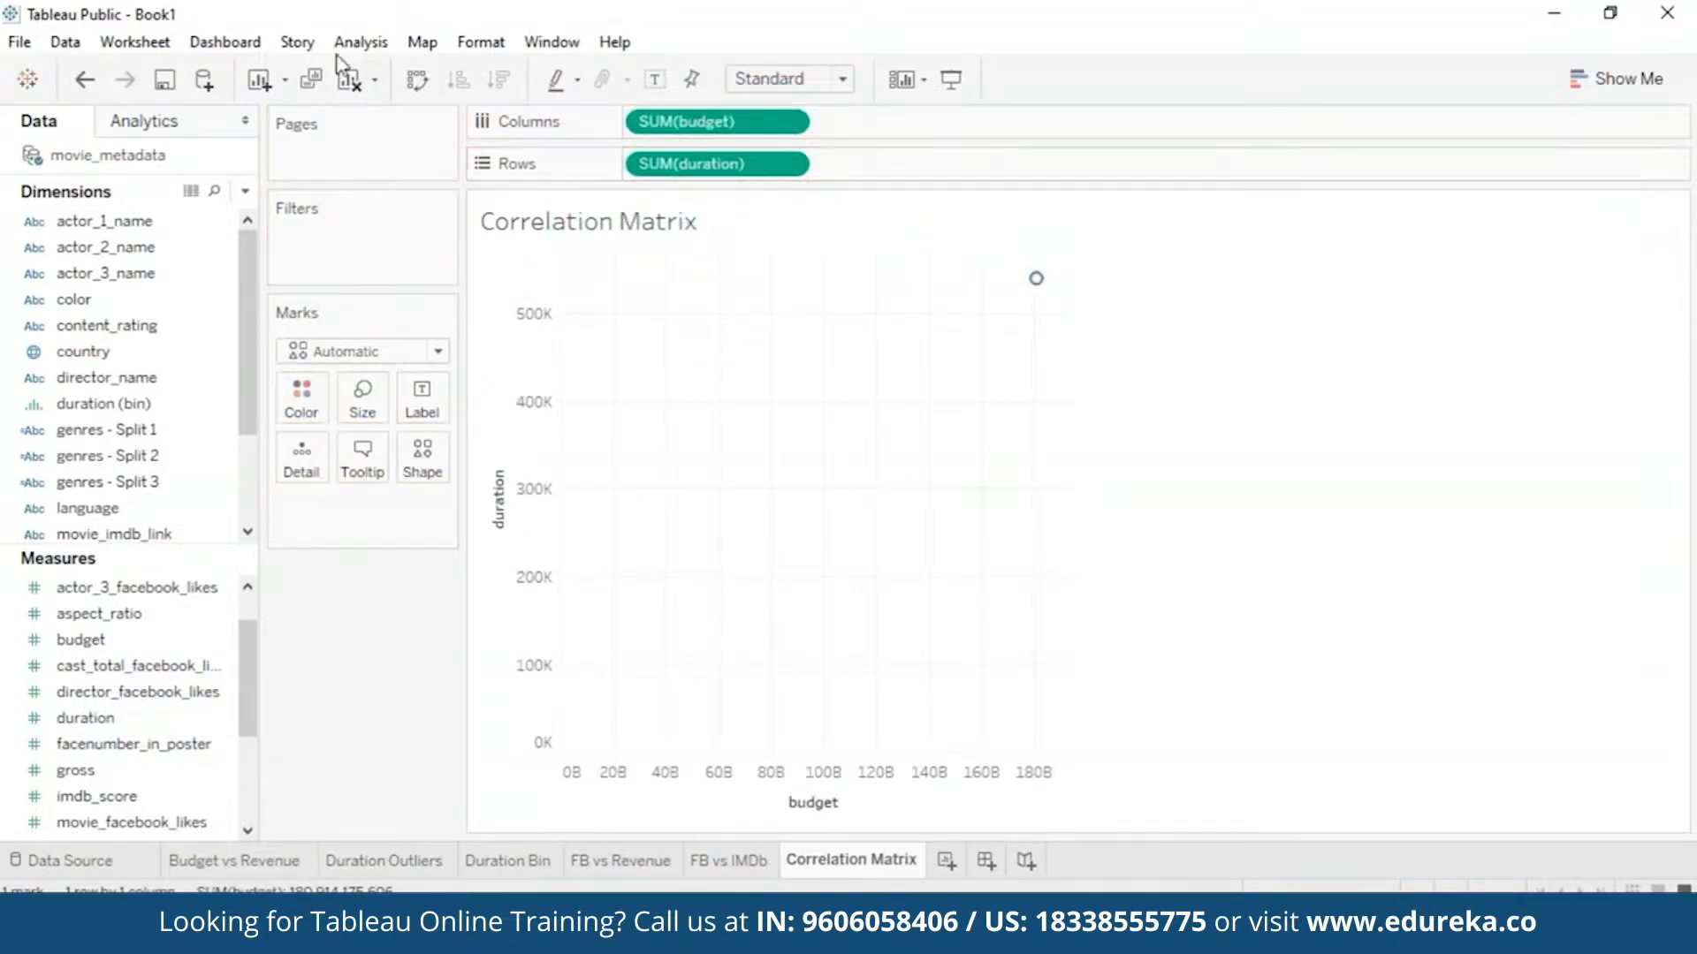
pyautogui.click(360, 41)
pyautogui.click(424, 99)
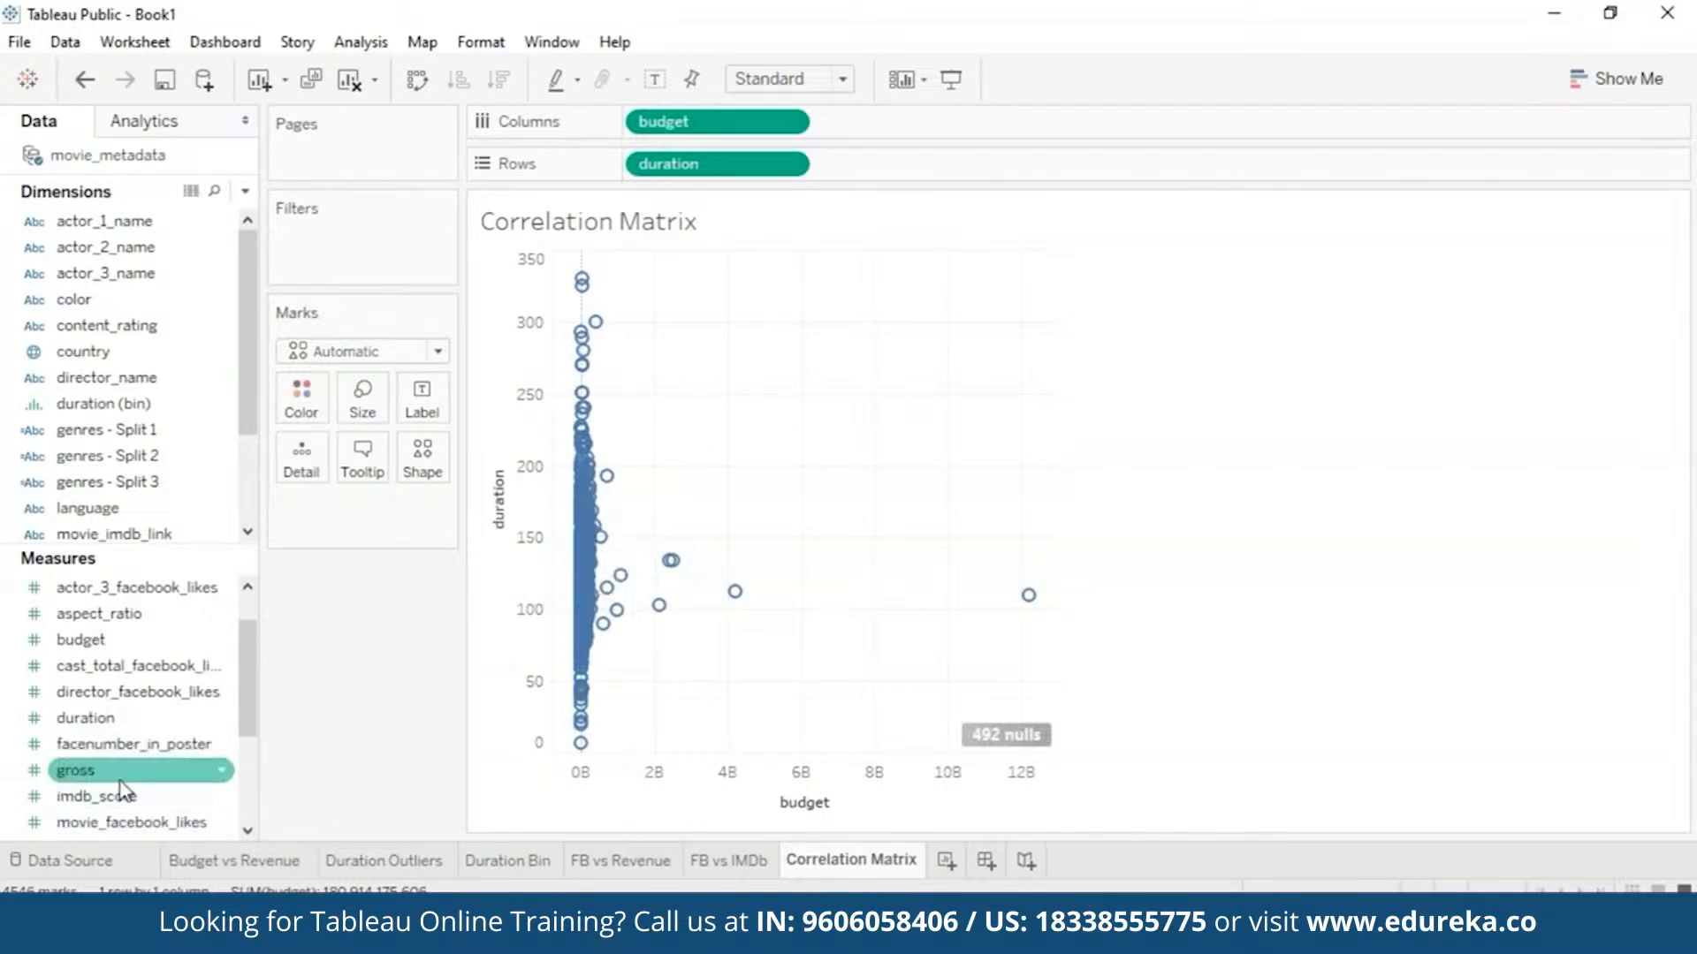
# - Add gross and imdb_score to both axes and movie_facebook_likes as a fourth column
pyautogui.moveTo(123, 782); pyautogui.dragTo(904, 128)
pyautogui.moveTo(79, 770); pyautogui.dragTo(866, 163)
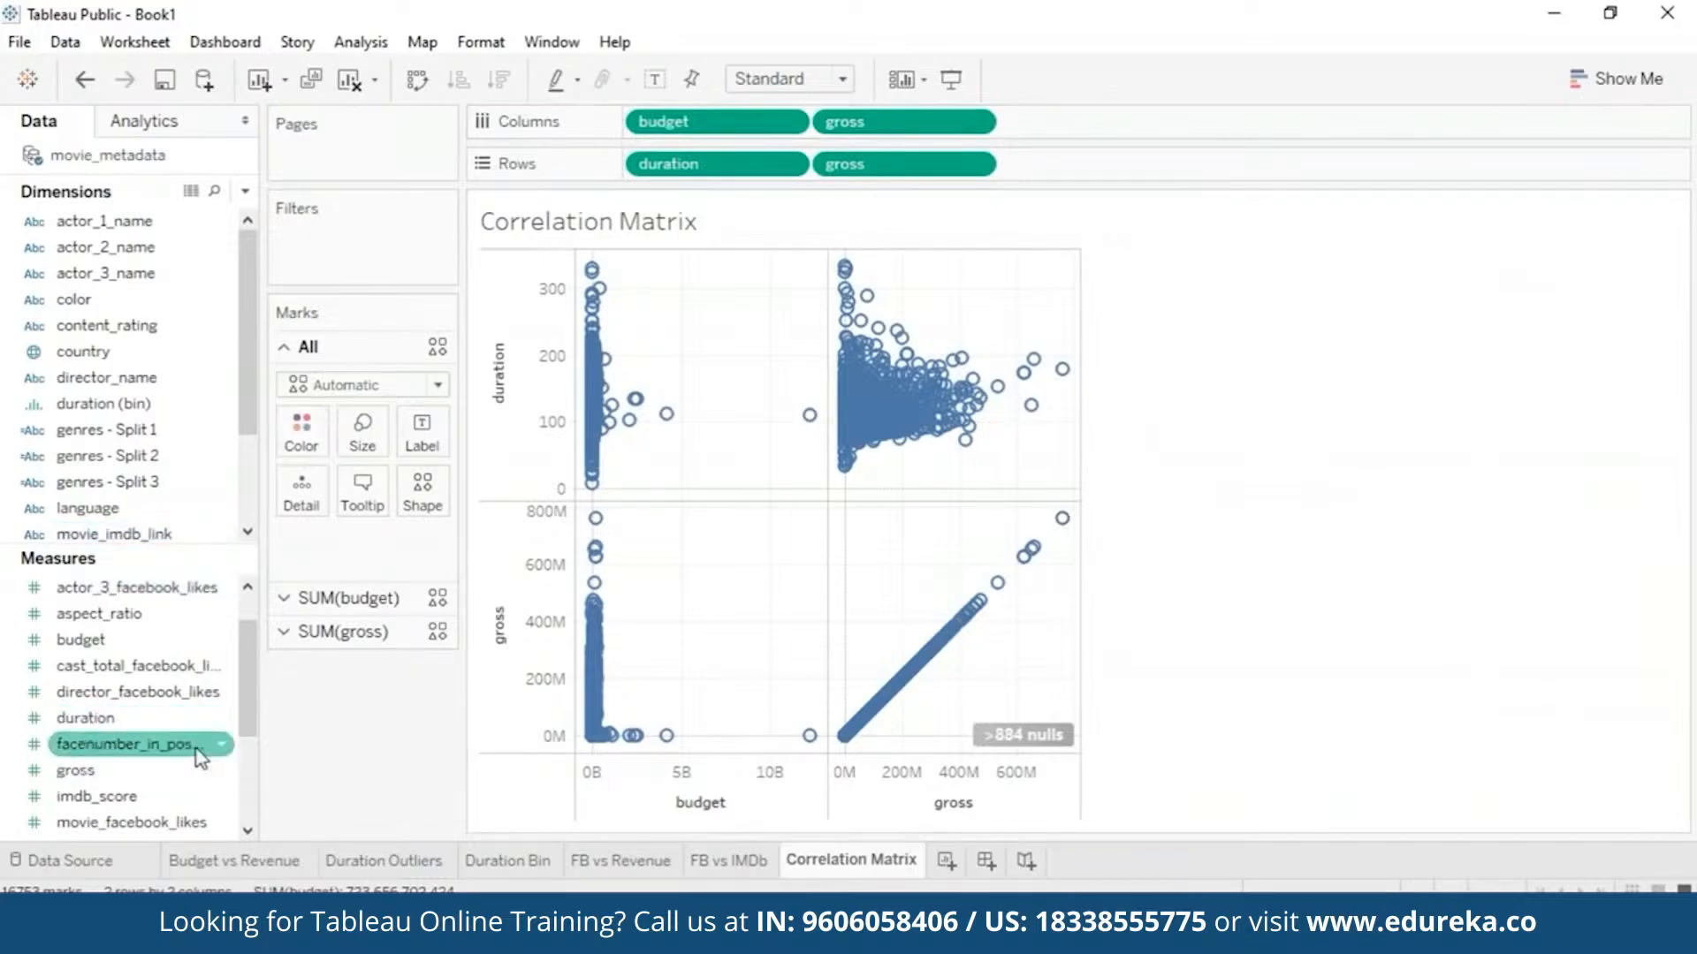
pyautogui.moveTo(132, 797); pyautogui.dragTo(1087, 124)
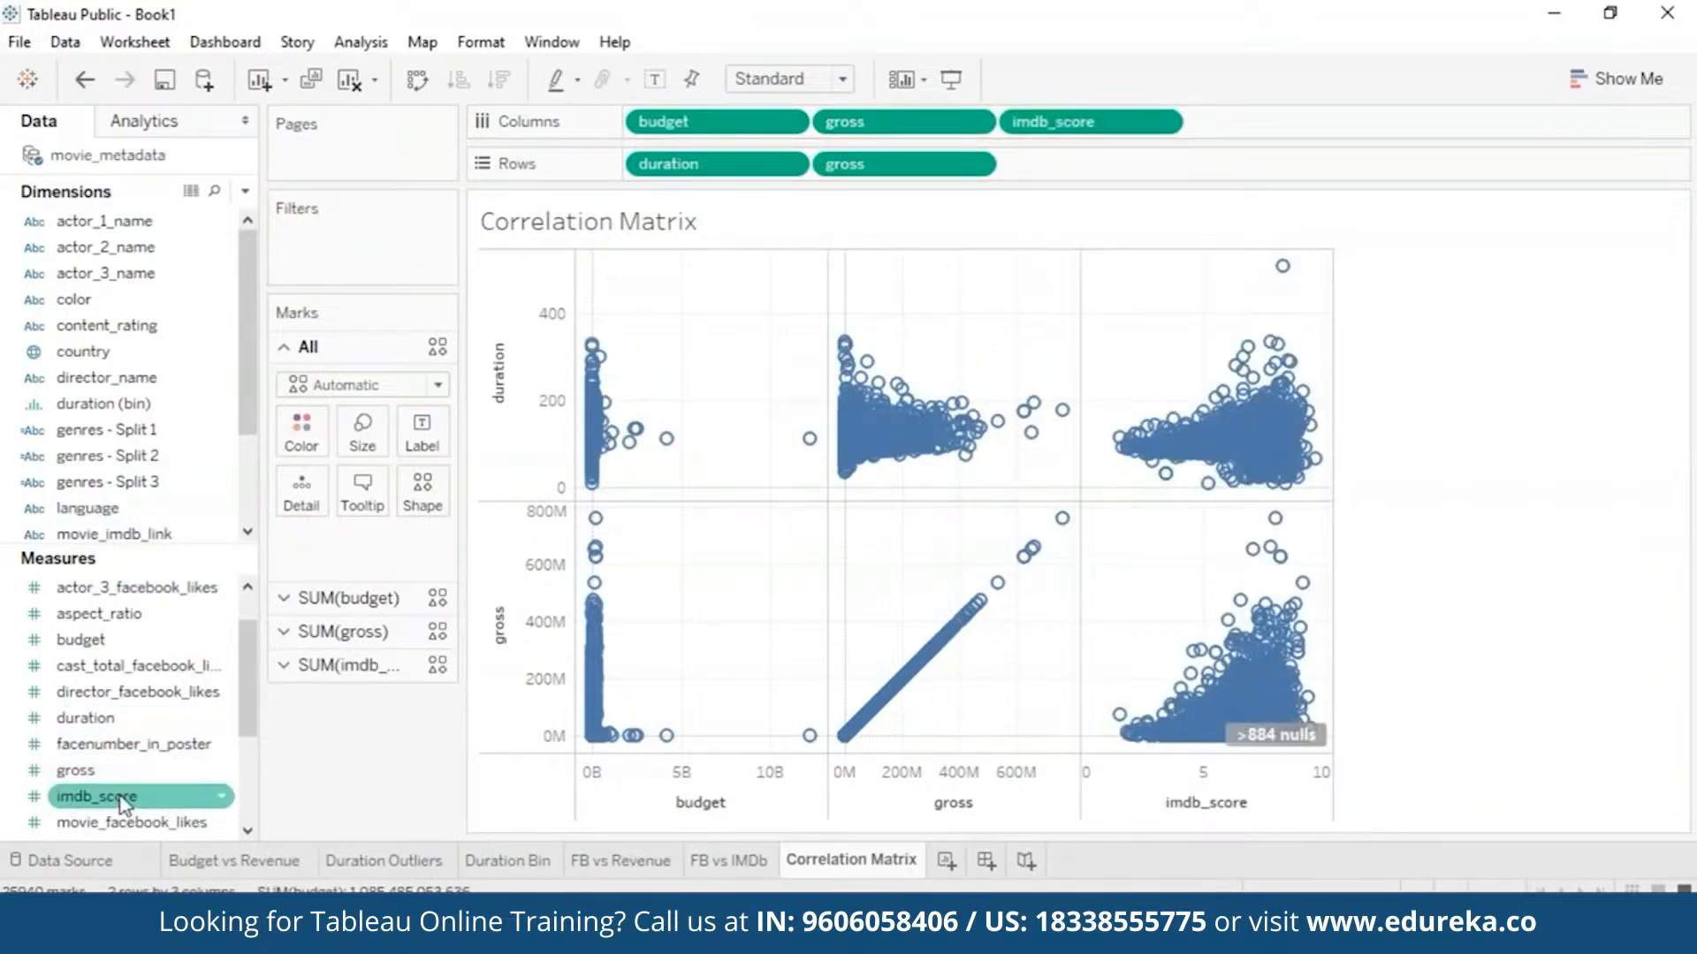
pyautogui.moveTo(120, 799); pyautogui.dragTo(1090, 161)
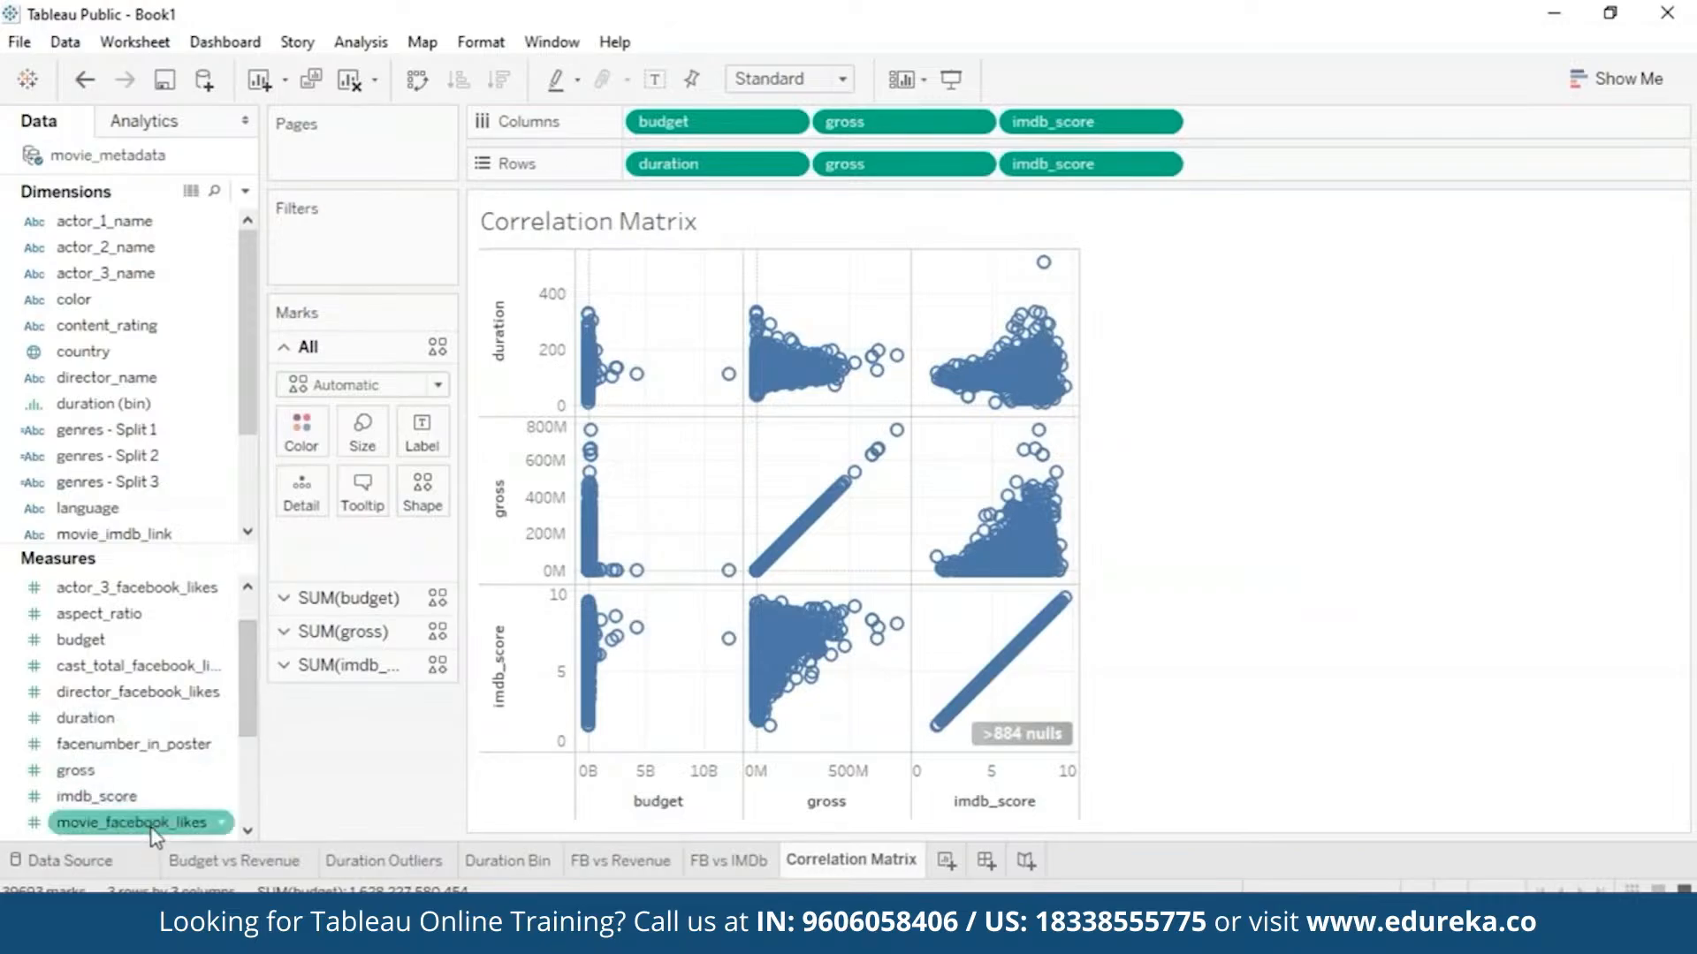
pyautogui.moveTo(133, 822); pyautogui.dragTo(1299, 131)
pyautogui.moveTo(133, 822); pyautogui.dragTo(1316, 164)
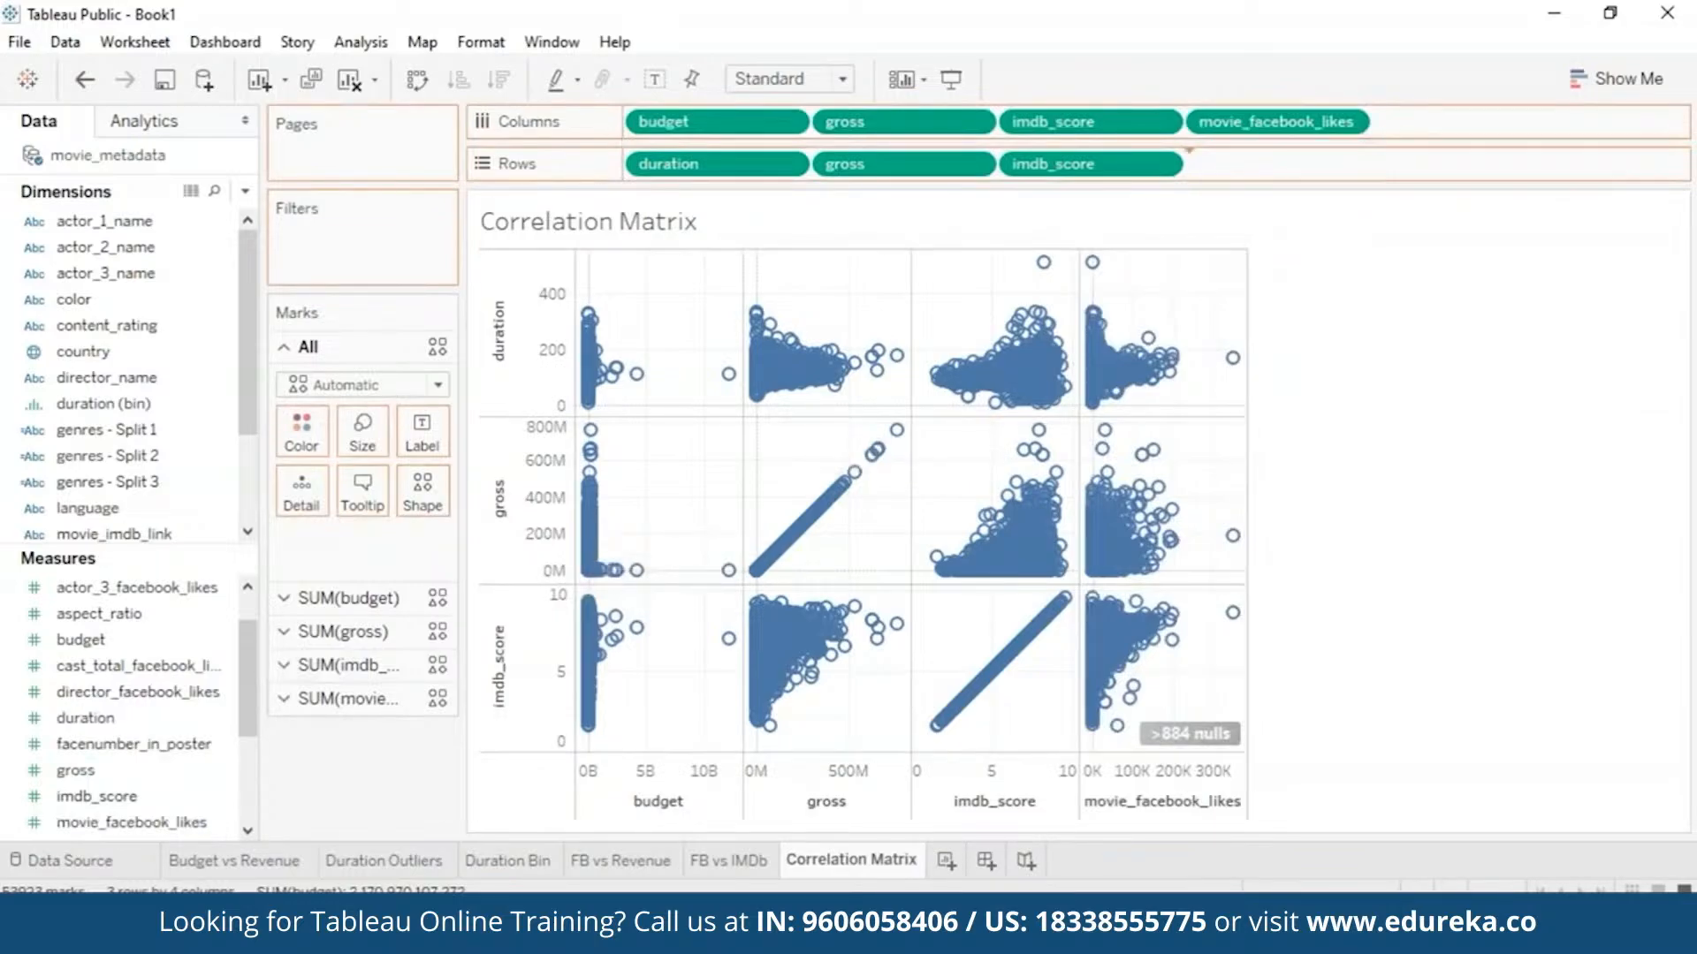
# - Change the correlation matrix's fit from Standard to Entire View so it fills the sheet
pyautogui.click(847, 86)
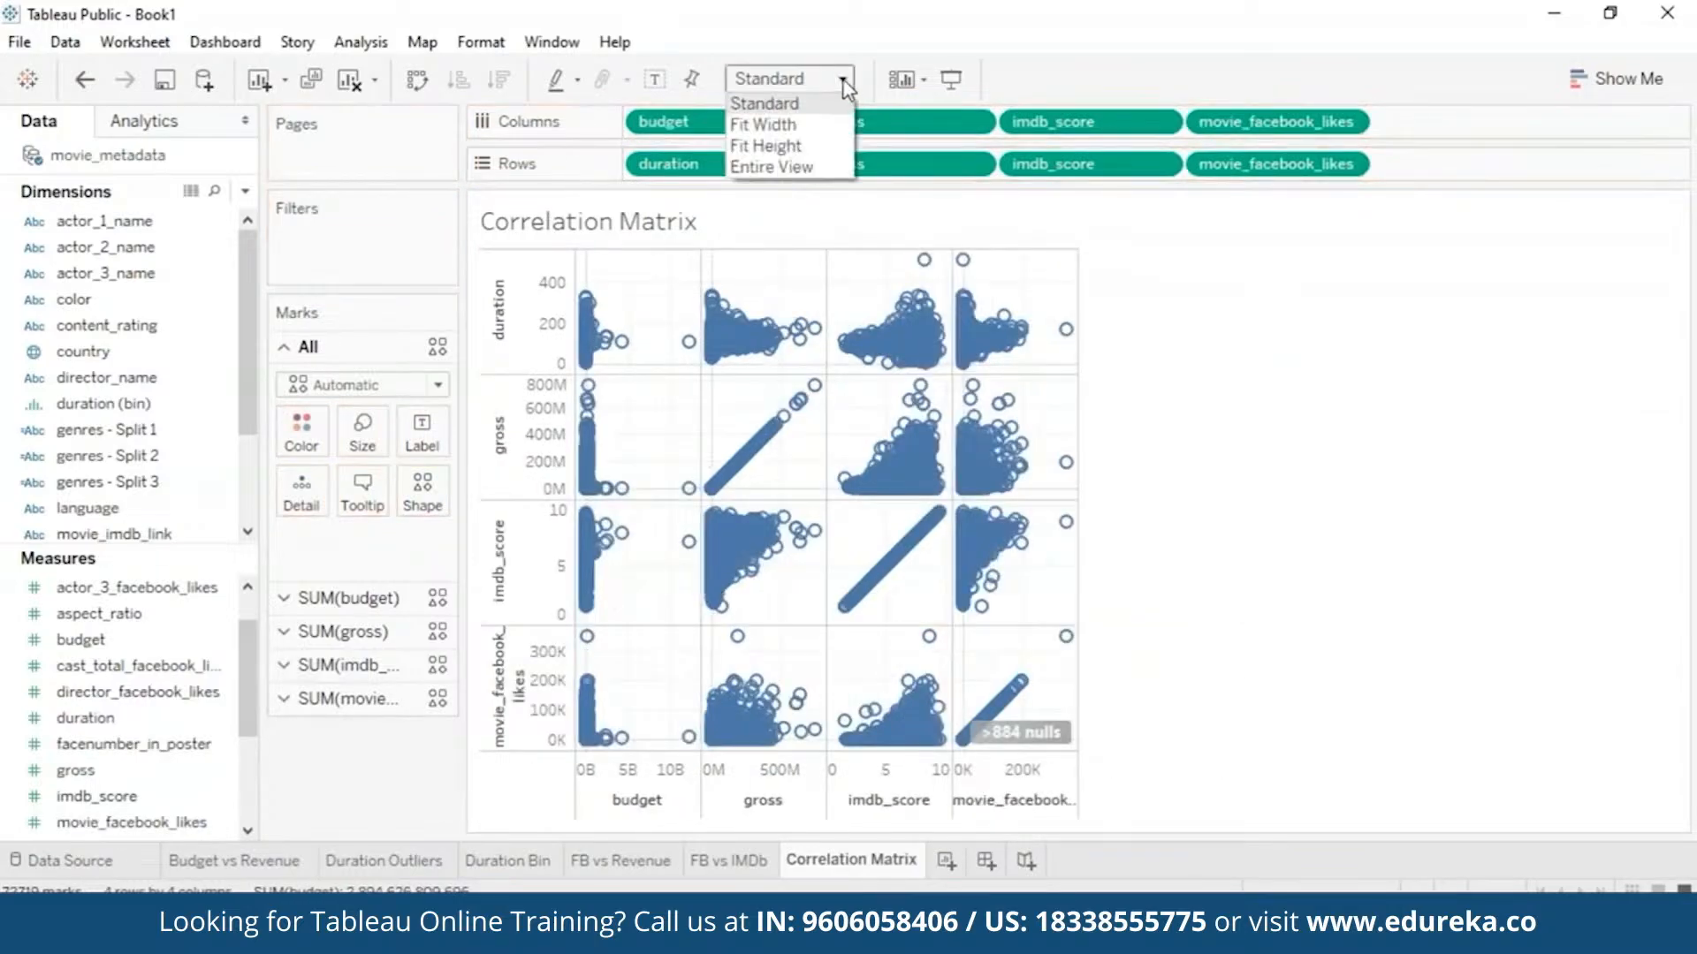
pyautogui.click(801, 184)
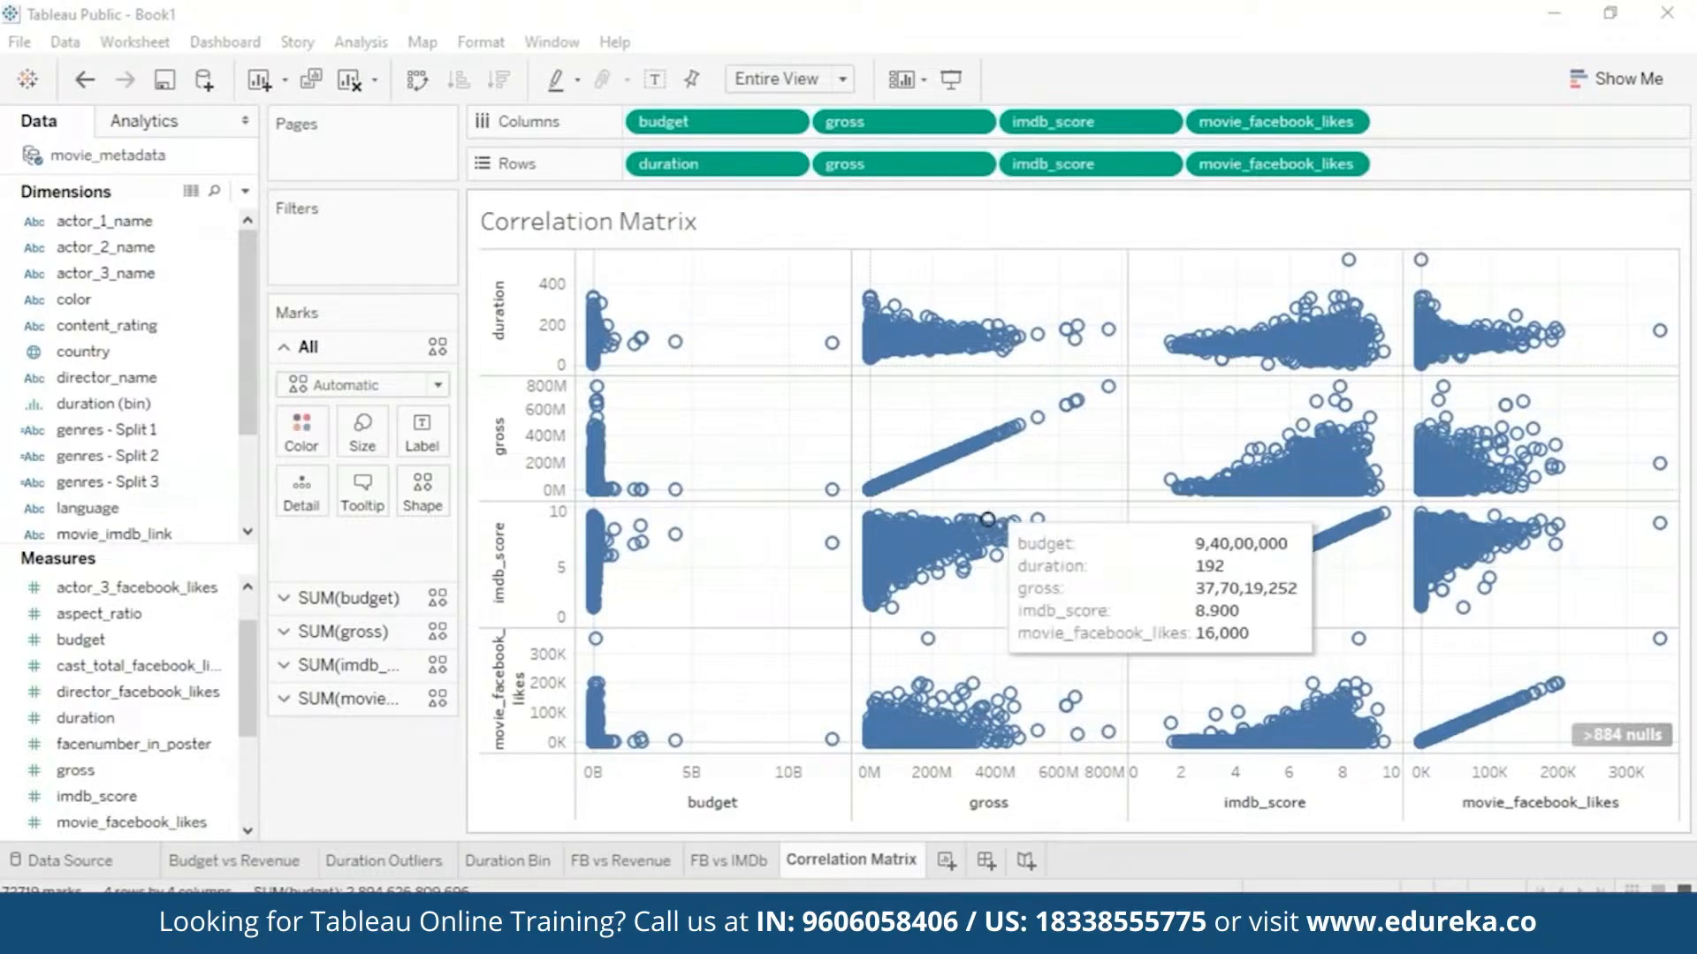
pyautogui.moveTo(992, 437)
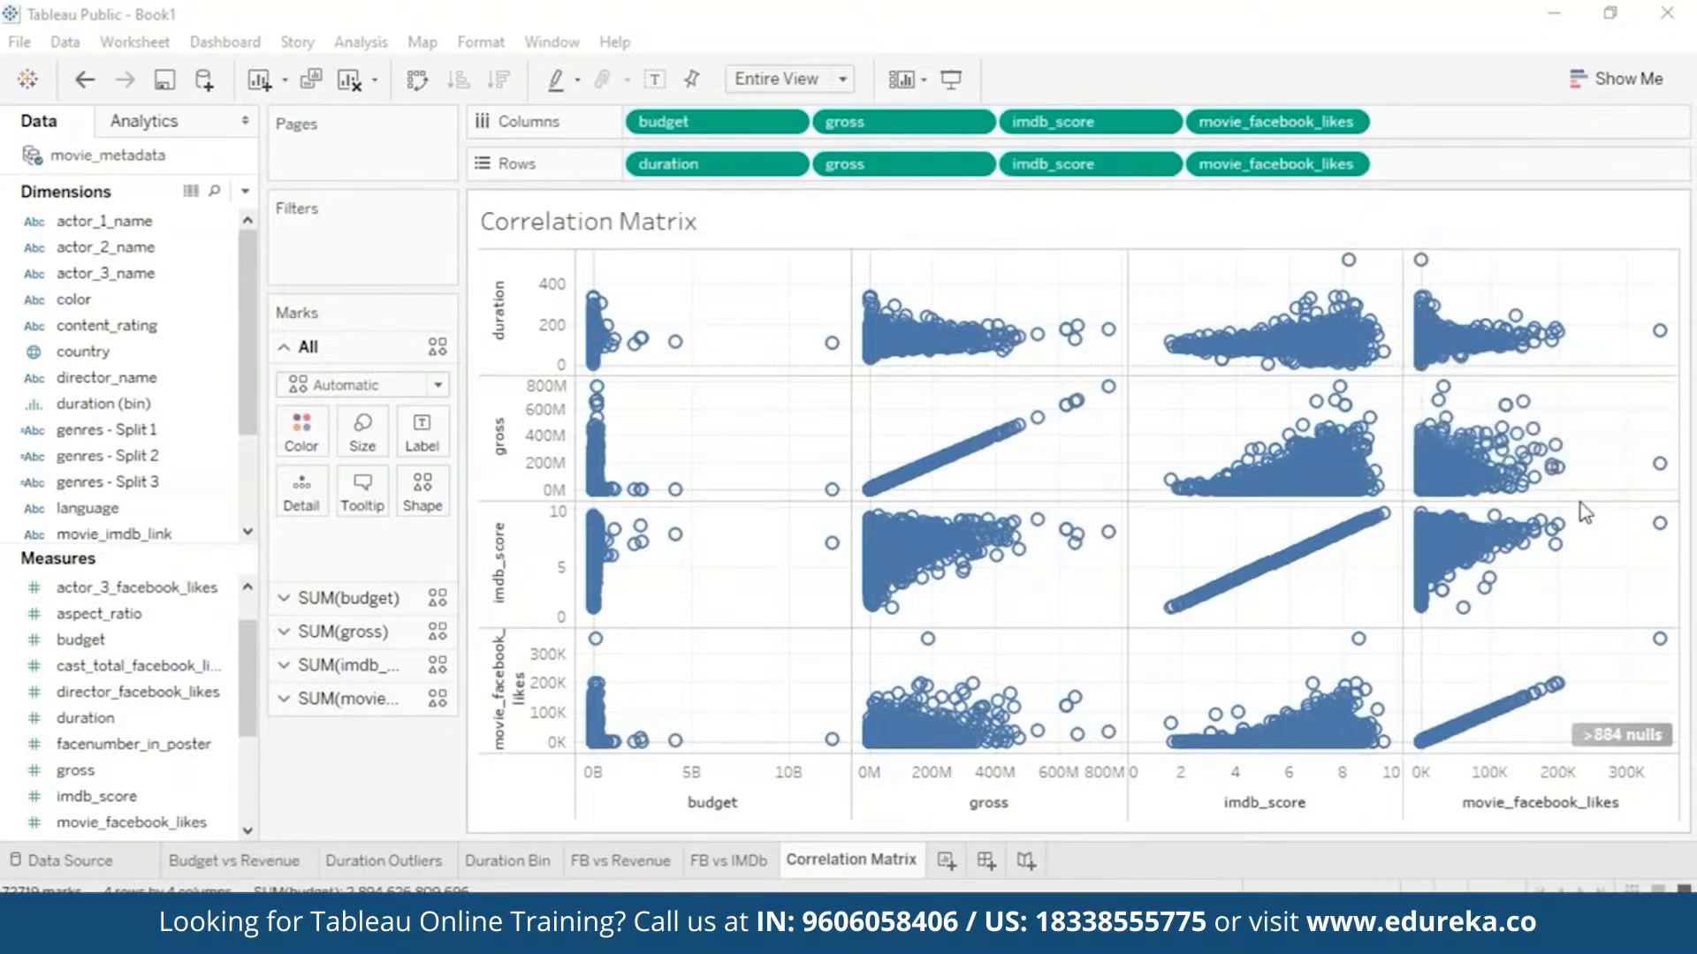
pyautogui.moveTo(1032, 544)
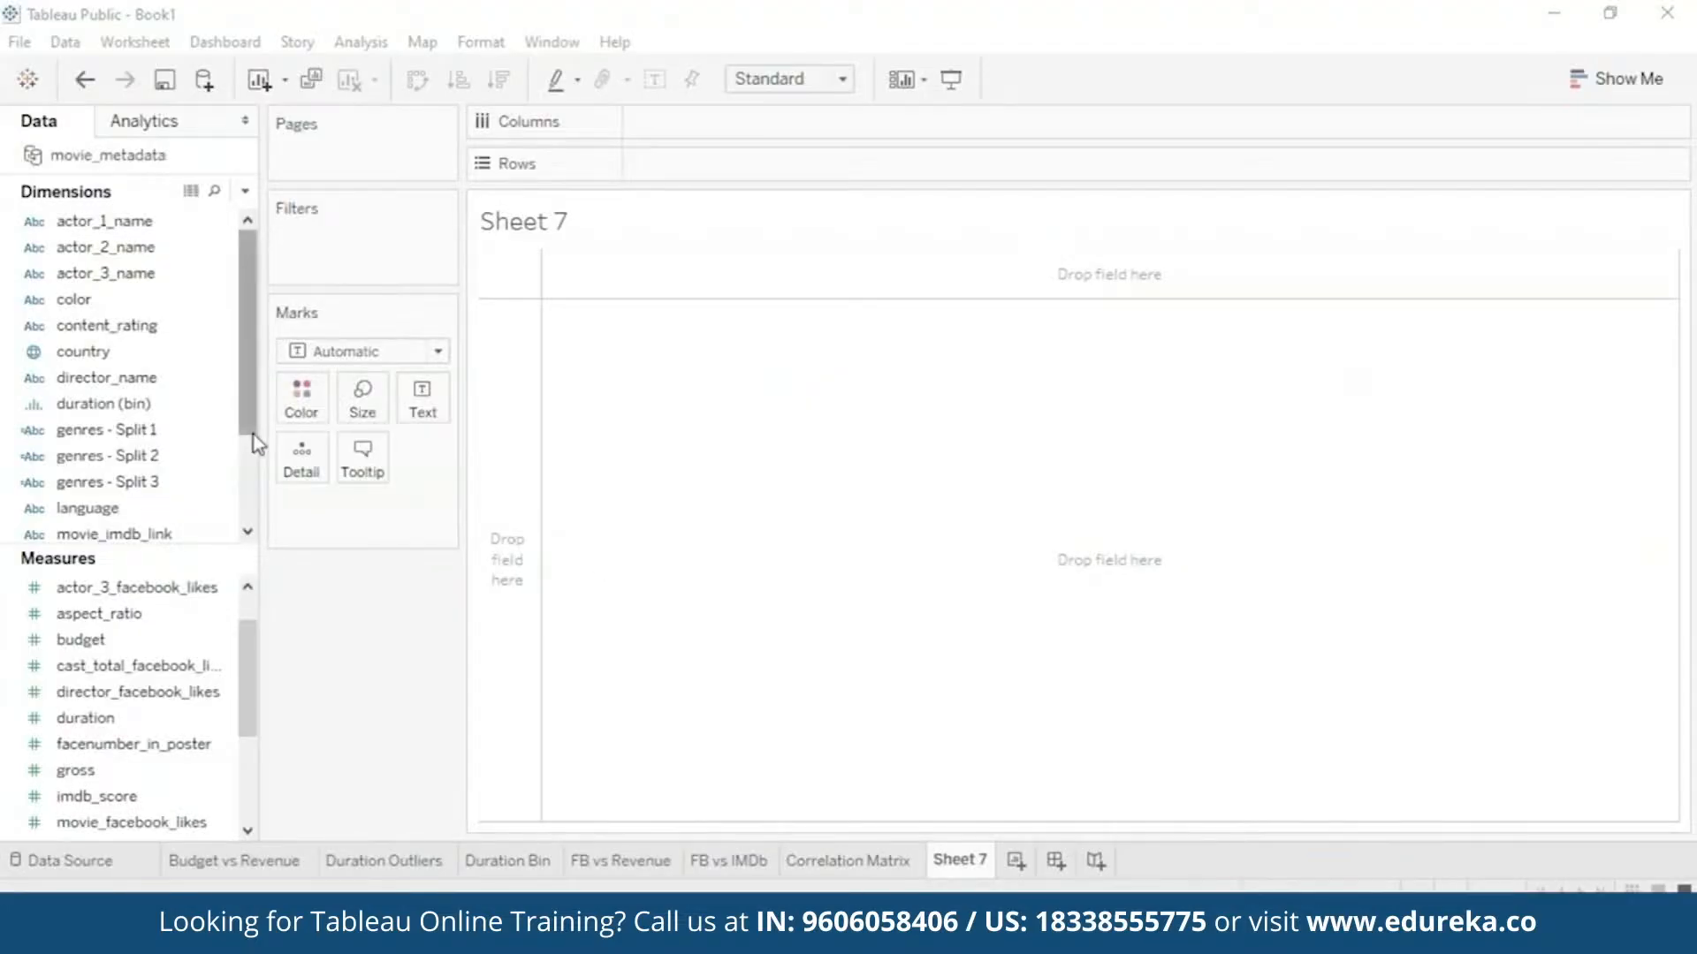
# - Change the title_year field's data type to Date
pyautogui.moveTo(243, 409); pyautogui.dragTo(236, 510)
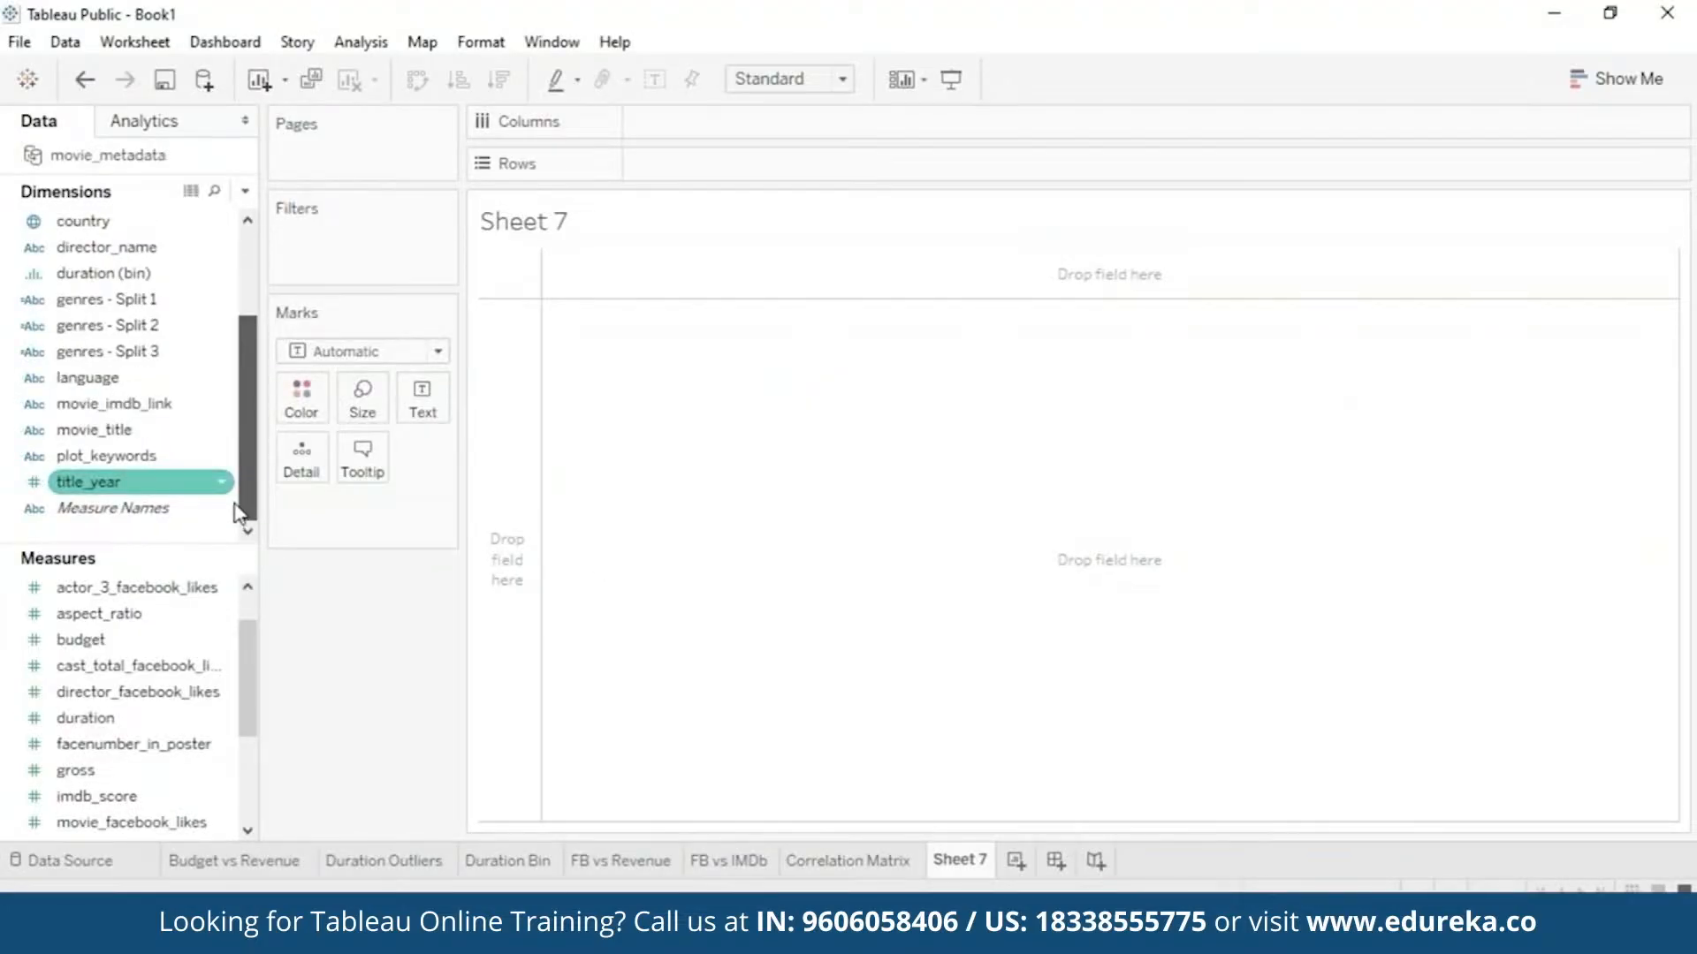
pyautogui.rightClick(207, 482)
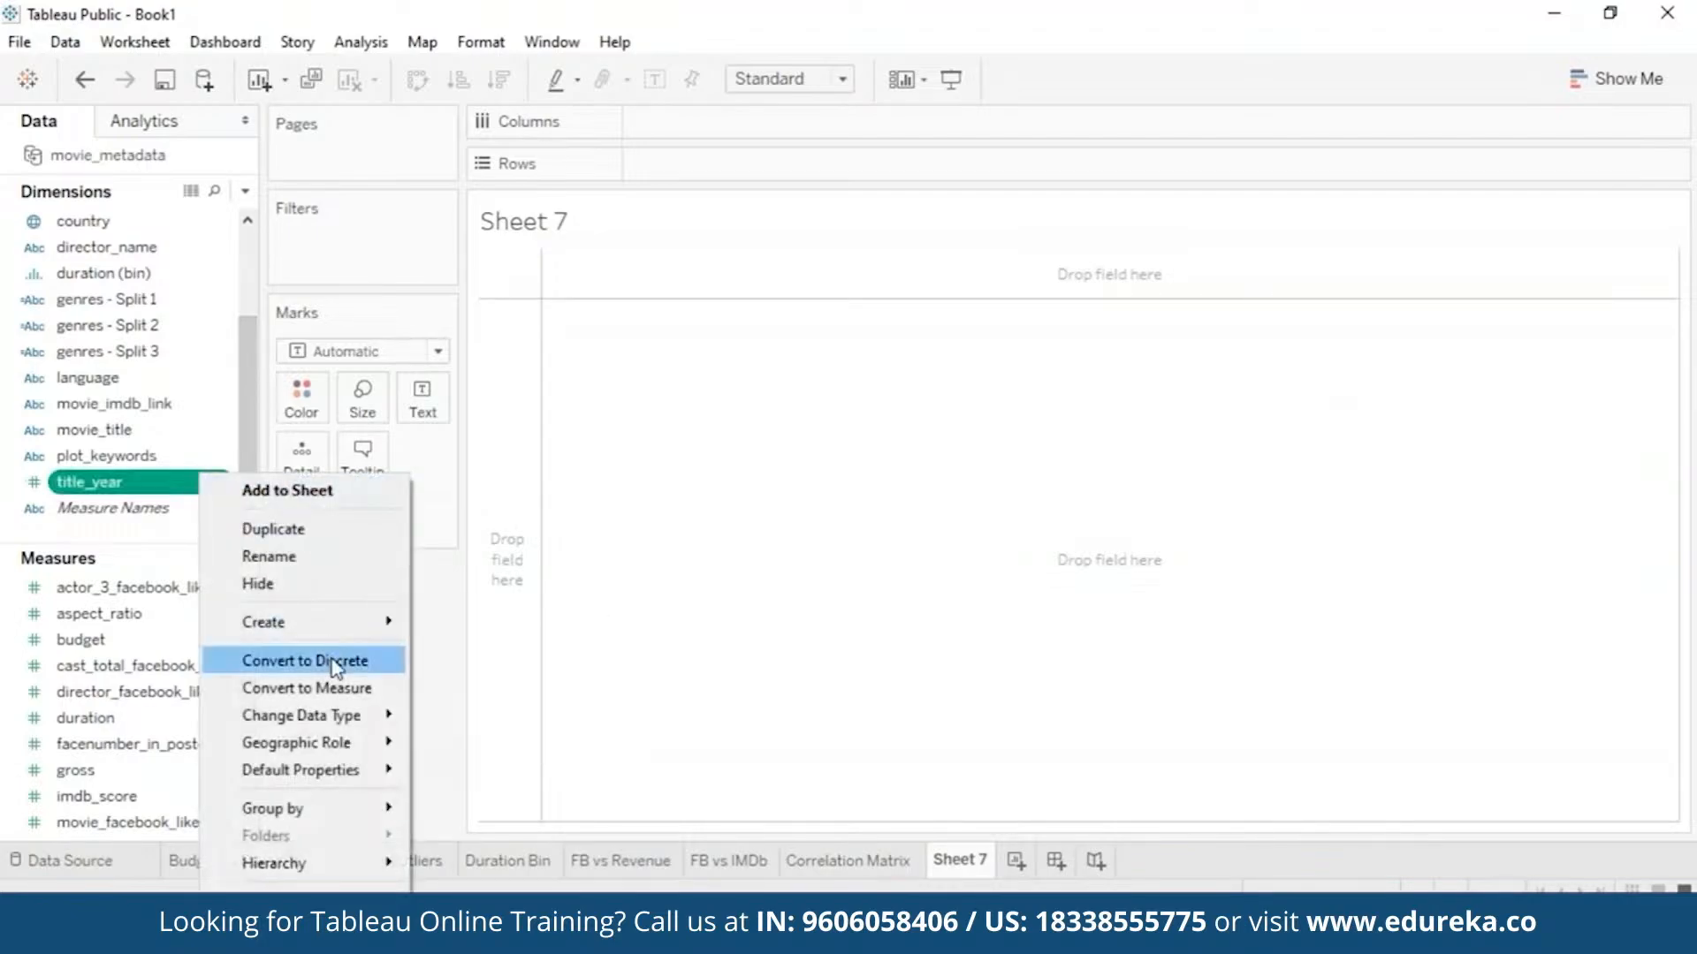
pyautogui.moveTo(354, 715)
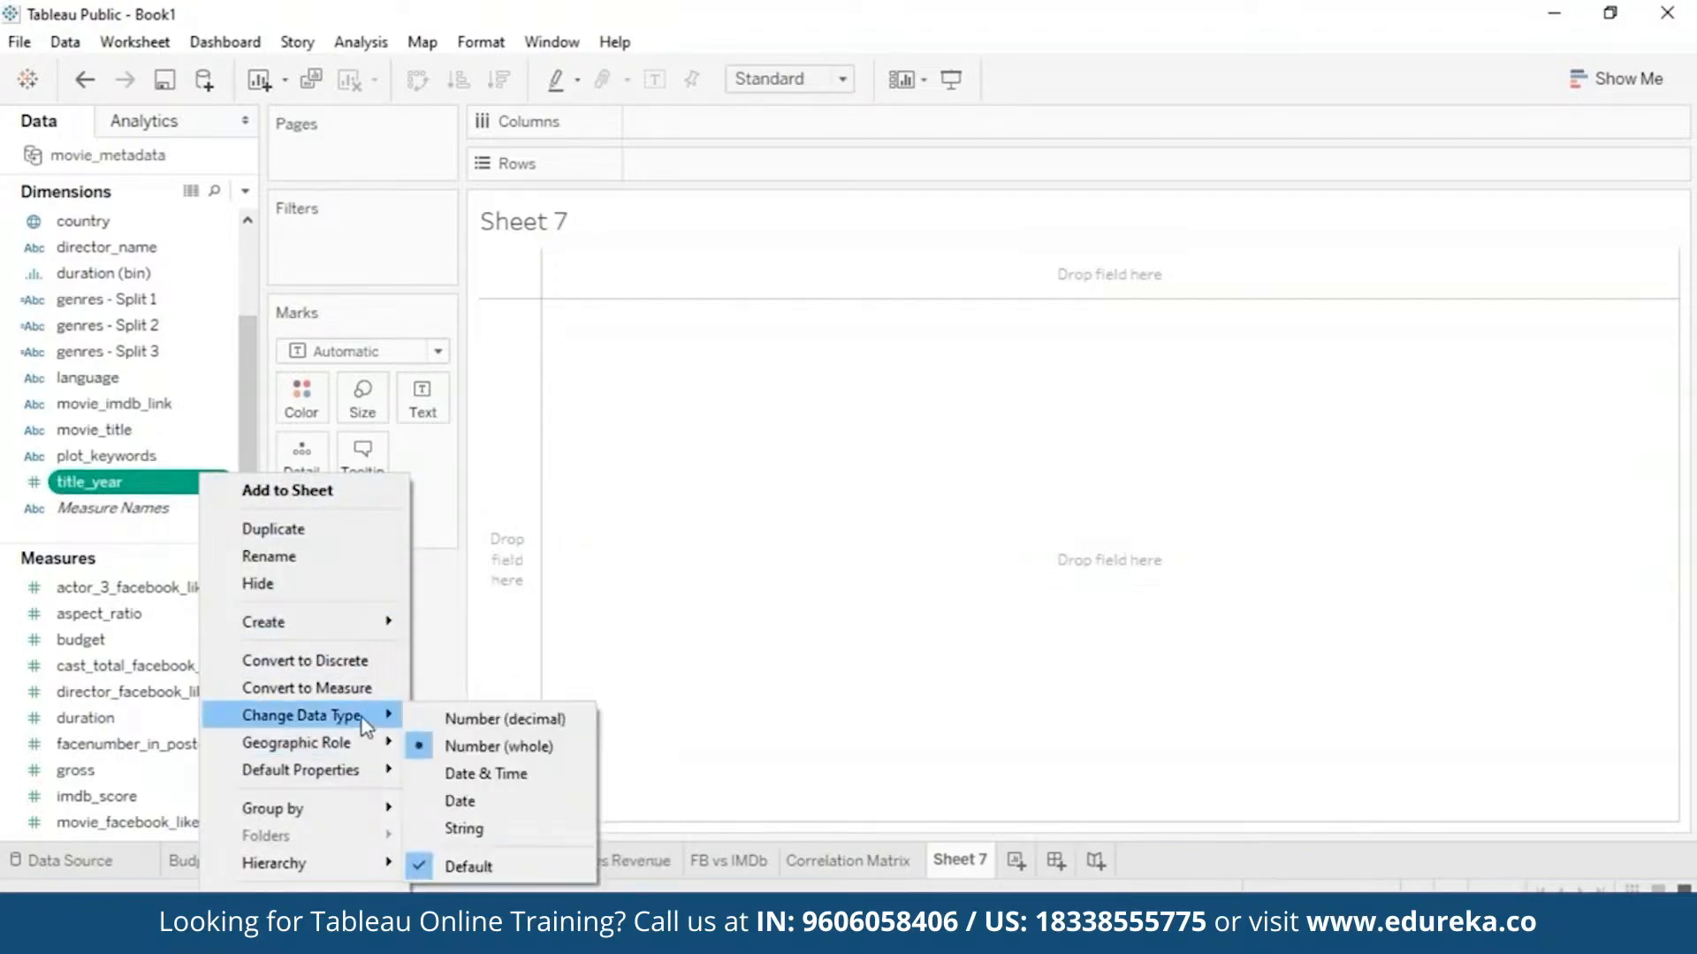
pyautogui.click(501, 799)
# - Plot AVG(budget) across YEAR(title_year) as a line chart
pyautogui.moveTo(133, 482)
pyautogui.mouseDown()
pyautogui.moveTo(713, 202)
pyautogui.moveTo(712, 128)
pyautogui.mouseUp()
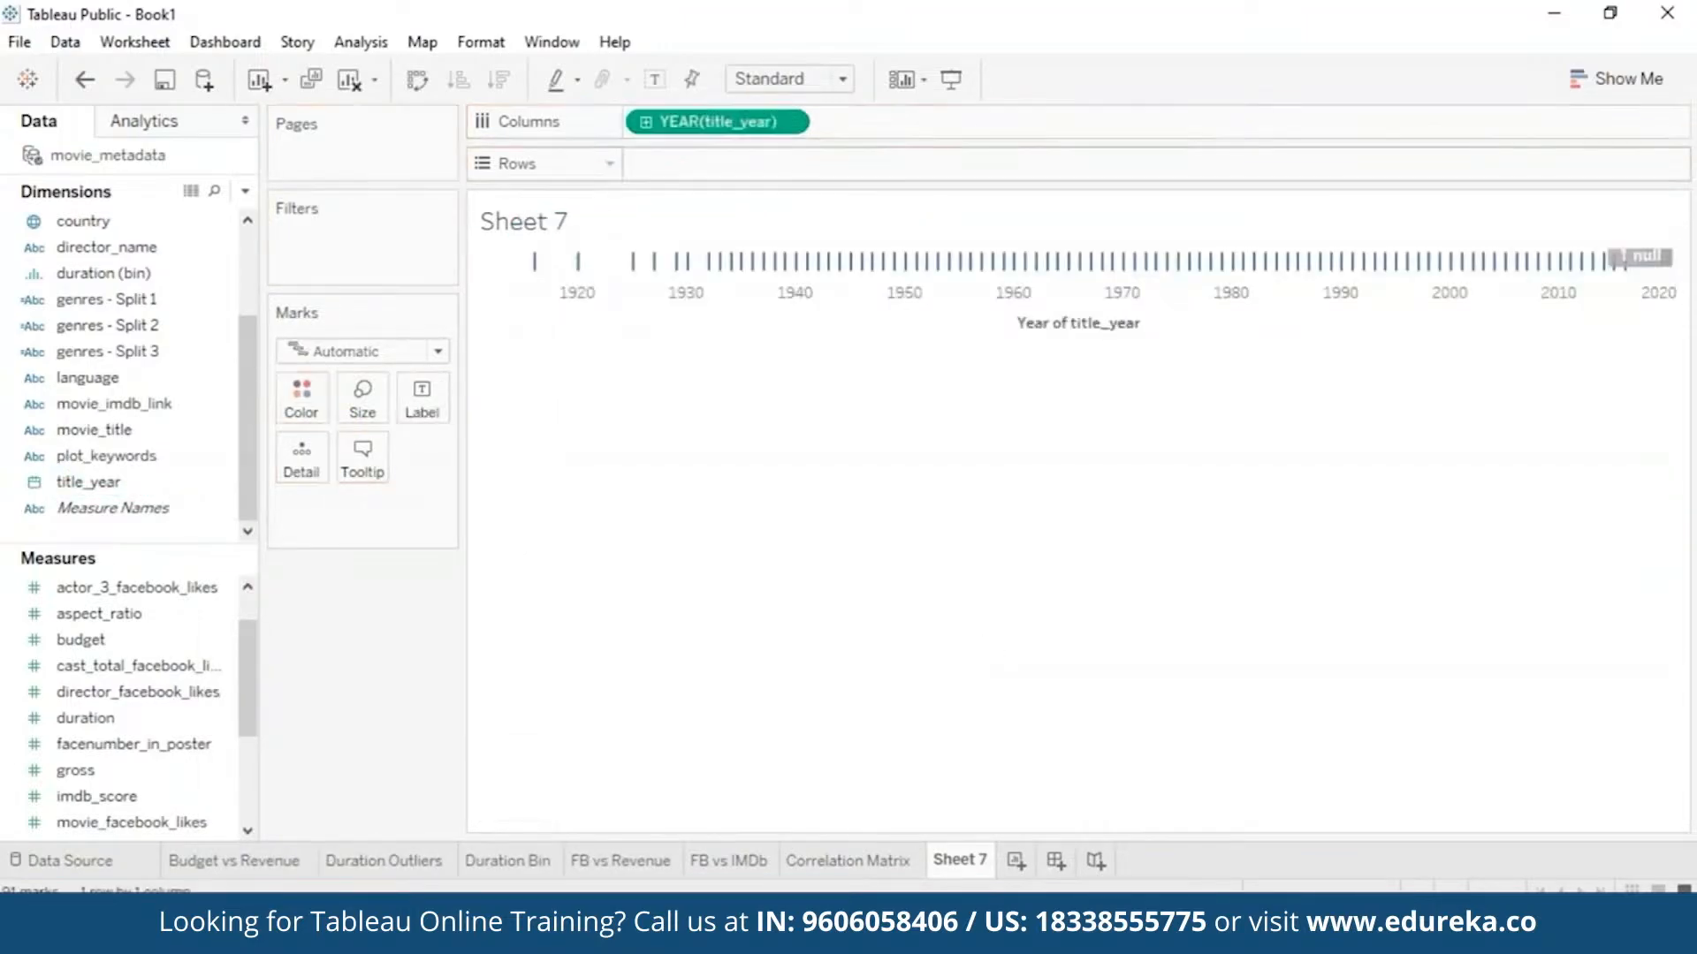
pyautogui.moveTo(133, 649); pyautogui.dragTo(718, 166)
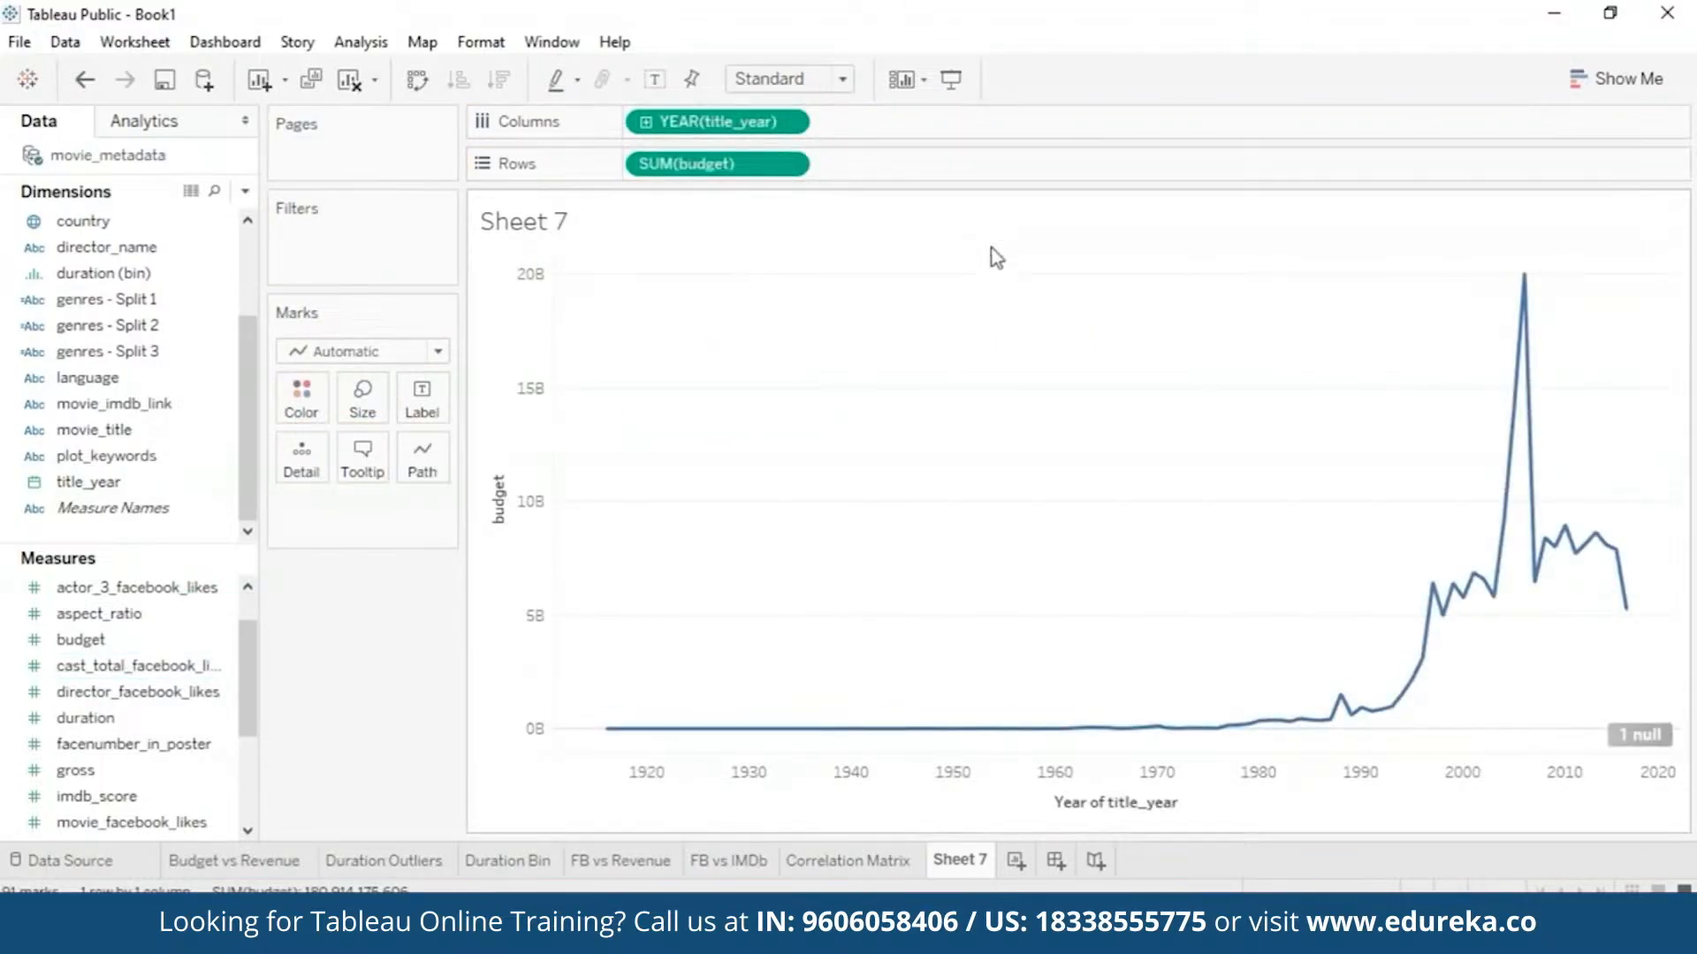
pyautogui.moveTo(647, 729)
pyautogui.click(788, 164)
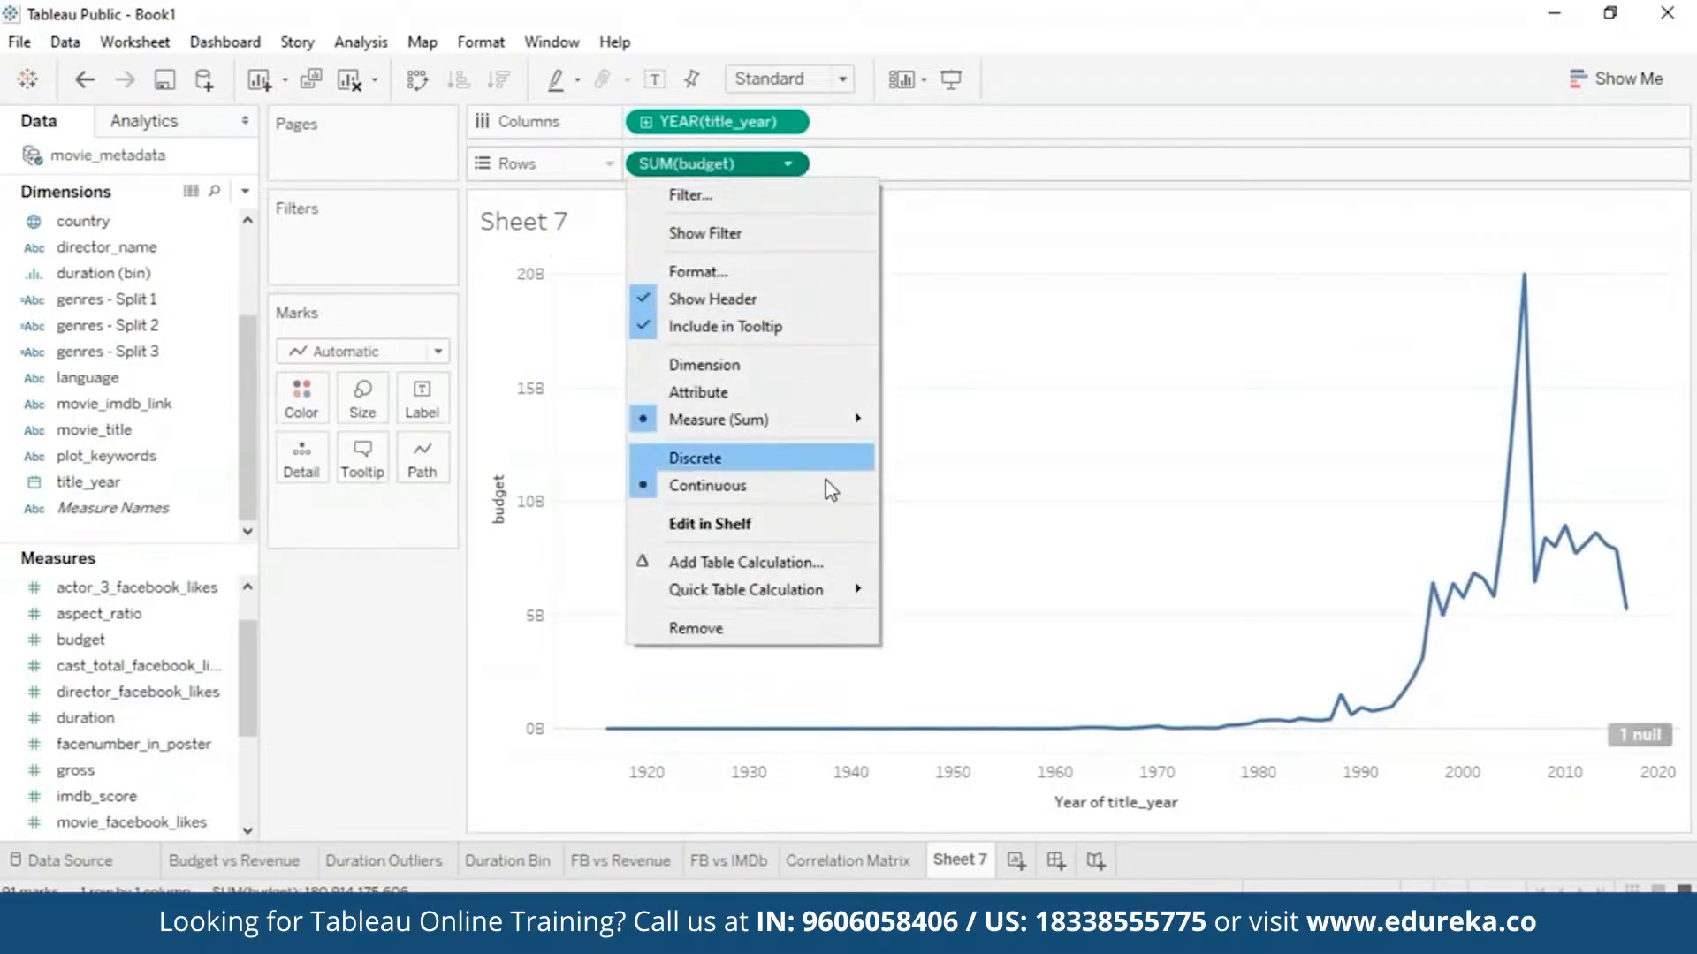
pyautogui.moveTo(831, 419)
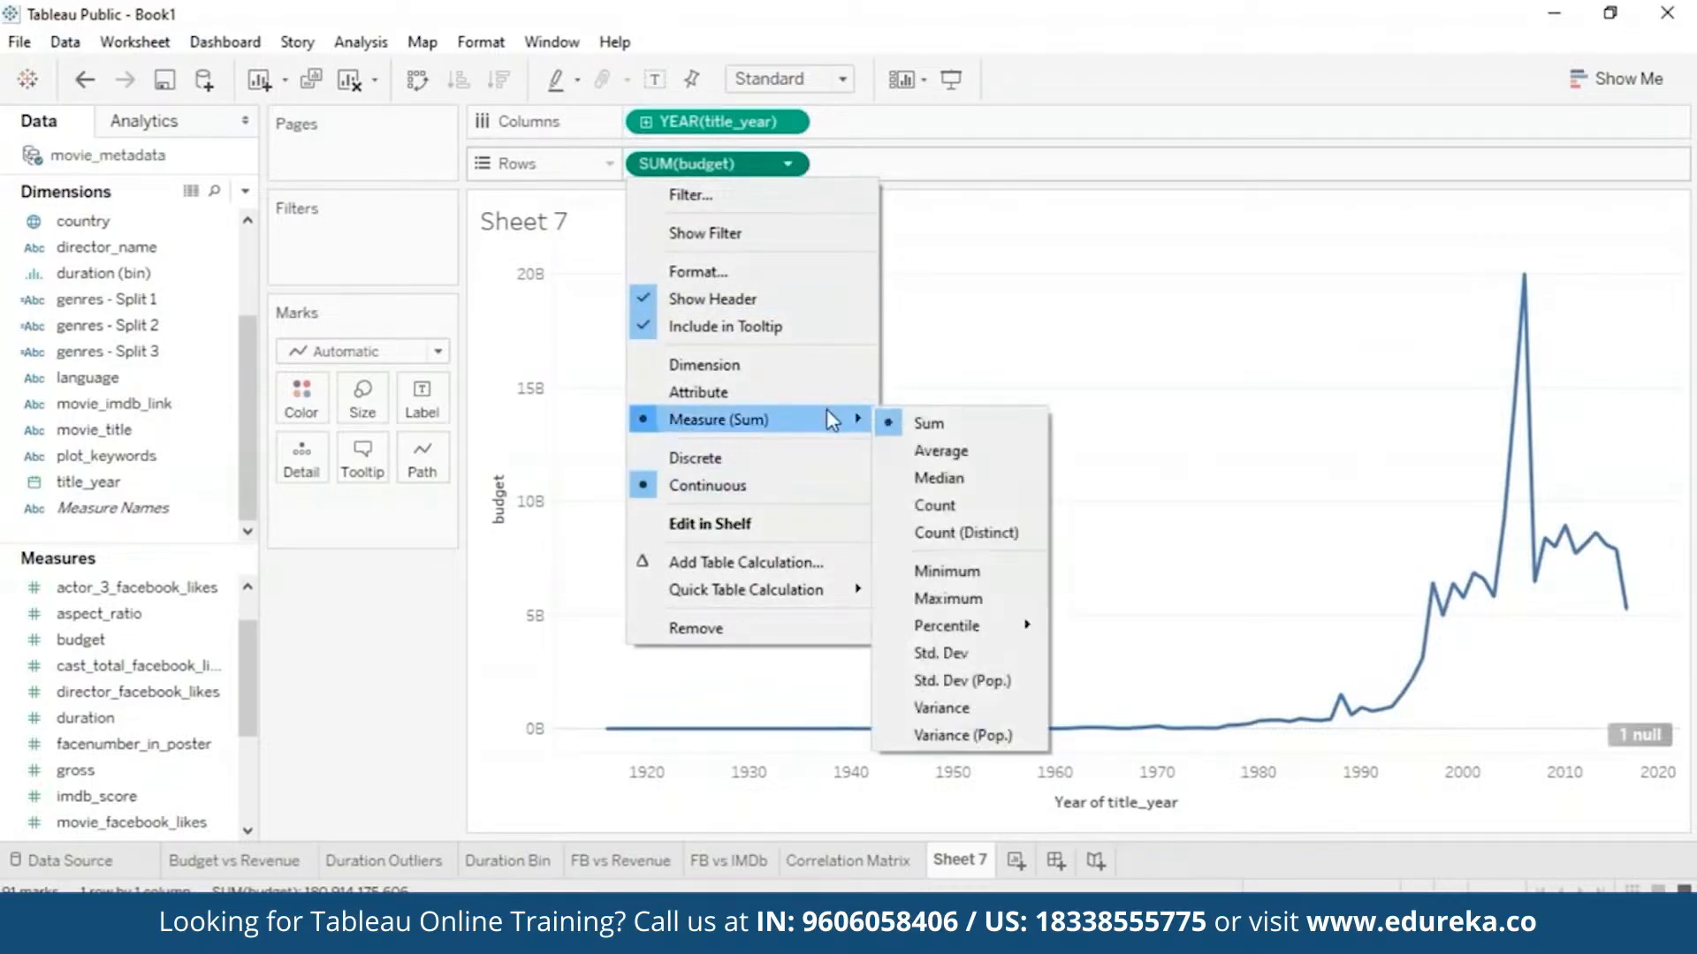
pyautogui.click(974, 463)
pyautogui.click(37, 692)
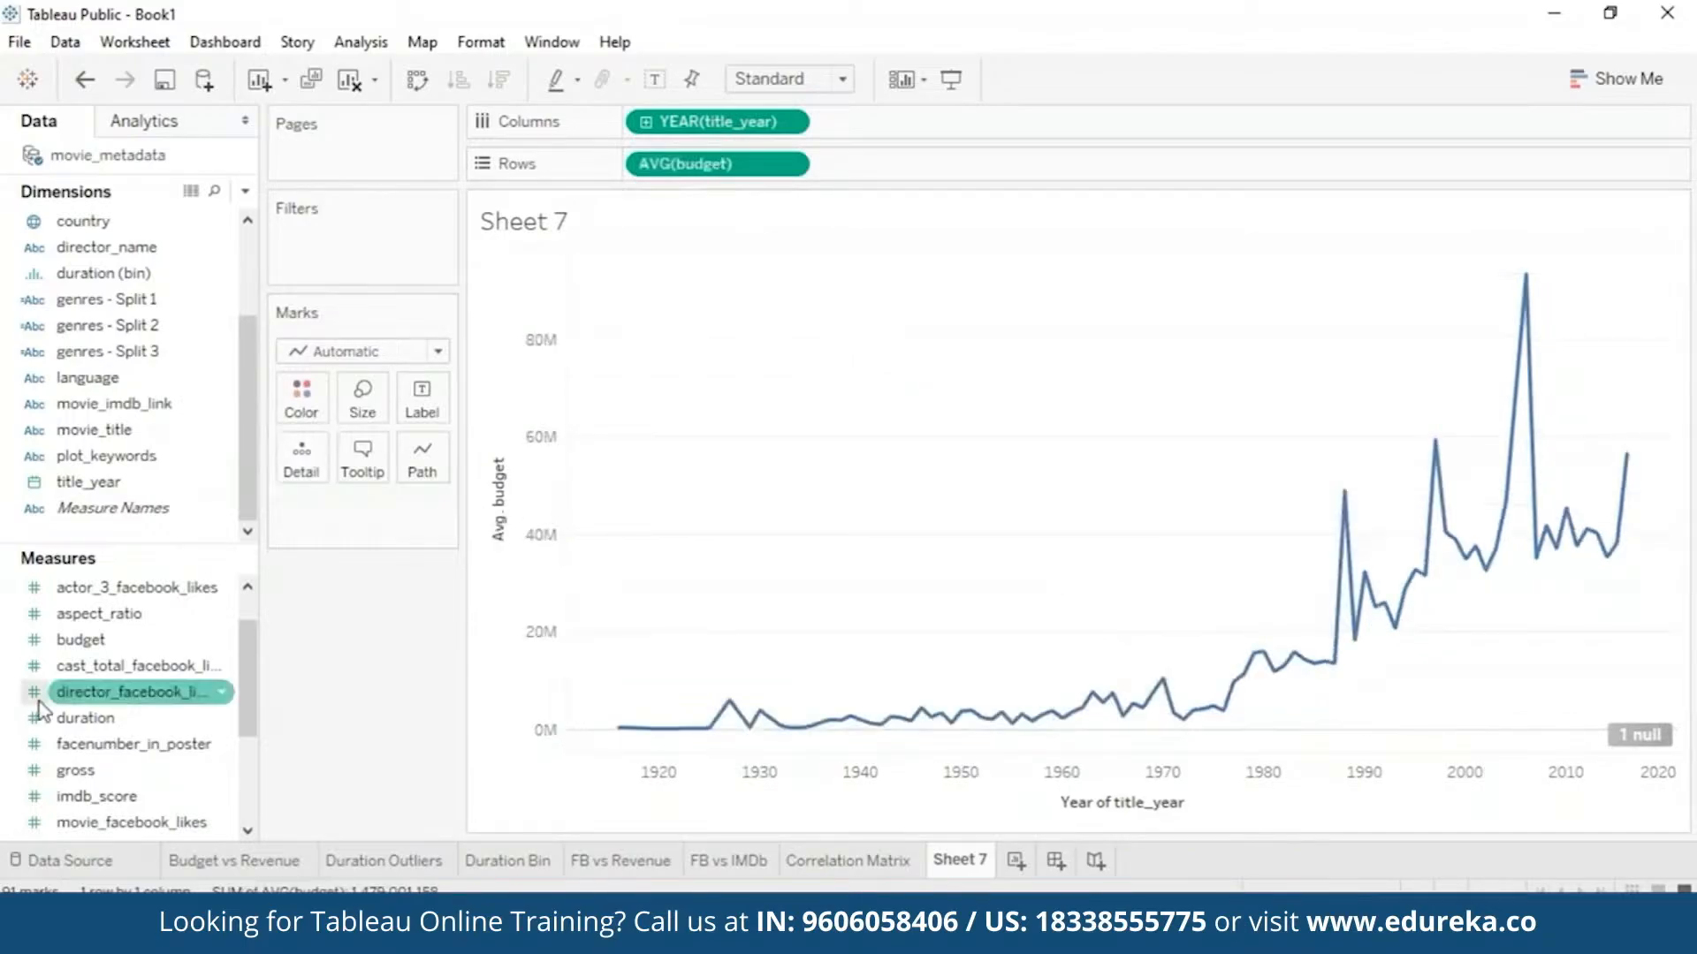
pyautogui.moveTo(251, 692); pyautogui.dragTo(254, 733)
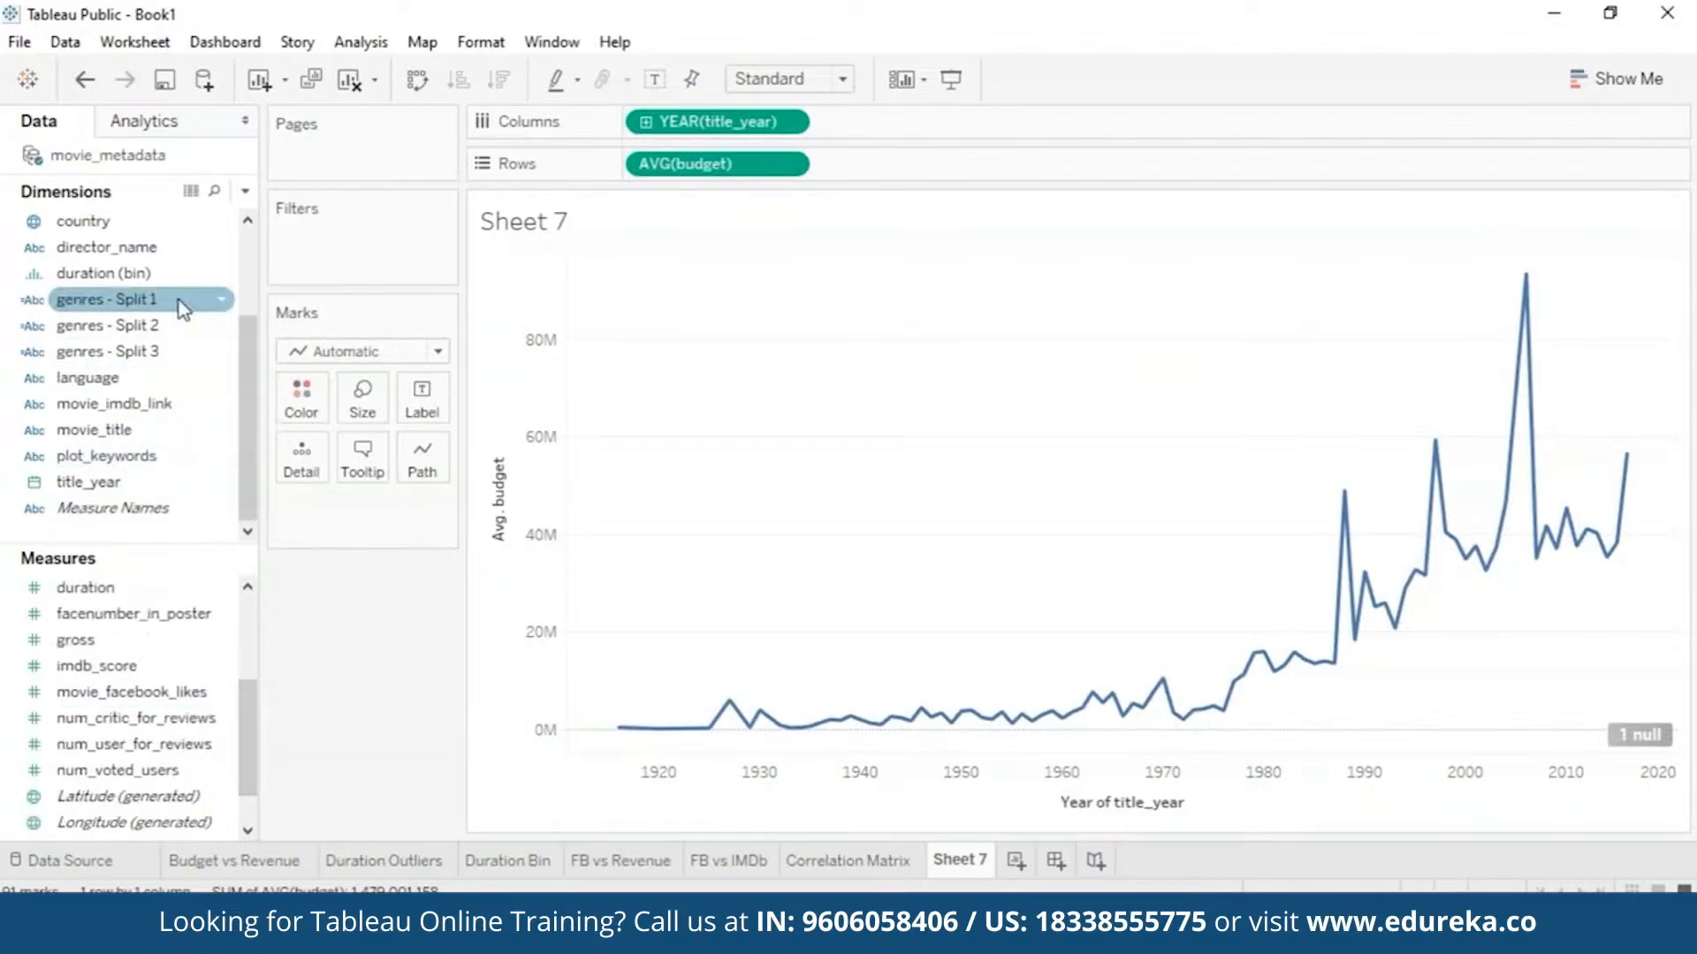
# - Show a filter for genres - Split 1 and clear all genres
pyautogui.moveTo(184, 309)
pyautogui.mouseDown()
pyautogui.moveTo(346, 258)
pyautogui.moveTo(227, 267)
pyautogui.moveTo(182, 309)
pyautogui.mouseUp()
pyautogui.click(221, 301)
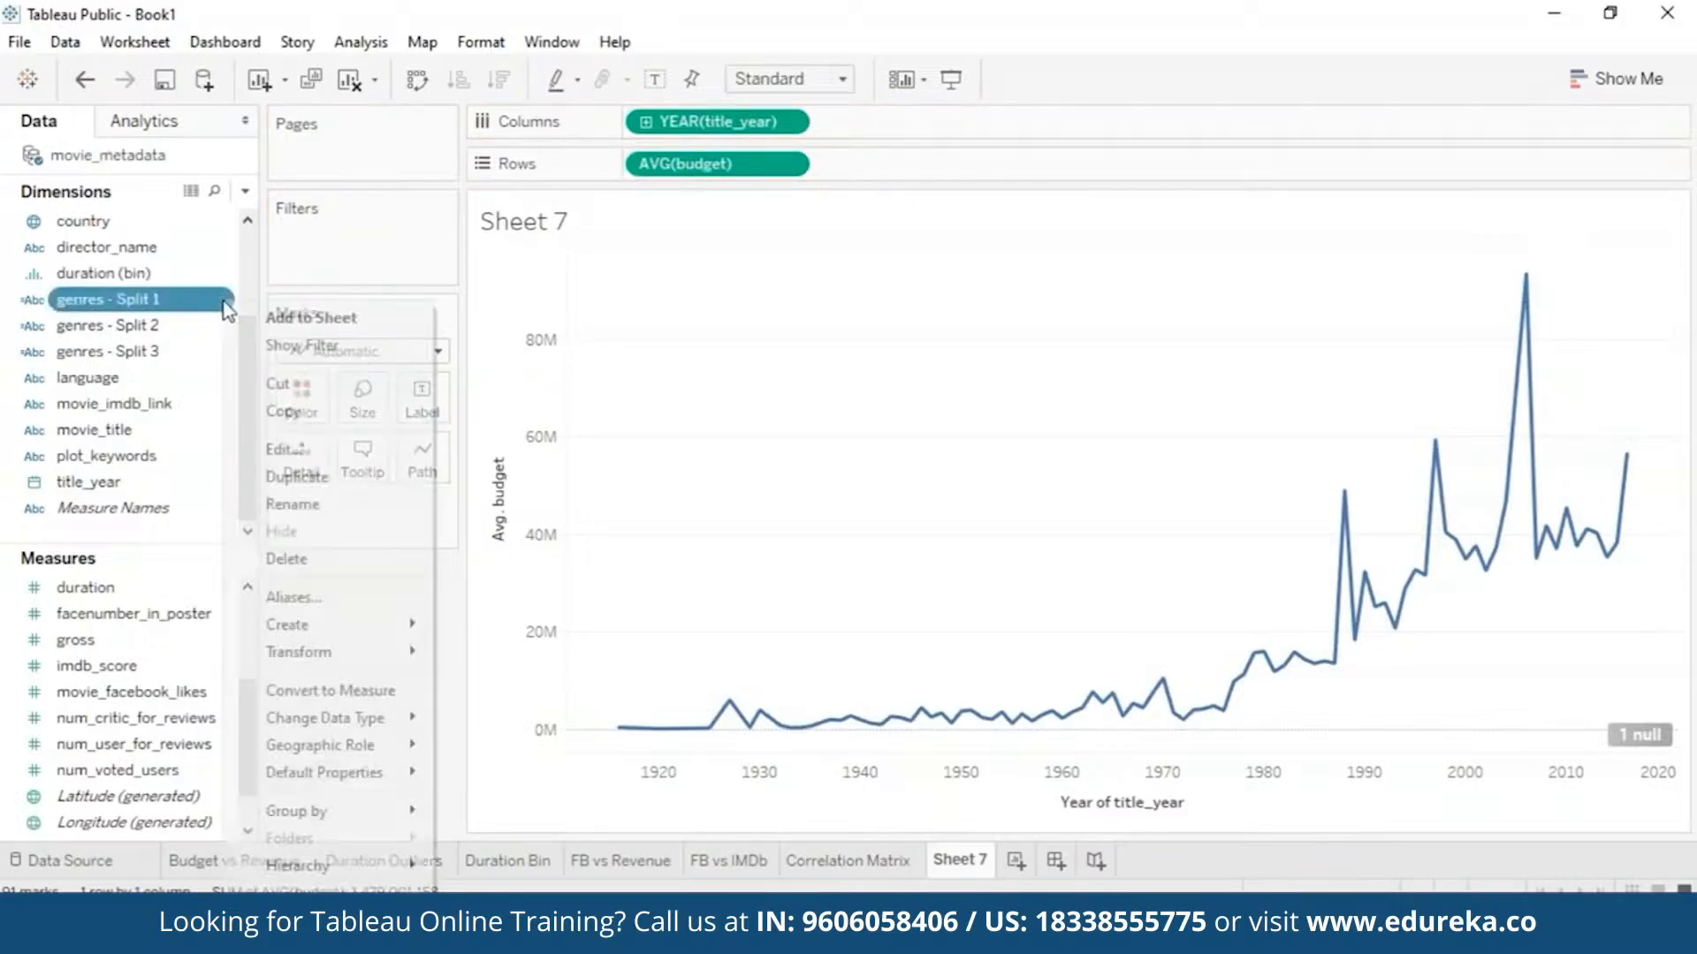
pyautogui.click(318, 344)
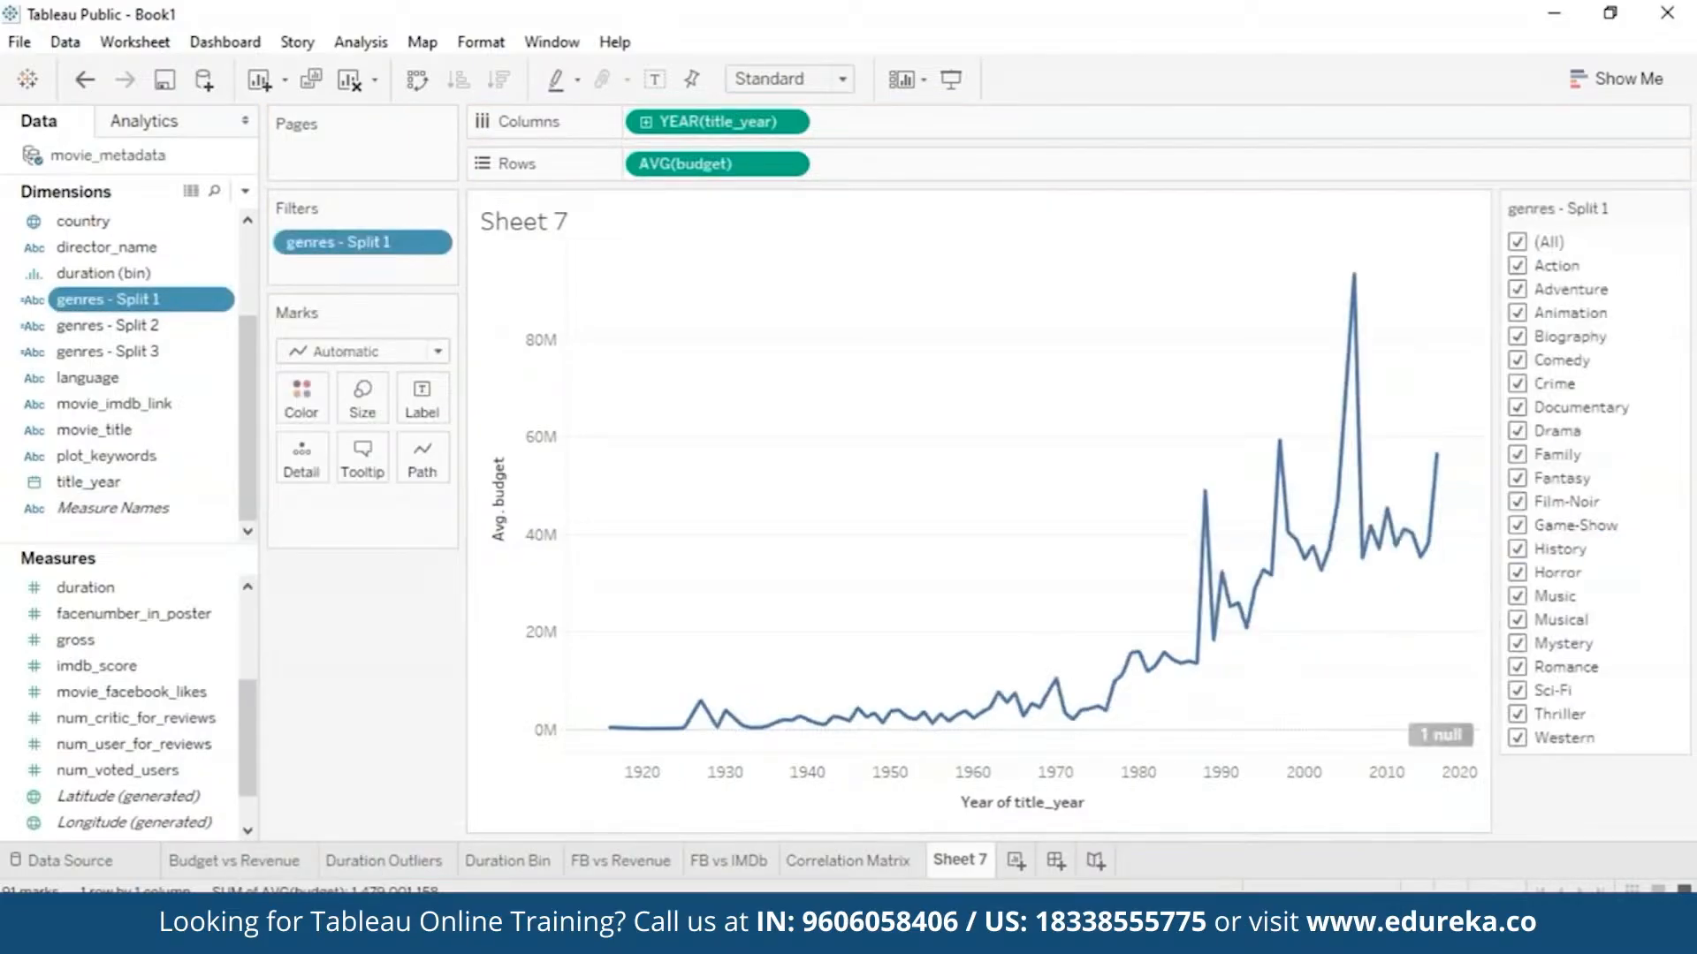
pyautogui.click(1517, 241)
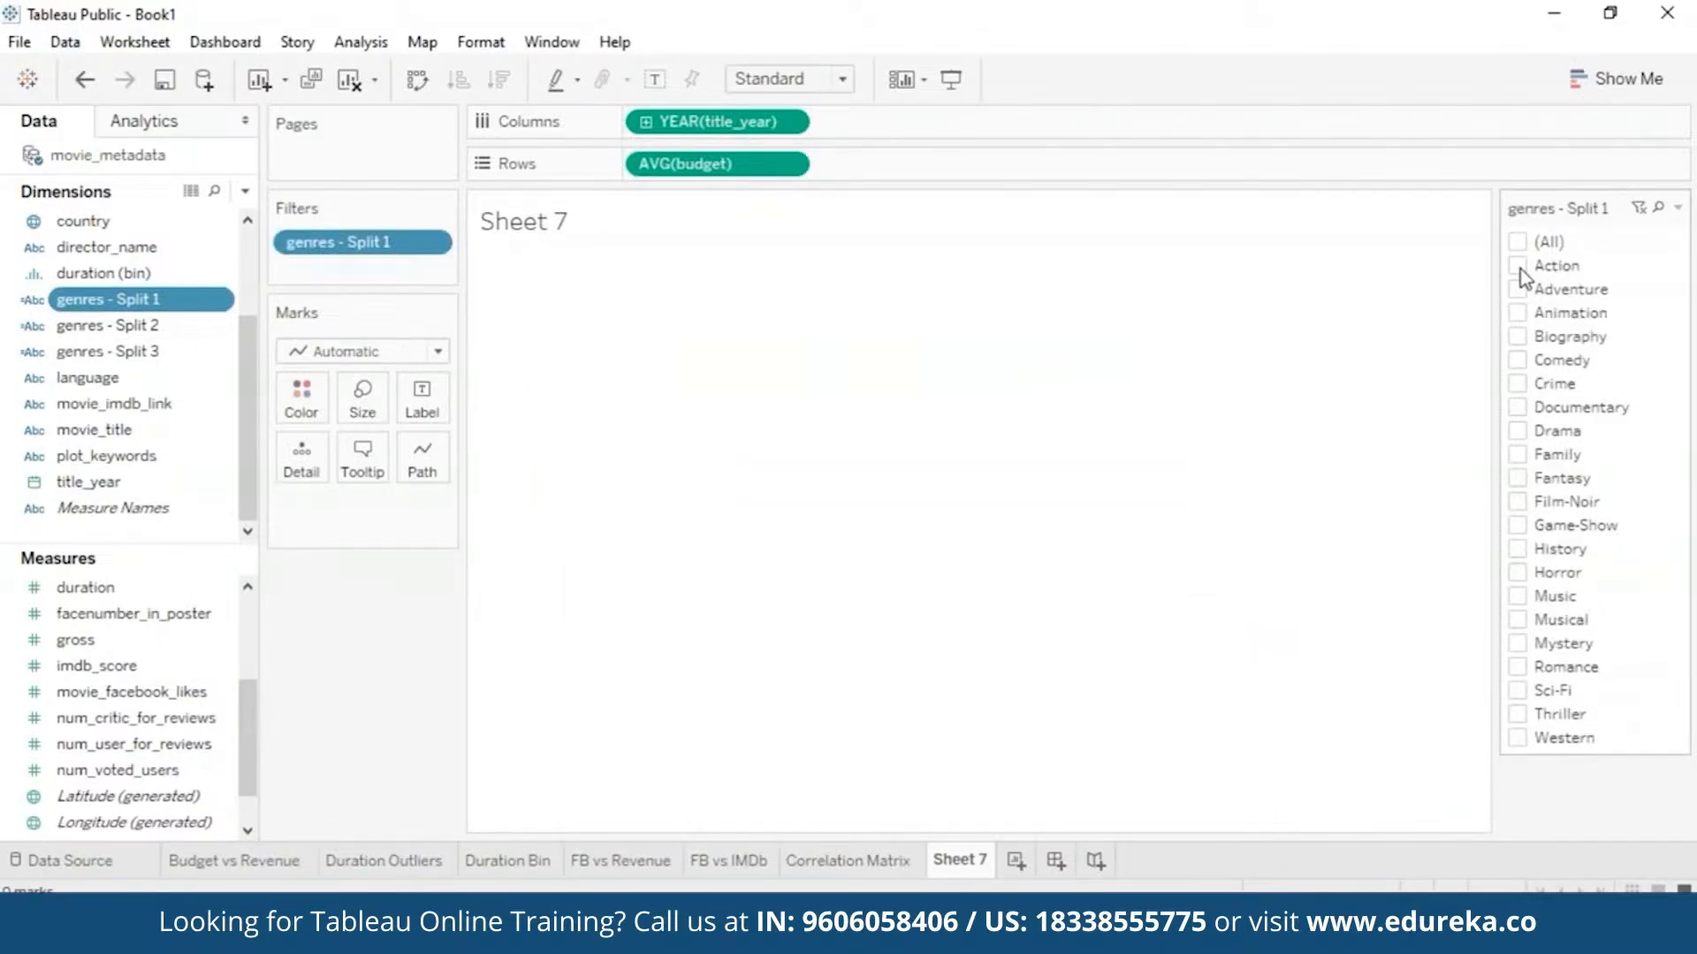
# - Try single genres from Action to Family in turn, leaving only Sci-Fi shown
pyautogui.click(1517, 265)
pyautogui.click(1519, 267)
pyautogui.click(1518, 314)
pyautogui.click(1518, 314)
pyautogui.click(1519, 362)
pyautogui.click(1520, 363)
pyautogui.click(1518, 383)
pyautogui.click(1518, 384)
pyautogui.click(1516, 409)
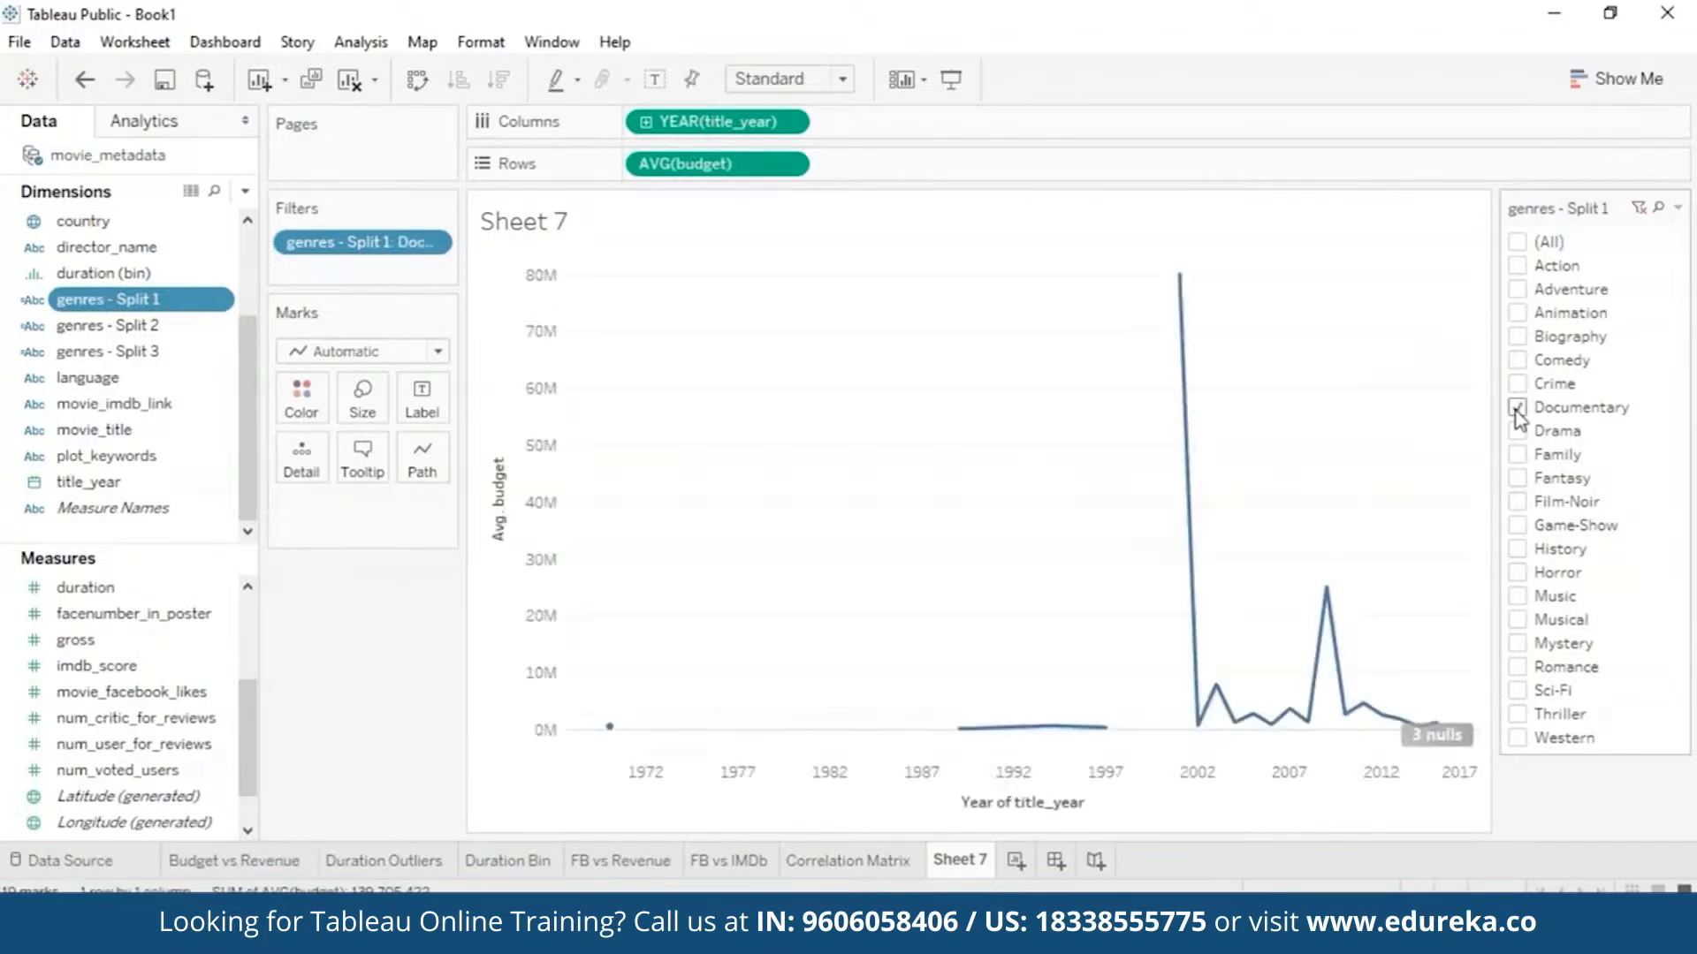
pyautogui.click(1516, 409)
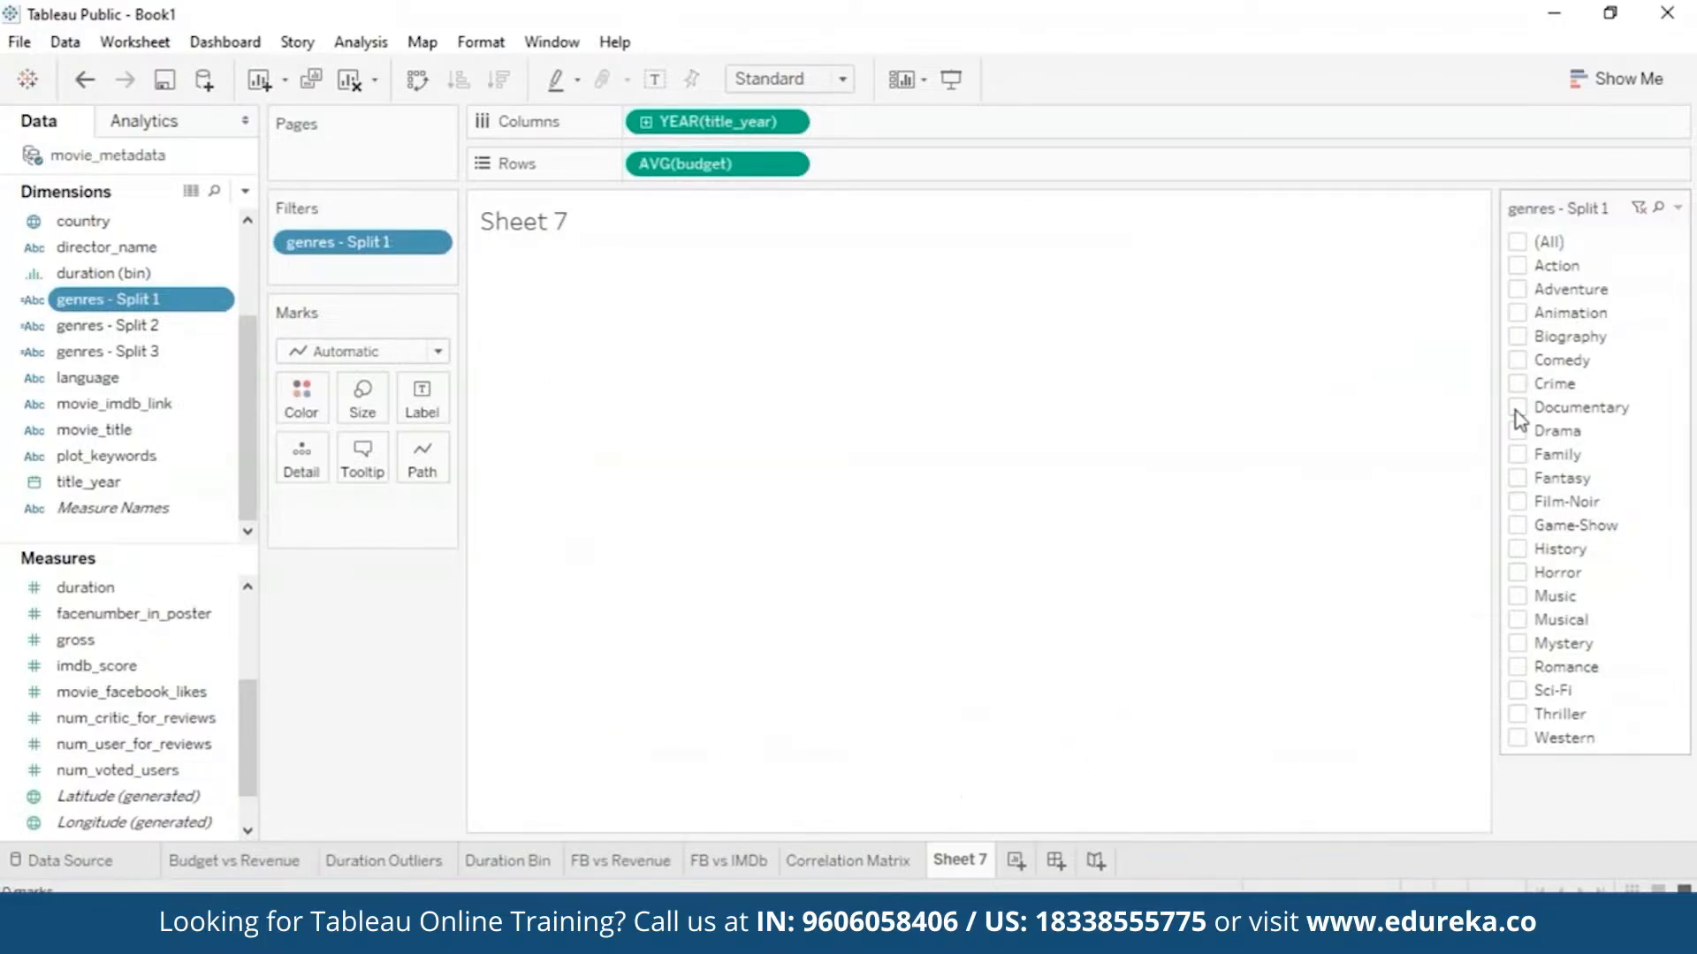
pyautogui.click(1517, 502)
pyautogui.click(1517, 502)
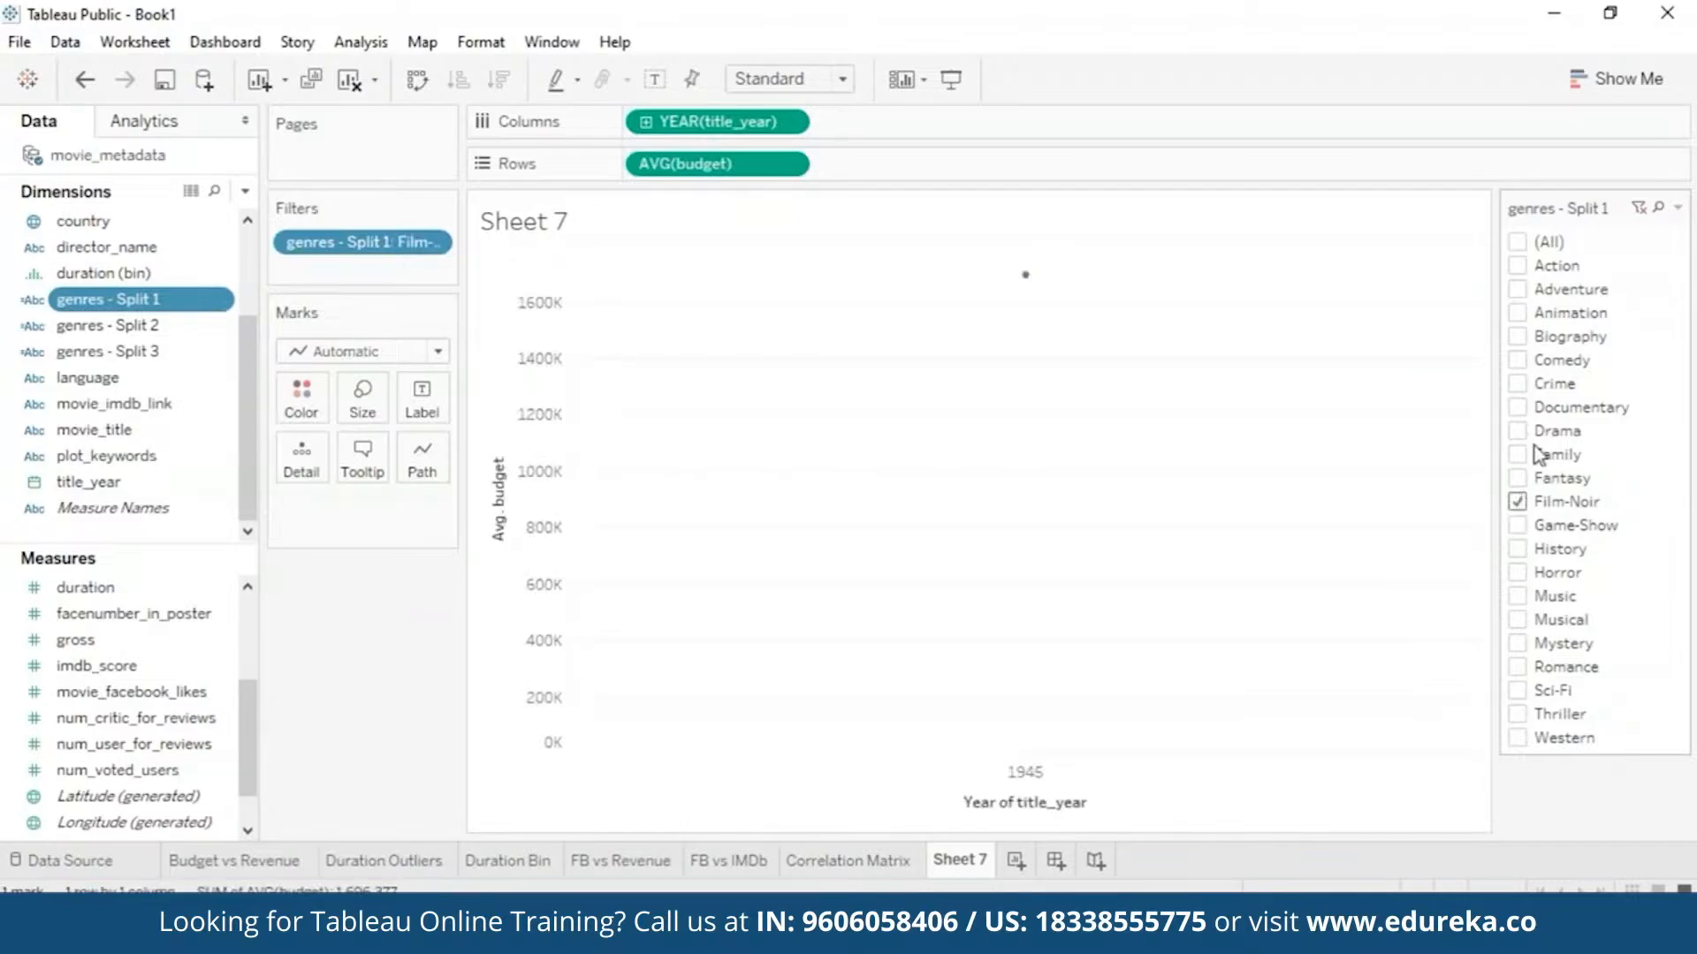
pyautogui.click(1518, 454)
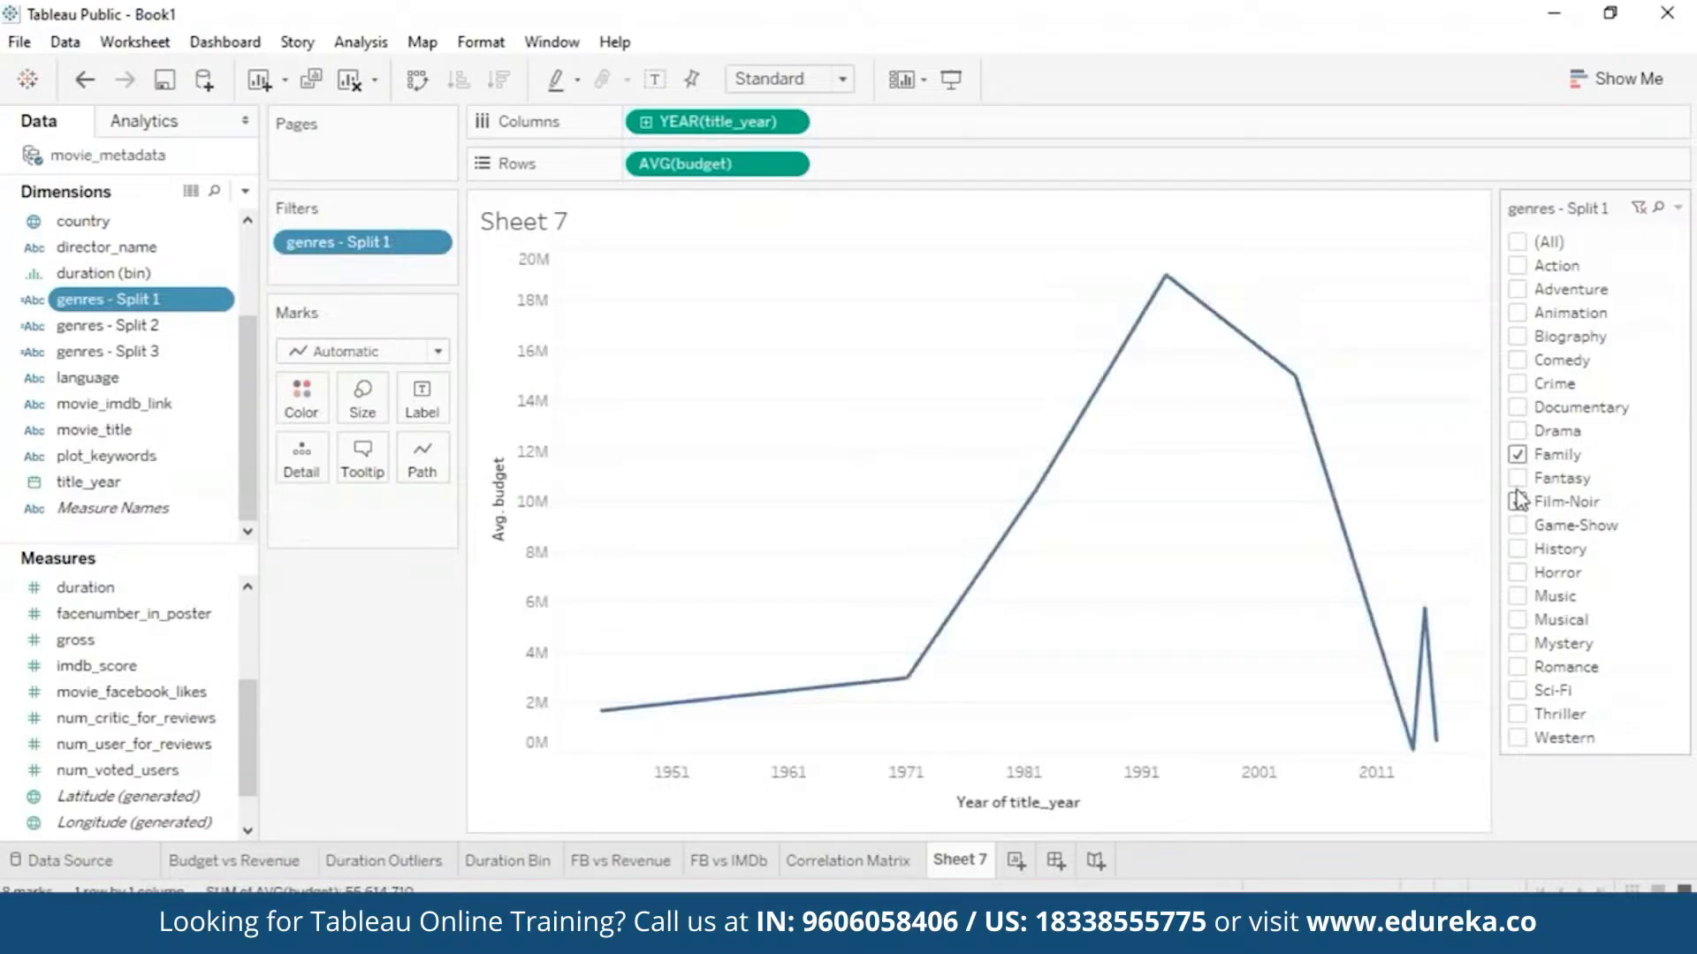
pyautogui.click(1518, 454)
pyautogui.click(1517, 690)
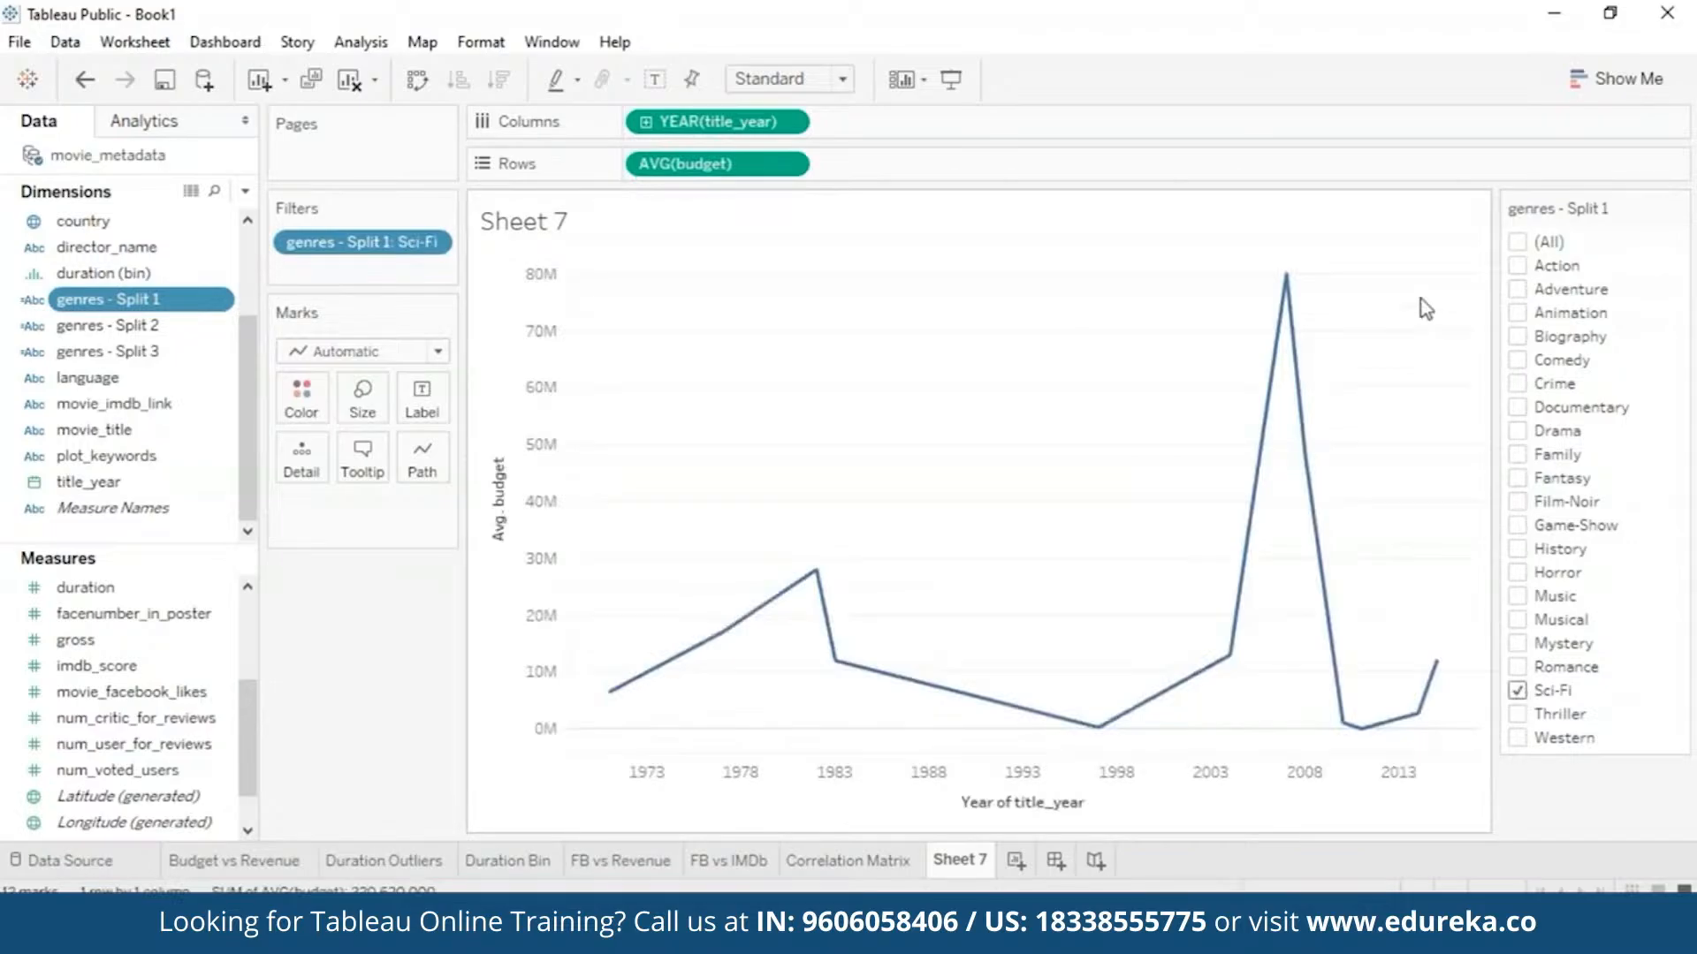
pyautogui.moveTo(1329, 320)
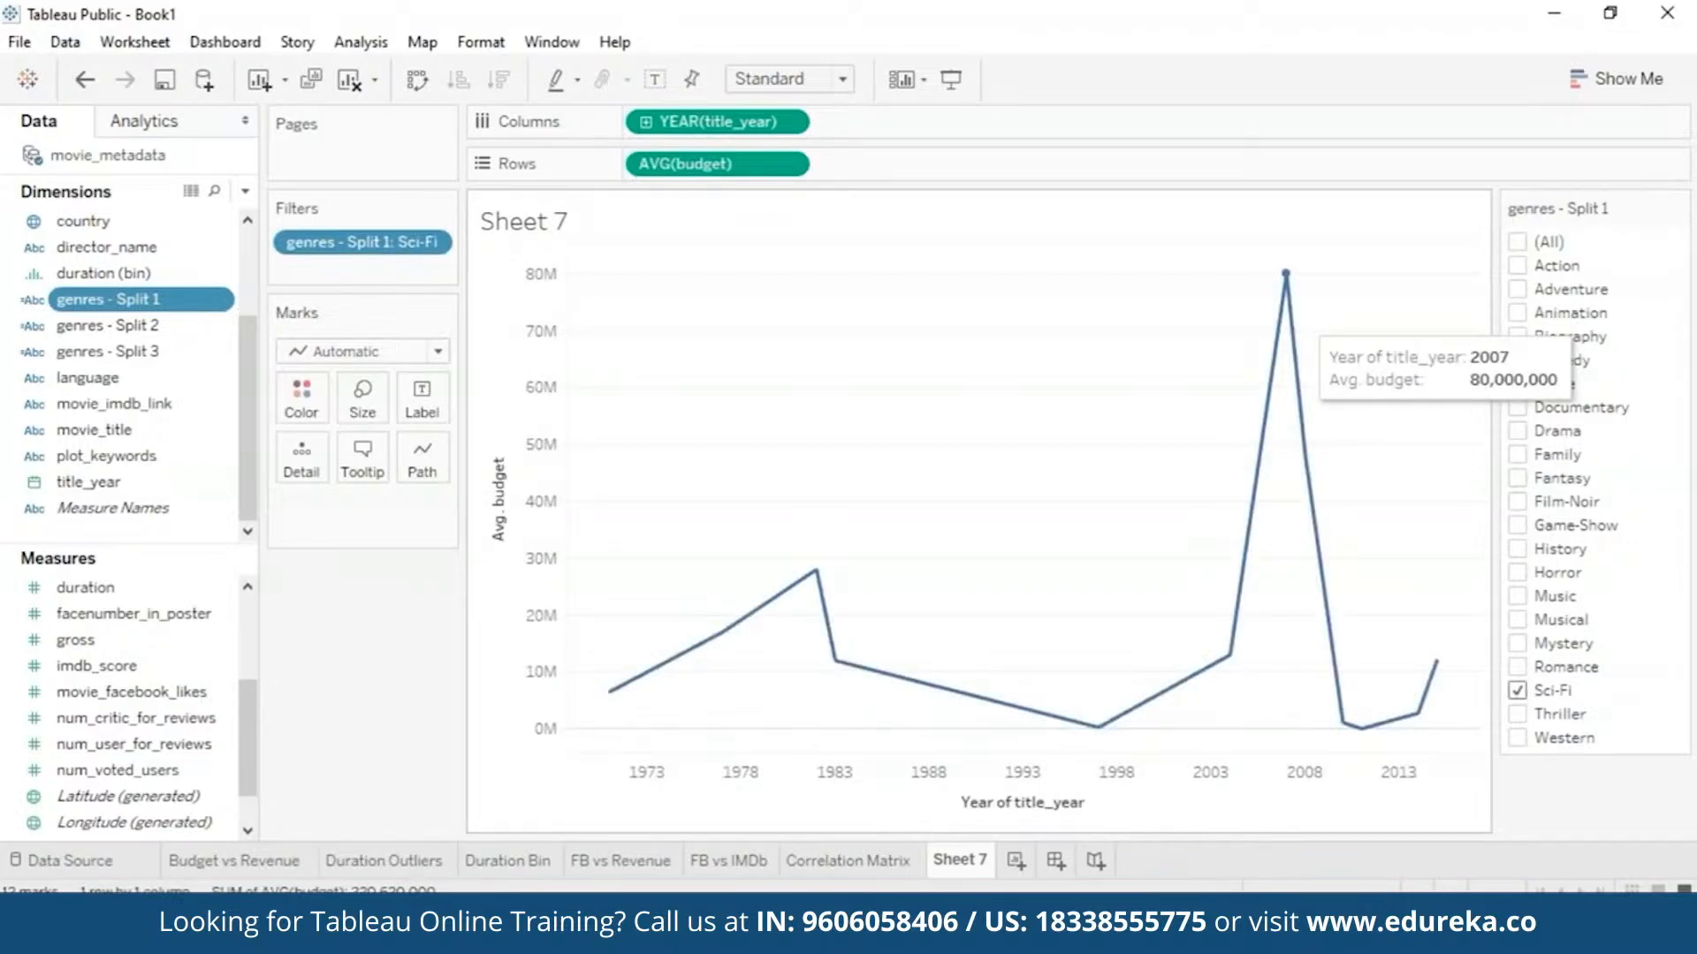
pyautogui.rightClick(963, 859)
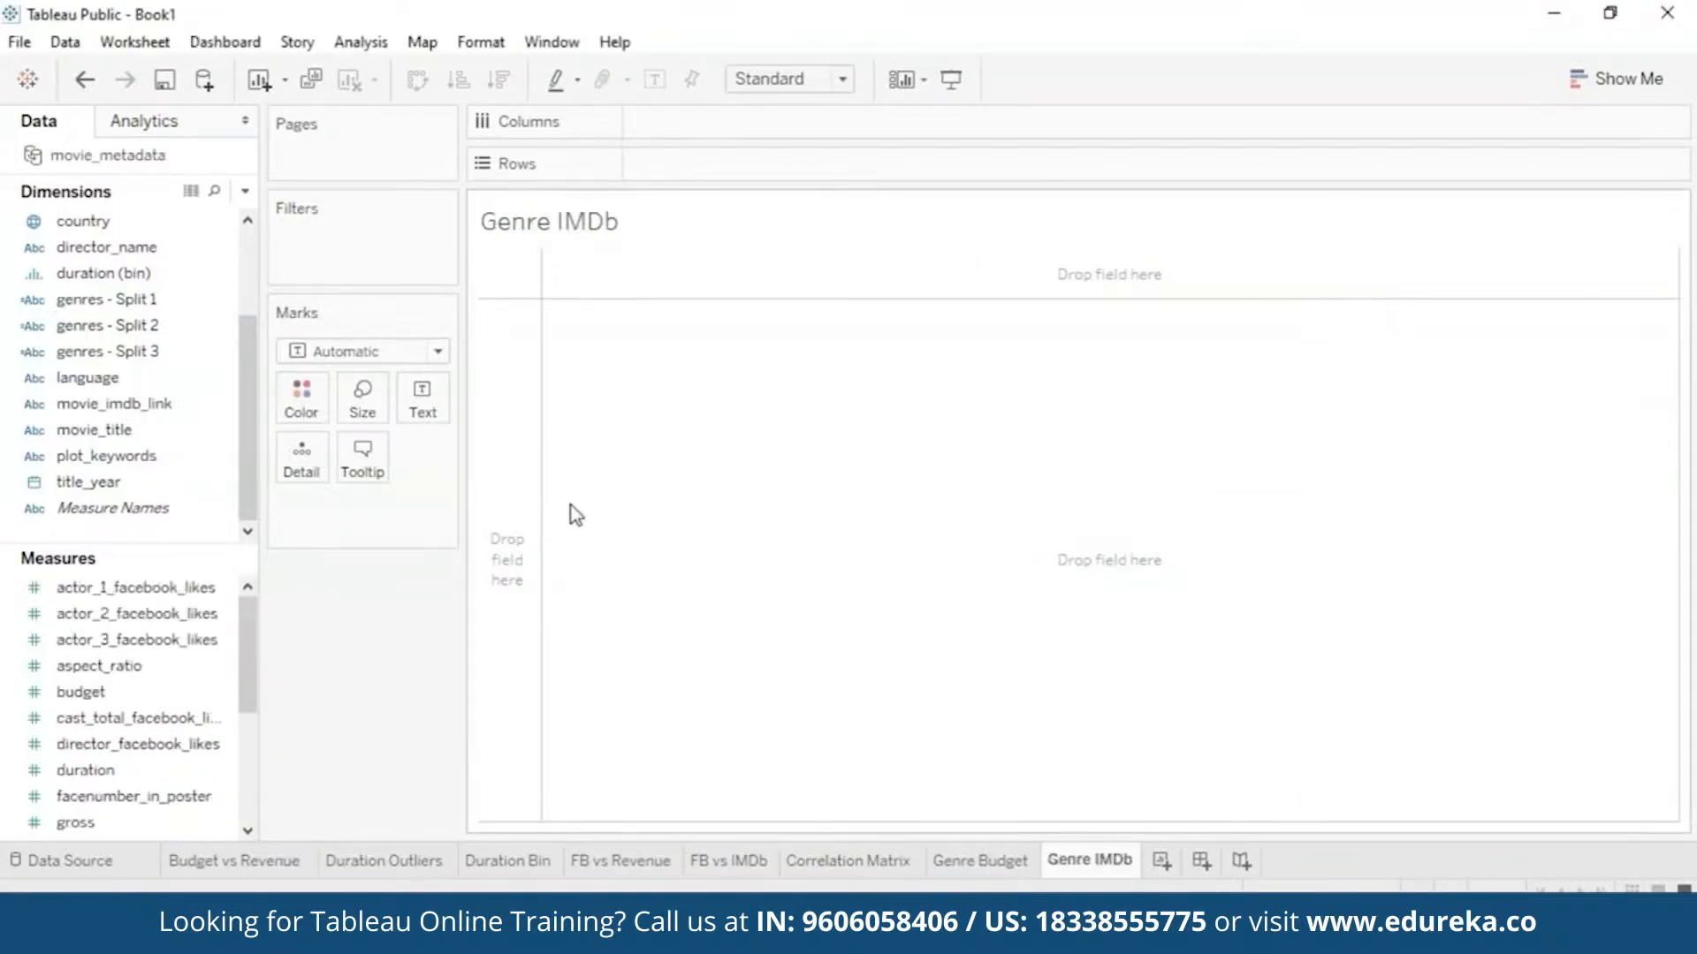
# - Create bins for imdb_score with a bin size of 1
pyautogui.moveTo(249, 642); pyautogui.dragTo(249, 690)
pyautogui.click(132, 771)
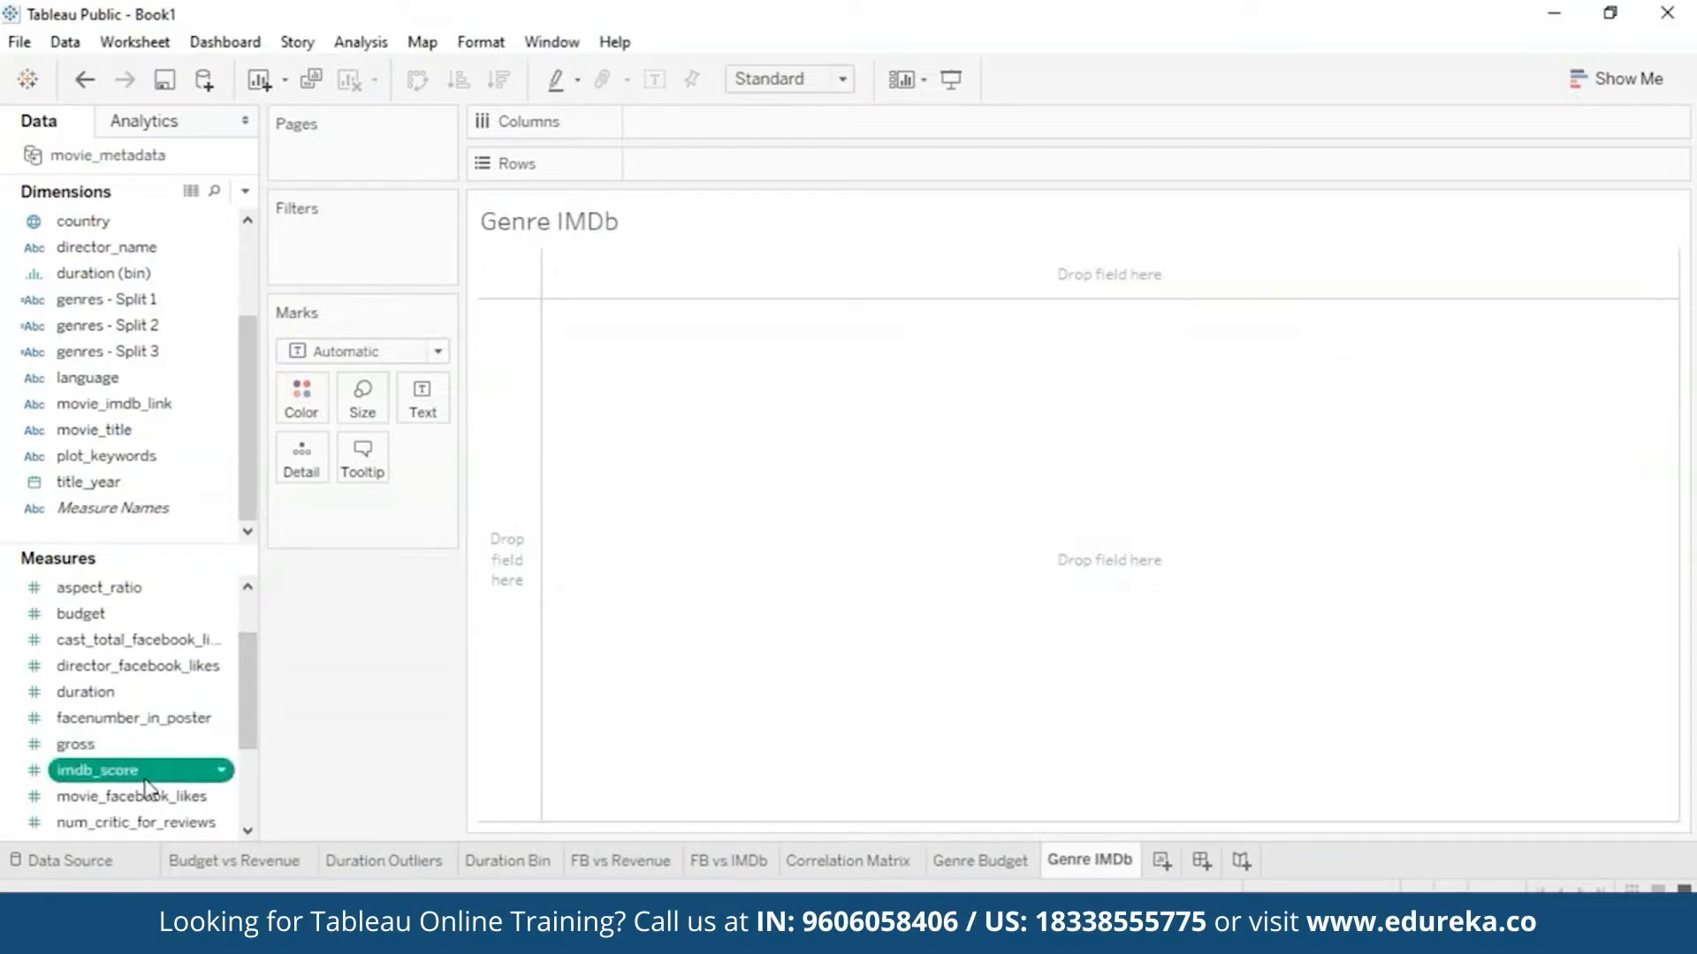
pyautogui.rightClick(145, 775)
pyautogui.moveTo(280, 480)
pyautogui.click(455, 545)
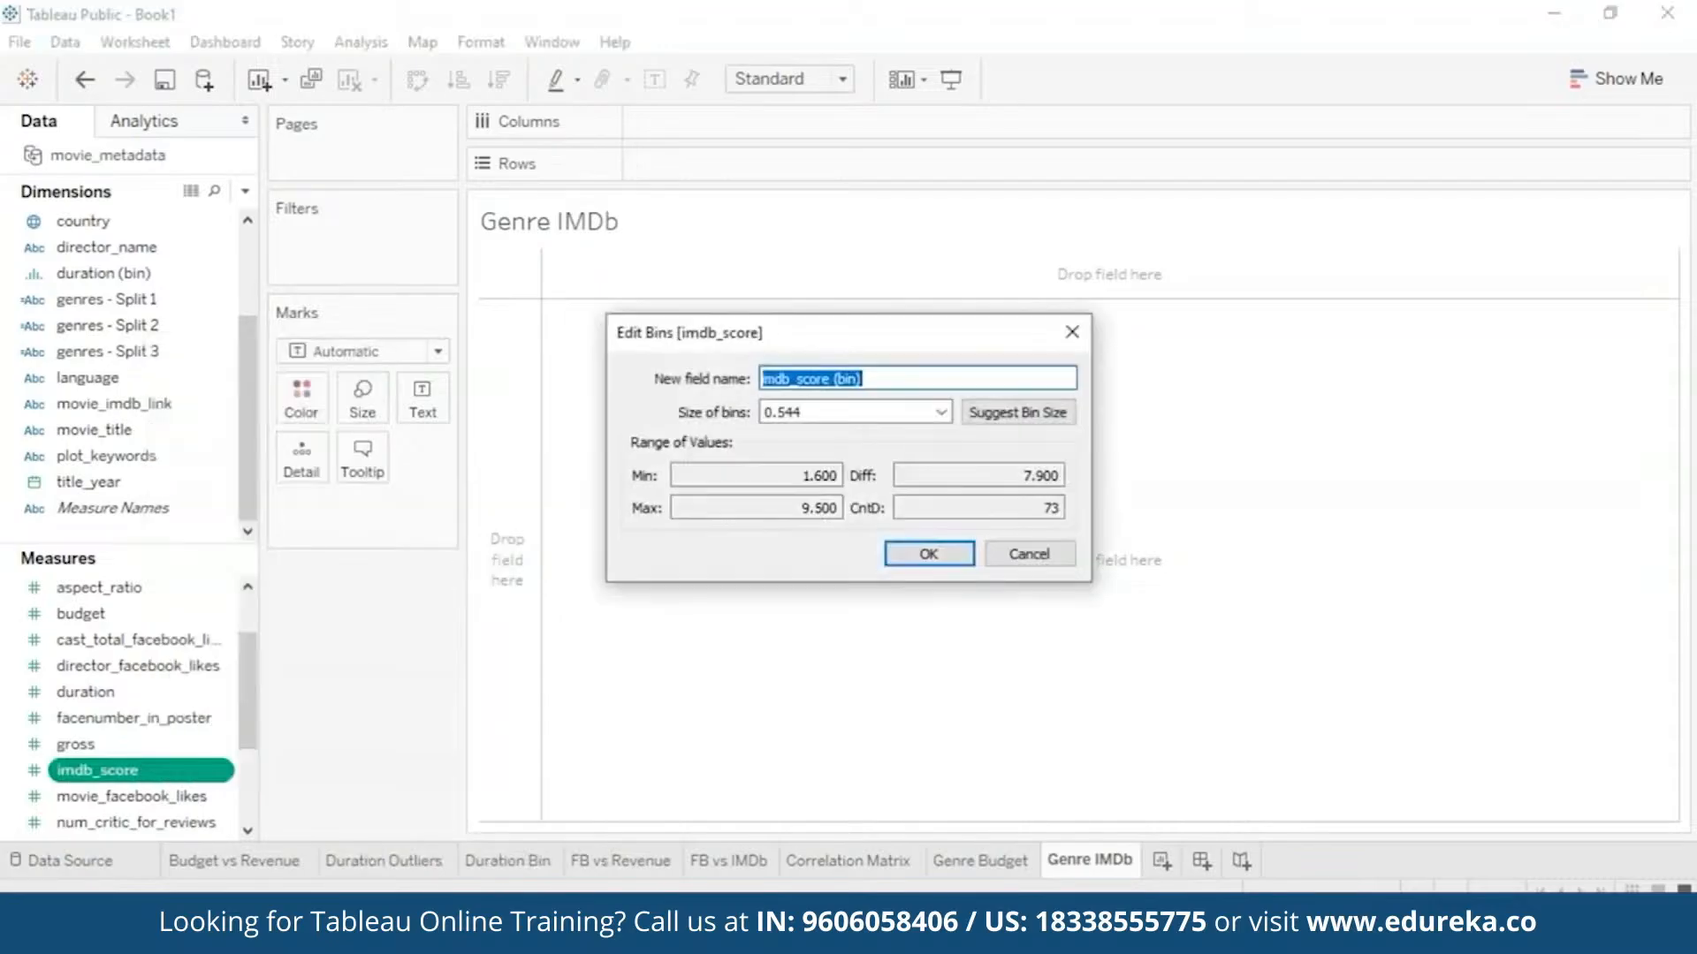
pyautogui.doubleClick(830, 412)
pyautogui.write('1')
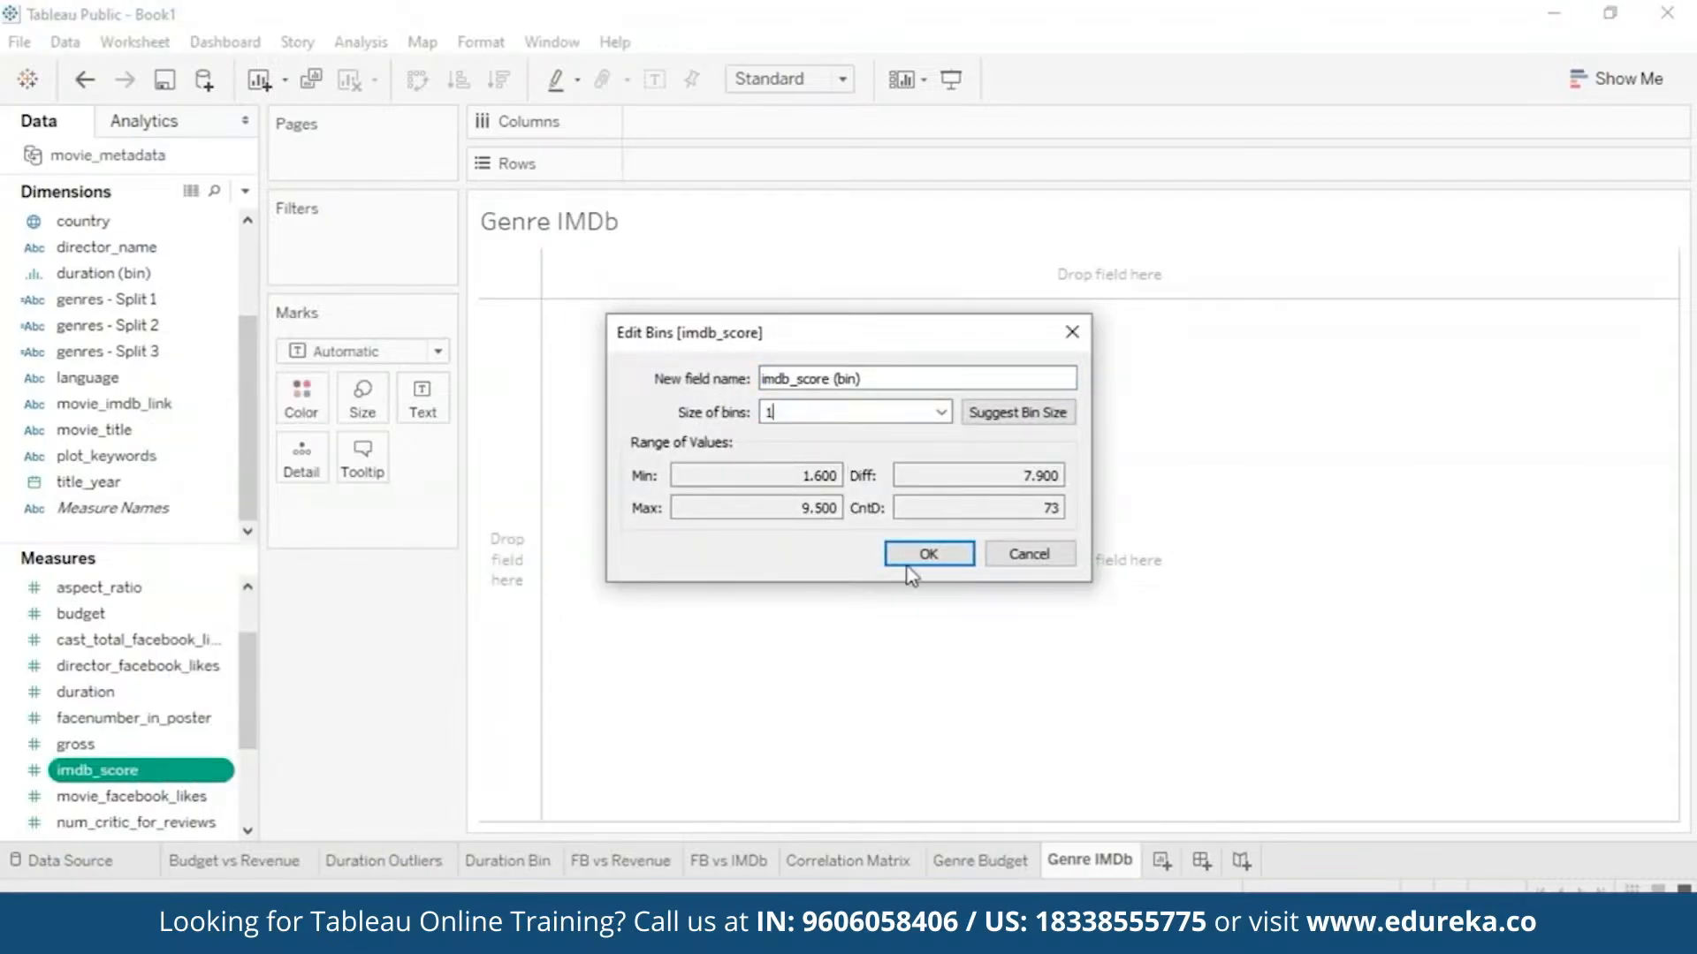
pyautogui.click(929, 554)
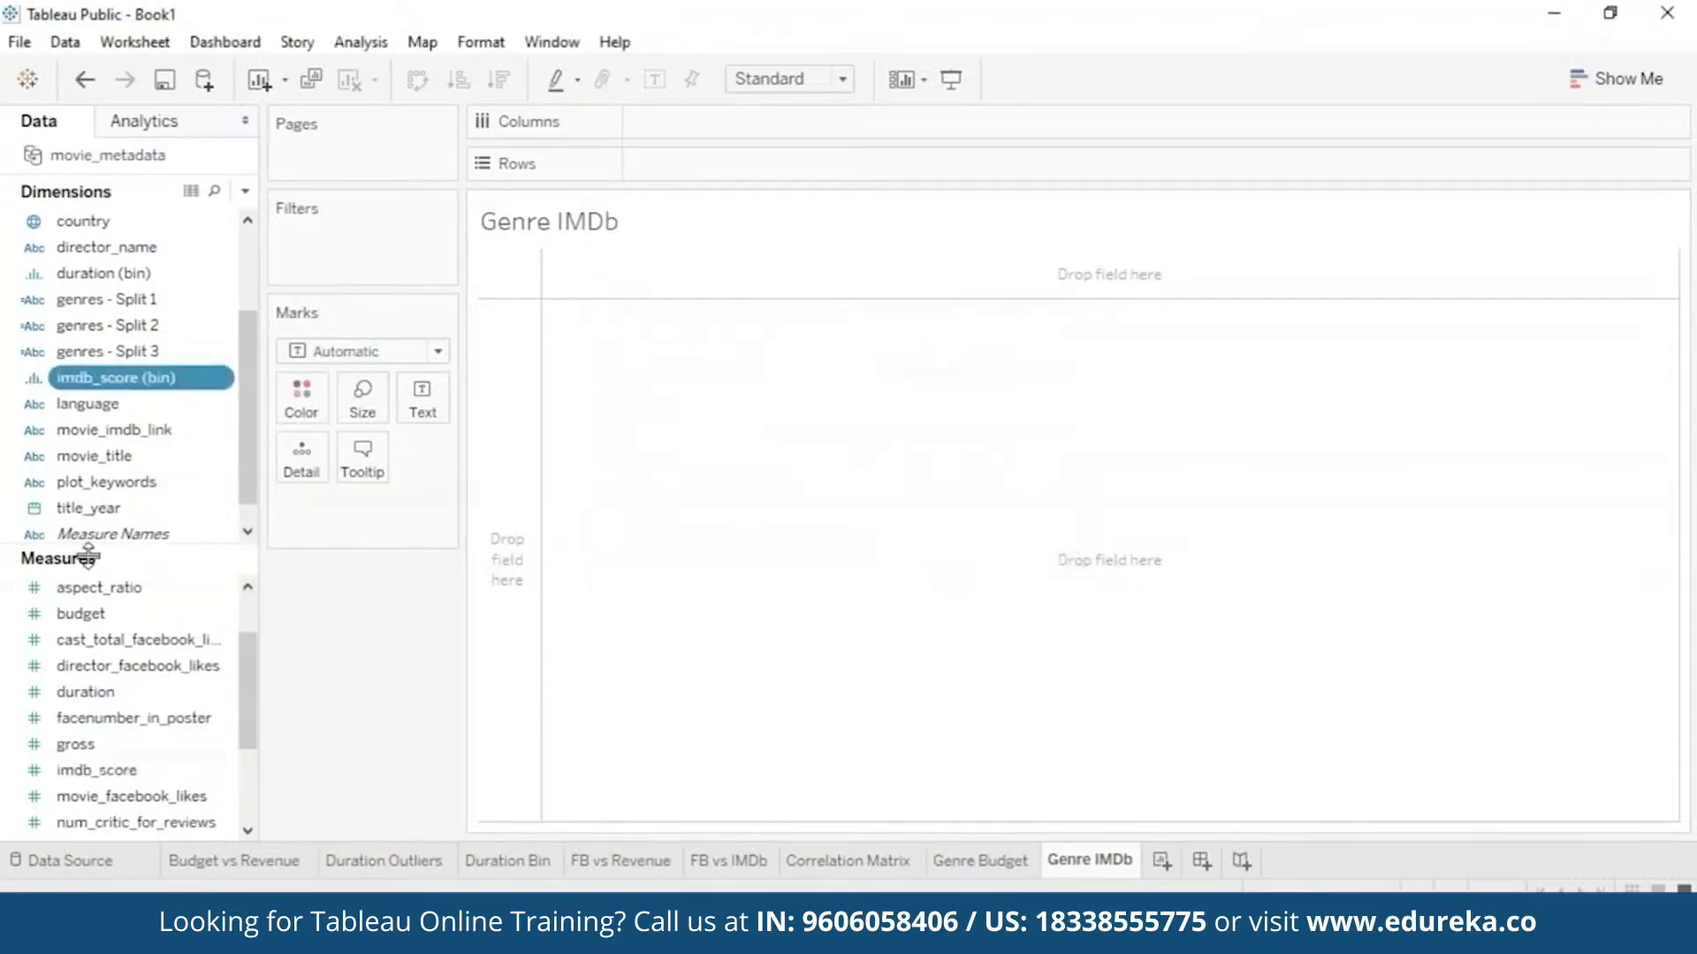
# - Chart SUM(imdb_score) bars per imdb_score (bin), with genres - Split 1 on Detail
pyautogui.moveTo(169, 380); pyautogui.dragTo(769, 121)
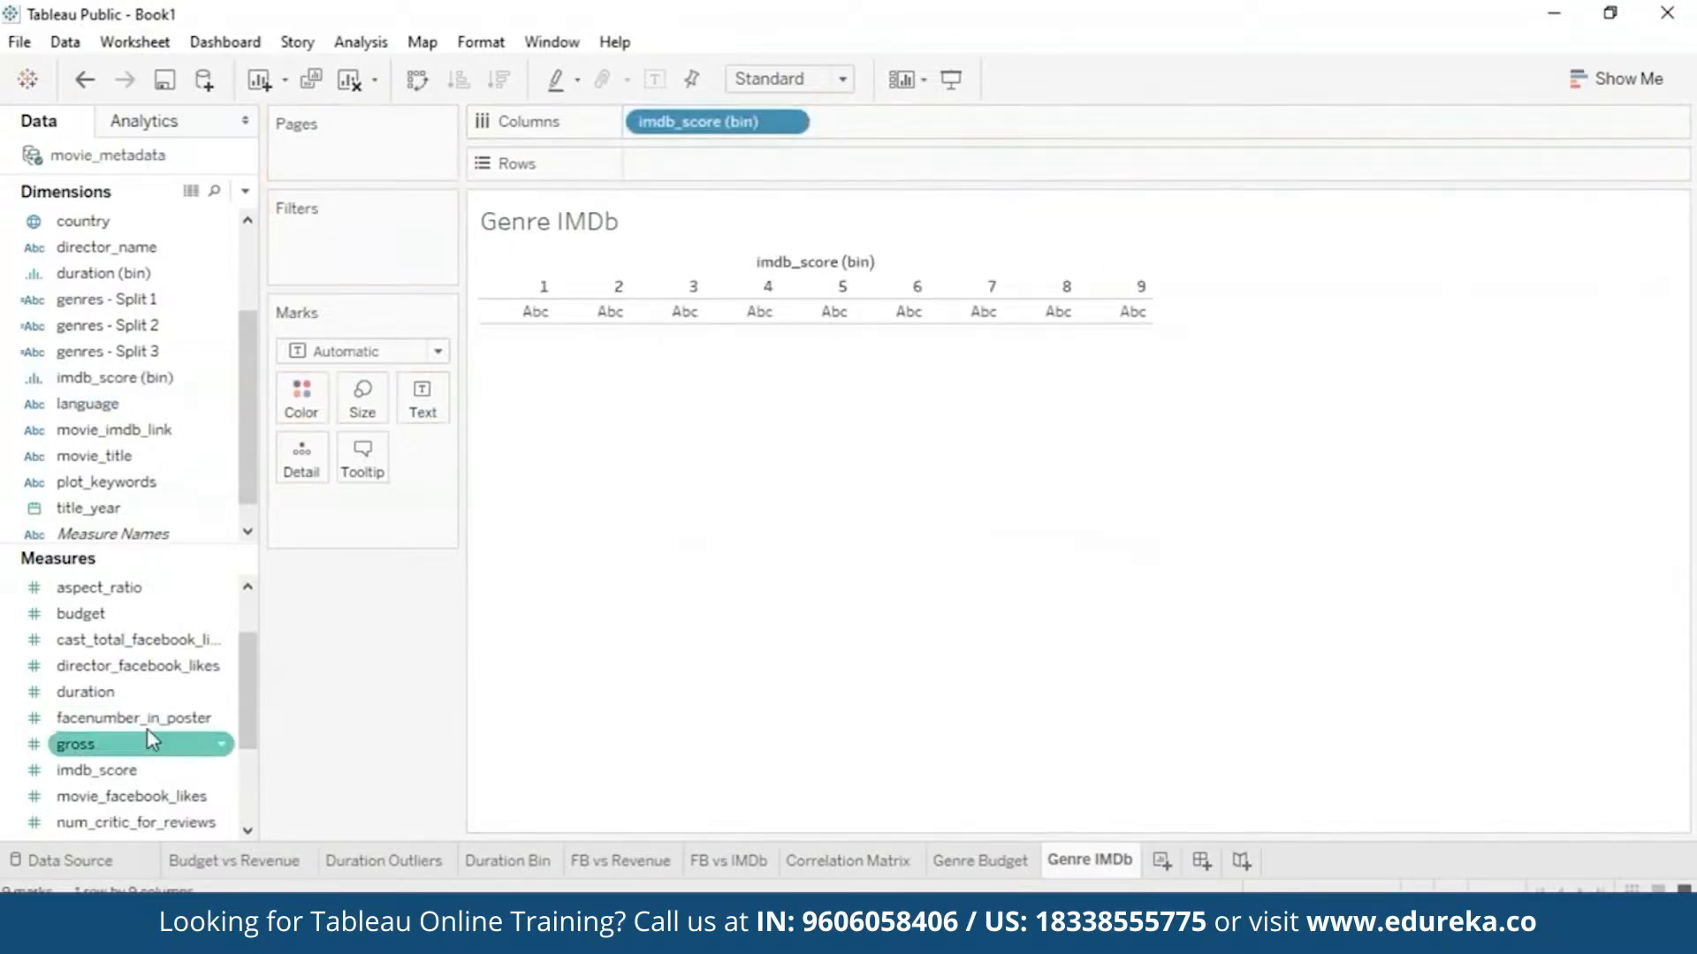
pyautogui.click(181, 767)
pyautogui.moveTo(171, 767); pyautogui.dragTo(756, 166)
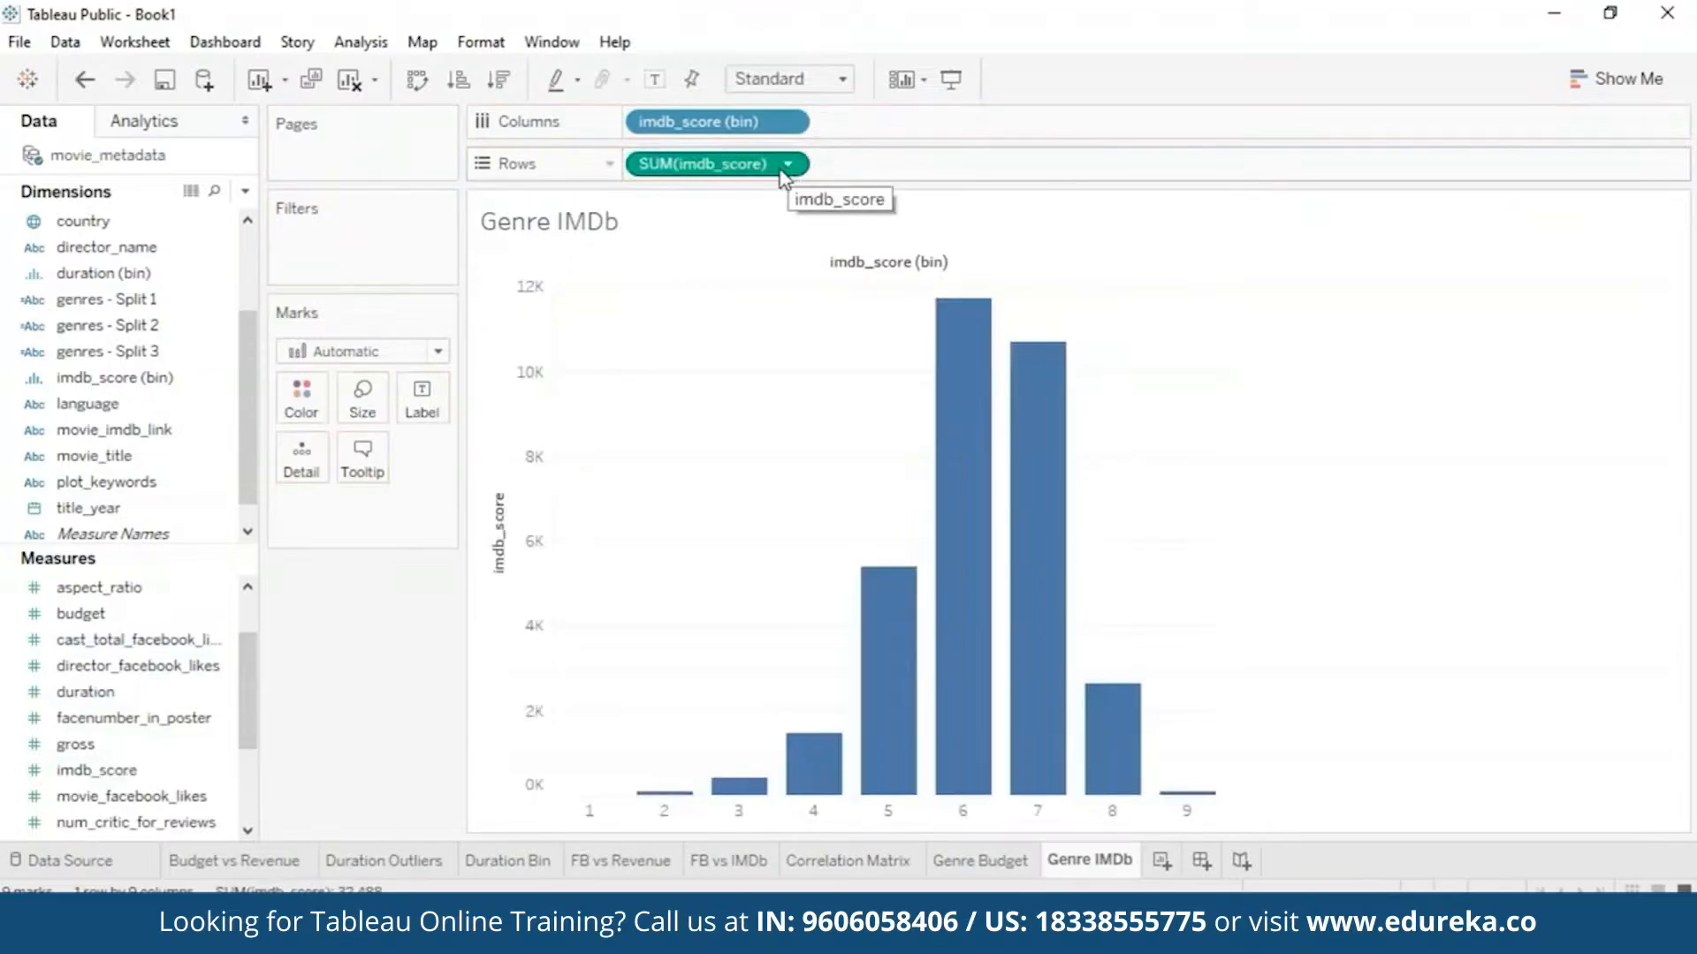
pyautogui.click(217, 299)
pyautogui.moveTo(206, 305); pyautogui.dragTo(442, 519)
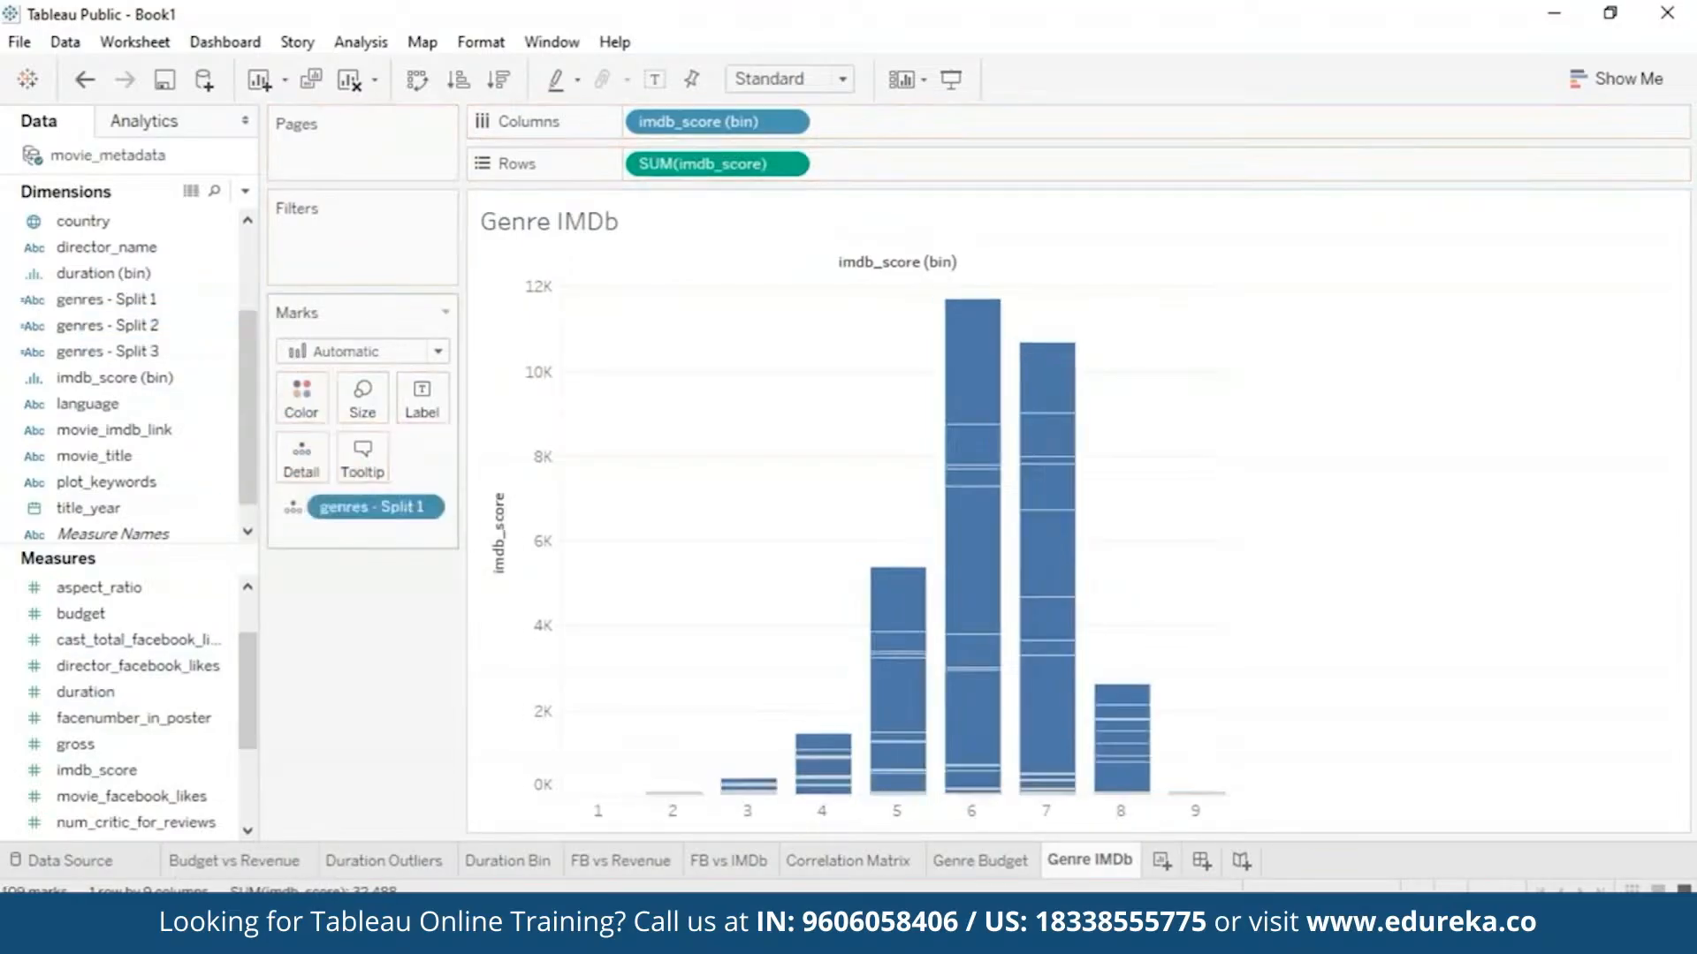
# - Inspect the genres field options and bar colour settings without changing anything
pyautogui.rightClick(432, 505)
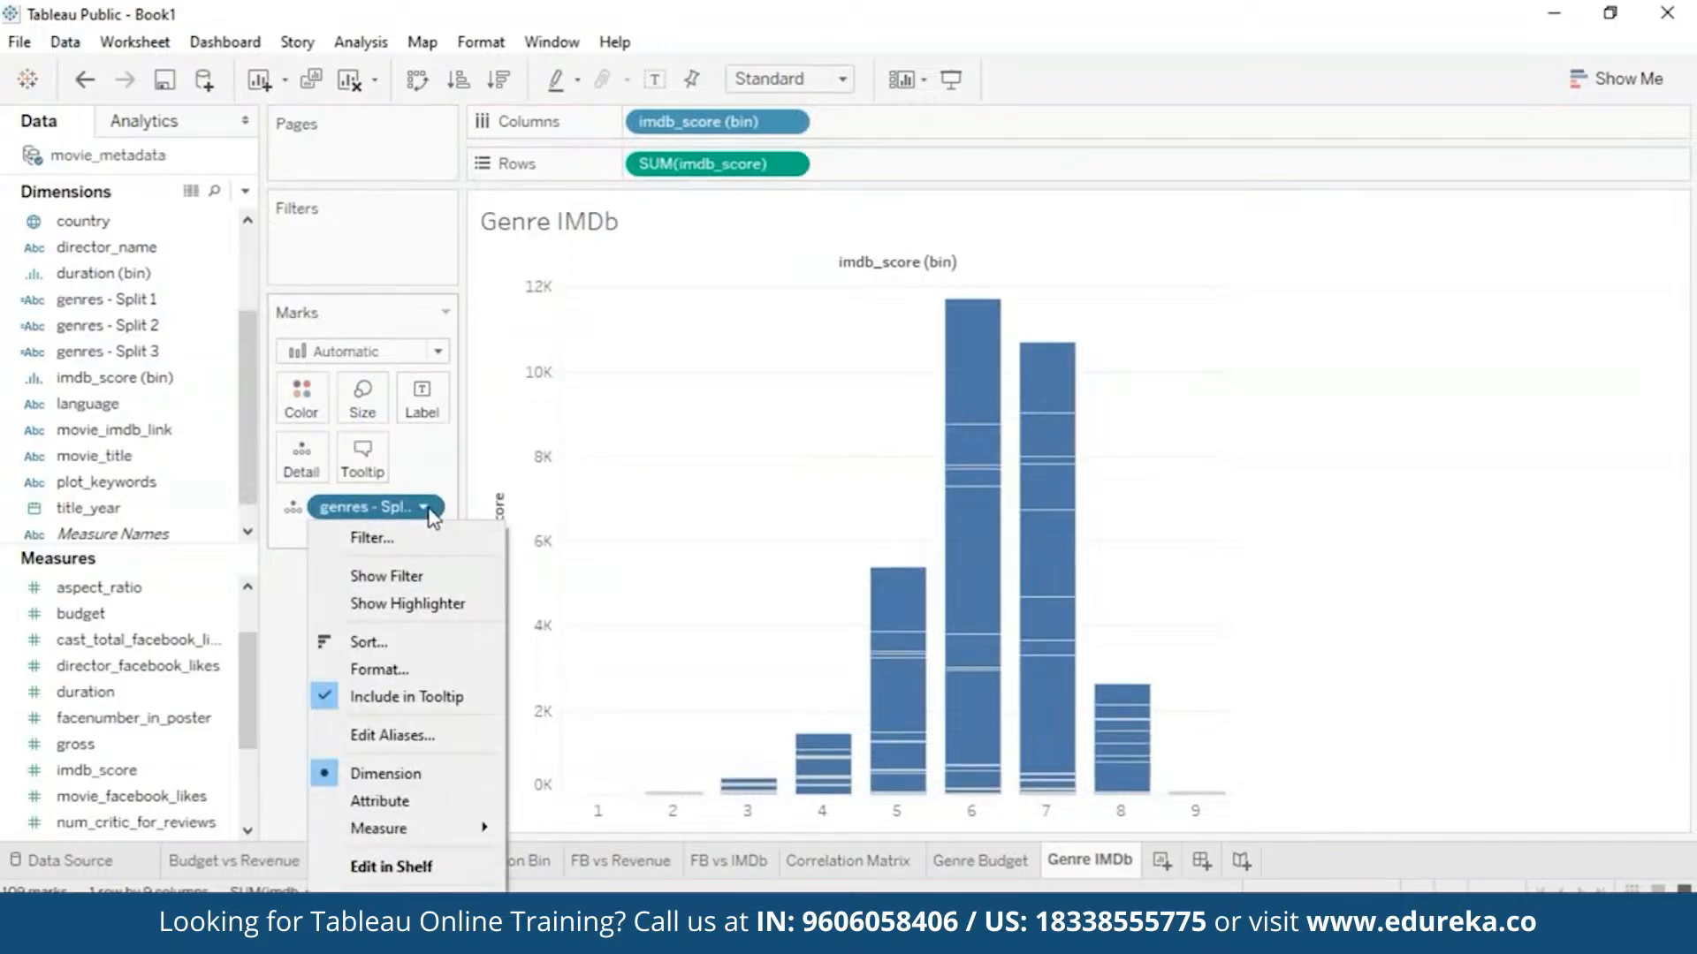
pyautogui.press('Escape')
pyautogui.click(299, 402)
pyautogui.click(473, 719)
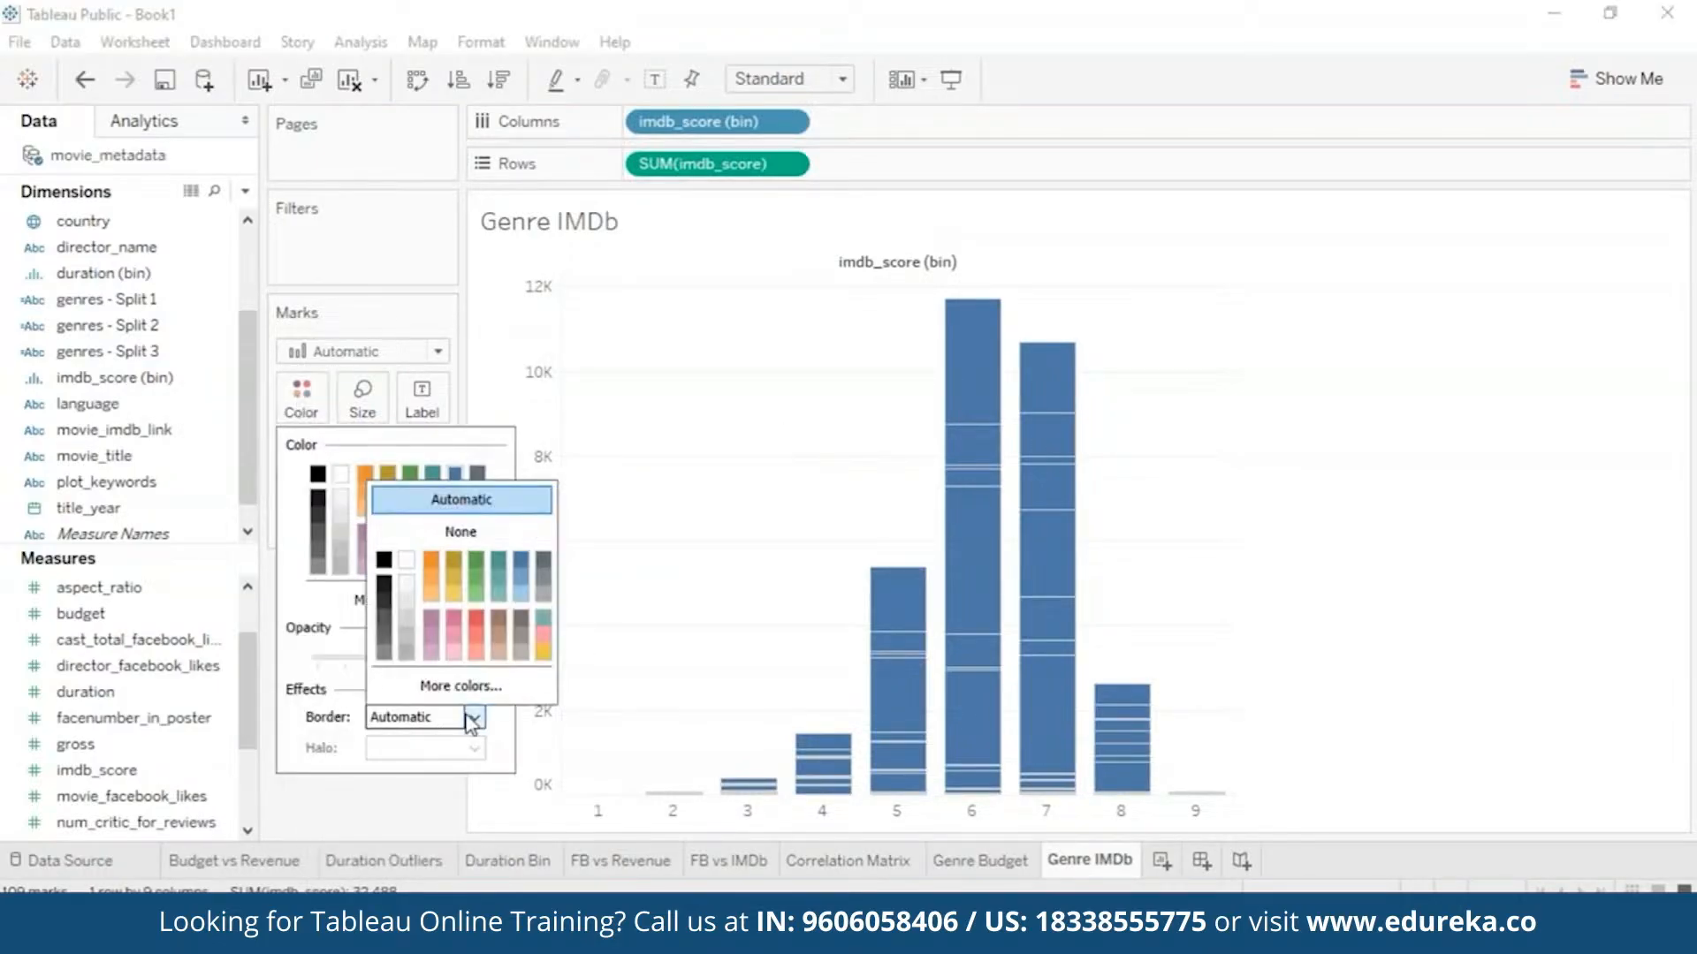
pyautogui.click(639, 578)
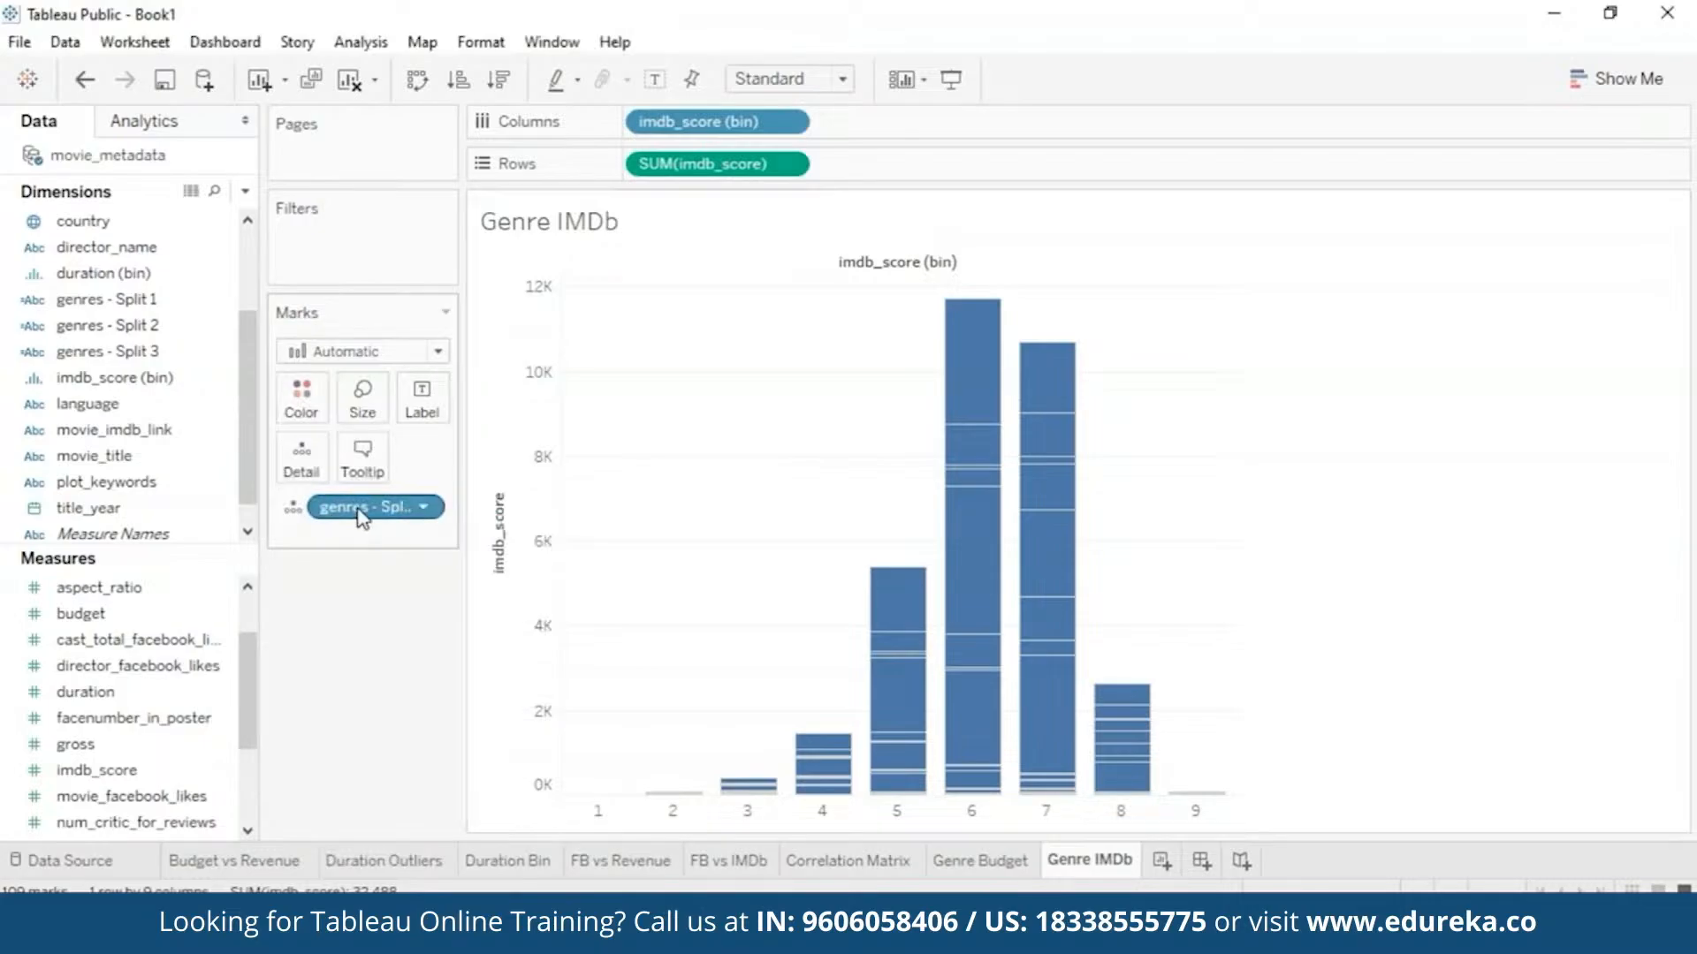
# - Drop genres - Split 1 onto Color to stack the bars by genre with a legend
pyautogui.moveTo(154, 311); pyautogui.dragTo(300, 398)
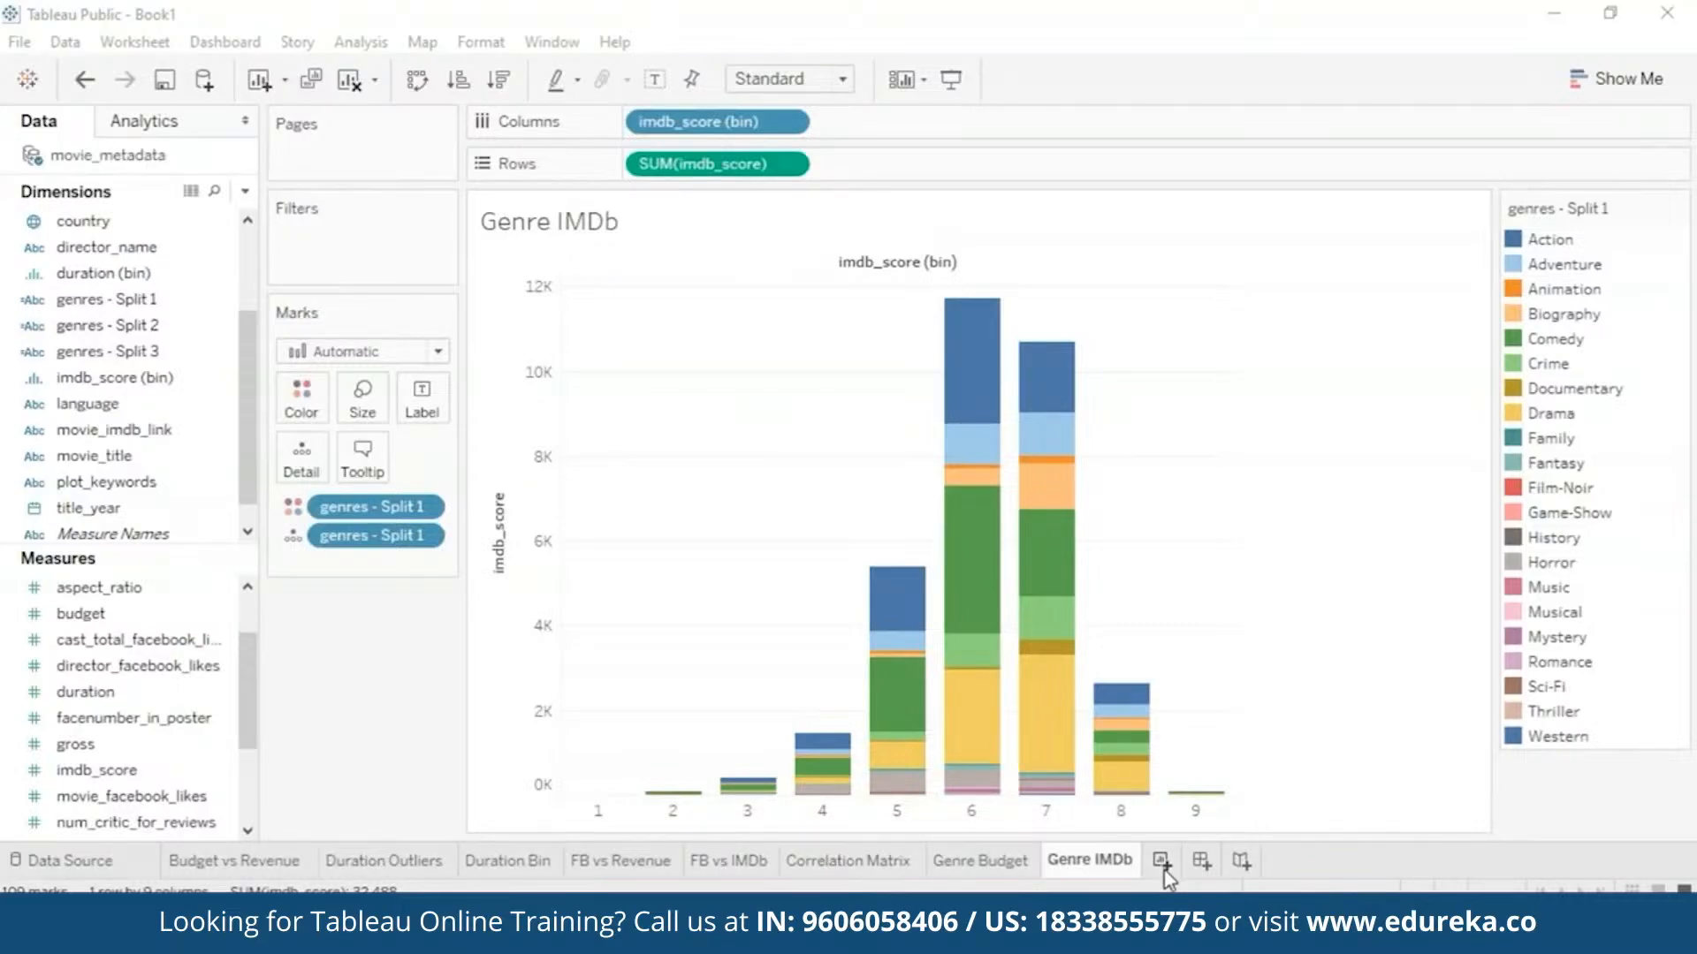
# - Add a new sheet and rename it 'Content Rating Revenue'
pyautogui.click(1163, 866)
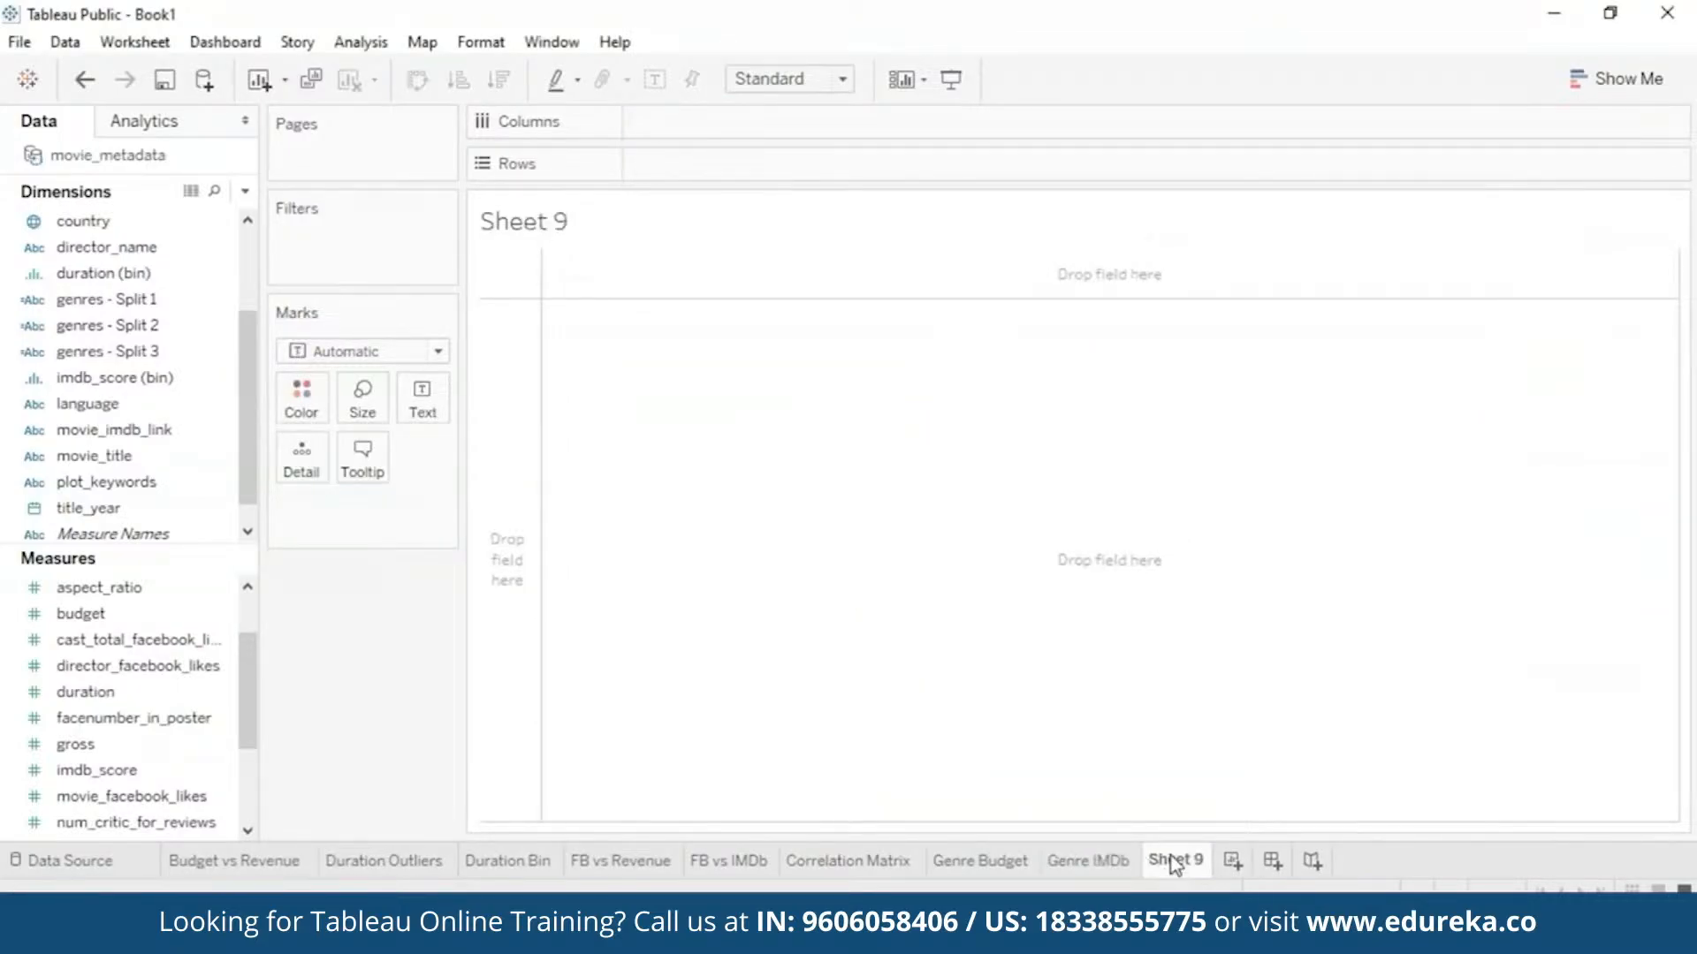
pyautogui.rightClick(1174, 864)
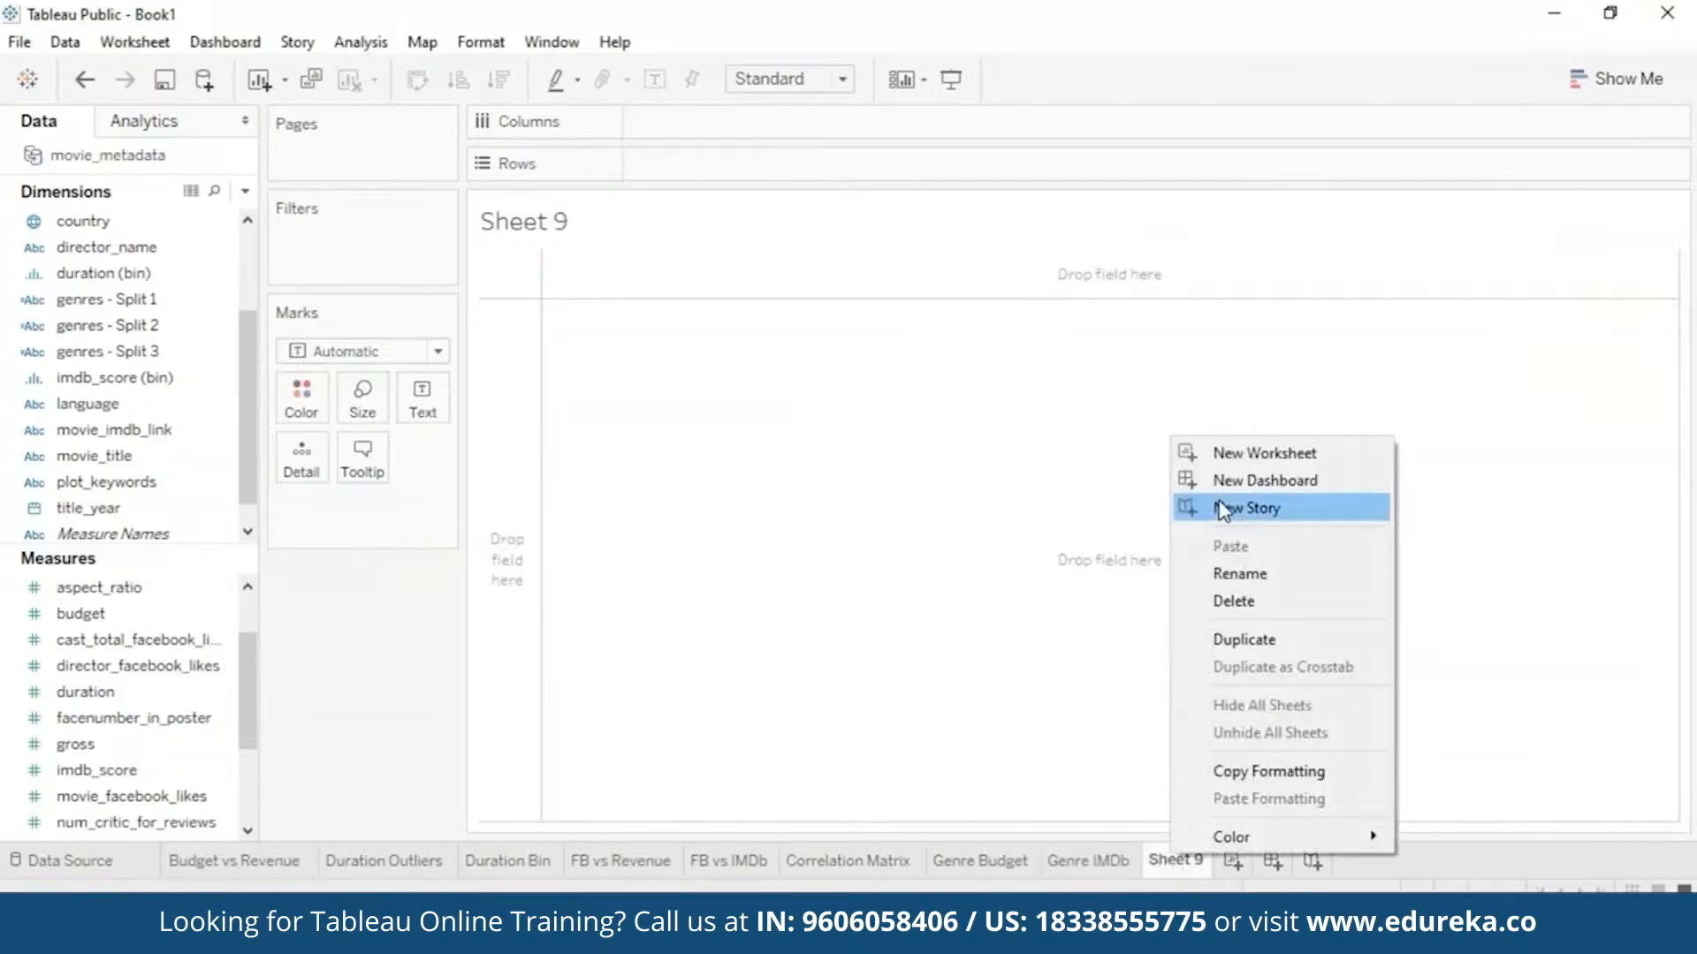
pyautogui.click(1269, 575)
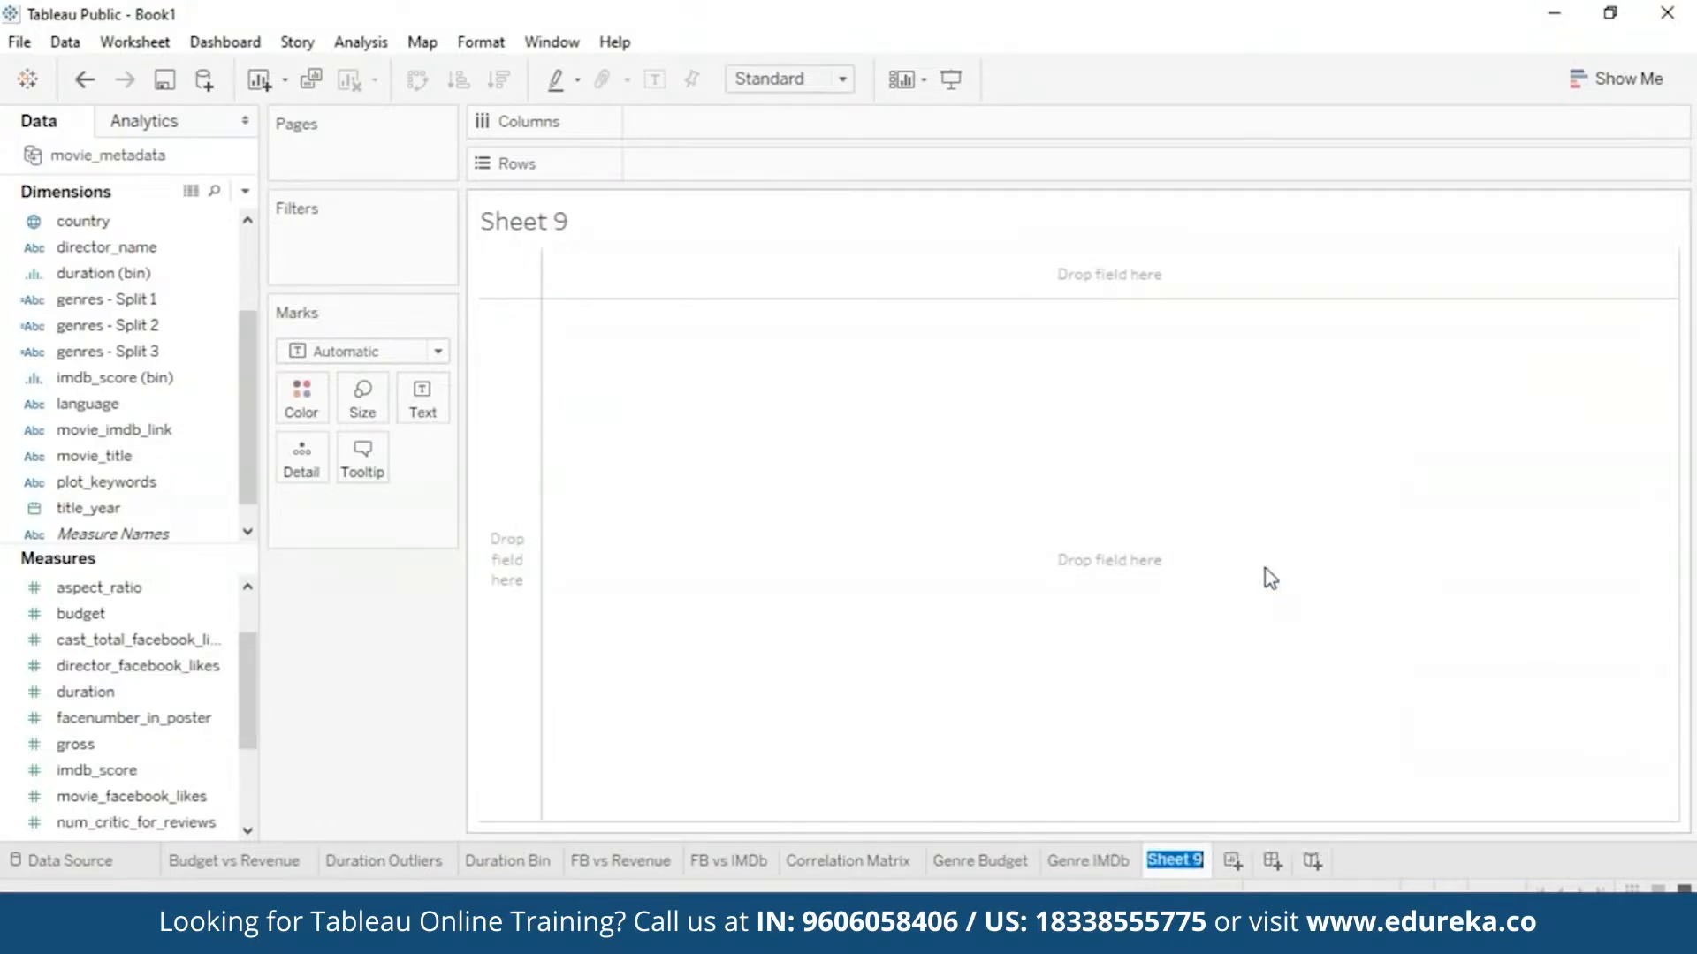
pyautogui.write('Content Rating')
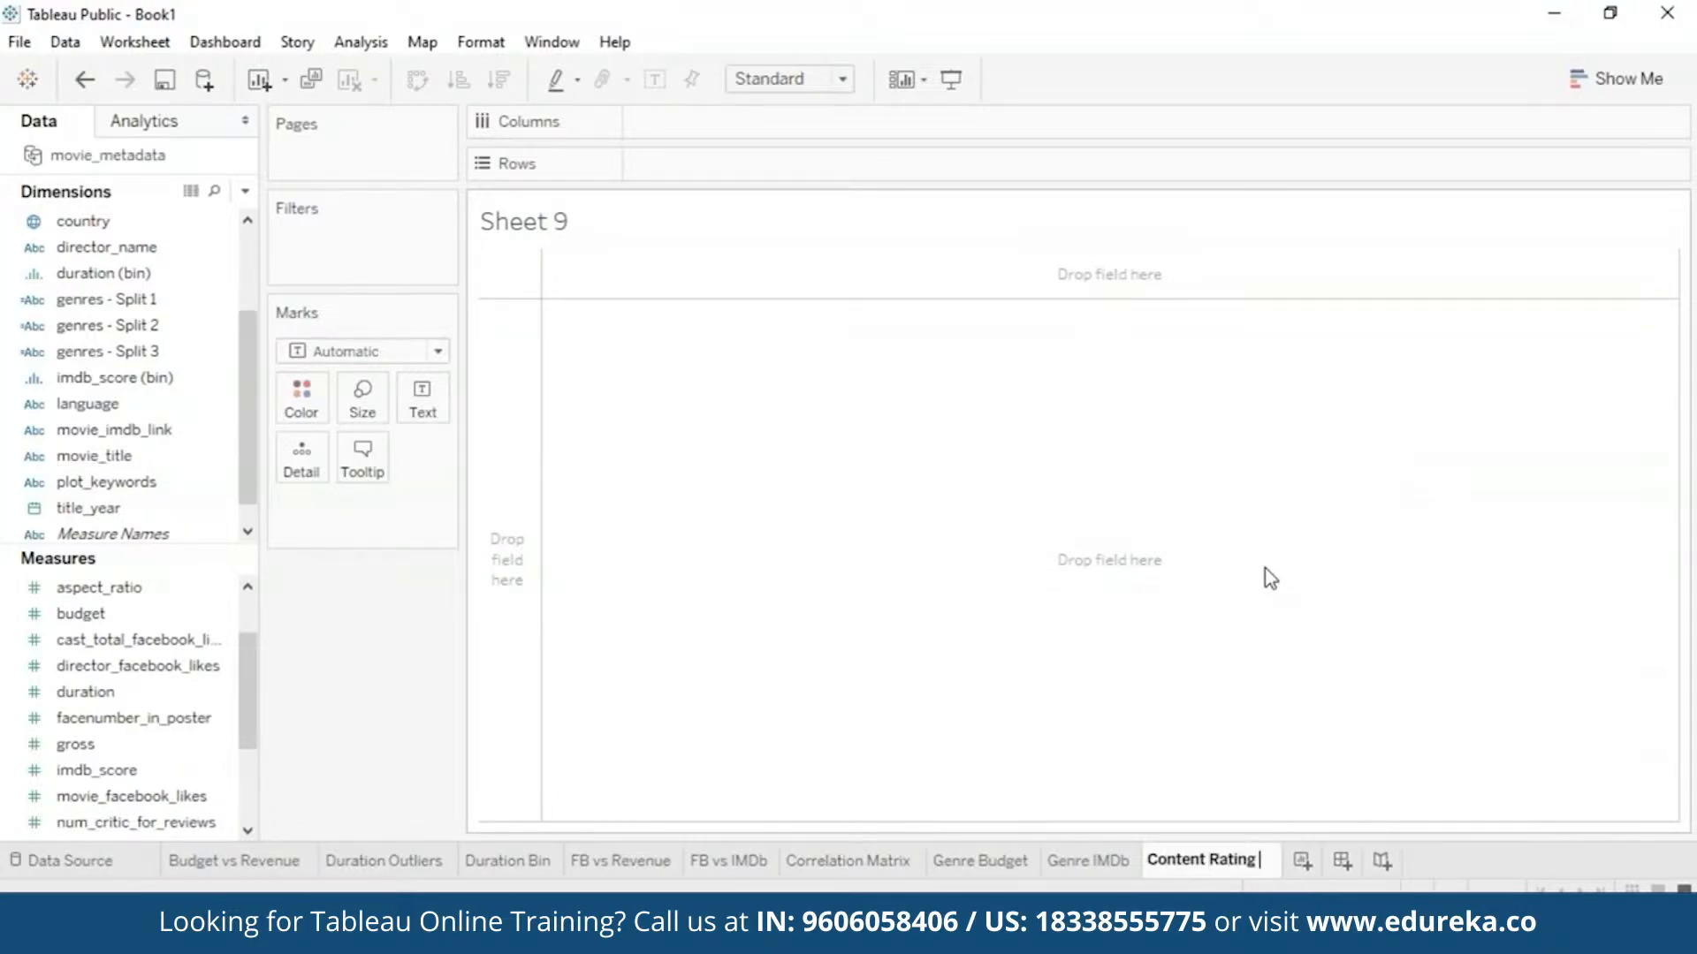
pyautogui.write(' Revenue')
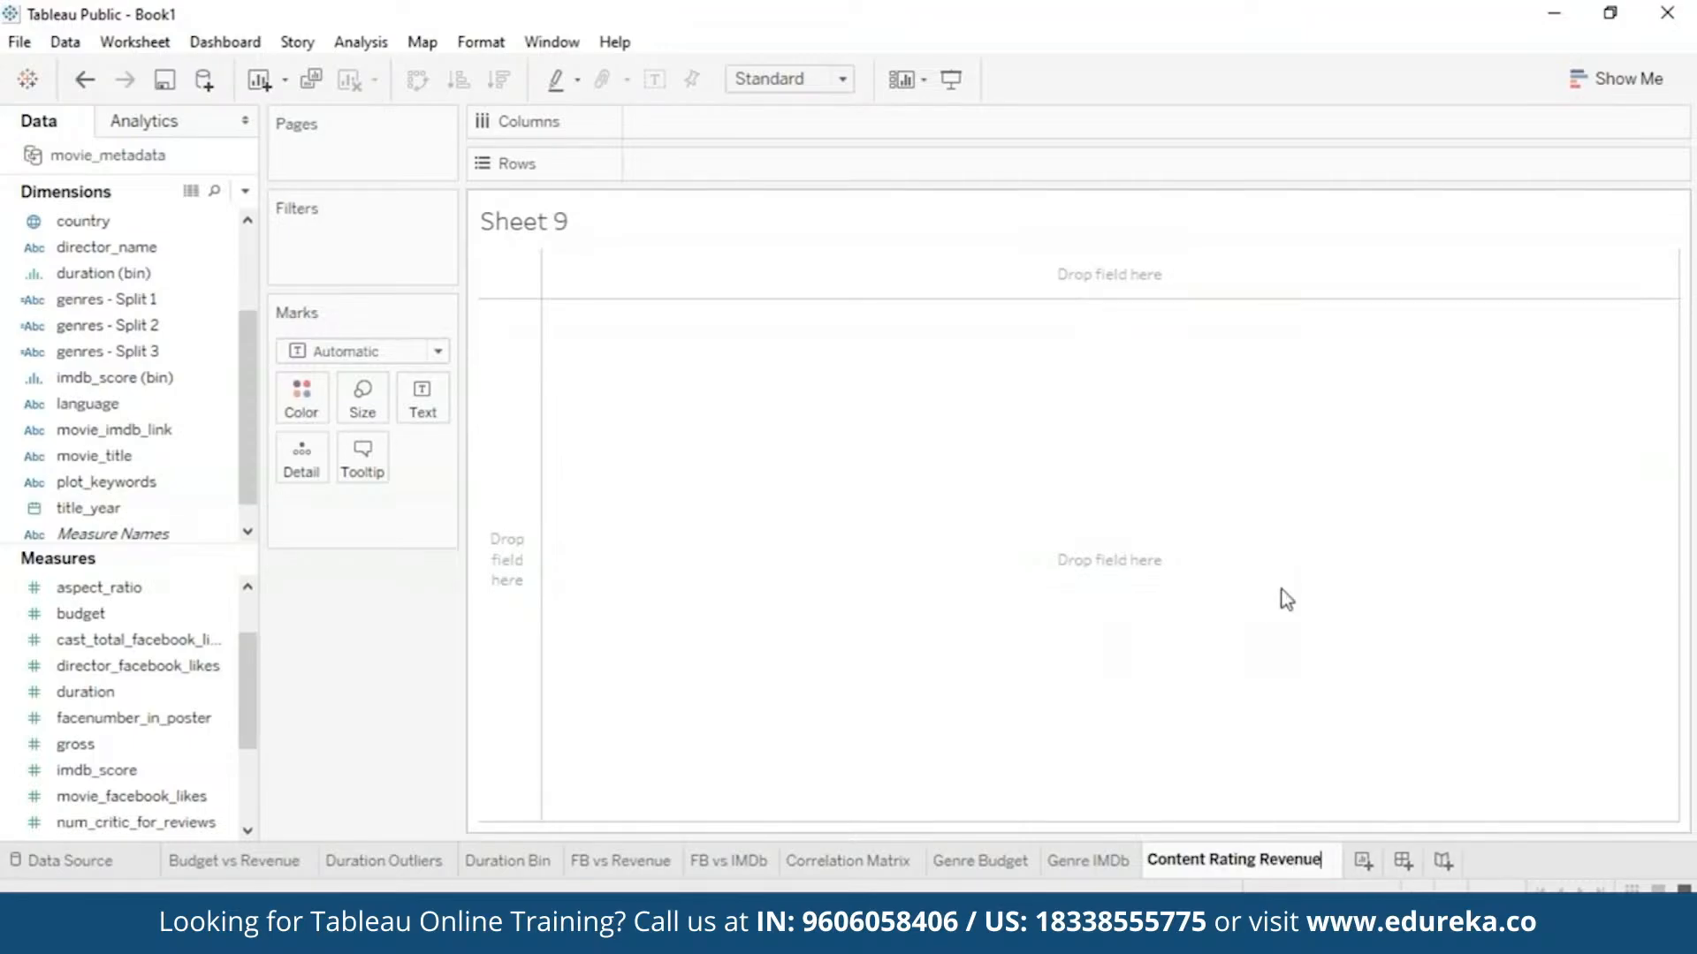
pyautogui.press('Return')
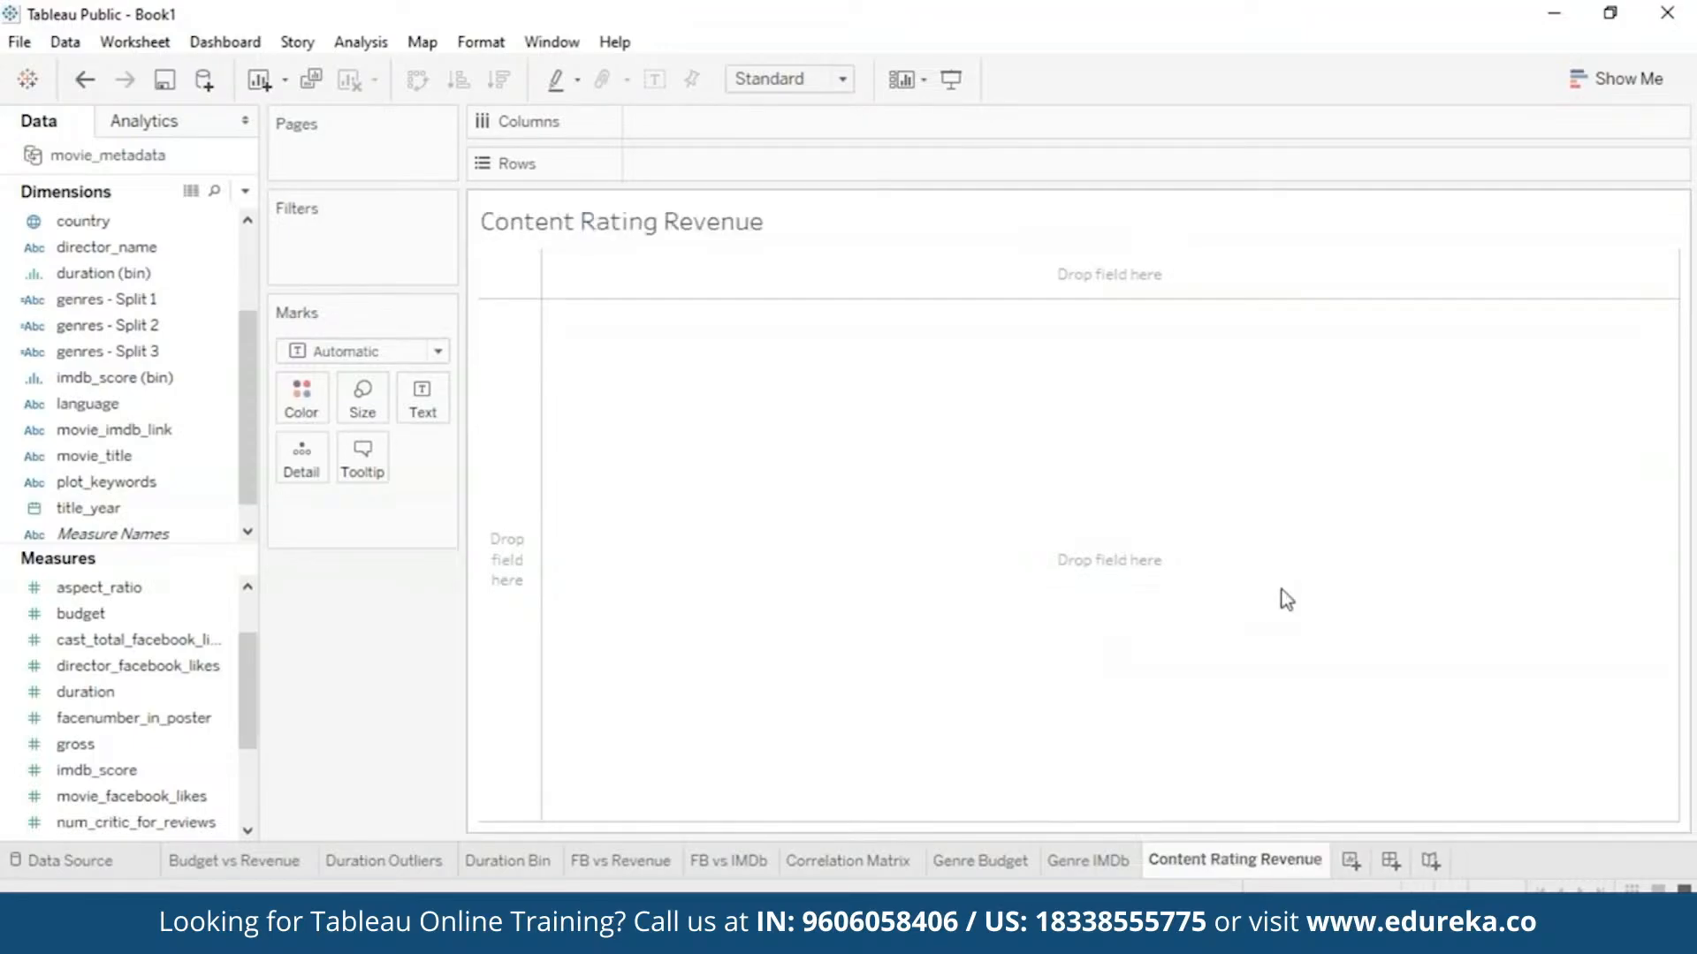
# - Try total gross per content_rating, then remove both fields from the shelves
pyautogui.click(150, 327)
pyautogui.moveTo(150, 327); pyautogui.dragTo(746, 118)
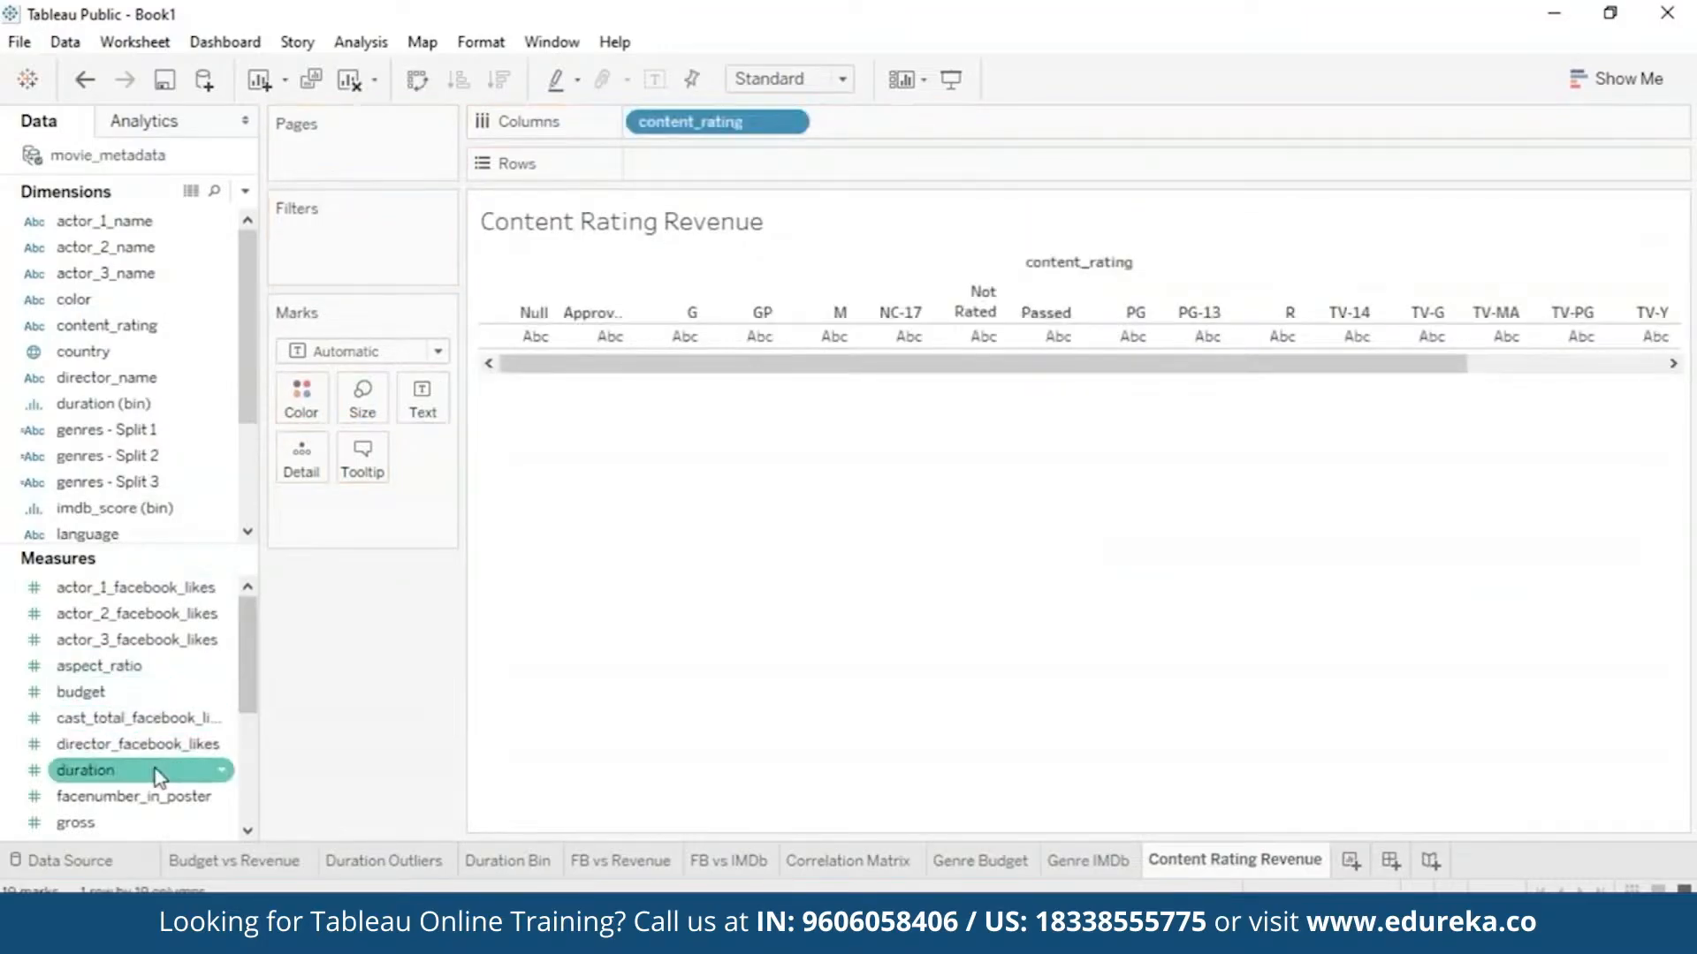
pyautogui.moveTo(142, 824); pyautogui.dragTo(733, 156)
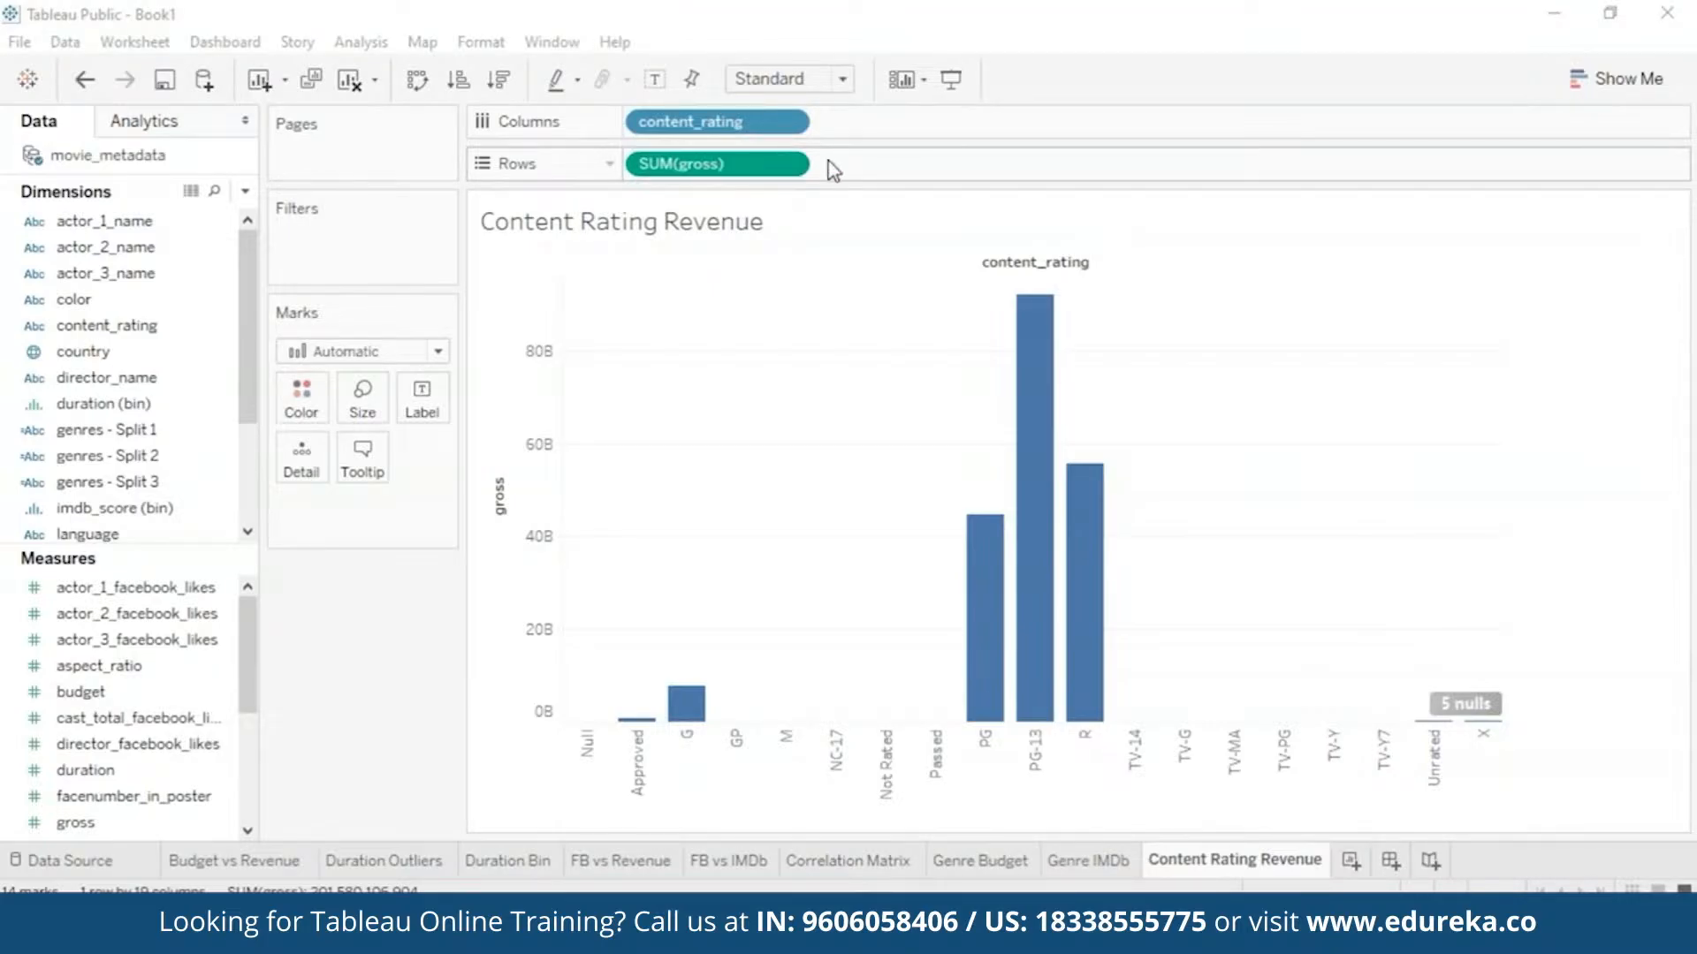
pyautogui.click(795, 164)
pyautogui.click(698, 625)
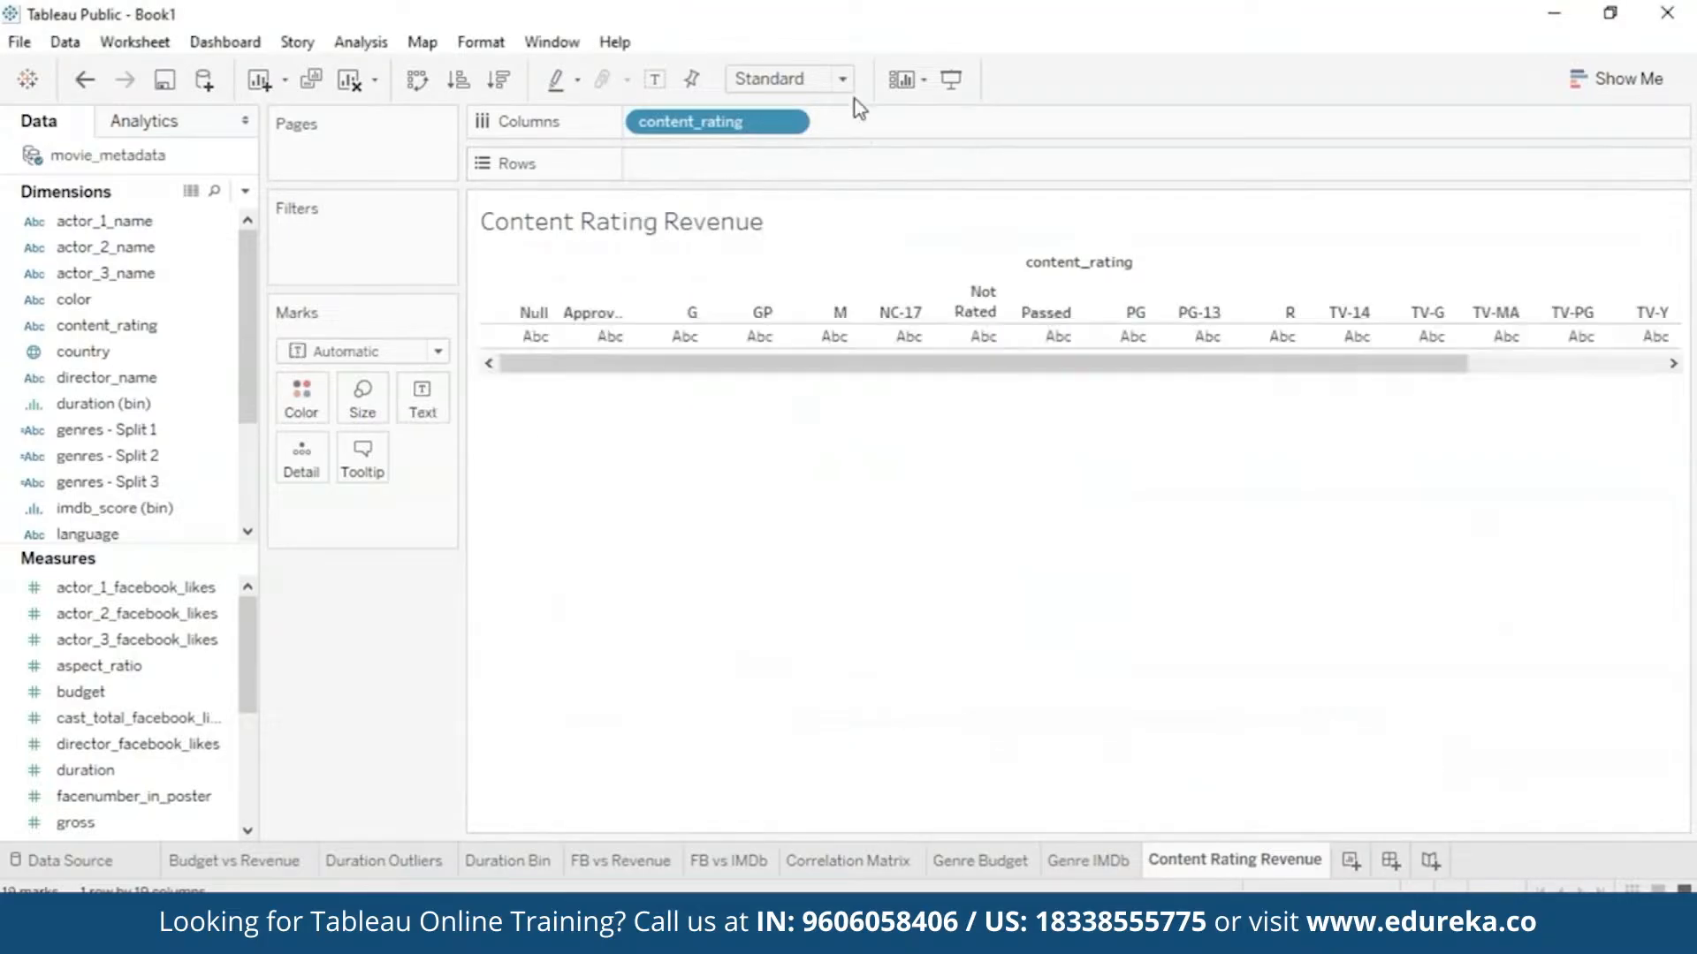
pyautogui.click(789, 121)
pyautogui.click(718, 544)
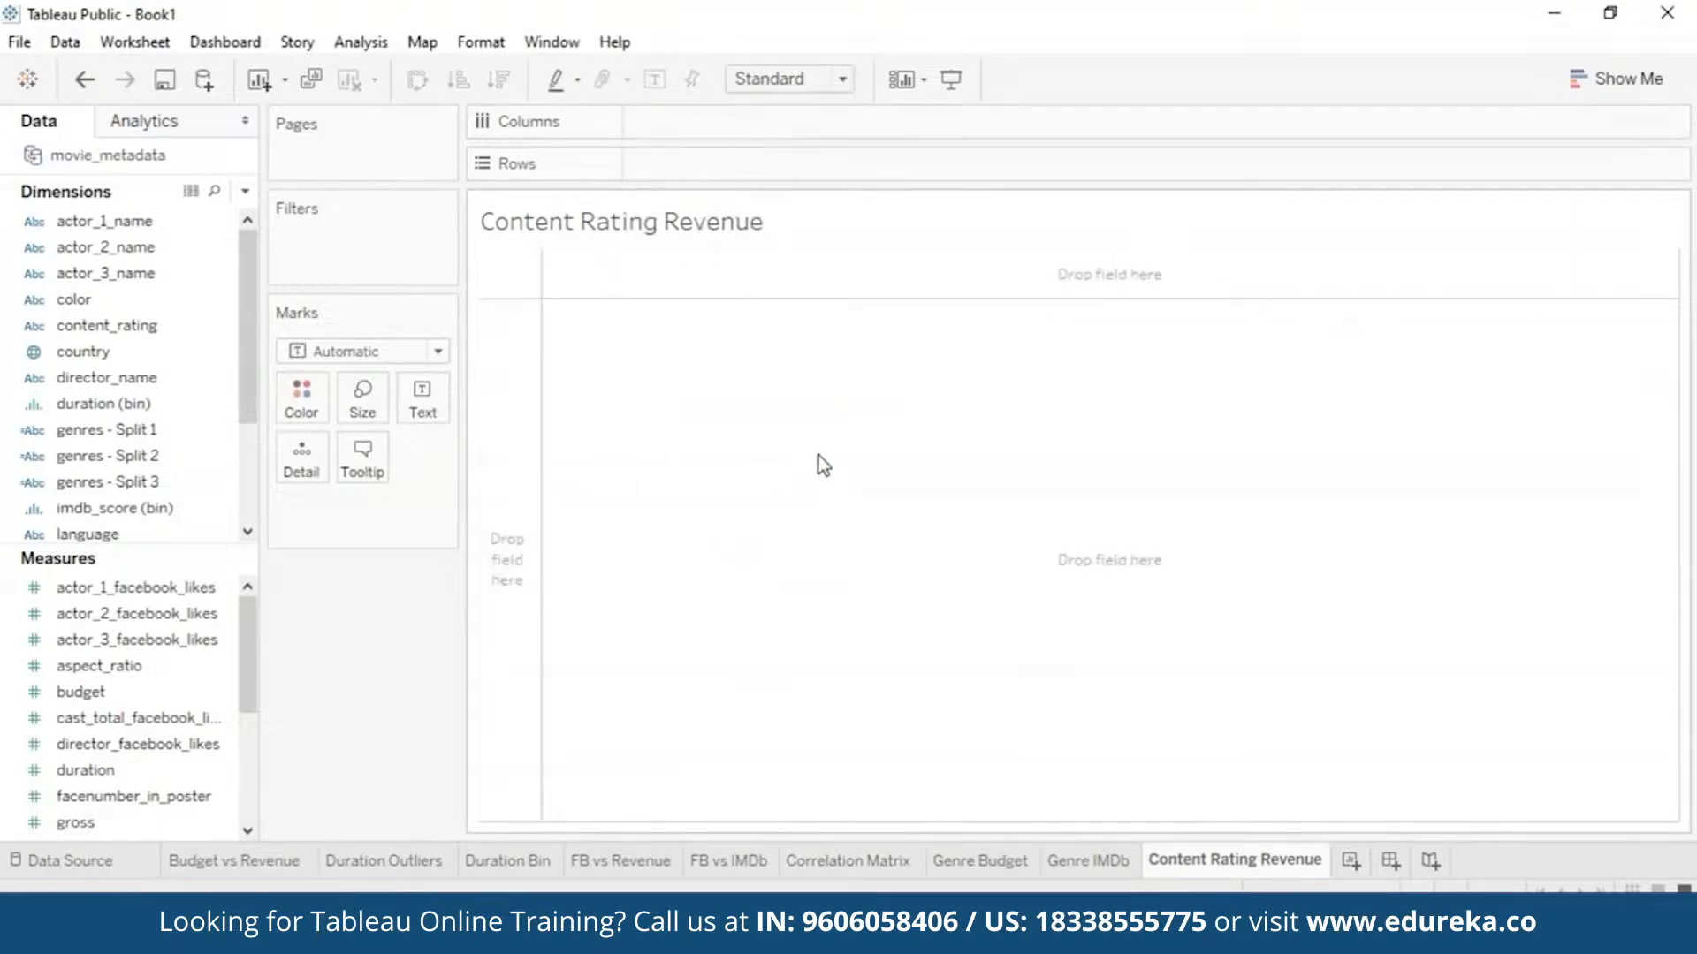
# - Plot total gross over title_year, coloured by content_rating
pyautogui.scroll(-1, 267, 652)
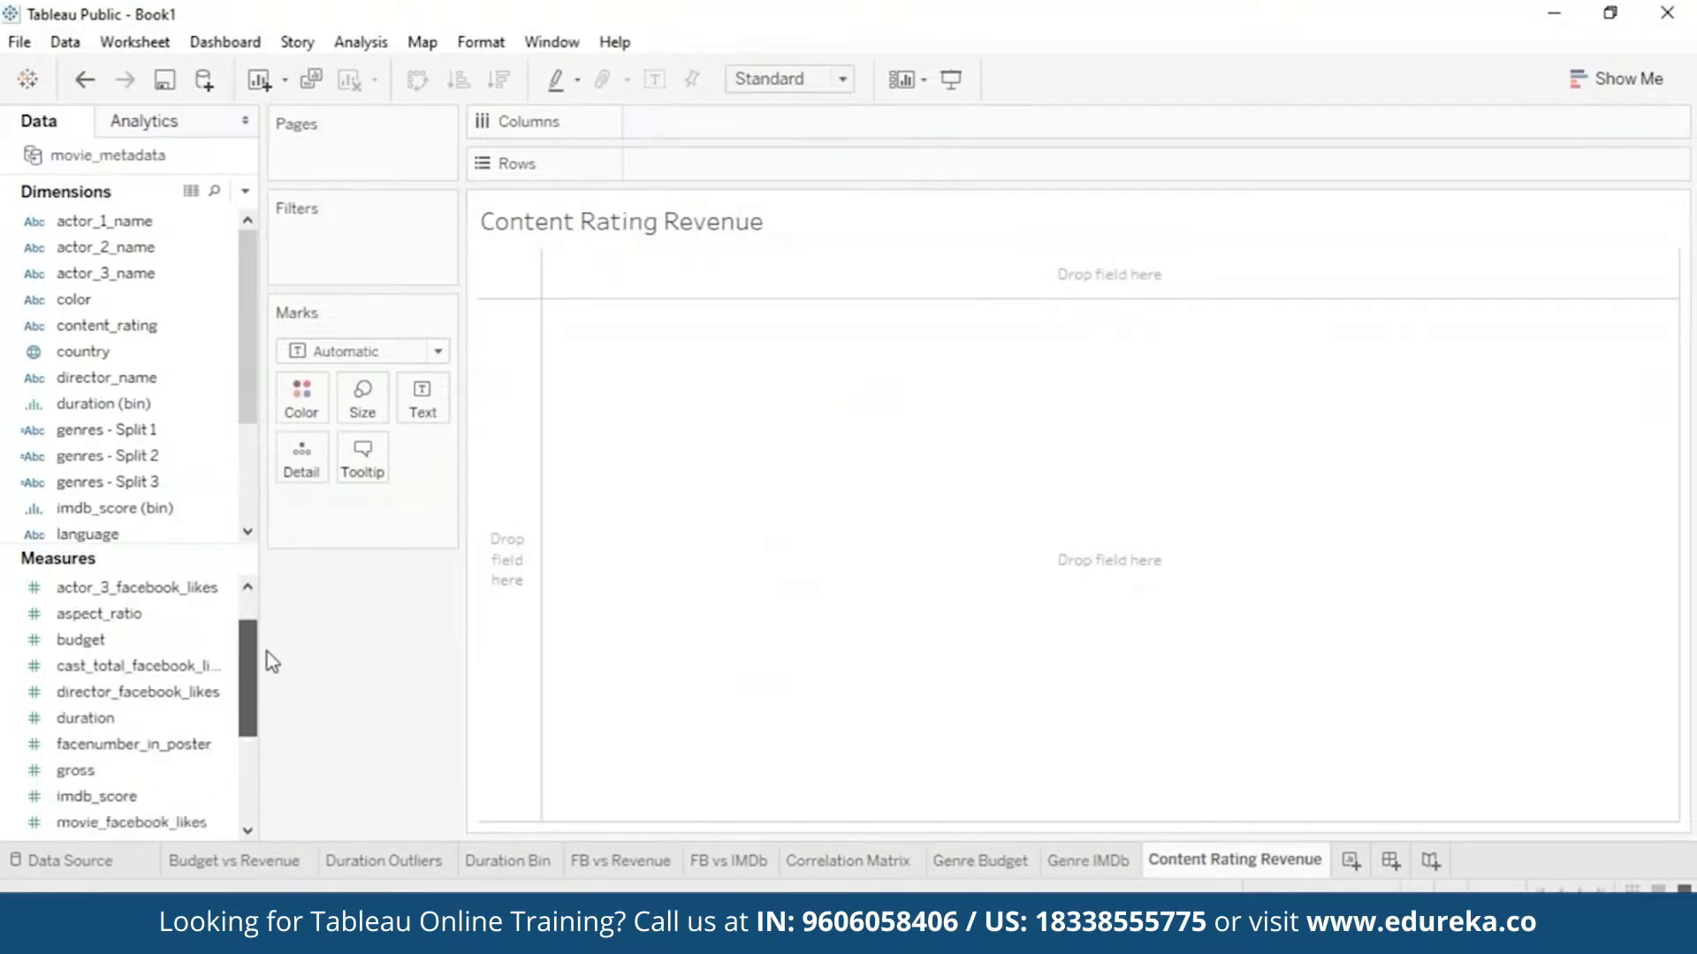
pyautogui.moveTo(80, 769)
pyautogui.mouseDown()
pyautogui.moveTo(125, 765)
pyautogui.moveTo(509, 362)
pyautogui.moveTo(509, 380)
pyautogui.mouseUp()
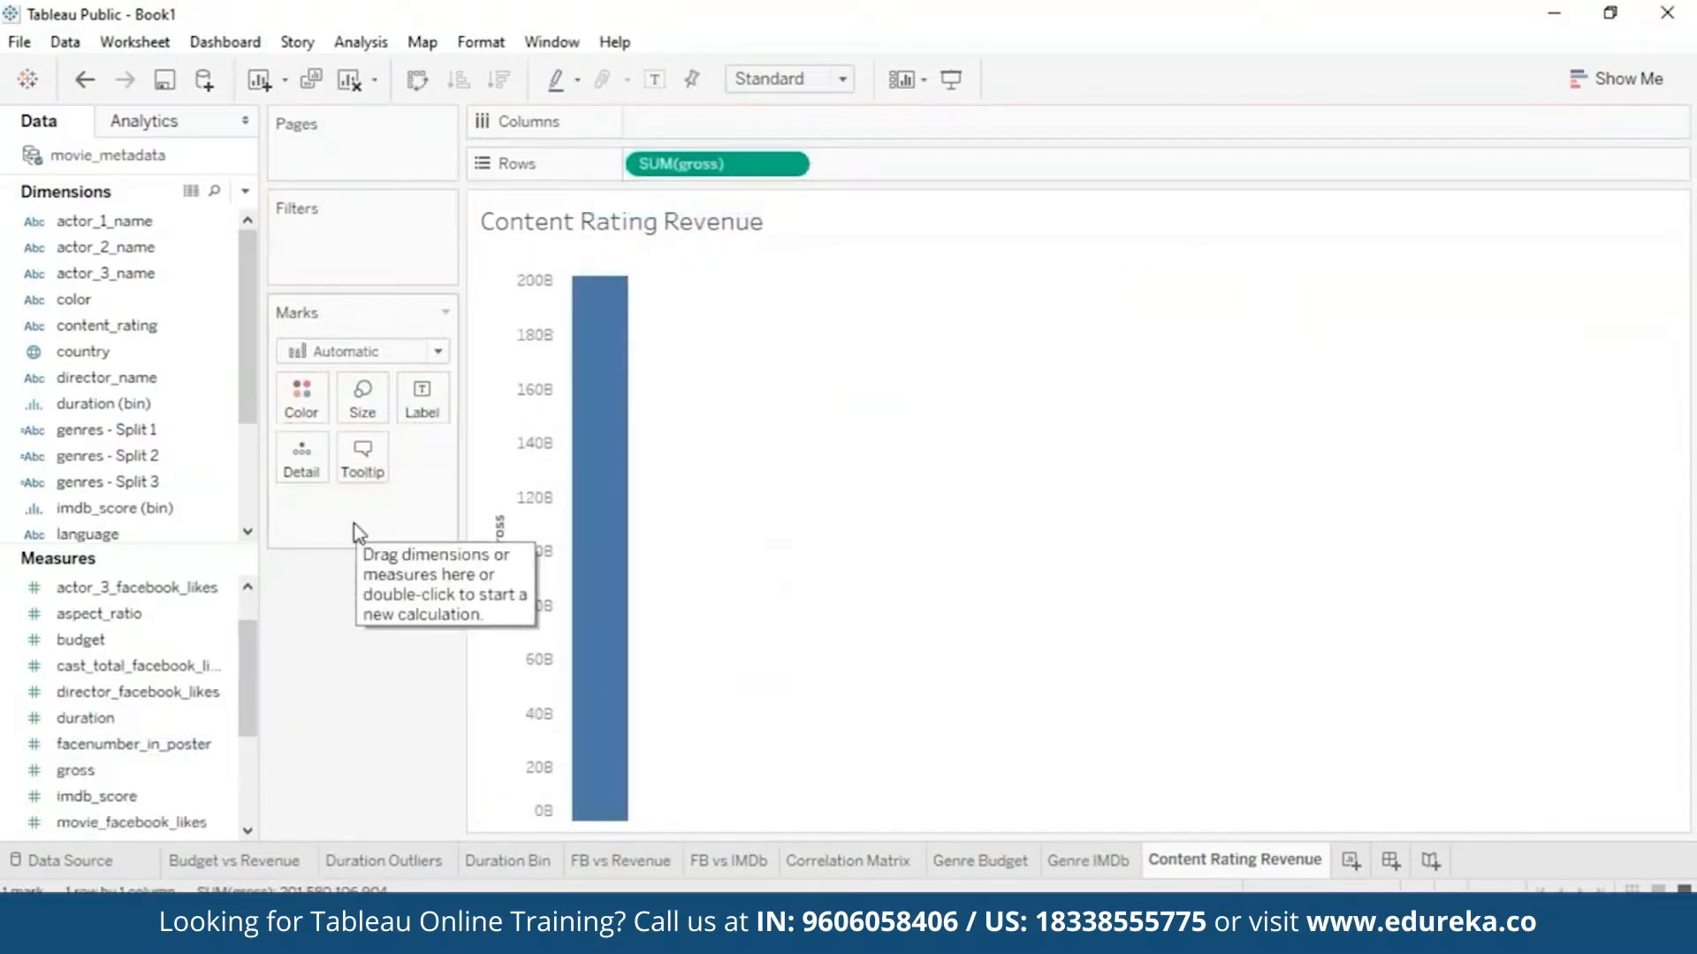
pyautogui.scroll(-2, 252, 513)
pyautogui.moveTo(89, 481); pyautogui.dragTo(617, 269)
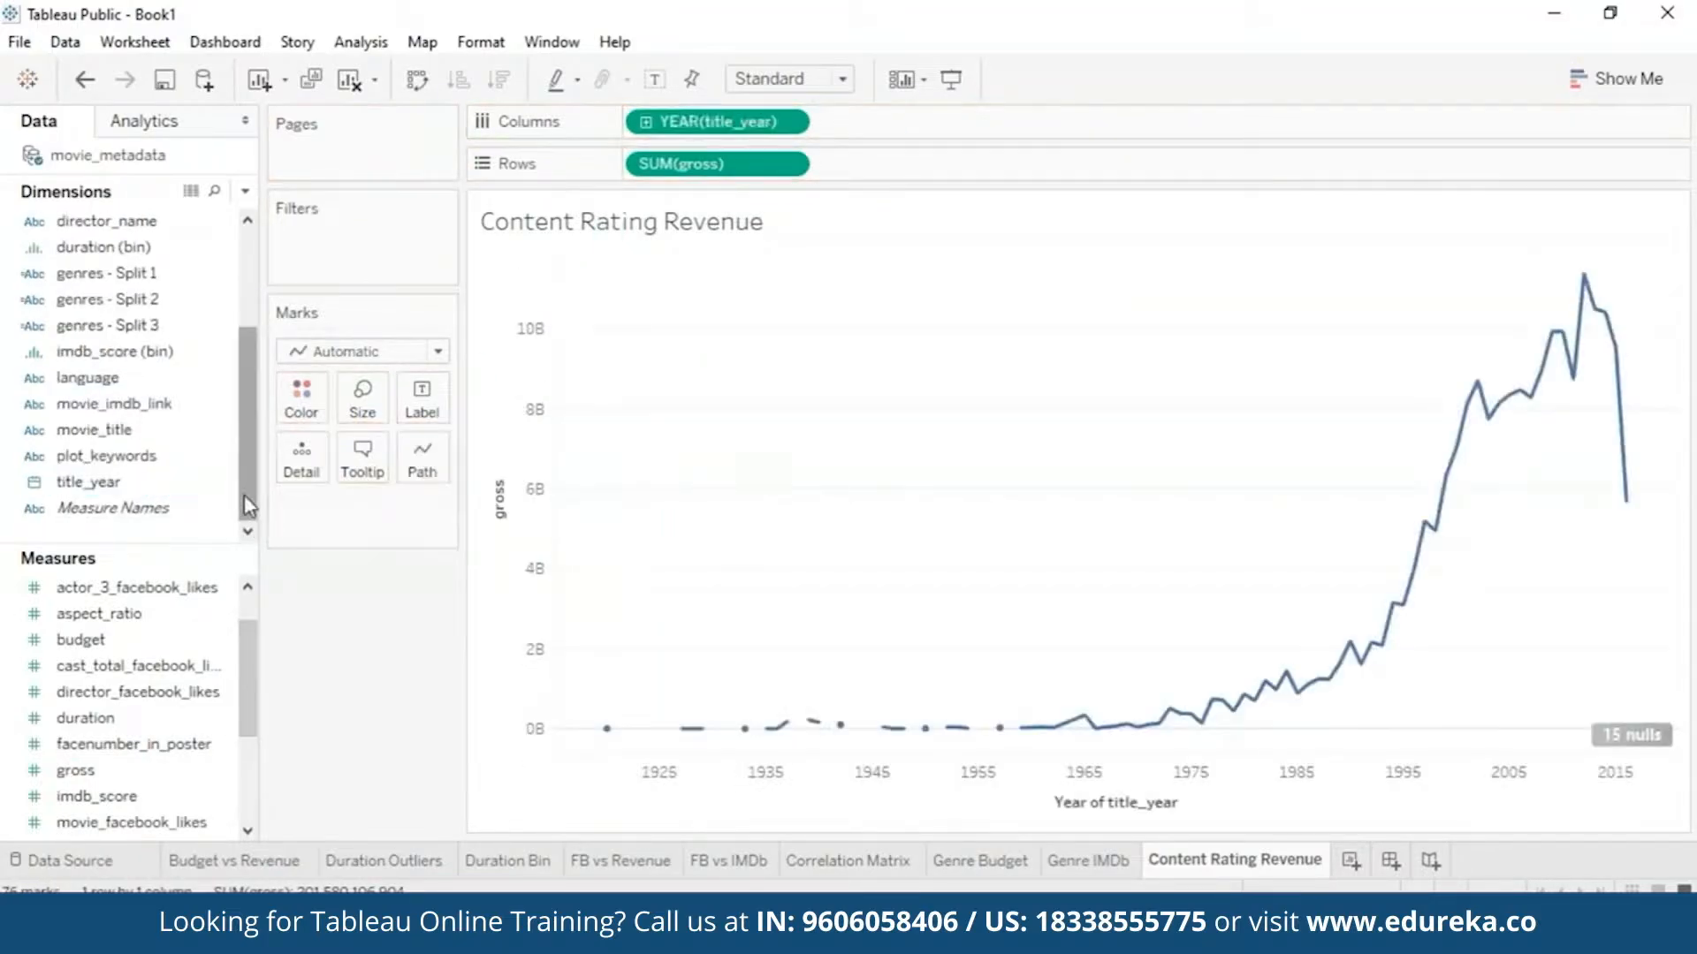
pyautogui.moveTo(246, 710); pyautogui.dragTo(231, 547)
pyautogui.moveTo(248, 486); pyautogui.dragTo(247, 371)
pyautogui.moveTo(106, 325); pyautogui.dragTo(301, 398)
# - Turn the chart into horizontal stacked bars fitted to Entire View
pyautogui.click(1616, 79)
pyautogui.click(1567, 267)
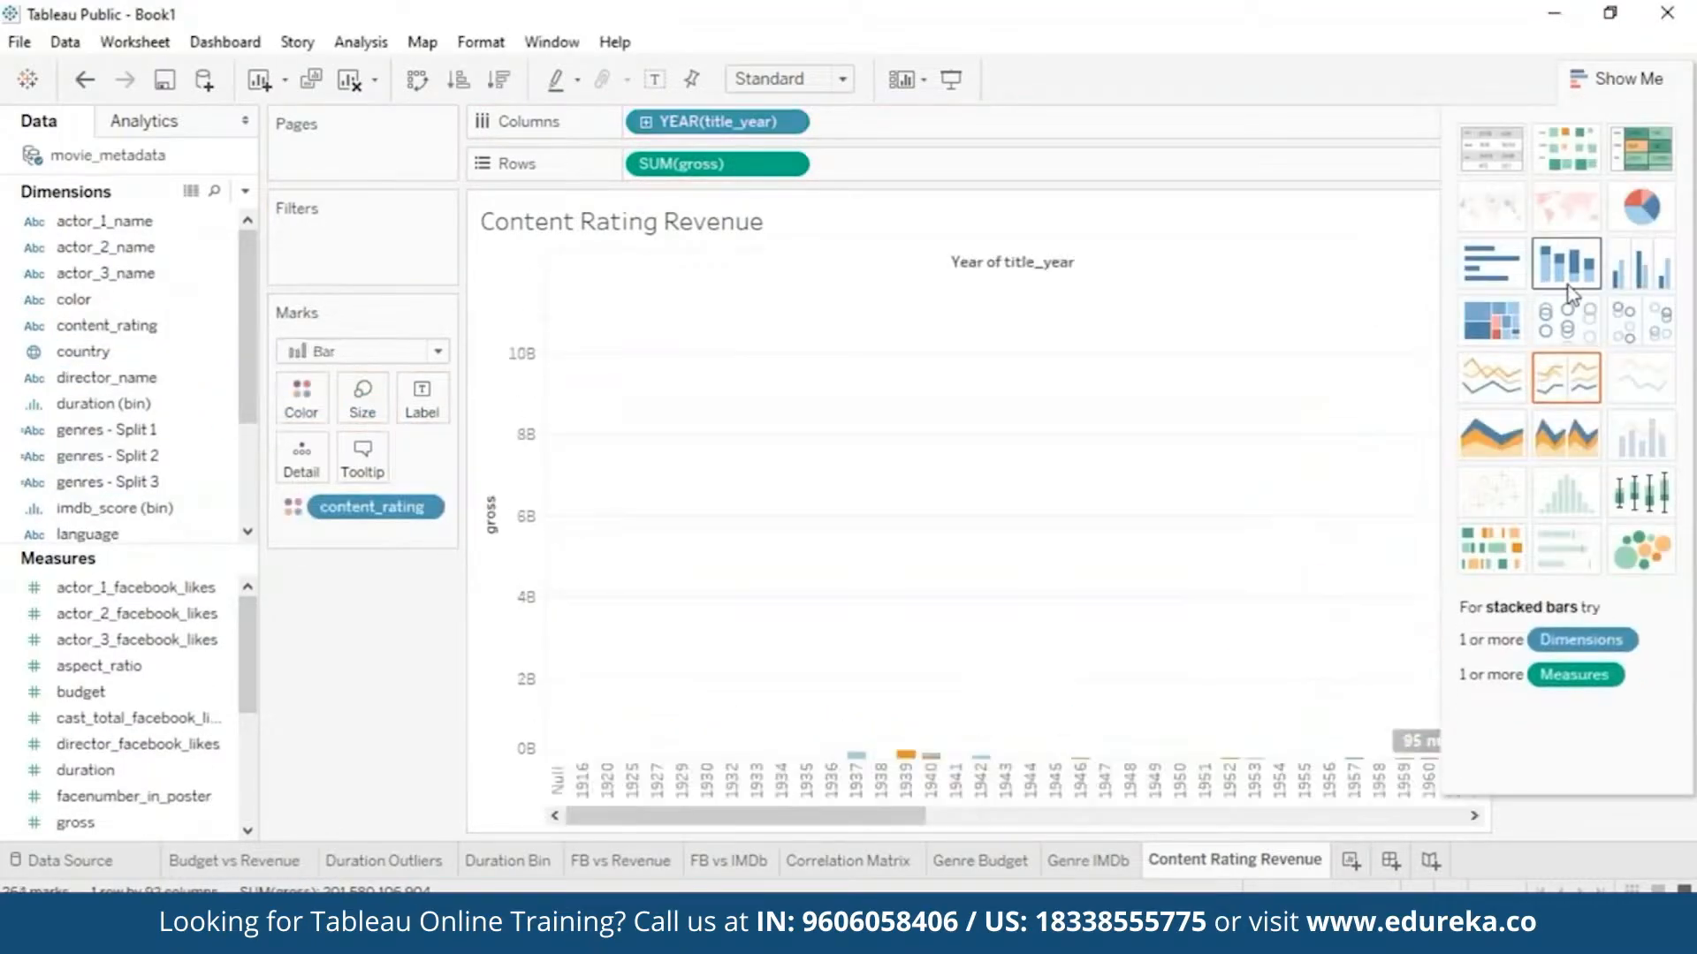
pyautogui.click(418, 80)
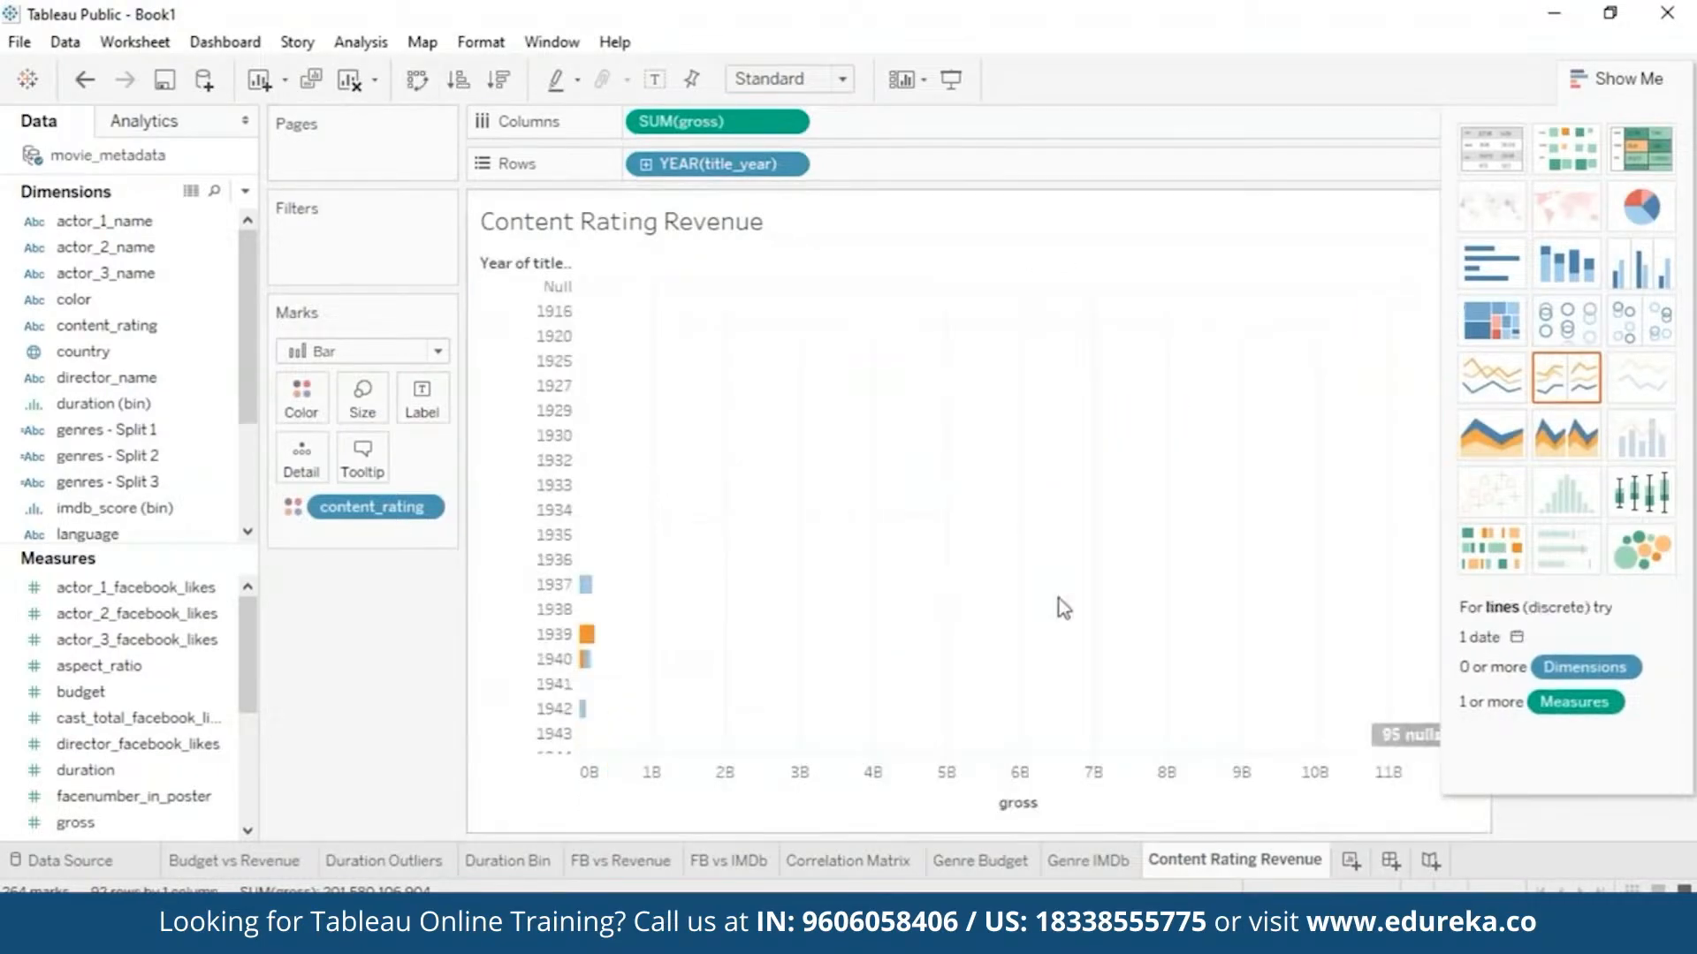
pyautogui.click(789, 78)
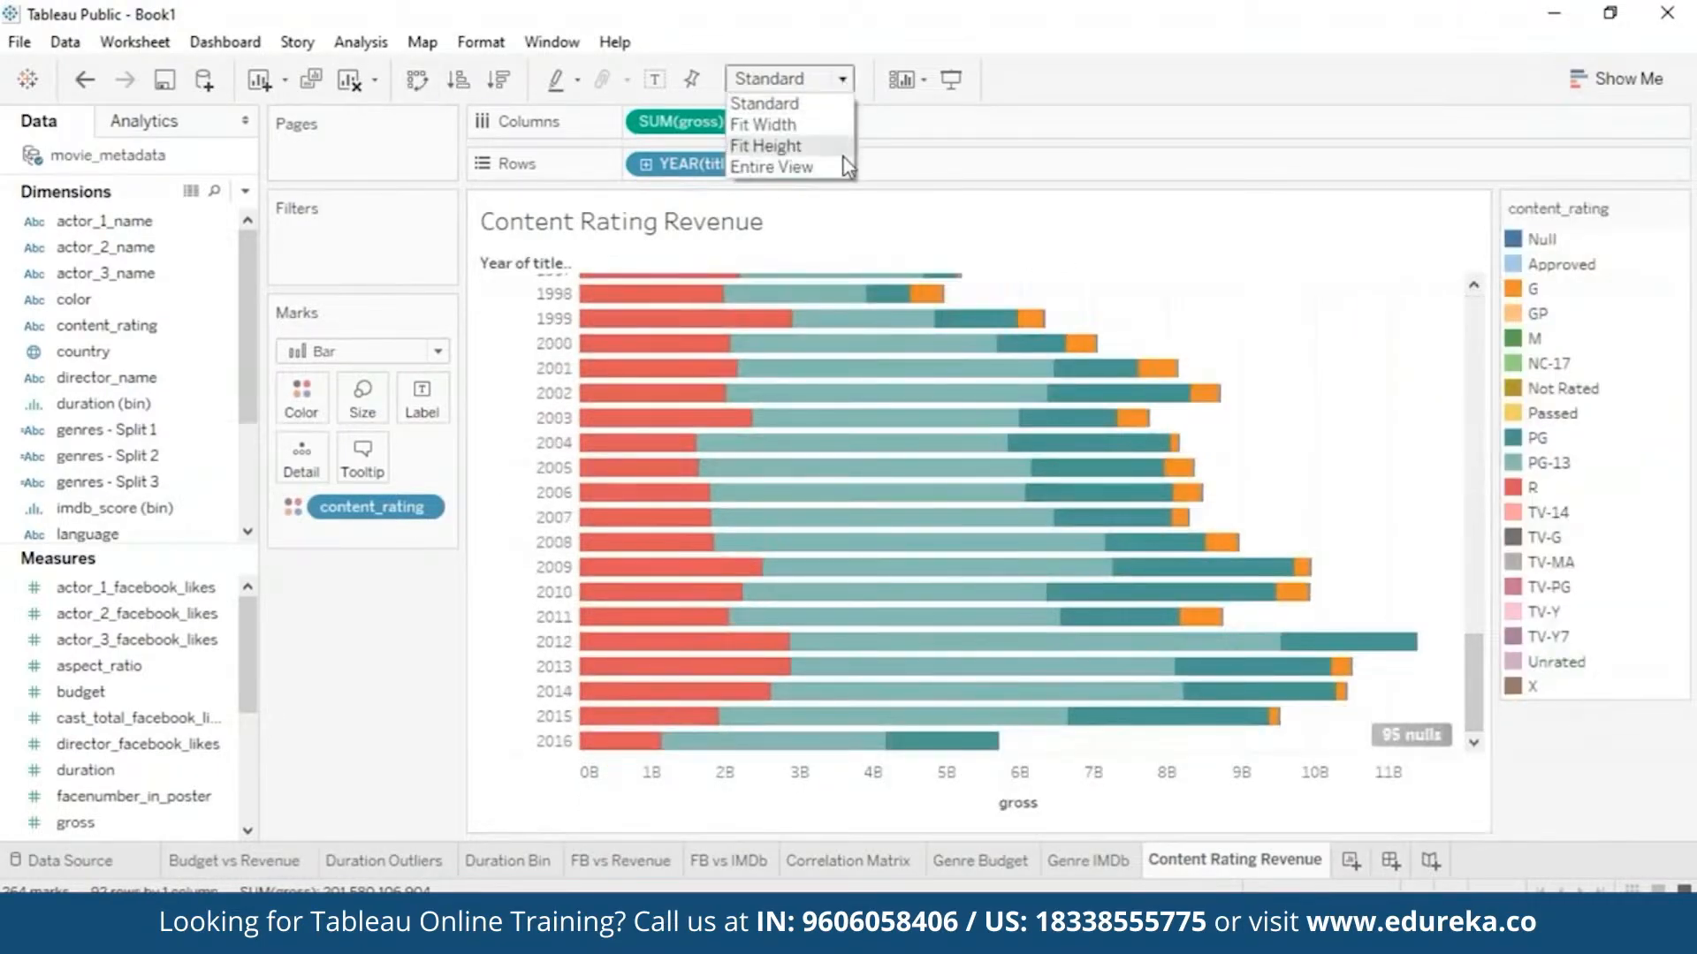
pyautogui.click(771, 163)
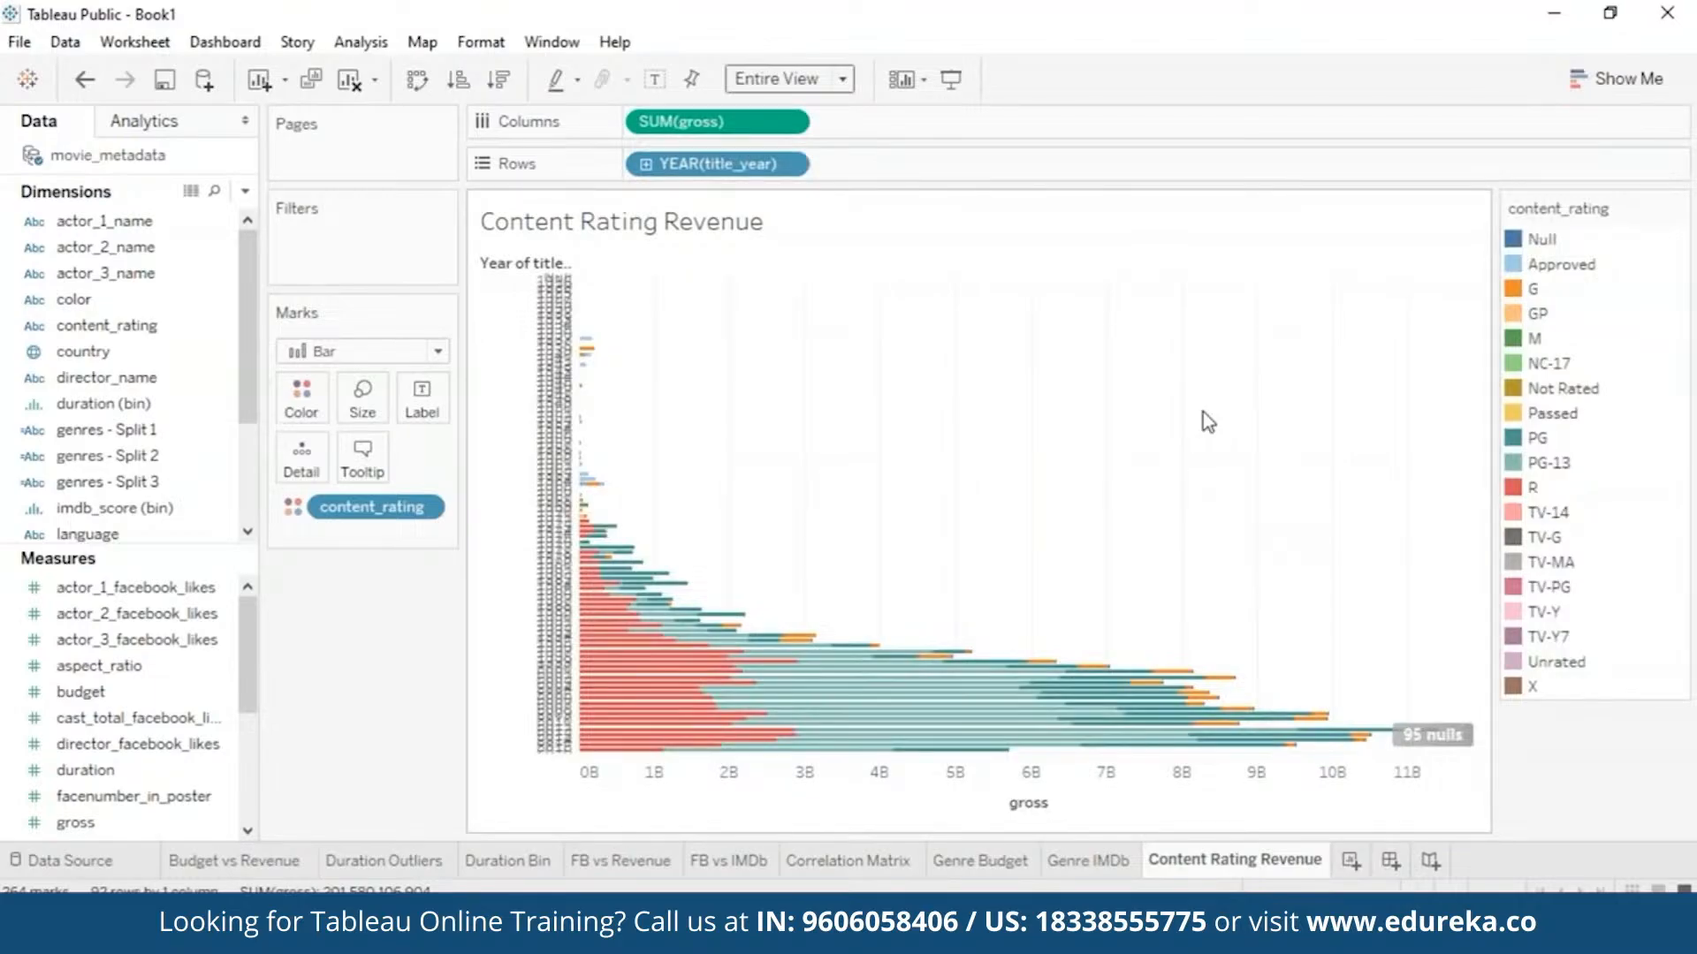
# - Highlight the PG-13 bars, clear it, then highlight the G-rated bars
pyautogui.click(1548, 462)
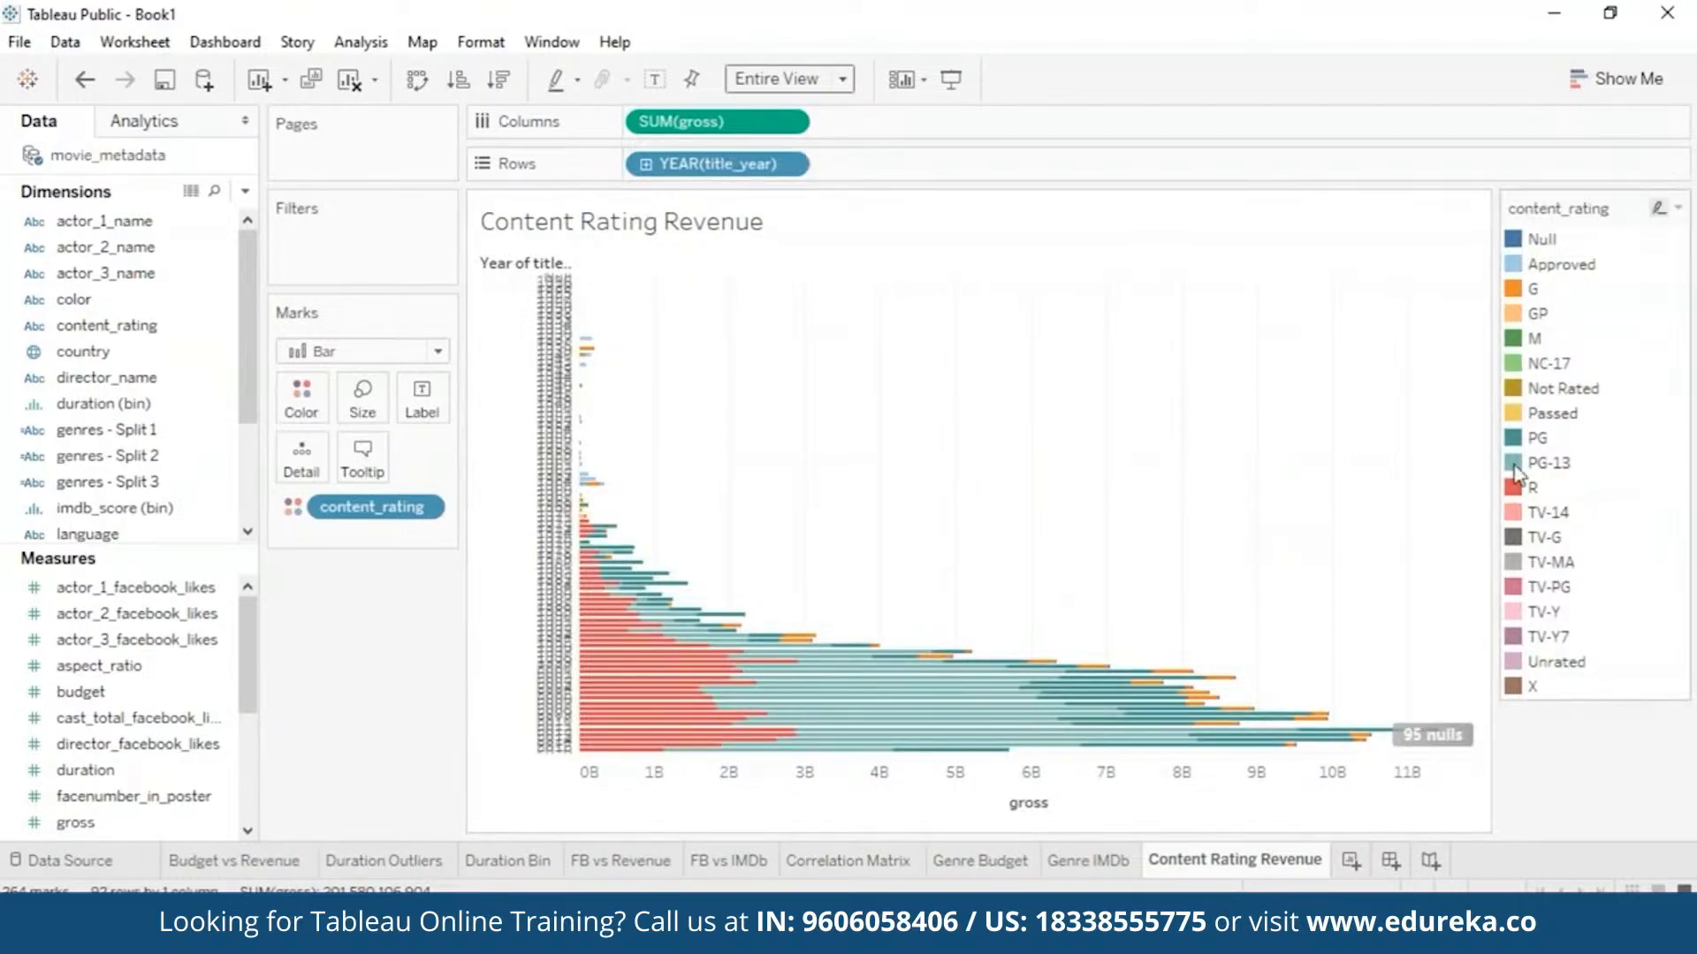
pyautogui.click(1343, 459)
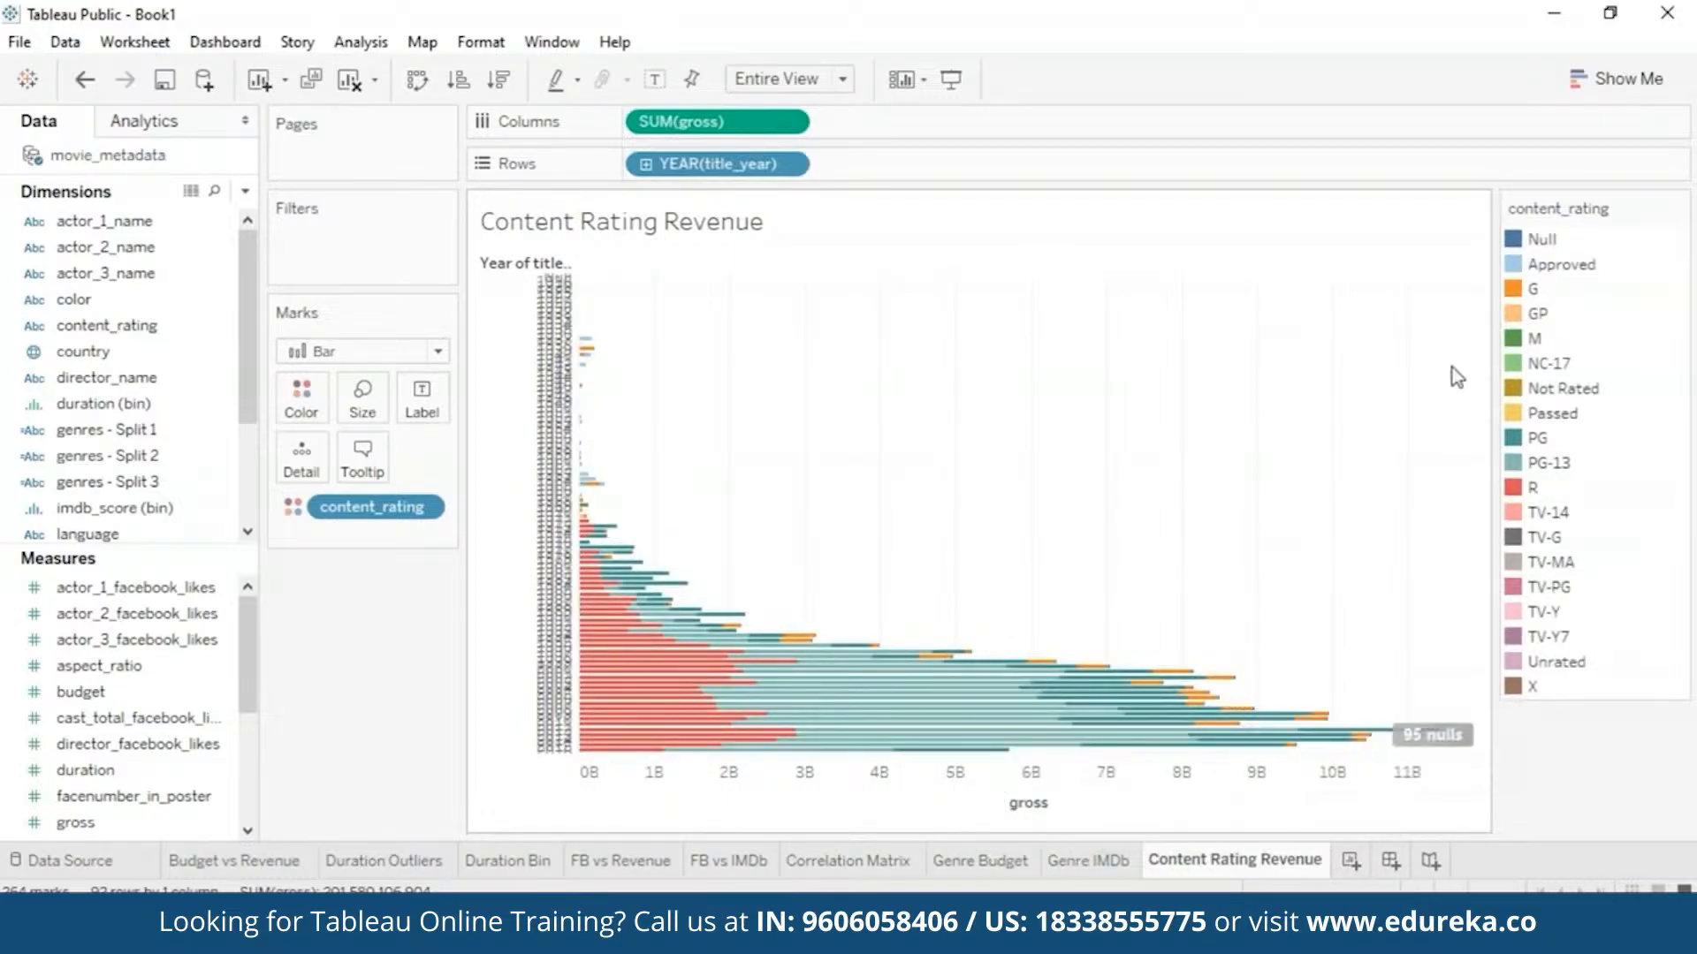
pyautogui.click(1516, 297)
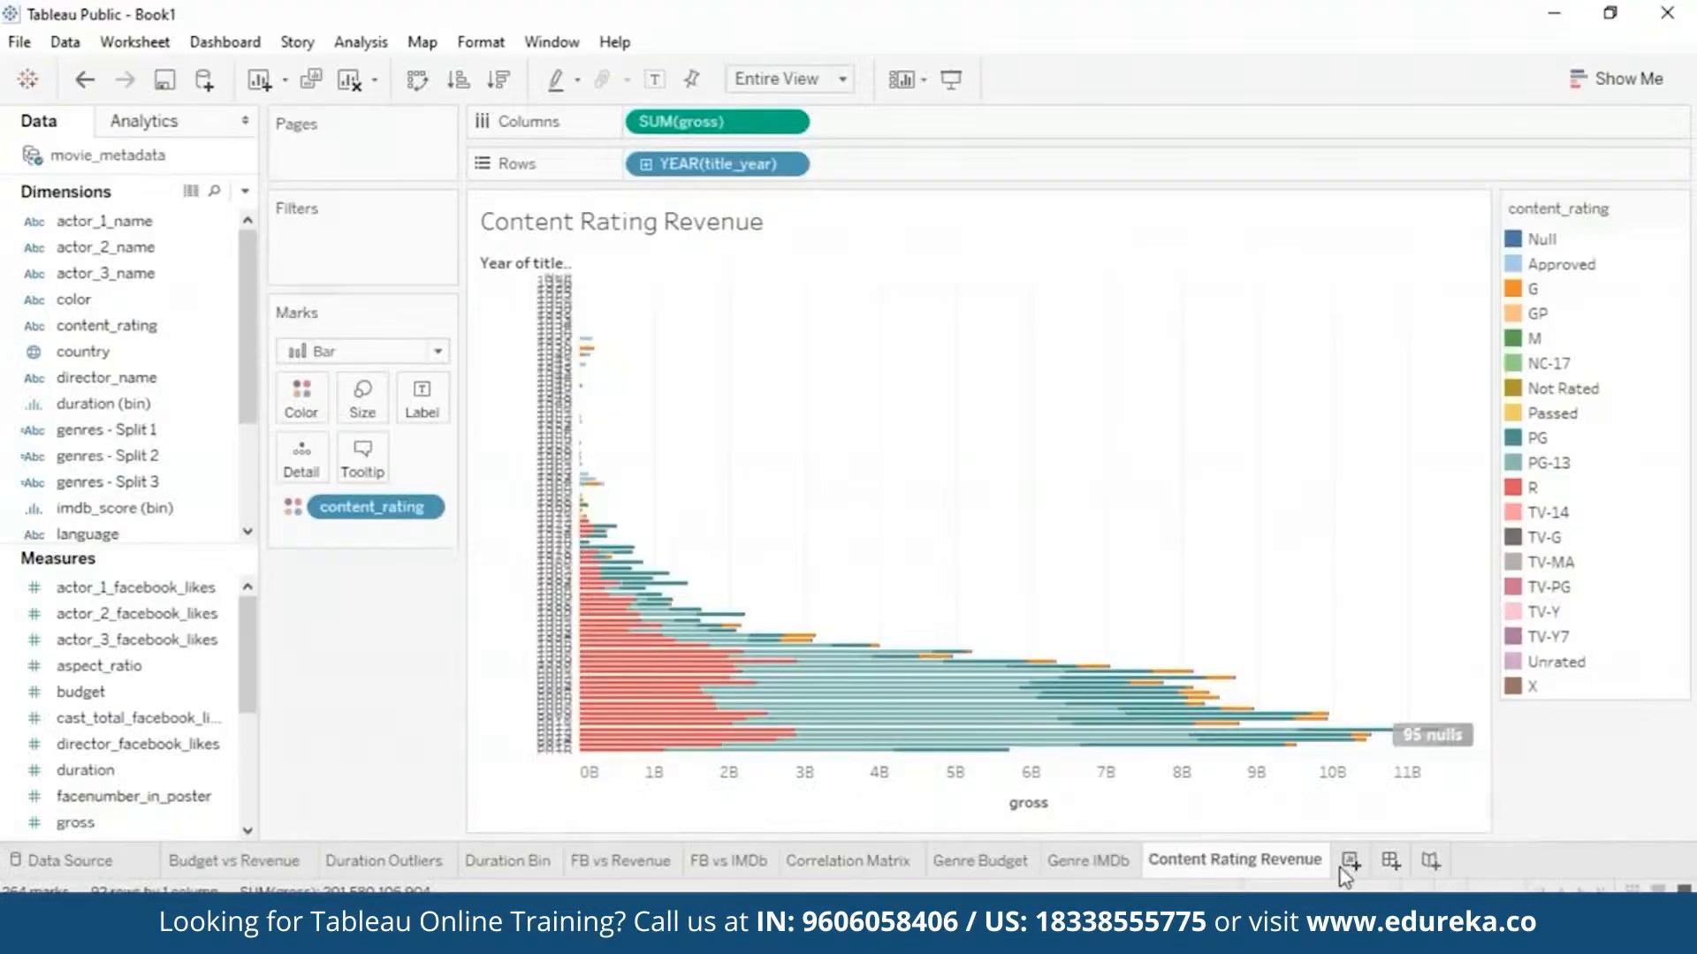
# - Add a new worksheet named 'FB vs IMDb'
pyautogui.click(1342, 867)
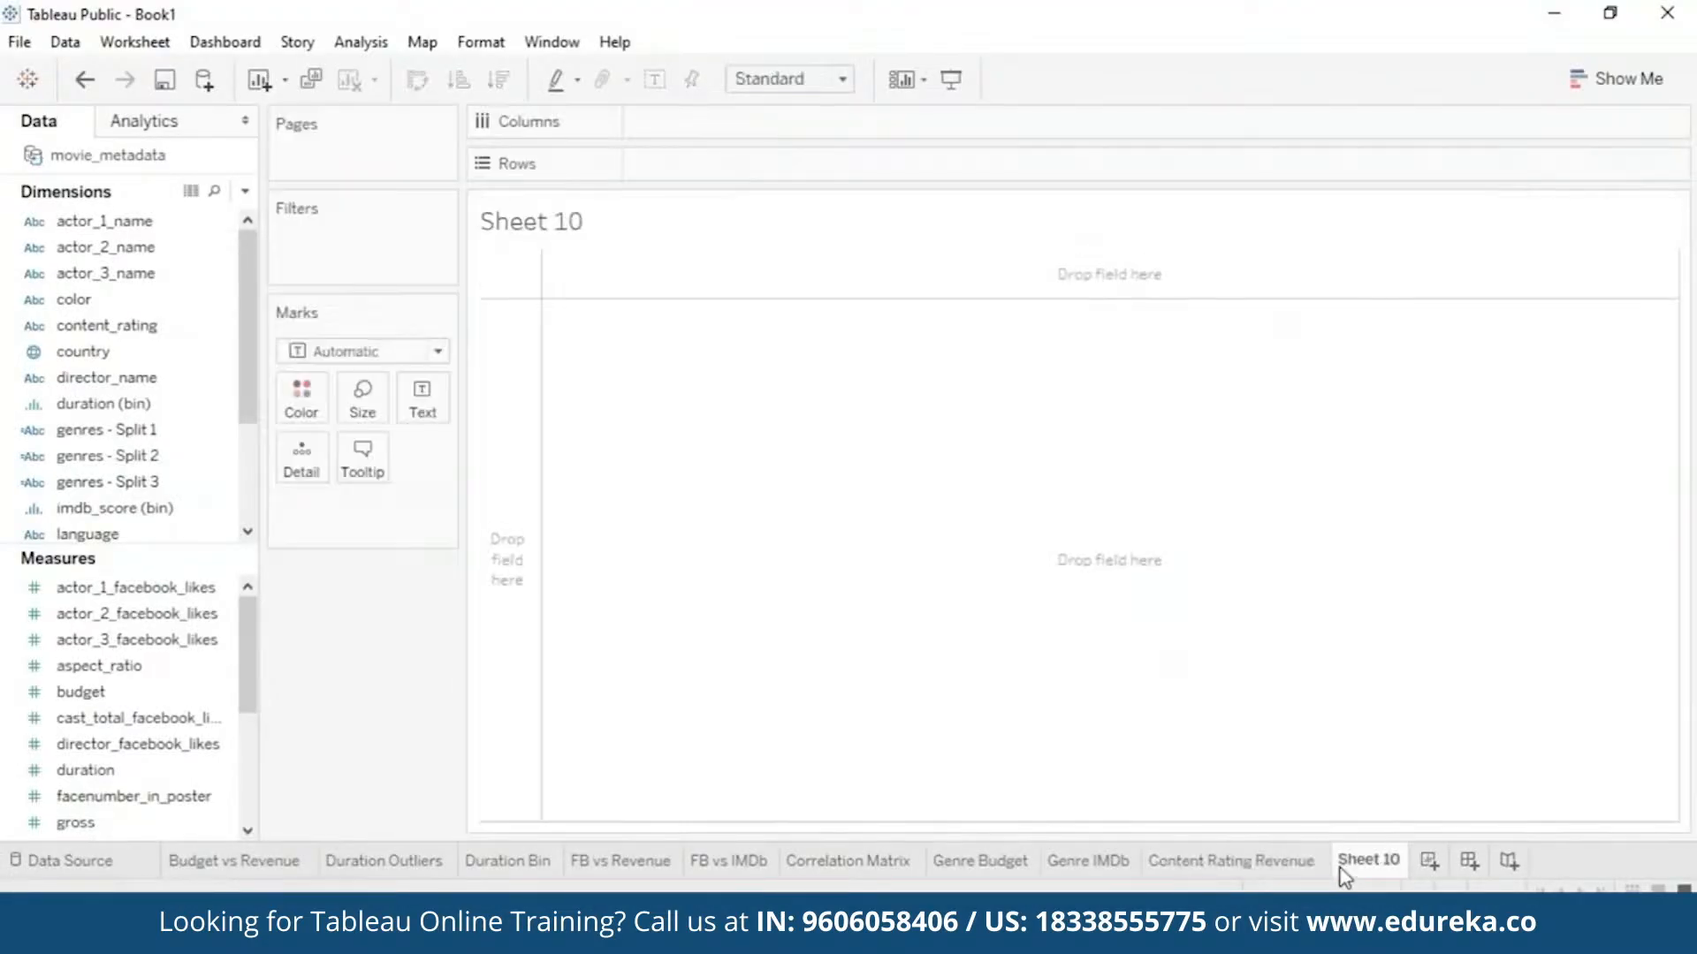
pyautogui.rightClick(1352, 864)
pyautogui.click(1421, 596)
pyautogui.write('facebook rating vs')
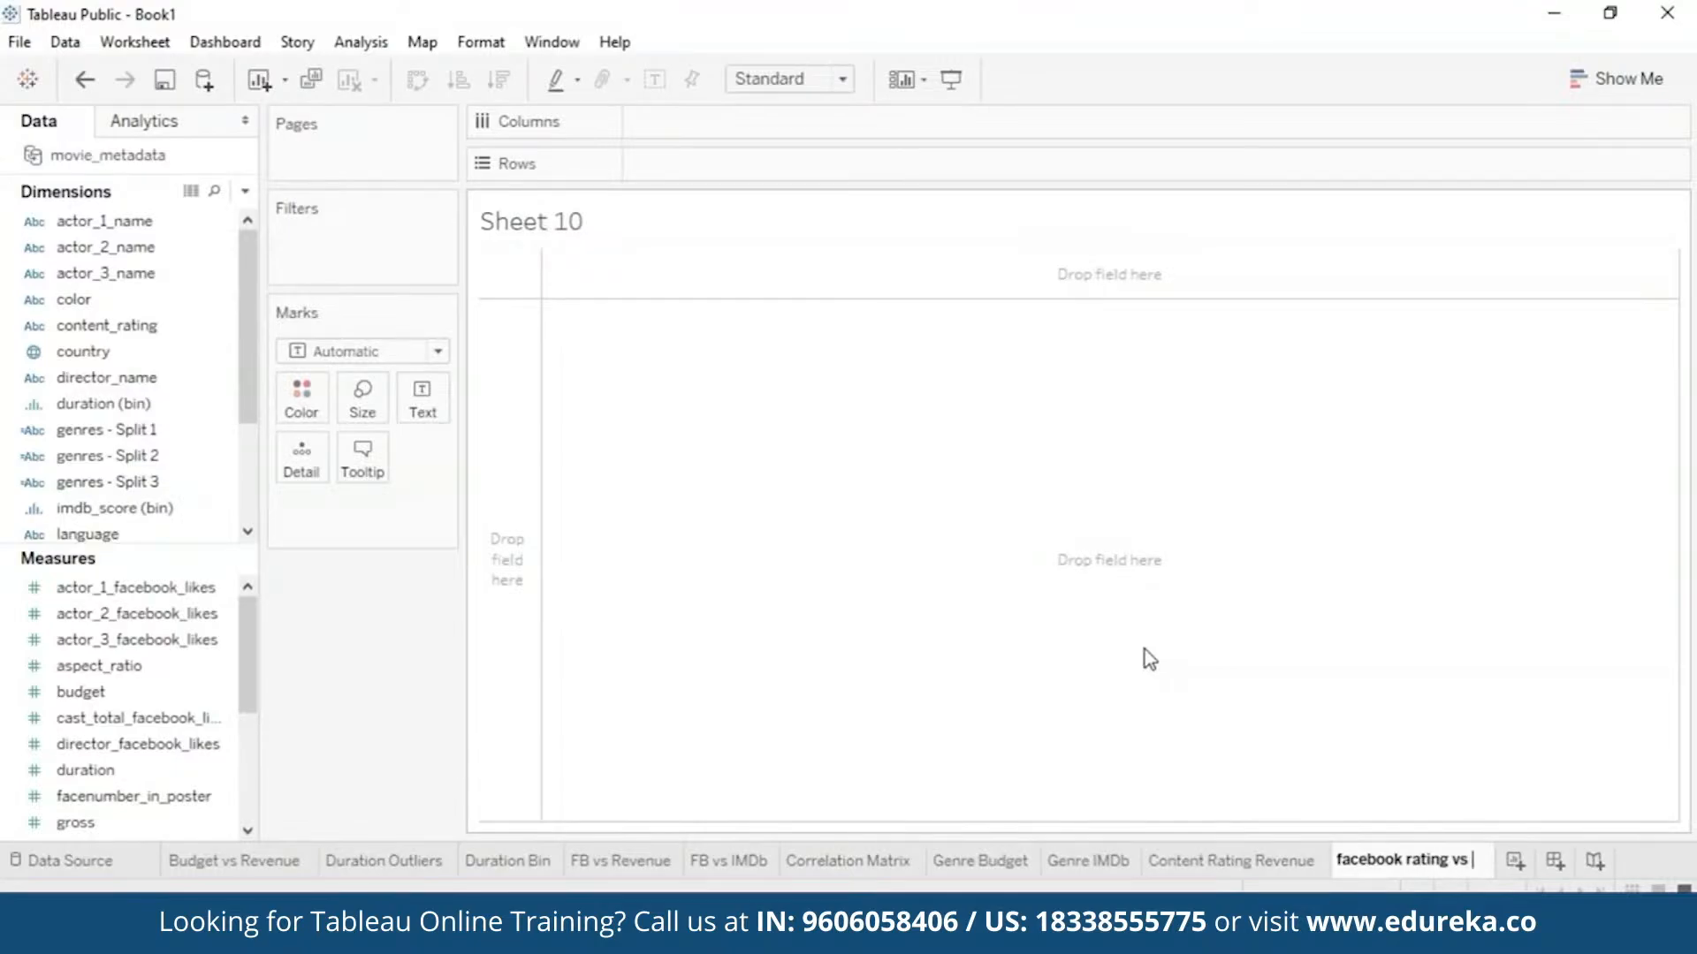
pyautogui.write('IMDb')
pyautogui.moveTo(1447, 859); pyautogui.dragTo(1334, 859)
pyautogui.write('FB')
pyautogui.press('Return')
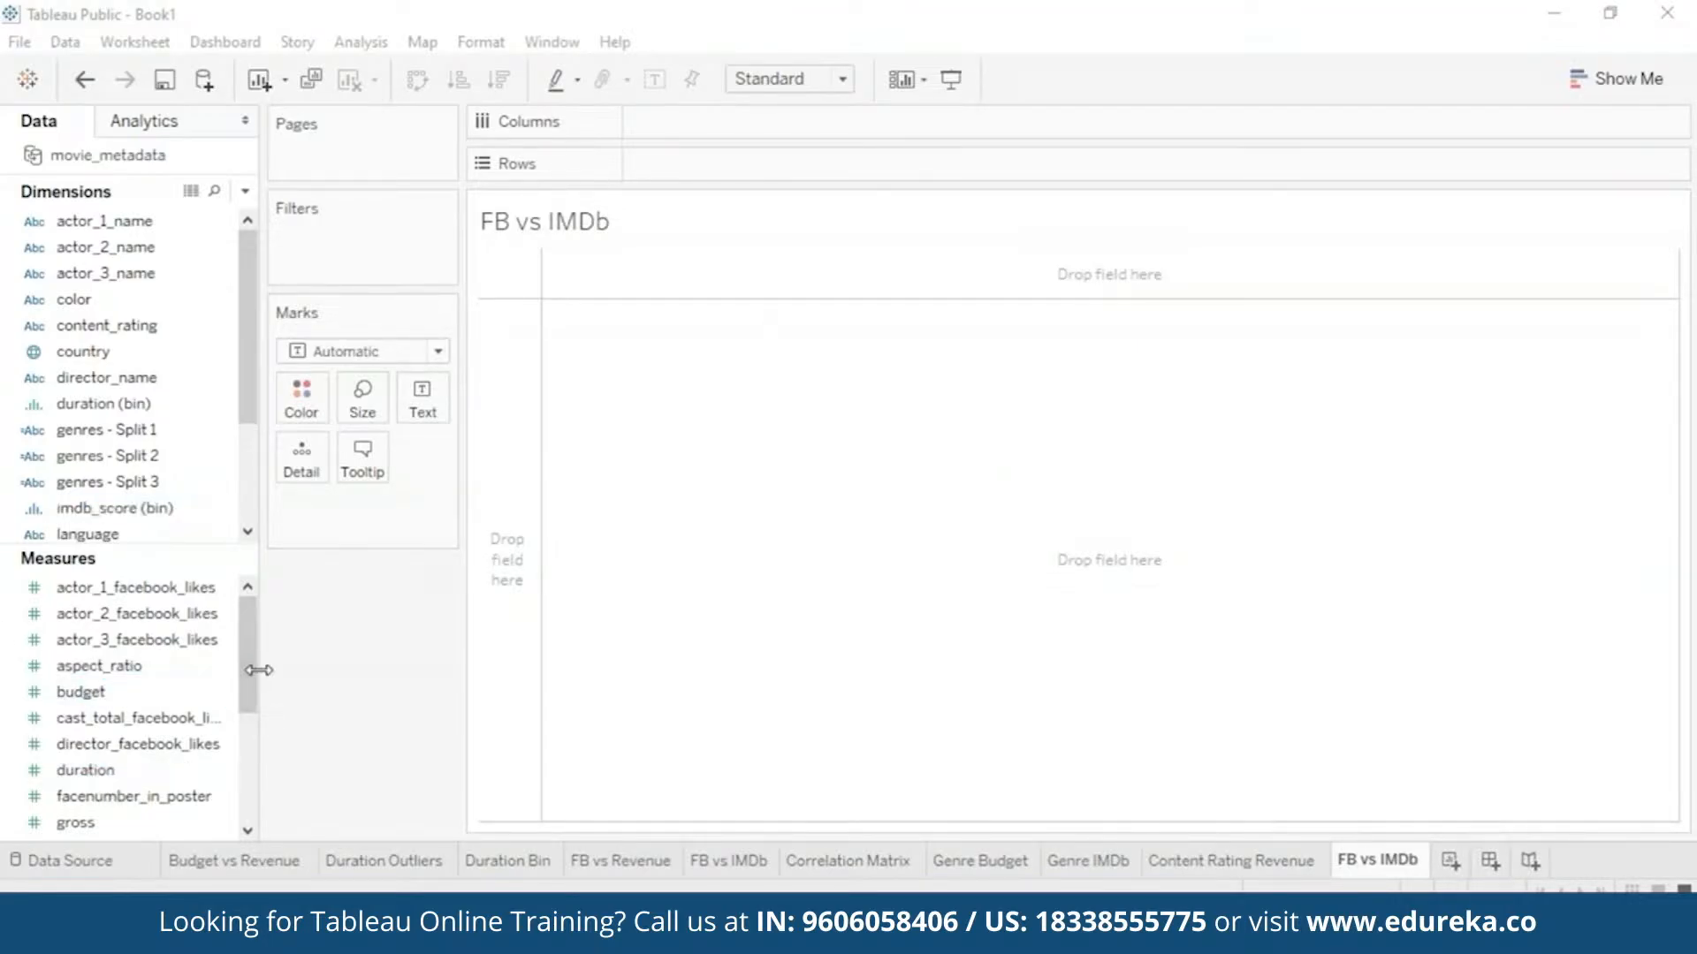
# - Scatter movie_facebook_likes against imdb_score per movie with Aggregate Measures turned off
pyautogui.scroll(-2, 161, 516)
pyautogui.scroll(-1, 132, 760)
pyautogui.moveTo(114, 773)
pyautogui.mouseDown()
pyautogui.moveTo(637, 404)
pyautogui.moveTo(695, 121)
pyautogui.mouseUp()
pyautogui.click(188, 800)
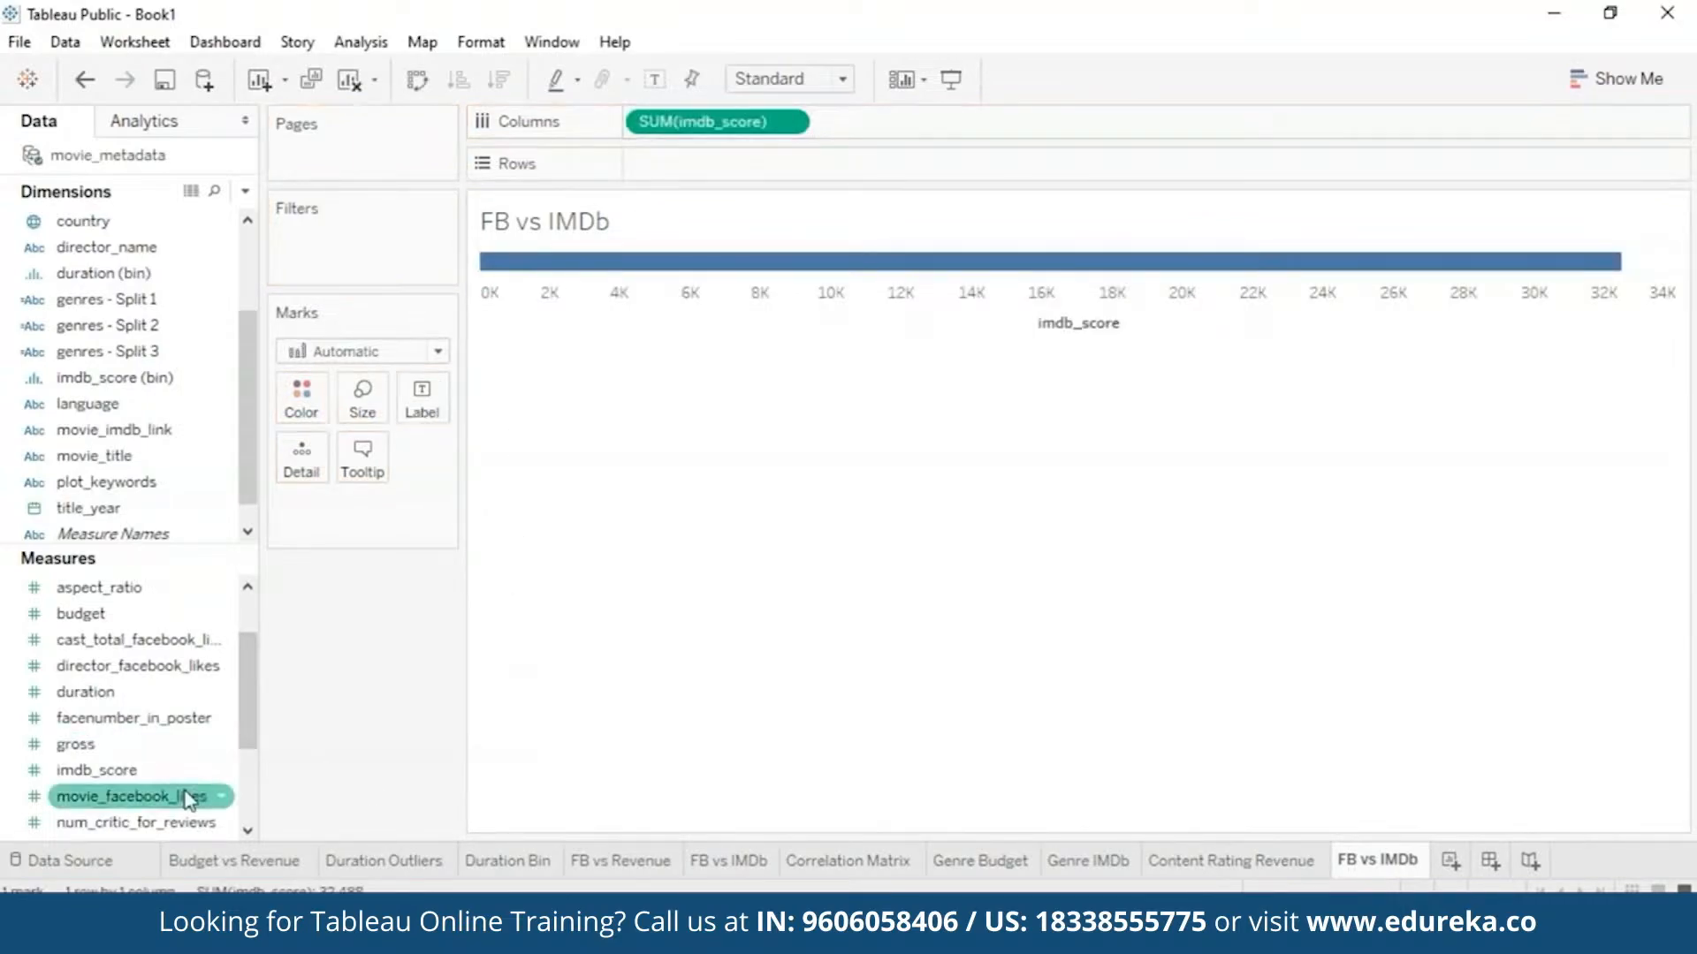
pyautogui.moveTo(188, 800); pyautogui.dragTo(776, 165)
pyautogui.click(360, 42)
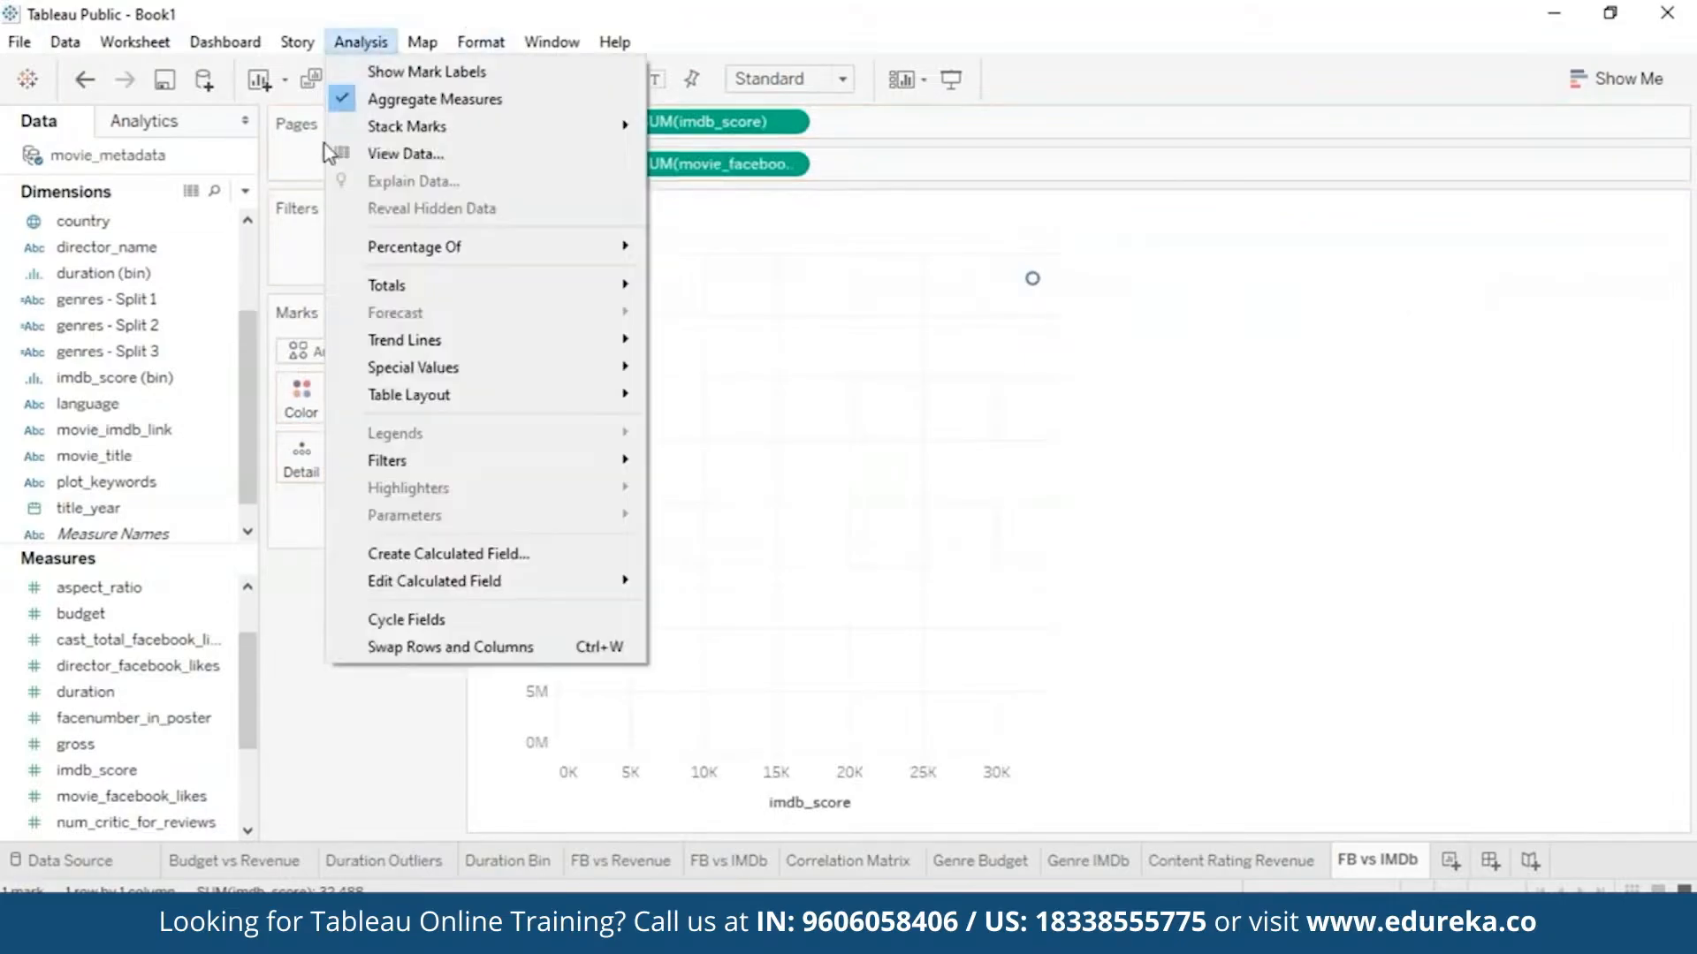
pyautogui.click(353, 99)
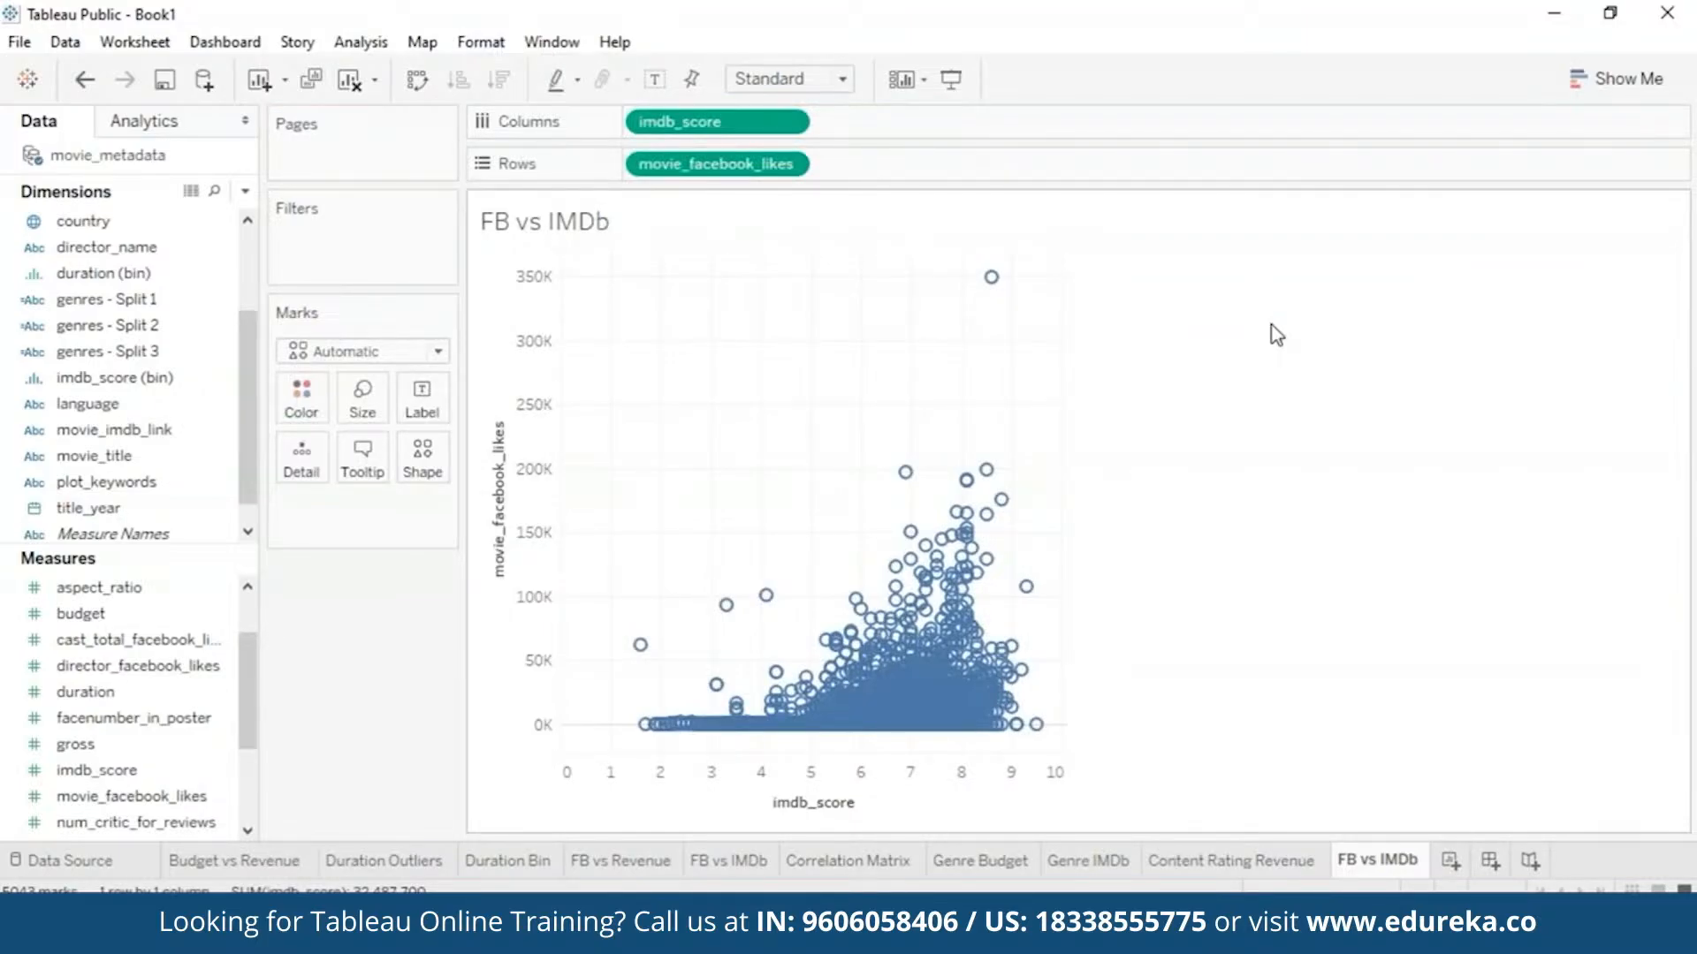
# - Add a linear trend line to the scatter plot
pyautogui.click(193, 122)
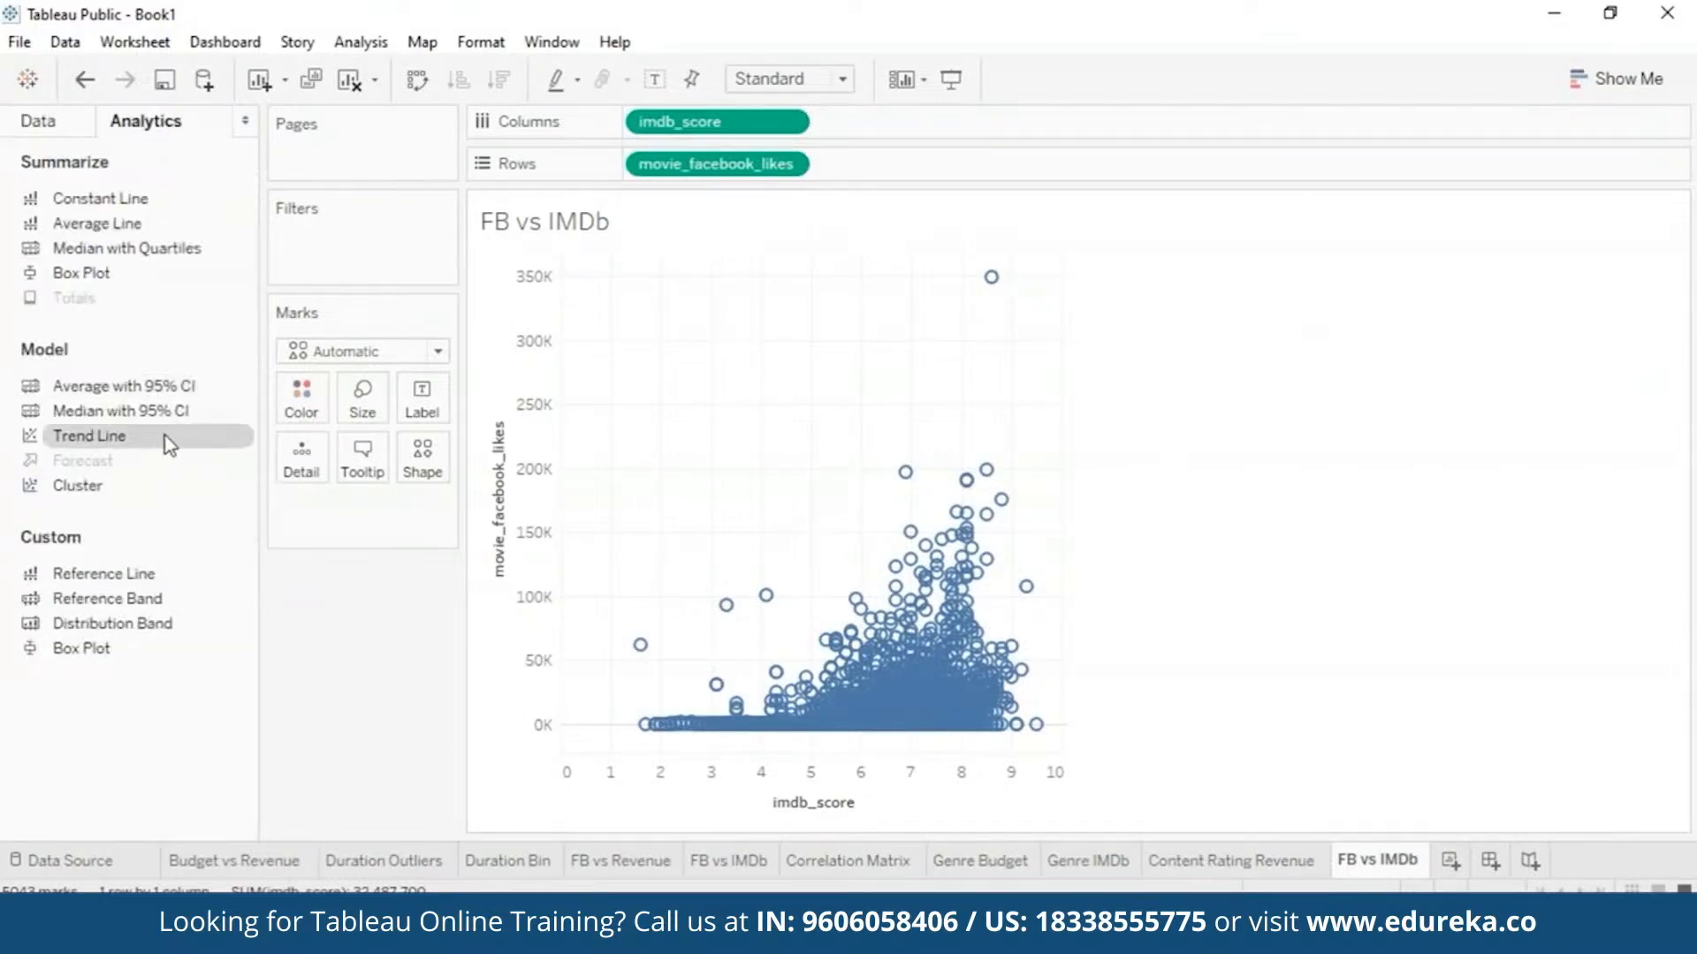
pyautogui.moveTo(170, 444); pyautogui.dragTo(703, 349)
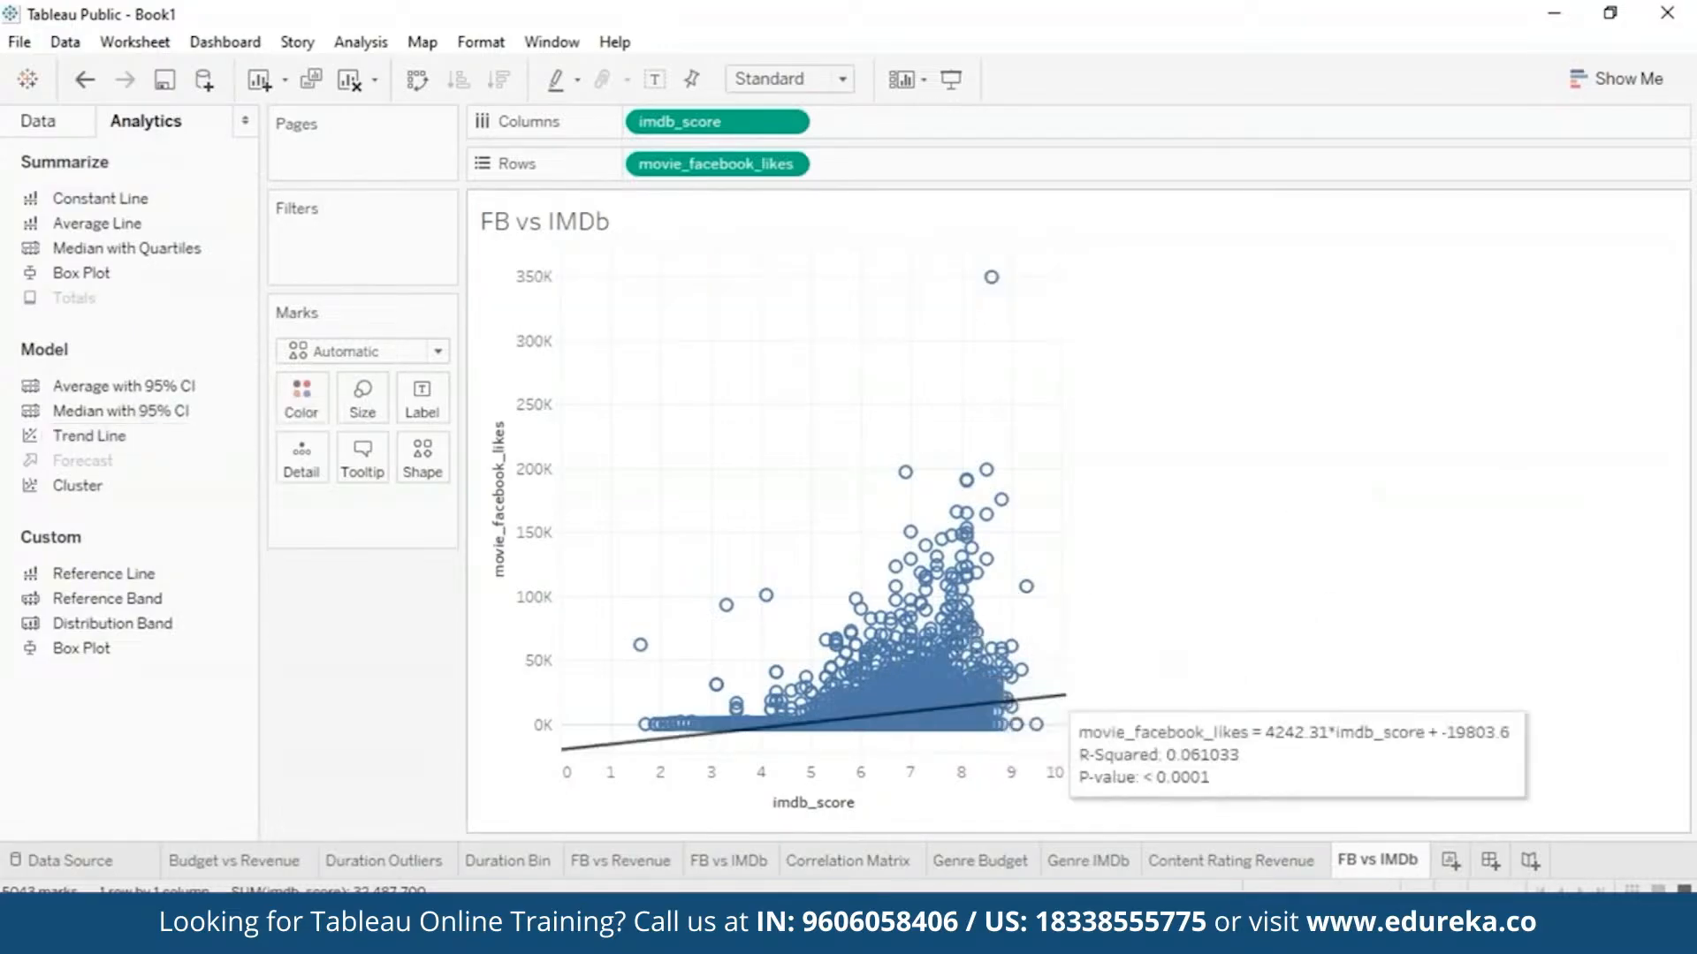
pyautogui.moveTo(1065, 707)
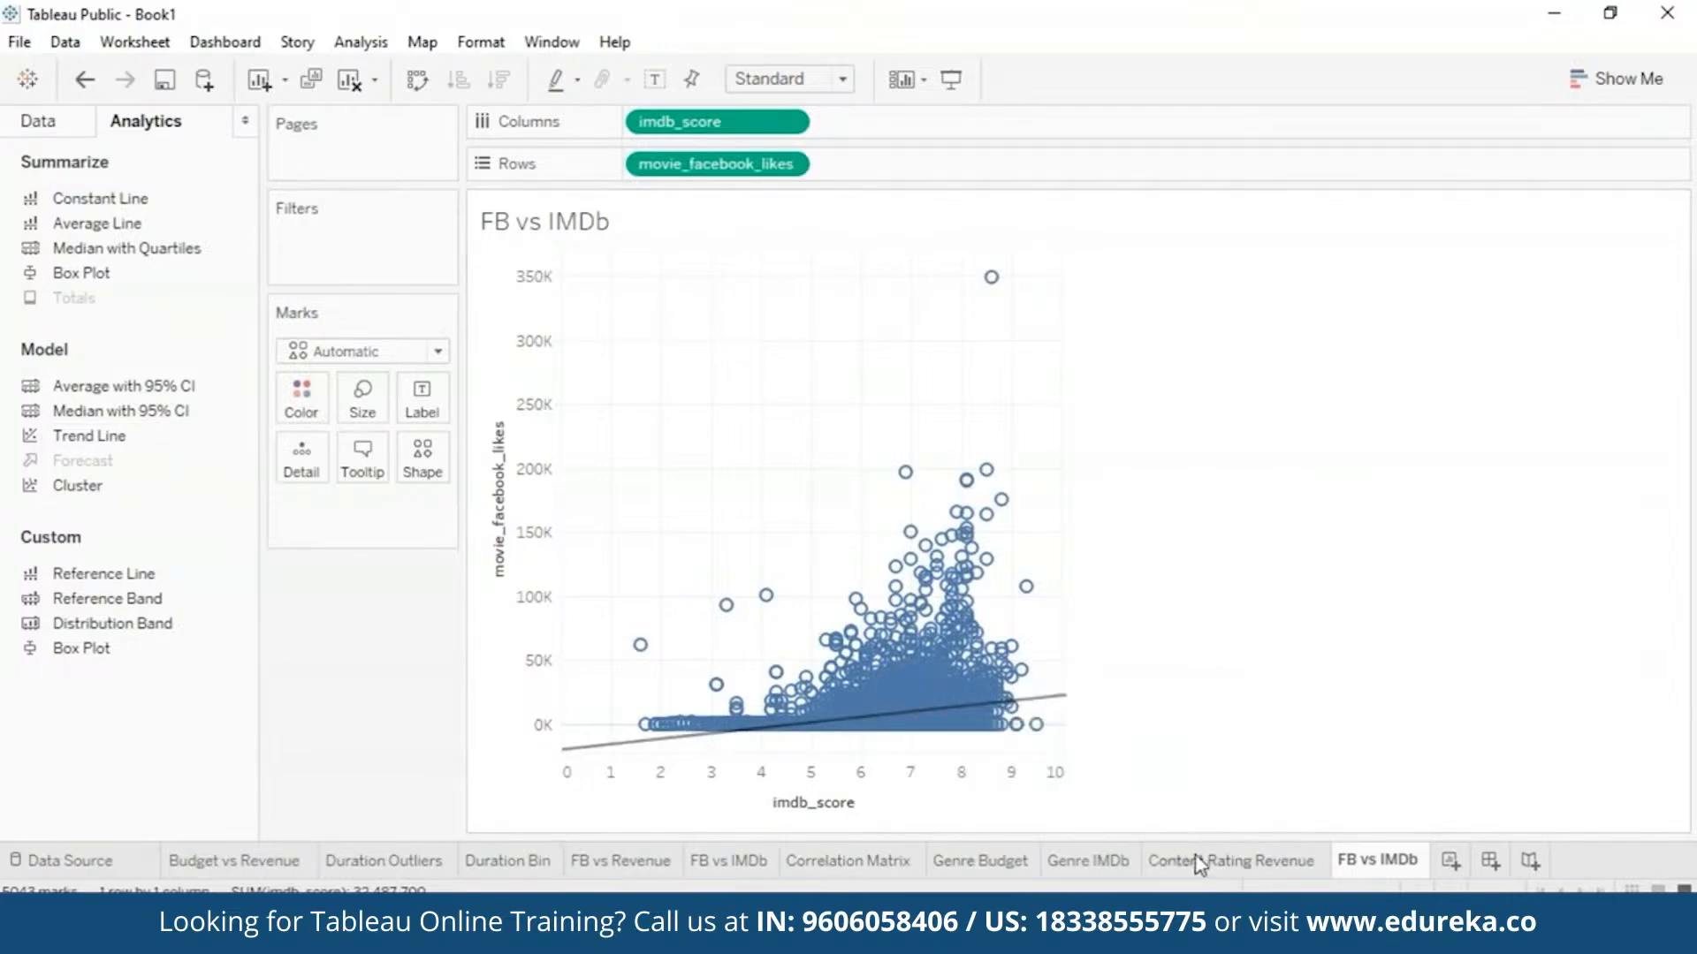
# - Duplicate FB vs IMDb as FB vs IMDb (2) and swap its rows and columns
pyautogui.rightClick(1383, 855)
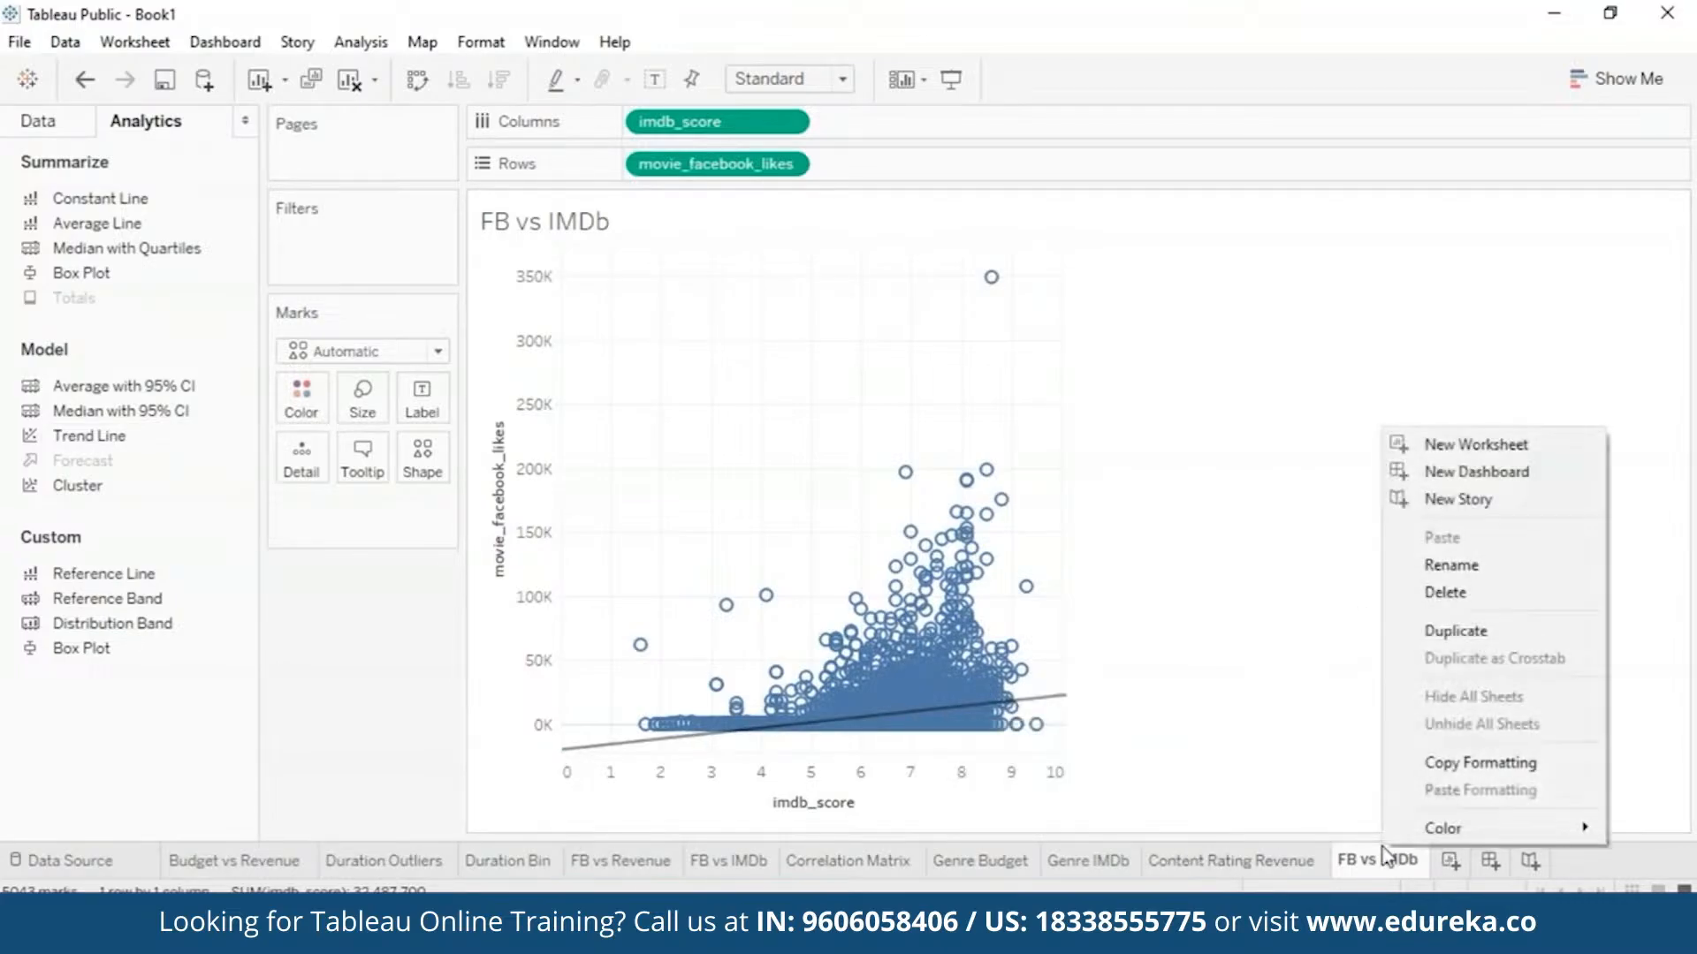
pyautogui.click(1476, 634)
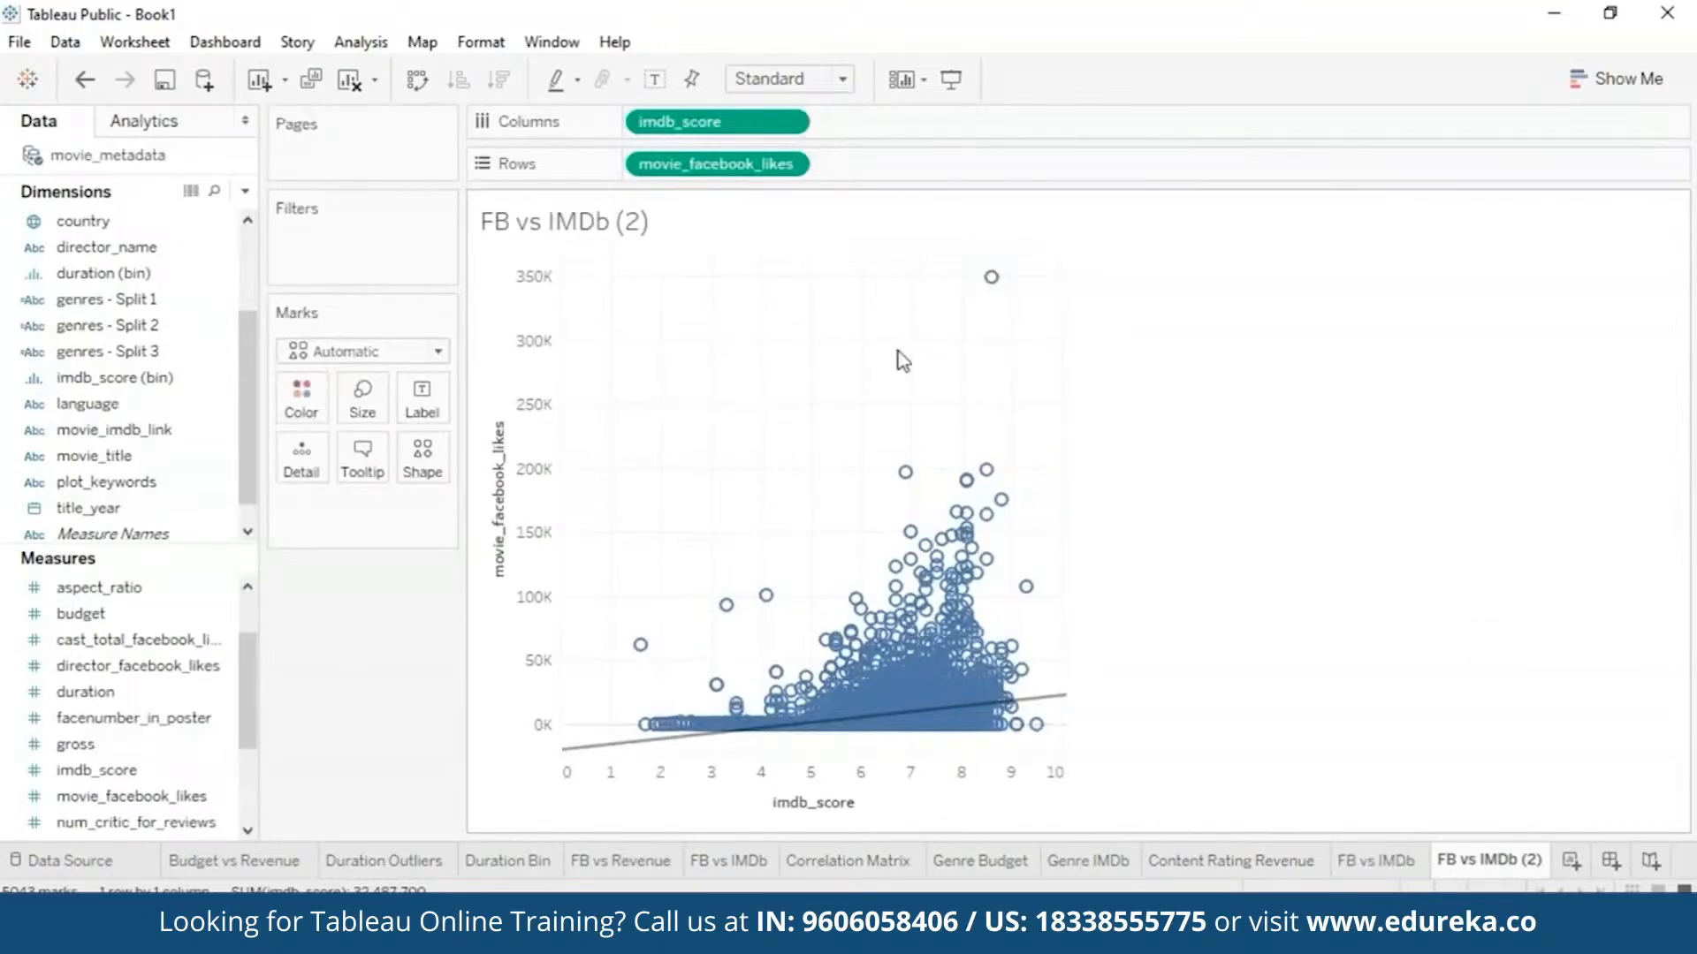
pyautogui.click(425, 80)
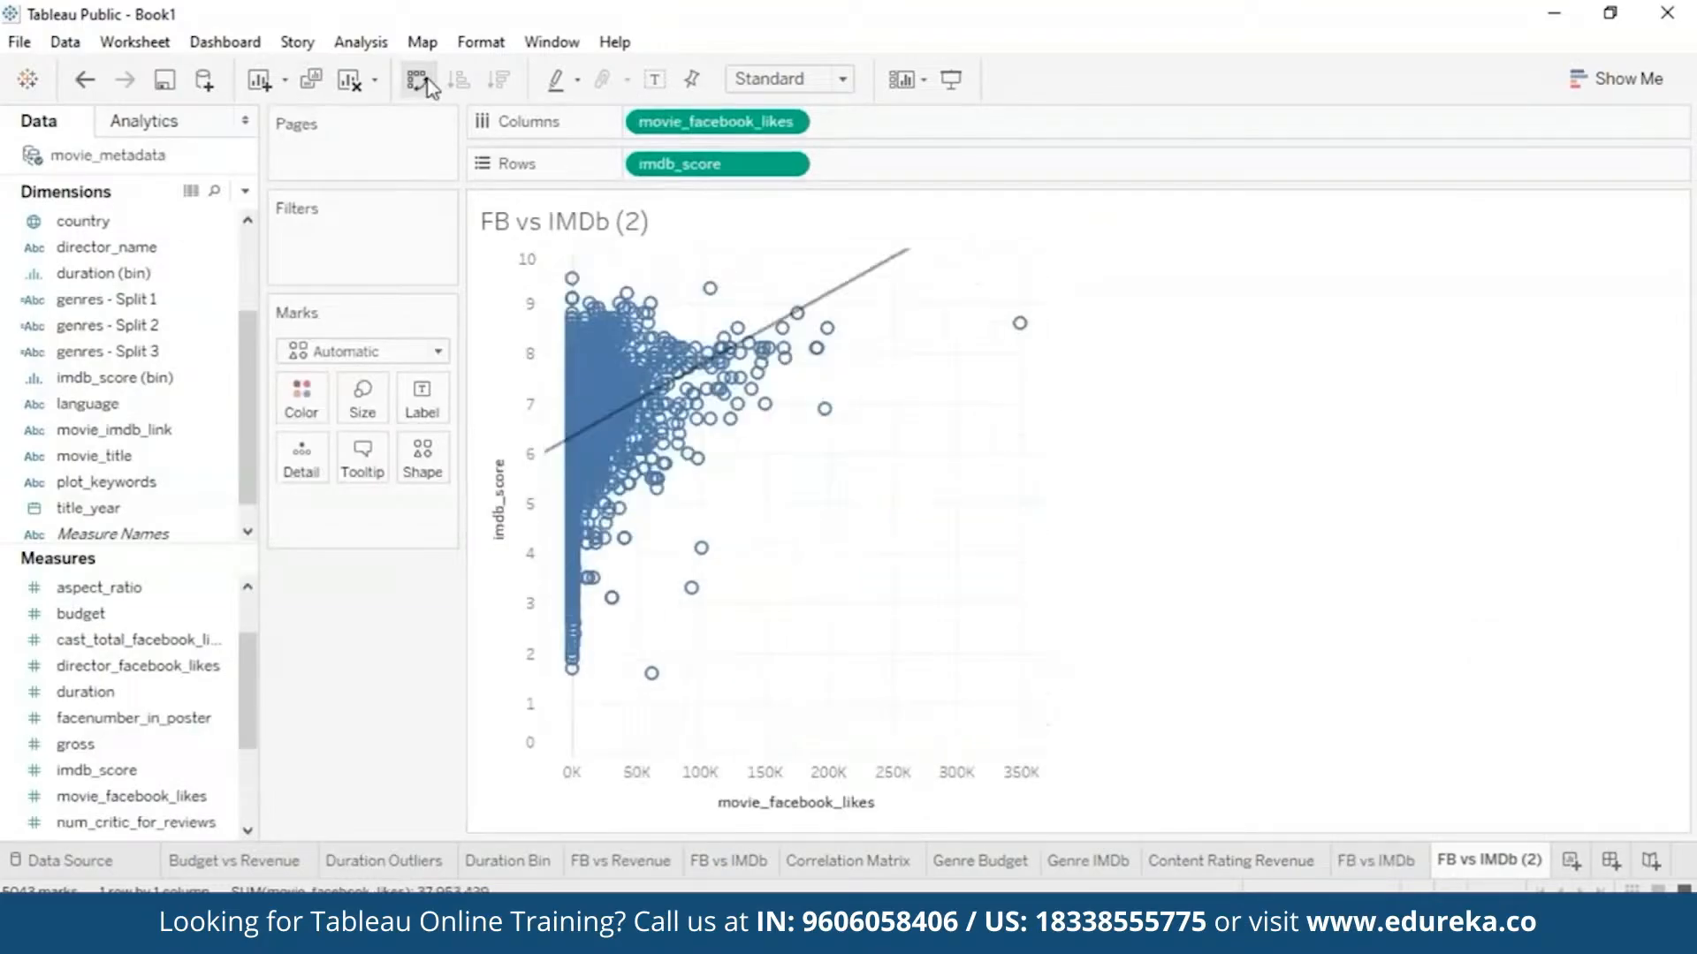
pyautogui.moveTo(875, 285)
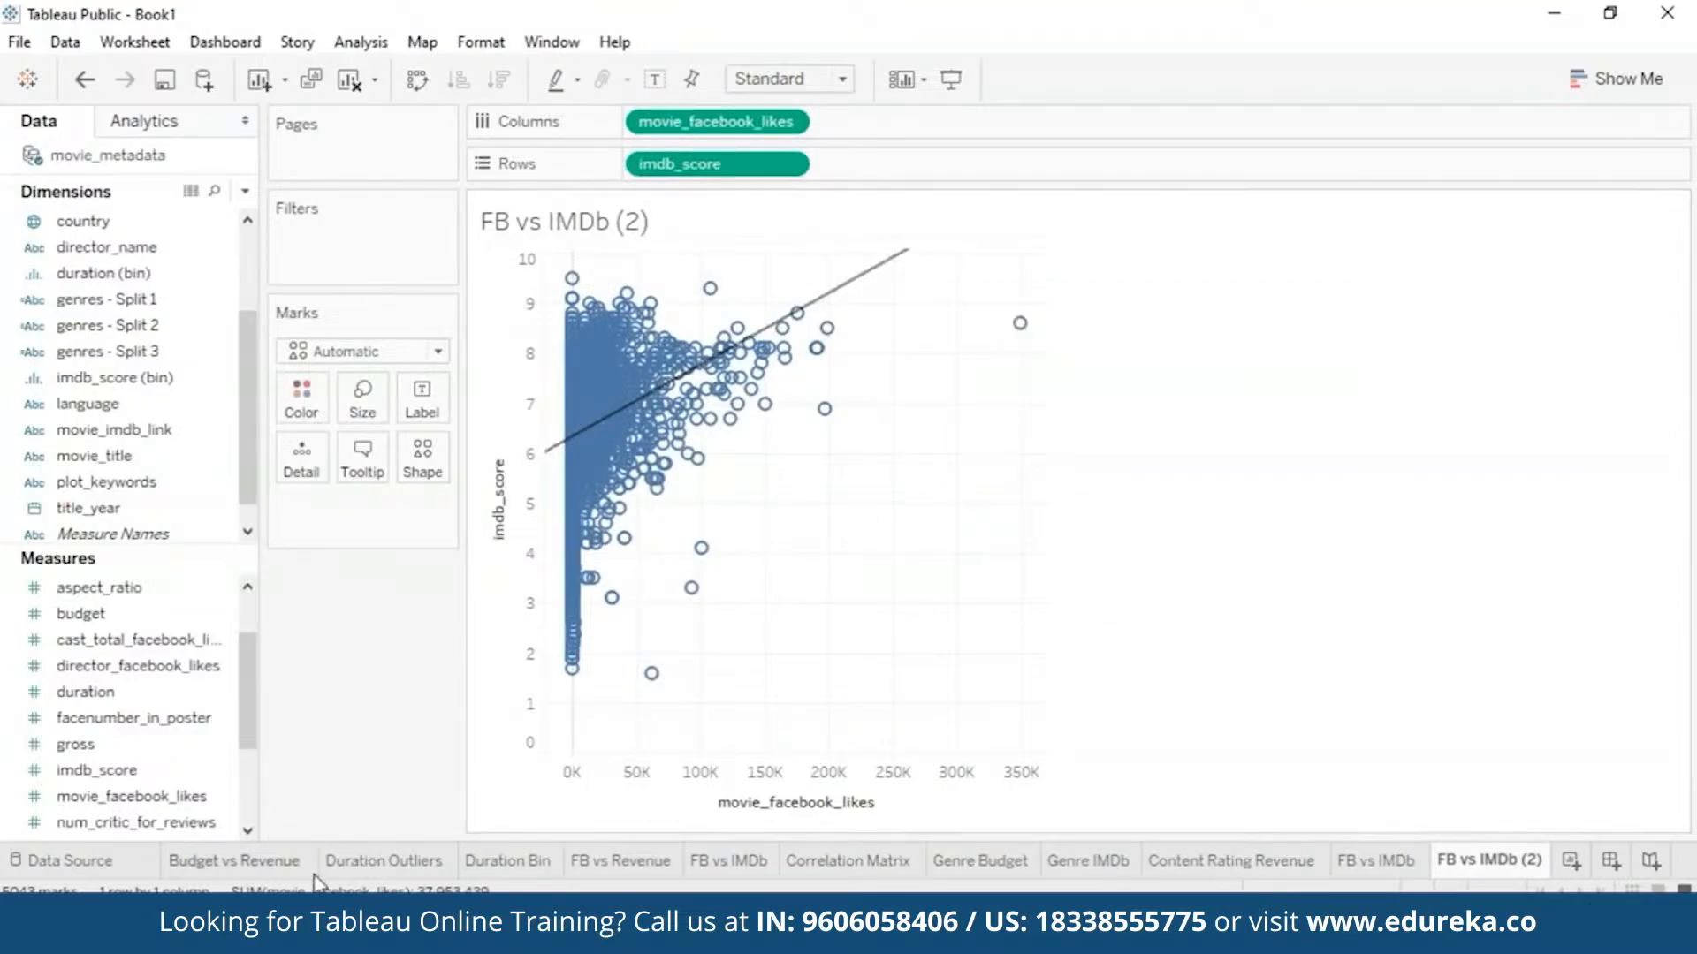
pyautogui.moveTo(245, 866)
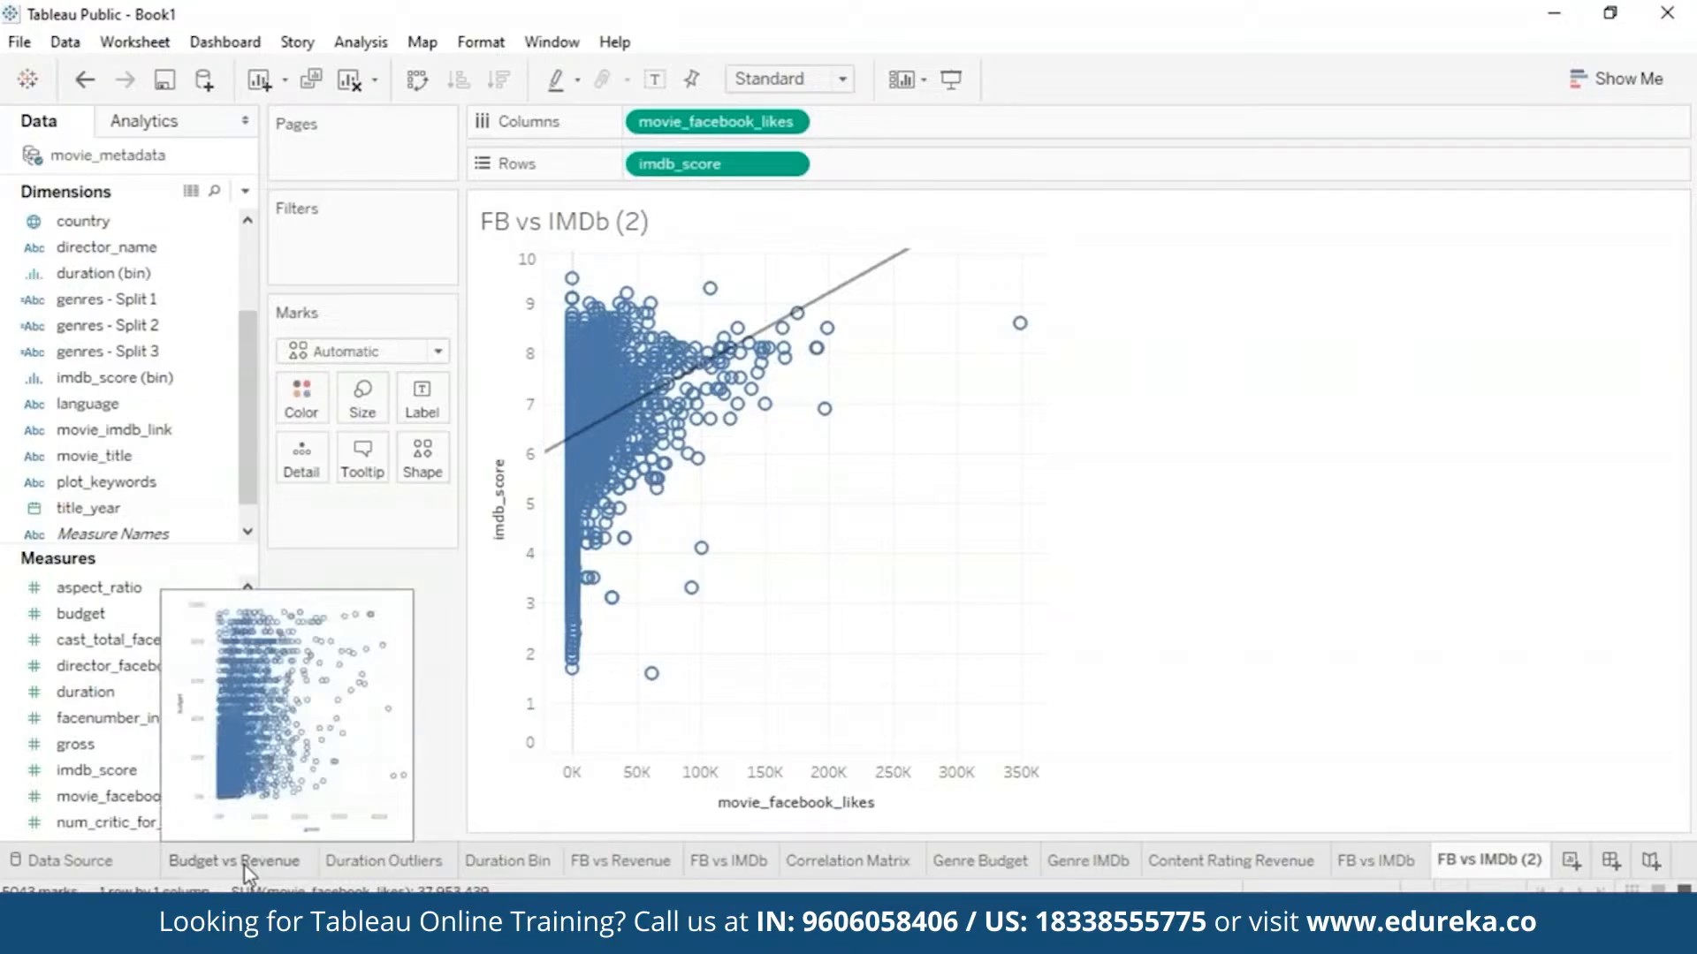
pyautogui.click(248, 871)
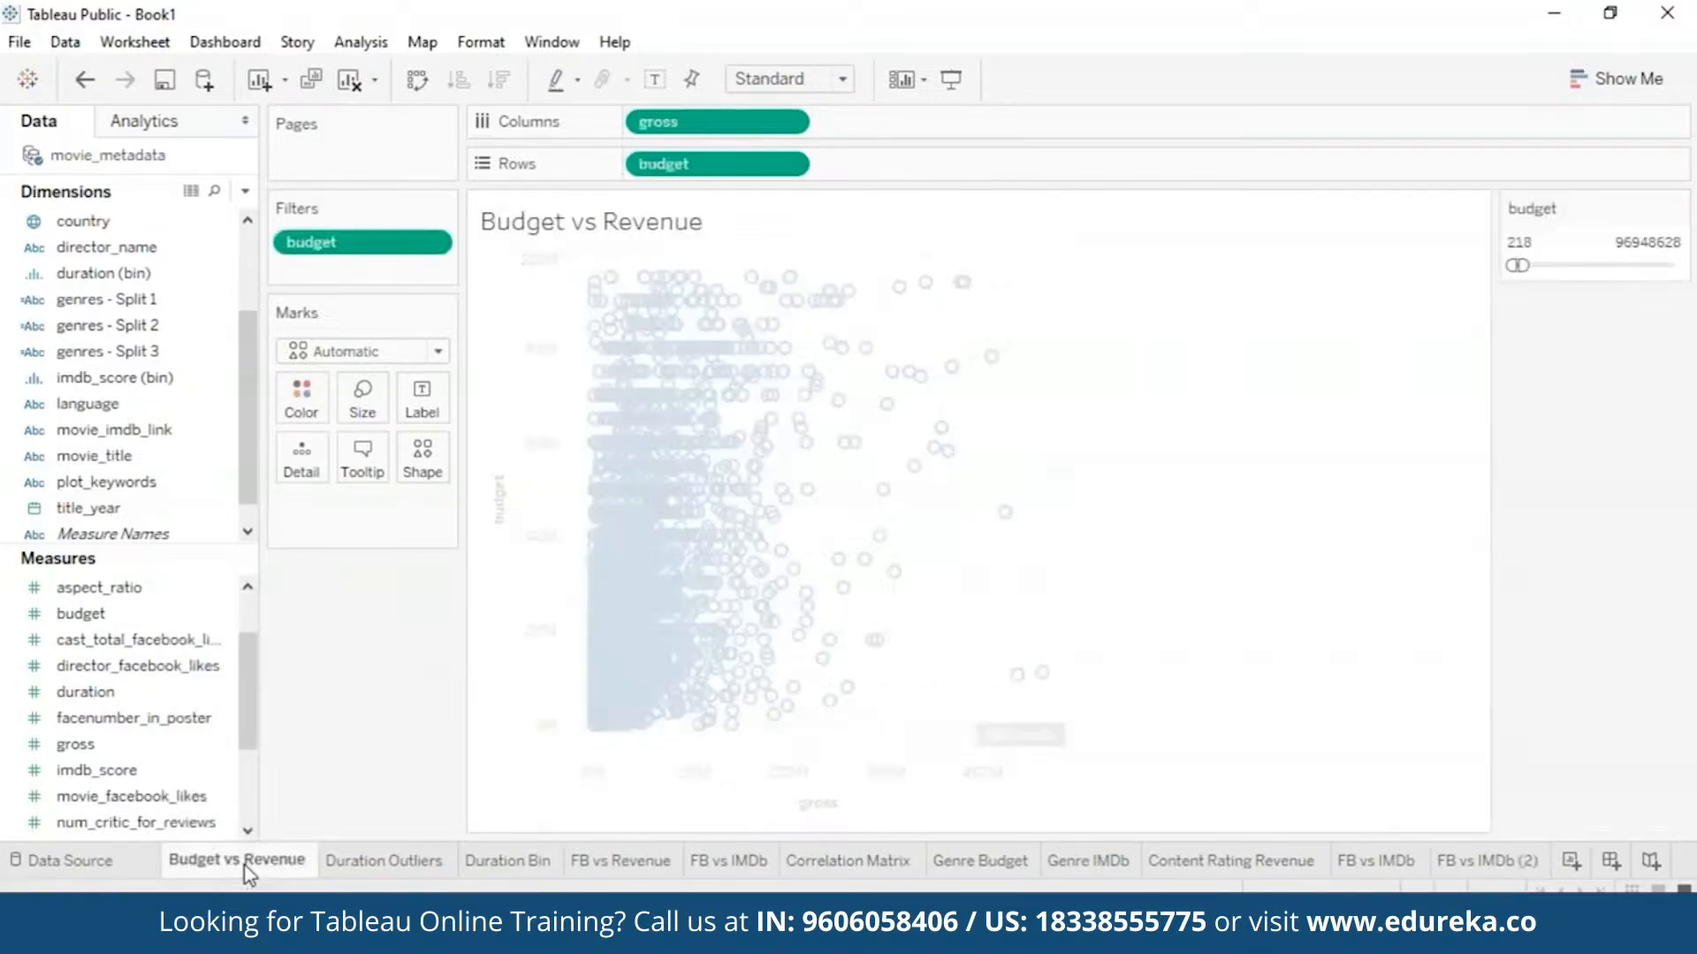
pyautogui.click(390, 866)
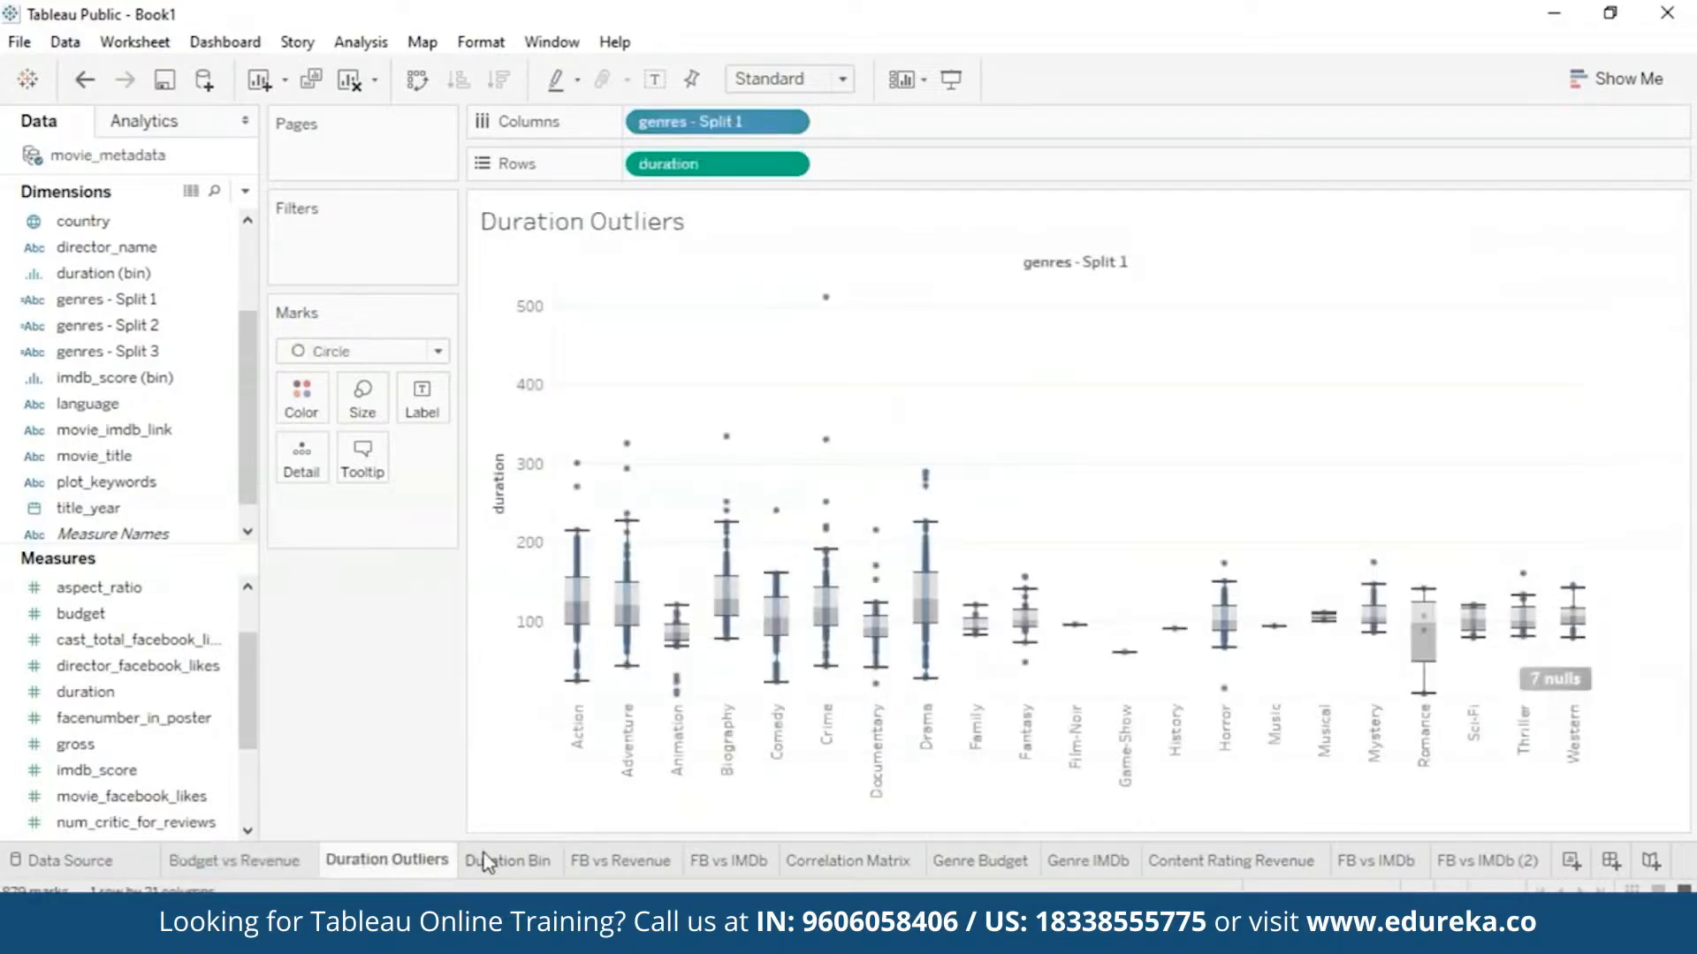
pyautogui.click(486, 862)
pyautogui.click(608, 865)
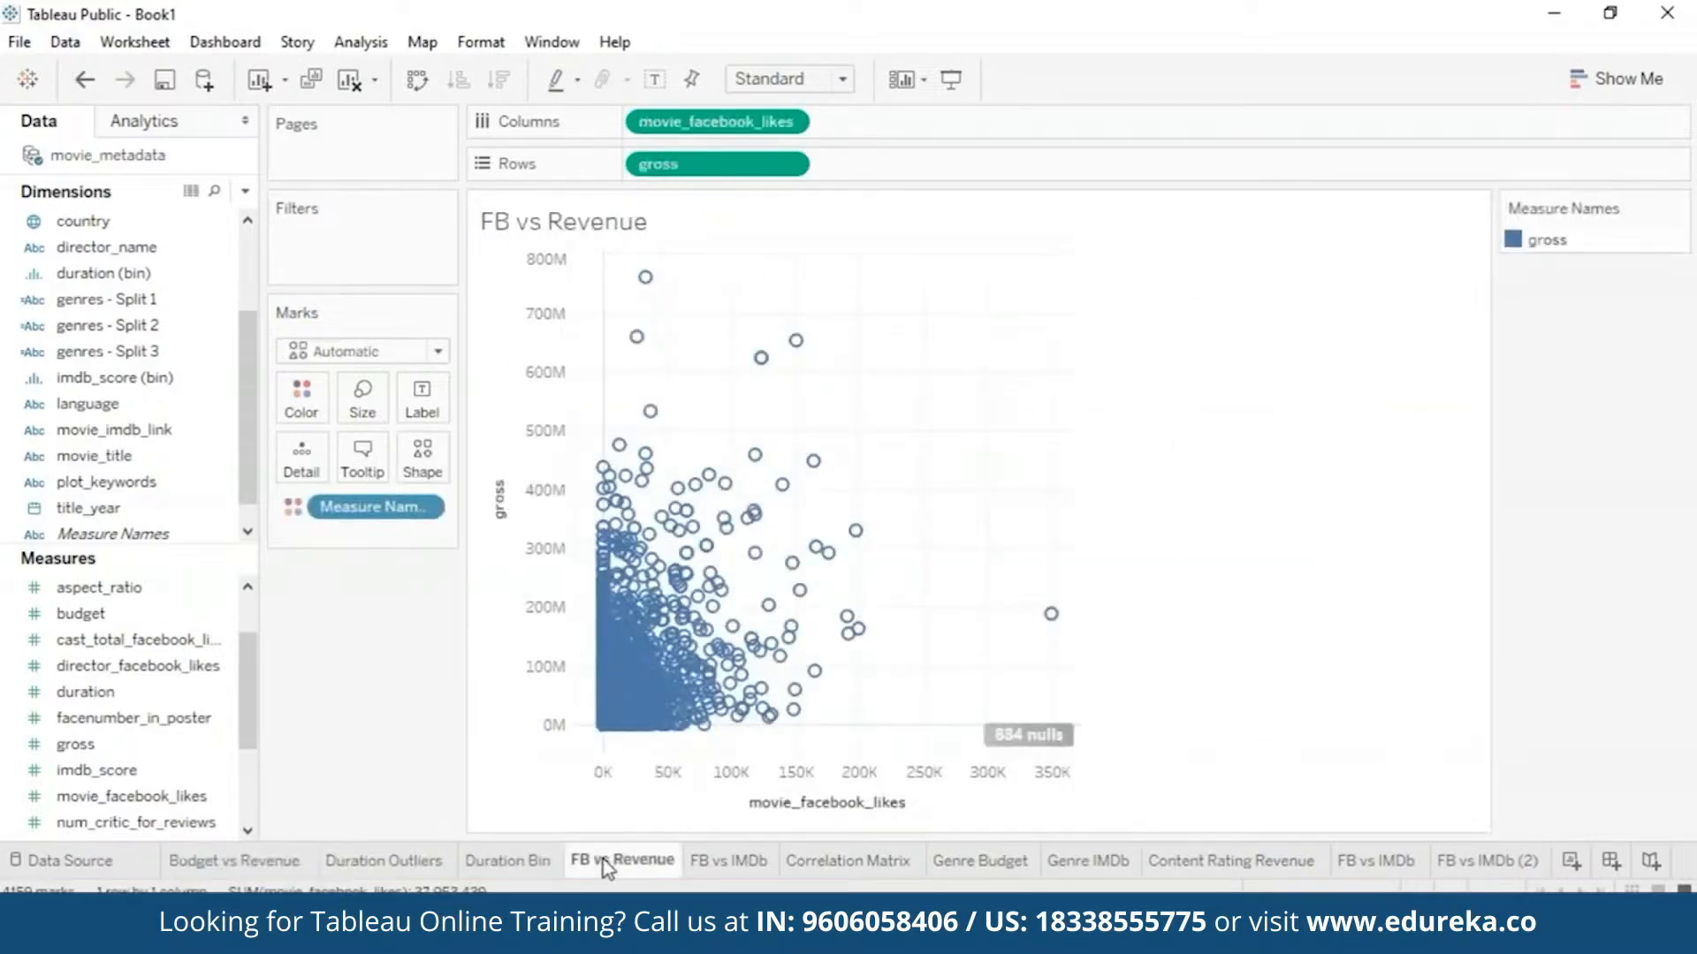
pyautogui.click(735, 865)
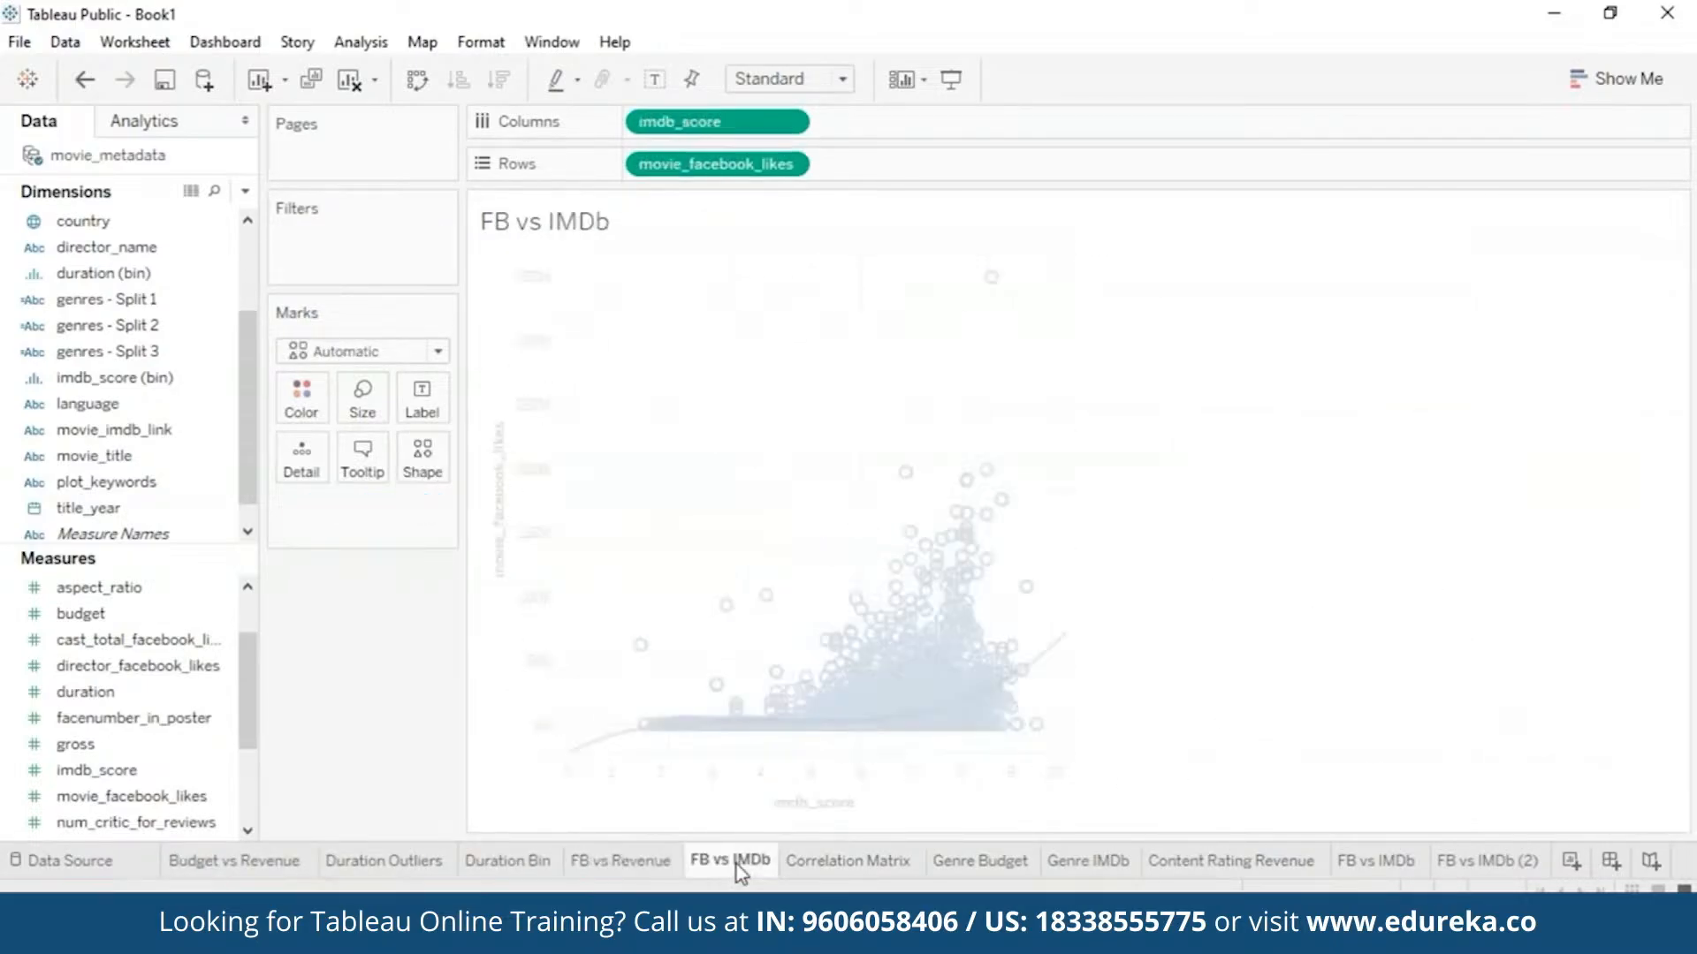
pyautogui.click(852, 859)
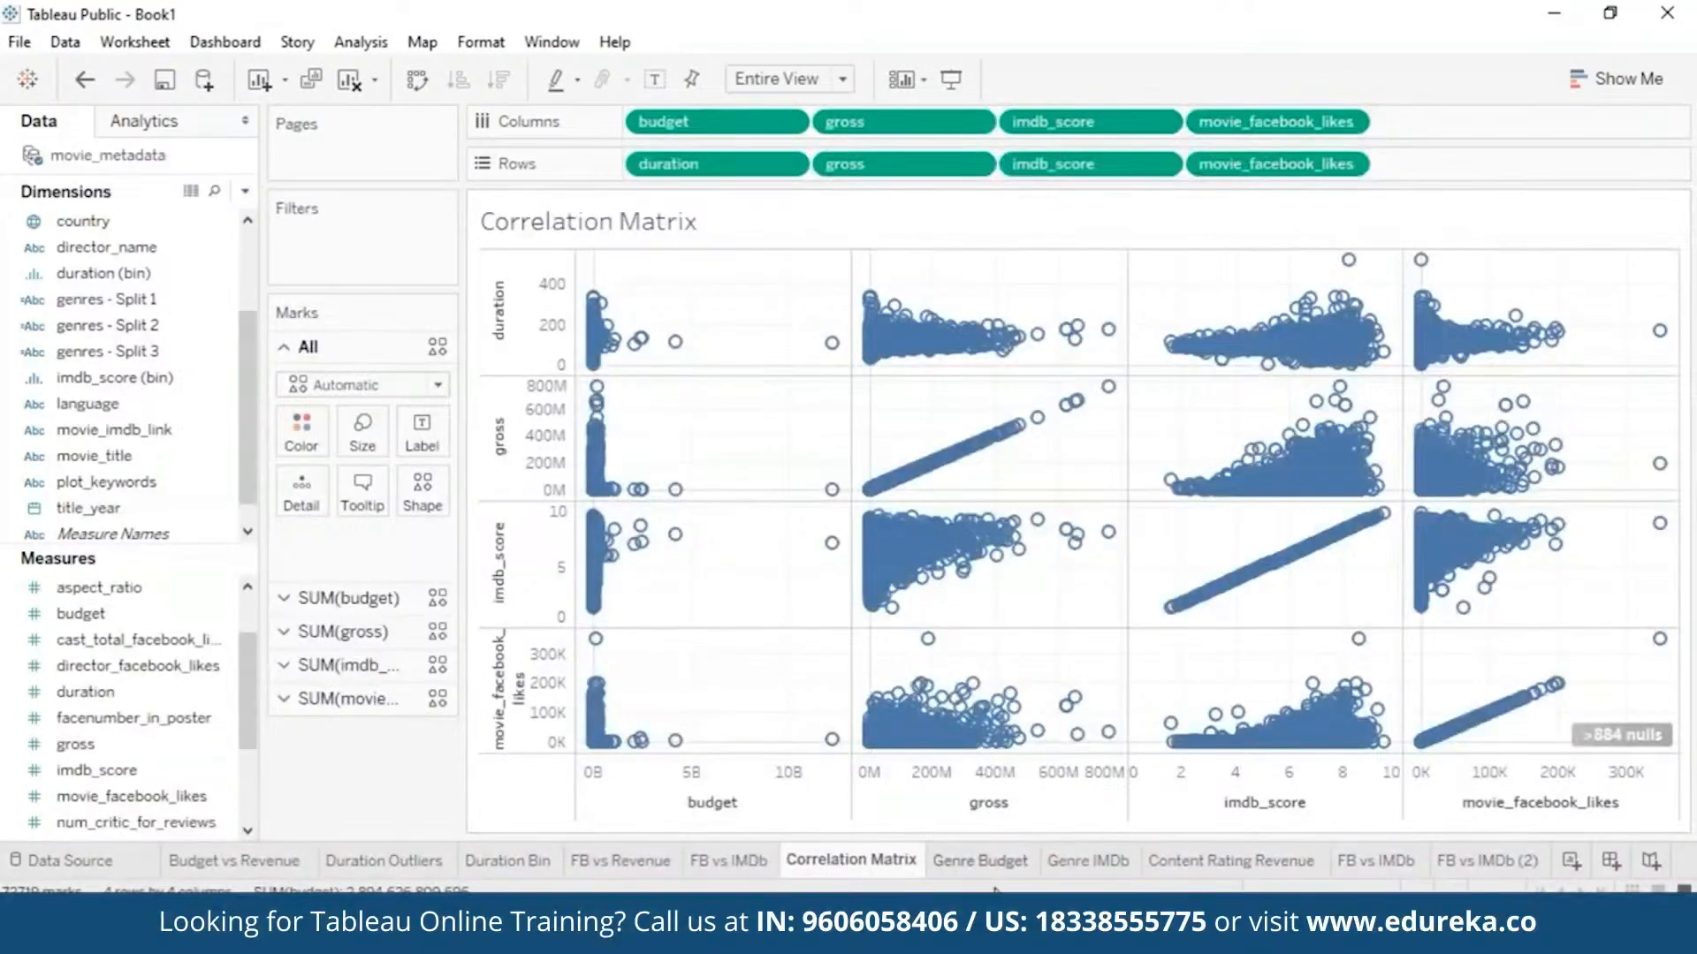
pyautogui.click(981, 864)
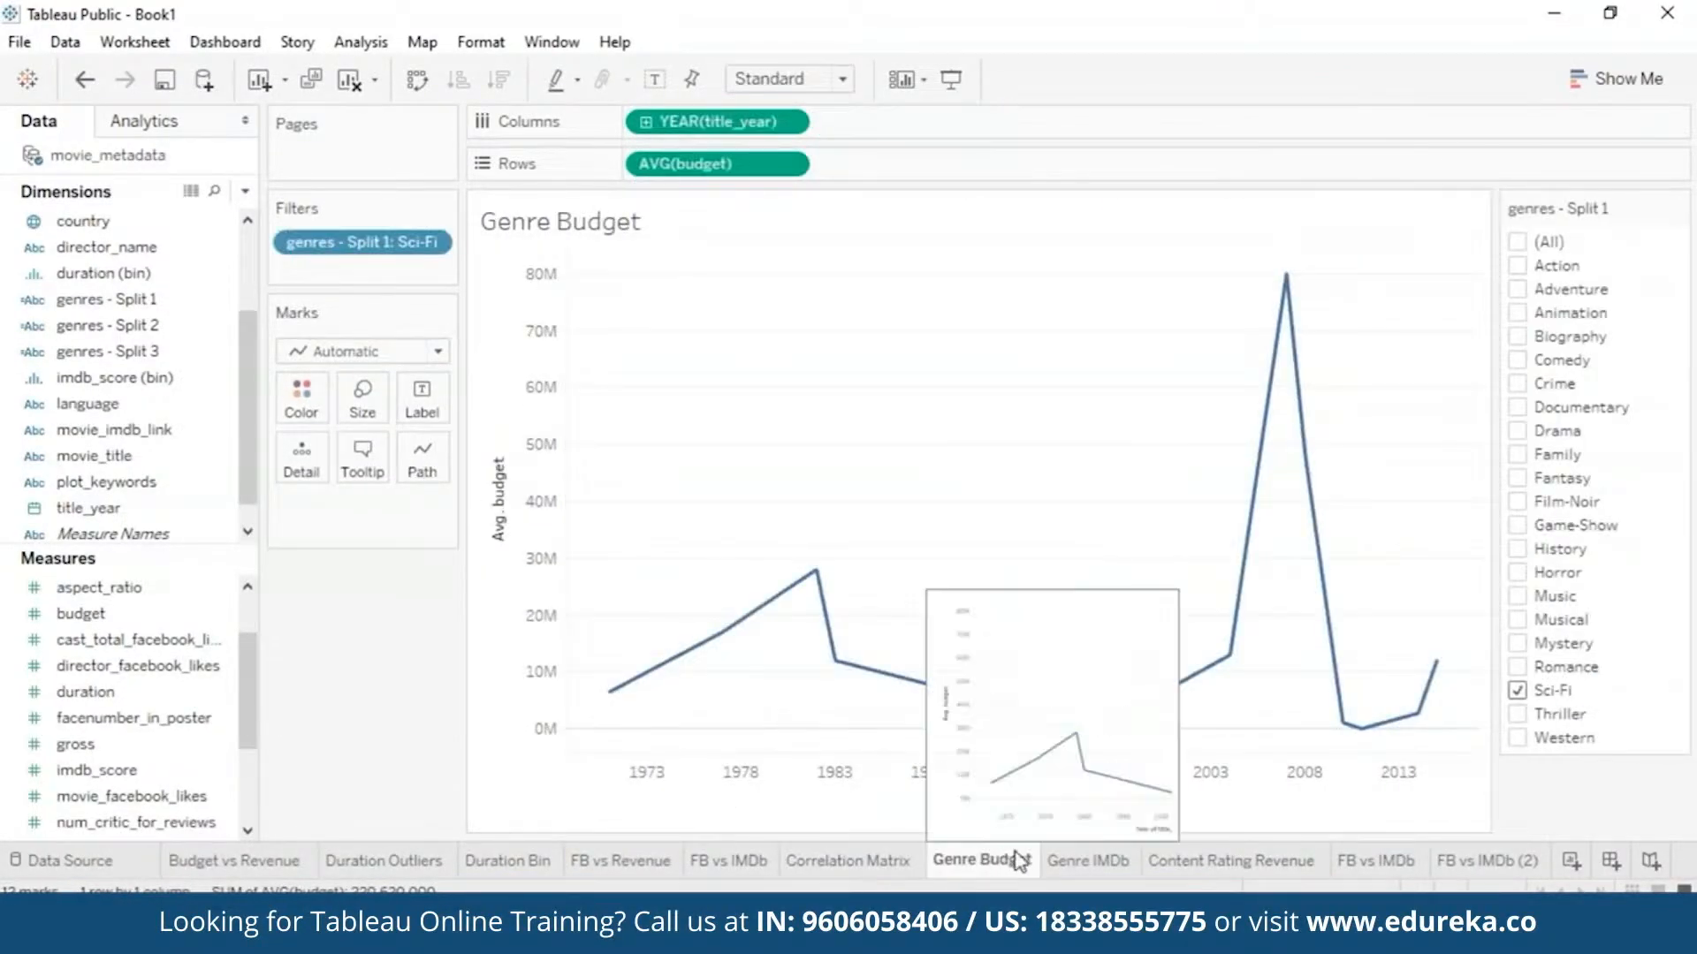
pyautogui.click(1088, 861)
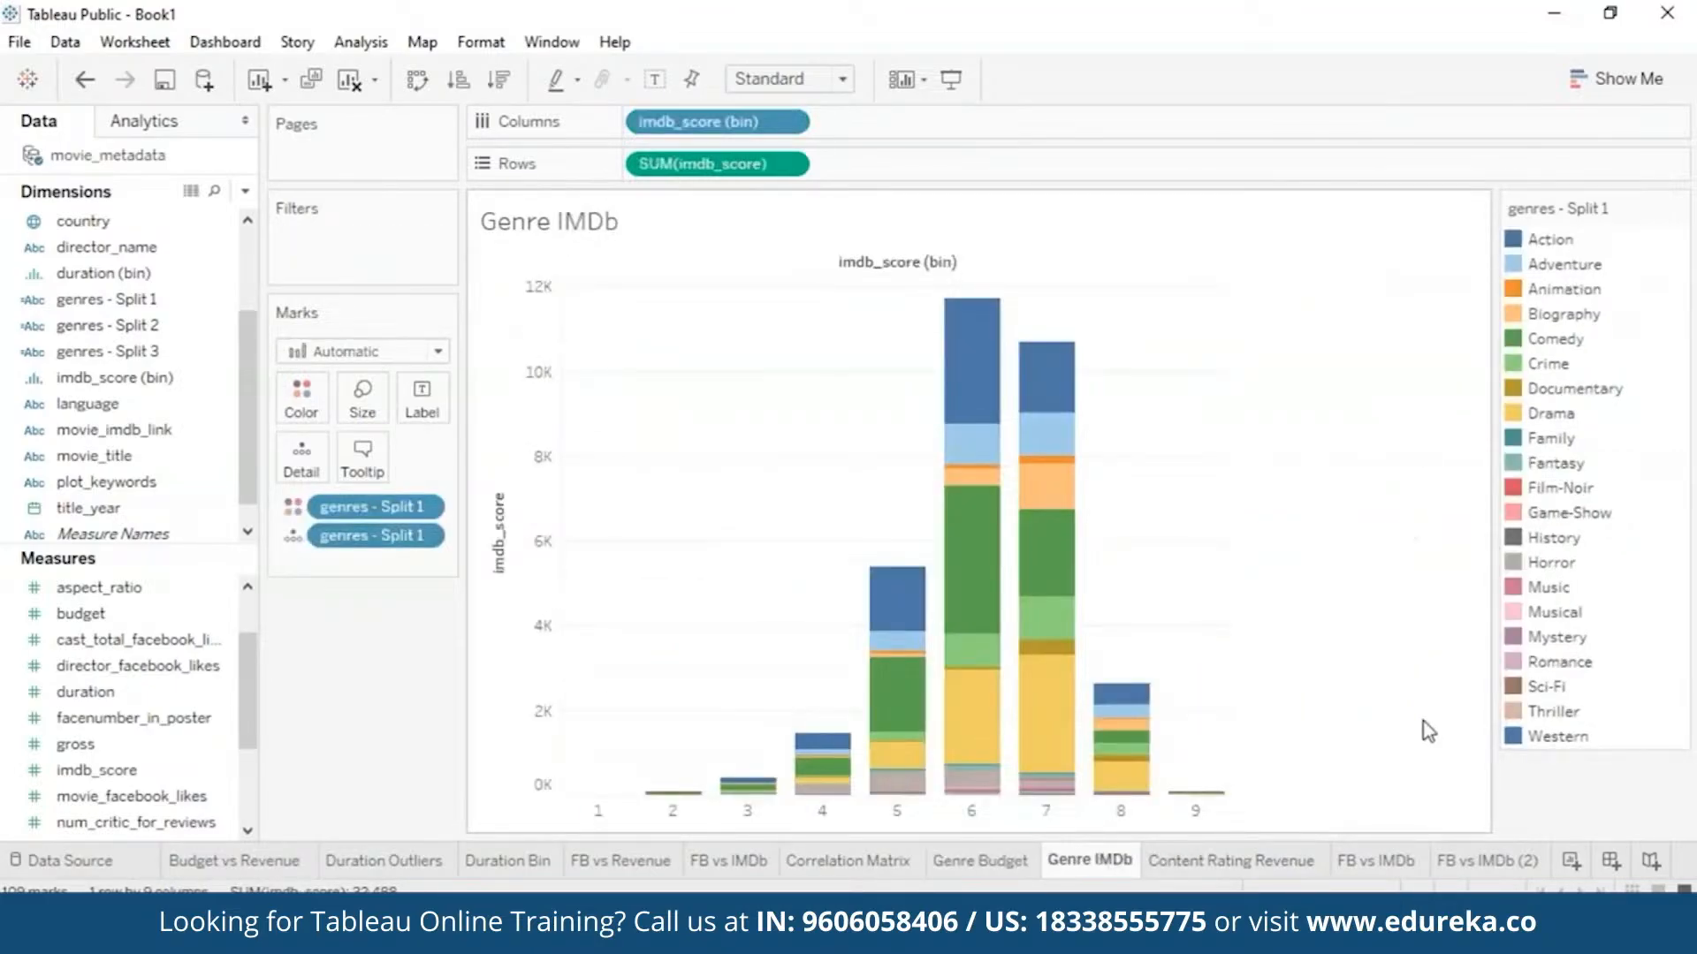
pyautogui.click(1378, 862)
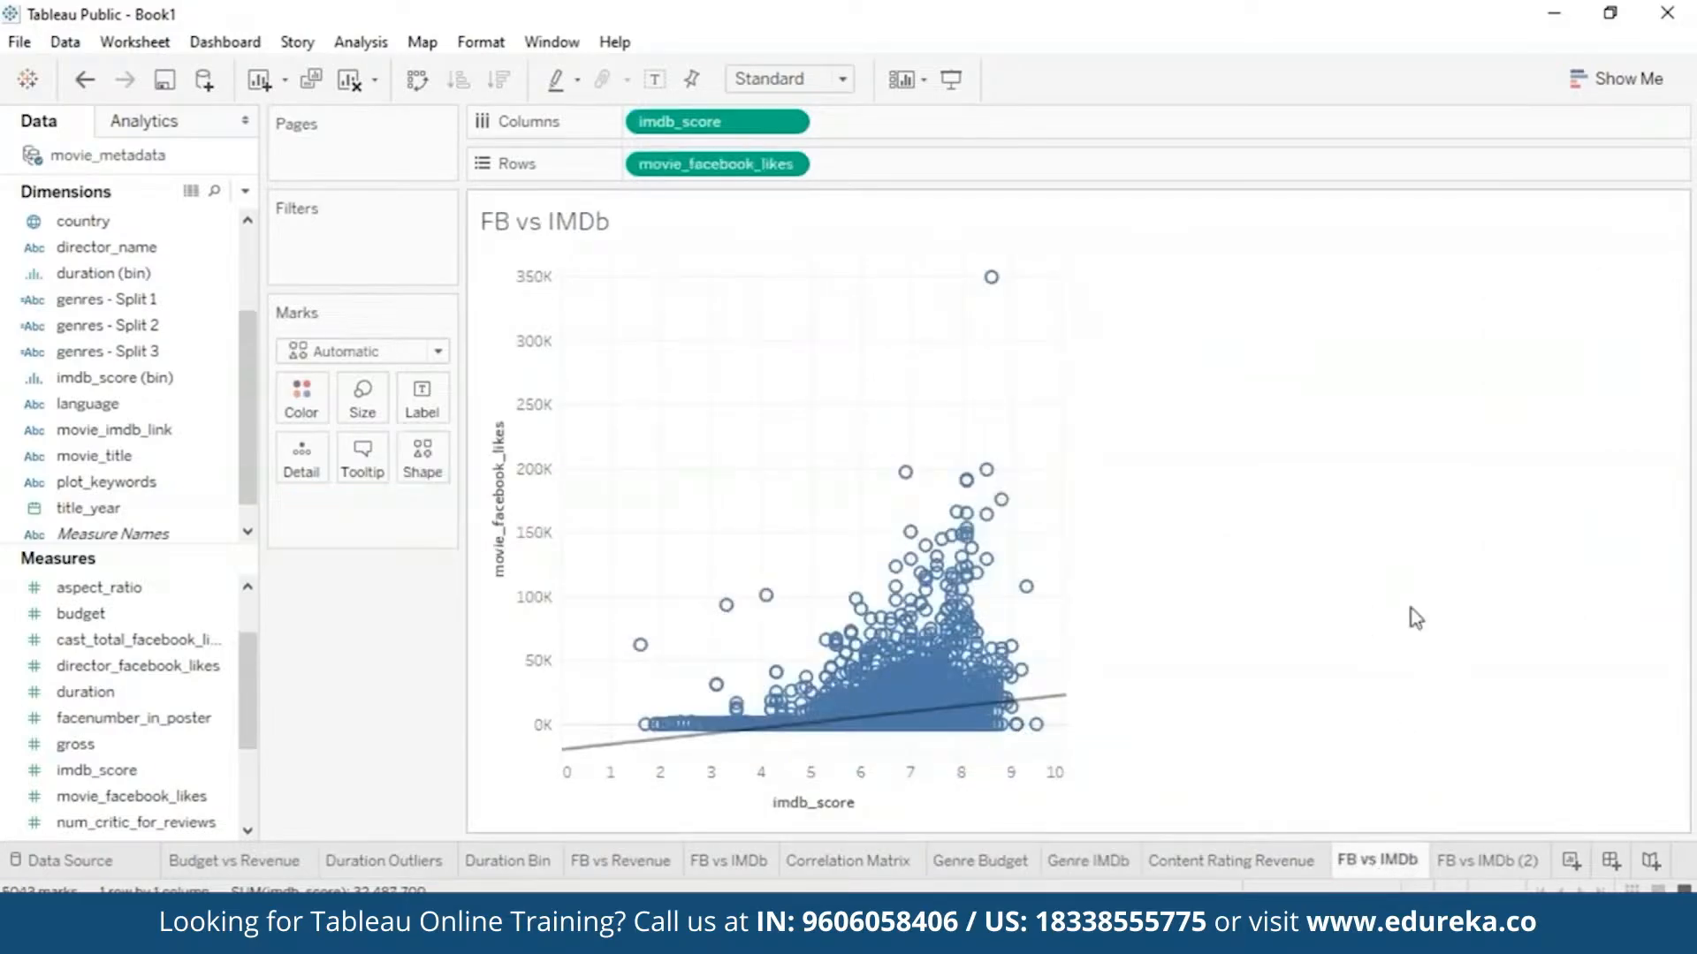
pyautogui.click(1484, 861)
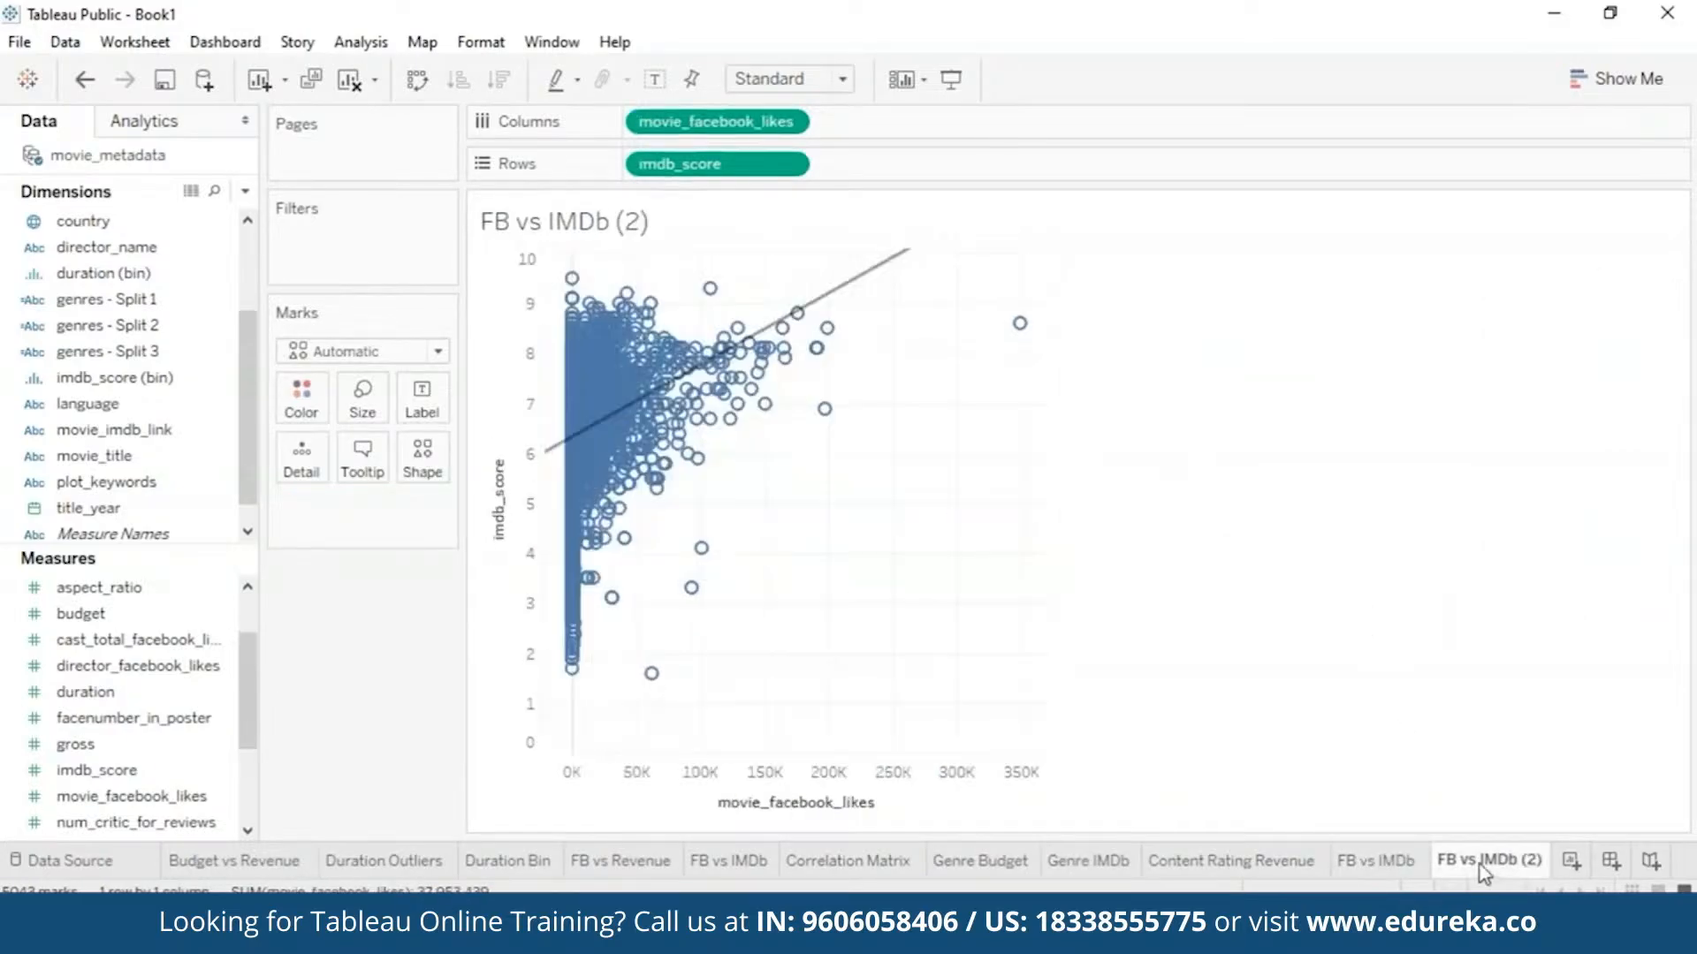